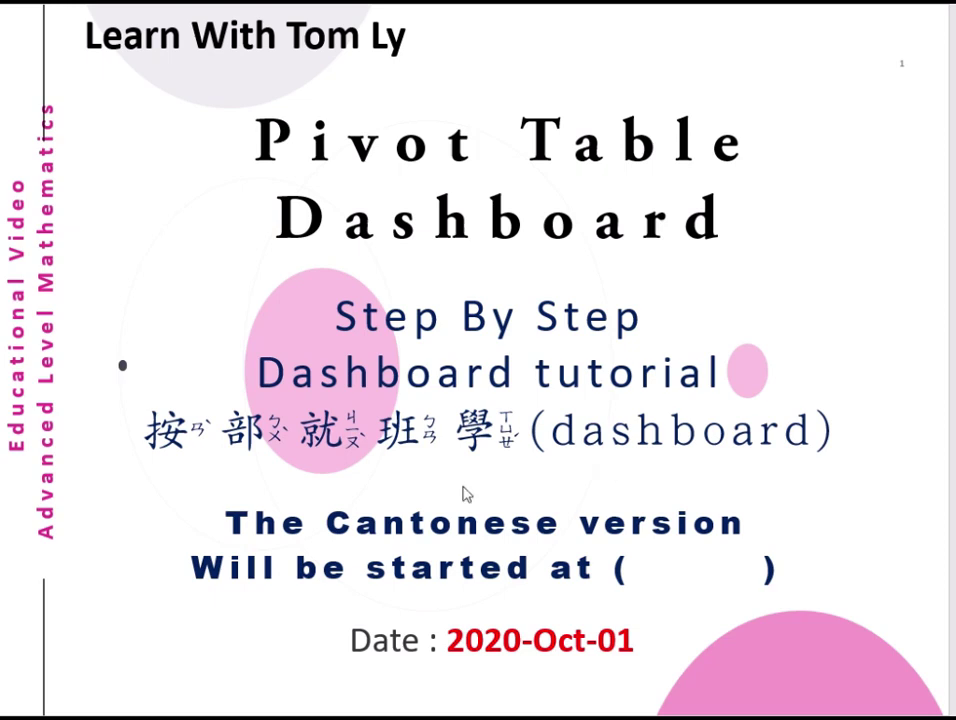
# Switch to the Financial-Final workbook and look over its source data and DashBoard sheet.
pyautogui.click(719, 577)
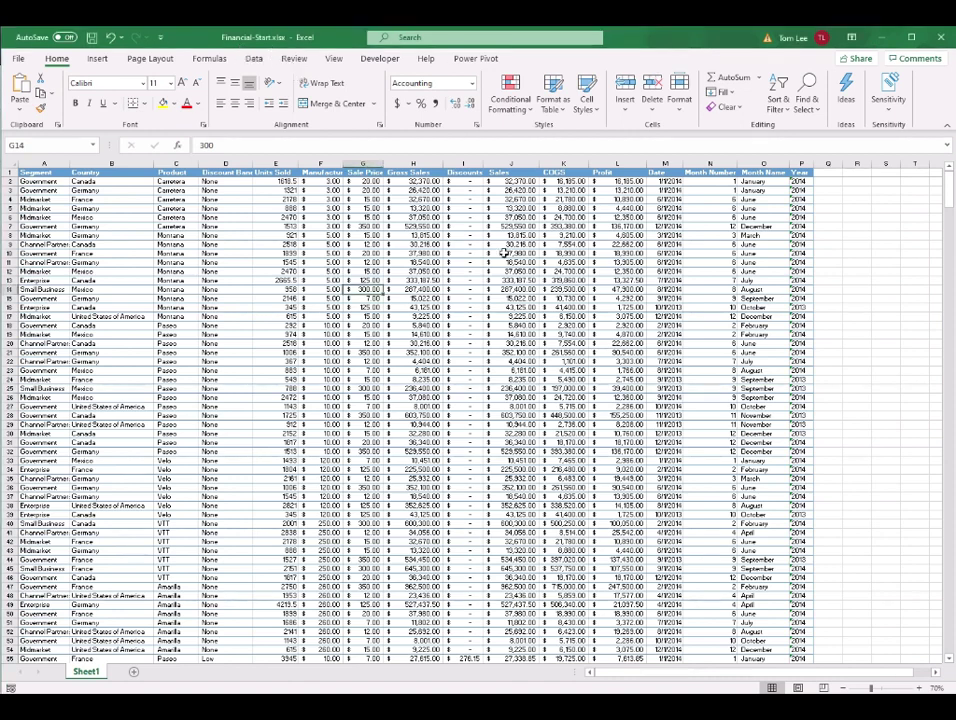
pyautogui.click(568, 678)
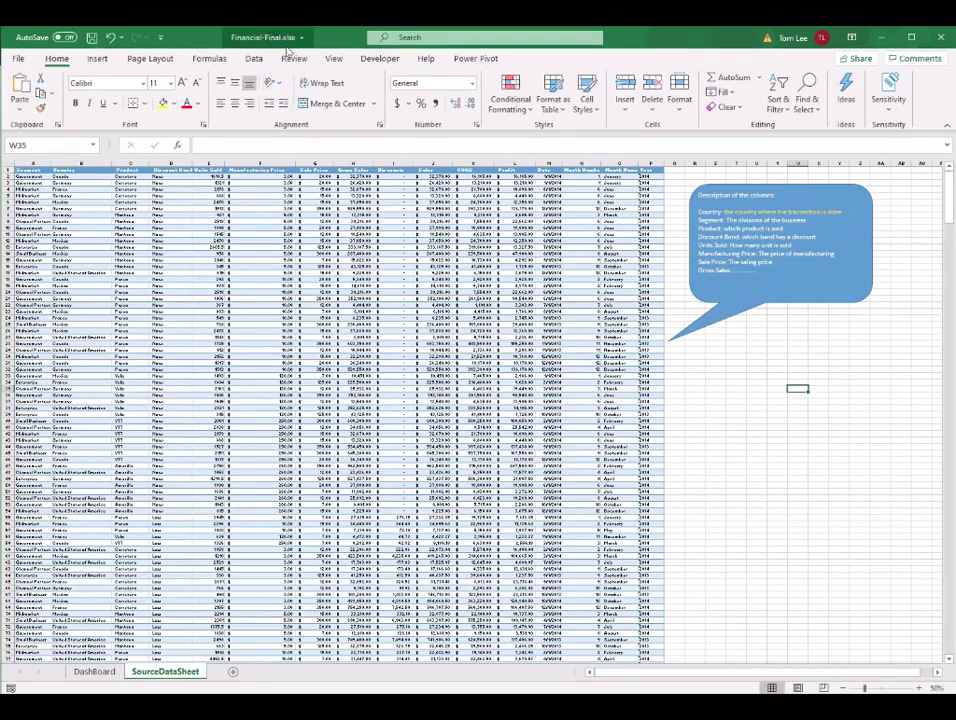
pyautogui.click(393, 338)
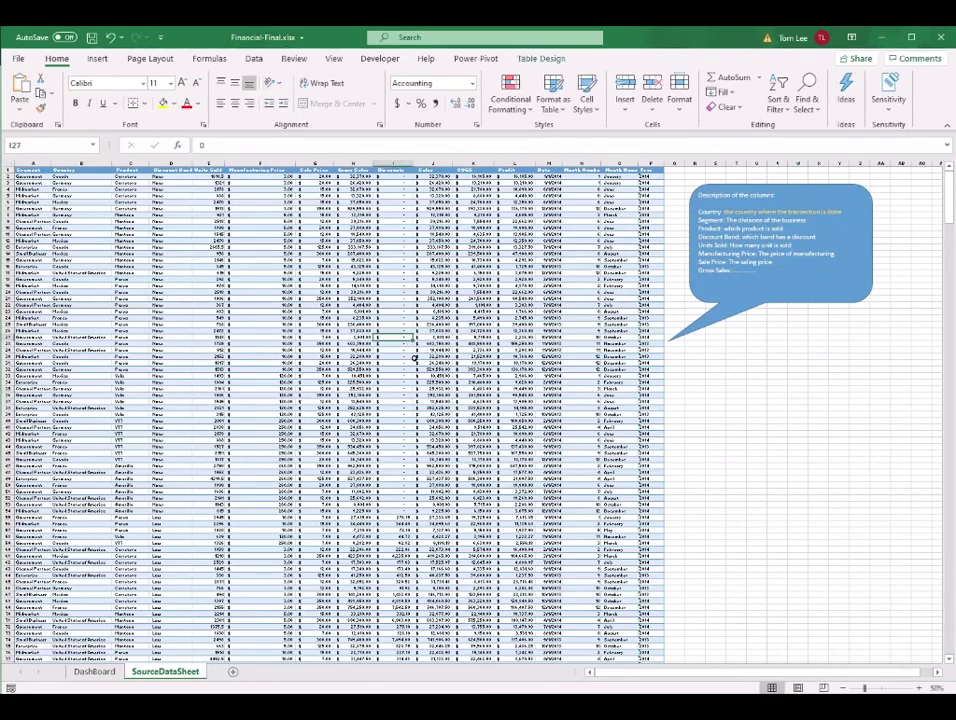
pyautogui.click(94, 671)
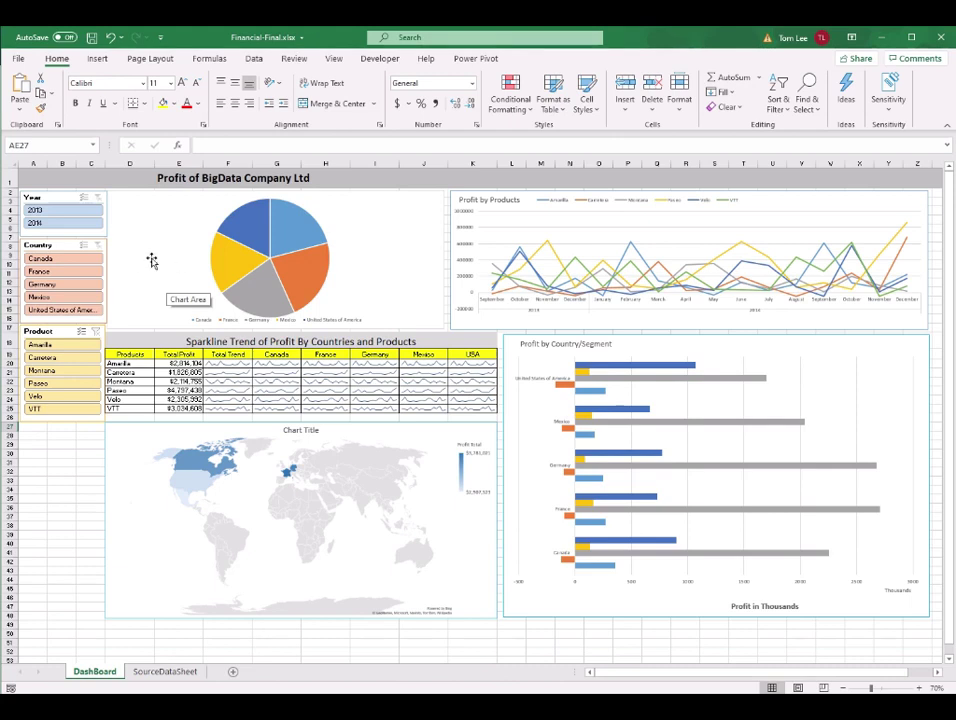
# Filter the dashboard to 2014 with Canada and United States of America, select the sparkline cells, and clear the country filter.
pyautogui.click(70, 223)
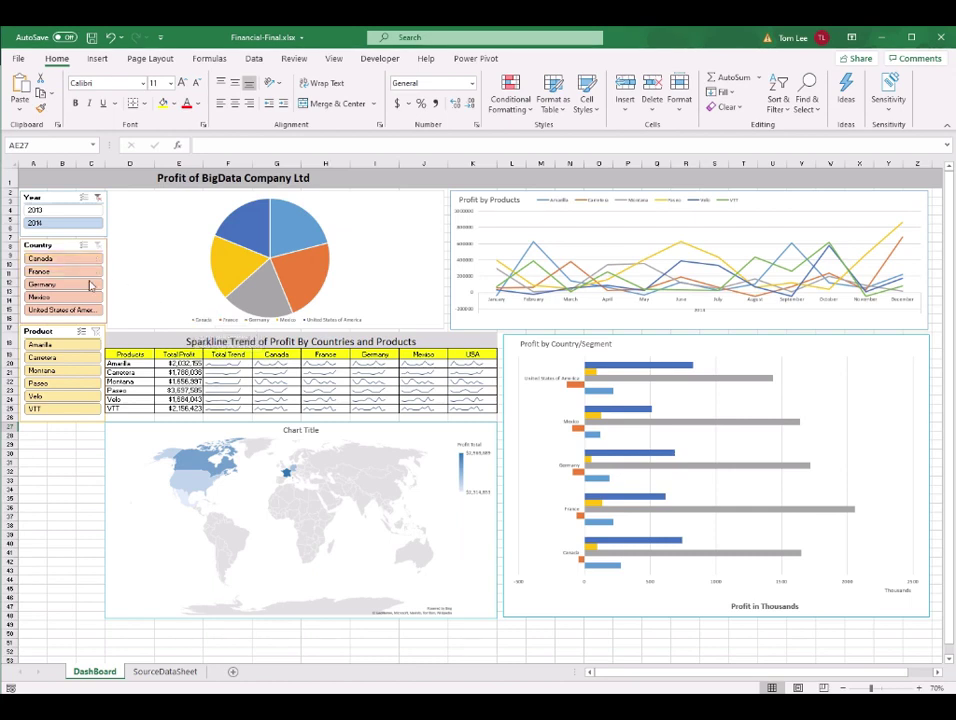
pyautogui.click(68, 258)
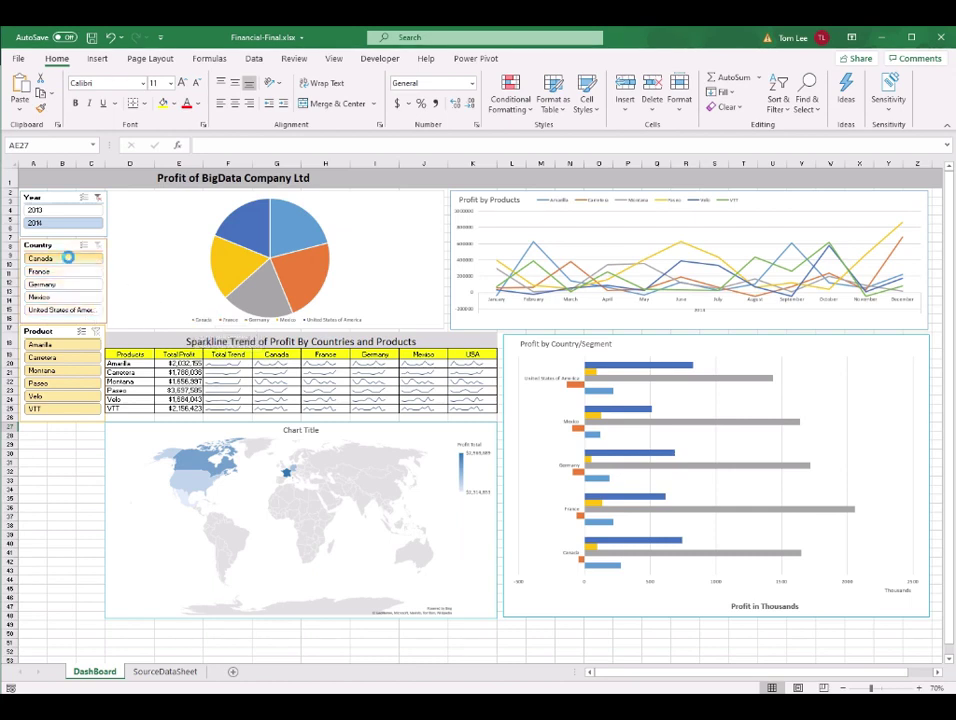
pyautogui.keyDown('ctrl'); pyautogui.click(70, 311); pyautogui.keyUp('ctrl')
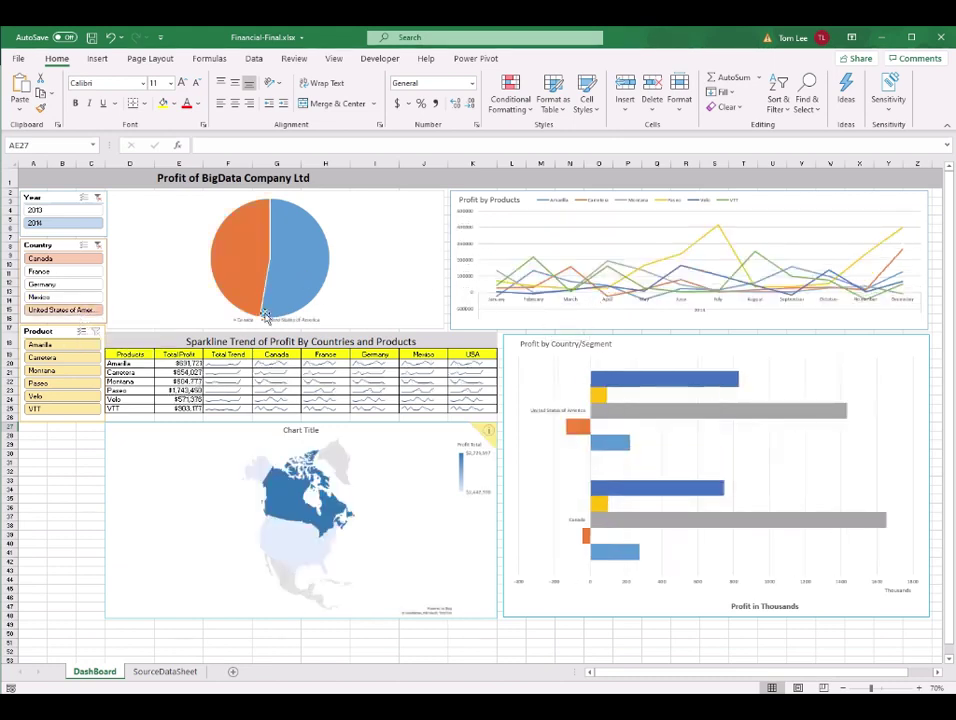
pyautogui.moveTo(228, 364); pyautogui.dragTo(470, 409)
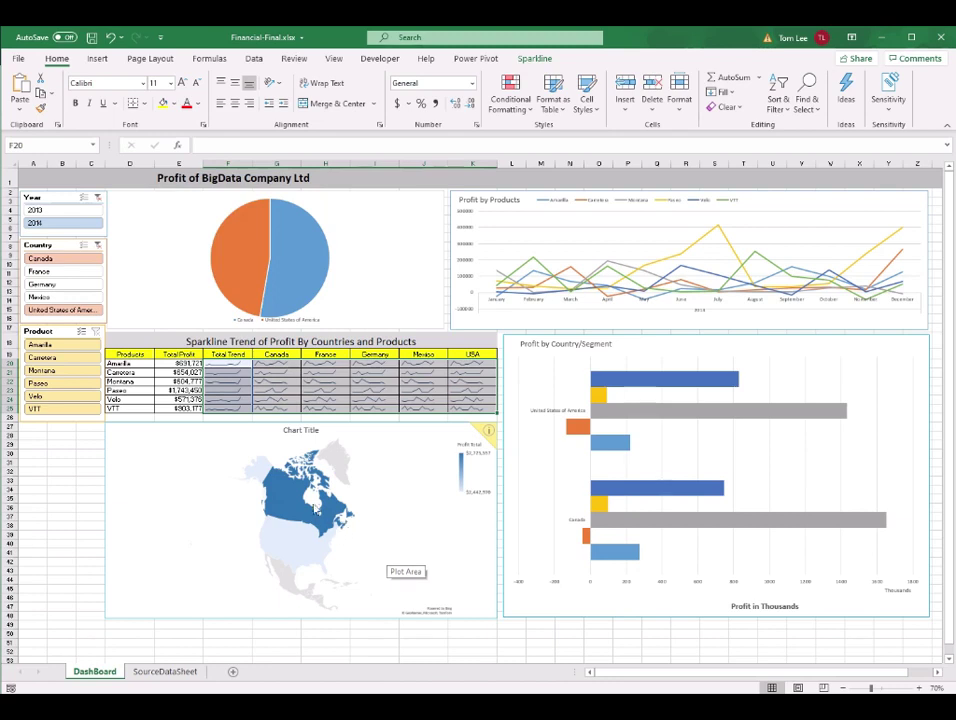
pyautogui.moveTo(309, 569)
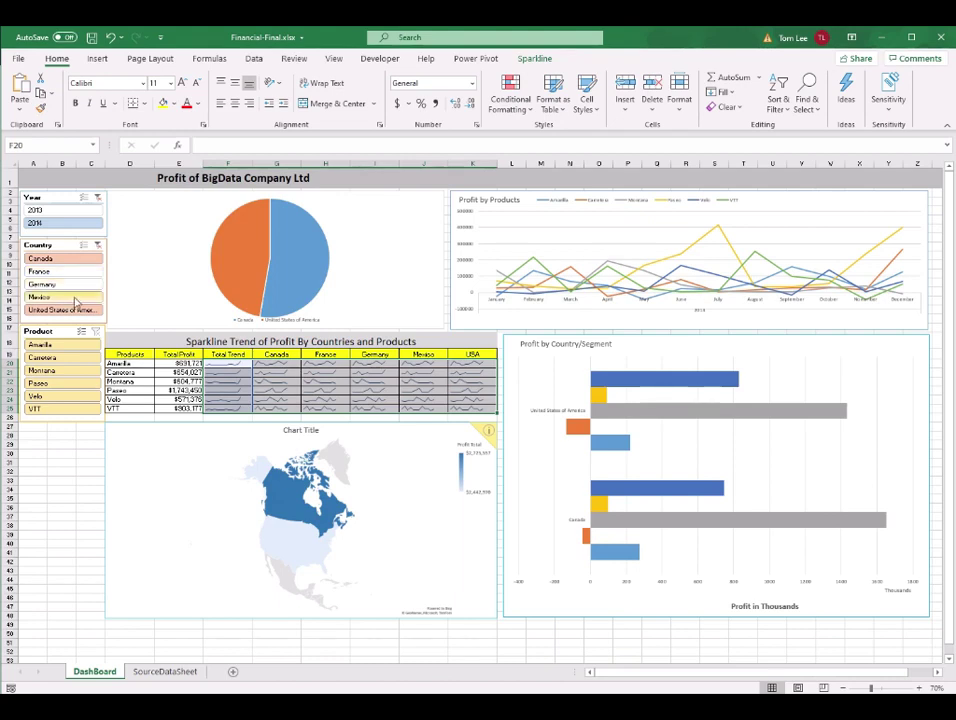
pyautogui.click(97, 245)
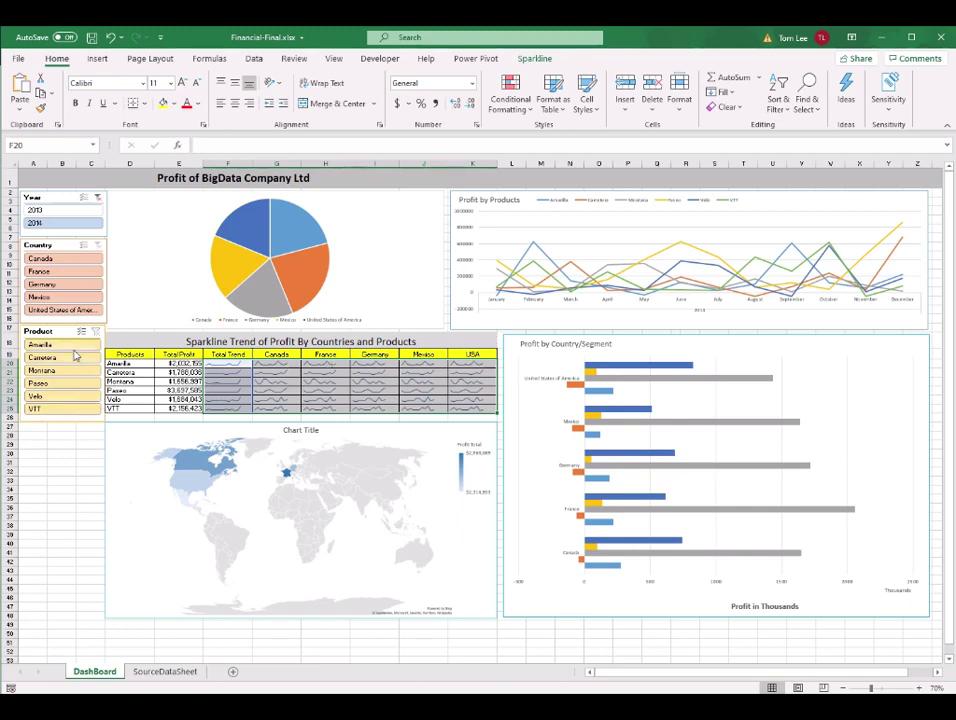
# Filter the dashboard to the products Amarilla through Montana and clear that product filter.
pyautogui.click(76, 346)
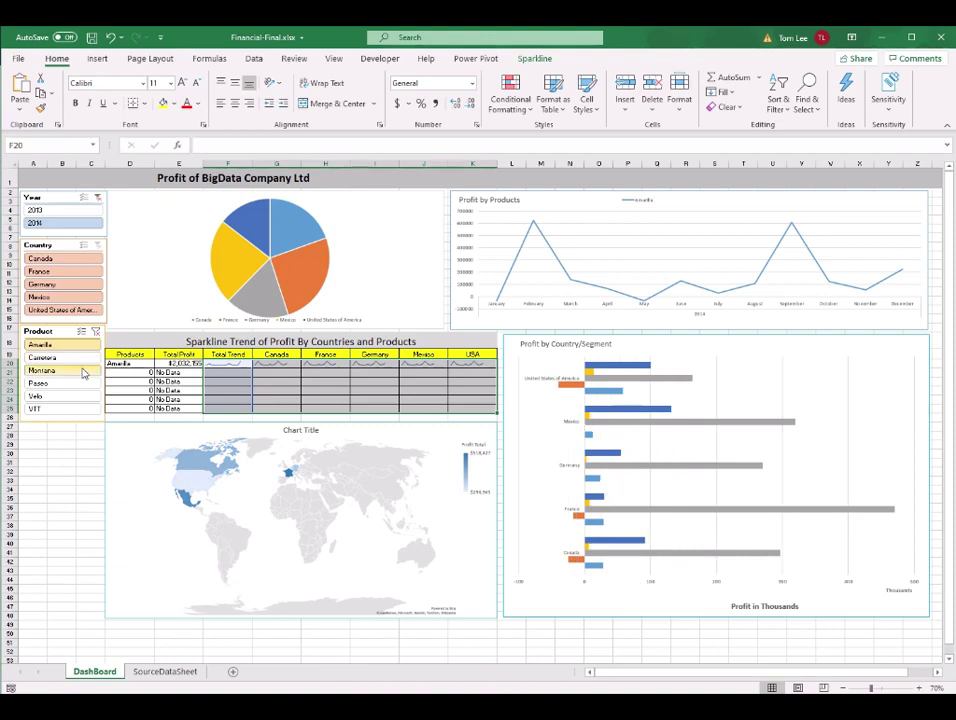
pyautogui.keyDown('shift'); pyautogui.click(83, 372); pyautogui.keyUp('shift')
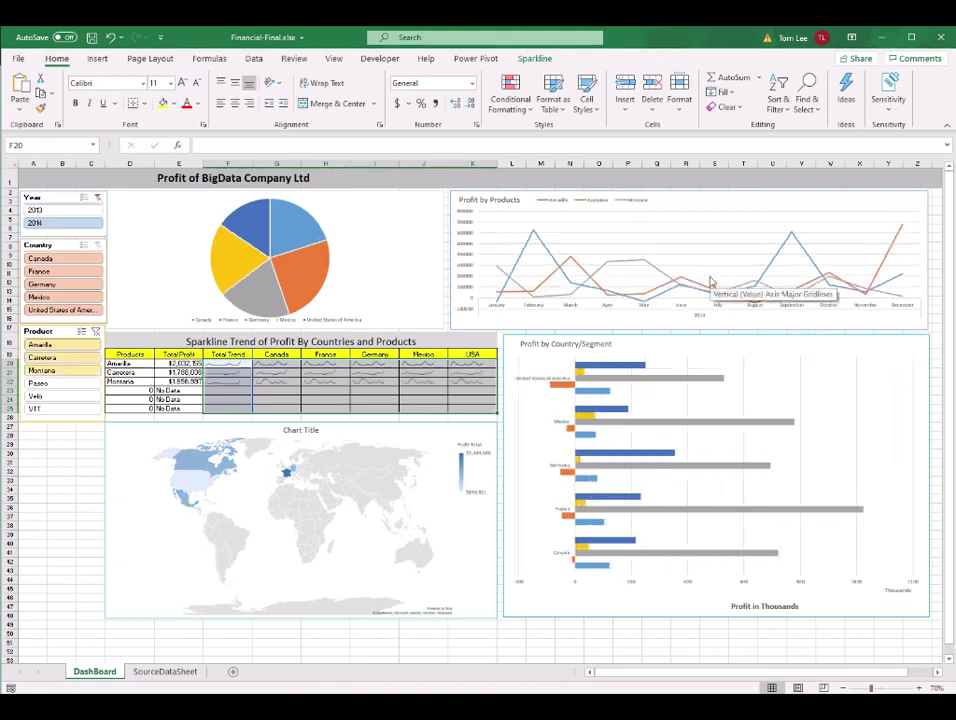
pyautogui.click(95, 331)
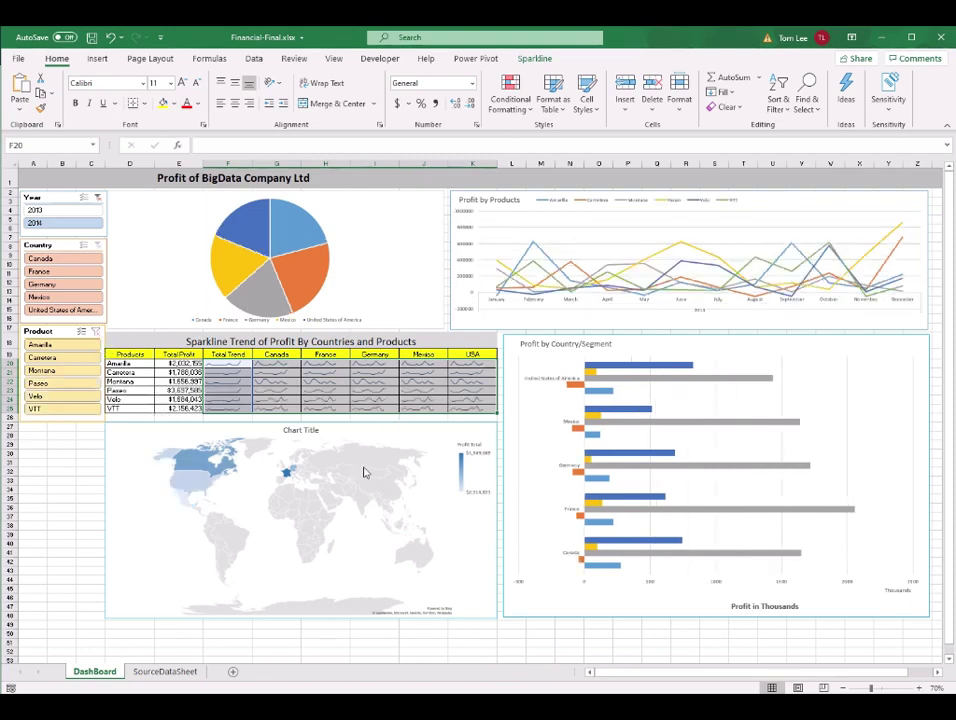
# Compare the raw data in the Financial-Start workbook with the finished DashBoard sheet in Financial-Final.
pyautogui.click(168, 672)
pyautogui.click(208, 401)
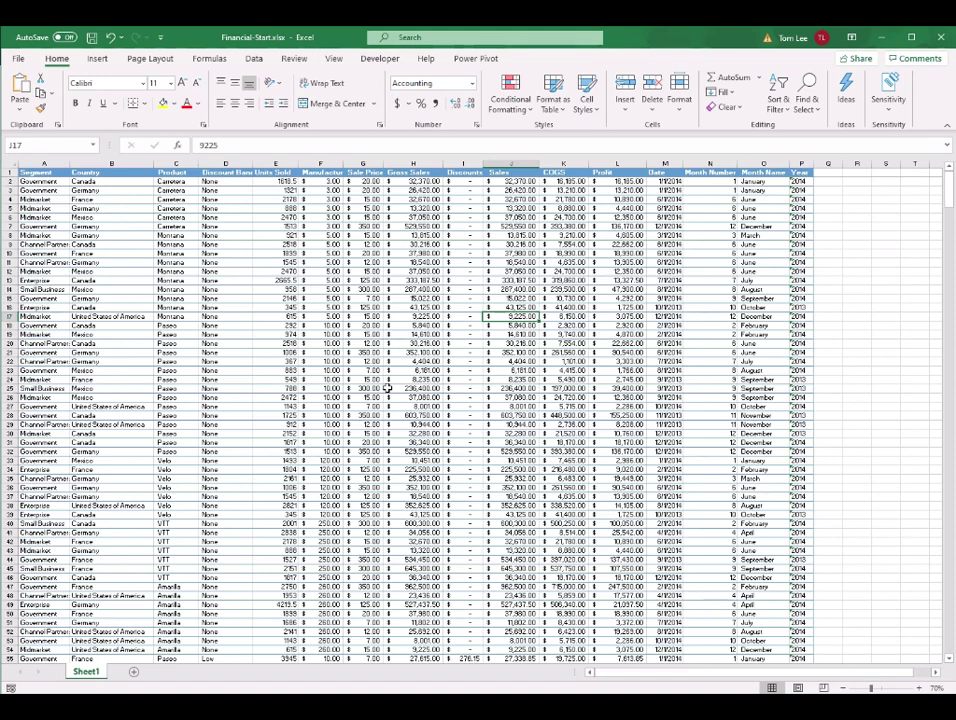
pyautogui.moveTo(585, 712)
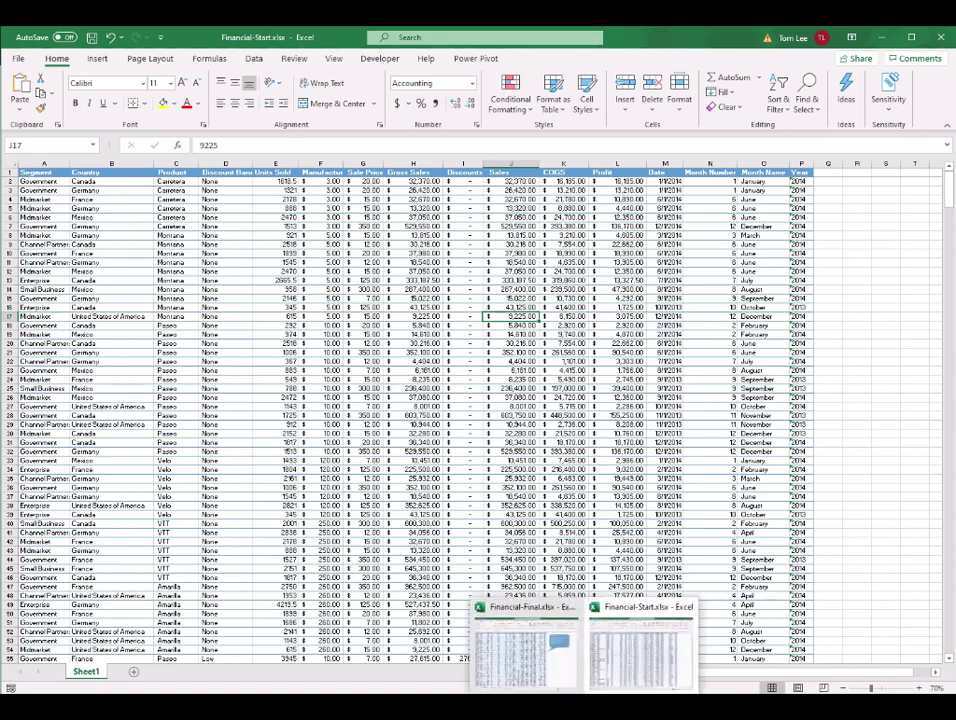
pyautogui.click(569, 646)
pyautogui.click(92, 672)
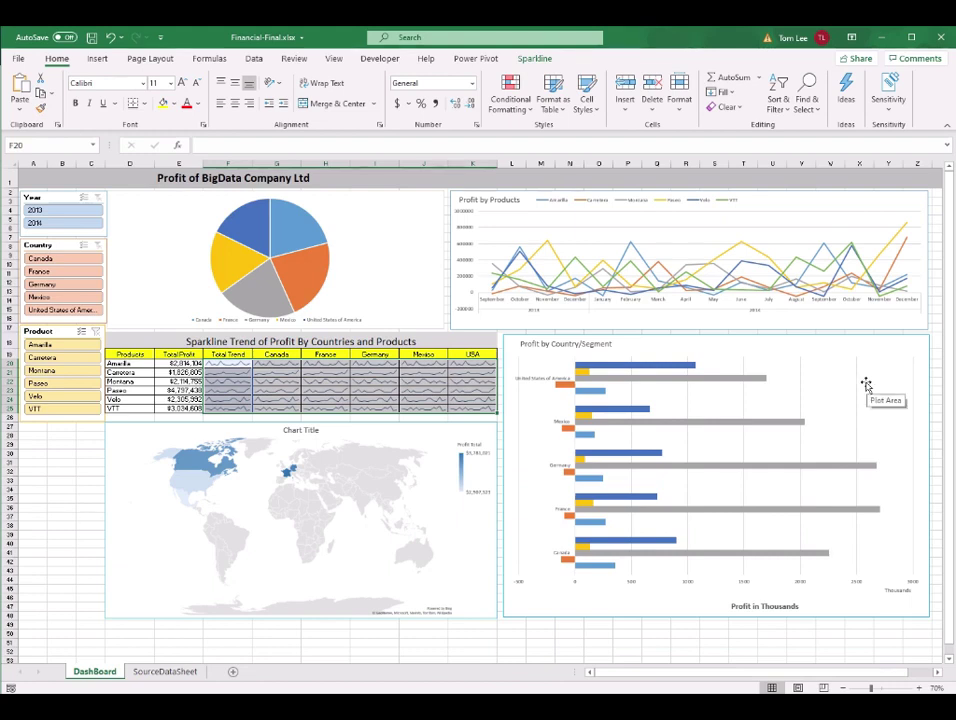
# Switch to the Financial-Files-Links document in Word to view the share link and exercise steps, and return to Financial-Start.
pyautogui.hotkey('alt', 'Tab')
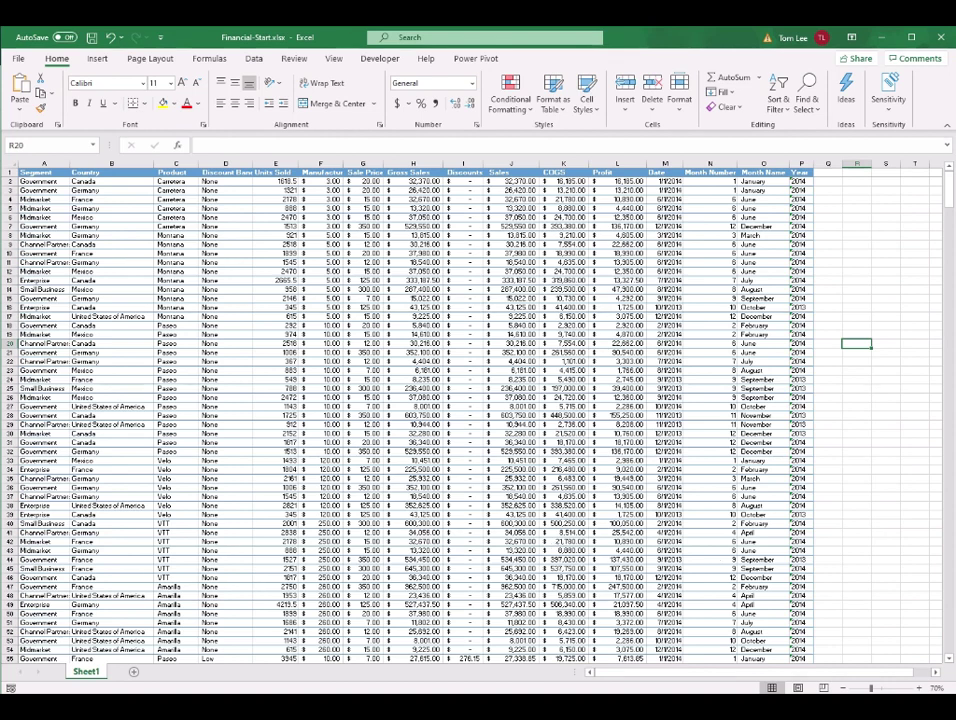
pyautogui.hotkey('alt', 'Tab')
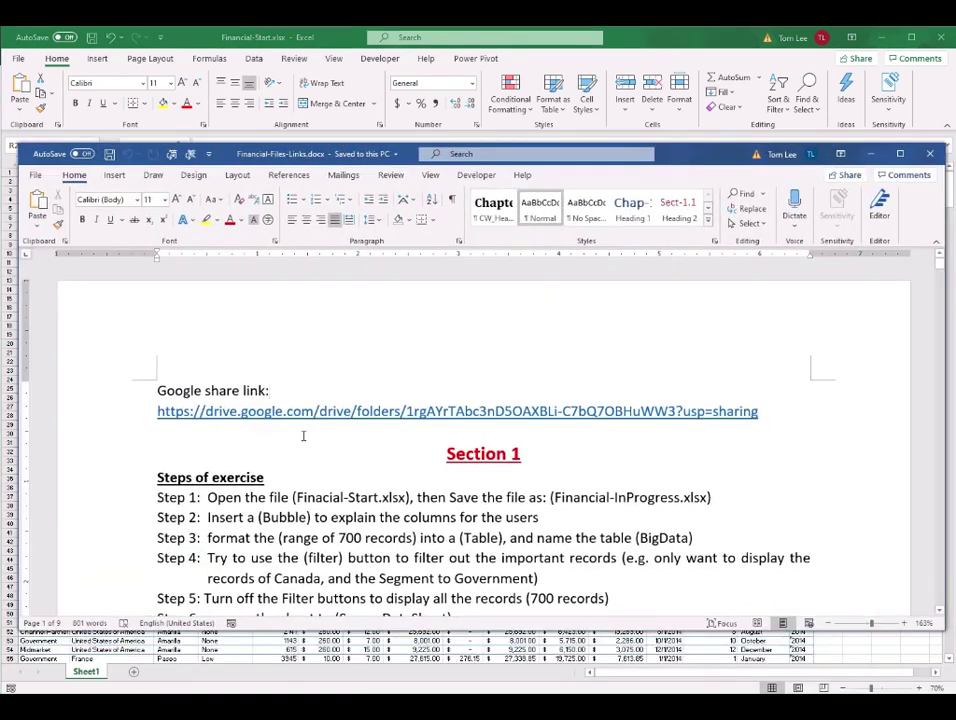
pyautogui.click(891, 37)
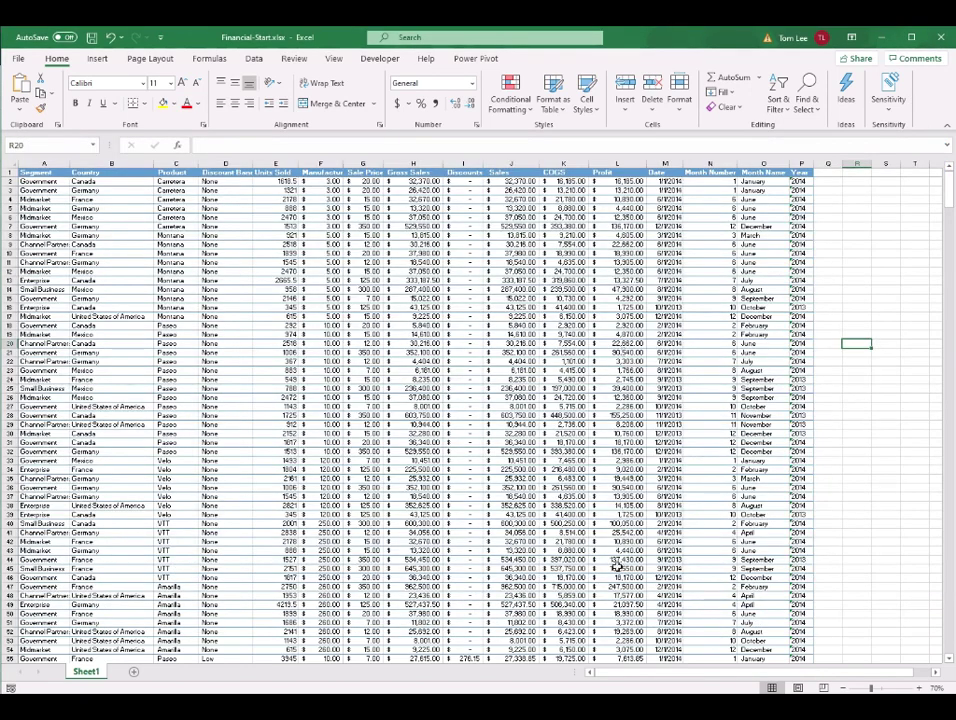
# View the finished dashboard in Financial-Final again and return to the Financial-Start workbook.
pyautogui.moveTo(520, 700)
pyautogui.click(527, 675)
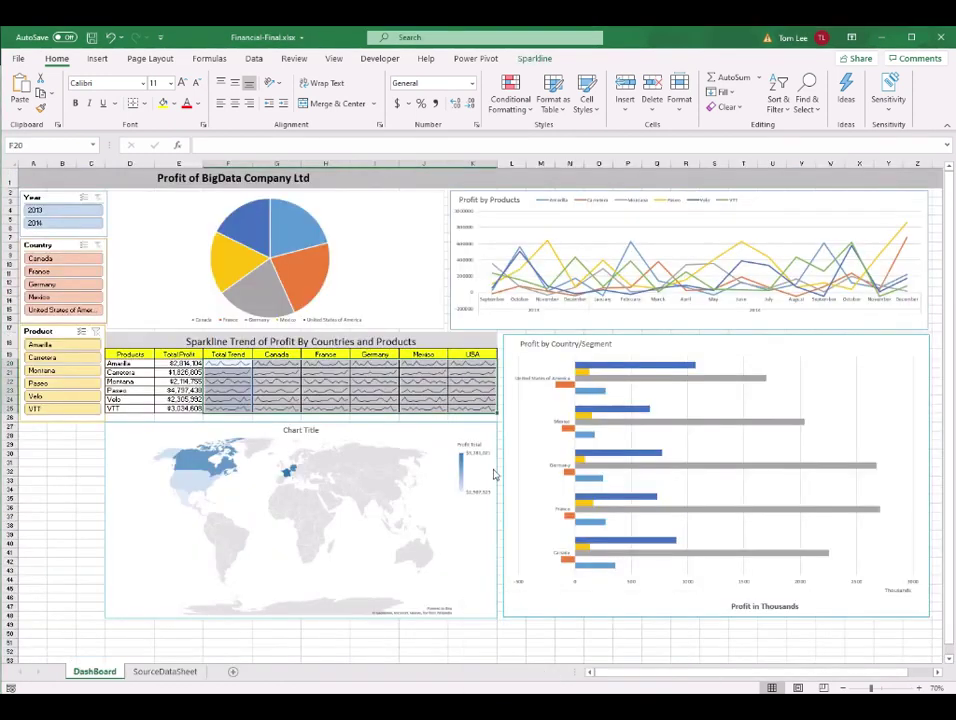
pyautogui.hotkey('alt', 'Tab')
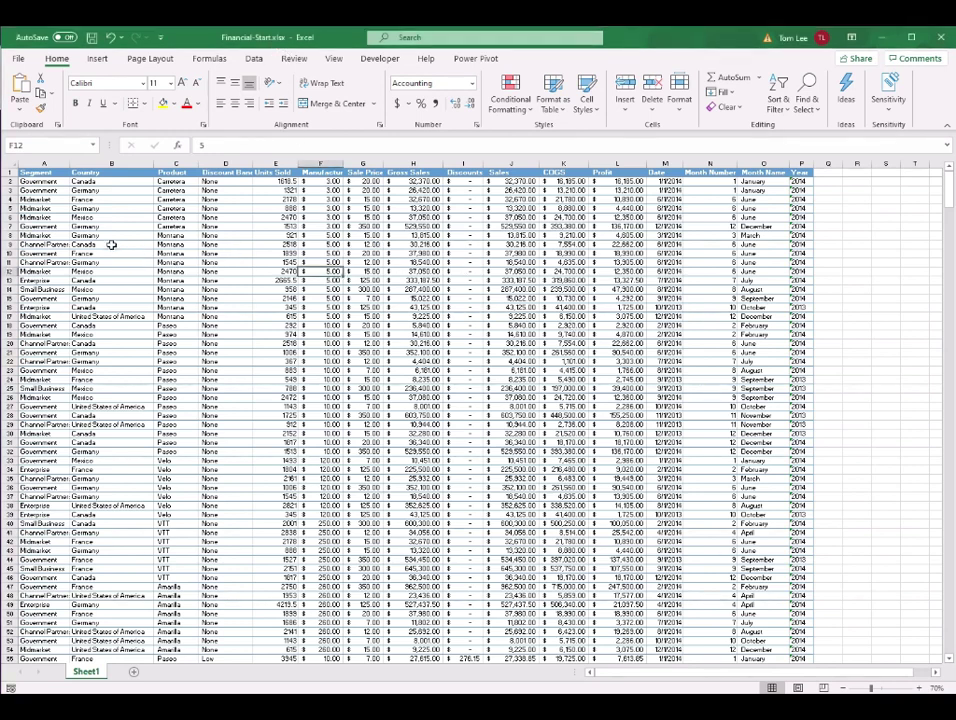
# Examine the extent of the data from the first record to the last, and return to the header row.
pyautogui.click(48, 182)
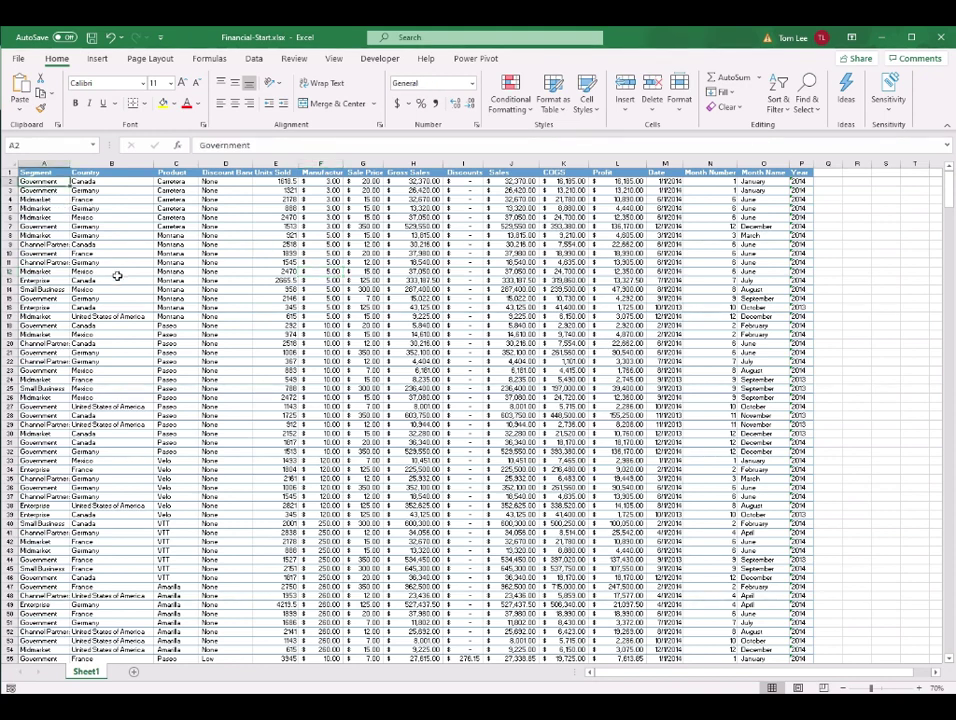
pyautogui.hotkey('ctrl', 'Down')
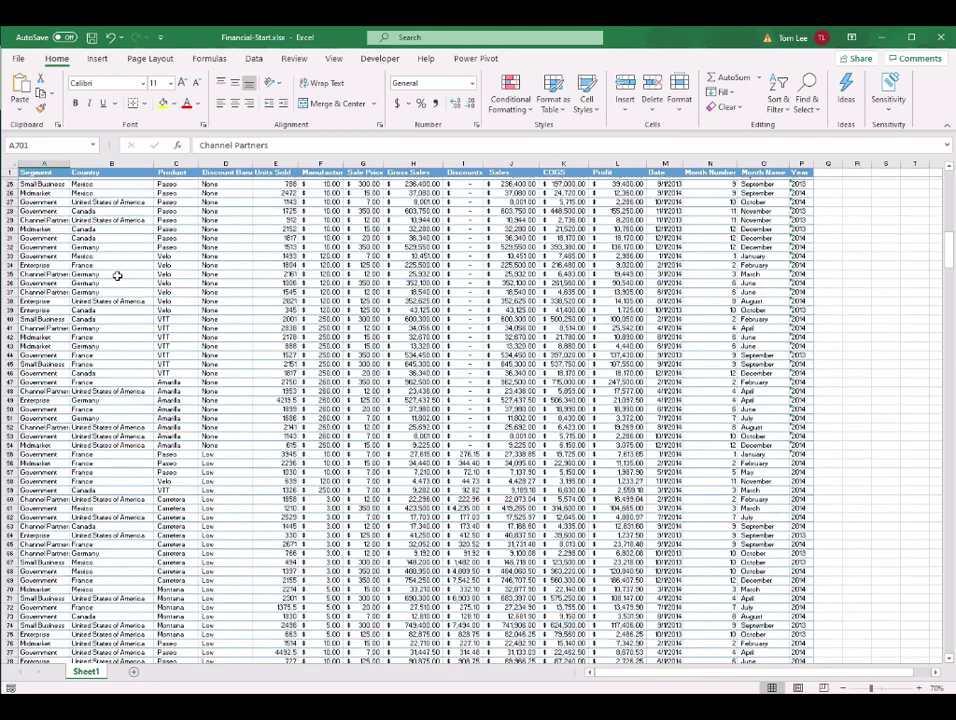
pyautogui.scroll(-3, 194, 406)
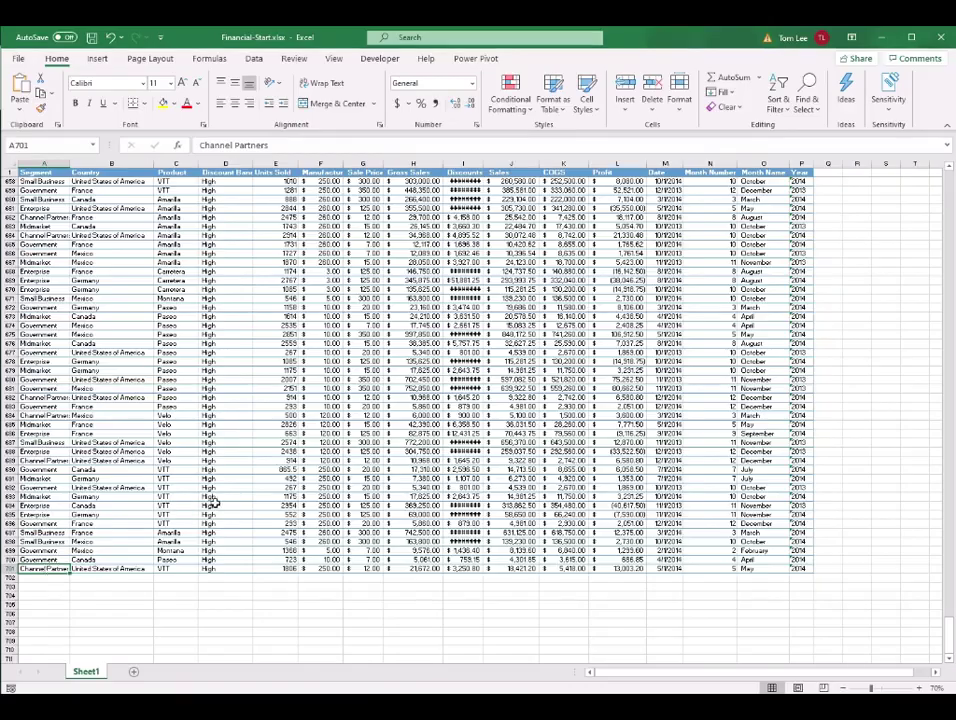
pyautogui.press('Right')
pyautogui.hotkey('ctrl', 'Up')
pyautogui.moveTo(945, 637); pyautogui.dragTo(930, 137)
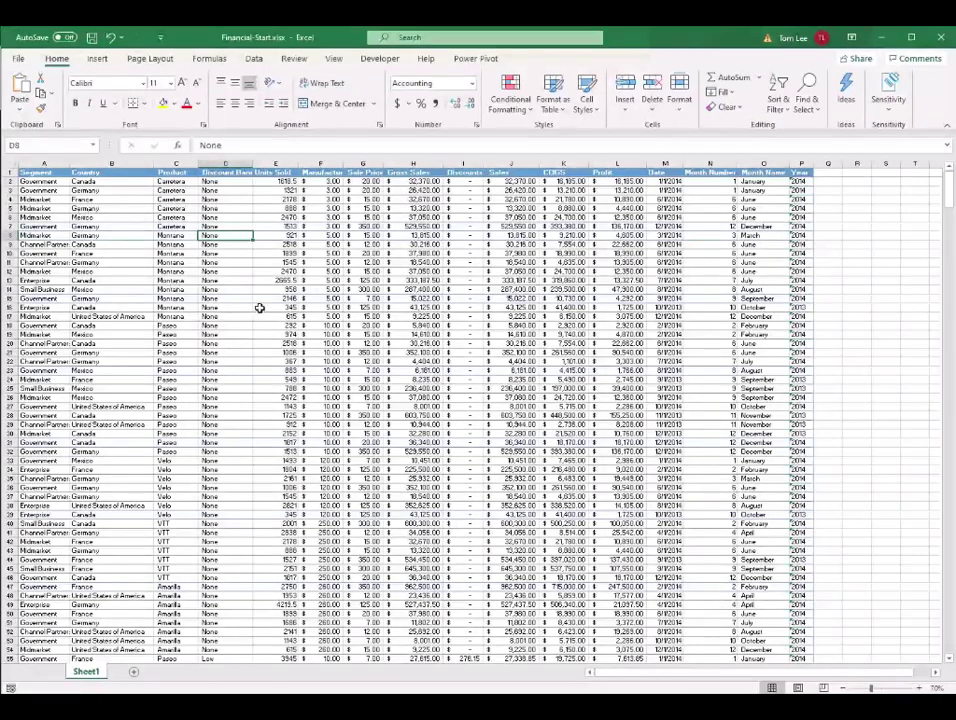
# Format the range $A$1:$P$701 as a table with headers, using the style Blue, Table Style Medium 6.
pyautogui.click(352, 326)
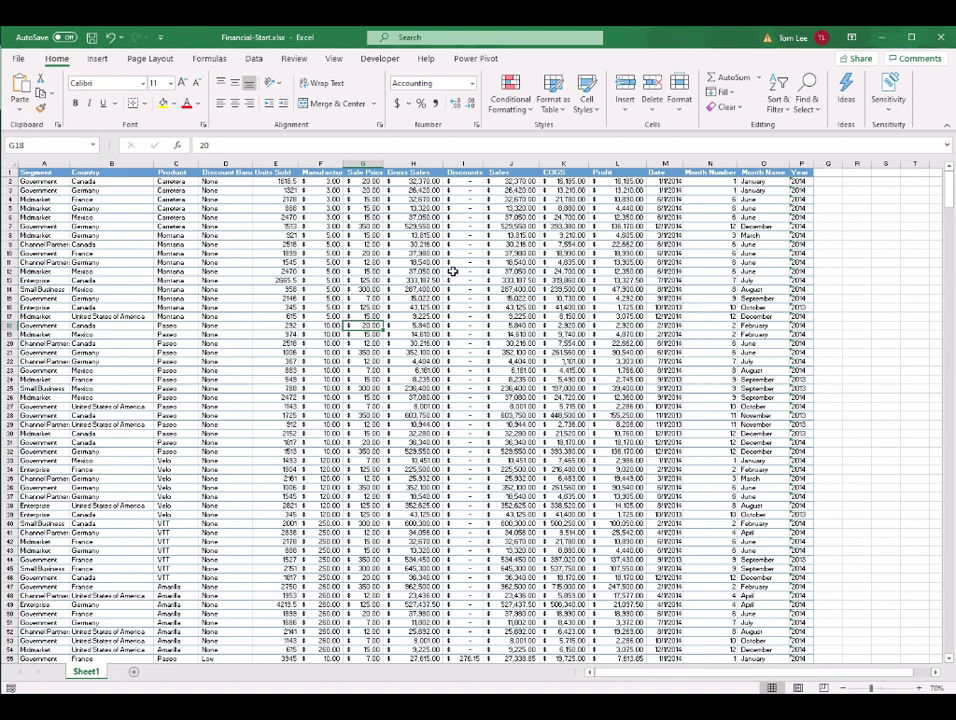
pyautogui.click(239, 245)
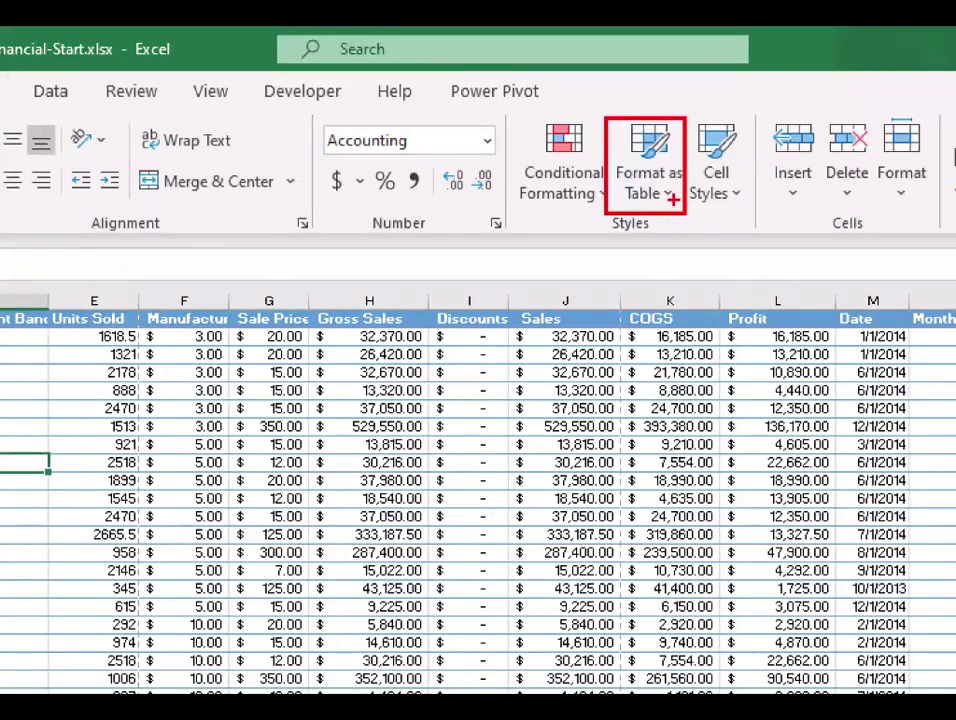
pyautogui.click(673, 194)
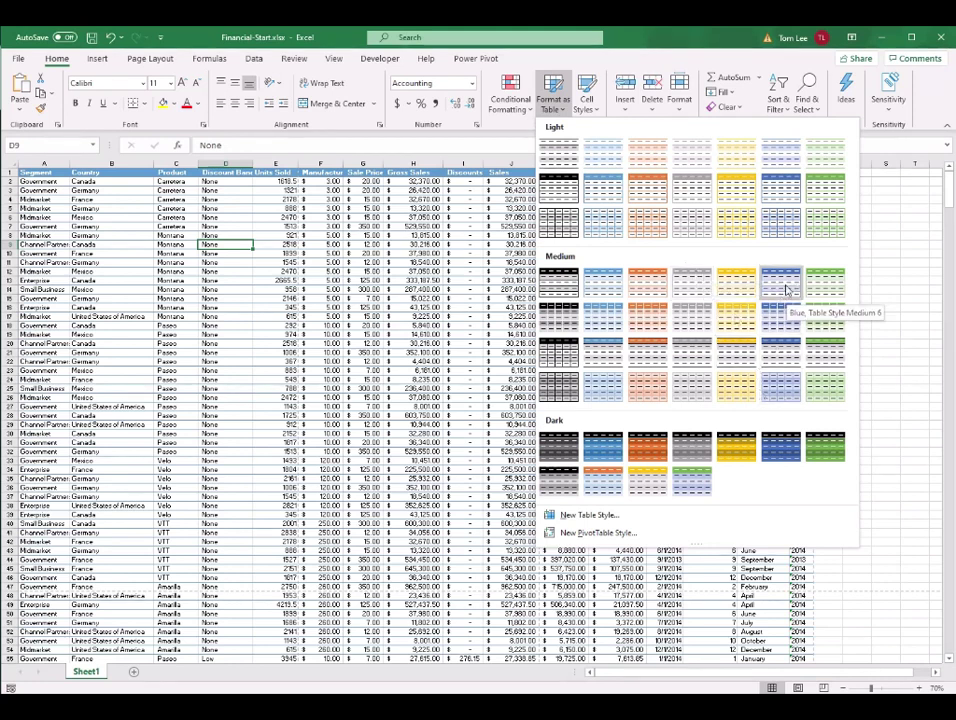
pyautogui.click(793, 295)
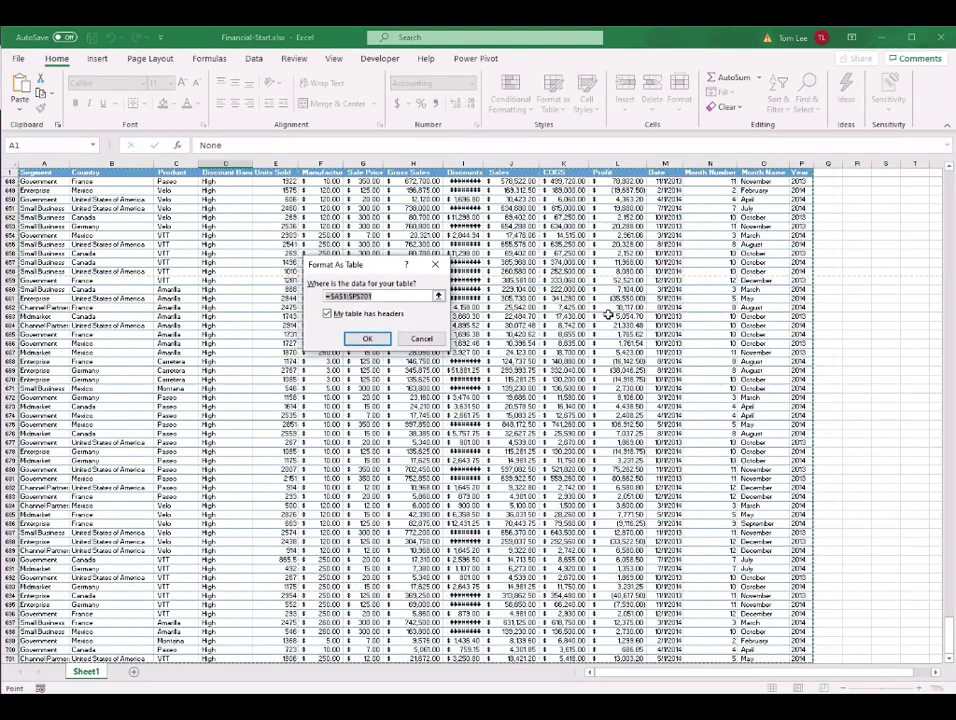
pyautogui.moveTo(408, 266); pyautogui.dragTo(503, 268)
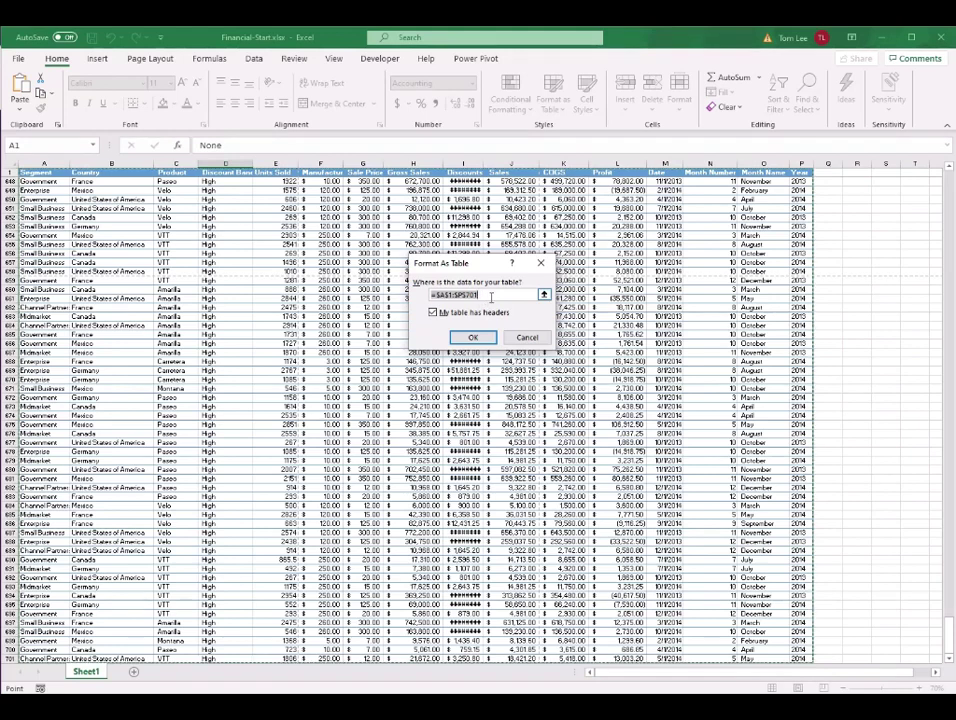
pyautogui.moveTo(450, 262); pyautogui.dragTo(430, 232)
pyautogui.click(463, 325)
pyautogui.click(428, 289)
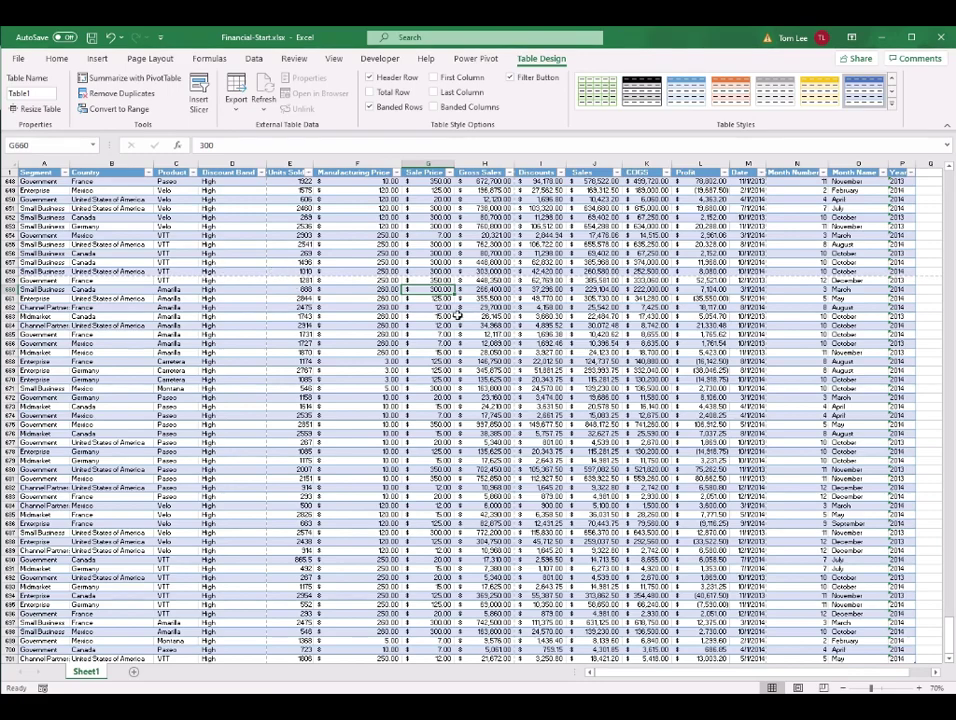
# Filter the table's Country column to show only Canada and United States of America.
pyautogui.scroll(-3, 503, 364)
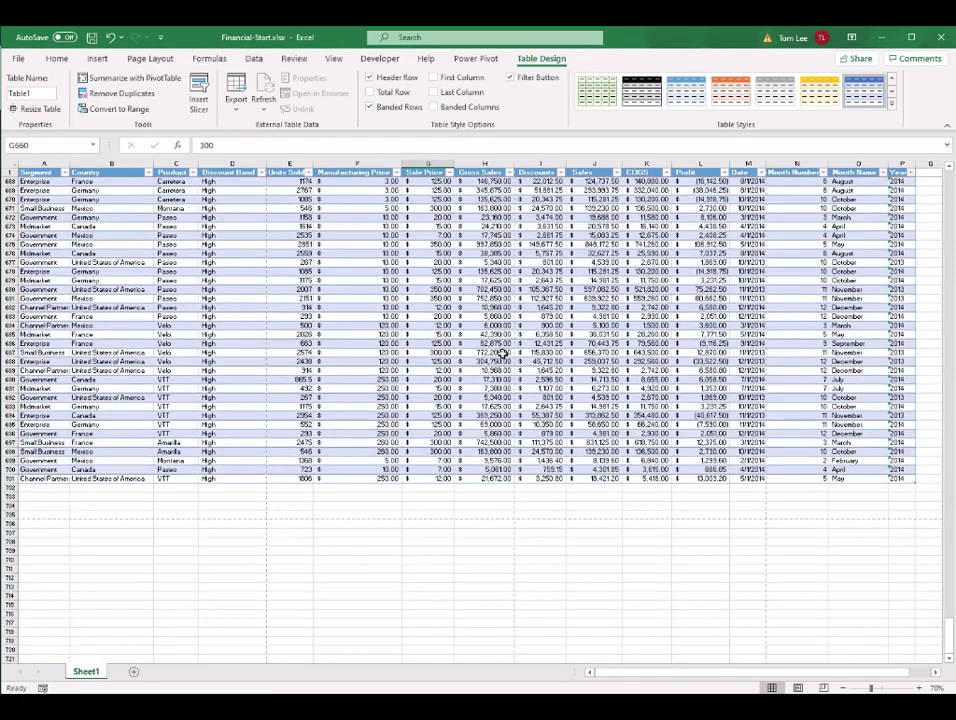
pyautogui.scroll(10, 503, 355)
pyautogui.scroll(20, 503, 348)
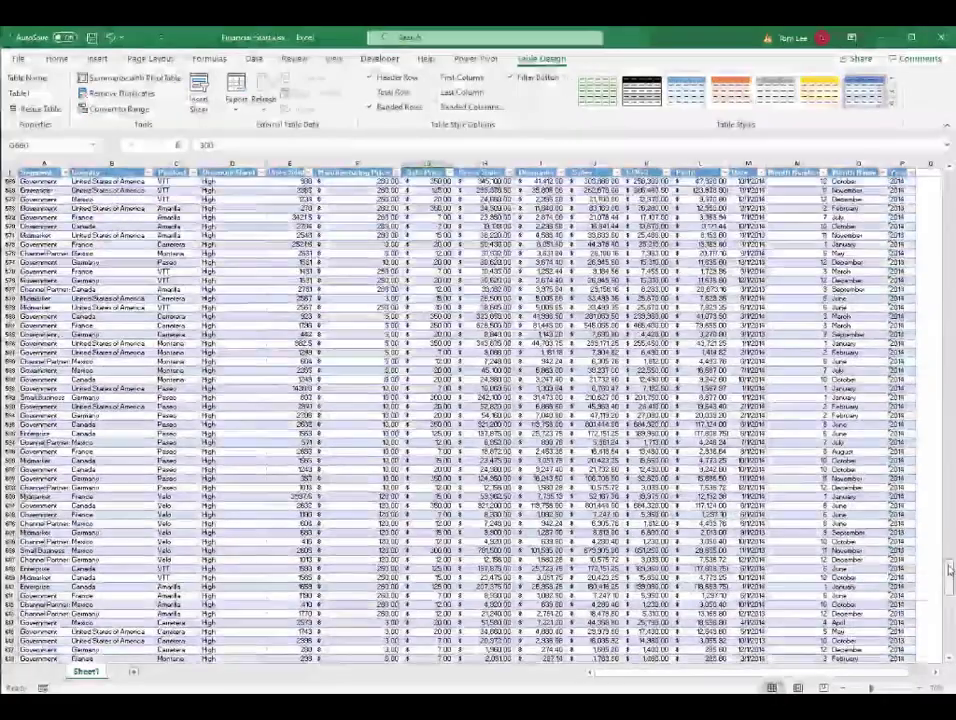
pyautogui.moveTo(949, 568); pyautogui.dragTo(949, 185)
pyautogui.click(366, 297)
pyautogui.click(110, 172)
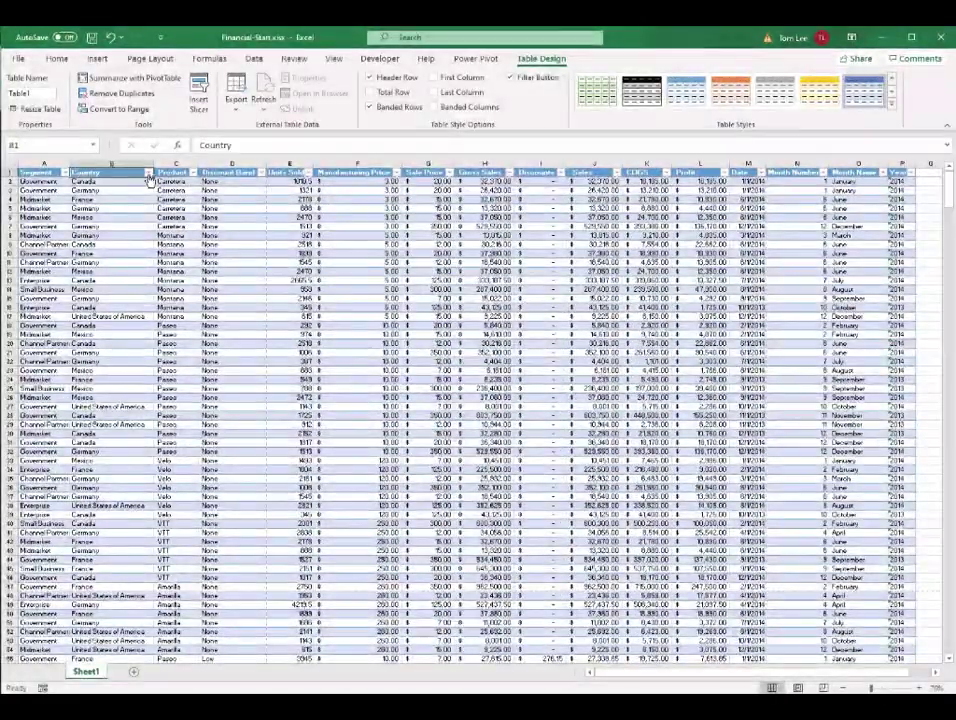
pyautogui.click(148, 172)
pyautogui.click(40, 323)
pyautogui.click(40, 335)
pyautogui.click(40, 381)
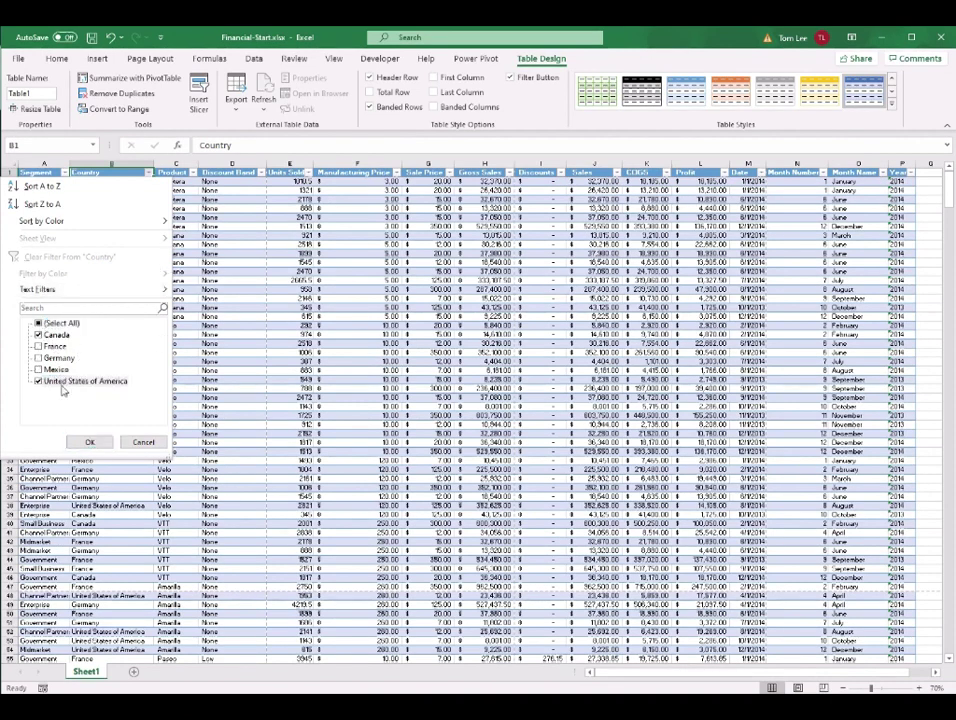
pyautogui.click(89, 442)
# Filter the Product column to show only VTT, keeping the country filter in place.
pyautogui.scroll(-12, 263, 399)
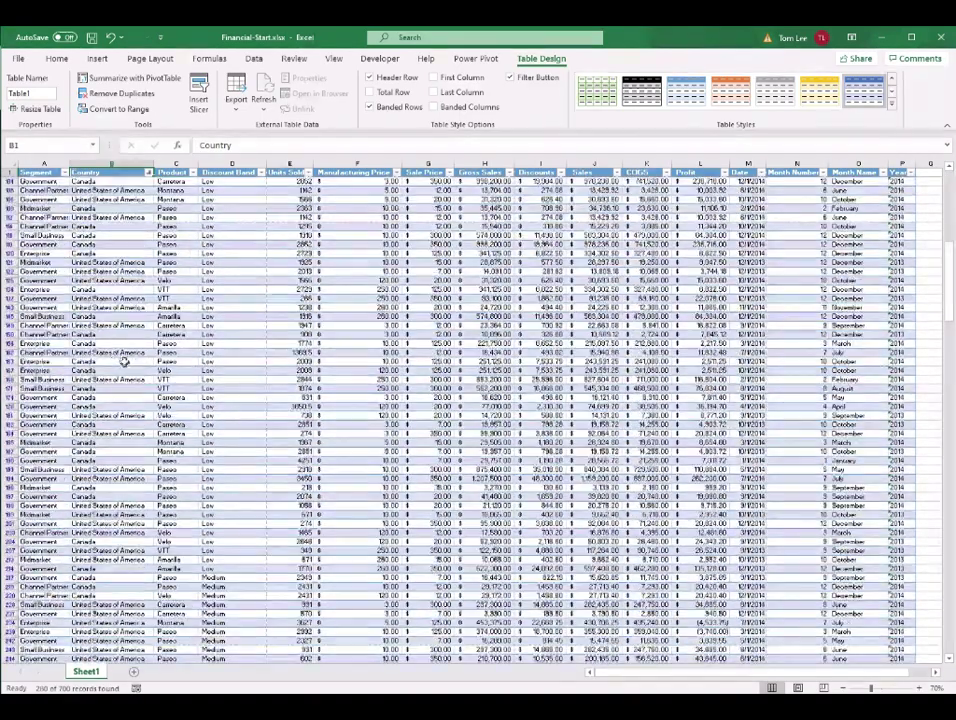
pyautogui.scroll(7, 145, 336)
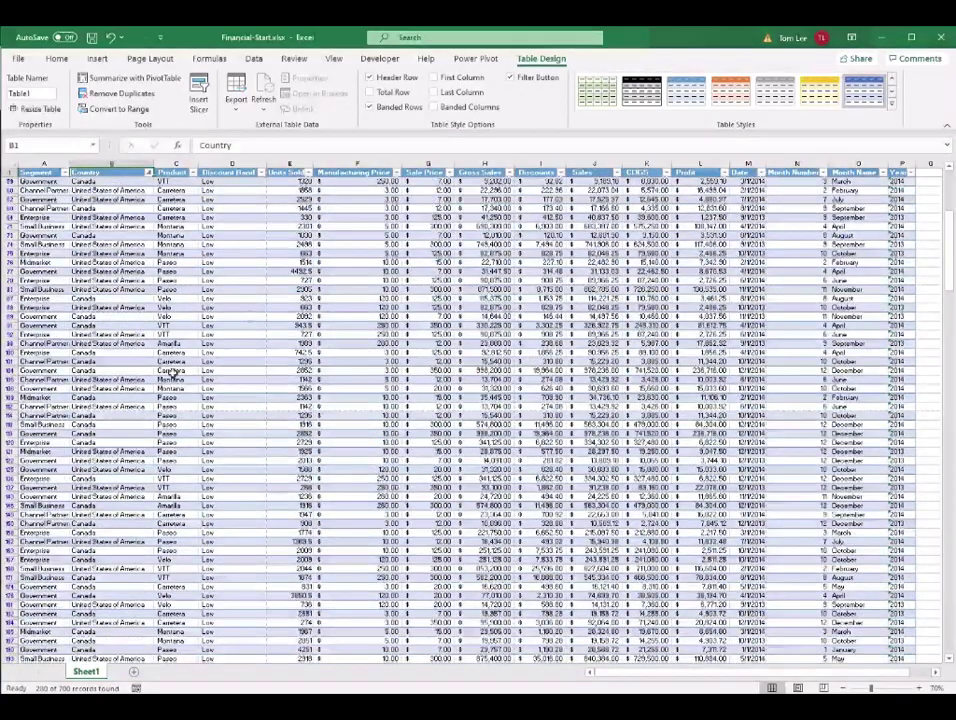
pyautogui.scroll(7, 284, 322)
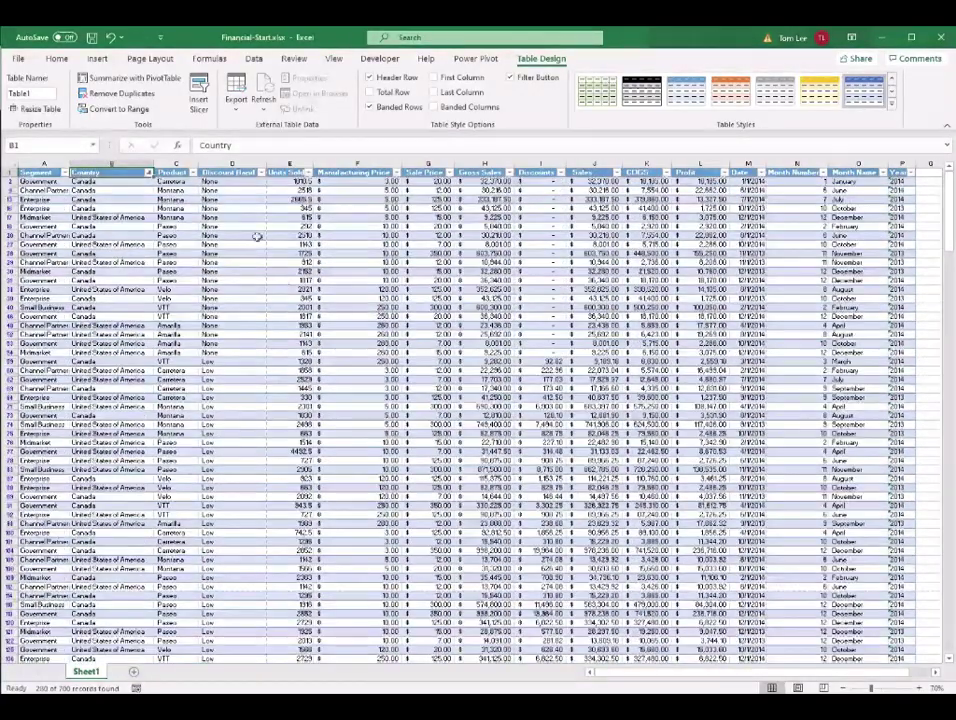
pyautogui.click(194, 174)
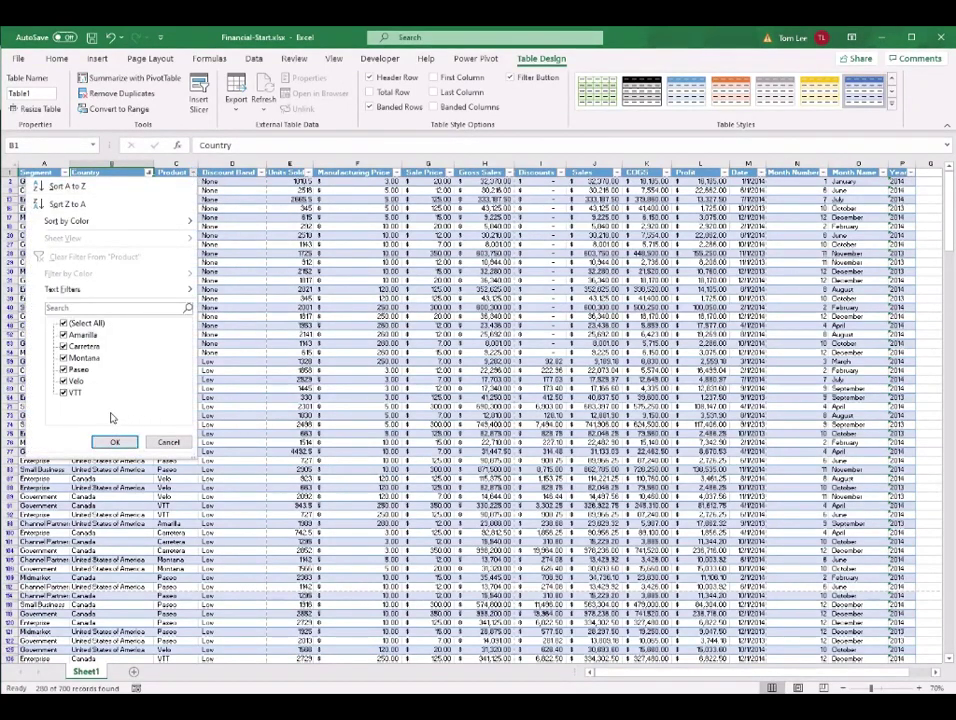
pyautogui.click(64, 323)
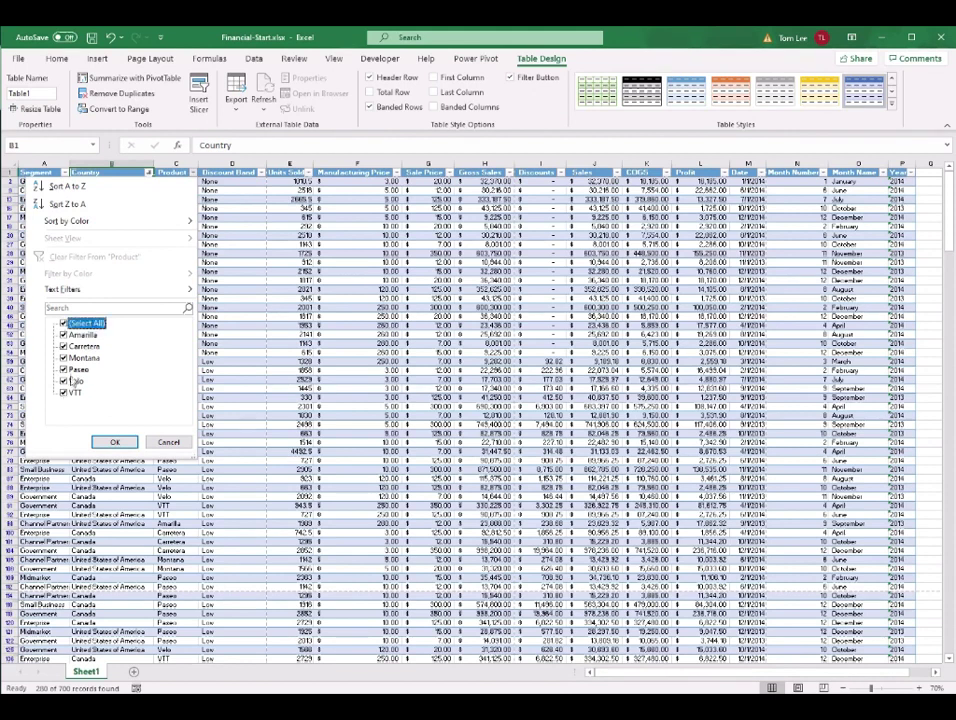
pyautogui.click(64, 392)
pyautogui.click(116, 443)
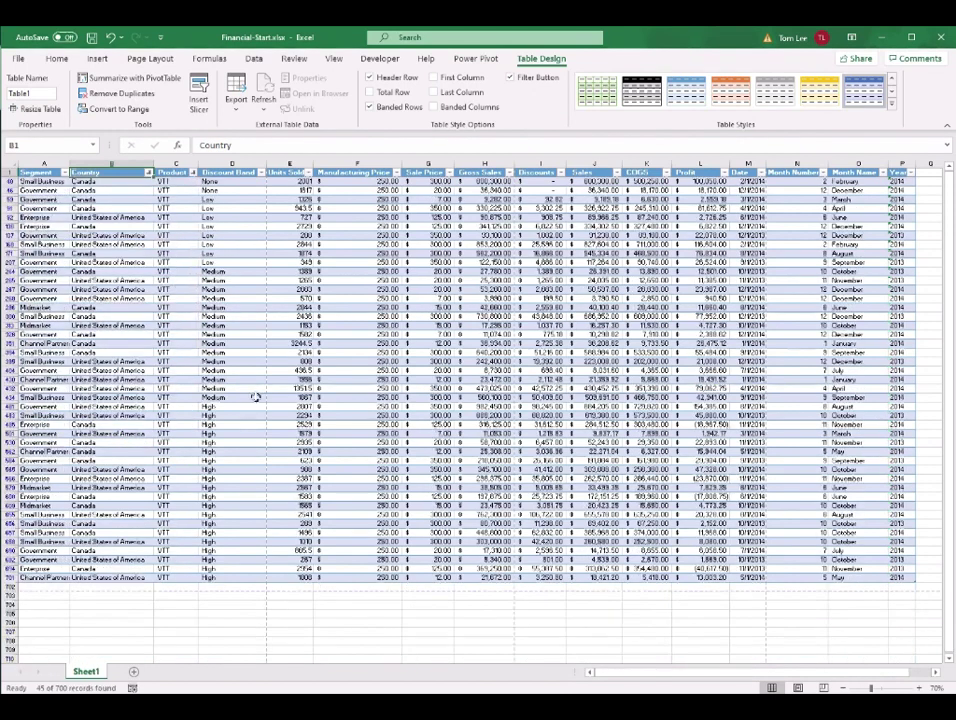
# Check the filtered Country and Product values, and turn off filtering for the whole table.
pyautogui.click(232, 316)
pyautogui.moveTo(107, 182); pyautogui.dragTo(170, 182)
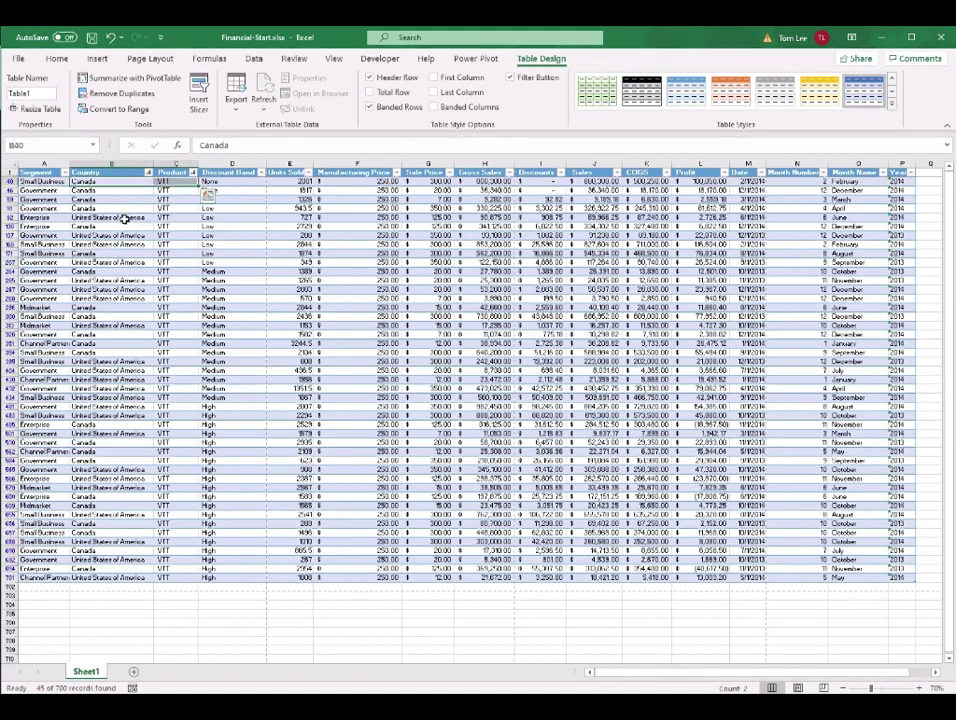
pyautogui.moveTo(128, 218); pyautogui.dragTo(166, 216)
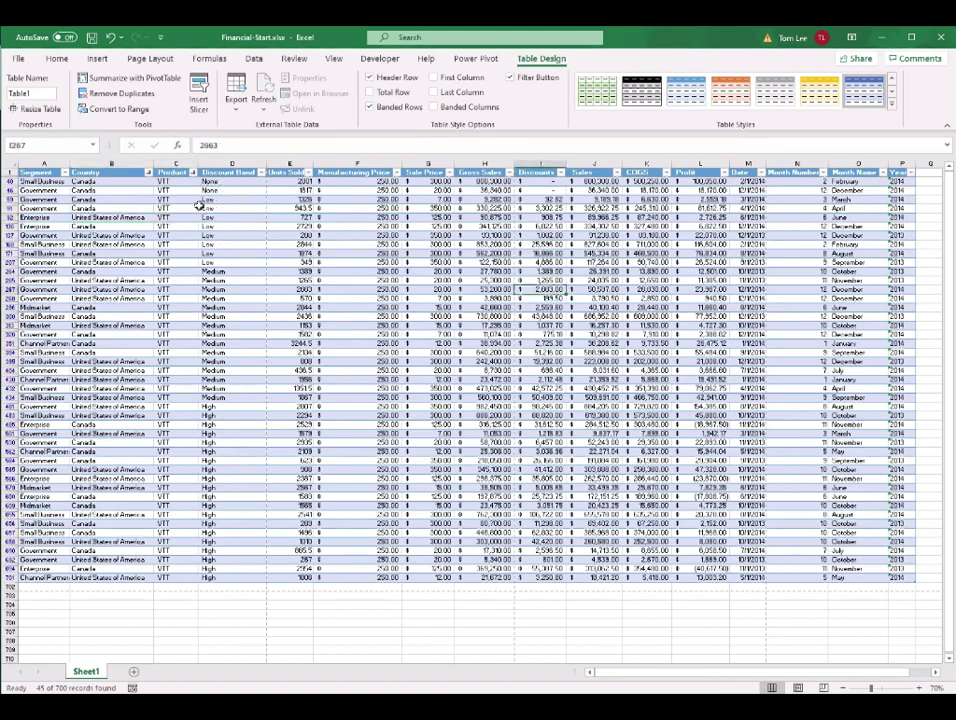
pyautogui.moveTo(100, 181); pyautogui.dragTo(176, 208)
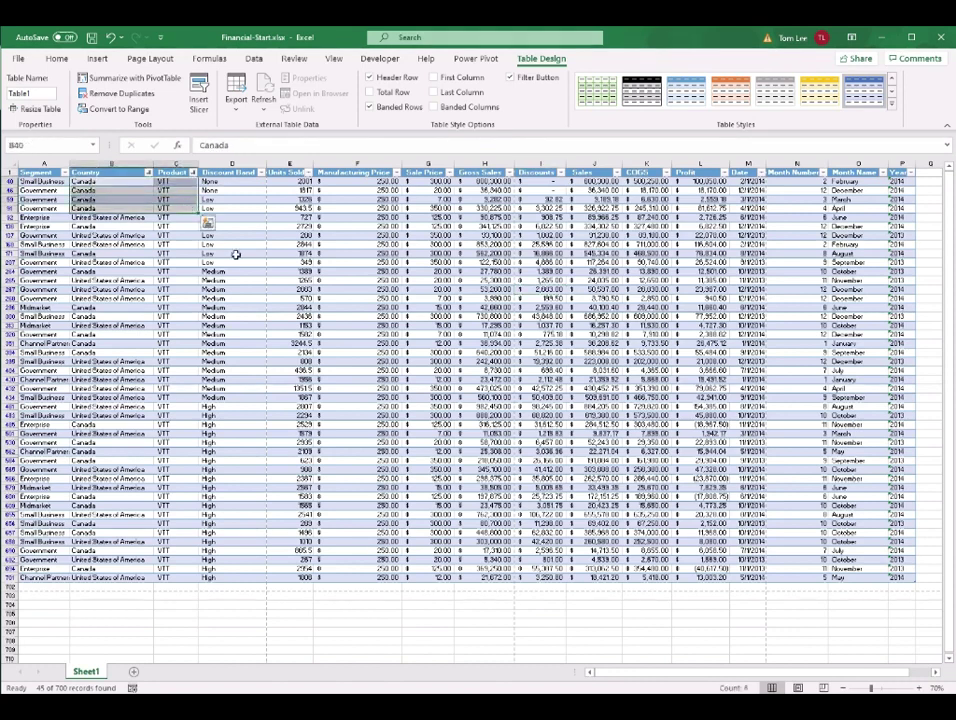
pyautogui.click(256, 61)
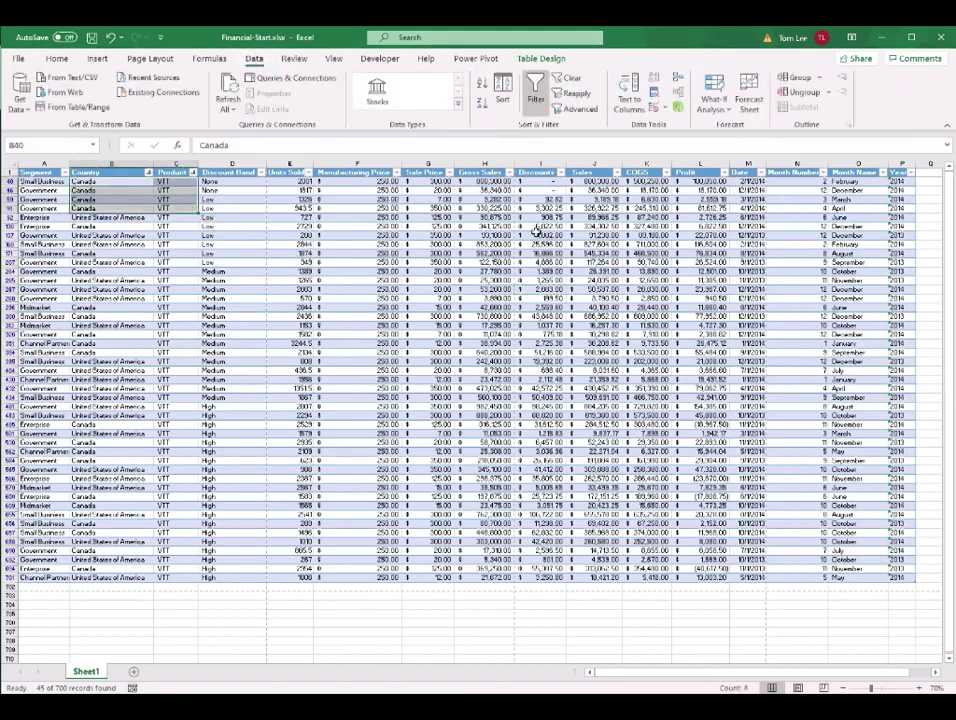
pyautogui.click(545, 110)
pyautogui.click(290, 451)
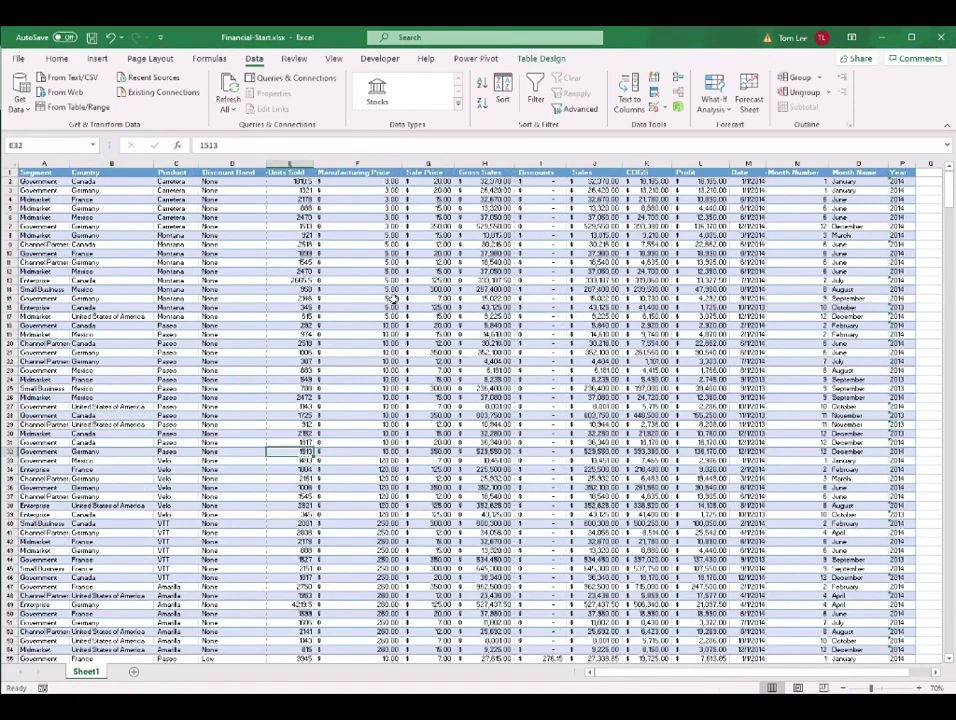
# Rename the table as BigData.
pyautogui.scroll(-10, 438, 395)
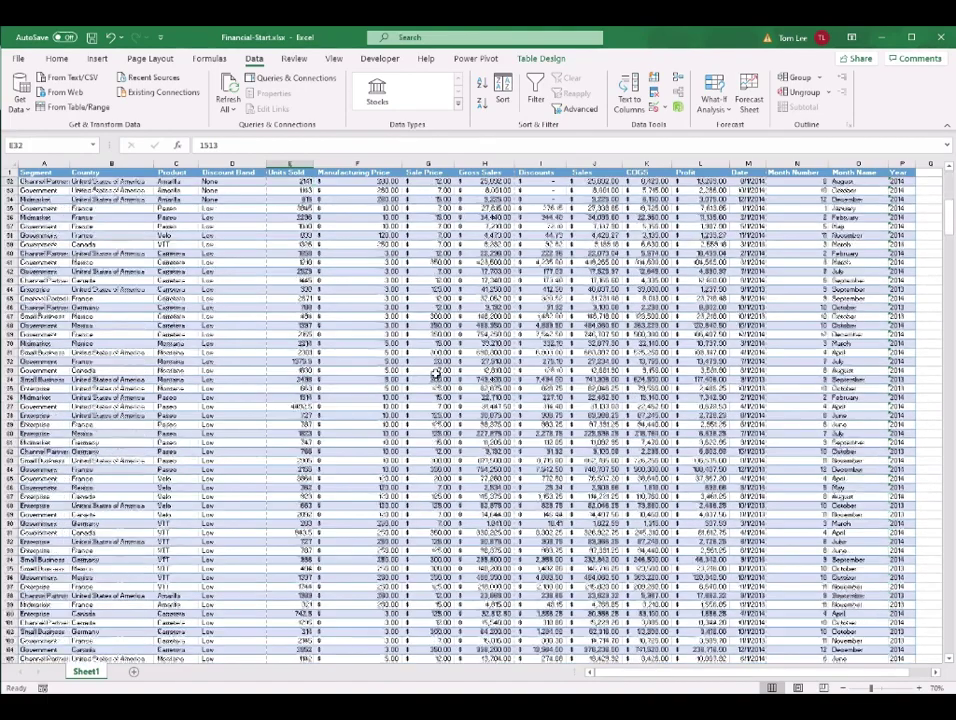
pyautogui.scroll(10, 435, 374)
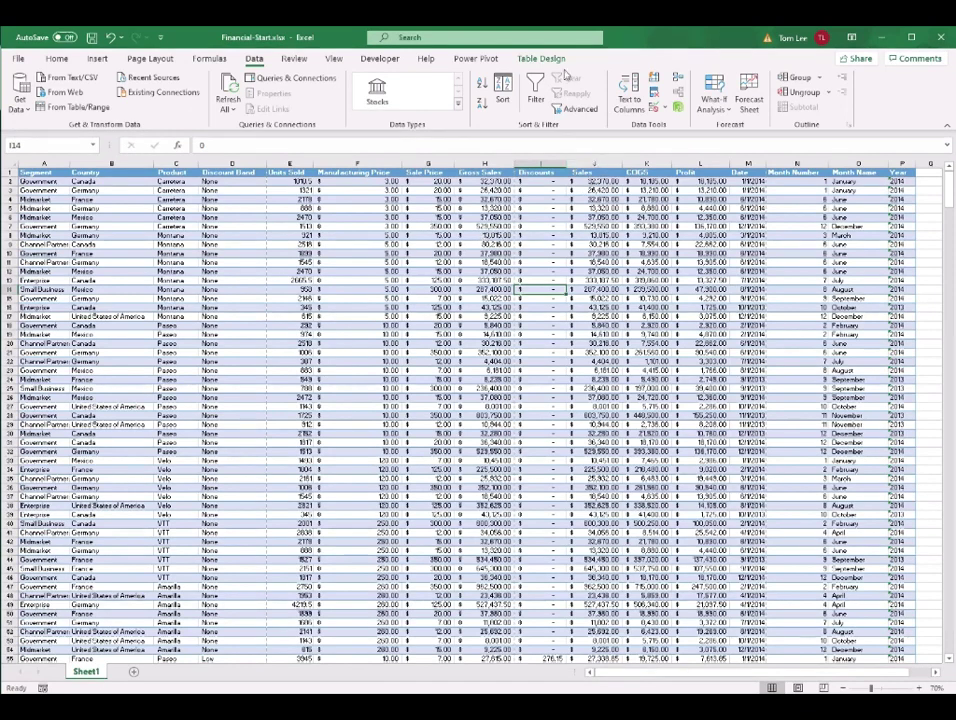
pyautogui.click(541, 60)
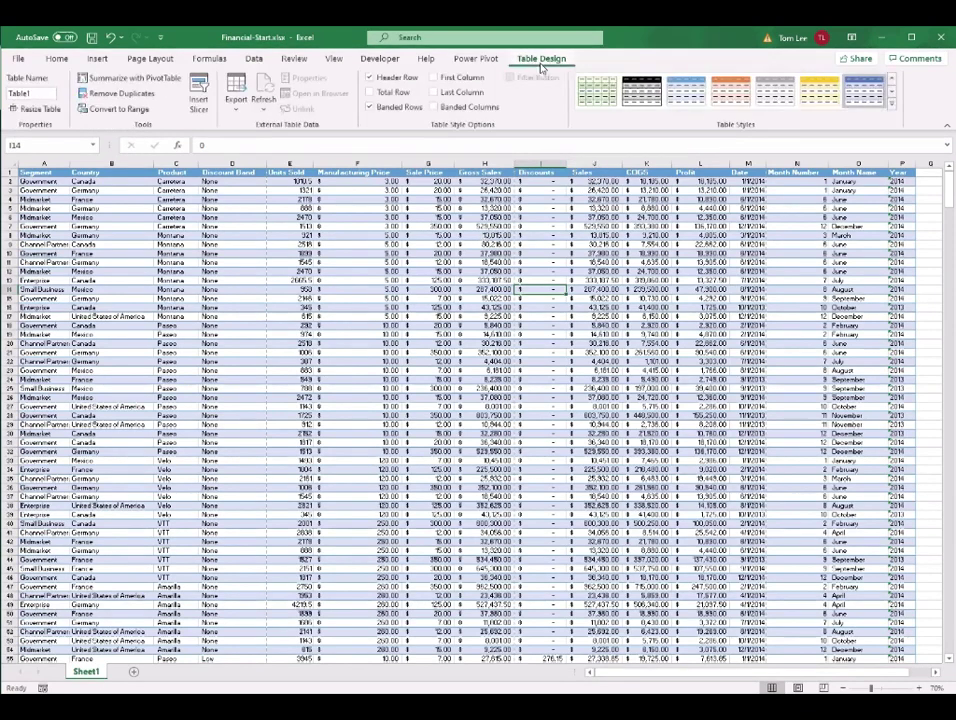
pyautogui.click(42, 95)
pyautogui.moveTo(38, 91); pyautogui.dragTo(5, 94)
pyautogui.write('BigData')
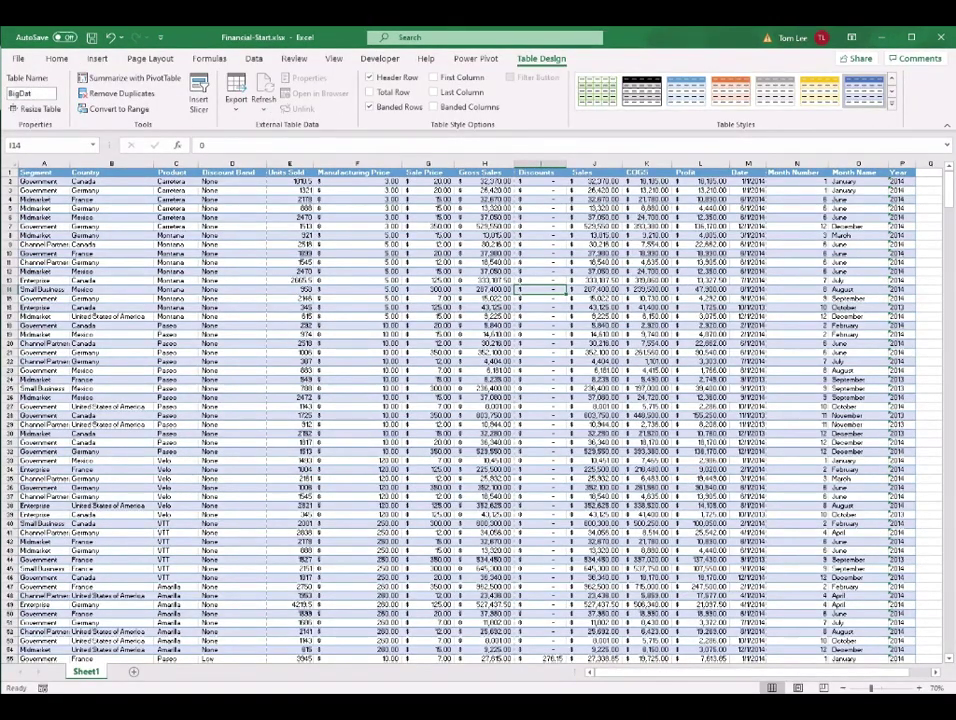
pyautogui.click(428, 262)
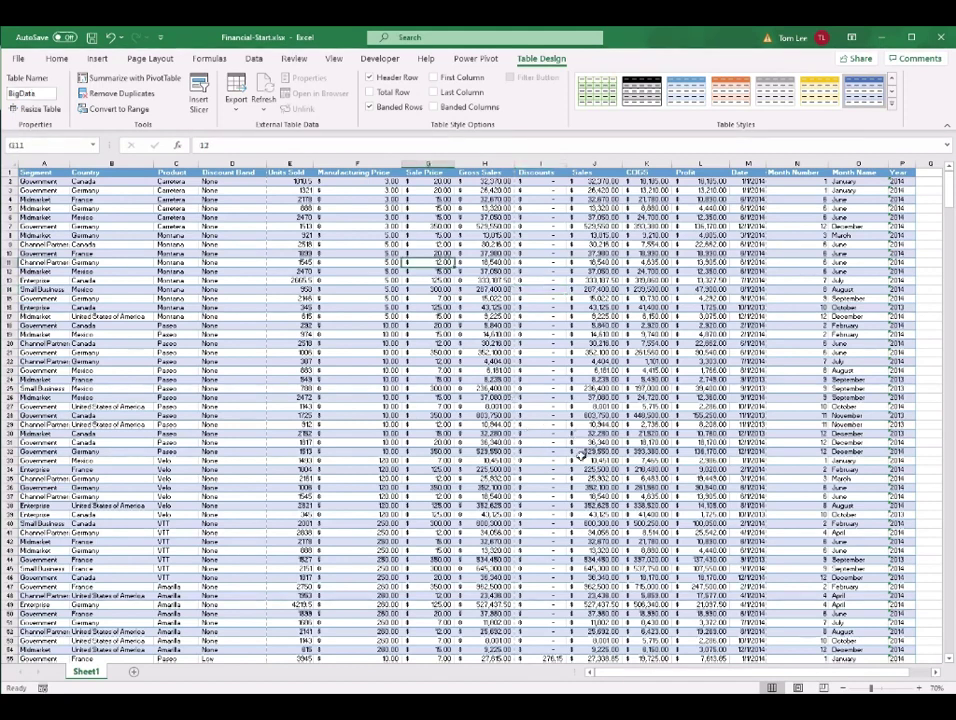
# View the column description bubble on SourceDataSheet in the Financial-Final workbook, and return to Financial-Start.
pyautogui.click(564, 686)
pyautogui.click(165, 671)
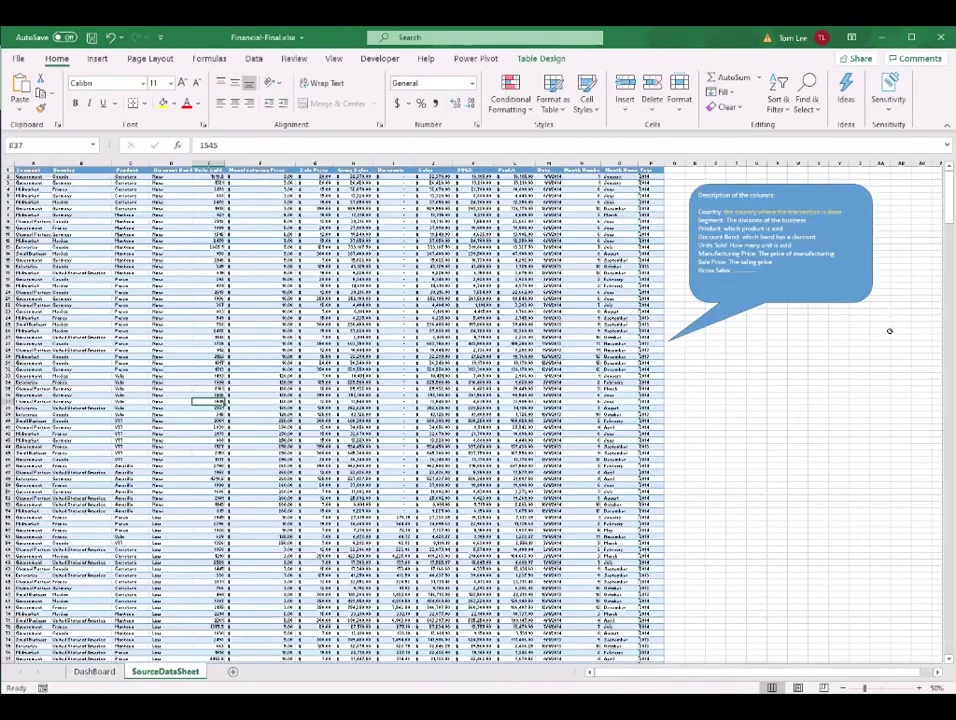
pyautogui.click(860, 303)
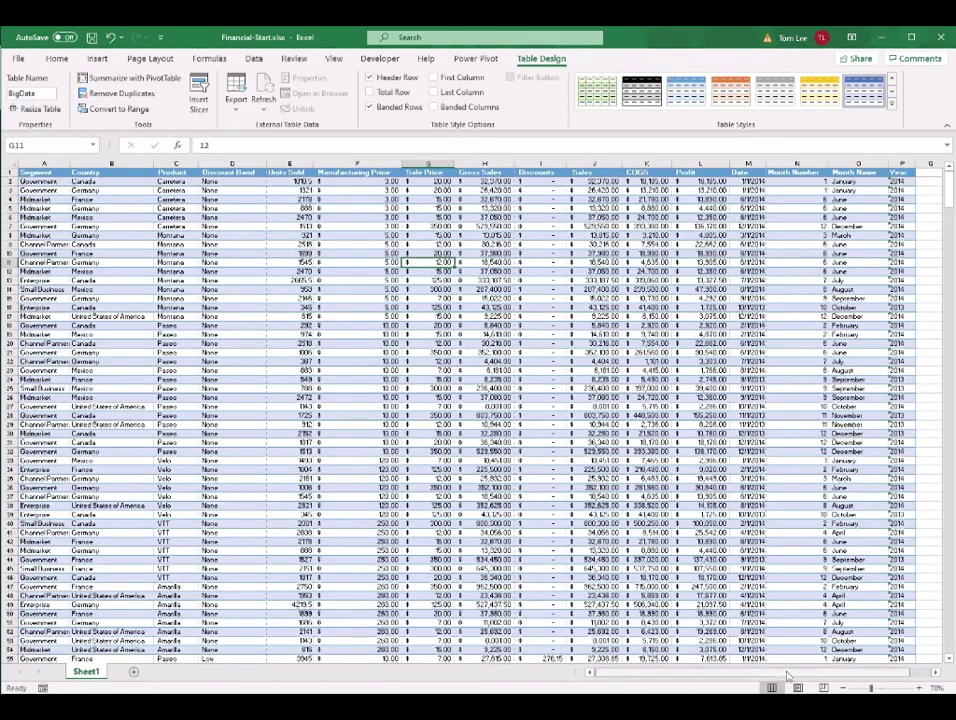
# Draw a rounded speech bubble about 6.44" wide and 5.02" high beside the table, point its tail at the data, and enter sample text.
pyautogui.hscroll(1, 866, 679)
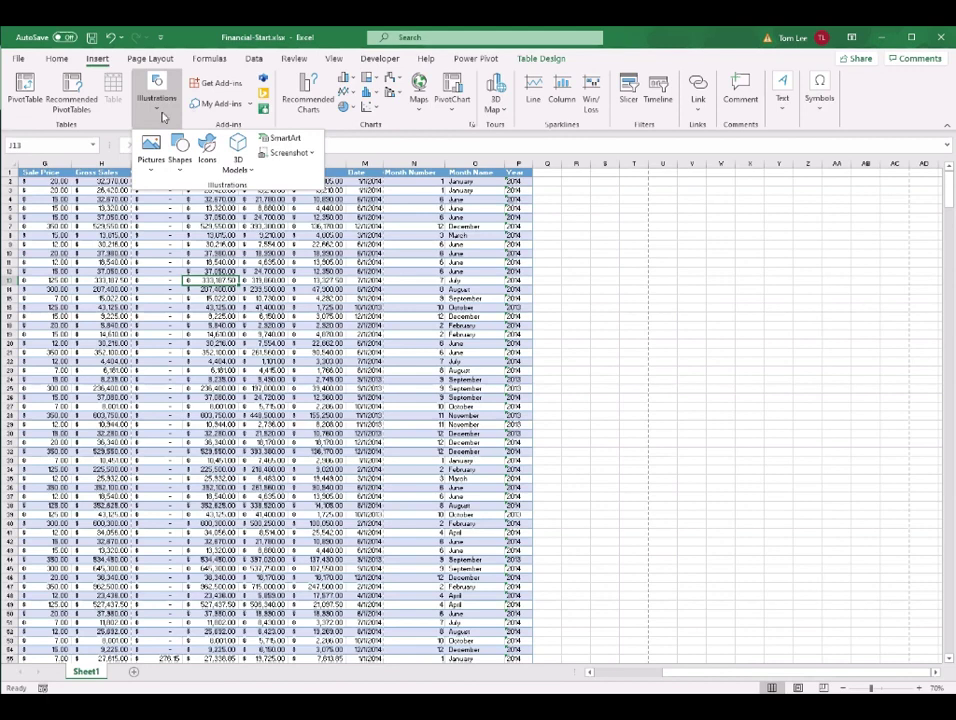
pyautogui.click(181, 168)
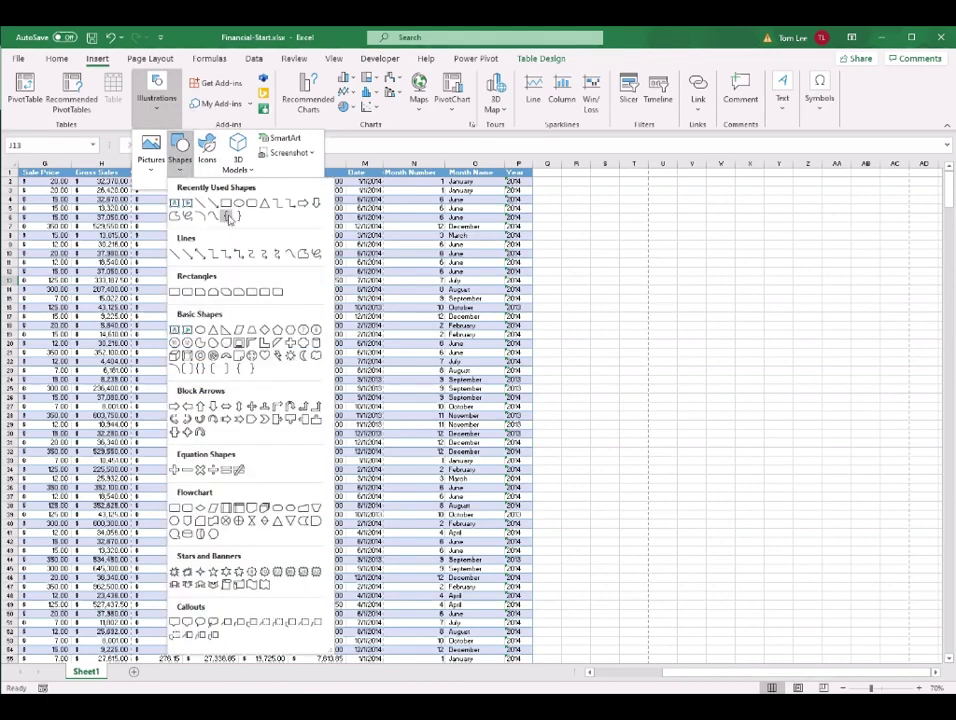
pyautogui.click(187, 624)
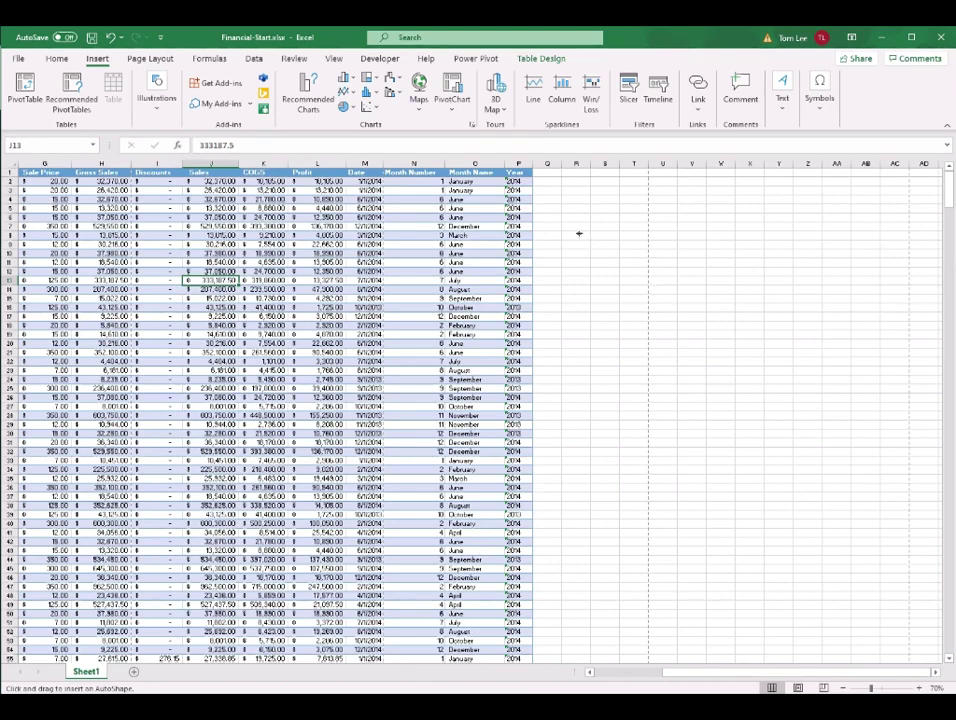
pyautogui.moveTo(577, 213)
pyautogui.mouseDown()
pyautogui.moveTo(732, 286)
pyautogui.moveTo(845, 393)
pyautogui.moveTo(858, 430)
pyautogui.mouseUp()
pyautogui.moveTo(660, 456); pyautogui.dragTo(535, 465)
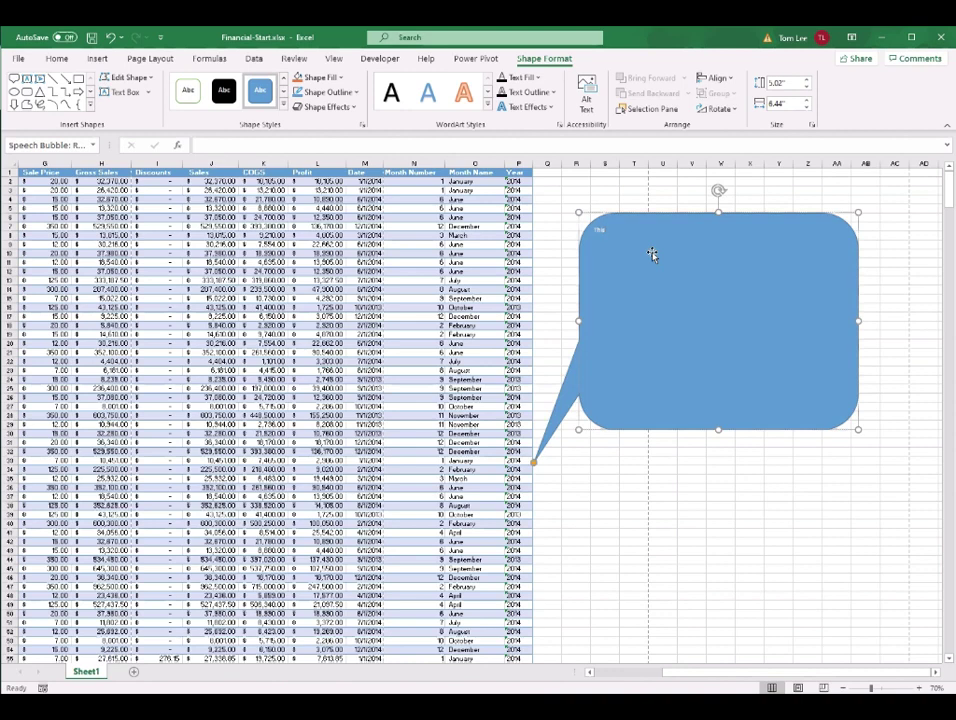
pyautogui.write('ubble')
# Replace the sample bubble with the "Description of the columns" speech bubble from Financial-Final, placed beside the table.
pyautogui.click(899, 266)
pyautogui.click(857, 240)
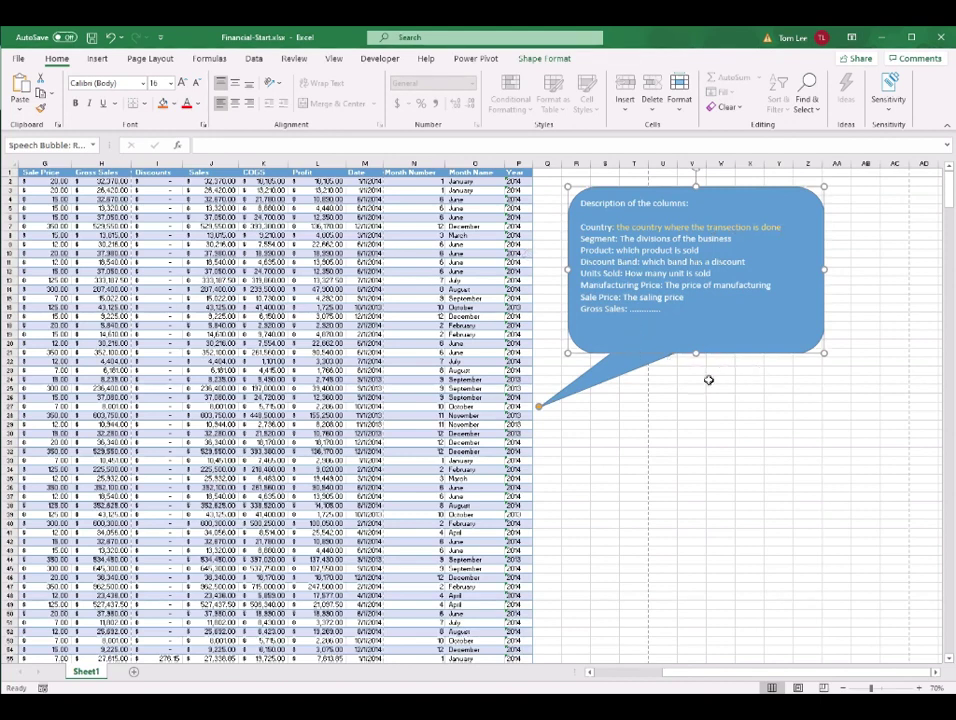
pyautogui.click(690, 435)
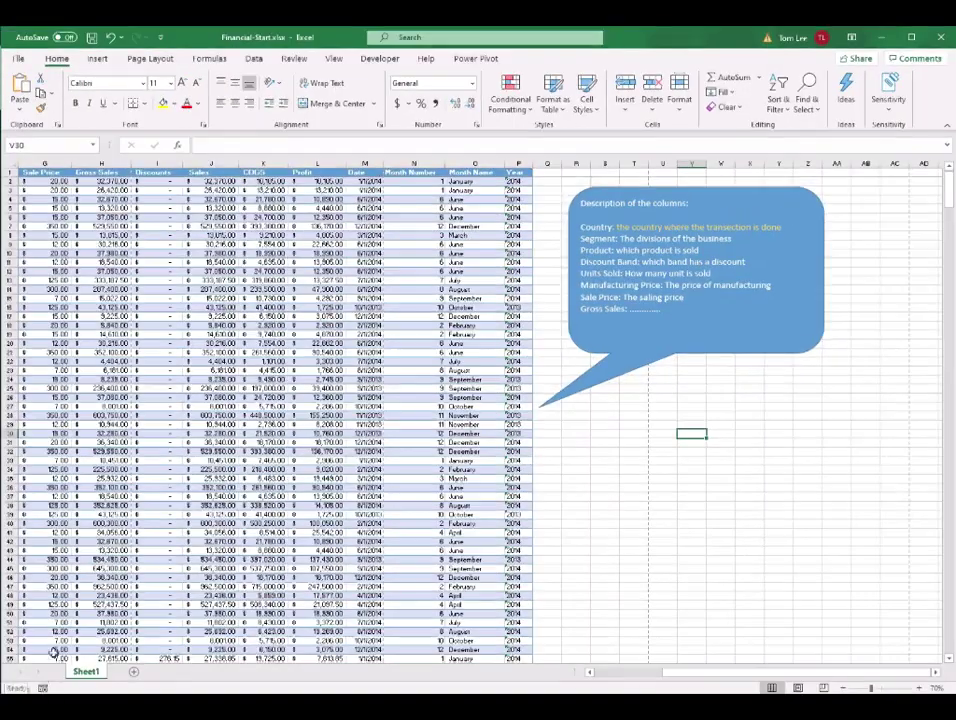
# Rename the worksheet Sheet1 as BigDataSheet.
pyautogui.doubleClick(87, 671)
pyautogui.write('BigDataSheet')
pyautogui.press('Return')
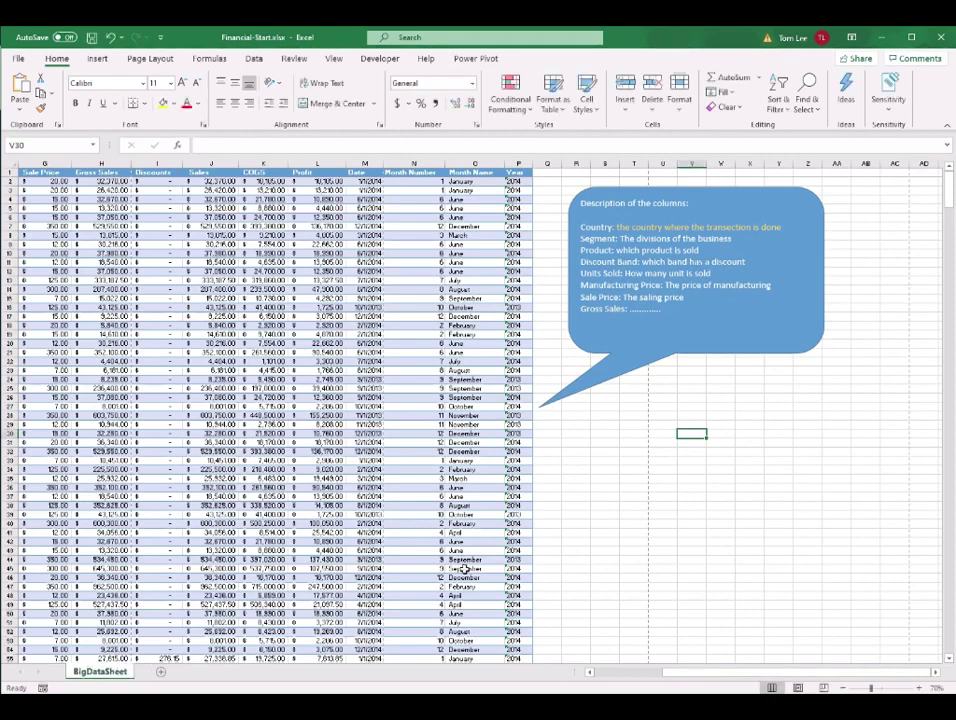
pyautogui.click(547, 289)
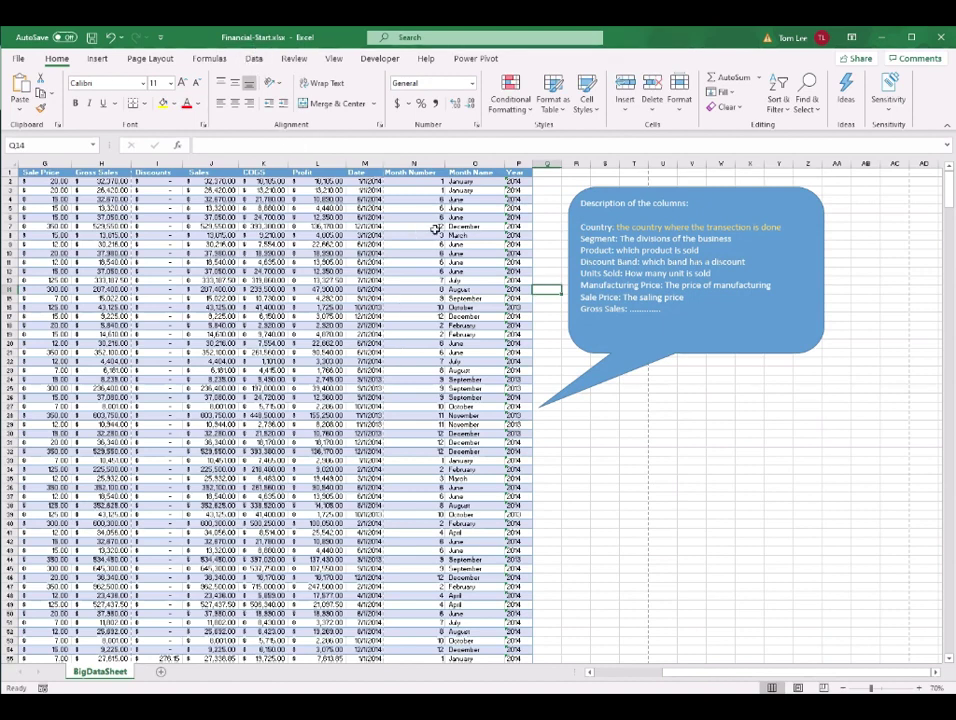
# Save a copy of the workbook as Financial-InProgress in the tutorial > Excel folder.
pyautogui.click(20, 59)
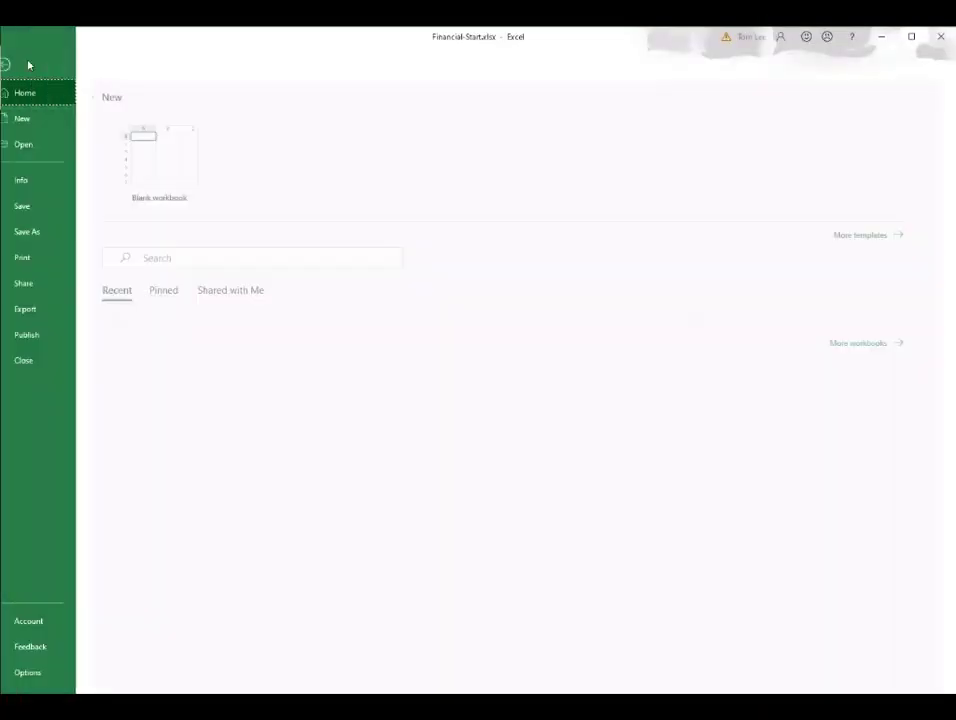
pyautogui.click(47, 232)
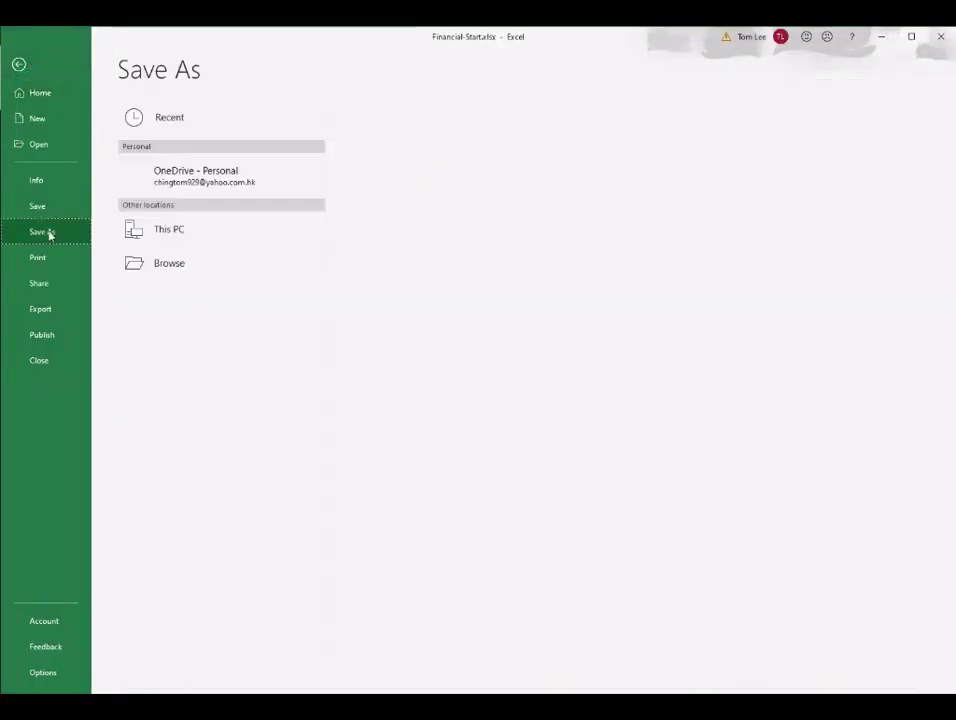
pyautogui.click(435, 126)
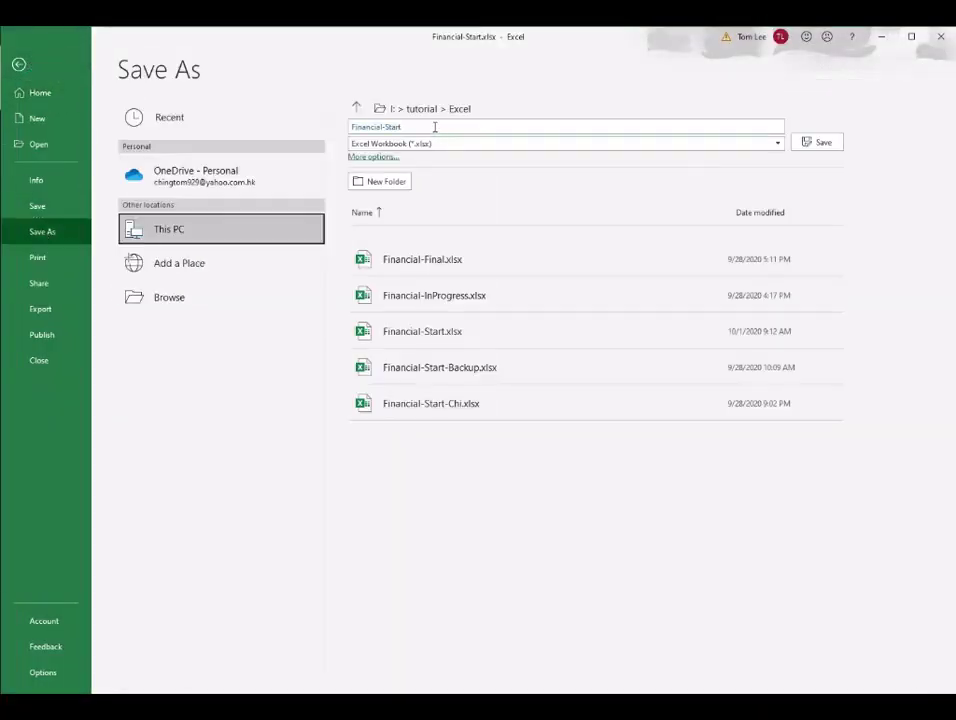
pyautogui.press('BackSpace')
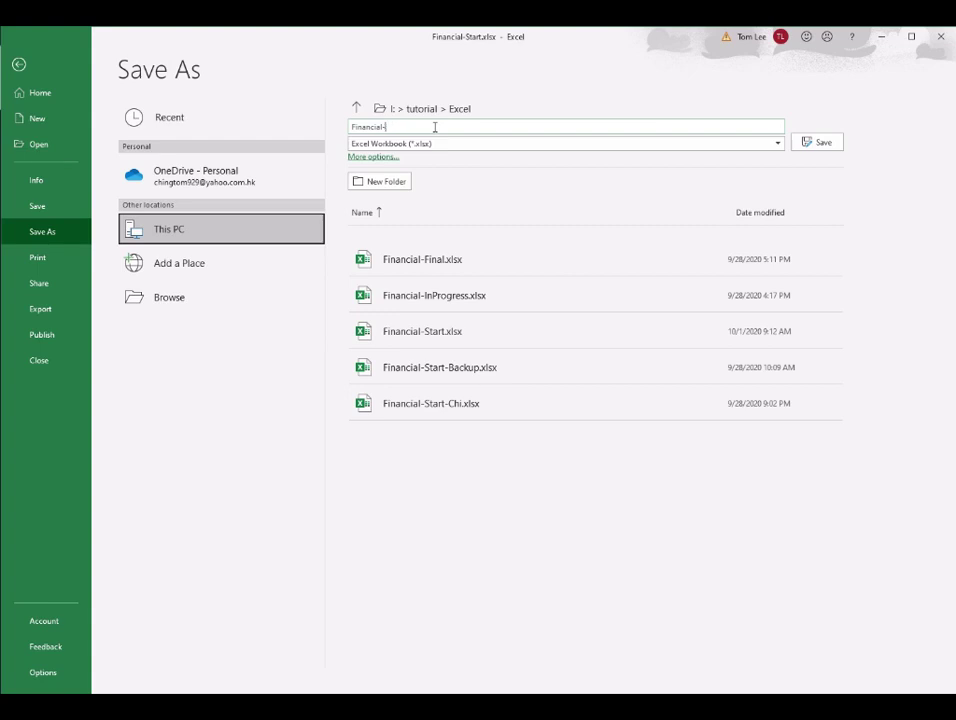
pyautogui.write('InProgress')
pyautogui.press('Return')
pyautogui.click(648, 410)
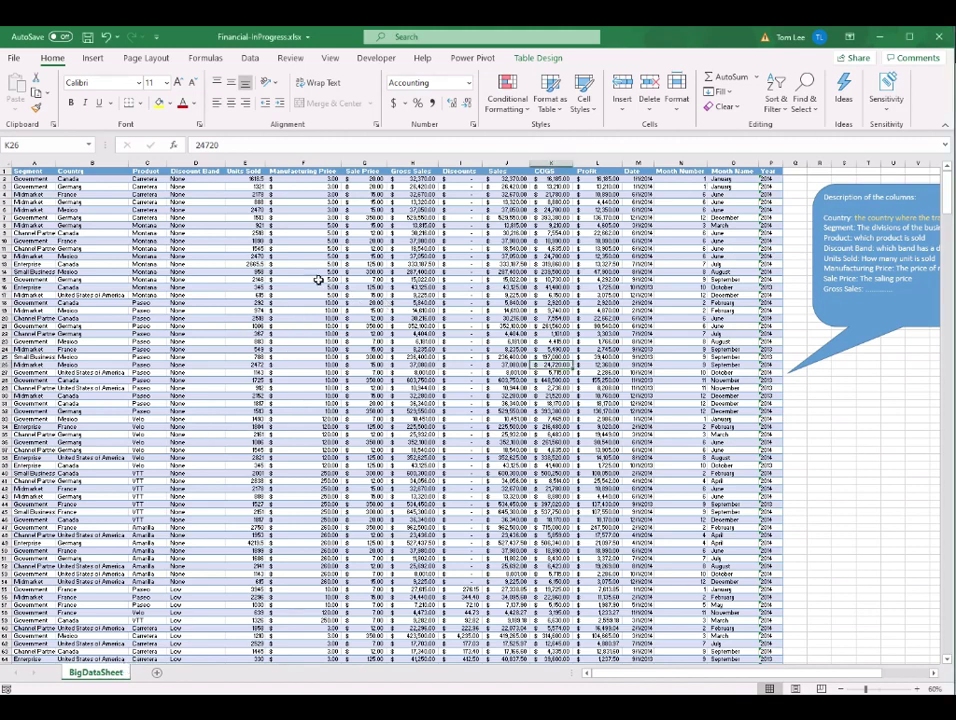
# Insert a PivotTable on a new worksheet using the BigData table as its source.
pyautogui.click(538, 58)
pyautogui.click(18, 93)
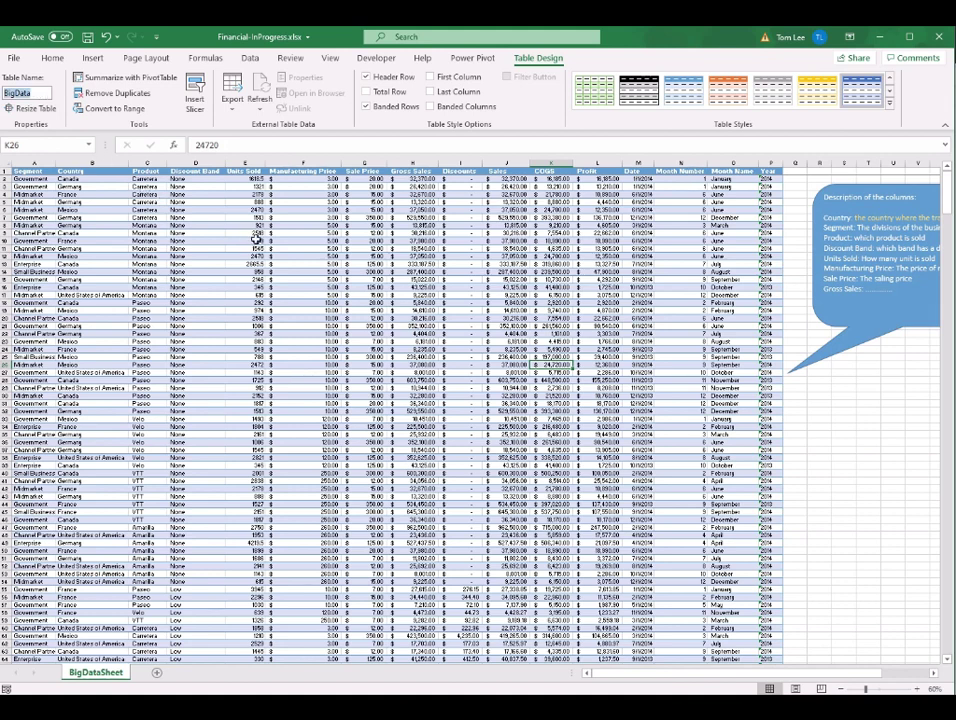
pyautogui.click(304, 265)
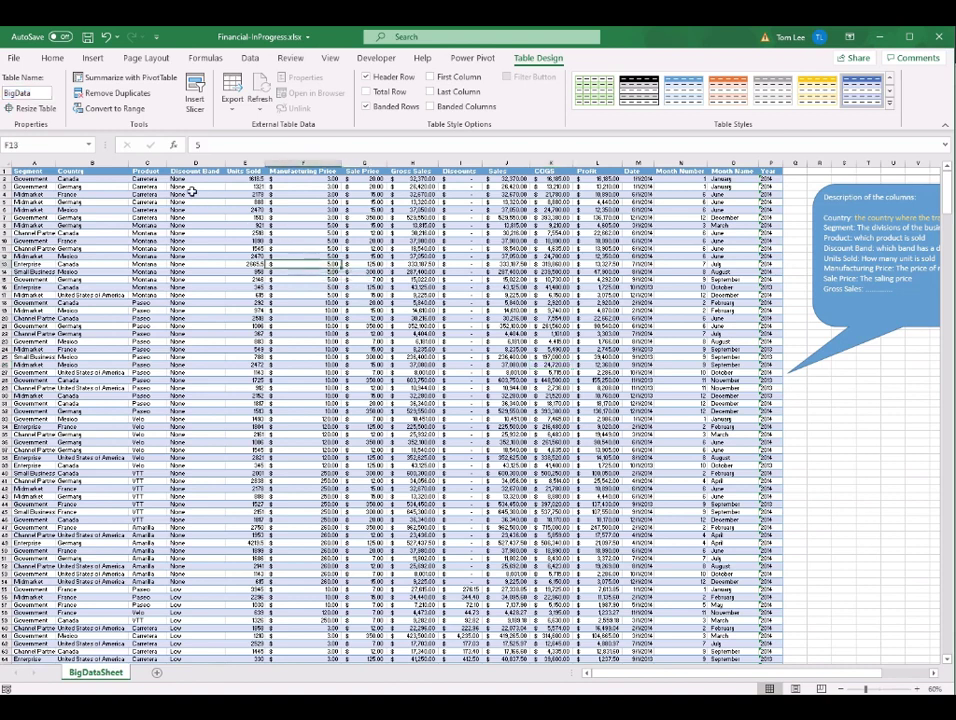
pyautogui.click(92, 58)
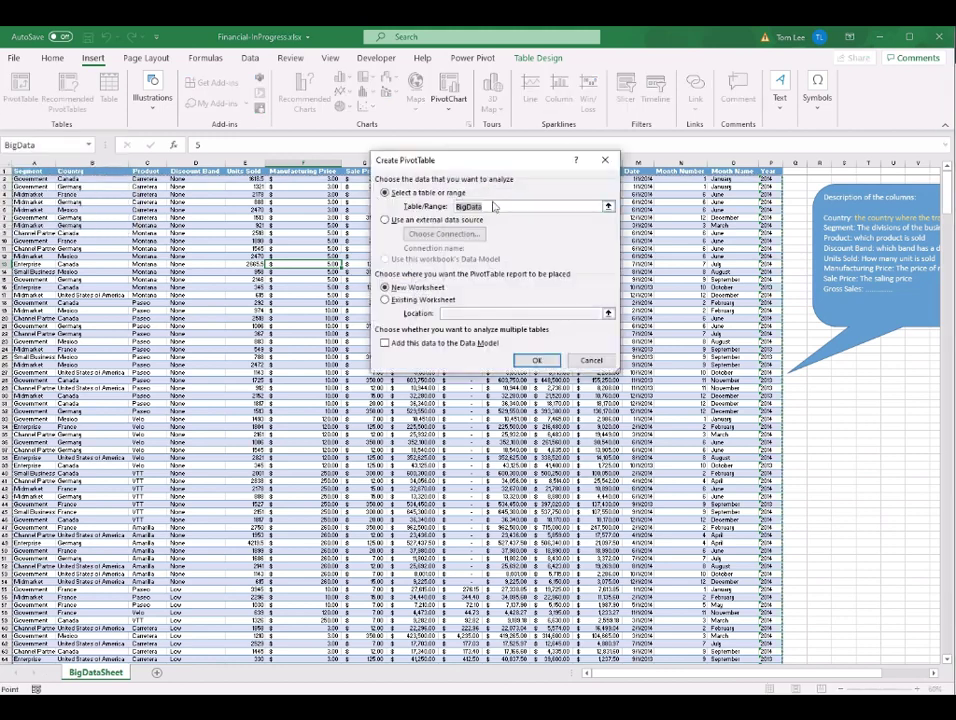
pyautogui.moveTo(441, 170); pyautogui.dragTo(363, 181)
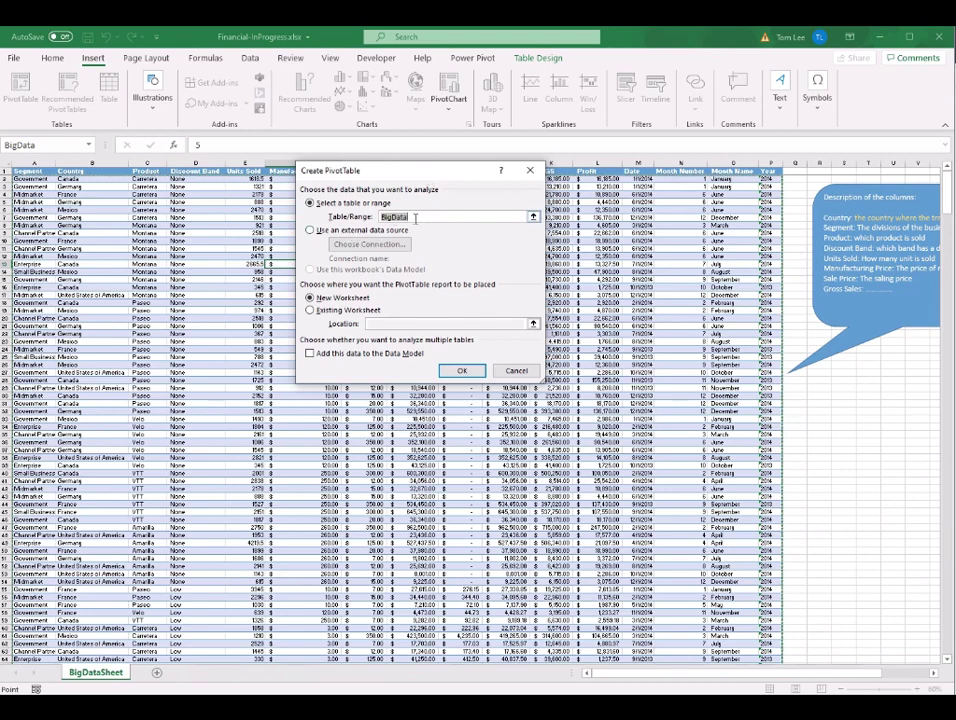
pyautogui.click(415, 218)
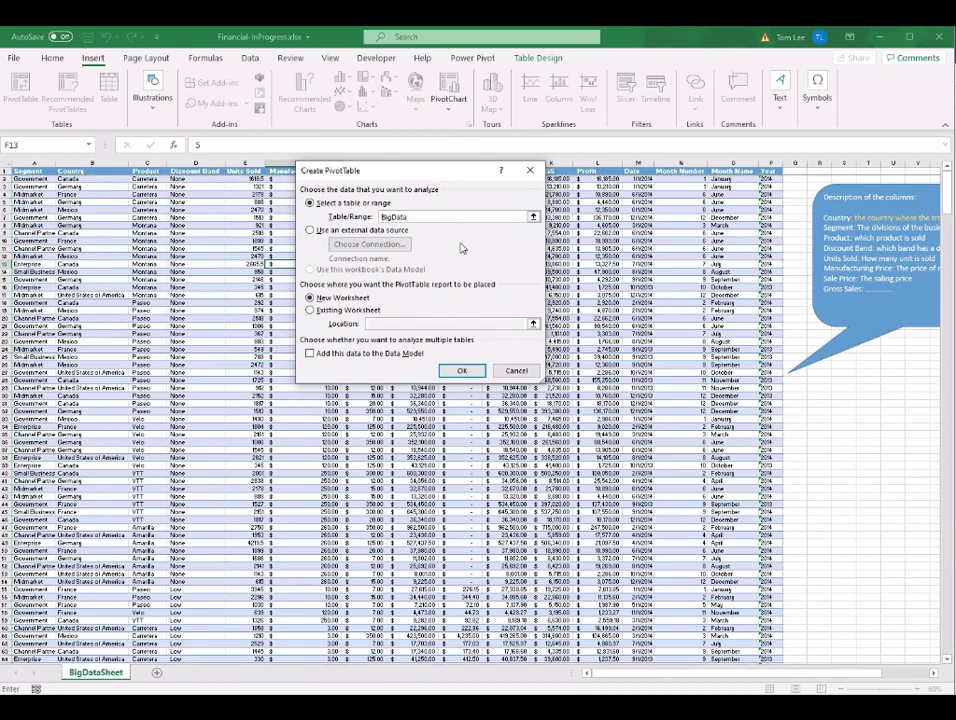
pyautogui.moveTo(459, 173); pyautogui.dragTo(489, 164)
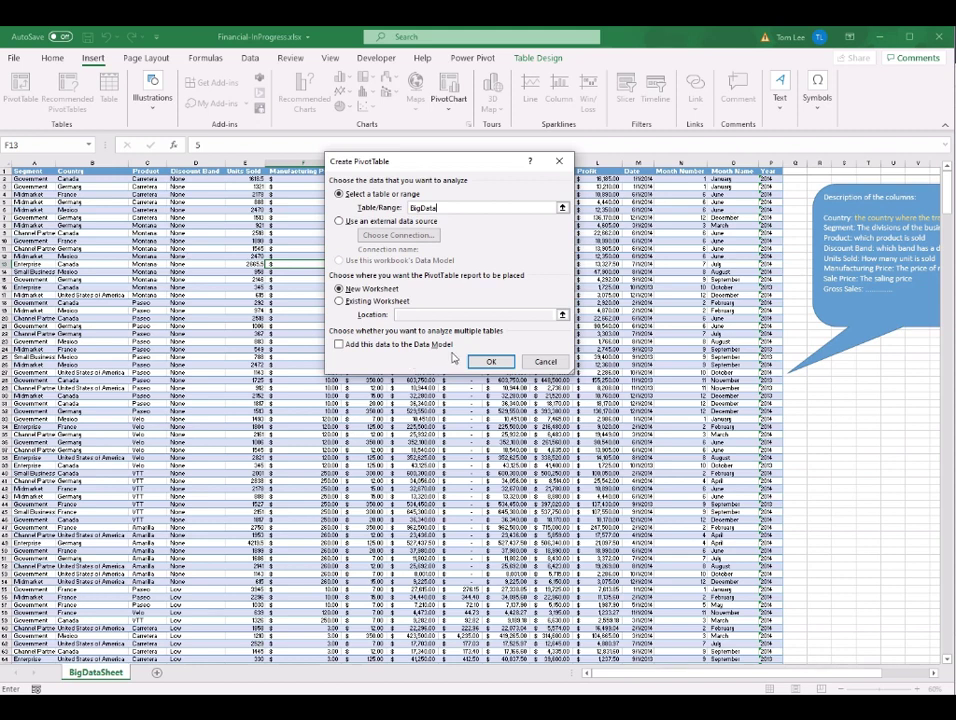
pyautogui.moveTo(489, 167); pyautogui.dragTo(507, 199)
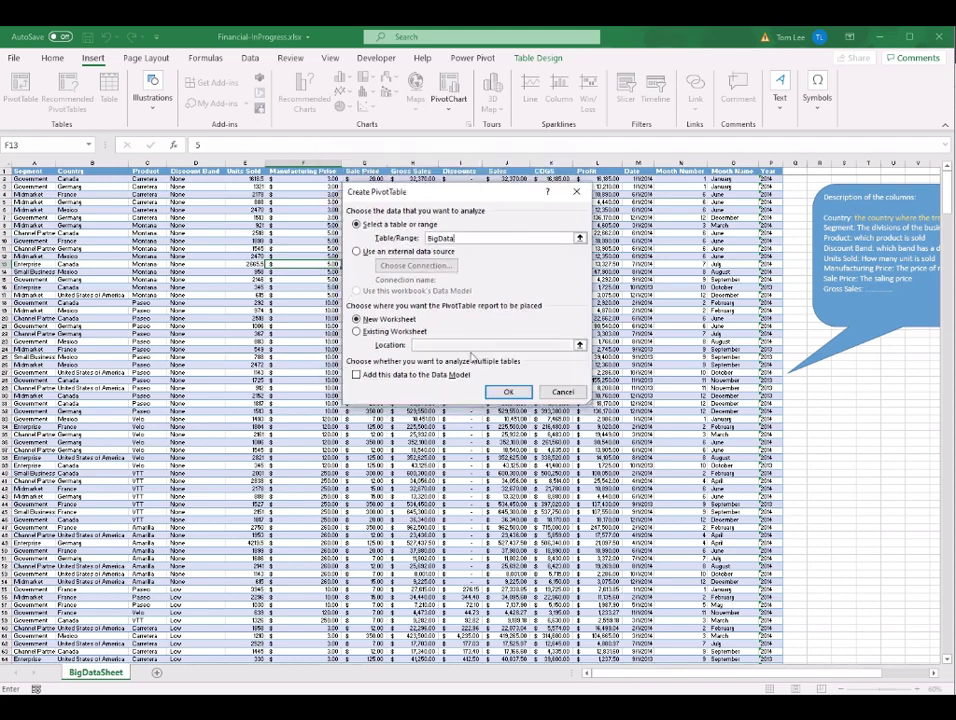
pyautogui.click(510, 393)
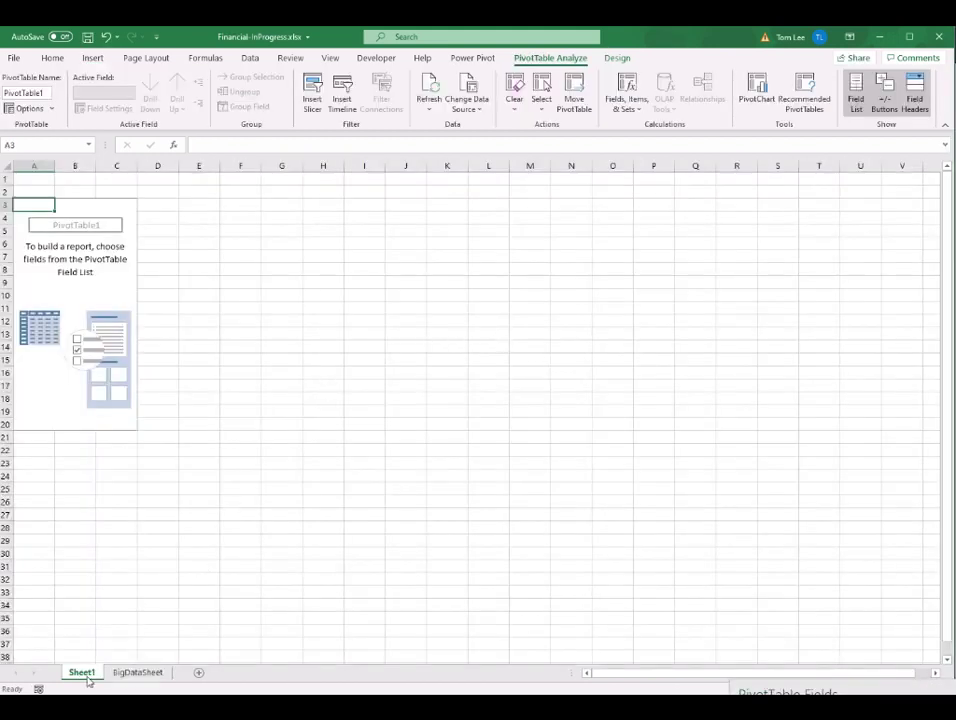
# Add the Profit field to the empty pivot table as a summed value.
pyautogui.click(75, 294)
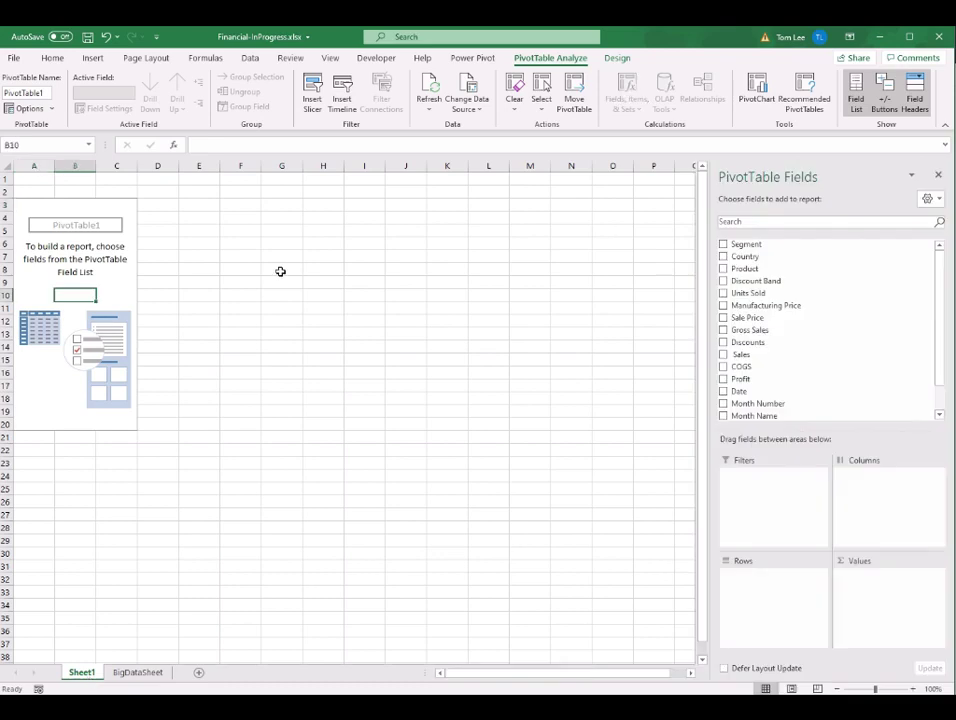
pyautogui.click(105, 260)
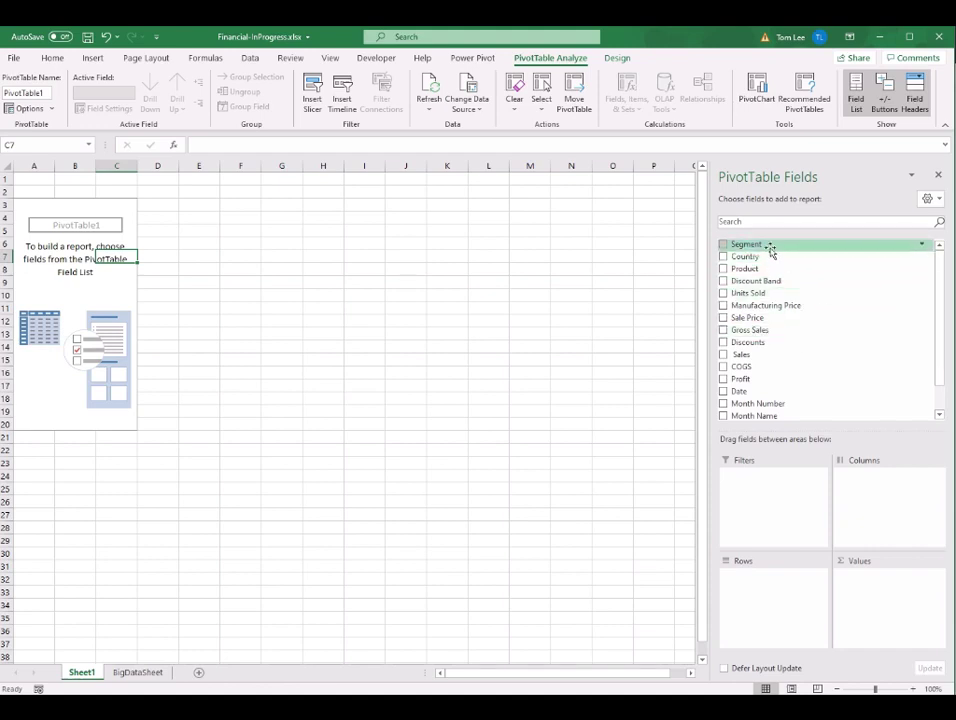
pyautogui.scroll(-1, 774, 262)
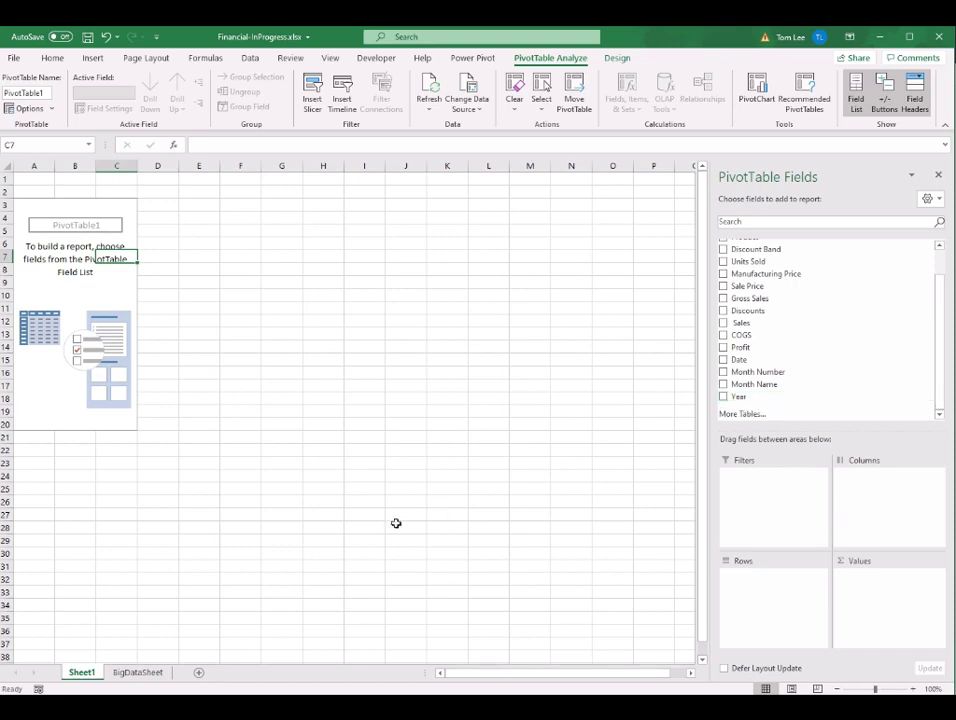
pyautogui.click(140, 673)
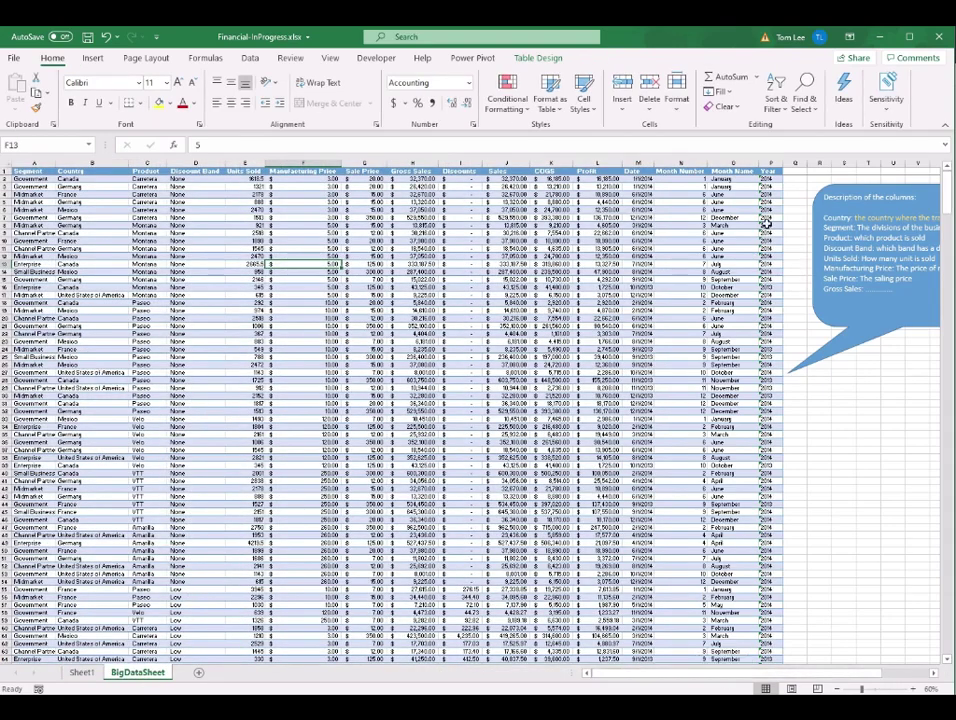
pyautogui.click(36, 173)
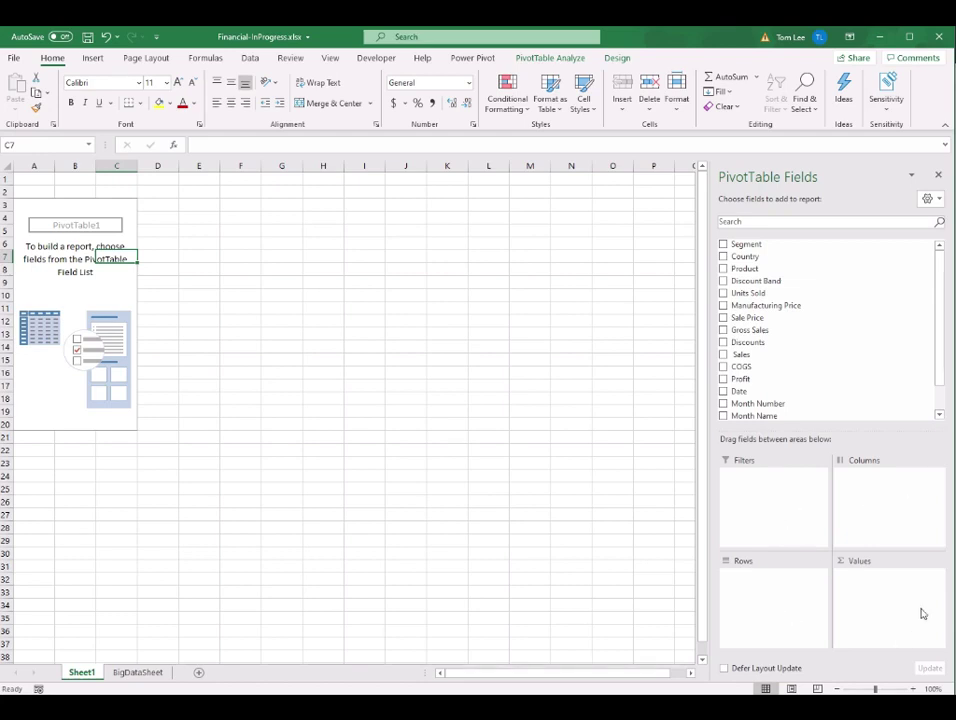
pyautogui.scroll(-1, 884, 356)
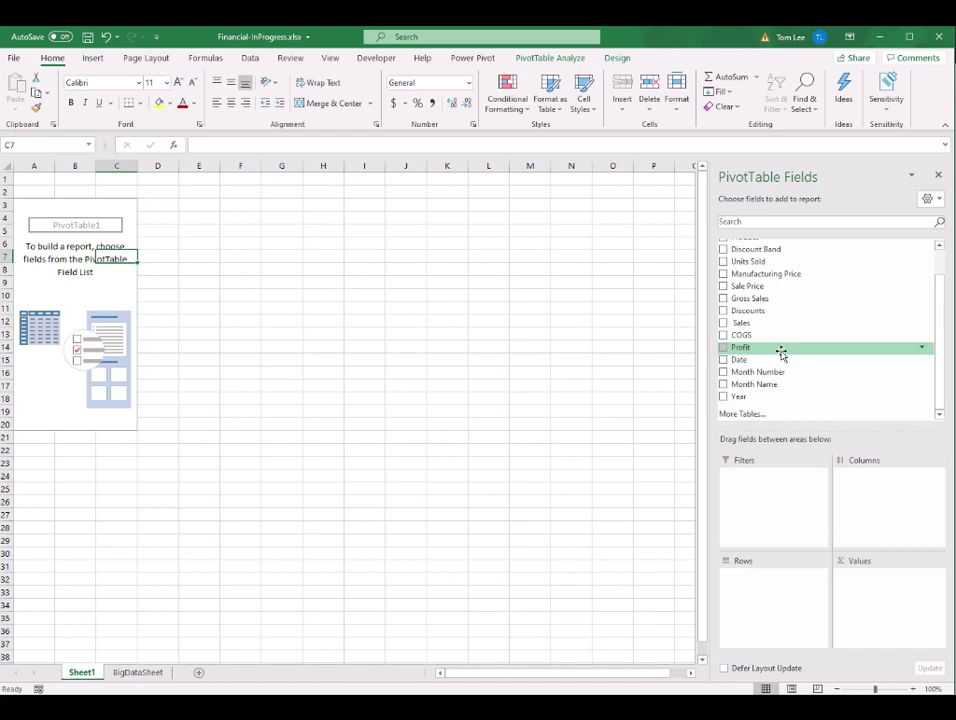
pyautogui.moveTo(777, 349); pyautogui.dragTo(887, 598)
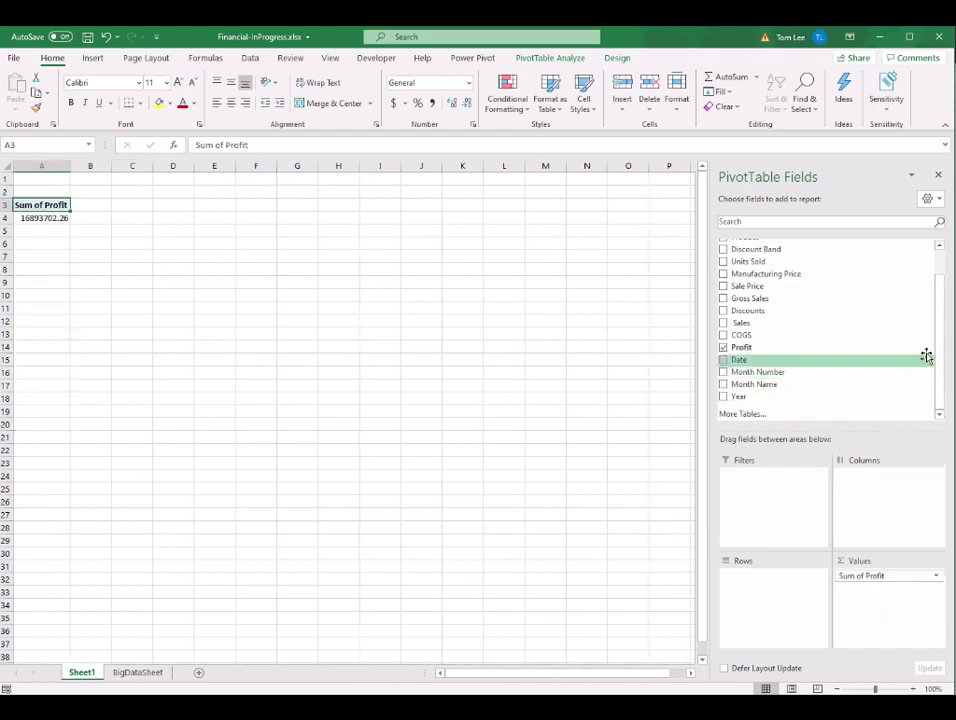
# Break the profit sum down across columns by the Product field.
pyautogui.moveTo(941, 353); pyautogui.dragTo(941, 325)
pyautogui.moveTo(783, 269); pyautogui.dragTo(860, 485)
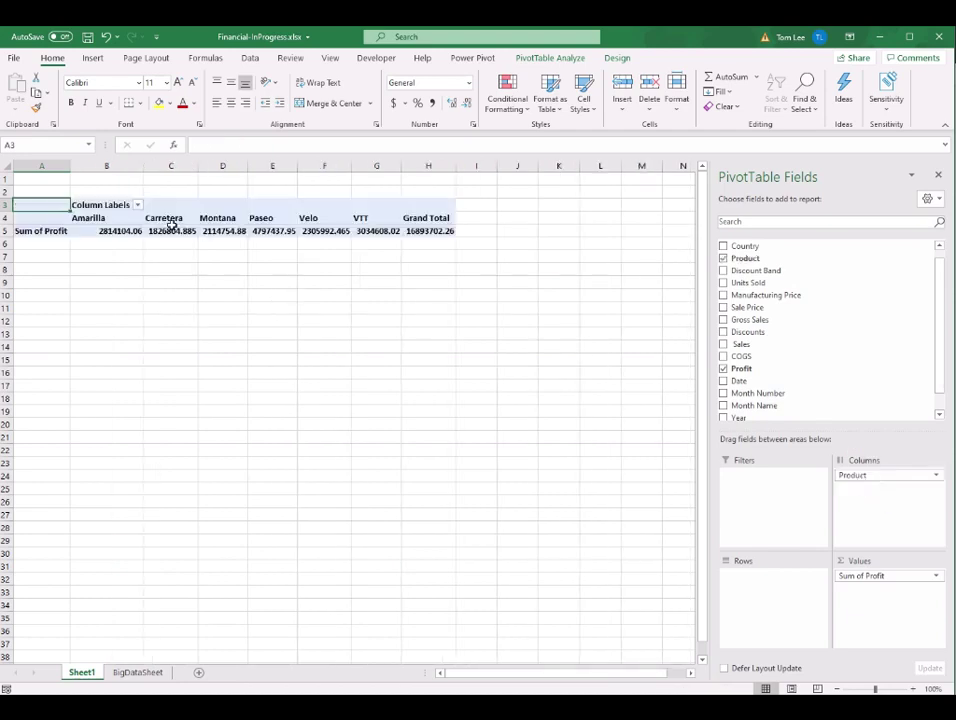
pyautogui.click(93, 220)
pyautogui.moveTo(130, 230); pyautogui.dragTo(437, 230)
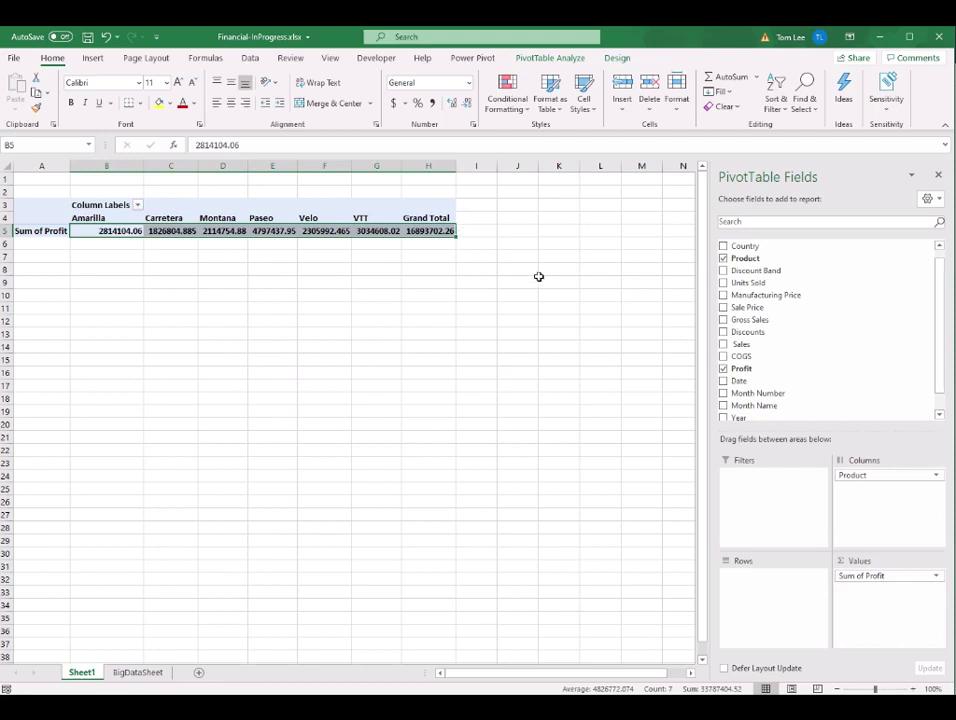
# Add Year to the pivot table's rows, with Month Name nested beneath it.
pyautogui.moveTo(745, 415); pyautogui.dragTo(775, 587)
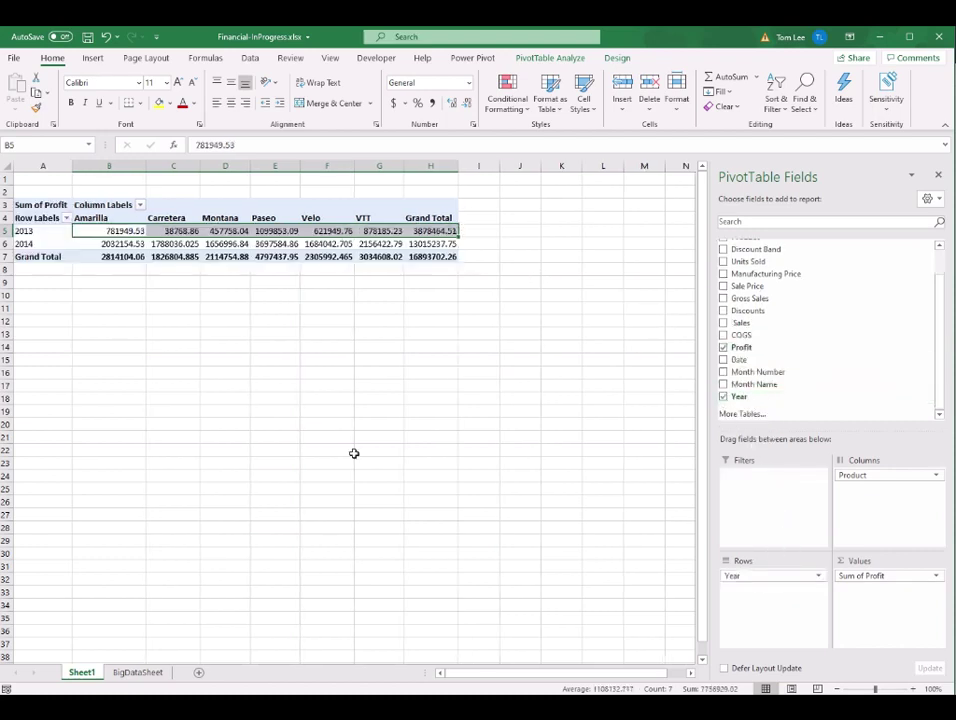
pyautogui.click(37, 233)
pyautogui.moveTo(33, 246); pyautogui.dragTo(28, 235)
pyautogui.click(38, 232)
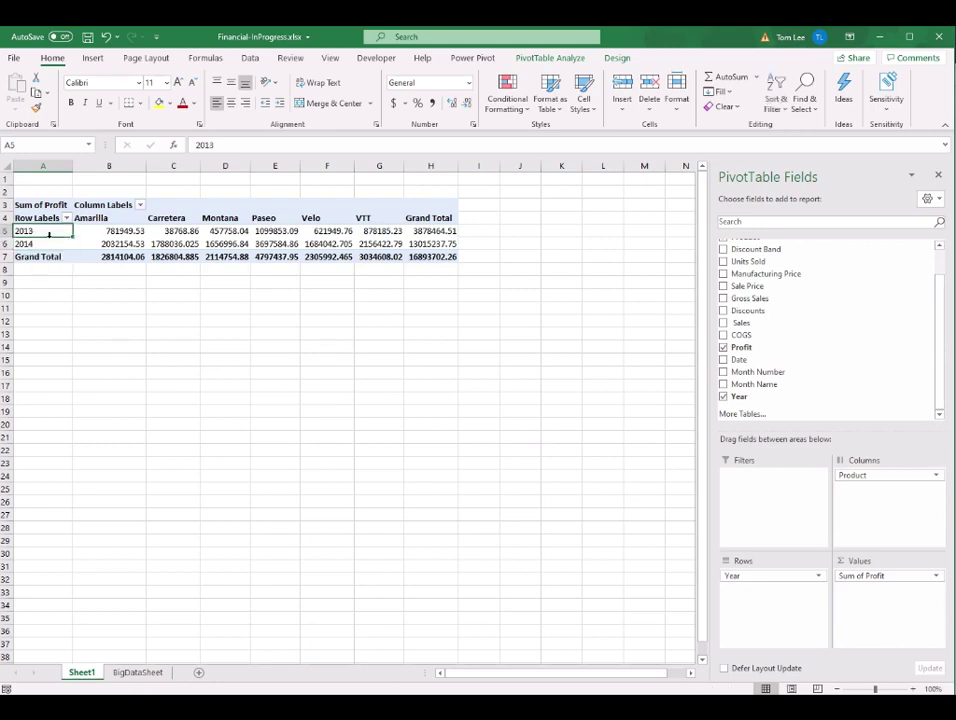
pyautogui.click(49, 243)
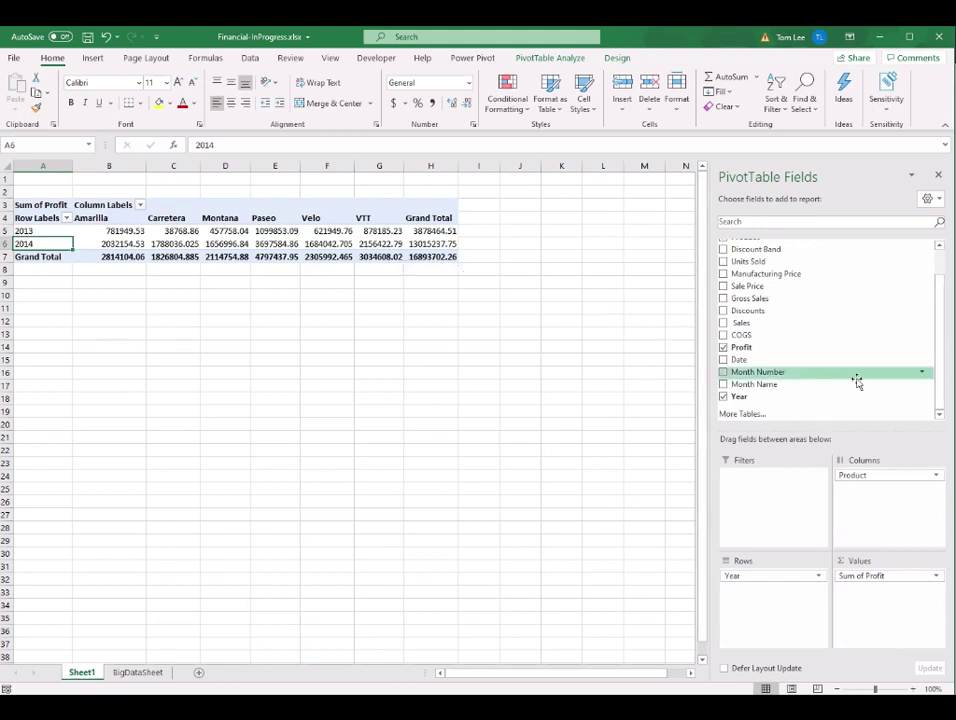
pyautogui.moveTo(773, 388); pyautogui.dragTo(765, 600)
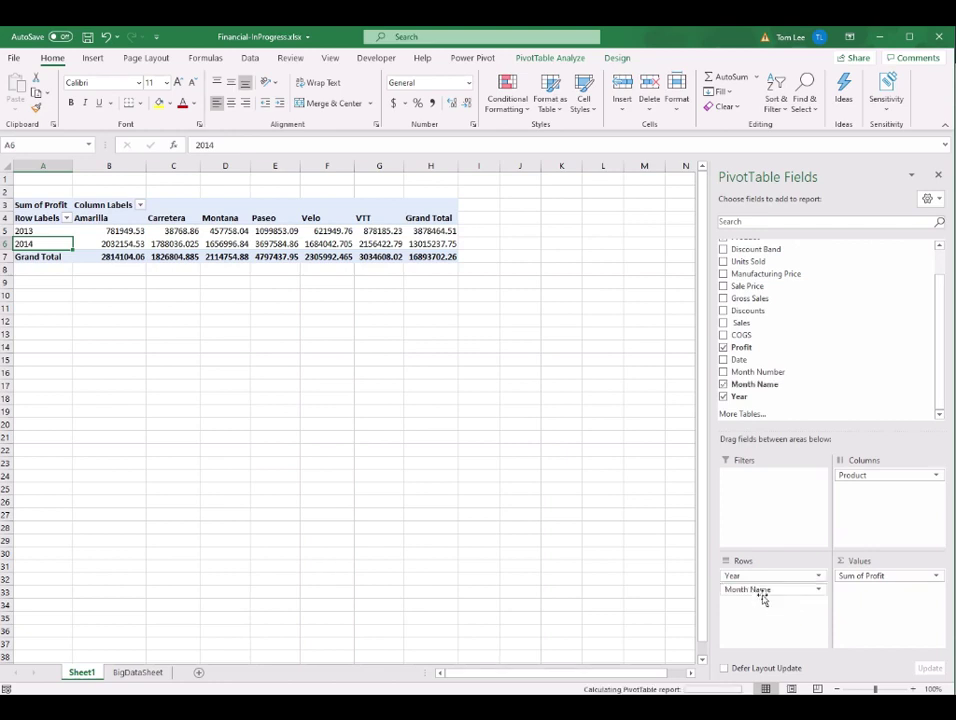
# Examine the months grouped under 2013 and 2014 and their profit values per product.
pyautogui.click(47, 233)
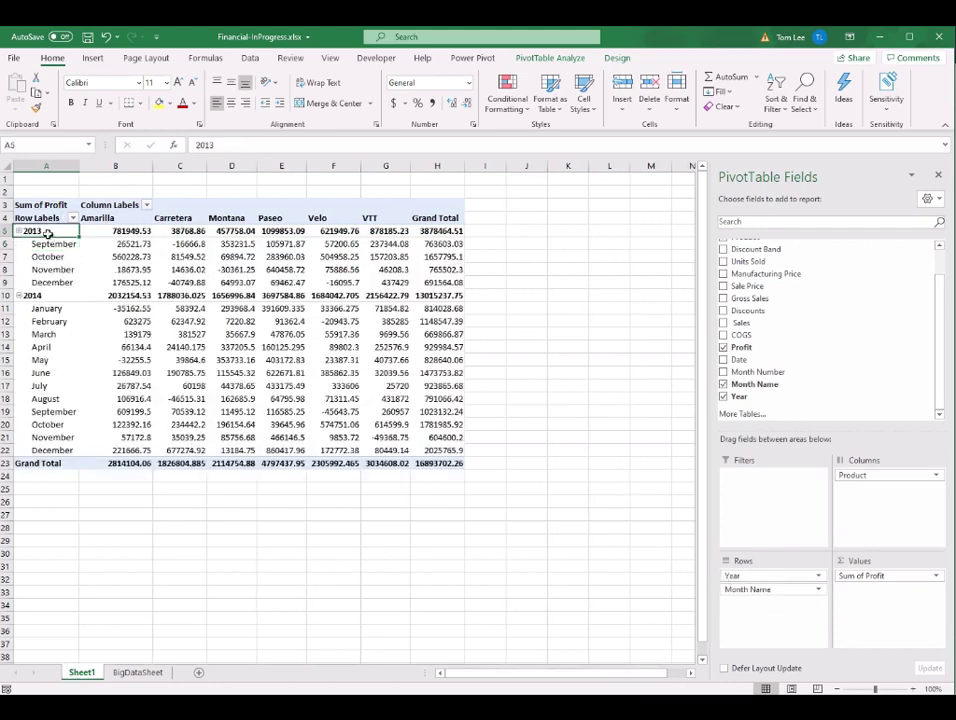
pyautogui.click(48, 244)
pyautogui.click(56, 231)
pyautogui.doubleClick(55, 244)
pyautogui.click(538, 346)
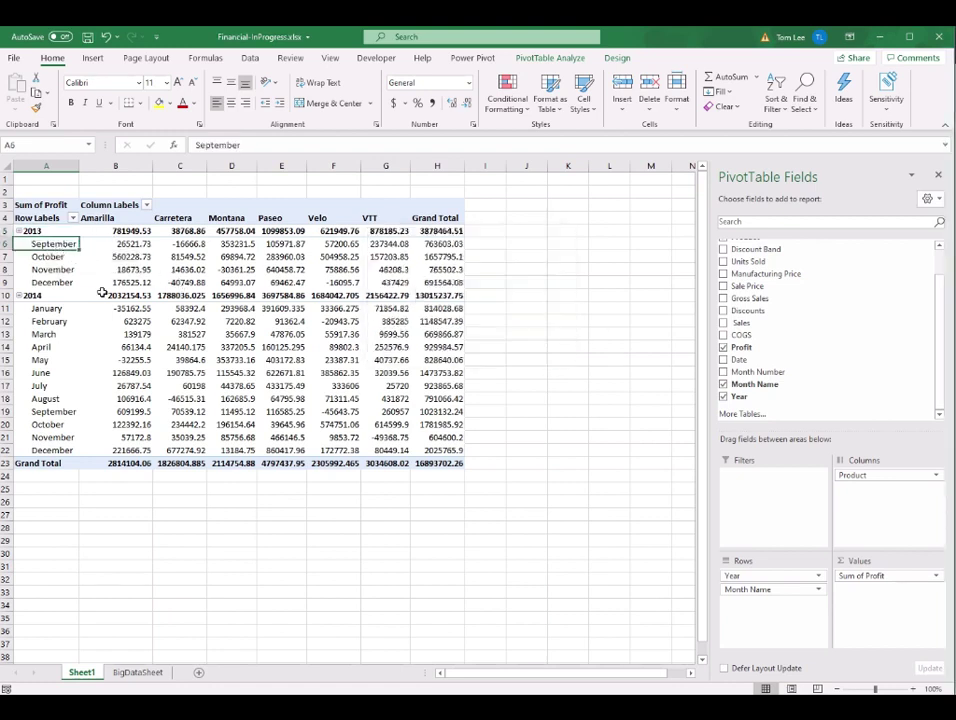
pyautogui.click(53, 309)
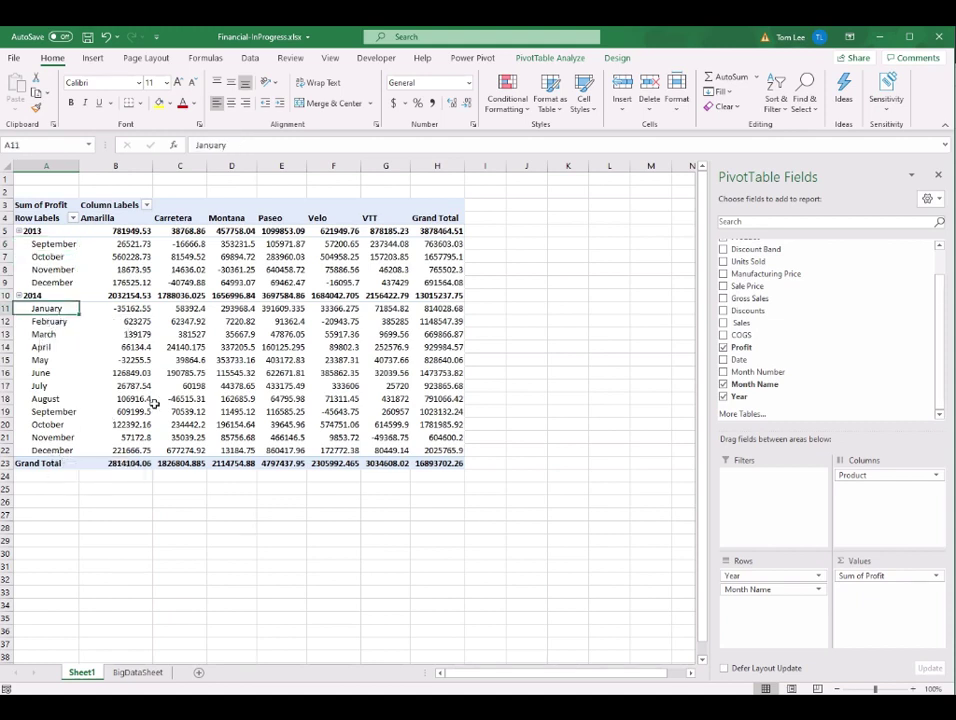
pyautogui.press('Up')
pyautogui.press('Up')
pyautogui.press('Up')
pyautogui.press('Up')
pyautogui.press('Right')
pyautogui.press('Right')
pyautogui.press('Right')
pyautogui.press('Right')
pyautogui.press('Right')
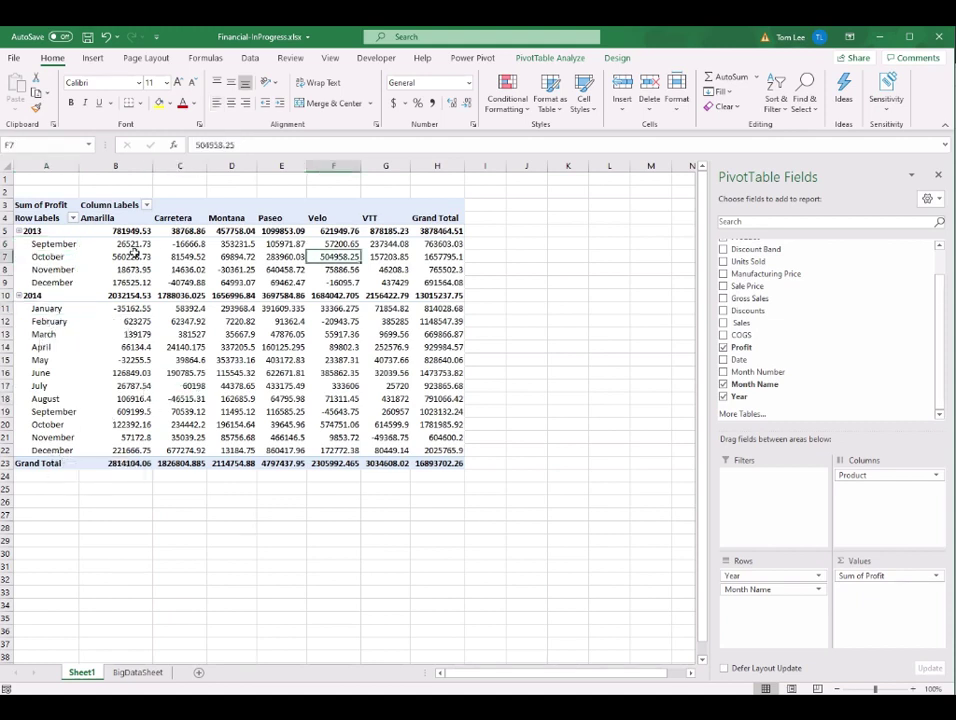
# Switch the pivot table's report layout to tabular form so its generic row and column headings show field names.
pyautogui.click(96, 206)
pyautogui.click(37, 219)
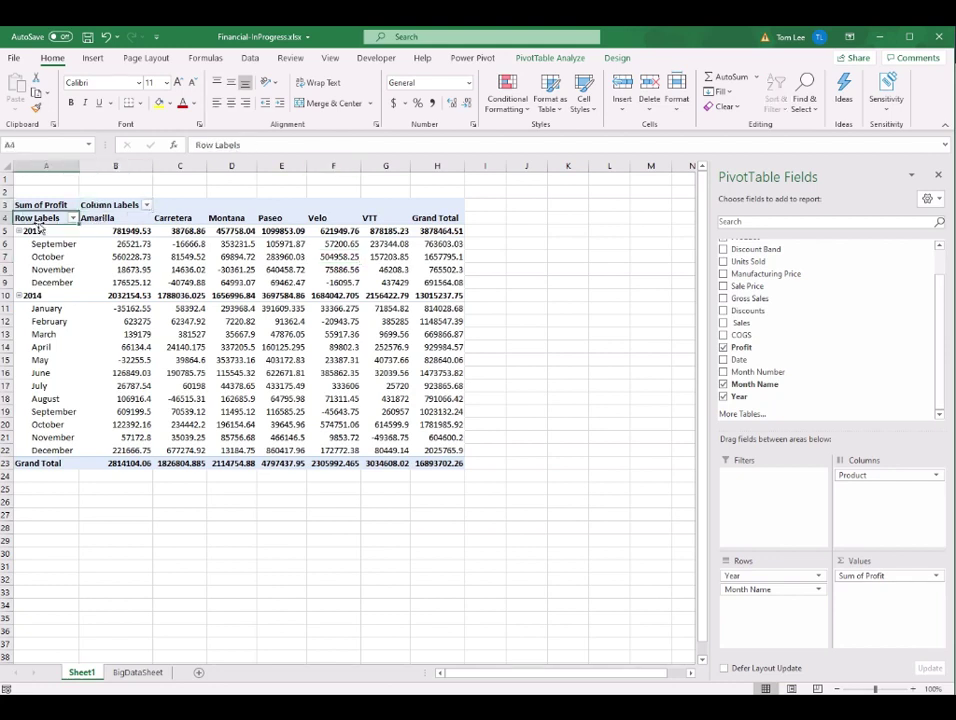
pyautogui.click(120, 205)
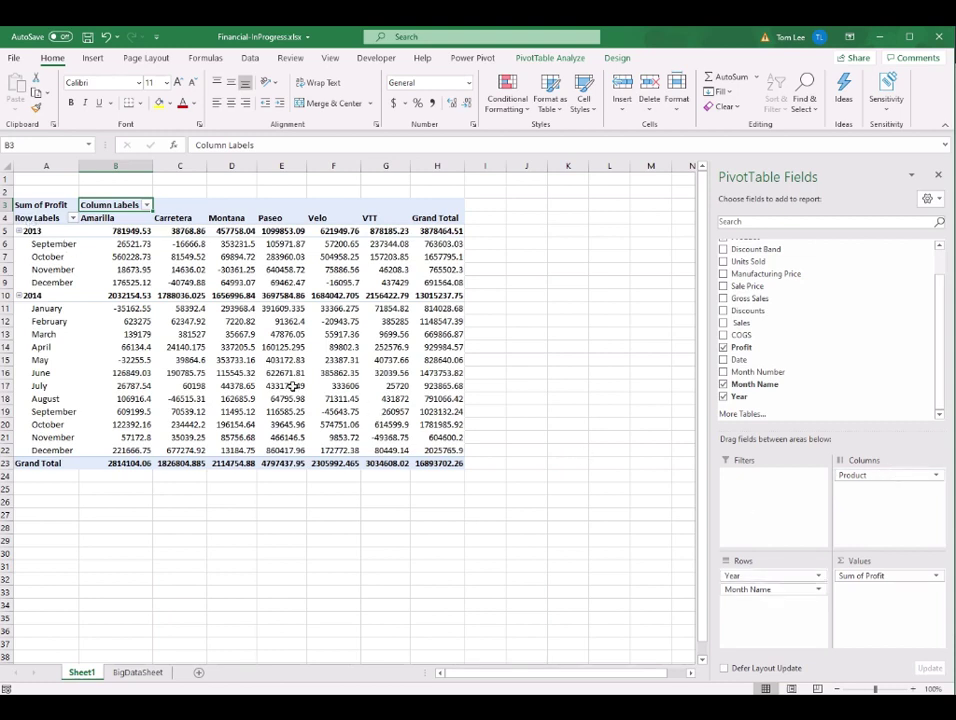
pyautogui.click(125, 257)
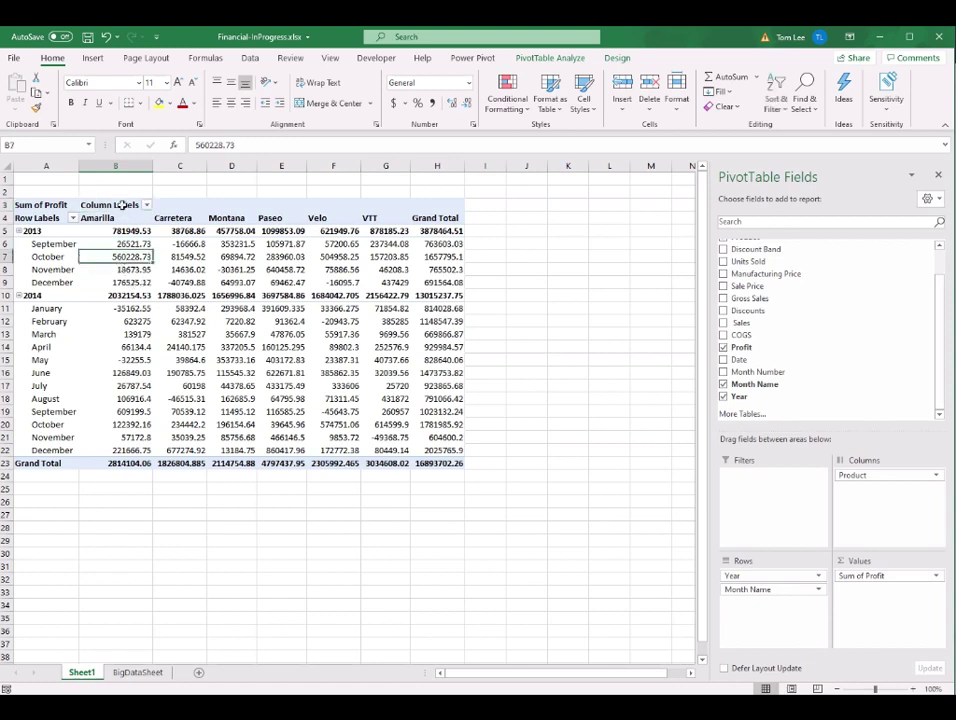
pyautogui.click(121, 205)
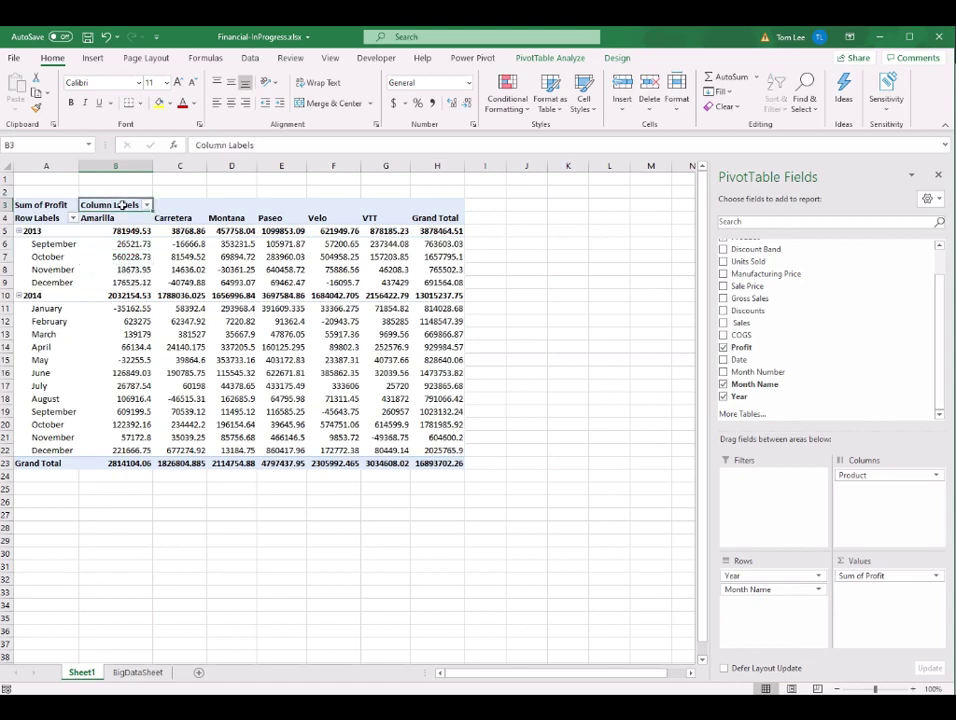
pyautogui.click(34, 218)
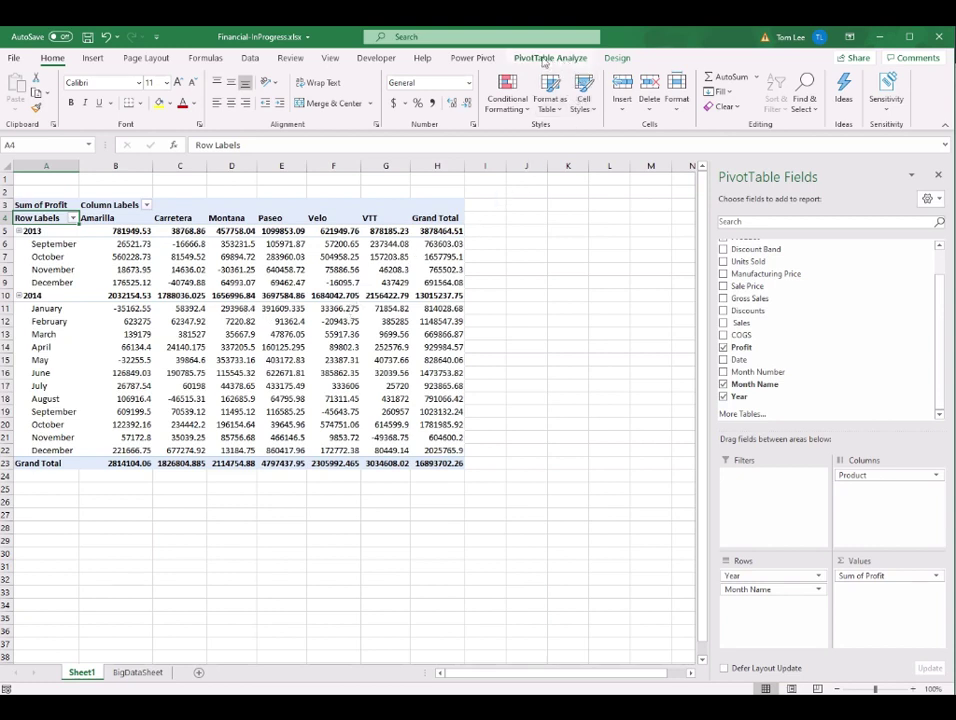
pyautogui.click(543, 60)
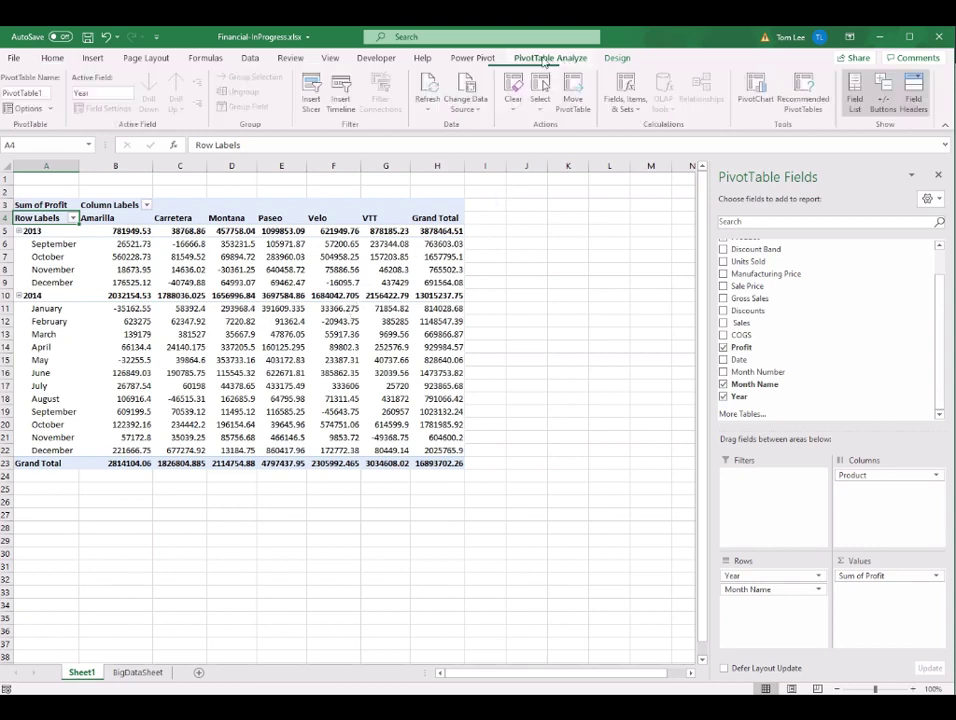
pyautogui.click(617, 59)
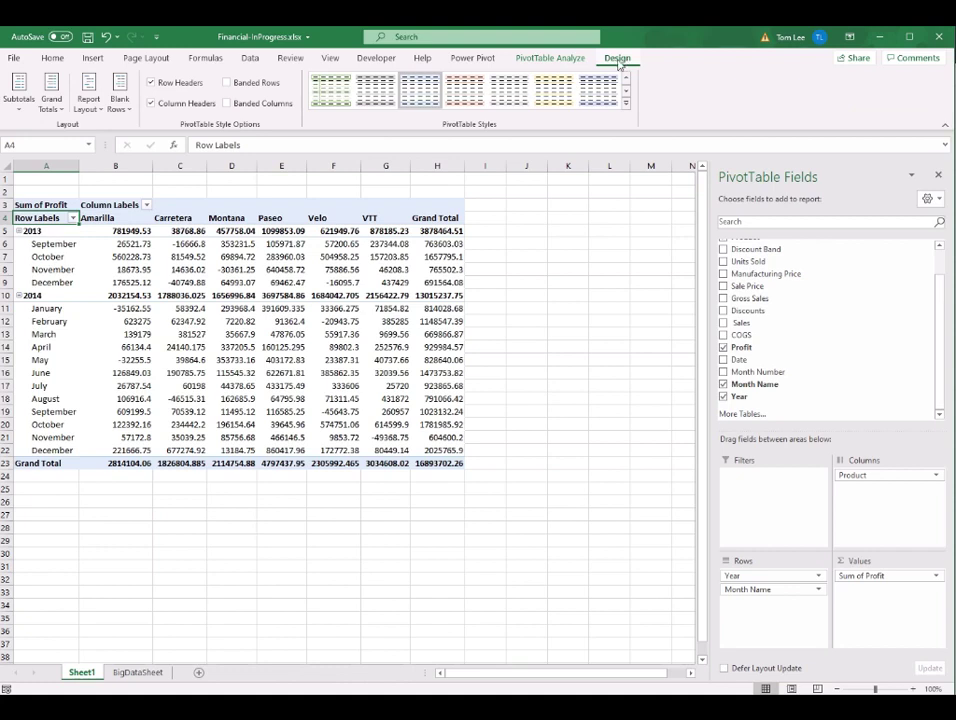
pyautogui.click(97, 113)
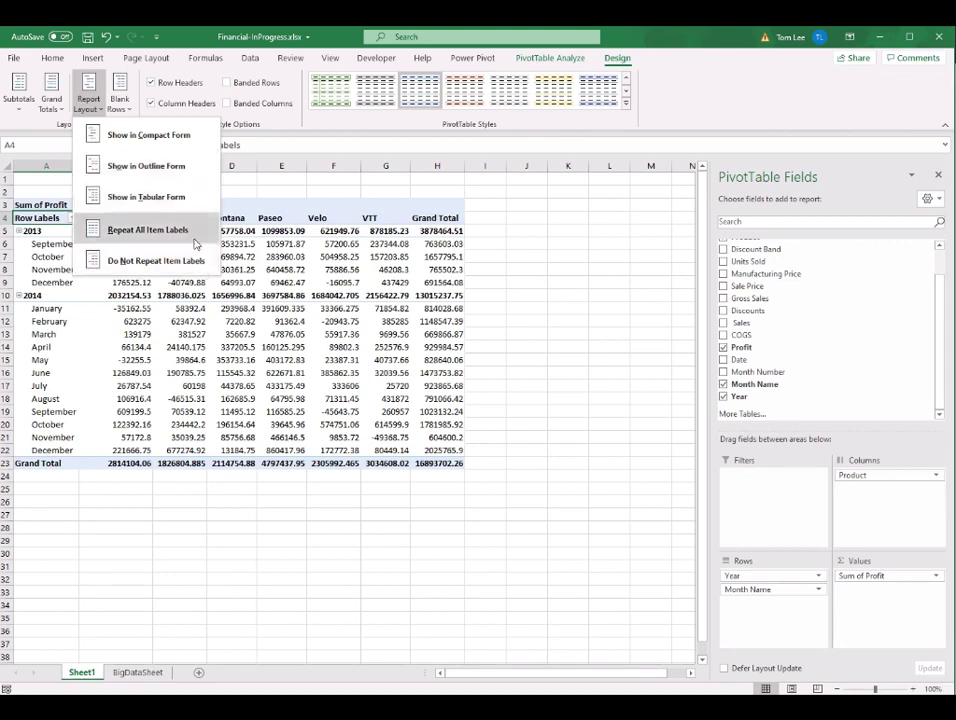
pyautogui.click(153, 203)
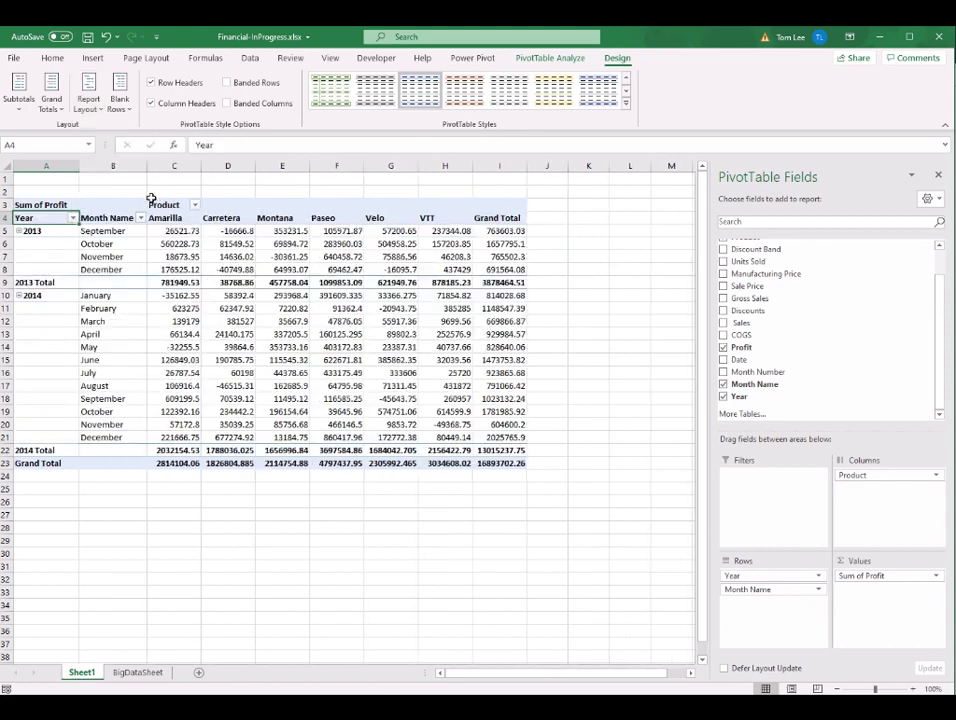
pyautogui.click(229, 308)
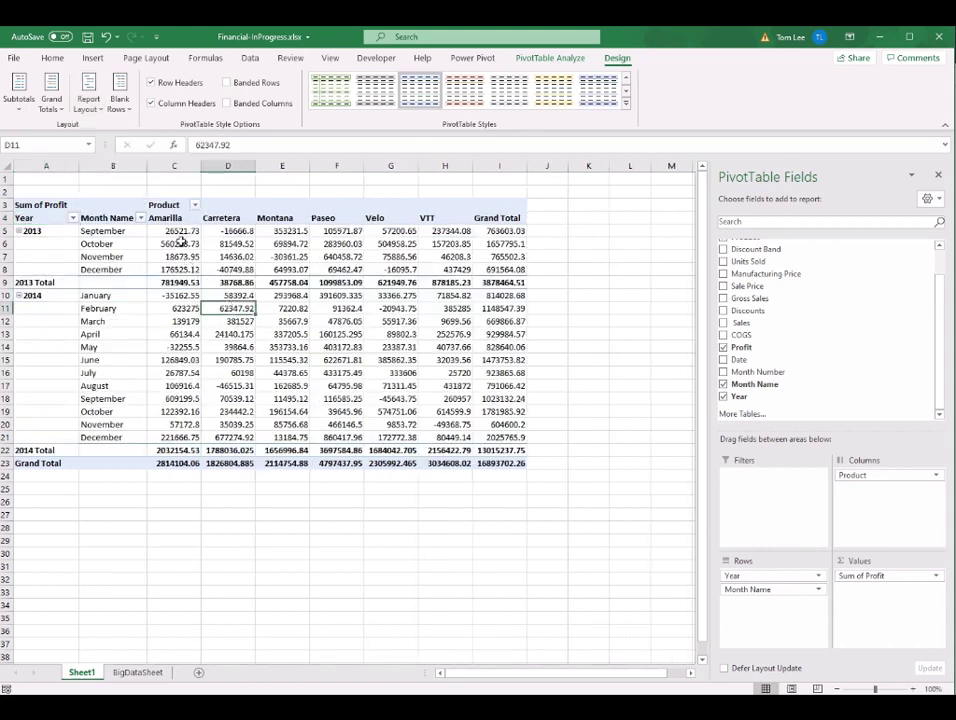
# Examine the Product, Year and Month Name headings that the tabular layout gives the pivot table.
pyautogui.click(172, 205)
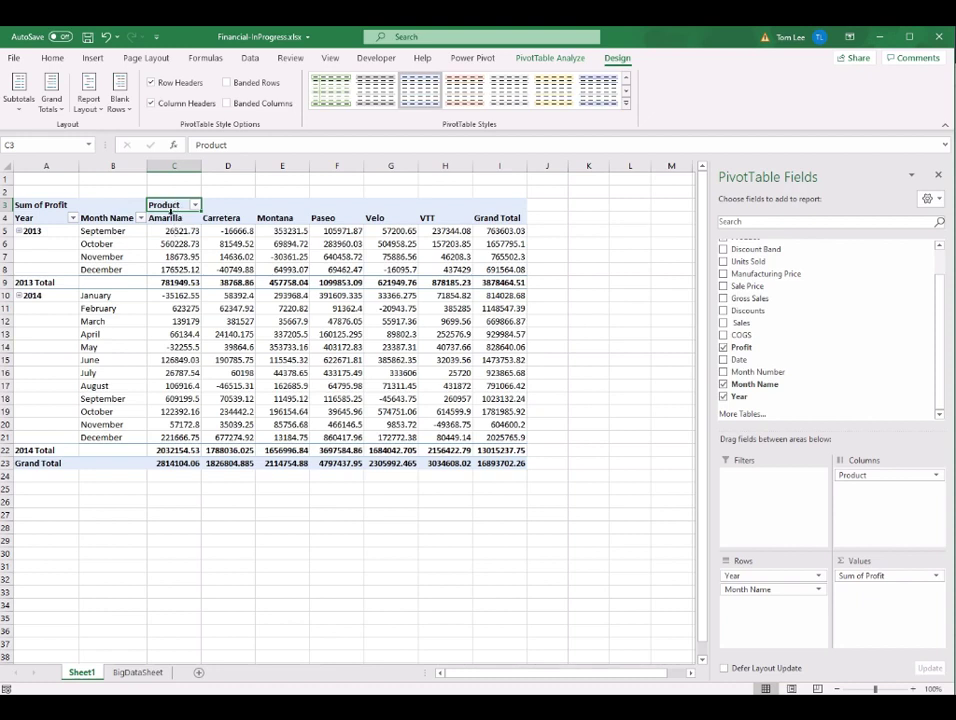
pyautogui.moveTo(41, 218); pyautogui.dragTo(112, 224)
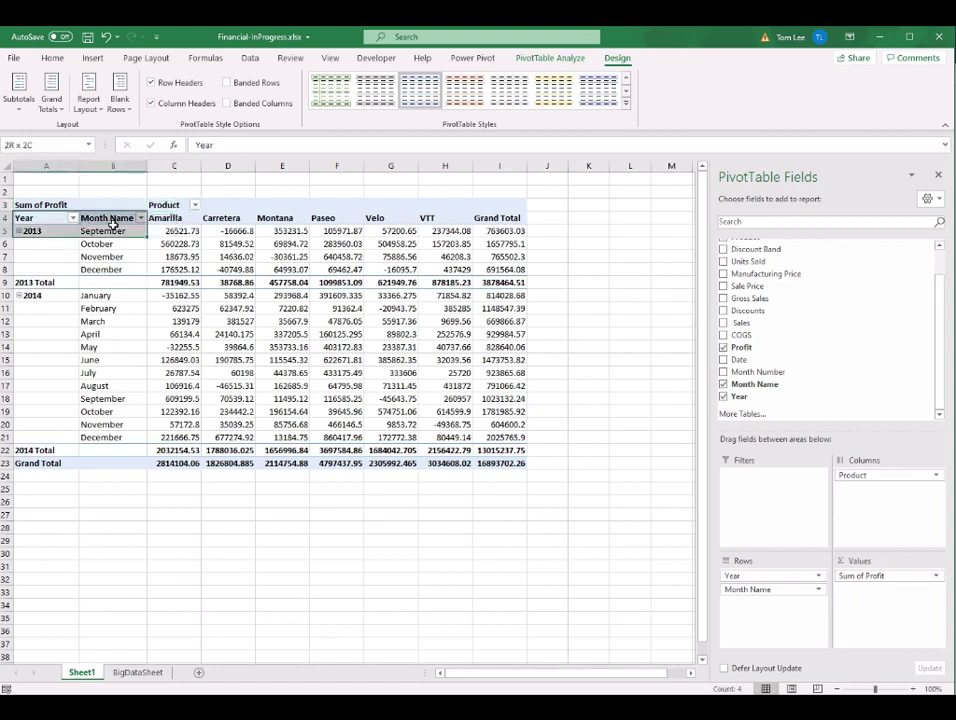
pyautogui.click(185, 230)
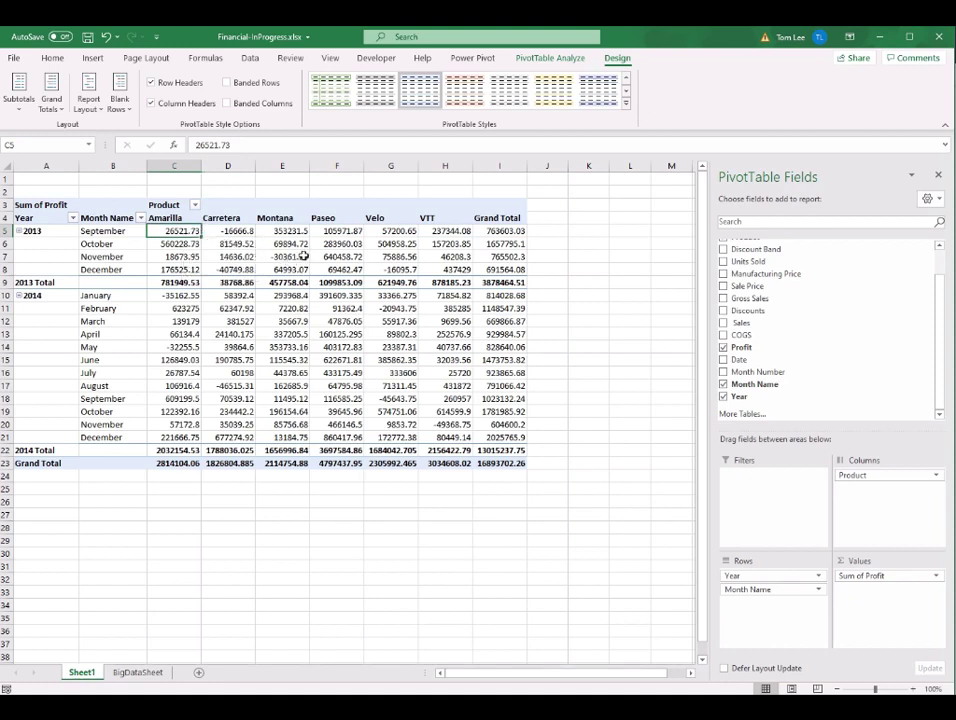
pyautogui.moveTo(290, 251)
# Switch the report layout to compact form to compare its row and column headings, and return it to tabular form.
pyautogui.click(101, 116)
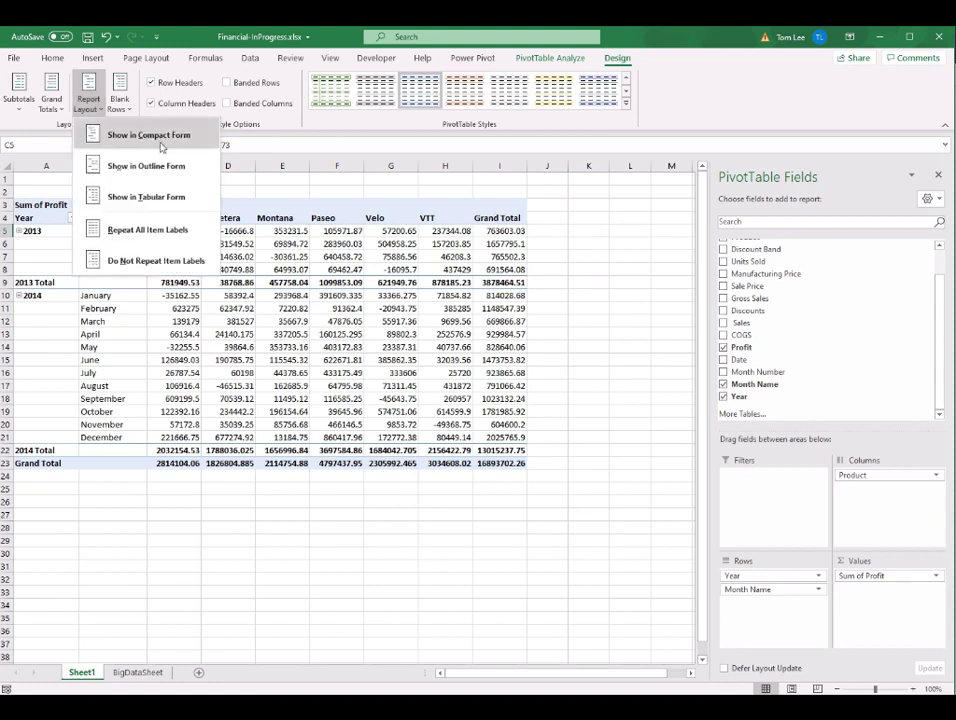
pyautogui.click(147, 137)
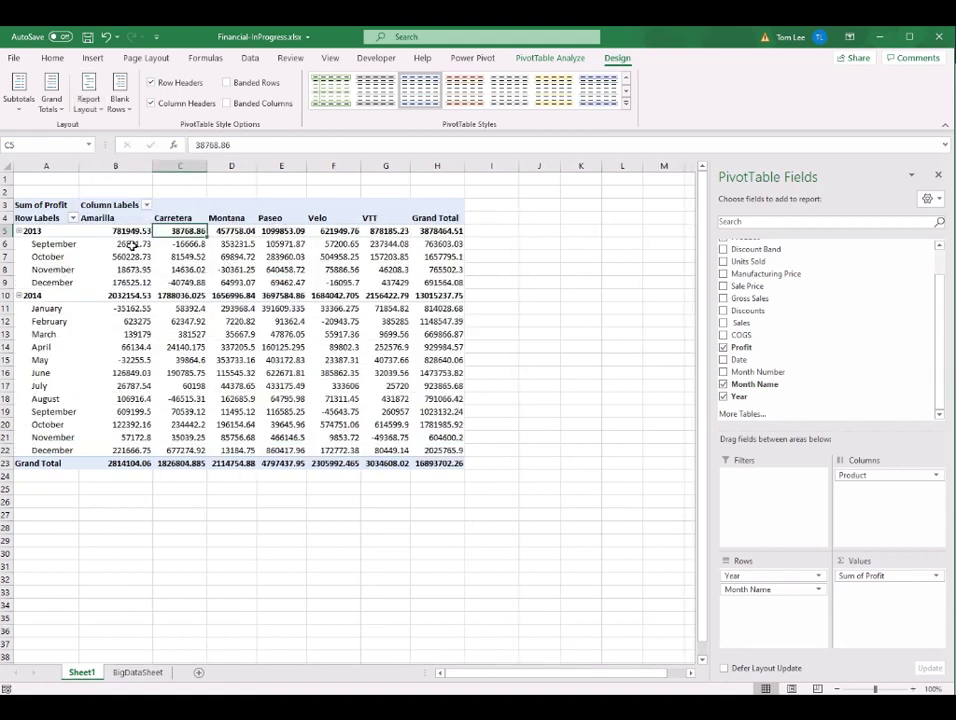
pyautogui.click(86, 204)
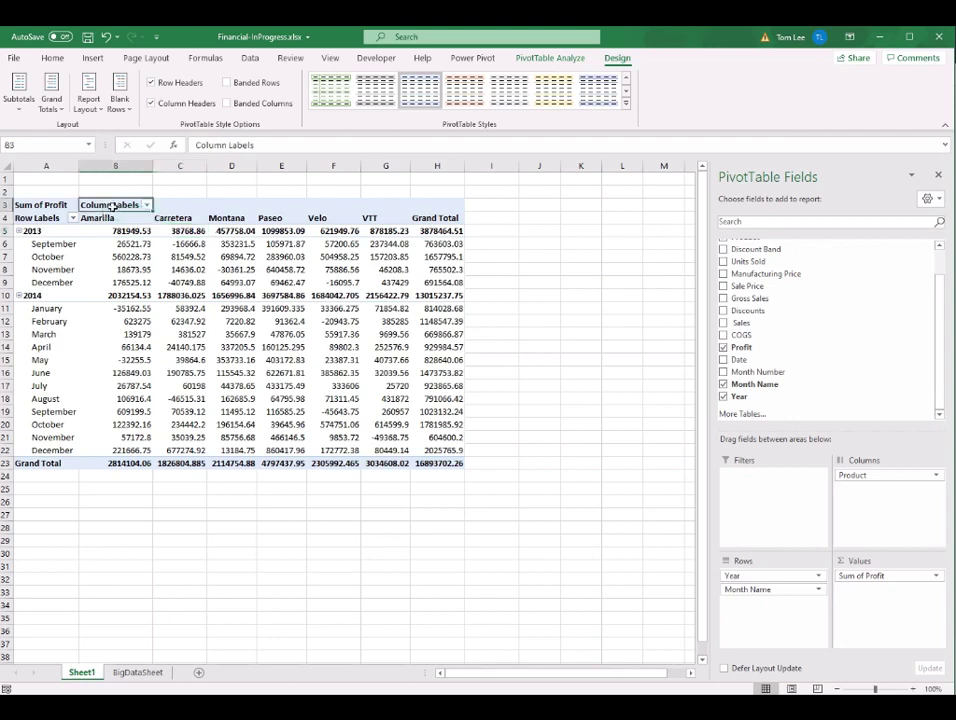
pyautogui.click(38, 218)
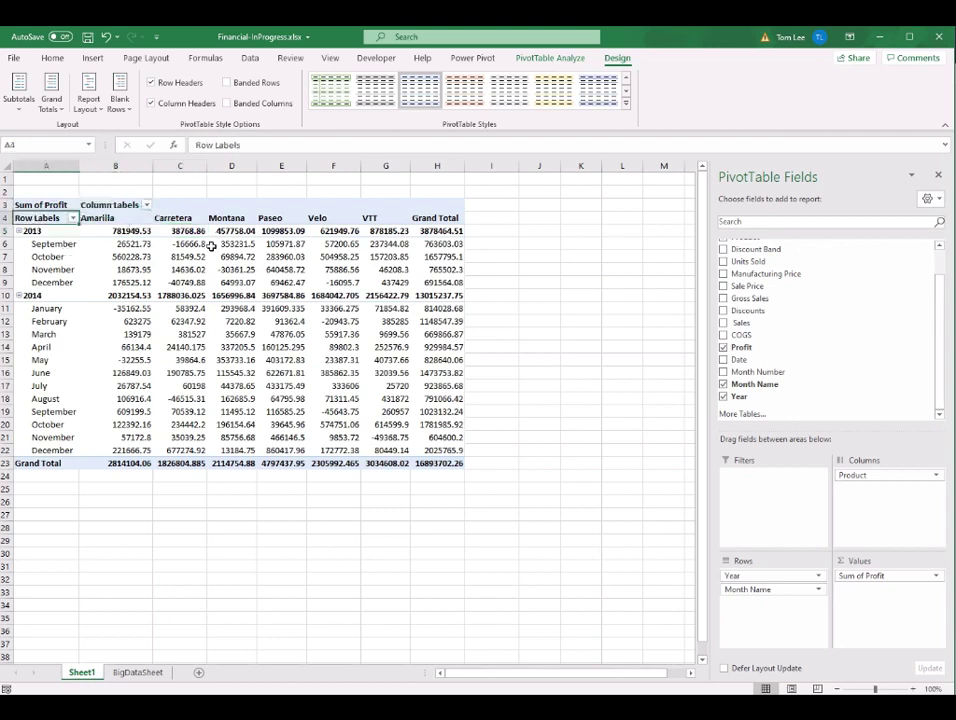
pyautogui.click(92, 108)
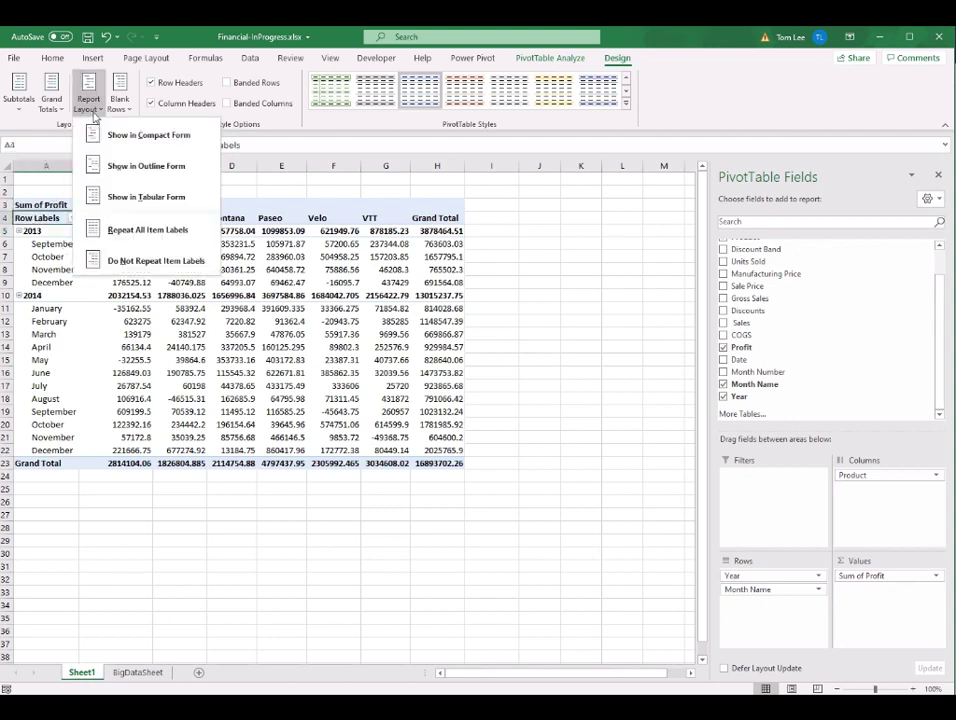
pyautogui.click(172, 208)
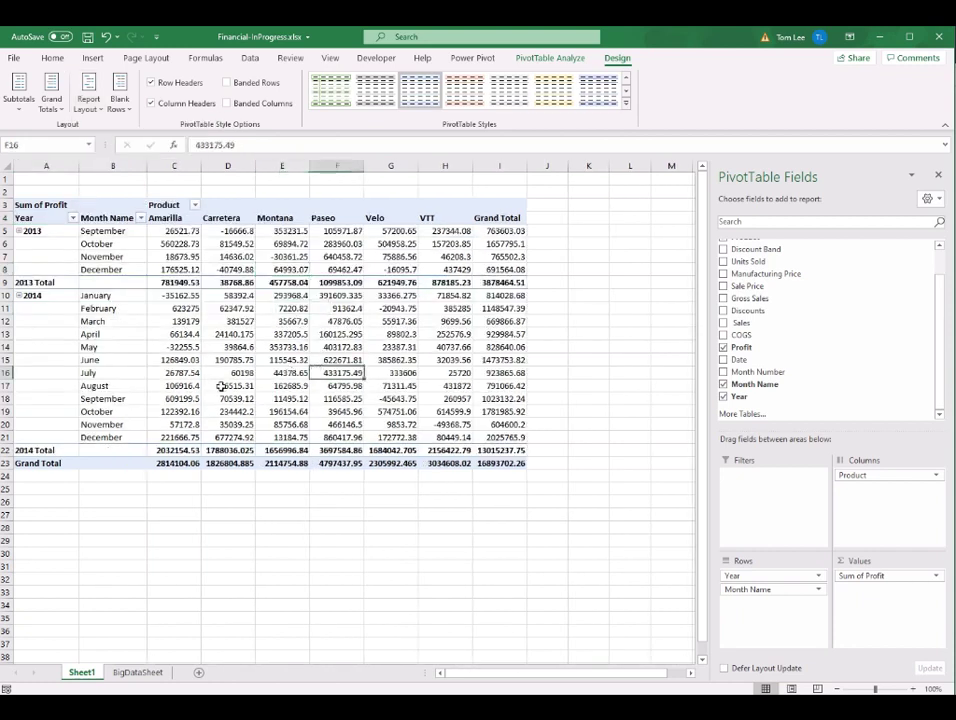
# Review the Grand Total row and column, and turn grand totals off for both rows and columns.
pyautogui.click(171, 464)
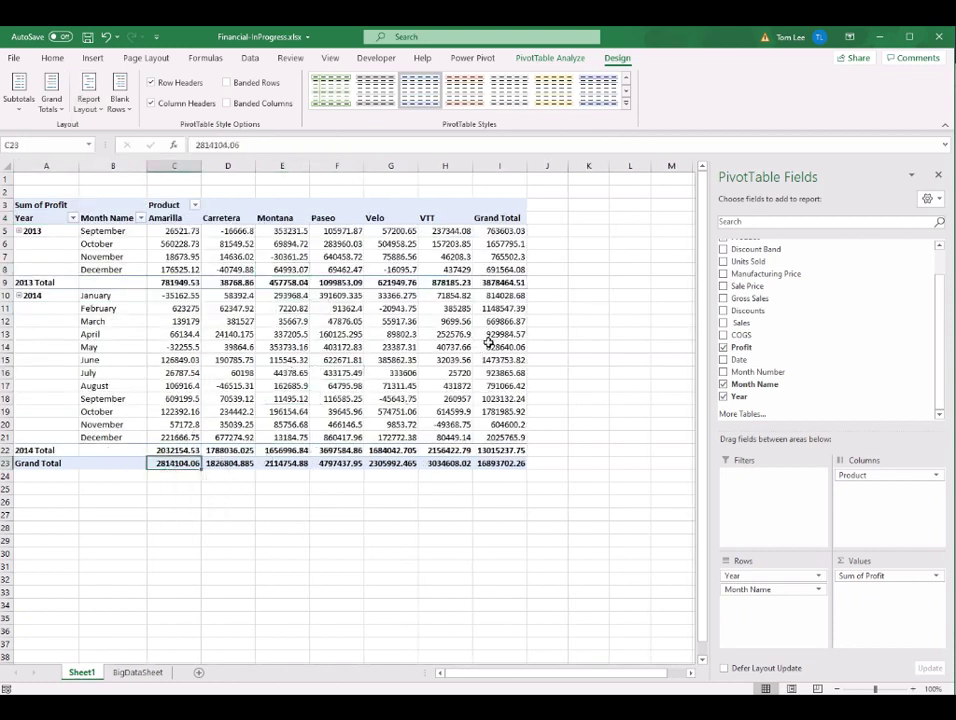
pyautogui.moveTo(503, 231); pyautogui.dragTo(506, 419)
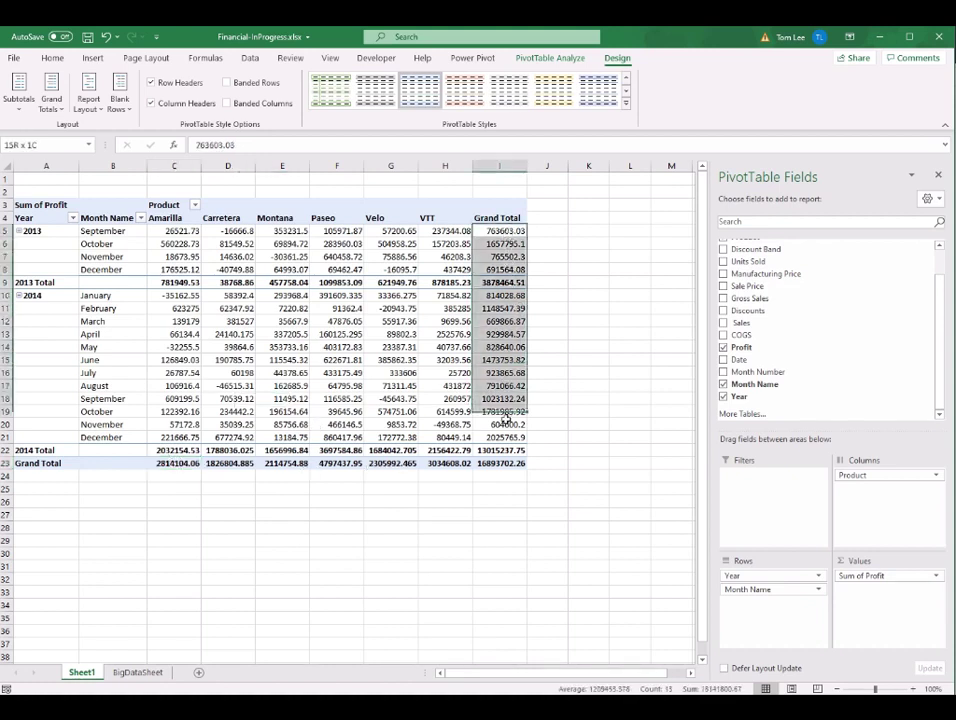
pyautogui.click(228, 334)
pyautogui.click(57, 106)
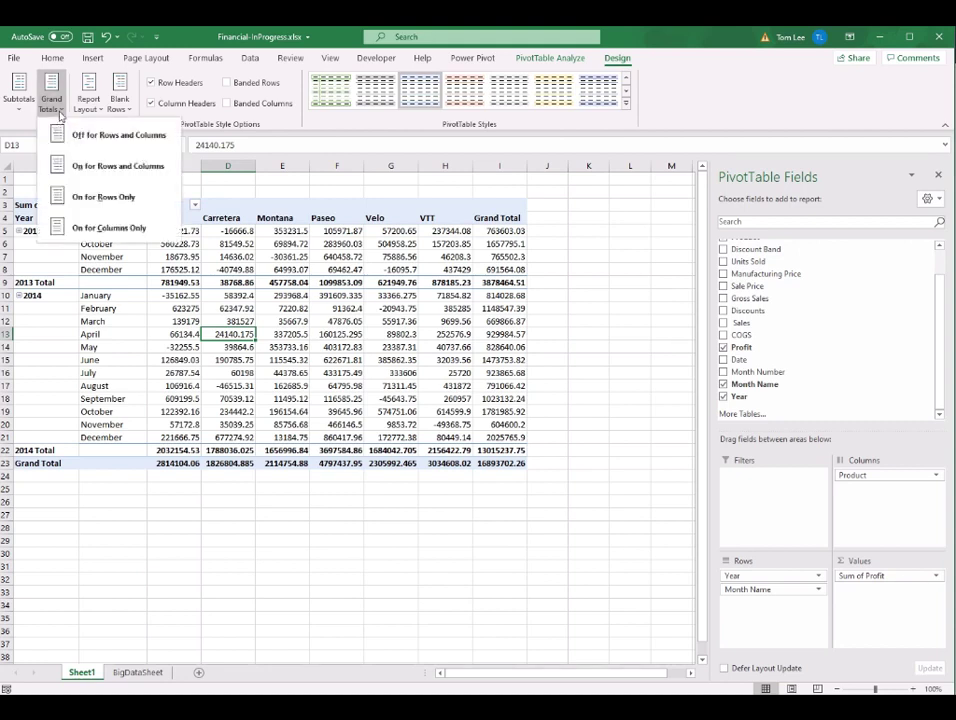
pyautogui.click(120, 135)
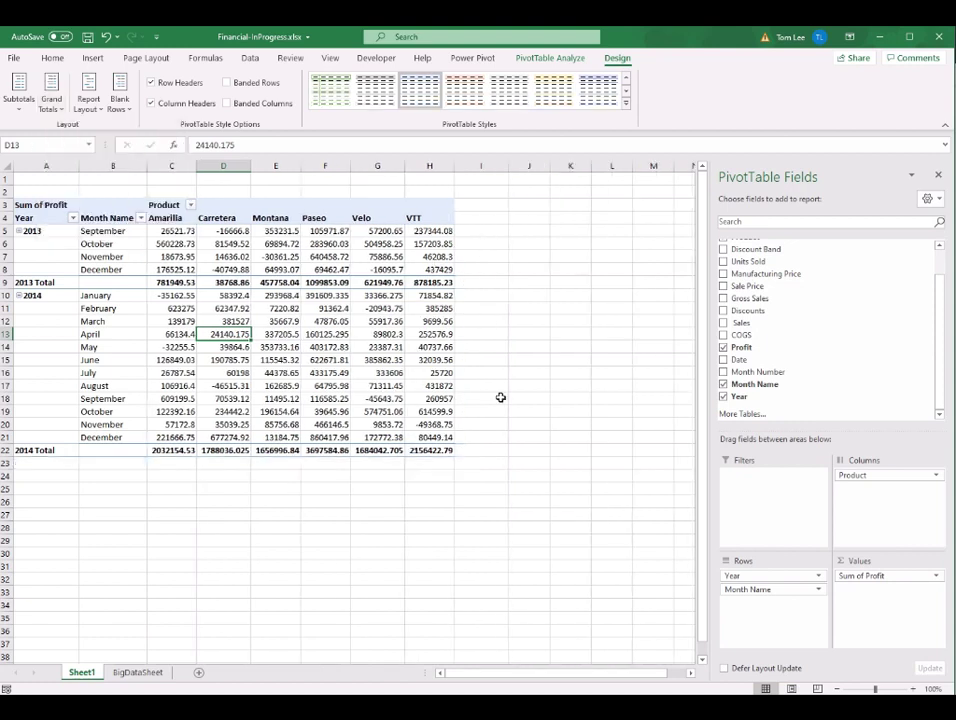
# Turn the pivot table's grand totals on for rows only and check the Grand Total column.
pyautogui.click(51, 97)
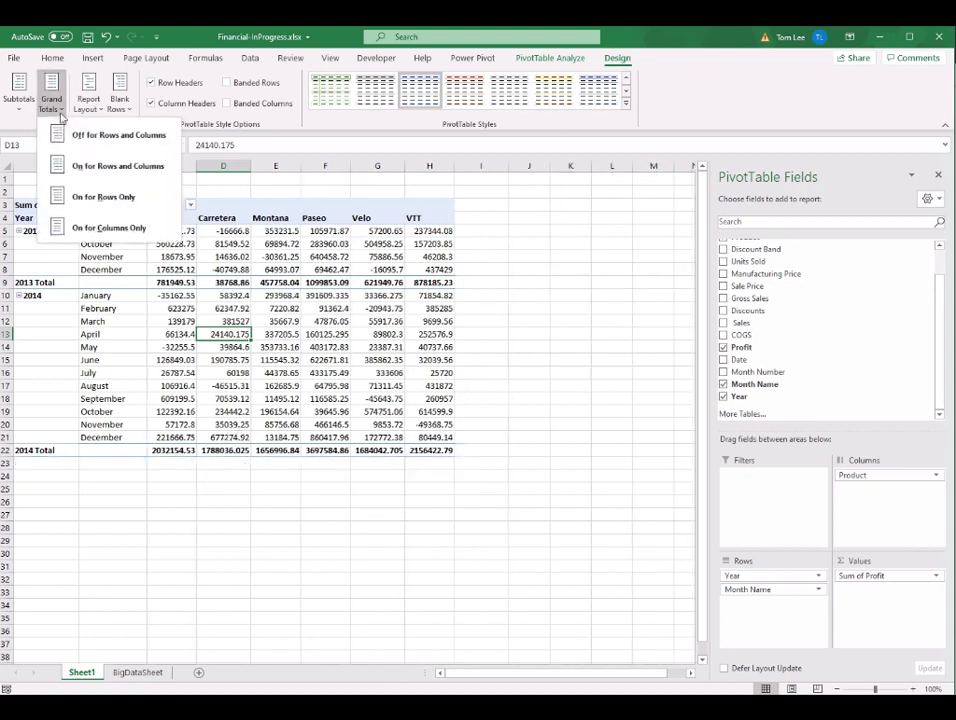
pyautogui.click(103, 197)
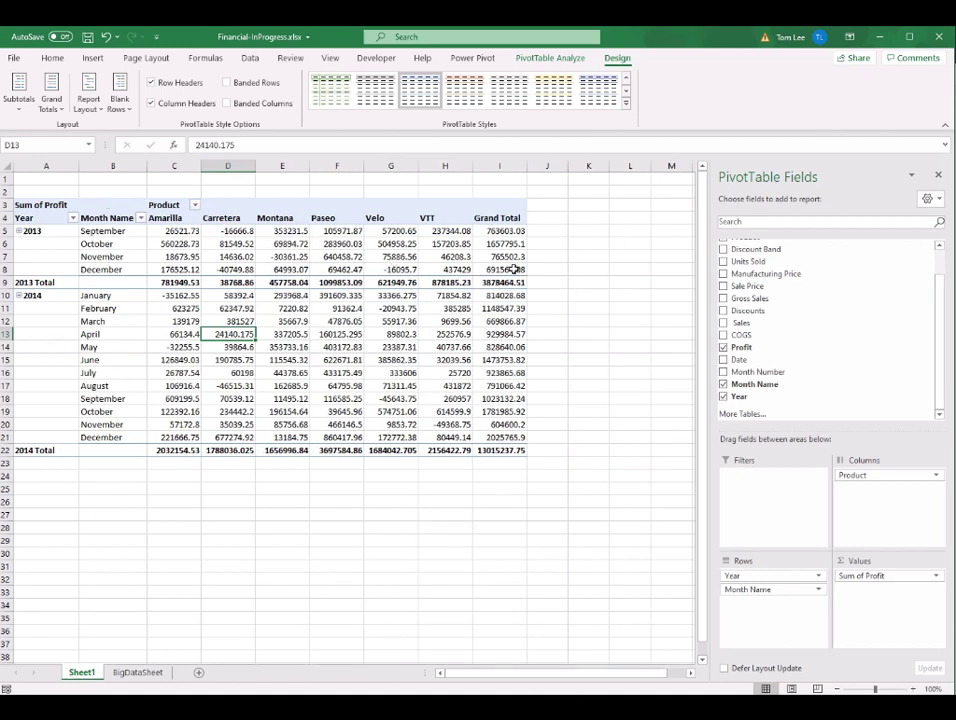
pyautogui.moveTo(525, 231); pyautogui.dragTo(525, 450)
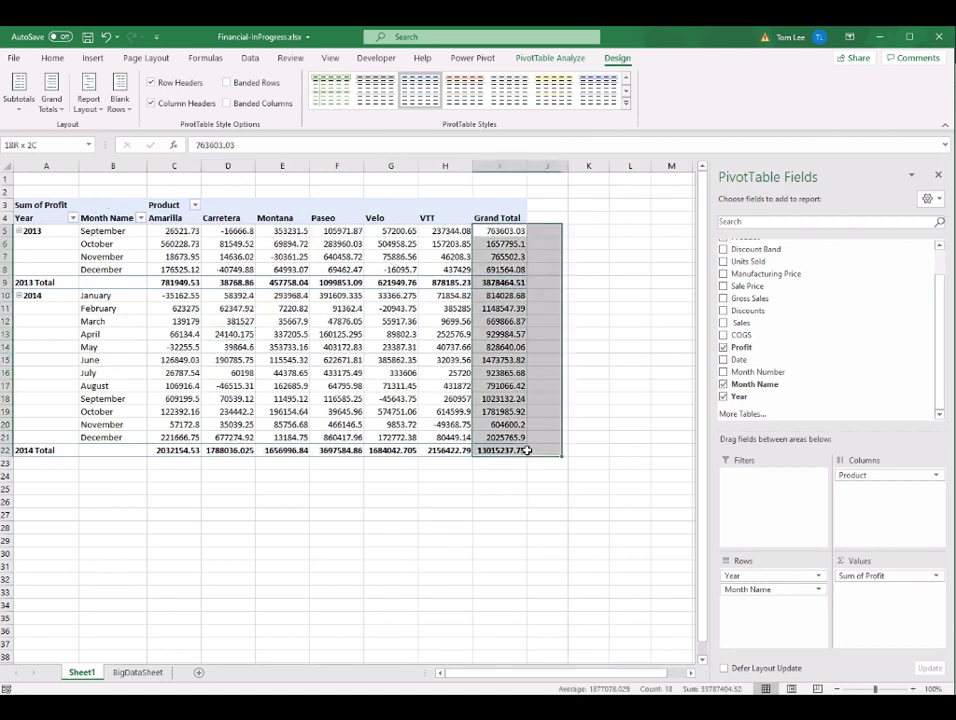
pyautogui.click(507, 359)
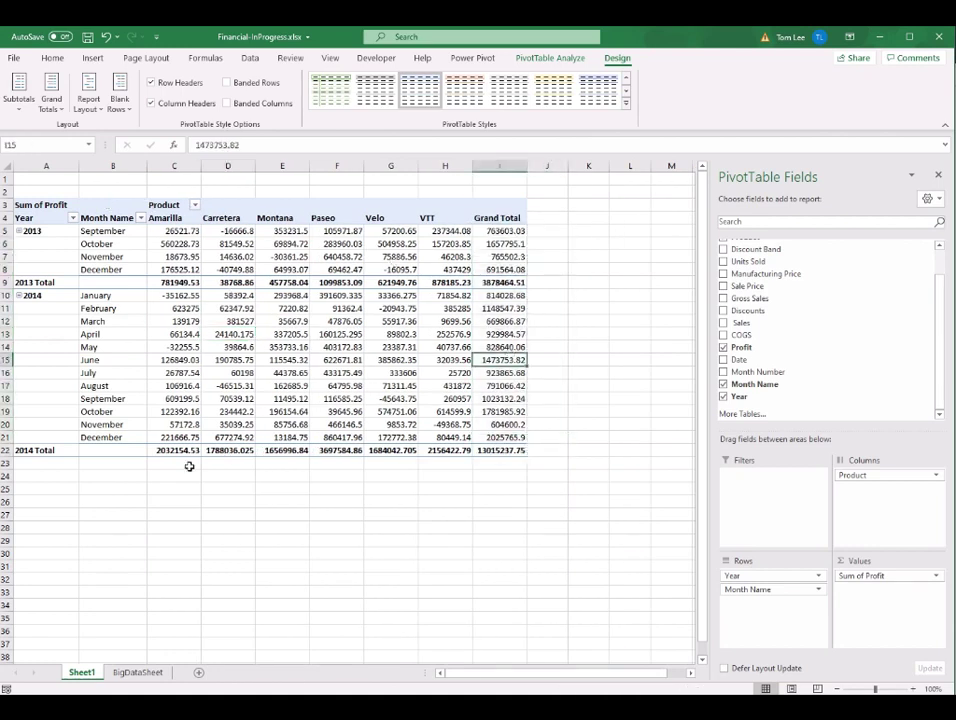
# Set the grand totals to columns only and check the Grand Total row under the products.
pyautogui.click(51, 95)
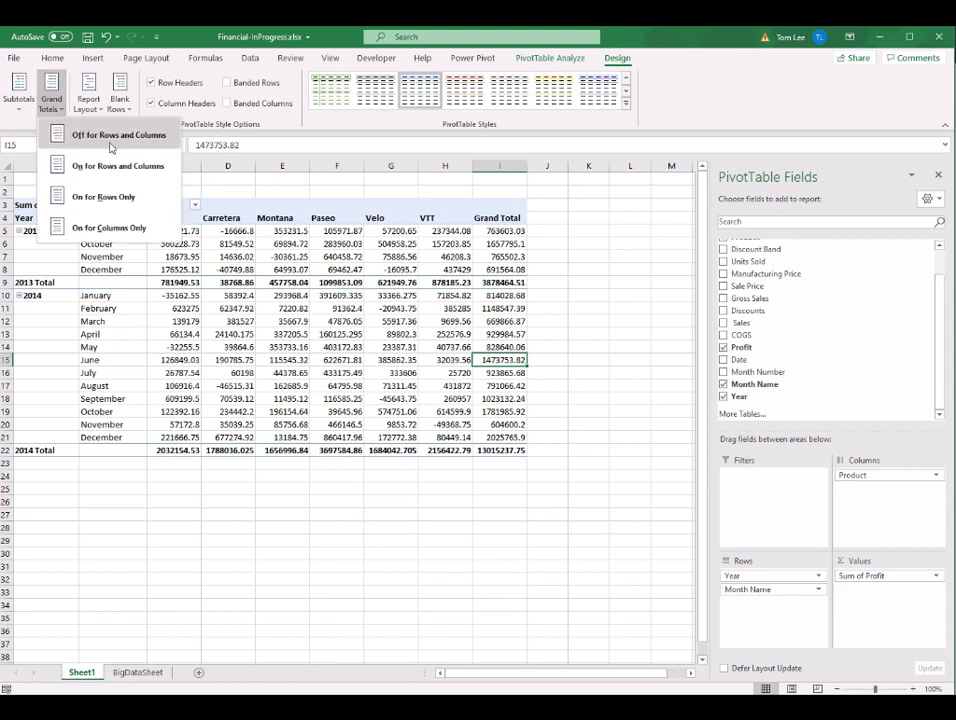
pyautogui.click(109, 228)
pyautogui.moveTo(171, 463); pyautogui.dragTo(428, 460)
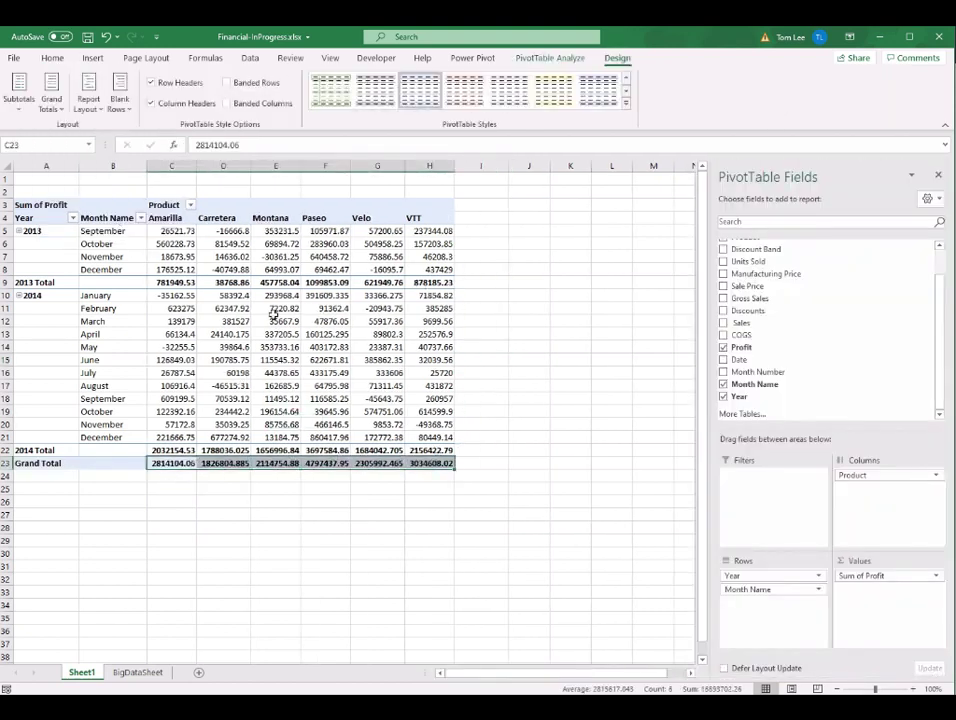
pyautogui.click(275, 319)
# Turn the pivot table's grand totals on for both rows and columns.
pyautogui.click(45, 88)
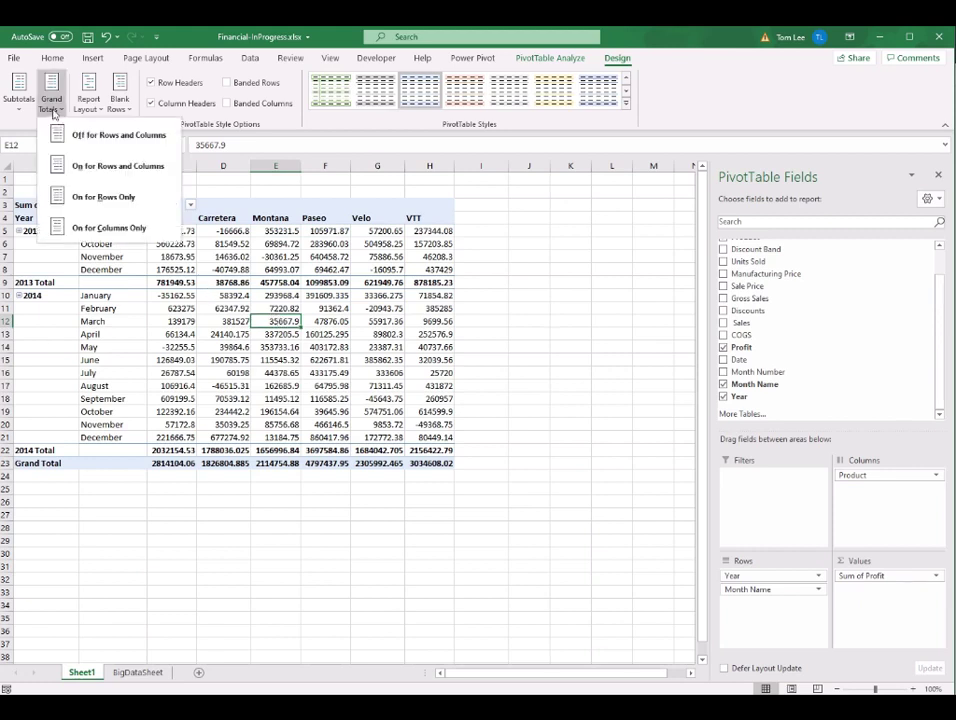
pyautogui.click(136, 172)
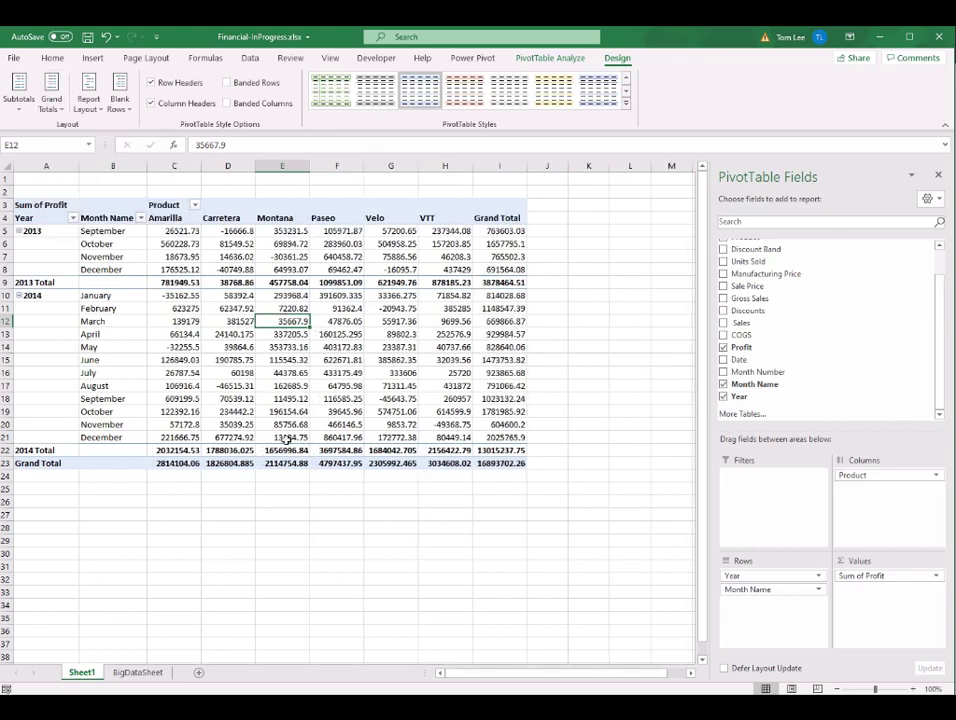
pyautogui.click(447, 361)
# Remove the grand totals from both the rows and the columns of the pivot table.
pyautogui.click(228, 308)
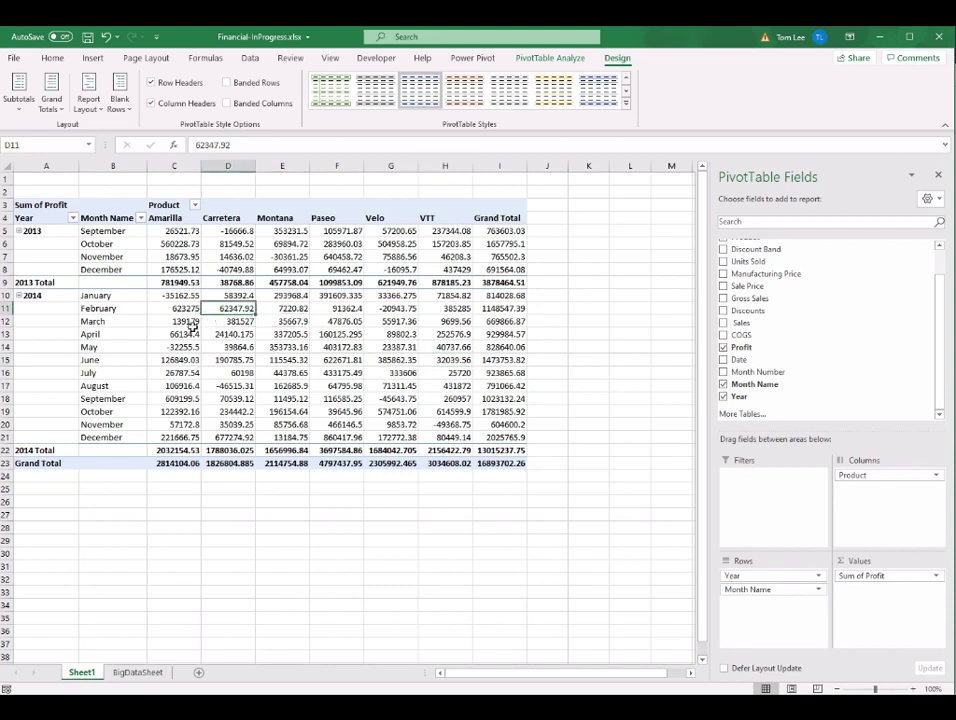
pyautogui.click(48, 88)
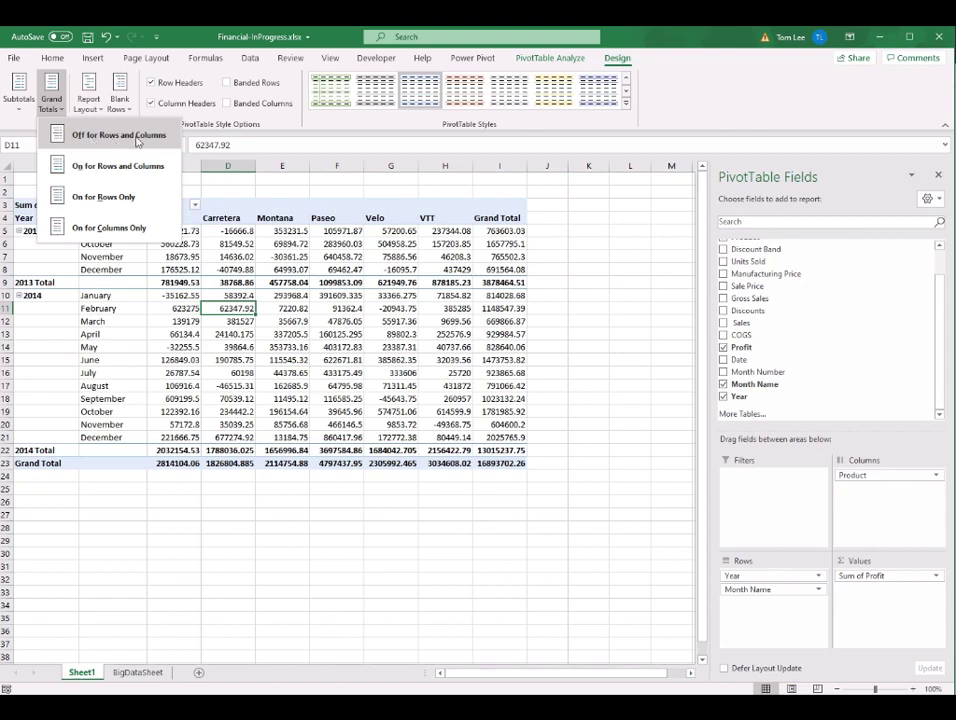
pyautogui.click(137, 140)
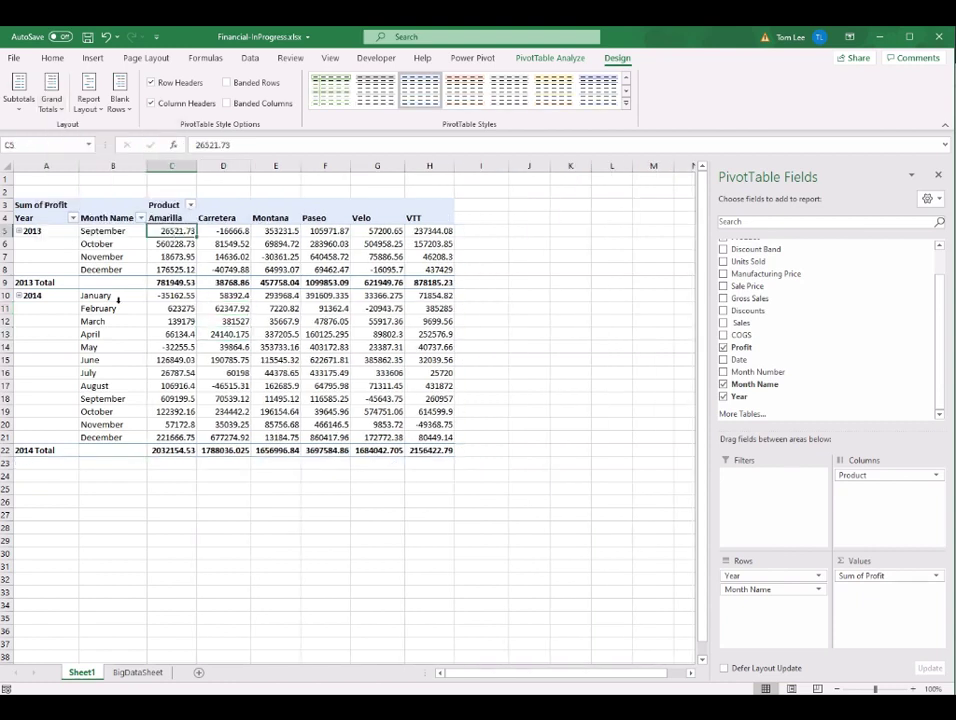
# Hide the yearly subtotal rows for 2013 and 2014 so only the monthly profit values are listed.
pyautogui.moveTo(149, 285); pyautogui.dragTo(437, 287)
pyautogui.moveTo(160, 450); pyautogui.dragTo(388, 447)
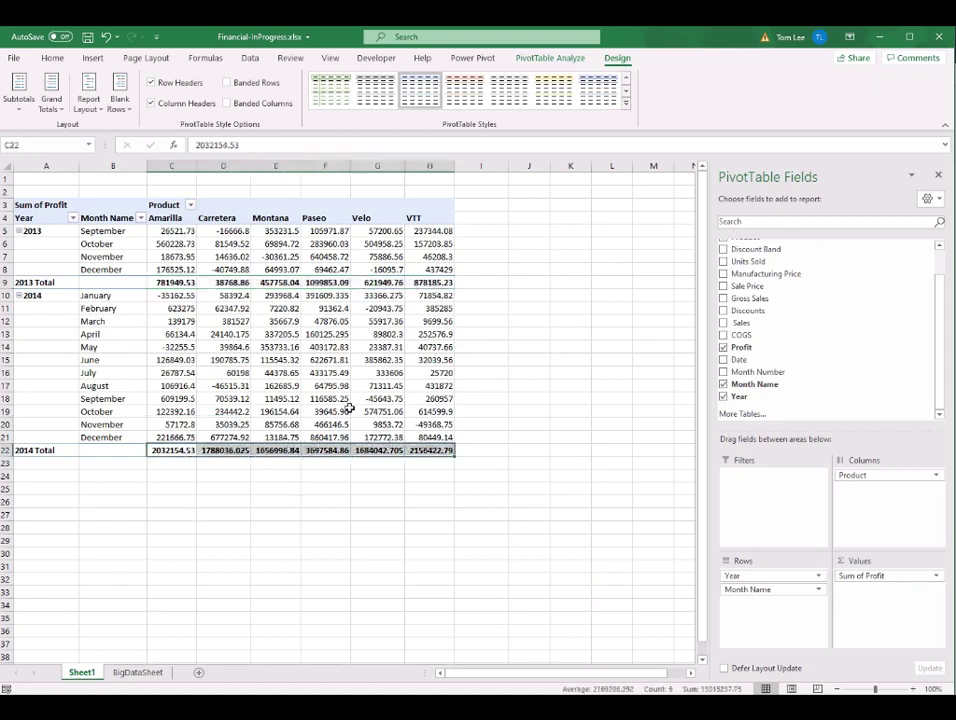
pyautogui.click(218, 344)
pyautogui.click(180, 244)
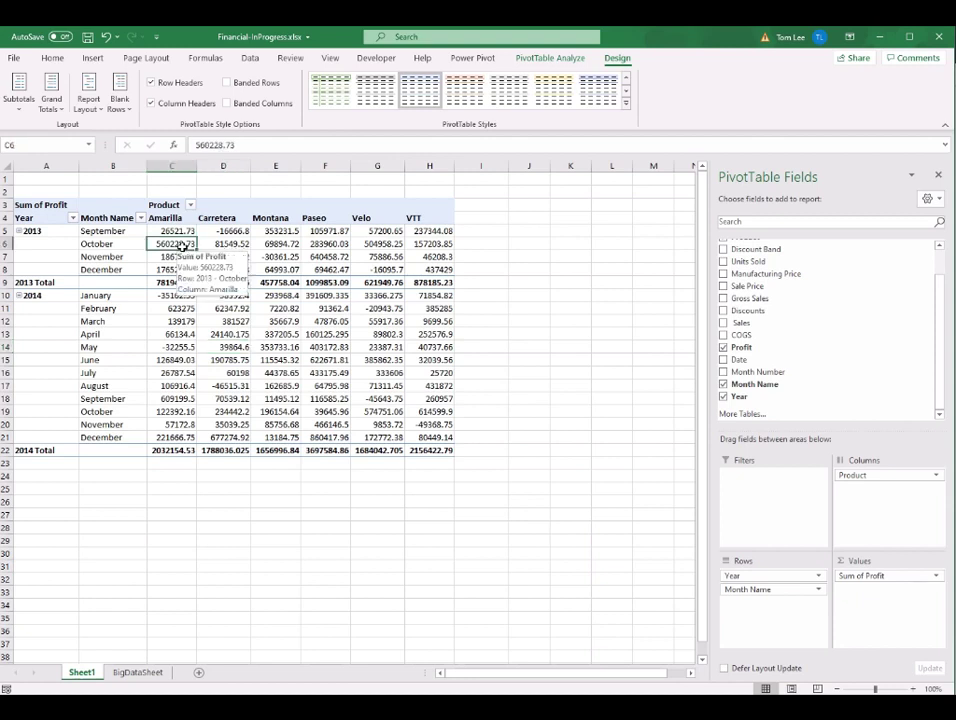
pyautogui.click(181, 309)
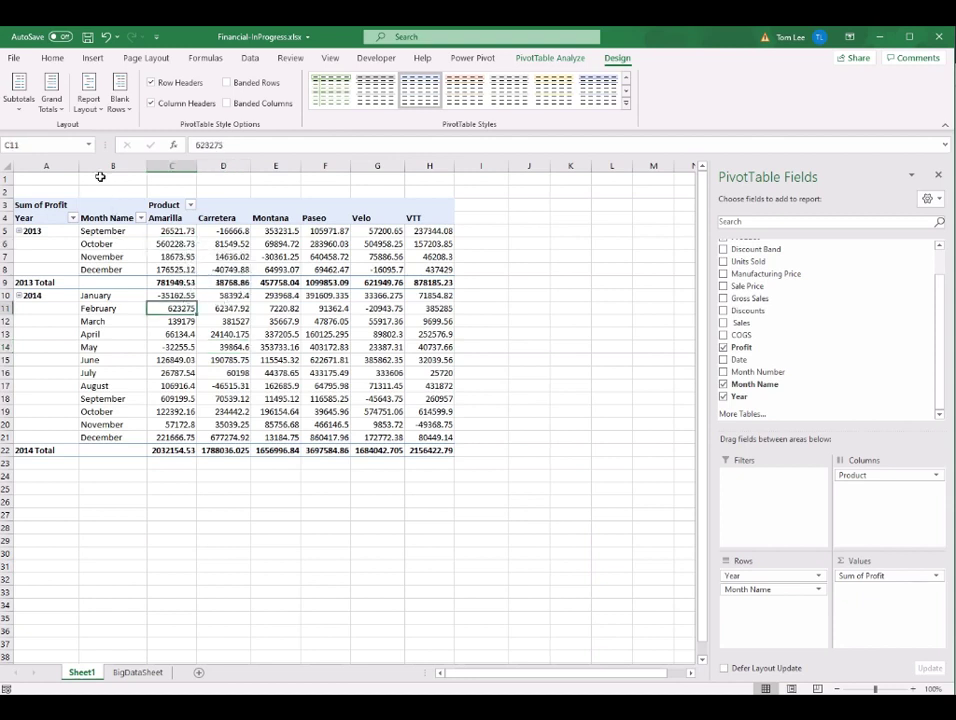
pyautogui.click(21, 108)
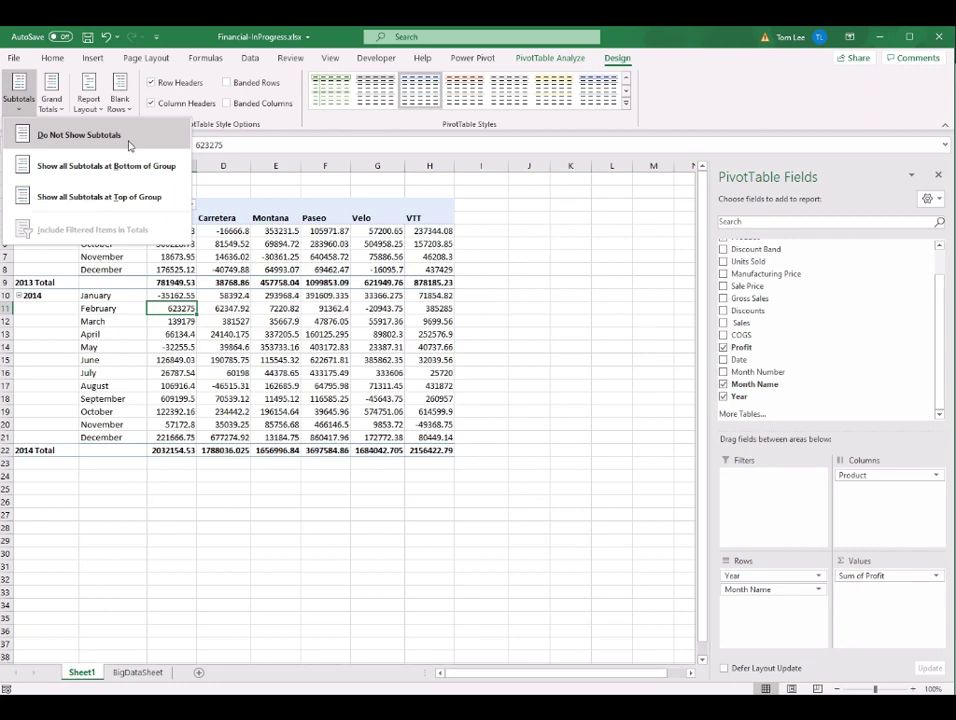
pyautogui.click(129, 146)
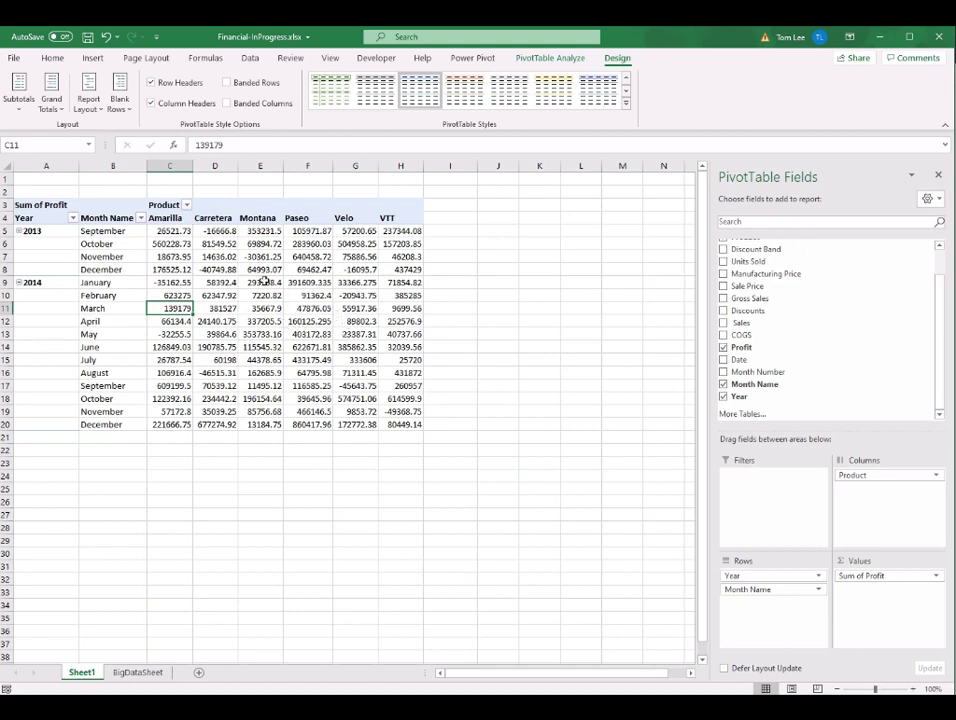
pyautogui.moveTo(176, 231); pyautogui.dragTo(406, 424)
pyautogui.click(255, 308)
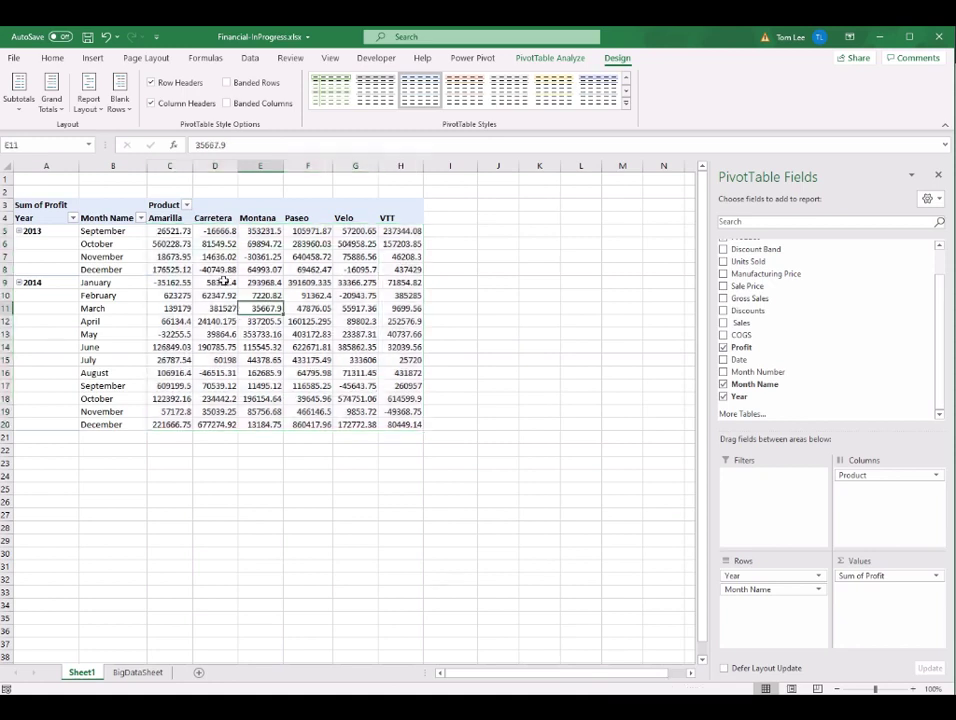
# Format the Sum of Profit values as Currency with 0 decimal places and the $ symbol through the value field settings.
pyautogui.click(187, 231)
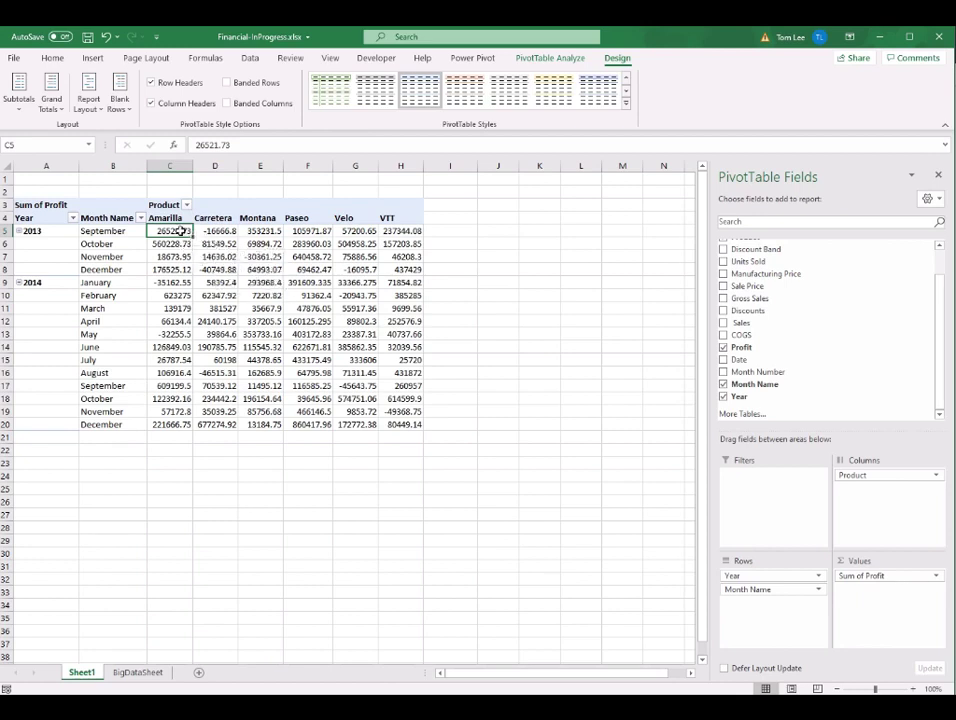
pyautogui.rightClick(180, 231)
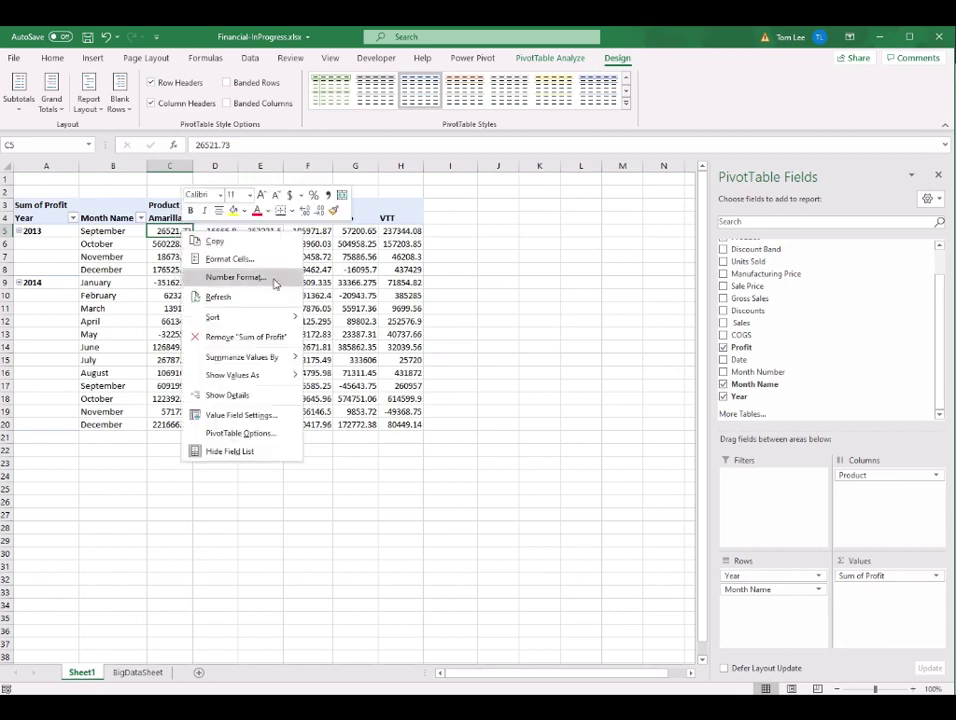
pyautogui.click(284, 422)
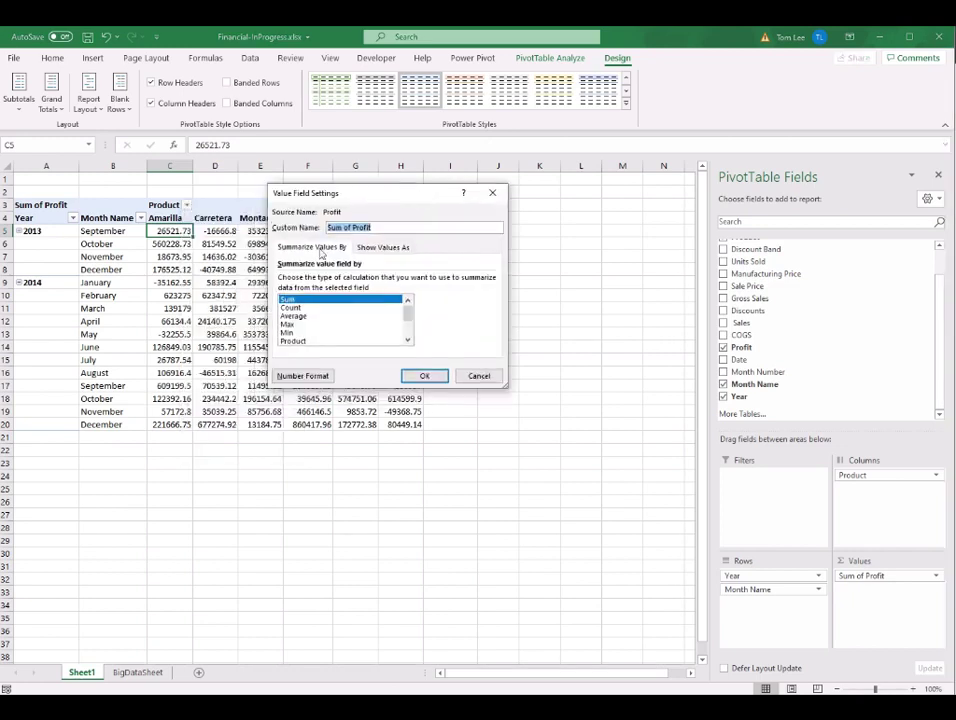
pyautogui.moveTo(430, 199); pyautogui.dragTo(417, 195)
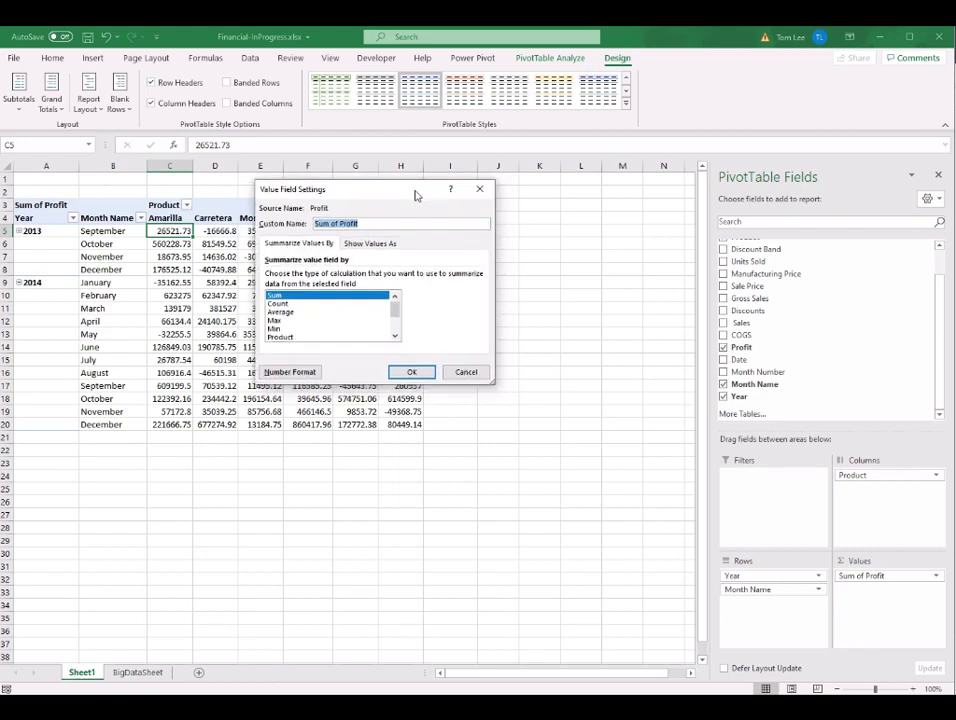
pyautogui.click(295, 372)
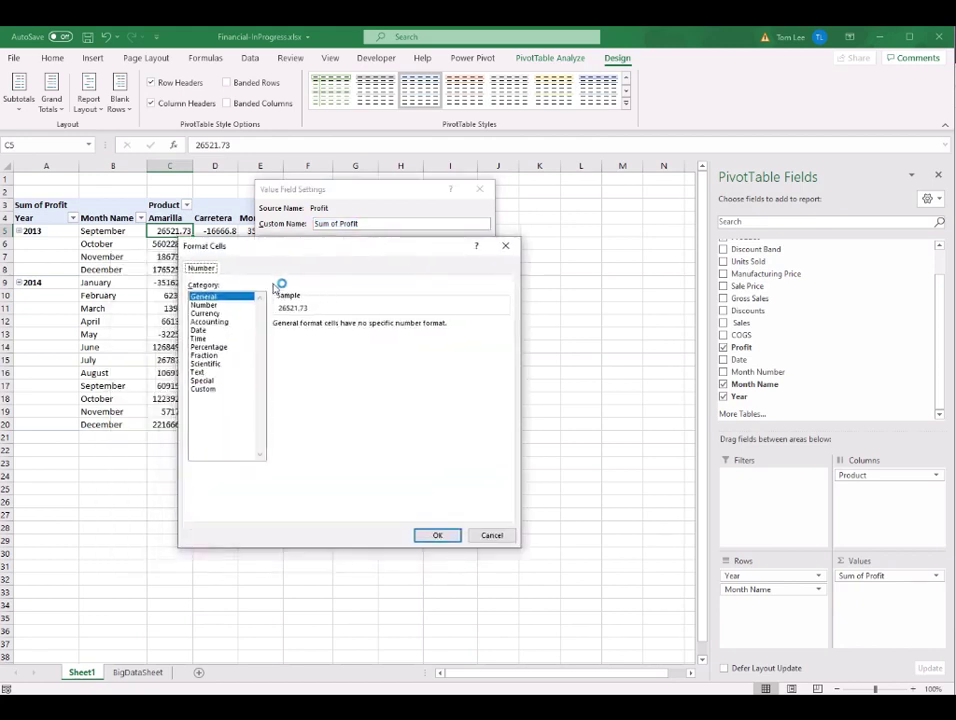
pyautogui.click(212, 314)
pyautogui.click(361, 327)
pyautogui.click(361, 327)
pyautogui.moveTo(411, 252); pyautogui.dragTo(431, 213)
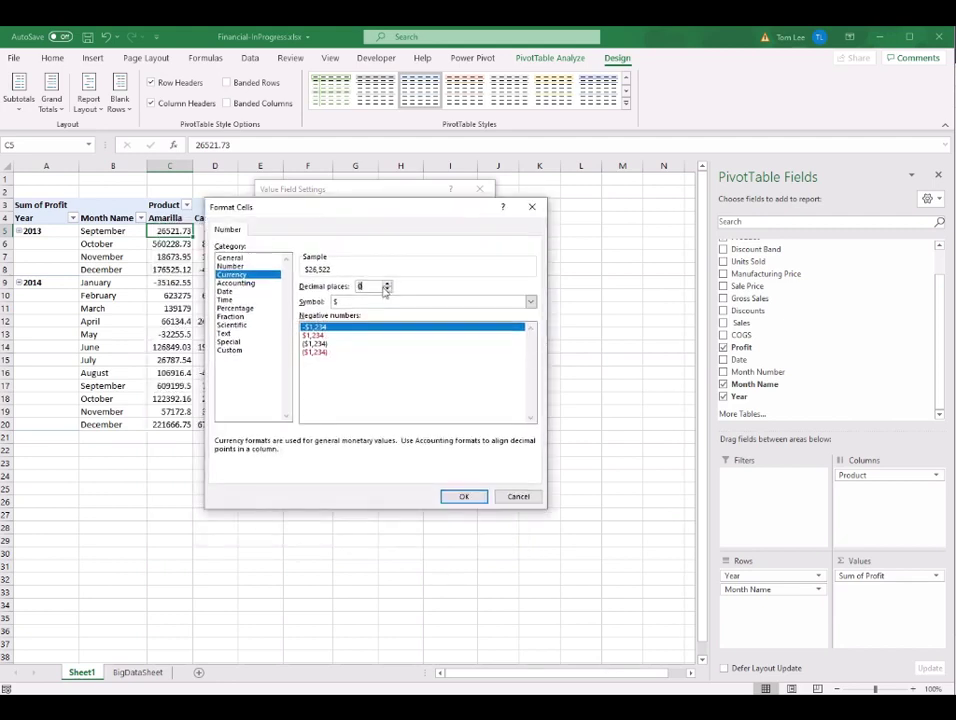
pyautogui.moveTo(362, 213); pyautogui.dragTo(343, 212)
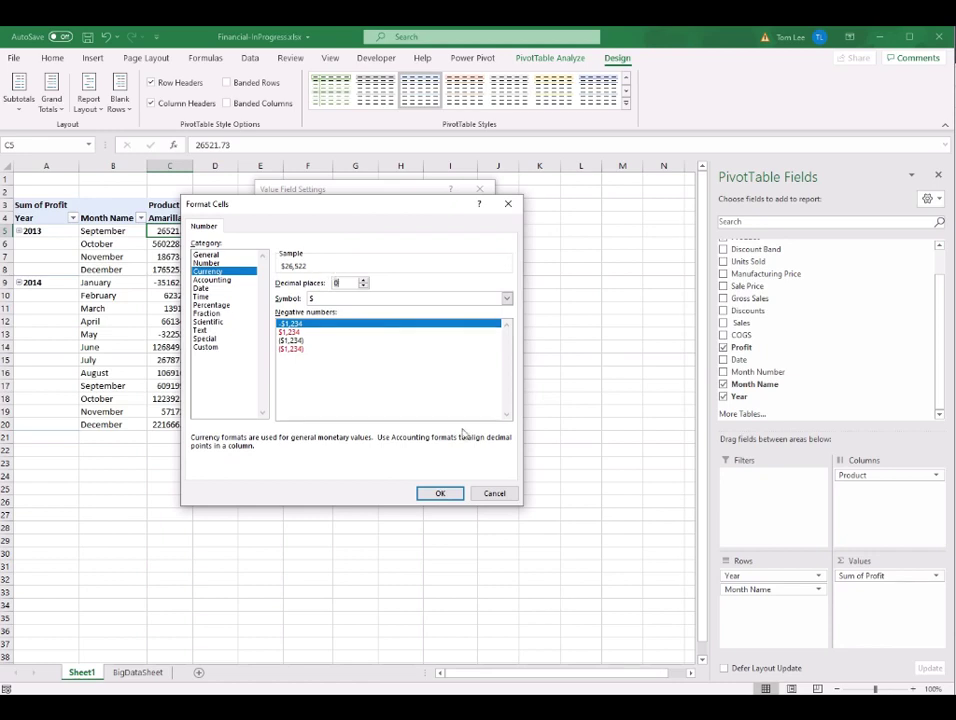
pyautogui.click(440, 494)
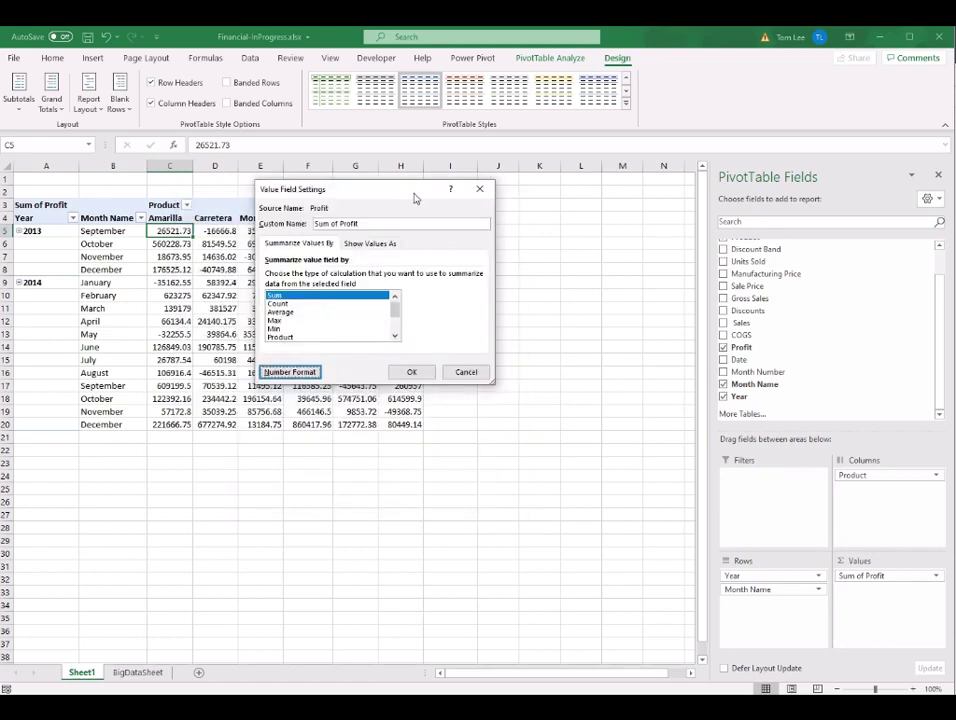
pyautogui.moveTo(416, 196); pyautogui.dragTo(429, 189)
pyautogui.click(431, 363)
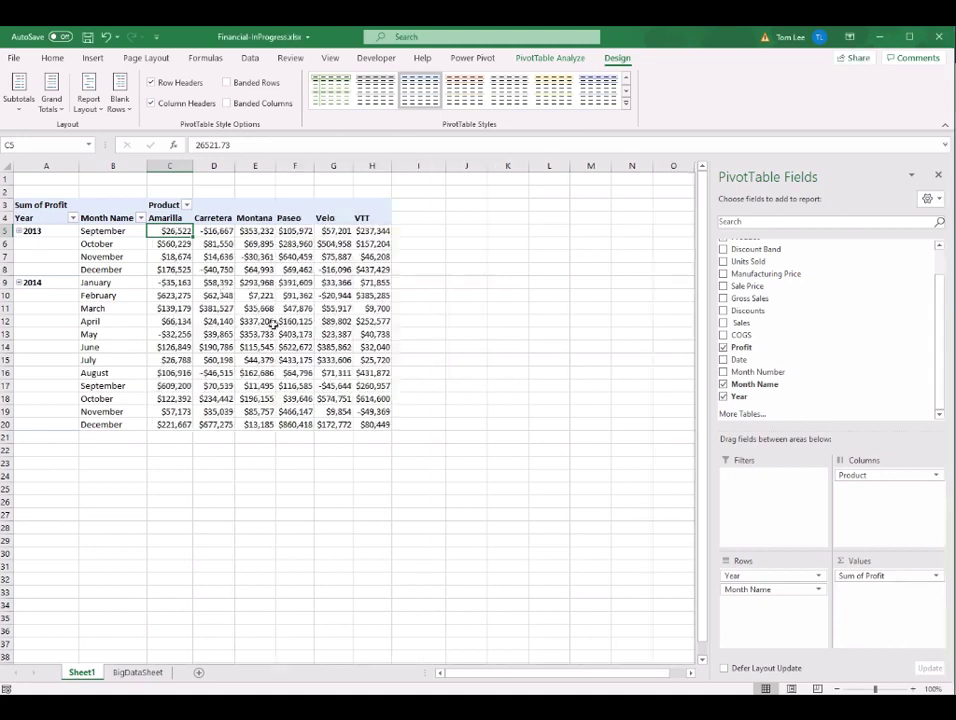
pyautogui.moveTo(177, 231); pyautogui.dragTo(375, 421)
pyautogui.click(168, 231)
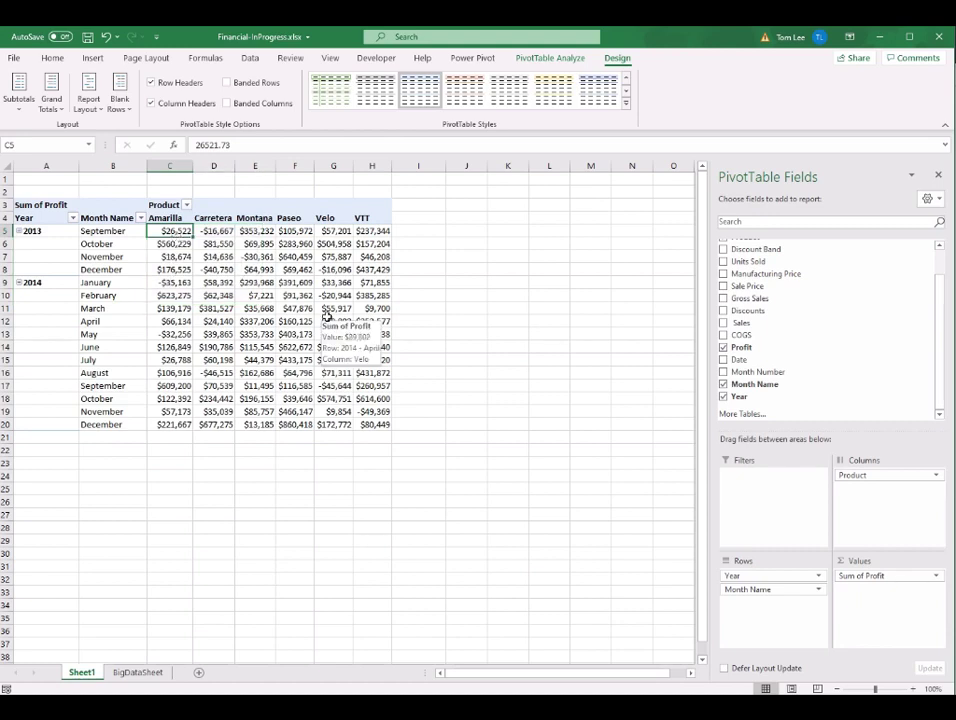
# Rename the pivot table as TimeProfitPicot.
pyautogui.click(297, 308)
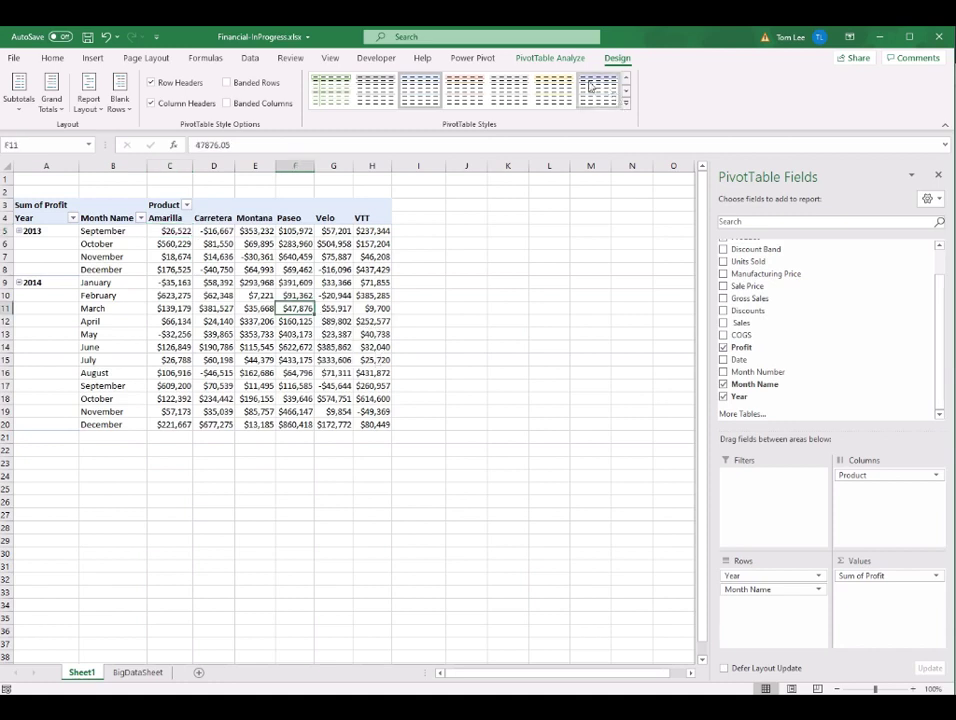
pyautogui.click(541, 60)
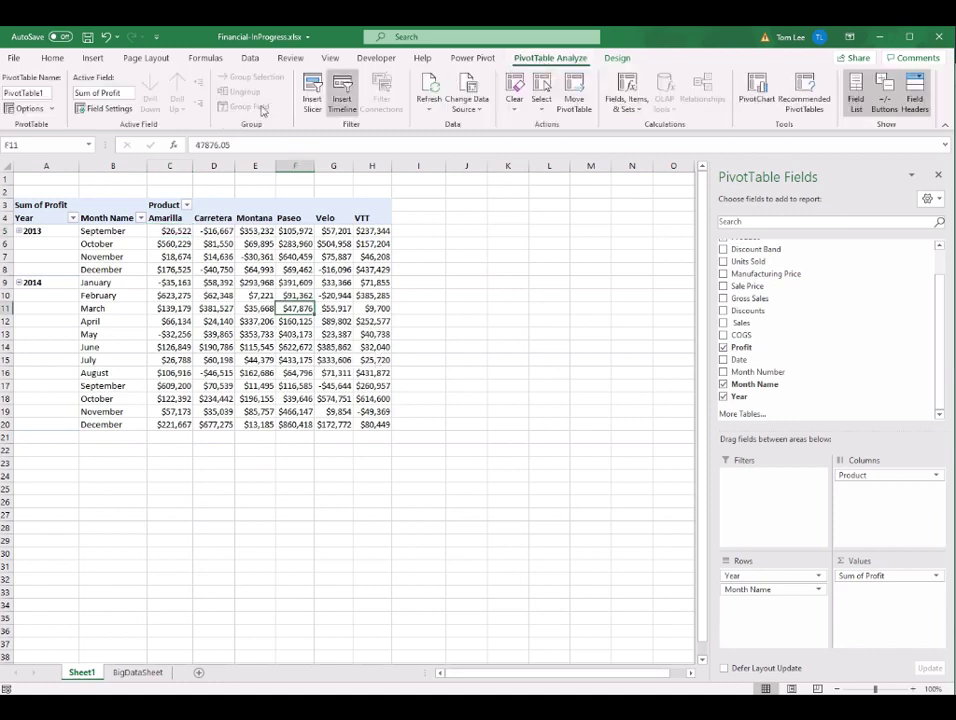
pyautogui.doubleClick(44, 92)
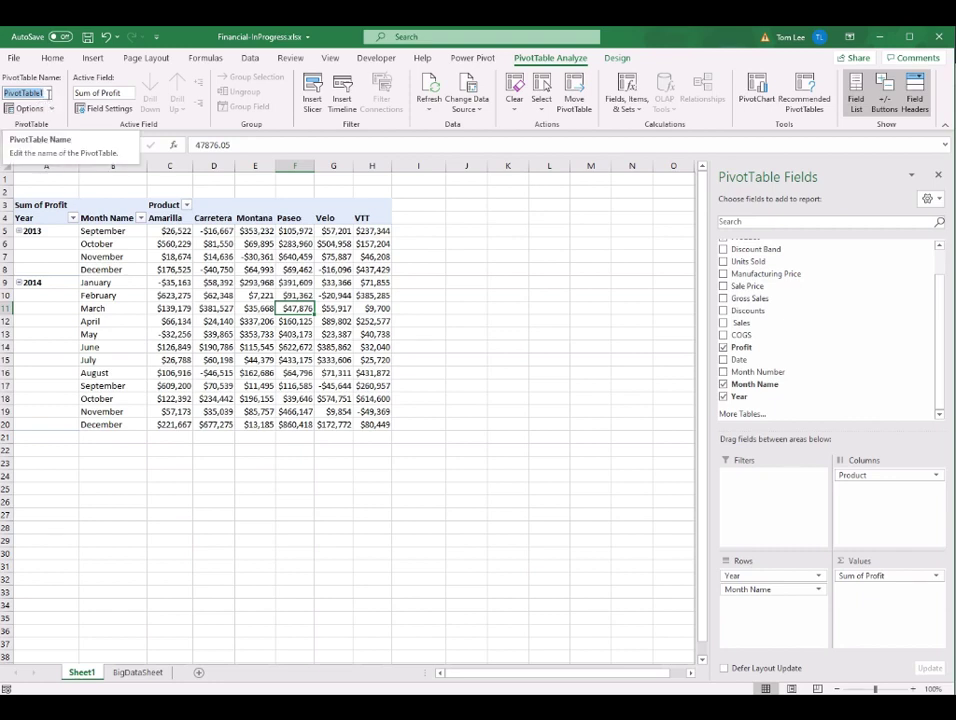
pyautogui.write('T')
pyautogui.write('imeProfitPivot')
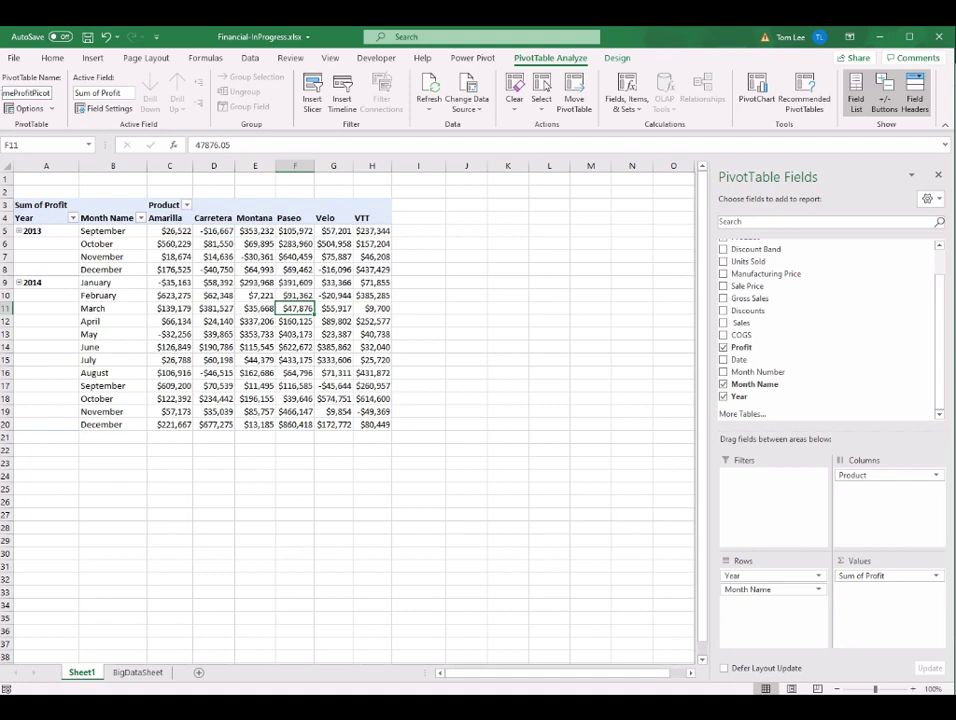
pyautogui.press('Return')
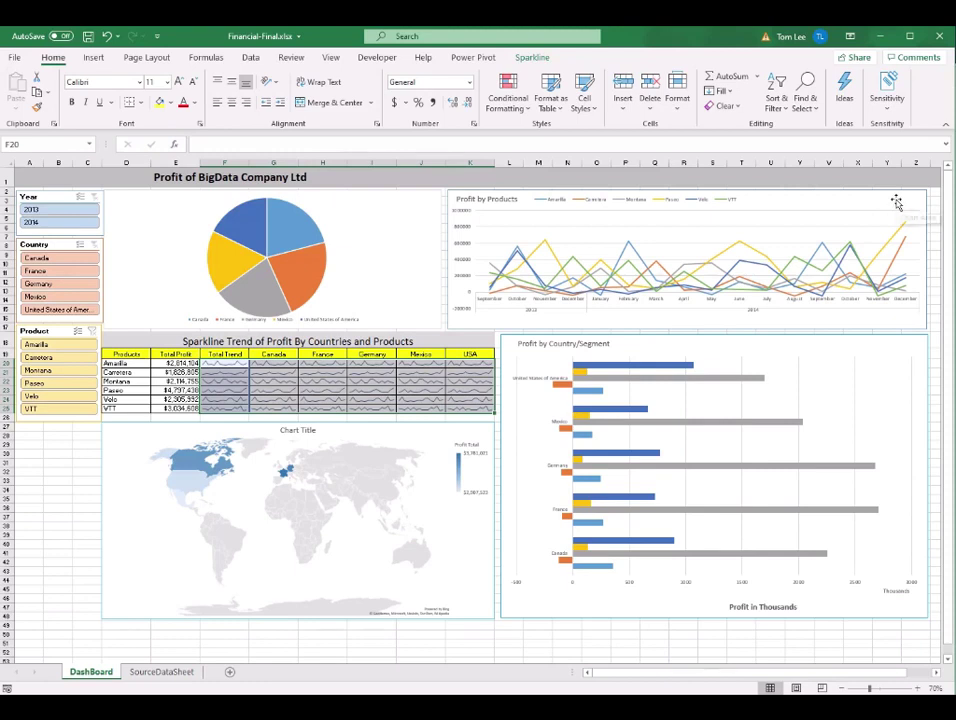
# Compare with the Profit by Products chart in Financial-Final, and insert a Line PivotChart from the profit pivot table.
pyautogui.click(896, 203)
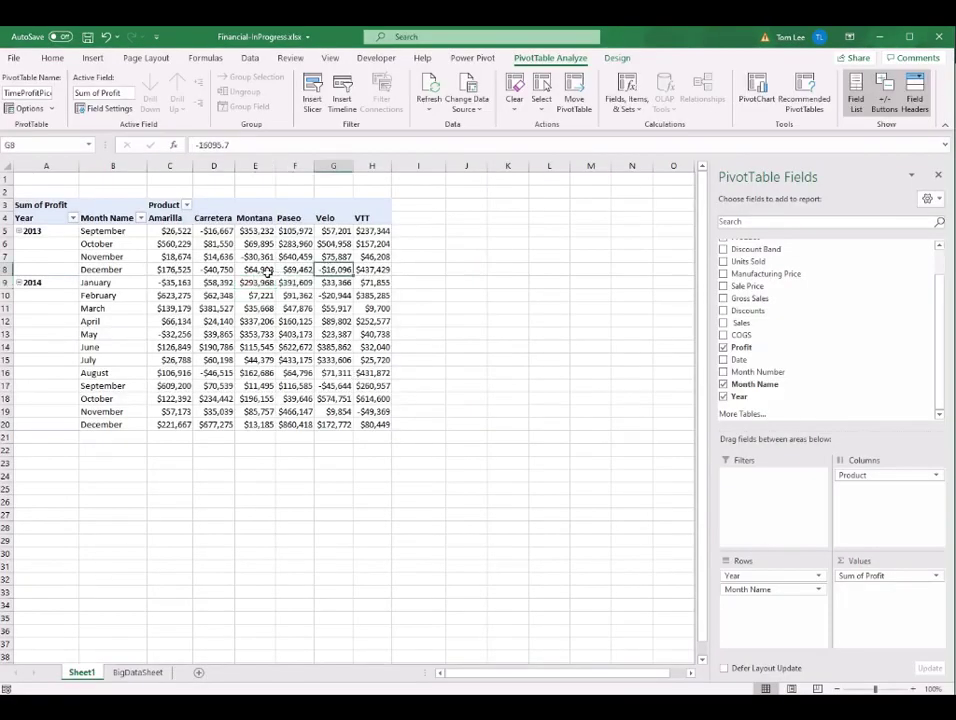
pyautogui.click(260, 270)
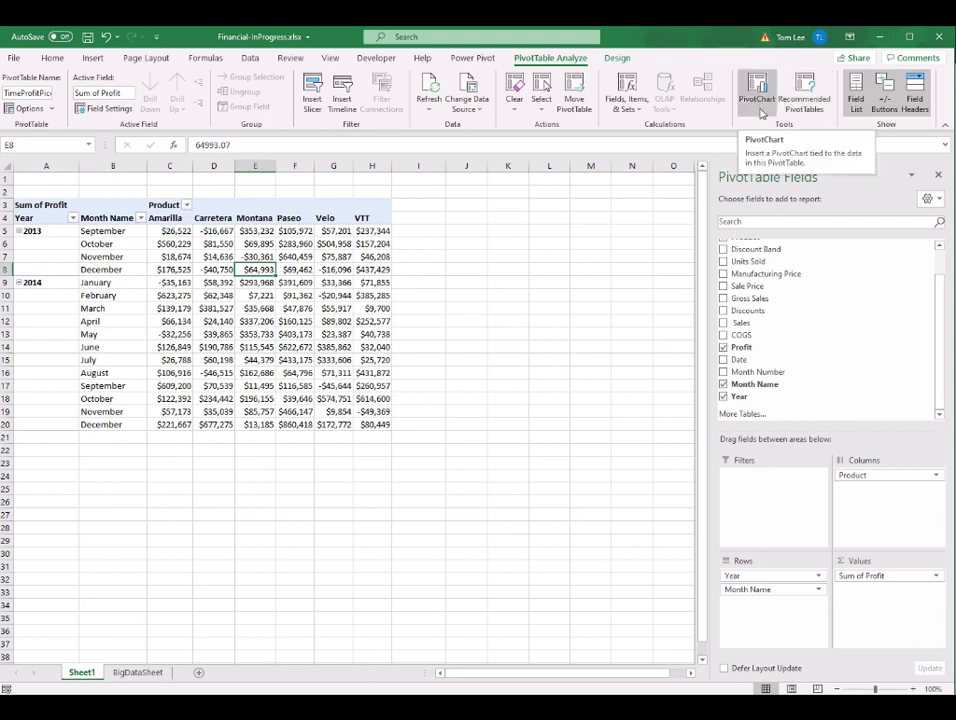
pyautogui.click(757, 98)
pyautogui.moveTo(553, 185); pyautogui.dragTo(502, 161)
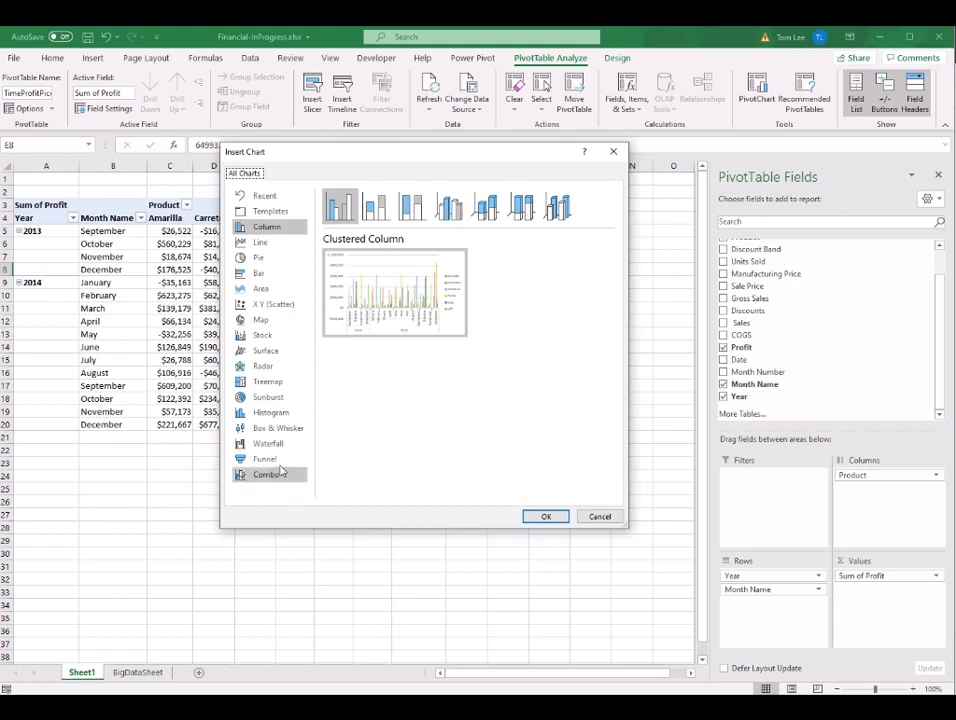
pyautogui.click(264, 243)
pyautogui.click(265, 258)
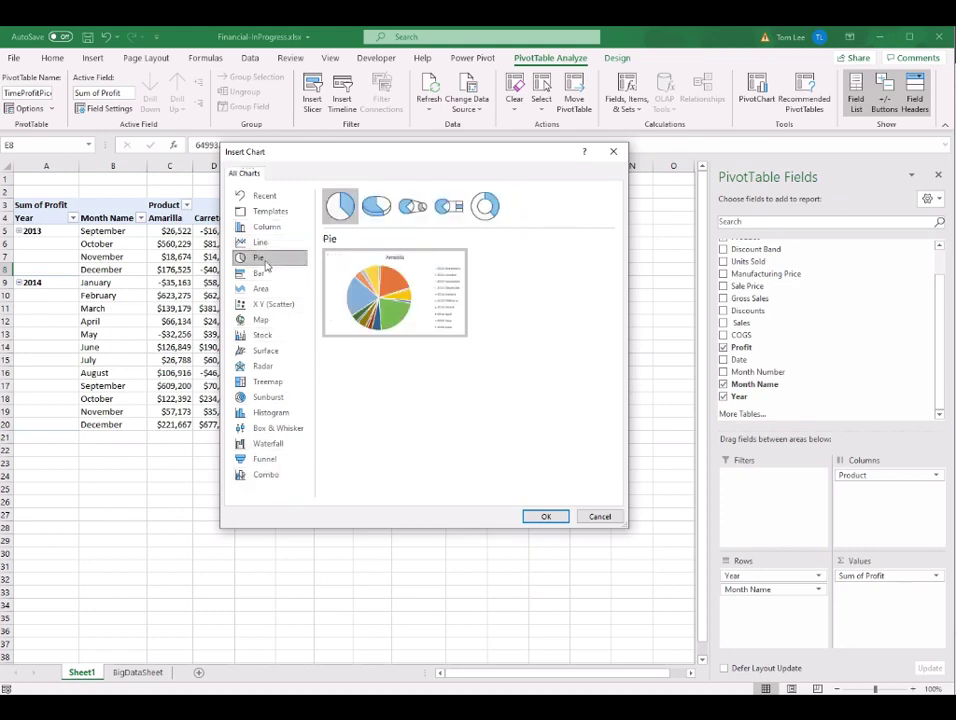
pyautogui.click(265, 287)
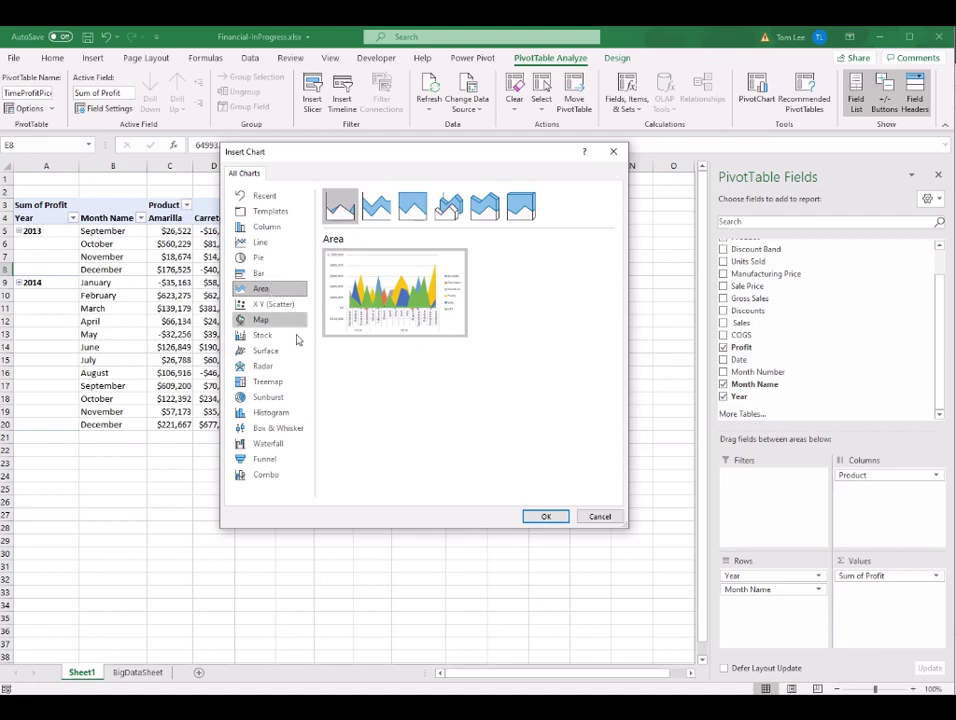
pyautogui.click(275, 483)
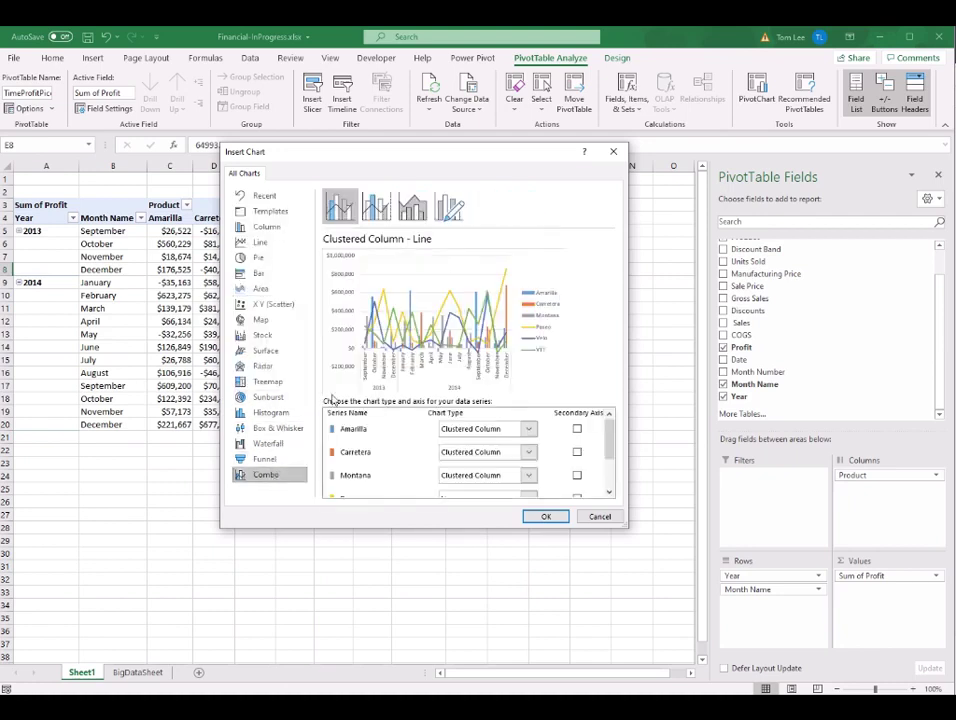
pyautogui.click(273, 245)
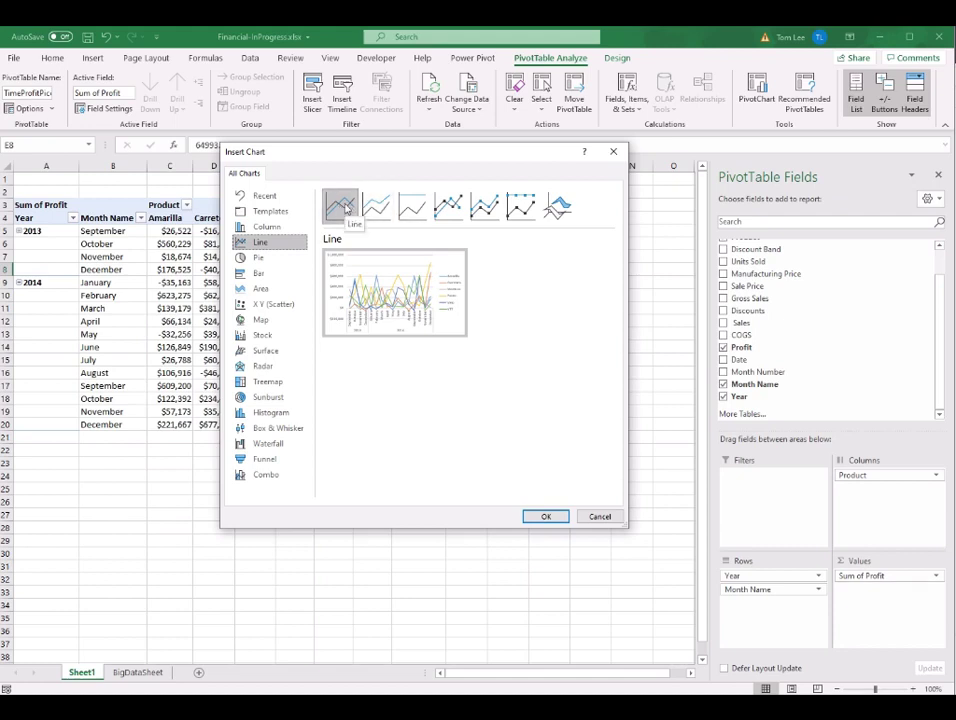
pyautogui.click(545, 517)
# Widen the line chart to about 8.53" by 2.63" and place it over the pivot table's lower rows.
pyautogui.moveTo(437, 335); pyautogui.dragTo(378, 354)
pyautogui.moveTo(461, 443); pyautogui.dragTo(674, 438)
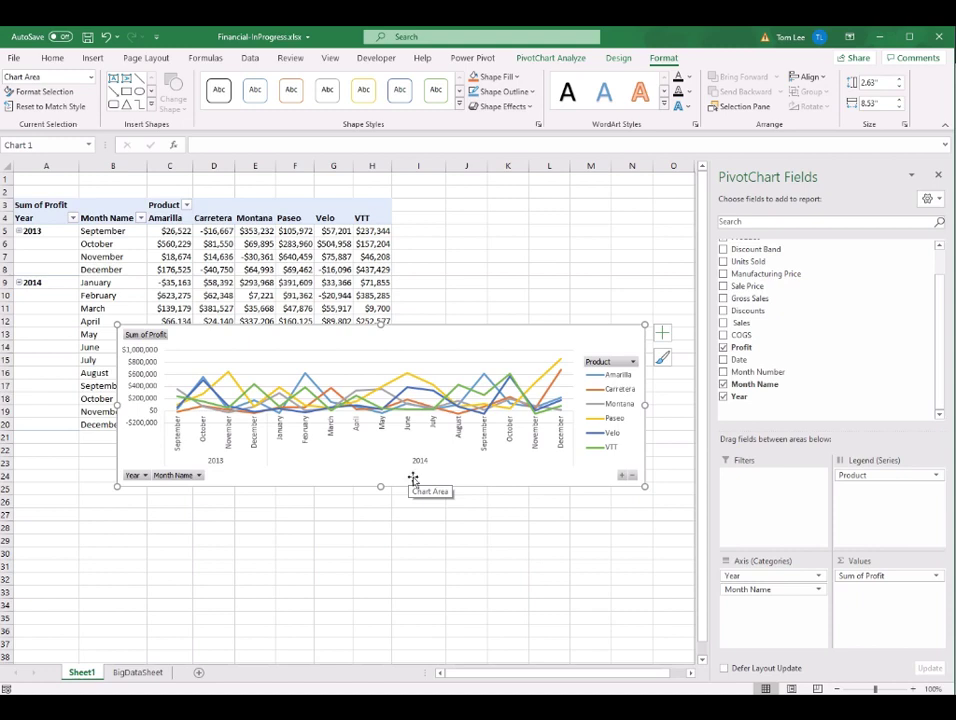
pyautogui.moveTo(553, 330); pyautogui.dragTo(528, 371)
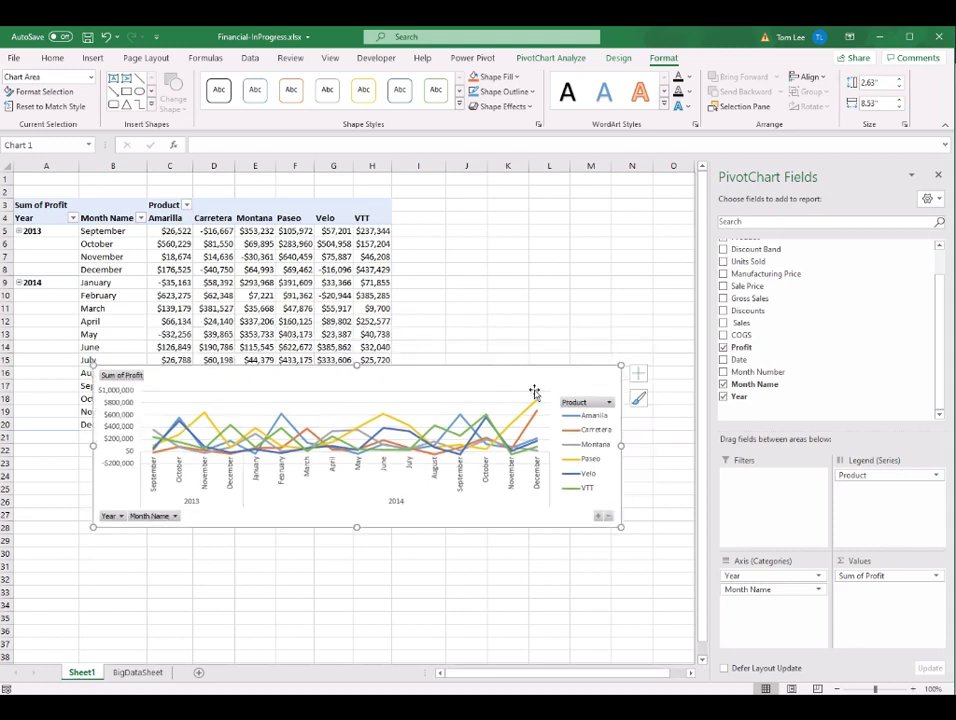
# Filter the chart's Product legend to show only Amarilla and move the chart below the pivot table.
pyautogui.click(609, 402)
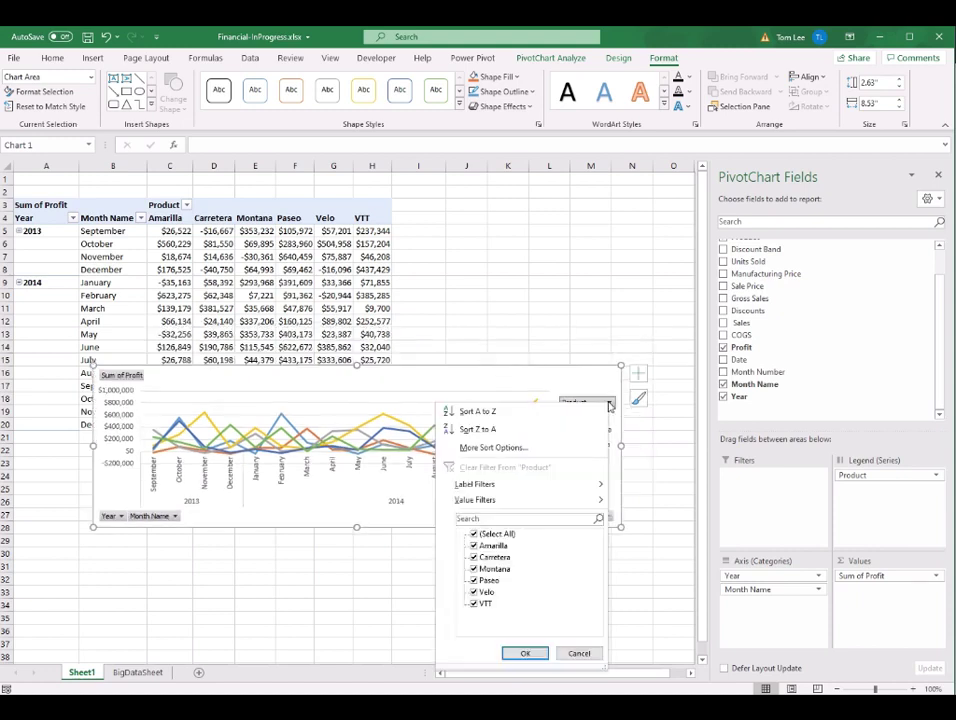
pyautogui.click(475, 534)
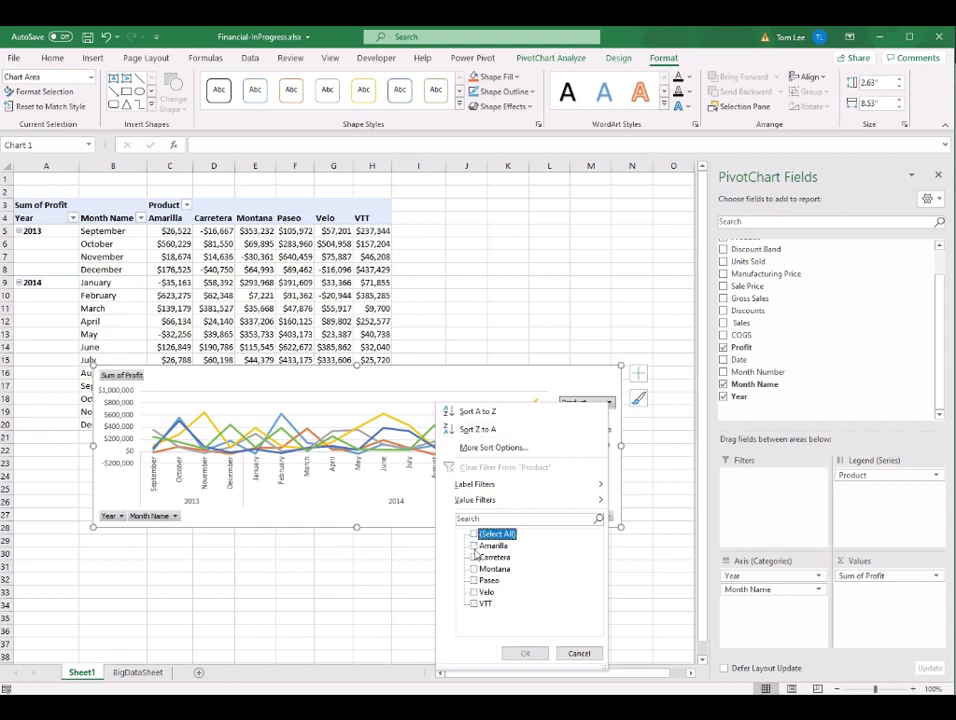
pyautogui.click(474, 546)
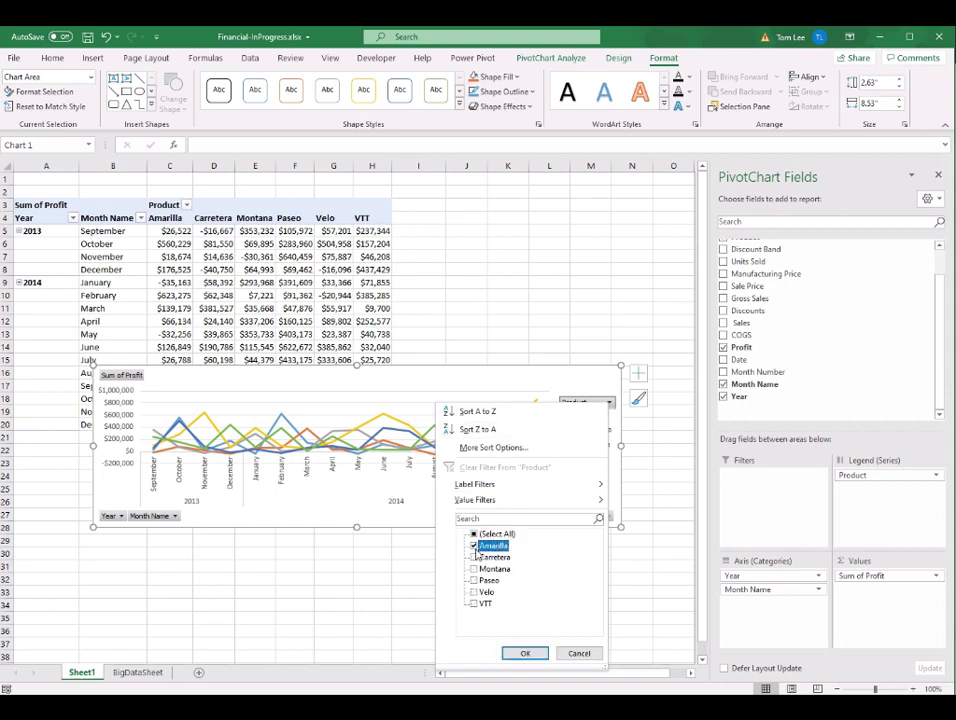
pyautogui.click(523, 653)
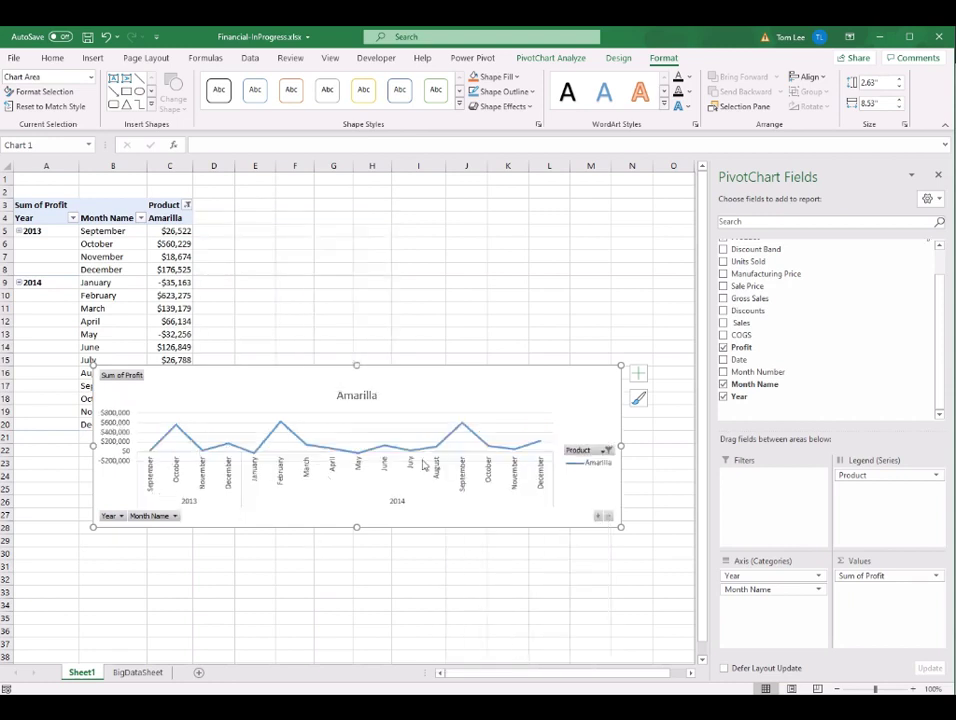
pyautogui.moveTo(495, 378); pyautogui.dragTo(454, 443)
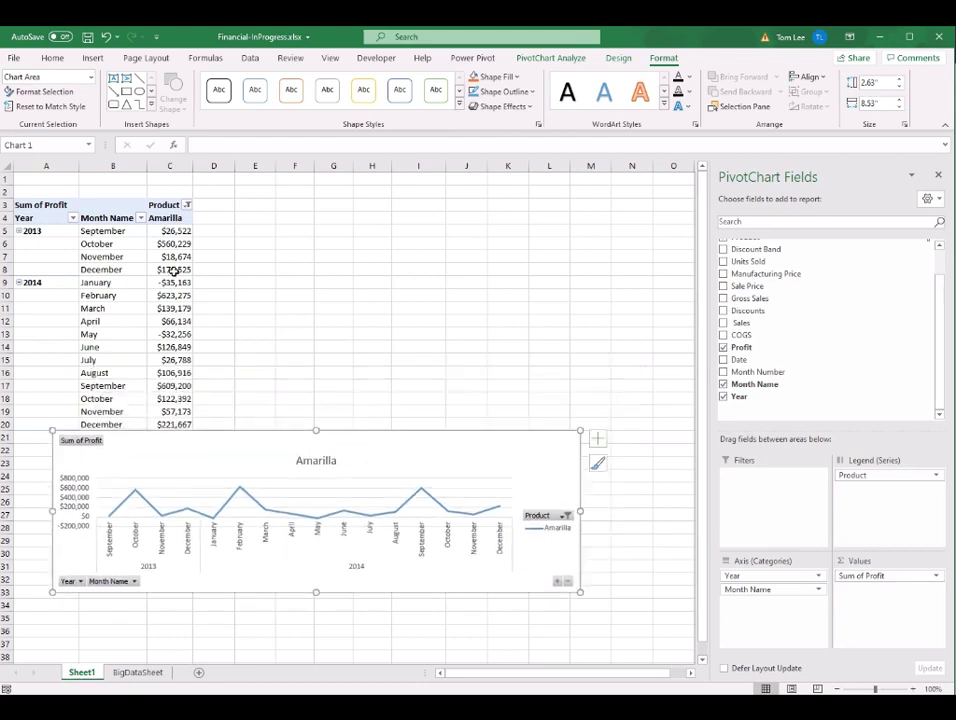
# Select all products again in the pivot table's Product filter.
pyautogui.click(168, 270)
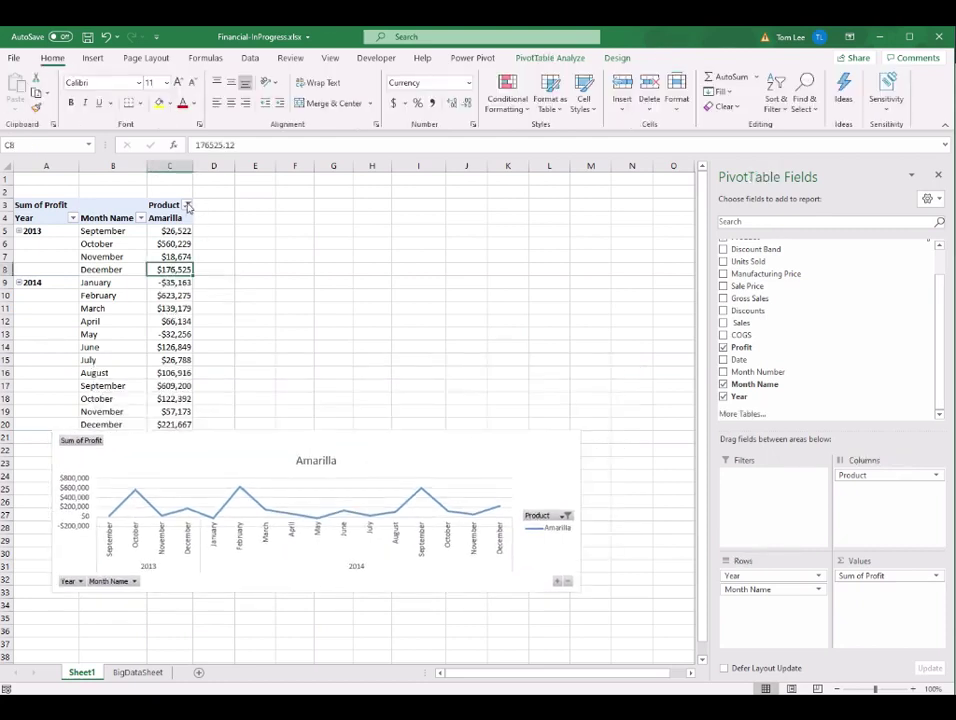
pyautogui.click(187, 205)
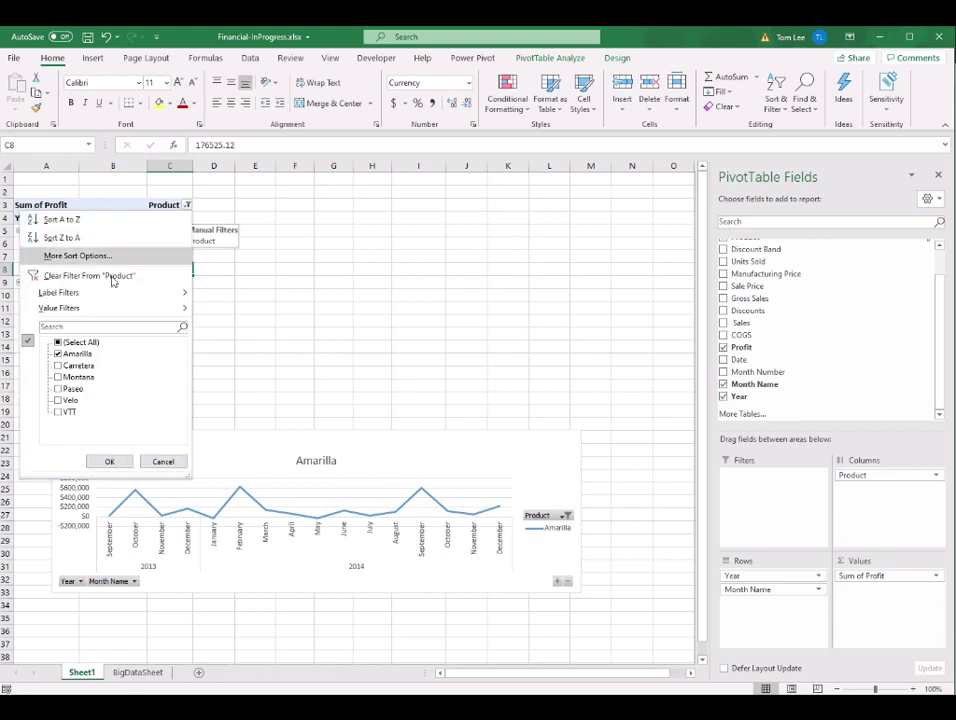
pyautogui.click(59, 342)
pyautogui.click(110, 461)
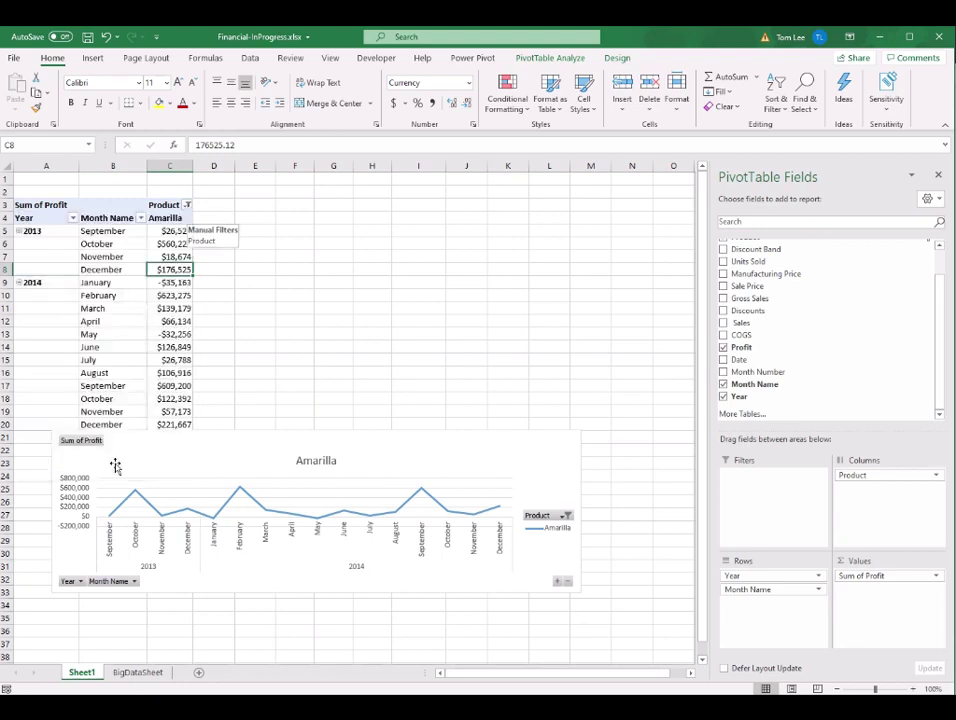
# Move the line chart up so its top edge lies at about row 18, starting in column B.
pyautogui.moveTo(465, 444); pyautogui.dragTo(540, 398)
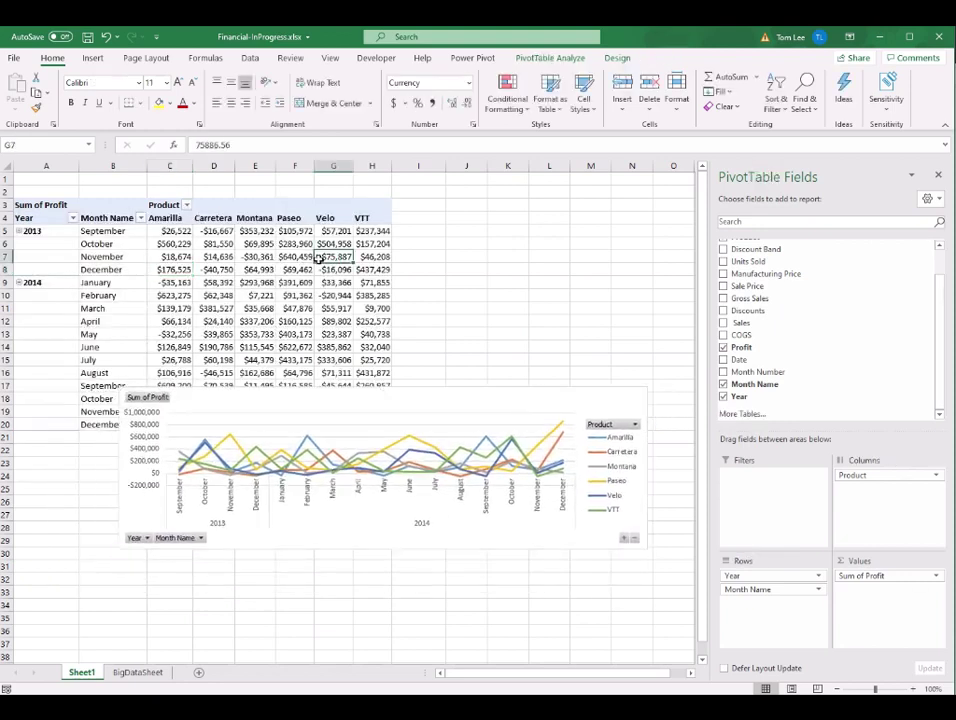
pyautogui.click(541, 398)
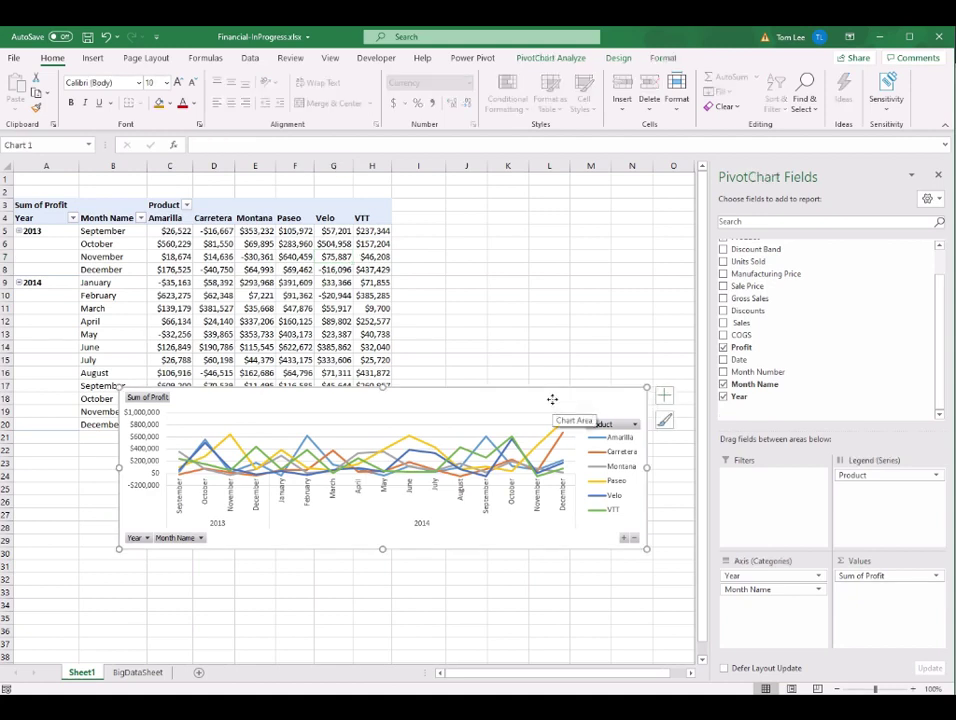
pyautogui.moveTo(552, 399); pyautogui.dragTo(534, 402)
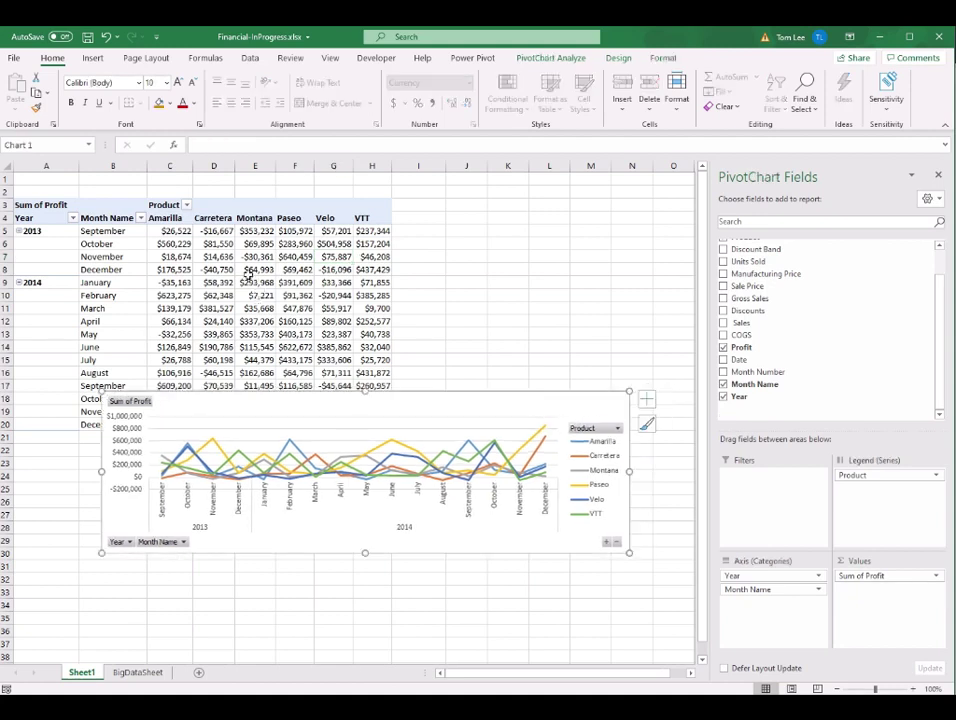
# Move the line chart up slightly so its top edge lies at about row 16, starting in column B.
pyautogui.click(245, 272)
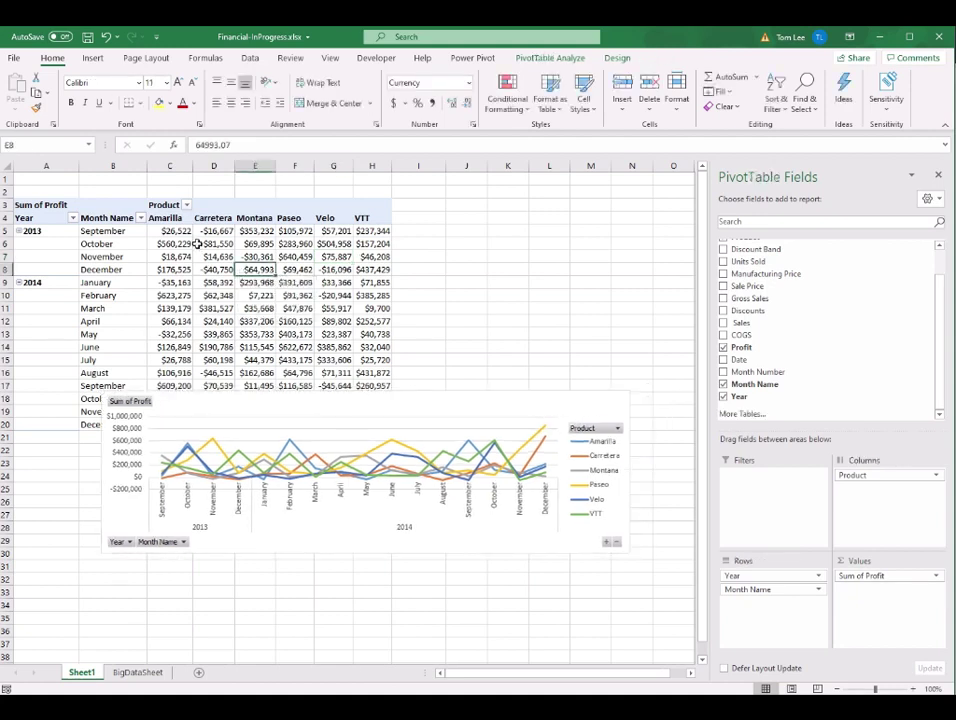
pyautogui.click(595, 405)
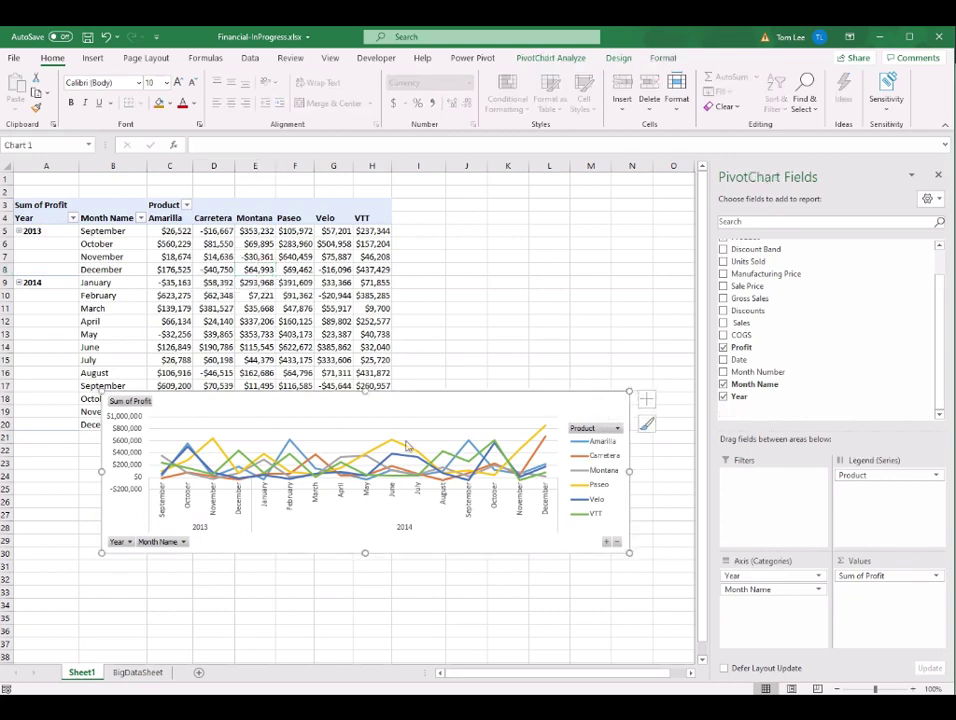
pyautogui.moveTo(534, 404); pyautogui.dragTo(540, 395)
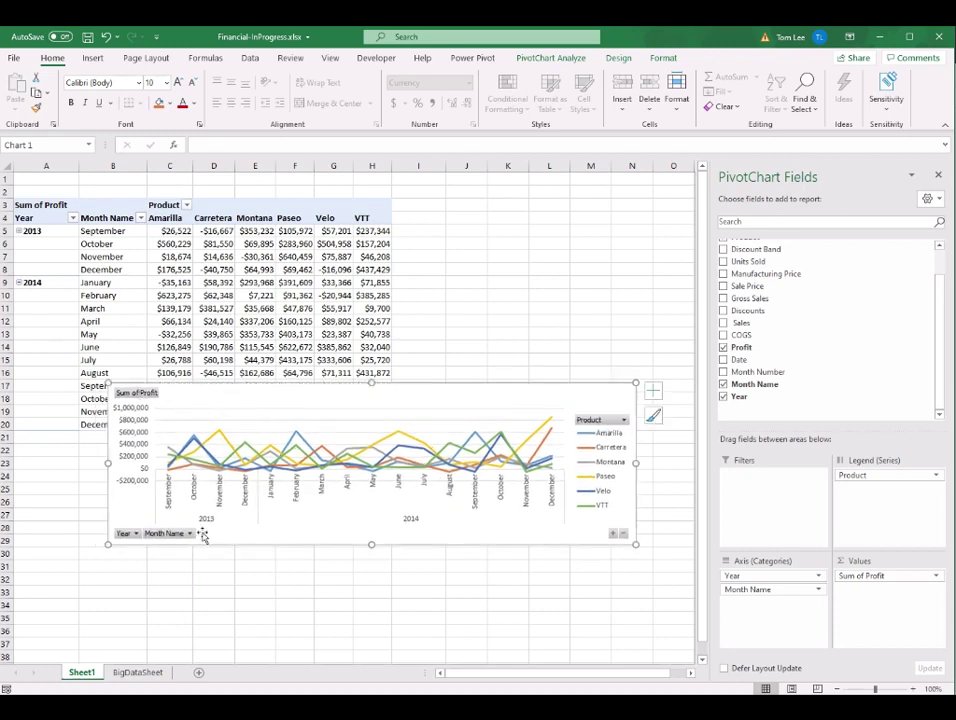
pyautogui.moveTo(578, 403)
pyautogui.mouseDown()
pyautogui.moveTo(561, 386)
pyautogui.moveTo(571, 393)
pyautogui.mouseUp()
# Hide all field buttons on the line chart and widen the chart to about column O.
pyautogui.rightClick(603, 413)
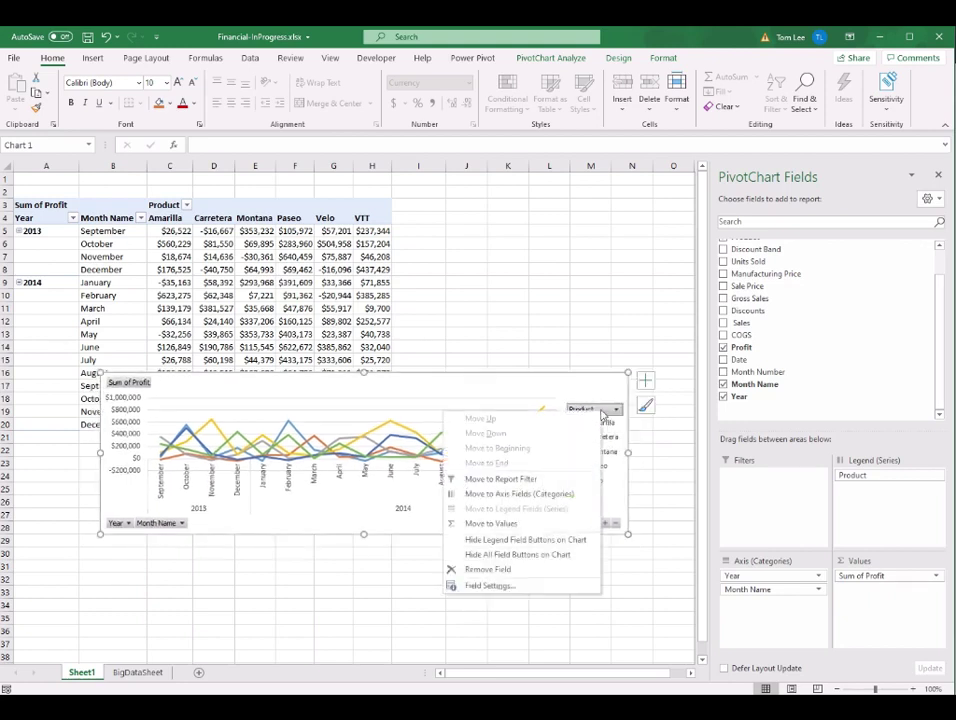
pyautogui.click(535, 565)
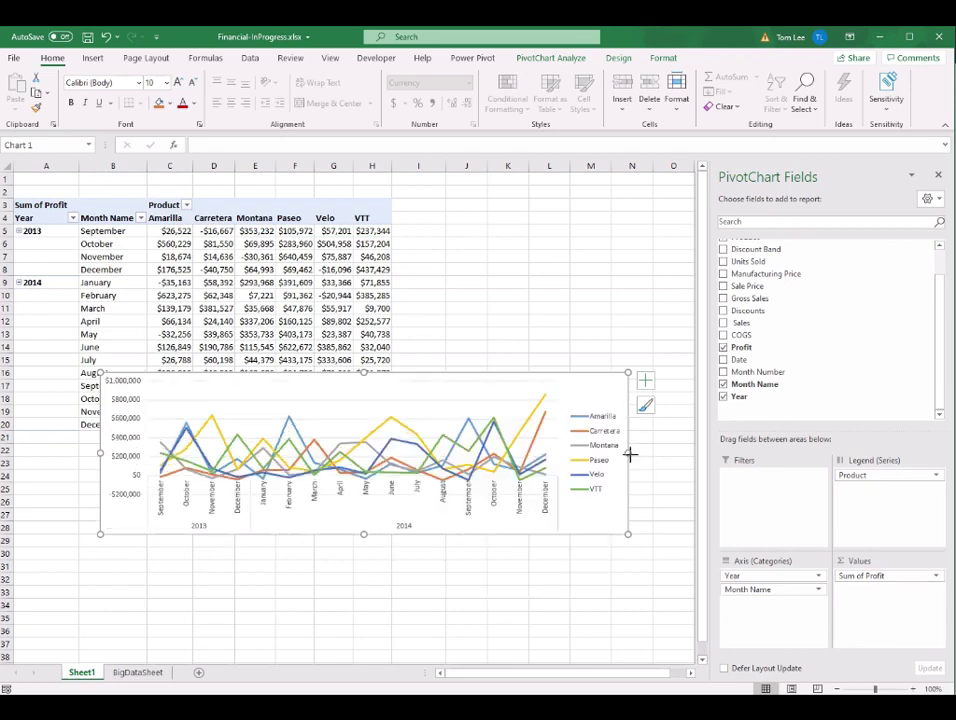
pyautogui.moveTo(630, 454); pyautogui.dragTo(669, 455)
# Place the chart's legend at the top and shift the chart down to about row 17.
pyautogui.click(648, 421)
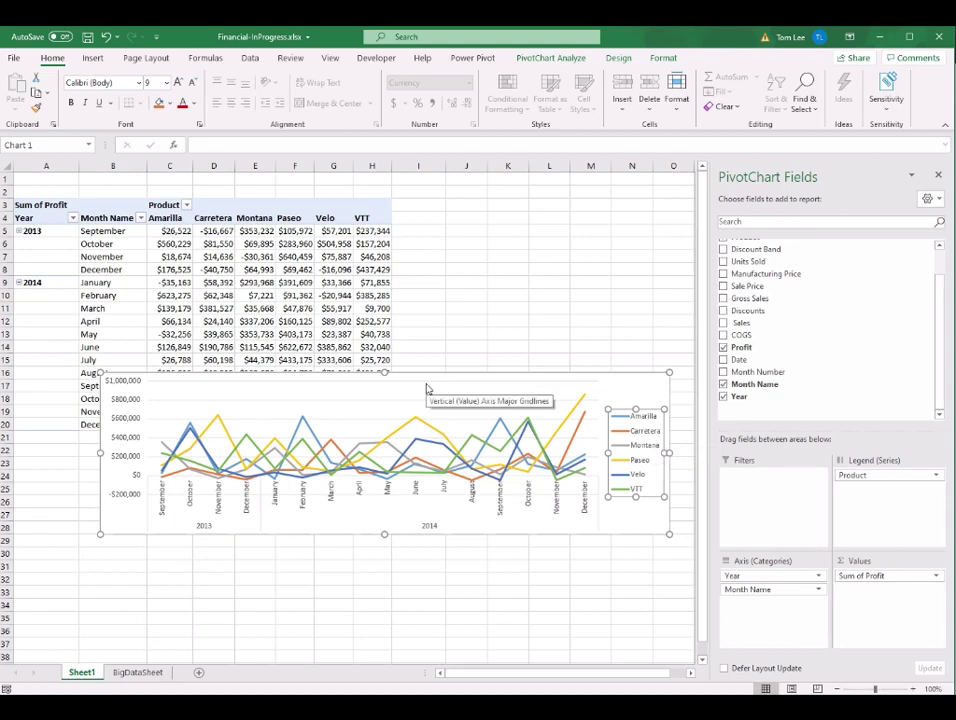
pyautogui.click(551, 57)
pyautogui.click(619, 59)
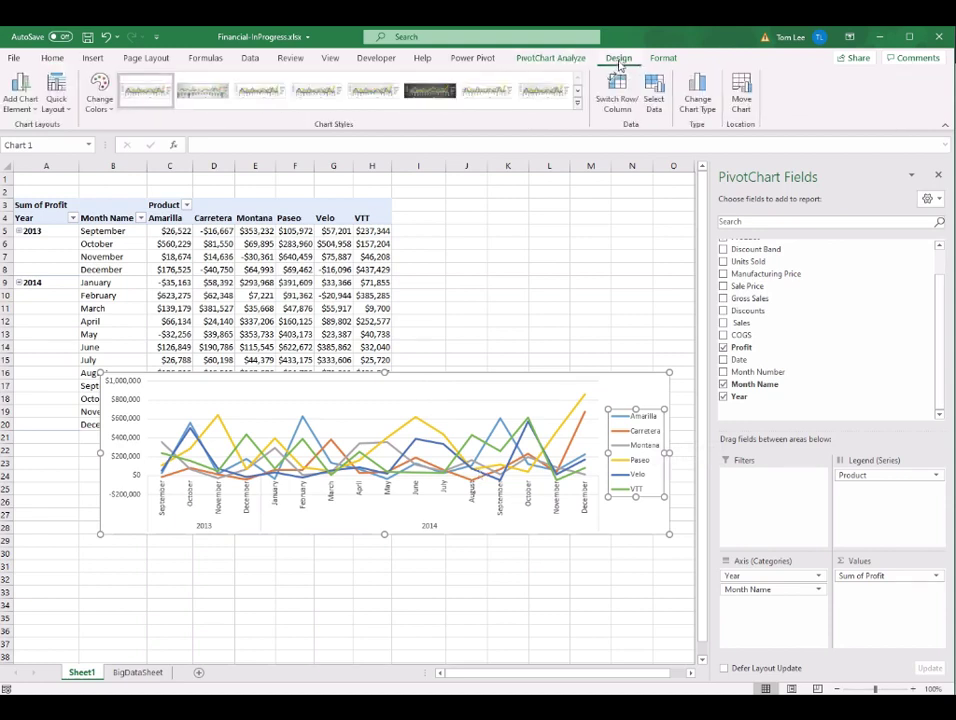
pyautogui.click(31, 113)
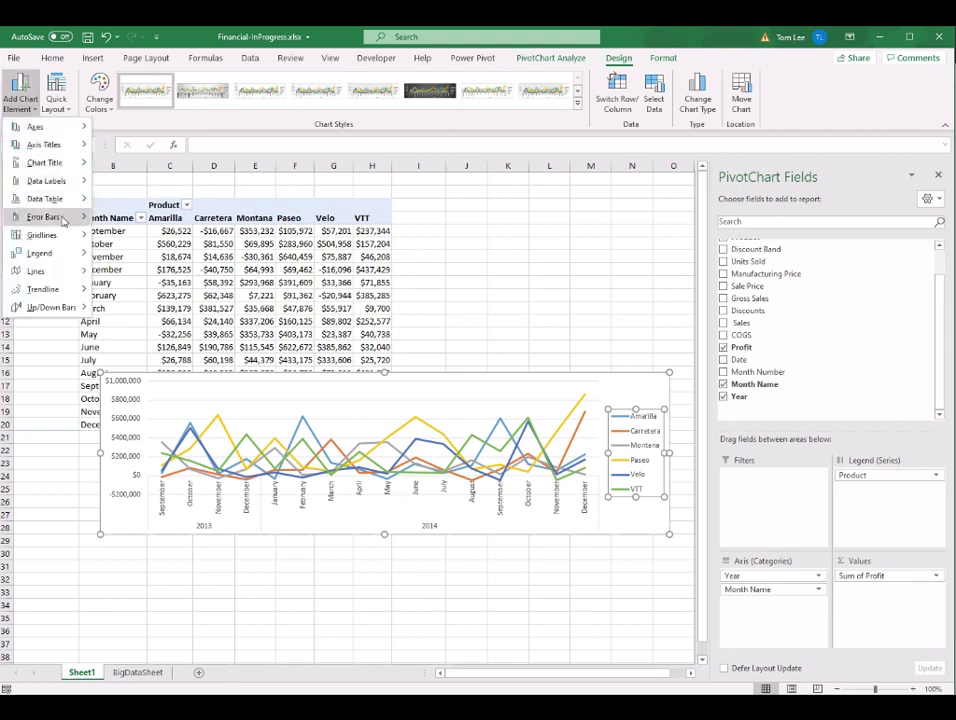
pyautogui.moveTo(45, 253)
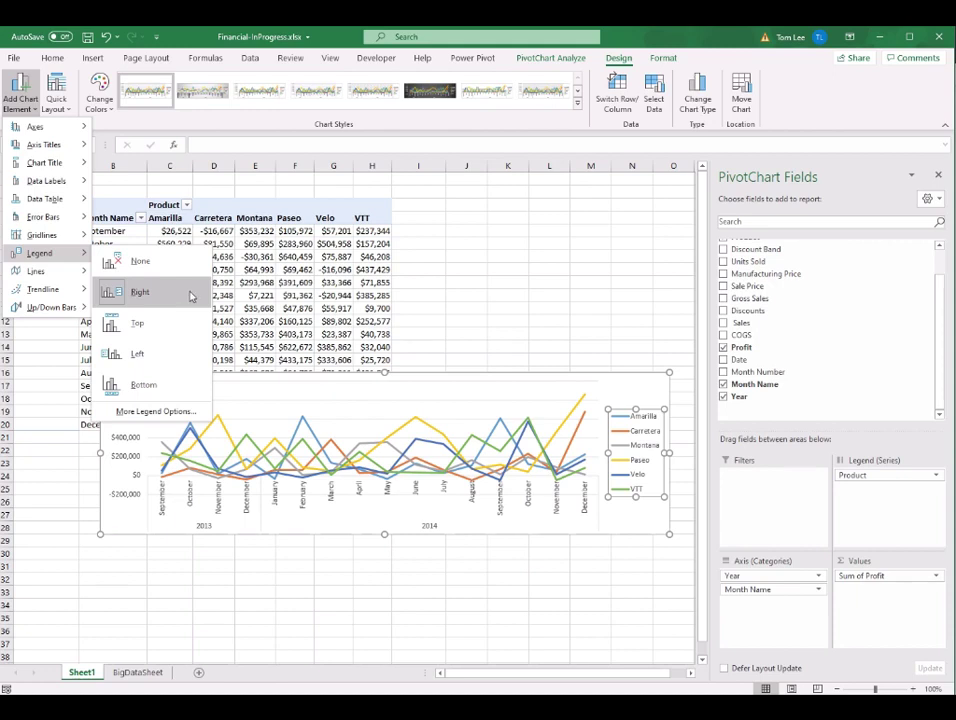
pyautogui.click(137, 323)
pyautogui.moveTo(446, 410); pyautogui.dragTo(437, 419)
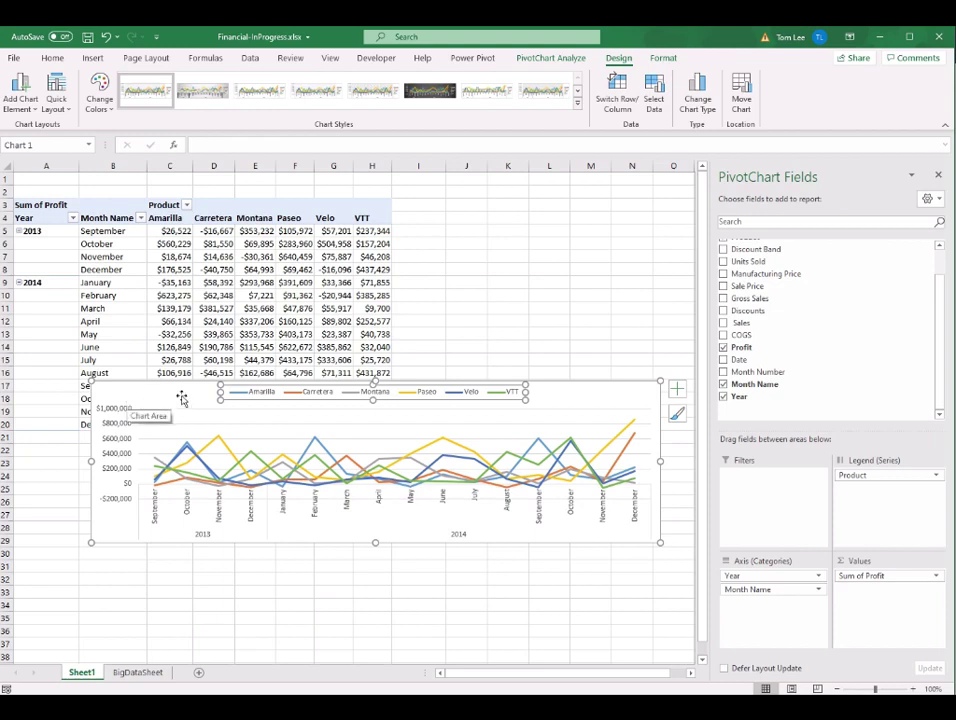
# Add the title "Profit - Time Chart" in the chart's upper-left corner and move the chart up to about row 13.
pyautogui.click(30, 105)
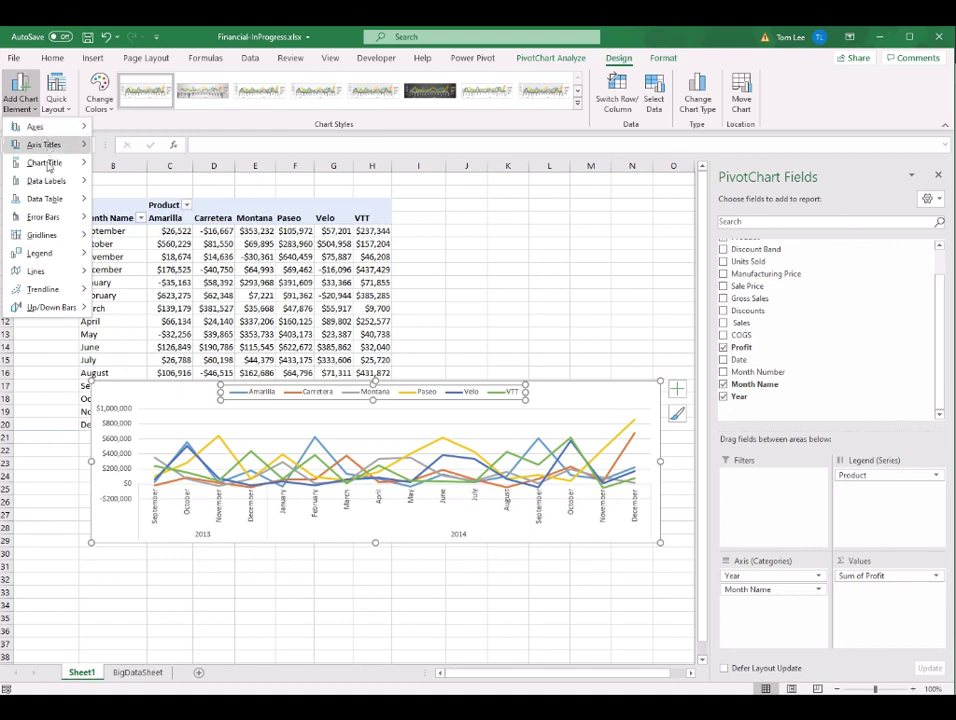
pyautogui.moveTo(41, 161)
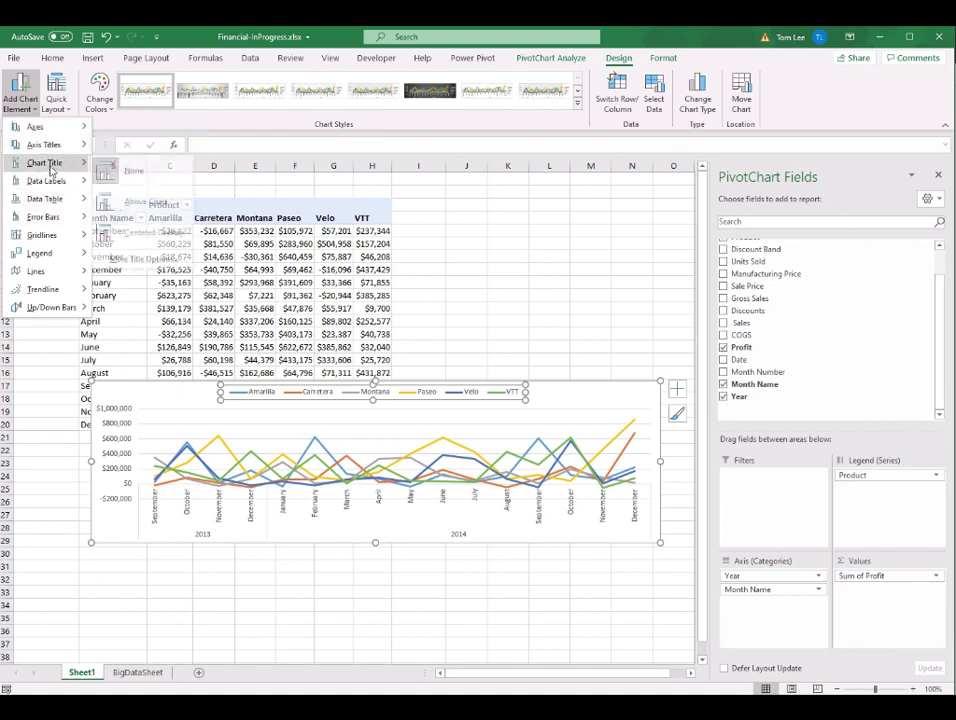
pyautogui.click(152, 202)
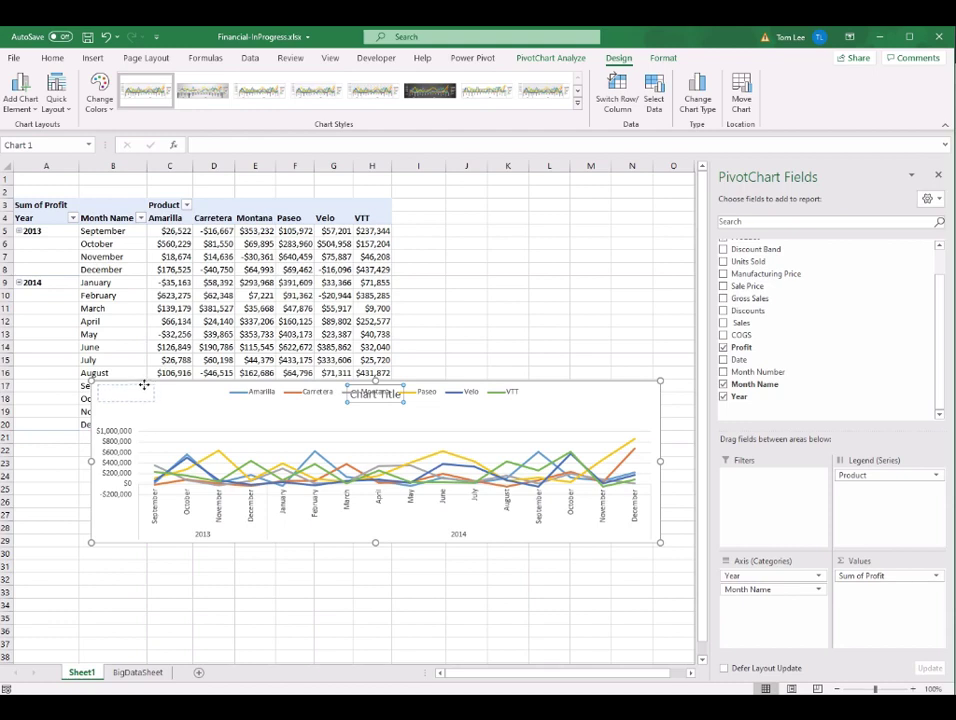
pyautogui.moveTo(144, 385); pyautogui.dragTo(144, 386)
pyautogui.tripleClick(135, 393)
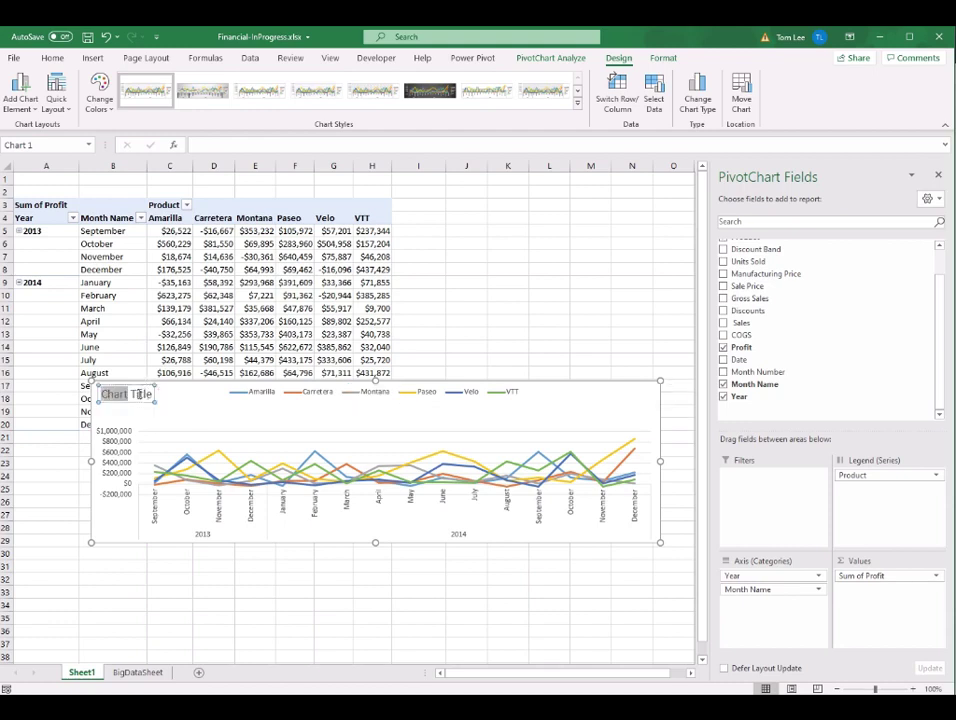
pyautogui.write('Profit - Time Chart')
pyautogui.click(472, 393)
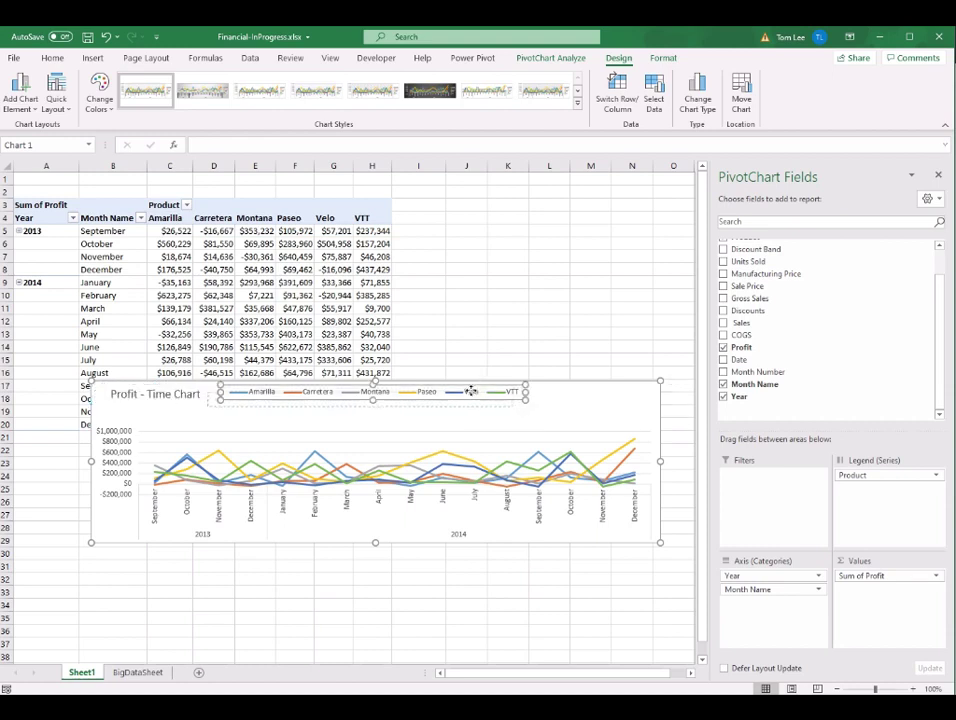
pyautogui.moveTo(568, 402); pyautogui.dragTo(565, 368)
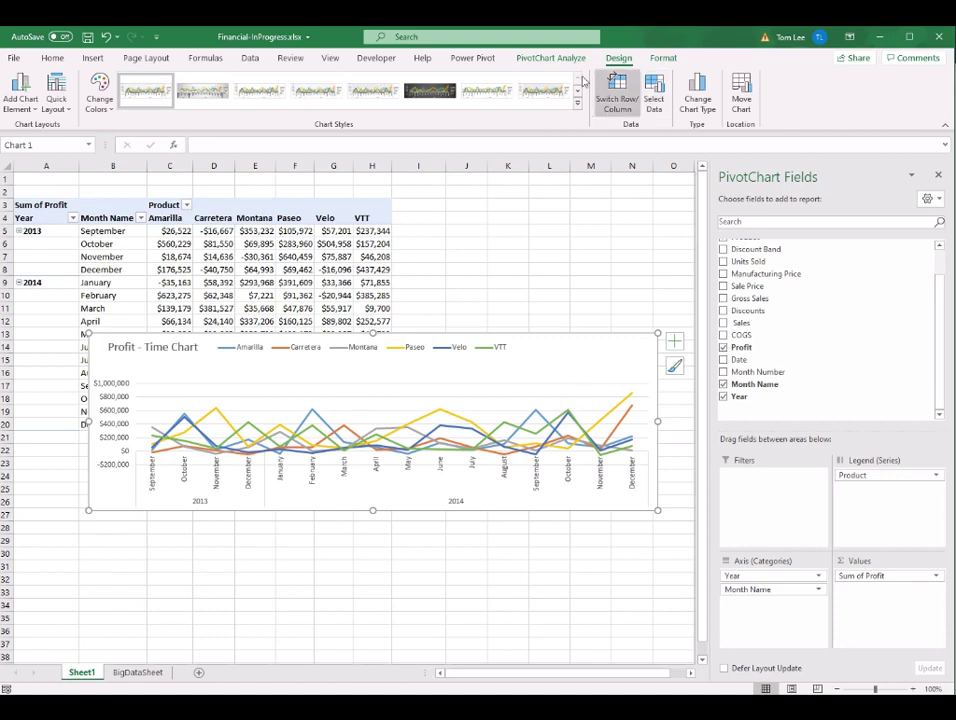
# Name the chart object TimeProfitChart and move the chart beside the pivot table, starting in column I at about row 3.
pyautogui.click(549, 58)
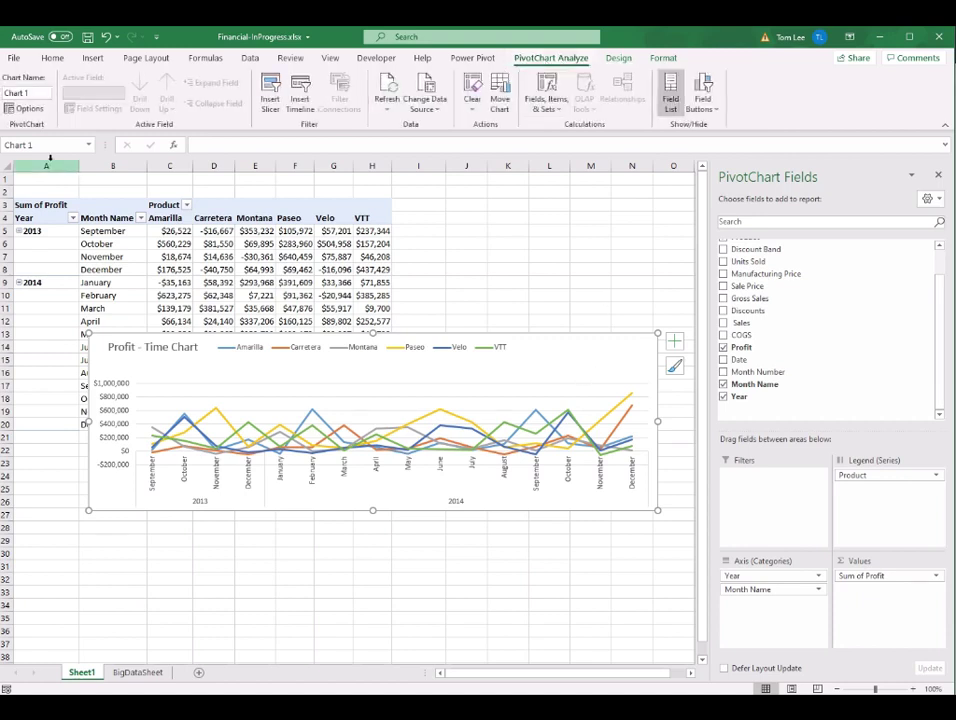
pyautogui.click(22, 93)
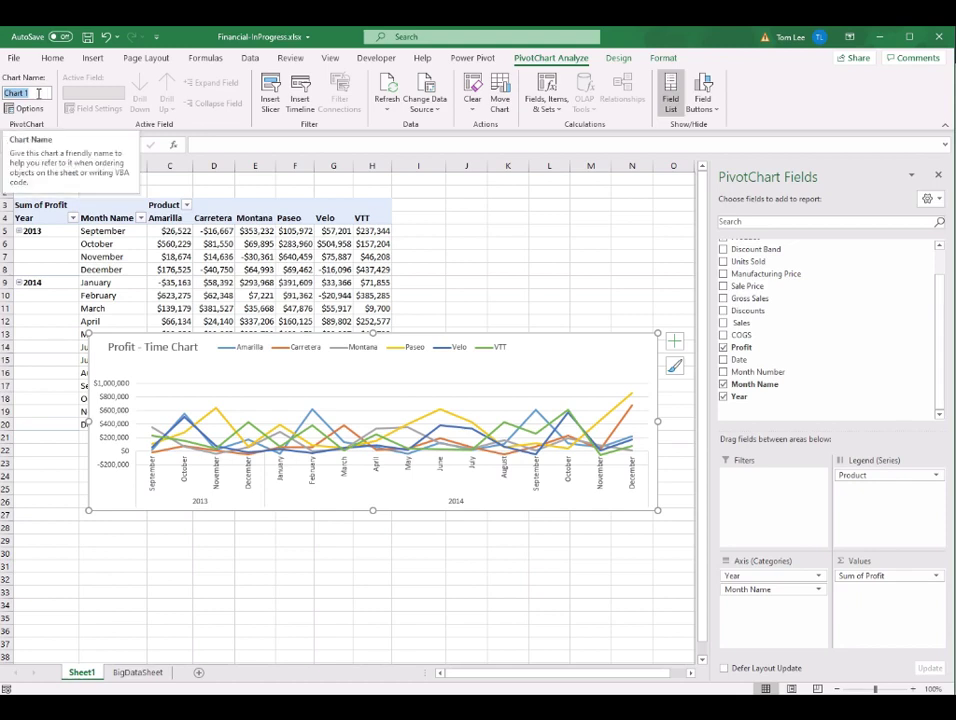
pyautogui.press('BackSpace')
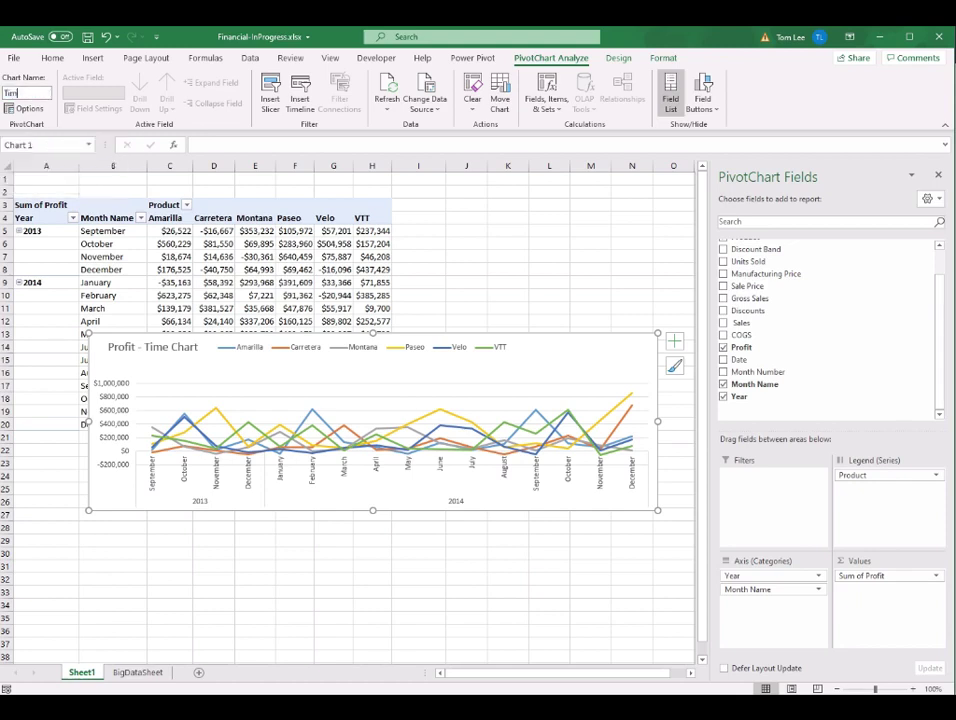
pyautogui.write('TimeProfitChart')
pyautogui.moveTo(592, 333); pyautogui.dragTo(561, 205)
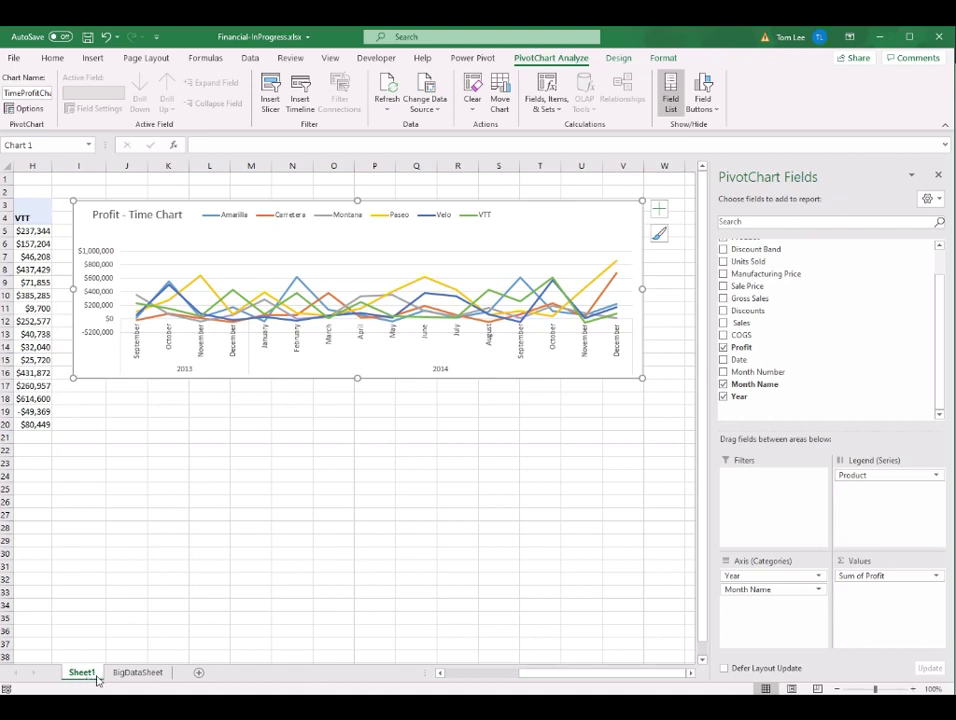
# Rename Sheet1 as TimeProfitPivotSheet.
pyautogui.doubleClick(82, 672)
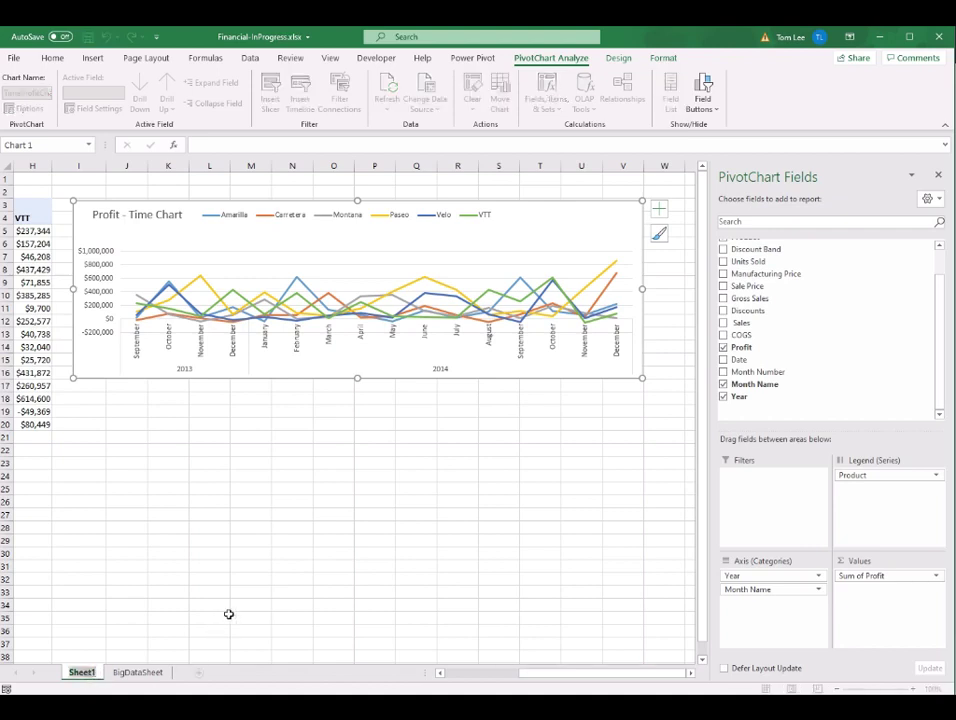
pyautogui.write('TimeProfit')
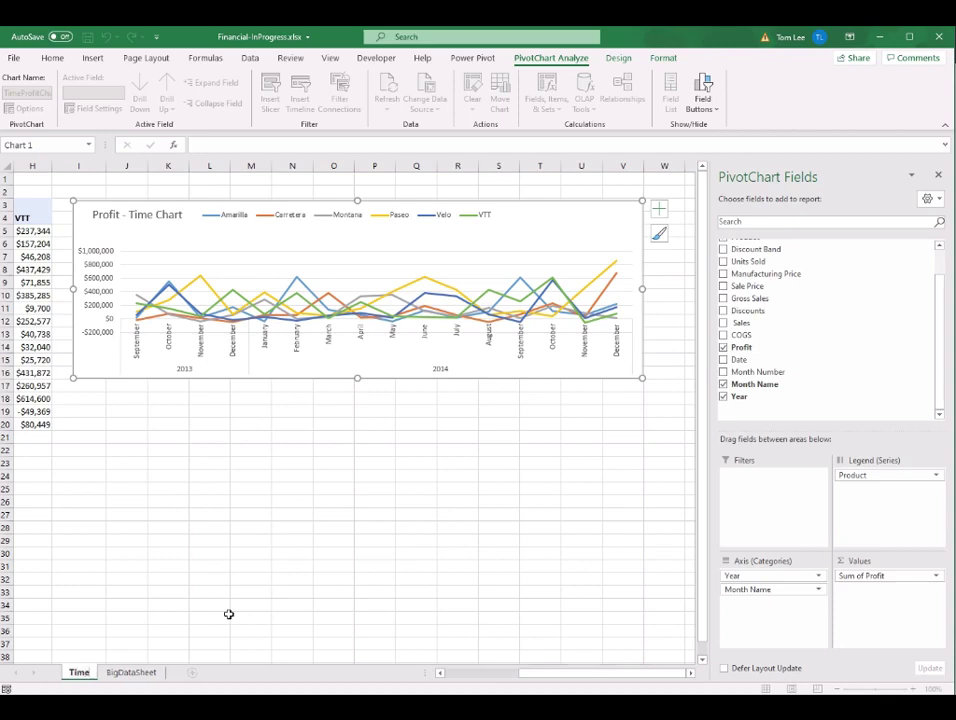
pyautogui.write('PivotSheet')
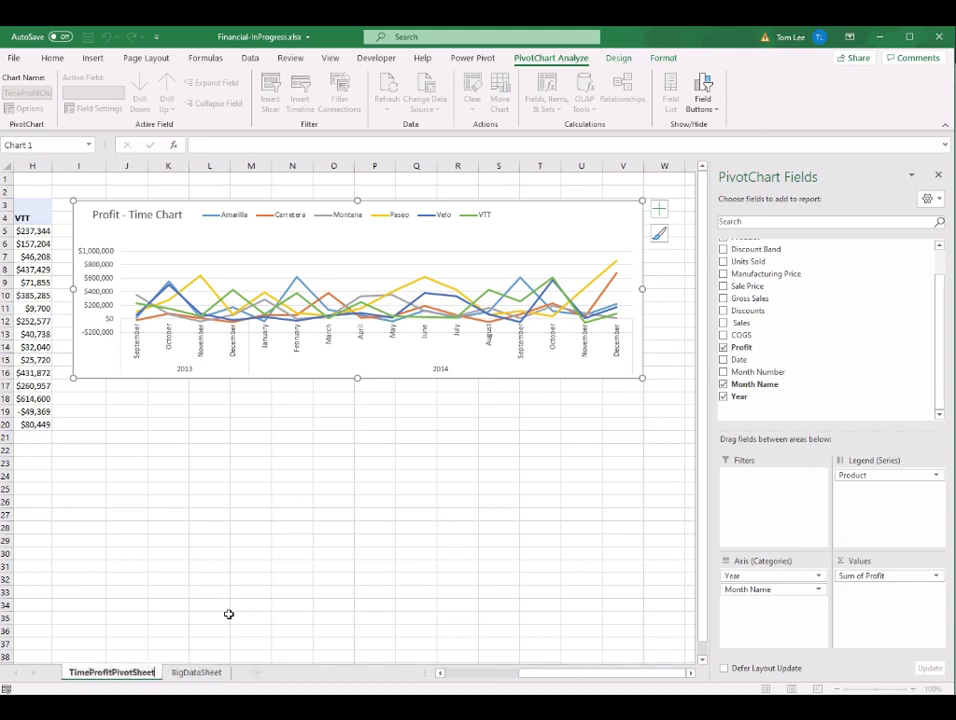
pyautogui.press('Return')
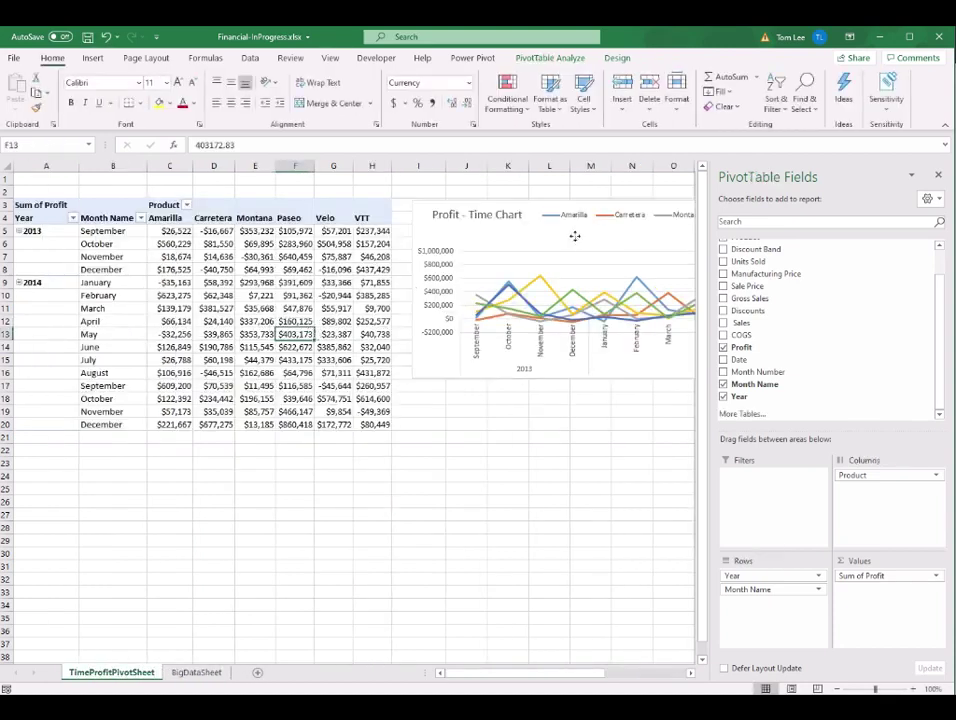
# Look over the renamed sheet's pivot table and profit chart, and check BigDataSheet.
pyautogui.click(572, 240)
pyautogui.click(296, 284)
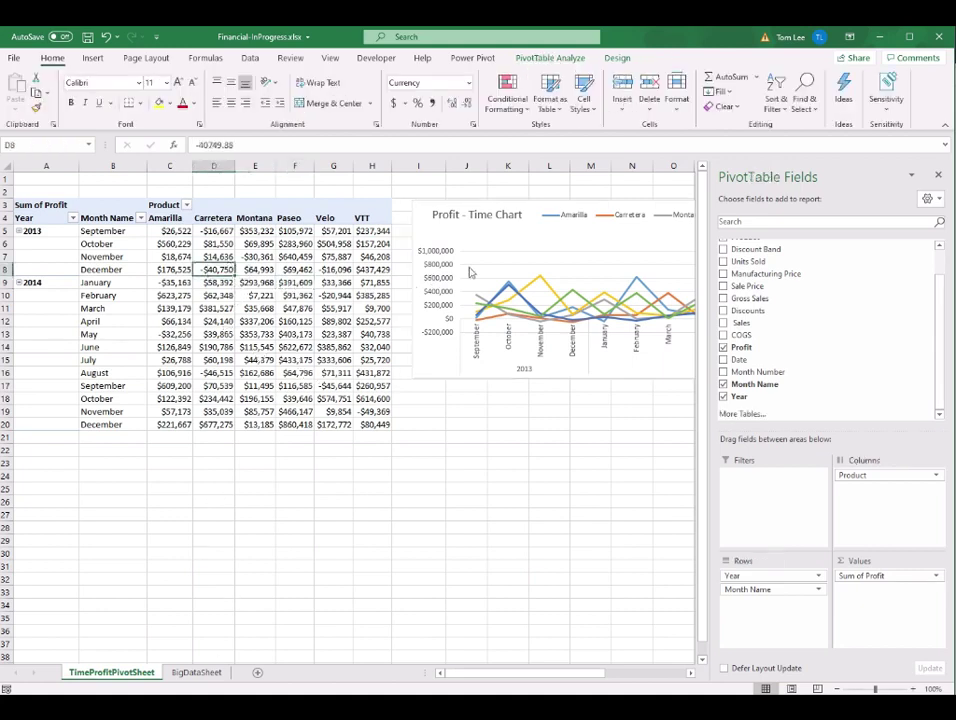
pyautogui.click(588, 232)
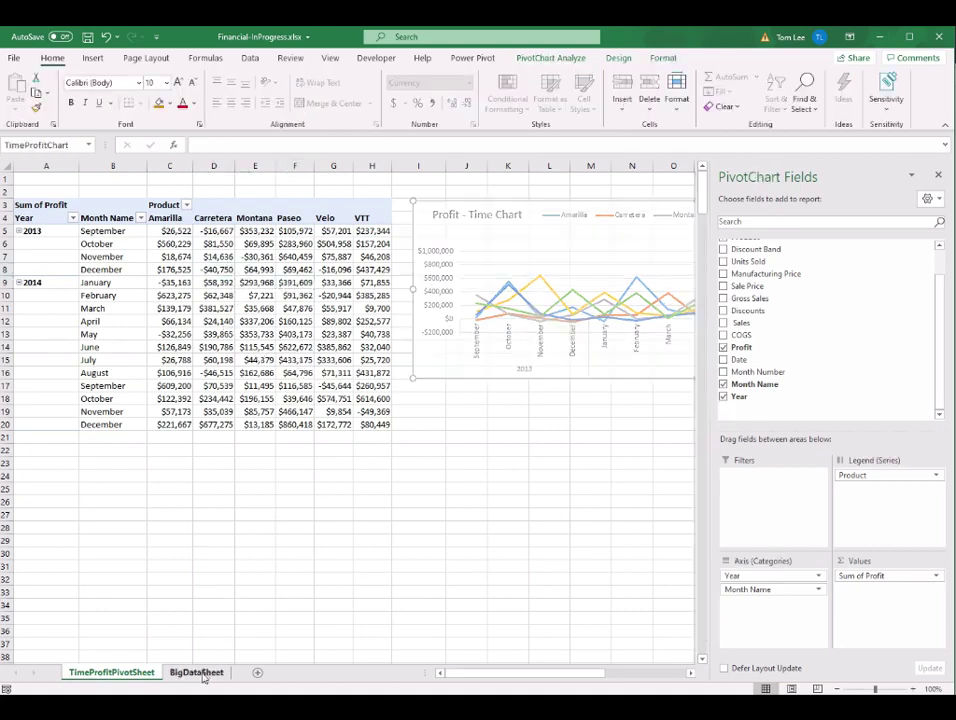
pyautogui.click(208, 673)
pyautogui.hotkey('ctrl', 'pageup')
pyautogui.click(372, 308)
pyautogui.moveTo(267, 300)
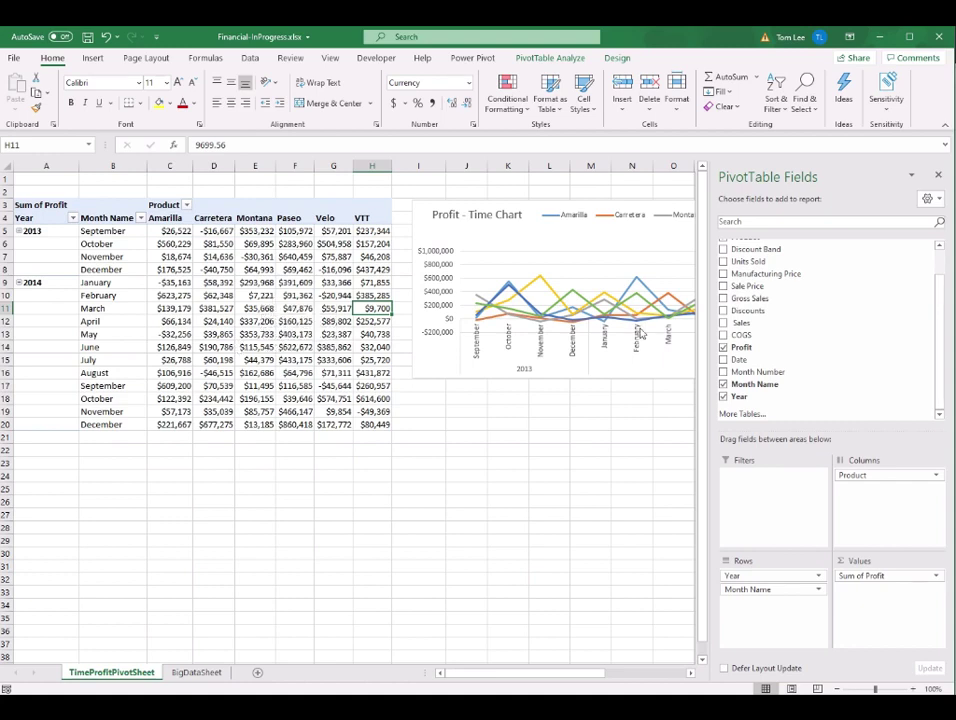
pyautogui.click(417, 450)
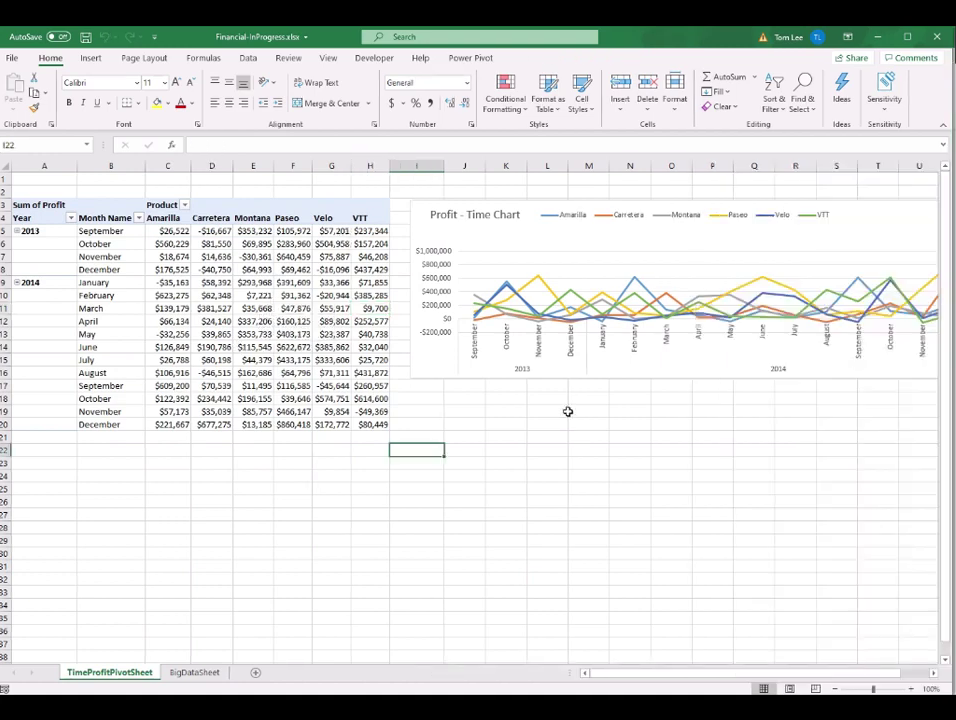
# Switch to Financial-Final.xlsx to examine the finished dashboard, and return to Financial-InProgress.xlsx.
pyautogui.moveTo(611, 710)
pyautogui.click(552, 640)
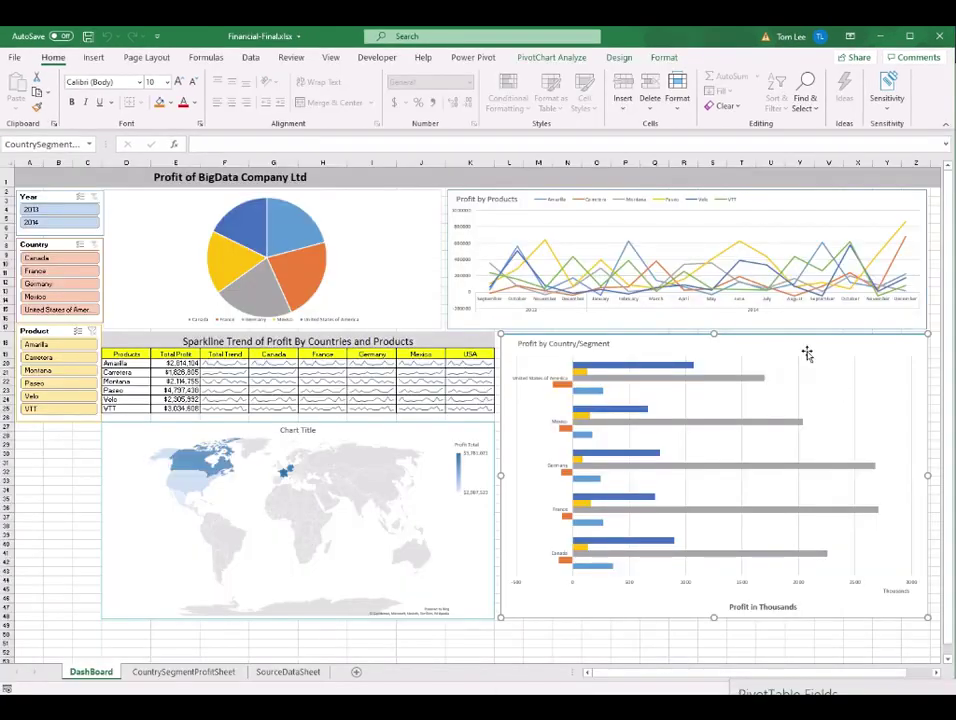
pyautogui.moveTo(560, 705)
pyautogui.click(587, 645)
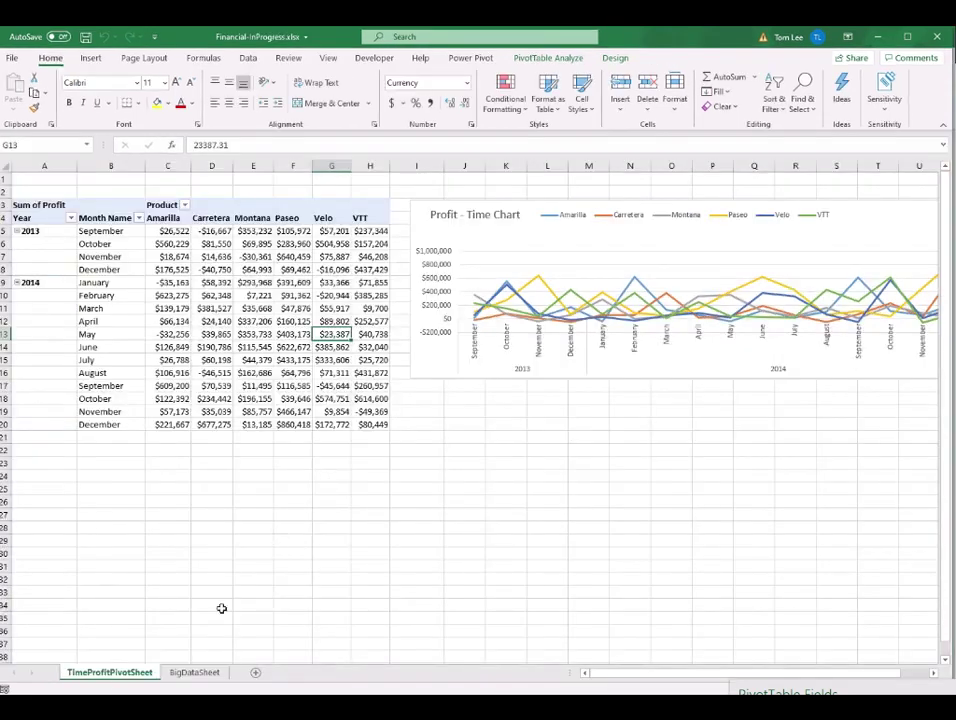
# Create a copy of TimeProfitPivotSheet in the same workbook, placed before the original sheet.
pyautogui.rightClick(101, 676)
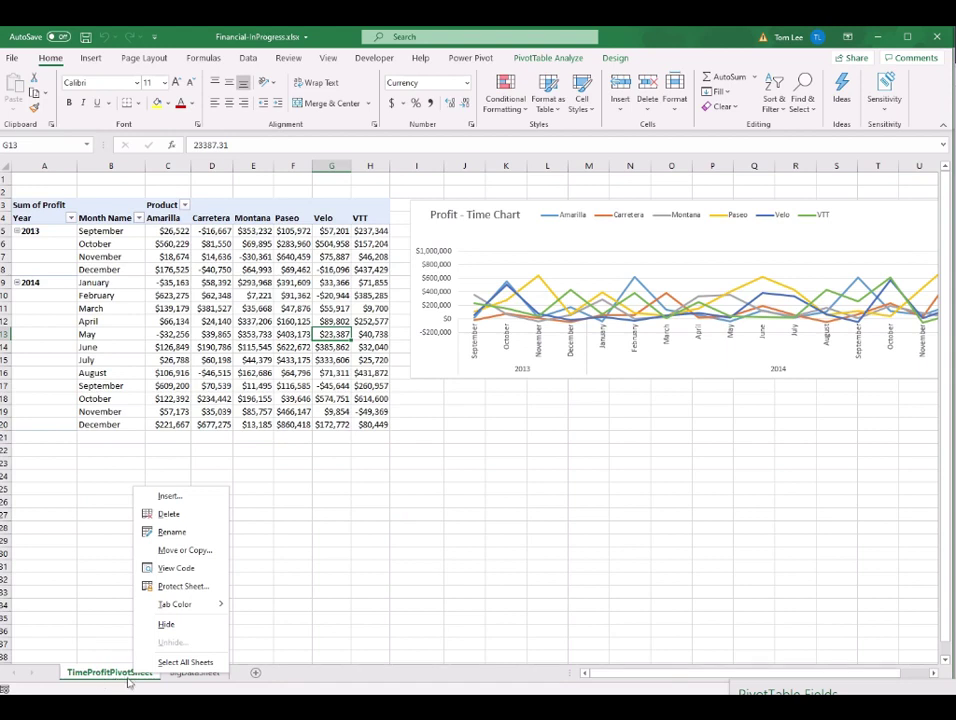
pyautogui.click(205, 557)
pyautogui.moveTo(223, 465); pyautogui.dragTo(500, 228)
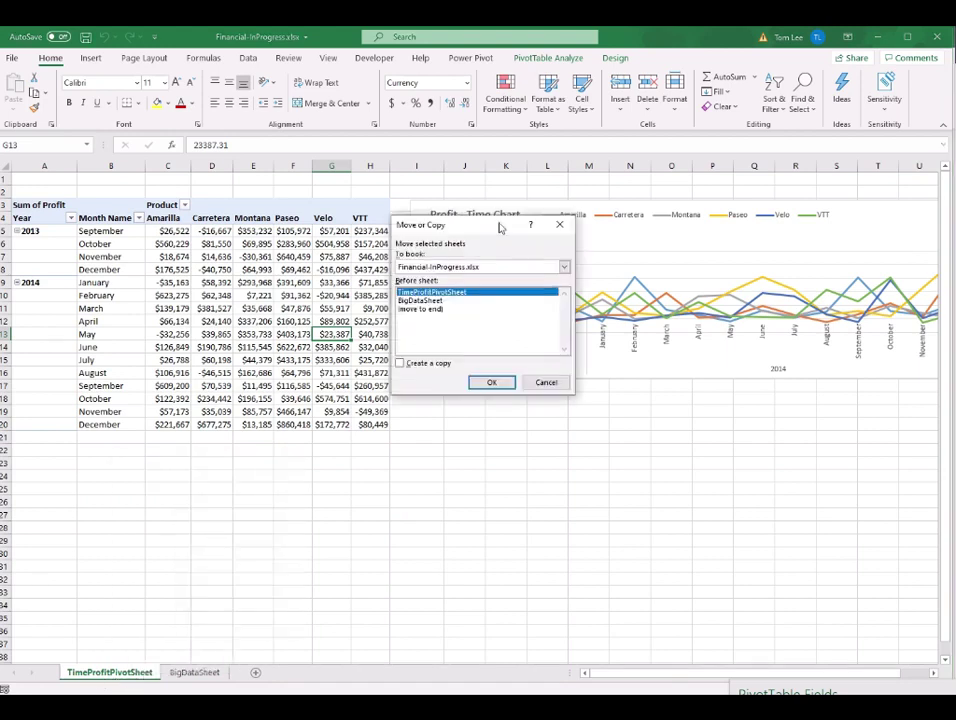
pyautogui.click(400, 364)
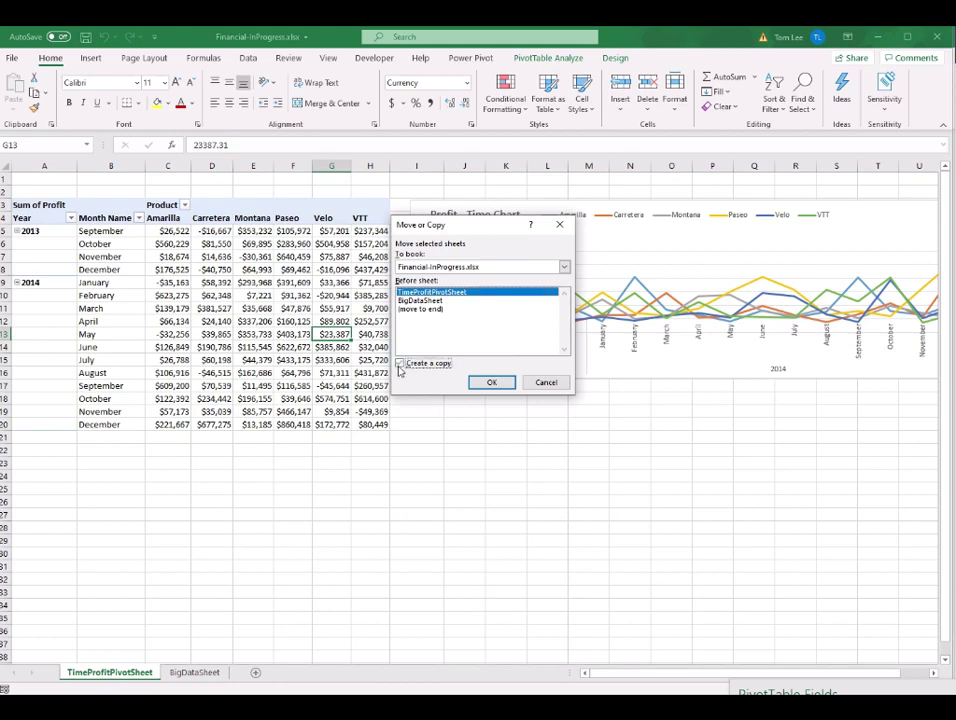
pyautogui.click(494, 382)
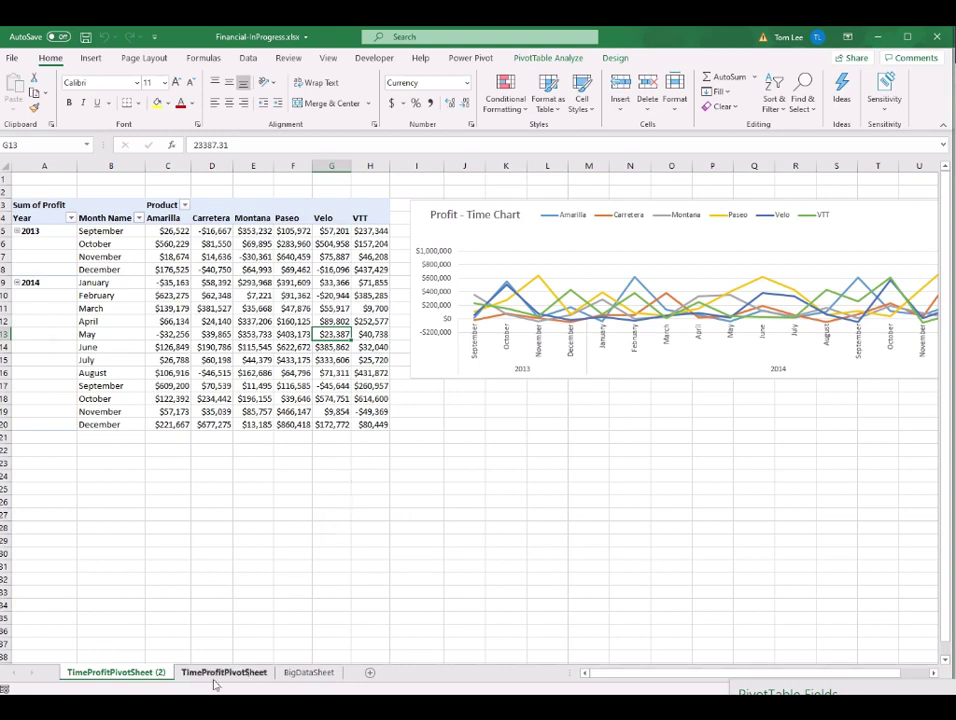
# Rename the copied sheet as CountrySegmentProfitSheet and delete the Profit - Time Chart from it.
pyautogui.doubleClick(150, 672)
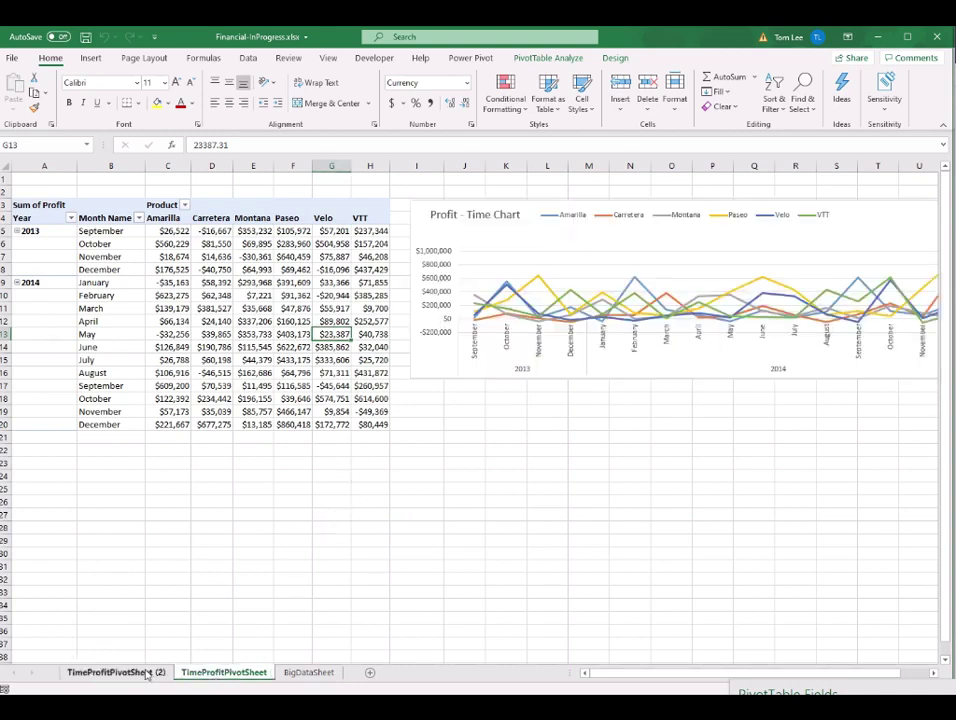
pyautogui.write('CountrySegmentProfitSheet')
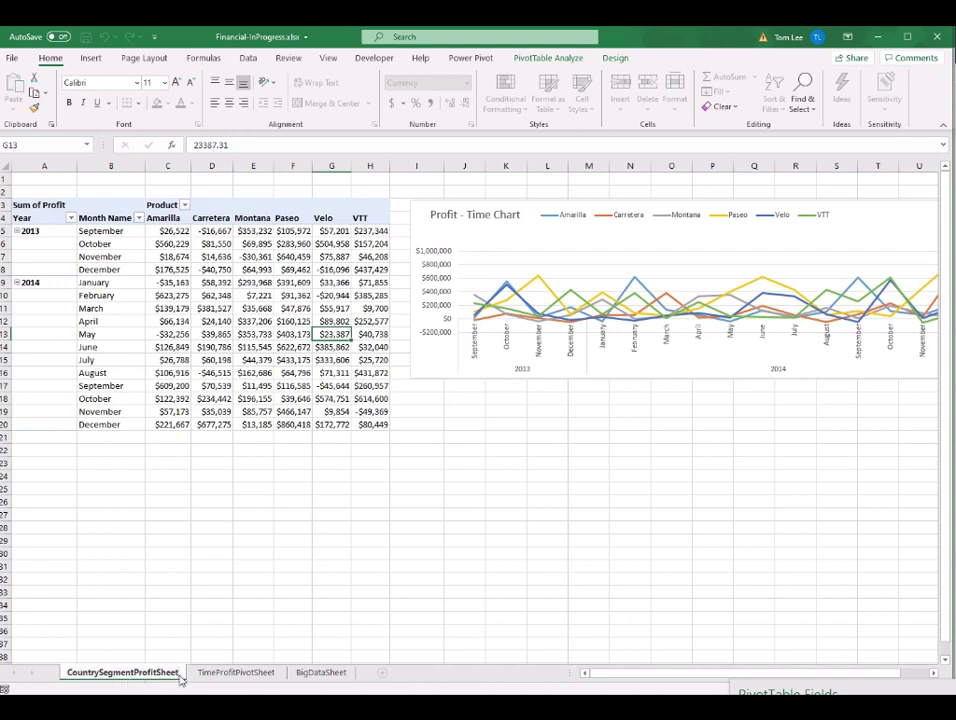
pyautogui.click(211, 321)
pyautogui.click(897, 220)
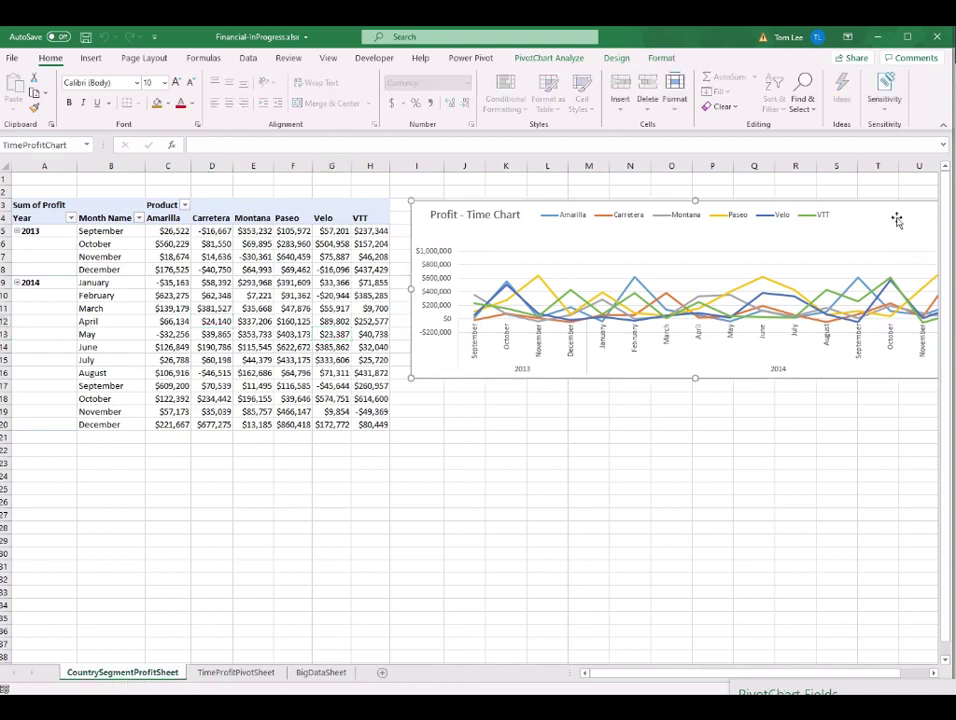
pyautogui.press('Delete')
# Name the pivot table on the copied sheet CountrySegmentProfitPivot.
pyautogui.click(253, 269)
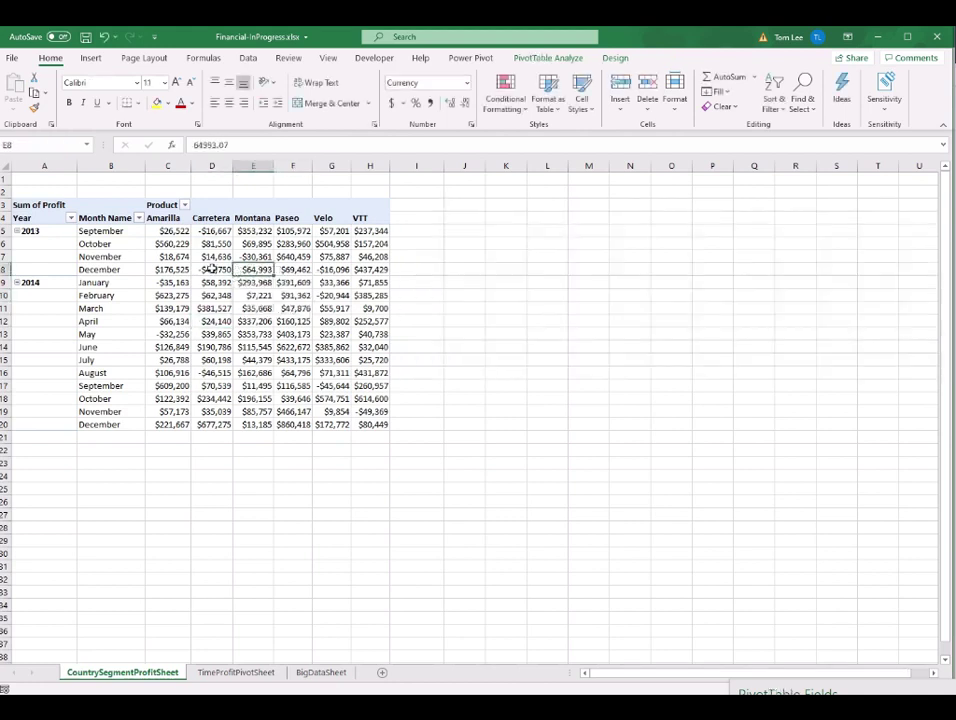
pyautogui.press('Down')
pyautogui.press('Down')
pyautogui.press('Left')
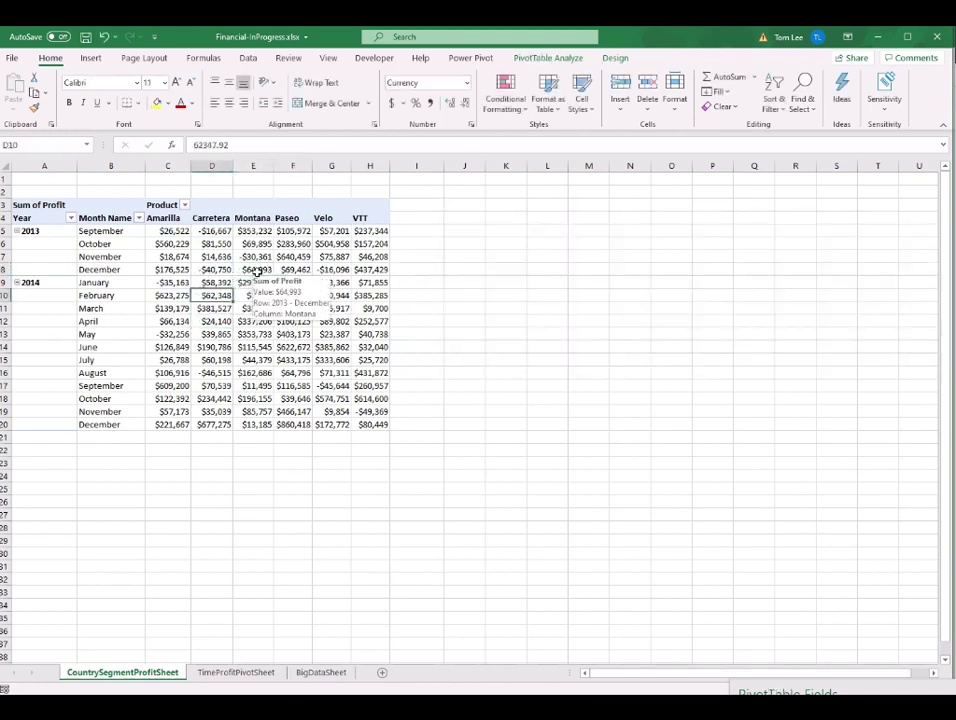
pyautogui.click(567, 60)
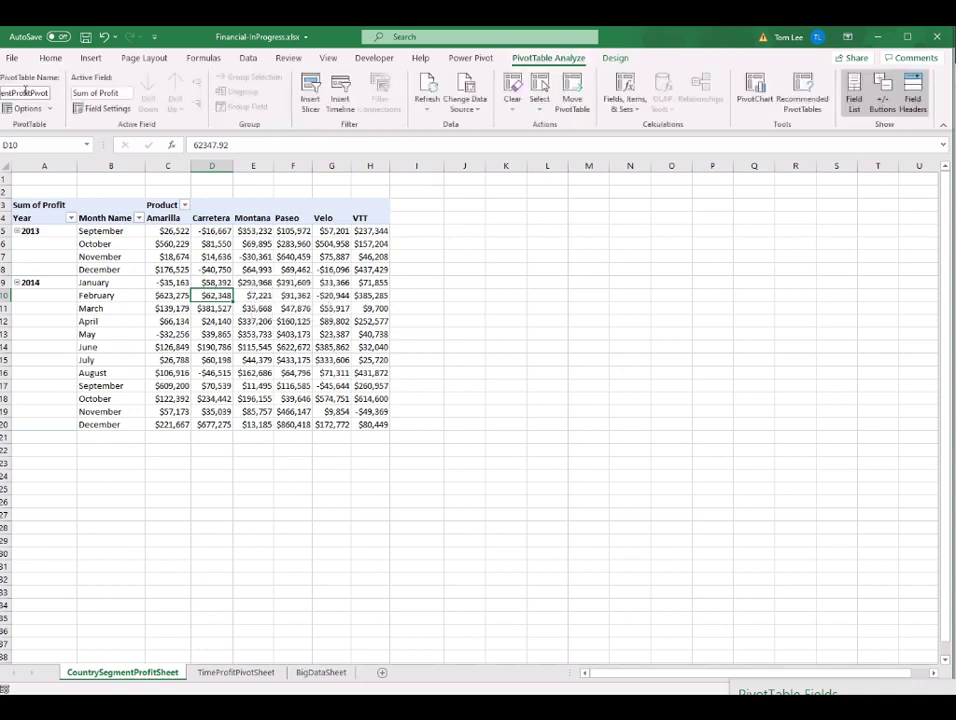
pyautogui.press('Return')
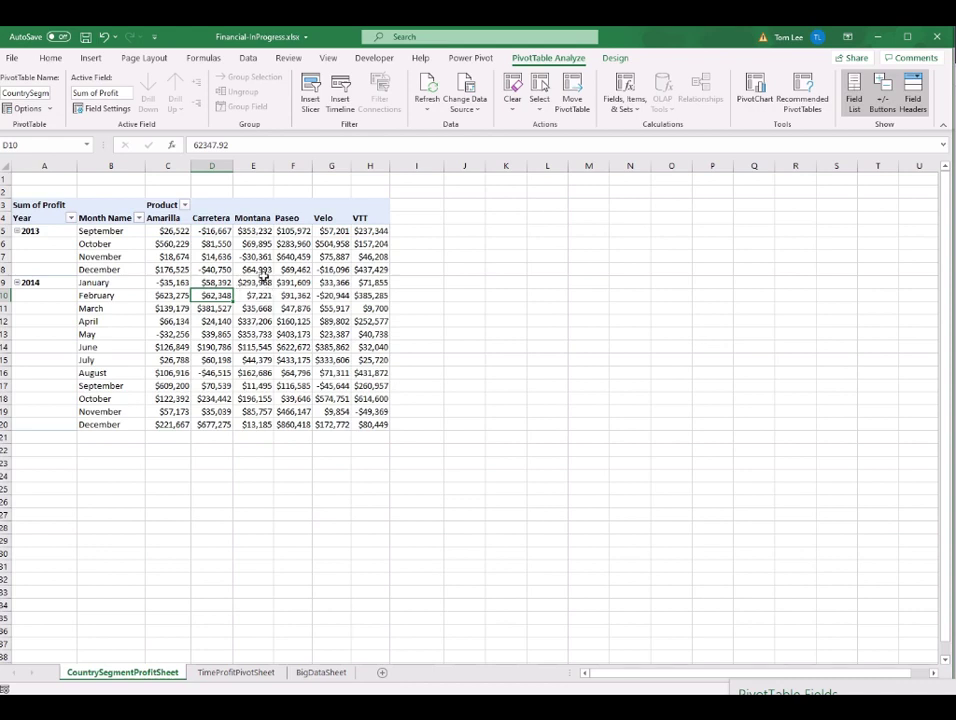
# Remove the Product, Year and Month Name fields from the pivot table, keeping only Sum of Profit.
pyautogui.moveTo(264, 274)
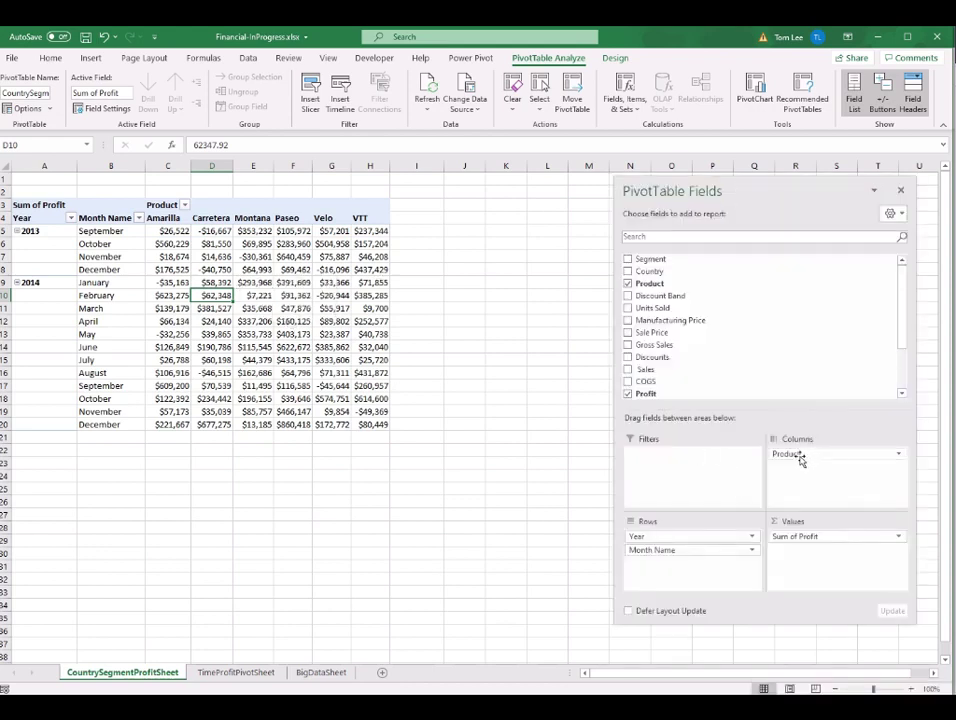
pyautogui.moveTo(799, 457); pyautogui.dragTo(780, 365)
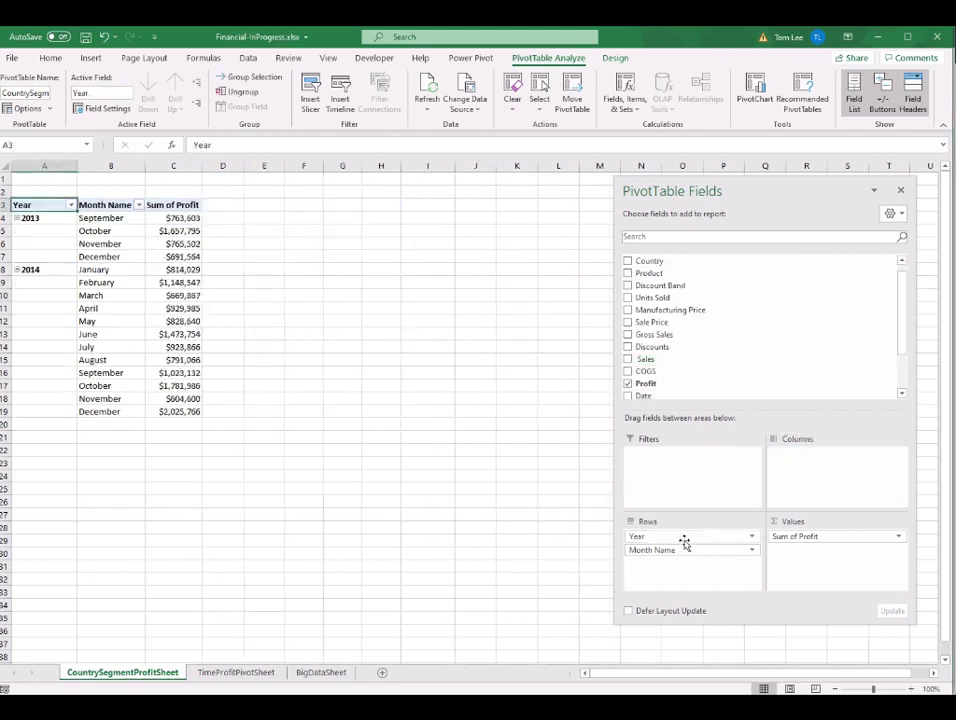
pyautogui.moveTo(690, 425); pyautogui.dragTo(692, 428)
pyautogui.moveTo(696, 540); pyautogui.dragTo(737, 330)
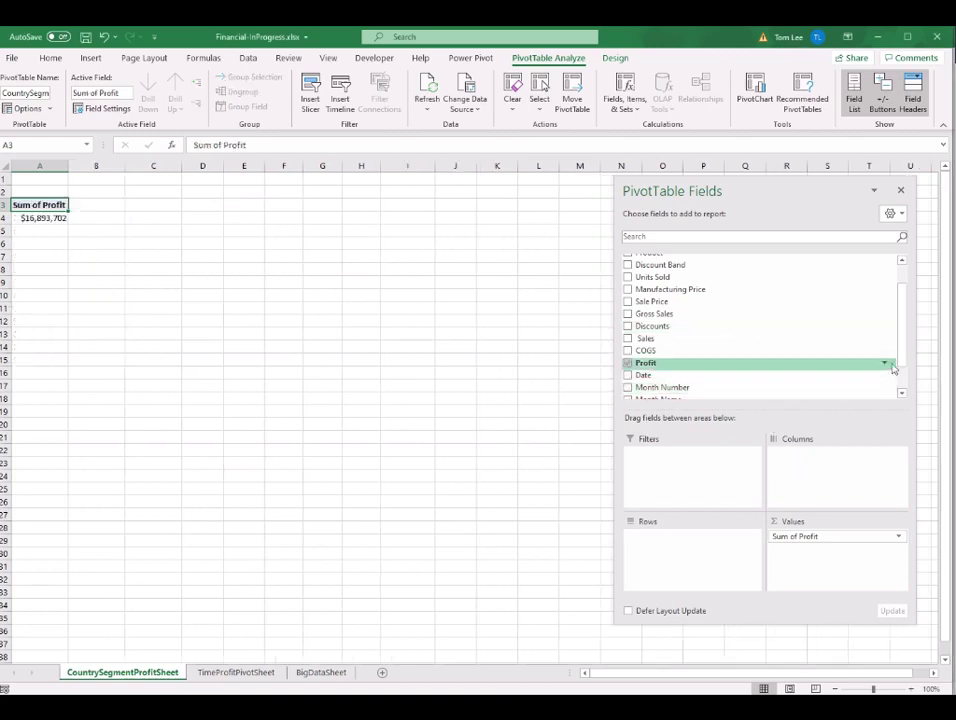
# Add Segment as the pivot table's column field and Country as its row field.
pyautogui.scroll(3, 900, 341)
pyautogui.moveTo(650, 262); pyautogui.dragTo(808, 482)
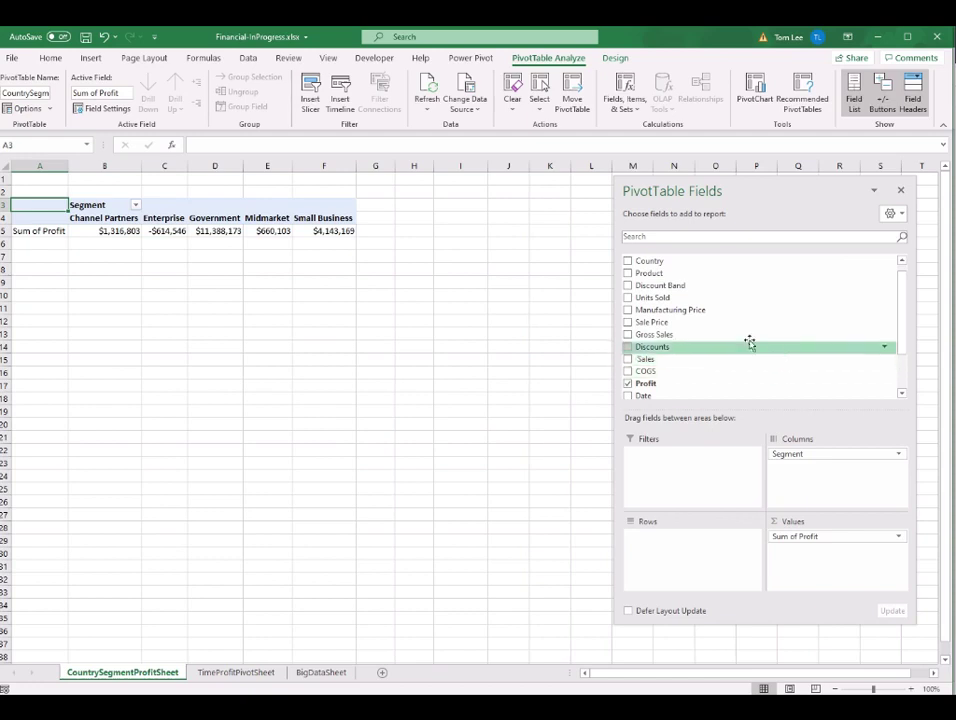
pyautogui.moveTo(670, 261); pyautogui.dragTo(672, 540)
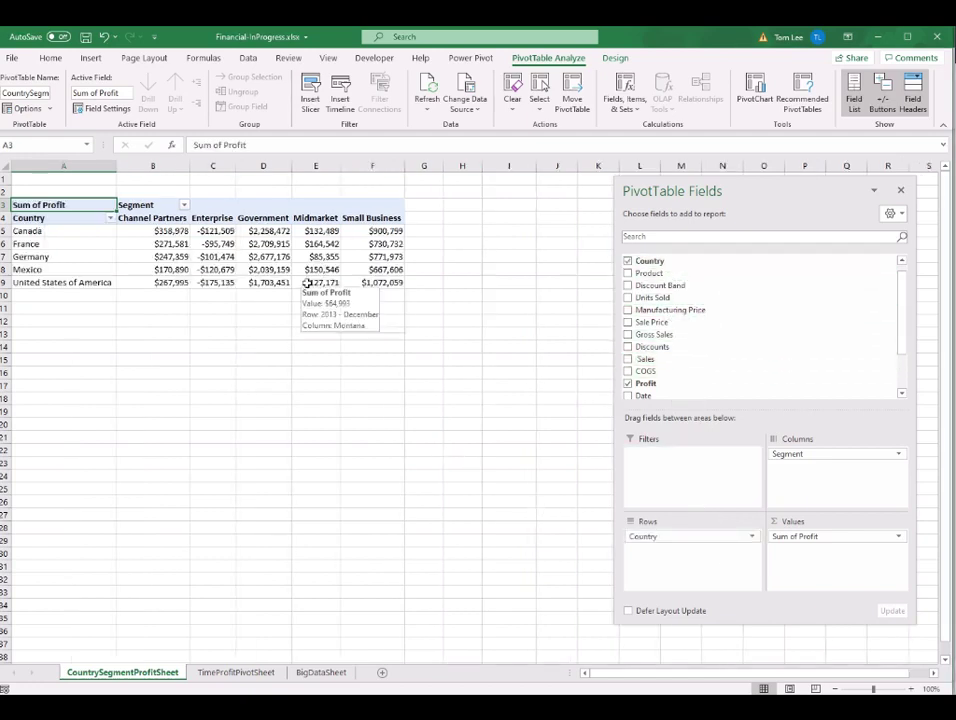
pyautogui.click(255, 258)
pyautogui.moveTo(78, 231); pyautogui.dragTo(70, 282)
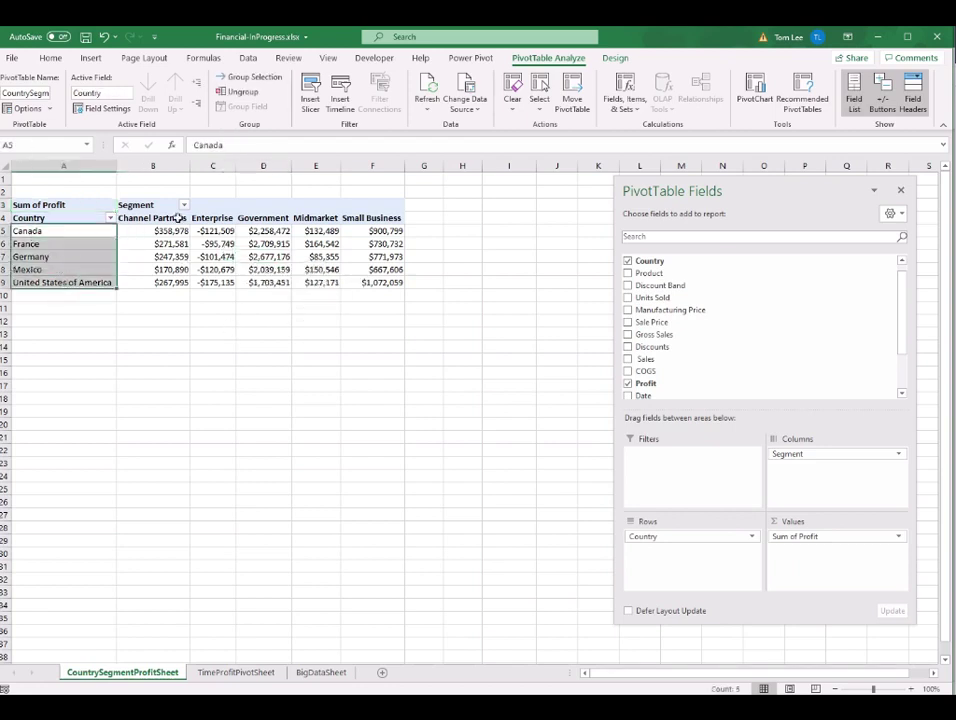
pyautogui.moveTo(160, 218); pyautogui.dragTo(384, 228)
# Set the country and segment pivot table's report layout to tabular form.
pyautogui.click(213, 257)
pyautogui.click(615, 57)
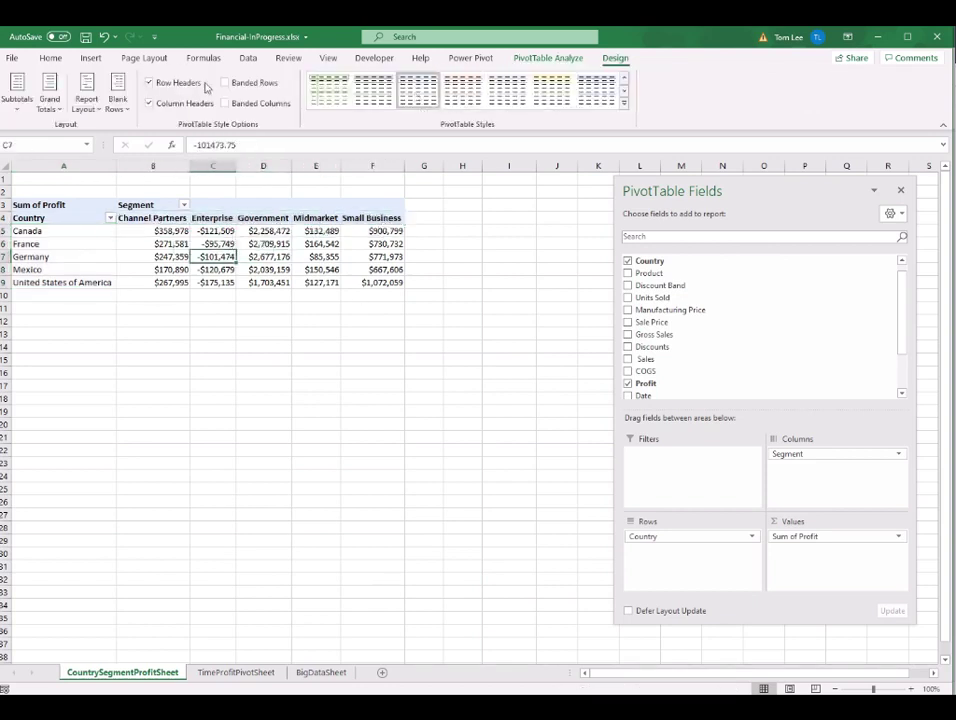
pyautogui.click(88, 103)
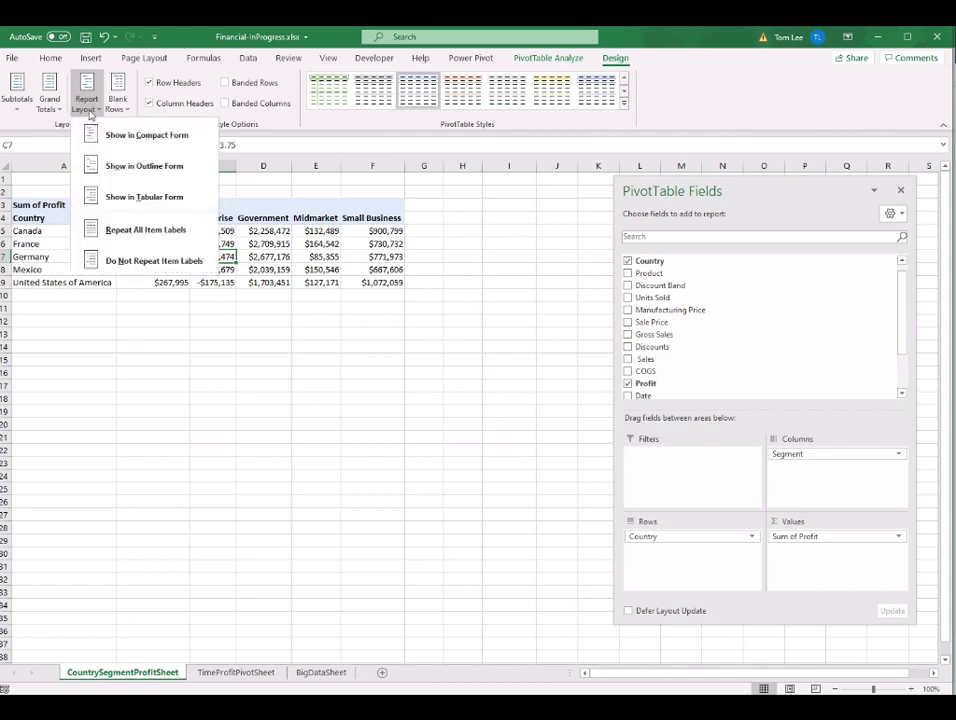
pyautogui.click(157, 205)
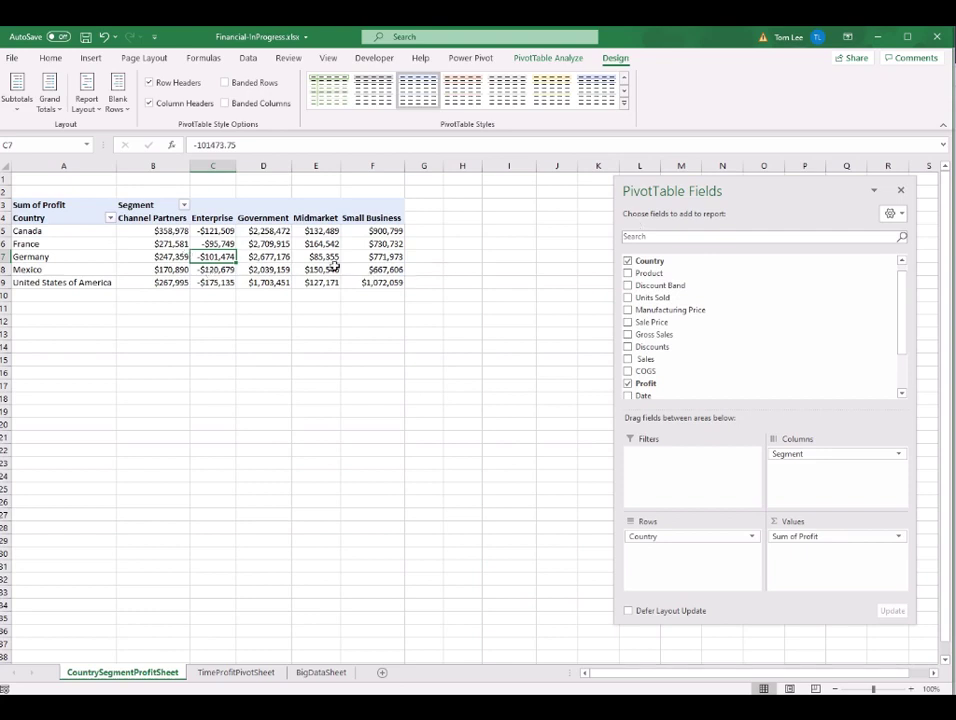
# Insert a Clustered Bar PivotChart based on the country and segment profit pivot table.
pyautogui.click(305, 257)
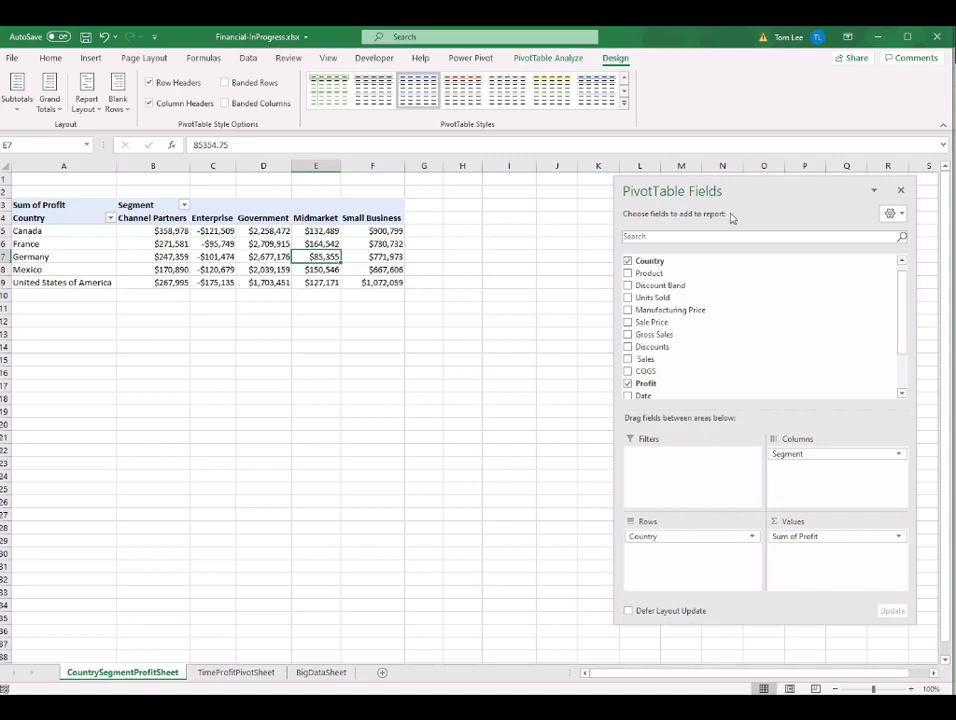
pyautogui.click(258, 245)
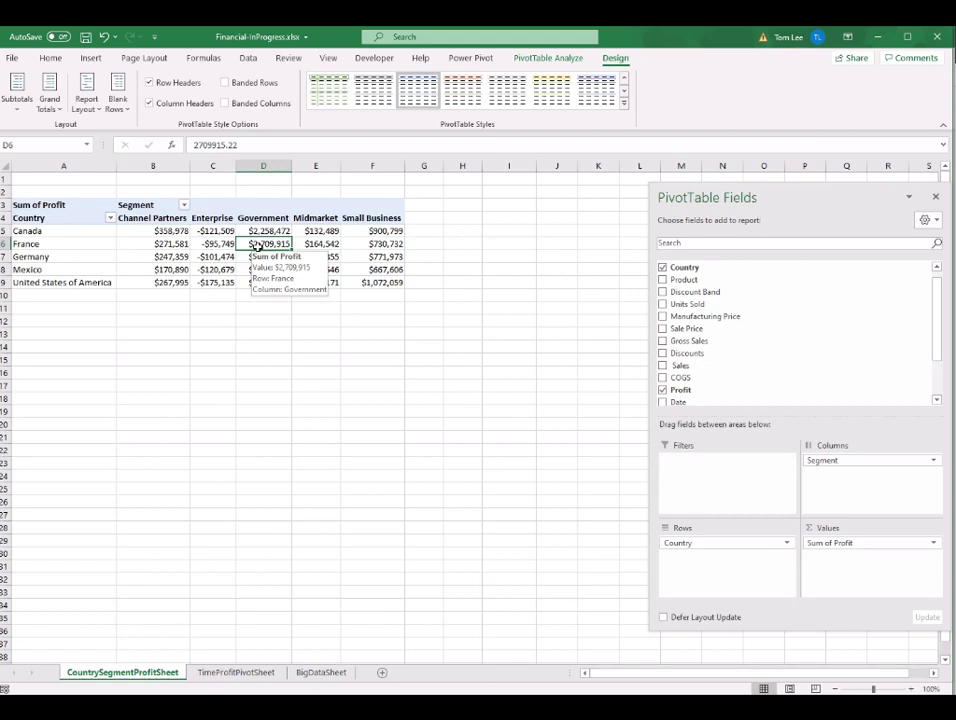
pyautogui.click(549, 58)
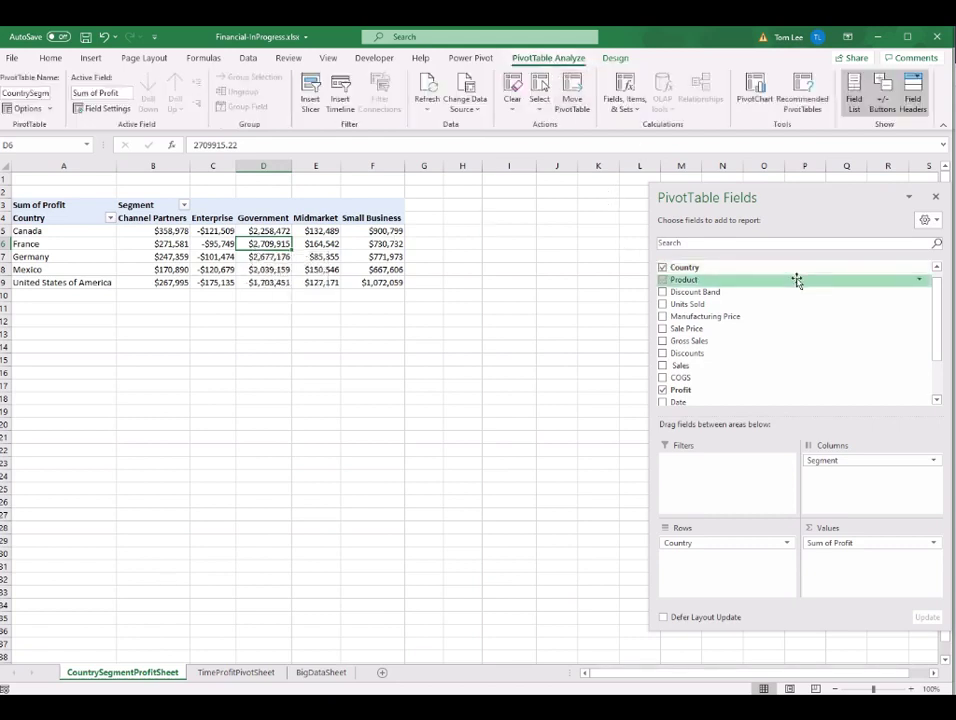
pyautogui.click(757, 92)
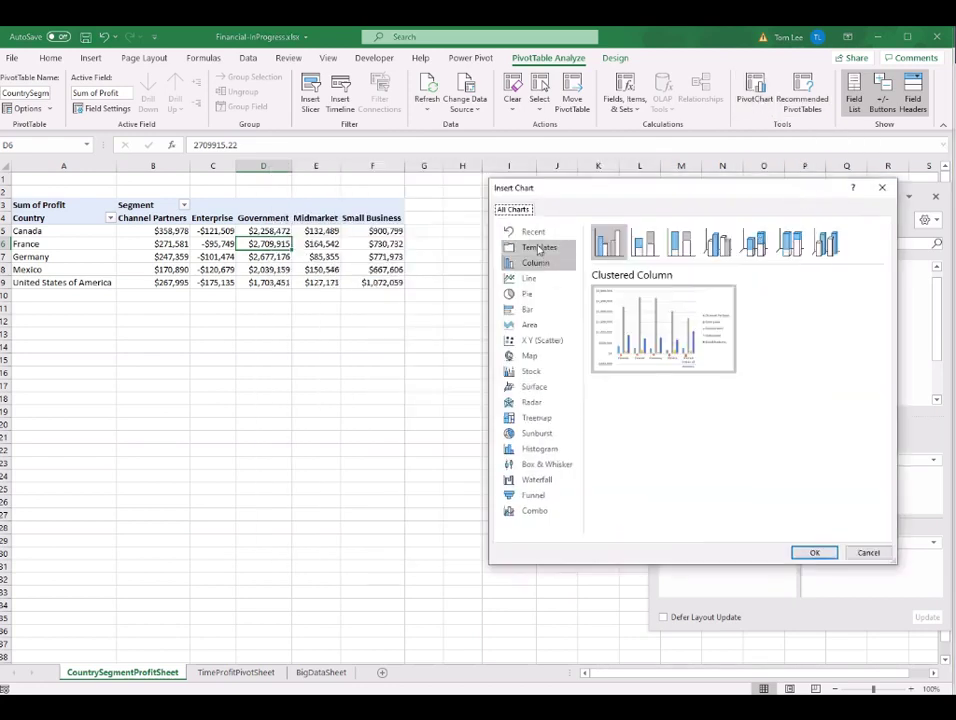
pyautogui.click(537, 311)
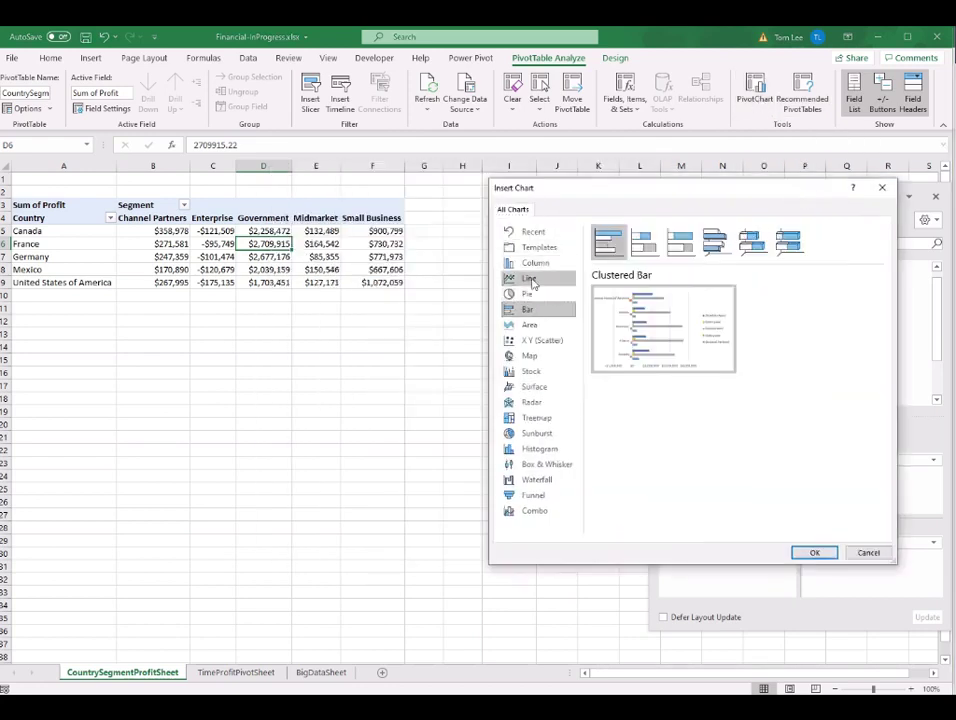
pyautogui.click(529, 278)
pyautogui.click(542, 311)
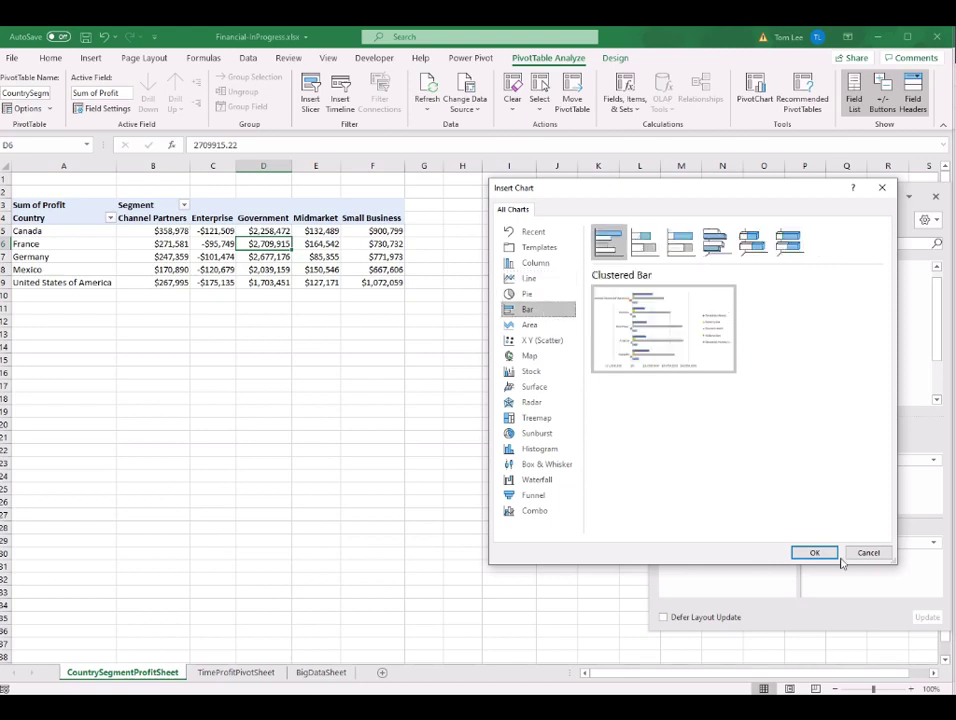
pyautogui.click(814, 552)
# Stretch the bar PivotChart to about 6.65 inches tall and reposition it on the sheet.
pyautogui.moveTo(474, 325); pyautogui.dragTo(474, 209)
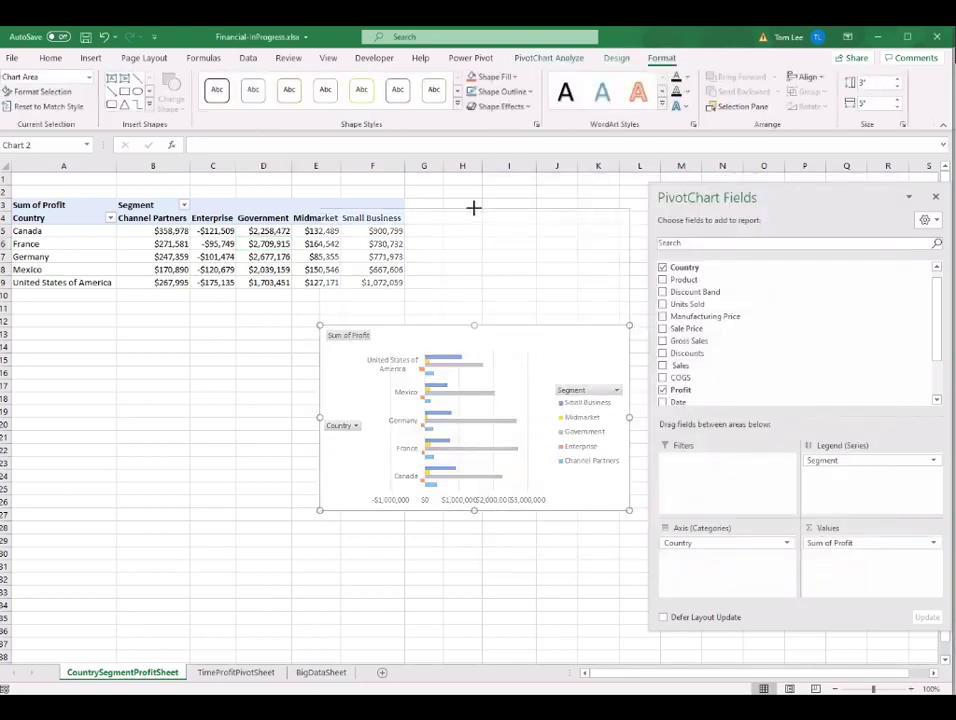
pyautogui.moveTo(471, 546); pyautogui.dragTo(469, 617)
pyautogui.moveTo(584, 401); pyautogui.dragTo(478, 424)
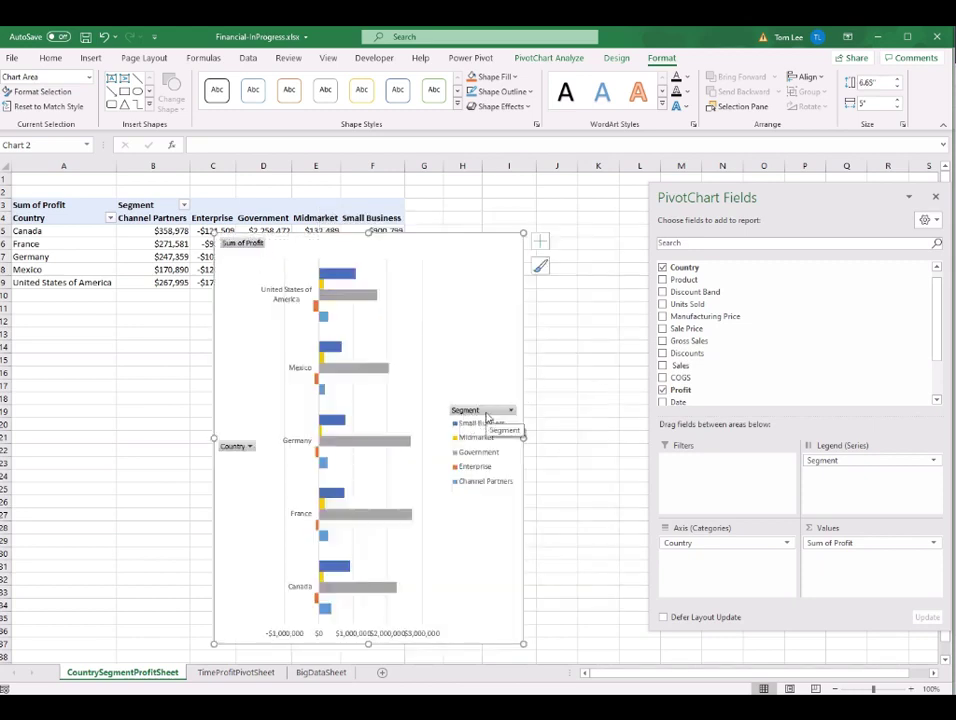
# Hide all field buttons on the bar PivotChart and delete its legend.
pyautogui.rightClick(487, 414)
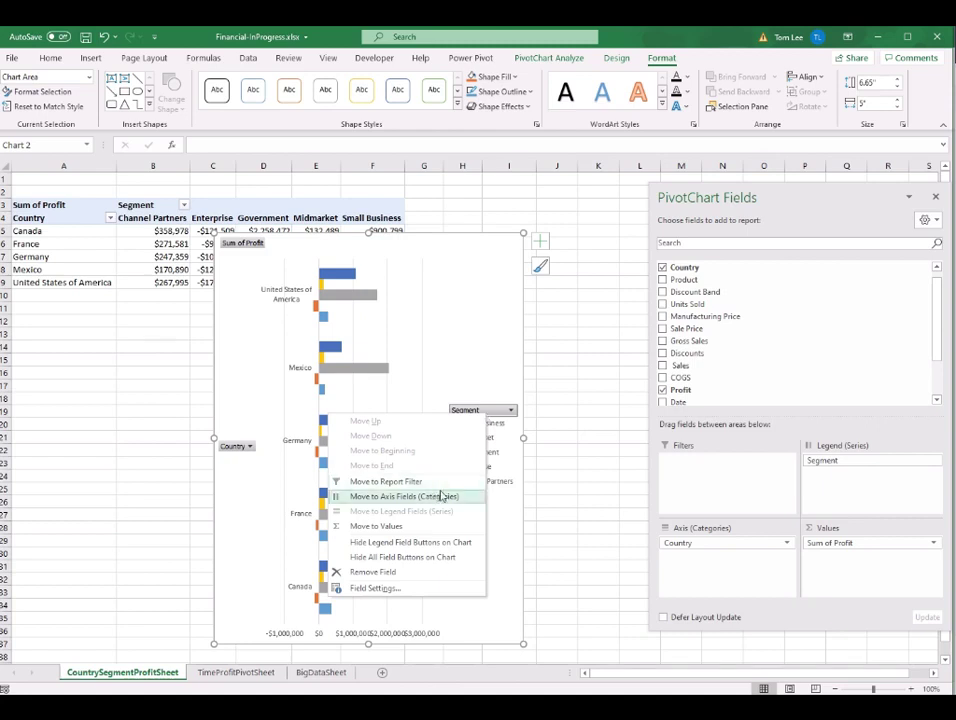
pyautogui.click(428, 562)
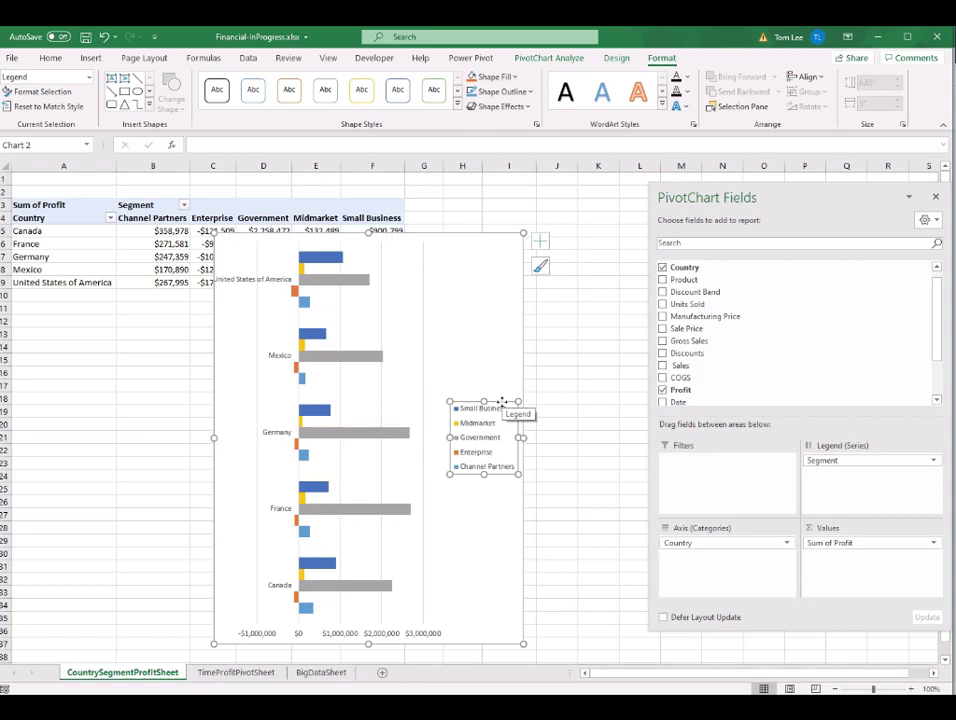
pyautogui.press('Delete')
# Set the horizontal value axis display units to Thousands, and widen the chart to about 5.89 inches.
pyautogui.click(420, 598)
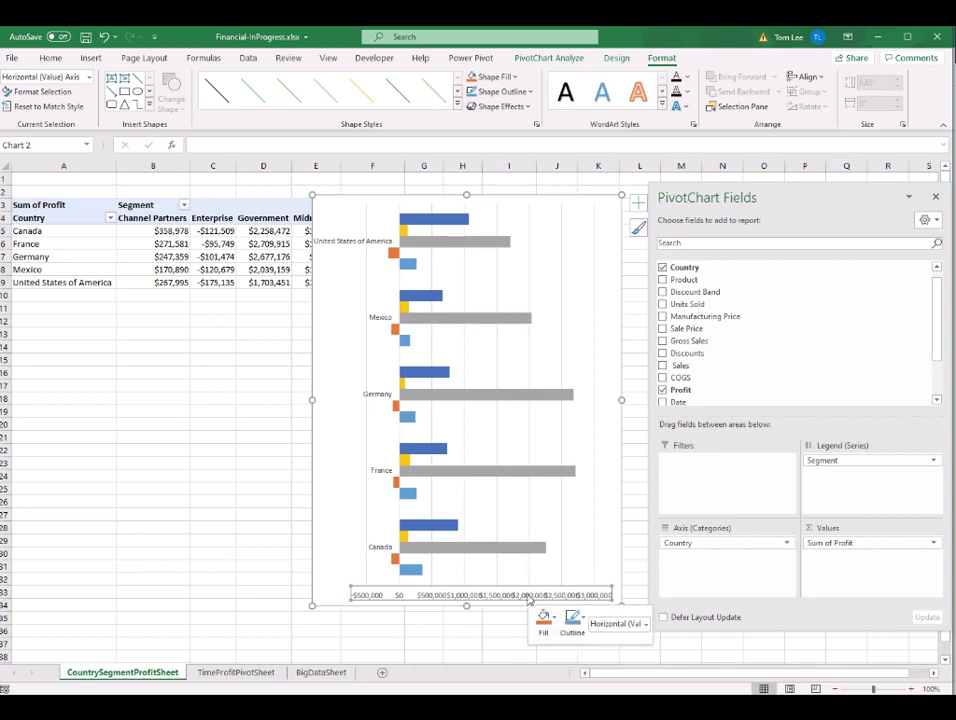
pyautogui.rightClick(531, 599)
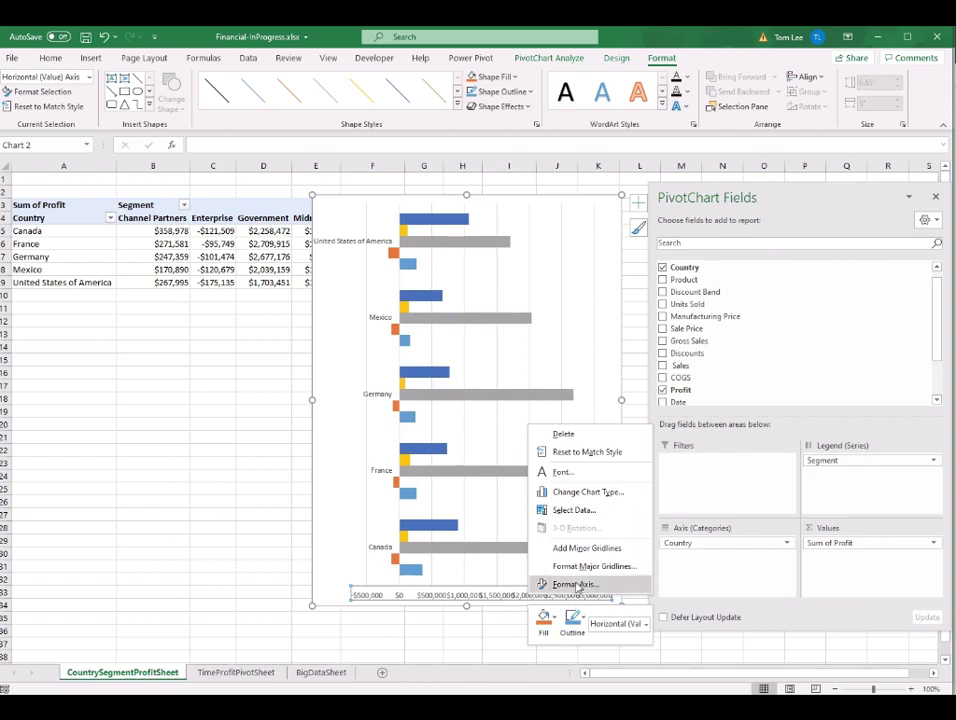
pyautogui.click(575, 584)
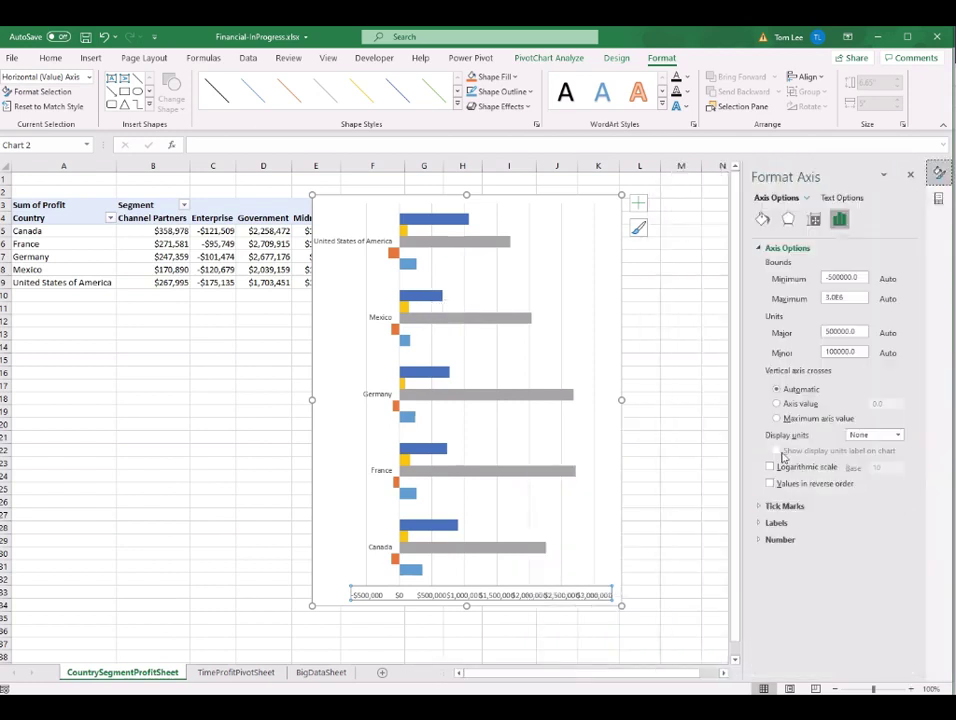
pyautogui.click(898, 437)
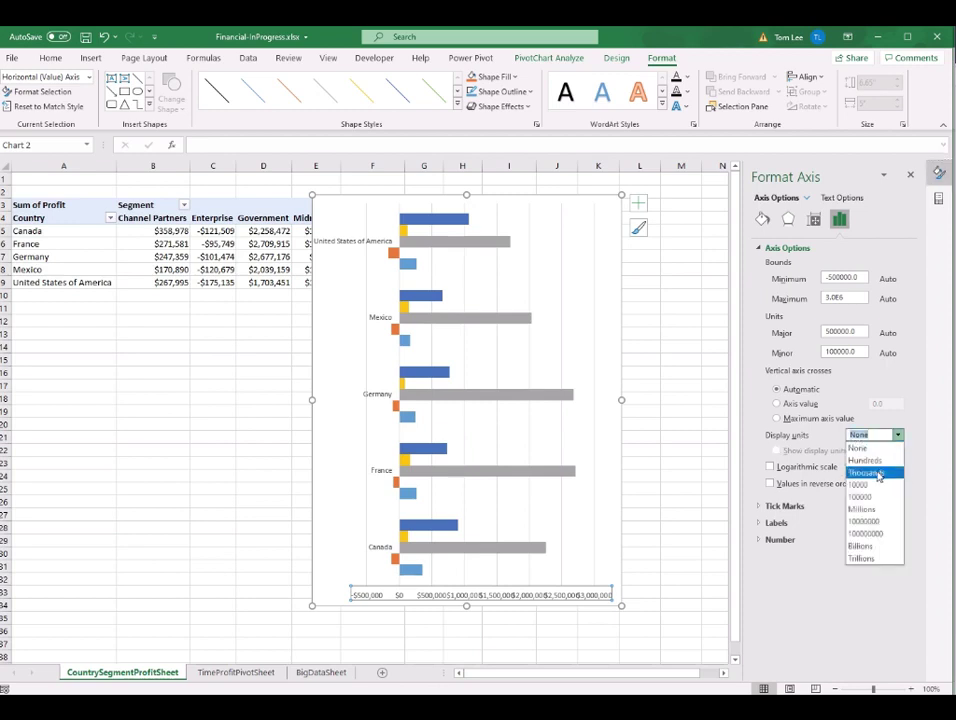
pyautogui.click(878, 473)
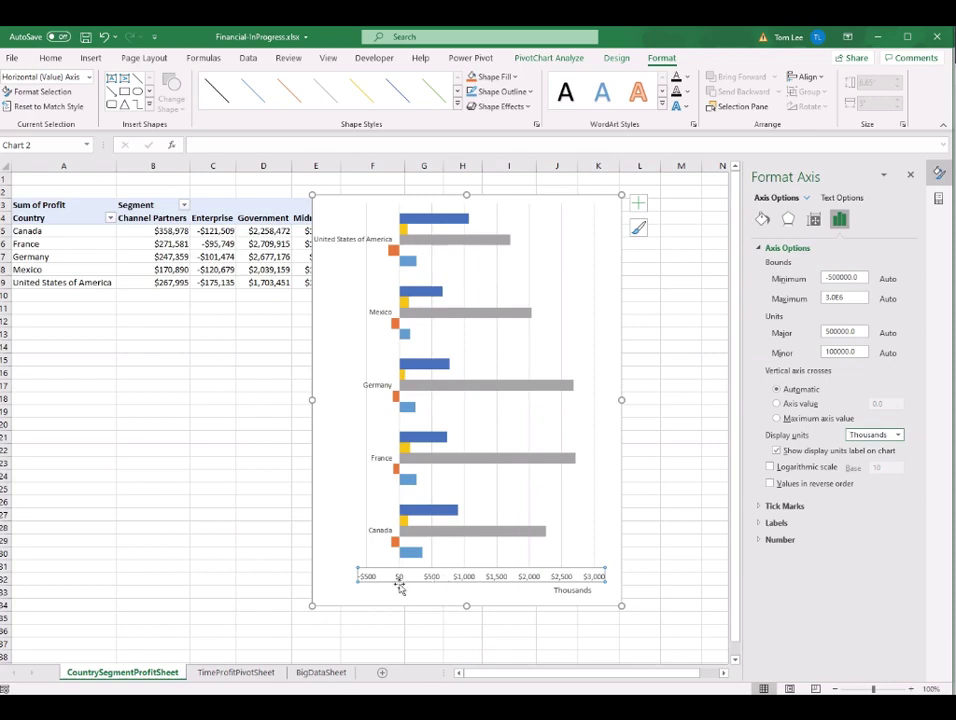
pyautogui.click(614, 365)
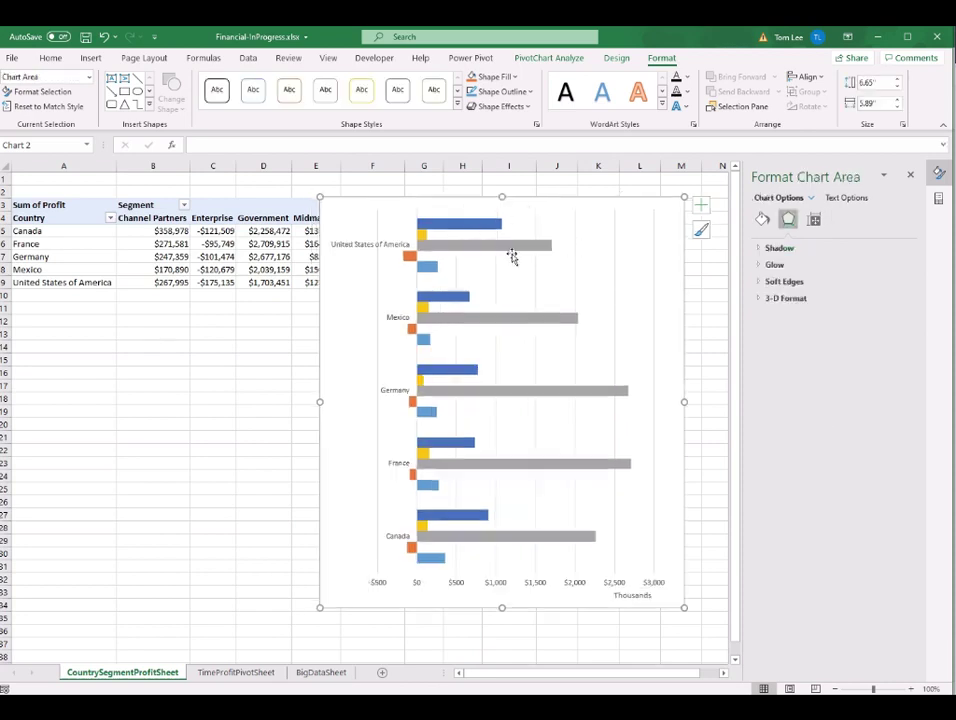
# Add the title "Profit by Country/Segment" above the bar PivotChart and move it to the chart's upper-left corner.
pyautogui.click(549, 57)
pyautogui.click(616, 58)
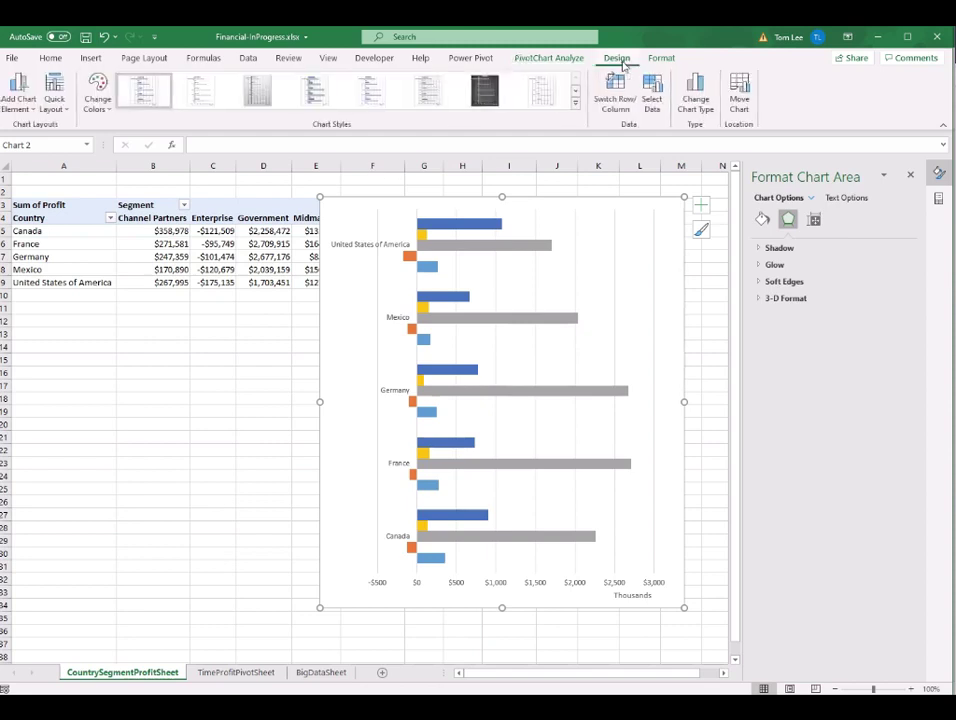
pyautogui.click(29, 110)
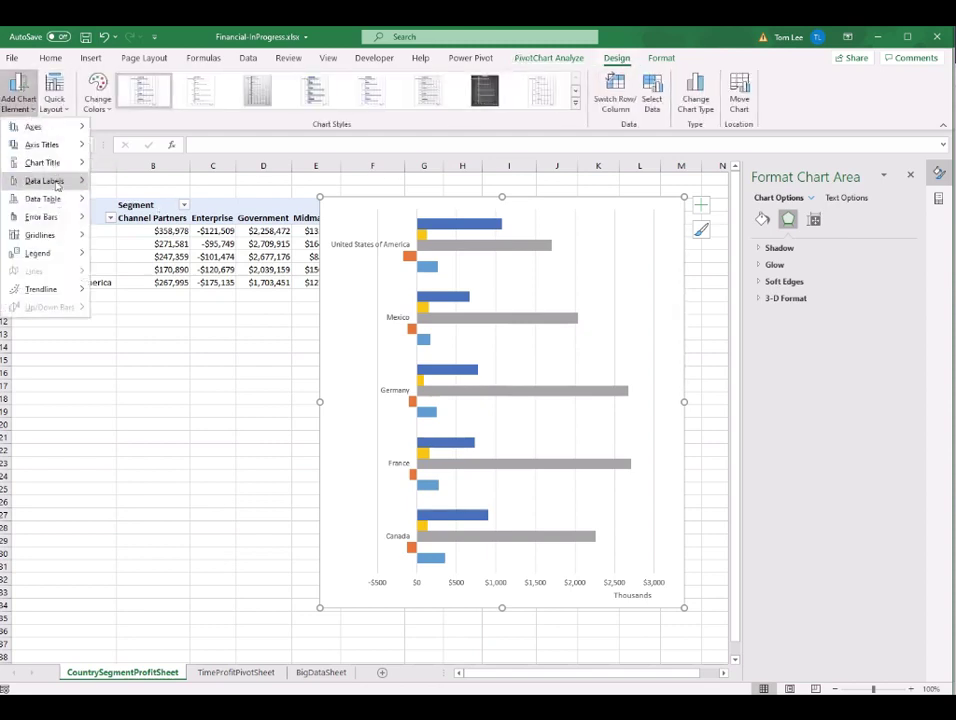
pyautogui.moveTo(52, 166)
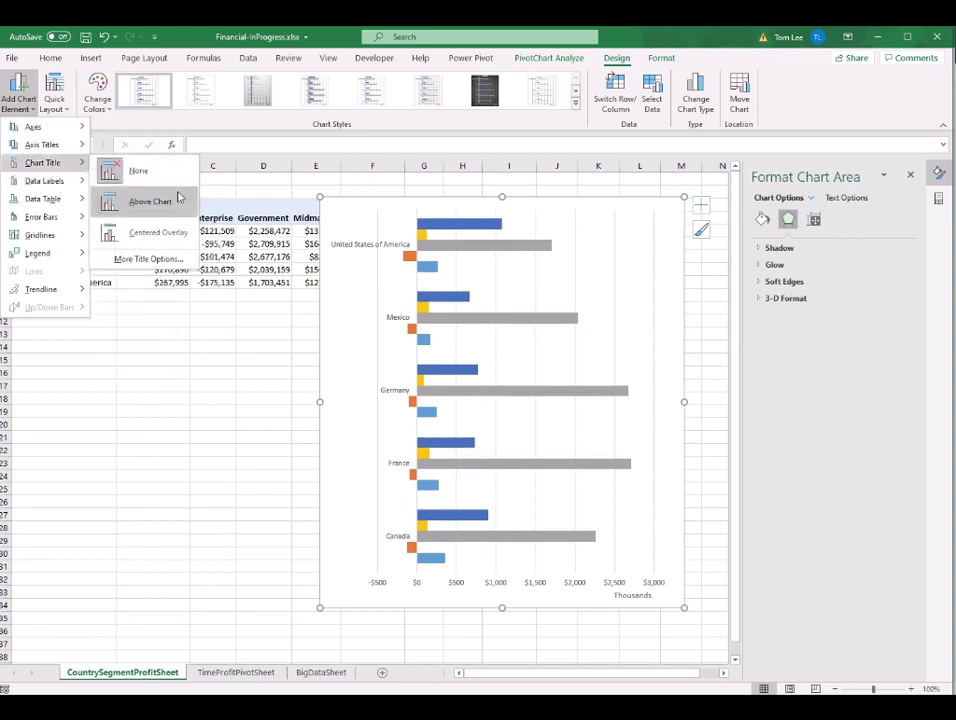
pyautogui.click(140, 201)
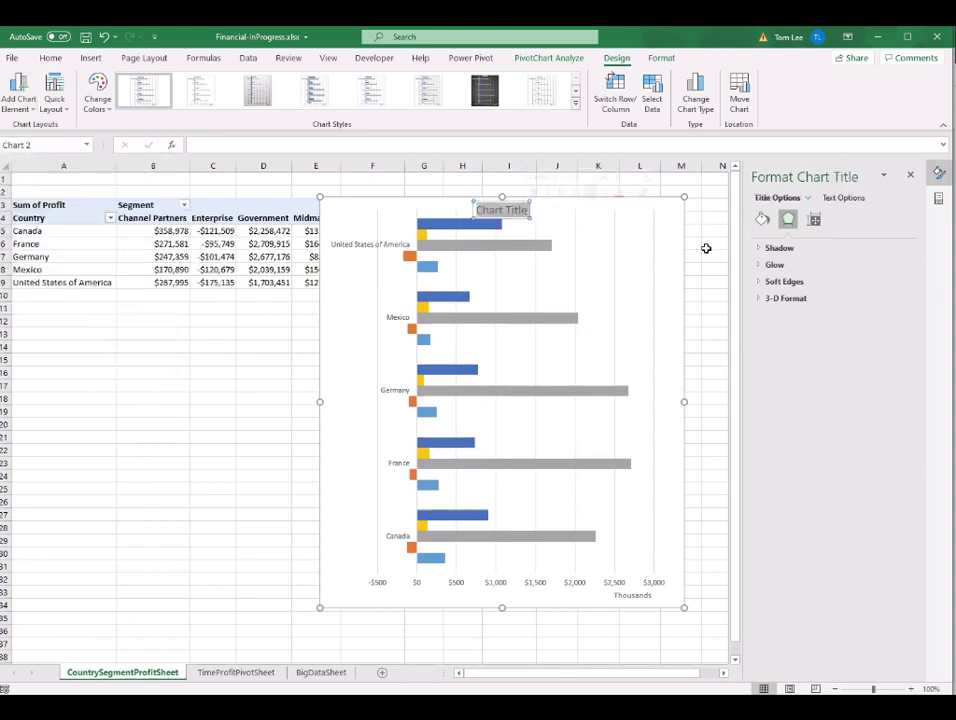
pyautogui.write('Profit by Country/Segment')
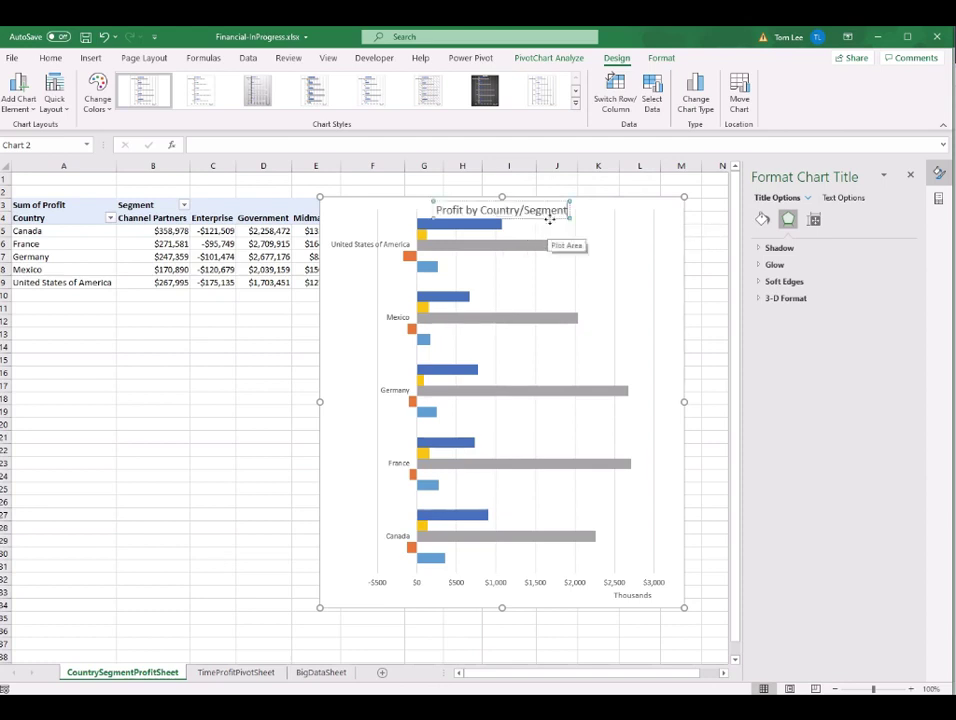
pyautogui.moveTo(550, 215); pyautogui.dragTo(442, 218)
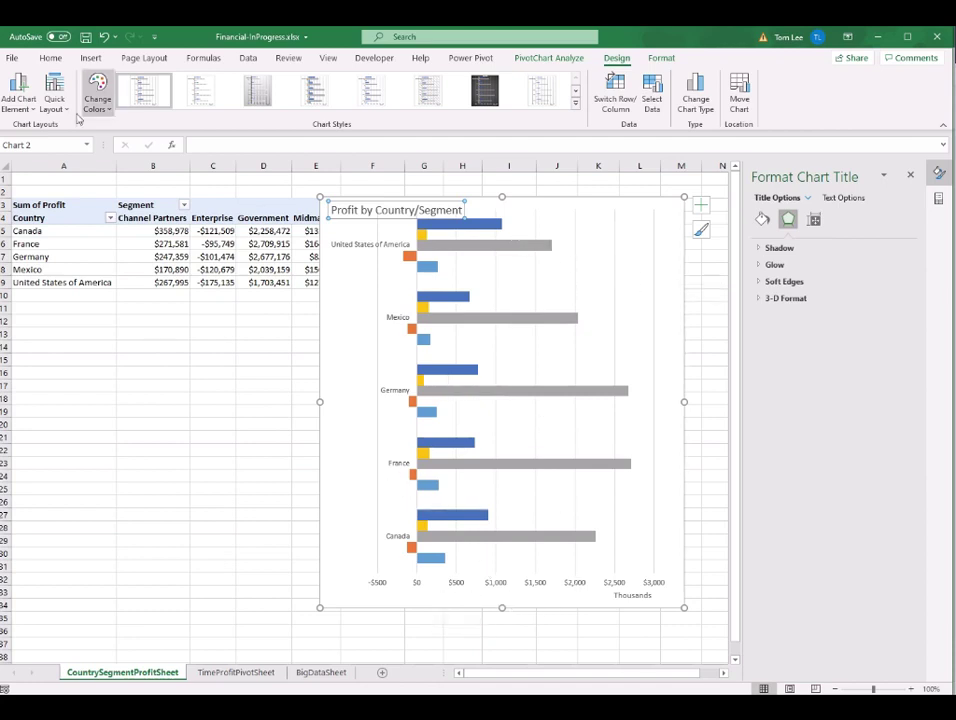
# Add the primary horizontal axis title "Profit in Thousands" and shift the plot area slightly down, clear of the chart title.
pyautogui.click(35, 112)
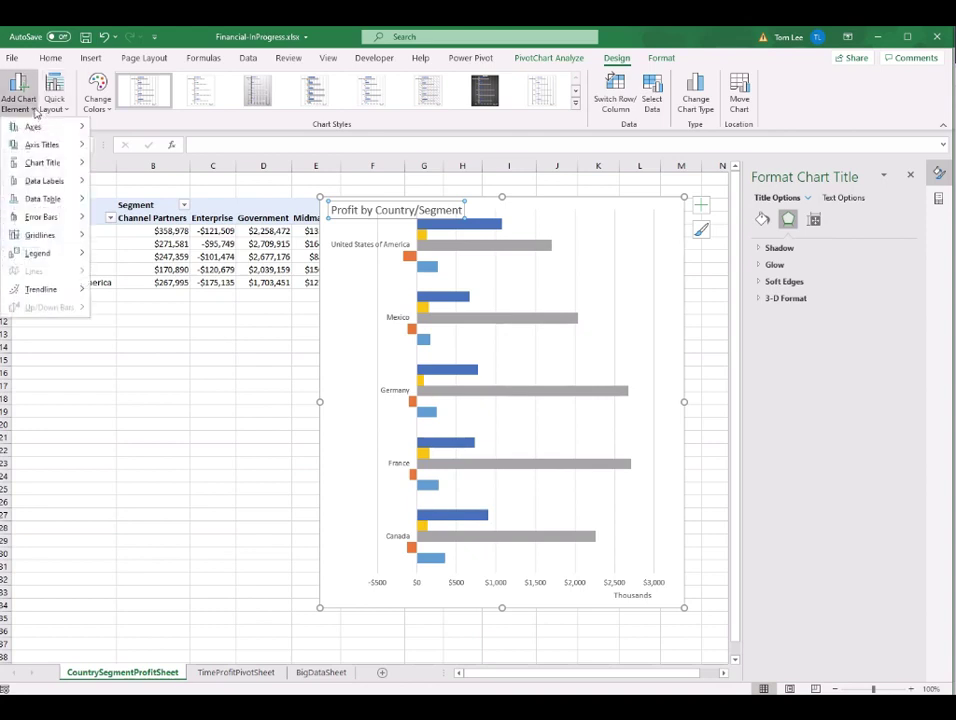
pyautogui.moveTo(45, 144)
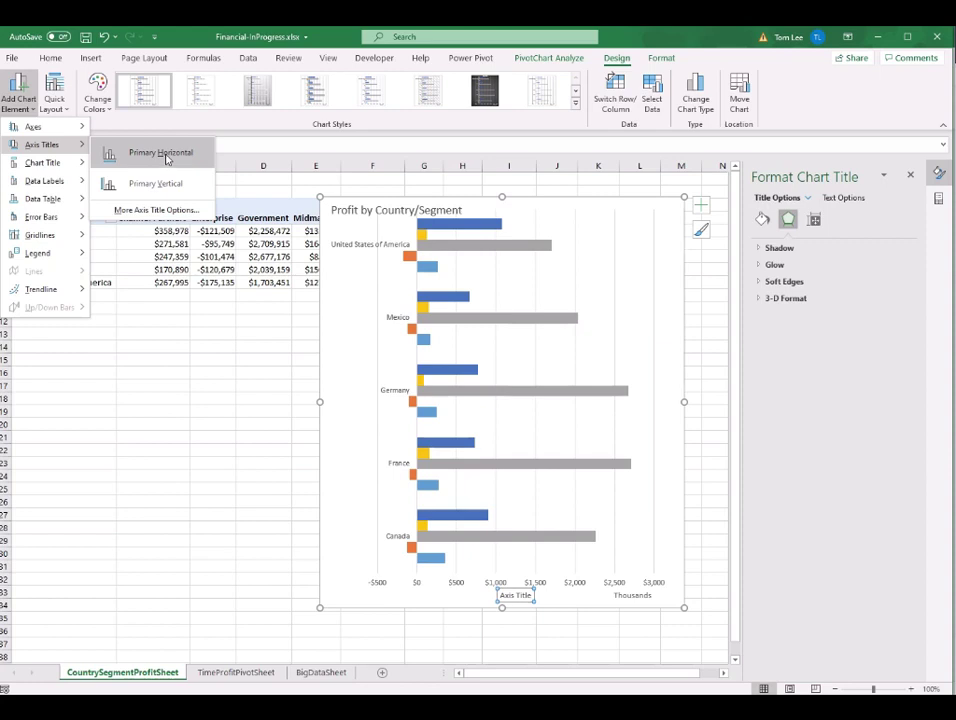
pyautogui.click(165, 155)
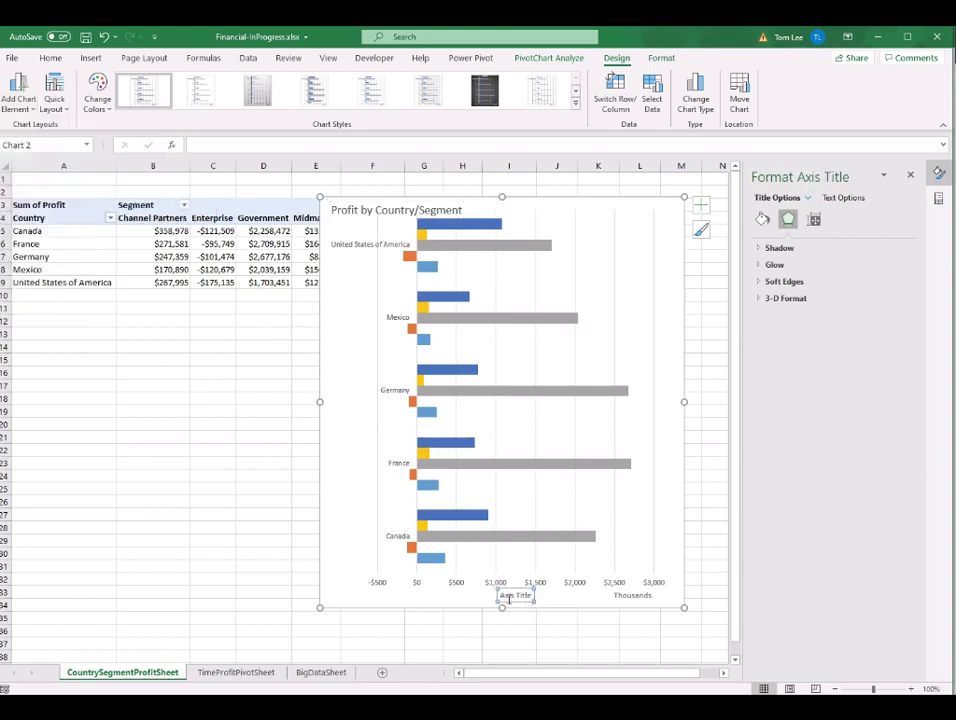
pyautogui.moveTo(500, 595); pyautogui.dragTo(538, 598)
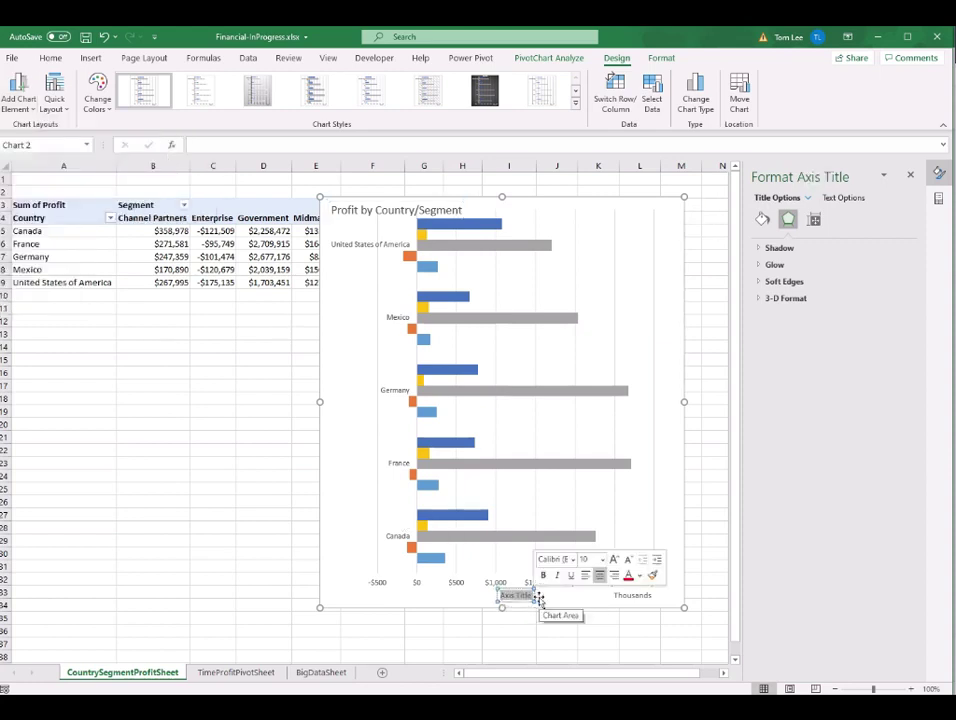
pyautogui.write('Pro')
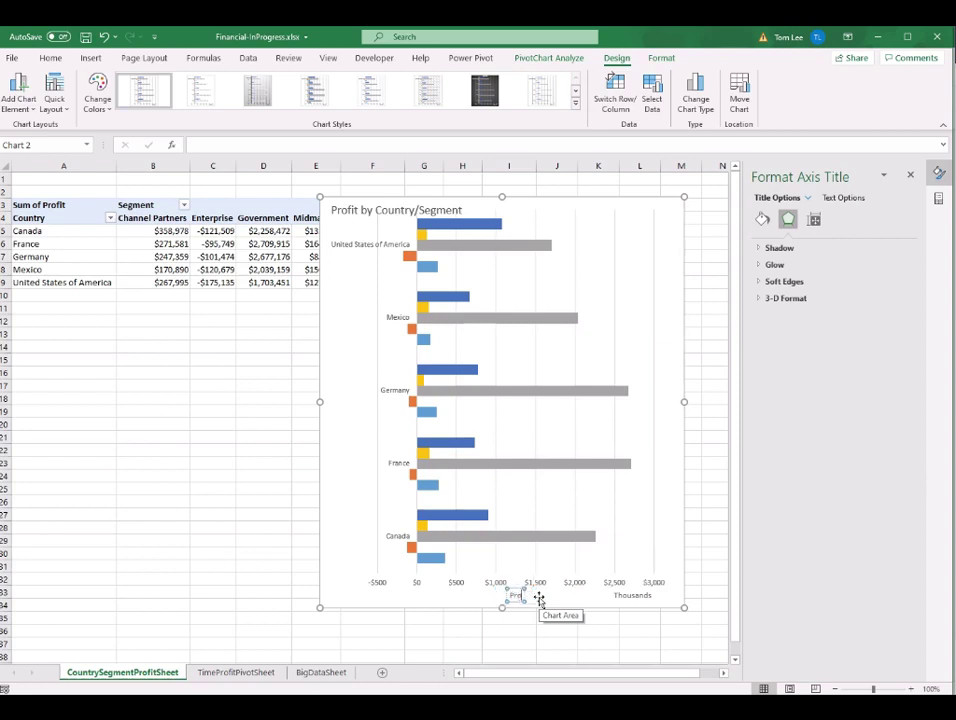
pyautogui.write('fit in Thousands')
pyautogui.click(538, 598)
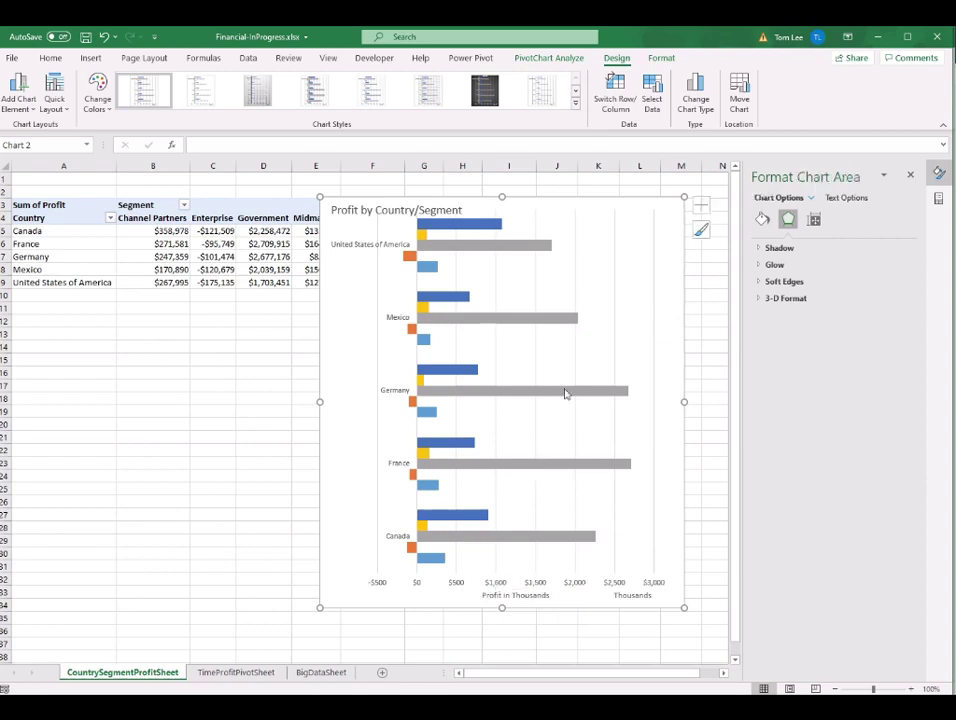
pyautogui.click(617, 217)
pyautogui.moveTo(636, 220); pyautogui.dragTo(633, 225)
# Name the bar PivotChart PivotBarChart, close the formatting pane and move the chart clear of the pivot table.
pyautogui.click(549, 58)
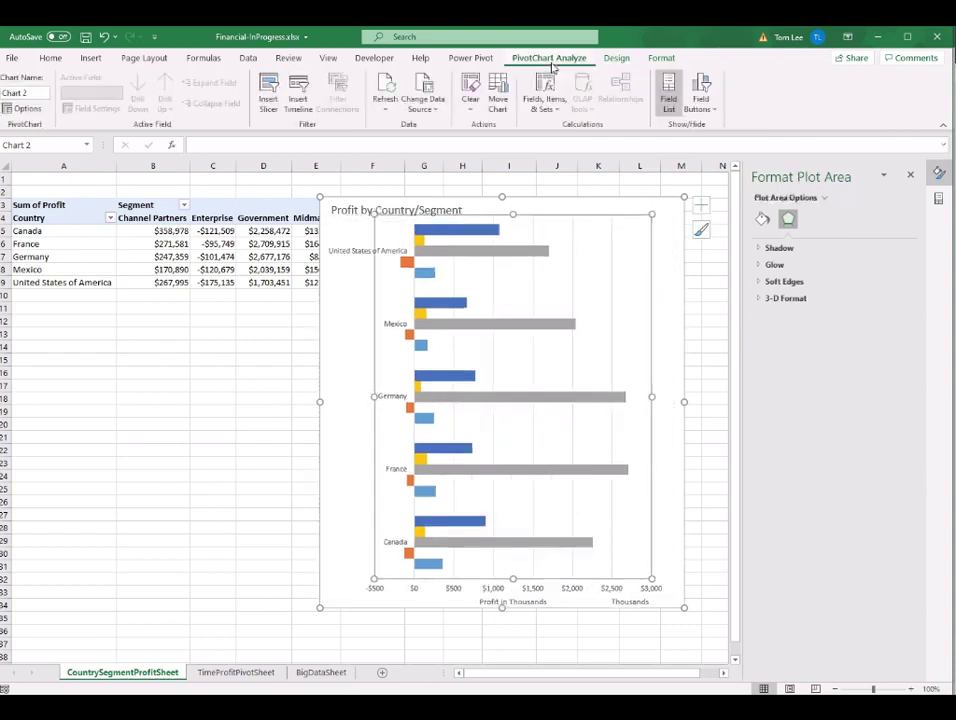
pyautogui.click(29, 94)
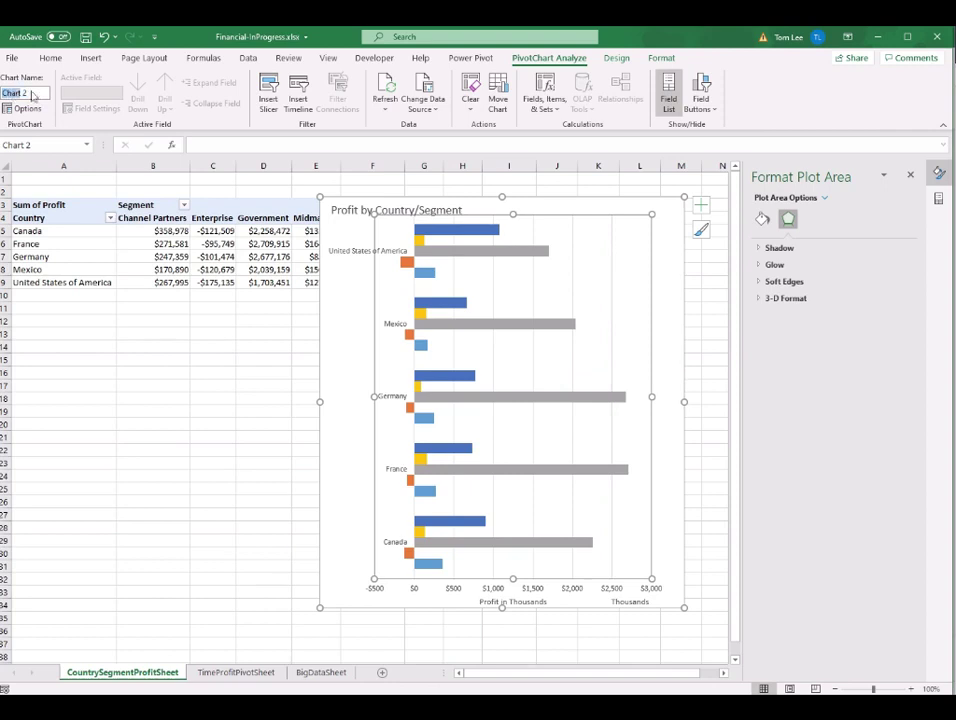
pyautogui.write('PivotBarChart')
pyautogui.press('Return')
pyautogui.press('Escape')
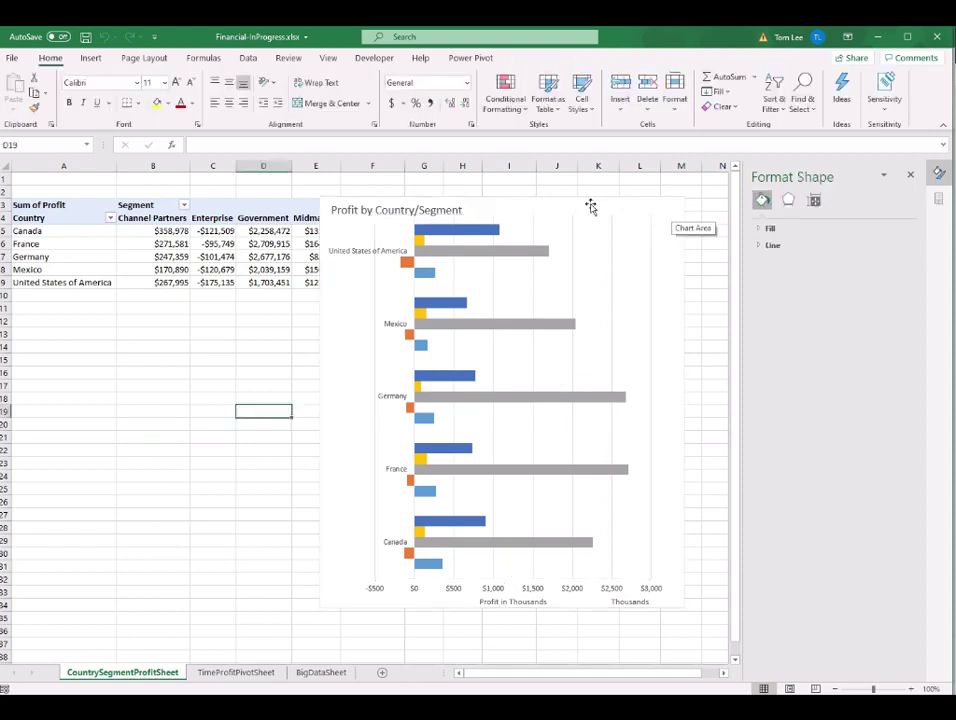
pyautogui.click(944, 178)
pyautogui.moveTo(545, 210); pyautogui.dragTo(658, 208)
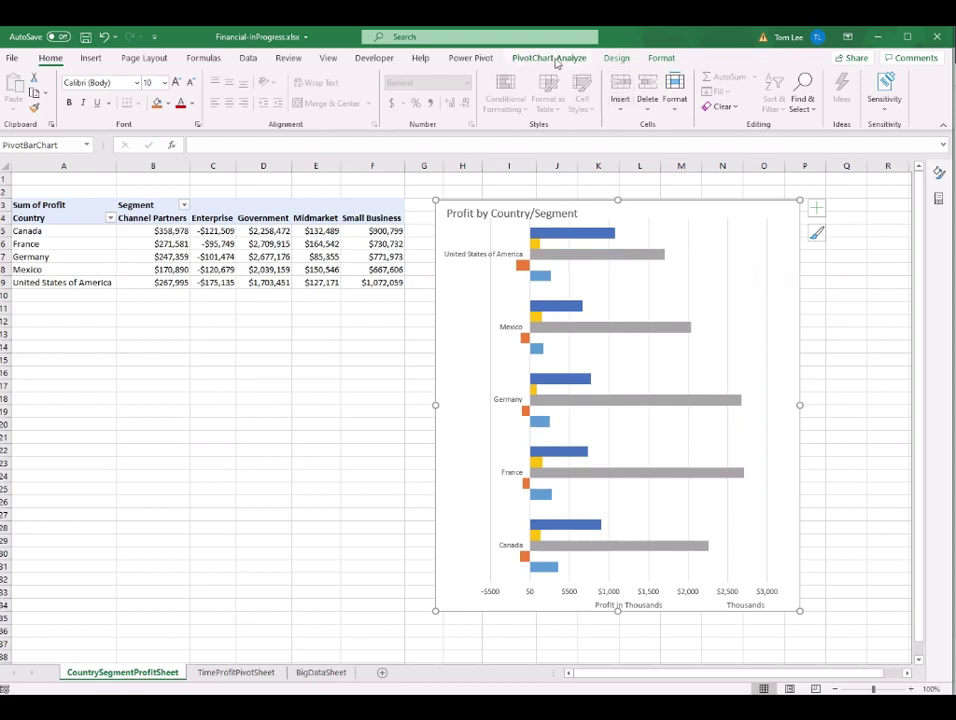
# Check the names given to the bar PivotChart and to its source pivot table.
pyautogui.click(549, 57)
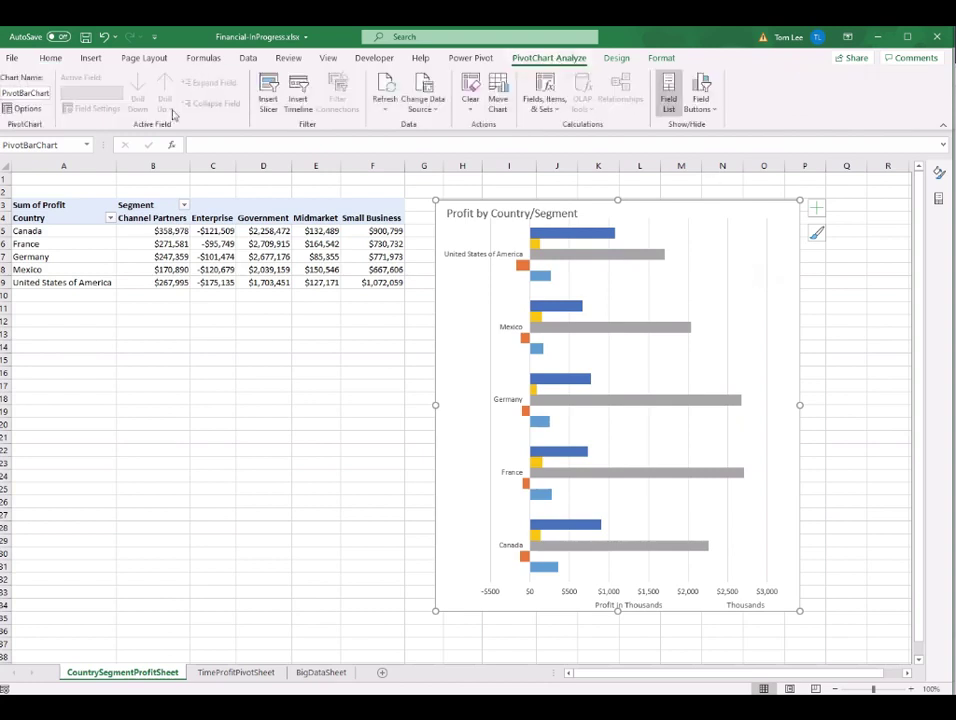
pyautogui.click(263, 244)
pyautogui.click(545, 58)
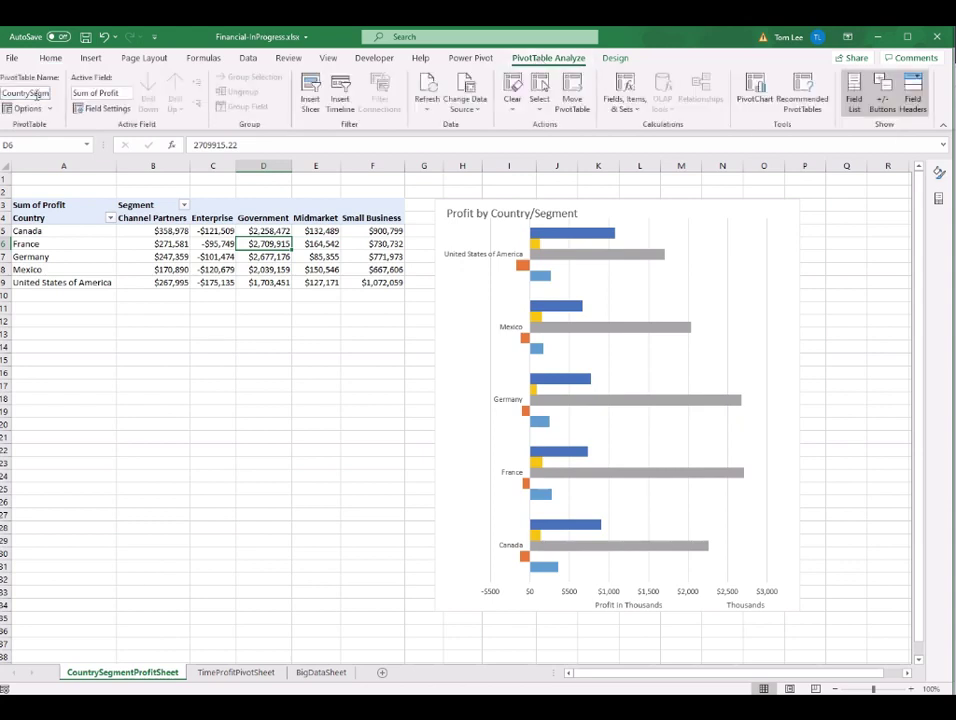
pyautogui.click(160, 257)
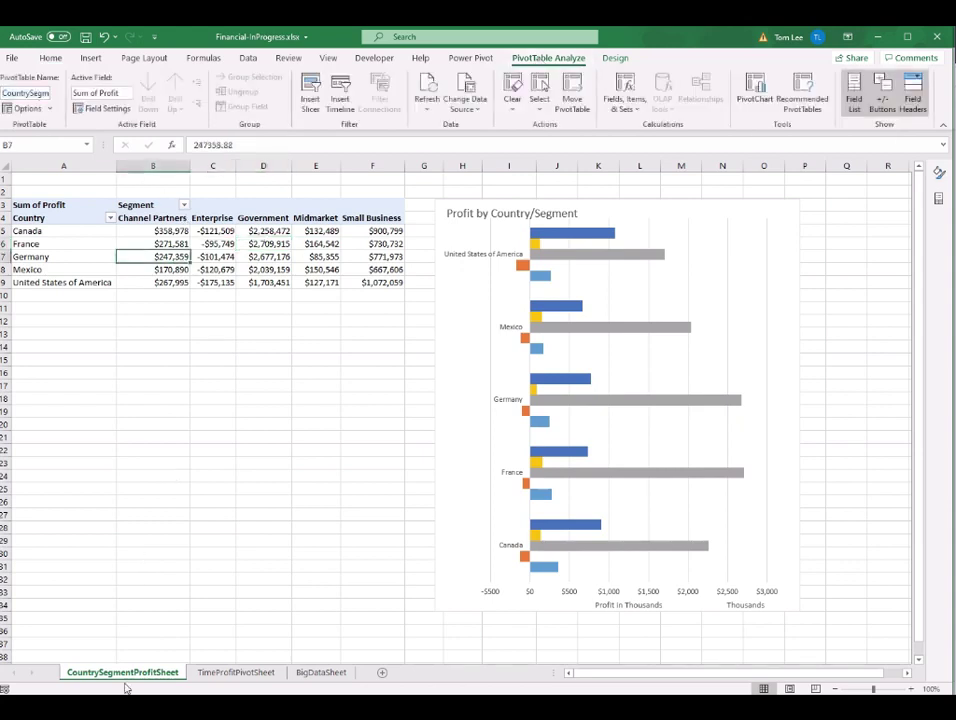
pyautogui.click(352, 244)
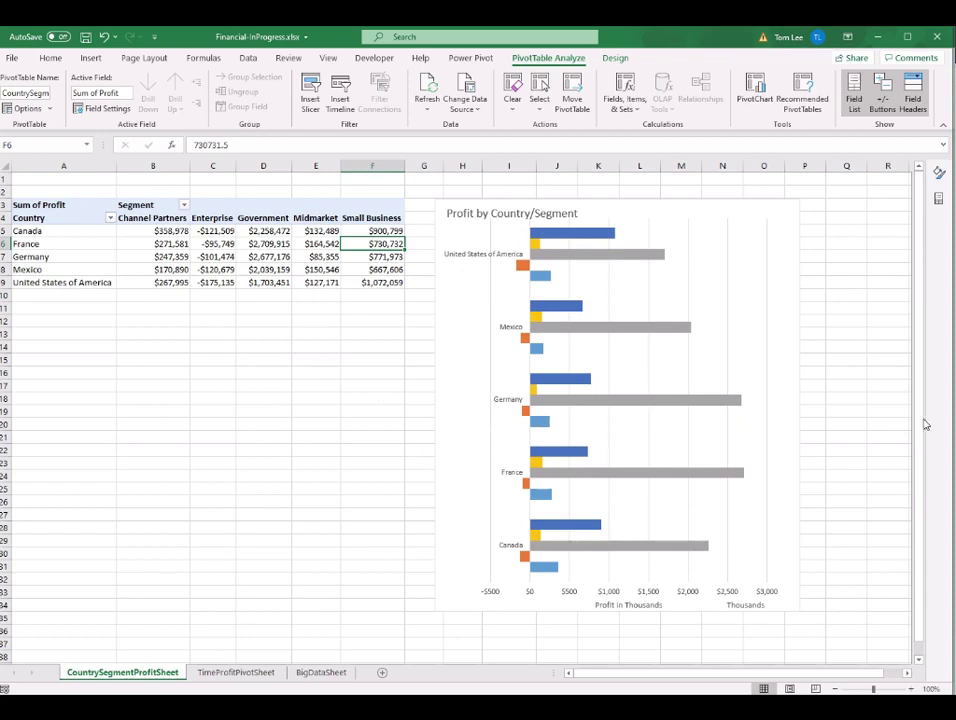
pyautogui.click(316, 411)
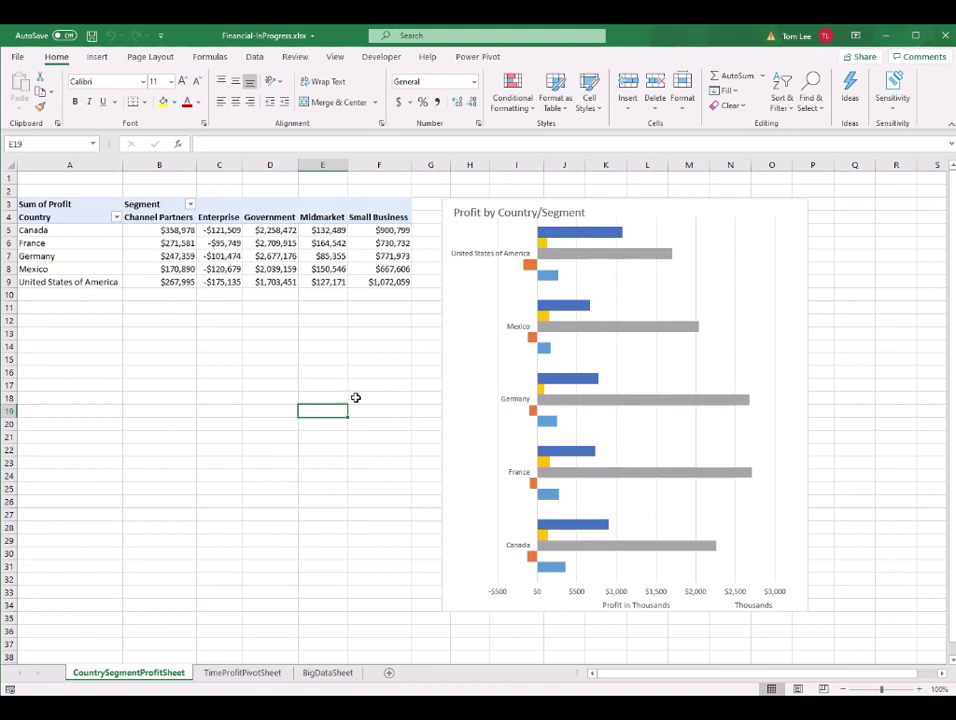
# Switch to the Financial-Final workbook and examine the pie chart on its DashBoard sheet.
pyautogui.moveTo(620, 712)
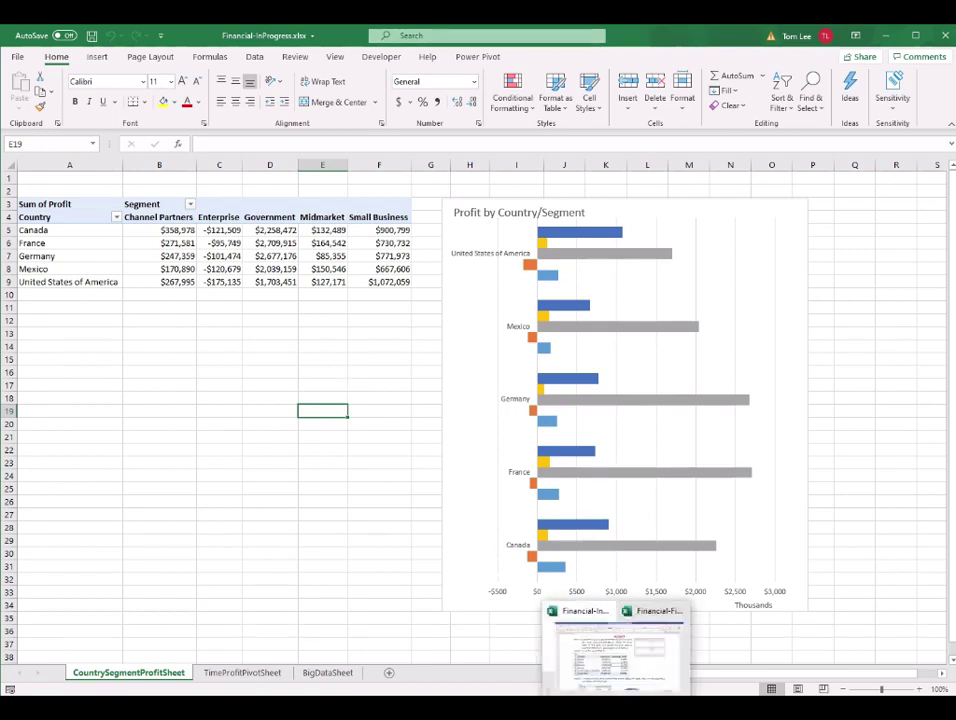
pyautogui.moveTo(590, 716)
pyautogui.click(645, 650)
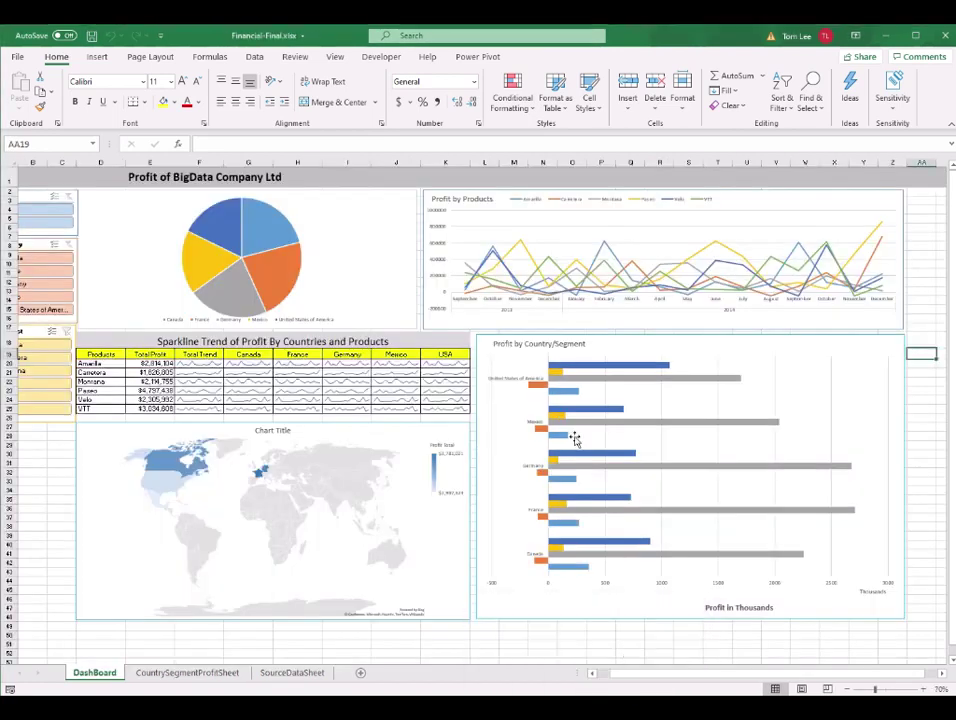
pyautogui.click(381, 272)
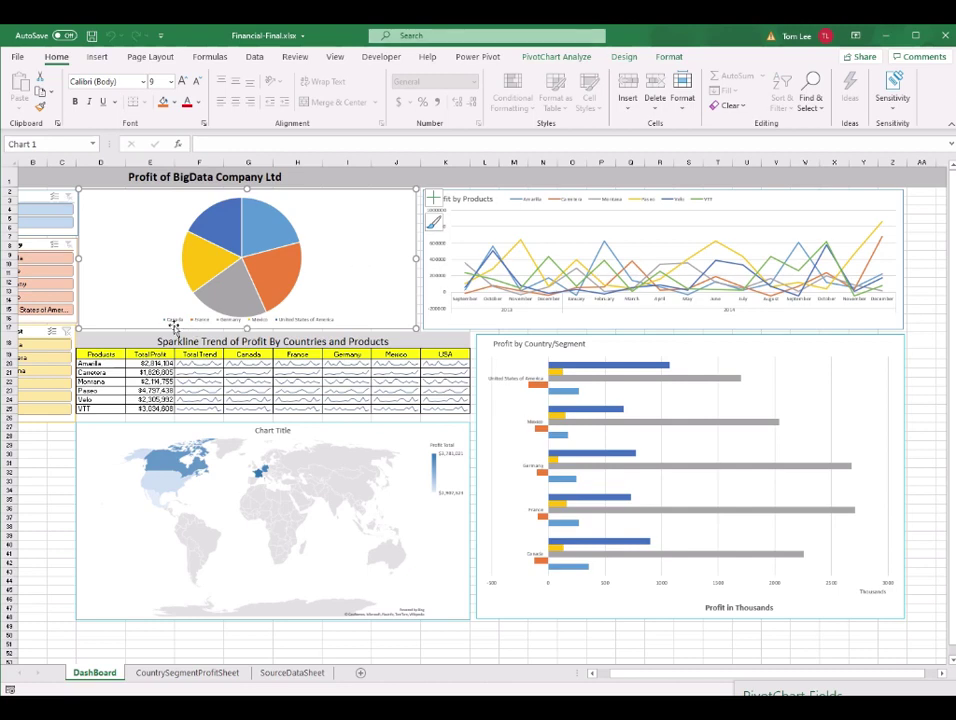
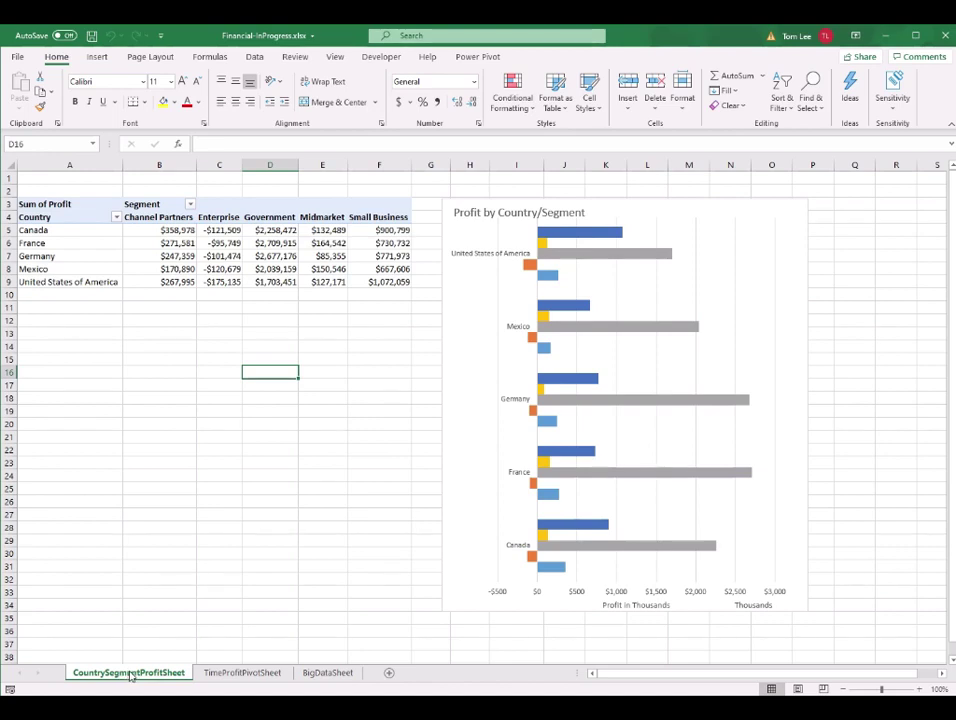
# In Financial-InProgress, create a copy of CountrySegmentProfitSheet placed before the original sheet.
pyautogui.rightClick(131, 677)
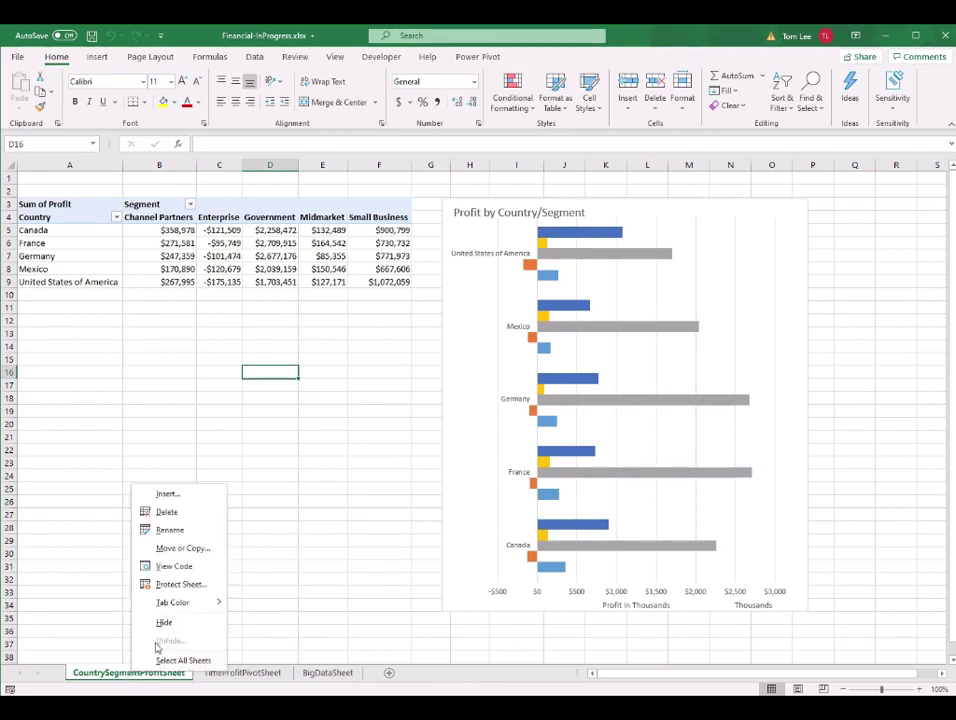
pyautogui.click(180, 549)
pyautogui.click(317, 459)
pyautogui.click(412, 478)
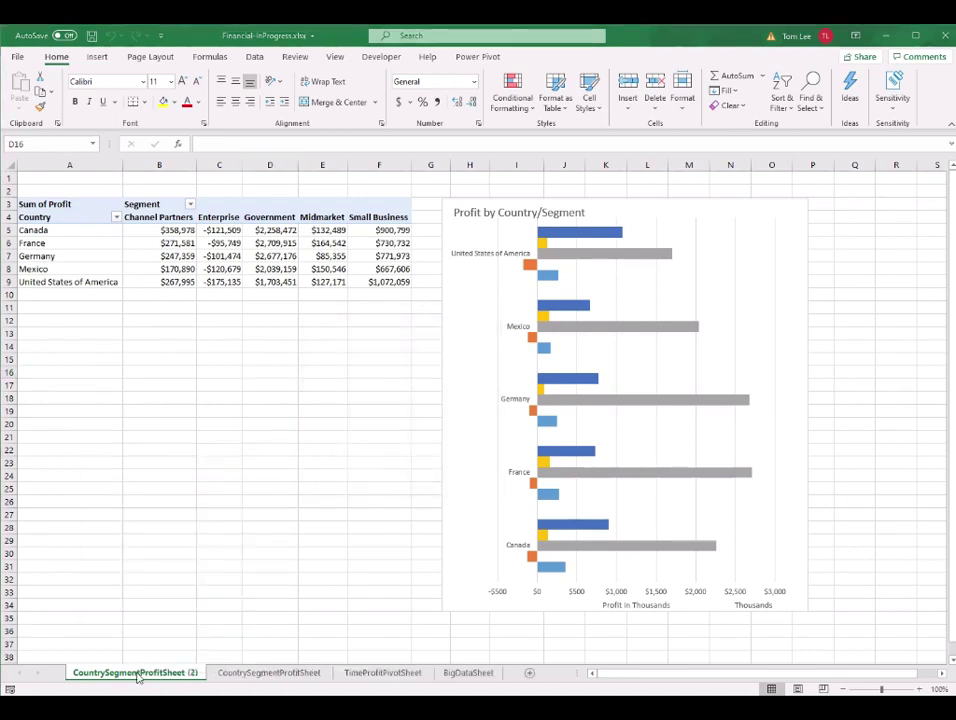
# Rename the copied sheet CountryProfitPieSheet and delete the bar PivotChart from it.
pyautogui.doubleClick(138, 673)
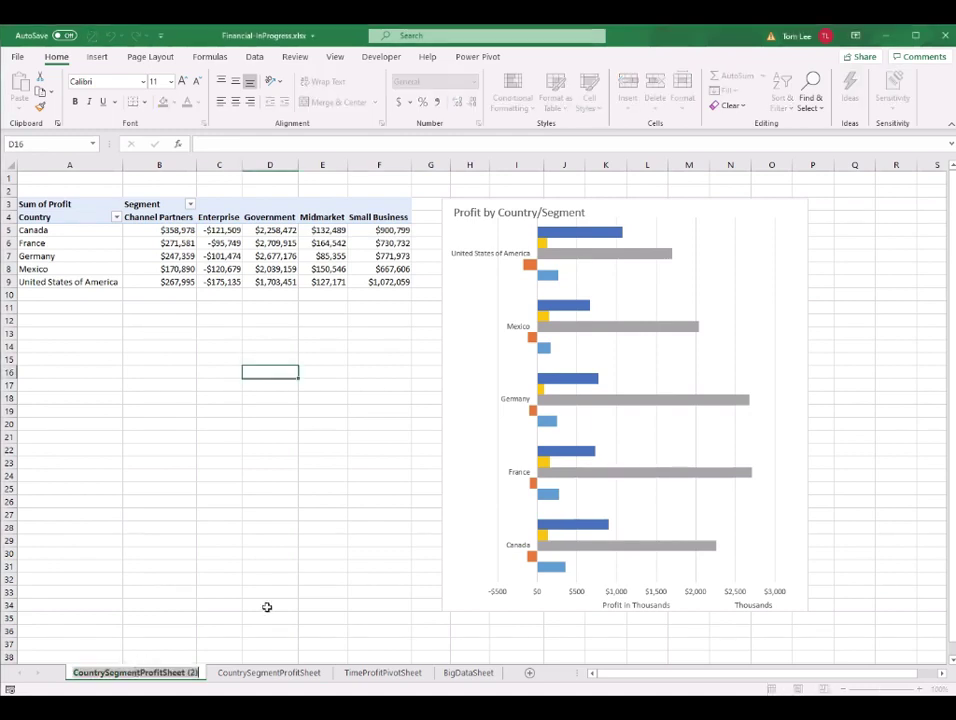
pyautogui.write('Country')
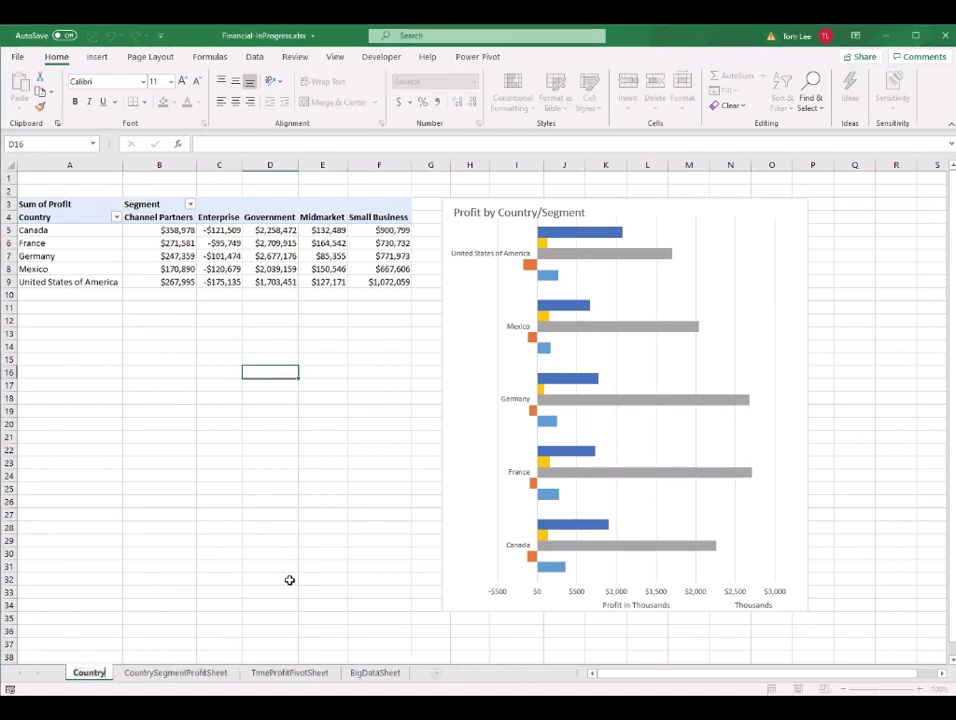
pyautogui.write('ProfitPieSheet')
pyautogui.press('Return')
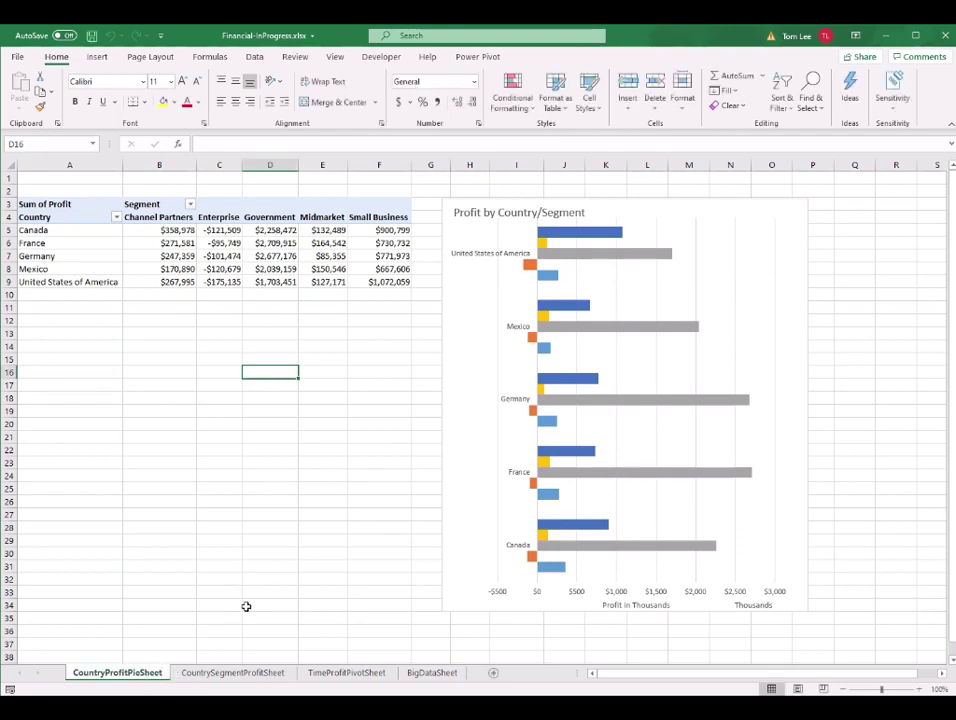
pyautogui.click(773, 213)
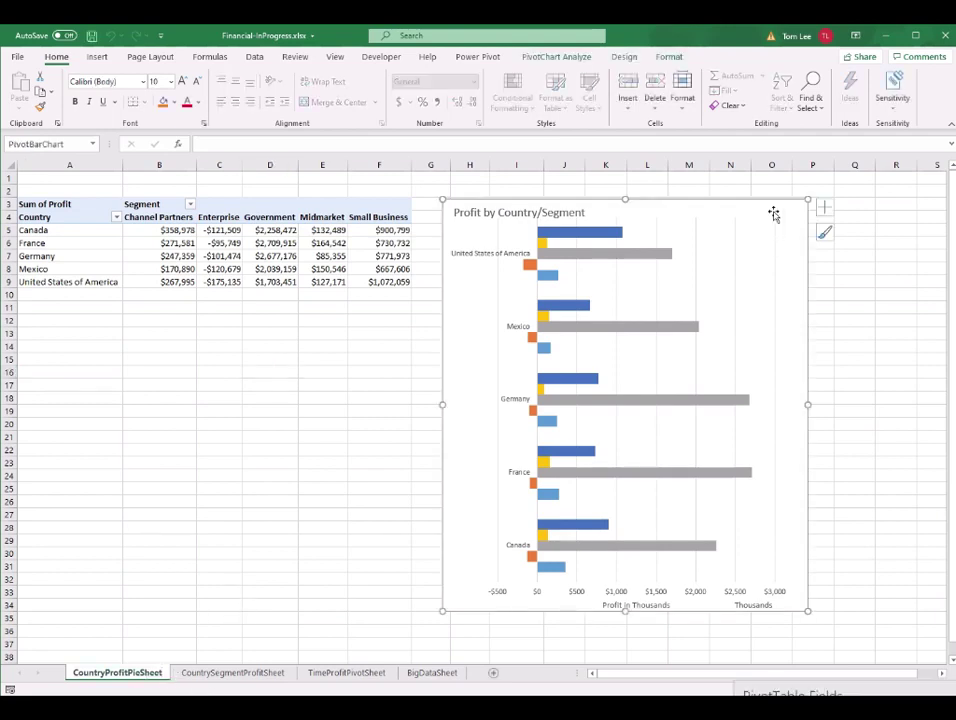
pyautogui.press('Delete')
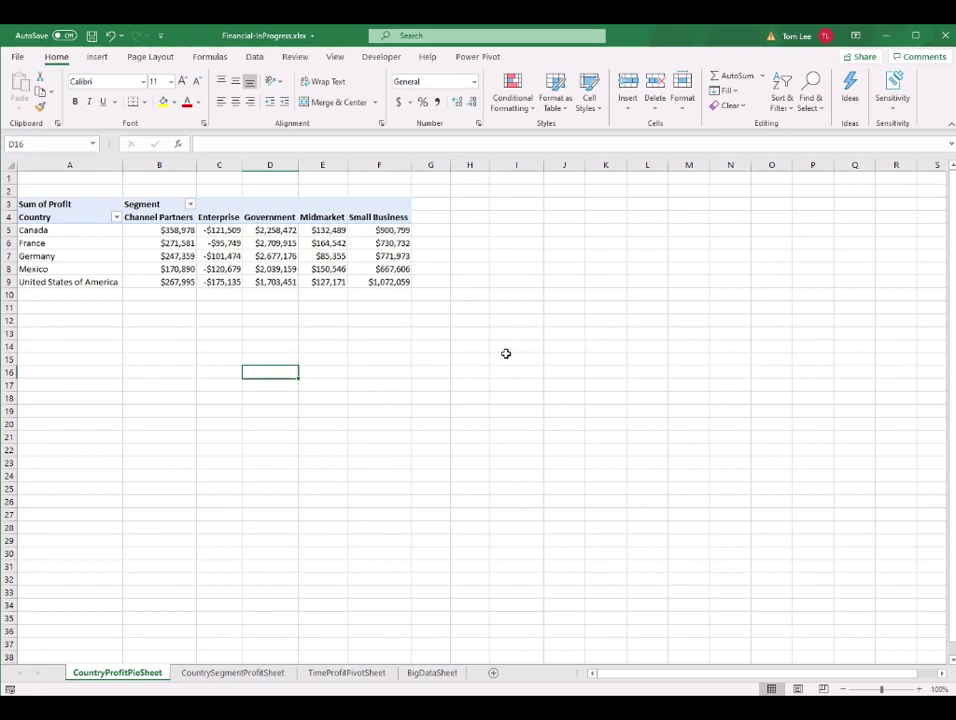
# Rename the pivot table on CountryProfitPieSheet to CountryProfitPiePivot.
pyautogui.click(222, 245)
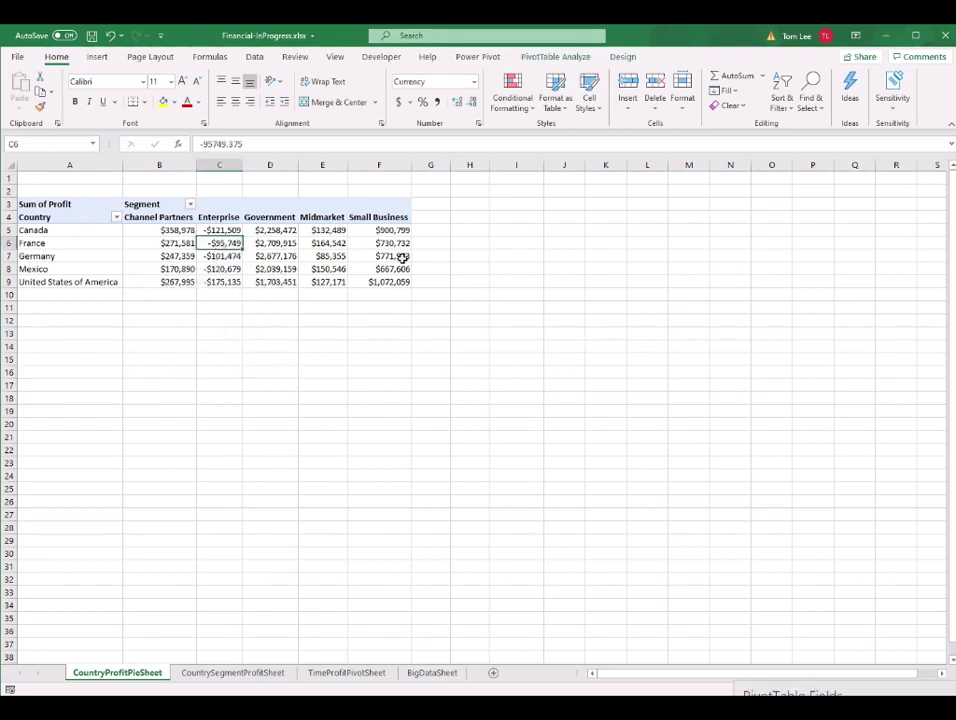
pyautogui.click(552, 57)
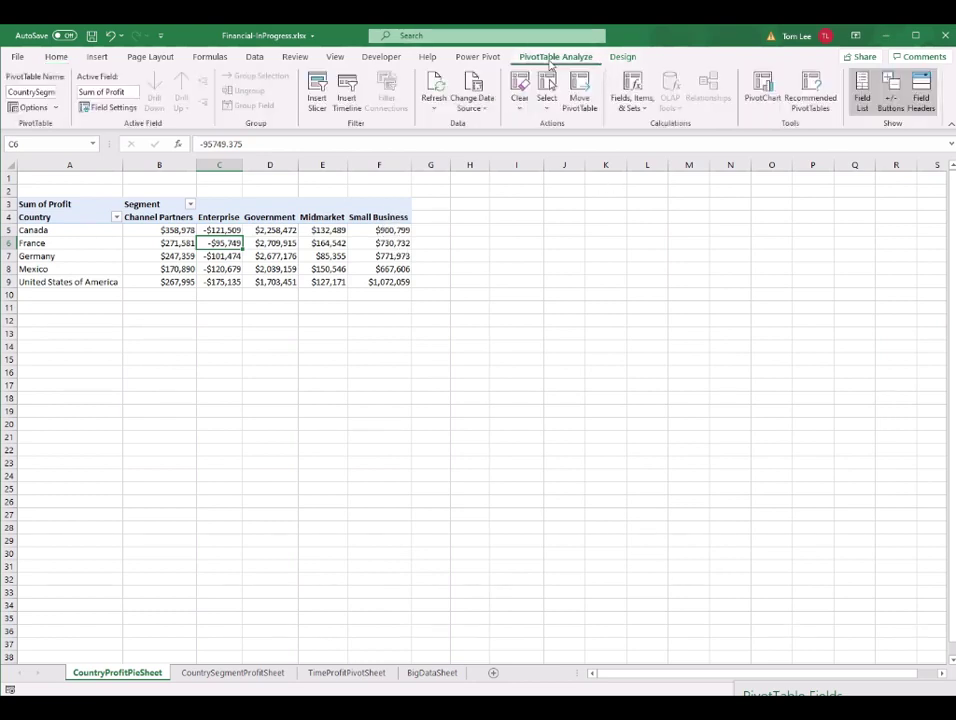
pyautogui.click(32, 91)
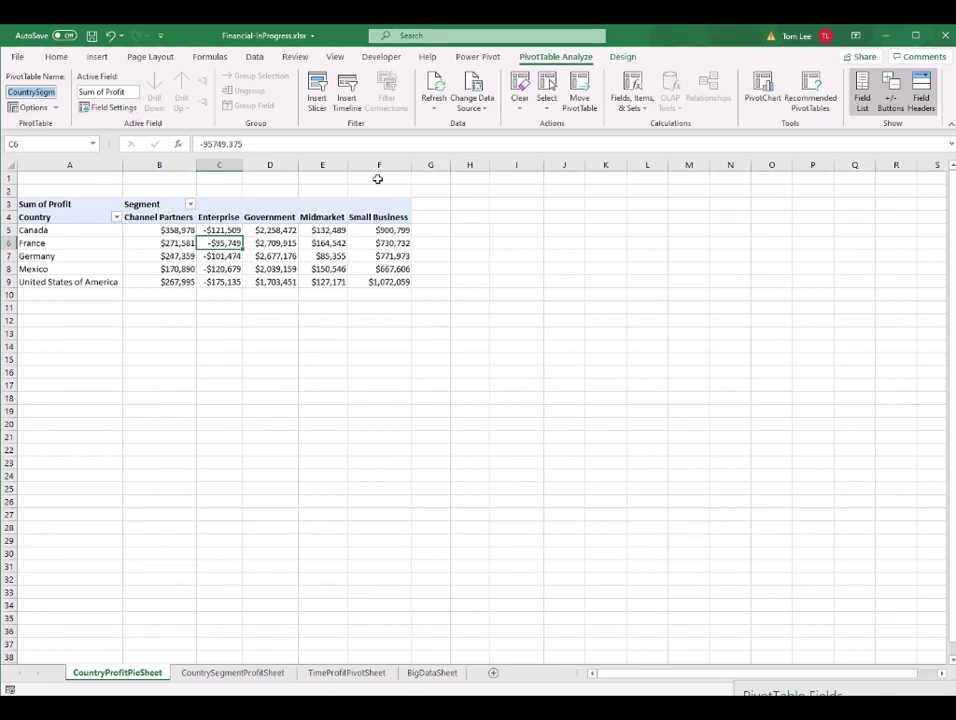
pyautogui.write('ProfitPiePivot')
pyautogui.click(270, 243)
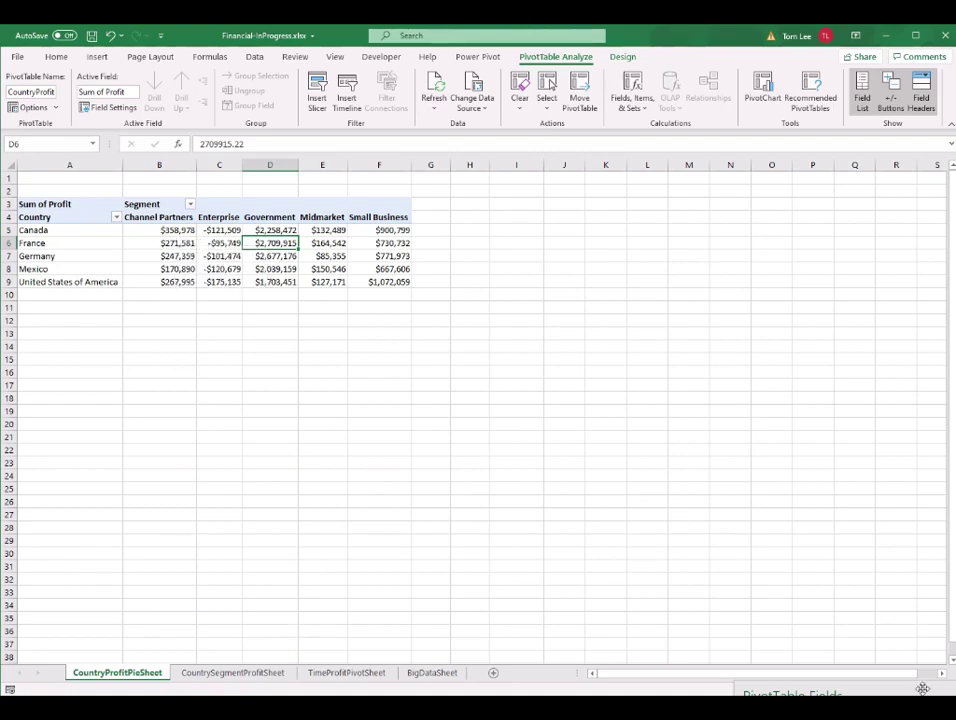
# Clear the pivot table layout by removing Segment from the columns, Country from the rows and Sum of Profit from the values.
pyautogui.moveTo(824, 470); pyautogui.dragTo(818, 342)
pyautogui.moveTo(691, 549); pyautogui.dragTo(743, 384)
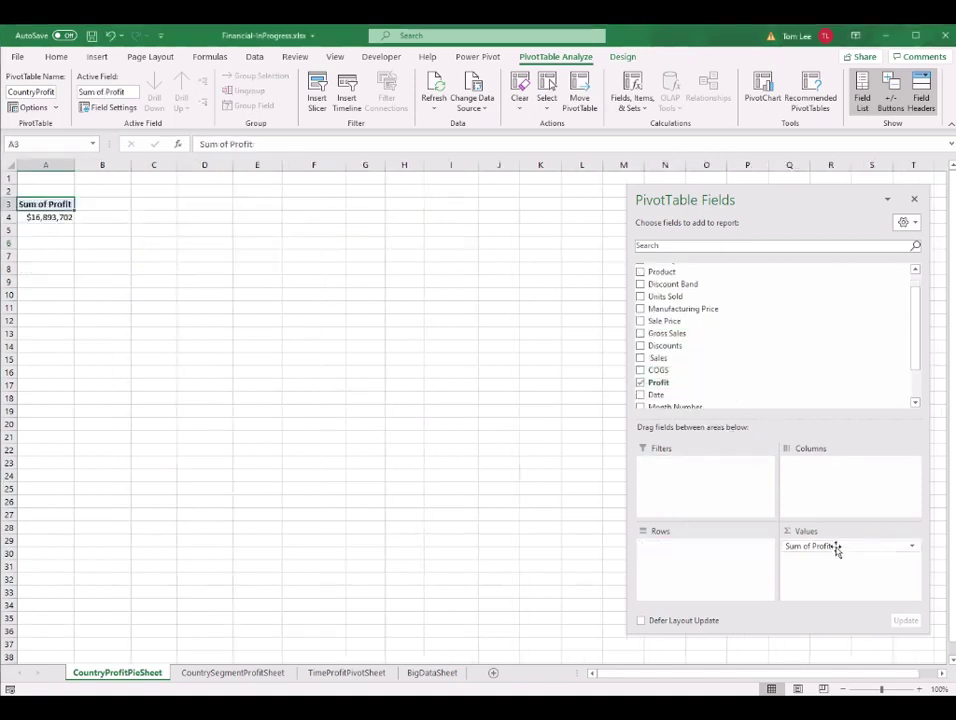
pyautogui.moveTo(836, 549); pyautogui.dragTo(822, 336)
pyautogui.click(60, 369)
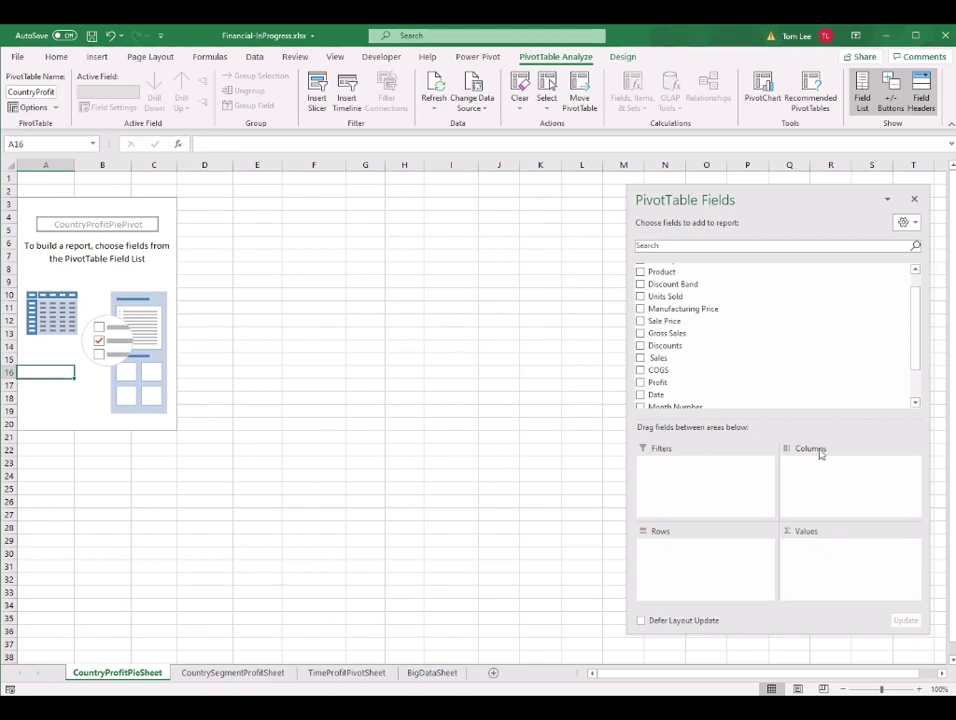
# Rebuild the pivot table with Country as rows and the Profit field added twice as values.
pyautogui.scroll(1, 760, 340)
pyautogui.moveTo(691, 281); pyautogui.dragTo(715, 560)
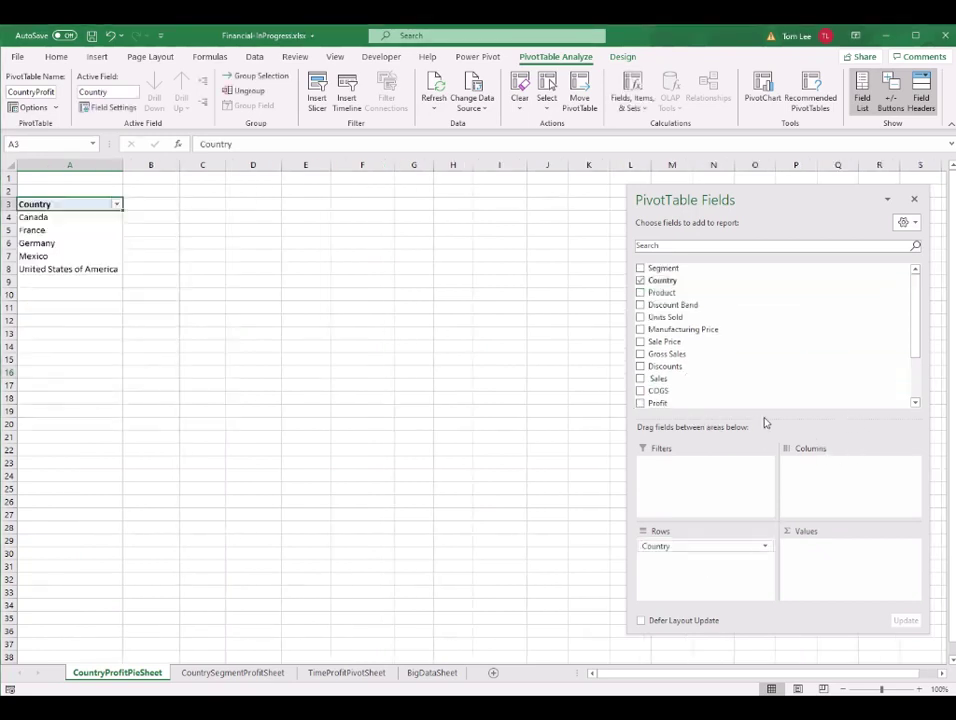
pyautogui.scroll(-2, 800, 345)
pyautogui.moveTo(700, 352); pyautogui.dragTo(834, 566)
pyautogui.click(150, 228)
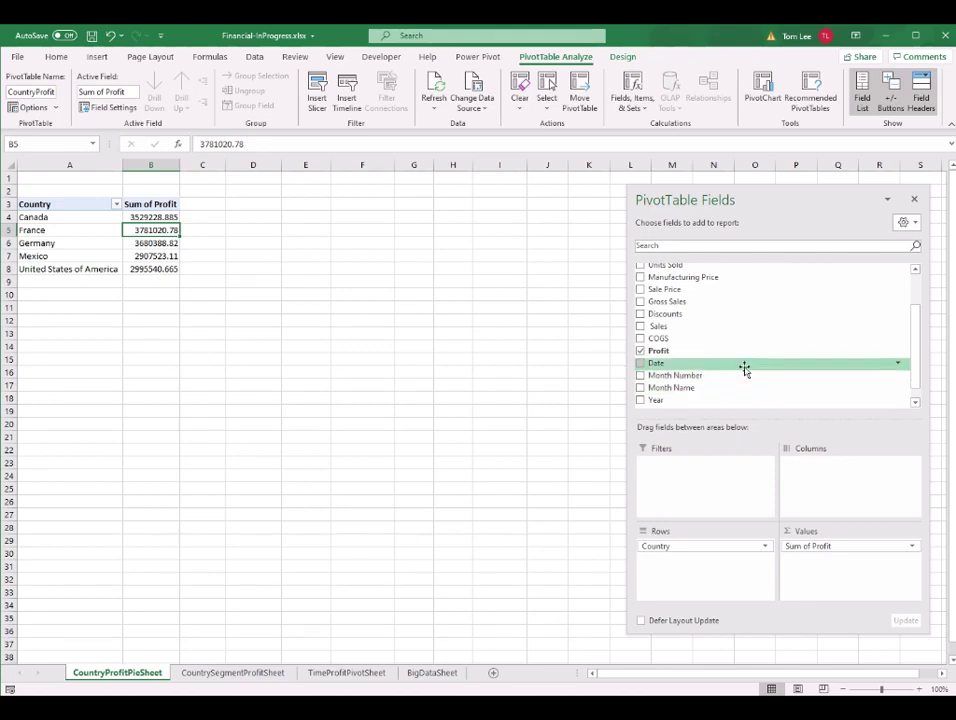
pyautogui.moveTo(707, 353); pyautogui.dragTo(858, 576)
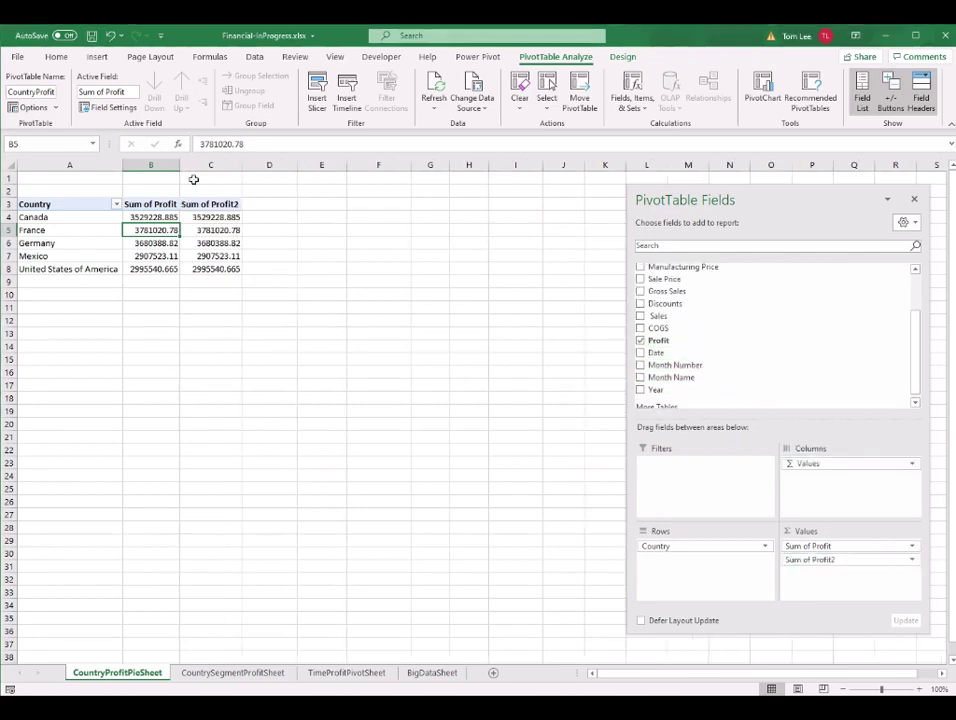
# Widen columns B and C, which hold the two profit fields beside the country list.
pyautogui.moveTo(181, 164); pyautogui.dragTo(191, 165)
pyautogui.moveTo(250, 165); pyautogui.dragTo(288, 165)
pyautogui.click(258, 216)
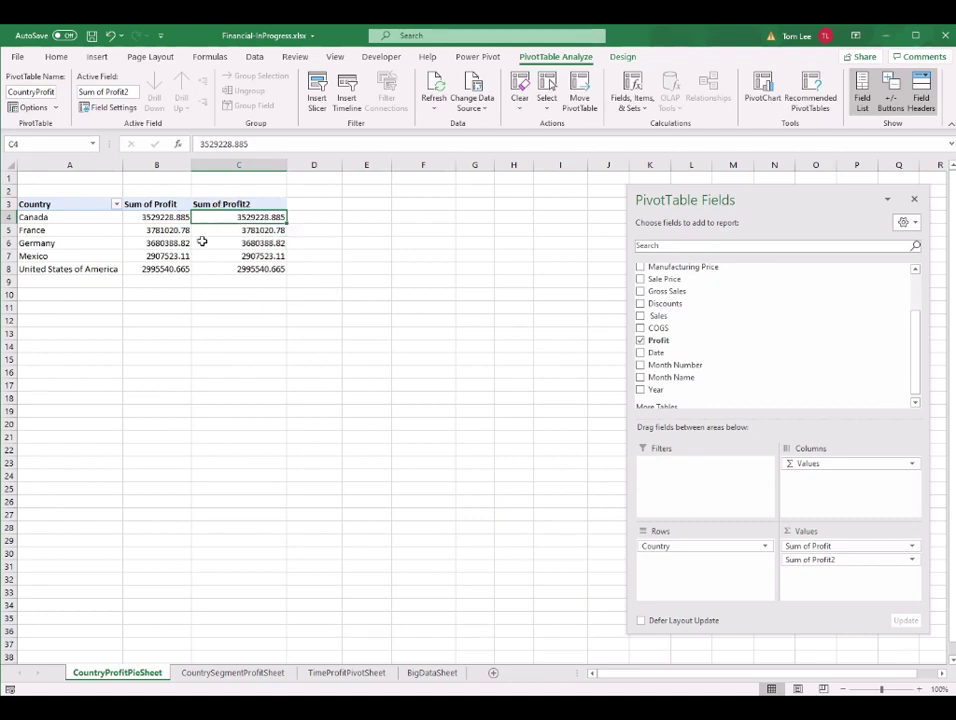
pyautogui.moveTo(83, 218); pyautogui.dragTo(86, 269)
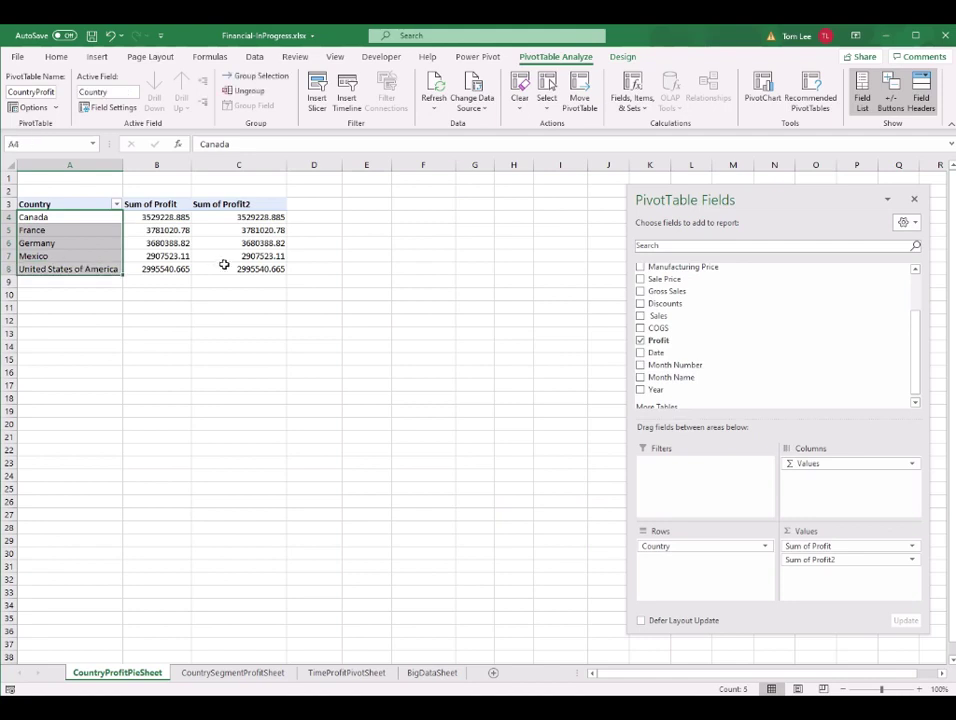
# Set the second profit field, Sum of Profit2, to show its values as % of Grand Total.
pyautogui.click(260, 218)
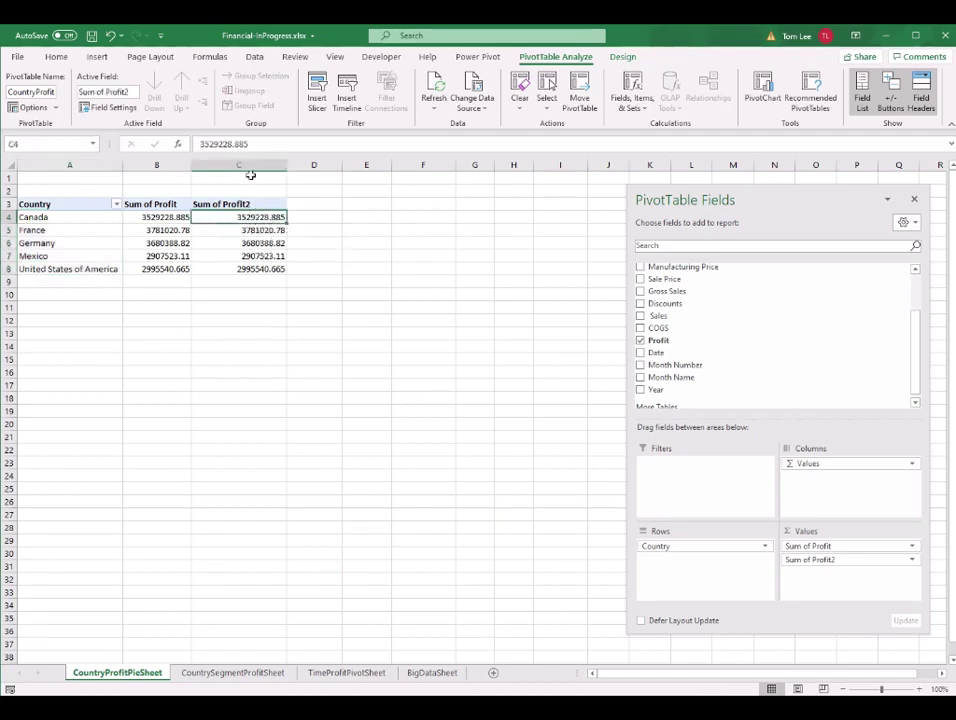
pyautogui.rightClick(251, 219)
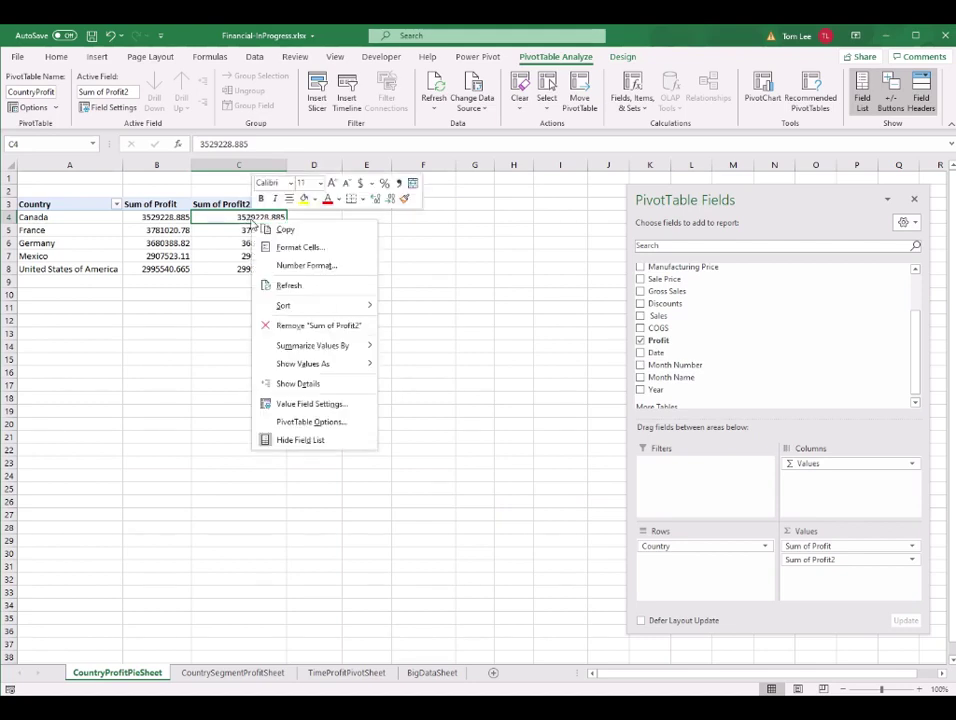
pyautogui.click(337, 405)
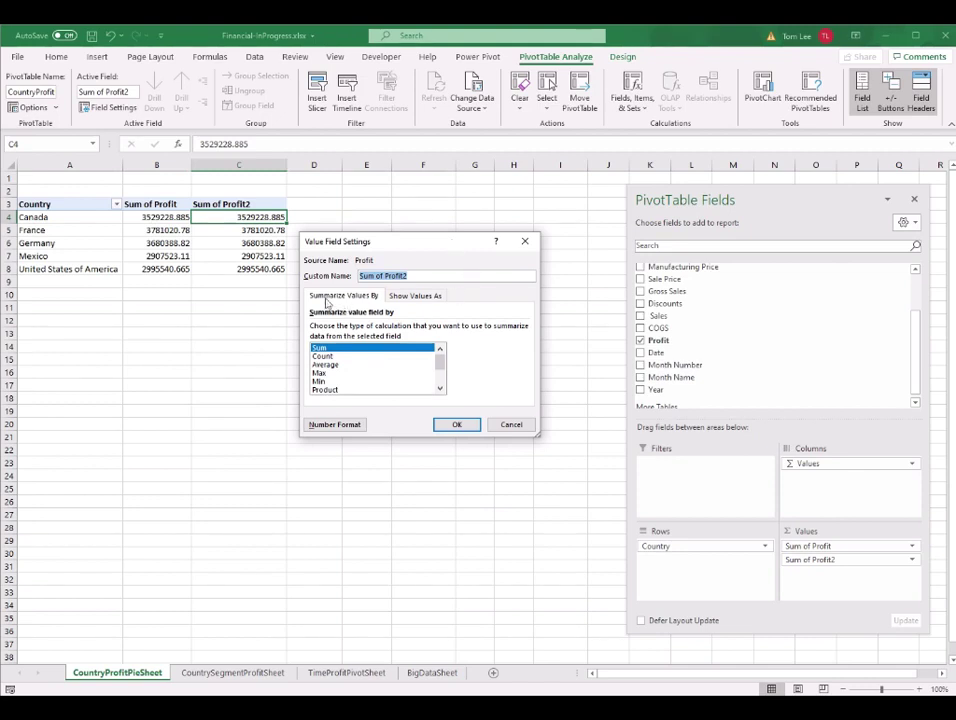
pyautogui.click(416, 296)
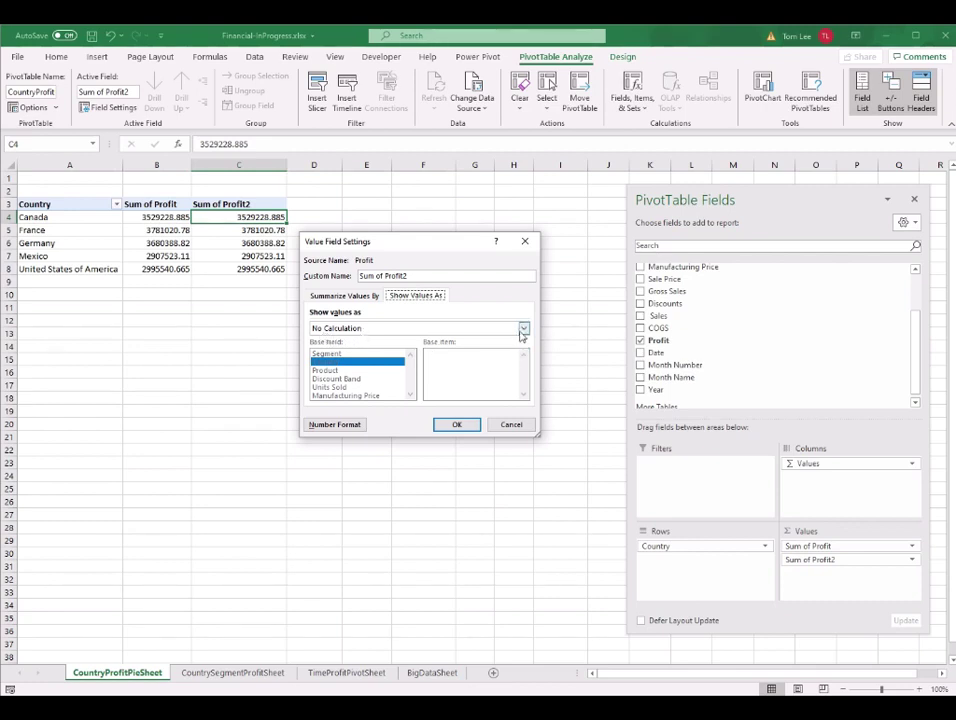
pyautogui.click(523, 330)
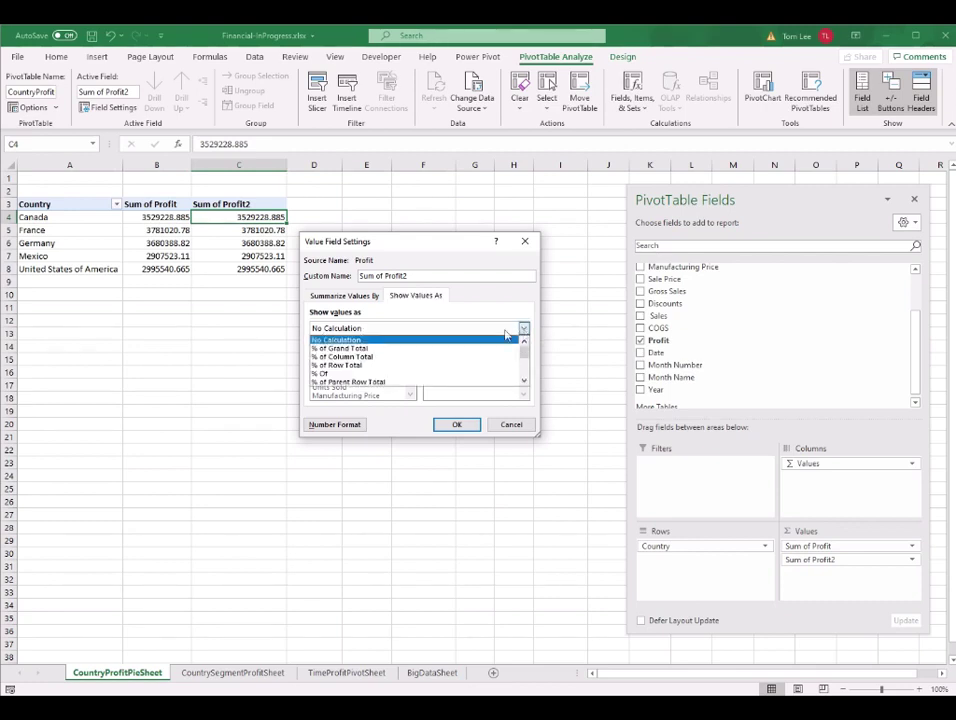
pyautogui.click(353, 352)
# Give Sum of Profit2 a Currency number format with 0 decimal places and apply its value field settings.
pyautogui.click(334, 424)
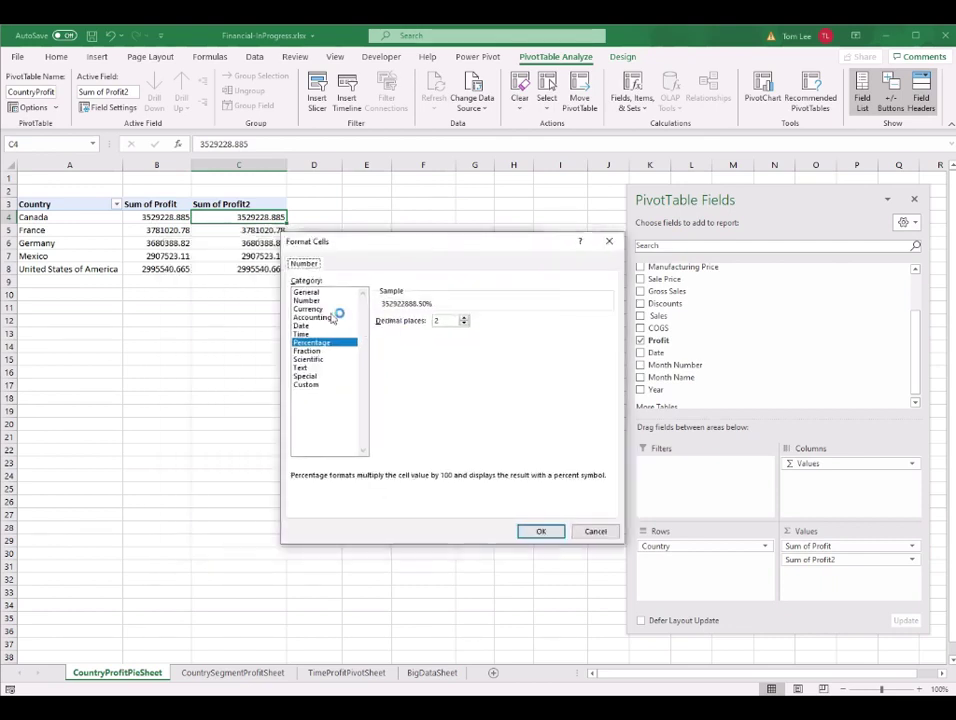
pyautogui.click(310, 308)
pyautogui.click(464, 324)
pyautogui.click(464, 324)
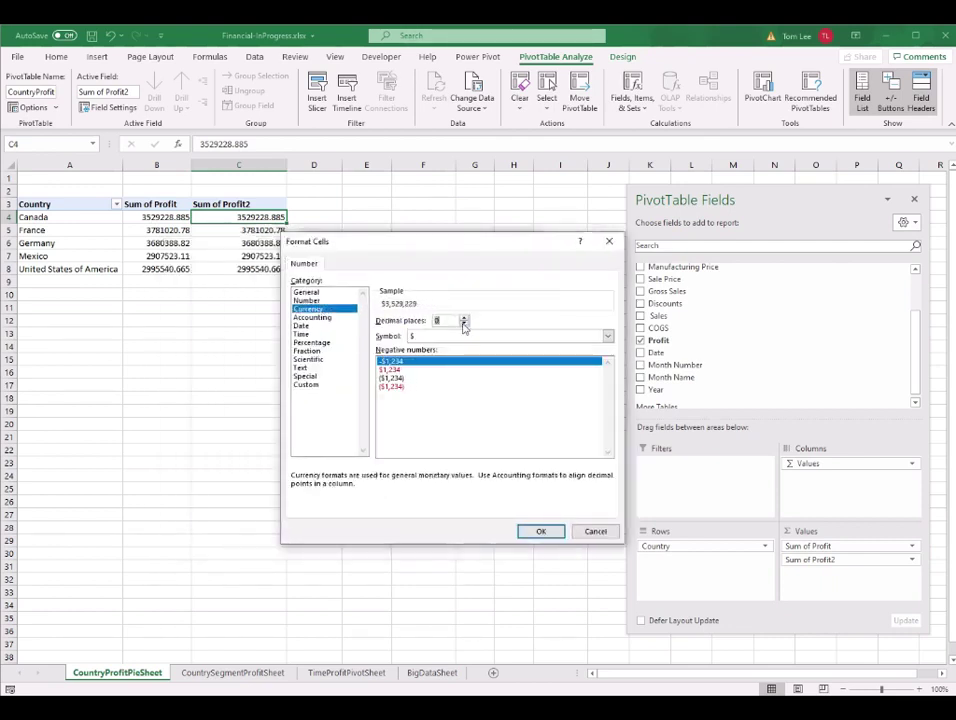
pyautogui.click(545, 533)
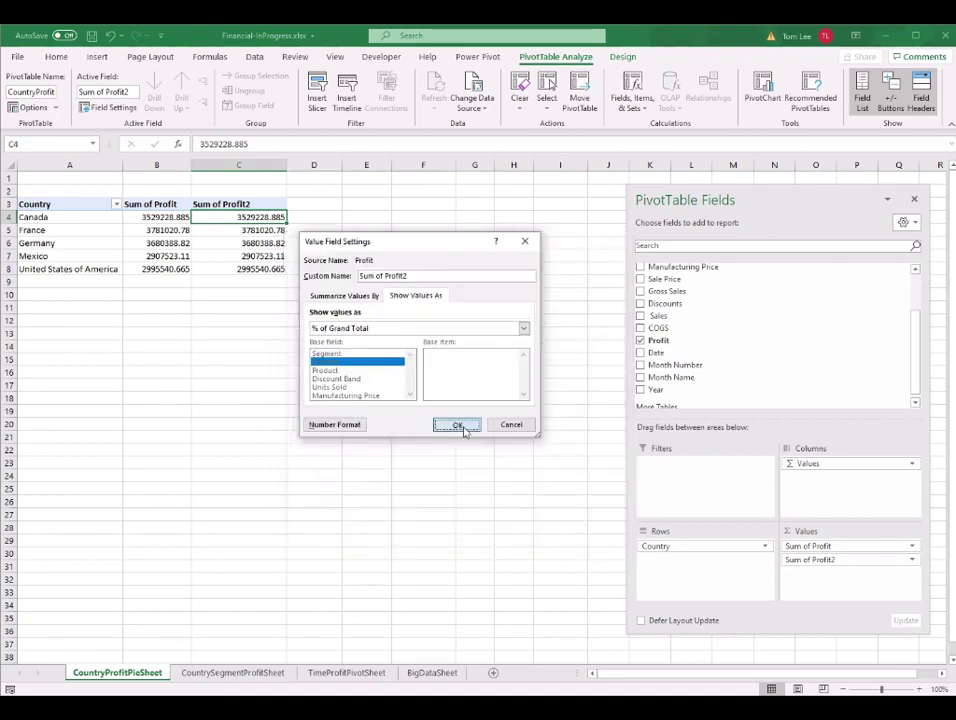
pyautogui.click(459, 425)
pyautogui.moveTo(222, 217); pyautogui.dragTo(226, 268)
pyautogui.click(216, 256)
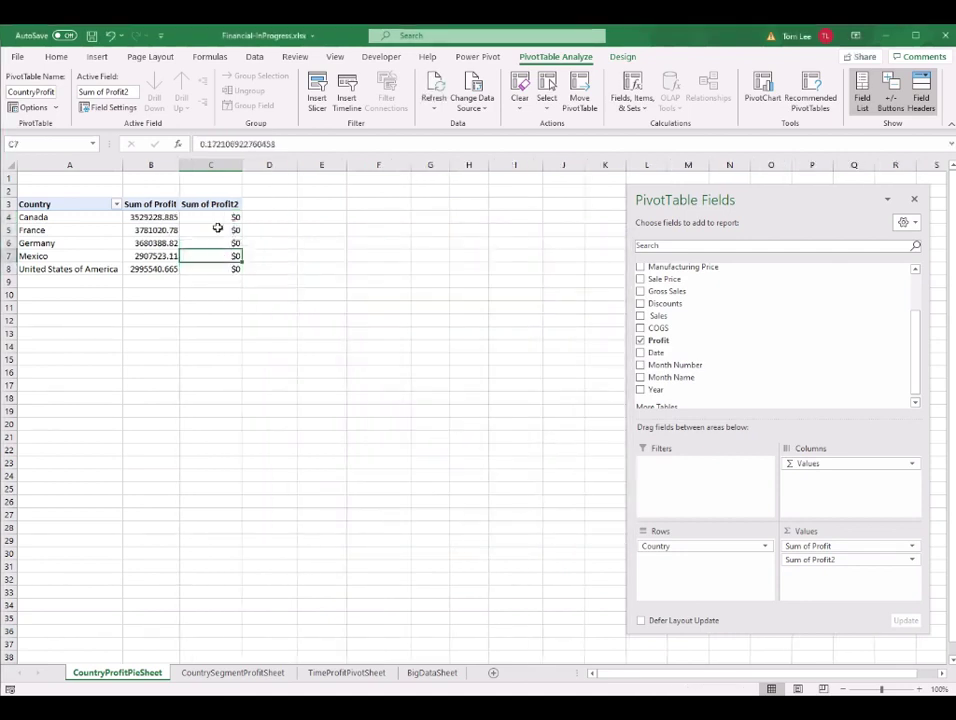
# Change the number format of Sum of Profit2 to Percentage with 0 decimal places and check the country shares.
pyautogui.click(216, 218)
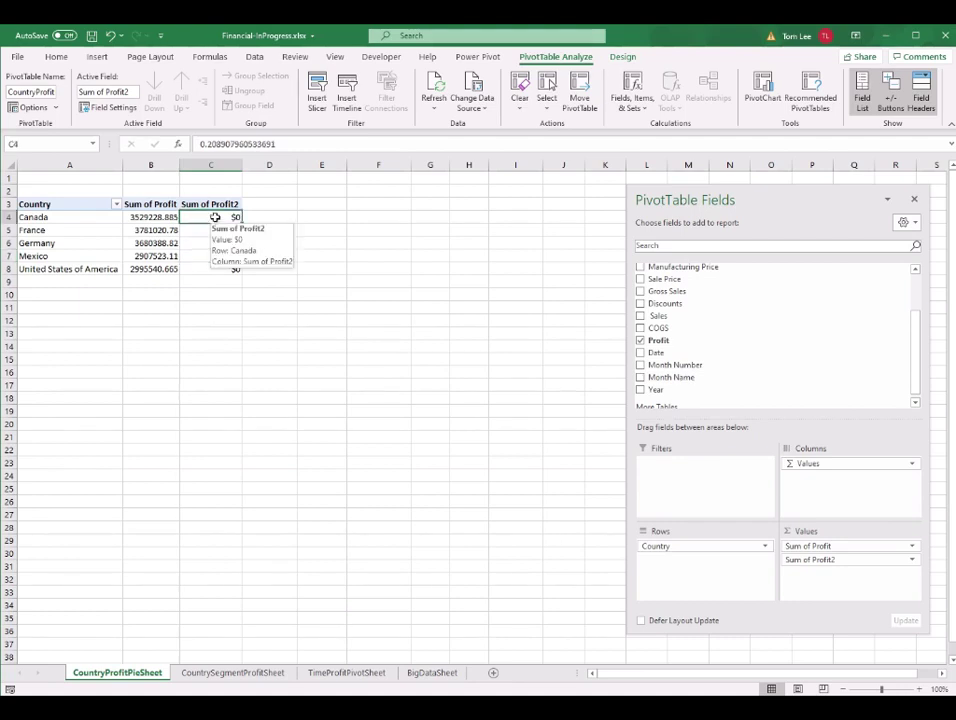
pyautogui.rightClick(215, 218)
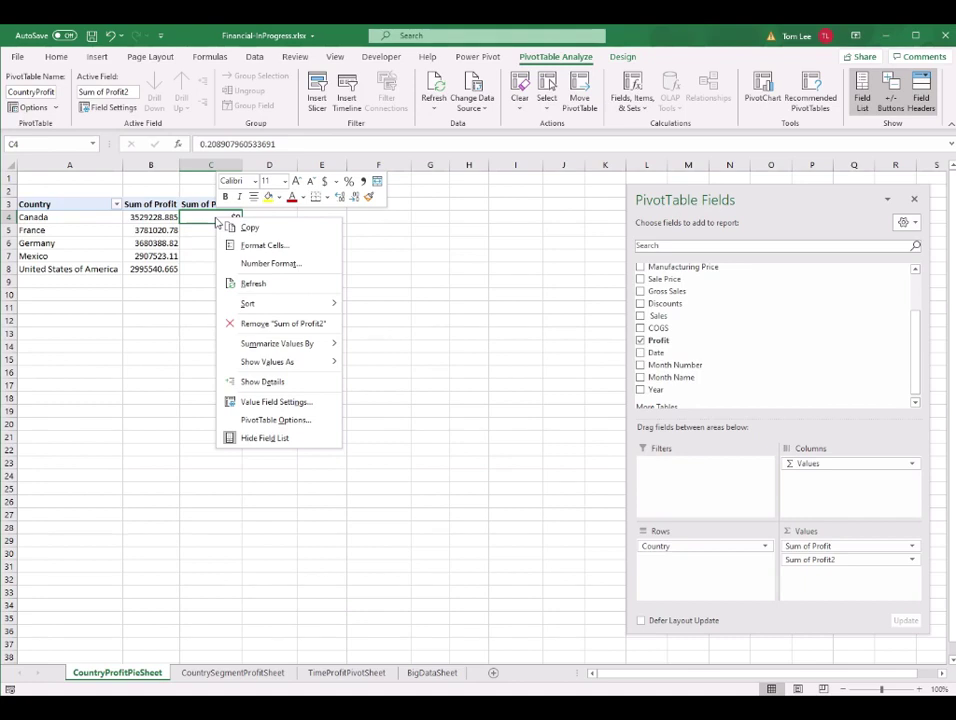
pyautogui.click(294, 402)
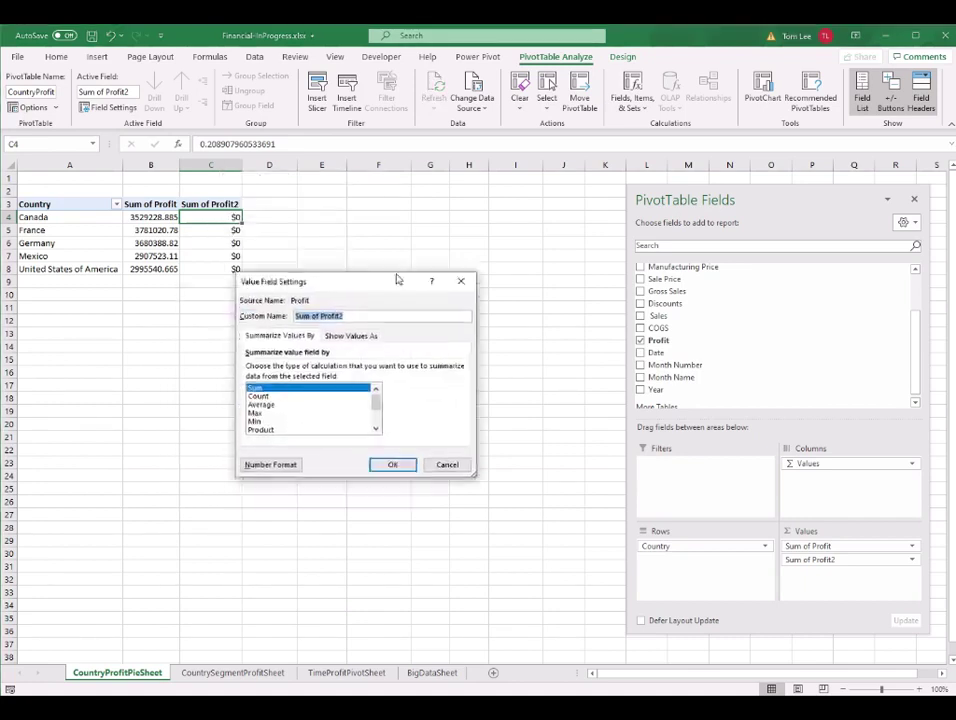
pyautogui.moveTo(318, 305); pyautogui.dragTo(512, 213)
pyautogui.click(405, 389)
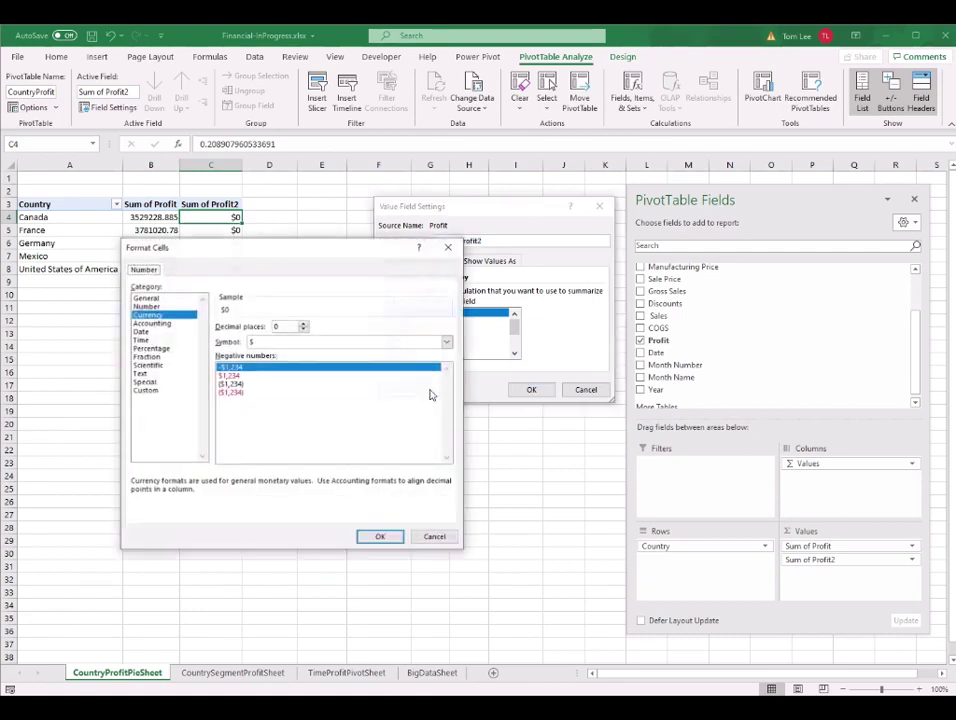
pyautogui.click(158, 349)
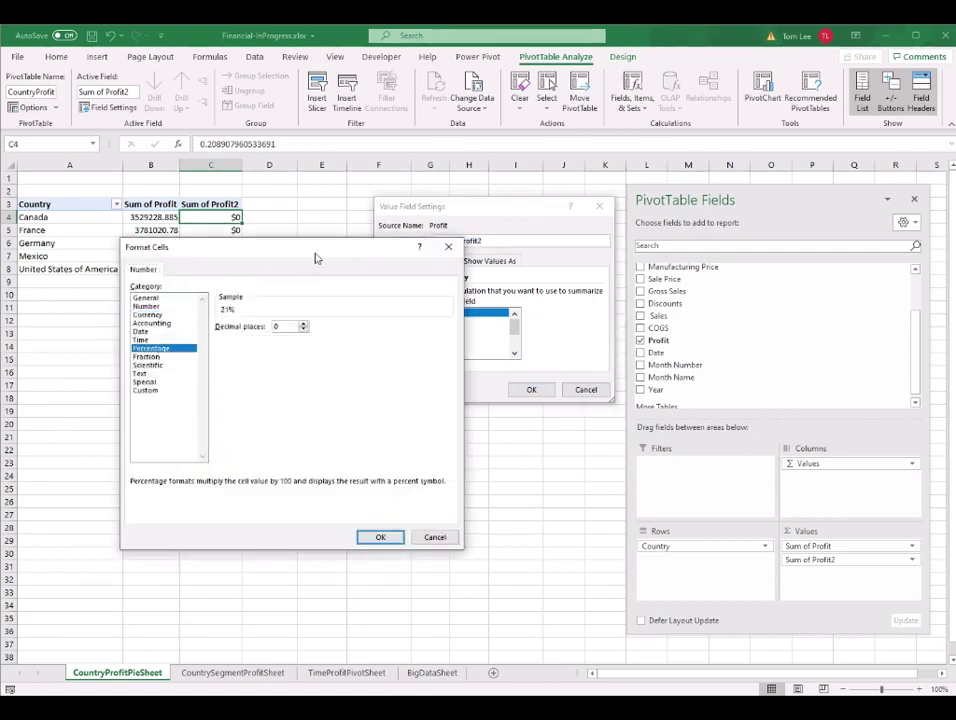
pyautogui.moveTo(300, 247); pyautogui.dragTo(458, 214)
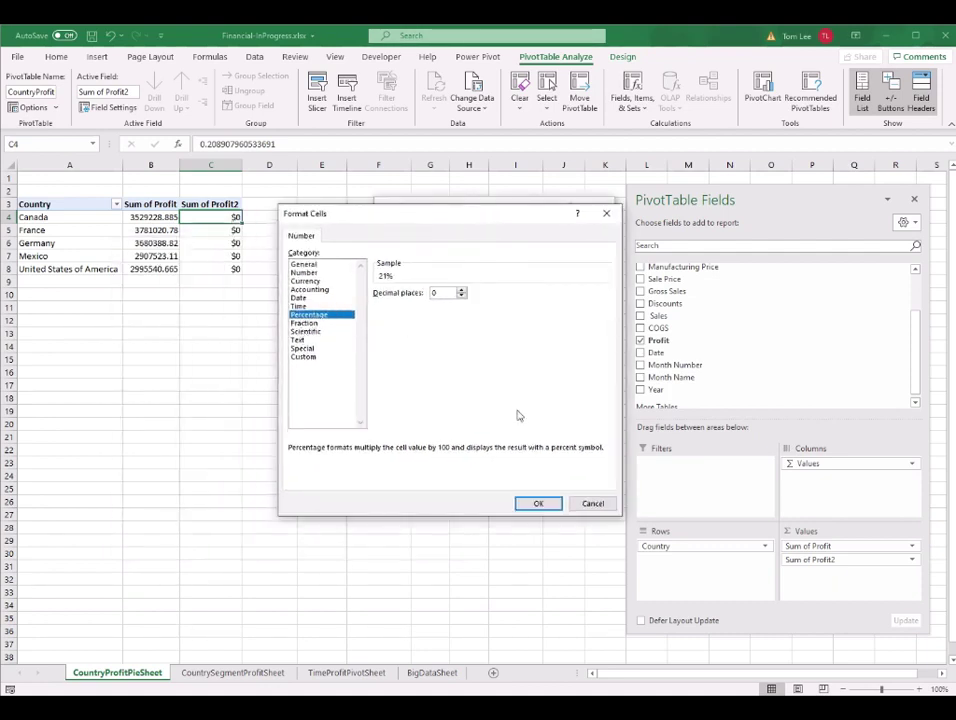
pyautogui.click(541, 505)
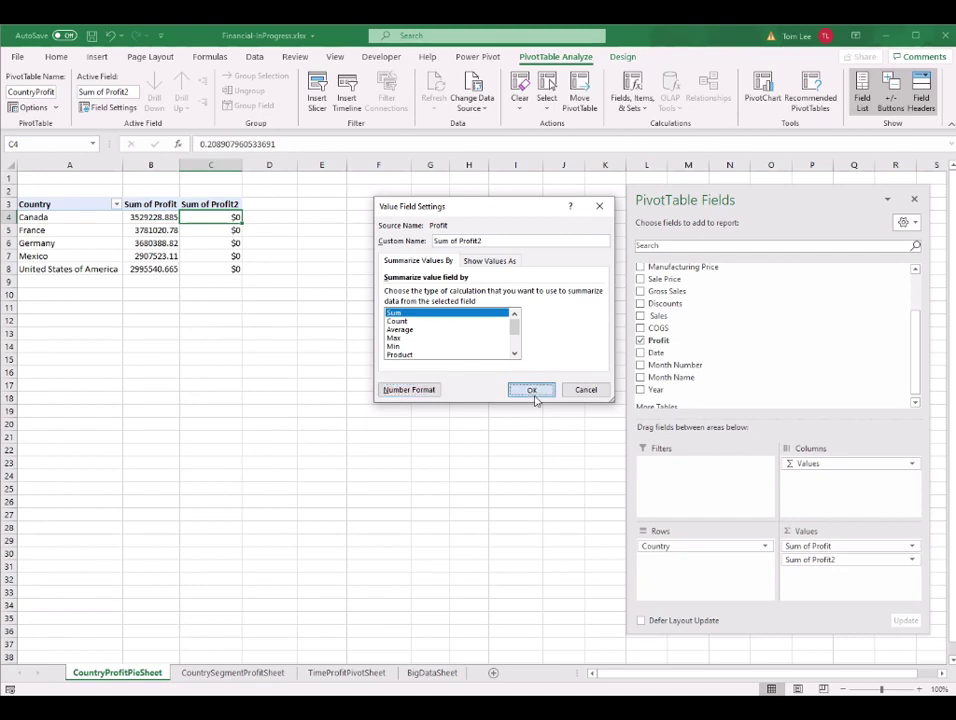
pyautogui.click(534, 395)
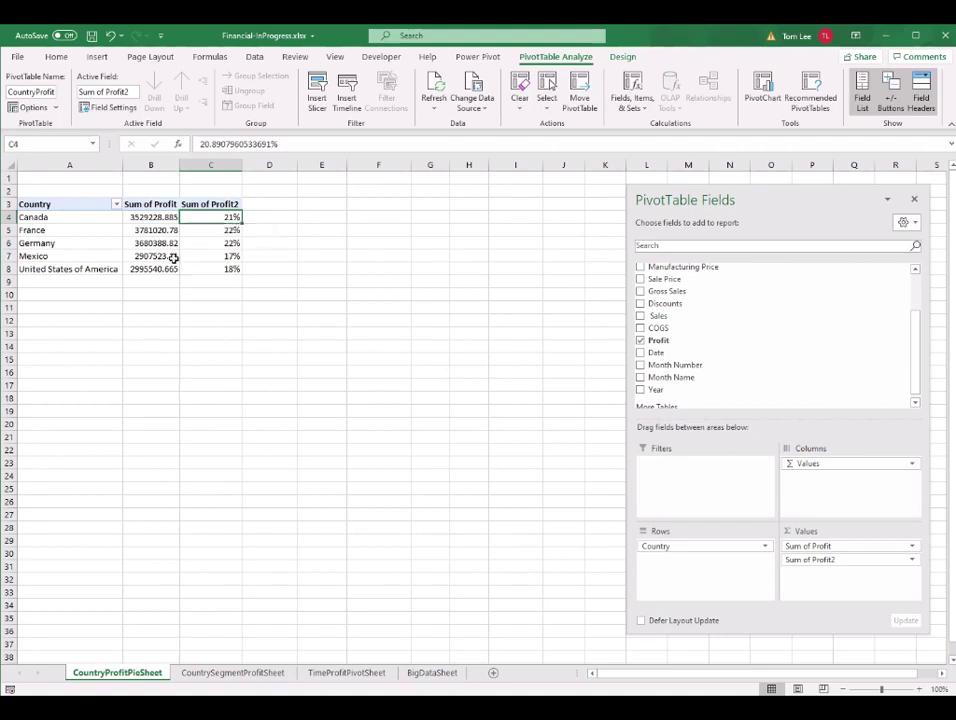
pyautogui.click(68, 231)
pyautogui.click(225, 231)
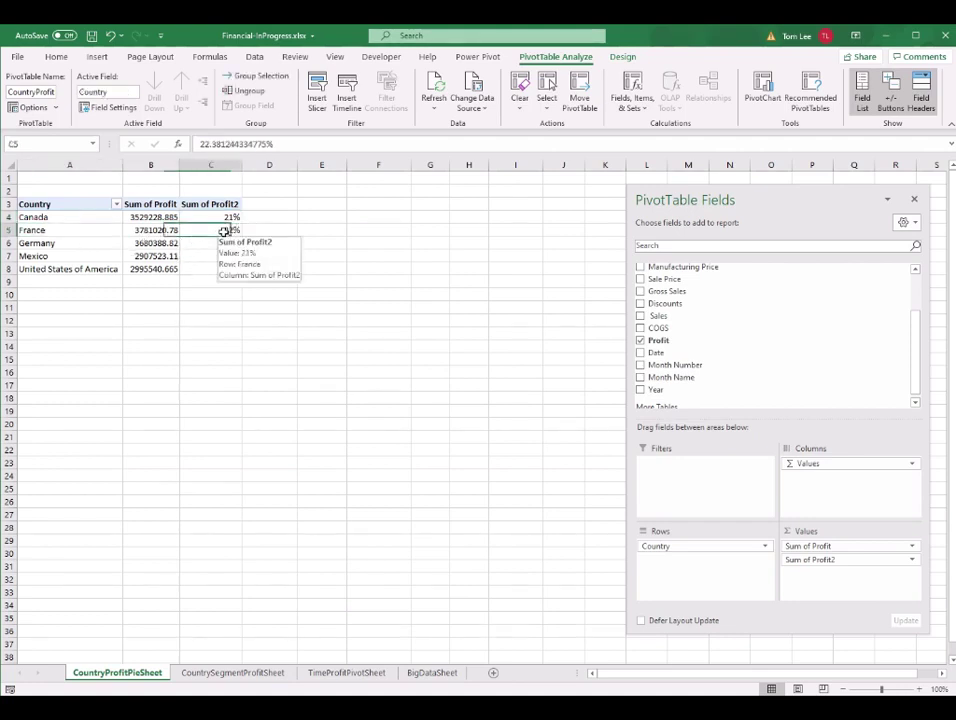
# Give the Sum of Profit field a Currency number format with 0 decimal places.
pyautogui.click(147, 216)
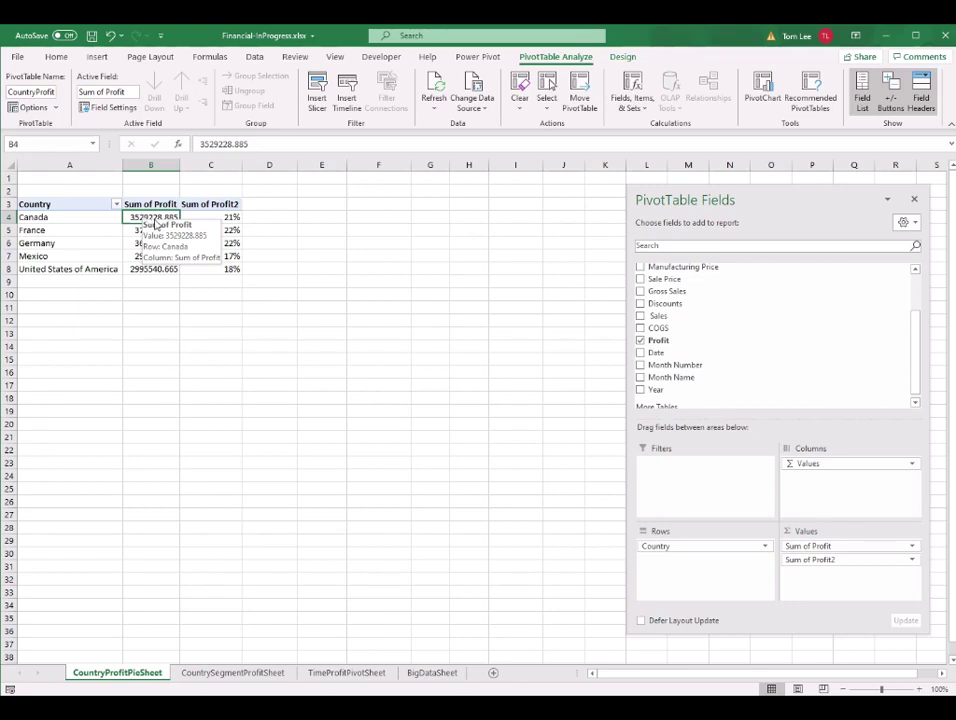
pyautogui.rightClick(165, 218)
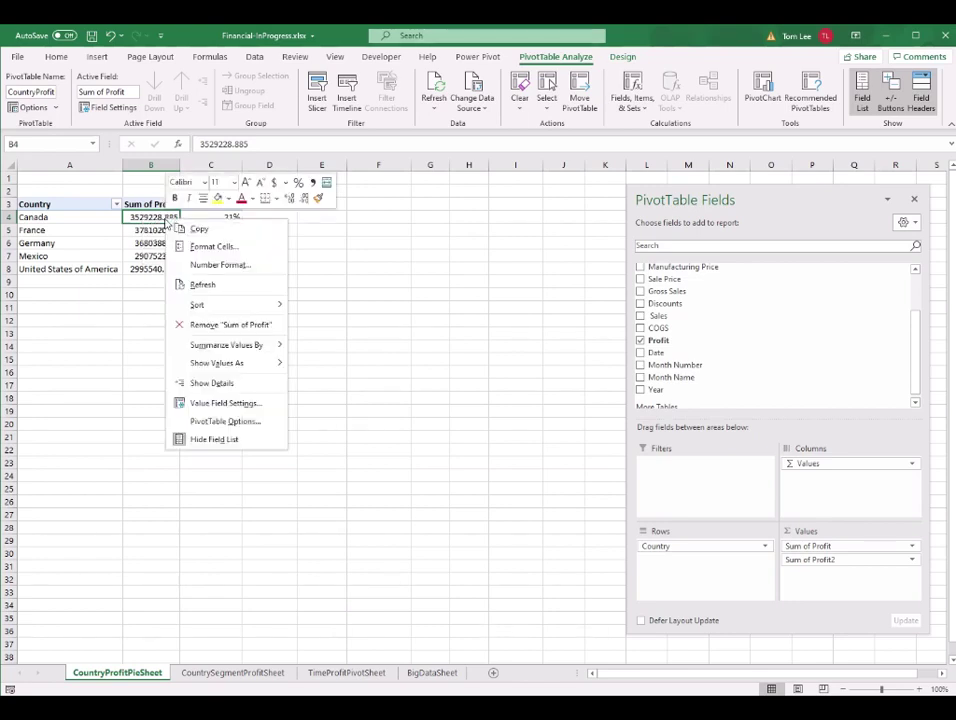
pyautogui.click(246, 404)
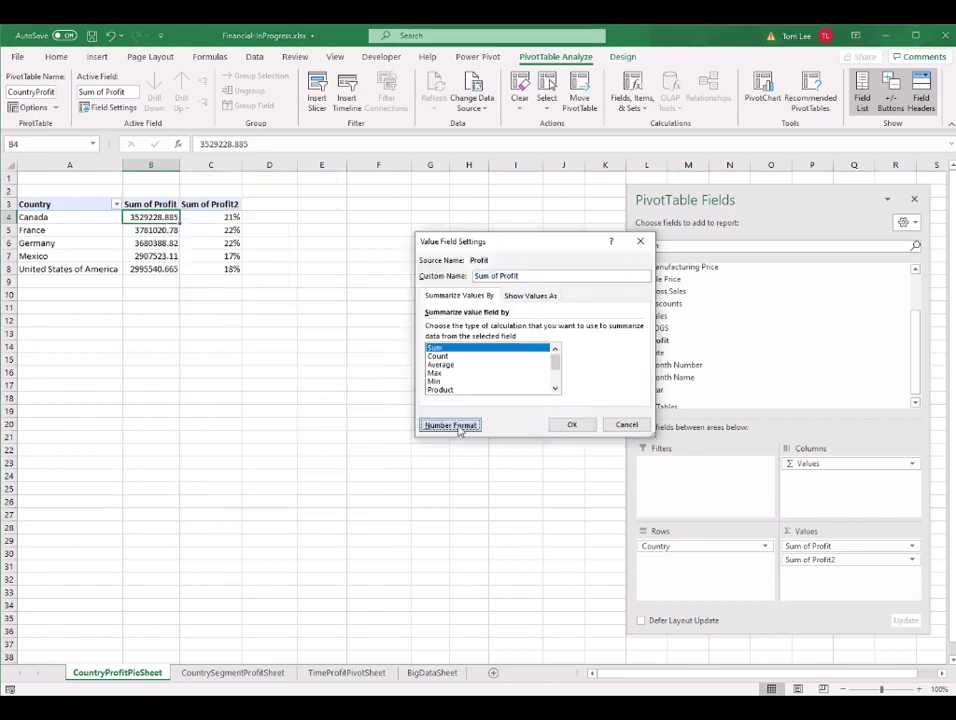
pyautogui.click(451, 425)
pyautogui.click(108, 317)
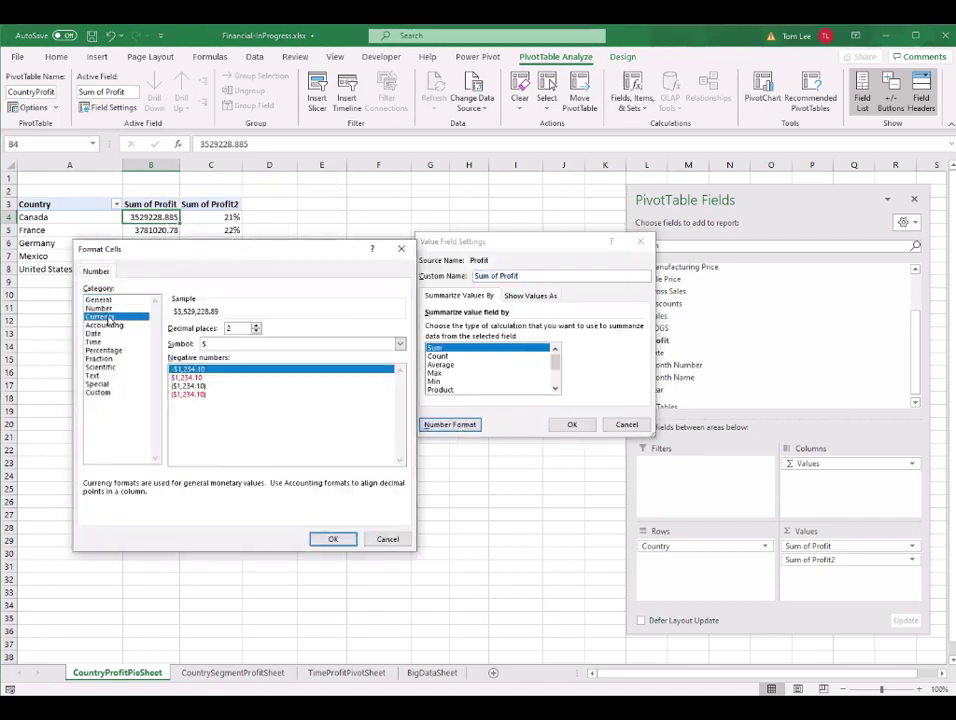
pyautogui.click(490, 279)
pyautogui.click(490, 279)
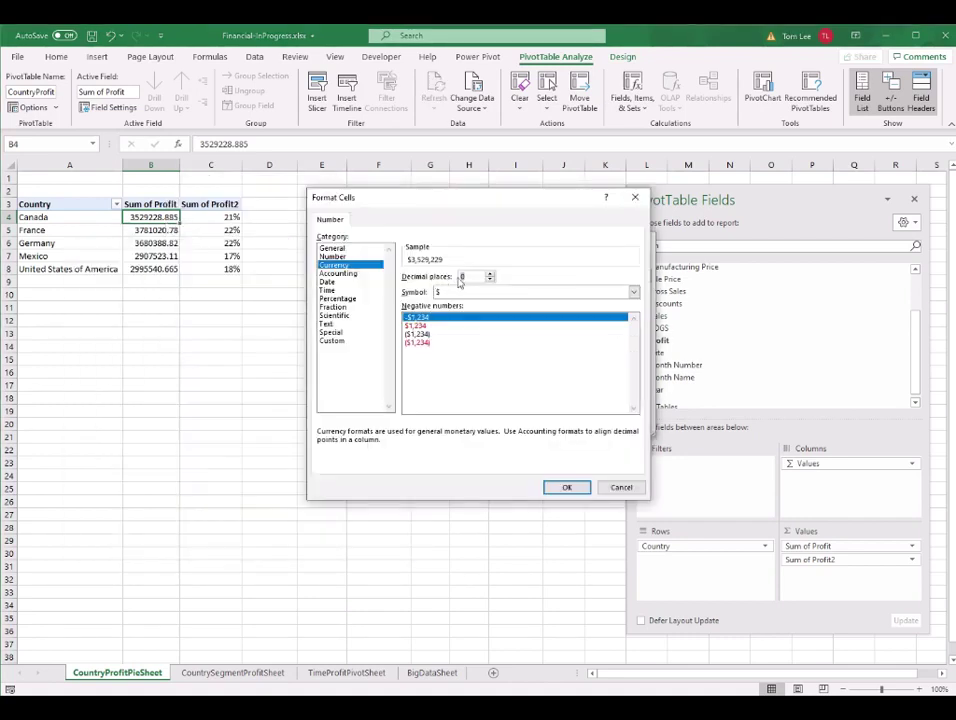
pyautogui.click(567, 489)
# Rename the Sum of Profit value field to Total Profit and apply its field settings.
pyautogui.moveTo(542, 249); pyautogui.dragTo(441, 270)
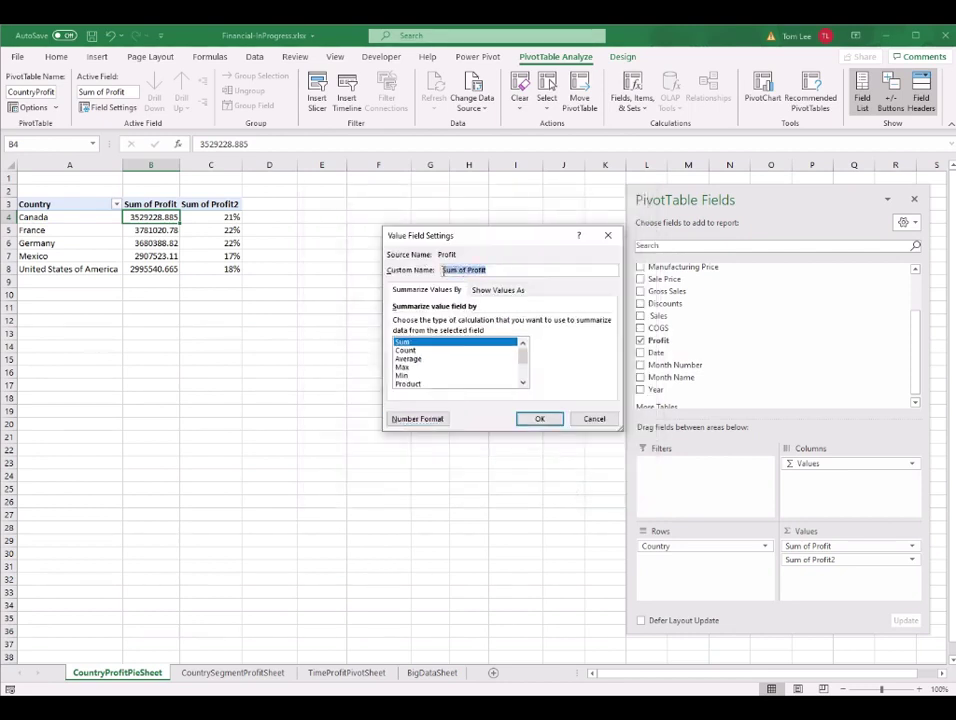
pyautogui.write('Total Profit')
pyautogui.press('Return')
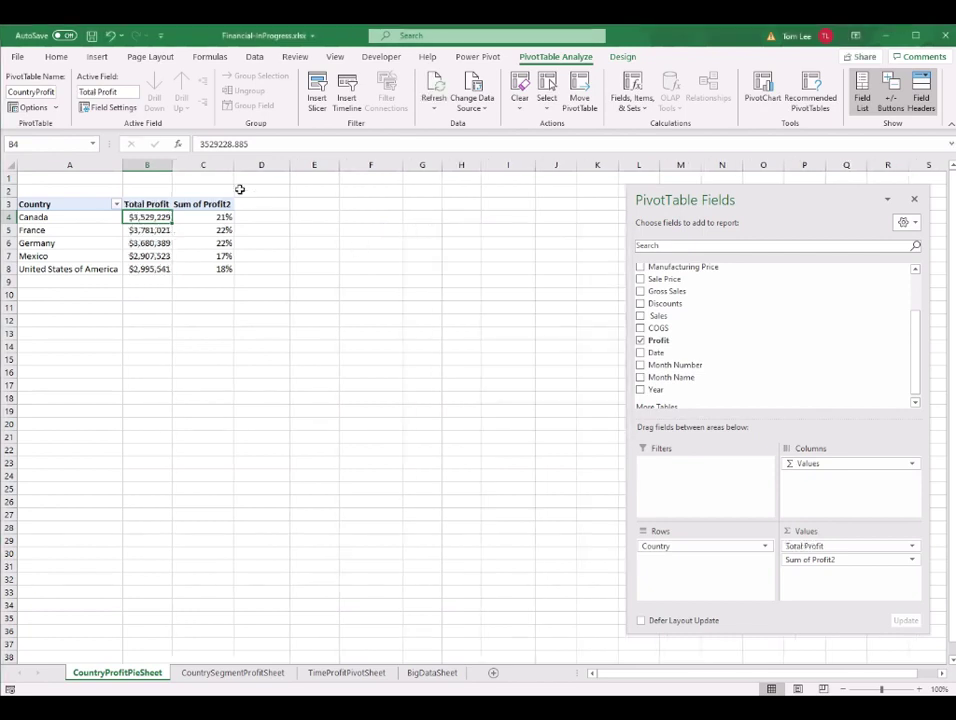
# Rename the Sum of Profit2 value field to Precentage Profit through its value field settings.
pyautogui.click(212, 217)
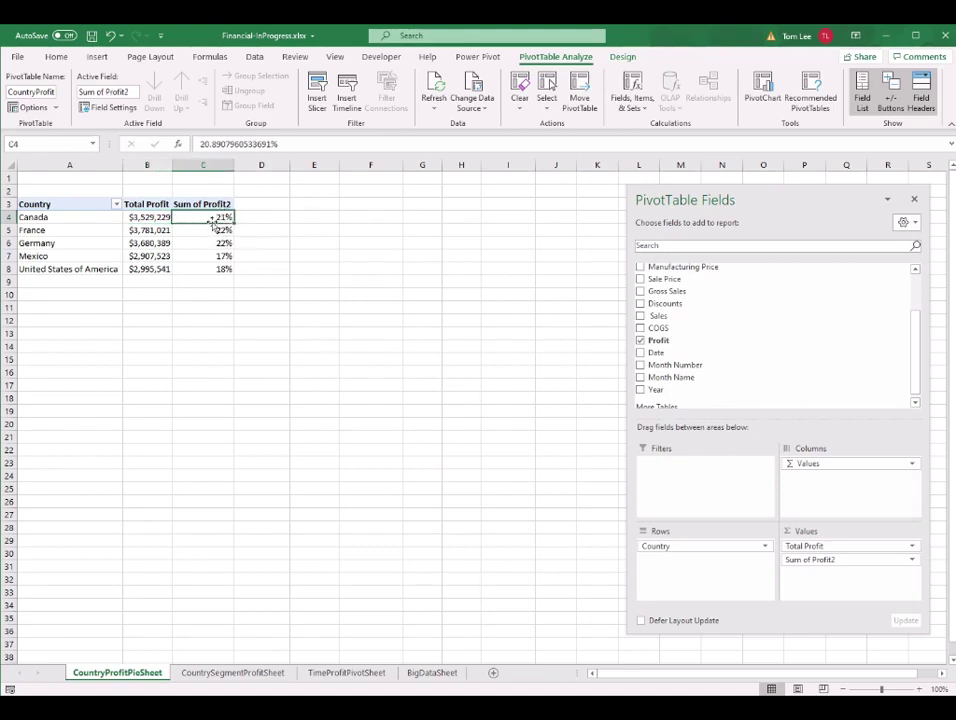
pyautogui.rightClick(203, 220)
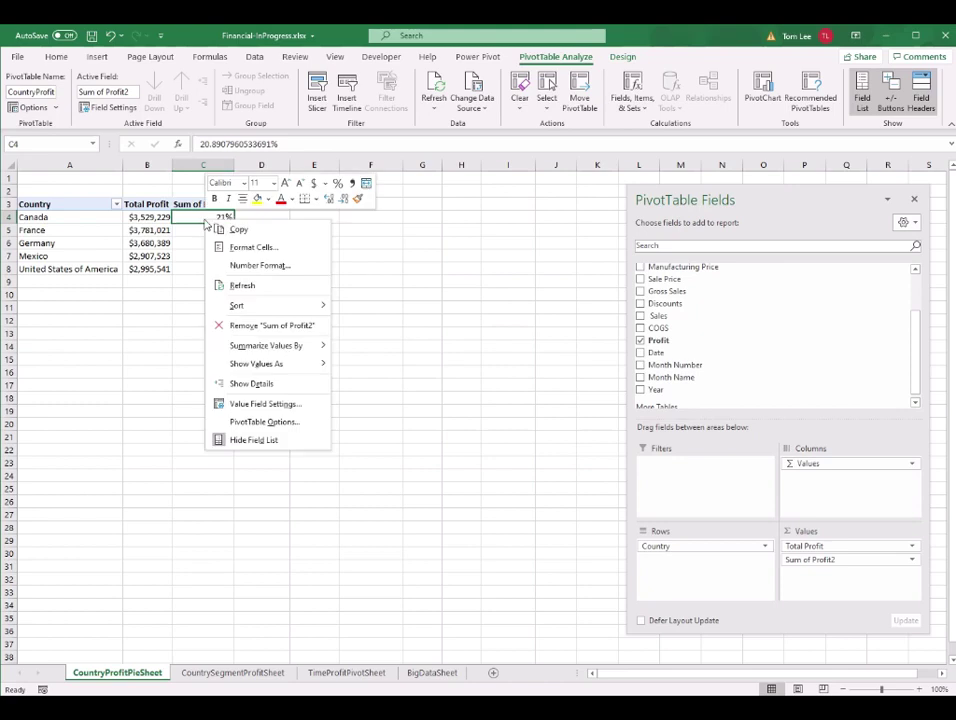
pyautogui.click(259, 405)
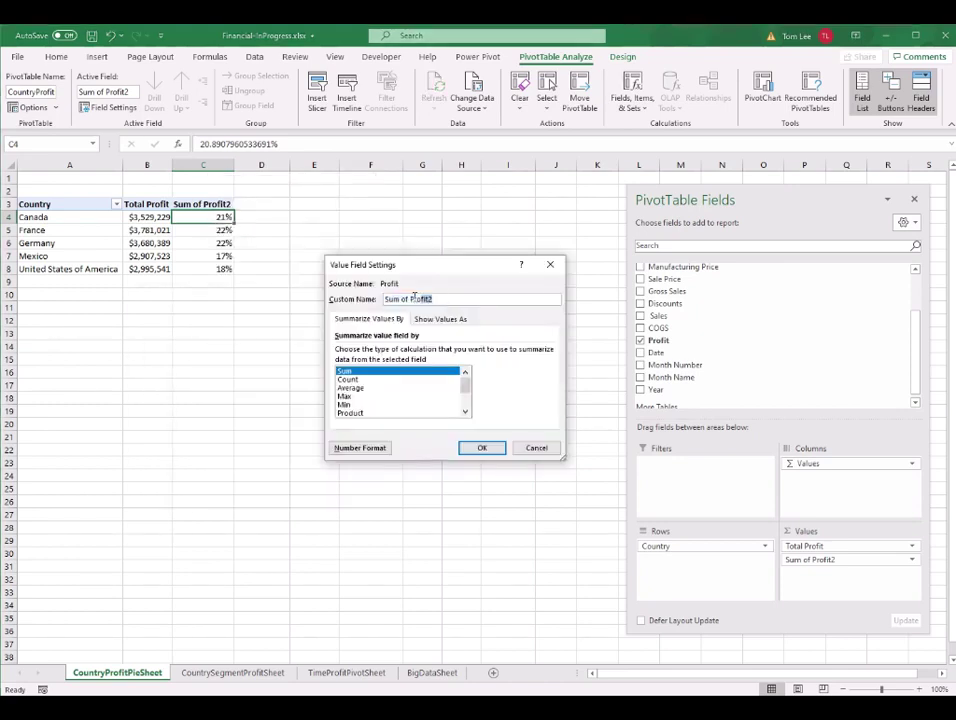
pyautogui.write('Precentage Profit')
pyautogui.click(481, 447)
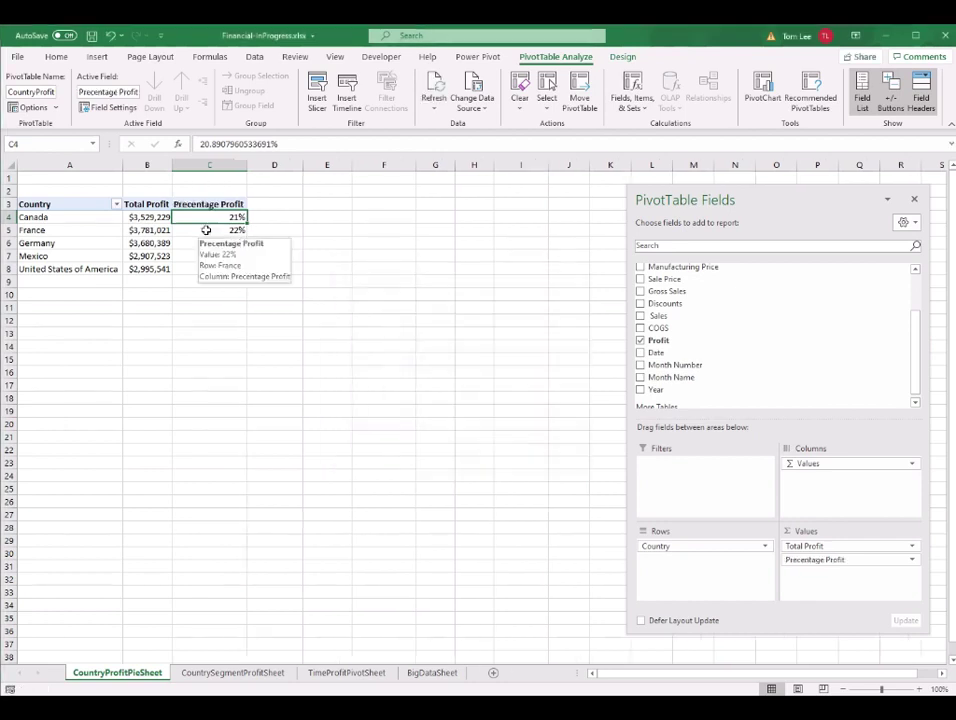
# Insert a standard Pie PivotChart from the country profit pivot table and place it beside the table, starting at column D, row 3.
pyautogui.click(216, 231)
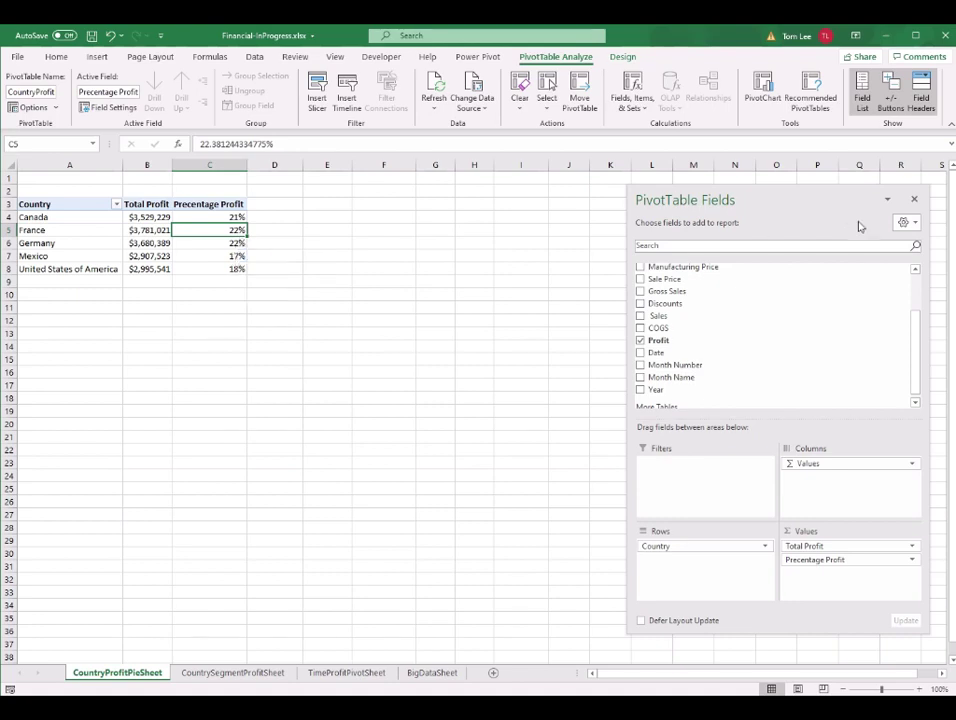
pyautogui.moveTo(828, 207)
pyautogui.mouseDown()
pyautogui.moveTo(839, 193)
pyautogui.moveTo(835, 203)
pyautogui.mouseUp()
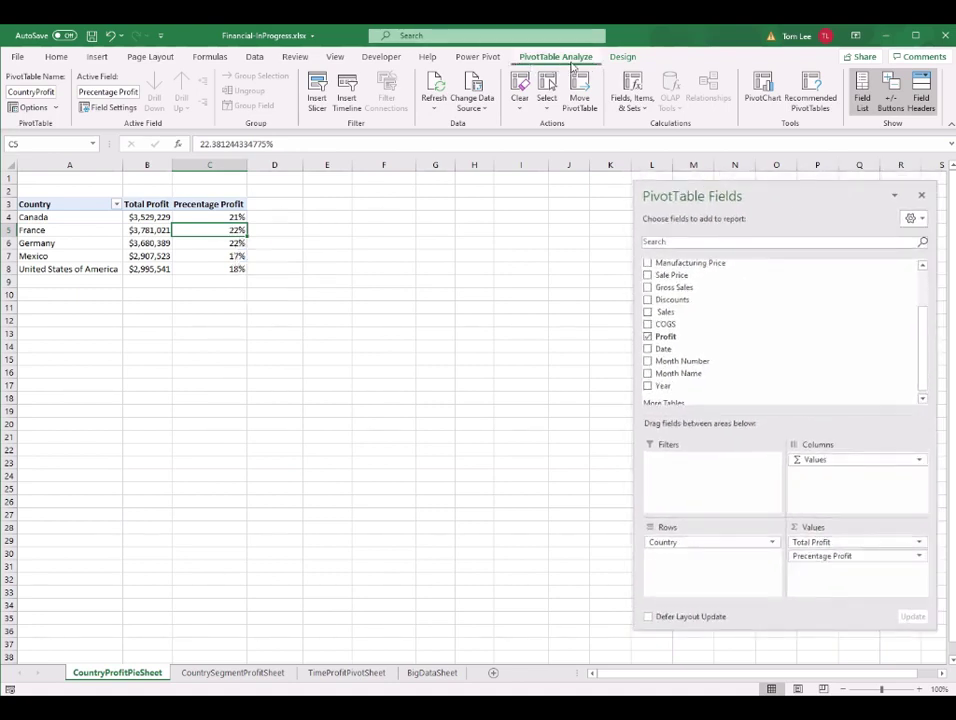
pyautogui.click(774, 89)
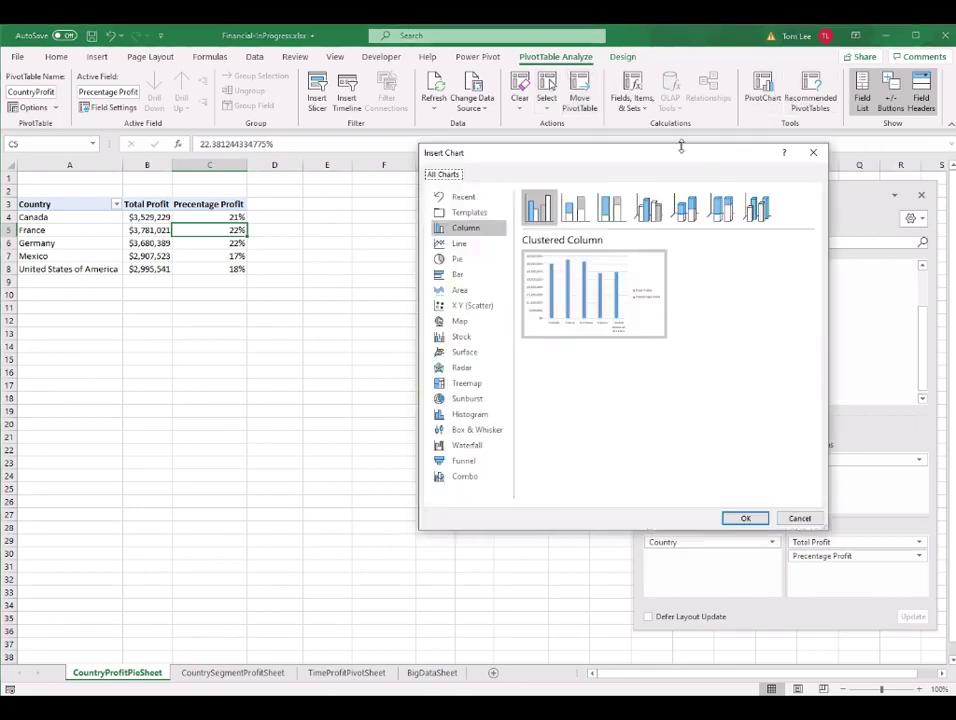
pyautogui.click(472, 261)
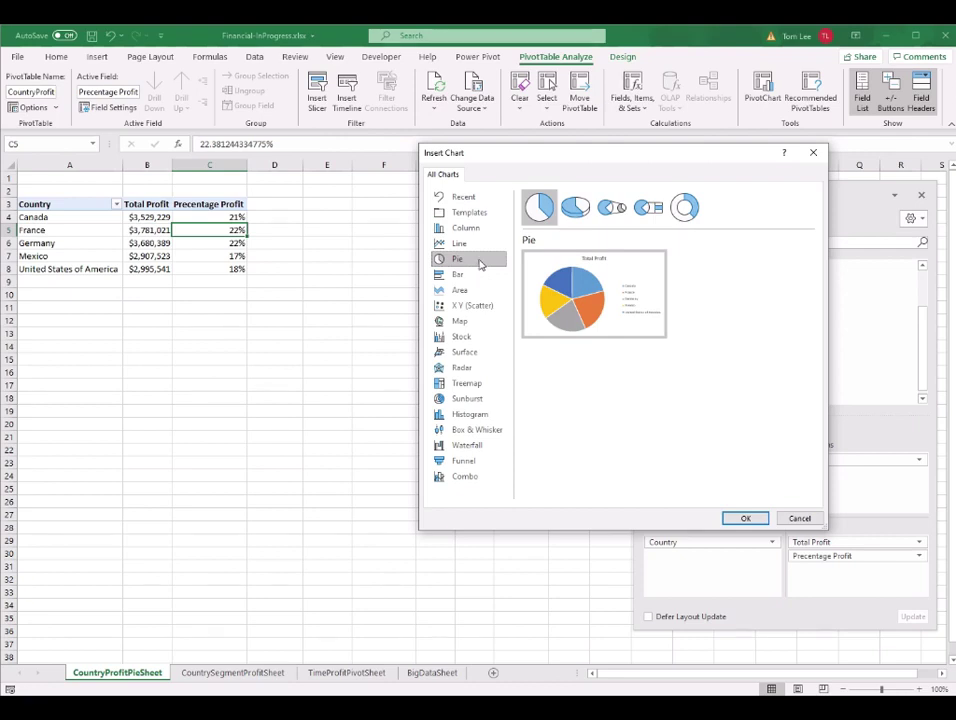
pyautogui.click(746, 519)
pyautogui.moveTo(510, 252); pyautogui.dragTo(493, 212)
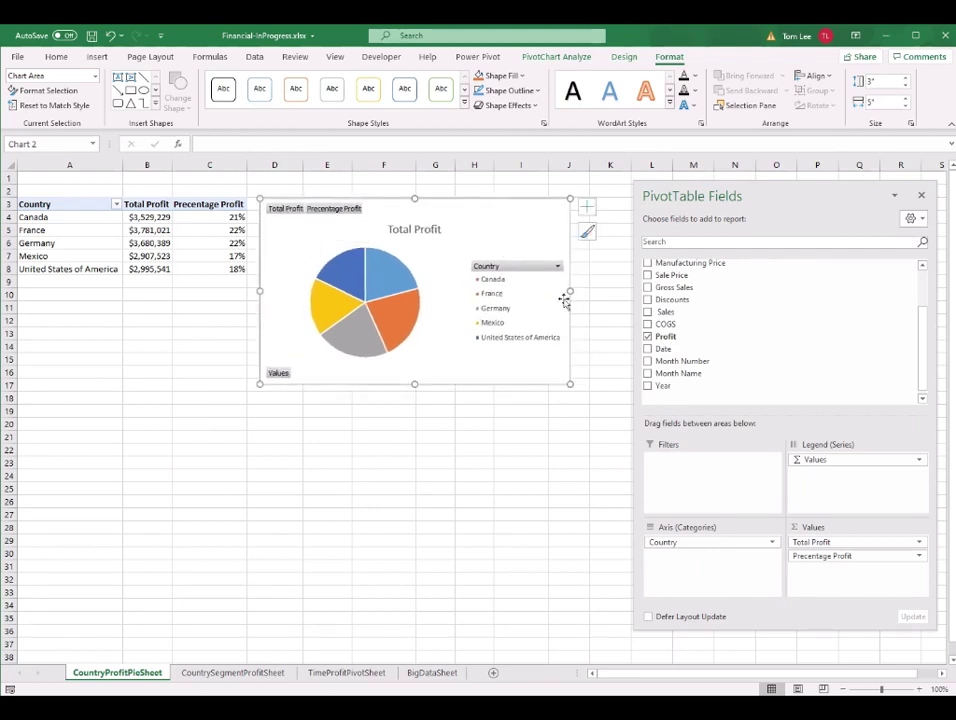
# Hide all field buttons on the pie chart and delete its Total Profit title.
pyautogui.rightClick(539, 272)
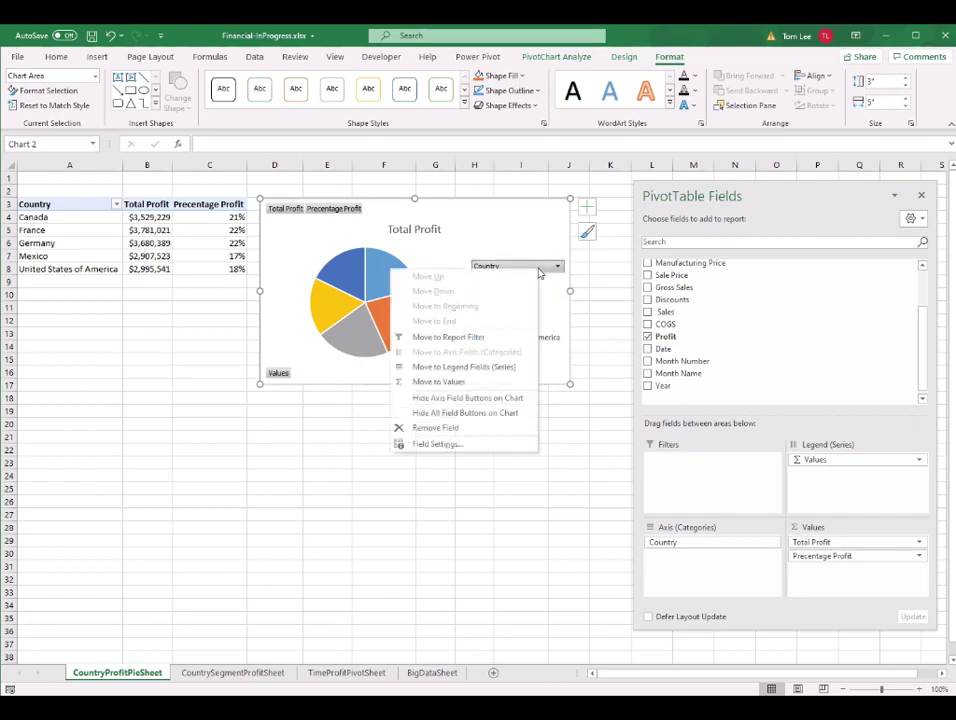
pyautogui.click(470, 413)
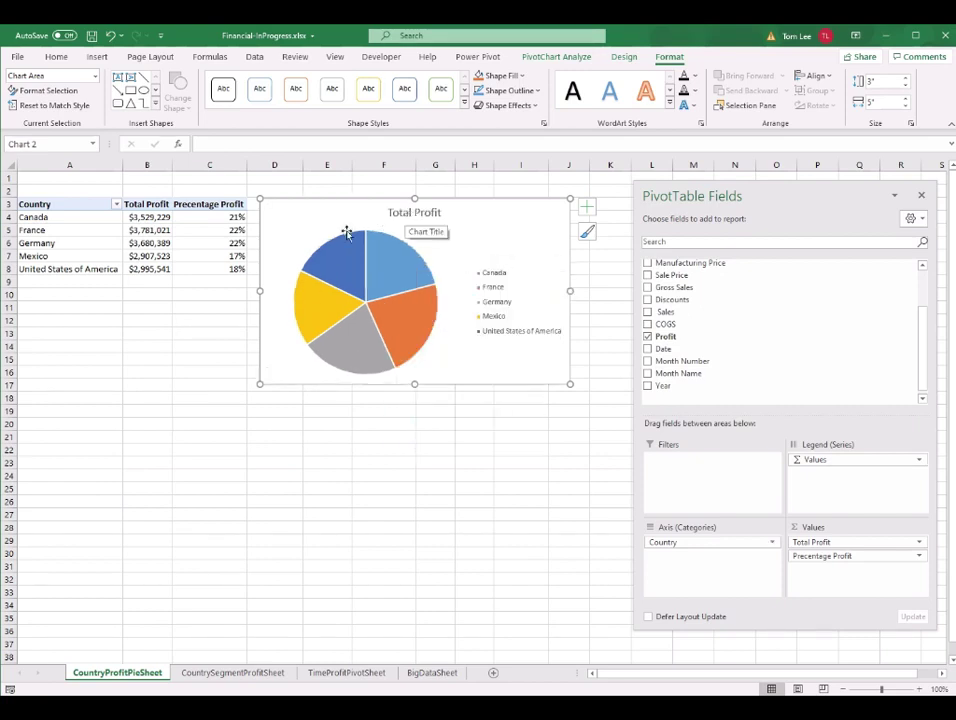
pyautogui.click(428, 219)
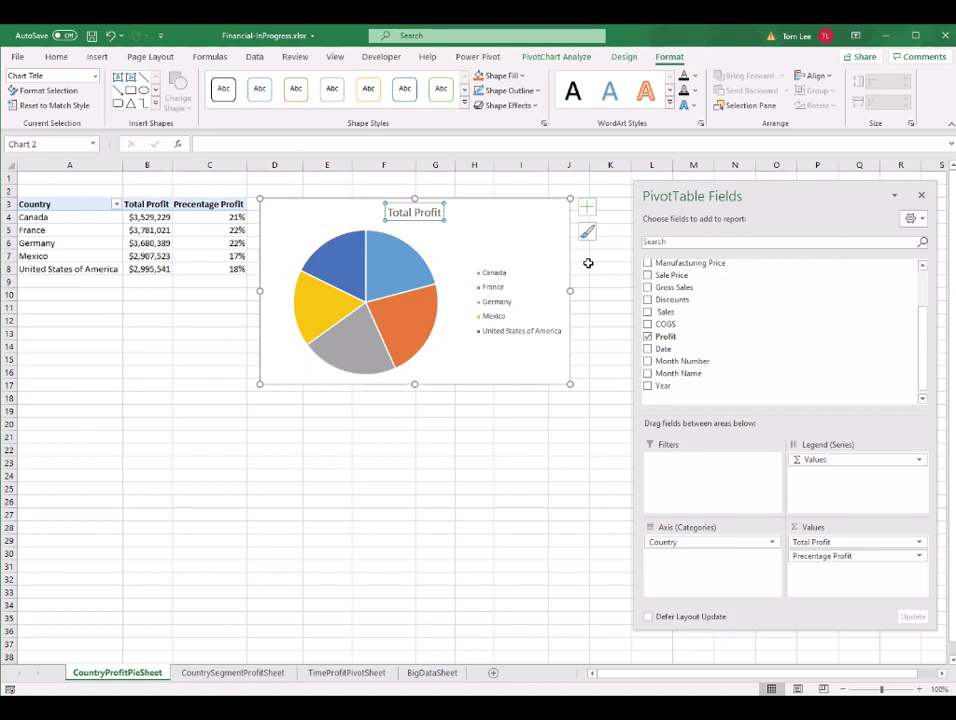
pyautogui.press('Delete')
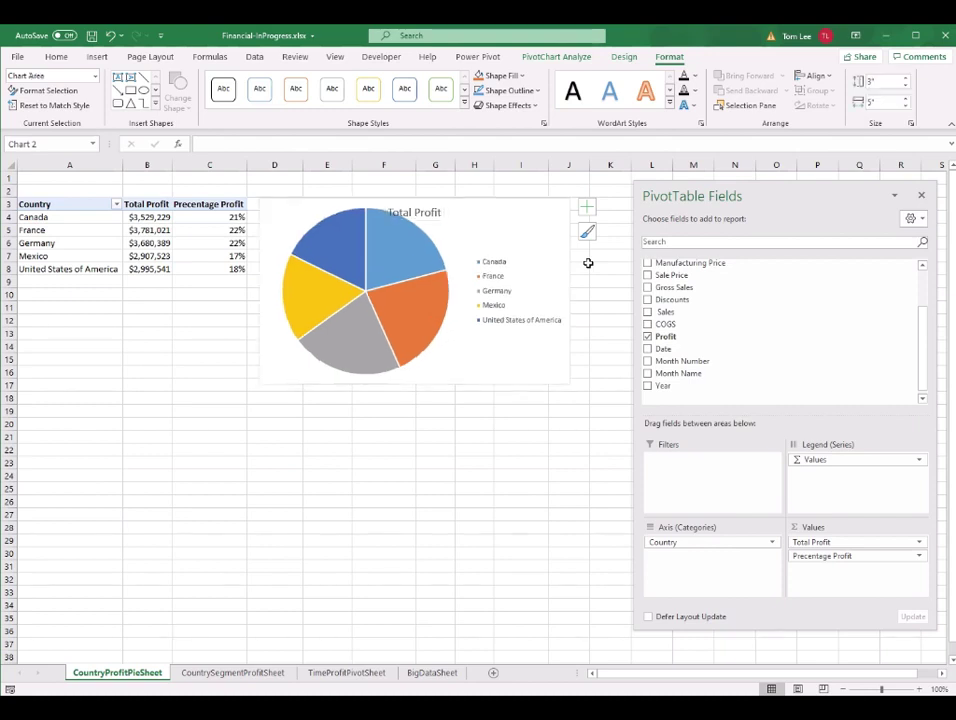
pyautogui.click(504, 265)
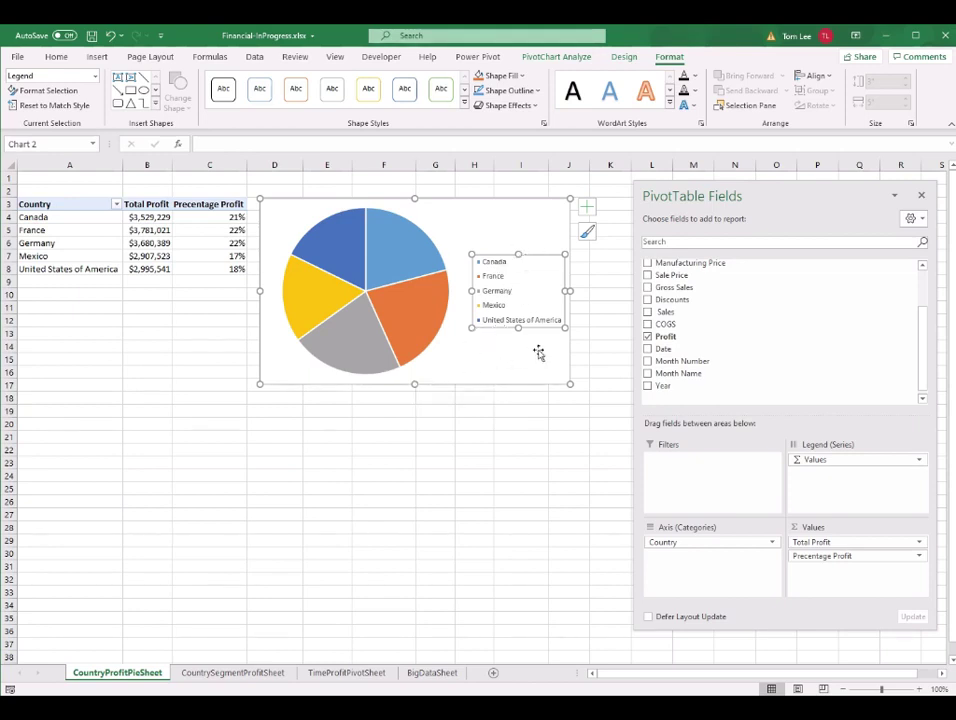
pyautogui.click(518, 218)
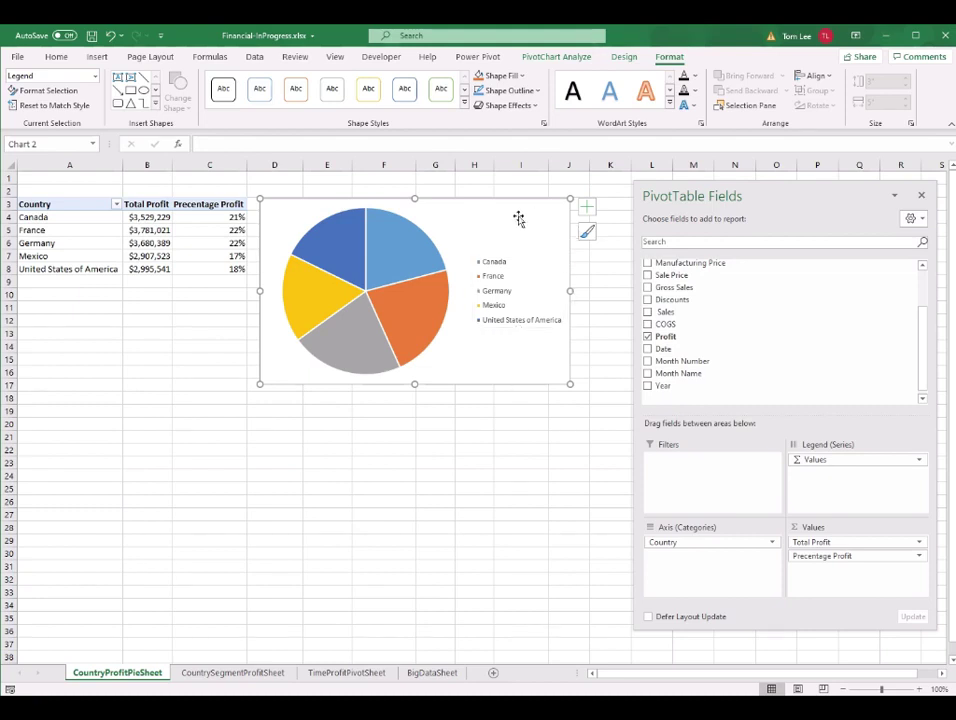
# Name the pie chart CountryPieChart and return the selection to France's Total Profit cell in the pivot table.
pyautogui.click(160, 227)
pyautogui.click(482, 218)
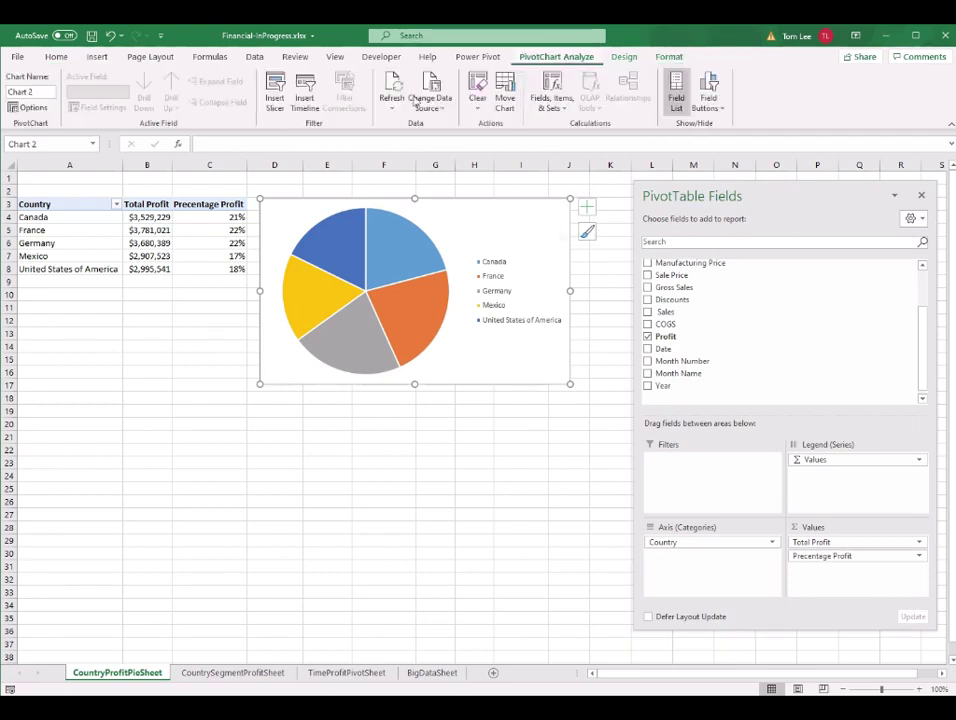
pyautogui.click(40, 93)
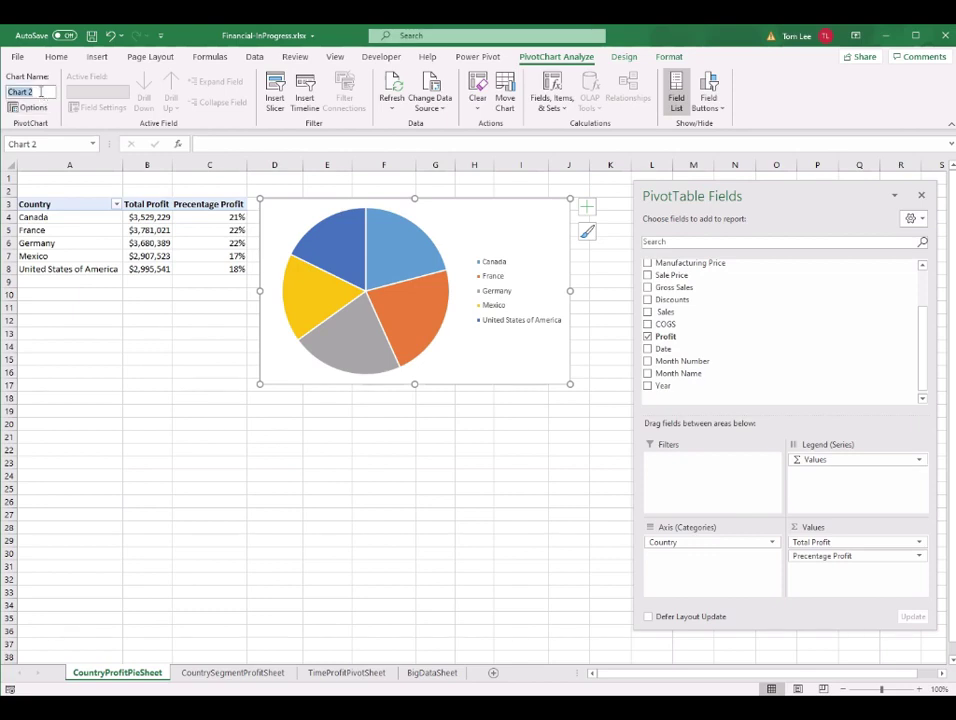
pyautogui.write('CountryPieChart')
pyautogui.press('Return')
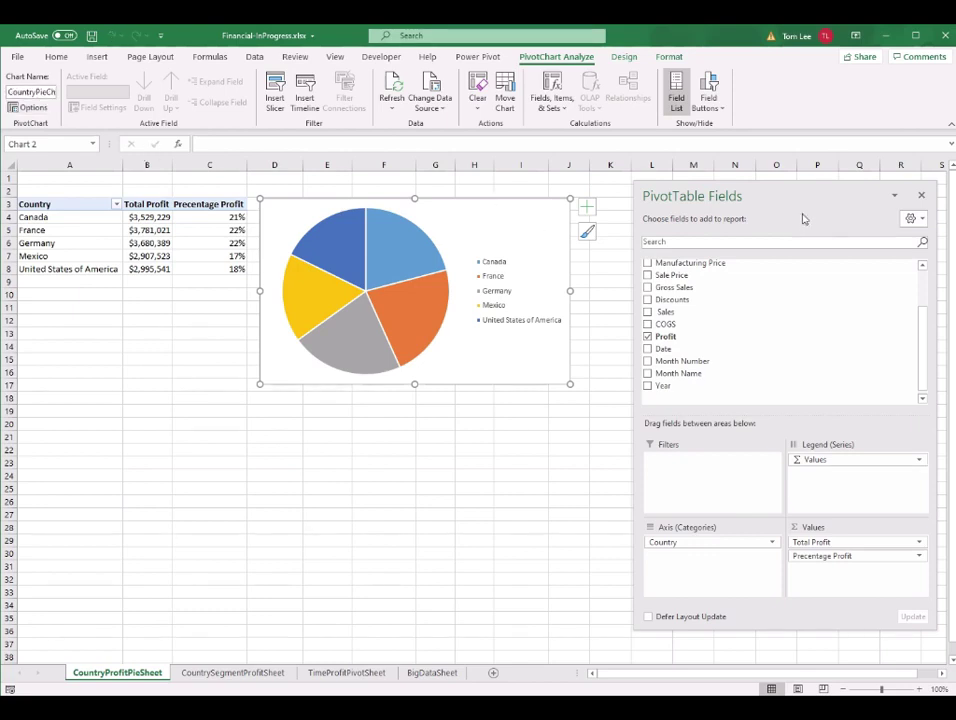
pyautogui.moveTo(817, 196)
pyautogui.mouseDown()
pyautogui.moveTo(819, 188)
pyautogui.moveTo(822, 196)
pyautogui.mouseUp()
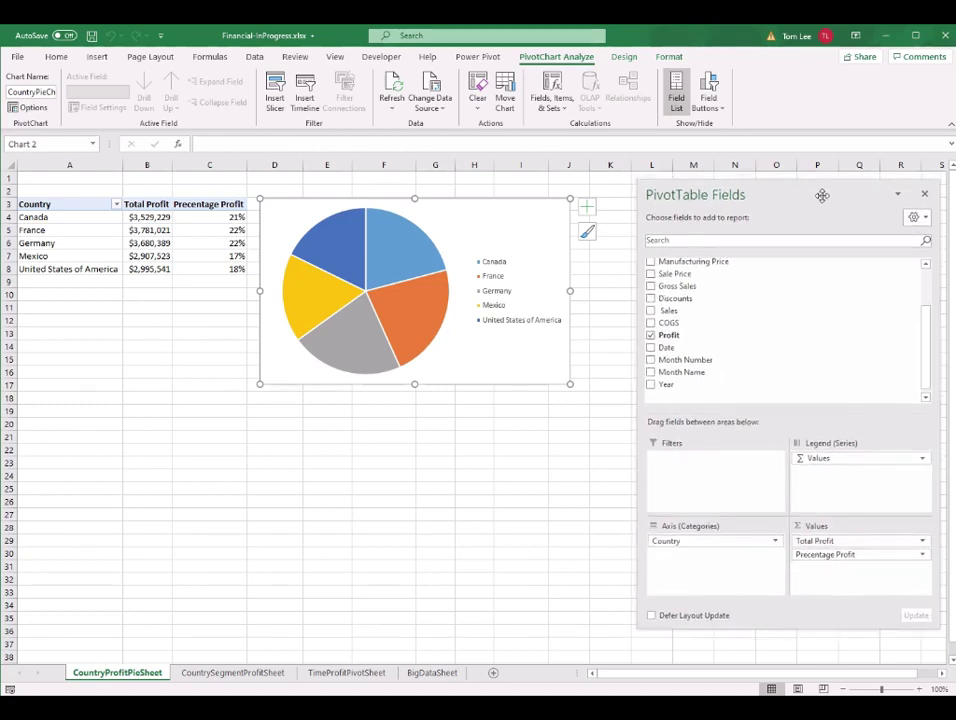
pyautogui.click(159, 232)
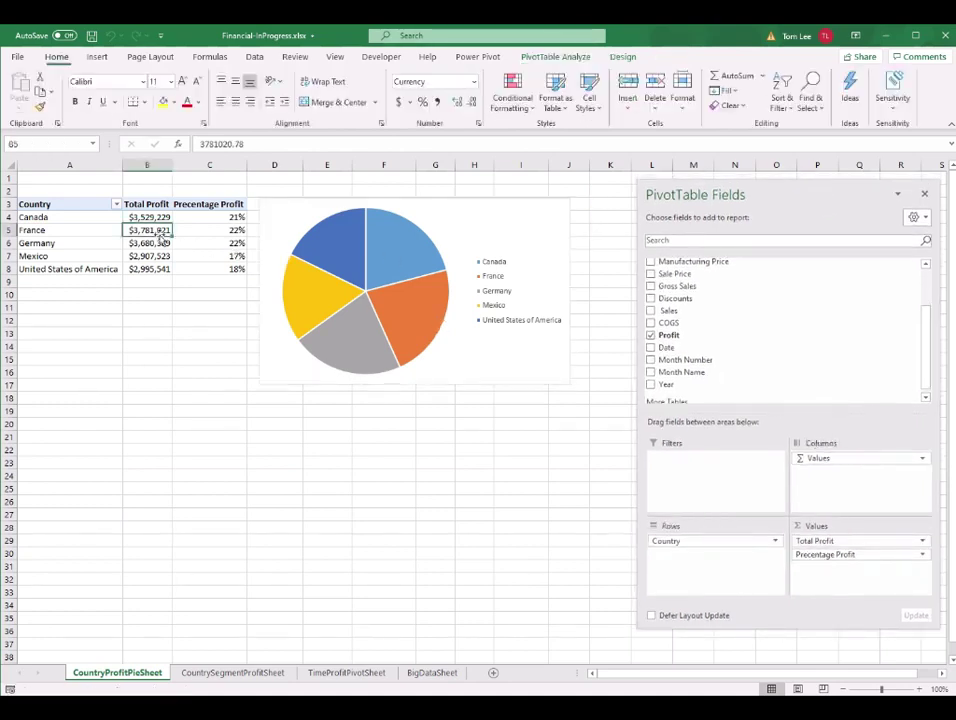
# Save the Financial-InProgress workbook.
pyautogui.click(526, 223)
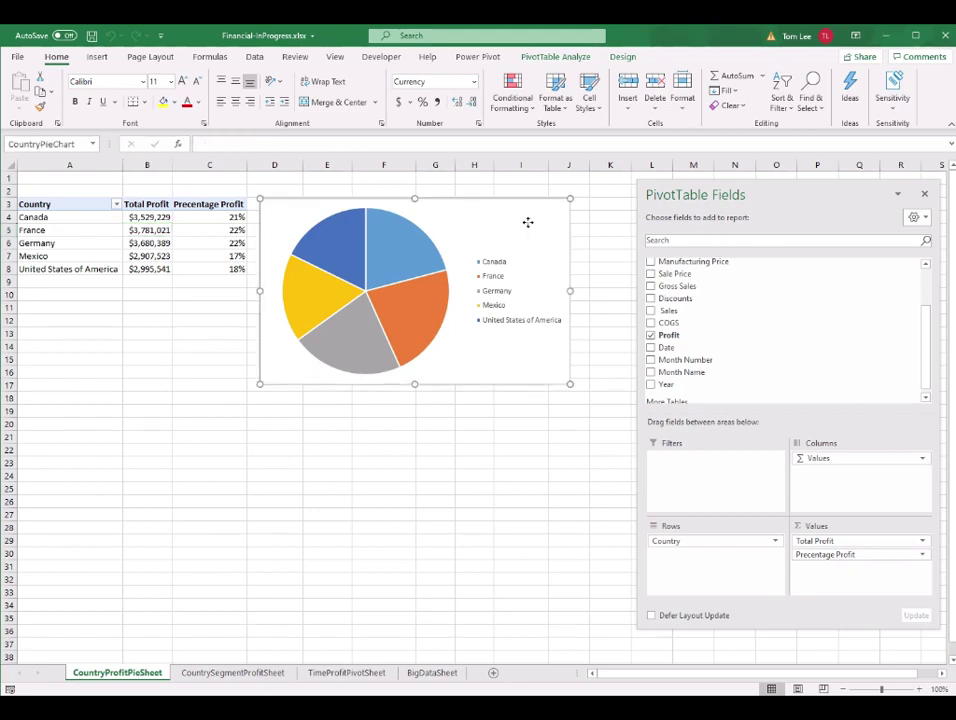
pyautogui.click(18, 57)
pyautogui.click(44, 208)
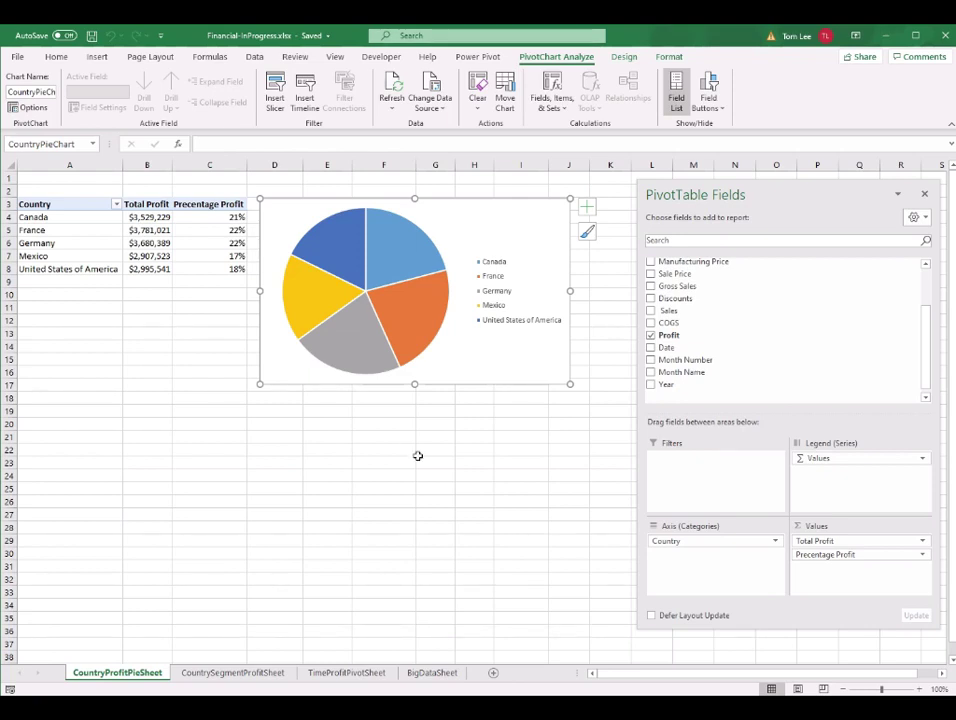
pyautogui.press('Escape')
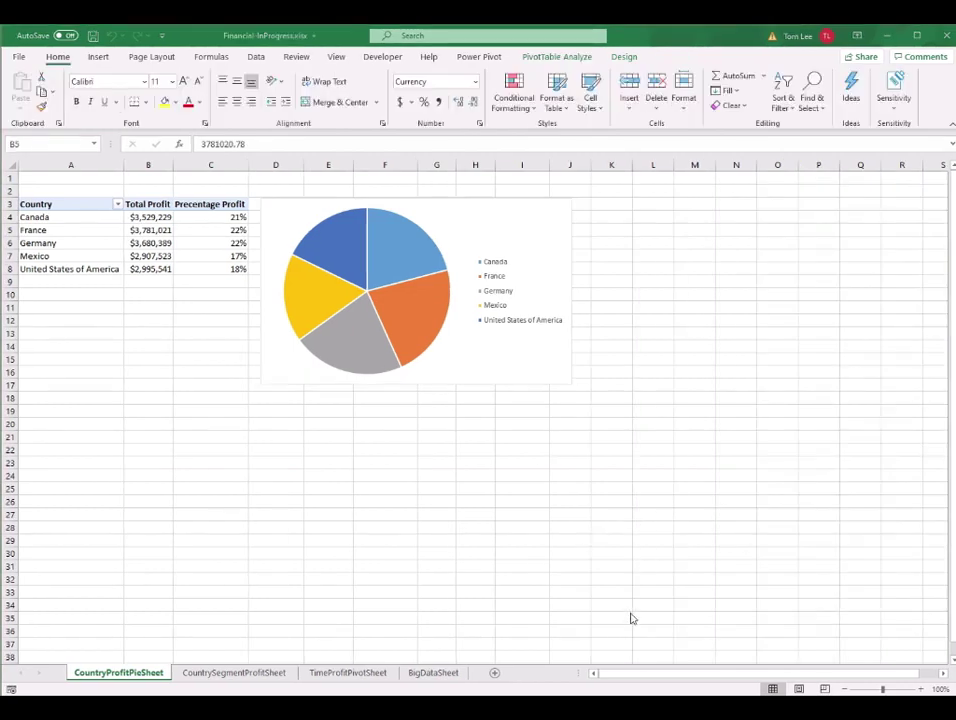
# Switch to the finished Financial-Final workbook and examine the sparkline trend table on its DashBoard sheet.
pyautogui.moveTo(617, 712)
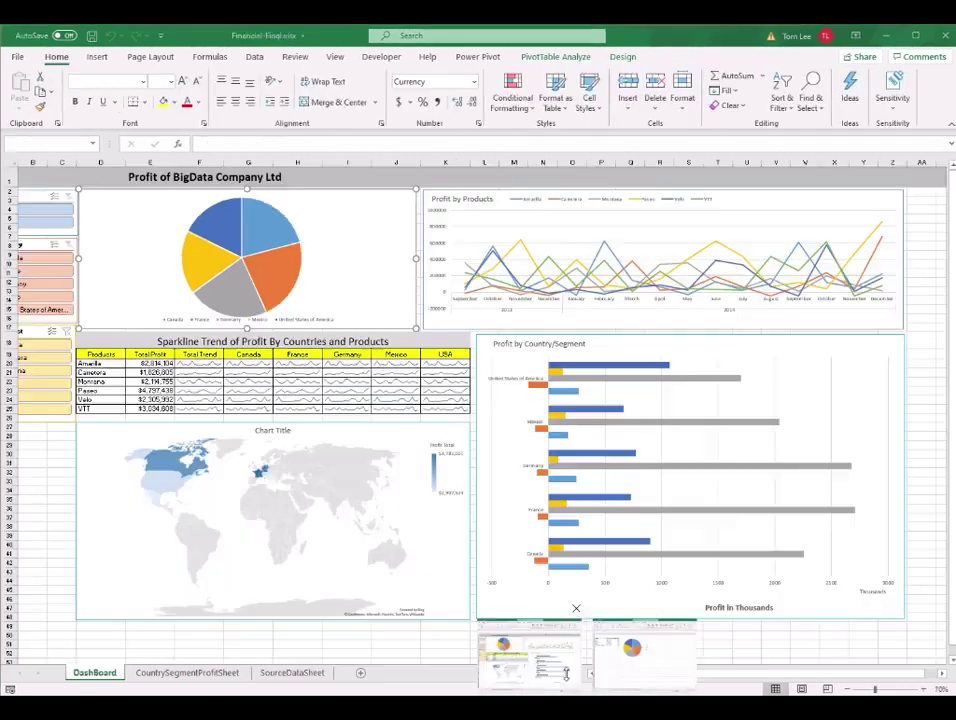
pyautogui.click(529, 650)
pyautogui.moveTo(107, 340); pyautogui.dragTo(369, 399)
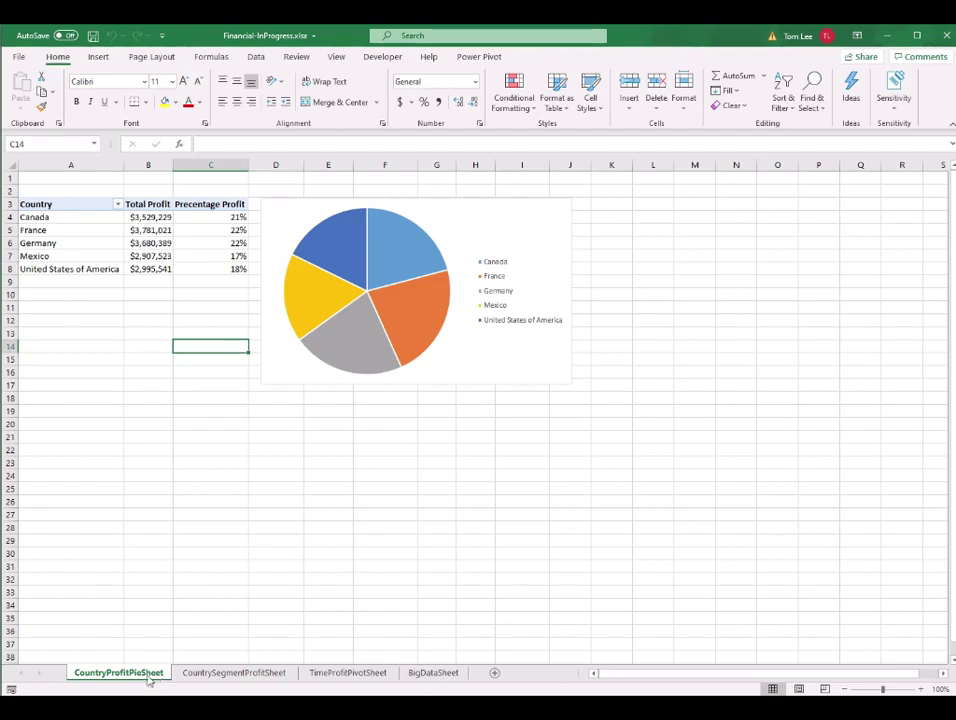
# Create a copy of CountryProfitPieSheet before the first sheet in Financial-InProgress and name it SparkLineSheet.
pyautogui.rightClick(148, 676)
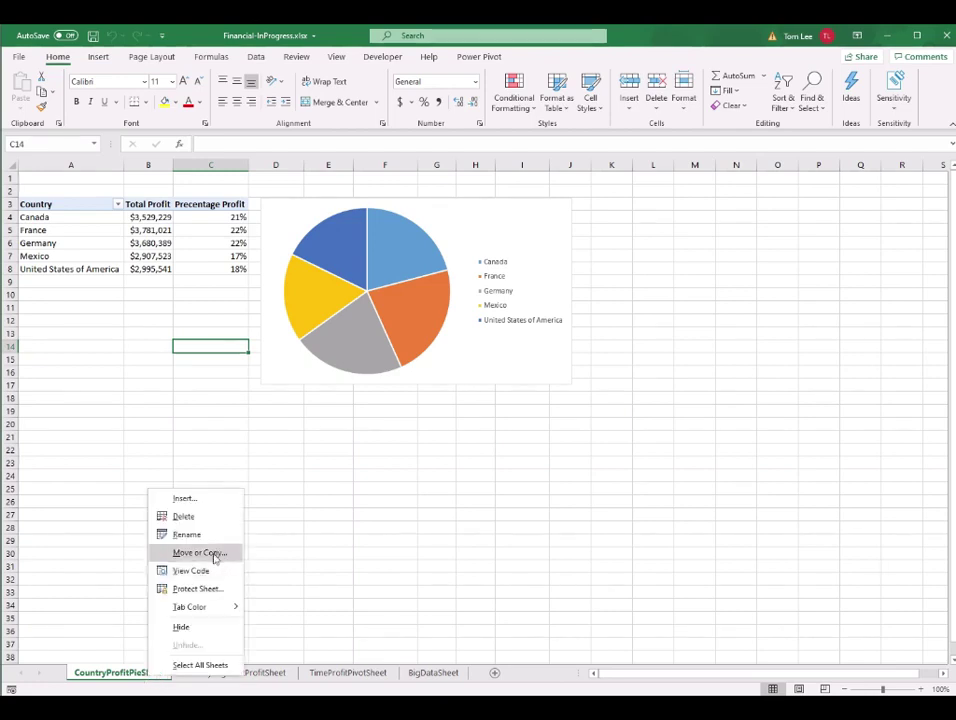
pyautogui.click(214, 554)
pyautogui.click(157, 602)
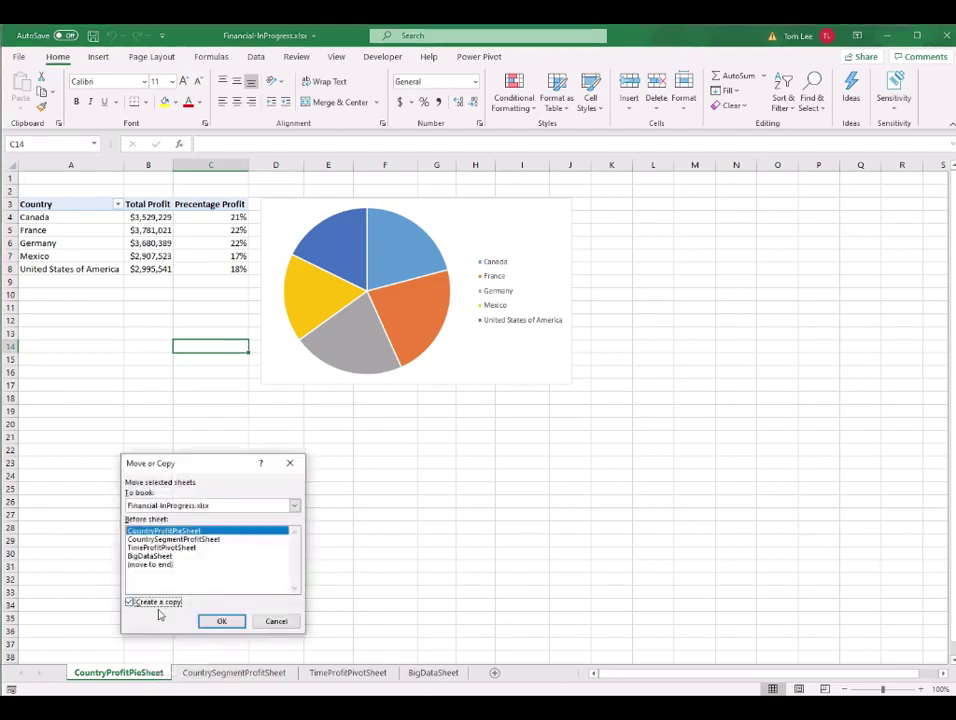
pyautogui.click(229, 622)
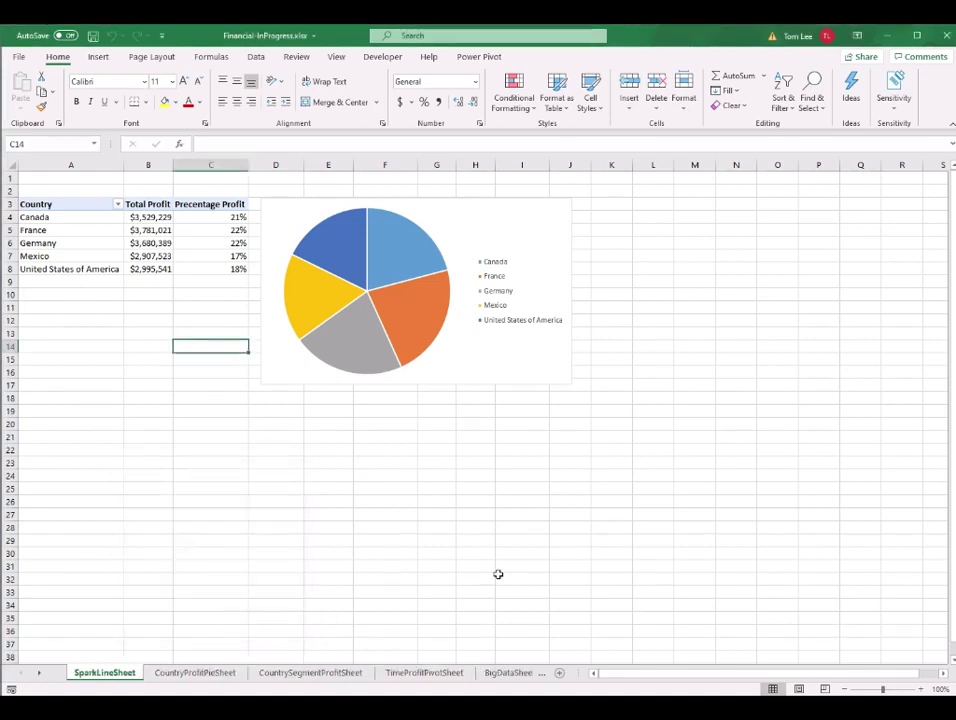
# Delete the pie chart from SparkLineSheet and remove all fields from its pivot table.
pyautogui.click(549, 214)
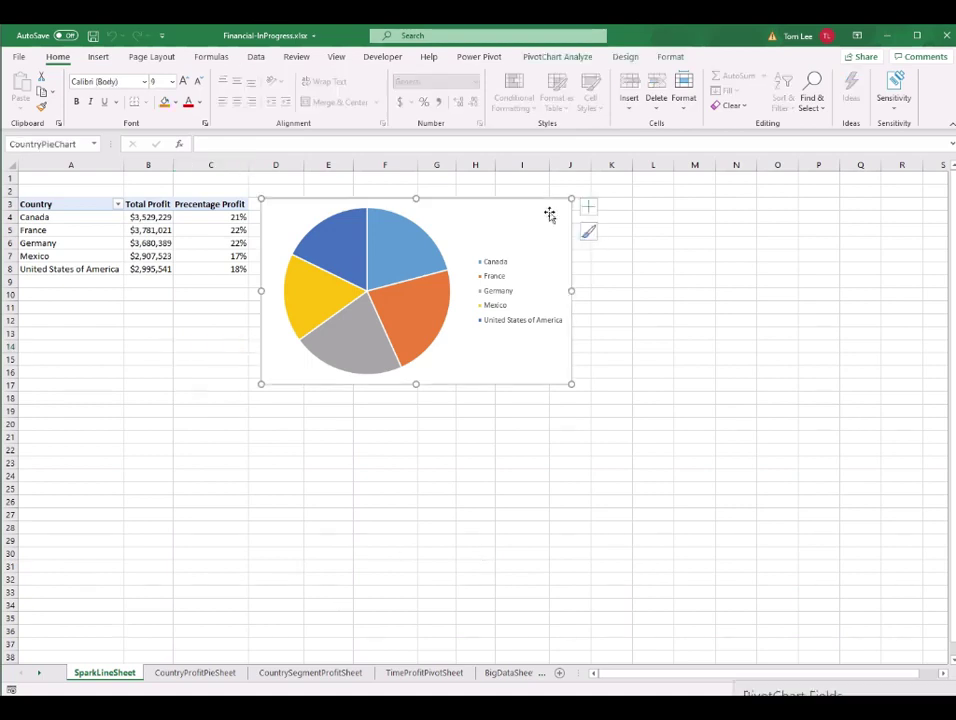
pyautogui.press('Delete')
pyautogui.click(151, 229)
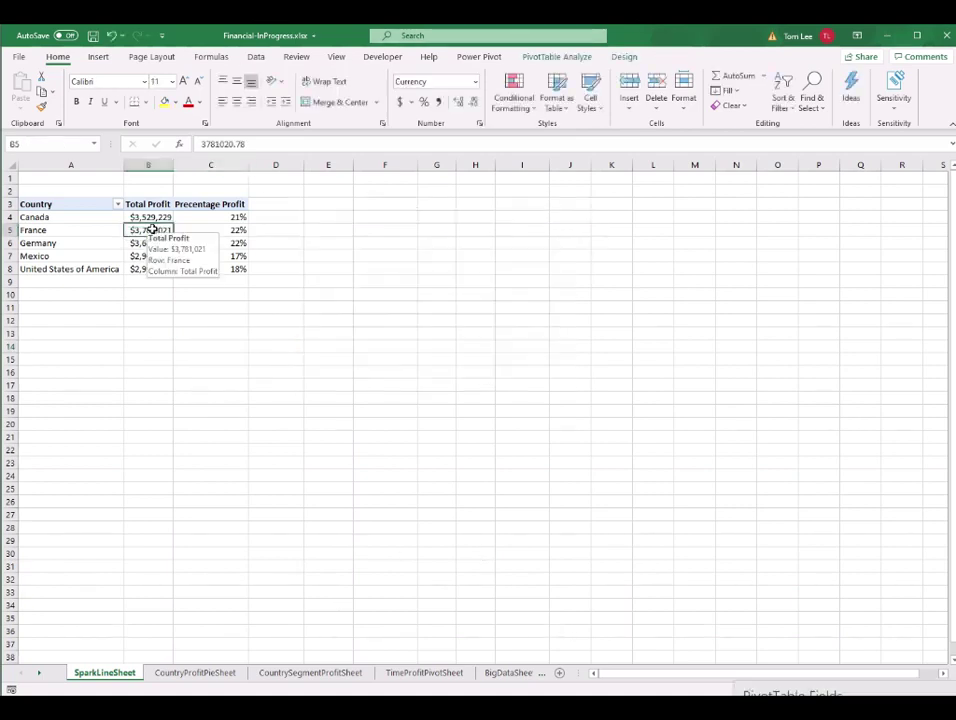
pyautogui.moveTo(790, 693); pyautogui.dragTo(788, 202)
pyautogui.moveTo(790, 478); pyautogui.dragTo(775, 354)
pyautogui.moveTo(664, 555); pyautogui.dragTo(721, 382)
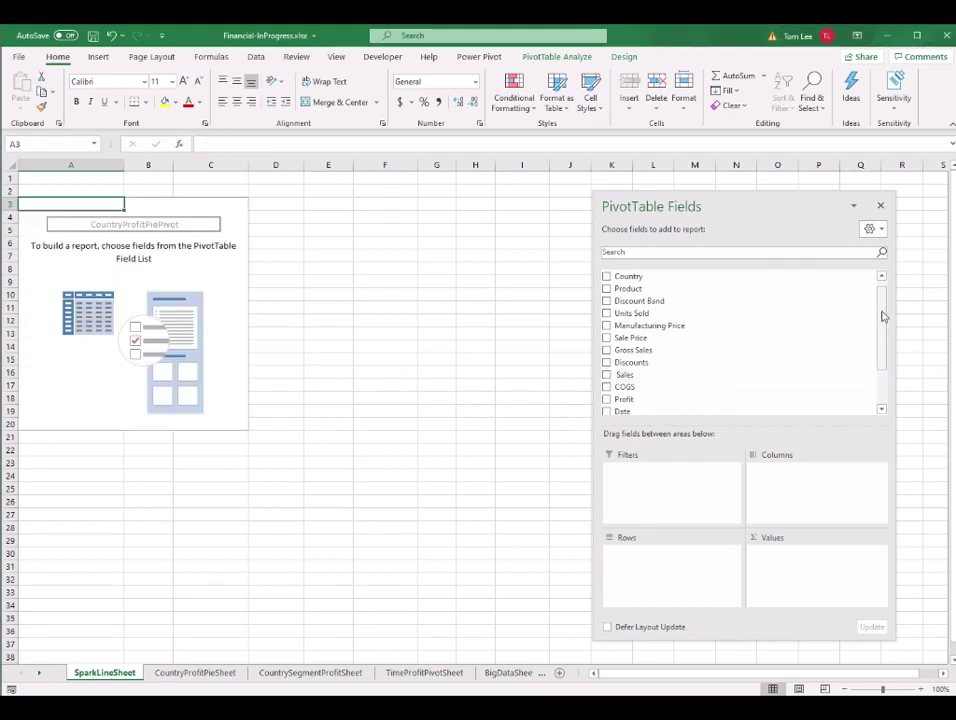
# Build the pivot table with Product as rows, Month Name as columns and the sum of Profit as values.
pyautogui.moveTo(883, 314); pyautogui.dragTo(883, 348)
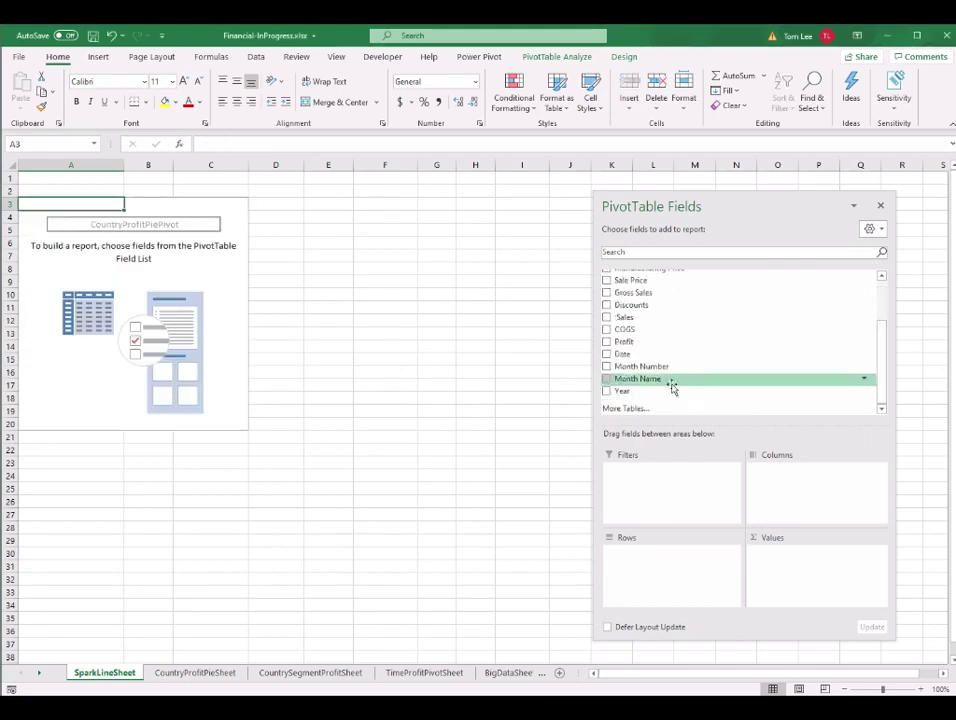
pyautogui.moveTo(672, 388); pyautogui.dragTo(785, 482)
pyautogui.moveTo(661, 299); pyautogui.dragTo(672, 570)
pyautogui.scroll(-2, 664, 350)
pyautogui.moveTo(655, 341); pyautogui.dragTo(803, 563)
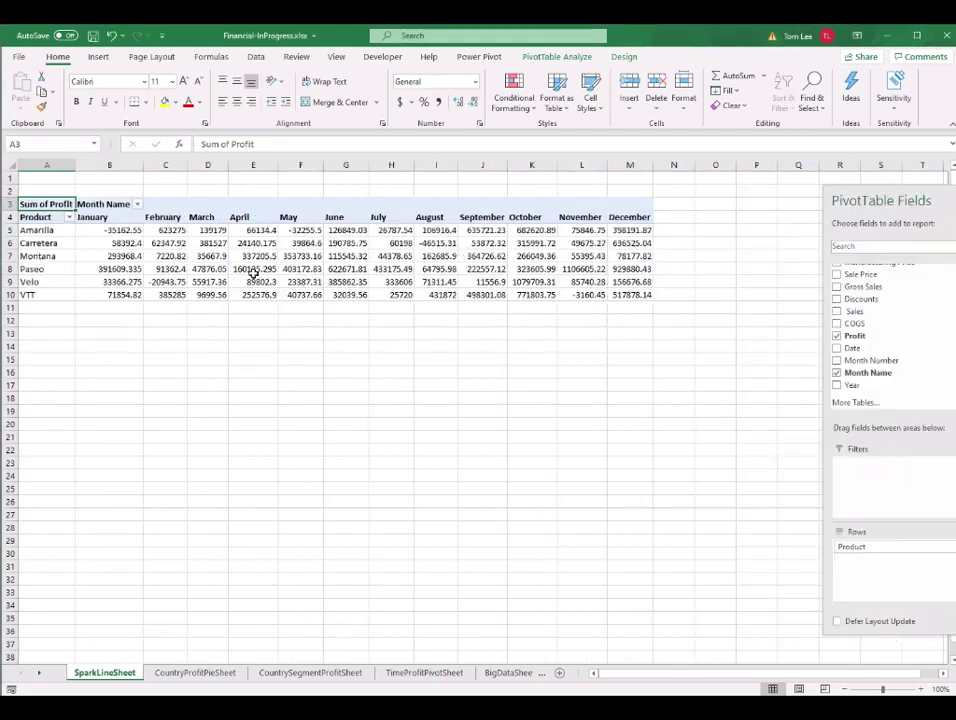
# Add the Year field to the pivot table's columns, above Month Name.
pyautogui.click(120, 230)
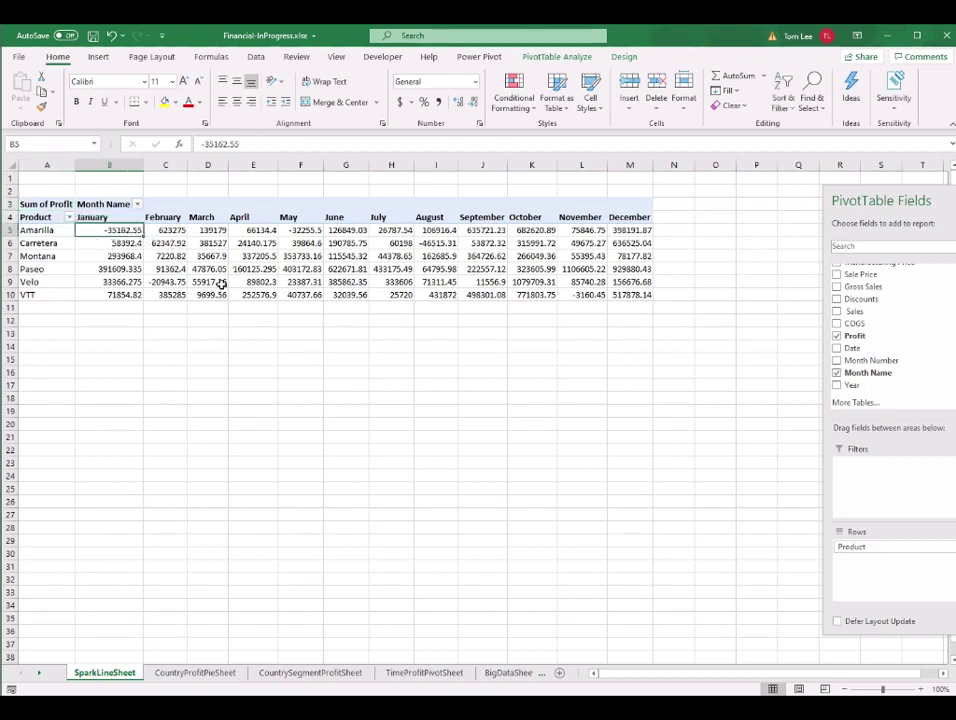
pyautogui.click(635, 231)
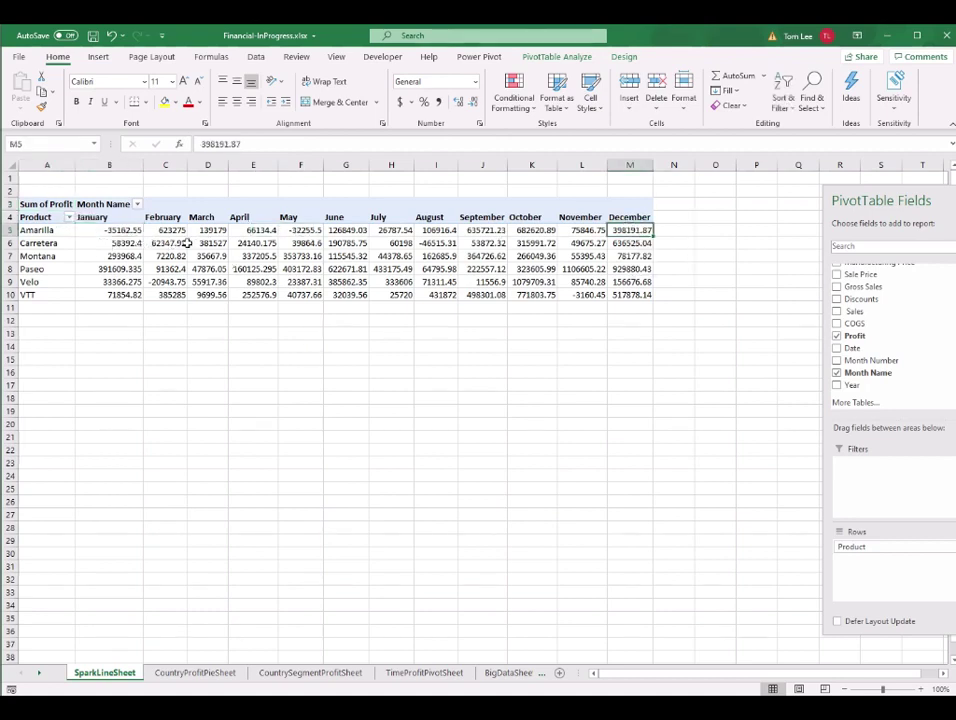
pyautogui.moveTo(197, 246)
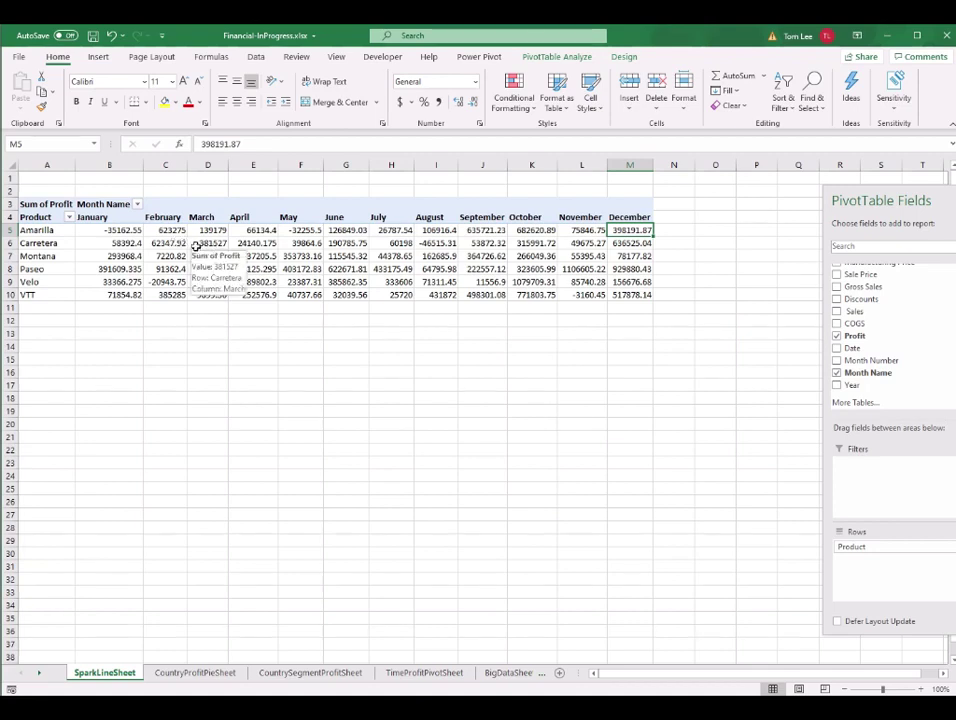
pyautogui.click(300, 256)
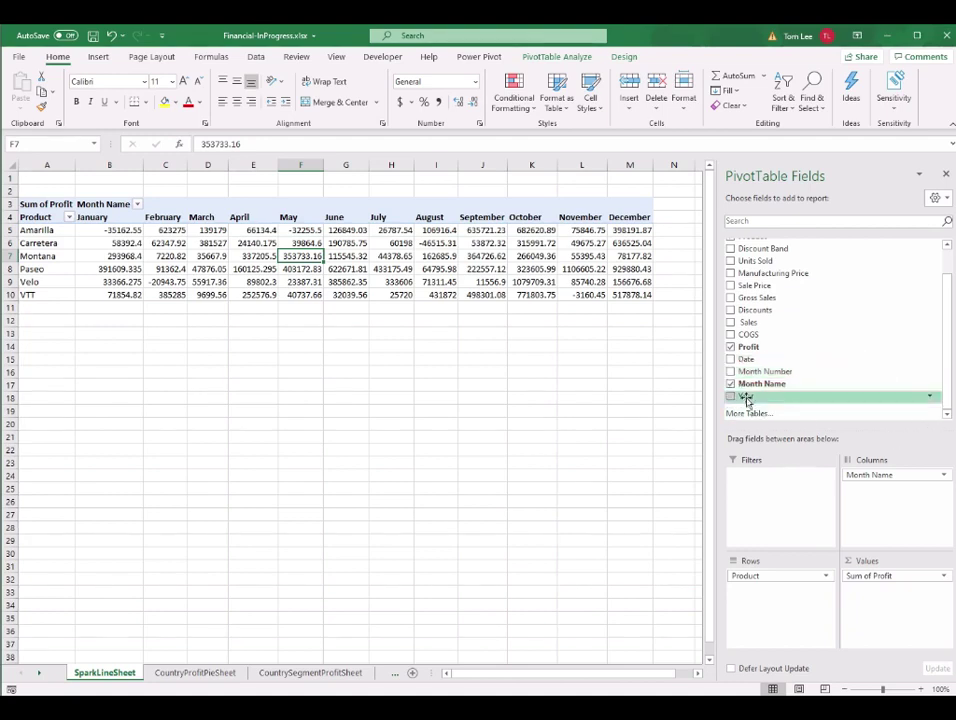
pyautogui.moveTo(745, 398); pyautogui.dragTo(896, 506)
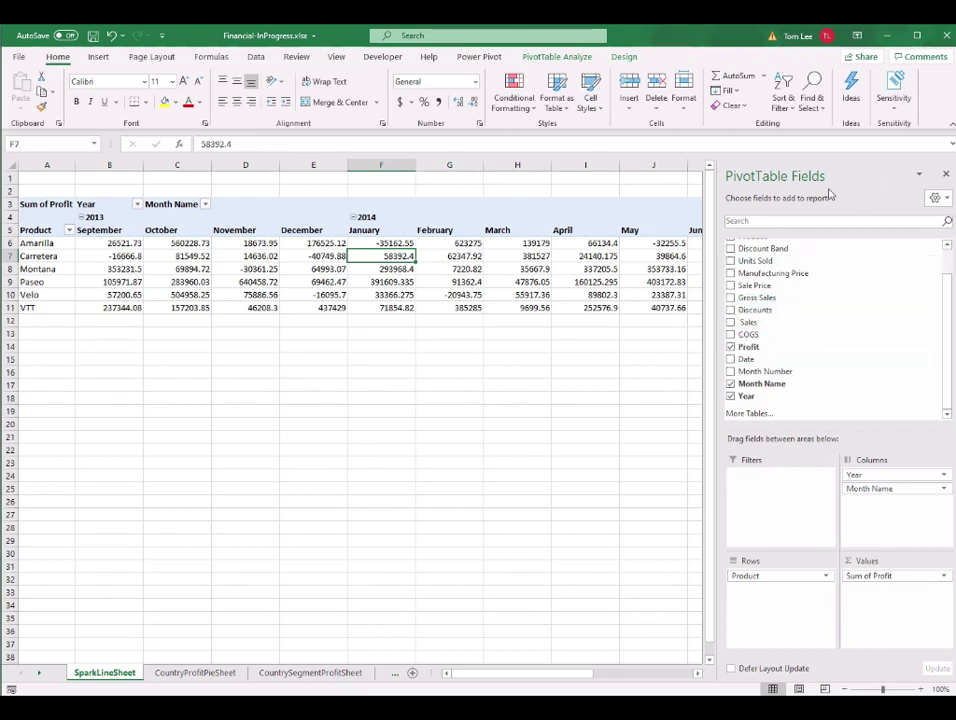
# Review the monthly profit columns for 2013 and 2014 across the pivot table.
pyautogui.moveTo(828, 194); pyautogui.dragTo(516, 419)
pyautogui.moveTo(110, 243); pyautogui.dragTo(330, 245)
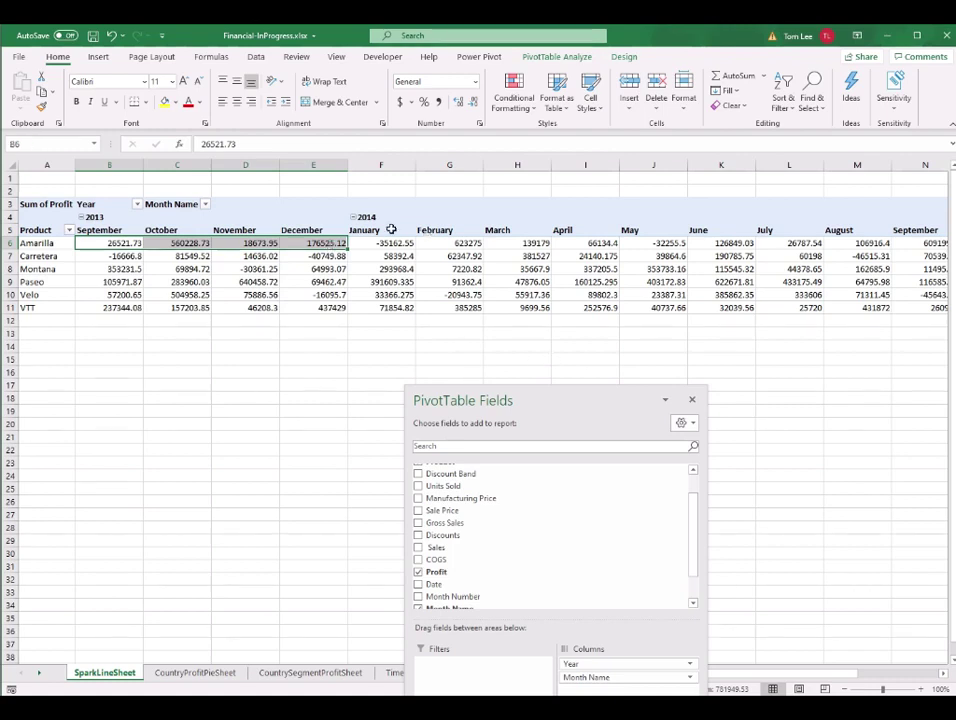
pyautogui.hscroll(2, 705, 390)
pyautogui.hscroll(-2, 705, 390)
pyautogui.moveTo(566, 397); pyautogui.dragTo(780, 195)
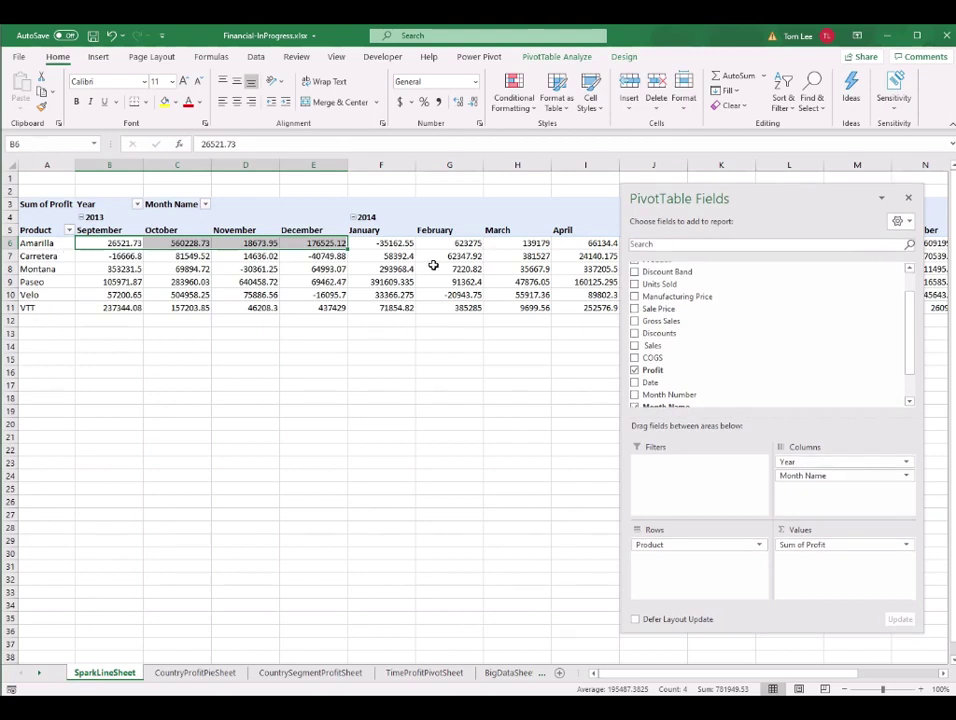
# Rename the pivot table as SparkLinePivot.
pyautogui.click(388, 259)
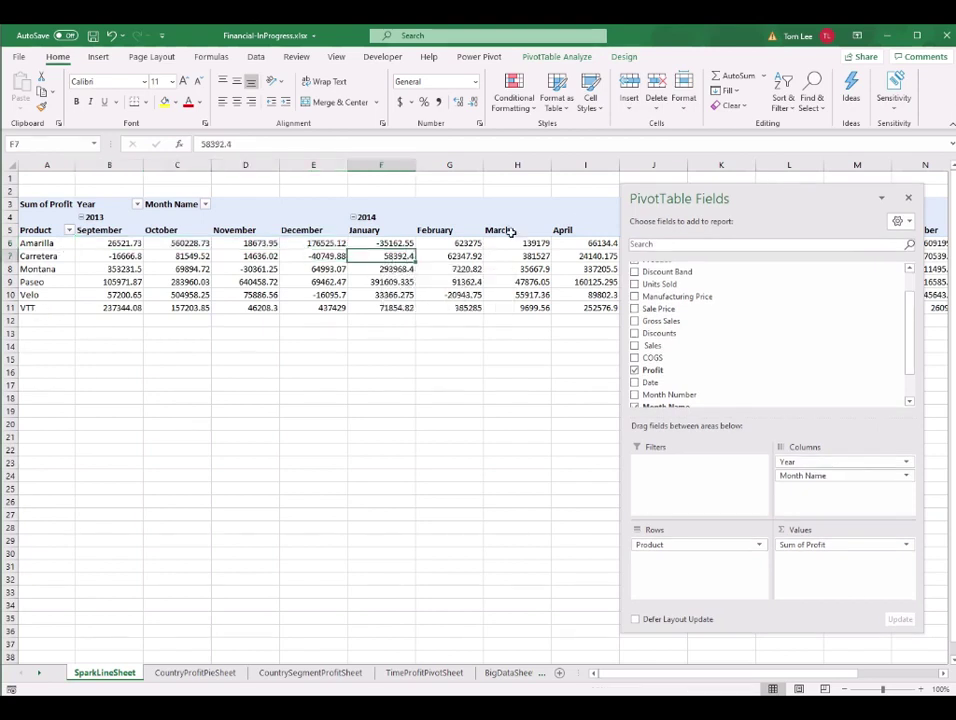
pyautogui.click(553, 60)
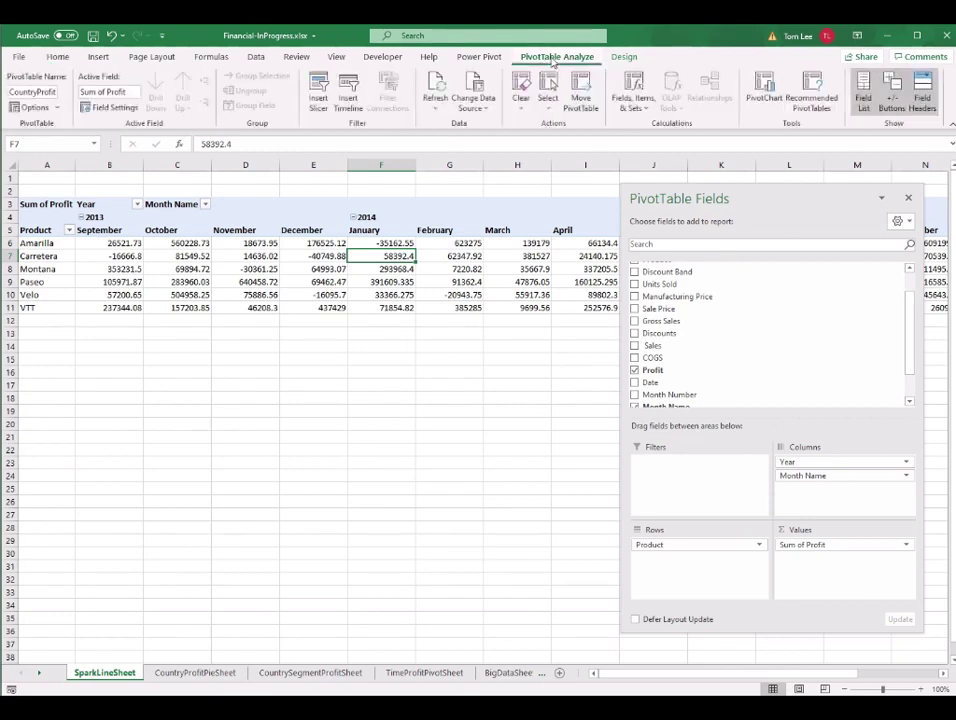
pyautogui.click(31, 93)
pyautogui.write('SparkLinePivot')
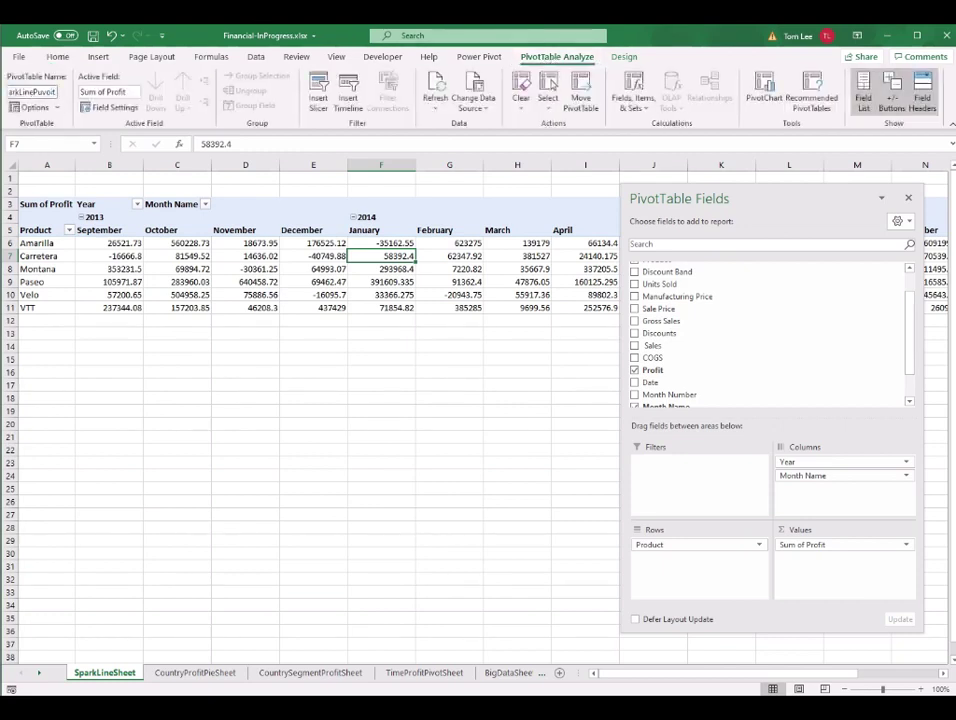
# Add the Country field to the filters of the pivot table.
pyautogui.moveTo(813, 196); pyautogui.dragTo(798, 184)
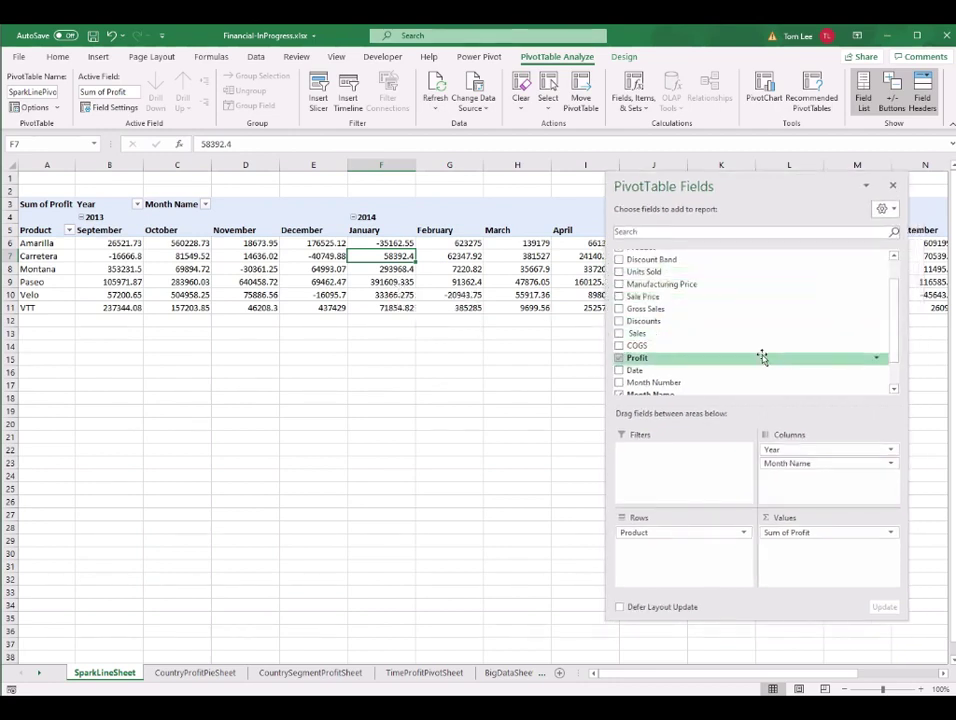
pyautogui.scroll(3, 710, 335)
pyautogui.moveTo(640, 256); pyautogui.dragTo(694, 467)
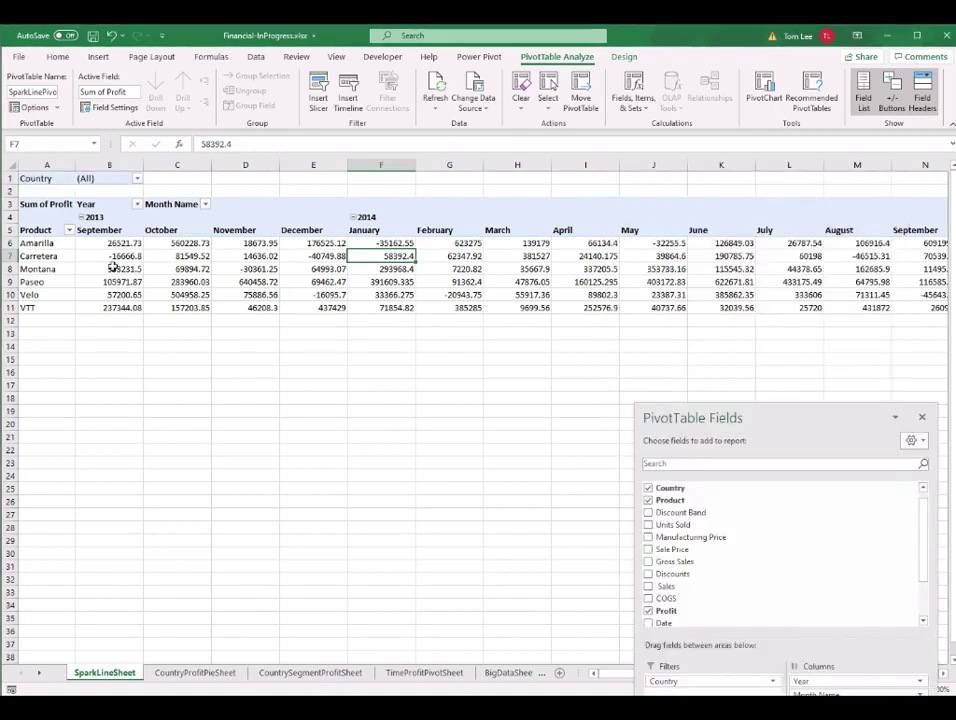
# Filter the pivot table to show only Canada.
pyautogui.click(115, 268)
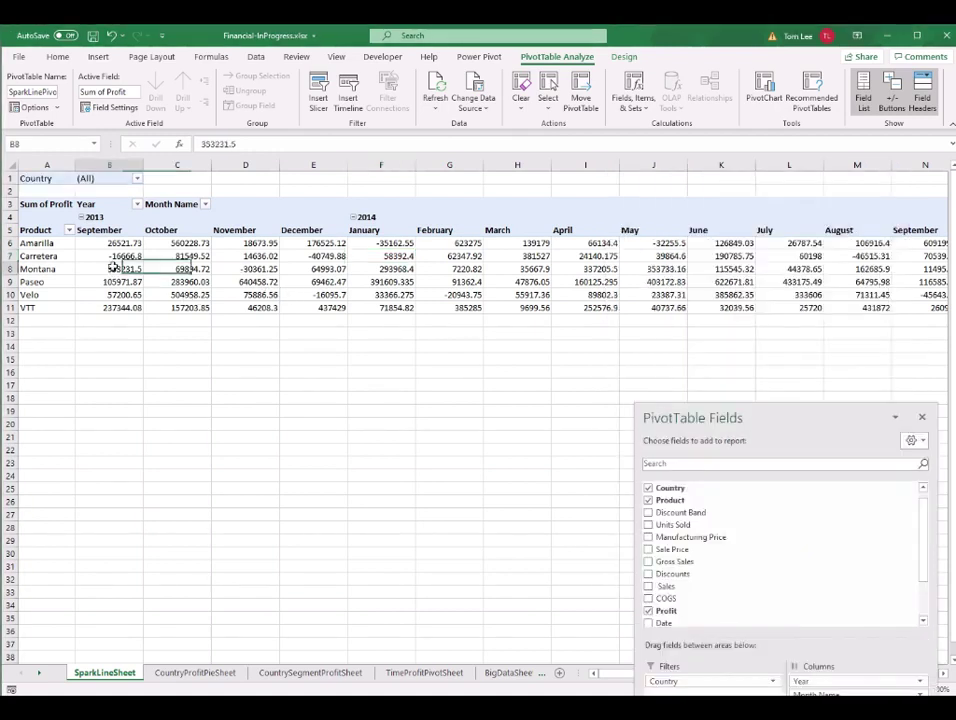
pyautogui.click(113, 178)
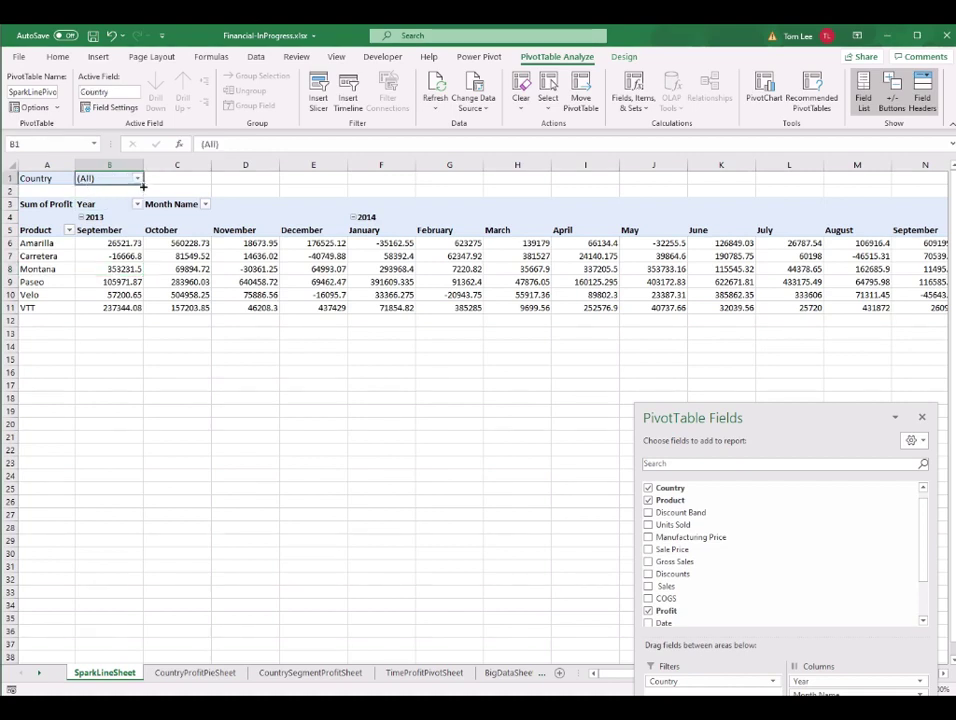
pyautogui.click(139, 180)
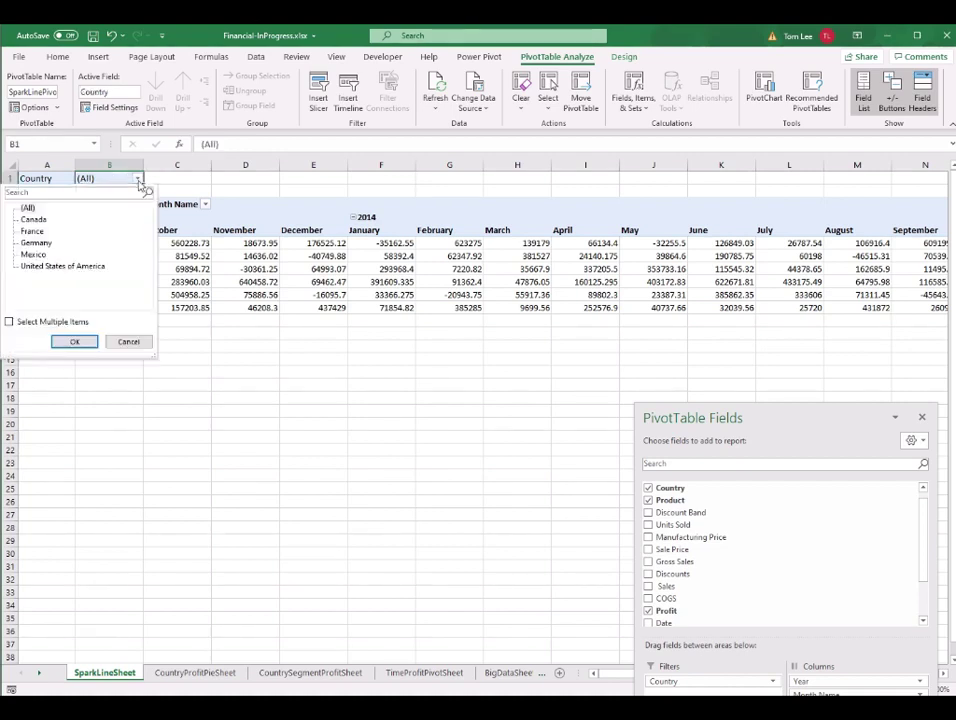
pyautogui.click(38, 220)
pyautogui.click(76, 343)
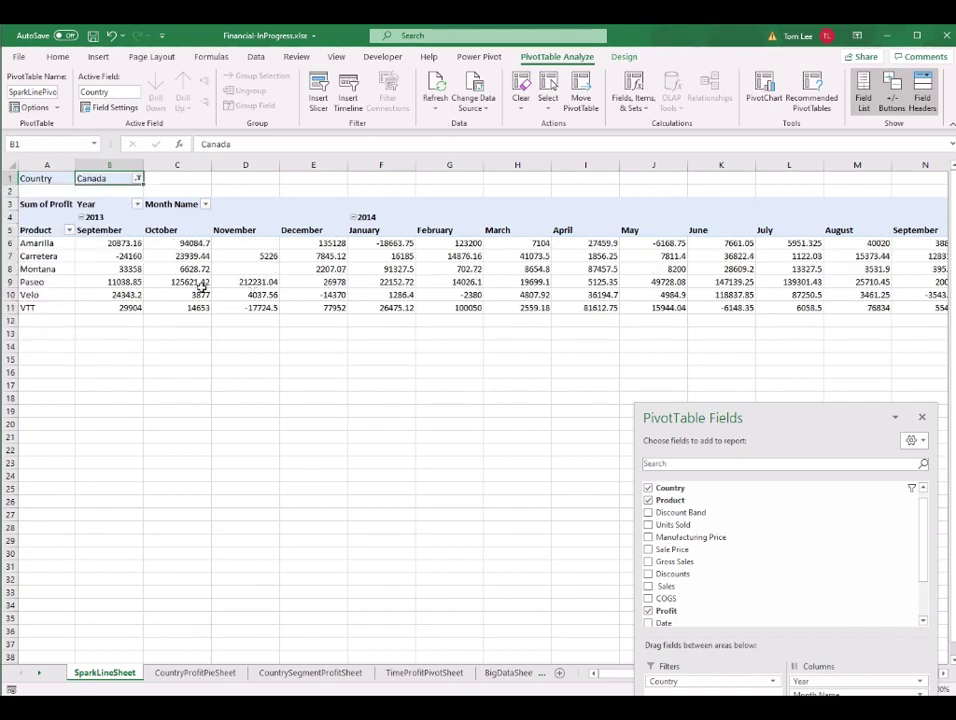
# Switch the pivot table's Country filter to Germany.
pyautogui.click(138, 179)
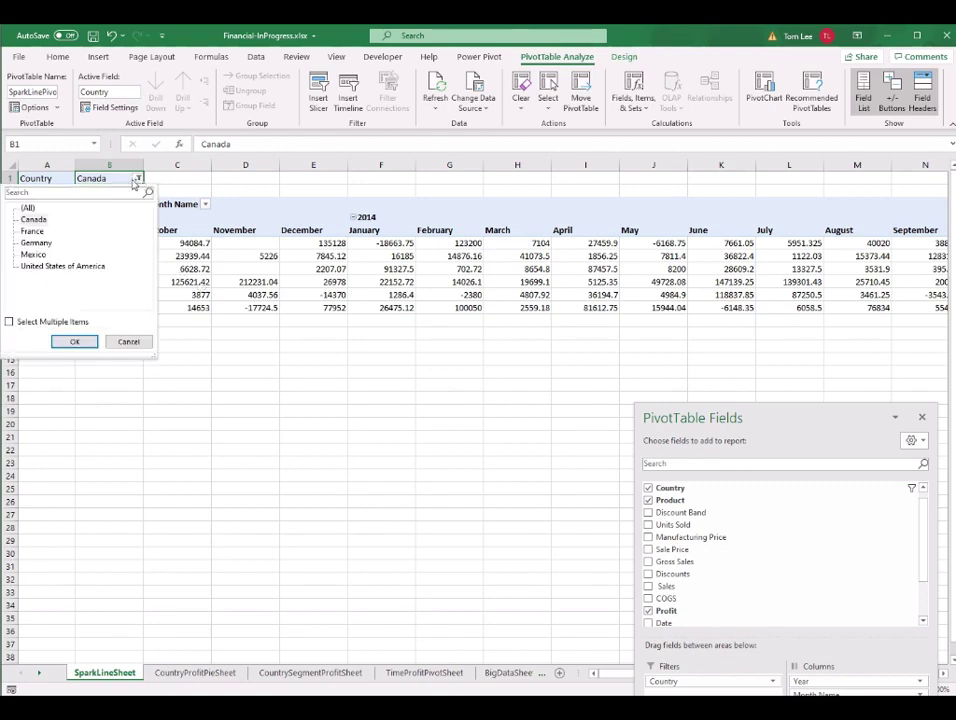
pyautogui.click(36, 243)
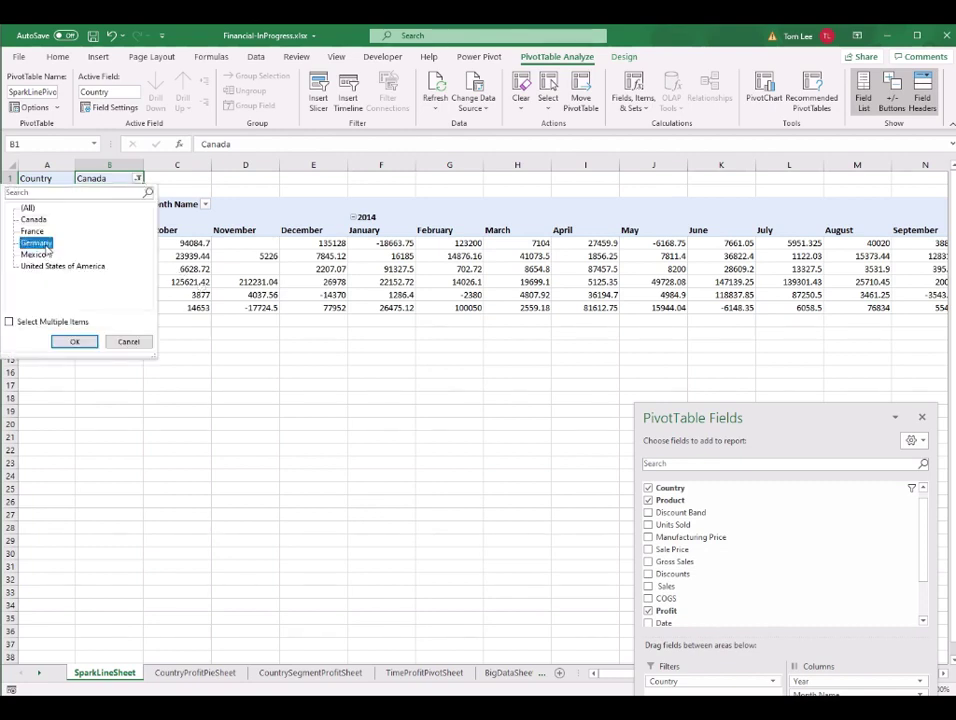
pyautogui.click(76, 342)
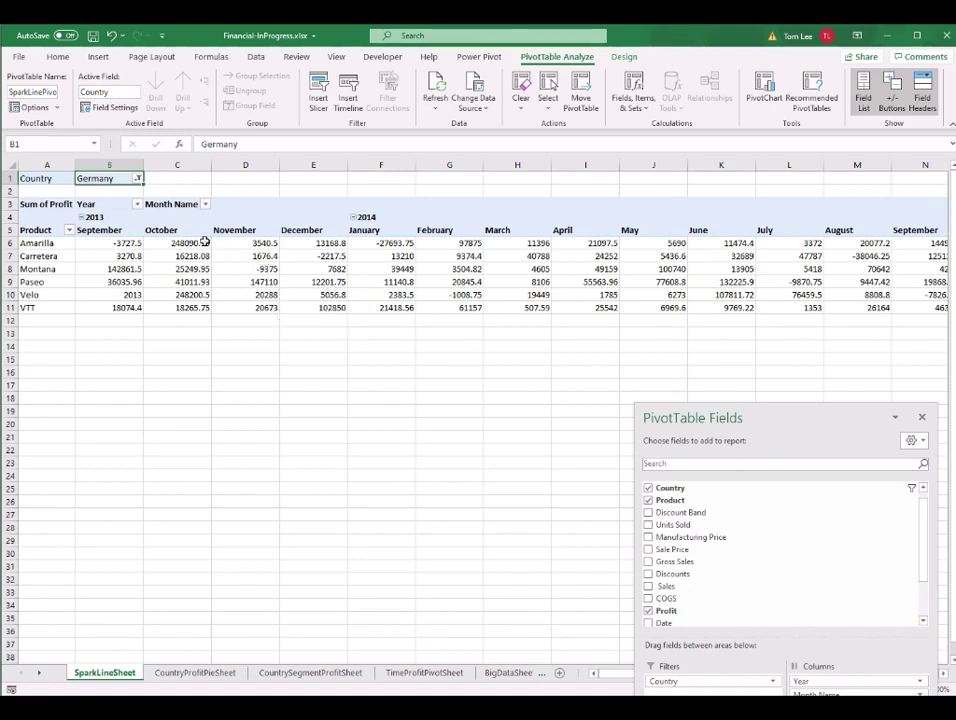
# Reset the pivot table's Country filter to (All).
pyautogui.click(138, 179)
pyautogui.click(28, 207)
pyautogui.click(74, 341)
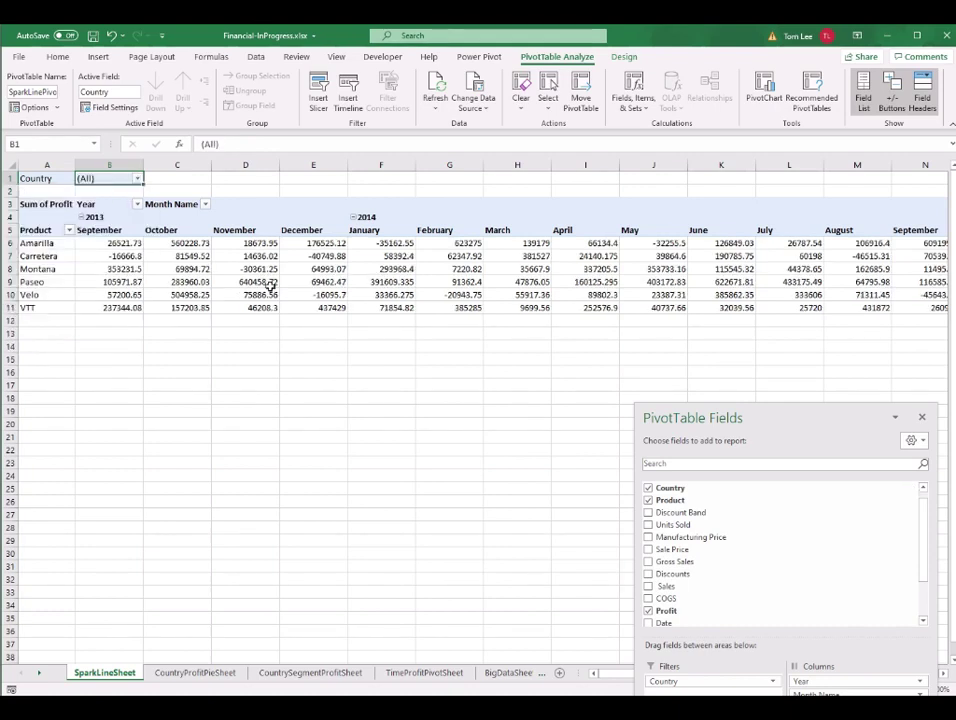
# Rename the worldwide monthly profit pivot table as SLWorldPivot.
pyautogui.moveTo(809, 421); pyautogui.dragTo(480, 455)
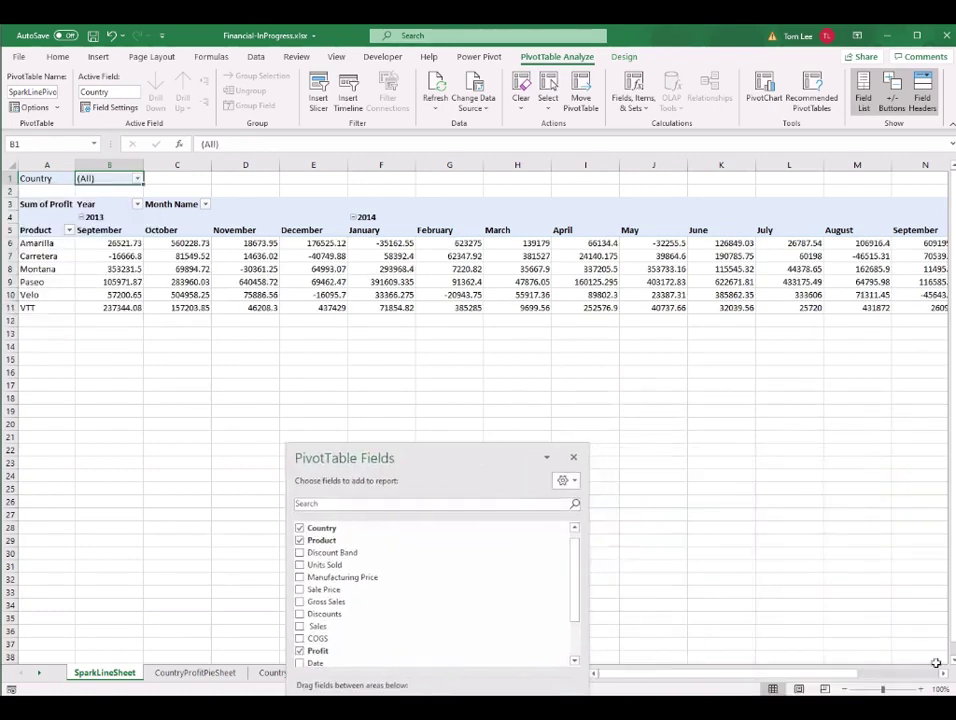
pyautogui.click(845, 689)
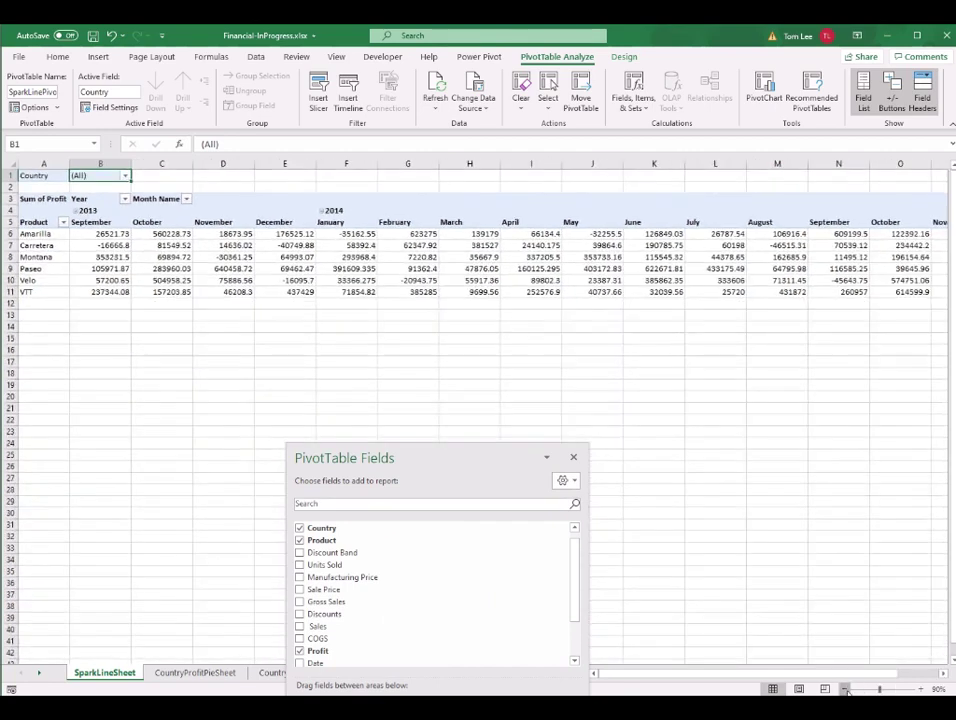
pyautogui.click(845, 689)
pyautogui.click(845, 689)
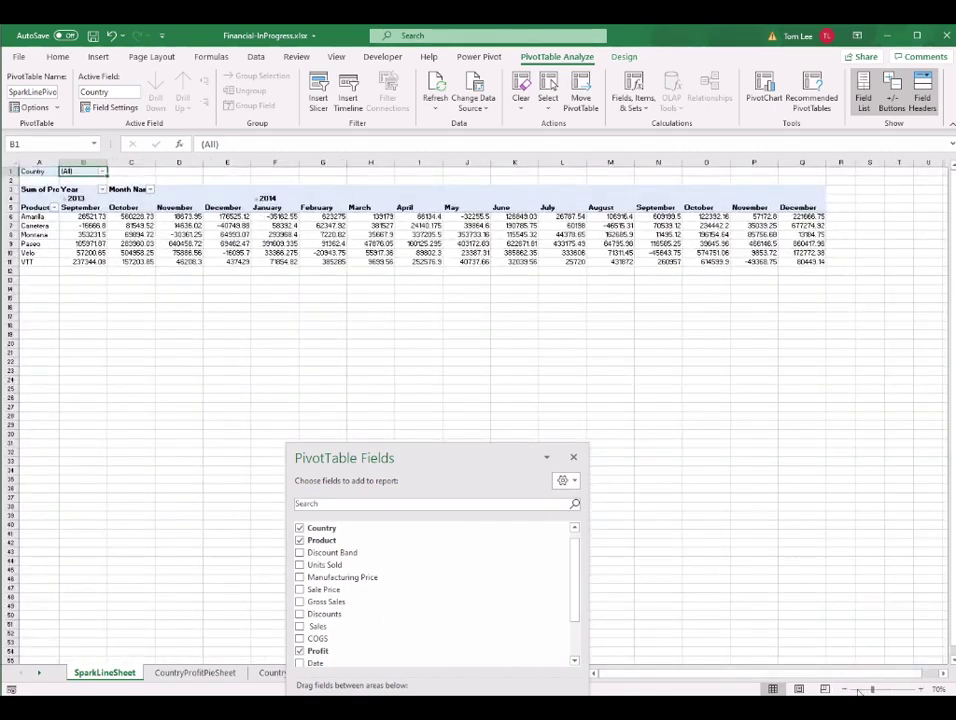
pyautogui.scroll(1, 143, 226)
pyautogui.click(143, 226)
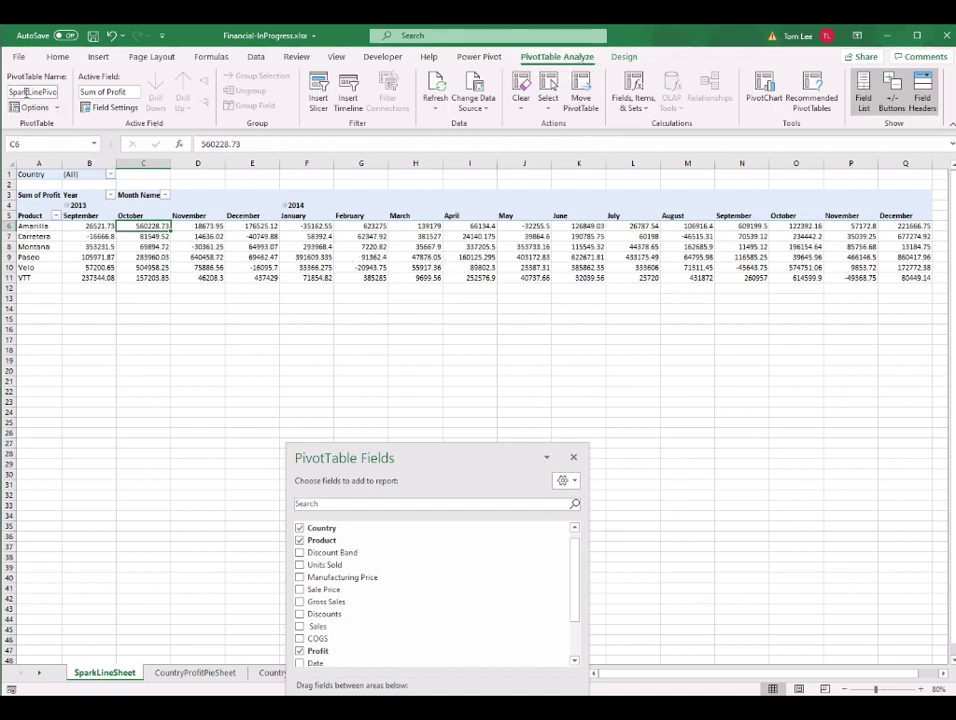
pyautogui.click(56, 93)
pyautogui.write('SPivot')
# Copy the entire pivot table in A1:Q11, including its Country filter, and paste a duplicate starting at cell A15.
pyautogui.moveTo(479, 442); pyautogui.dragTo(768, 425)
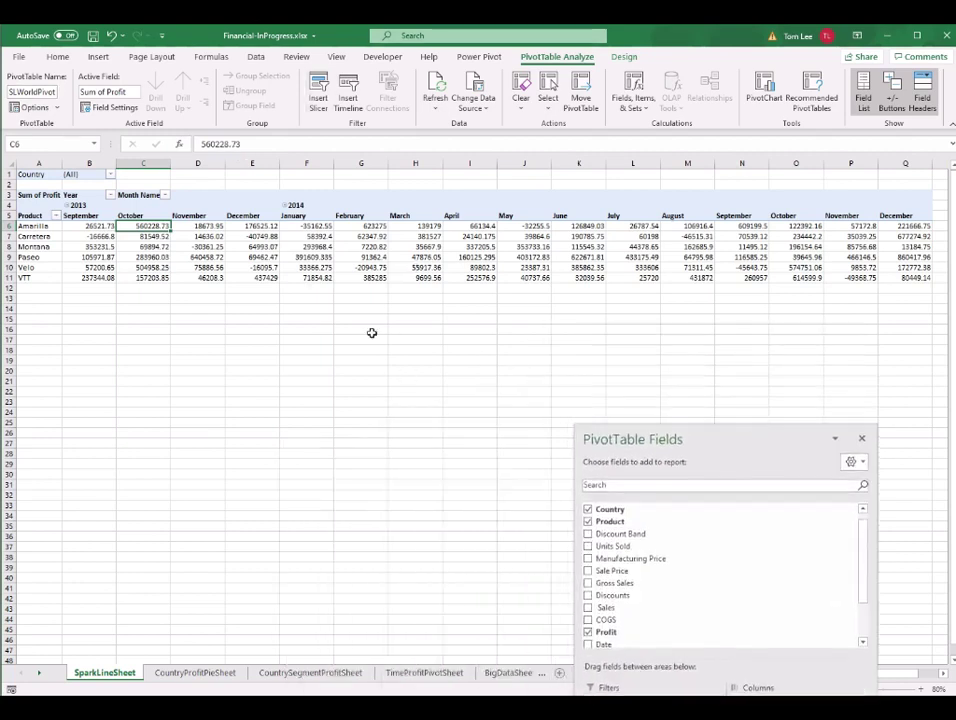
pyautogui.moveTo(31, 174); pyautogui.dragTo(907, 279)
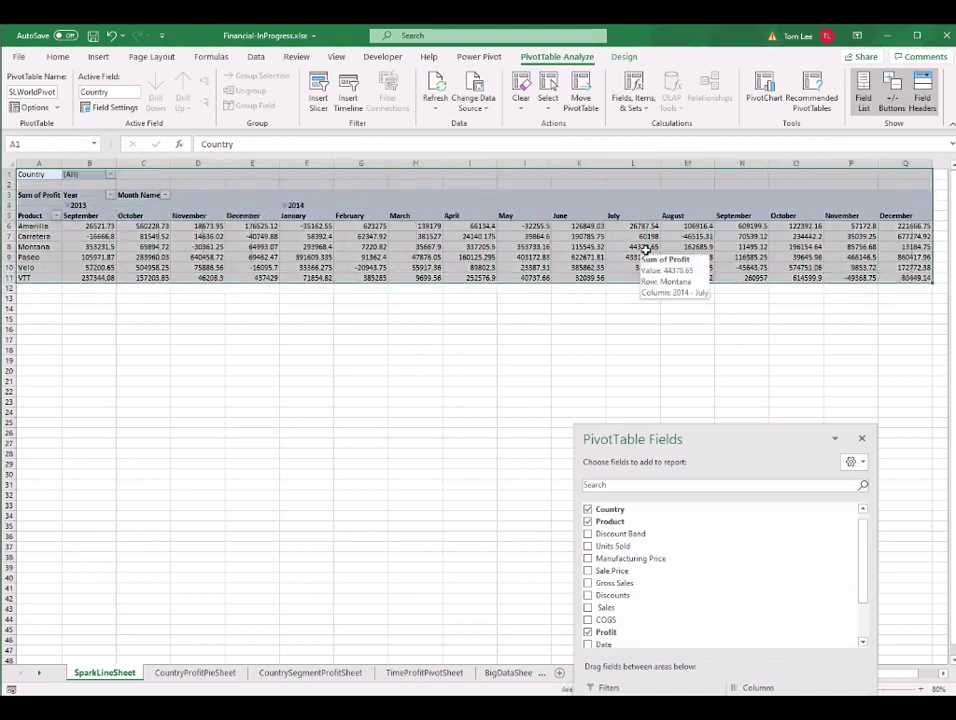
pyautogui.hotkey('ctrl', 'c')
pyautogui.click(39, 319)
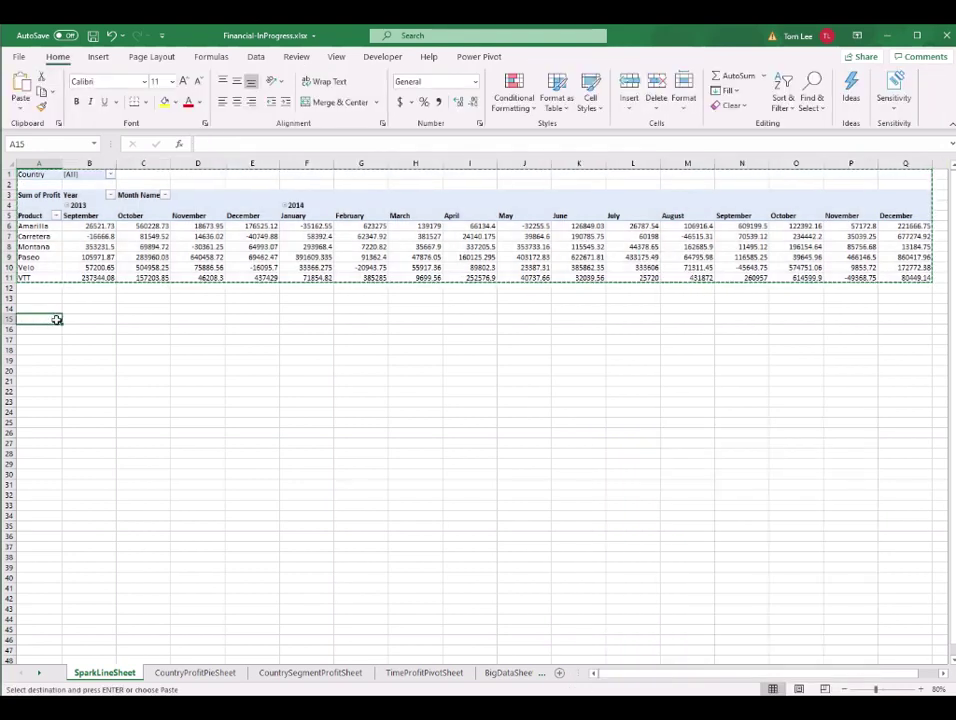
pyautogui.hotkey('ctrl', 'v')
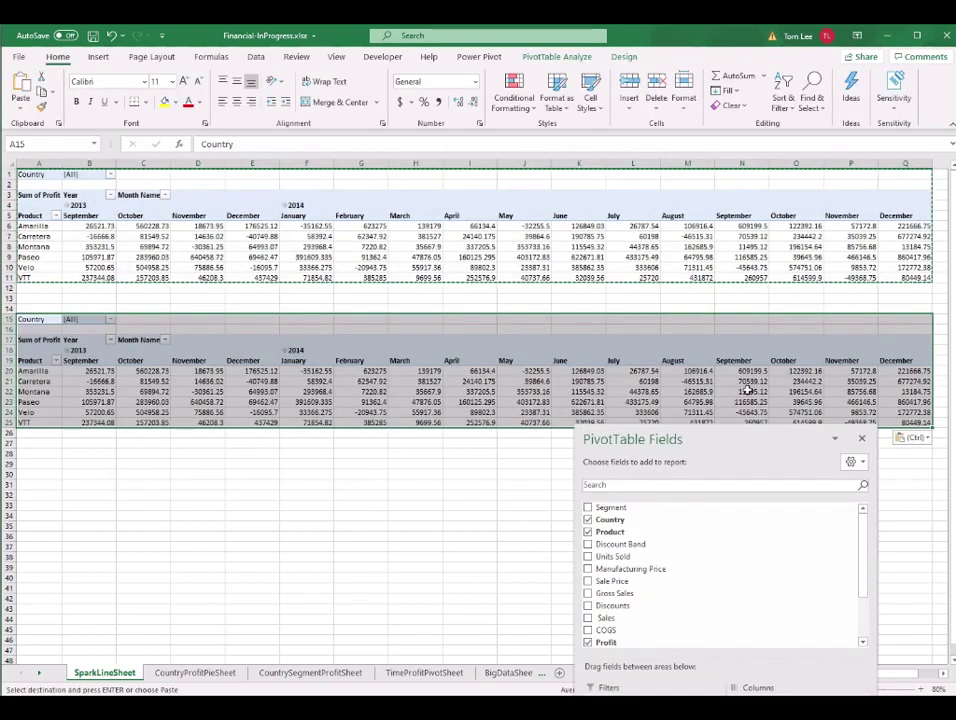
# Paste two more copies of the pivot table starting at cells A30 and A45.
pyautogui.moveTo(743, 455); pyautogui.dragTo(832, 485)
pyautogui.click(39, 475)
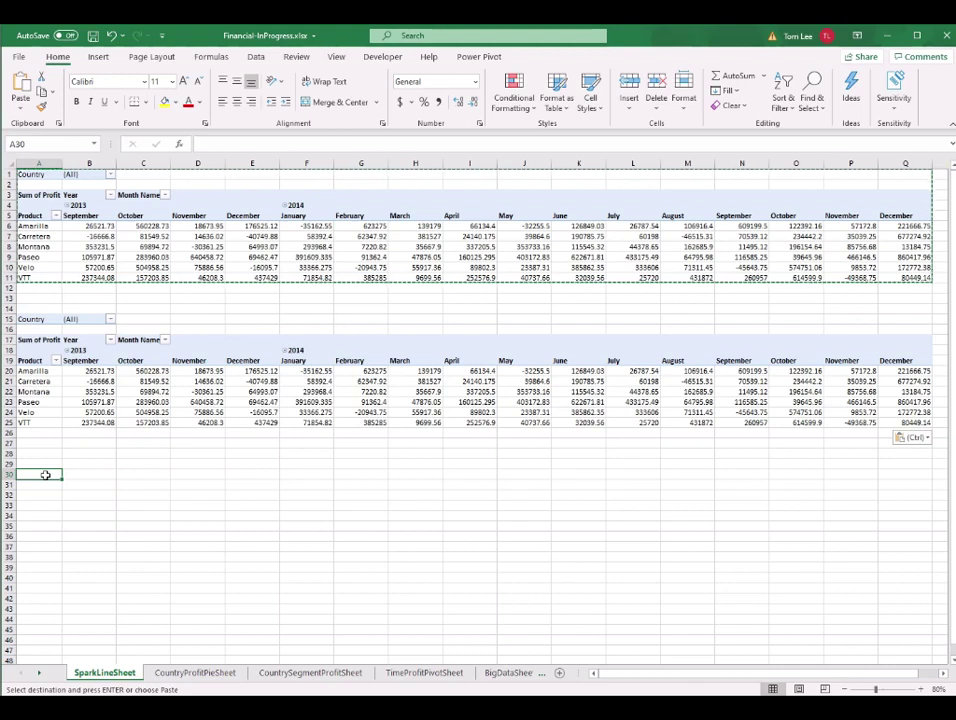
pyautogui.hotkey('ctrl', 'v')
pyautogui.scroll(-7, 199, 455)
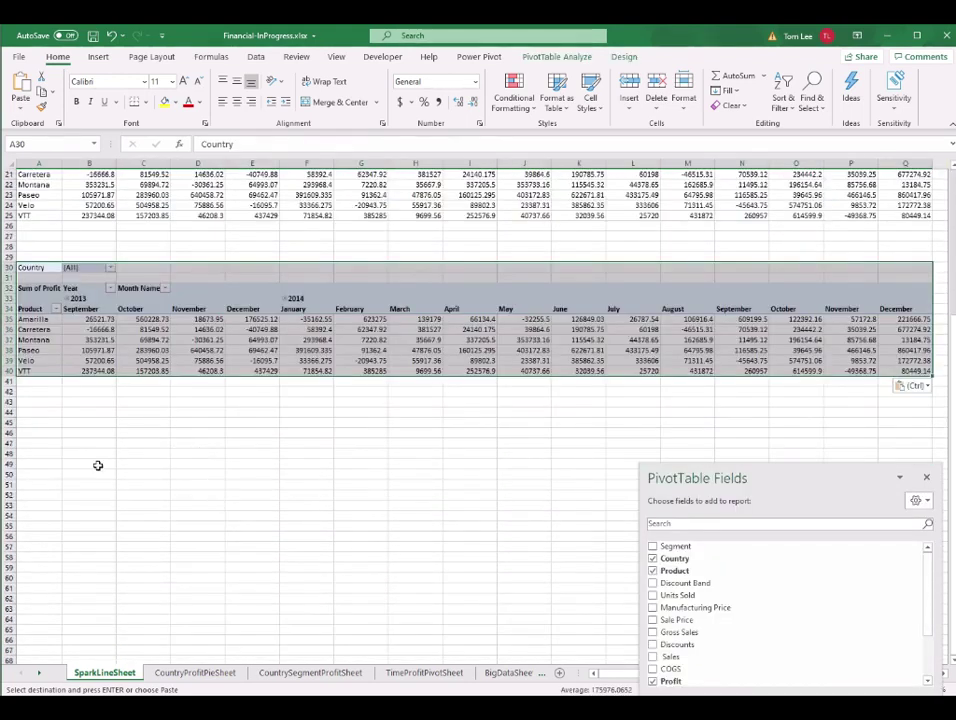
pyautogui.click(38, 422)
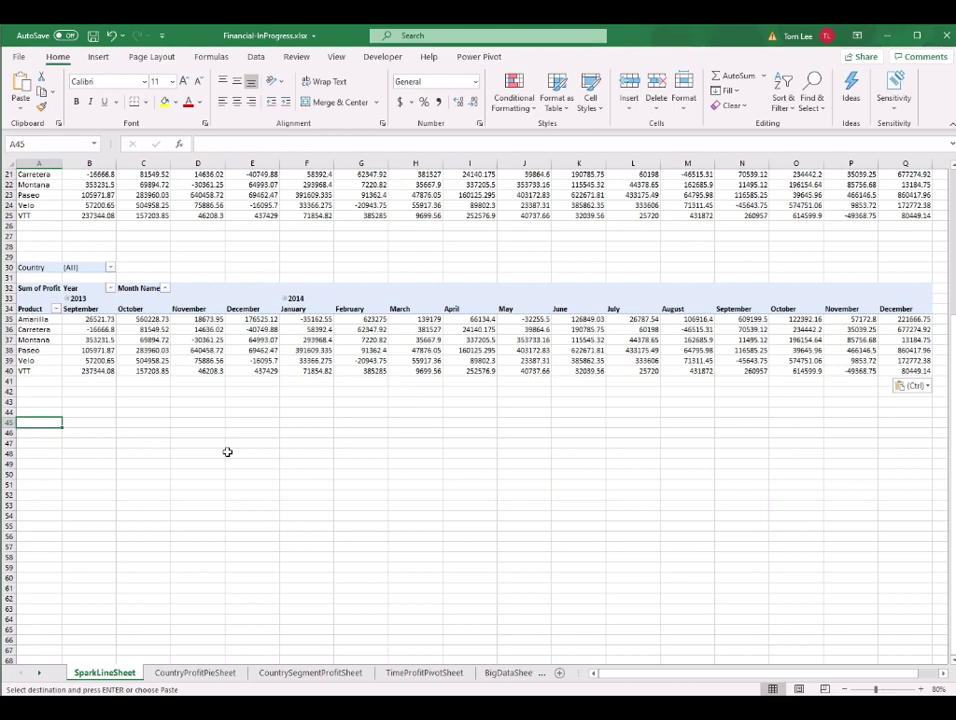
pyautogui.hotkey('ctrl', 'v')
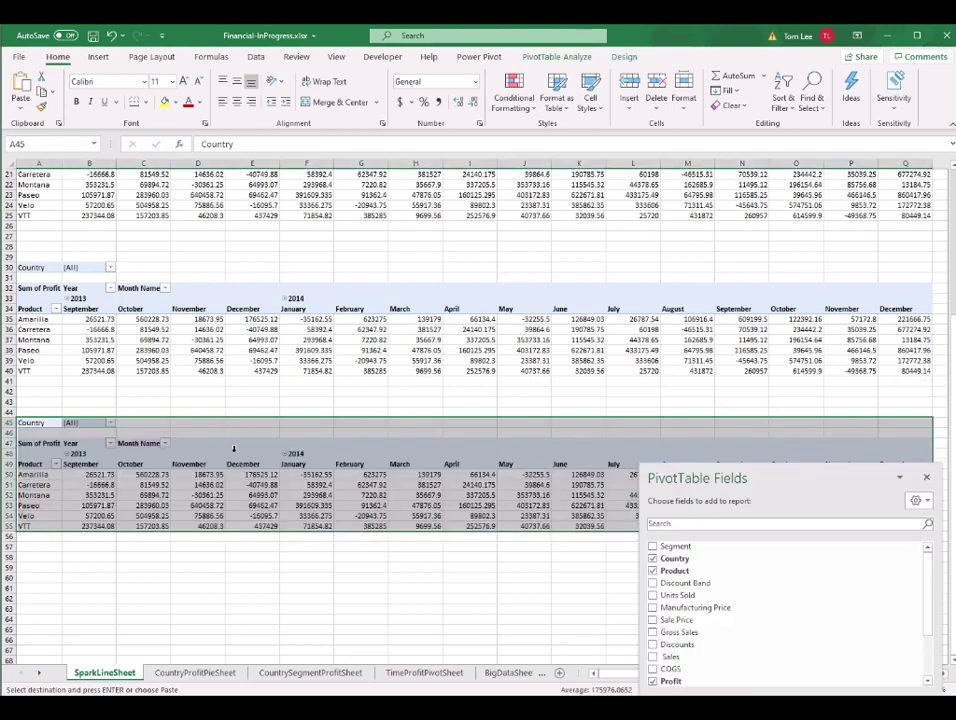
# Paste further copies of the pivot table starting at cells A60 and A75.
pyautogui.scroll(-3, 233, 449)
pyautogui.click(38, 474)
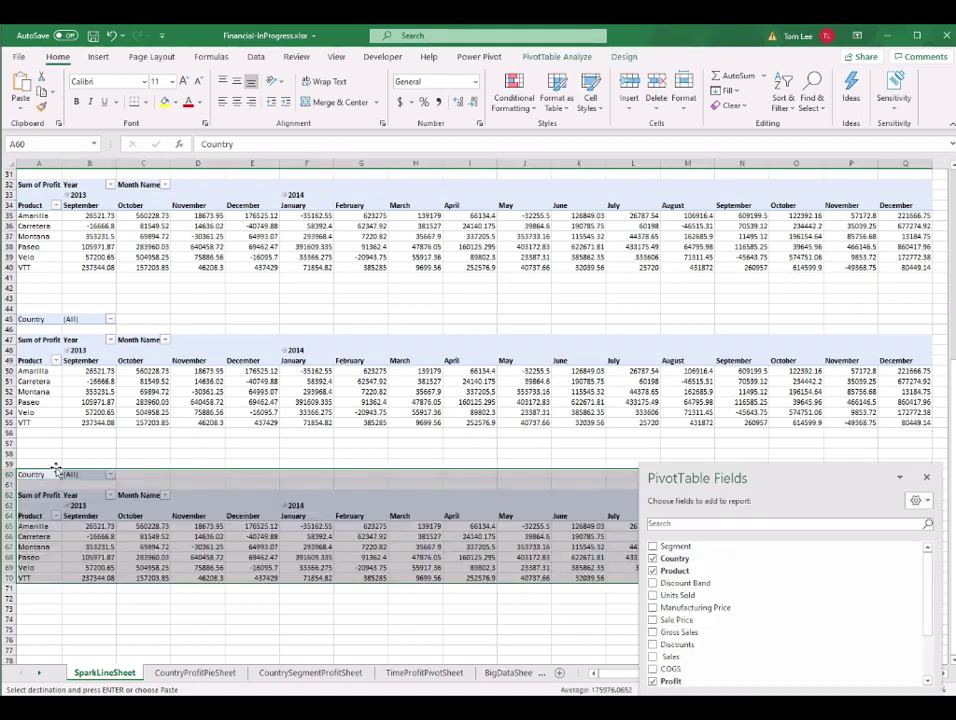
pyautogui.scroll(-3, 60, 466)
pyautogui.click(40, 525)
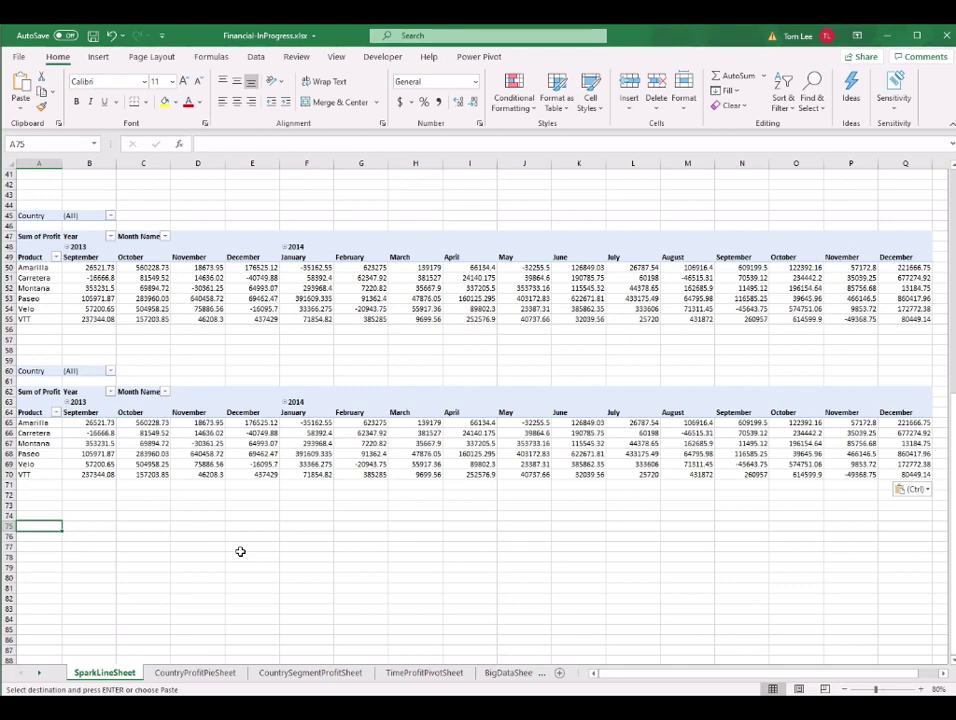
pyautogui.hotkey('ctrl', 'v')
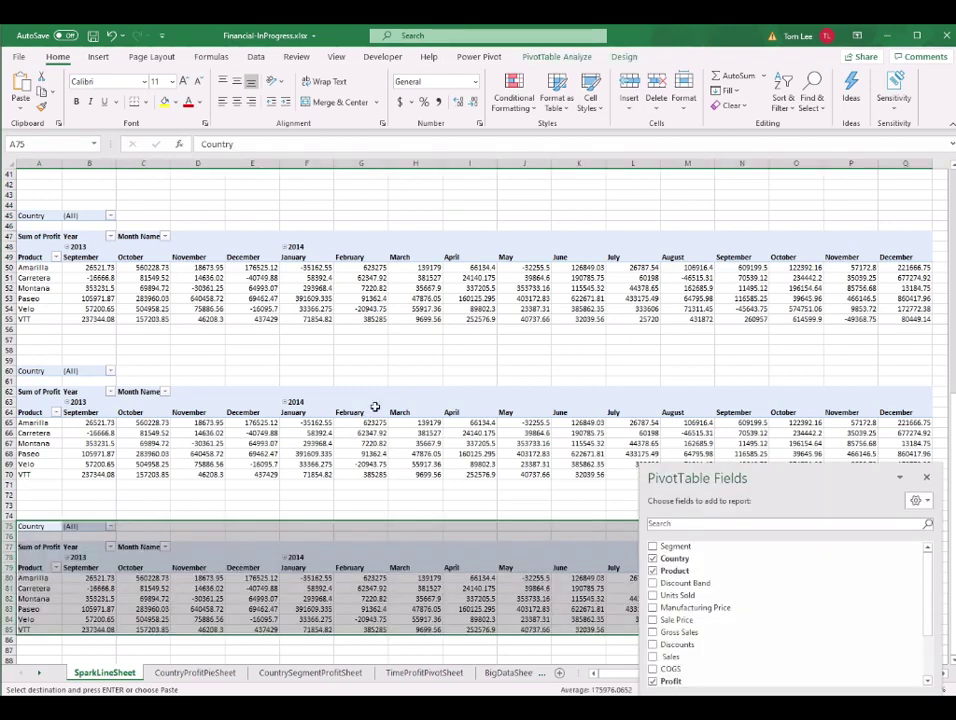
# Keep the first pivot table's Country filter on (All) and filter the copy at row 15 to Canada.
pyautogui.scroll(13, 374, 406)
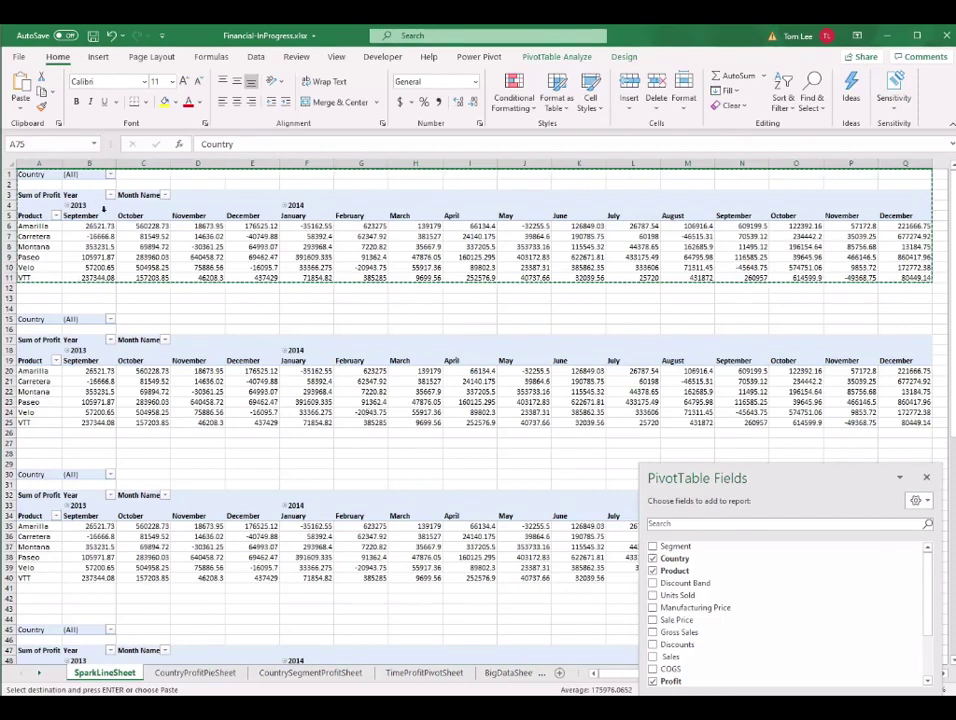
pyautogui.click(143, 247)
pyautogui.click(111, 175)
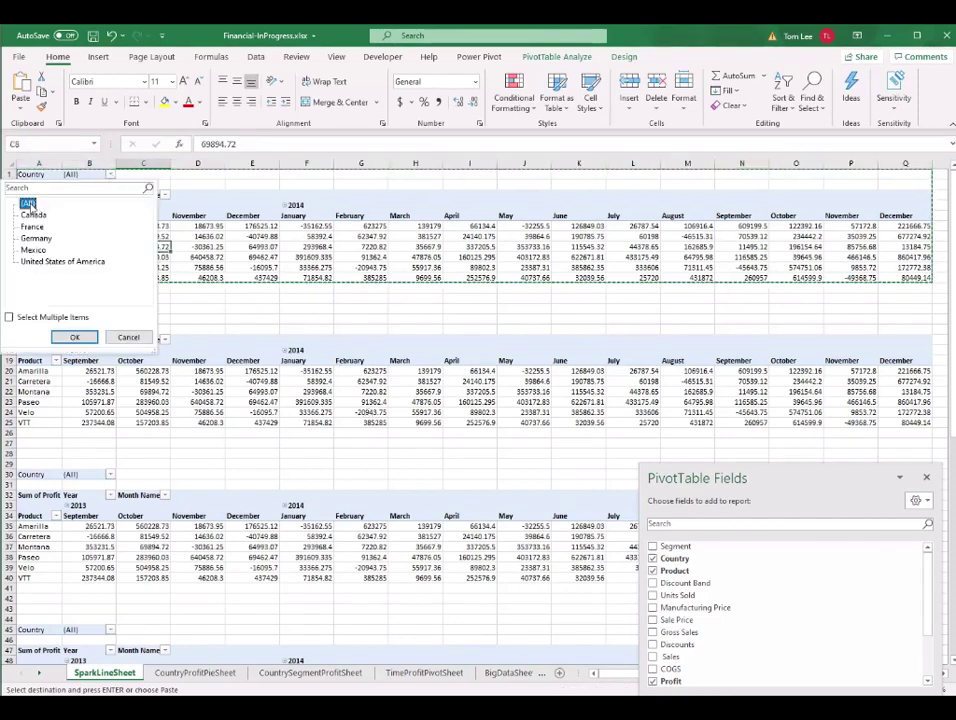
pyautogui.click(74, 337)
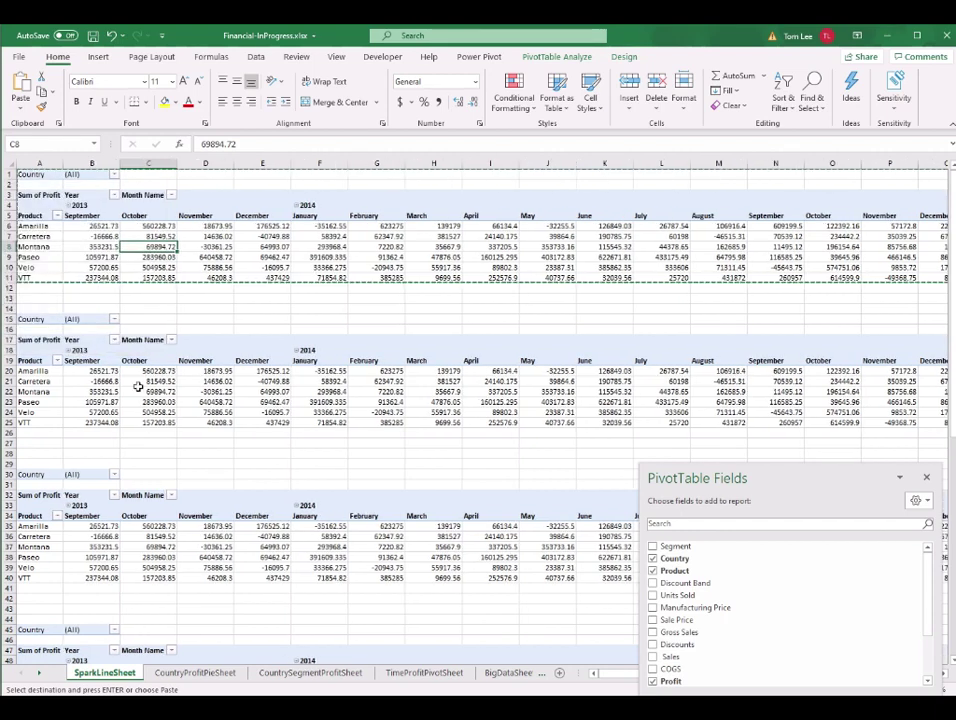
pyautogui.click(114, 319)
pyautogui.click(33, 359)
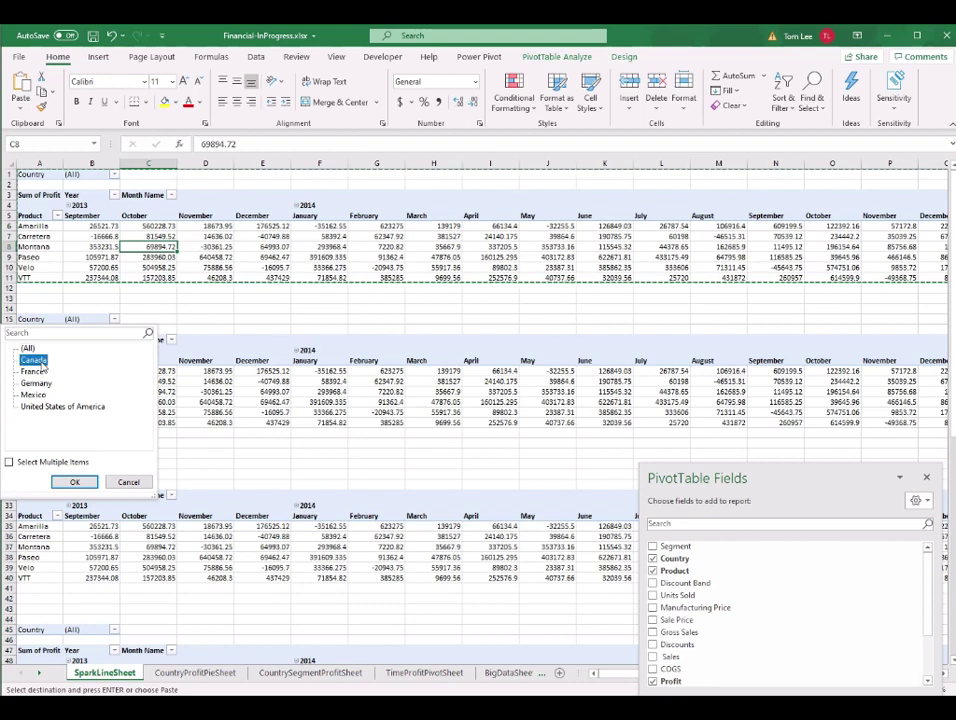
pyautogui.click(78, 482)
# Filter the pivot table at row 30 to France and the one at row 45 to Germany.
pyautogui.click(114, 371)
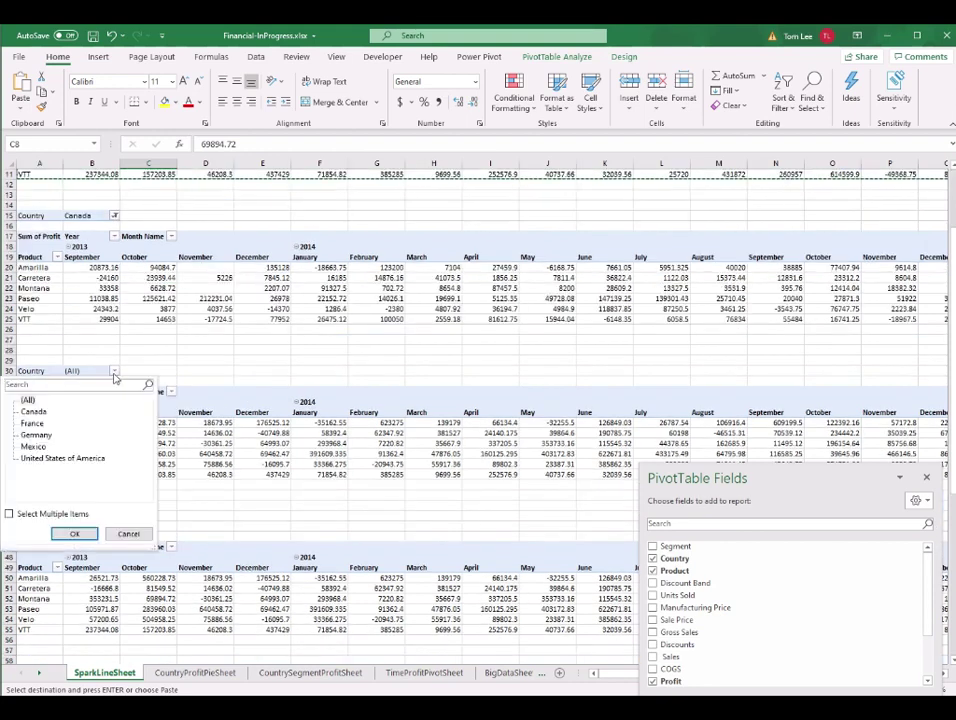
pyautogui.click(33, 424)
pyautogui.press('Return')
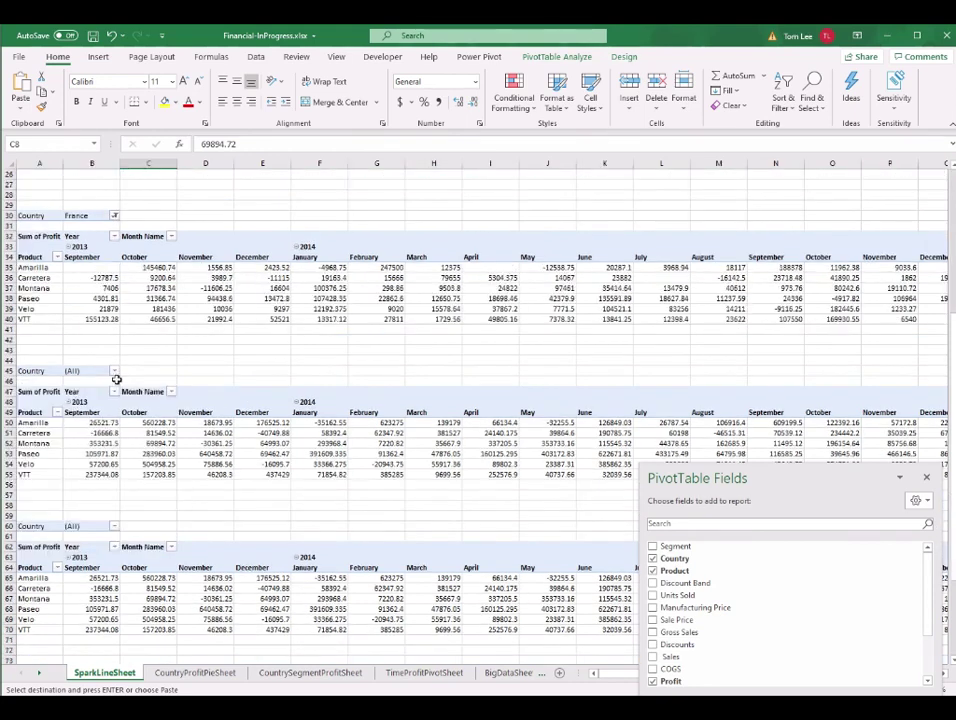
pyautogui.click(112, 371)
pyautogui.click(41, 437)
pyautogui.press('Return')
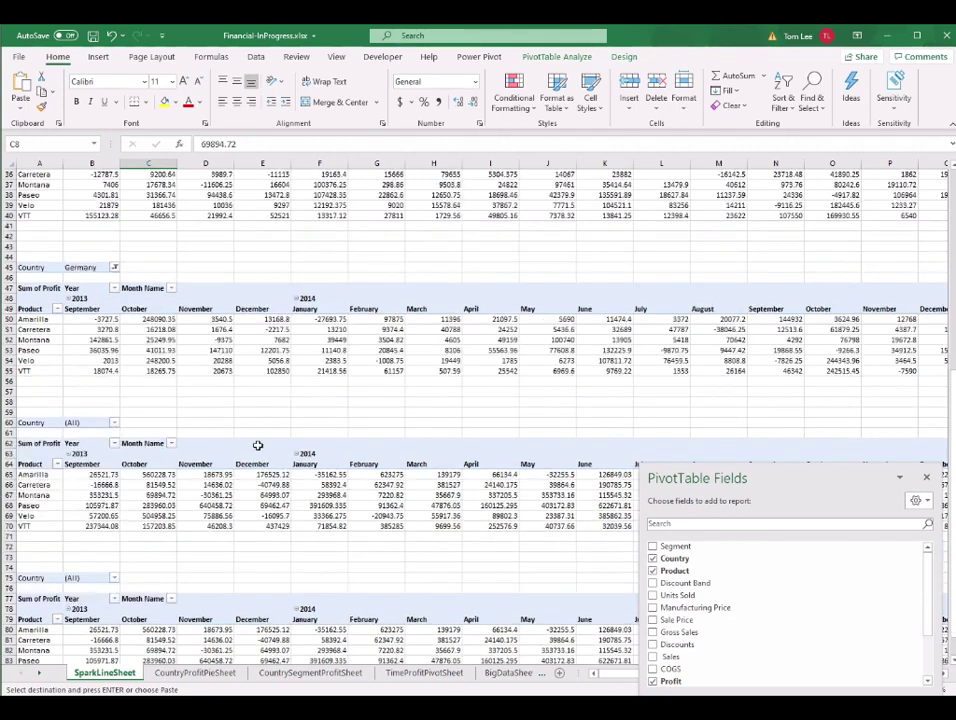
# Filter the pivot table at row 60 to Mexico and the one at row 75 to United States of America.
pyautogui.click(114, 423)
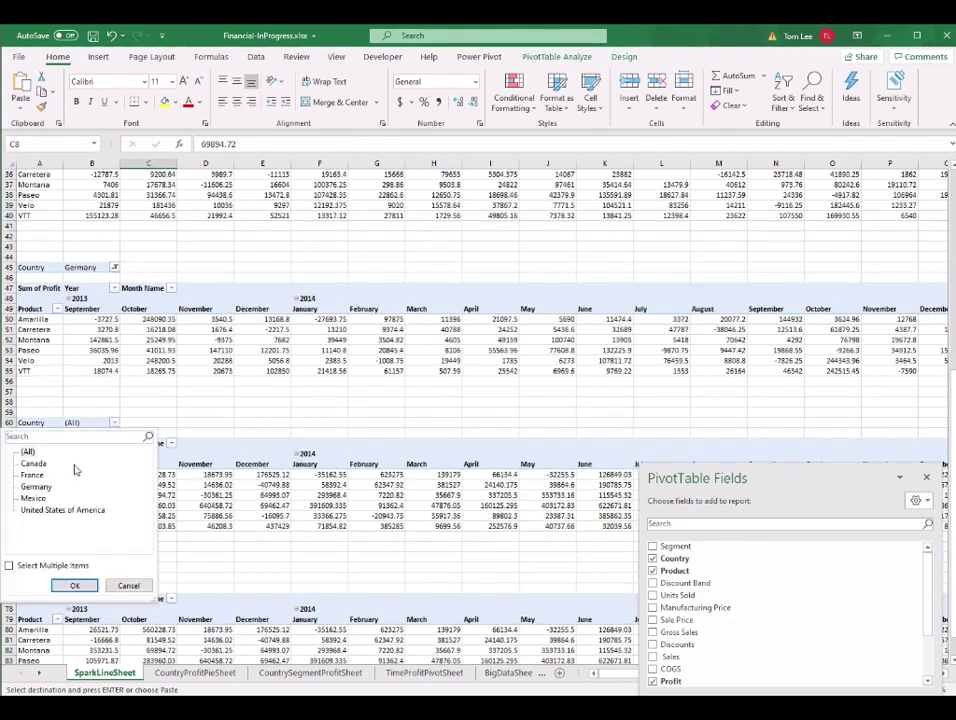
pyautogui.click(33, 498)
pyautogui.press('Return')
pyautogui.click(114, 423)
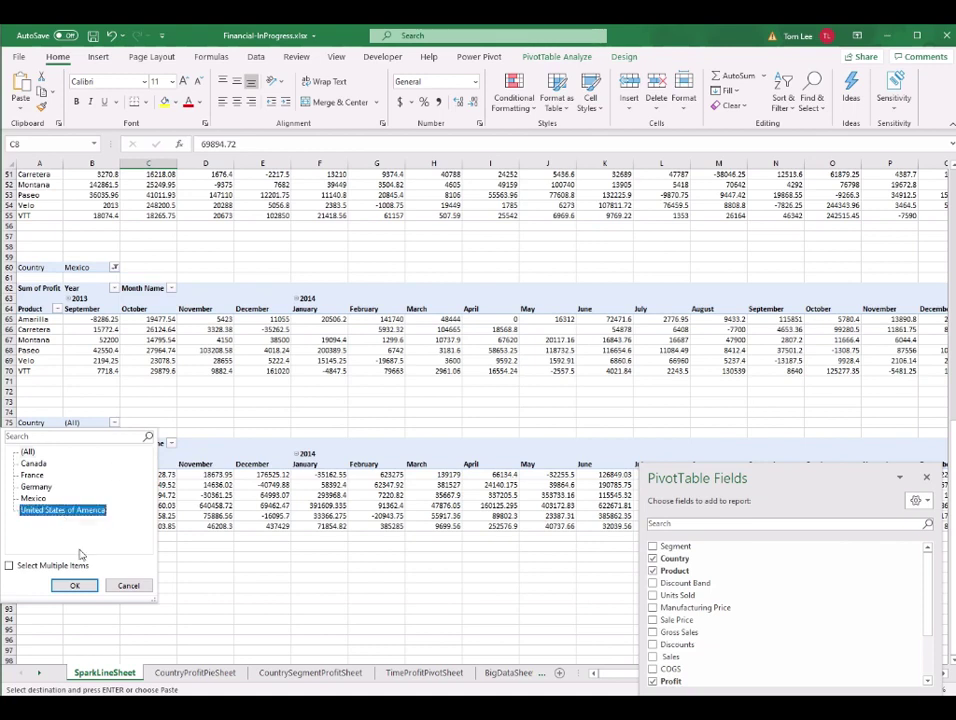
pyautogui.click(74, 586)
# Rename the Canada pivot table with an SL prefix and the France pivot table as SLFrance.
pyautogui.moveTo(807, 470); pyautogui.dragTo(836, 393)
pyautogui.scroll(17, 565, 335)
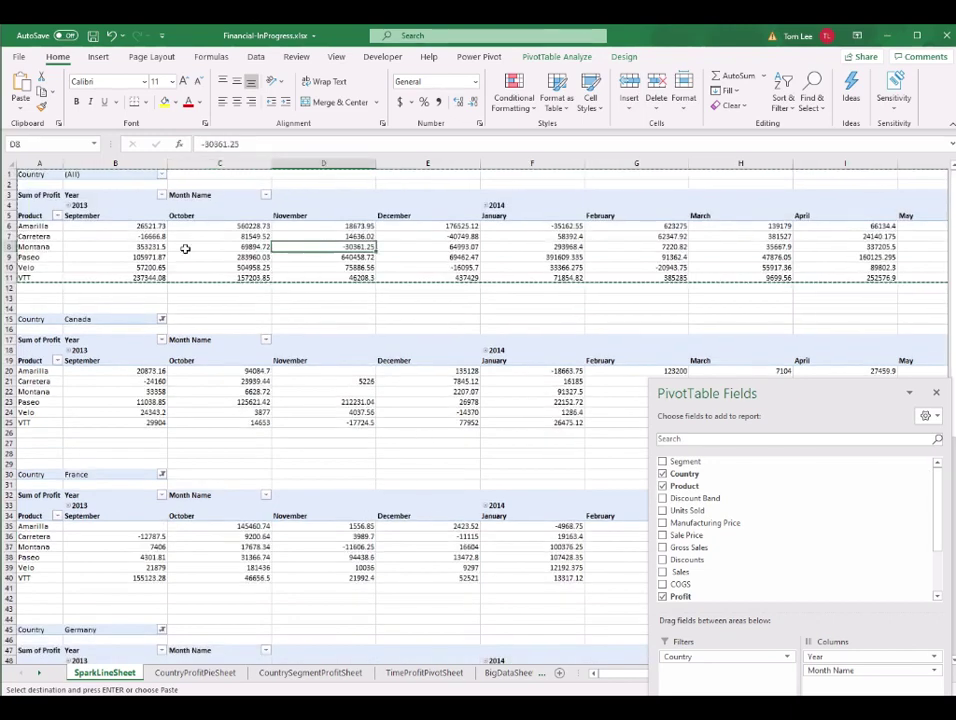
pyautogui.click(149, 227)
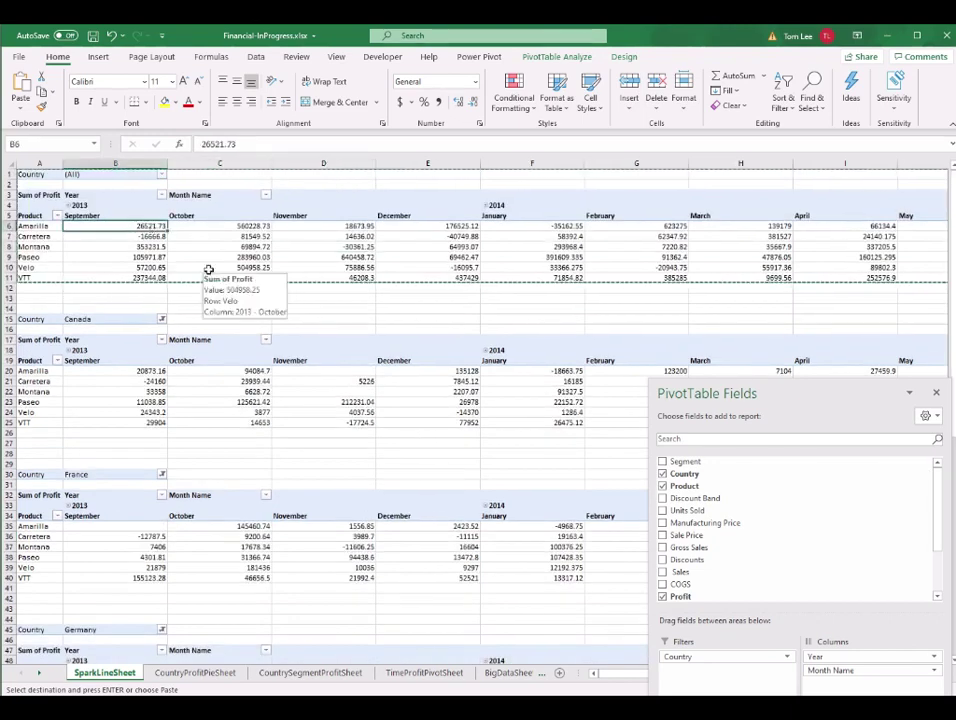
pyautogui.click(131, 373)
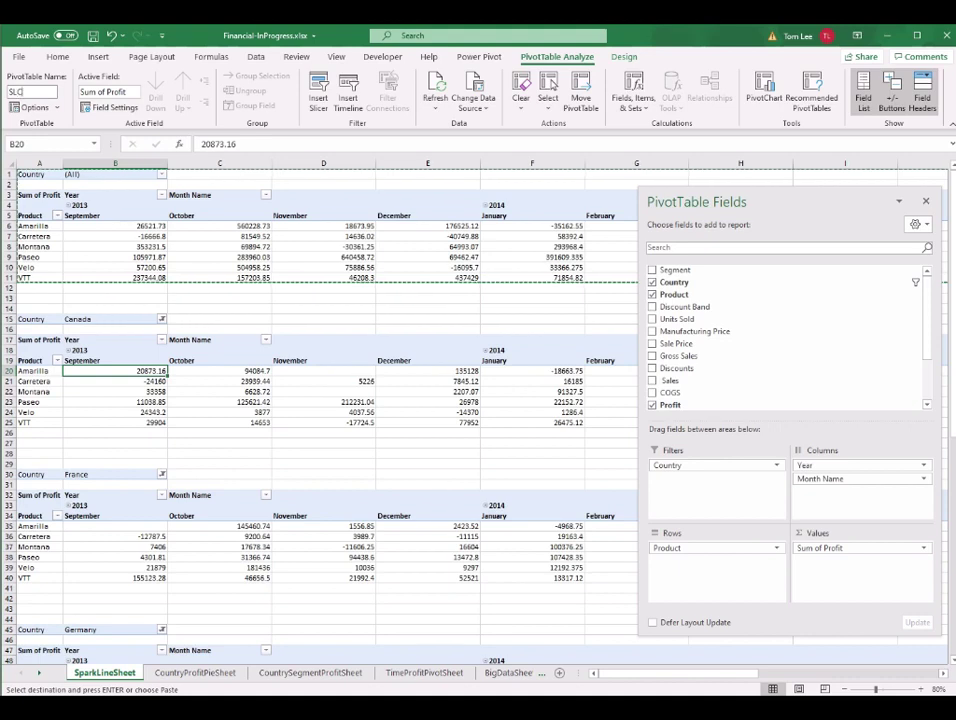
pyautogui.click(219, 547)
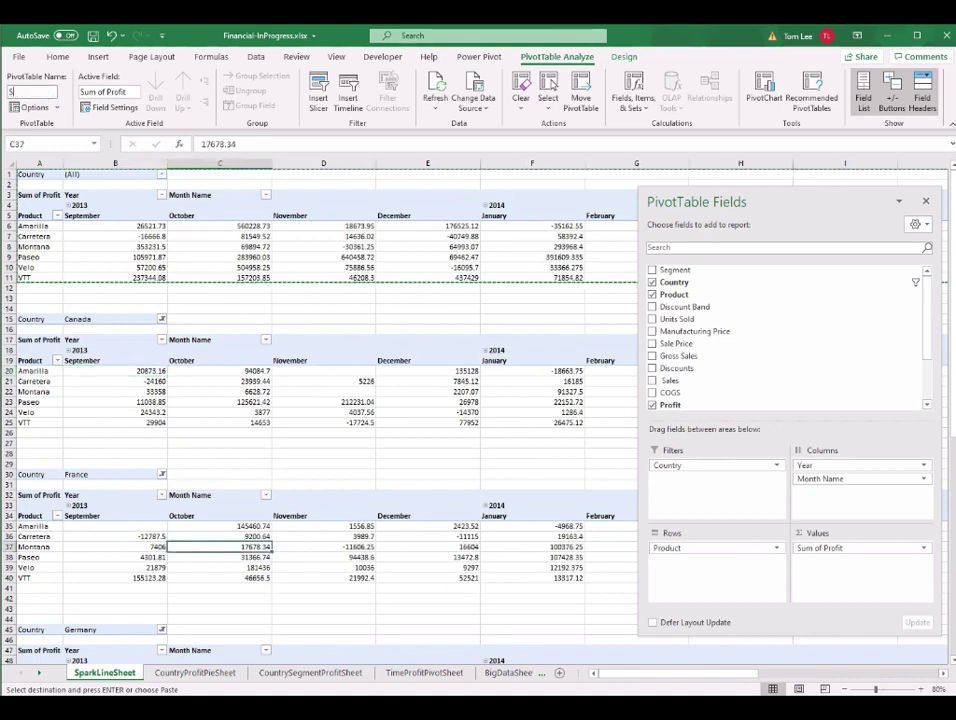
pyautogui.write('SLFrance')
# Rename the Mexico pivot table as SLMexico, and give the Germany and United States pivot tables names in the same pattern.
pyautogui.scroll(-7, 235, 456)
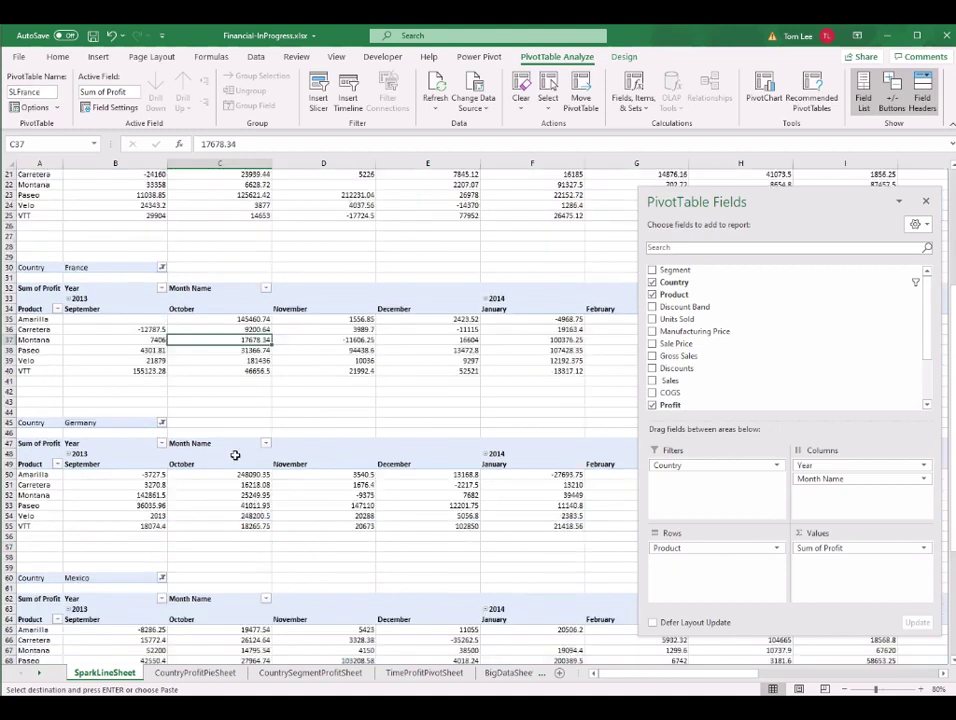
pyautogui.click(118, 473)
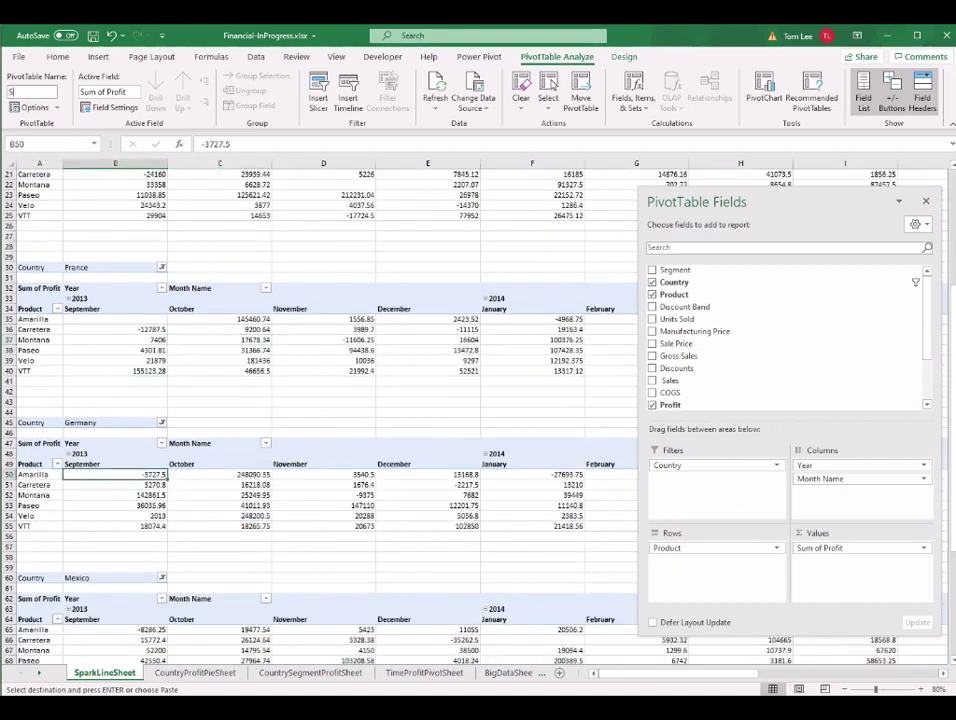
pyautogui.click(190, 648)
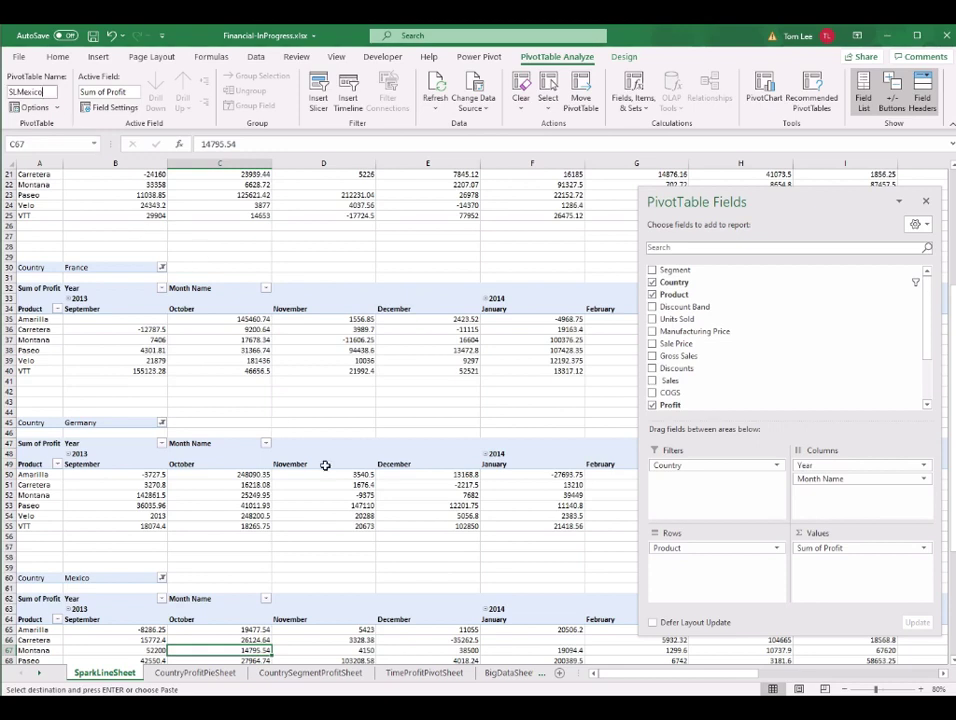
pyautogui.write('SLMexico')
pyautogui.scroll(-5, 325, 465)
pyautogui.click(150, 650)
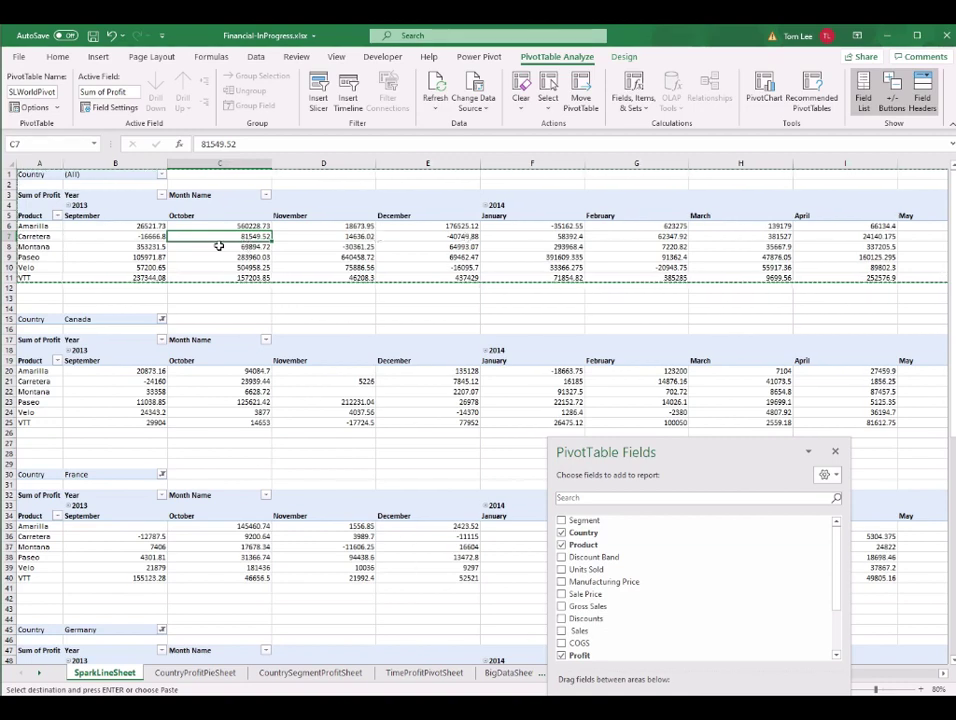
# Turn on grand totals for rows only in the worldwide pivot table and check its Grand Total column.
pyautogui.moveTo(117, 233)
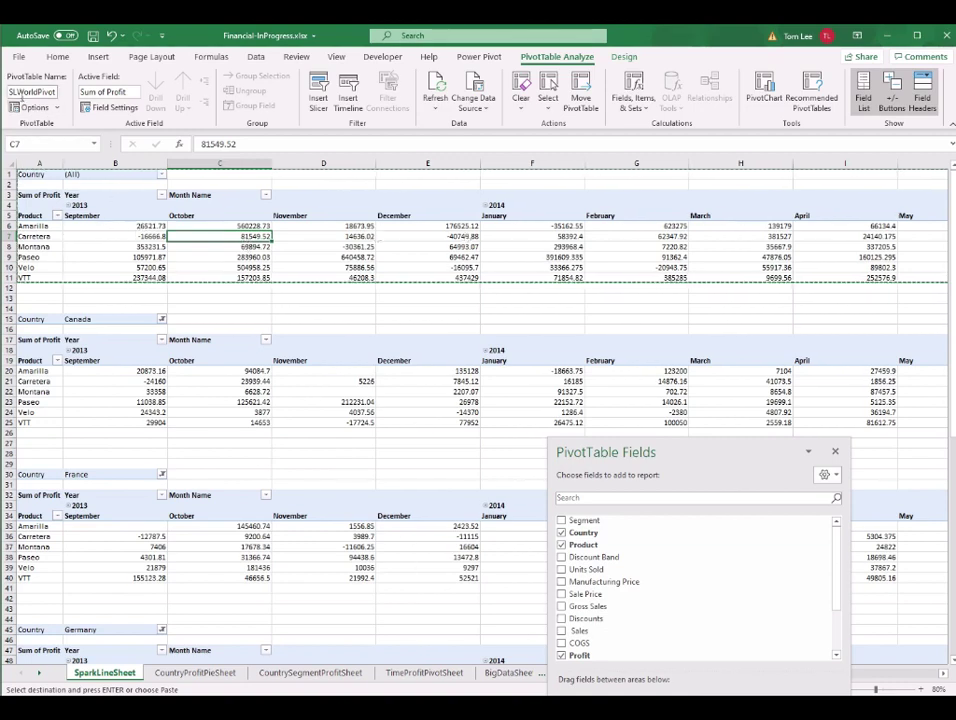
pyautogui.click(624, 56)
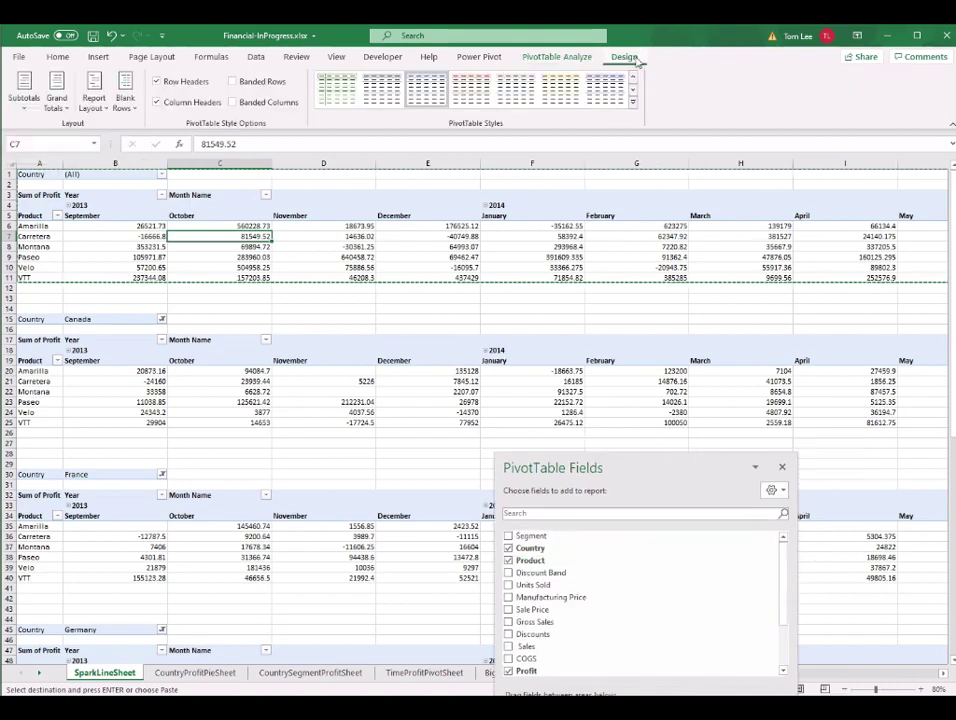
pyautogui.click(59, 104)
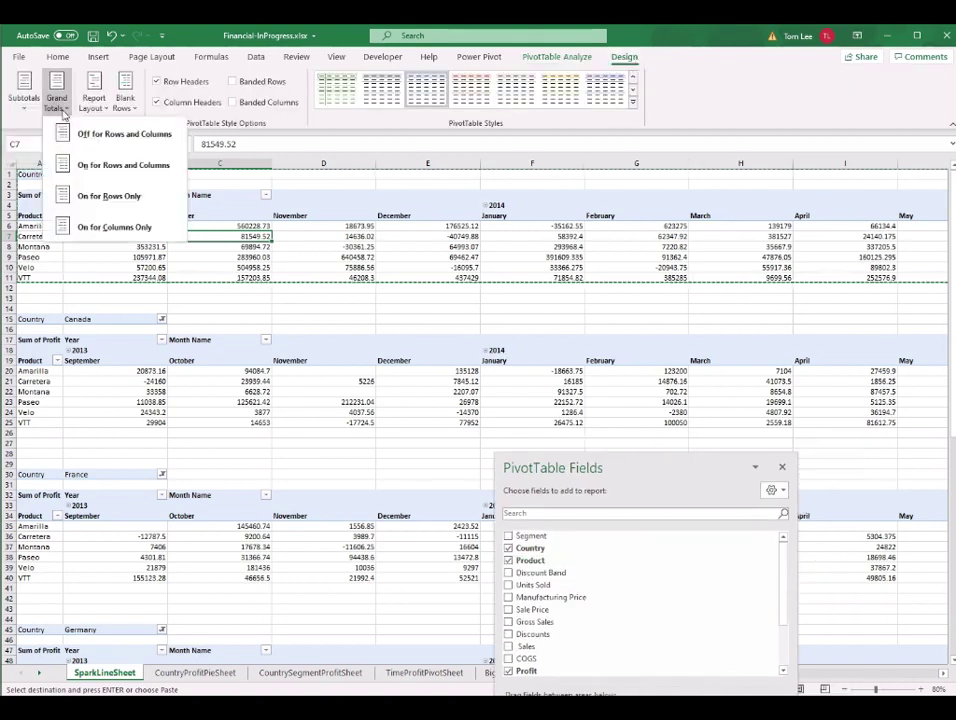
pyautogui.click(105, 195)
pyautogui.moveTo(665, 467); pyautogui.dragTo(448, 470)
pyautogui.click(795, 246)
pyautogui.moveTo(866, 675); pyautogui.dragTo(935, 680)
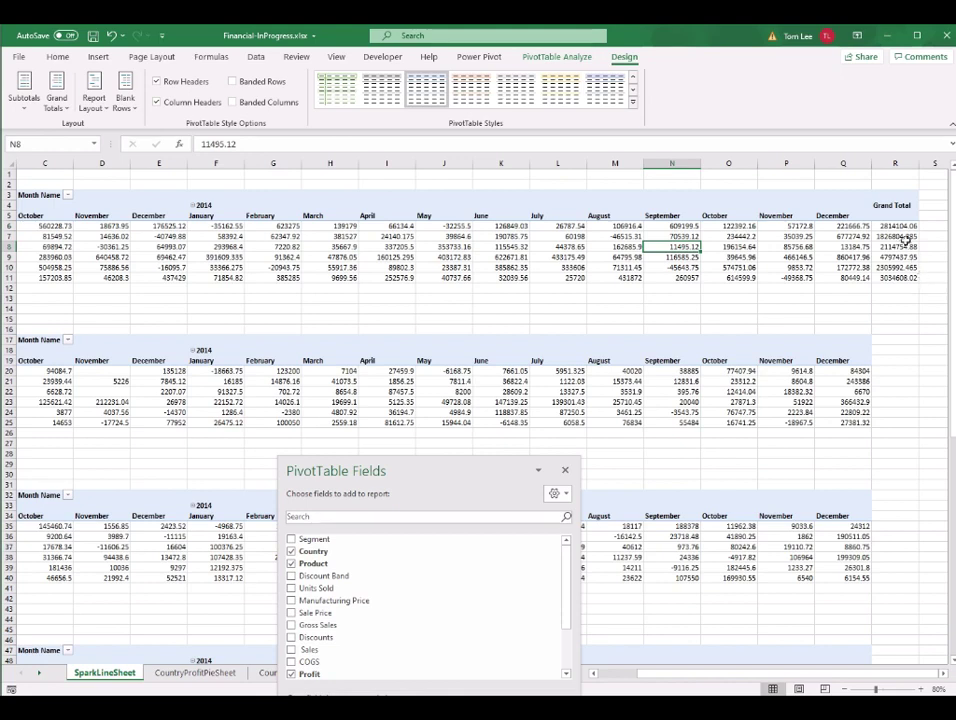
pyautogui.moveTo(899, 228); pyautogui.dragTo(893, 273)
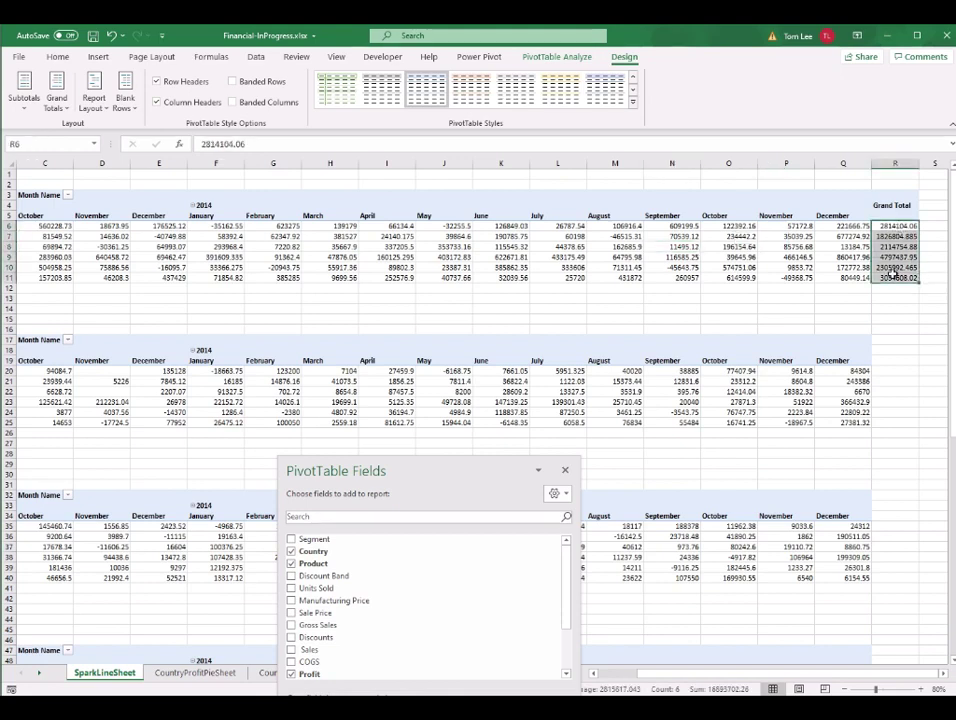
pyautogui.moveTo(500, 481); pyautogui.dragTo(800, 498)
pyautogui.click(897, 267)
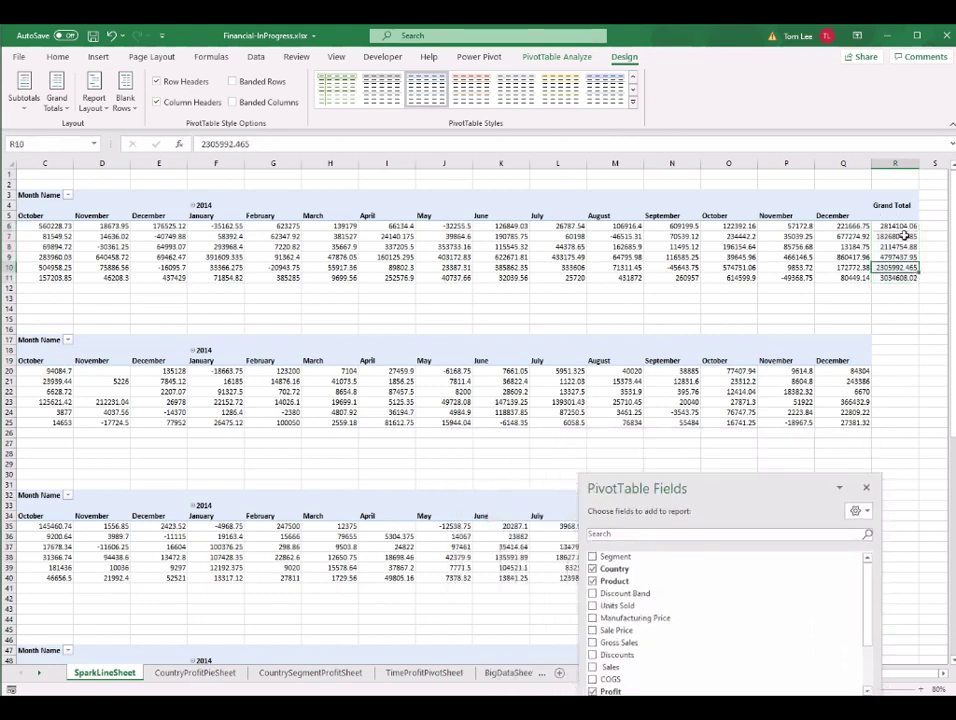
pyautogui.moveTo(902, 228)
# Format the worldwide pivot table's Sum of Profit values as Currency with 0 decimal places and the $ symbol.
pyautogui.moveTo(396, 256)
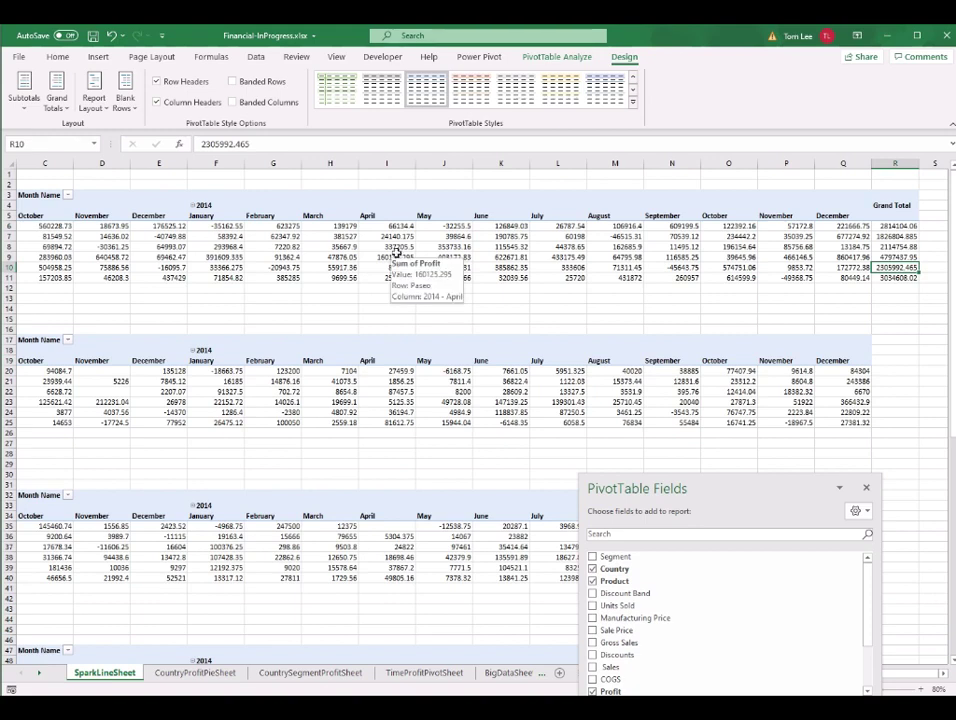
pyautogui.rightClick(335, 238)
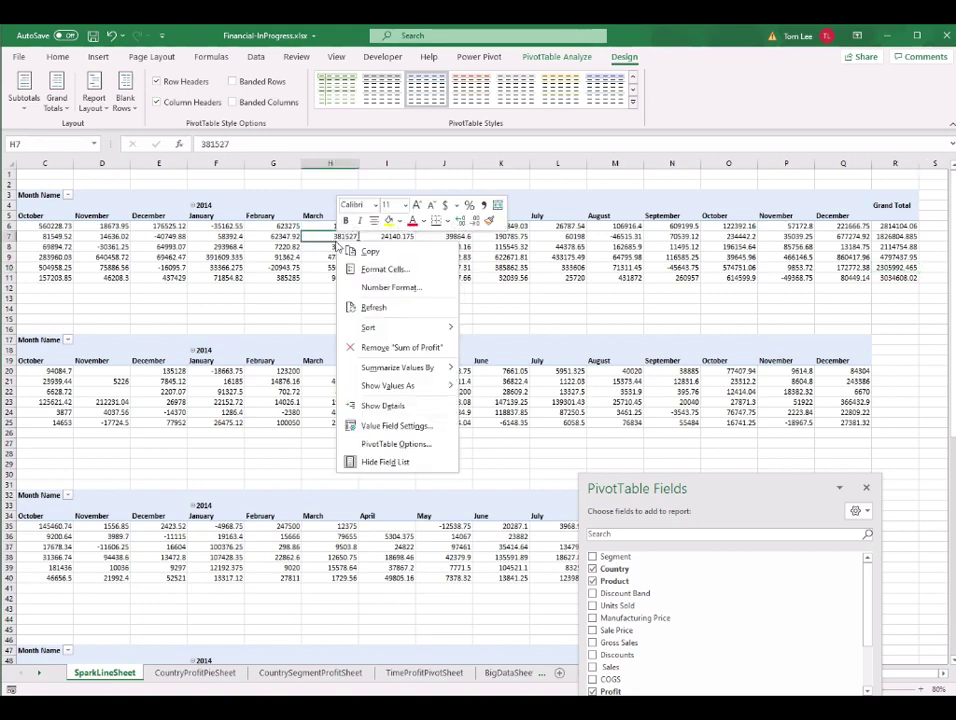
pyautogui.click(395, 425)
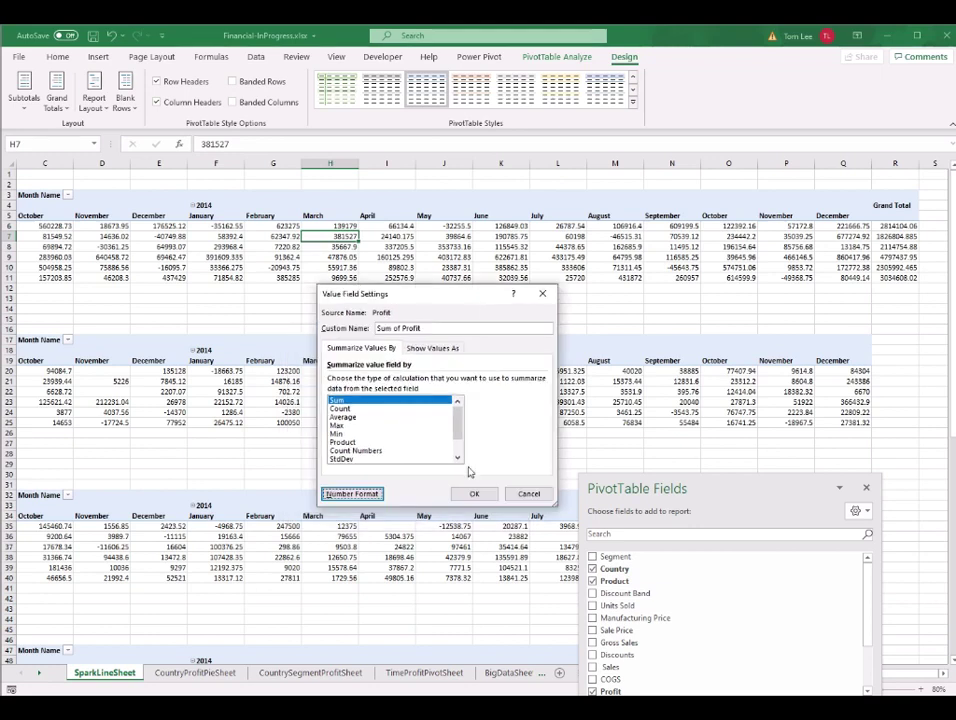
pyautogui.click(362, 494)
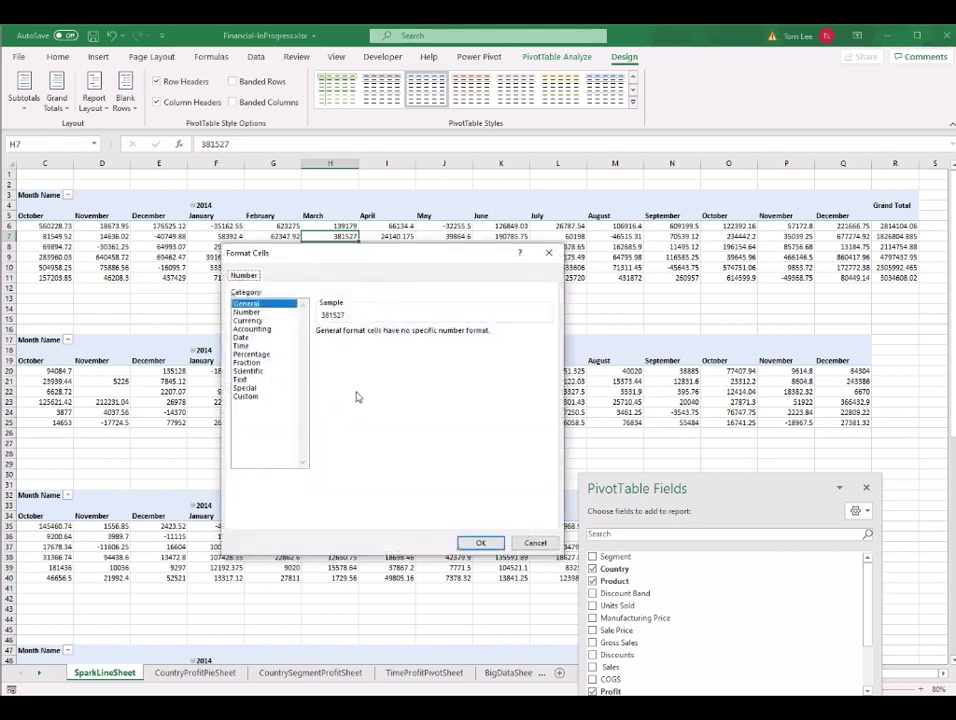
pyautogui.click(248, 320)
pyautogui.click(403, 335)
pyautogui.click(403, 335)
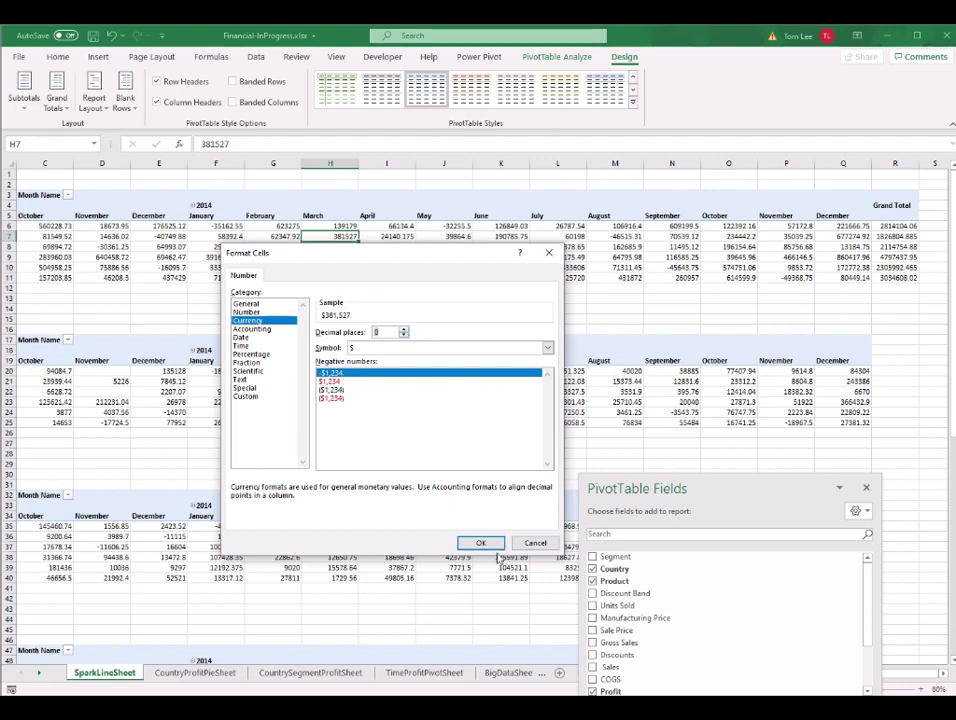
pyautogui.click(493, 549)
pyautogui.click(472, 493)
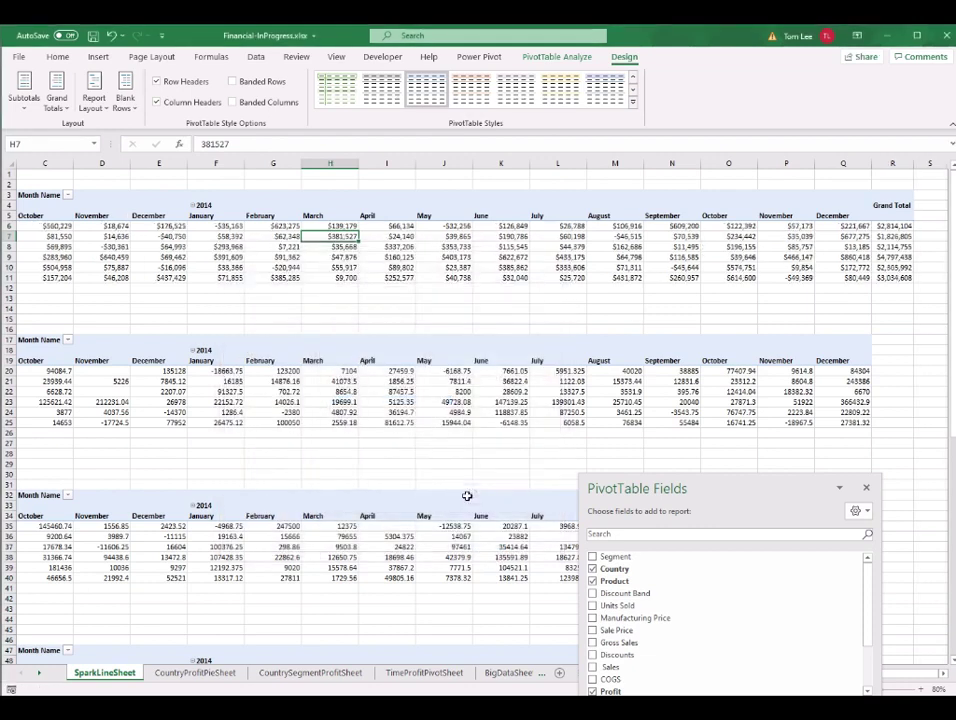
# Apply the same currency format without decimals to all the country pivot tables and look over the formatted tables.
pyautogui.click(341, 390)
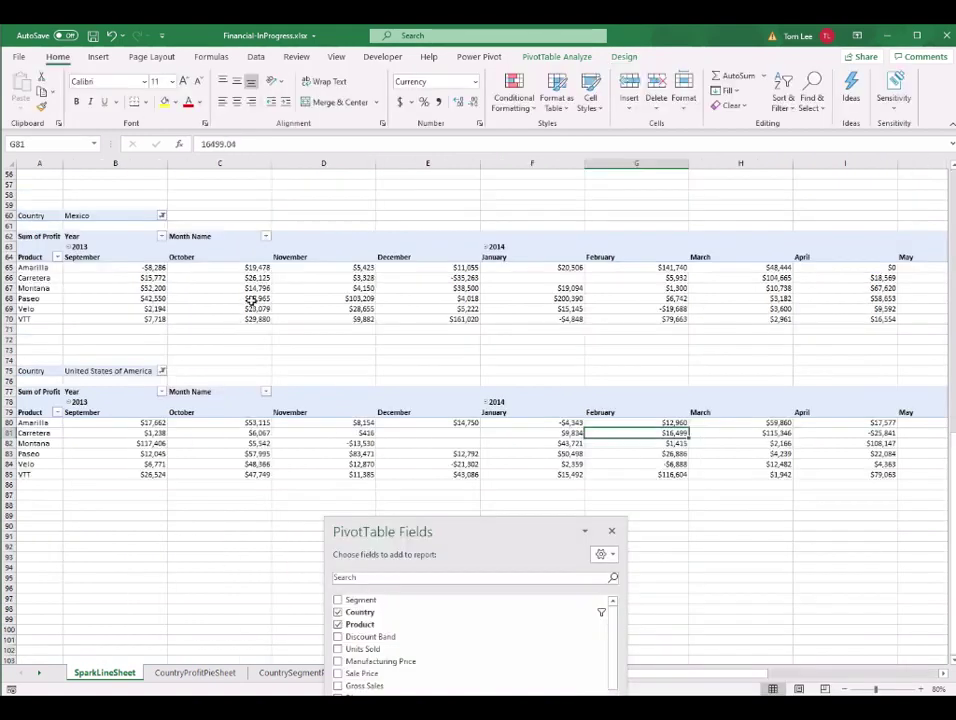
pyautogui.scroll(18, 218, 300)
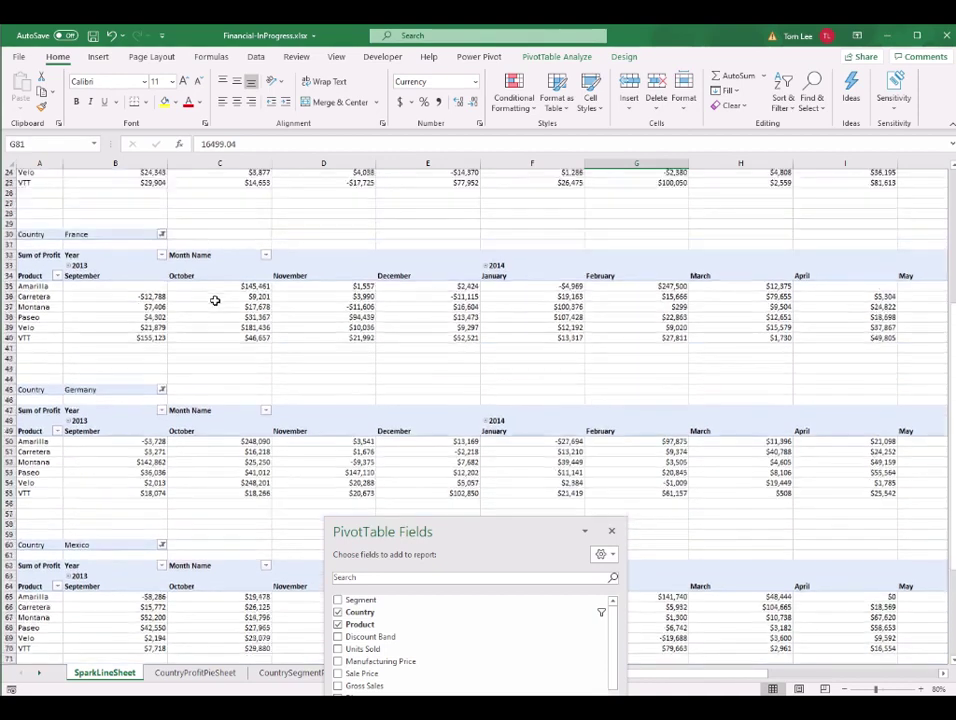
pyautogui.scroll(1, 215, 300)
pyautogui.scroll(-18, 284, 370)
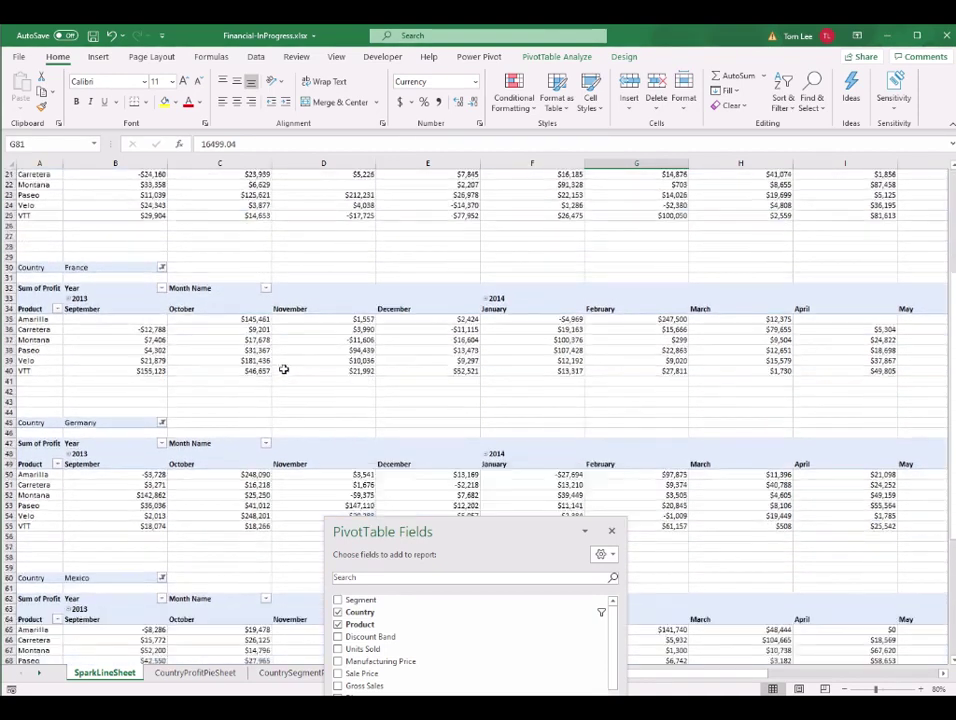
pyautogui.moveTo(524, 532); pyautogui.dragTo(790, 203)
pyautogui.click(262, 298)
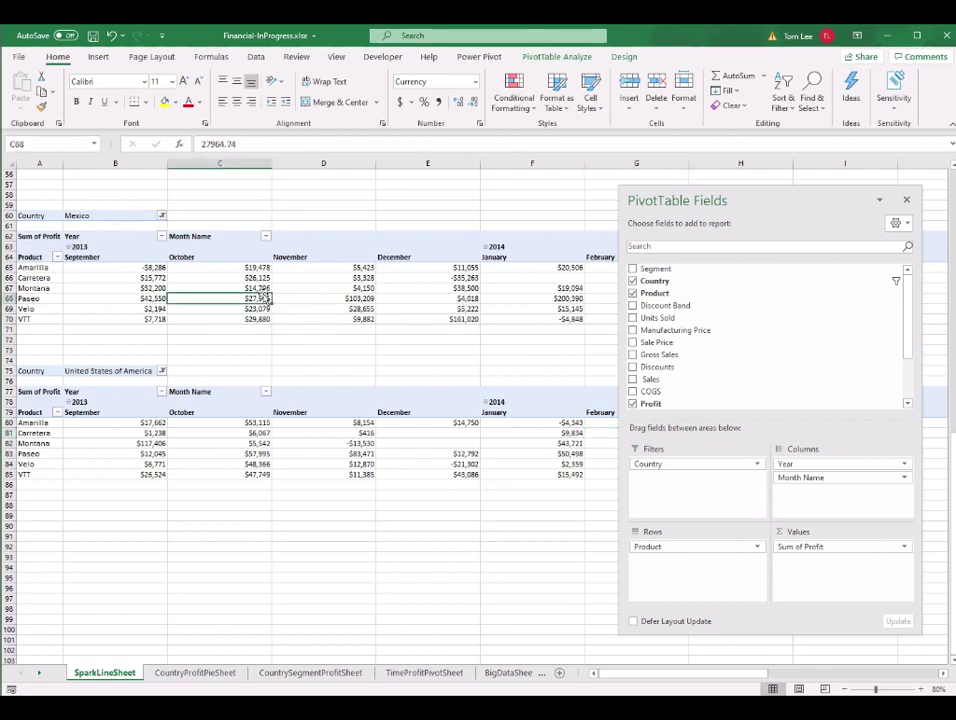
pyautogui.moveTo(413, 307)
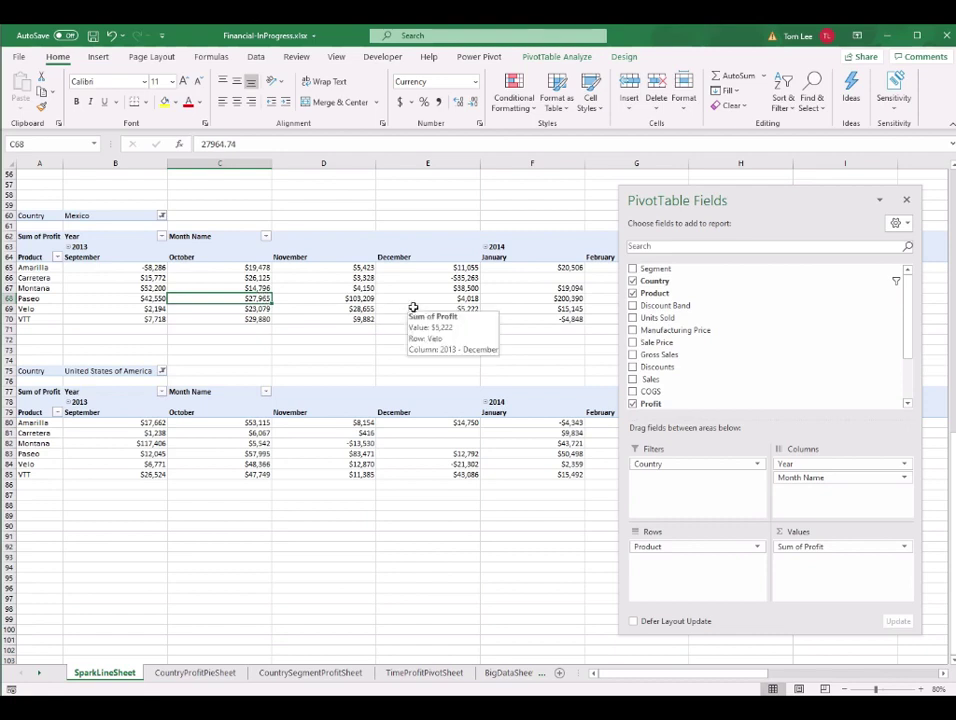
pyautogui.moveTo(334, 300)
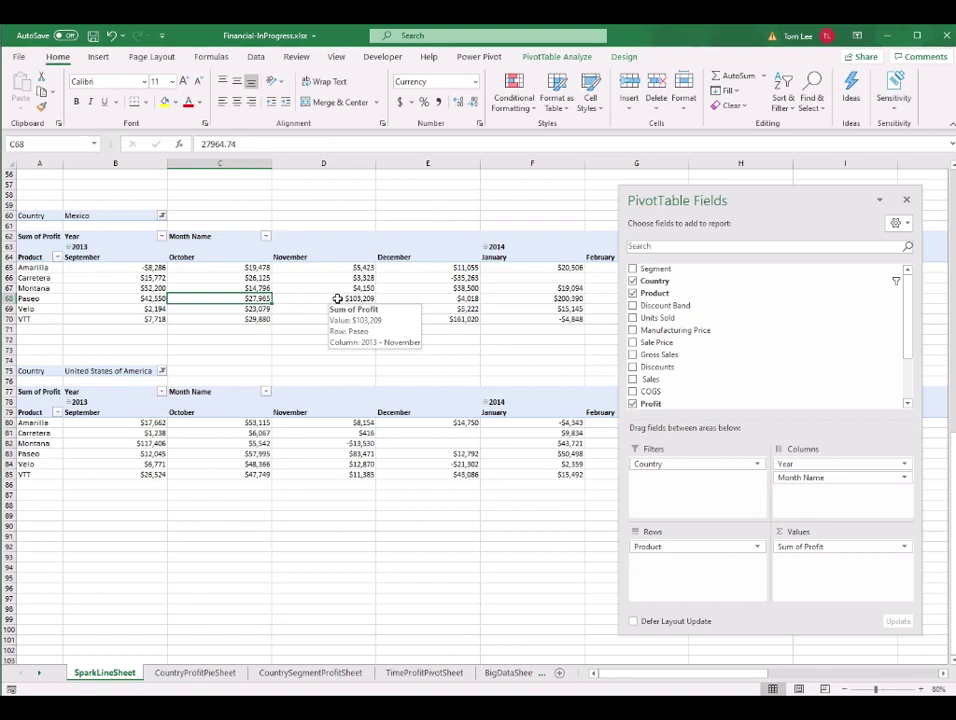
pyautogui.click(540, 330)
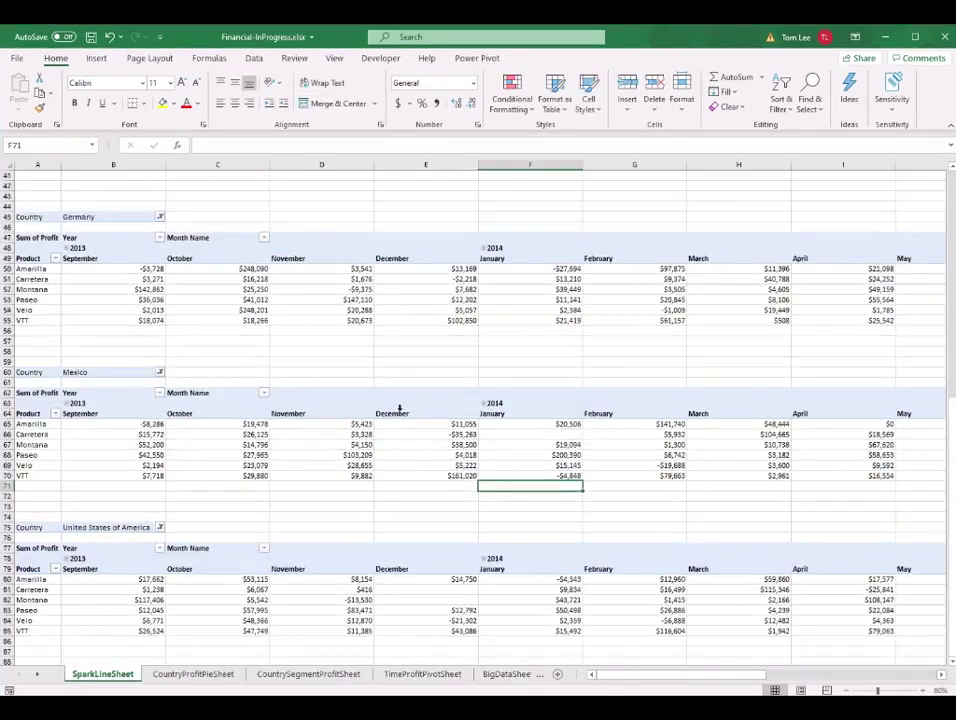
pyautogui.scroll(13, 397, 408)
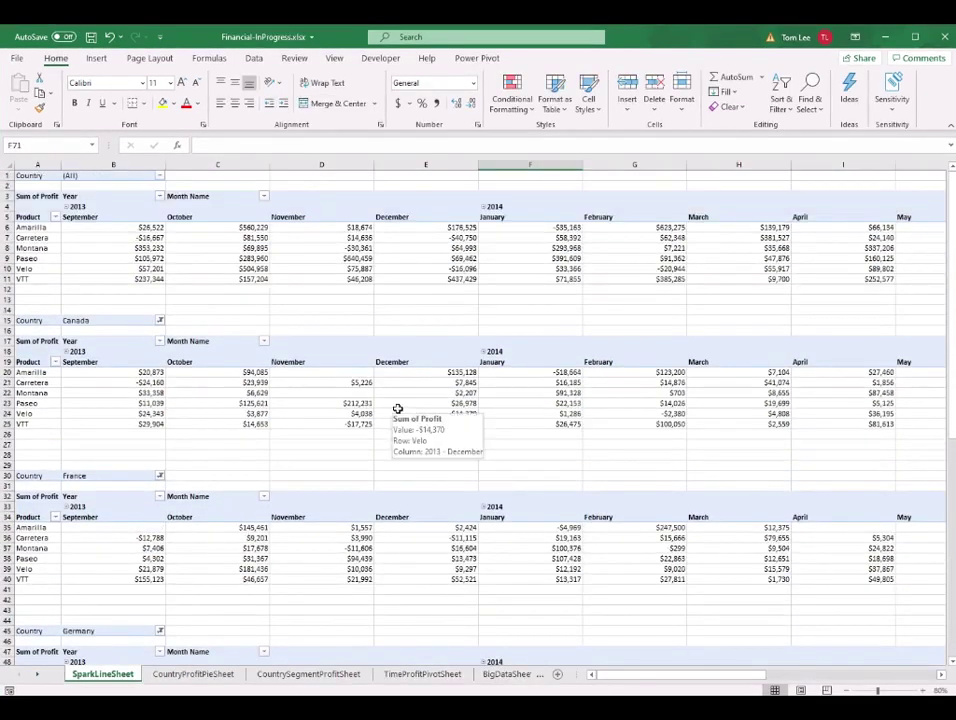
# Duplicate SparkLineSheet as a new sheet named MapSheet and delete its country pivot tables from row 15 down.
pyautogui.rightClick(104, 676)
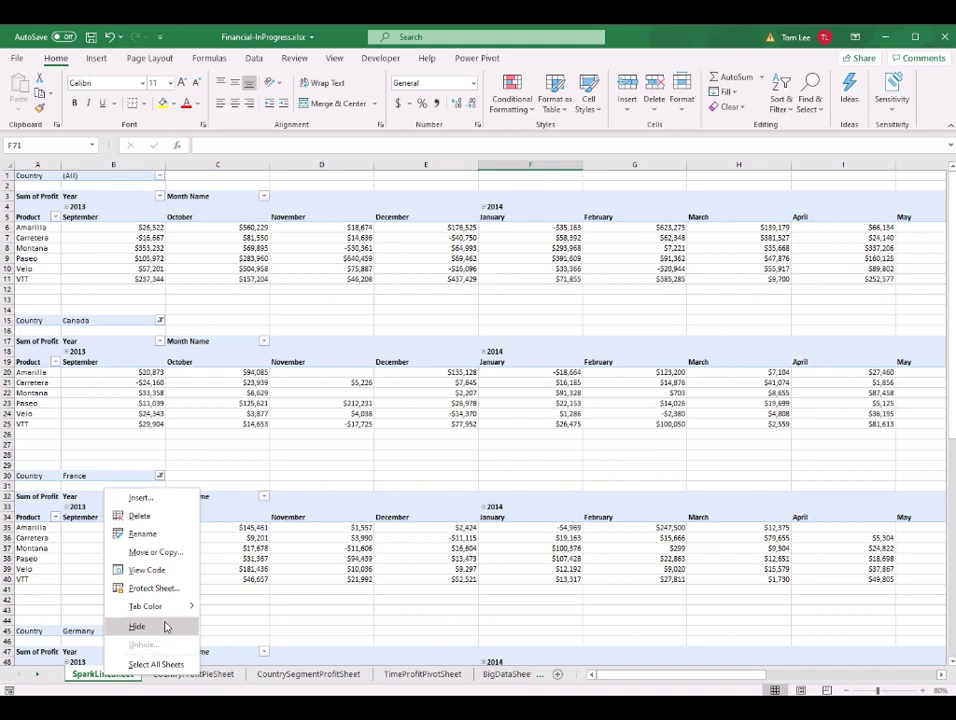
pyautogui.click(156, 552)
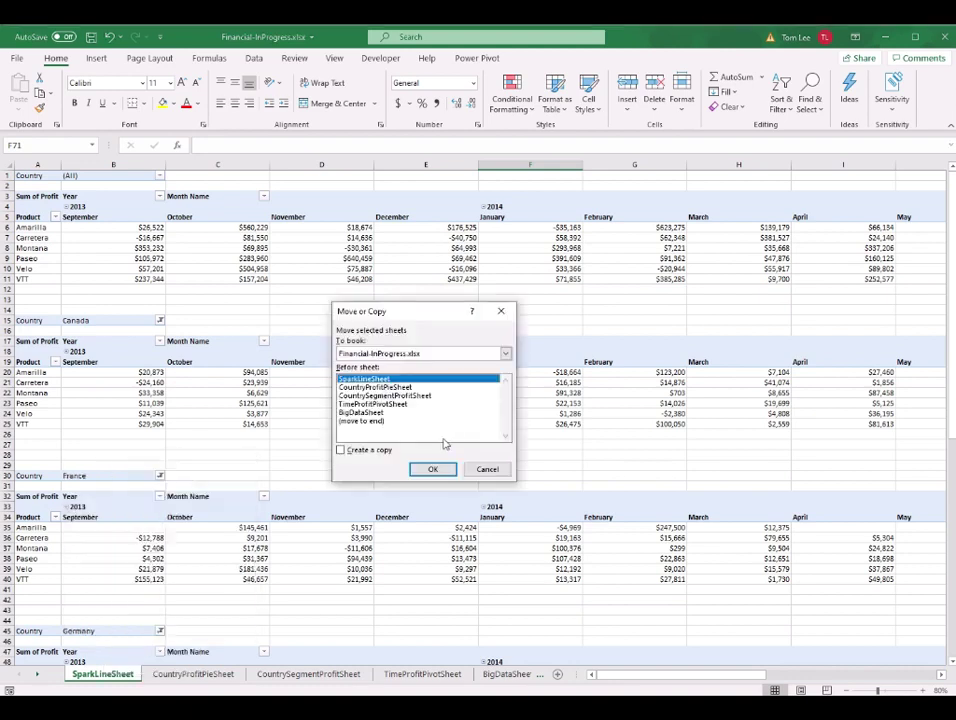
pyautogui.click(341, 450)
pyautogui.click(433, 469)
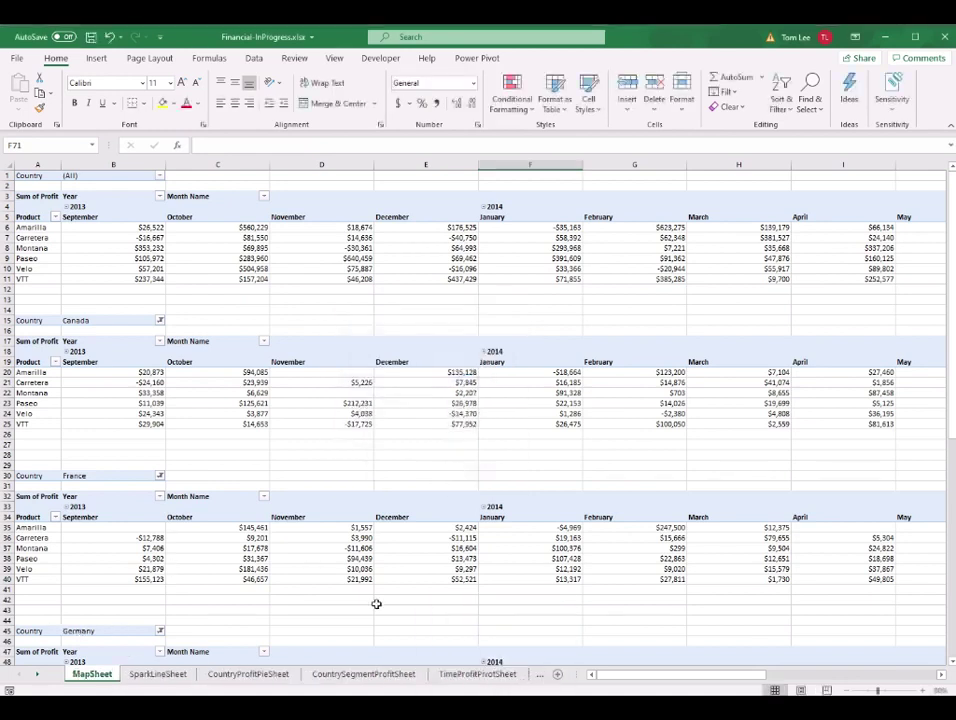
pyautogui.moveTo(34, 320); pyautogui.dragTo(821, 554)
pyautogui.press('Delete')
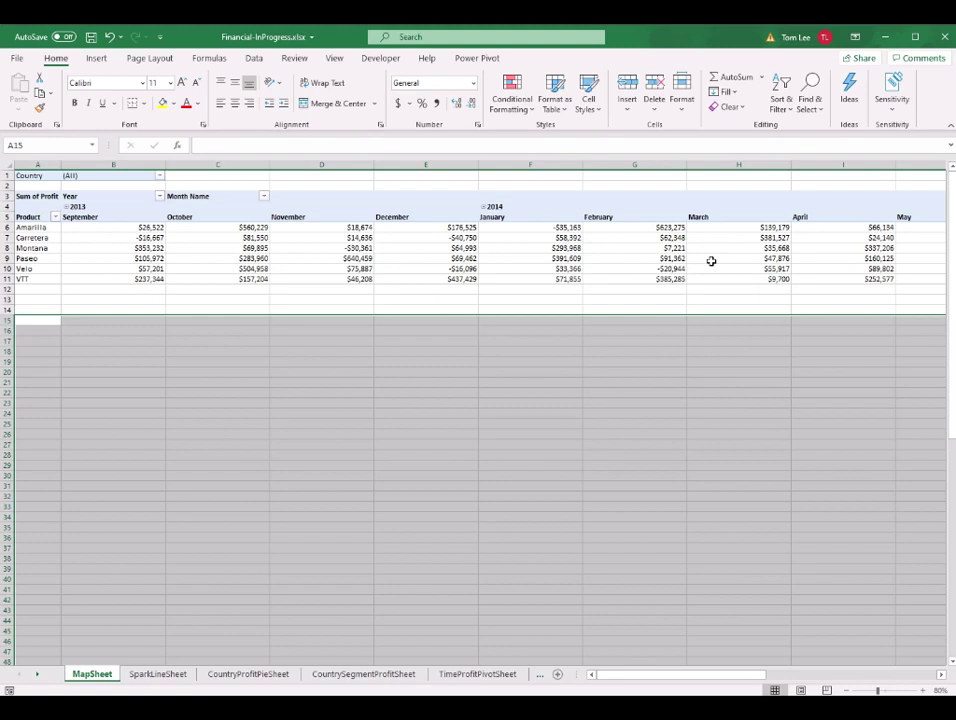
# Remove the Country filter, the year and month columns, the Product rows and Sum of Profit from MapSheet's remaining pivot table.
pyautogui.click(314, 250)
pyautogui.click(104, 248)
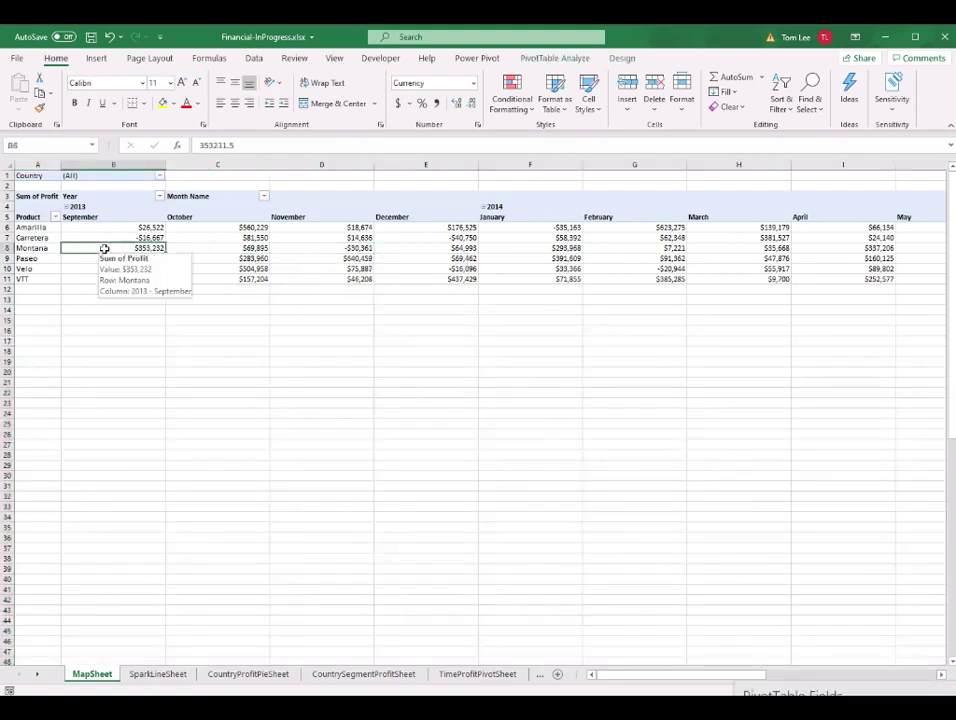
pyautogui.moveTo(870, 695); pyautogui.dragTo(765, 185)
pyautogui.moveTo(698, 450); pyautogui.dragTo(760, 355)
pyautogui.moveTo(812, 448); pyautogui.dragTo(650, 340)
pyautogui.moveTo(690, 529); pyautogui.dragTo(745, 370)
pyautogui.moveTo(813, 538); pyautogui.dragTo(905, 277)
# Add Country as rows and Profit as summed values to the MapSheet pivot table, and widen the profit column.
pyautogui.click(631, 264)
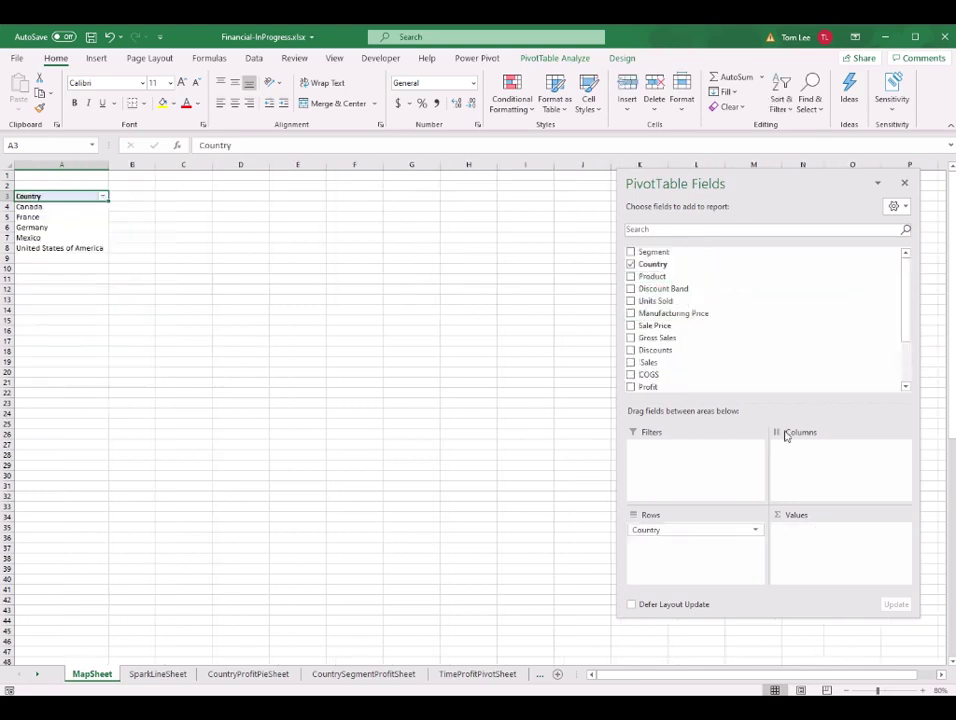
pyautogui.moveTo(813, 388); pyautogui.dragTo(829, 551)
pyautogui.moveTo(110, 164); pyautogui.dragTo(200, 164)
# Format MapSheet's Sum of Profit values as Currency with 0 decimal places.
pyautogui.click(188, 207)
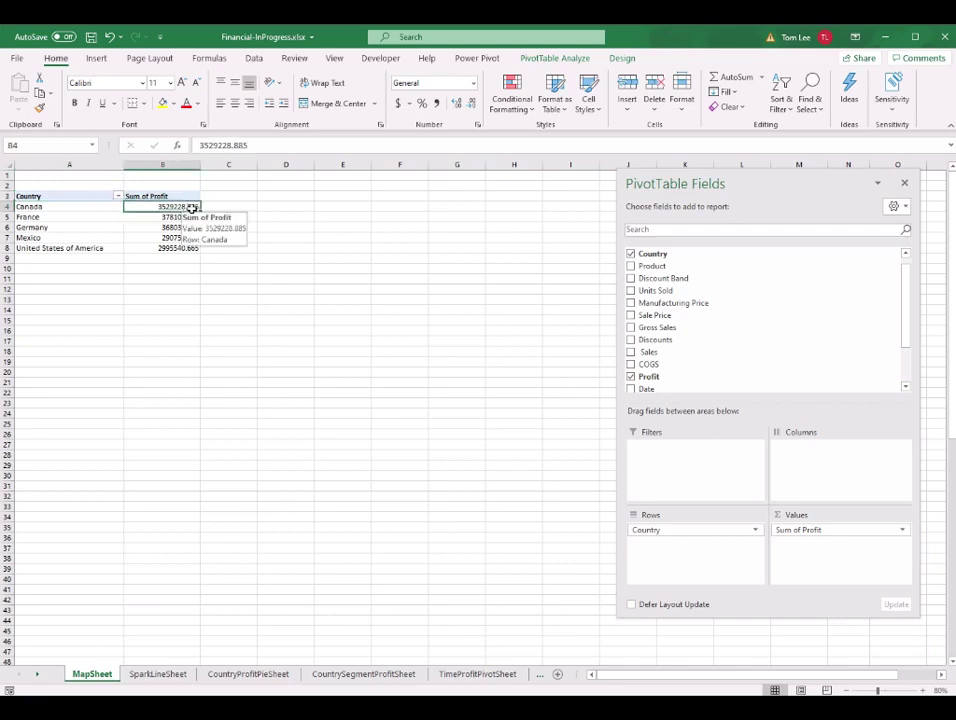
pyautogui.rightClick(176, 207)
pyautogui.rightClick(155, 209)
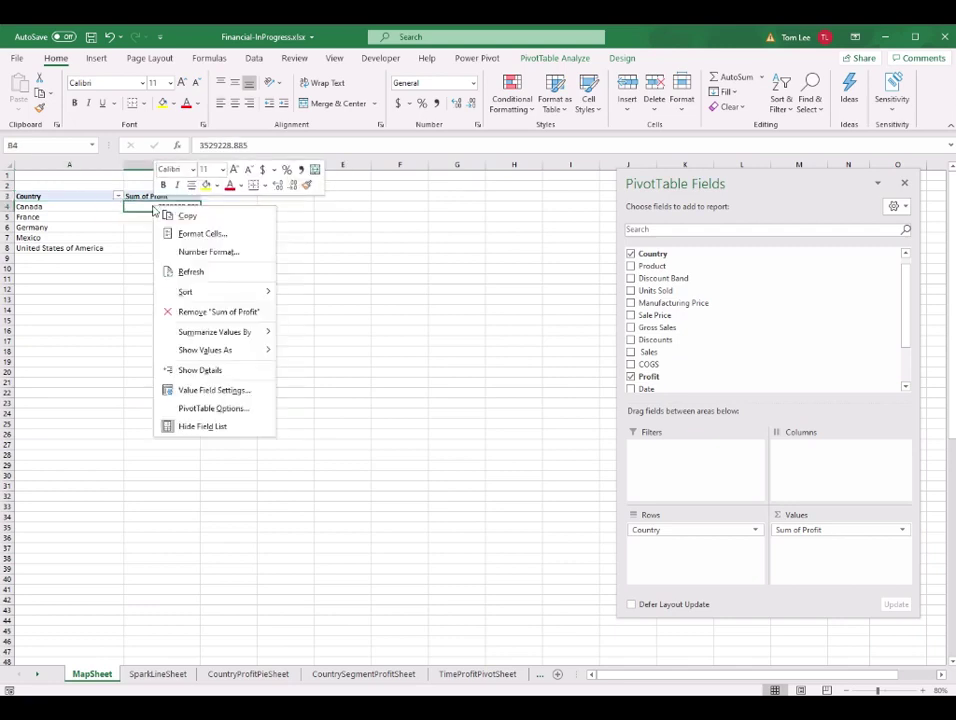
pyautogui.click(213, 391)
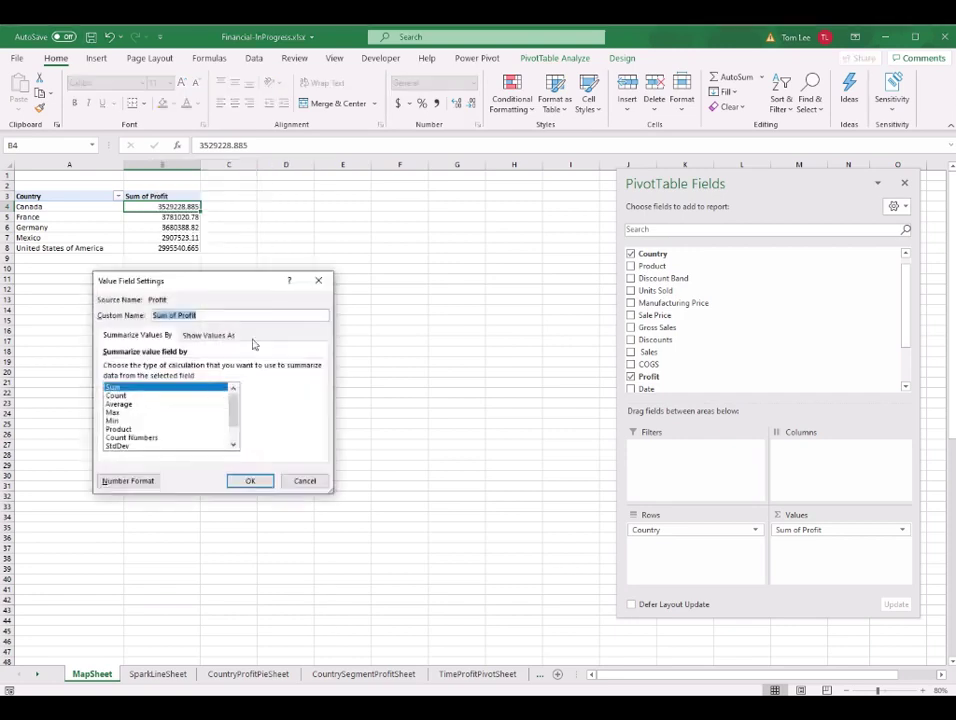
pyautogui.moveTo(242, 291); pyautogui.dragTo(394, 242)
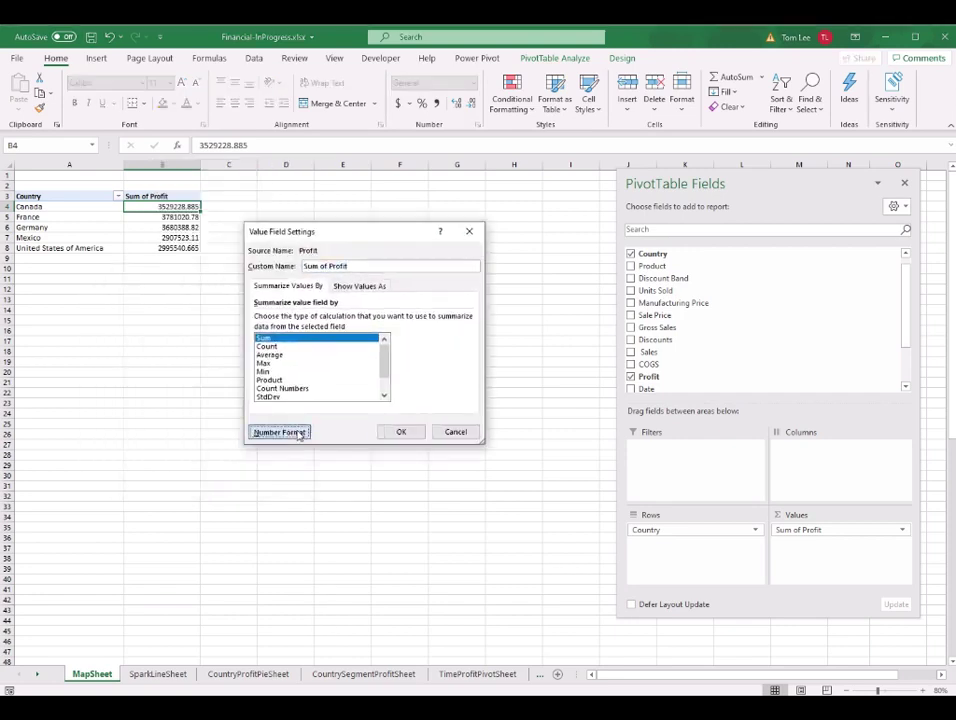
pyautogui.click(275, 431)
pyautogui.click(74, 304)
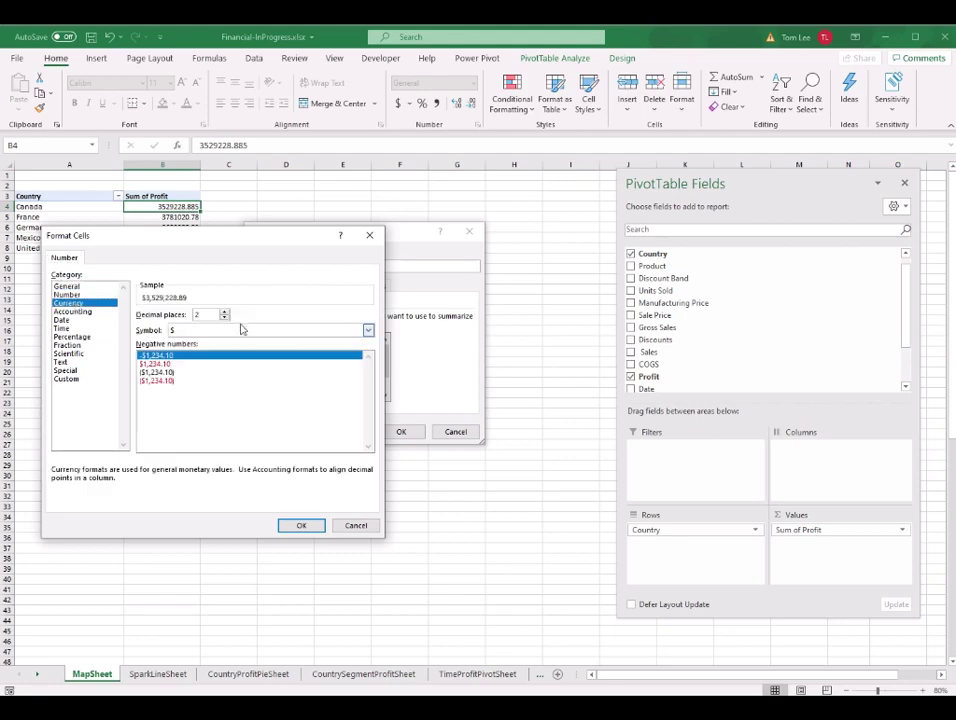
pyautogui.click(224, 319)
pyautogui.click(224, 319)
pyautogui.press('Return')
pyautogui.press('Return')
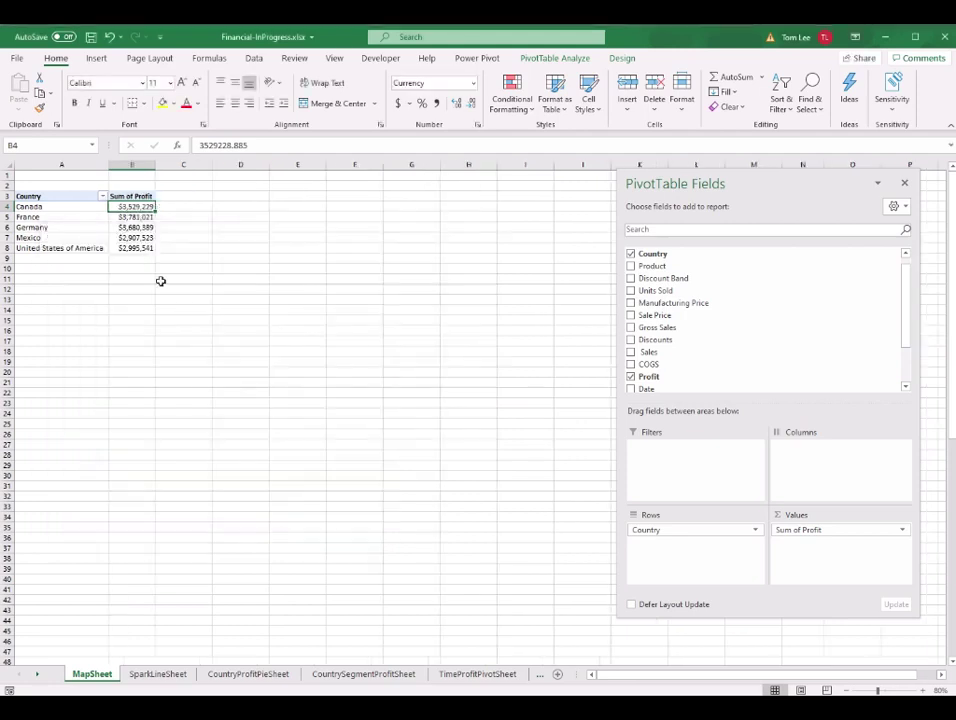
pyautogui.moveTo(64, 196); pyautogui.dragTo(128, 249)
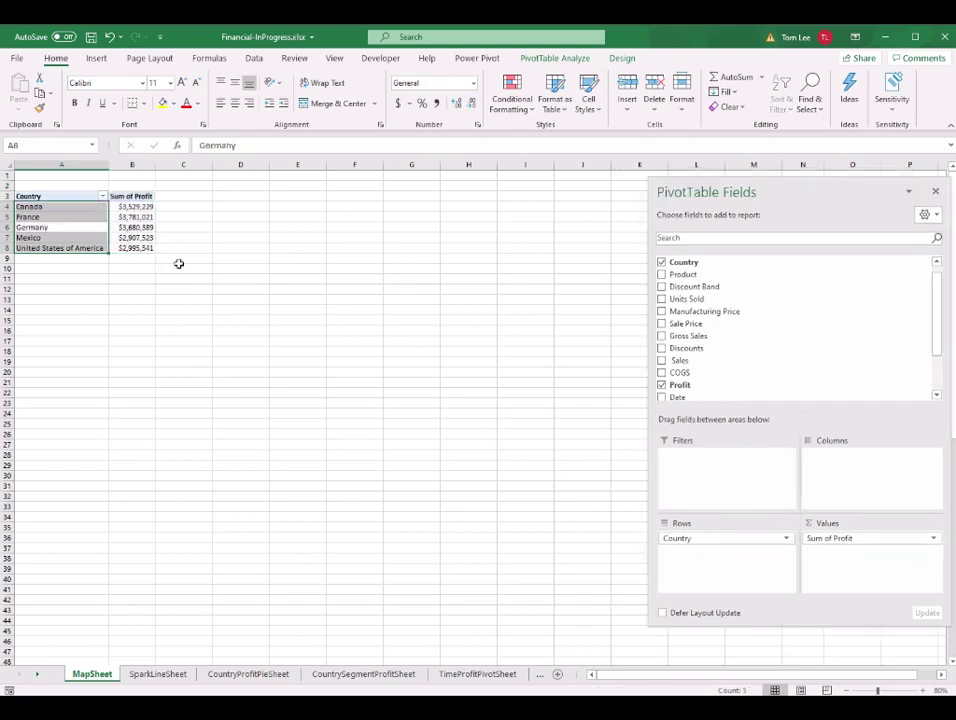
pyautogui.click(148, 230)
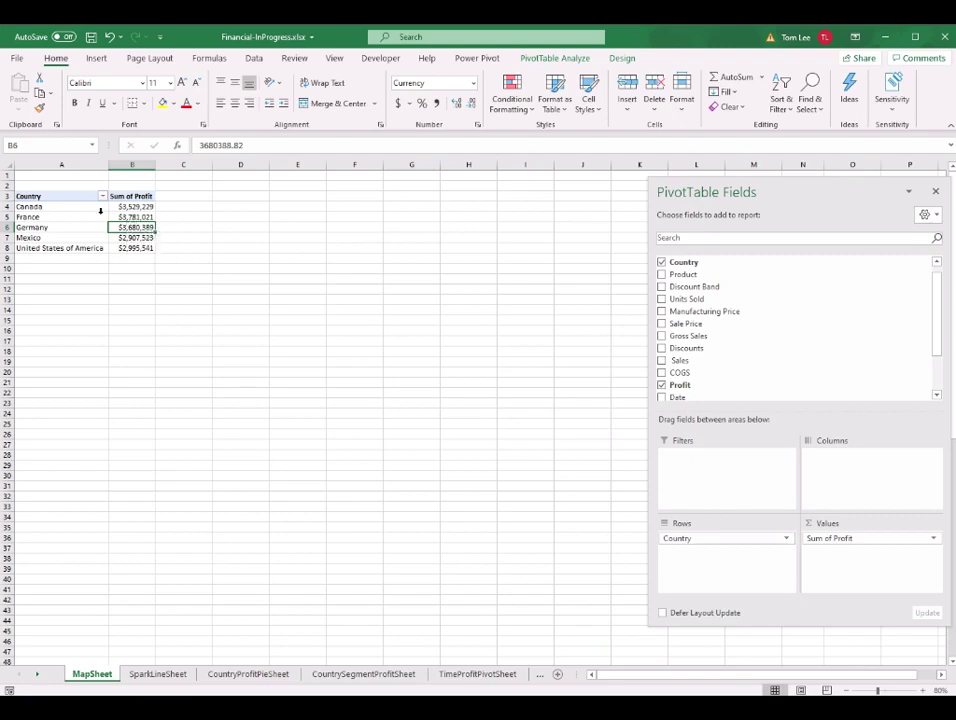
pyautogui.moveTo(57, 197); pyautogui.dragTo(130, 246)
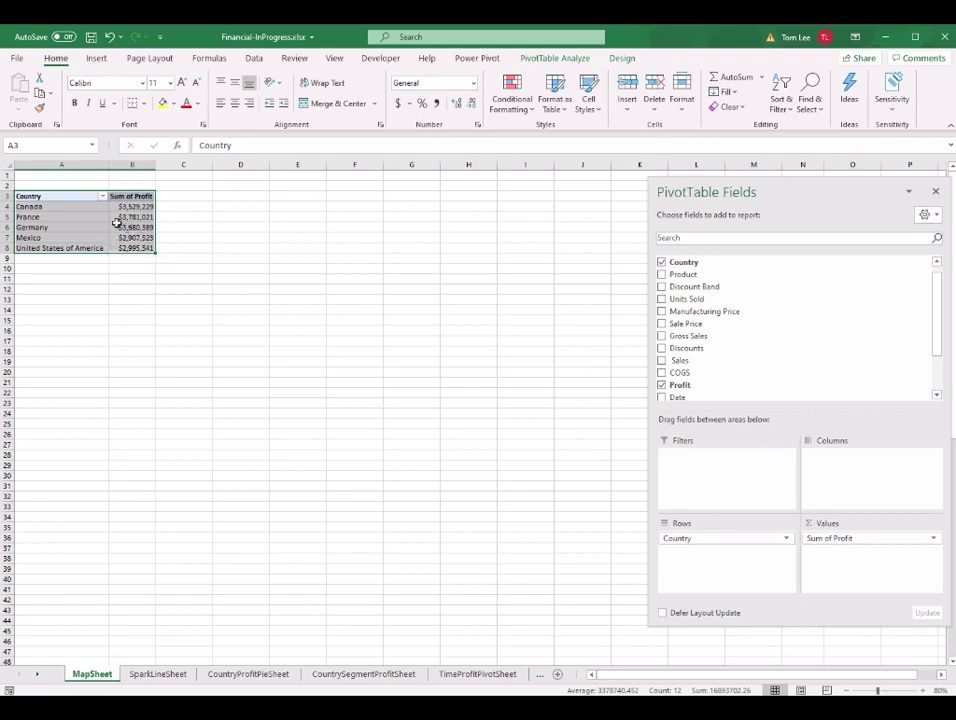
pyautogui.click(115, 219)
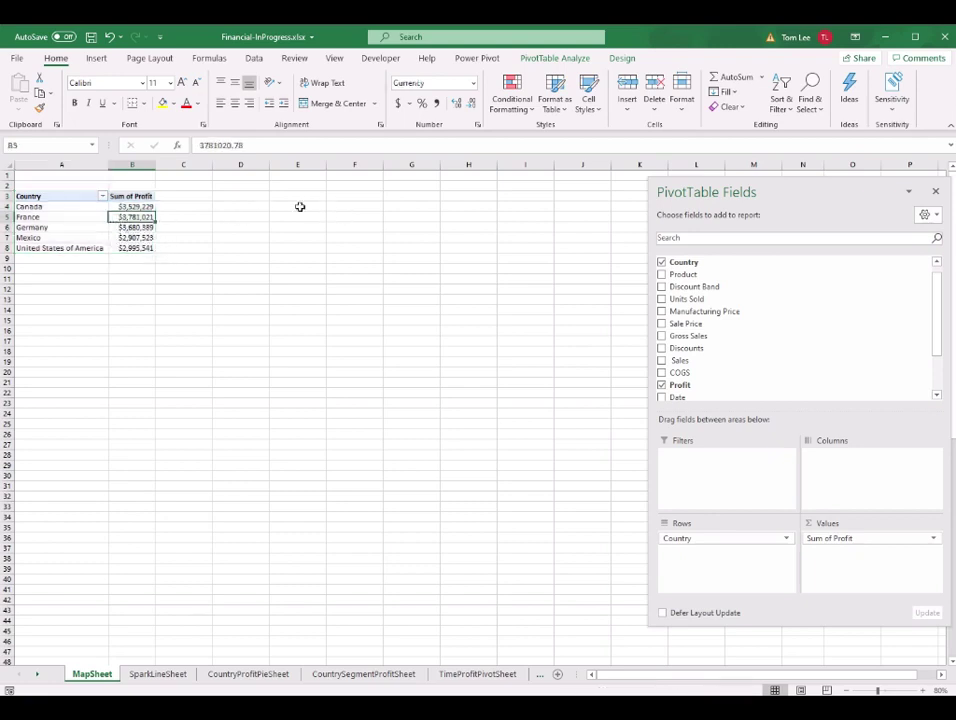
# Rename the MapSheet country profit pivot table as CountryMapPivot.
pyautogui.click(88, 217)
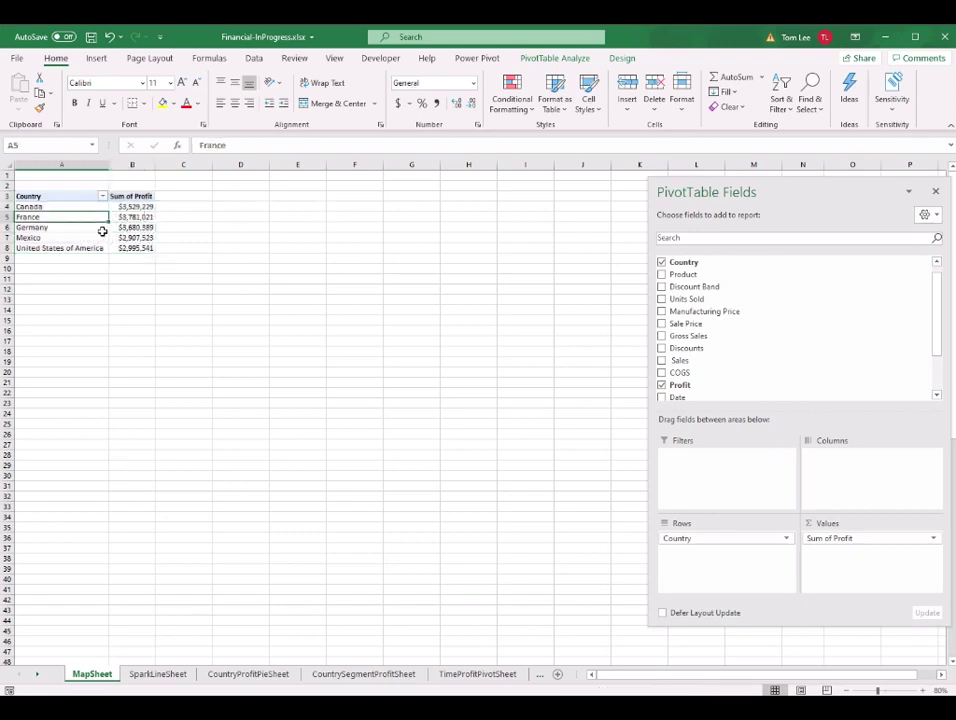
pyautogui.click(552, 59)
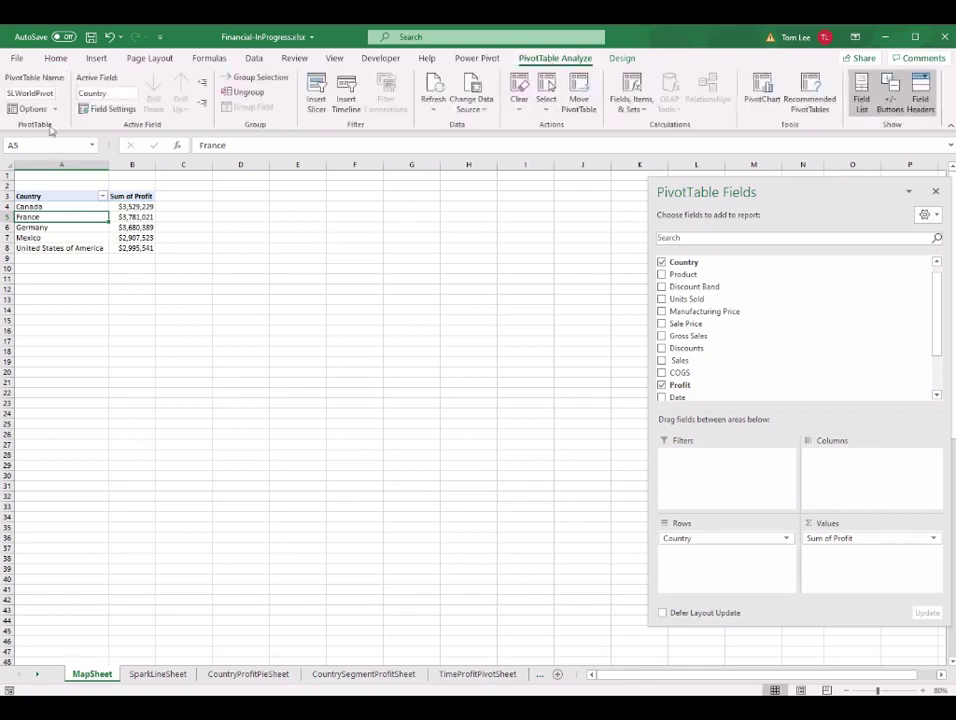
pyautogui.doubleClick(36, 92)
pyautogui.write('Country')
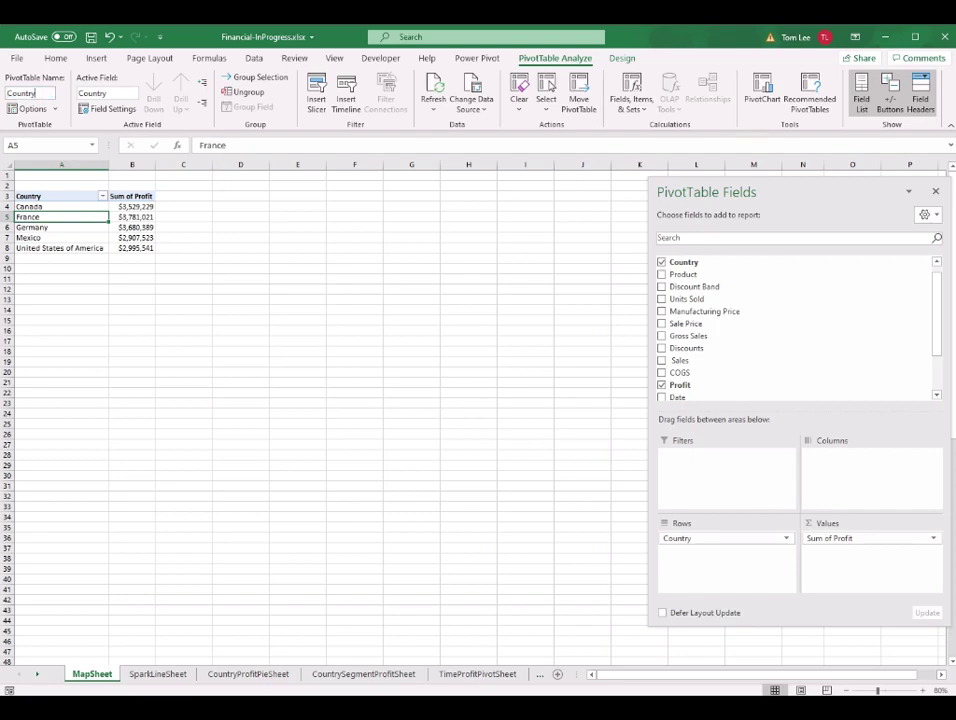
pyautogui.write('MapPivot')
# Copy the pivot table range A3:B8 and paste it at D3 as values with source formatting.
pyautogui.moveTo(45, 196); pyautogui.dragTo(127, 248)
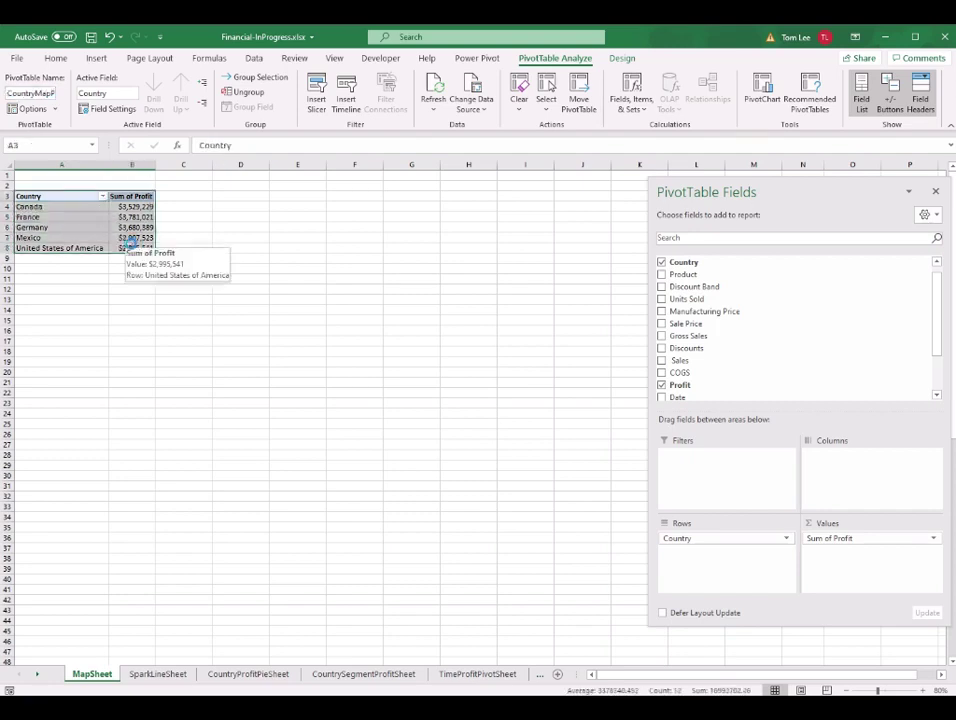
pyautogui.hotkey('ctrl', 'c')
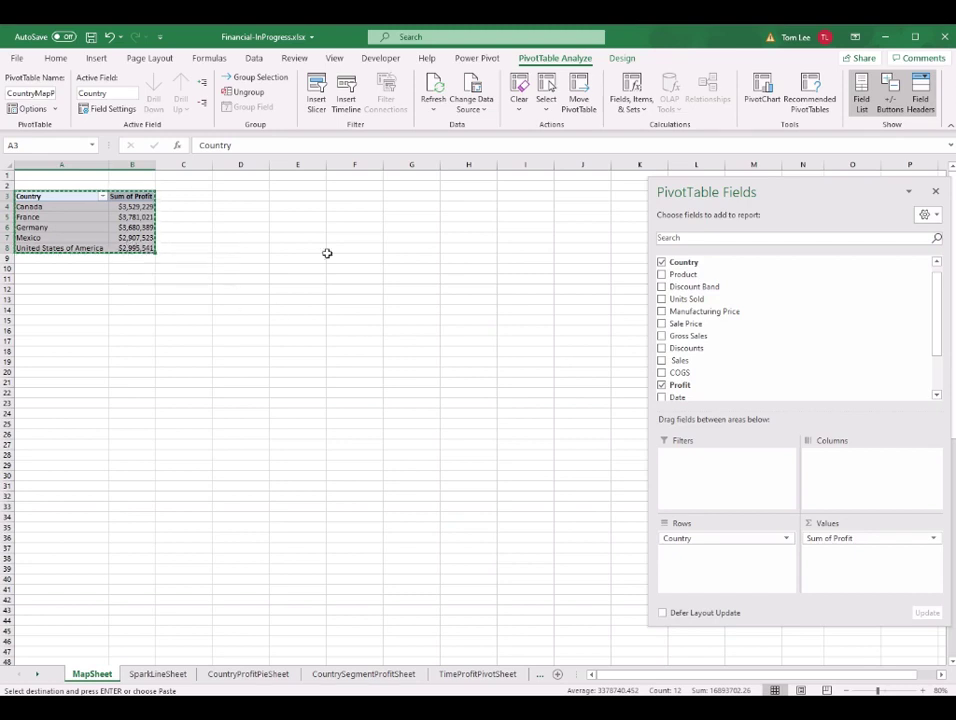
pyautogui.click(249, 196)
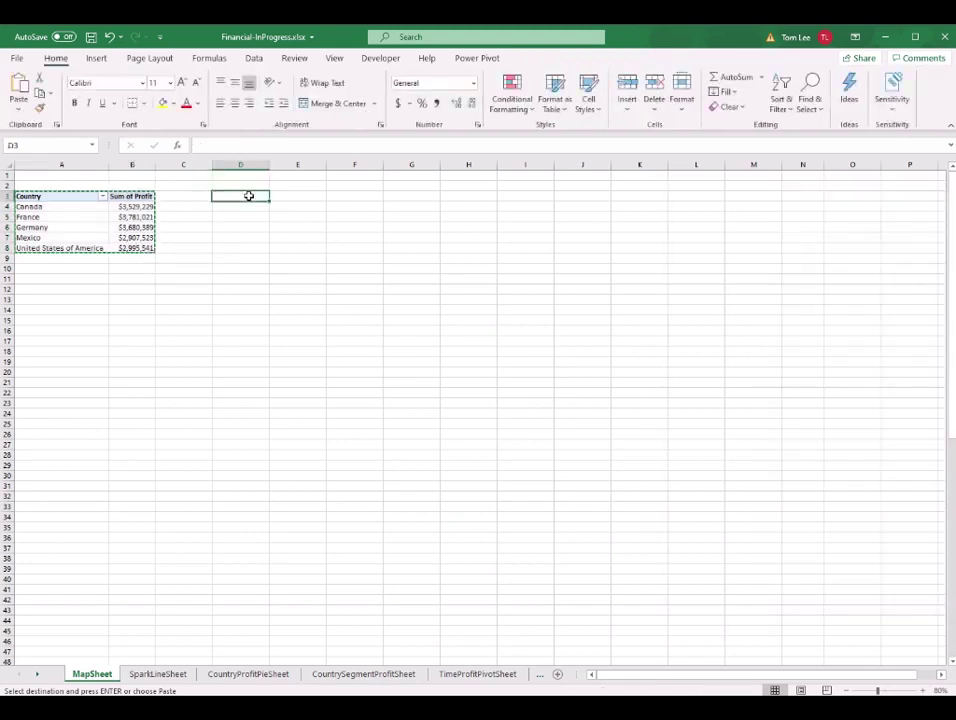
pyautogui.click(19, 111)
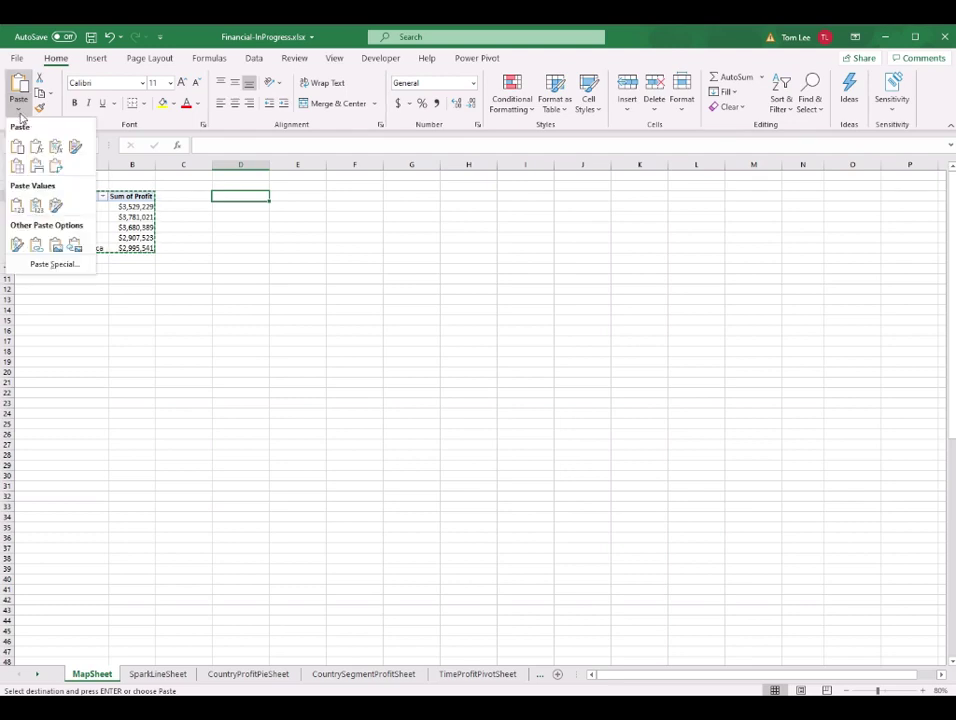
pyautogui.click(56, 206)
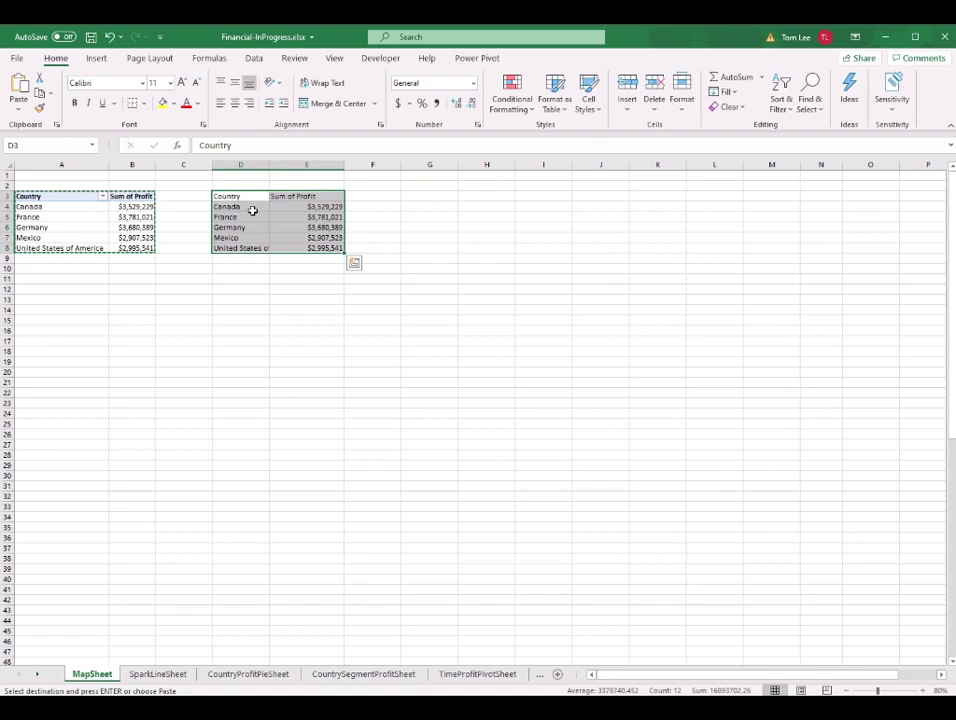
# Insert a filled map chart based on the pasted country and profit values in D3:E8.
pyautogui.click(306, 237)
pyautogui.moveTo(252, 209); pyautogui.dragTo(306, 241)
pyautogui.moveTo(226, 197); pyautogui.dragTo(306, 248)
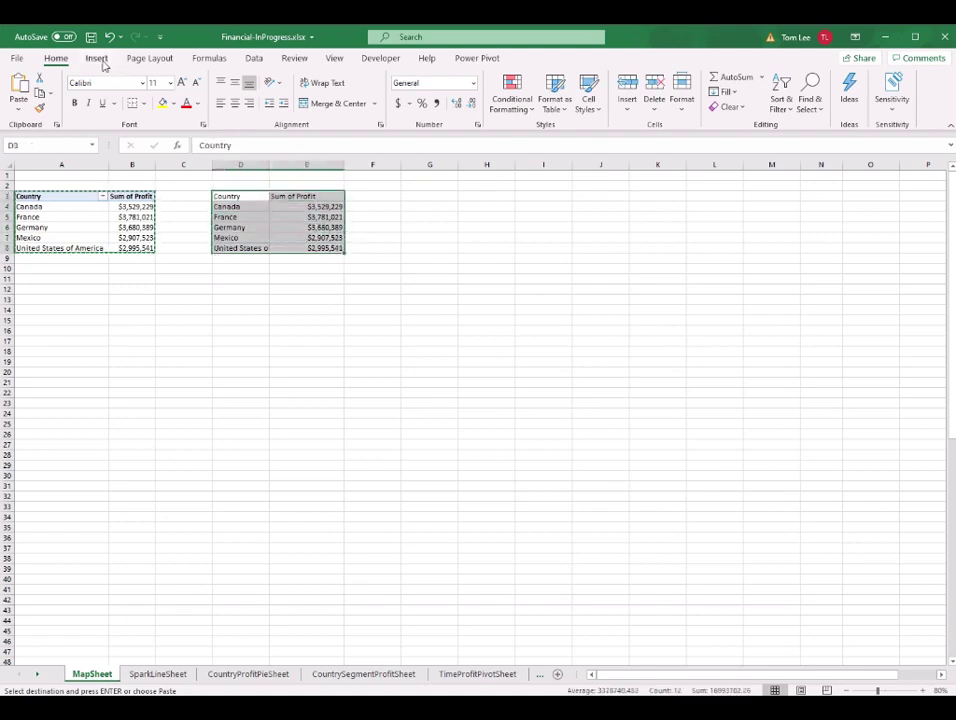
pyautogui.click(100, 60)
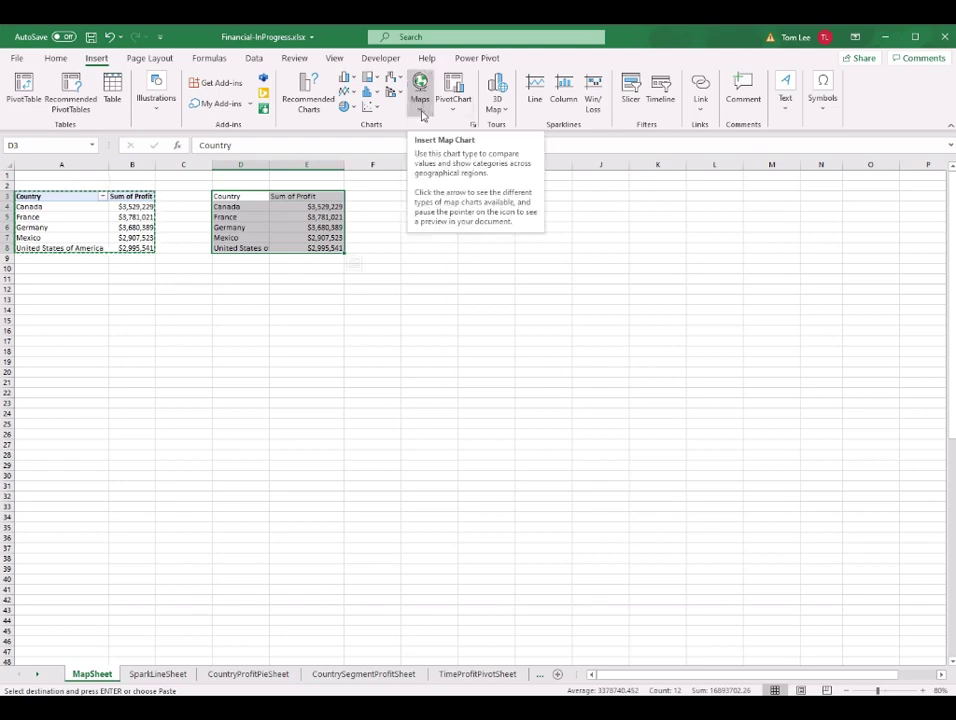
pyautogui.click(421, 110)
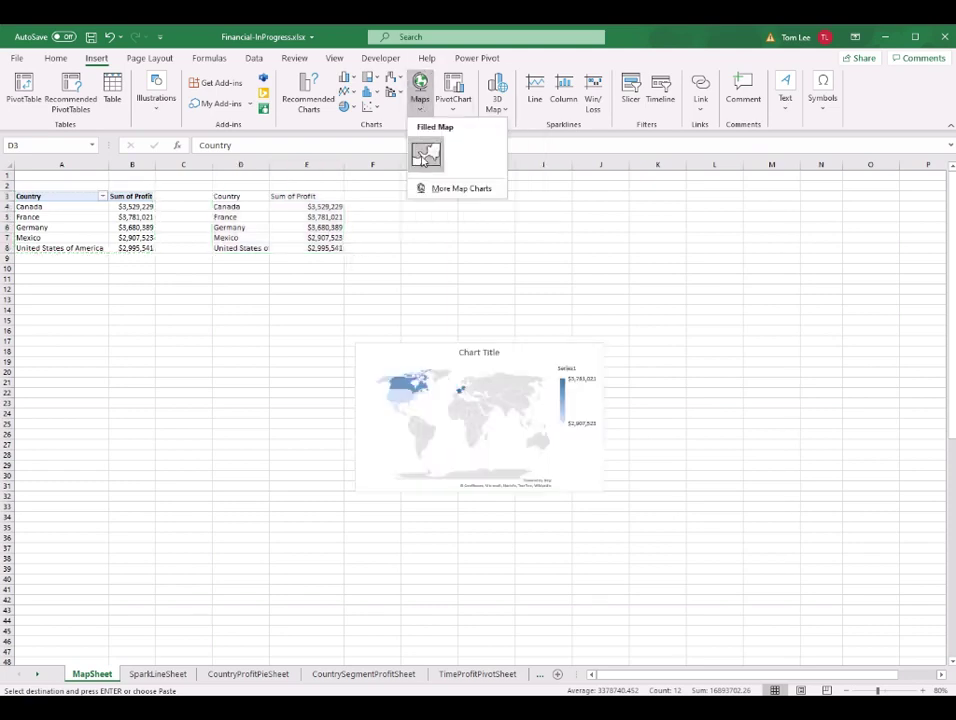
pyautogui.click(425, 153)
# Enlarge the map chart and place it below the two tables, spanning about rows 11 to 32.
pyautogui.moveTo(483, 336); pyautogui.dragTo(356, 276)
pyautogui.moveTo(427, 423); pyautogui.dragTo(554, 503)
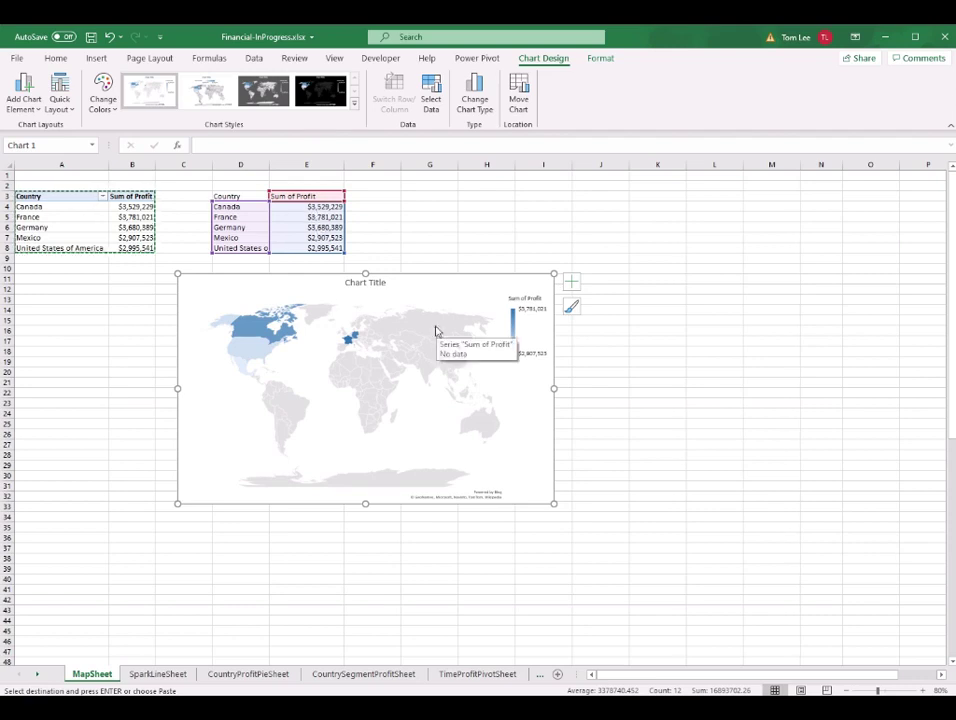
pyautogui.moveTo(452, 288); pyautogui.dragTo(411, 288)
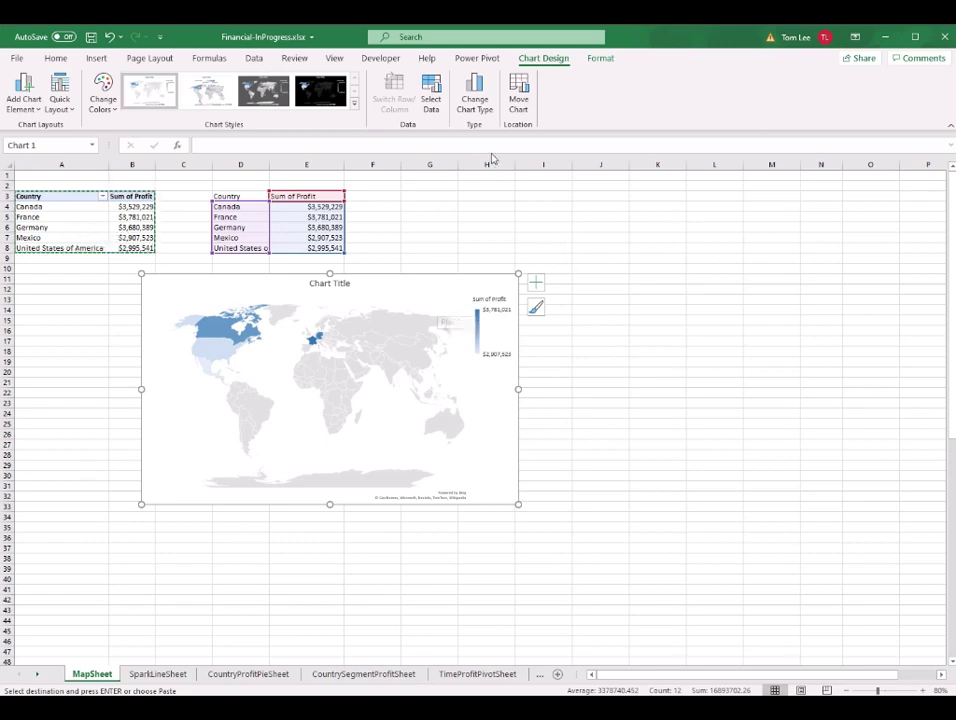
# Change the map chart's data range to the pivot table A3:B8 on MapSheet and delete the pasted values in D3:E8.
pyautogui.click(438, 106)
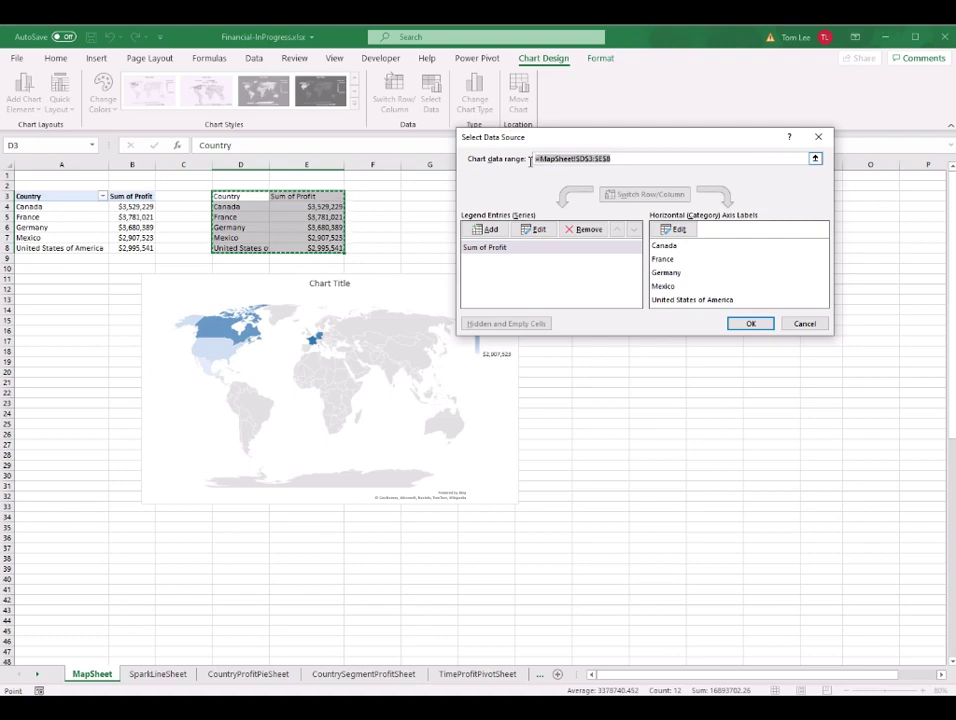
pyautogui.moveTo(59, 201); pyautogui.dragTo(118, 247)
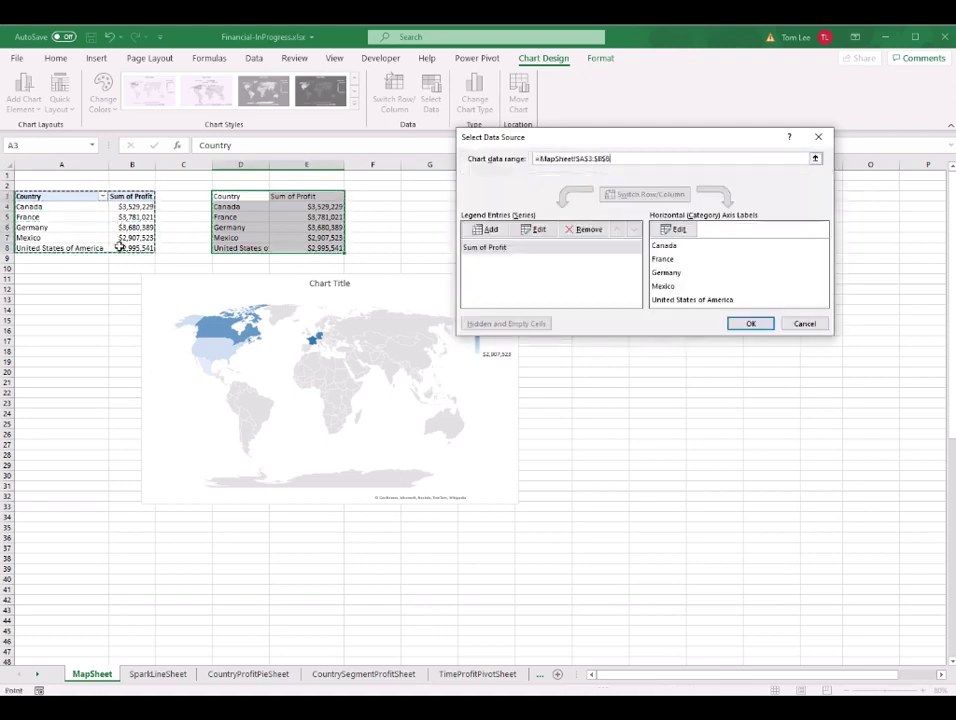
pyautogui.click(751, 323)
pyautogui.click(417, 304)
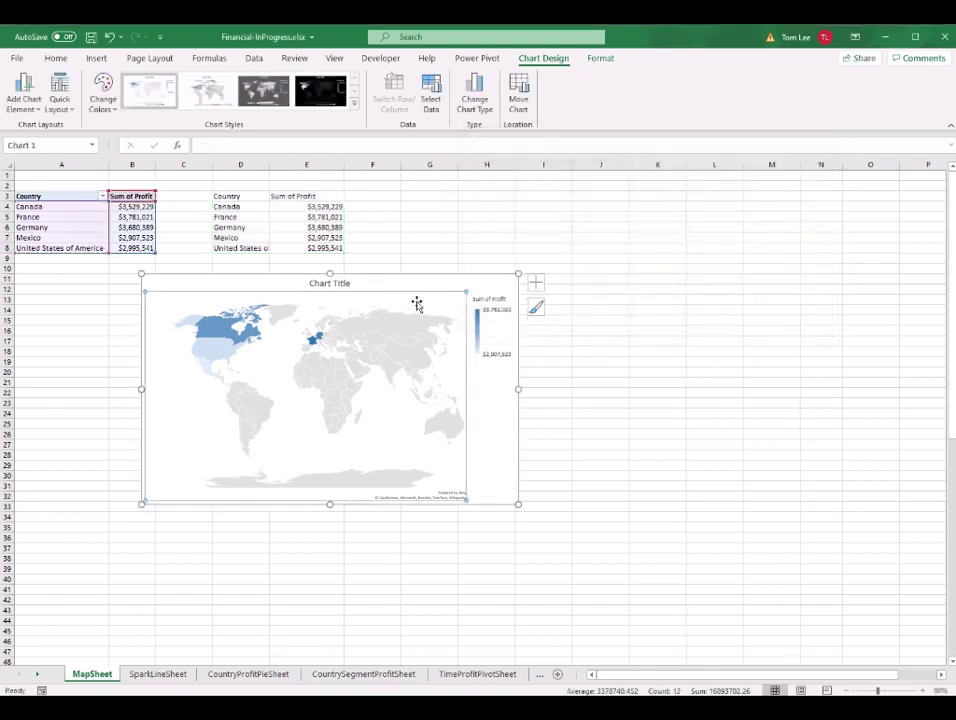
pyautogui.click(456, 289)
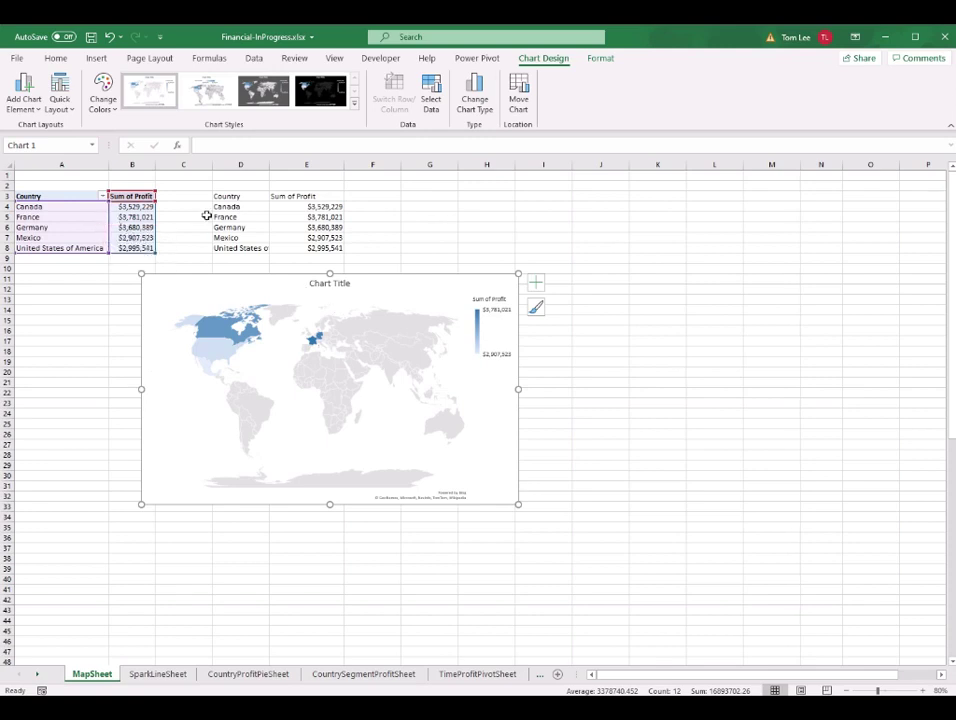
pyautogui.moveTo(245, 195); pyautogui.dragTo(298, 245)
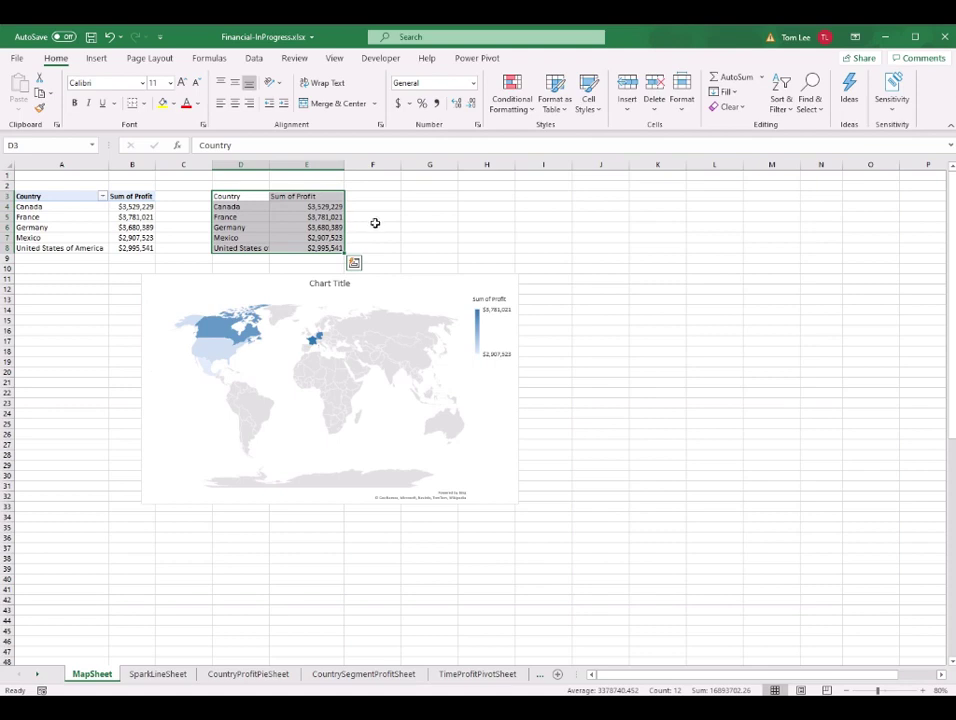
pyautogui.press('Delete')
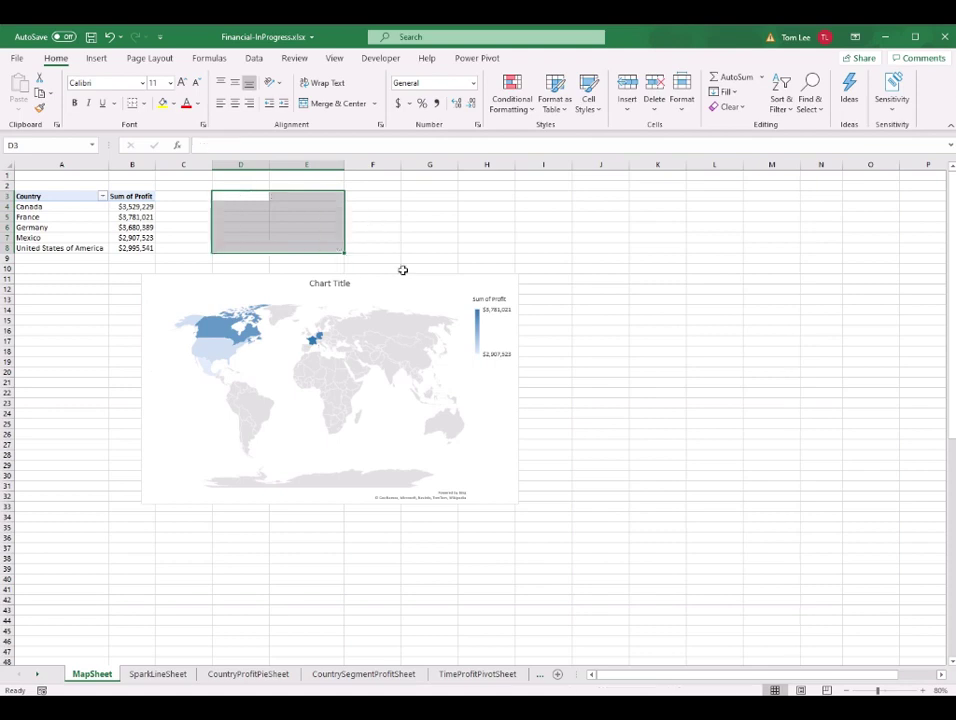
# Title the map chart "Profit of the World" and move it up beside the pivot table, starting at row 3.
pyautogui.click(430, 290)
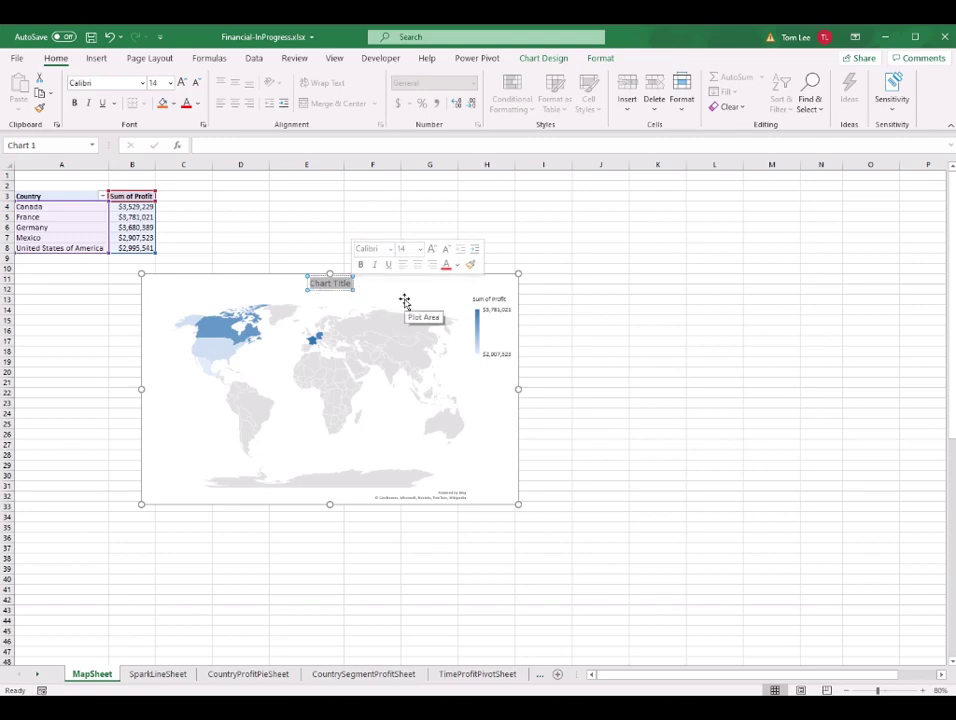
pyautogui.write('Profit of the World')
pyautogui.click(439, 285)
pyautogui.moveTo(439, 285); pyautogui.dragTo(460, 200)
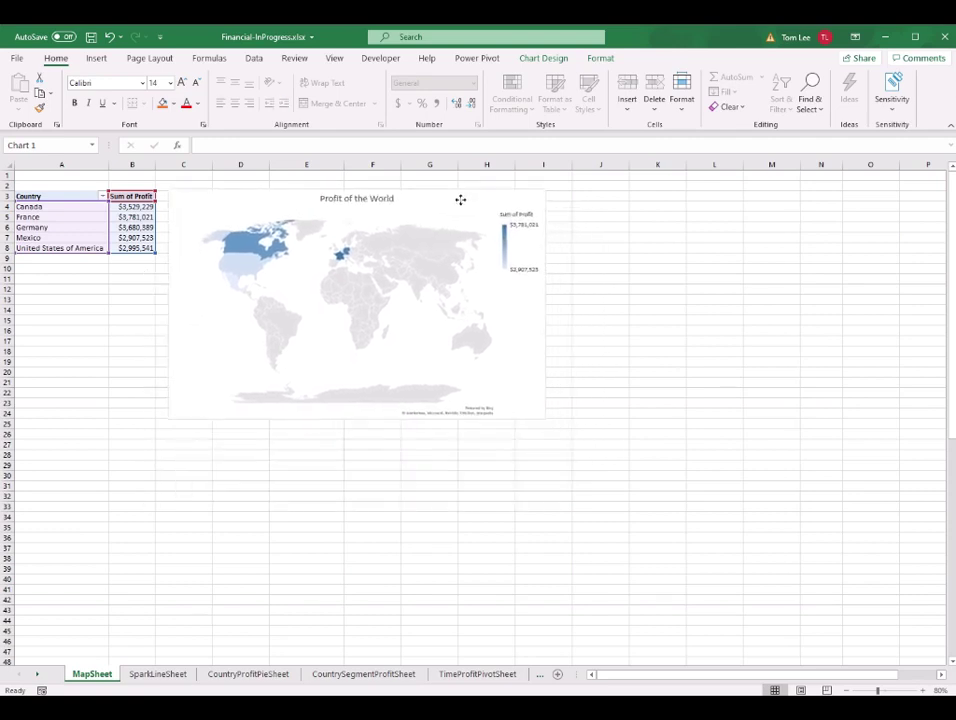
pyautogui.click(640, 402)
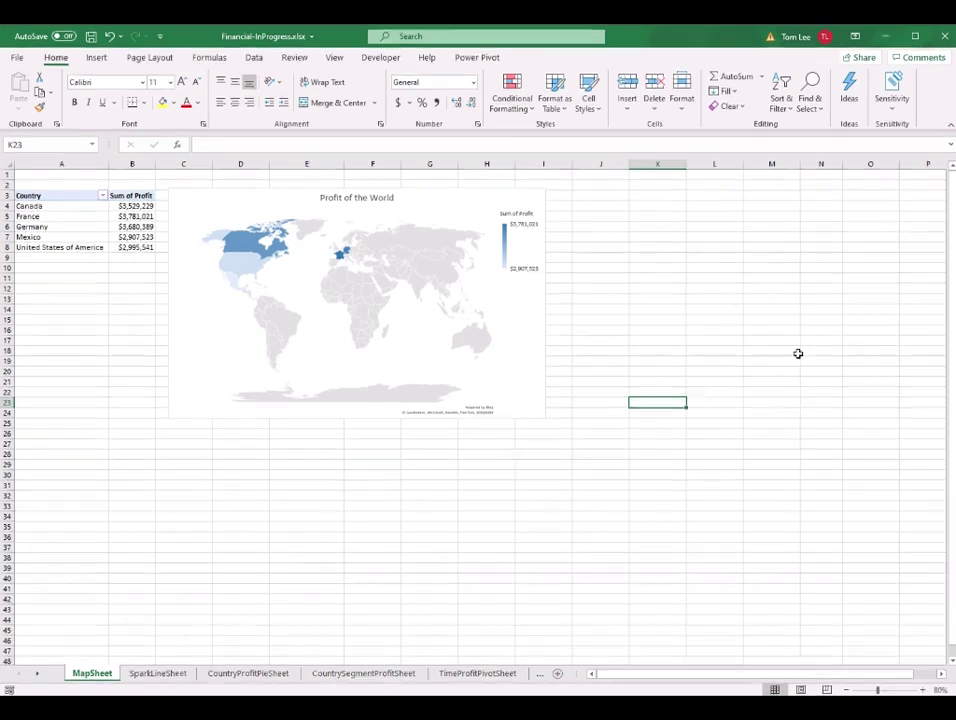
# Review the finished dashboard layout in Financial-Final.xlsx and return to Financial-InProgress.xlsx.
pyautogui.click(673, 340)
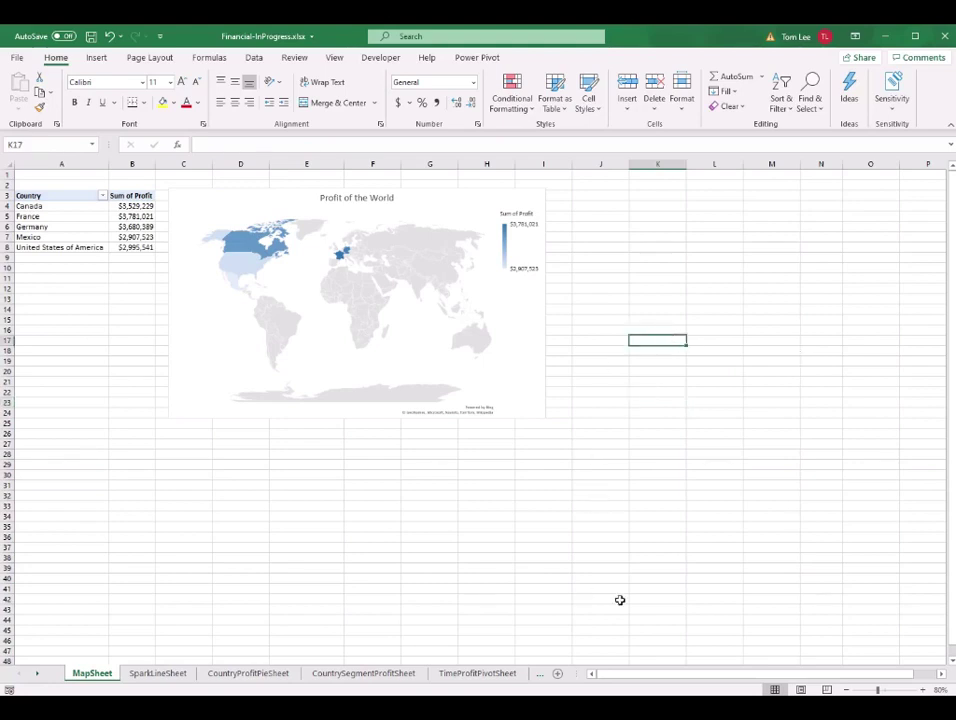
pyautogui.moveTo(650, 710)
pyautogui.moveTo(587, 712)
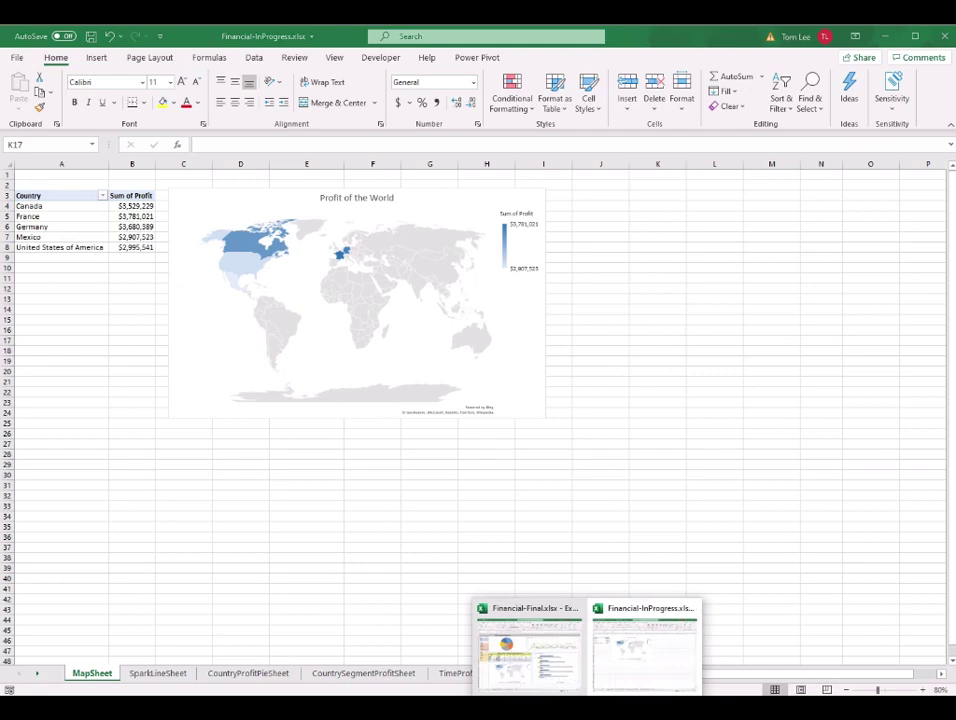
pyautogui.click(578, 662)
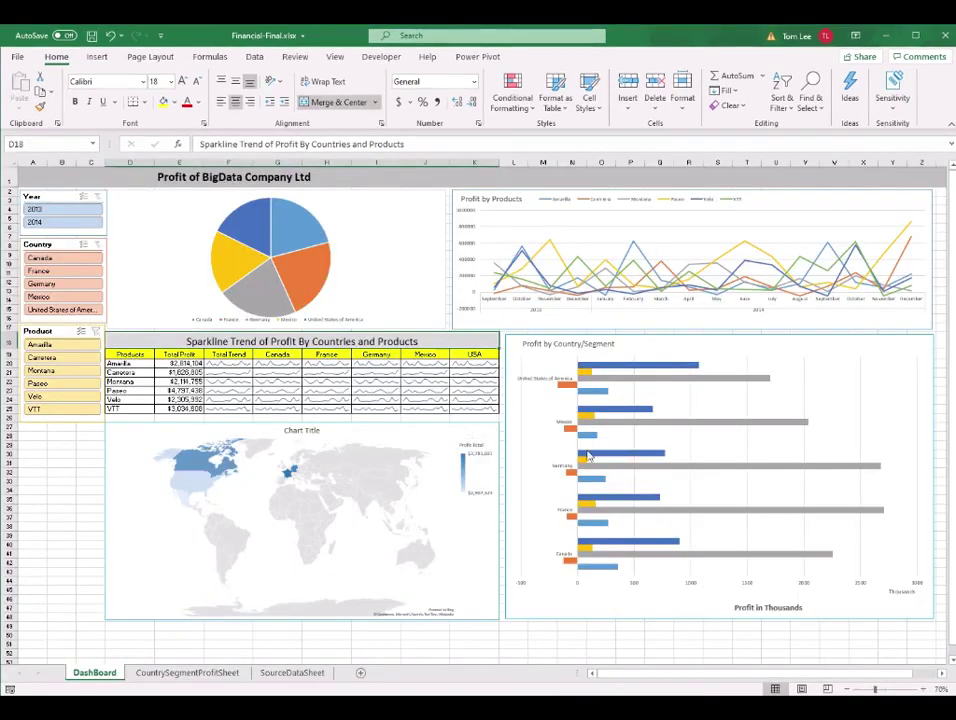
pyautogui.hotkey('alt', 'Tab')
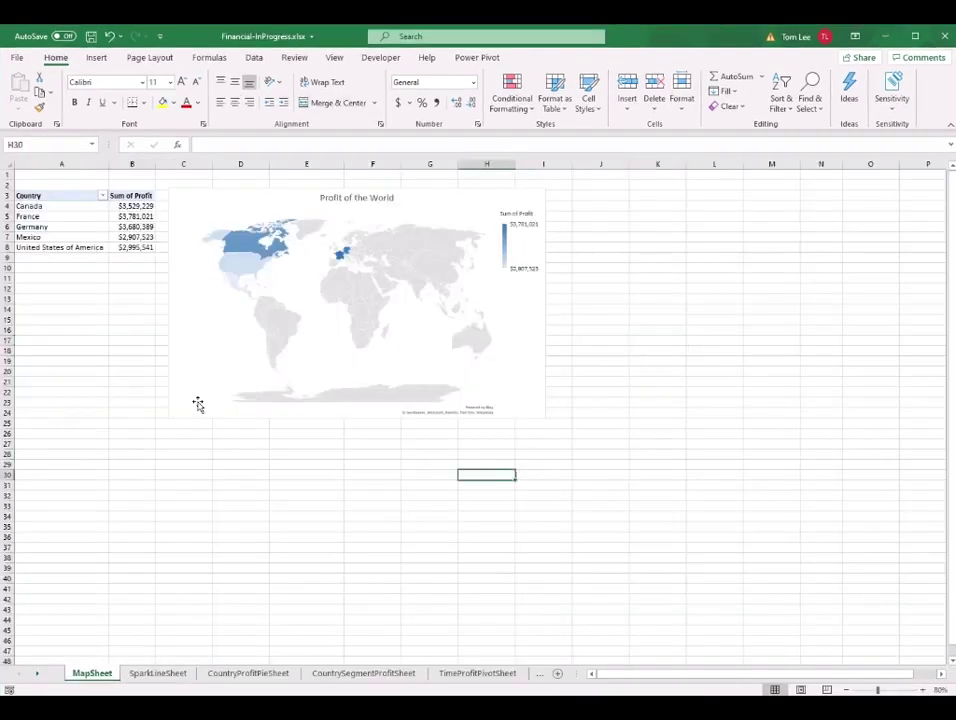
# Add a new worksheet, place it before MapSheet as the first sheet, and name it DashBoard.
pyautogui.click(557, 674)
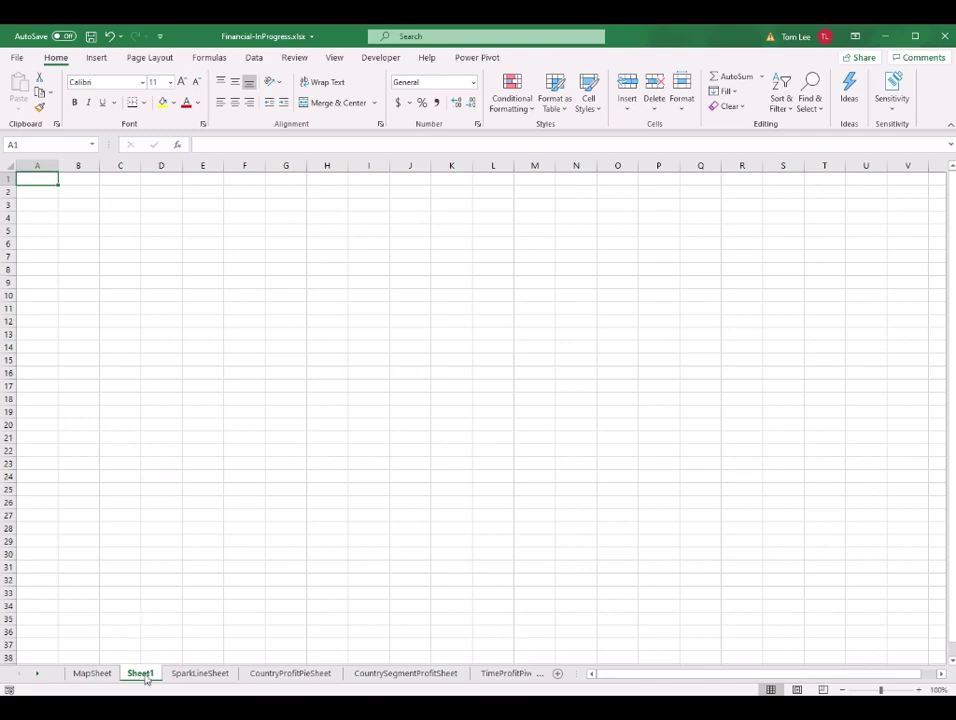
pyautogui.moveTo(146, 679); pyautogui.dragTo(85, 678)
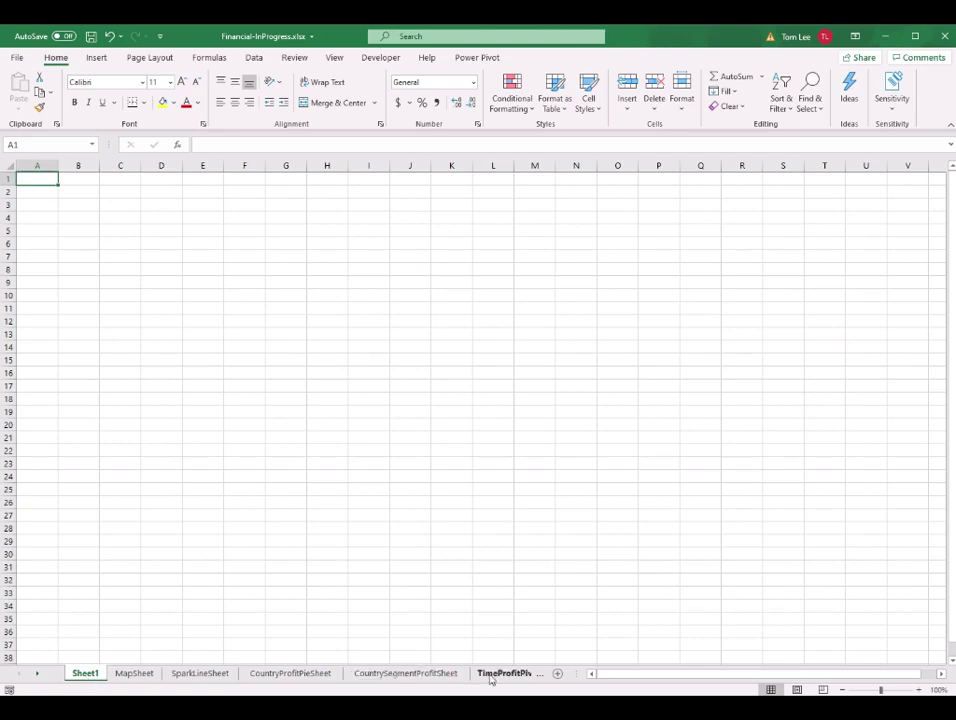
pyautogui.doubleClick(90, 677)
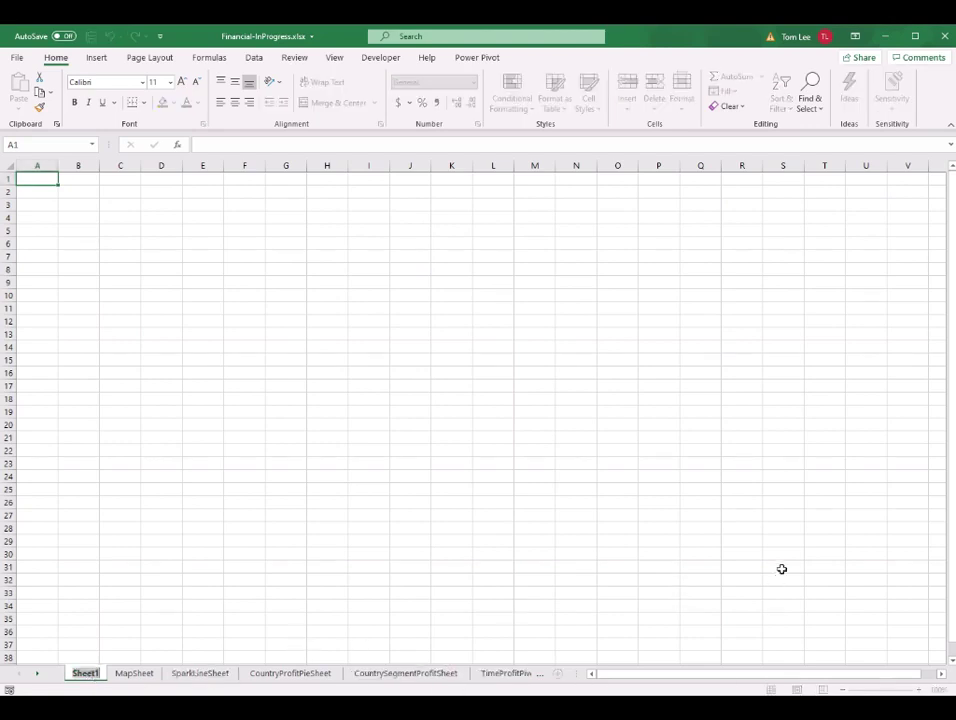
pyautogui.write('DashBoard')
pyautogui.press('Return')
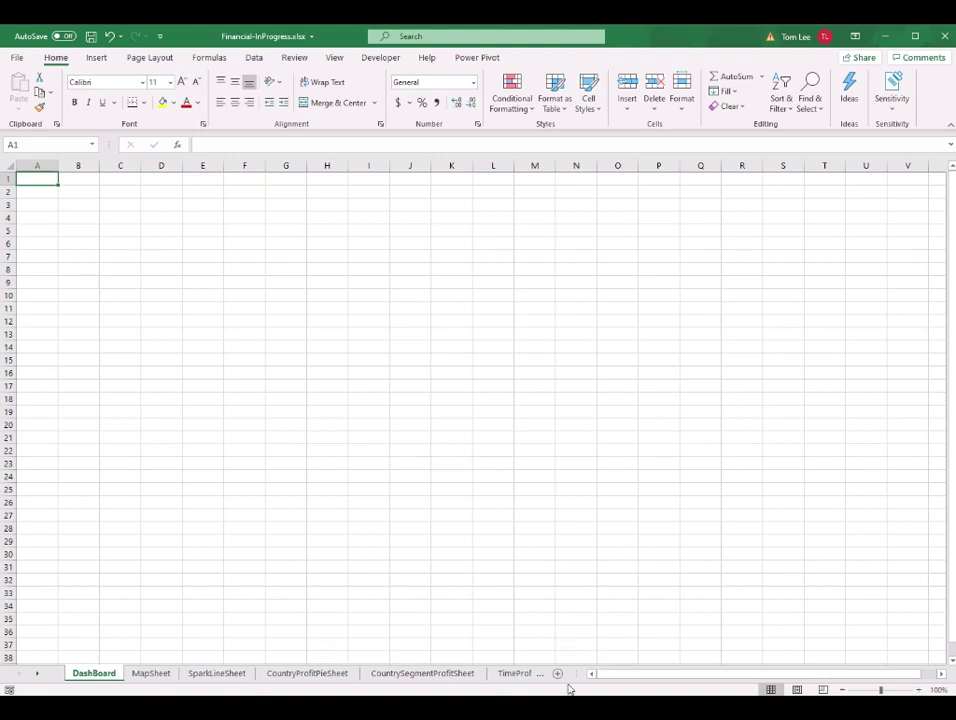
# Copy the "Profit - Time Chart" from TimeProfitPivotSheet onto the DashBoard sheet and place it across columns I to V from row 2.
pyautogui.click(515, 673)
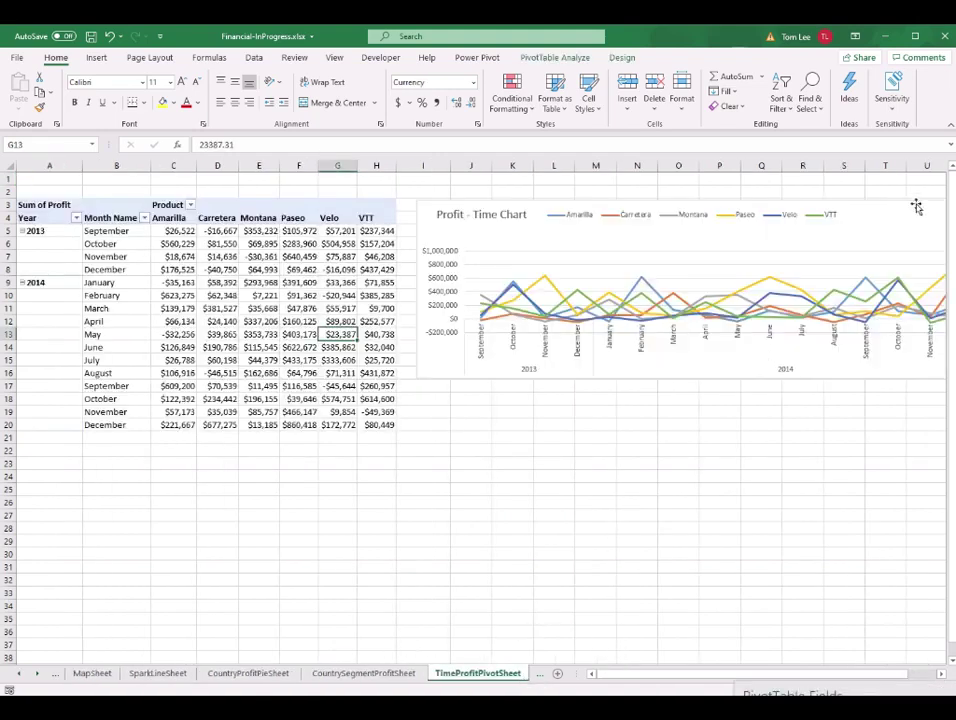
pyautogui.click(889, 224)
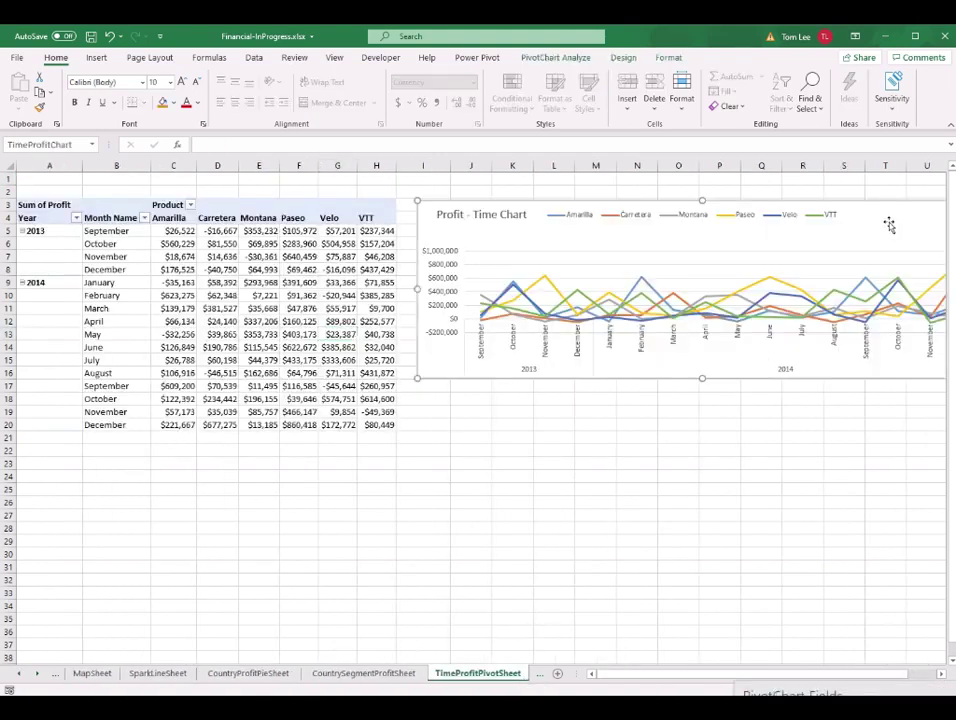
pyautogui.hotkey('ctrl', 'c')
pyautogui.click(55, 673)
pyautogui.click(80, 673)
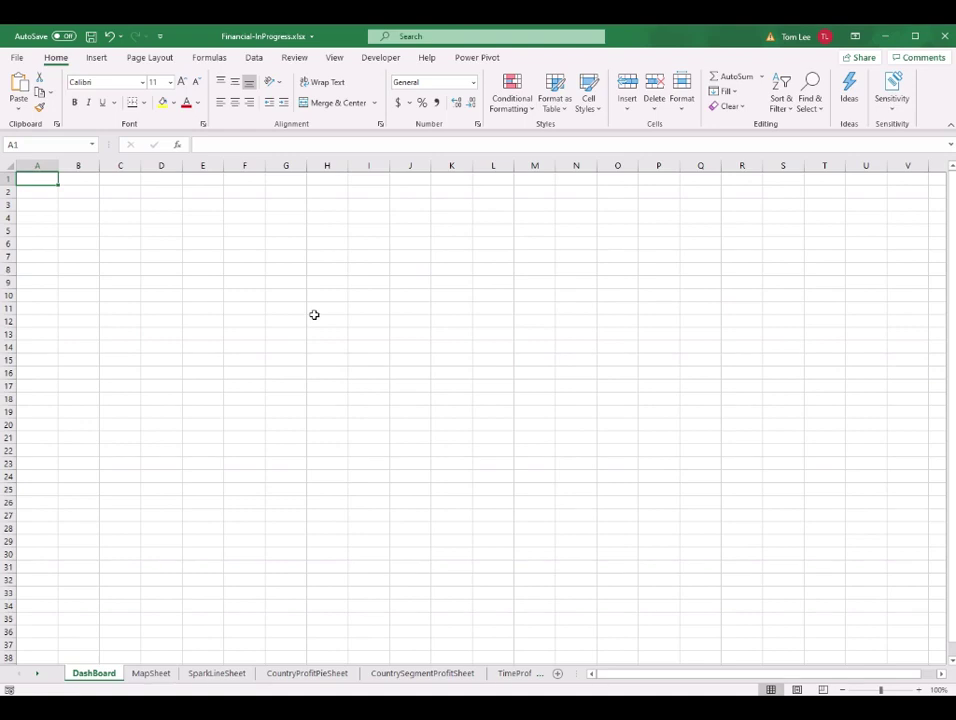
pyautogui.hotkey('ctrl', 'v')
pyautogui.moveTo(536, 209); pyautogui.dragTo(853, 211)
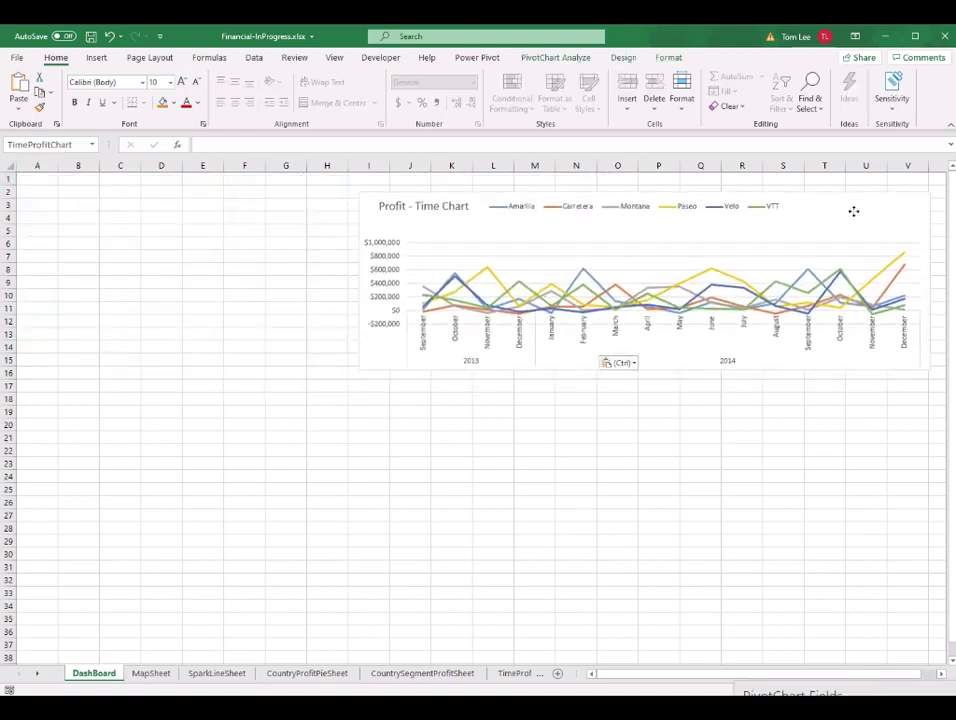
# Copy the "Profit by Country/Segment" bar chart from CountrySegmentProfitSheet onto DashBoard and place it below the time chart, starting around row 17.
pyautogui.click(427, 671)
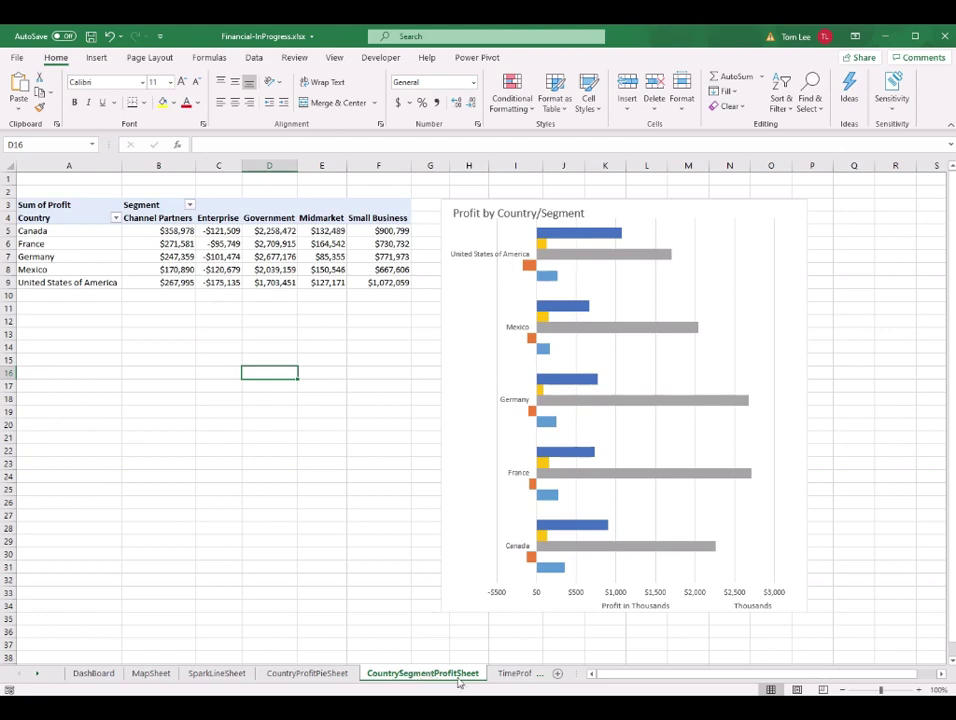
pyautogui.click(786, 216)
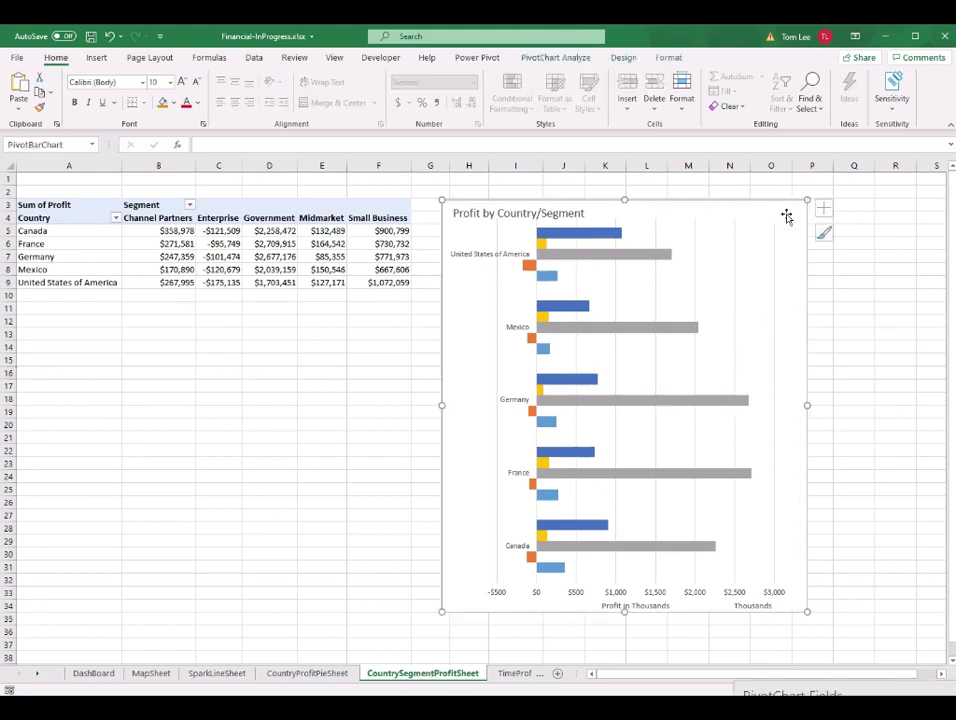
pyautogui.click(100, 672)
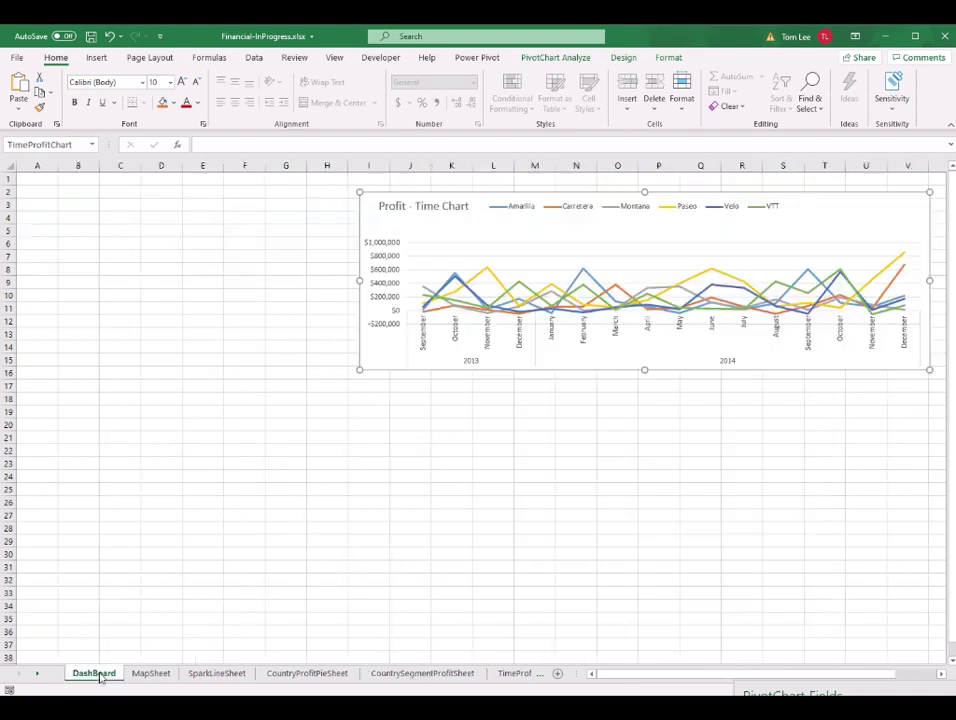
pyautogui.click(360, 451)
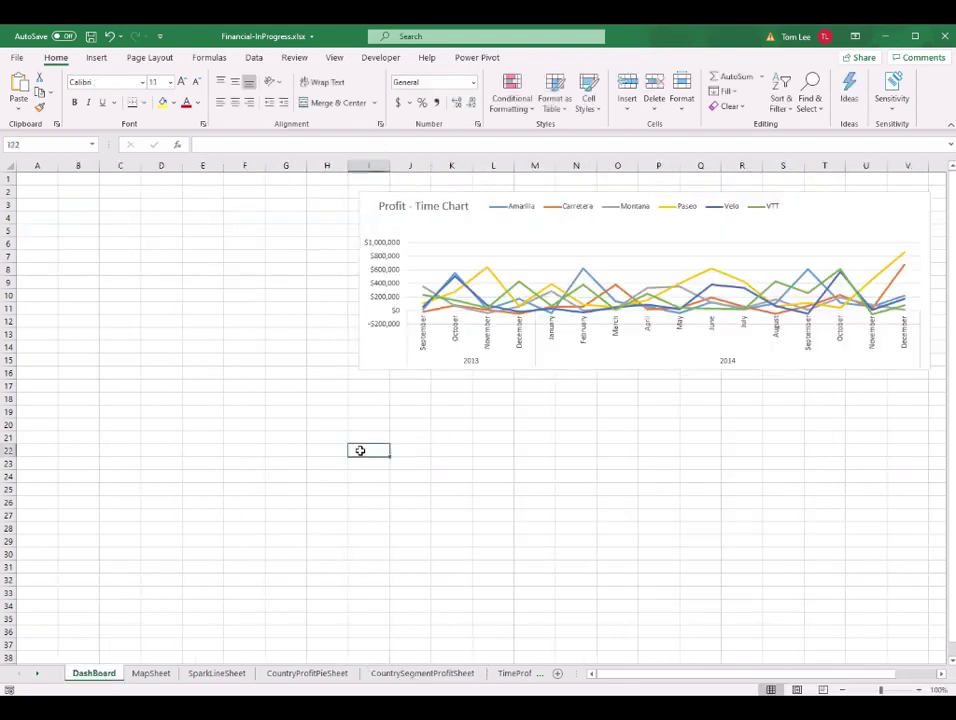
pyautogui.hotkey('ctrl', 'v')
pyautogui.moveTo(606, 457); pyautogui.dragTo(816, 397)
pyautogui.click(493, 527)
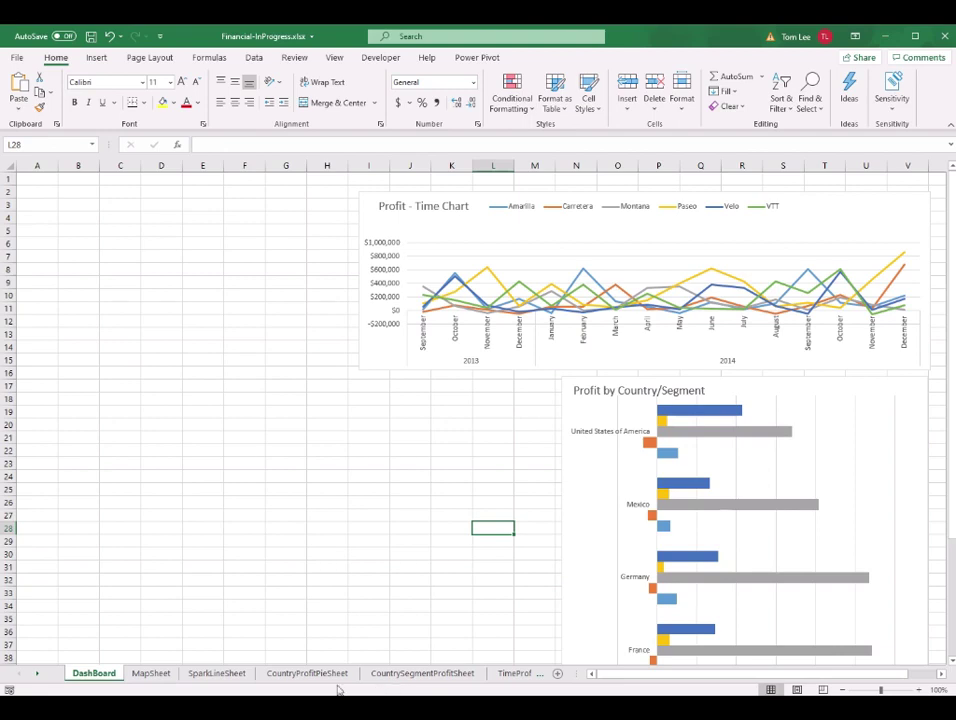
# Copy the country pie chart from CountryProfitPieSheet onto DashBoard and place it beside the time chart, near column A.
pyautogui.click(301, 676)
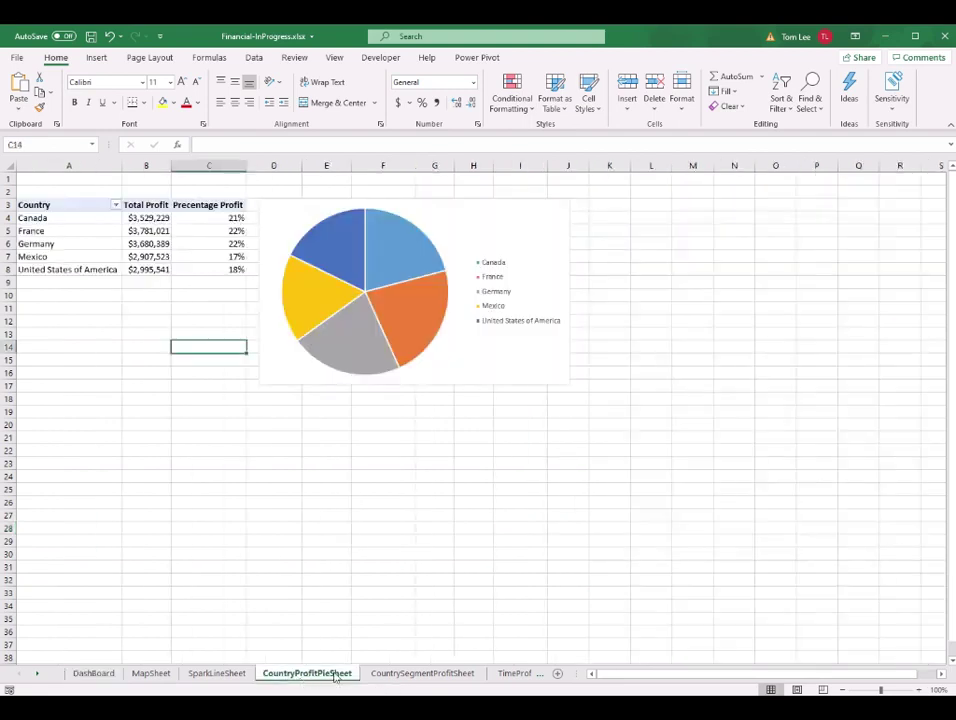
pyautogui.click(552, 225)
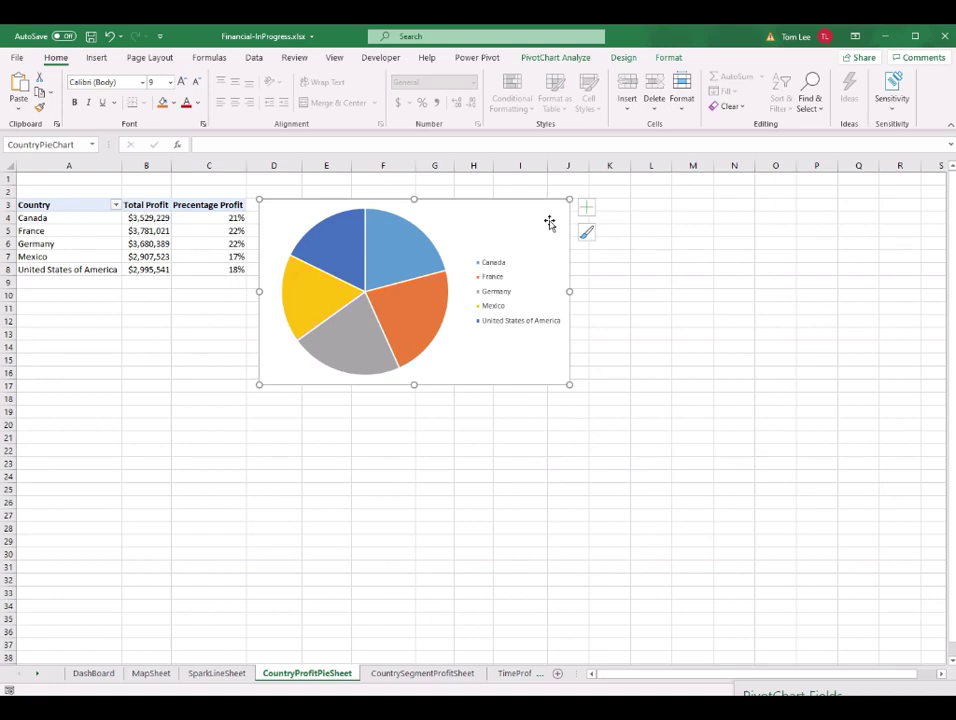
pyautogui.click(100, 673)
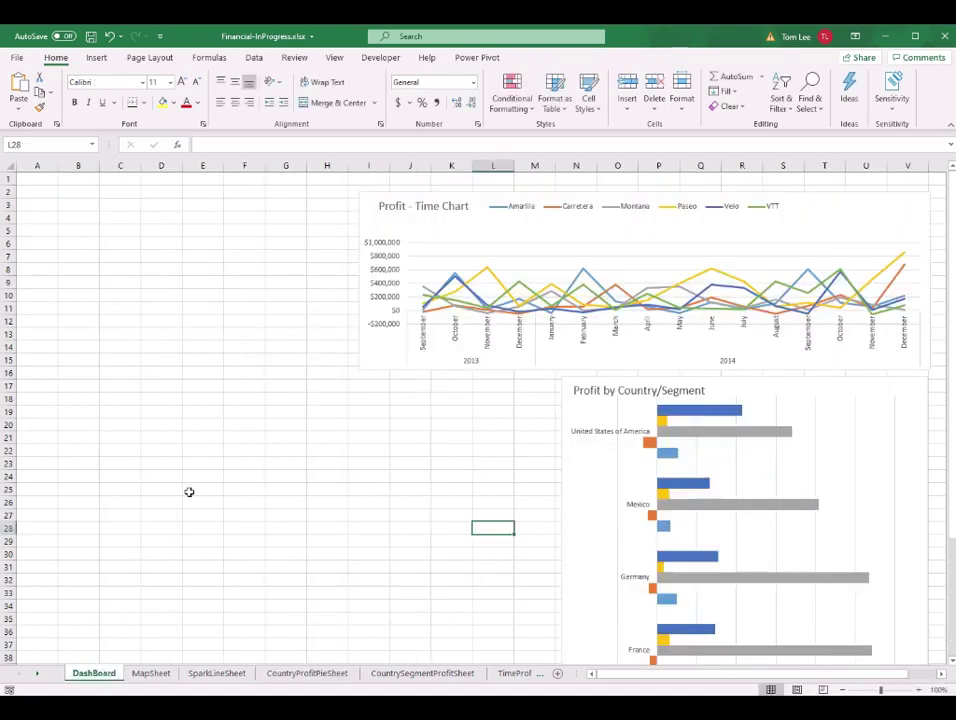
pyautogui.hotkey('ctrl', 'v')
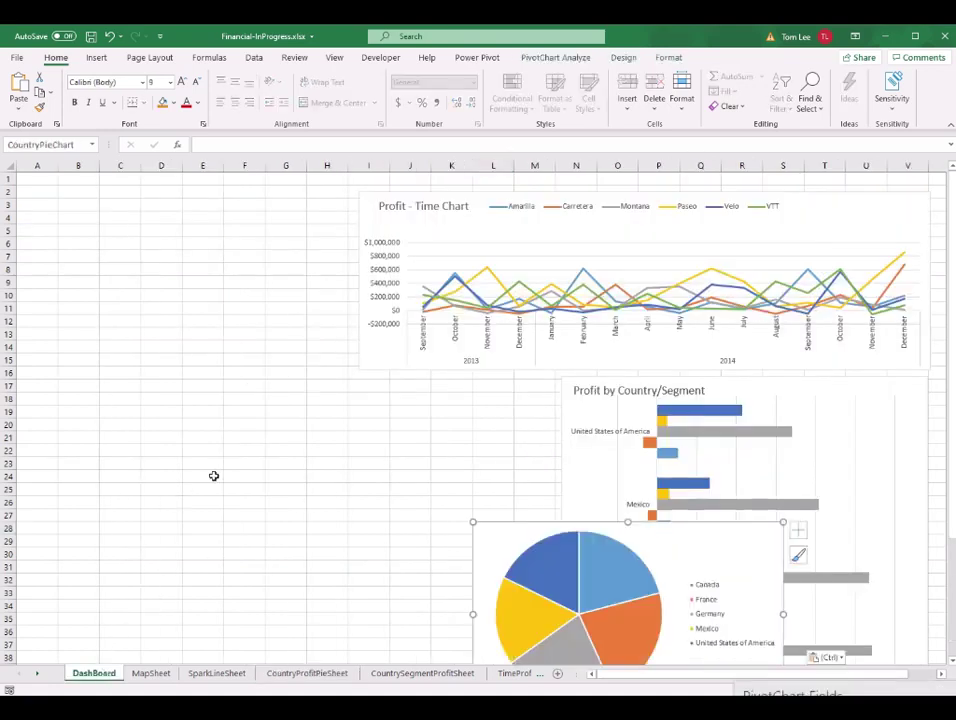
pyautogui.moveTo(696, 544); pyautogui.dragTo(252, 209)
# Copy the "Profit of the World" map from MapSheet onto DashBoard around row 33, and shrink the pie and time charts to end at row 13.
pyautogui.click(158, 675)
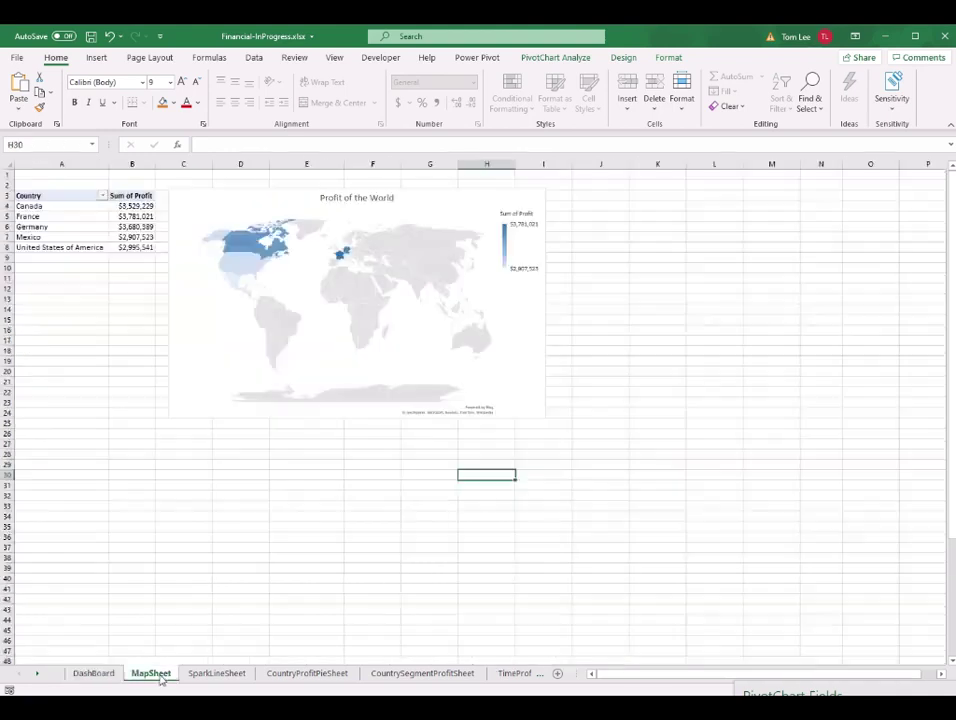
pyautogui.click(475, 202)
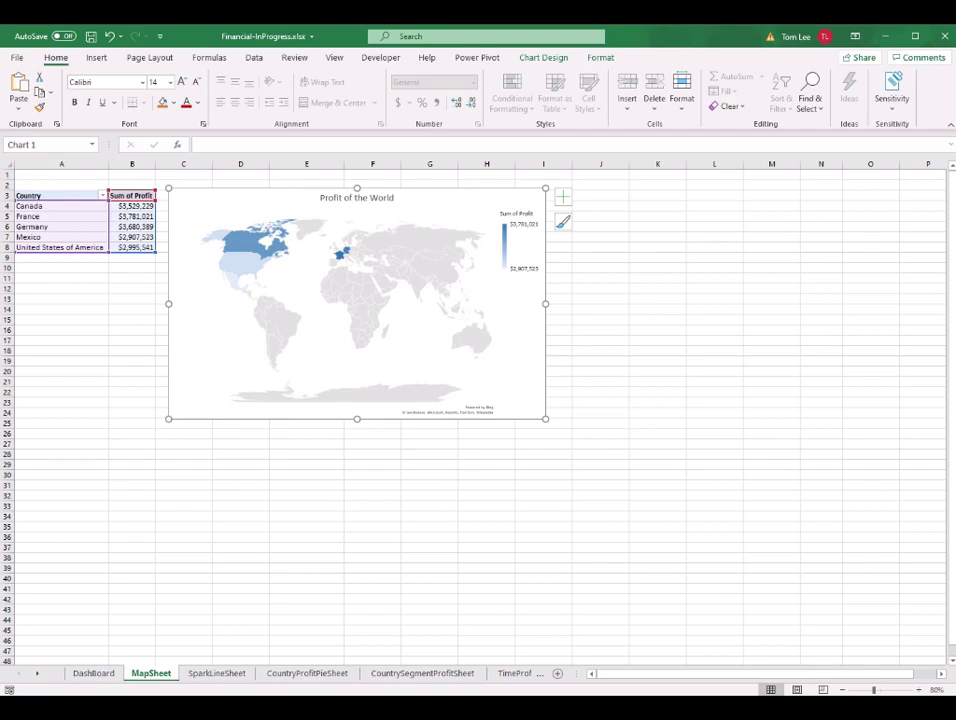
pyautogui.click(105, 677)
pyautogui.click(300, 567)
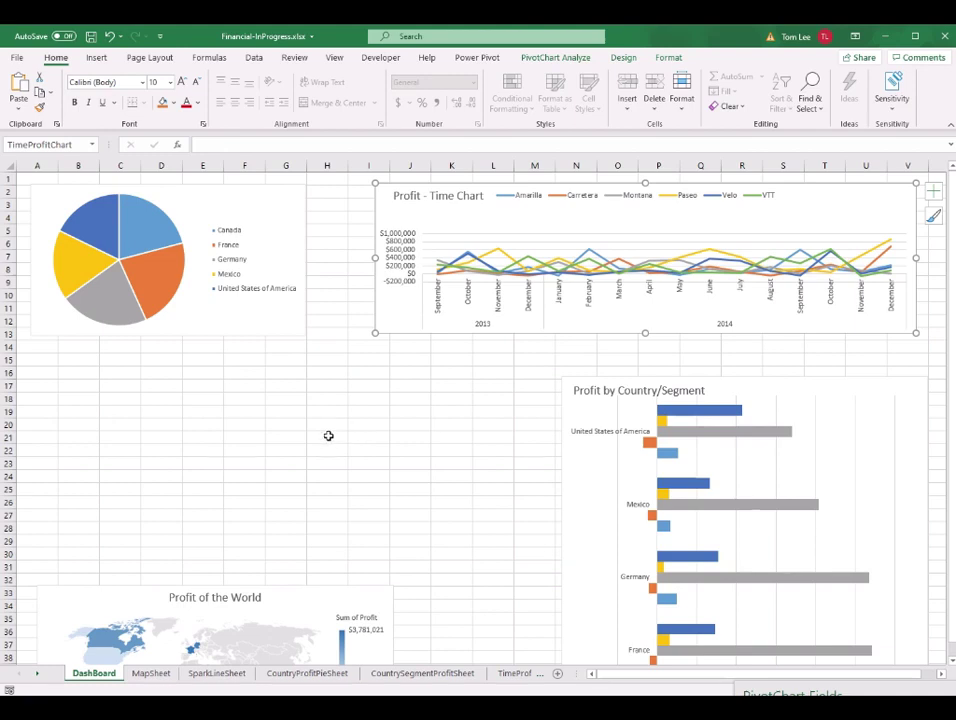
pyautogui.click(327, 437)
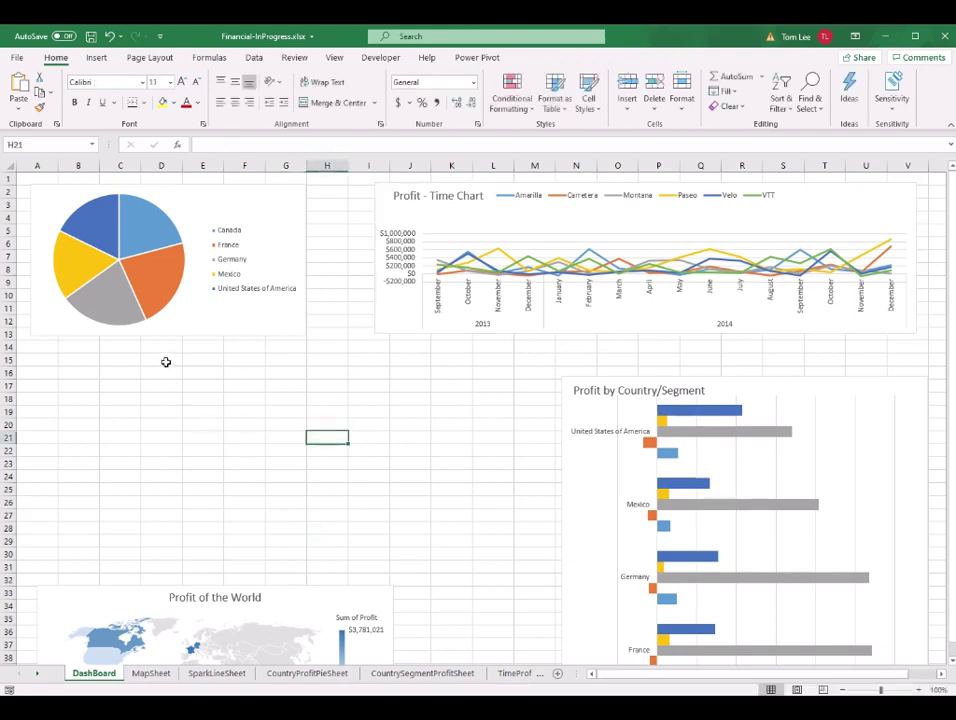
# Apply all borders to the range D18:K25 on DashBoard as the grid for the sparkline table.
pyautogui.click(165, 400)
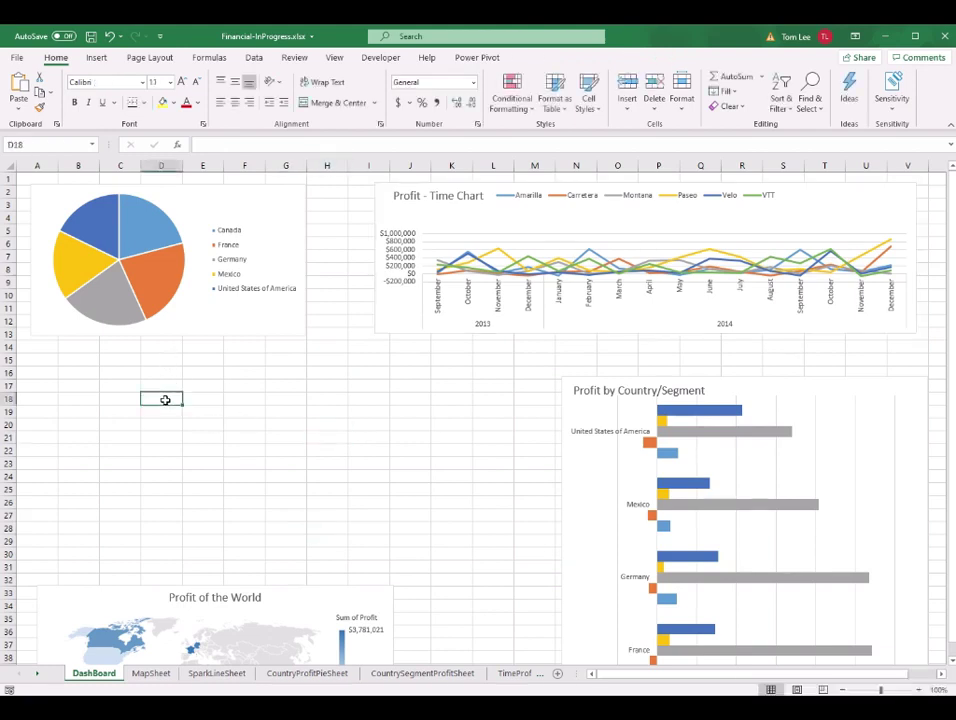
pyautogui.moveTo(191, 413); pyautogui.dragTo(450, 492)
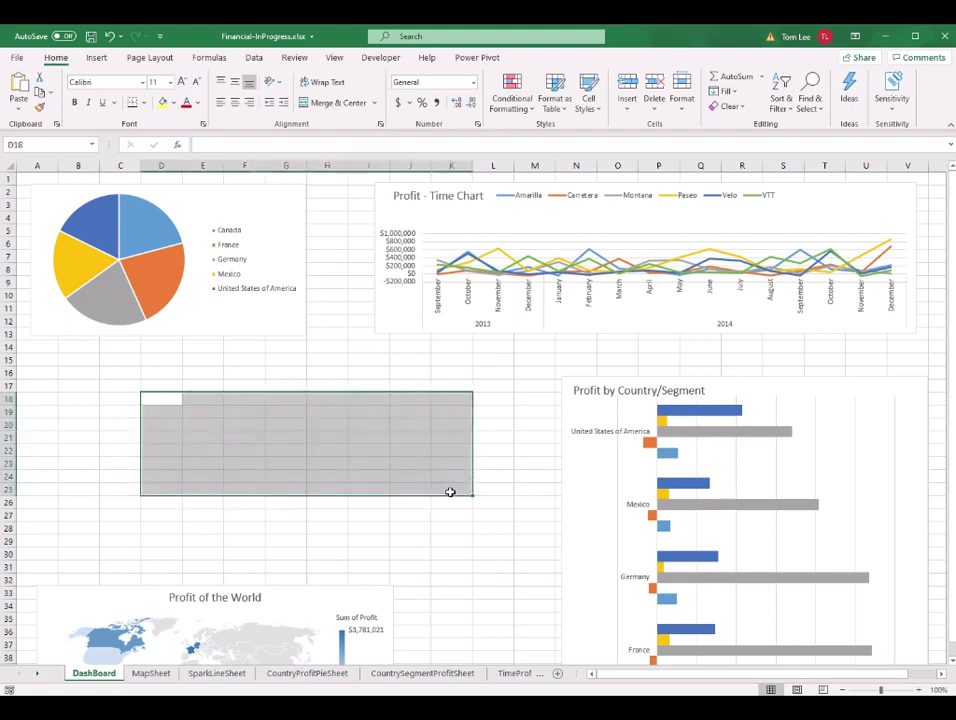
pyautogui.click(143, 102)
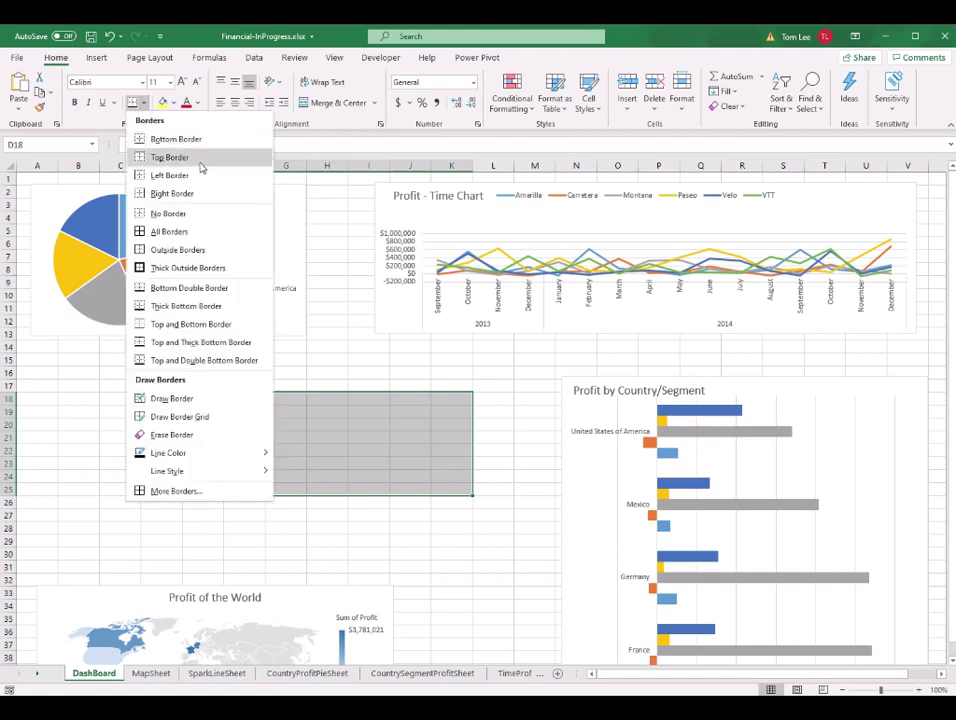
pyautogui.click(185, 236)
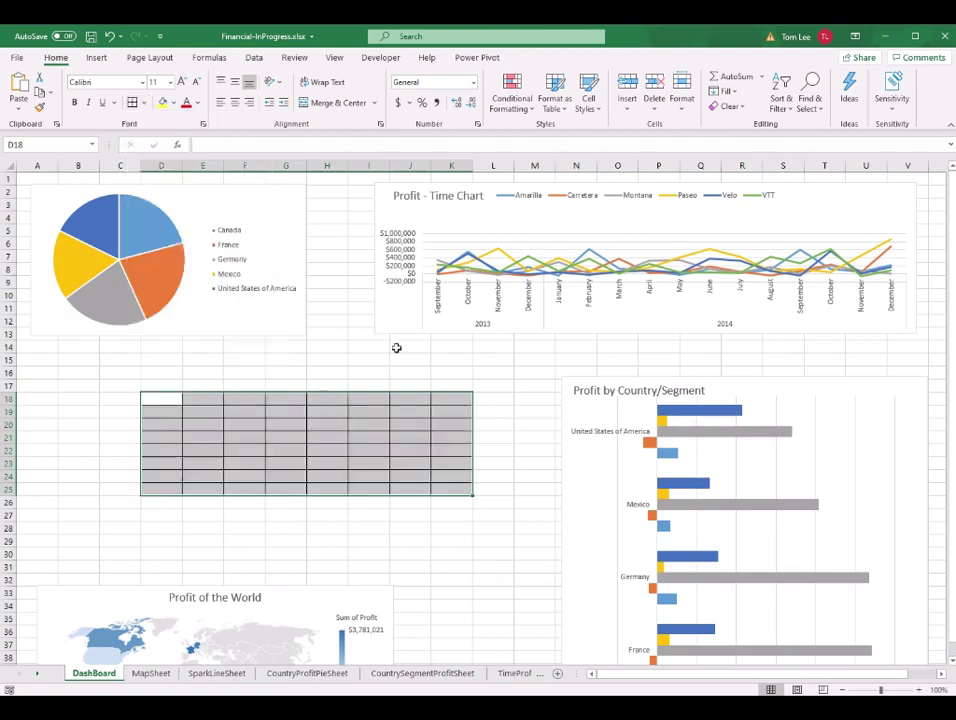
pyautogui.moveTo(164, 397); pyautogui.dragTo(452, 490)
pyautogui.click(328, 486)
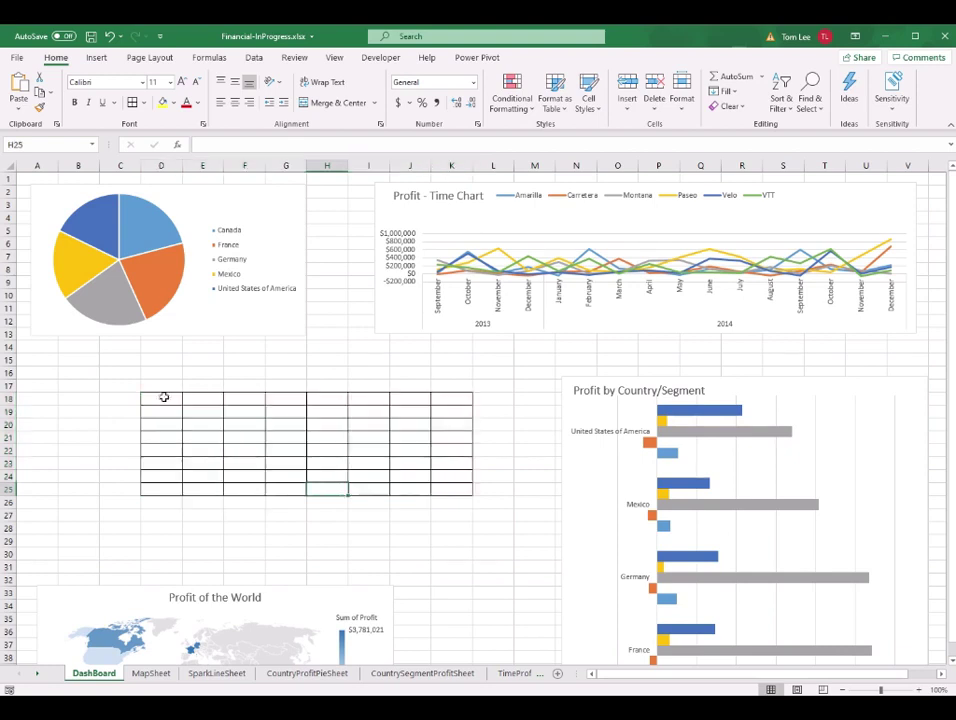
# Merge and center D18:K18 and give it the gray-filled title "Sparkline Trend of Profit By Countries and Products" at font size 16.
pyautogui.click(162, 397)
pyautogui.moveTo(166, 398); pyautogui.dragTo(458, 400)
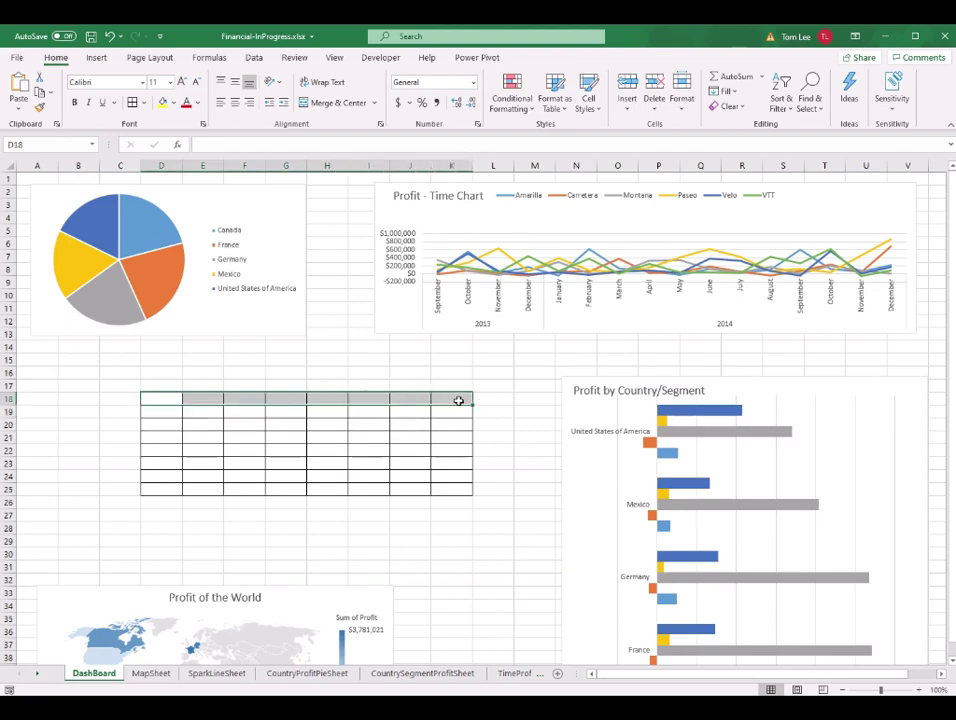
pyautogui.click(353, 104)
pyautogui.write('Sparkline Trend of Profit By Countries and Products')
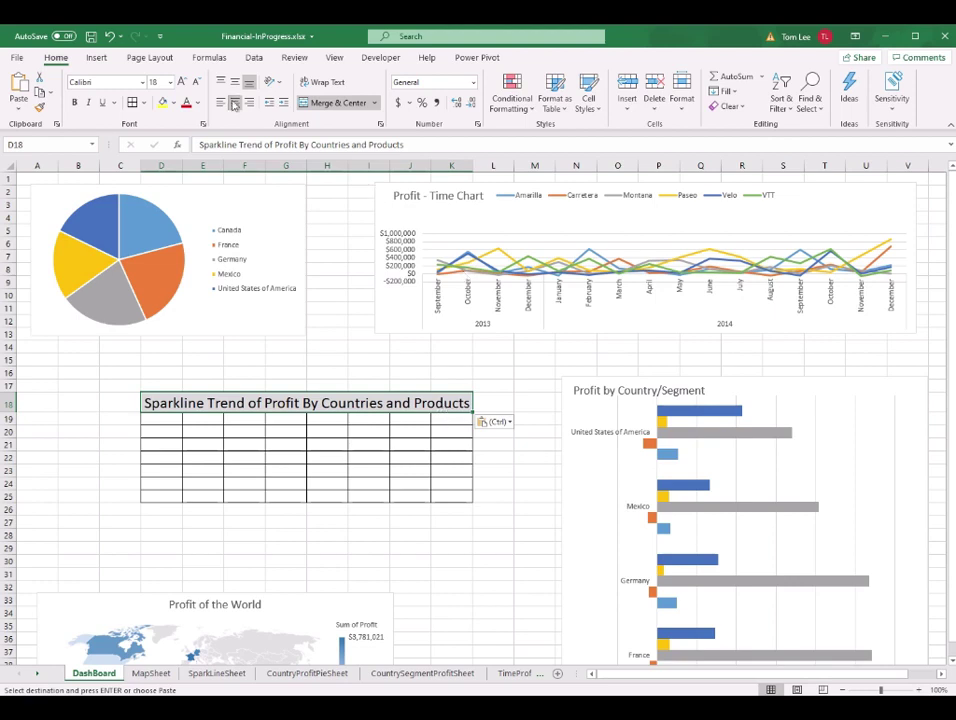
pyautogui.click(170, 83)
pyautogui.click(159, 187)
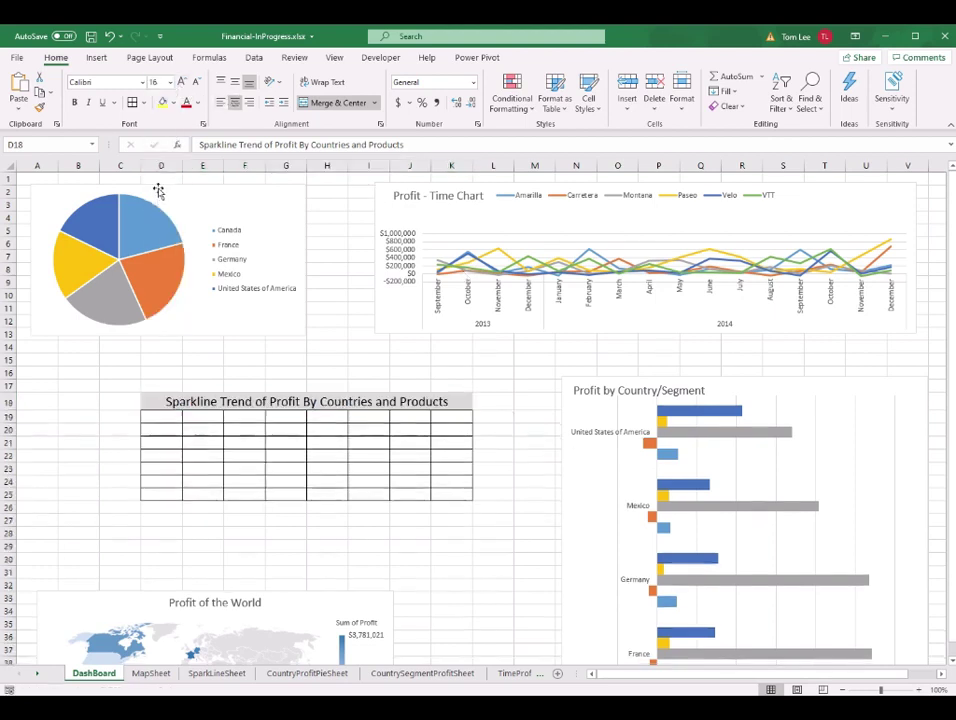
# Fill D19:K19 with the yellow headers Products, Total Profit, Total Trend, Canada, France, Germany, Mexico and USA.
pyautogui.click(170, 424)
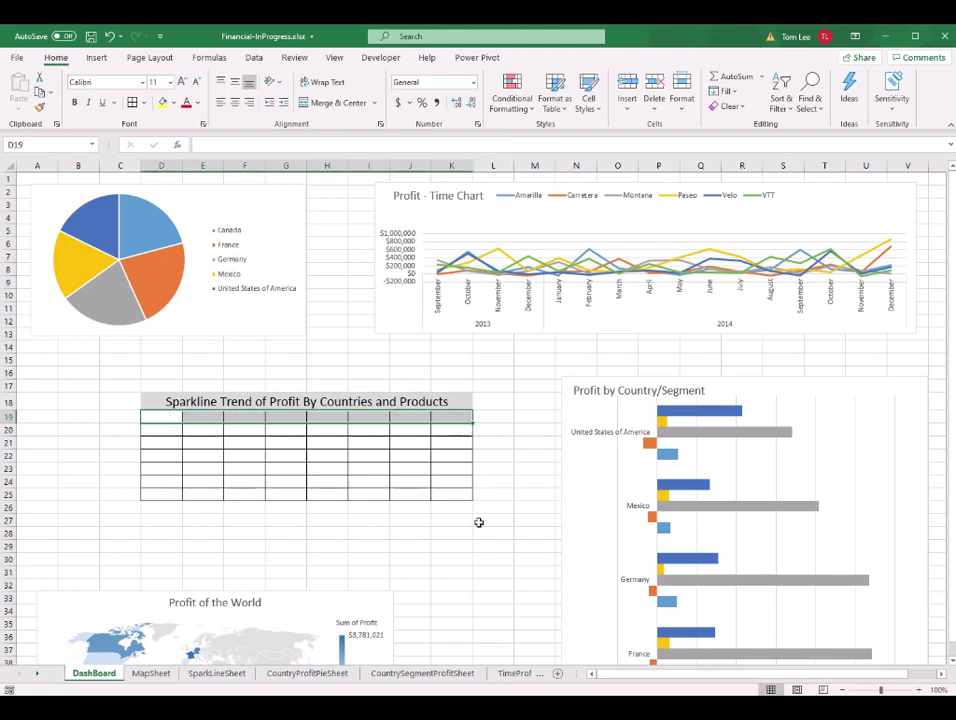
pyautogui.moveTo(621, 698)
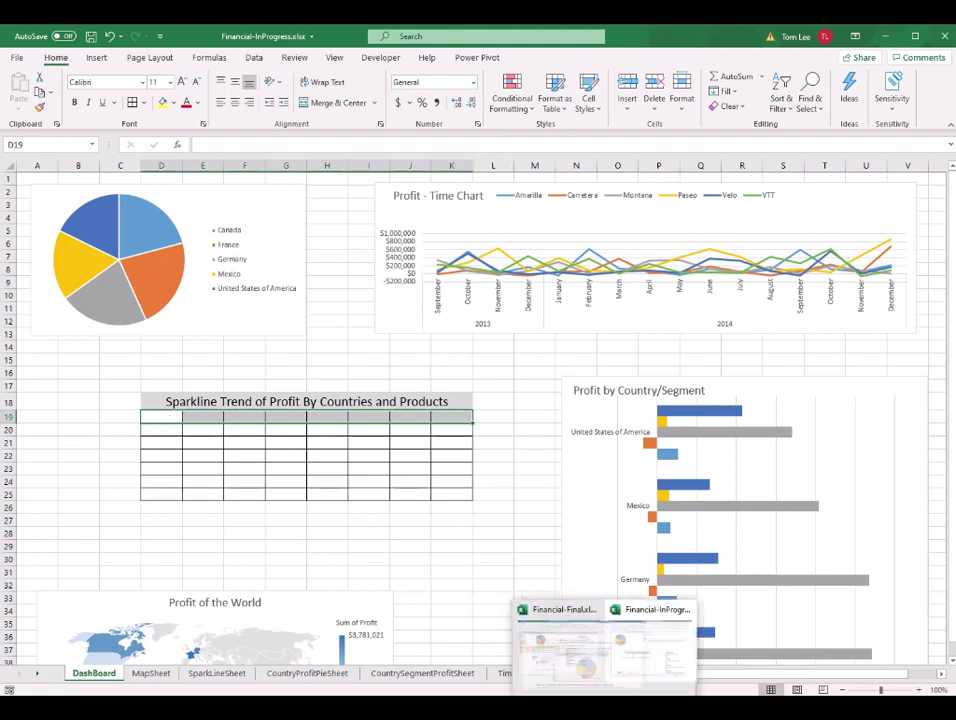
pyautogui.write('Products\tTotal Profit\tTotal Trend\tCanada\tFrance\tGermany\tMexico\tUSA')
pyautogui.click(190, 418)
pyautogui.click(255, 421)
pyautogui.click(291, 421)
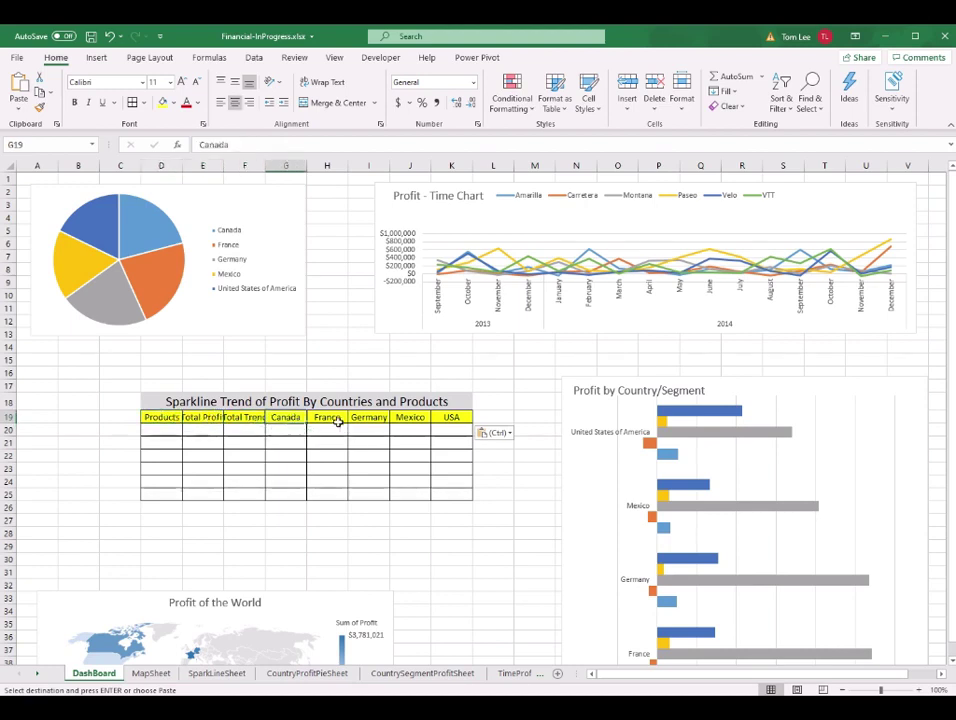
pyautogui.click(331, 420)
pyautogui.click(378, 418)
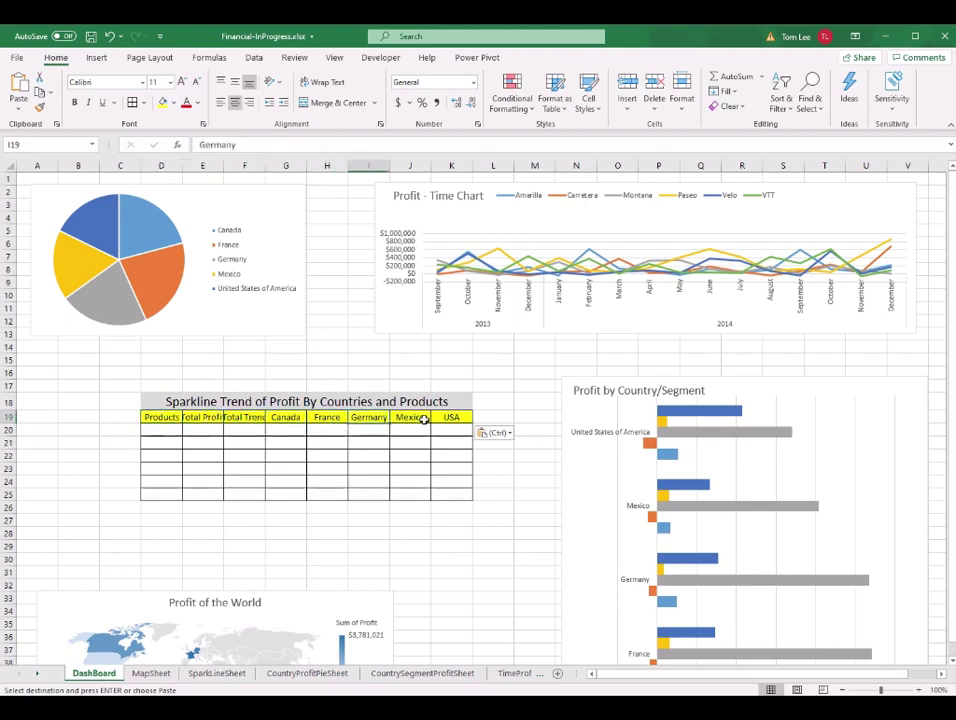
pyautogui.click(427, 418)
pyautogui.click(455, 420)
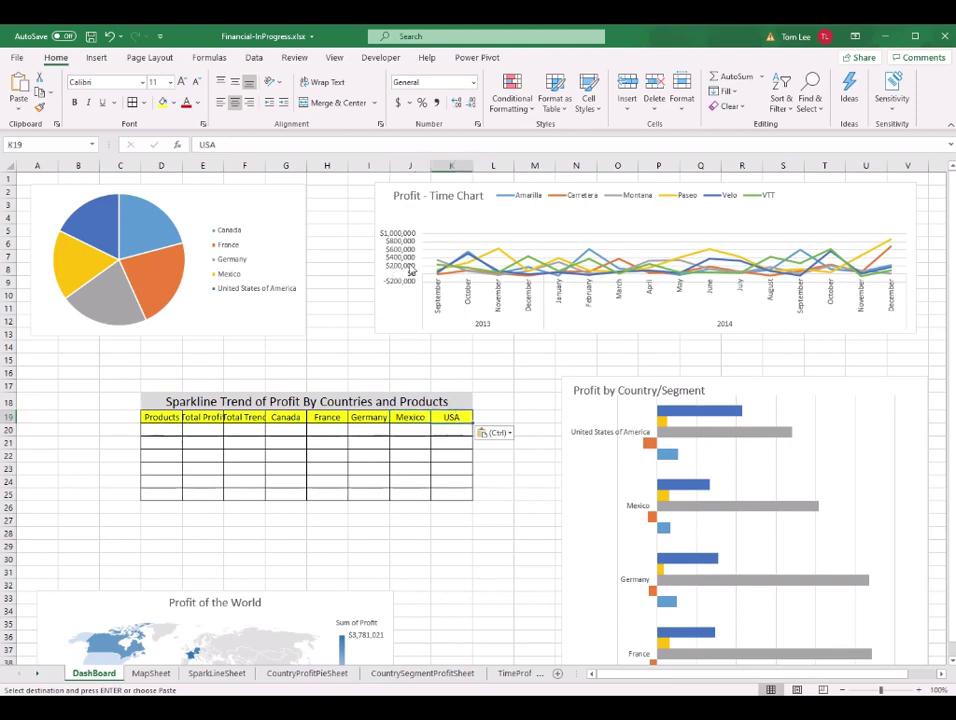
# Widen the table columns to fit their headers, and arrange the pie and time charts above the table, the map below and the bar chart beside it.
pyautogui.hotkey('ctrl', 'w')
pyautogui.click(316, 192)
pyautogui.moveTo(333, 205); pyautogui.dragTo(429, 196)
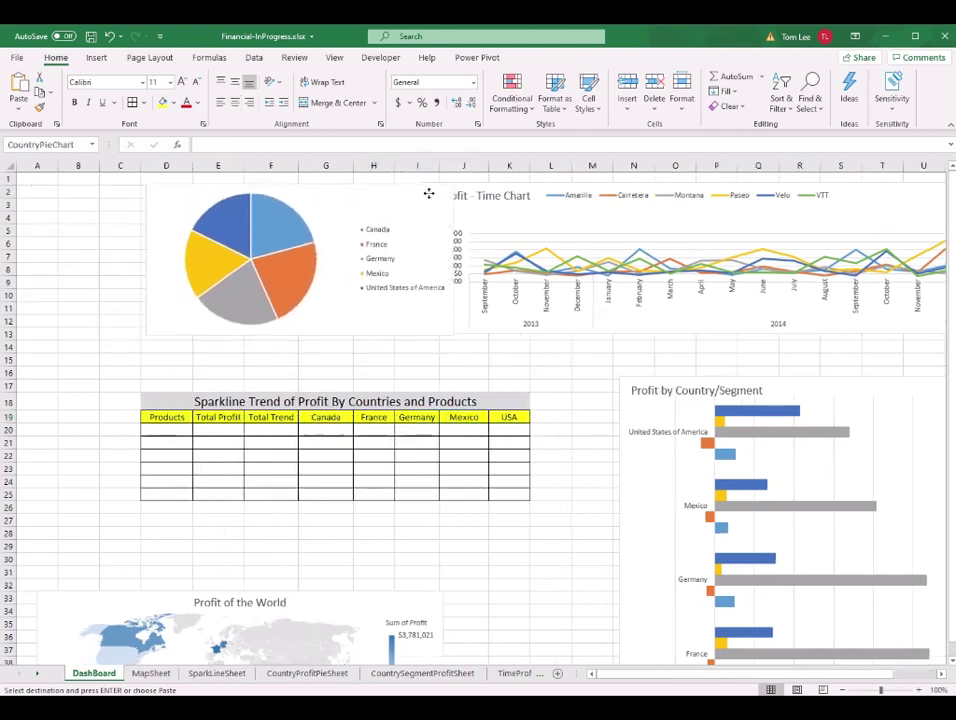
pyautogui.scroll(-3, 272, 262)
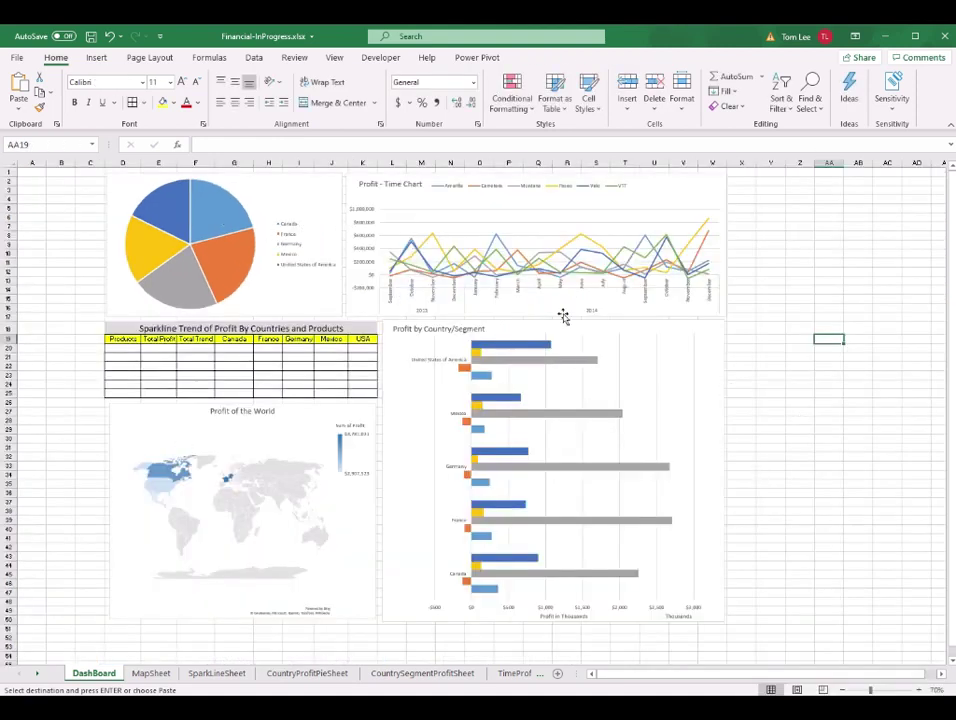
# Link the first Products cell, D20, to the product name in SparkLineSheet cell A6.
pyautogui.click(268, 366)
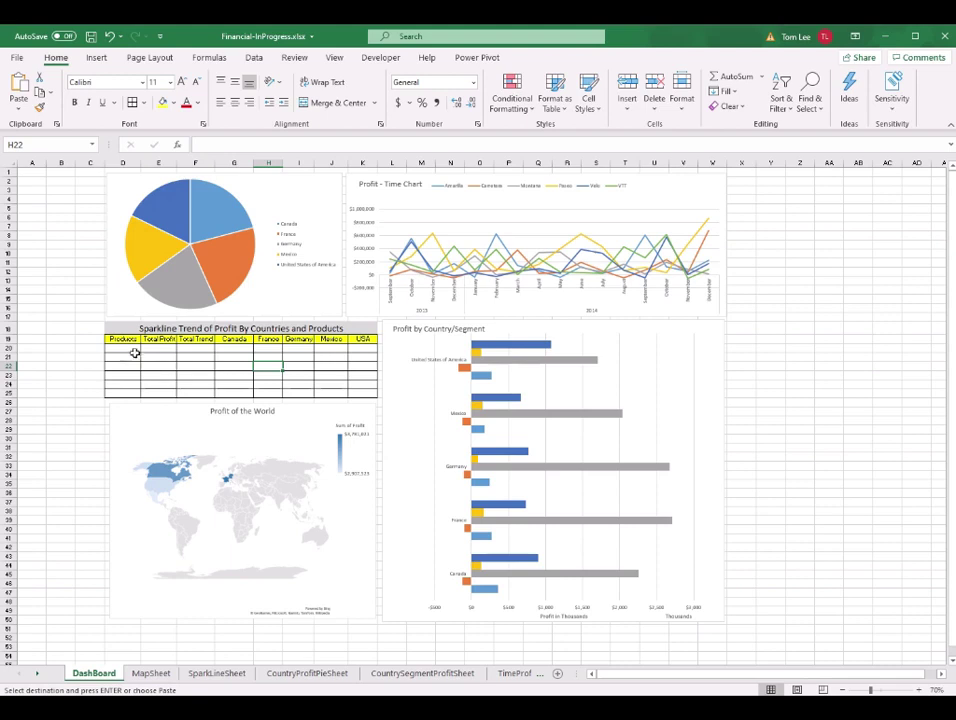
pyautogui.moveTo(126, 348); pyautogui.dragTo(352, 396)
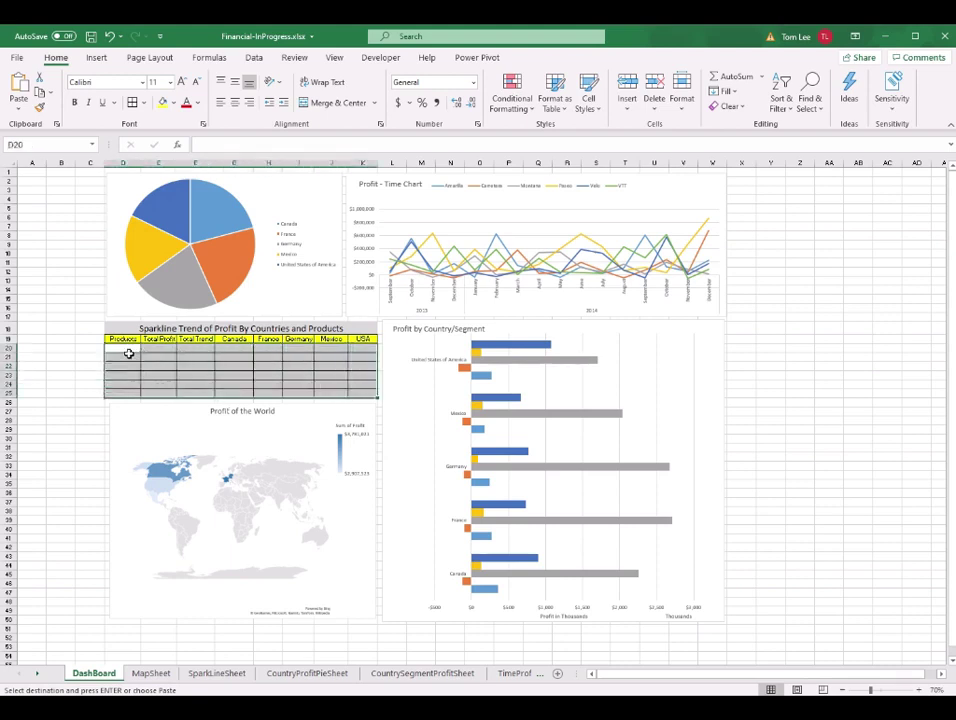
pyautogui.click(125, 347)
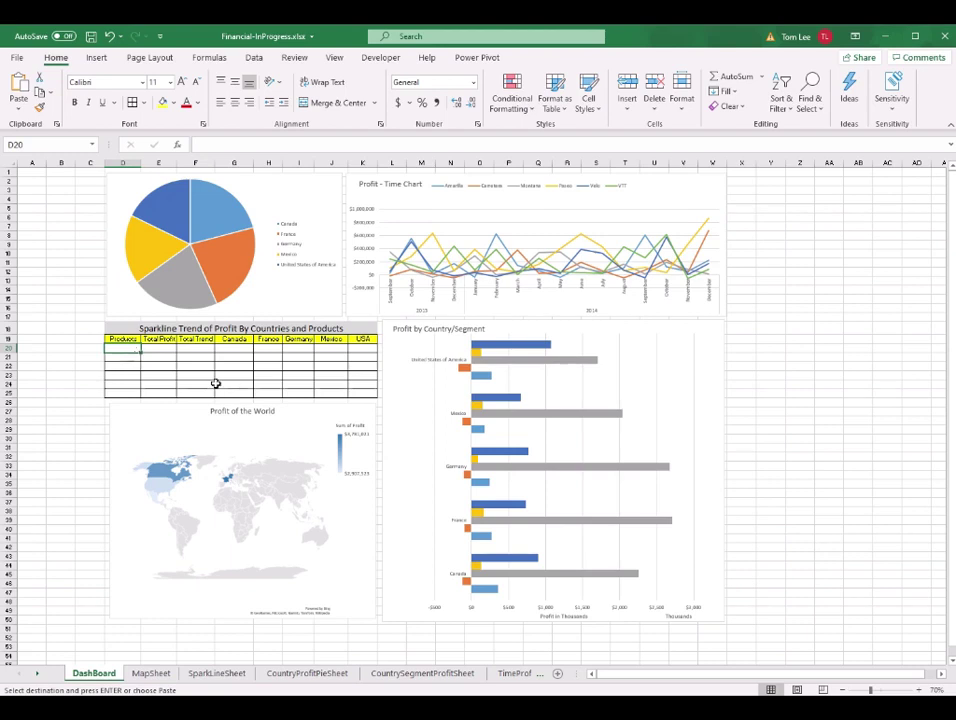
pyautogui.write('=')
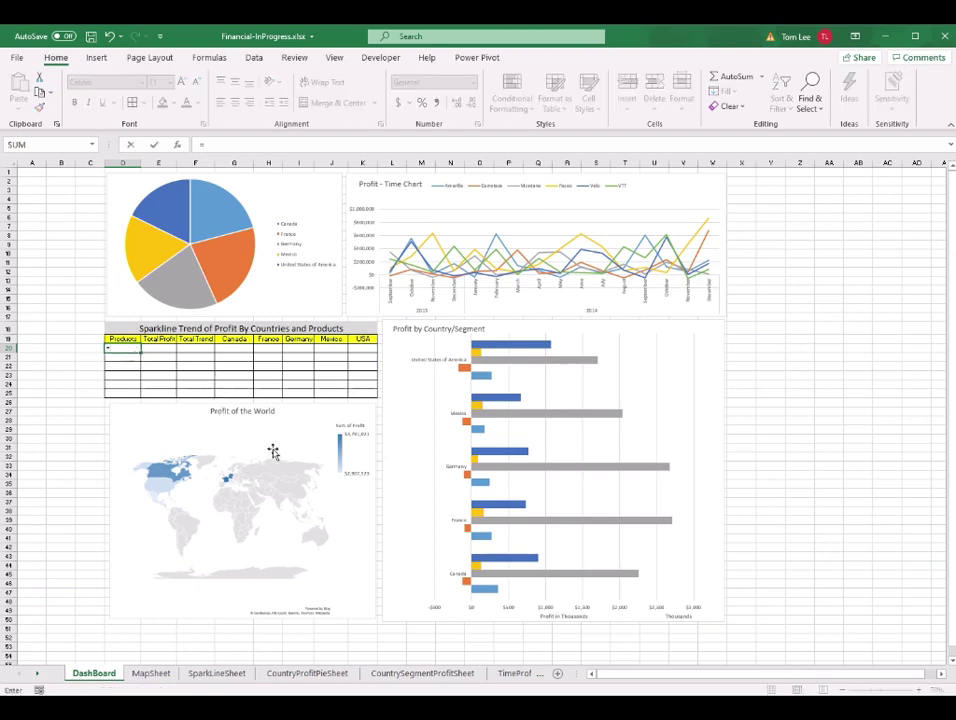
pyautogui.click(217, 673)
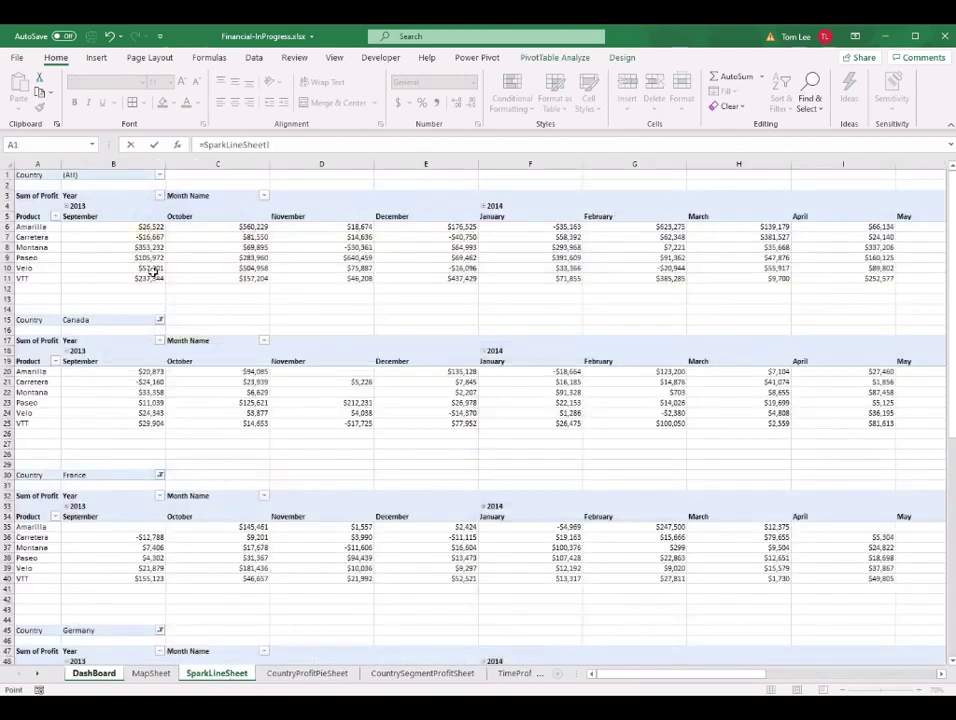
pyautogui.click(43, 227)
pyautogui.press('Return')
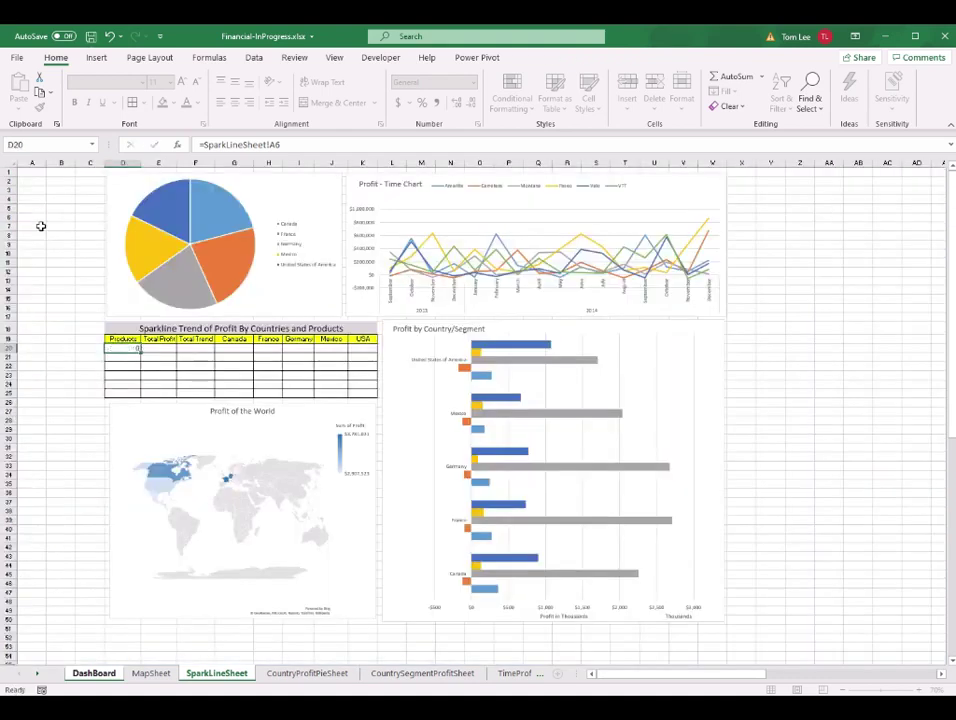
# Fill the product name formula from D20 down to D25.
pyautogui.keyDown('ctrl'); pyautogui.scroll(4, 836, 651); pyautogui.keyUp('ctrl')
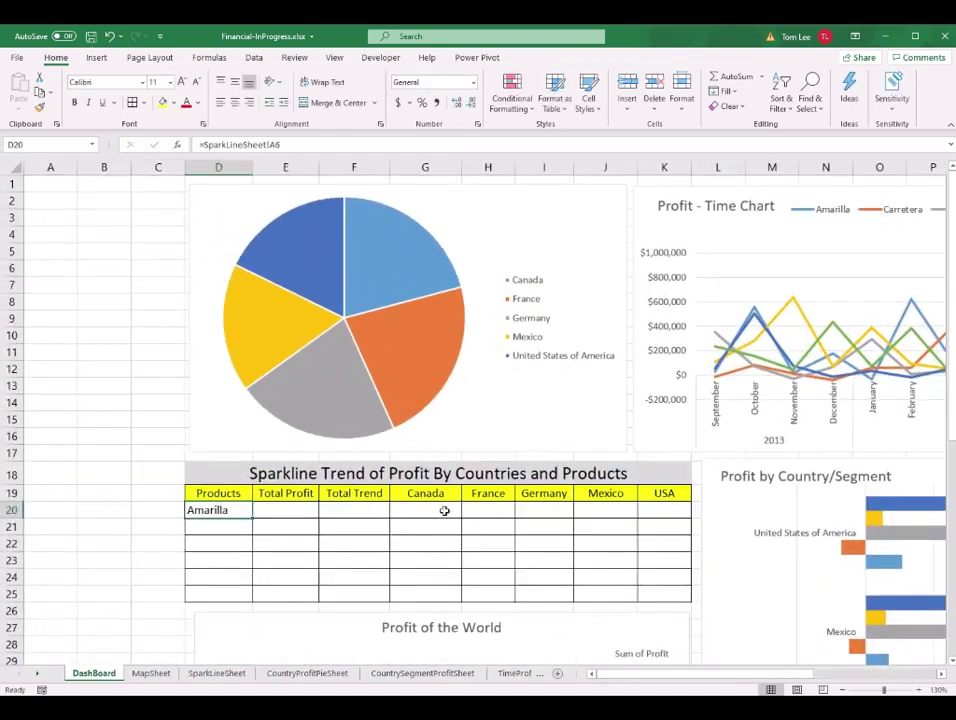
pyautogui.scroll(-3, 444, 511)
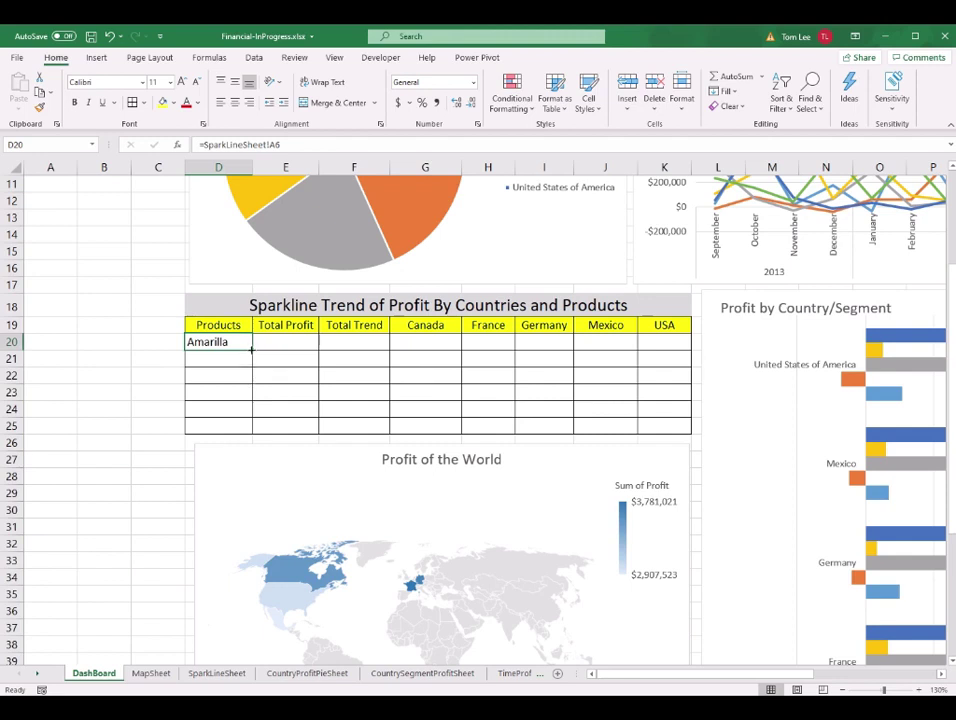
pyautogui.moveTo(251, 349); pyautogui.dragTo(250, 425)
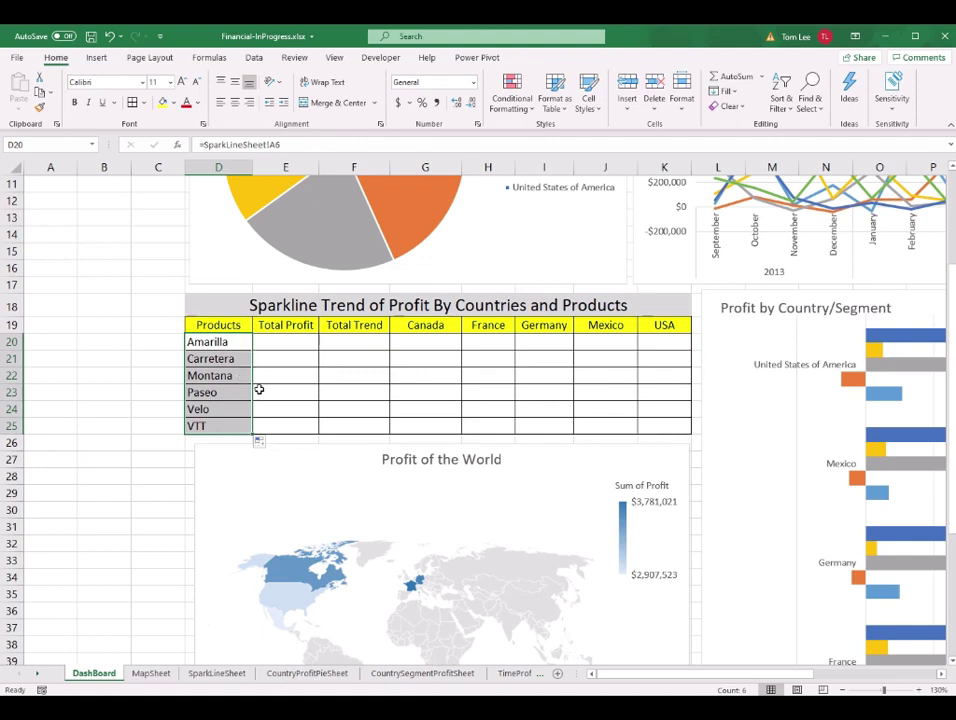
# Link E20 in the Total Profit column to Amarilla's Grand Total in the all-countries pivot table on SparkLineSheet.
pyautogui.click(303, 343)
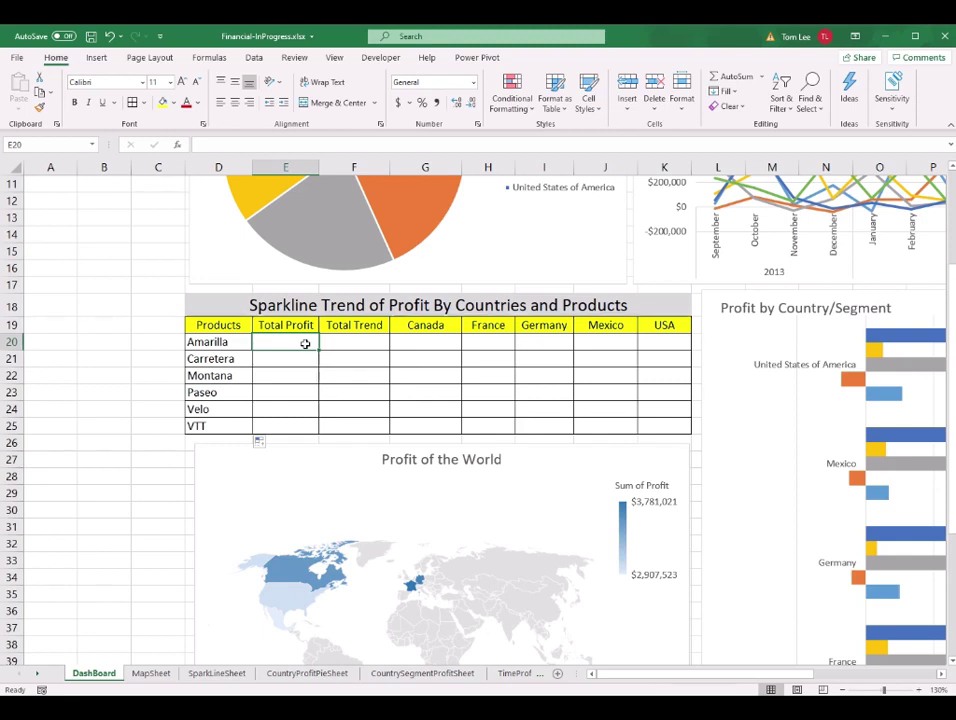
pyautogui.write('=')
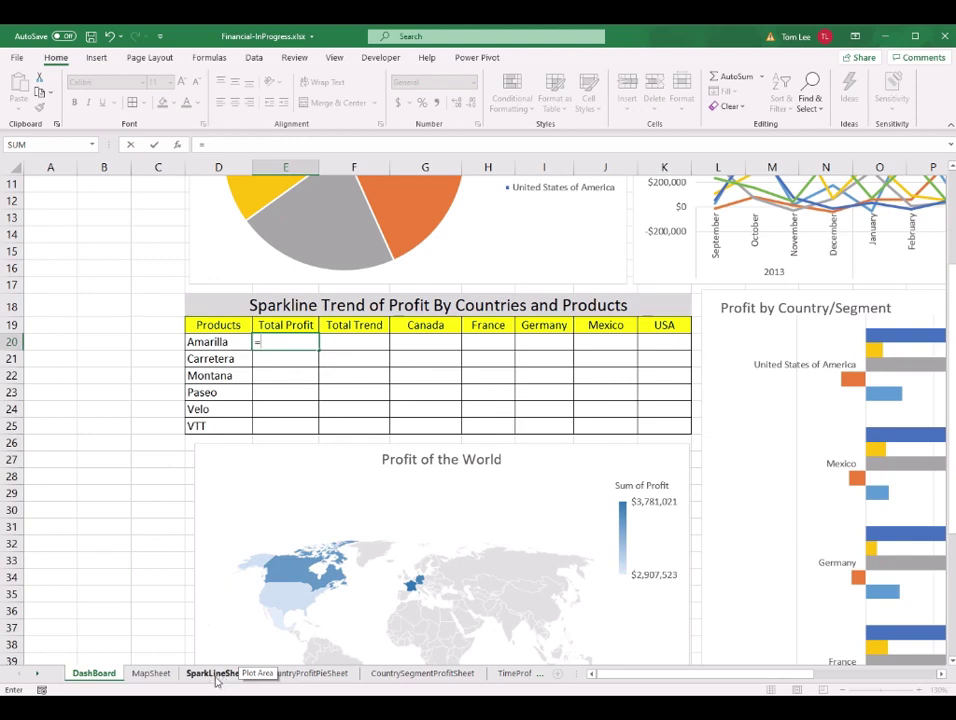
pyautogui.click(215, 676)
pyautogui.click(928, 675)
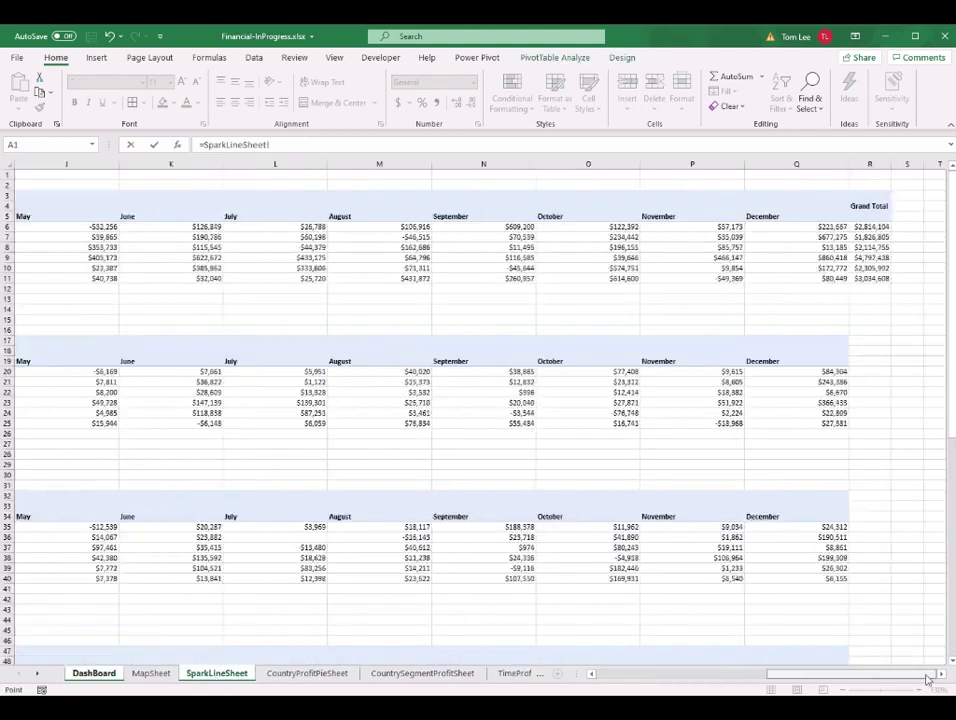
pyautogui.click(887, 227)
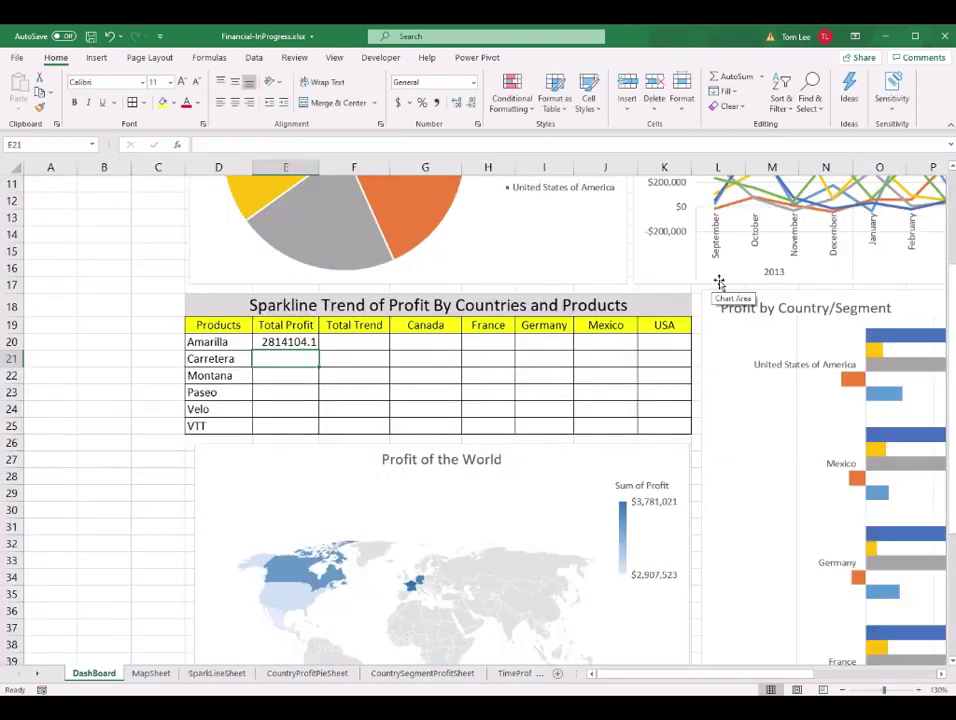
pyautogui.press('Return')
# Format E20 as Currency with the $ symbol and no decimal places, and widen column E slightly.
pyautogui.click(298, 343)
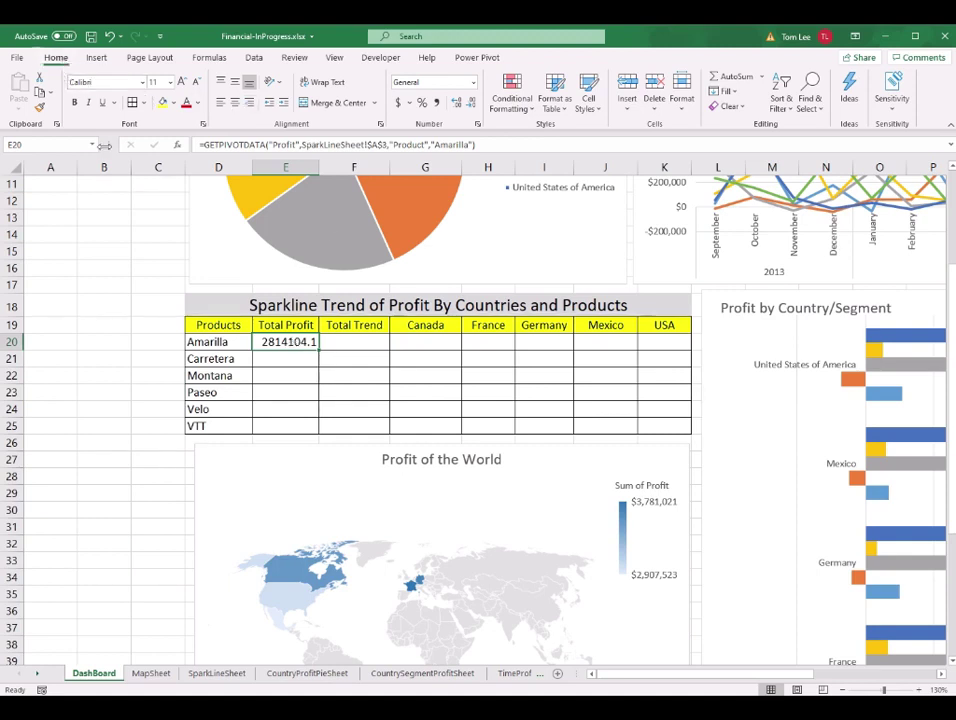
pyautogui.click(206, 126)
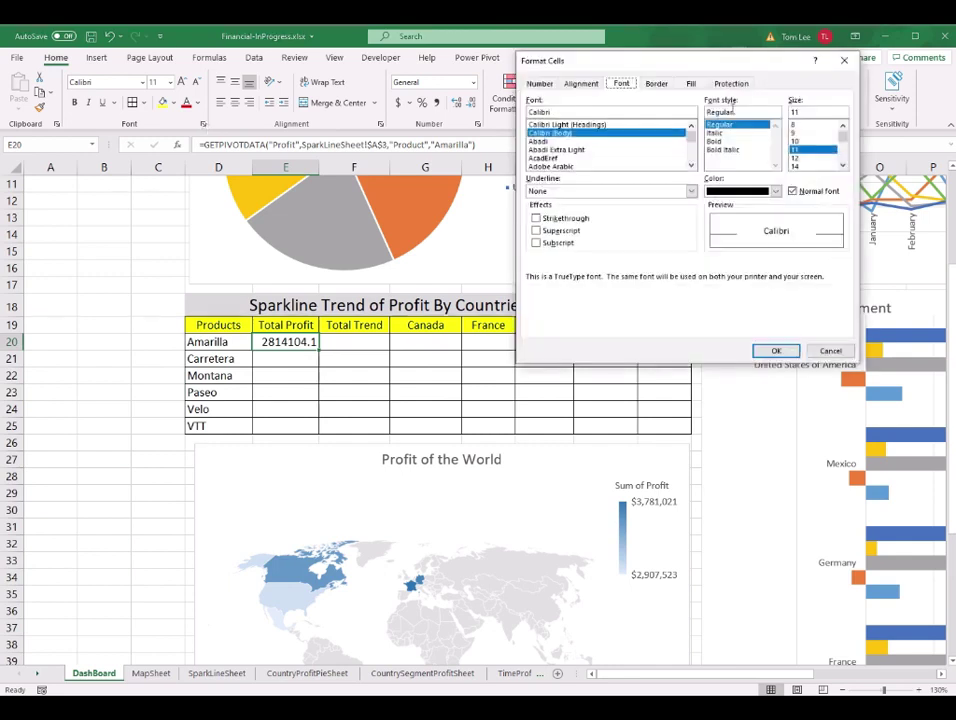
pyautogui.click(539, 84)
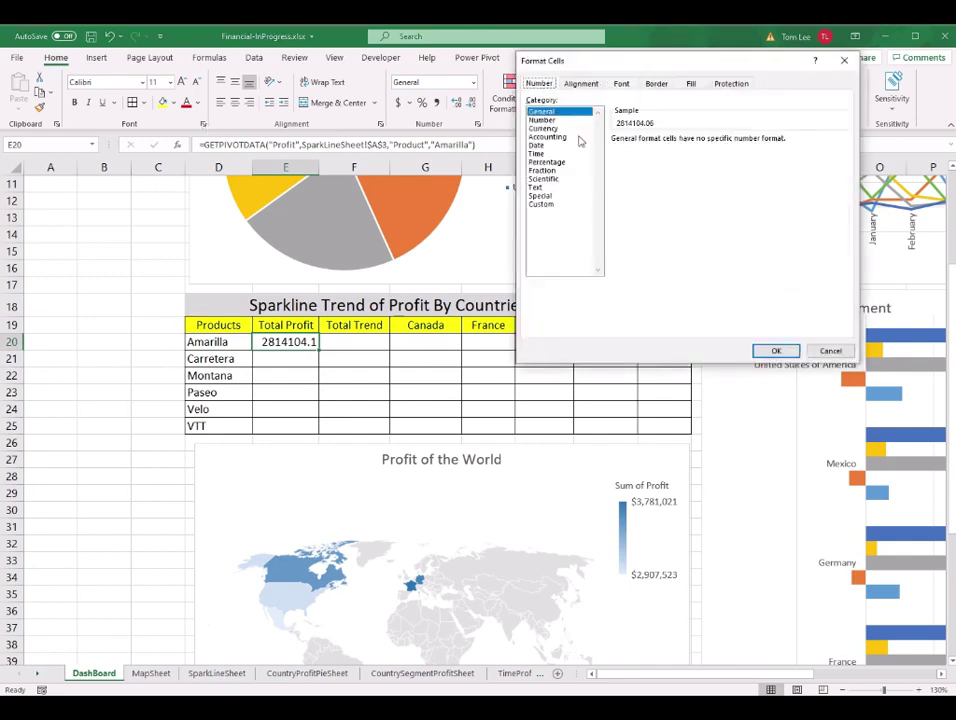
pyautogui.click(545, 128)
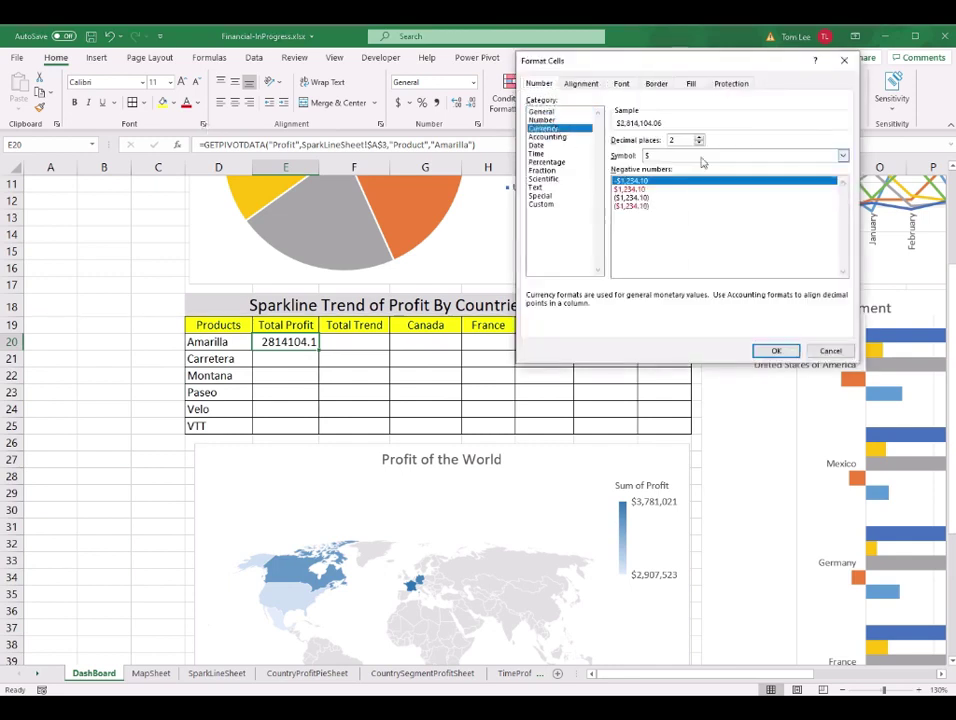
pyautogui.click(780, 352)
pyautogui.moveTo(322, 167); pyautogui.dragTo(330, 166)
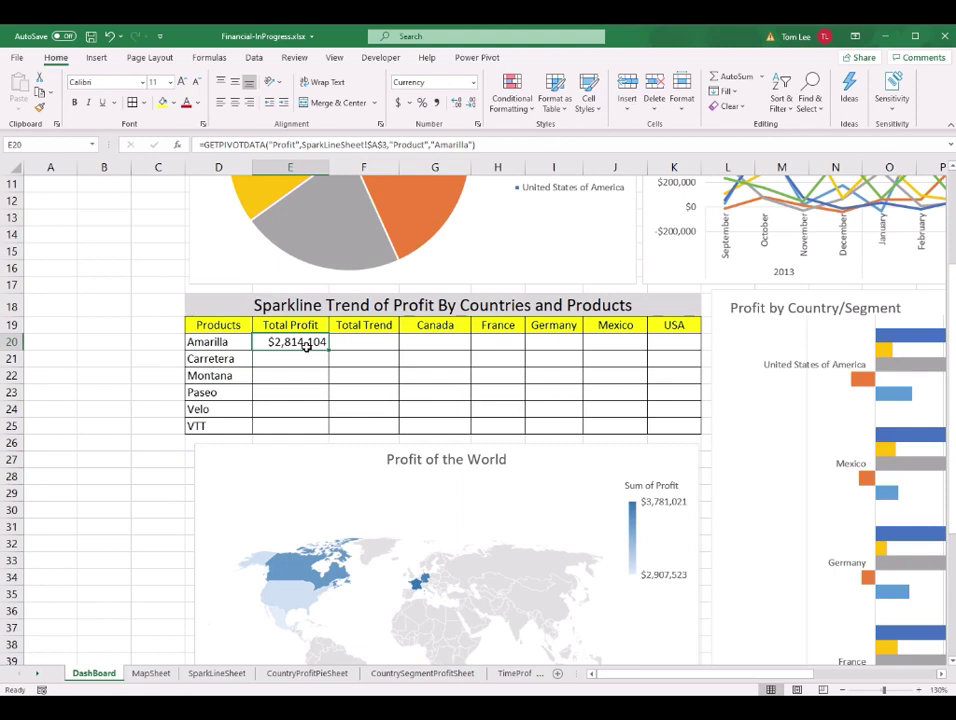
# Replace "Amarilla" with the reference D20 in the GETPIVOTDATA formula of E20, and fill the formula down to E25.
pyautogui.doubleClick(307, 345)
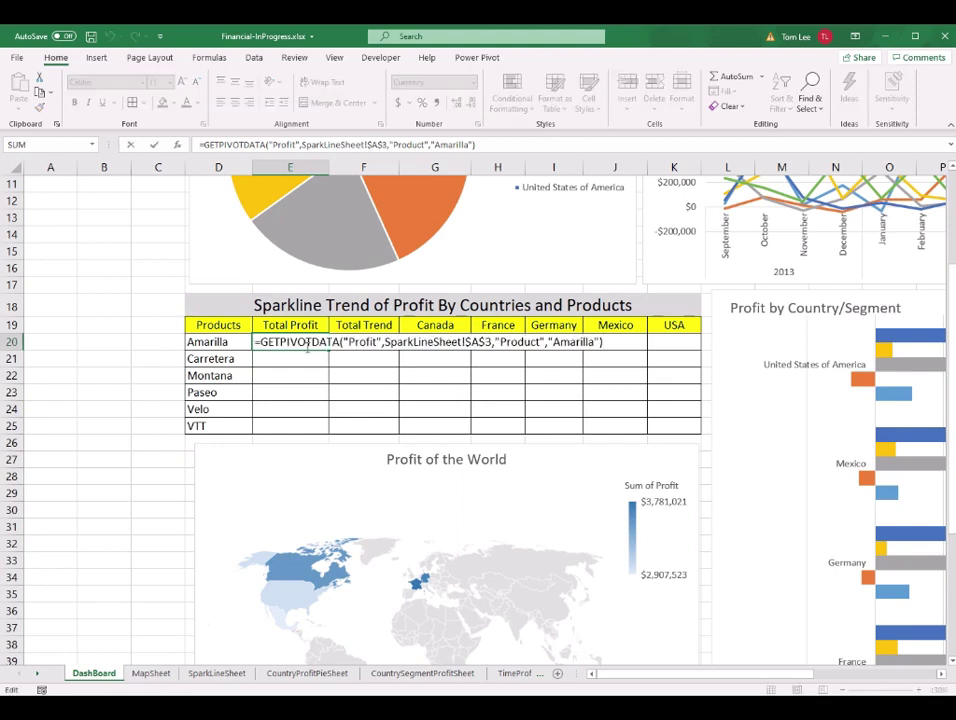
pyautogui.moveTo(598, 342); pyautogui.dragTo(549, 342)
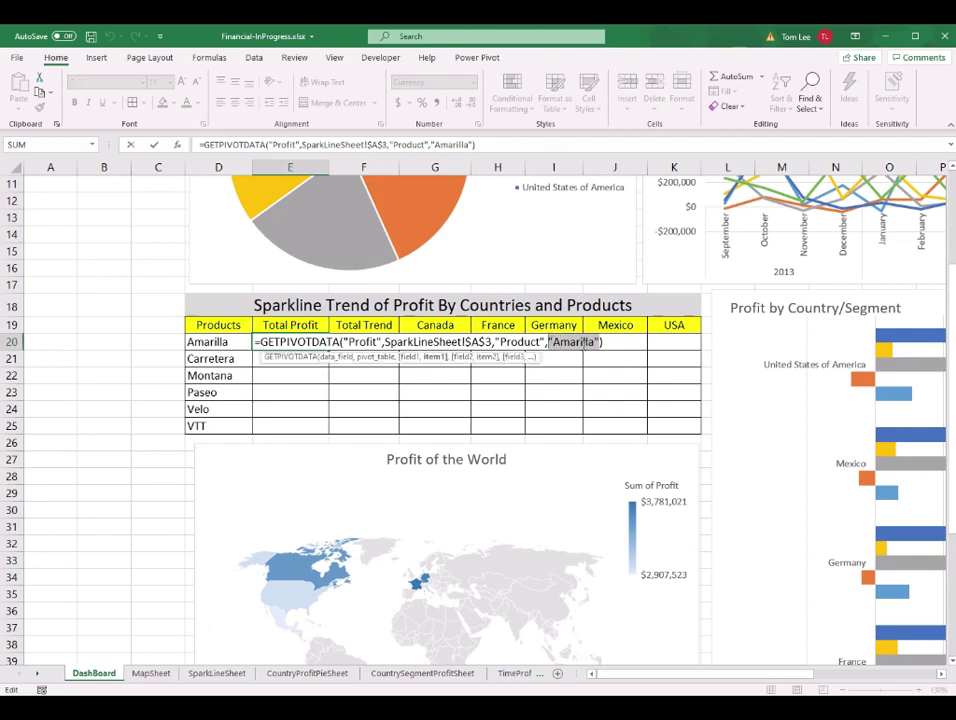
pyautogui.click(215, 343)
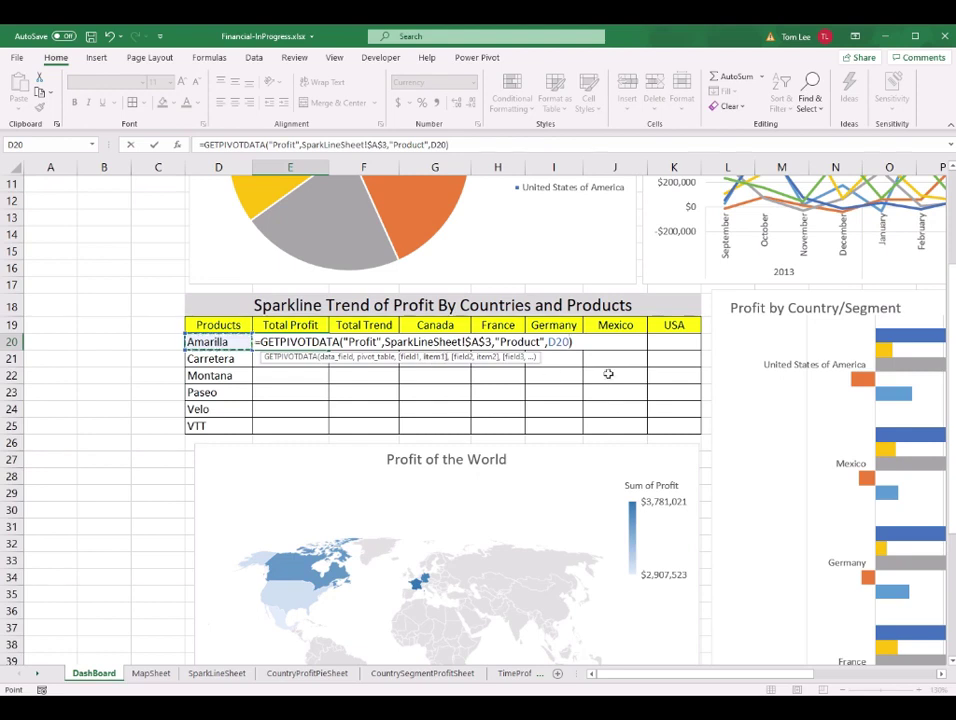
pyautogui.write(')')
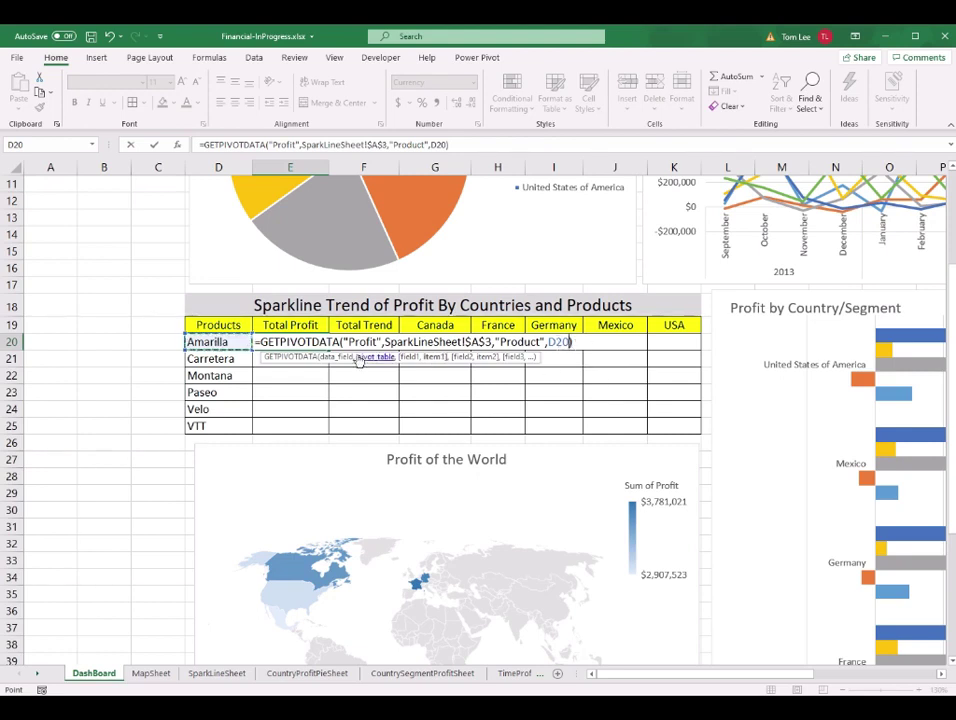
pyautogui.hotkey('ctrl', 'Return')
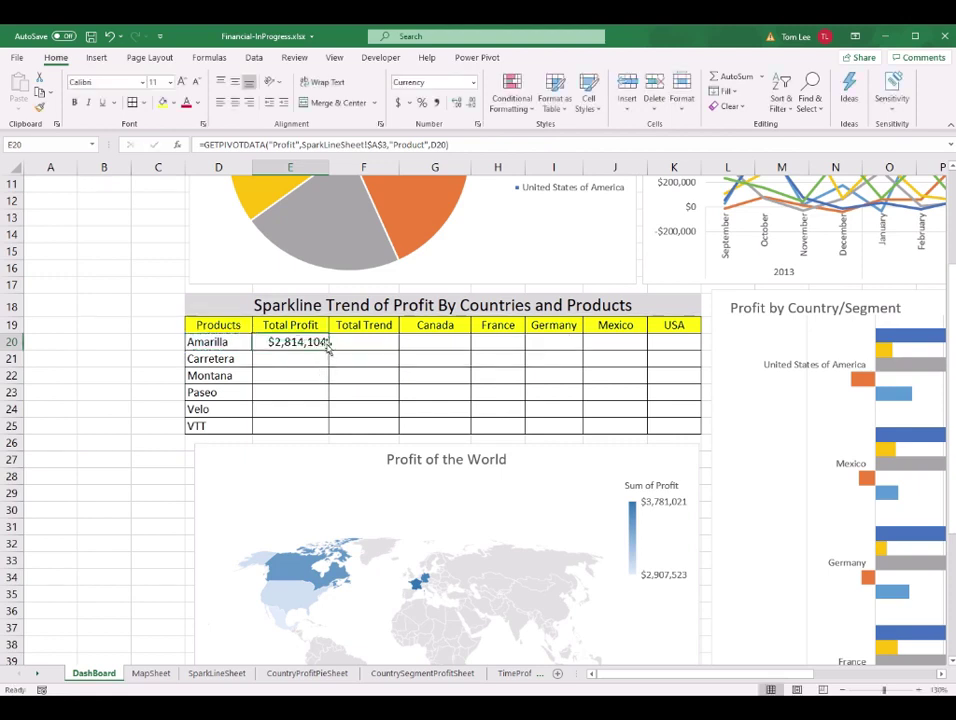
pyautogui.moveTo(329, 347); pyautogui.dragTo(327, 427)
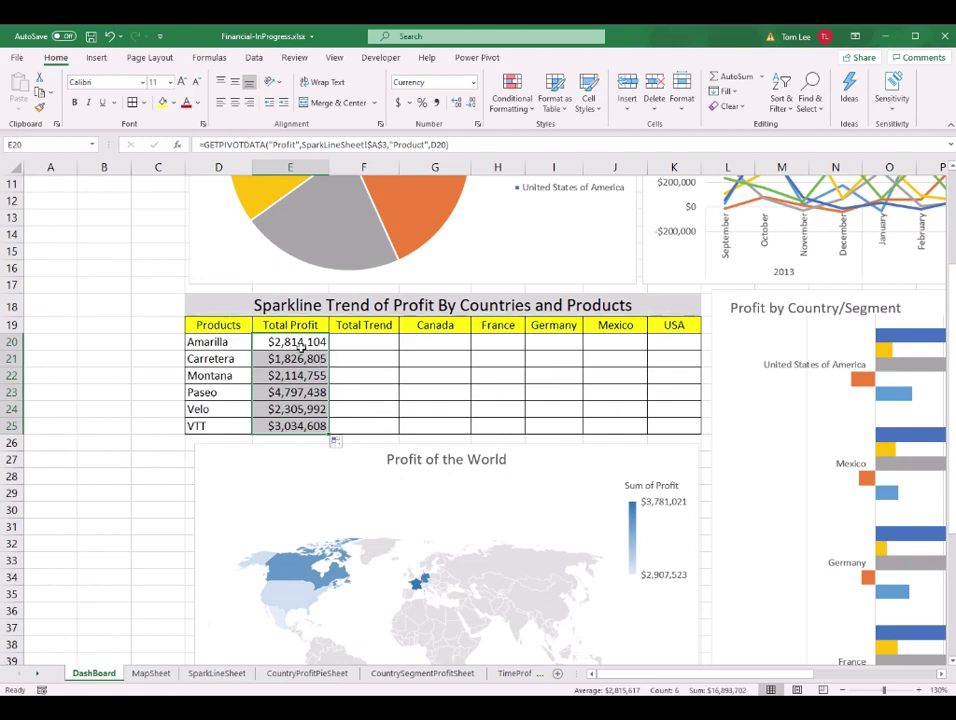
# Widen the USA column, K, of the sparkline table.
pyautogui.click(473, 378)
pyautogui.press('Down')
pyautogui.press('Right')
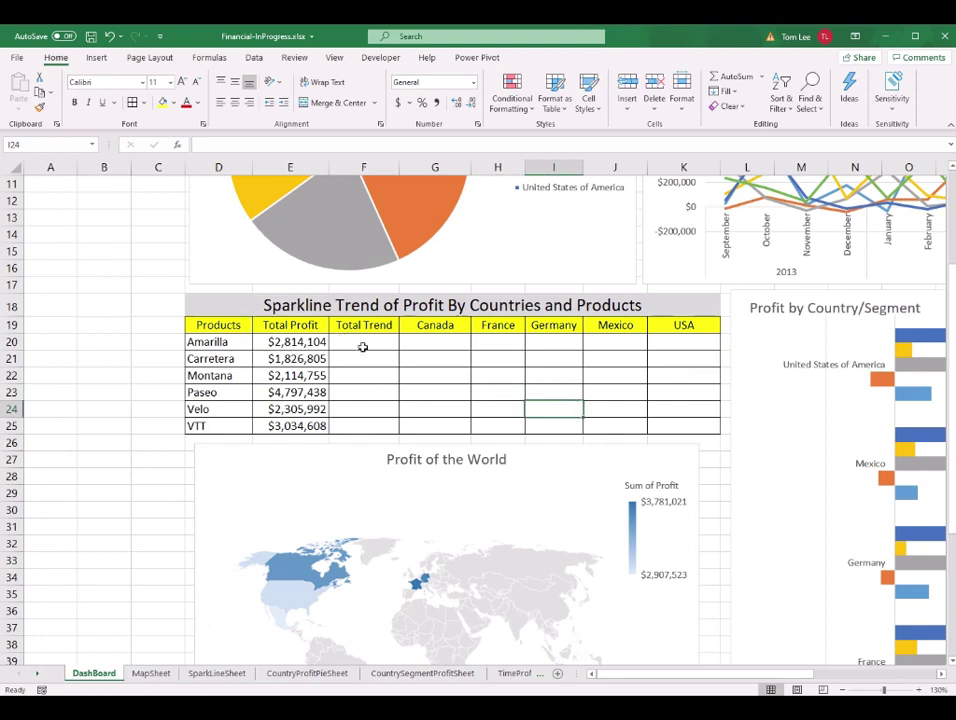
# Insert line sparklines in the Total Trend cells F20:F25 using the data range SparkLineSheet!B6:Q11.
pyautogui.moveTo(435, 341); pyautogui.dragTo(666, 420)
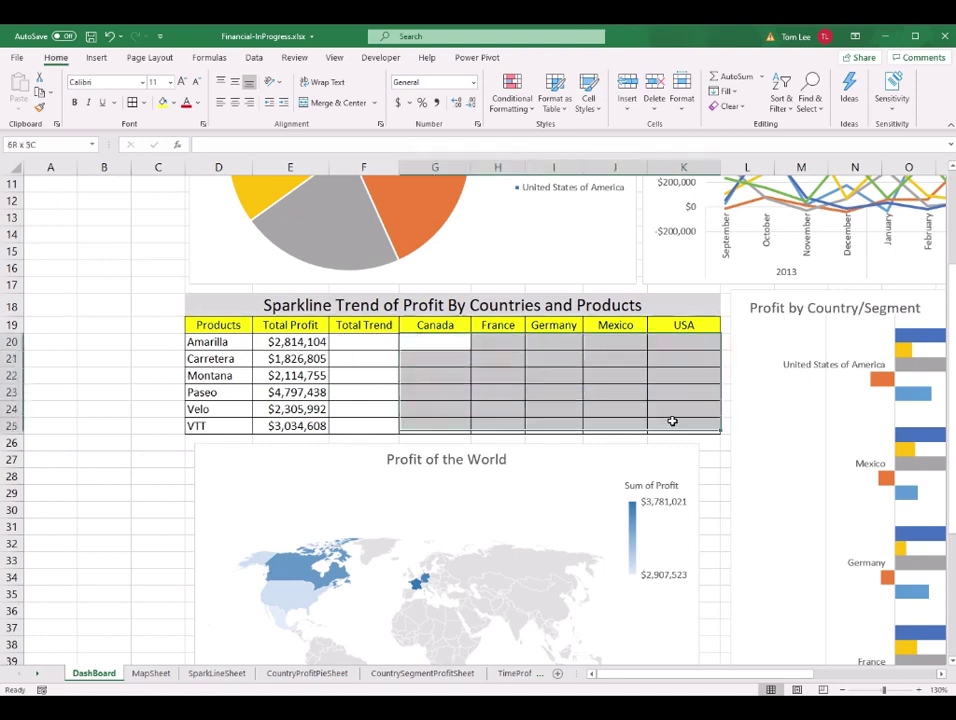
pyautogui.click(368, 341)
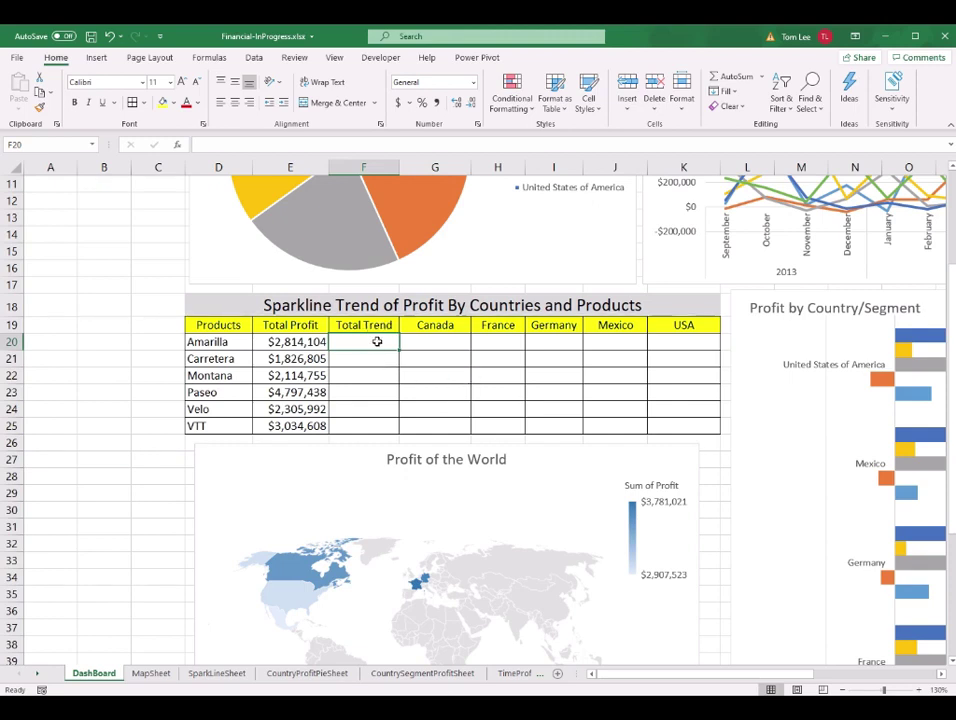
pyautogui.moveTo(375, 344); pyautogui.dragTo(373, 422)
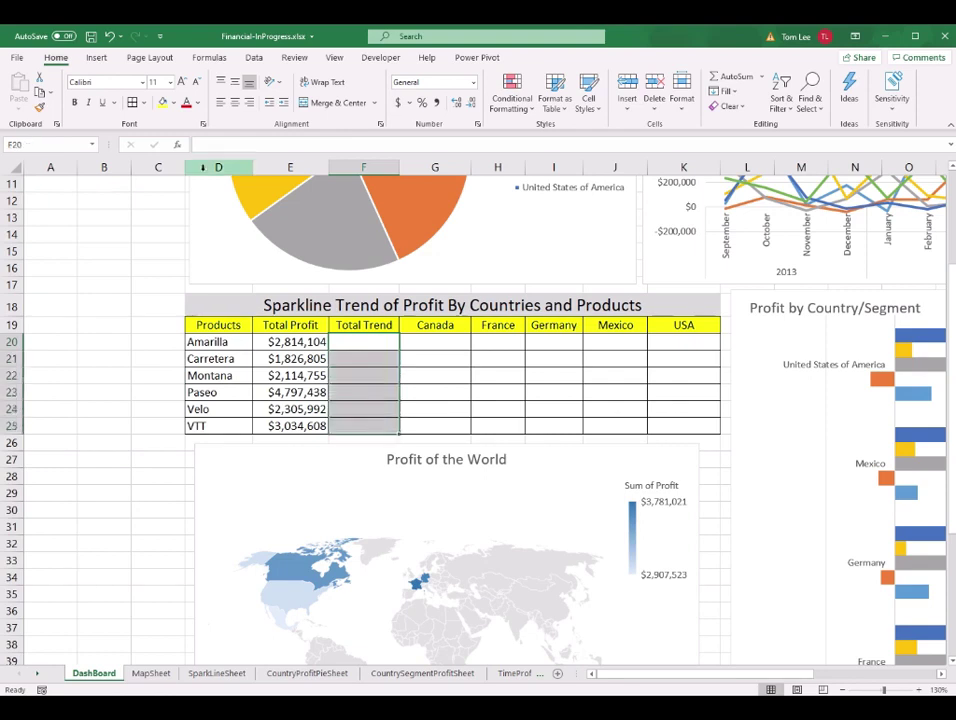
pyautogui.click(96, 57)
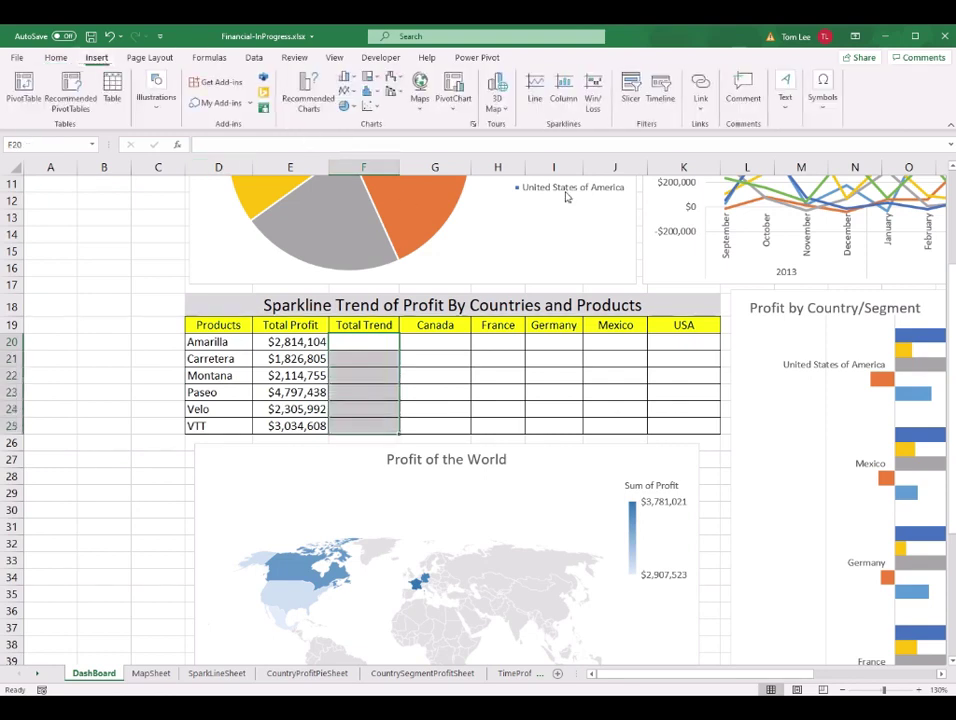
pyautogui.click(534, 101)
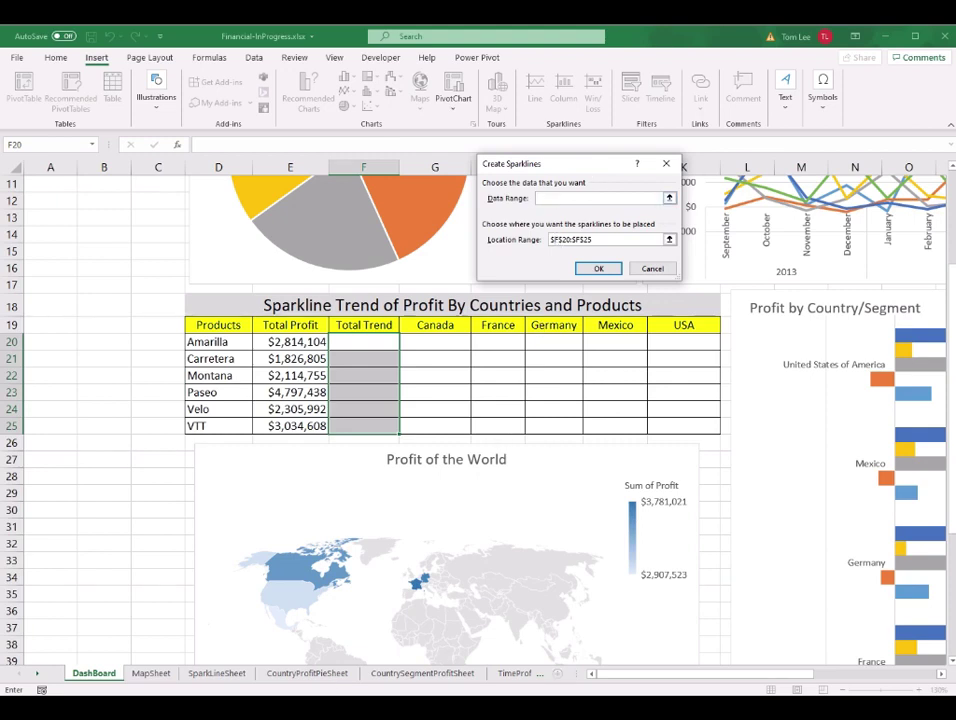
pyautogui.click(220, 675)
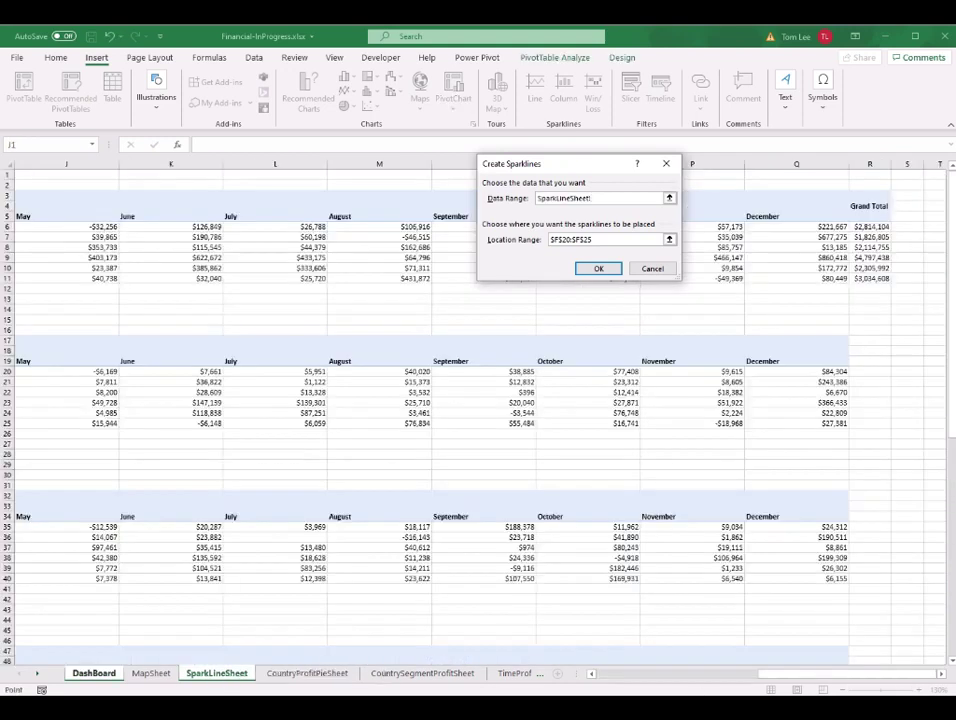
pyautogui.moveTo(613, 171); pyautogui.dragTo(516, 350)
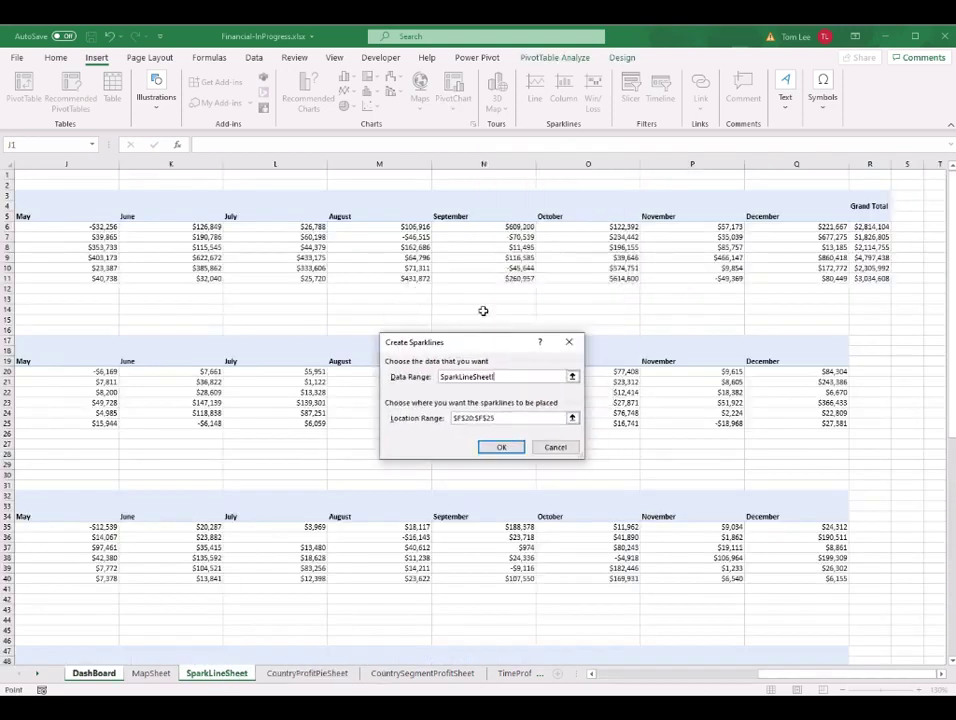
pyautogui.moveTo(830, 279); pyautogui.dragTo(116, 229)
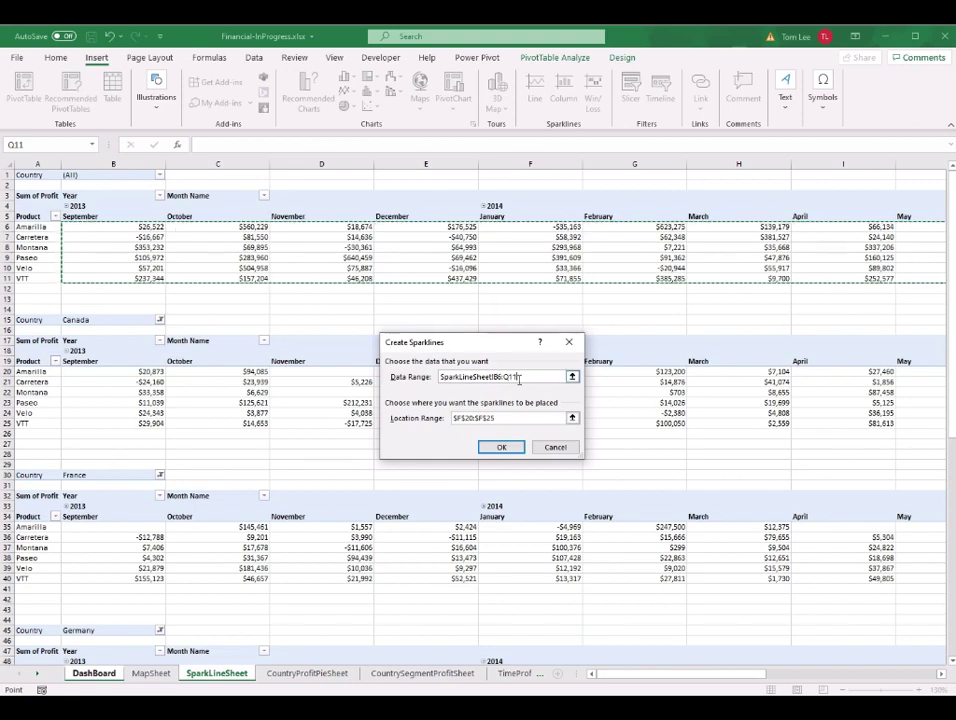
pyautogui.click(510, 448)
pyautogui.moveTo(384, 341); pyautogui.dragTo(380, 425)
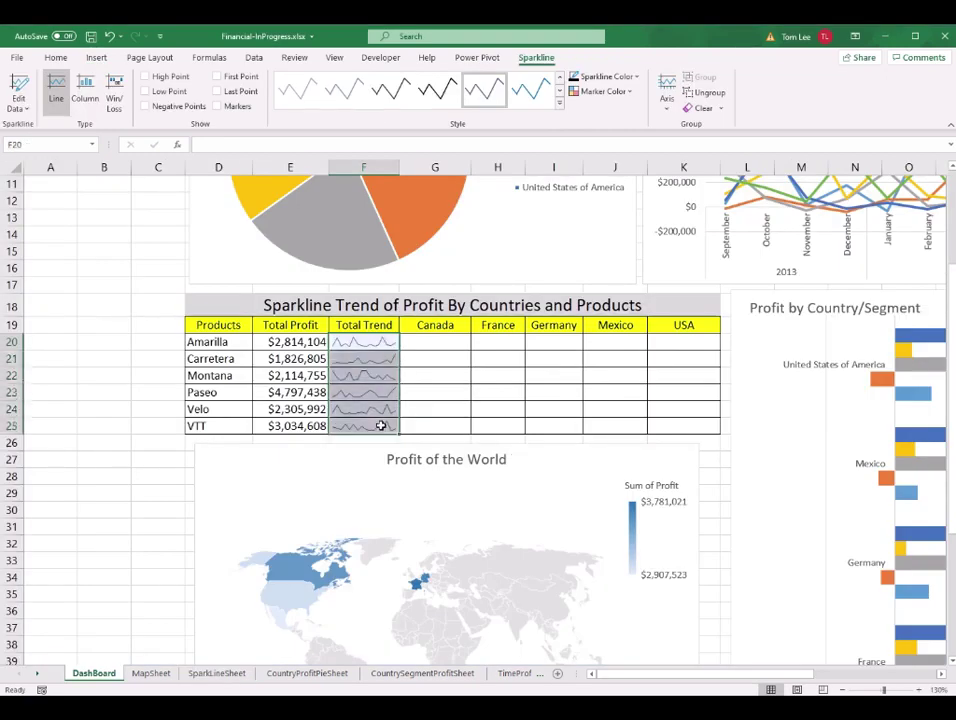
pyautogui.click(556, 390)
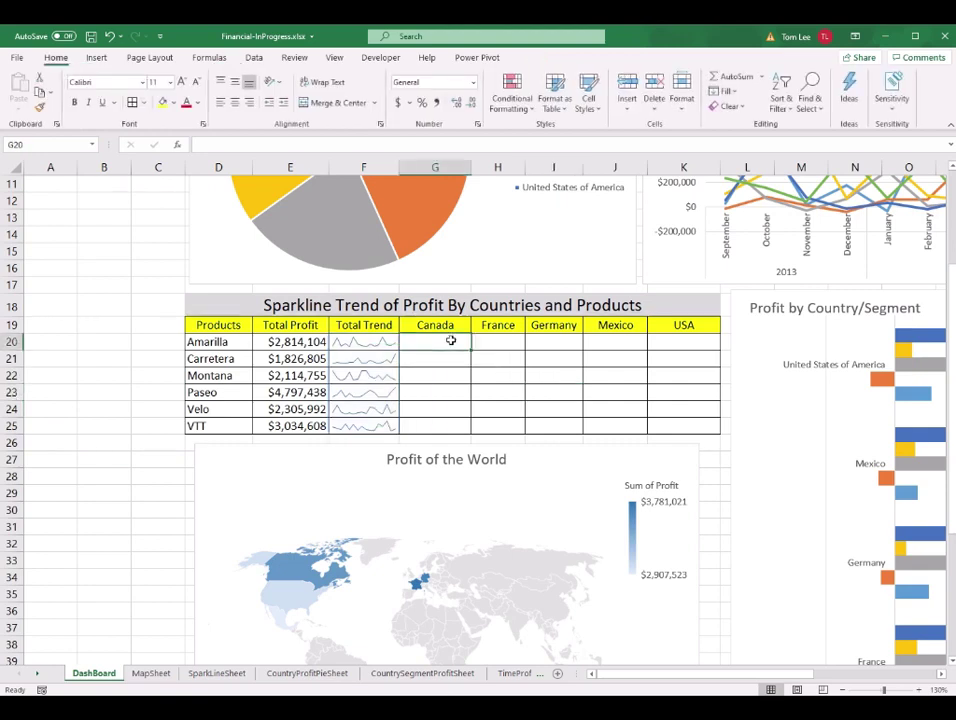
# Insert line sparklines in the Canada cells G20:G25 using the data range SparkLineSheet!B20:Q25.
pyautogui.click(560, 341)
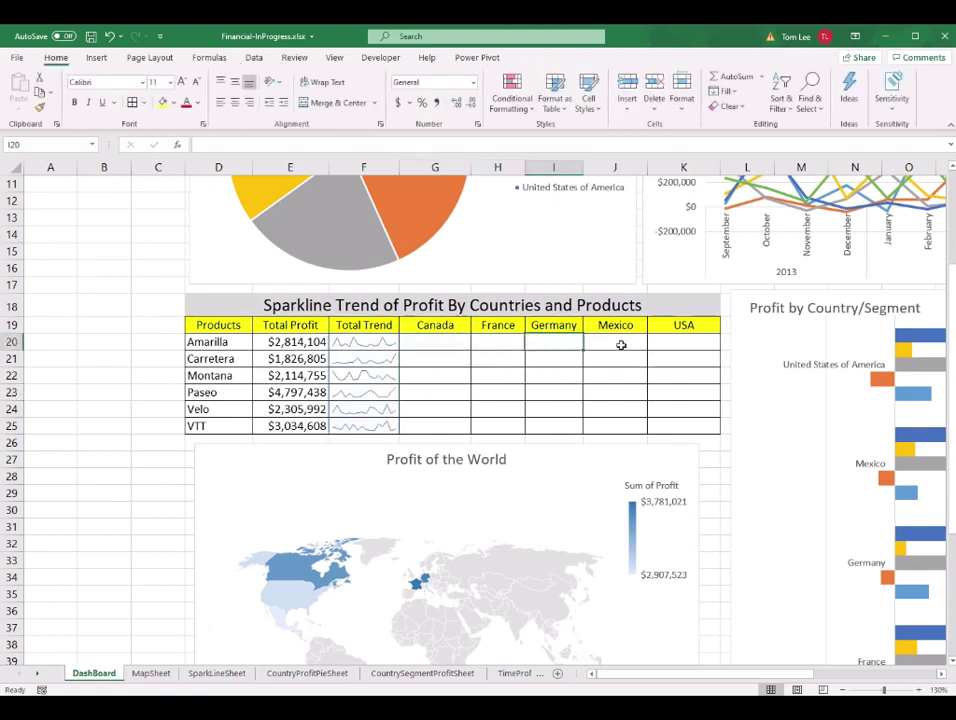
pyautogui.click(694, 342)
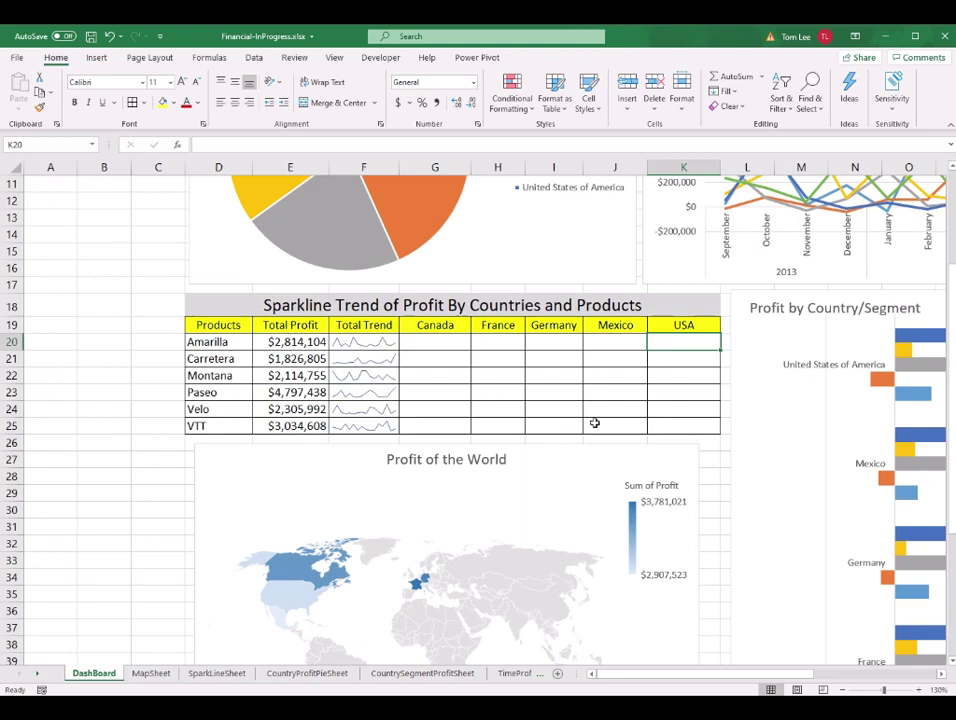
pyautogui.moveTo(448, 341); pyautogui.dragTo(447, 428)
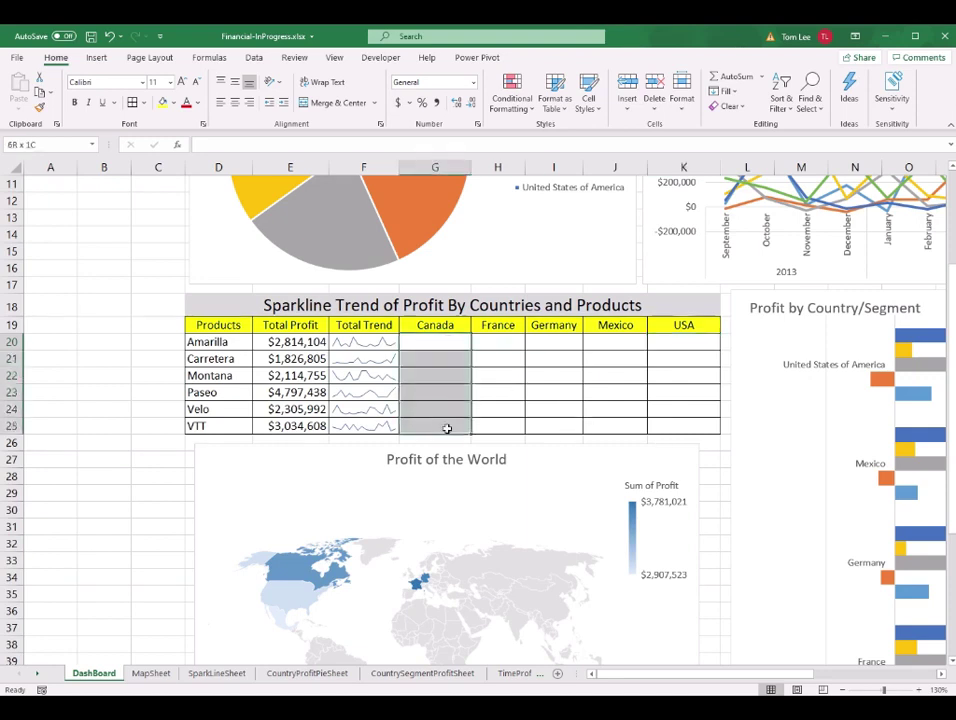
pyautogui.click(96, 58)
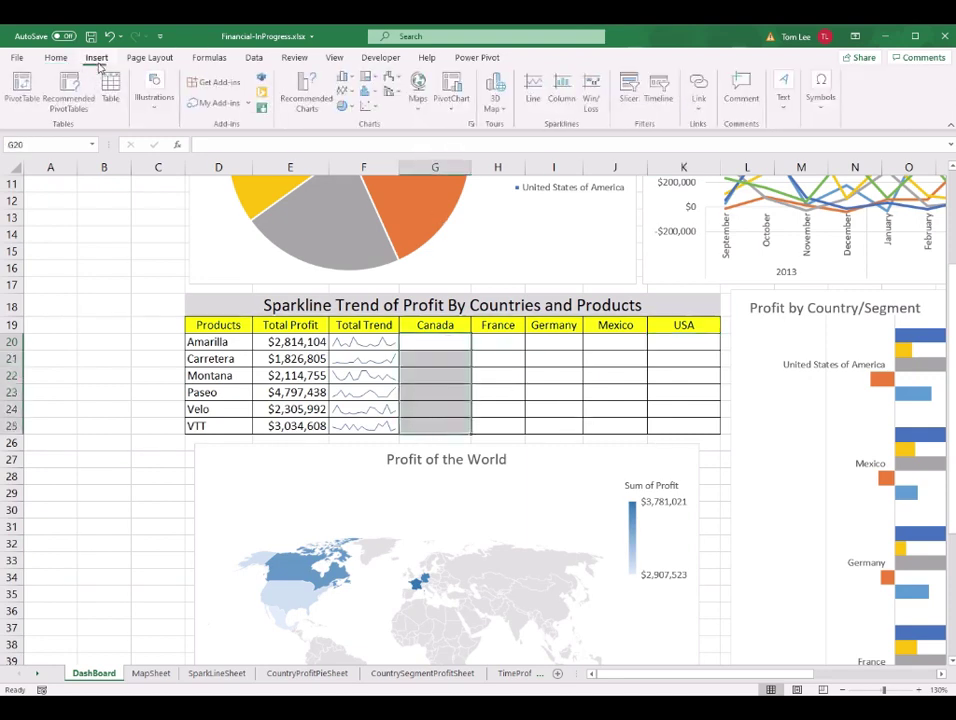
pyautogui.click(535, 98)
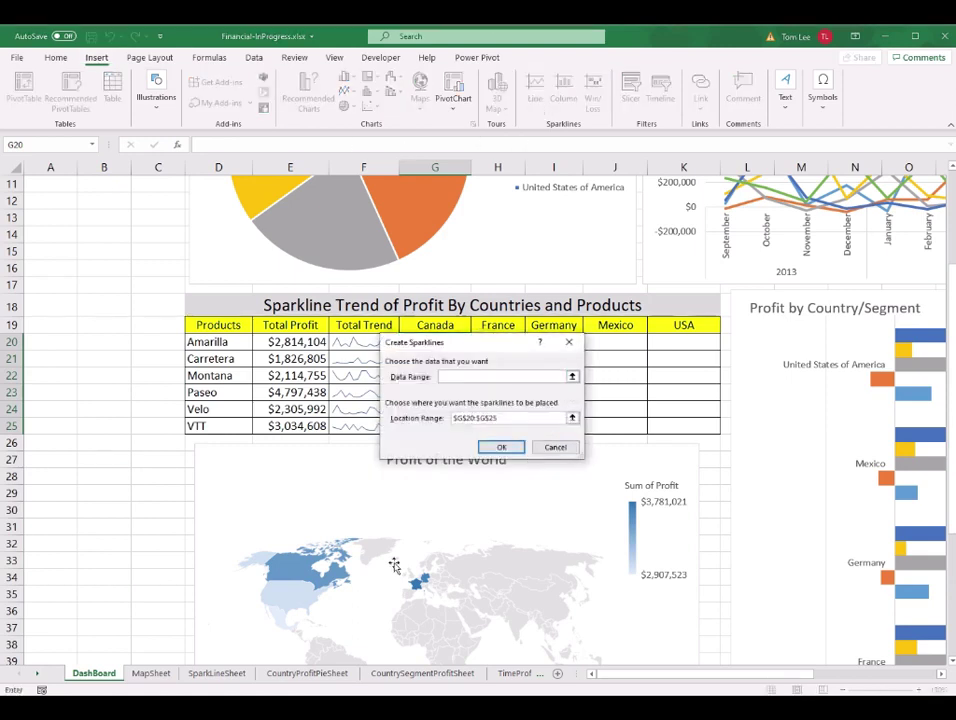
pyautogui.click(226, 677)
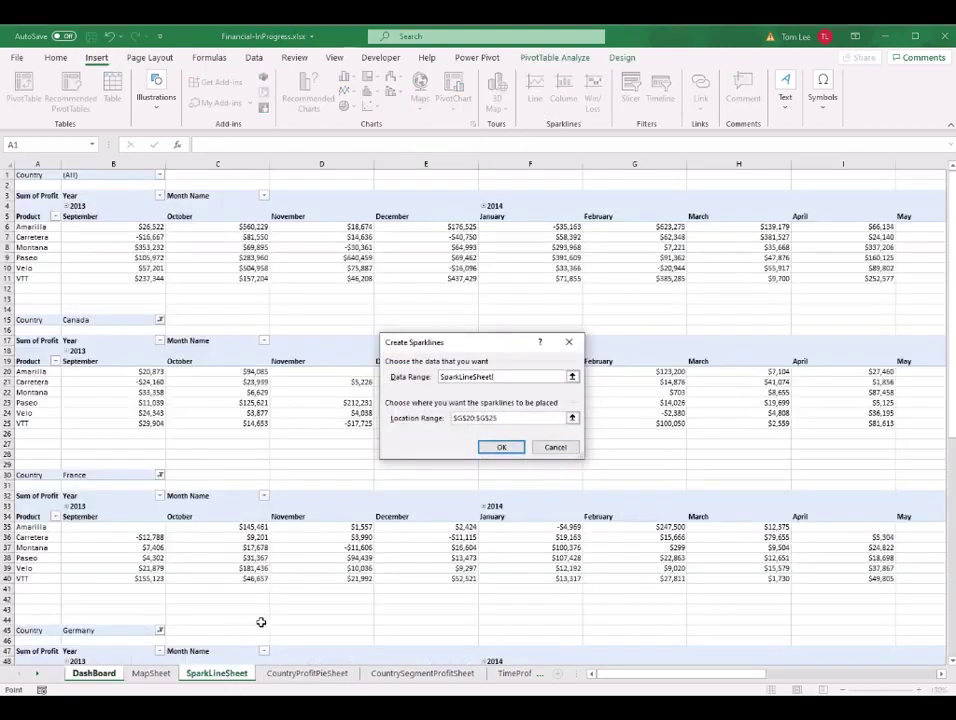
pyautogui.moveTo(494, 343); pyautogui.dragTo(491, 502)
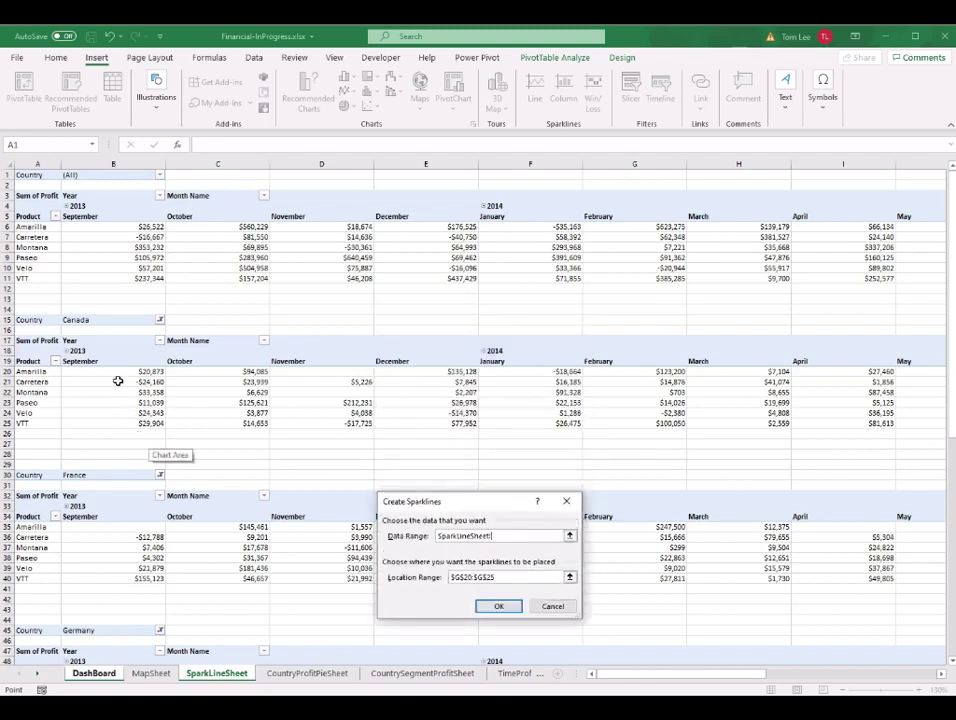
pyautogui.click(114, 373)
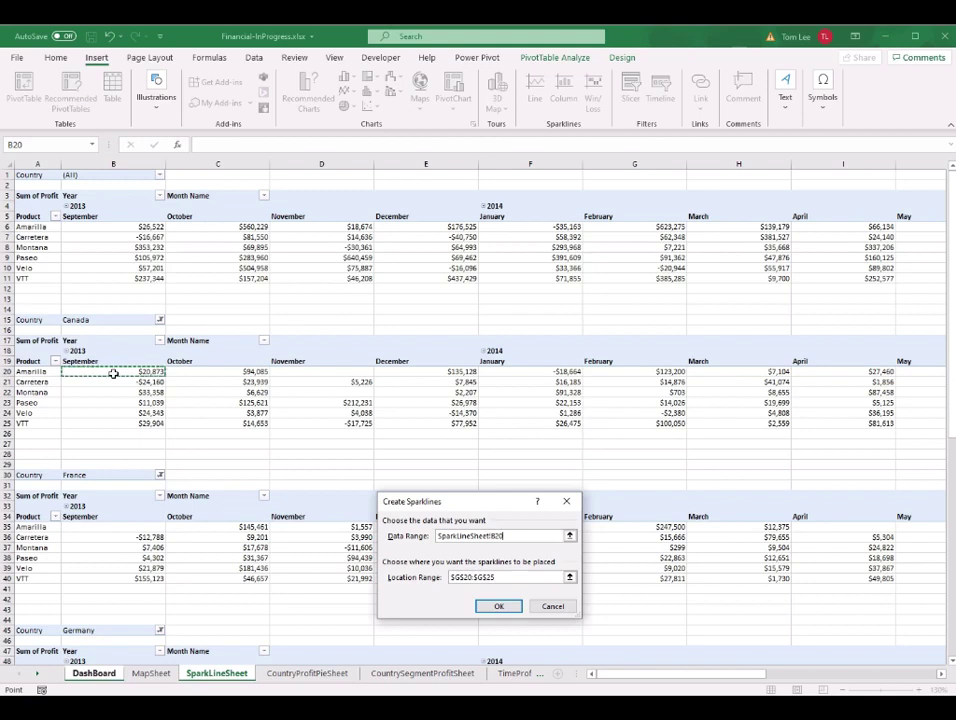
pyautogui.moveTo(115, 380); pyautogui.dragTo(830, 424)
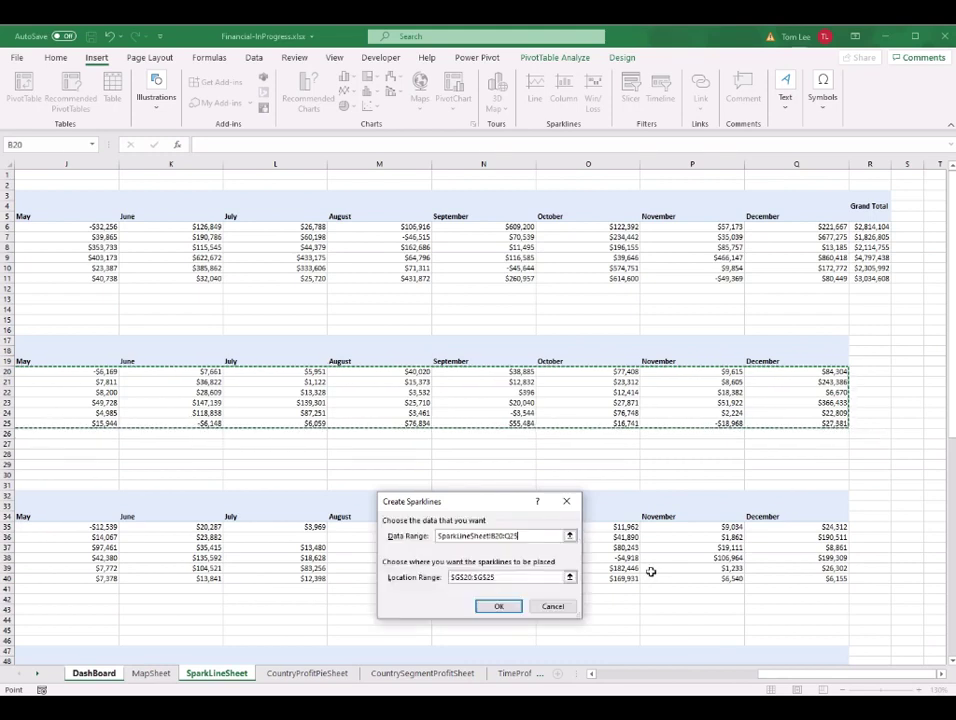
pyautogui.click(514, 612)
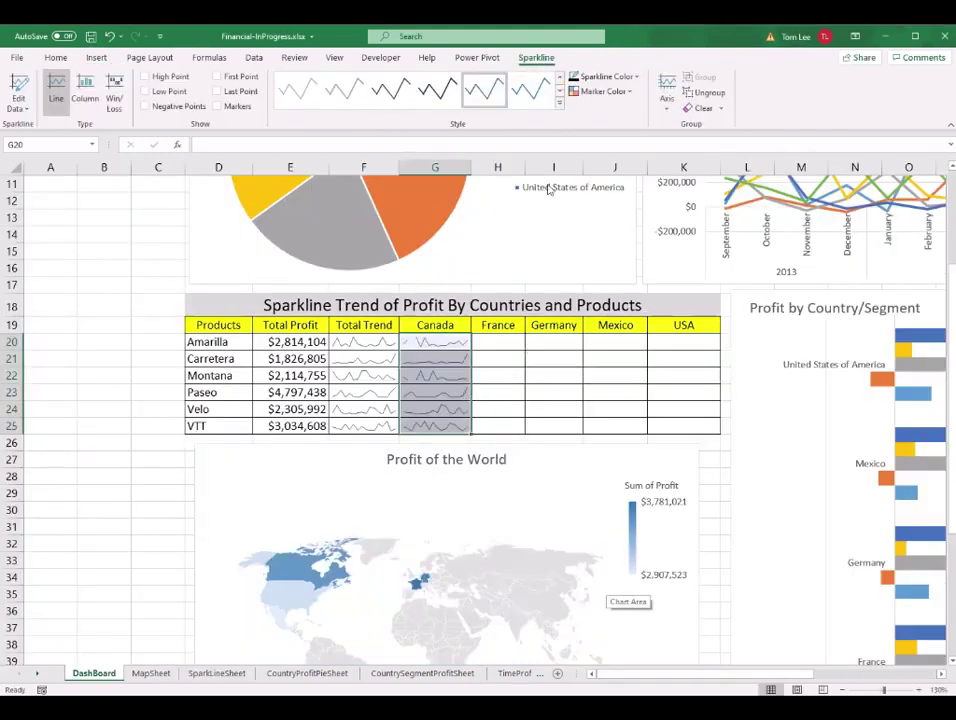
# Widen column H slightly and insert line sparklines in the France cells H20:H25 using the data range SparkLineSheet!B35:Q40.
pyautogui.moveTo(528, 168); pyautogui.dragTo(538, 168)
pyautogui.moveTo(517, 342); pyautogui.dragTo(520, 426)
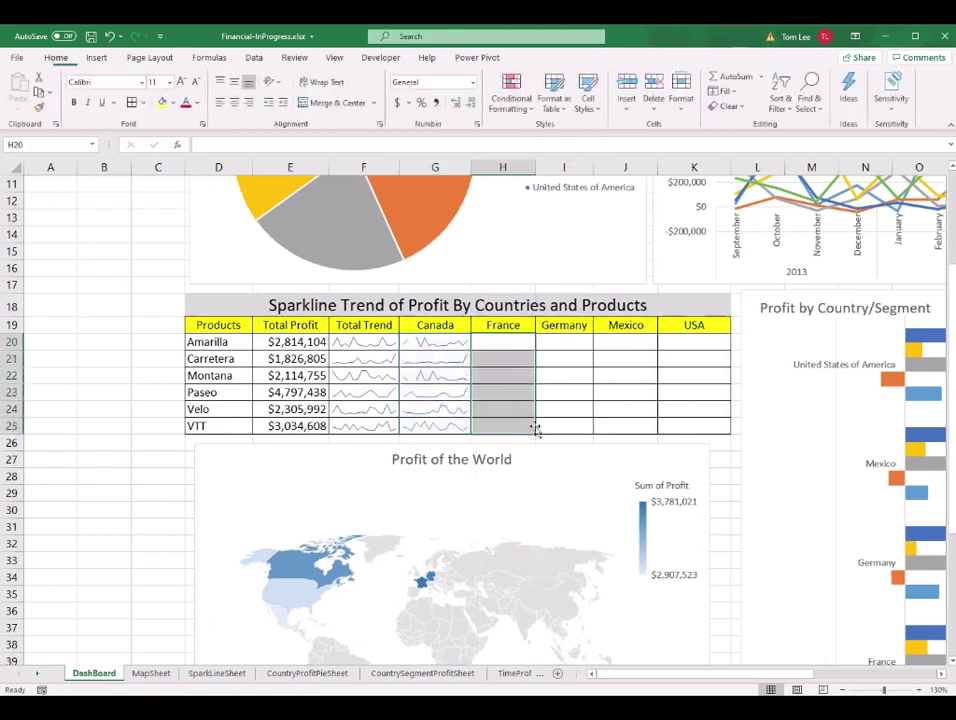
pyautogui.click(96, 58)
pyautogui.click(536, 99)
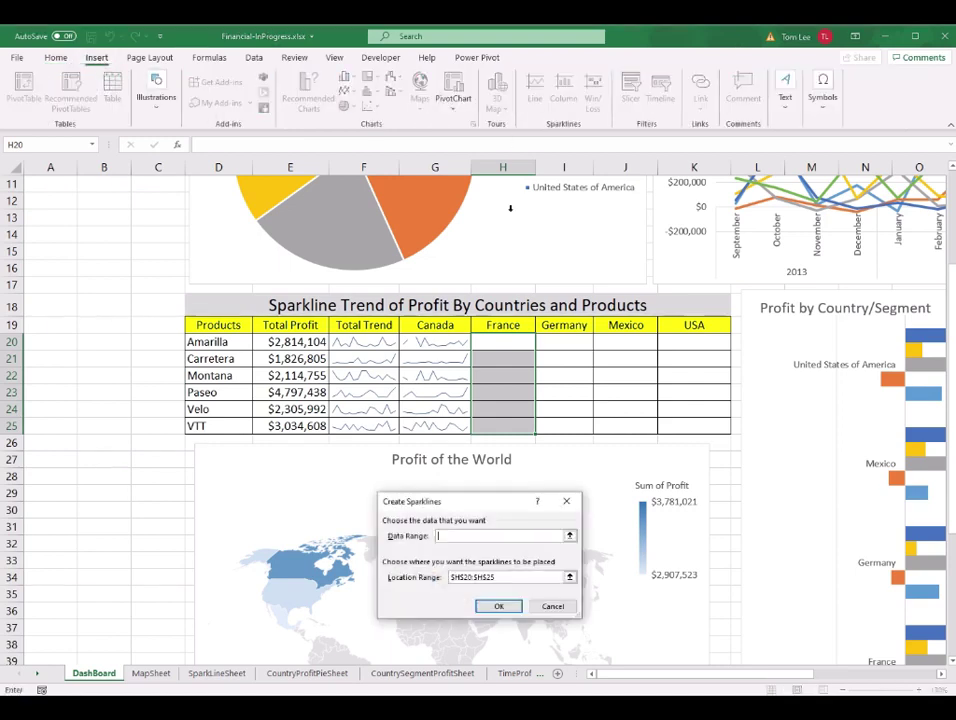
pyautogui.click(222, 677)
pyautogui.moveTo(100, 525); pyautogui.dragTo(900, 590)
pyautogui.click(499, 606)
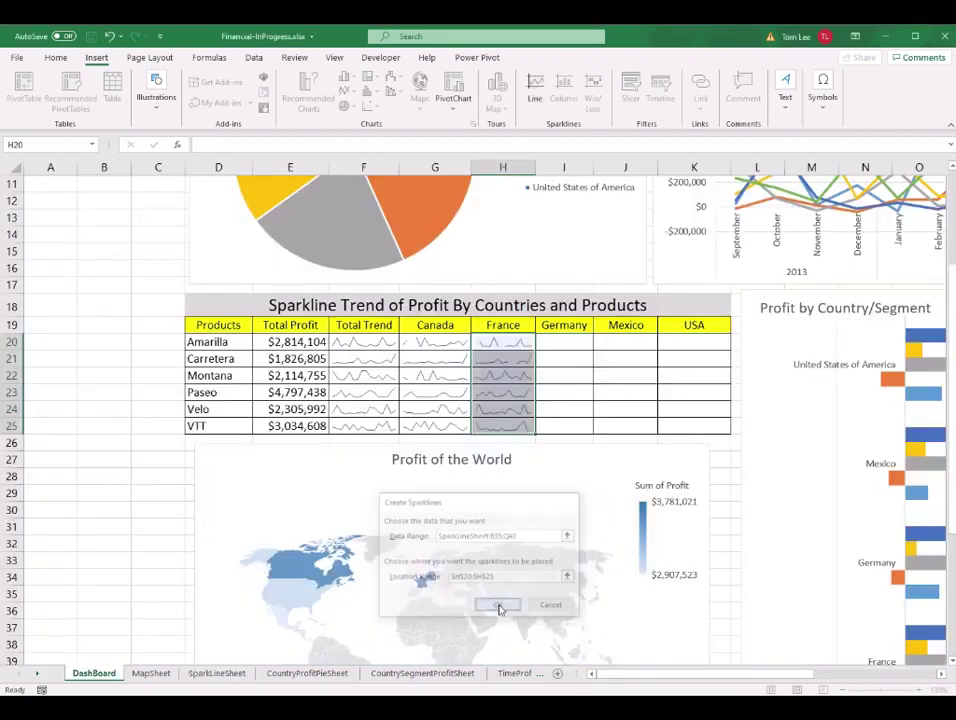
# Insert line sparklines in the Germany cells I20:I25 using the data range SparkLineSheet!B50:Q55, and widen column I slightly.
pyautogui.moveTo(564, 342); pyautogui.dragTo(562, 422)
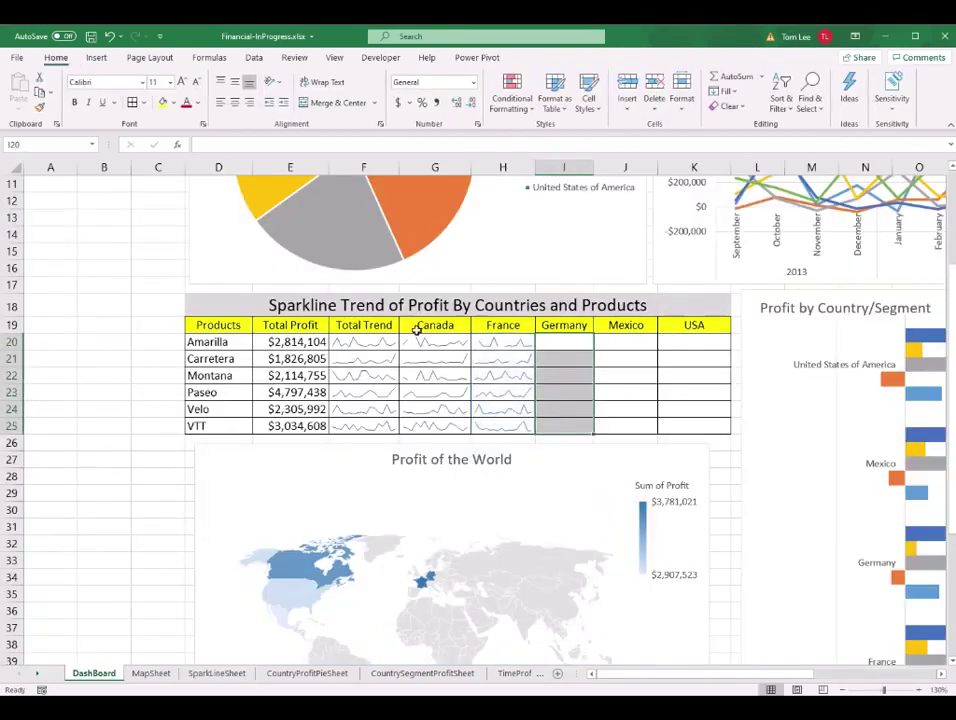
pyautogui.click(96, 57)
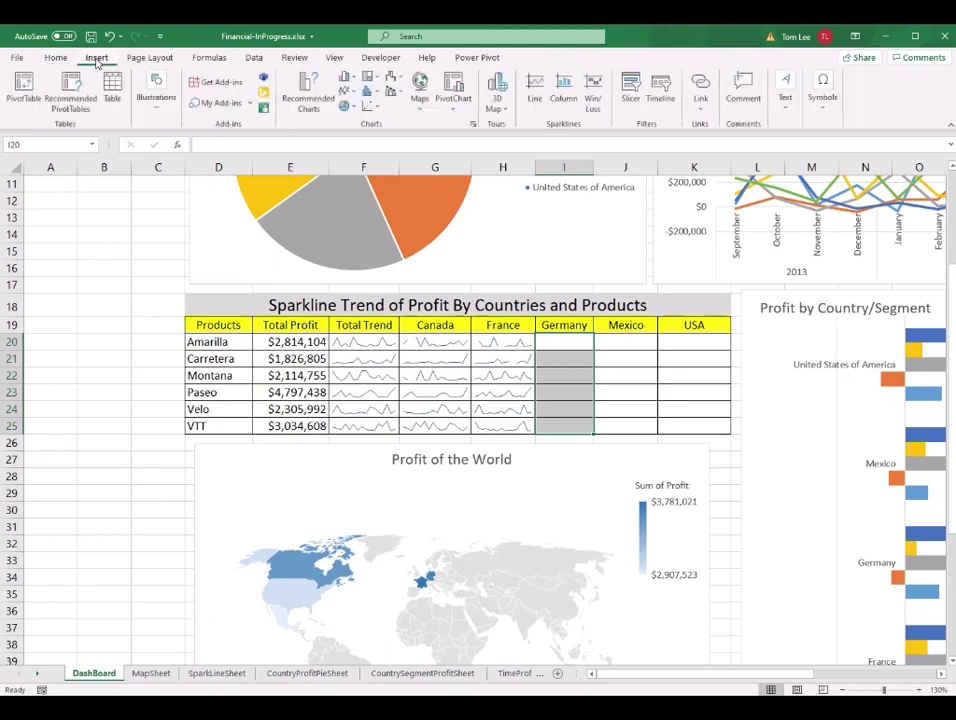
pyautogui.click(535, 90)
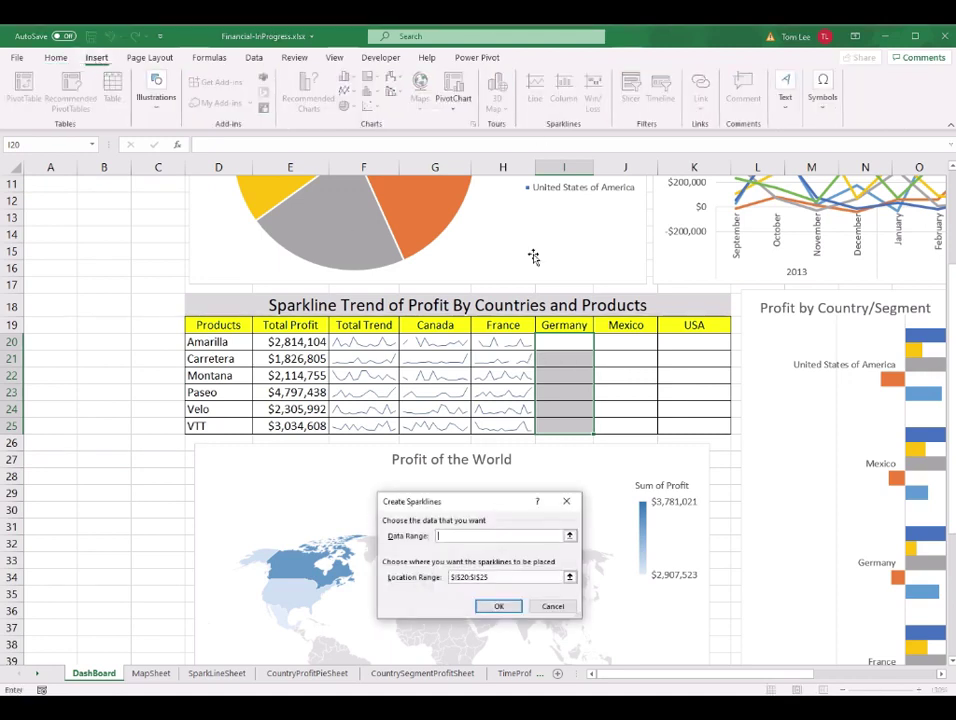
pyautogui.click(220, 674)
pyautogui.moveTo(145, 373); pyautogui.dragTo(834, 425)
pyautogui.press('Return')
# Widen column J slightly and insert line sparklines in the Mexico cells J20:J25 using the data range SparkLineSheet!B65:Q70.
pyautogui.click(650, 340)
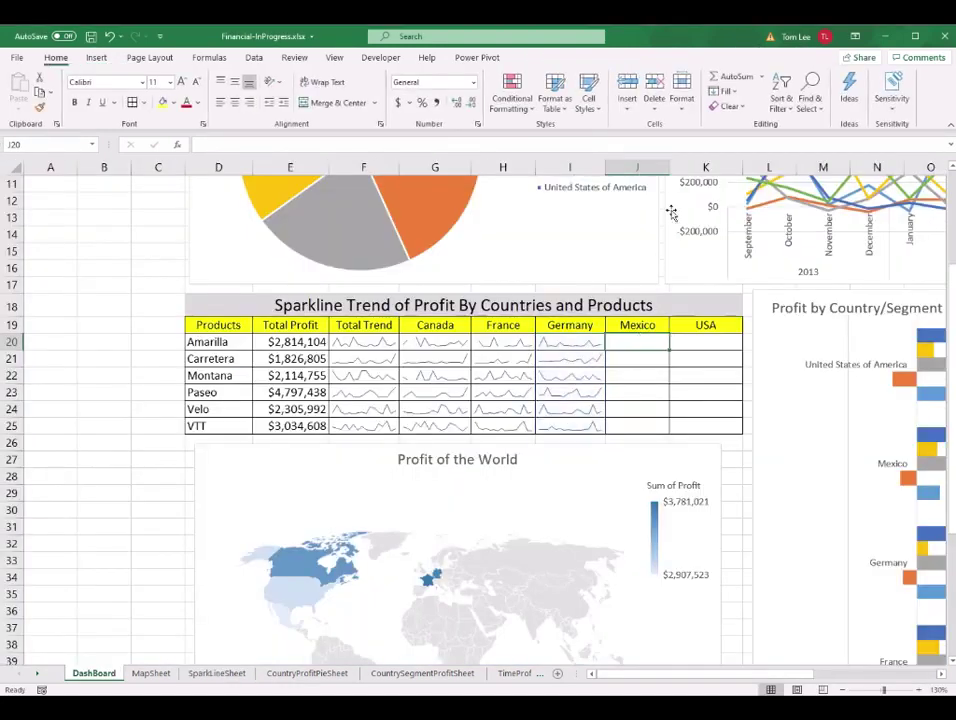
pyautogui.moveTo(669, 167); pyautogui.dragTo(673, 167)
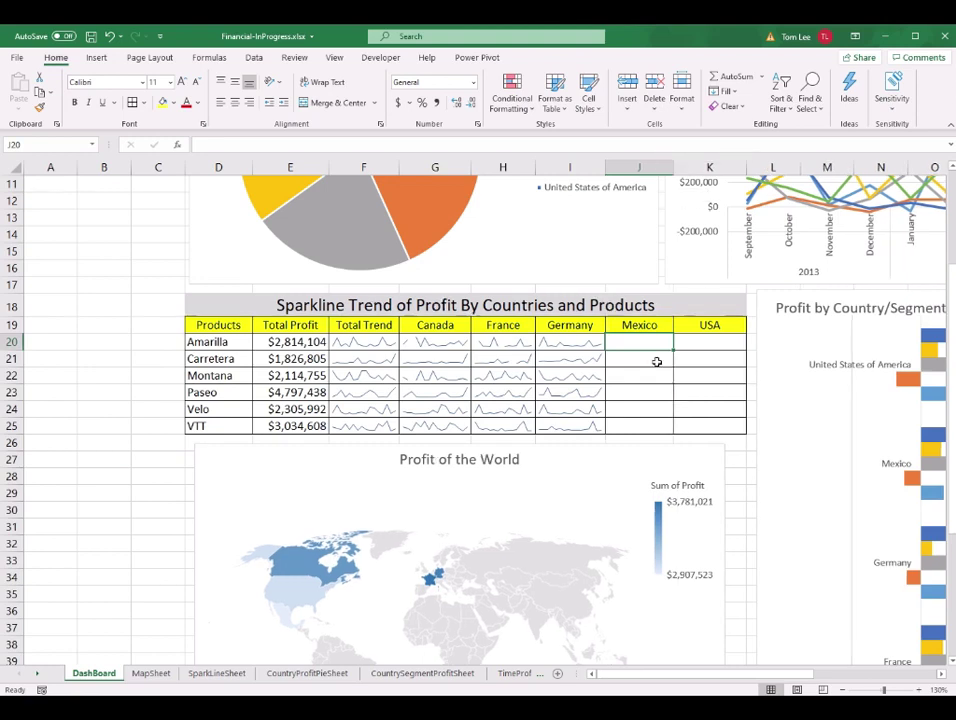
pyautogui.moveTo(646, 343); pyautogui.dragTo(647, 423)
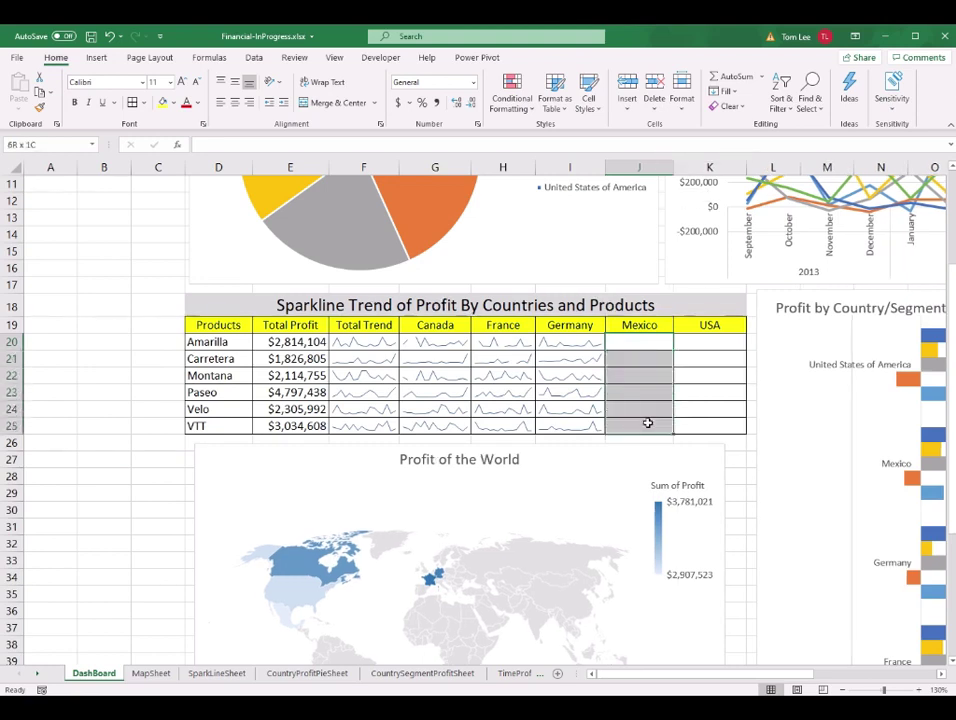
pyautogui.click(96, 57)
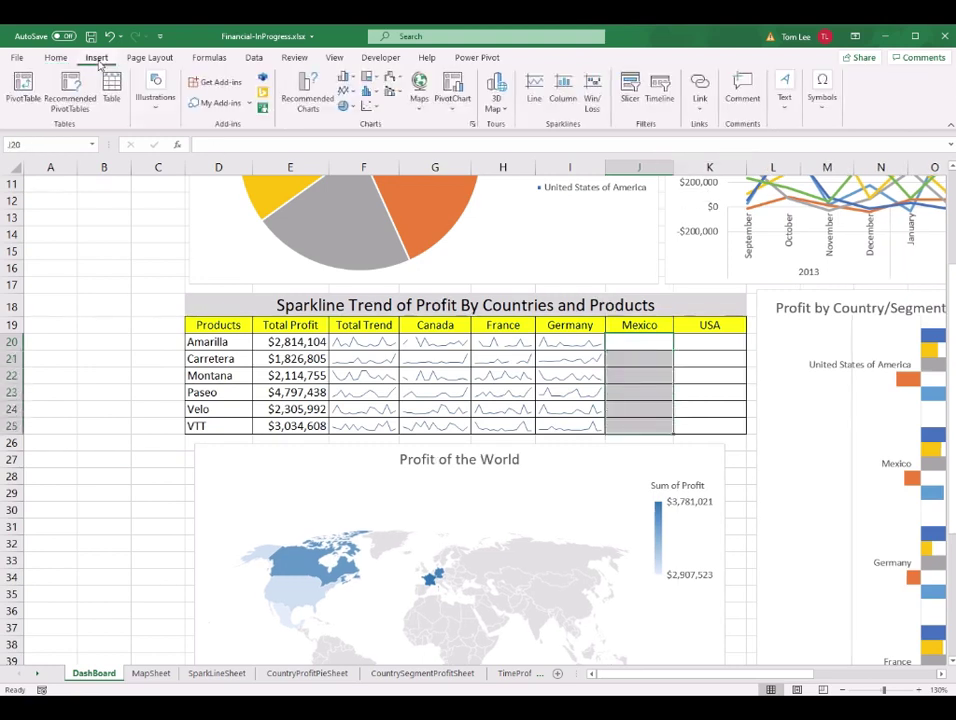
pyautogui.click(535, 95)
pyautogui.click(216, 673)
pyautogui.hscroll(-5, 227, 642)
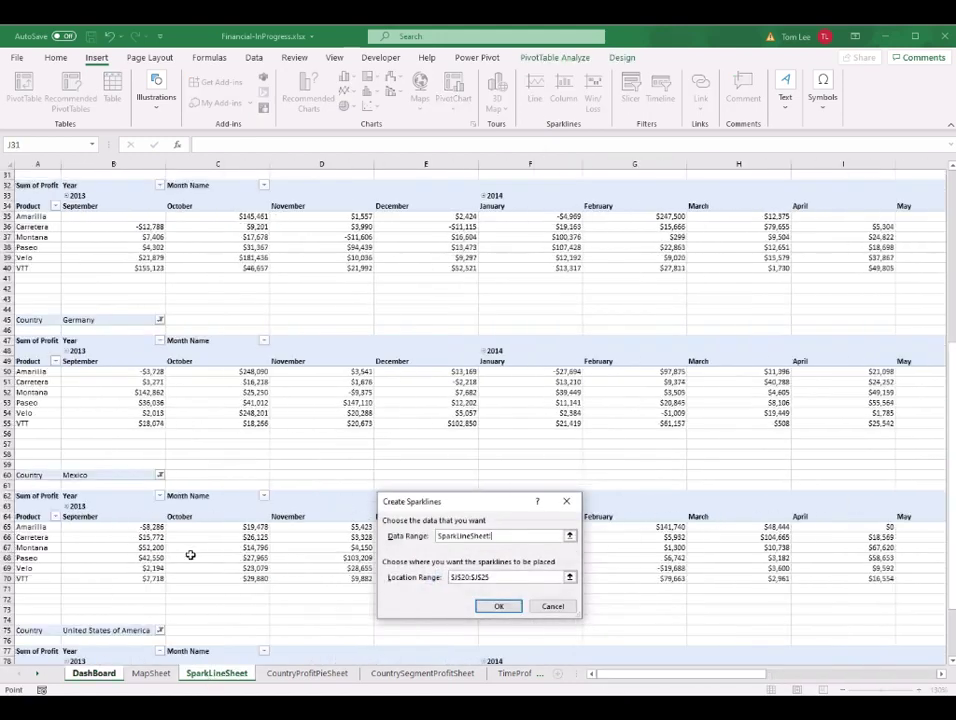
pyautogui.scroll(-3, 180, 536)
pyautogui.scroll(-3, 181, 520)
pyautogui.press('Return')
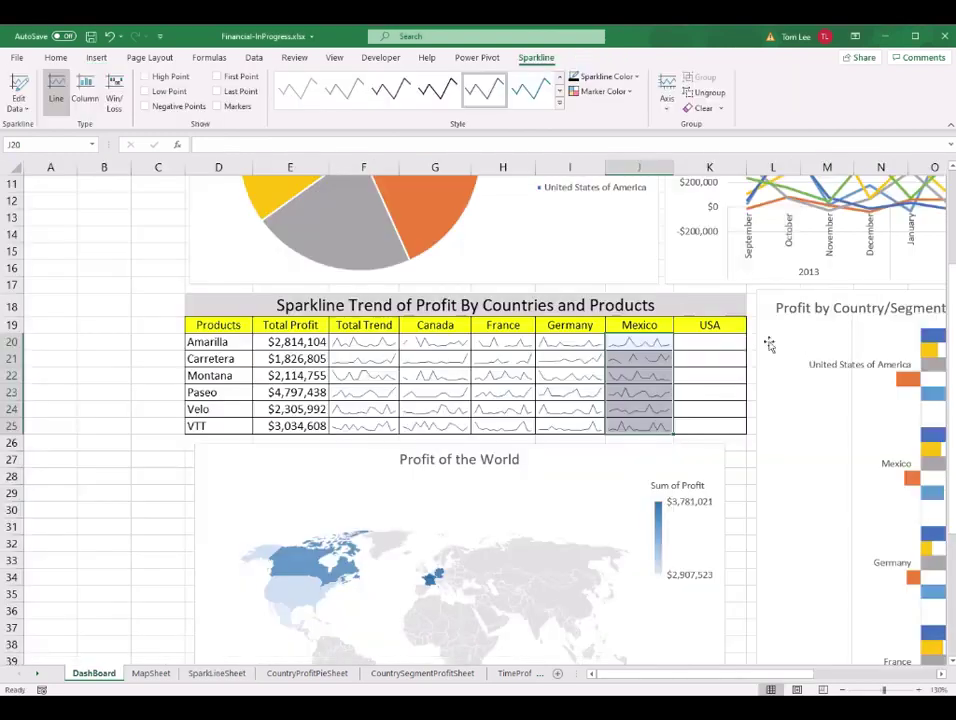
# Insert line sparklines in the USA cells K20:K25 using the data range SparkLineSheet!B80:Q85.
pyautogui.moveTo(722, 340); pyautogui.dragTo(722, 426)
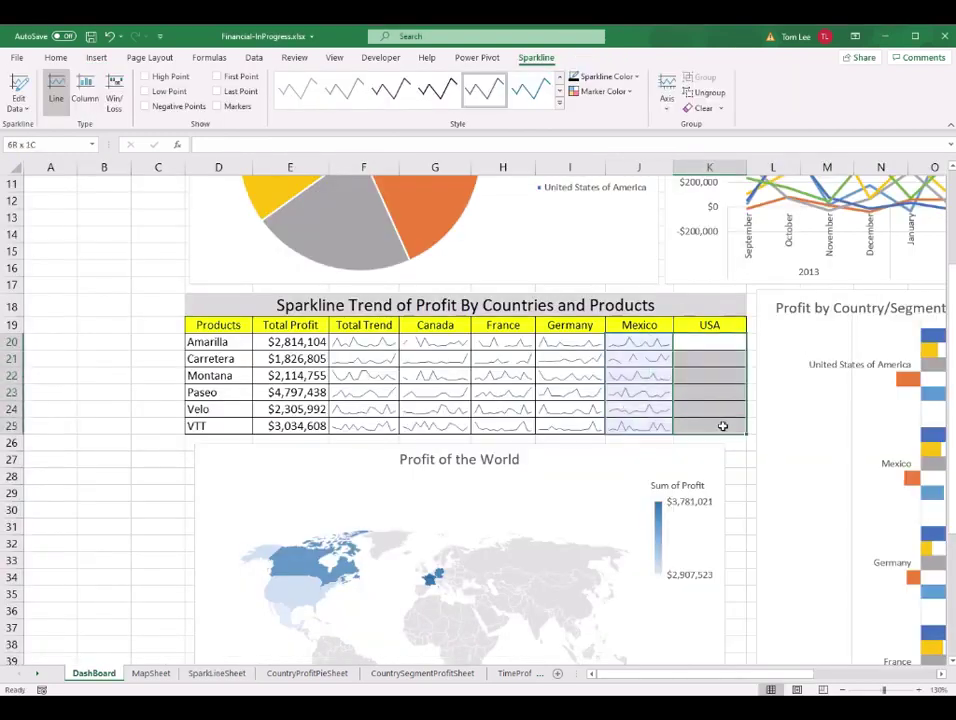
pyautogui.click(96, 57)
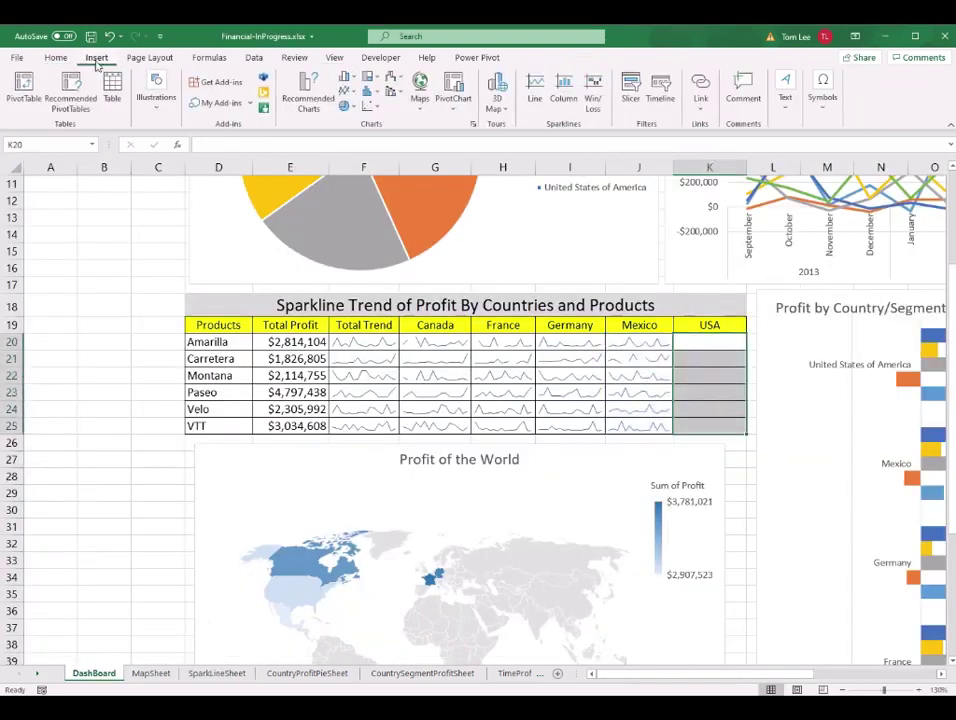
pyautogui.click(536, 95)
pyautogui.click(216, 673)
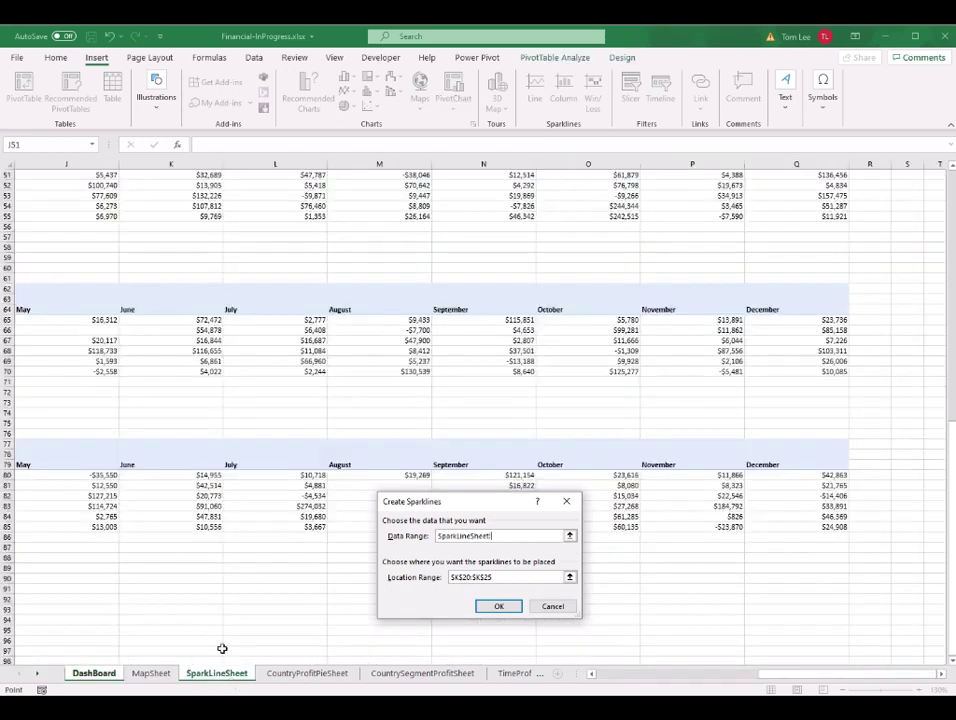
pyautogui.moveTo(845, 526); pyautogui.dragTo(109, 477)
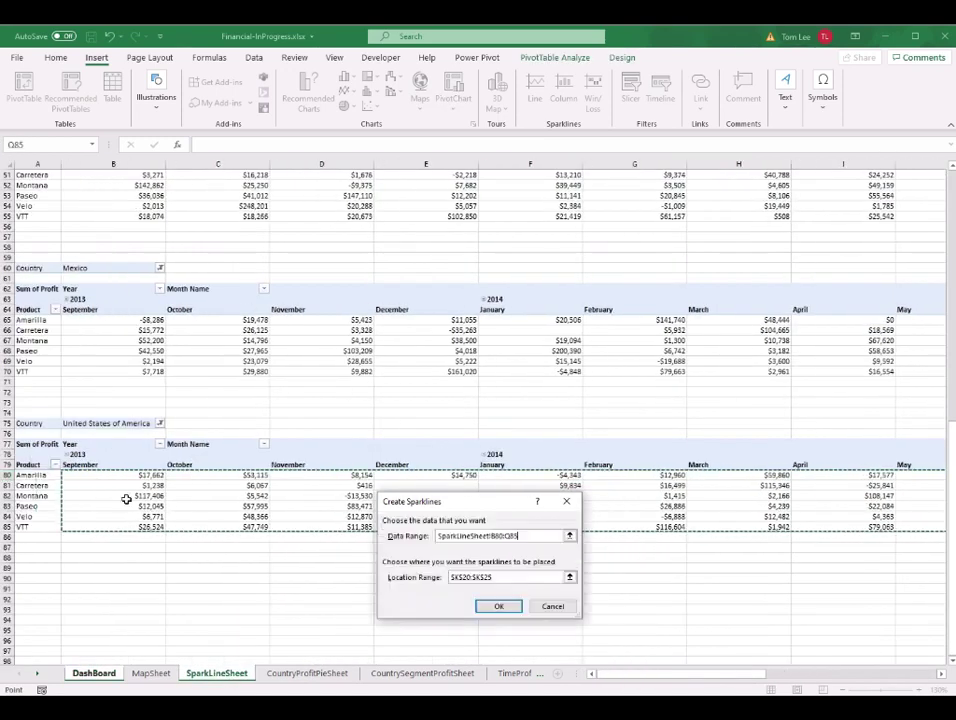
pyautogui.click(510, 608)
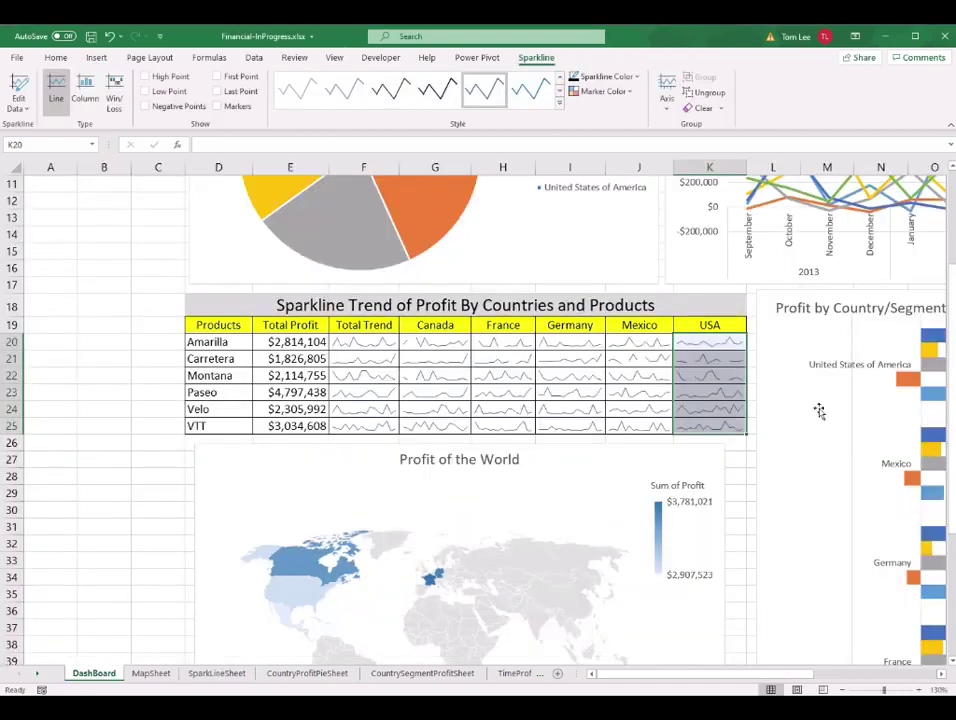
# Widen the Profit of the World map chart so its edge lines up with the sparkline table above it.
pyautogui.click(107, 444)
pyautogui.click(222, 481)
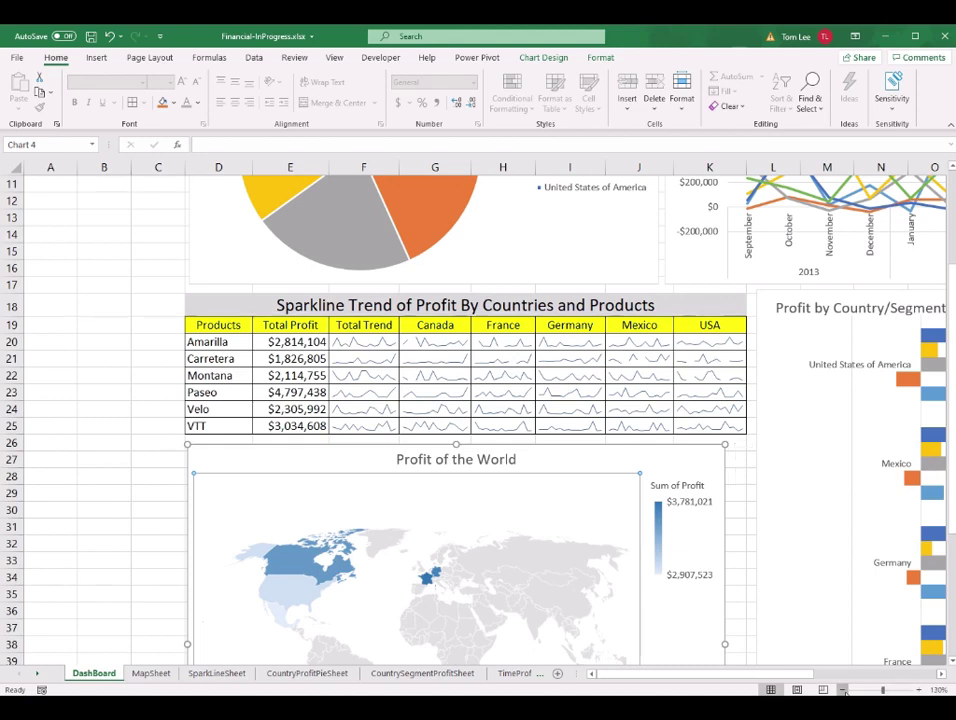
pyautogui.keyDown('ctrl'); pyautogui.scroll(-2, 222, 481); pyautogui.keyUp('ctrl')
pyautogui.keyDown('ctrl'); pyautogui.scroll(-3, 222, 481); pyautogui.keyUp('ctrl')
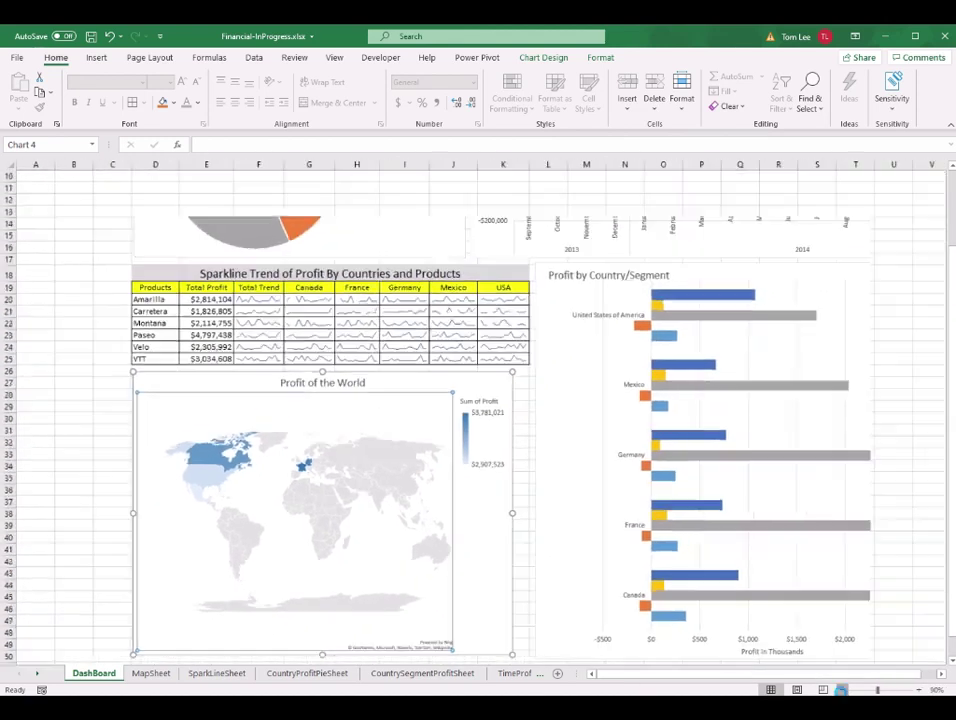
pyautogui.keyDown('ctrl'); pyautogui.scroll(-1, 777, 600); pyautogui.keyUp('ctrl')
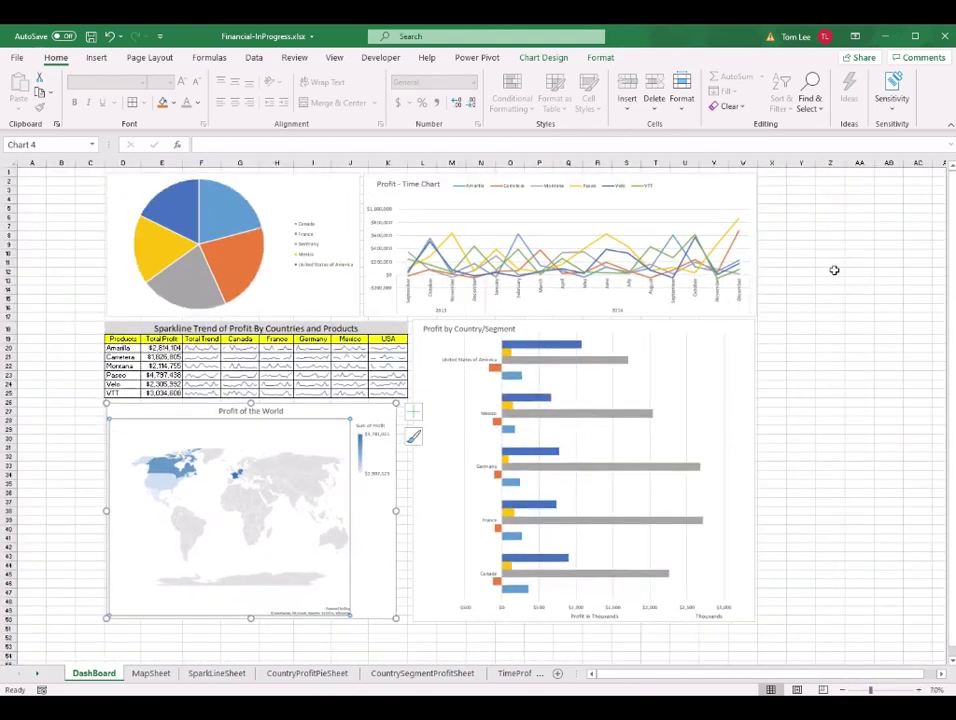
pyautogui.click(367, 203)
pyautogui.click(327, 196)
pyautogui.click(441, 480)
pyautogui.click(369, 430)
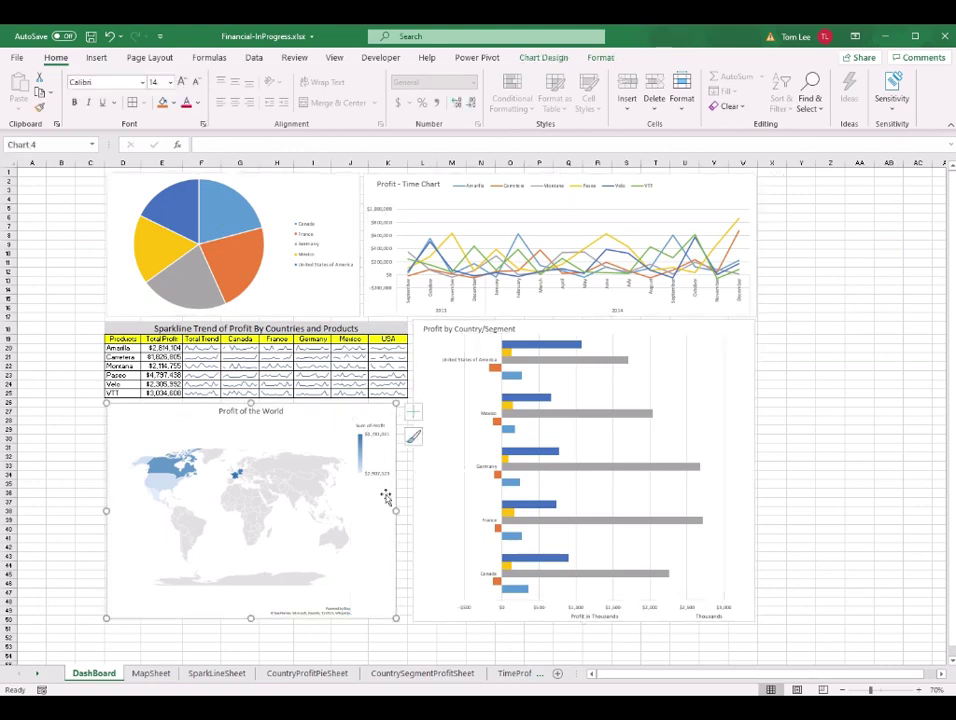
pyautogui.press('Escape')
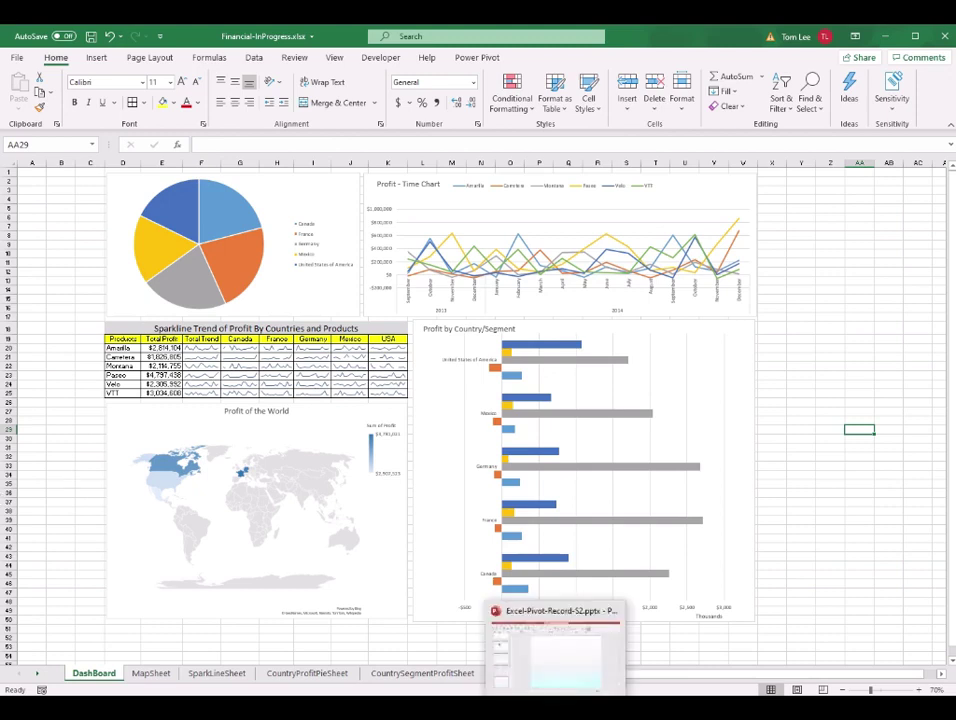
# Switch to Financial-Final.xlsx and examine the title bar, slicers and chart layout of its DashBoard sheet.
pyautogui.hotkey('ctrl', 'Home')
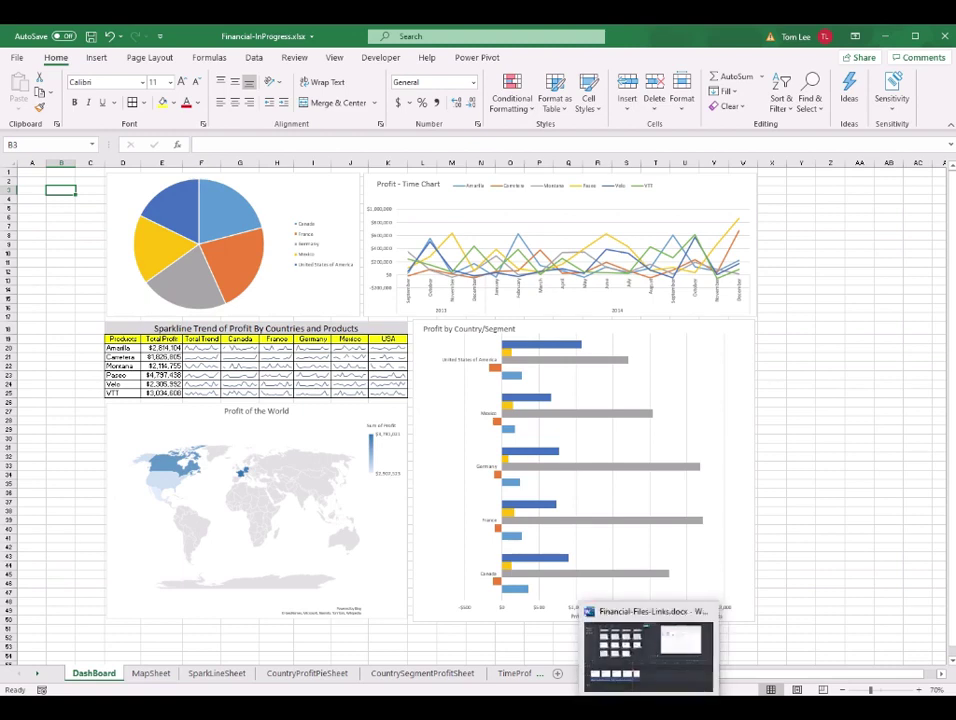
pyautogui.moveTo(588, 712)
pyautogui.click(528, 650)
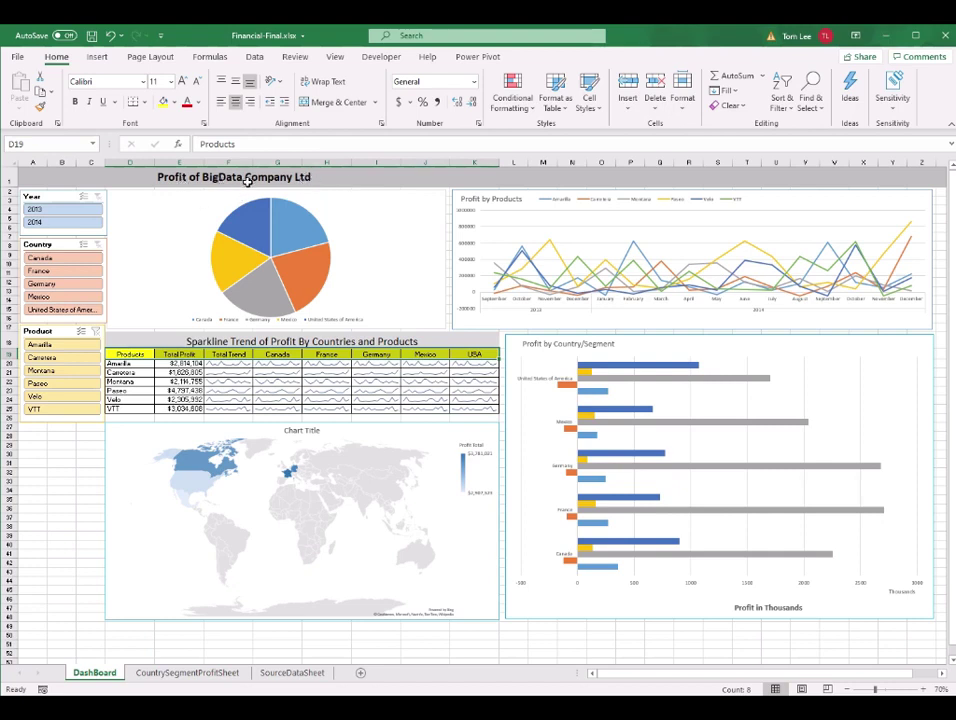
pyautogui.moveTo(617, 718)
pyautogui.moveTo(585, 718)
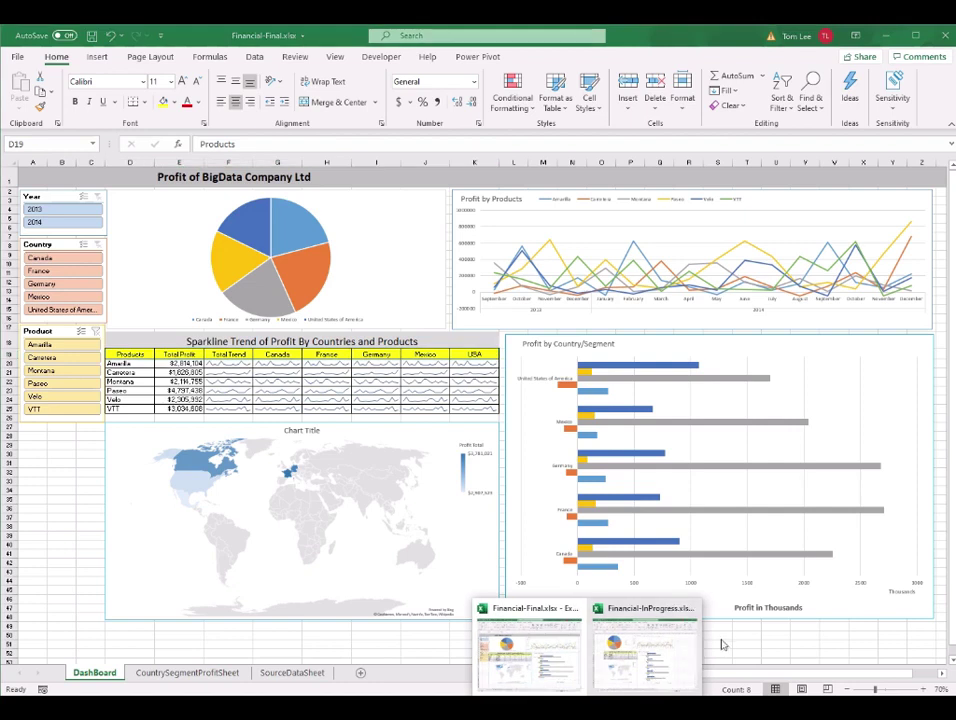
# Switch to Financial-InProgress.xlsx and make row 1 of the DashBoard sheet taller for a title bar.
pyautogui.click(632, 630)
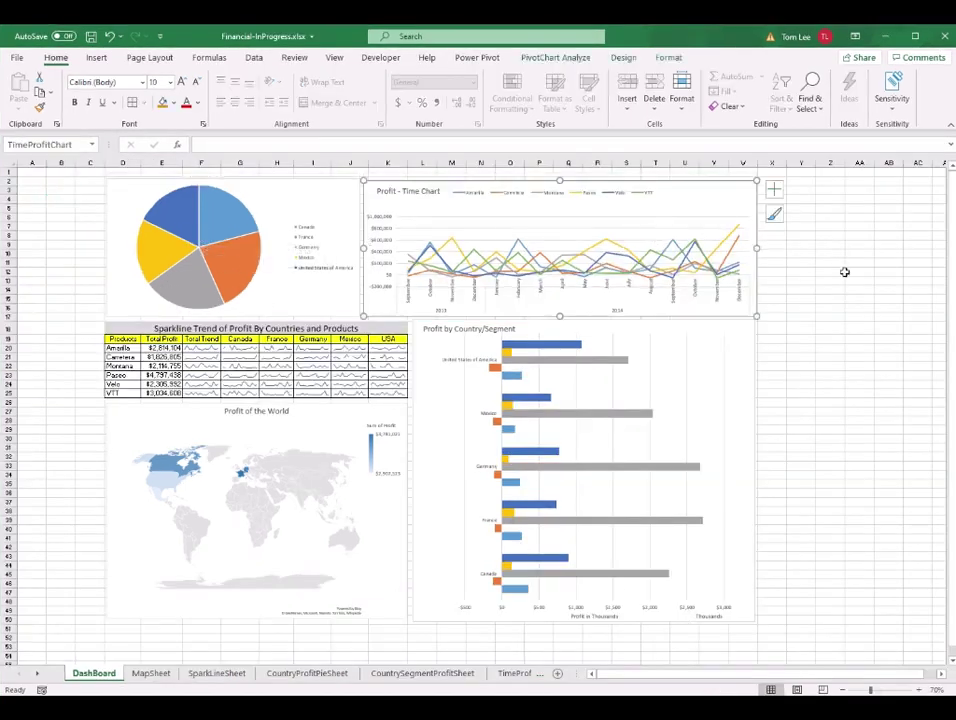
pyautogui.scroll(1, 24, 204)
pyautogui.moveTo(11, 189); pyautogui.dragTo(11, 189)
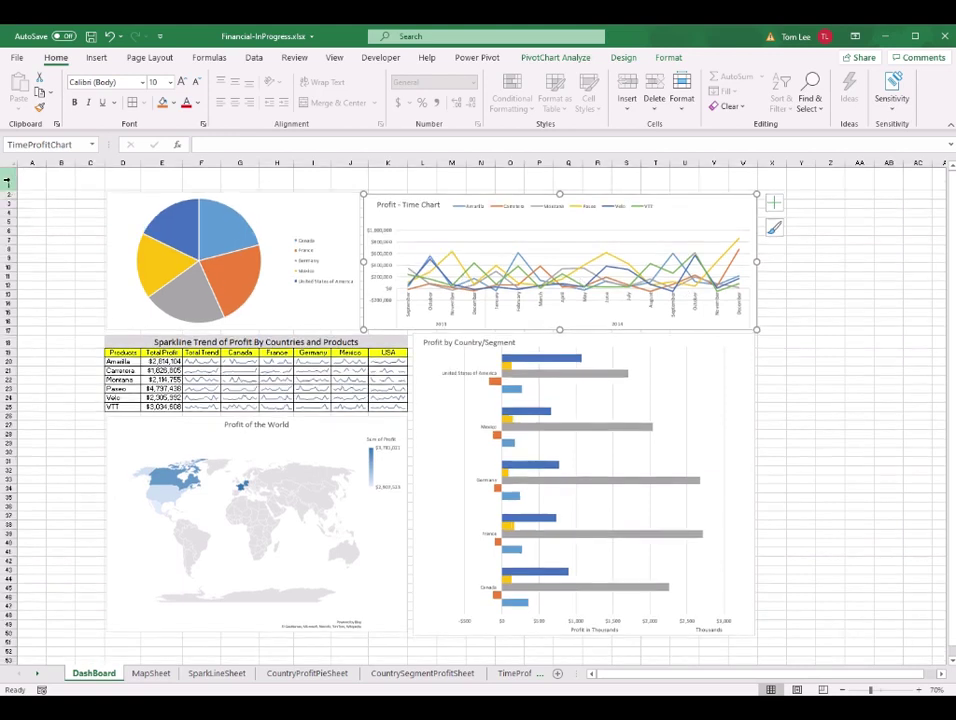
# Fill the whole of row 1 with gray and set its font color to white.
pyautogui.click(8, 179)
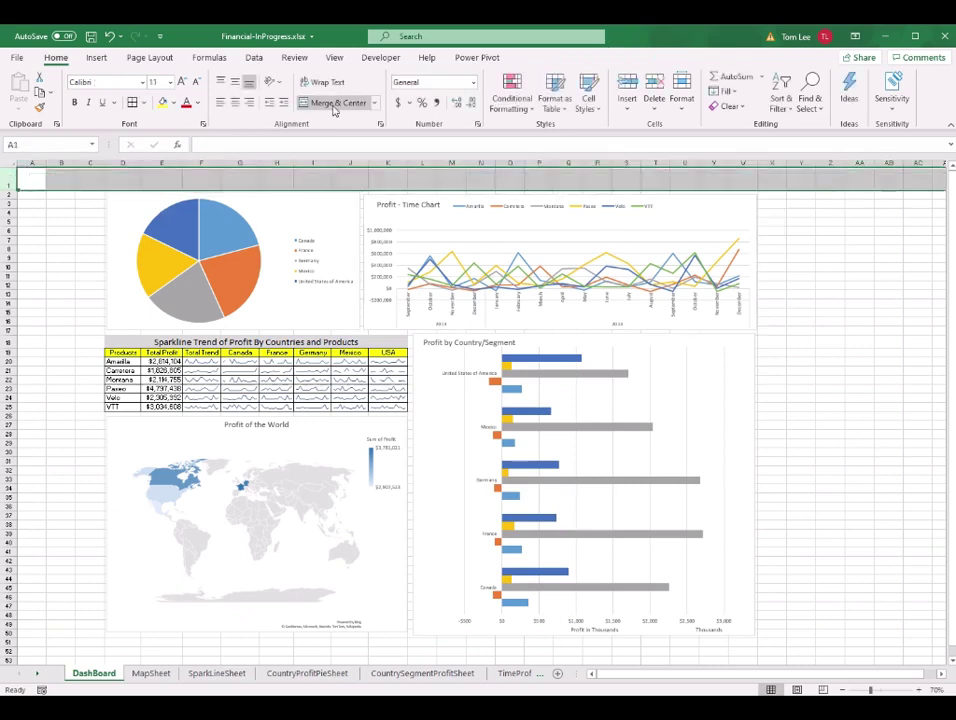
pyautogui.click(175, 103)
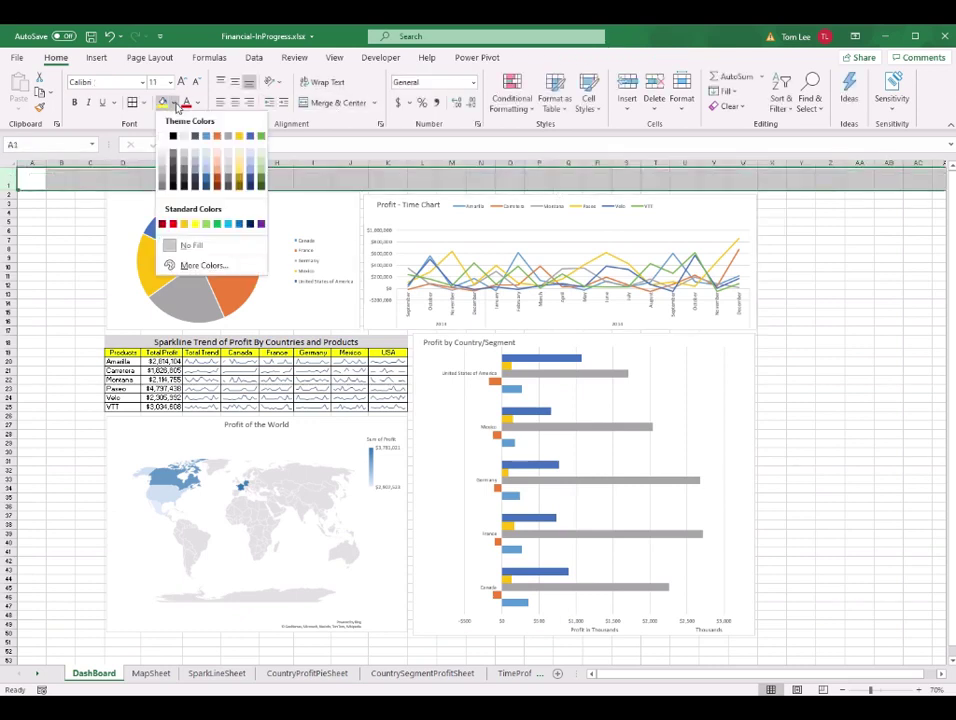
pyautogui.click(160, 182)
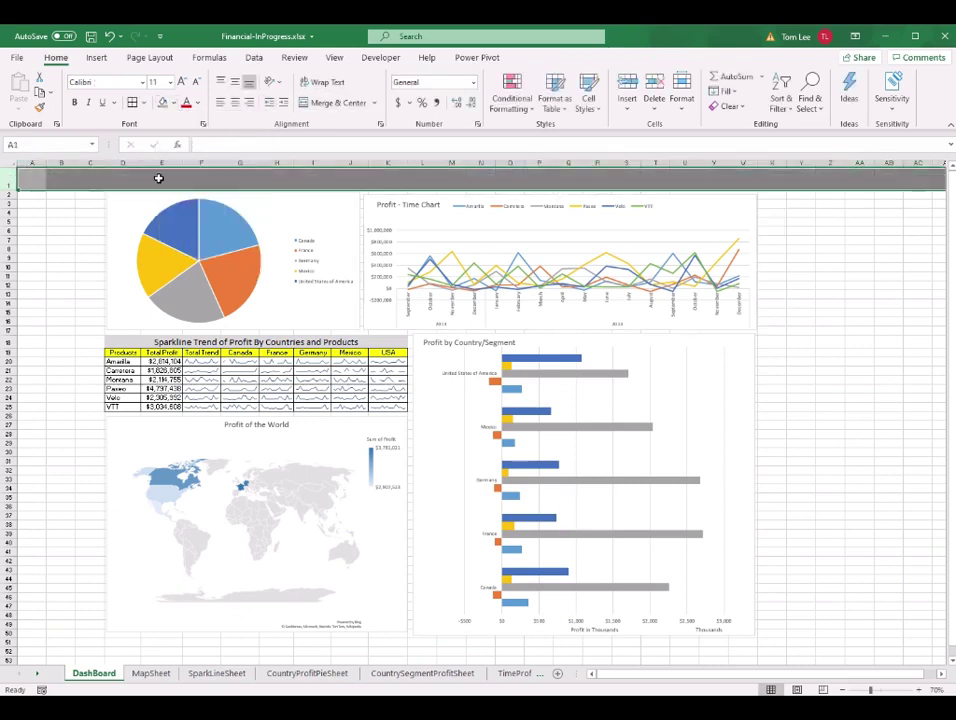
pyautogui.click(199, 104)
pyautogui.click(185, 155)
# Enter the title "Big|Data Company Profit Report" in cell A1 and set its font size to 24.
pyautogui.write('B')
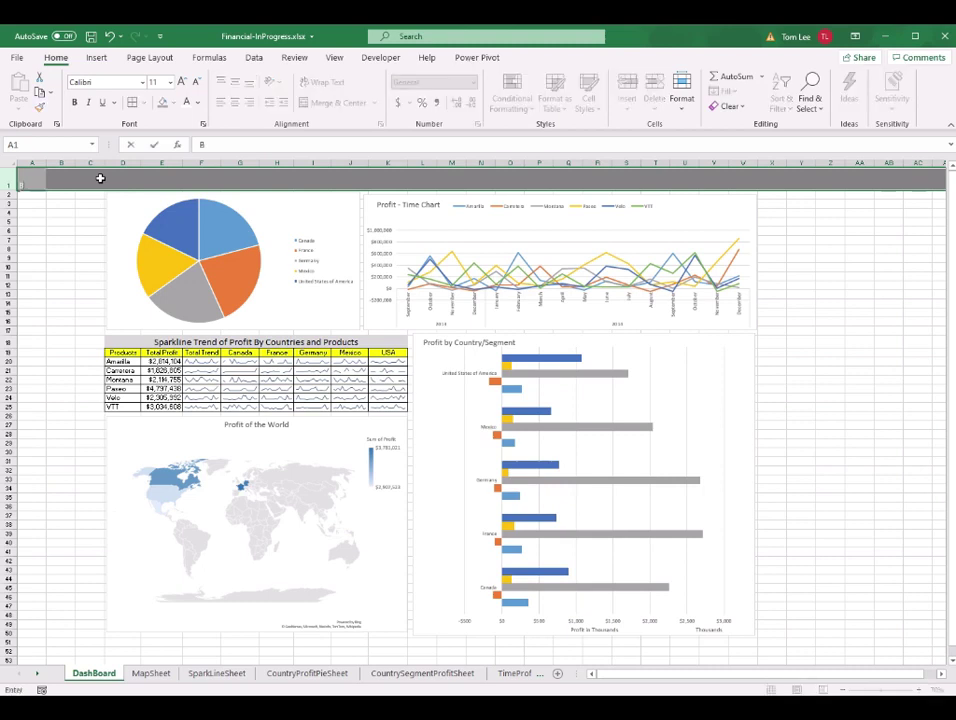
pyautogui.write('ig | Data Company P')
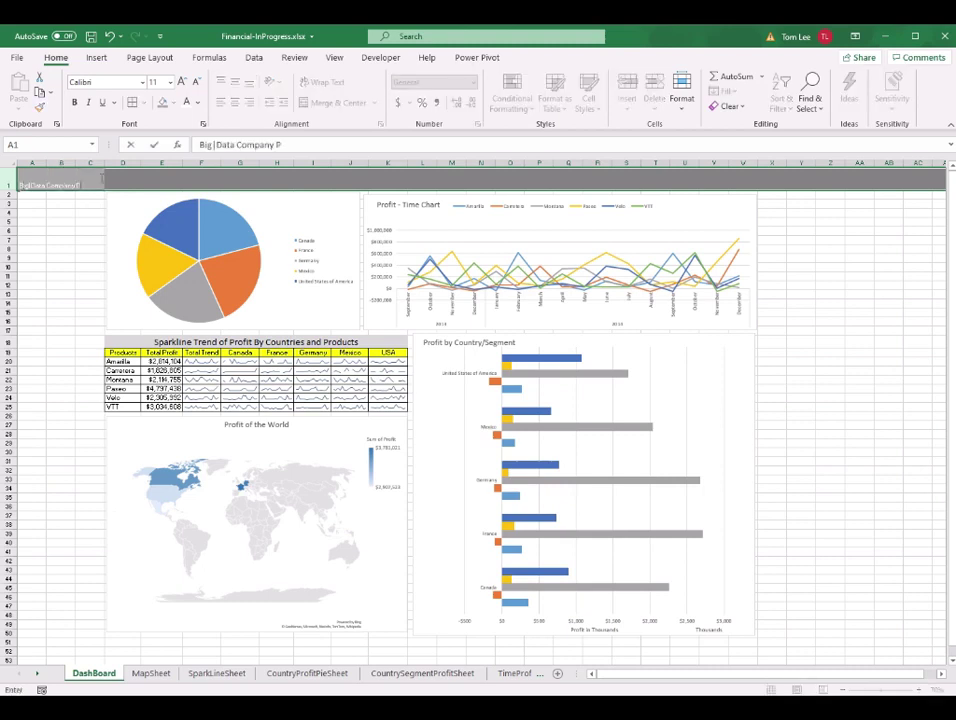
pyautogui.write('rofit Report')
pyautogui.press('Return')
pyautogui.click(29, 184)
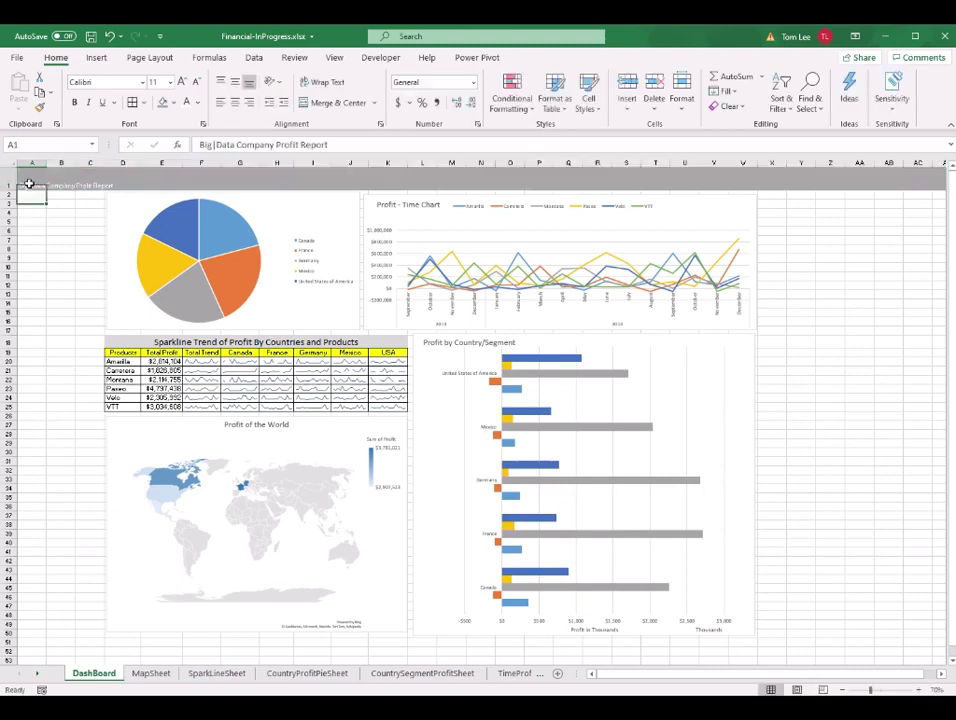
pyautogui.click(171, 83)
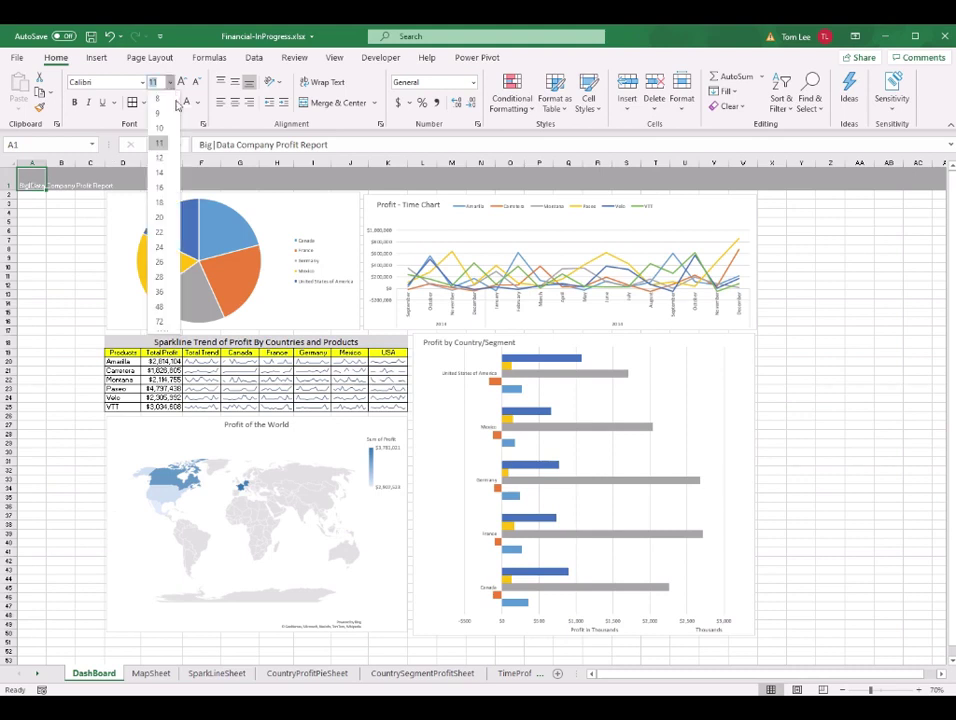
pyautogui.click(160, 246)
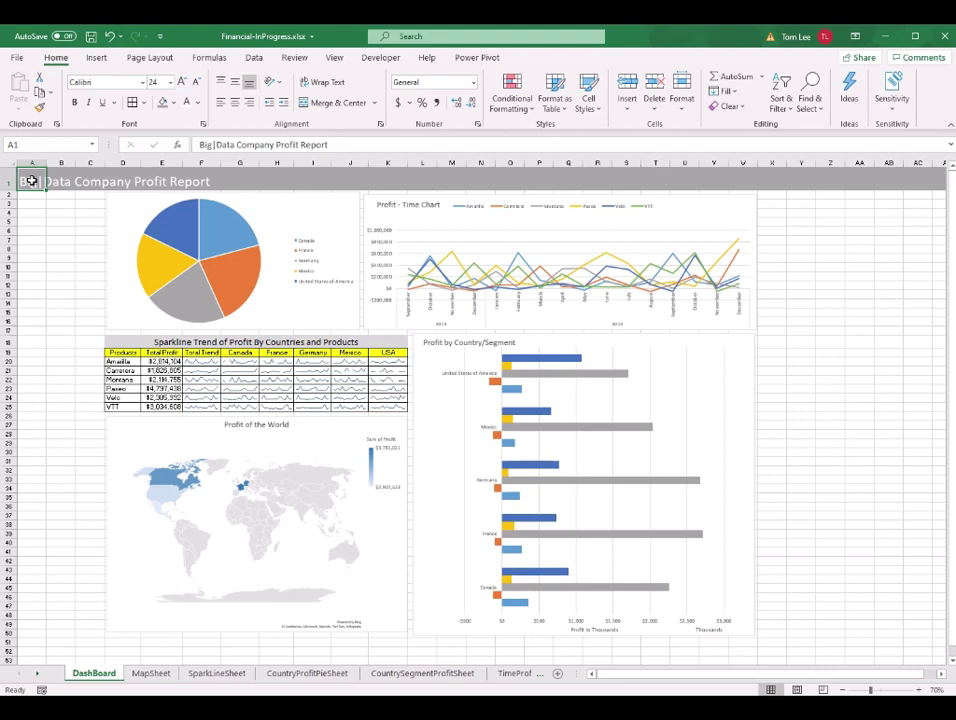
# Merge and center the title across A1:W1 above the charts and make it bold.
pyautogui.moveTo(31, 181); pyautogui.dragTo(737, 183)
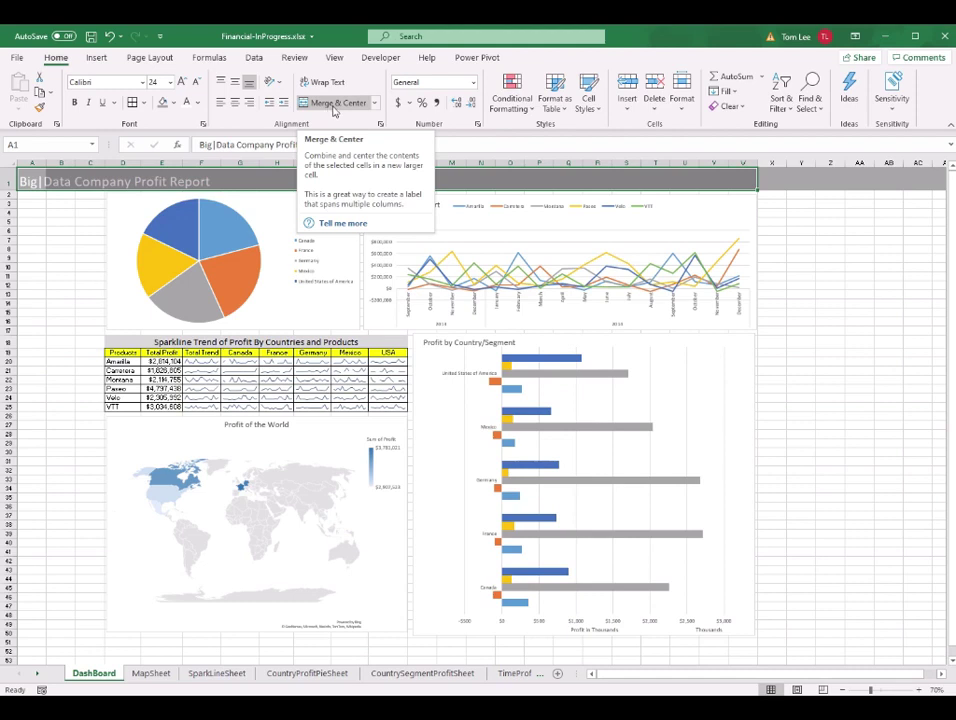
pyautogui.click(335, 104)
pyautogui.hotkey('ctrl', 'b')
pyautogui.click(61, 312)
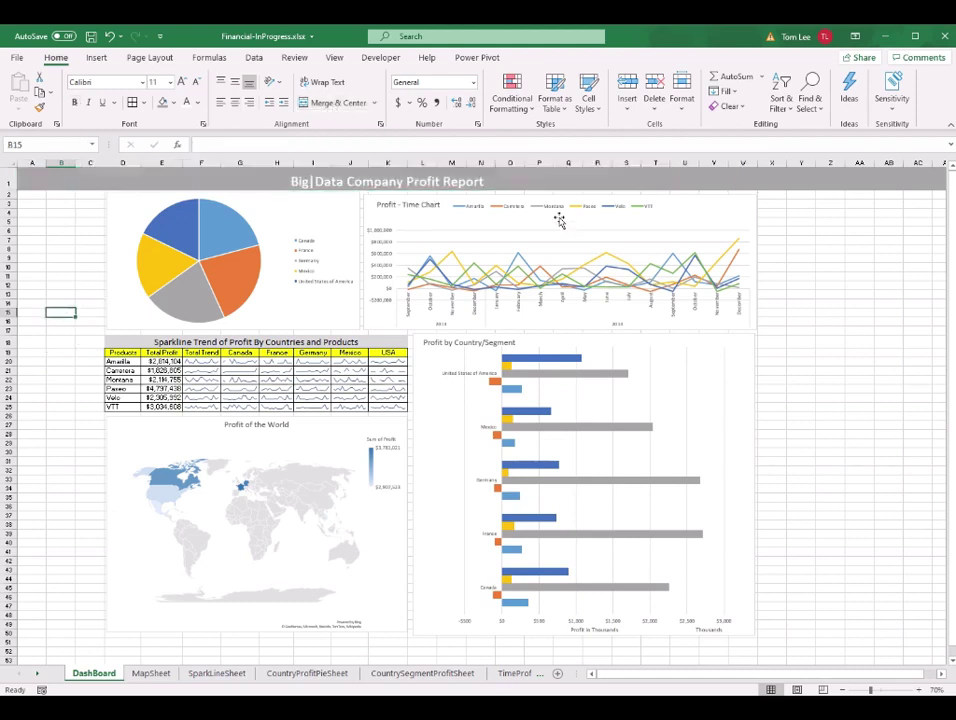
# Review the dashboard's title, charts, sparkline table and map, and compare them with the DashBoard sheet in Financial-Final.xlsx.
pyautogui.click(501, 180)
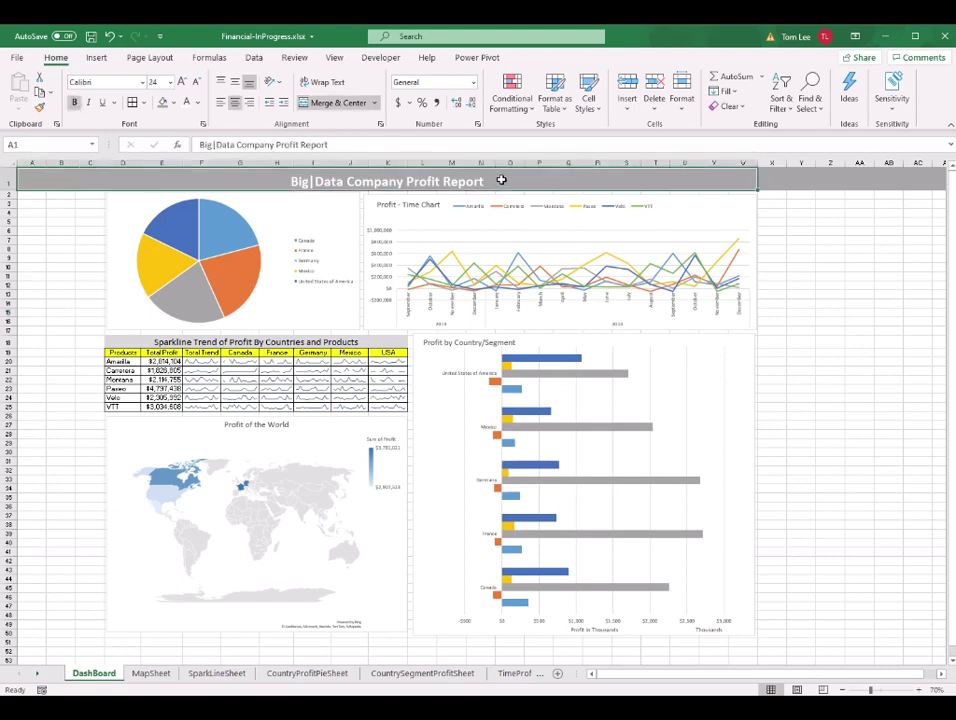
pyautogui.click(344, 220)
pyautogui.click(689, 209)
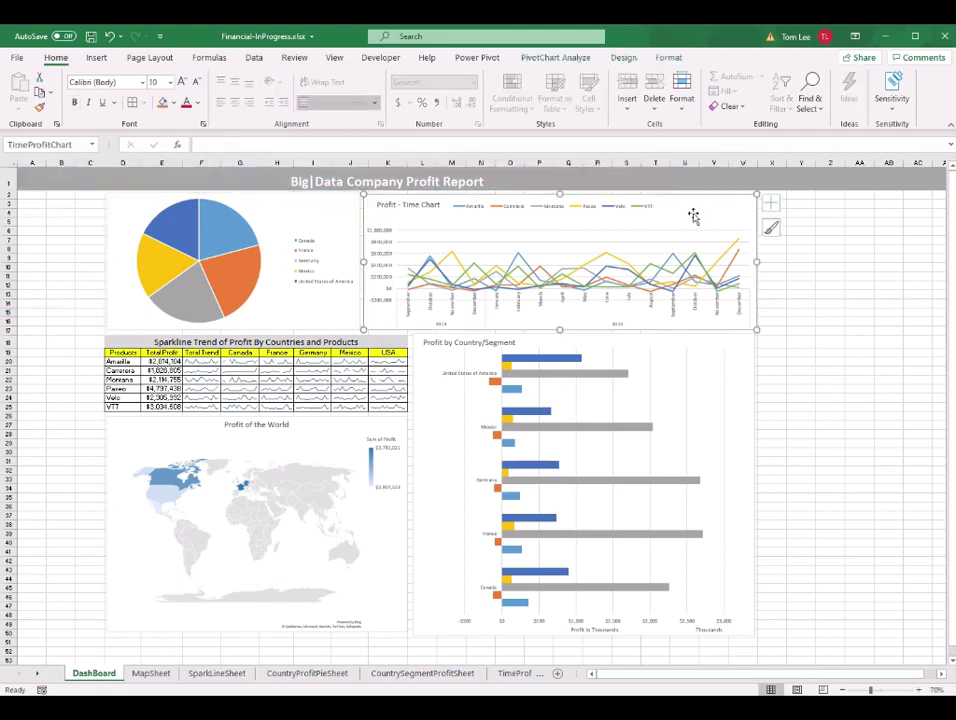
pyautogui.click(745, 383)
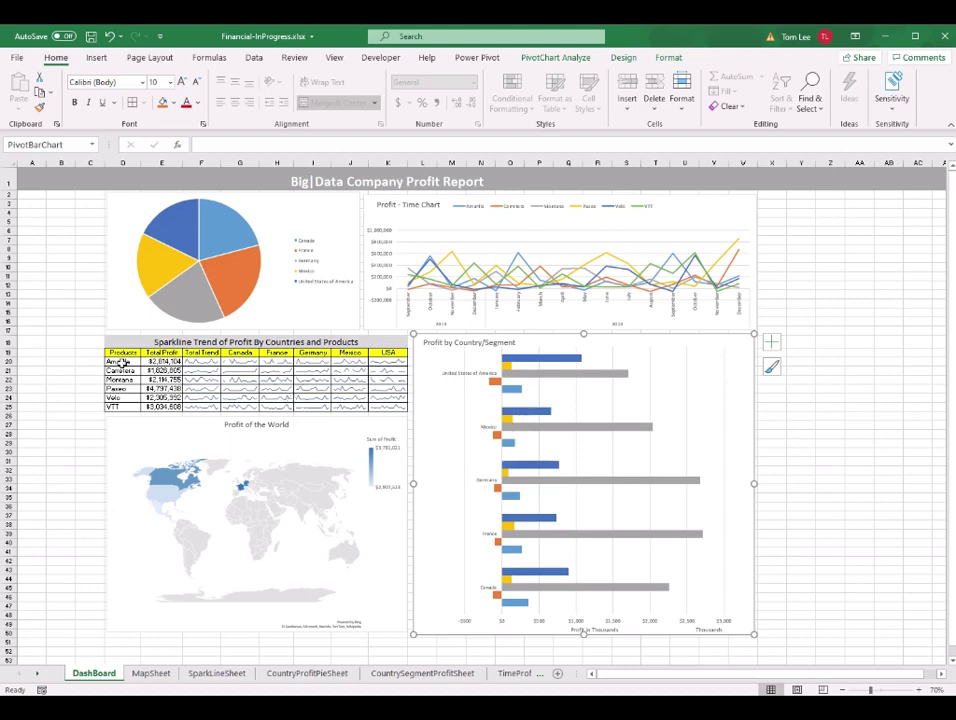
pyautogui.moveTo(126, 341); pyautogui.dragTo(320, 395)
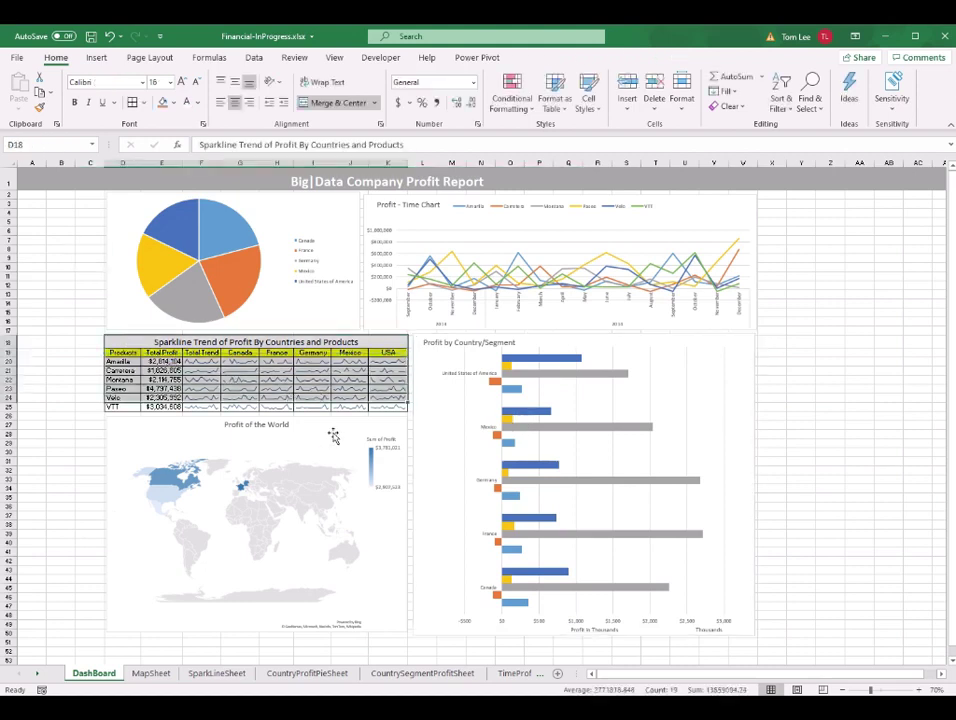
pyautogui.click(333, 432)
pyautogui.click(386, 430)
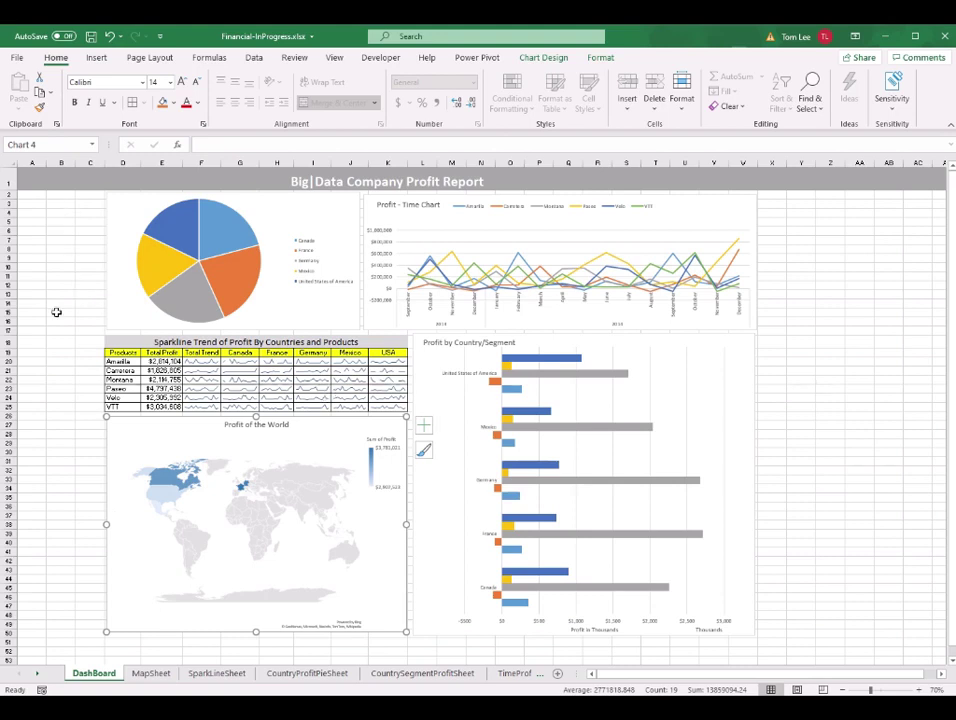
pyautogui.moveTo(560, 716)
pyautogui.click(527, 647)
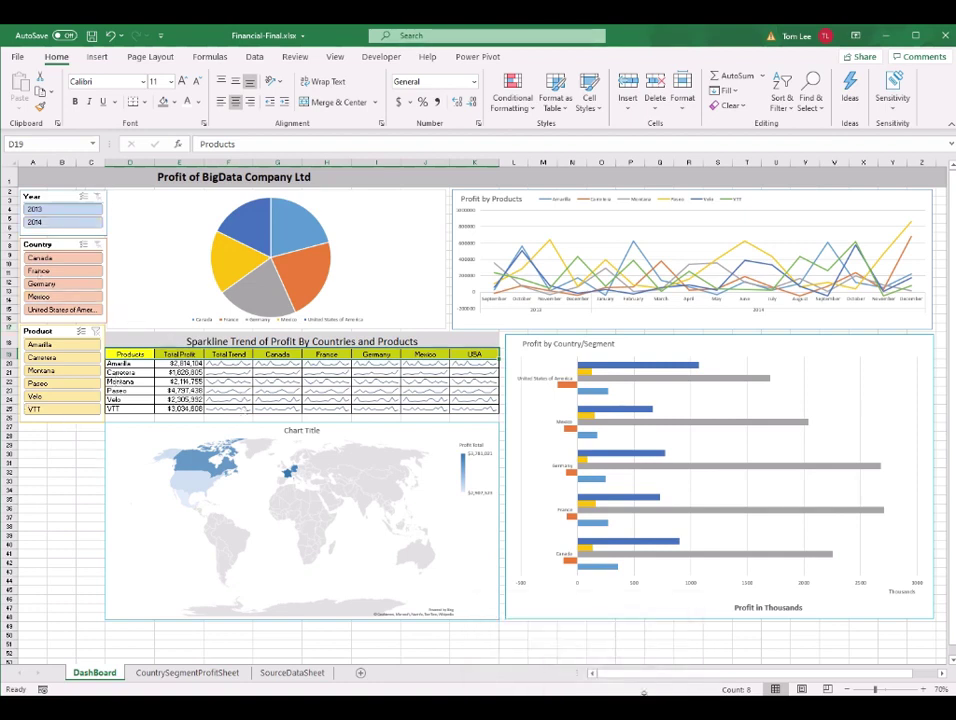
# Return to Financial-InProgress.xlsx and save the workbook.
pyautogui.click(660, 645)
pyautogui.click(19, 60)
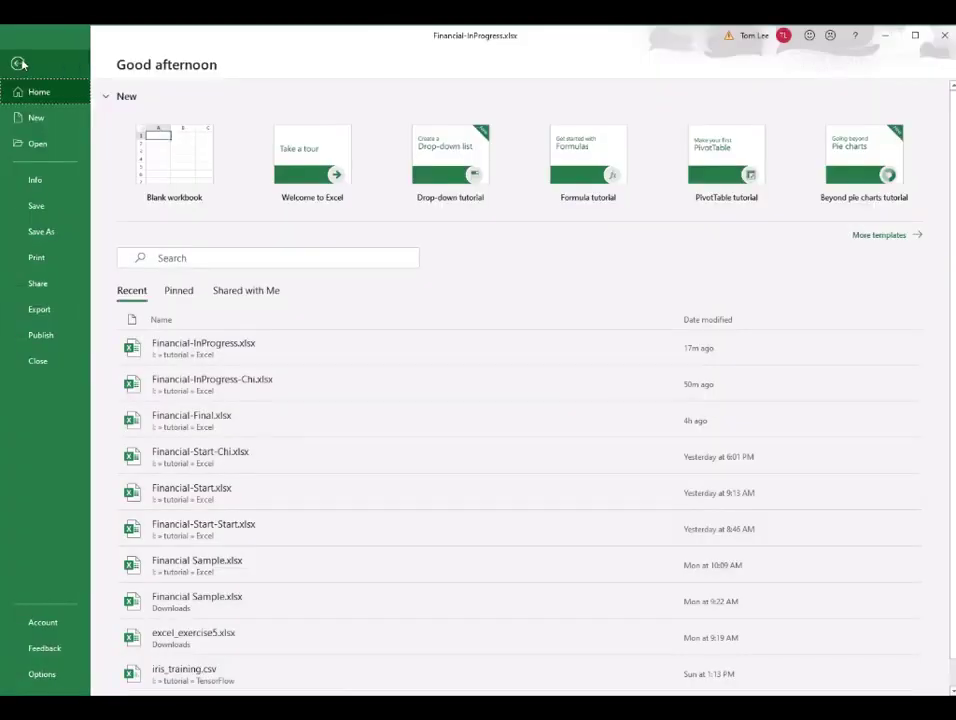
pyautogui.click(36, 206)
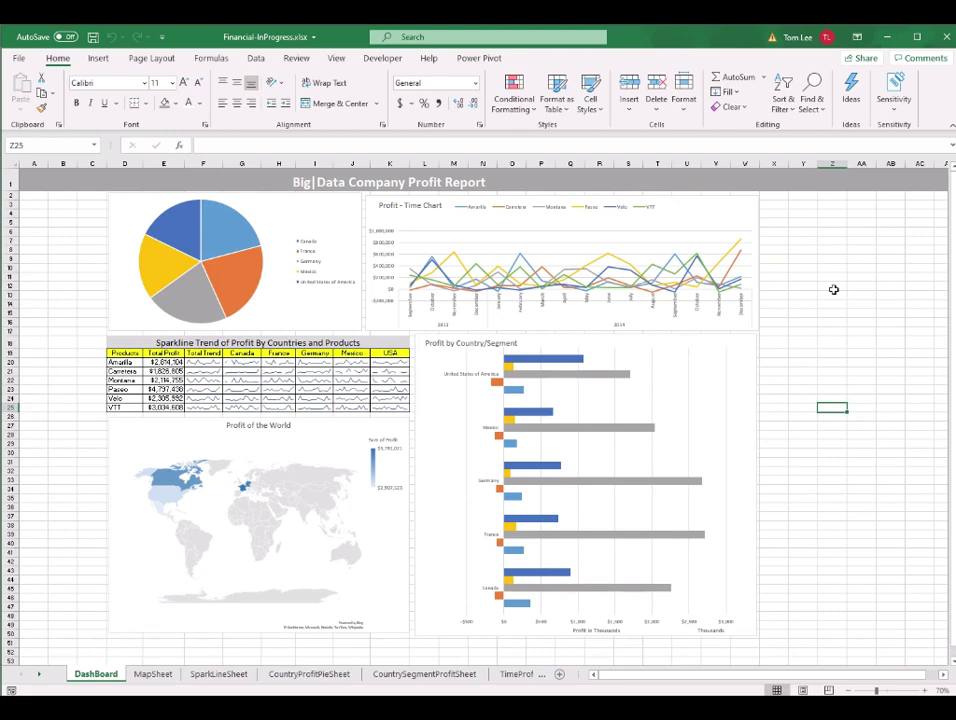
# Switch to Financial-Final.xlsx and examine the Year, Country and Product slicers on its dashboard.
pyautogui.moveTo(590, 712)
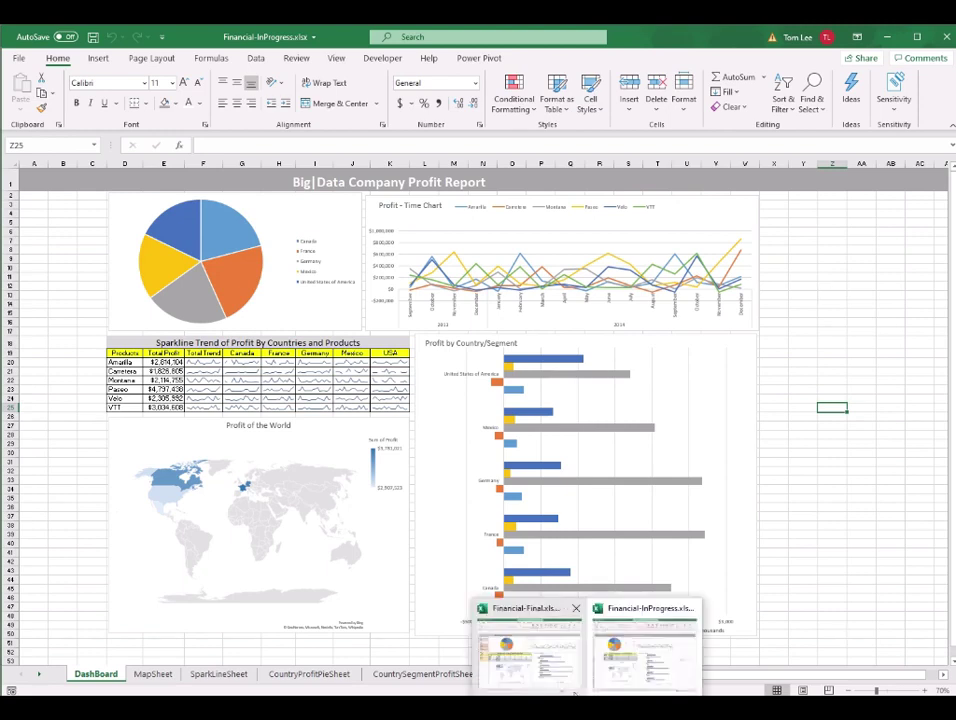
pyautogui.click(574, 690)
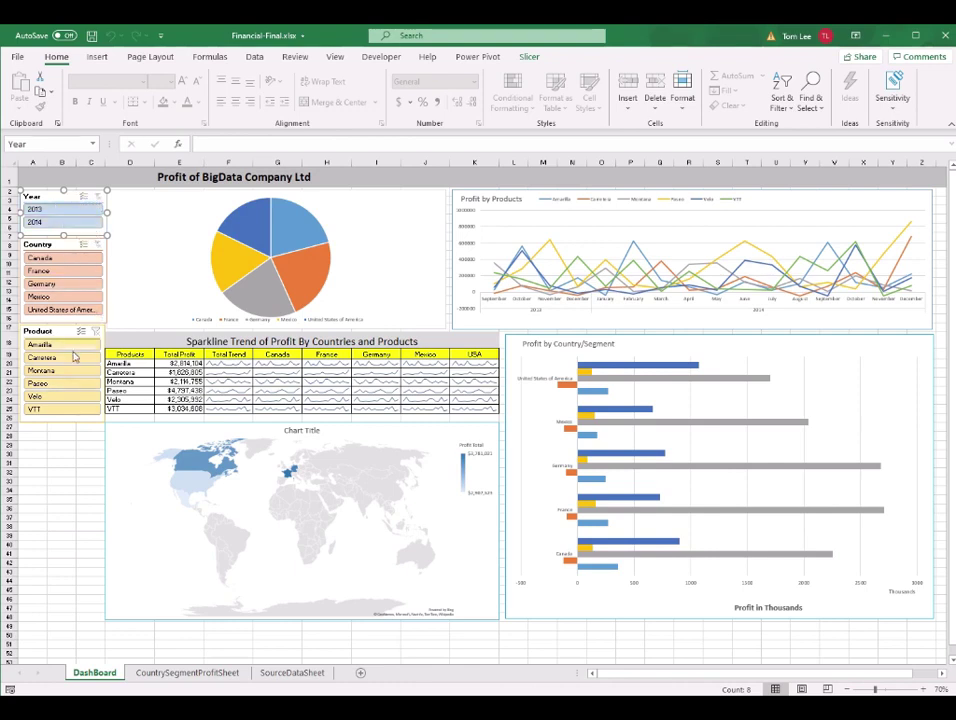
pyautogui.click(76, 226)
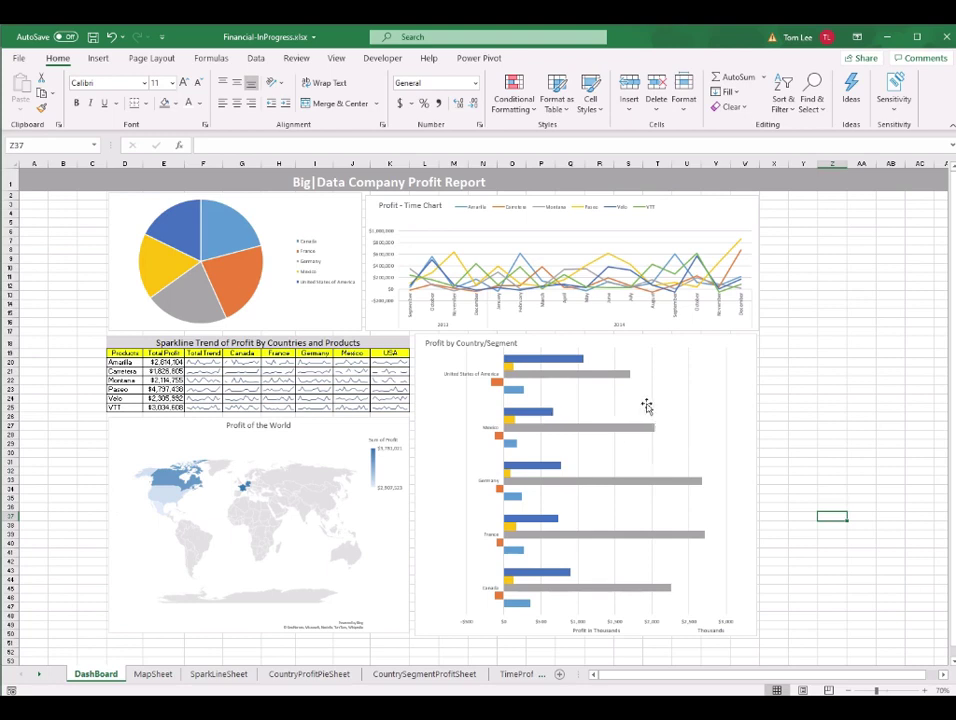
# In Financial-InProgress.xlsx, insert Country, Product and Year slicers for the pivot table on TimeProfitPivotSheet.
pyautogui.click(711, 218)
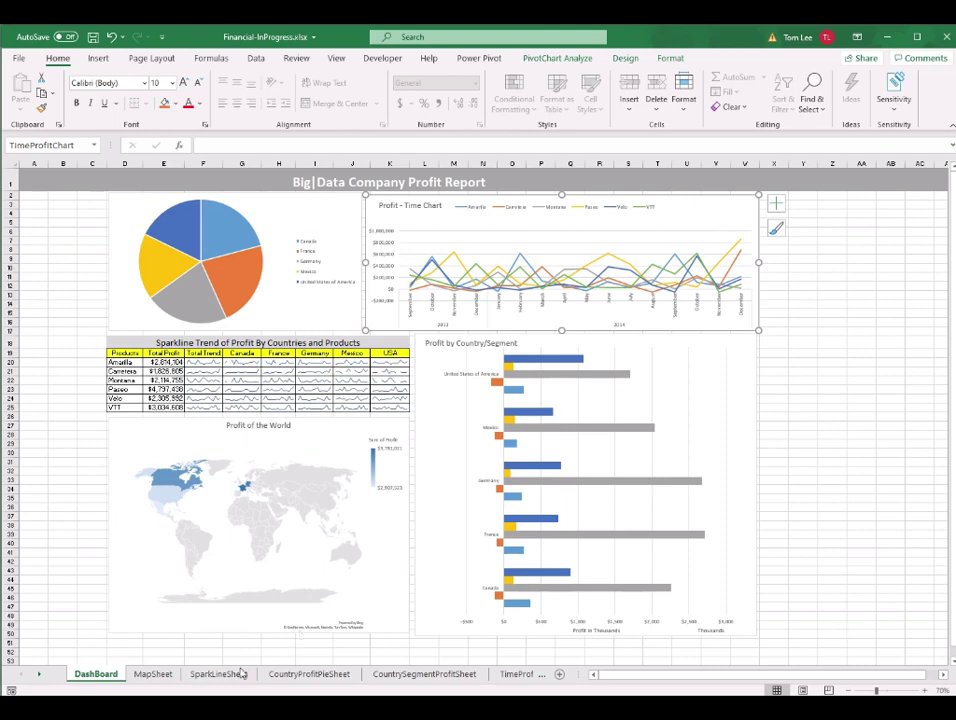
pyautogui.click(514, 675)
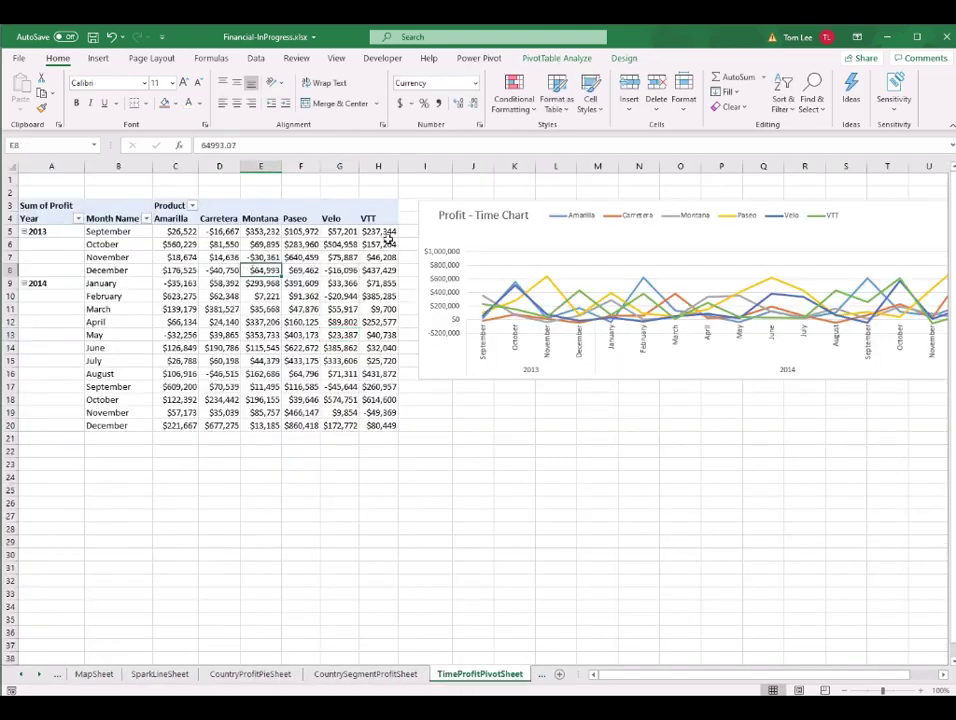
pyautogui.click(555, 58)
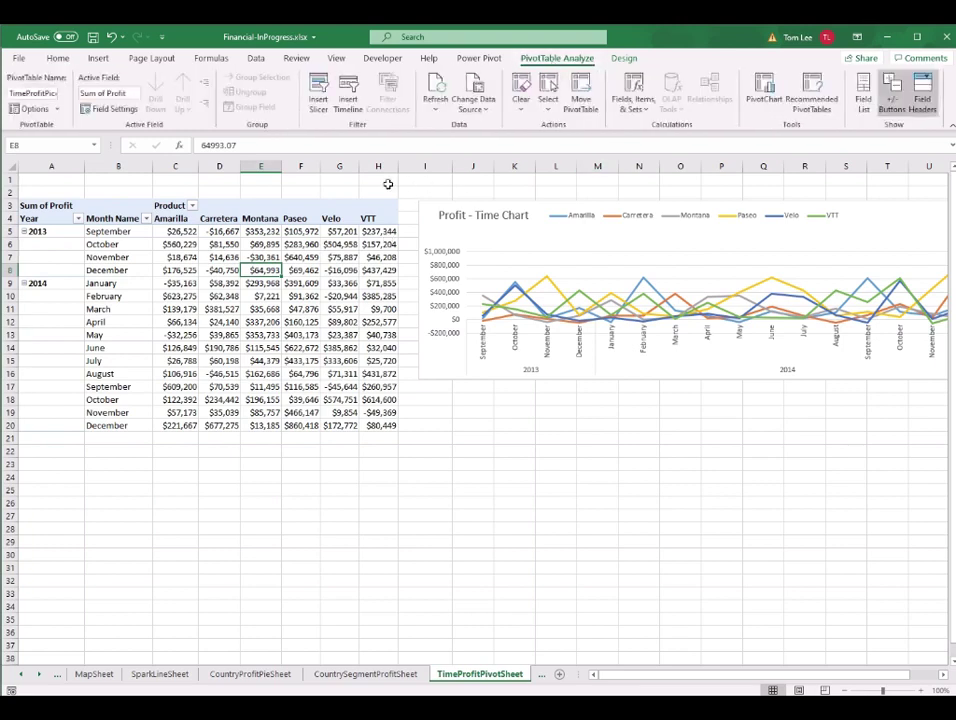
pyautogui.click(318, 100)
pyautogui.moveTo(404, 240); pyautogui.dragTo(580, 219)
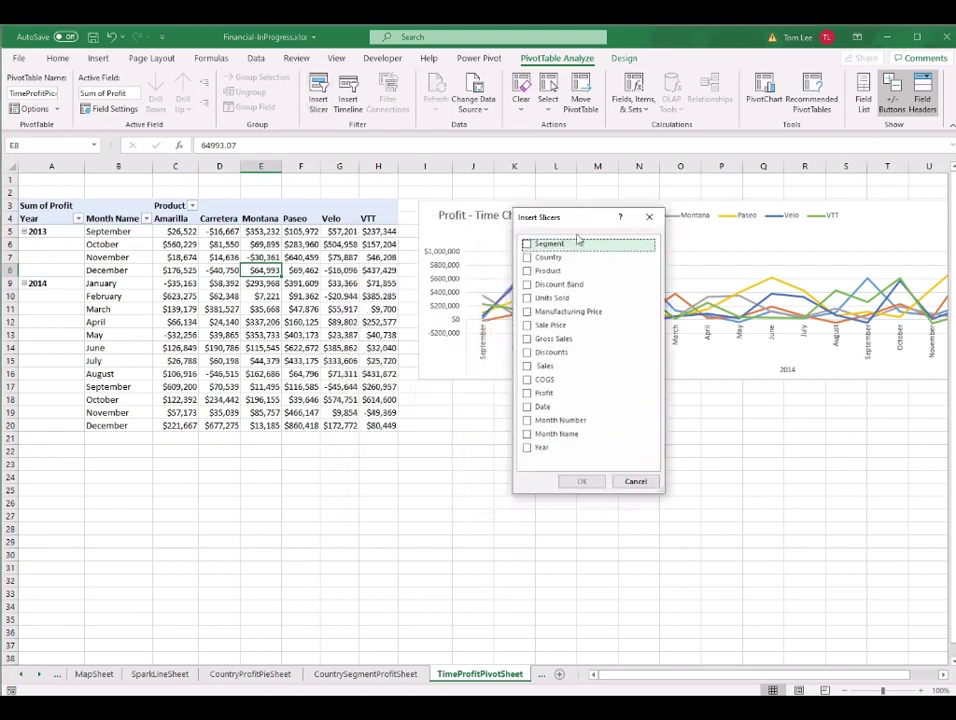
pyautogui.click(534, 257)
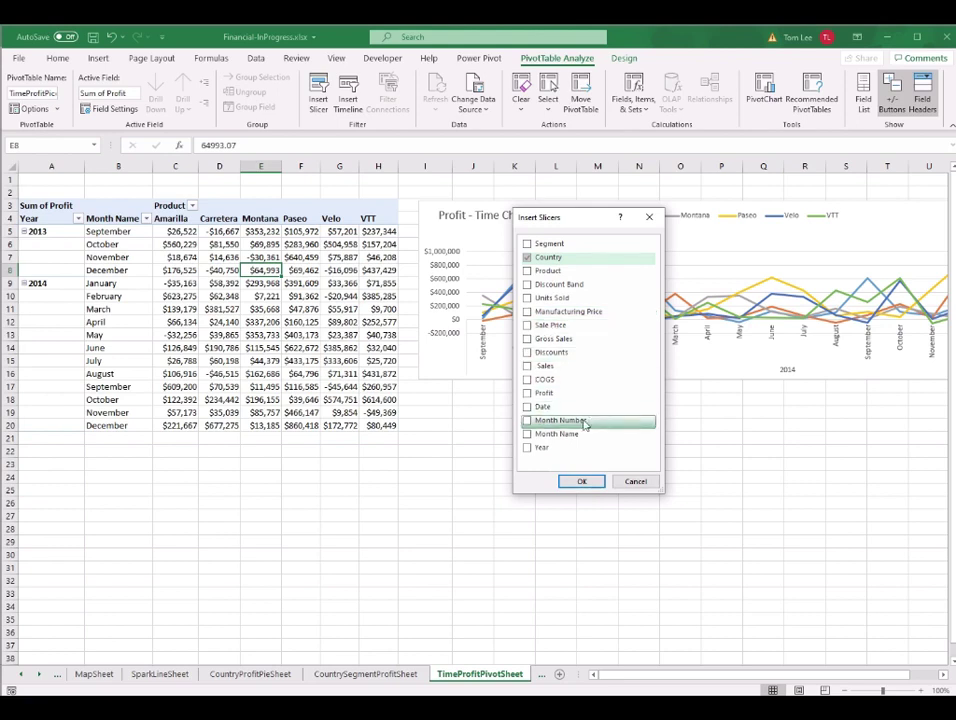
pyautogui.click(528, 450)
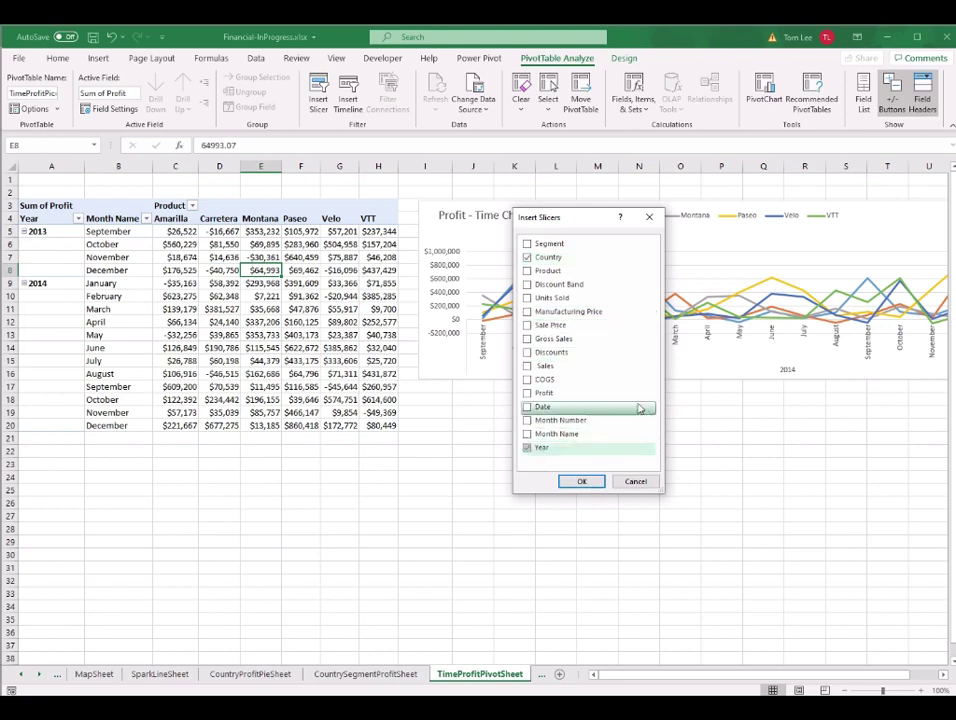
pyautogui.click(528, 271)
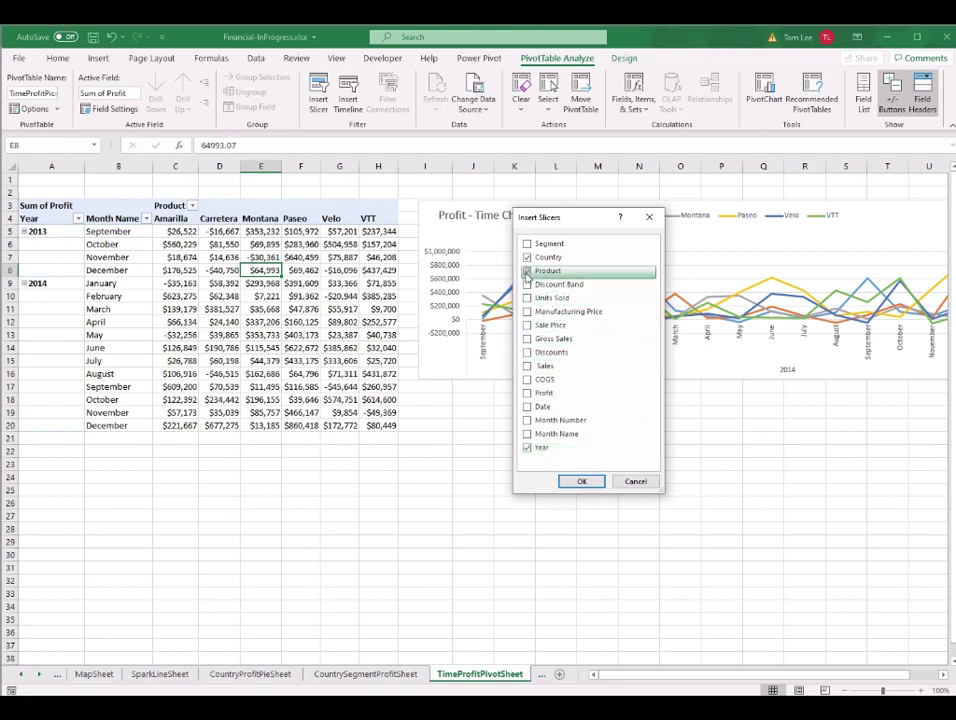
pyautogui.moveTo(593, 229); pyautogui.dragTo(565, 221)
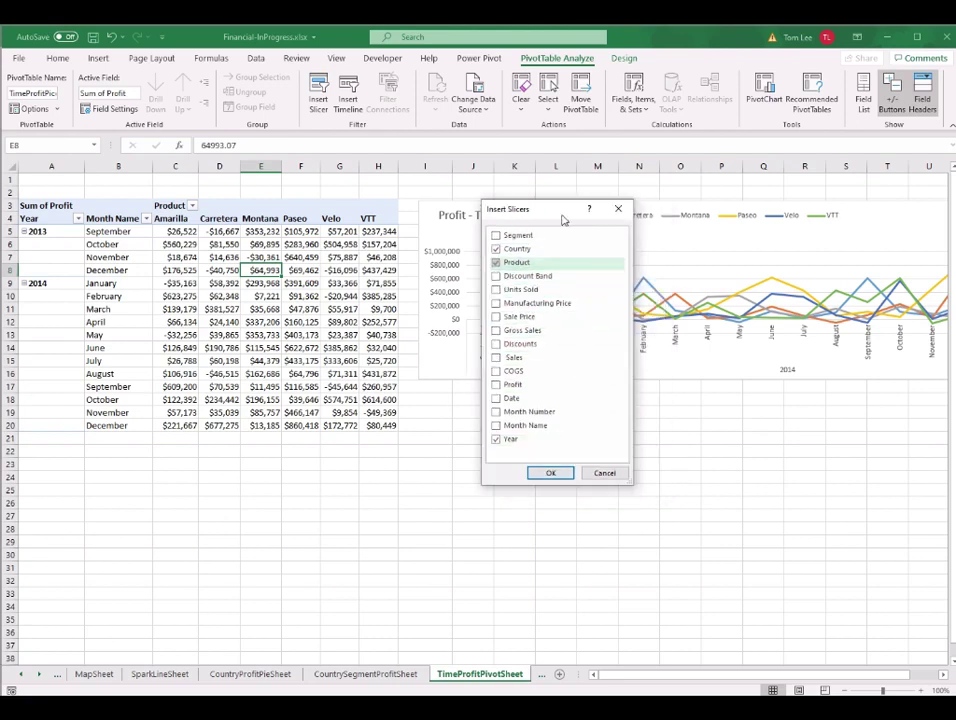
pyautogui.click(551, 472)
# Spread out the Year and Product slicers, select them together with the Country slicer, and paste all three onto the DashBoard sheet at Z22.
pyautogui.moveTo(538, 383); pyautogui.dragTo(758, 431)
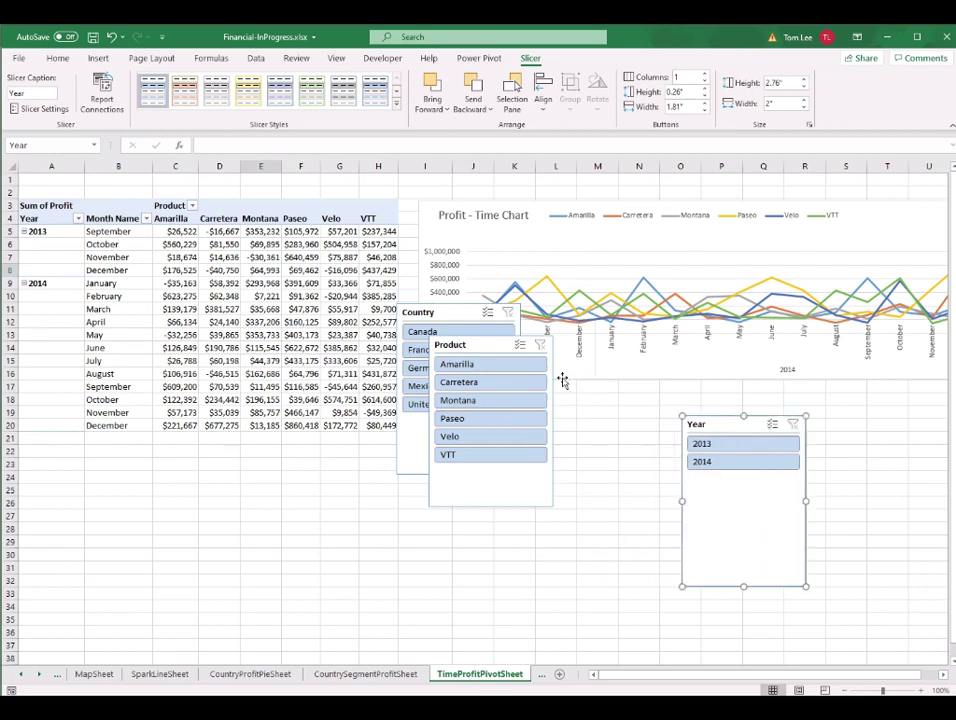
pyautogui.moveTo(506, 348); pyautogui.dragTo(623, 509)
pyautogui.click(732, 431)
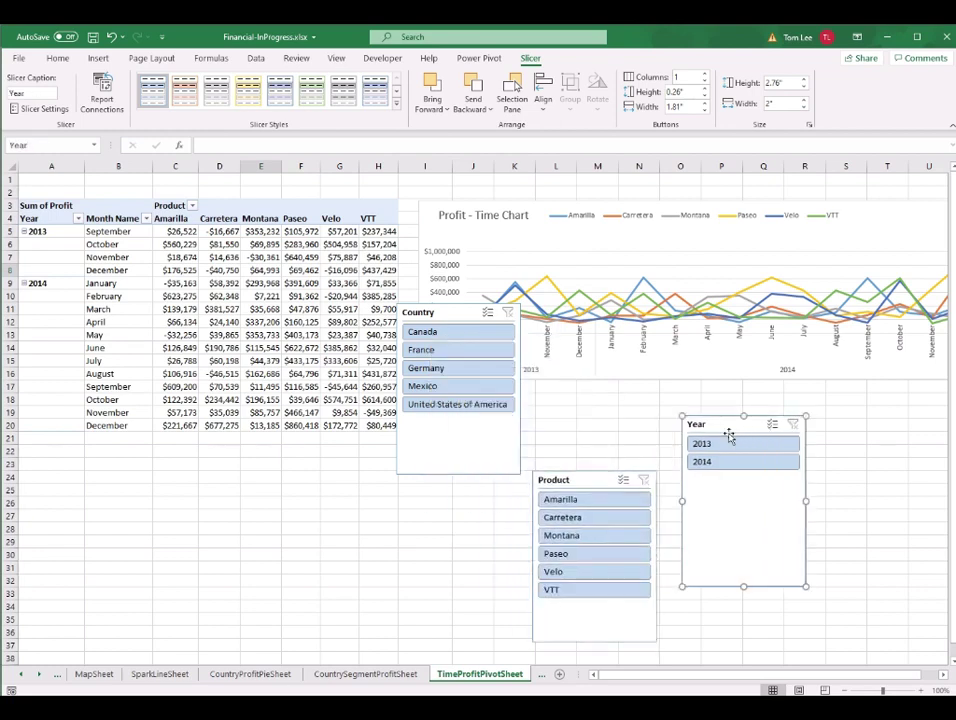
pyautogui.keyDown('ctrl'); pyautogui.click(597, 483); pyautogui.keyUp('ctrl')
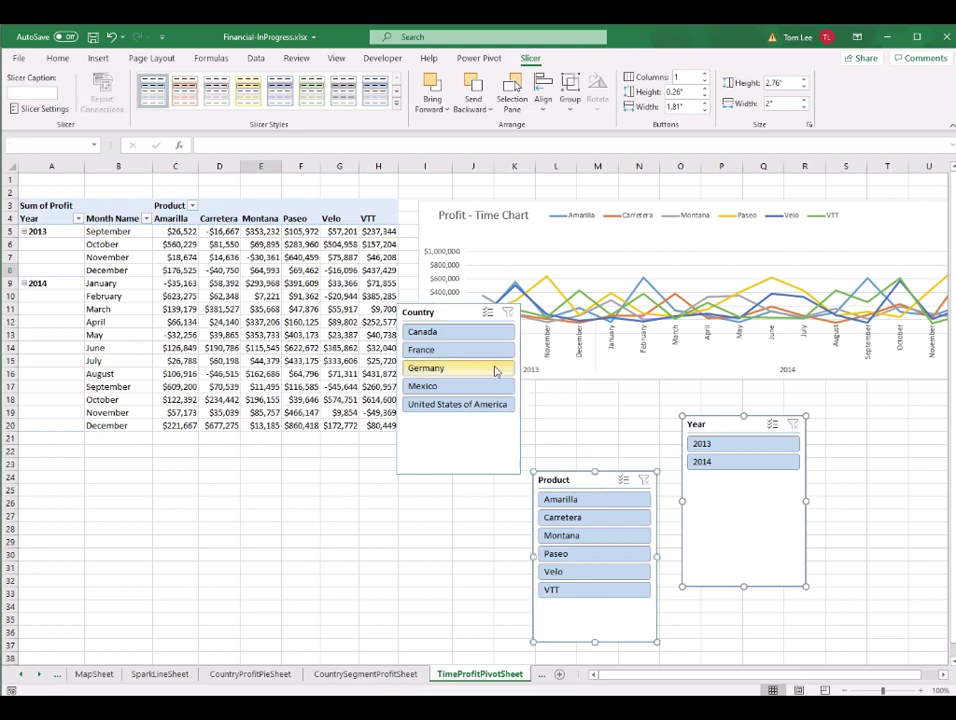
pyautogui.keyDown('ctrl'); pyautogui.click(452, 314); pyautogui.keyUp('ctrl')
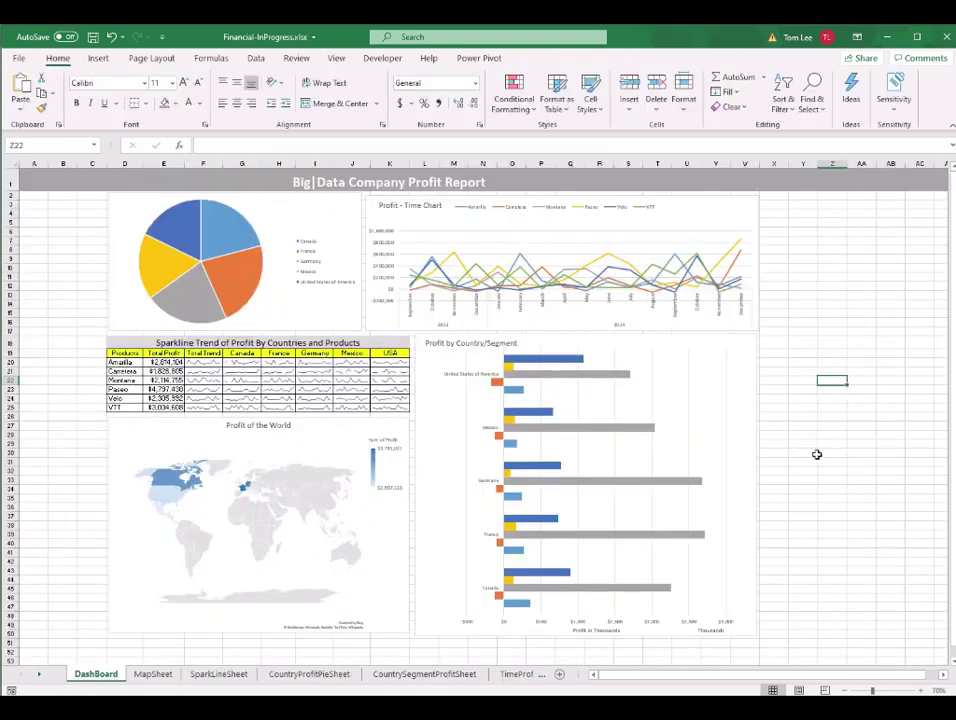
pyautogui.hotkey('ctrl', 'v')
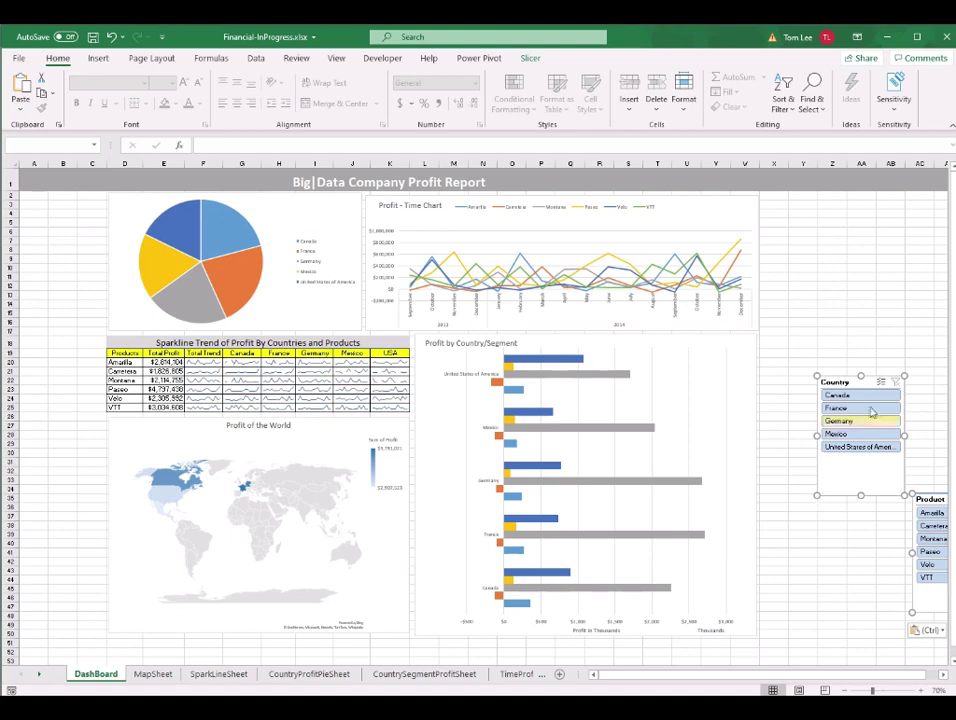
# Stack the Year, Country and Product slicers in columns A to C beside the charts and shorten them to fit their items.
pyautogui.moveTo(853, 388); pyautogui.dragTo(67, 270)
pyautogui.press('Escape')
pyautogui.moveTo(596, 399); pyautogui.dragTo(44, 200)
pyautogui.moveTo(64, 309); pyautogui.dragTo(62, 232)
pyautogui.click(68, 248)
pyautogui.moveTo(489, 434); pyautogui.dragTo(64, 341)
pyautogui.click(58, 316)
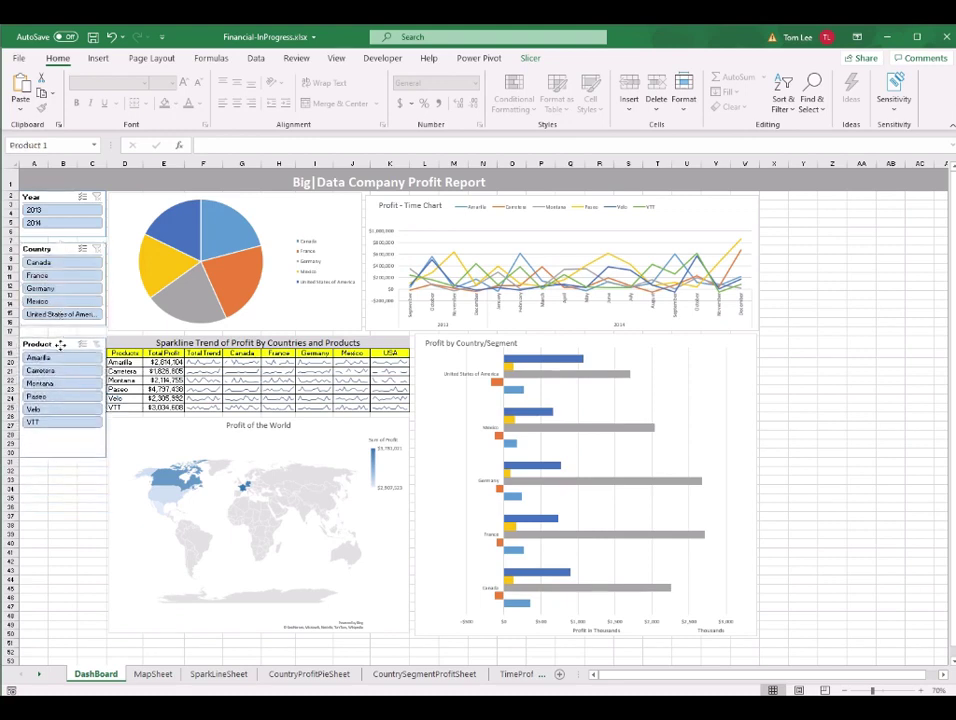
pyautogui.moveTo(62, 450); pyautogui.dragTo(60, 425)
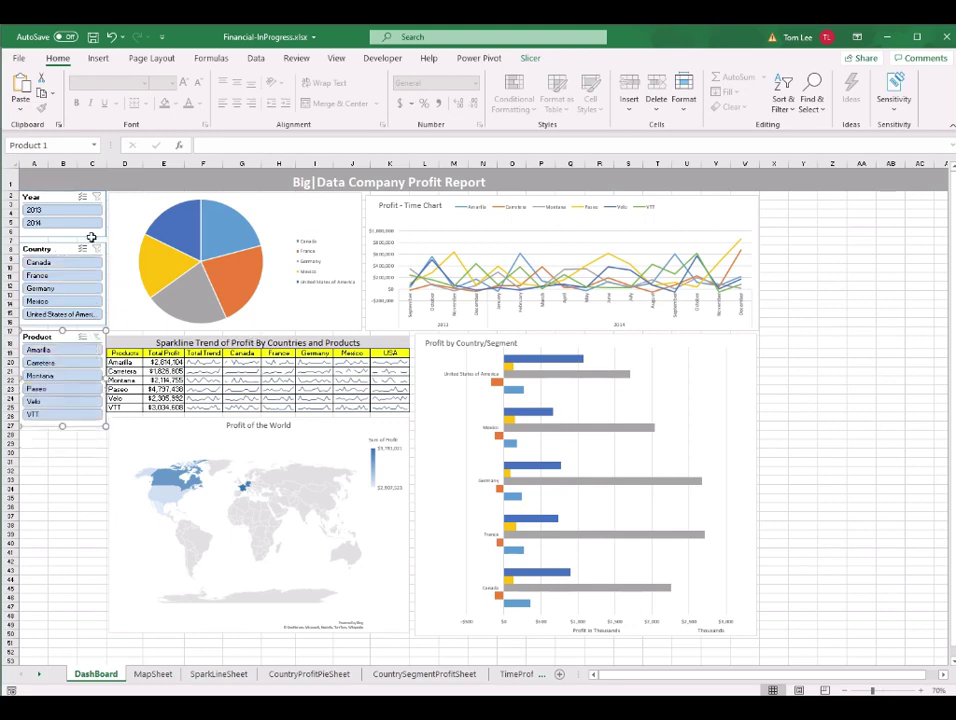
# Apply a yellow slicer style to Year, a blue one to Country and a green one to Product.
pyautogui.click(62, 198)
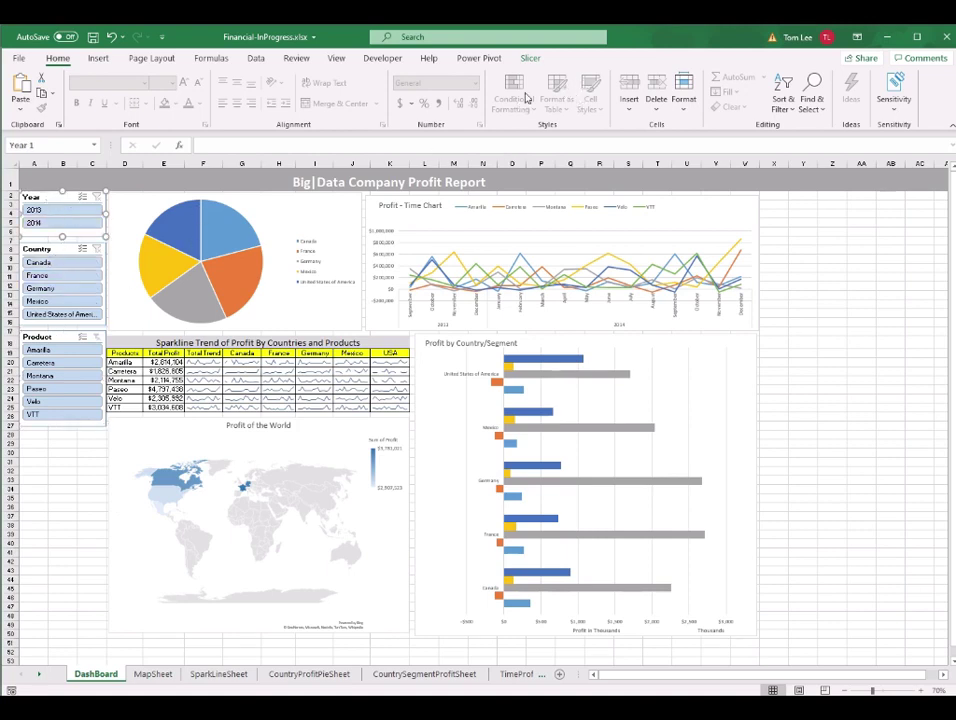
pyautogui.click(530, 58)
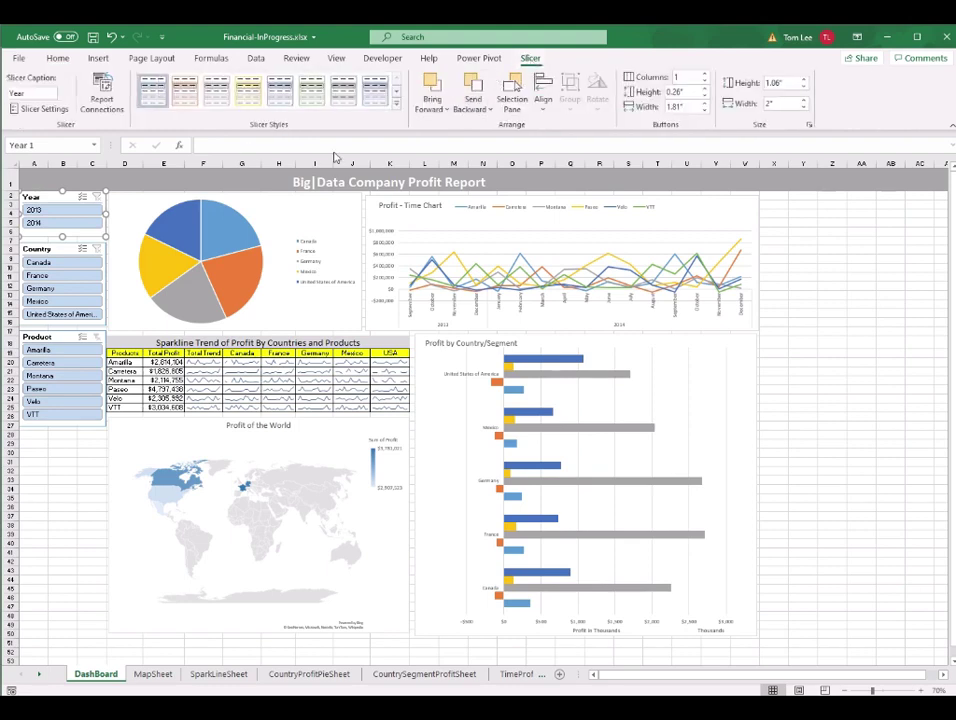
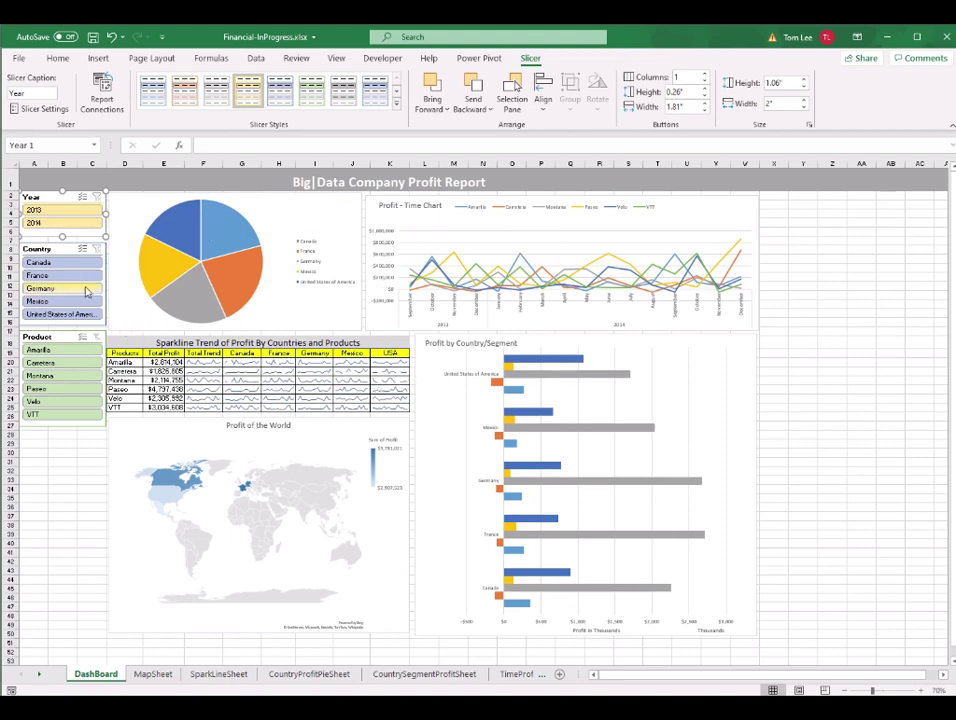
# Test which dashboard charts respond to the slicers by filtering by Canada and 2014, and clear both filters.
pyautogui.click(50, 262)
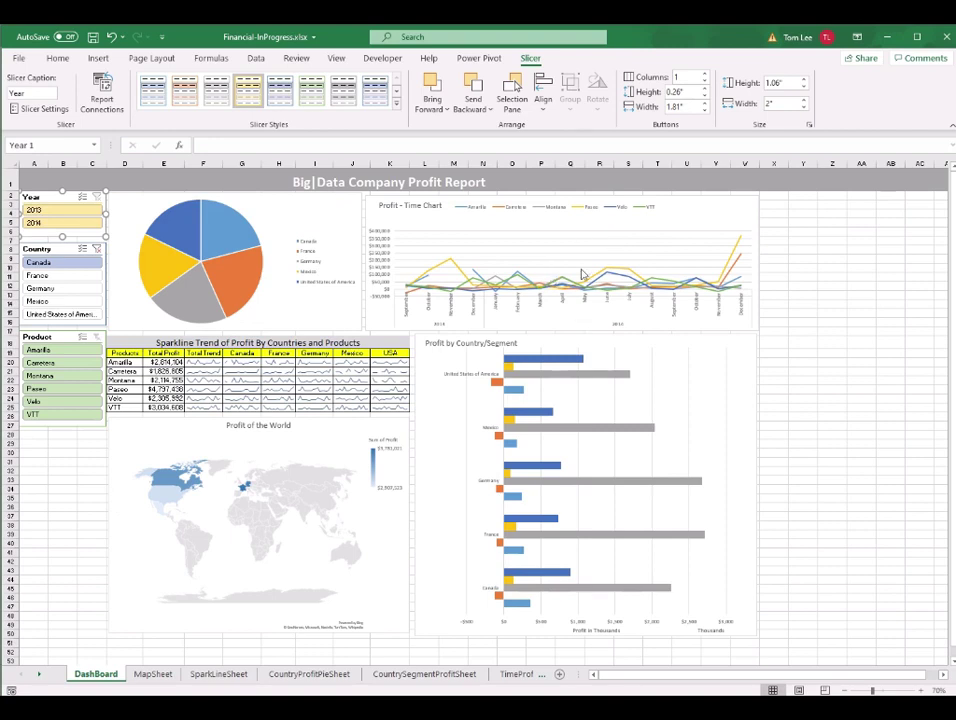
pyautogui.click(63, 227)
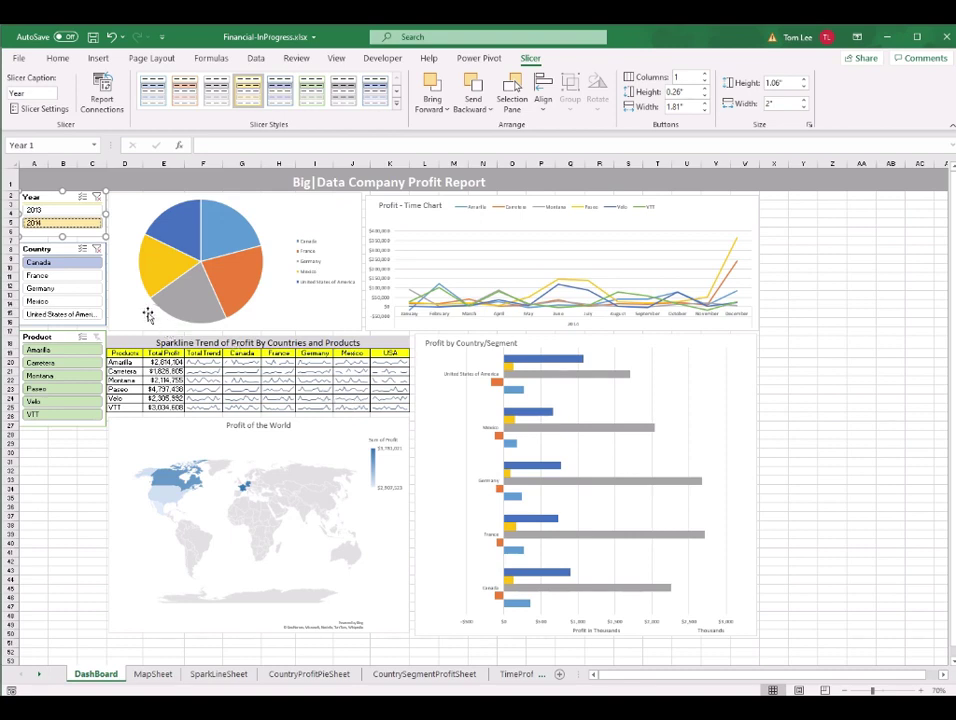
pyautogui.click(97, 253)
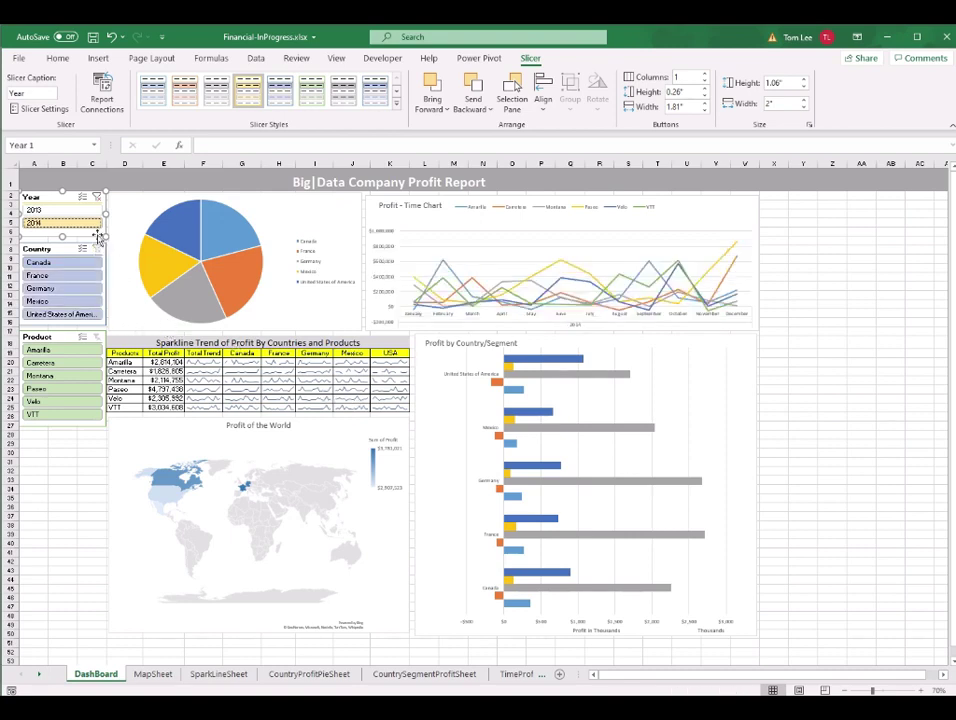
pyautogui.click(99, 199)
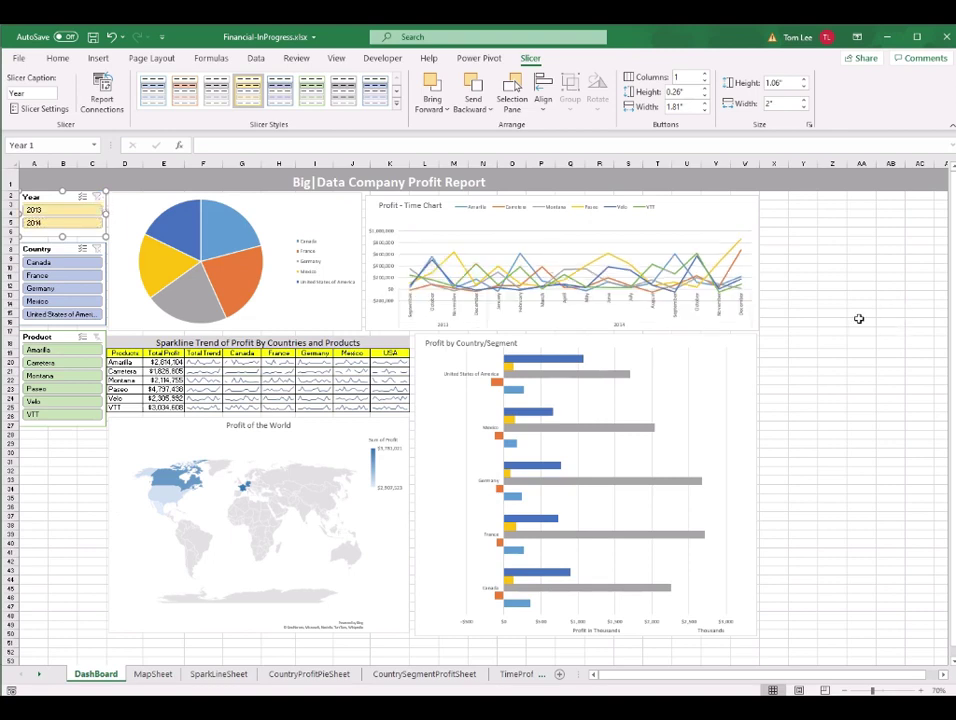
pyautogui.click(849, 321)
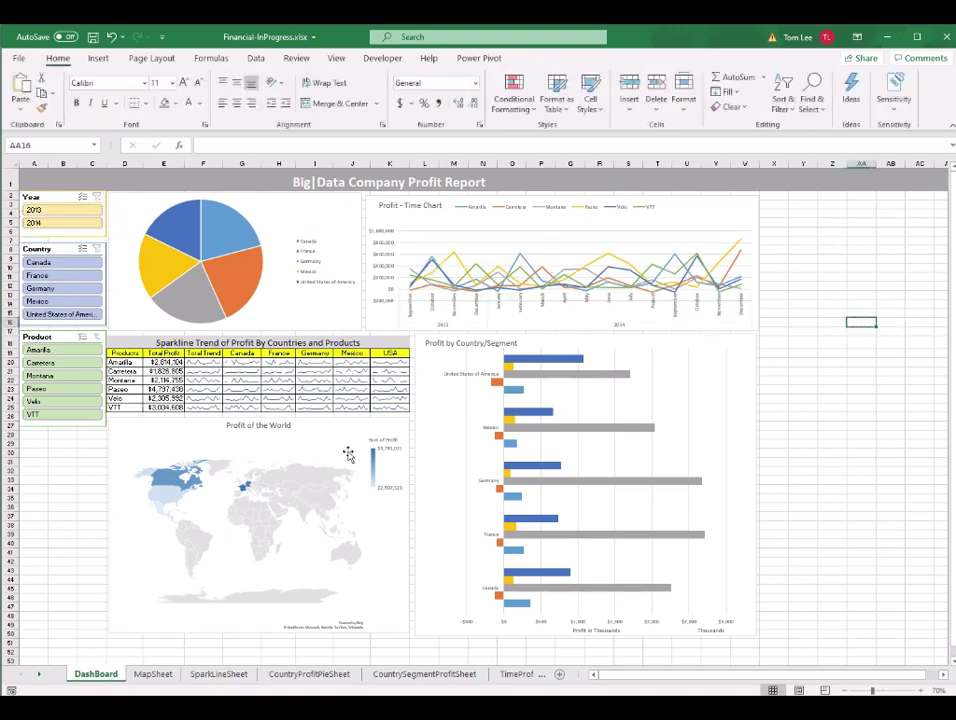
# Connect the Year slicer to every pivot table in its report connections, including the pie, segment, map and all sparkline pivots.
pyautogui.click(57, 204)
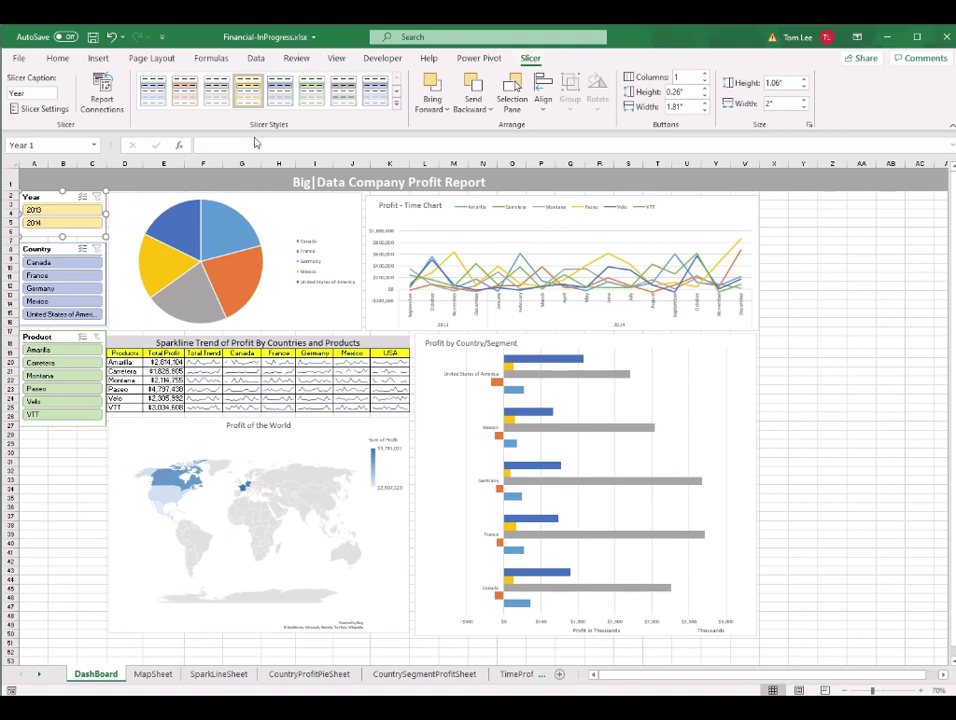
pyautogui.click(108, 106)
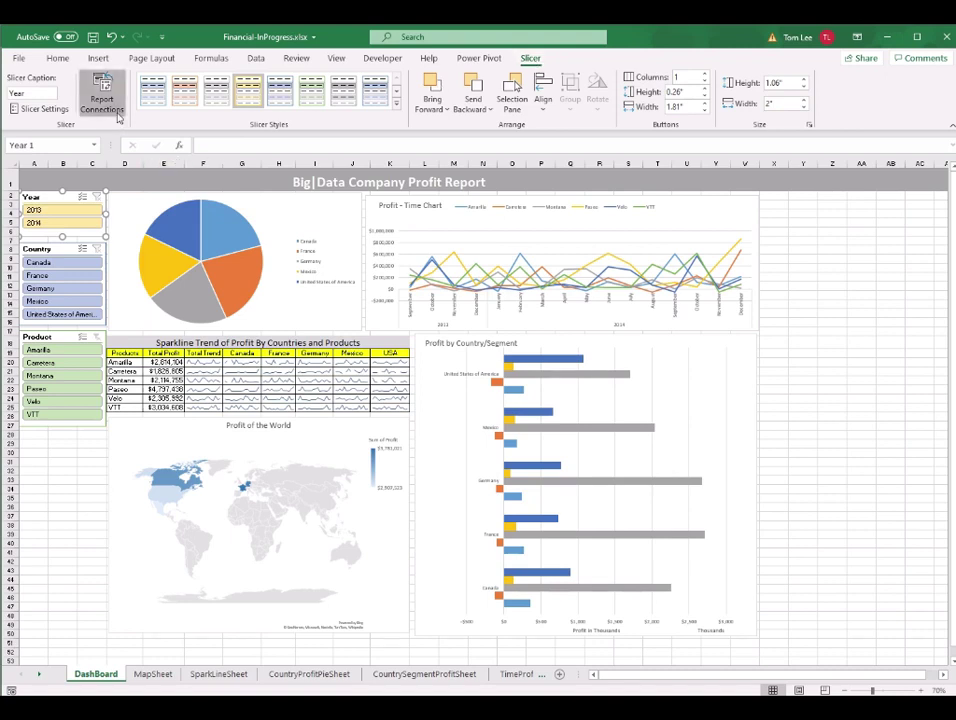
pyautogui.moveTo(540, 290); pyautogui.dragTo(494, 240)
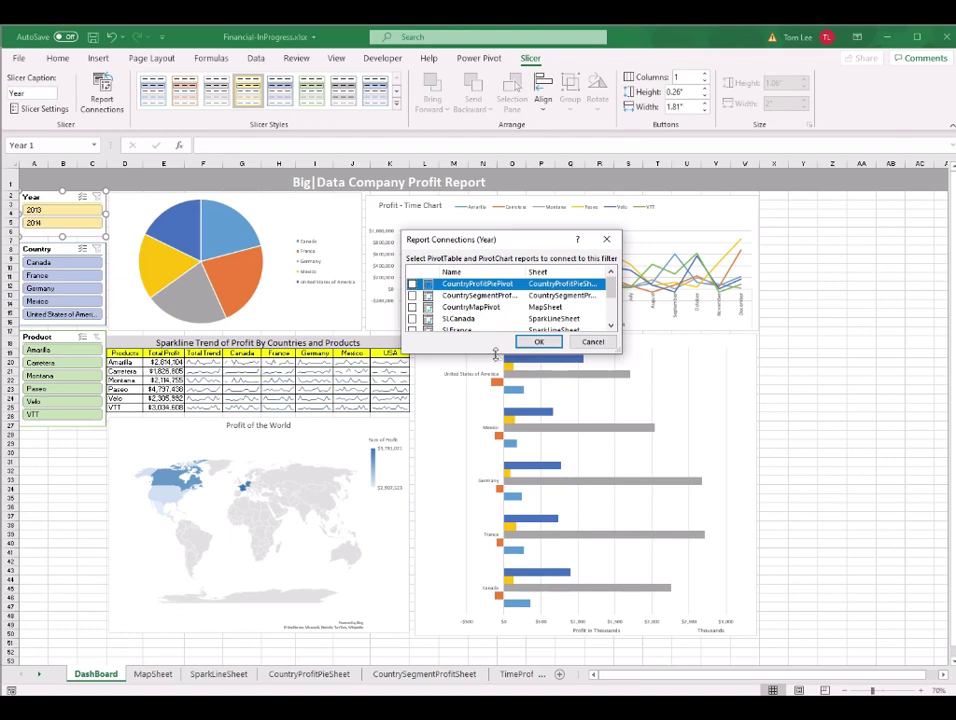
pyautogui.moveTo(494, 354); pyautogui.dragTo(492, 503)
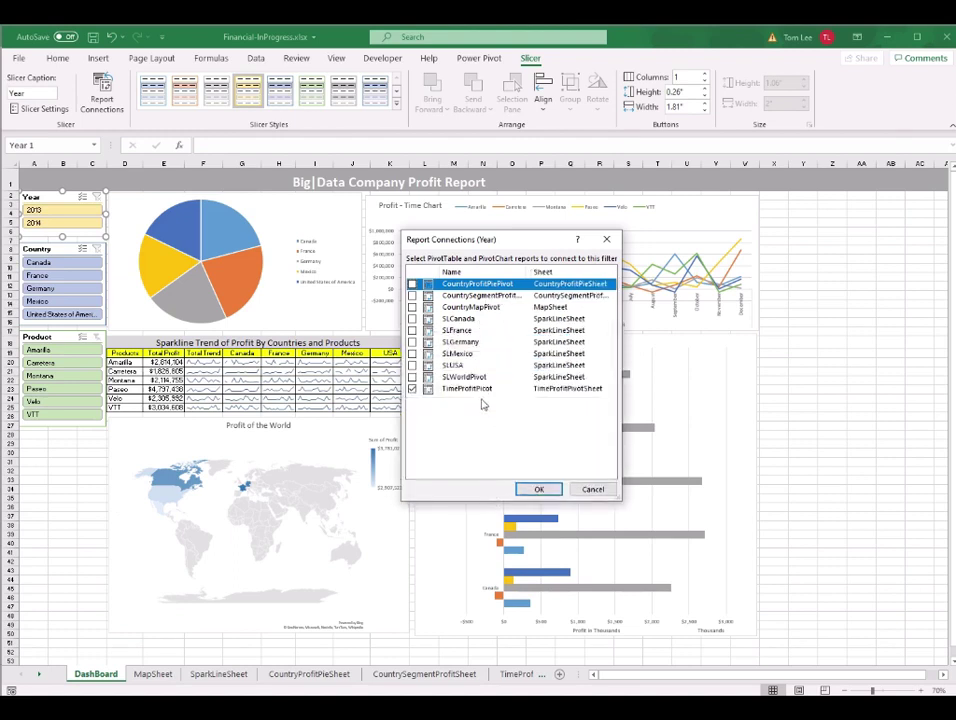
pyautogui.click(412, 377)
pyautogui.click(412, 365)
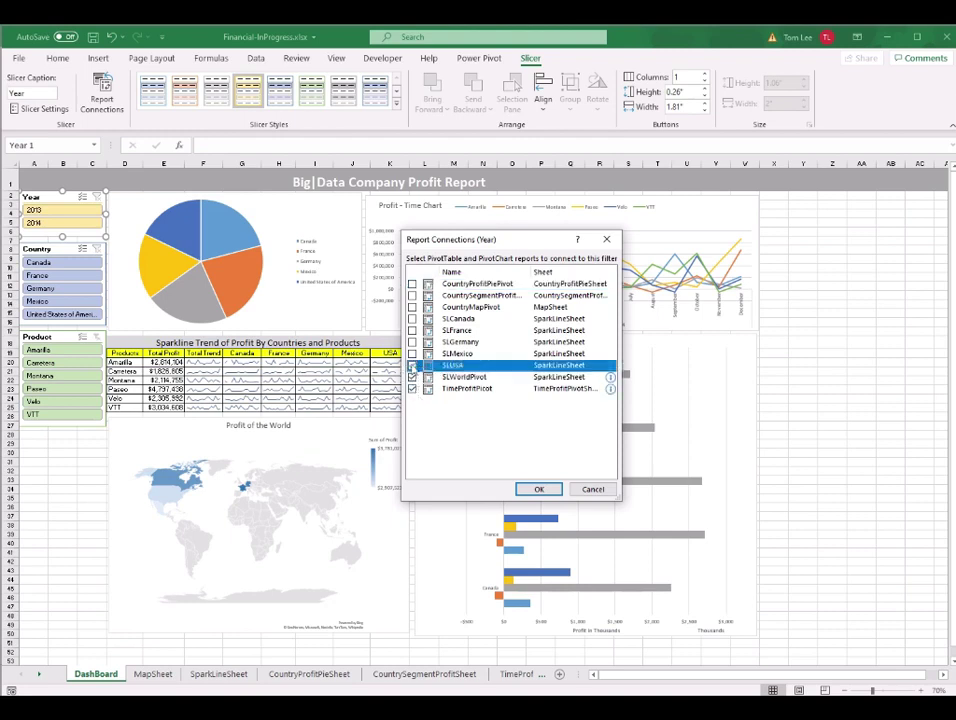
pyautogui.click(412, 353)
pyautogui.click(412, 342)
pyautogui.click(412, 330)
pyautogui.click(412, 319)
pyautogui.click(412, 307)
pyautogui.click(412, 296)
pyautogui.click(412, 284)
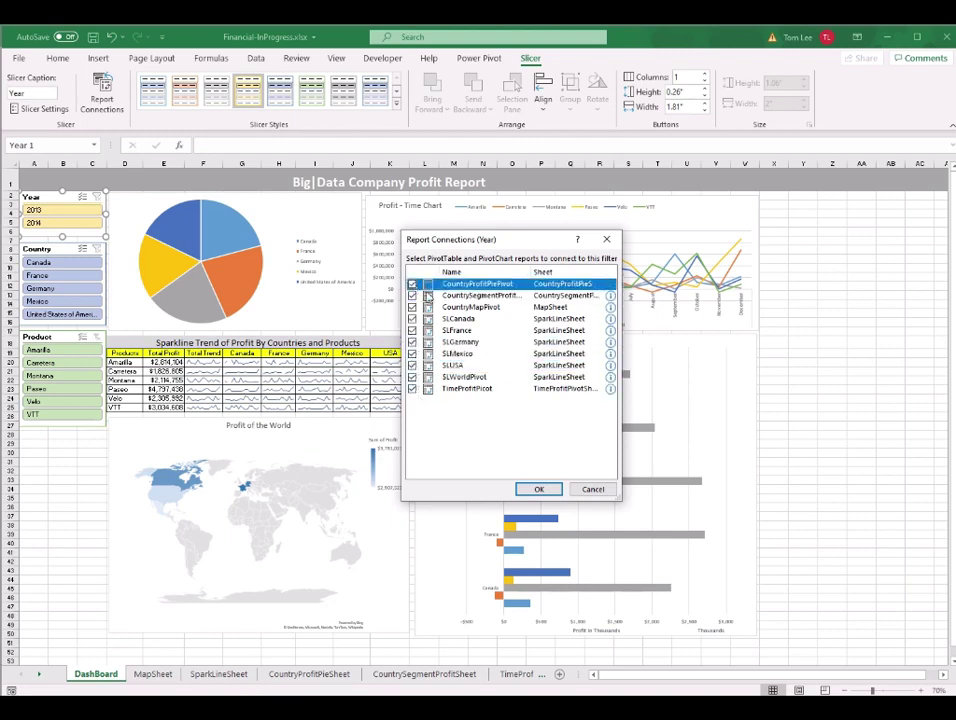
pyautogui.click(550, 492)
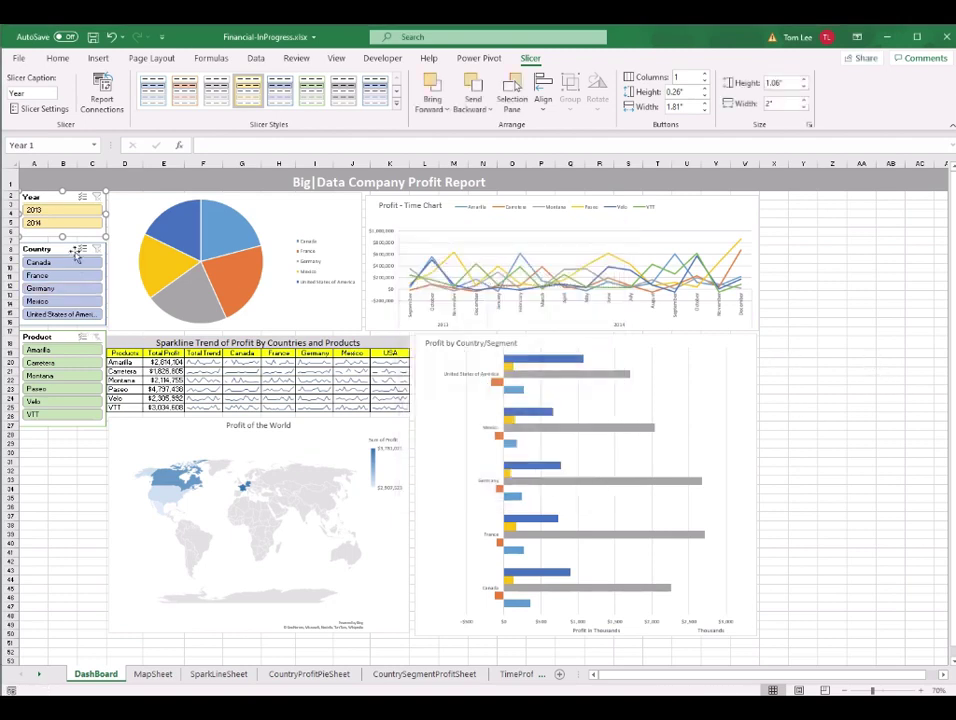
# Test the Year slicer by filtering the dashboard to 2014, and add 2013 back to the selection.
pyautogui.click(818, 308)
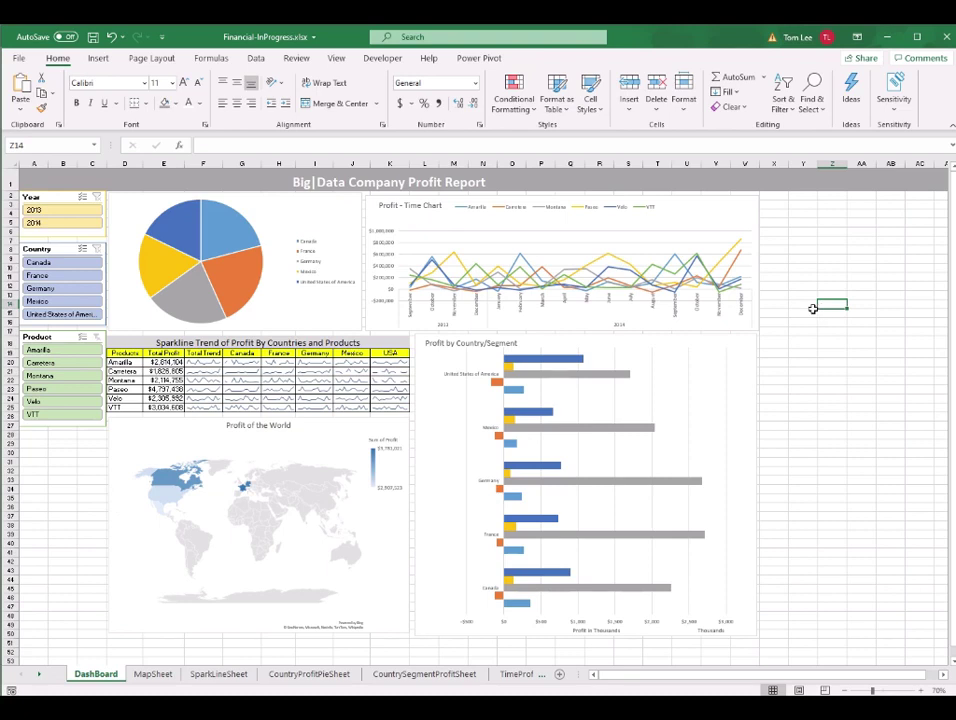
pyautogui.click(50, 224)
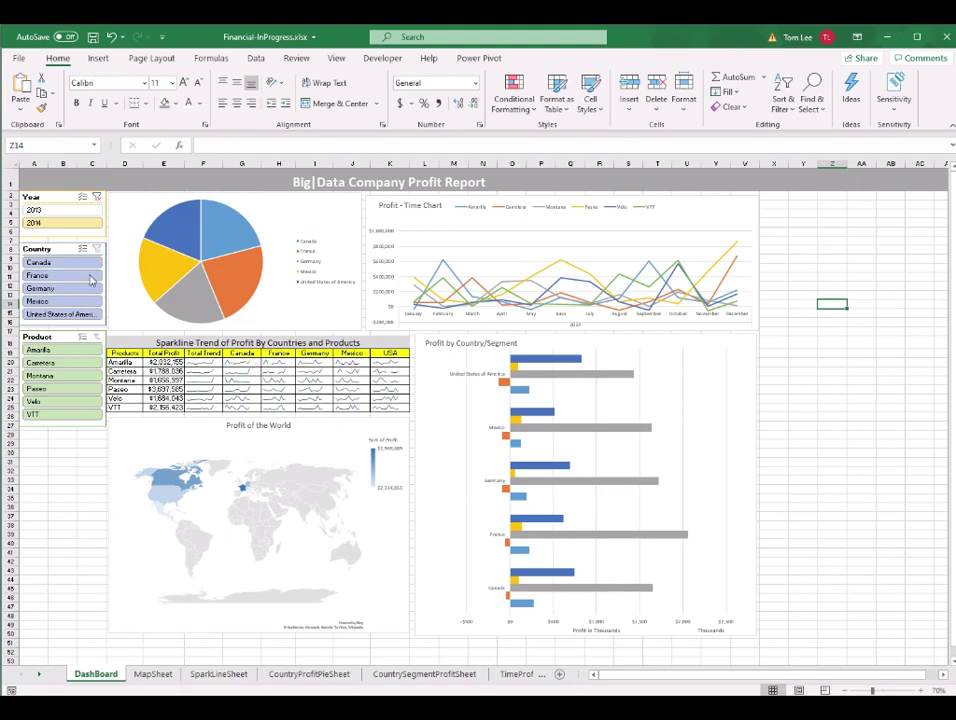
pyautogui.keyDown('ctrl'); pyautogui.click(55, 210); pyautogui.keyUp('ctrl')
# Connect the Country slicer to every pivot table in its report connections, including the pie, segment, map and all sparkline pivots.
pyautogui.click(57, 250)
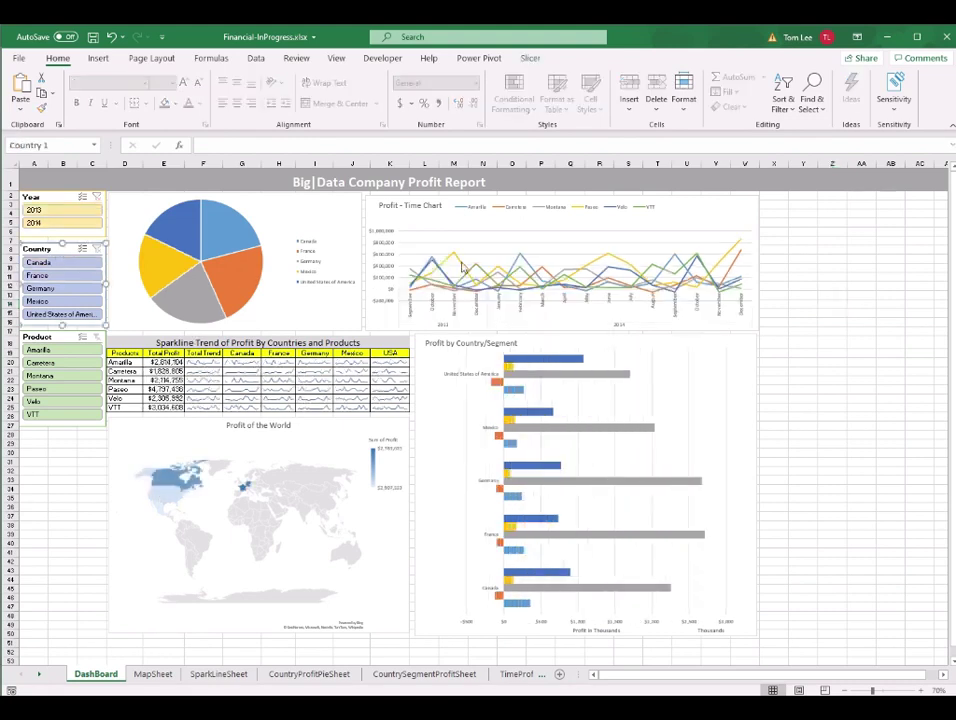
pyautogui.click(531, 59)
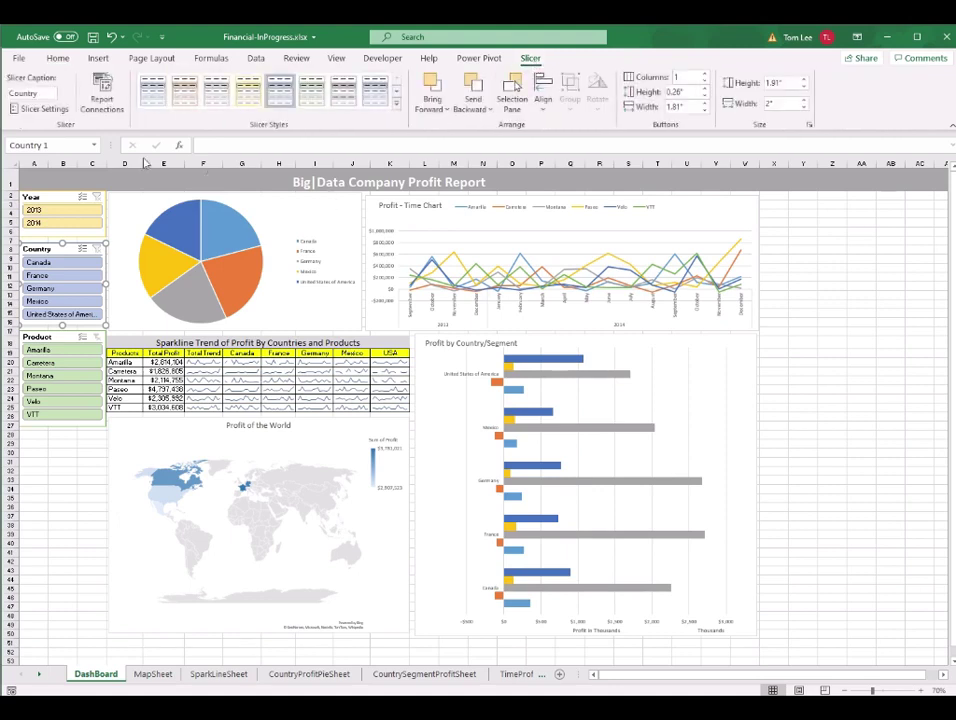
pyautogui.click(117, 104)
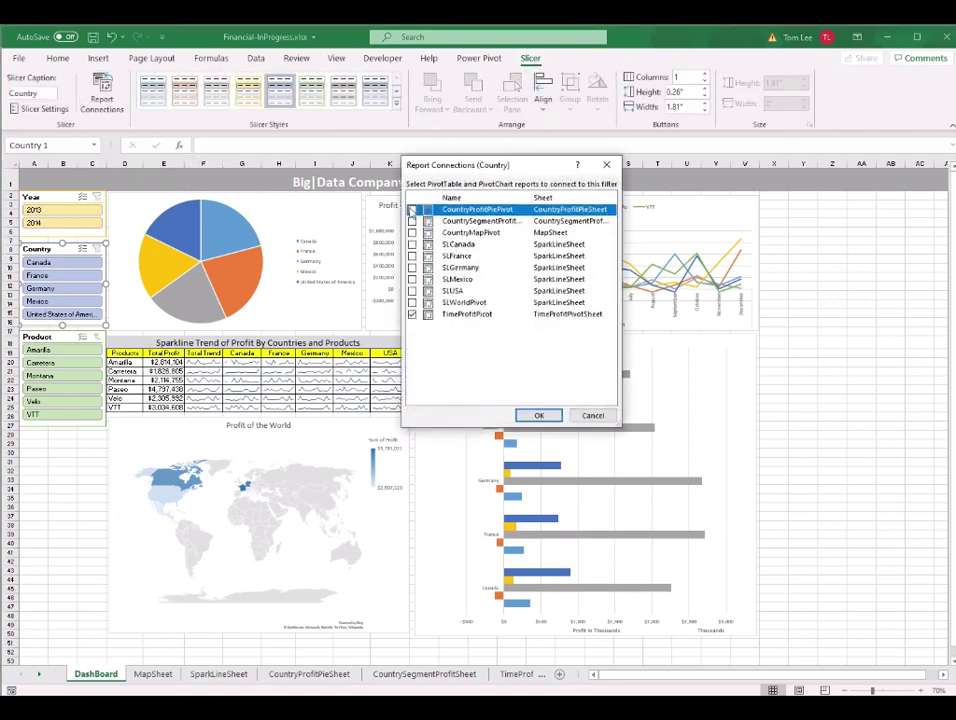
pyautogui.click(412, 221)
pyautogui.click(412, 232)
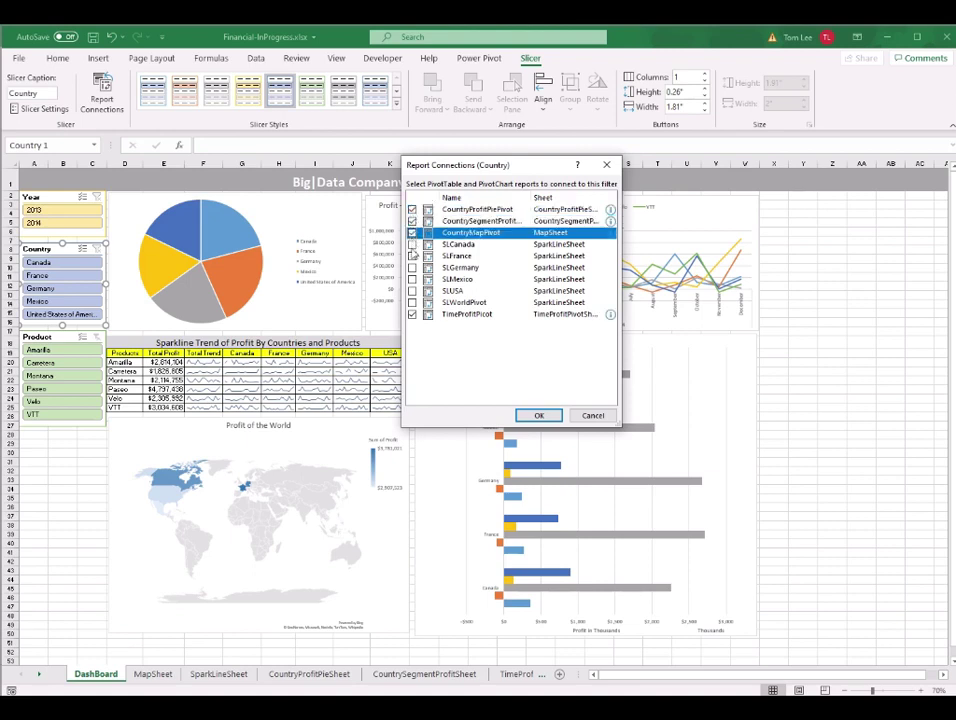
pyautogui.click(412, 244)
pyautogui.click(412, 256)
pyautogui.click(412, 267)
pyautogui.click(412, 279)
pyautogui.click(412, 290)
pyautogui.click(412, 302)
pyautogui.click(540, 416)
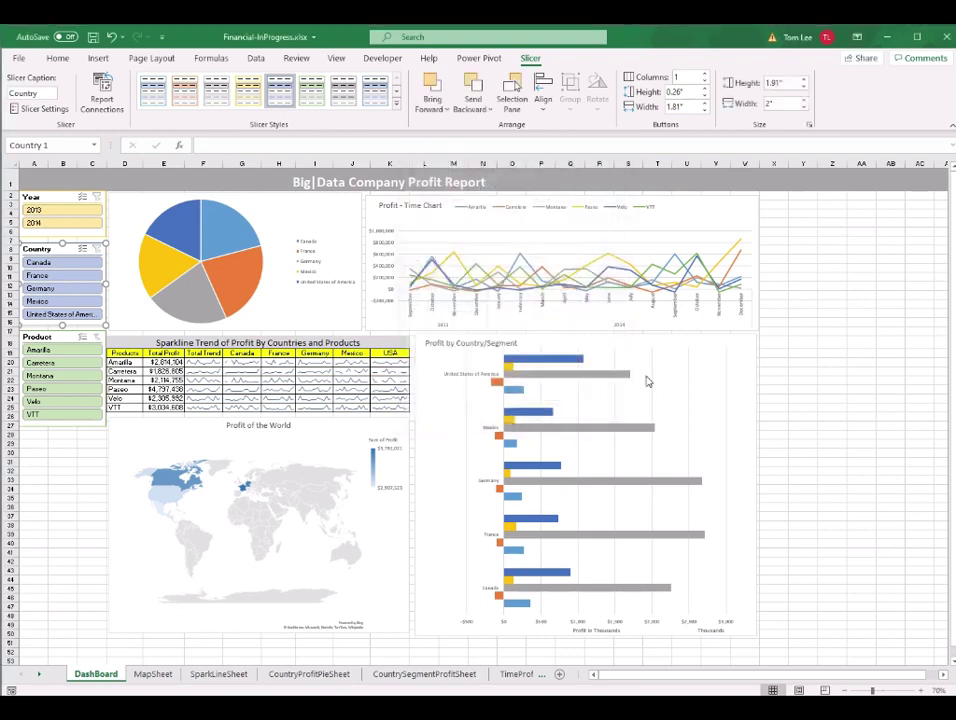
pyautogui.click(840, 355)
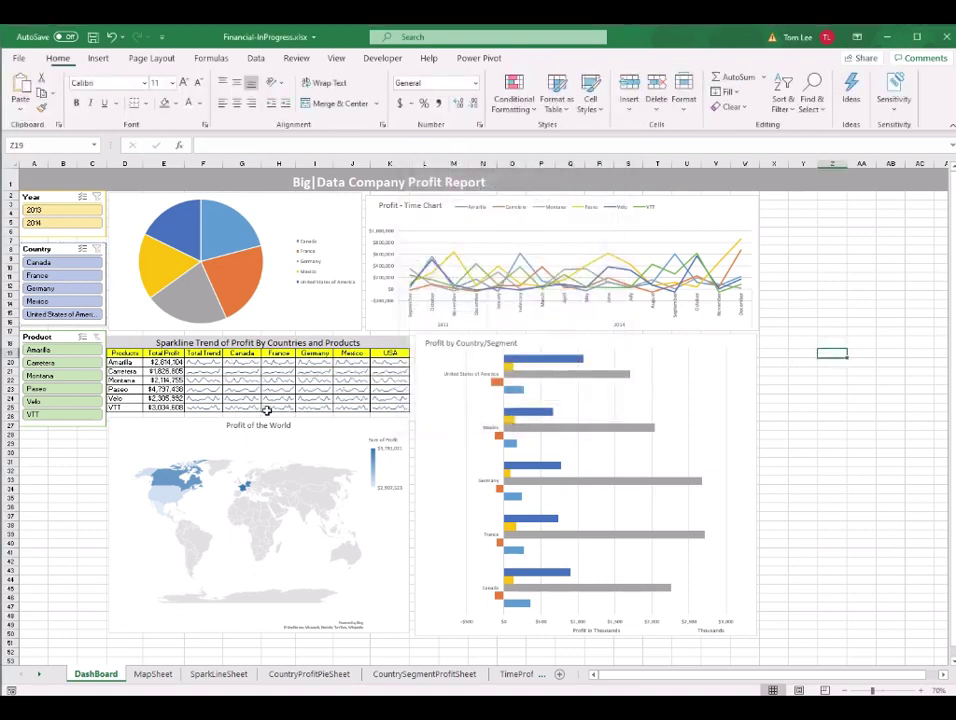
# Connect the Product slicer to every pivot table in its report connections, including the pie, segment, map and all sparkline pivots.
pyautogui.click(60, 337)
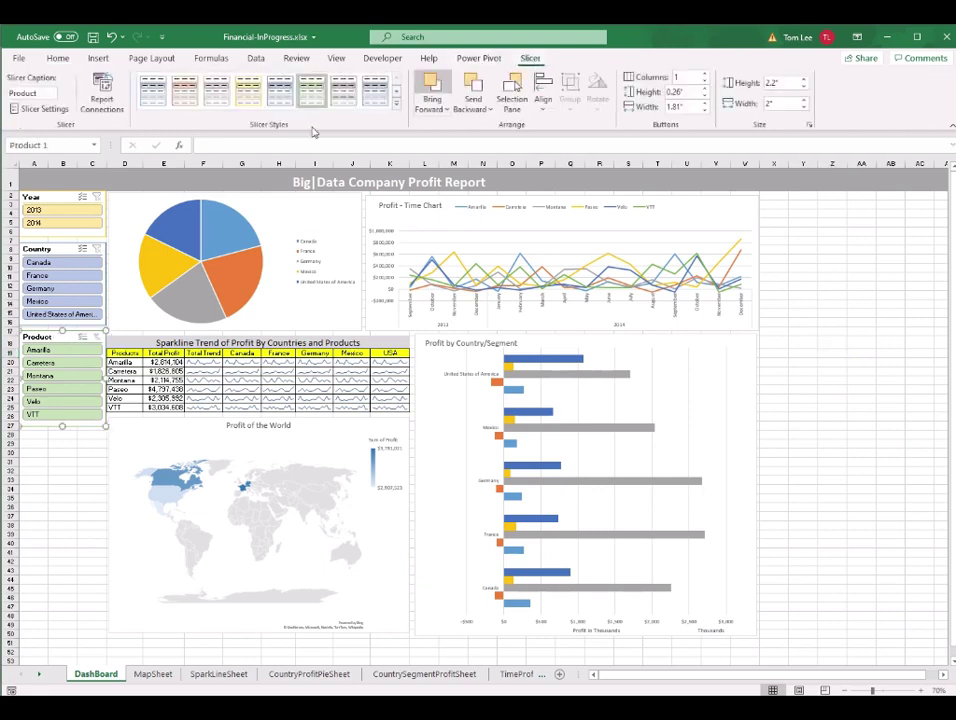
pyautogui.click(100, 99)
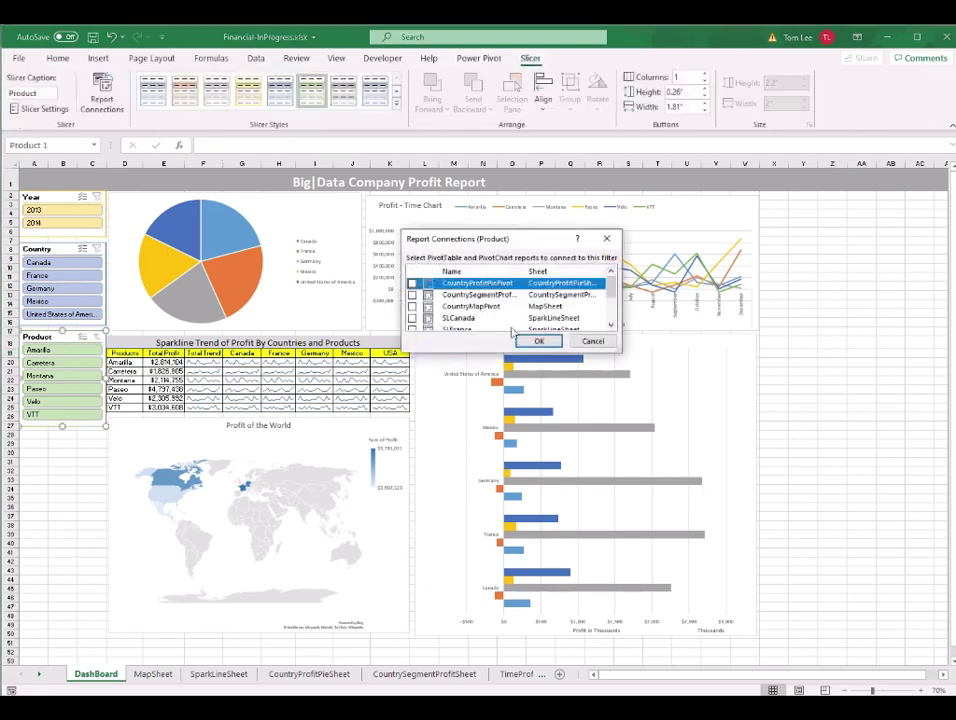
pyautogui.click(412, 387)
pyautogui.click(412, 376)
pyautogui.click(412, 364)
pyautogui.click(412, 353)
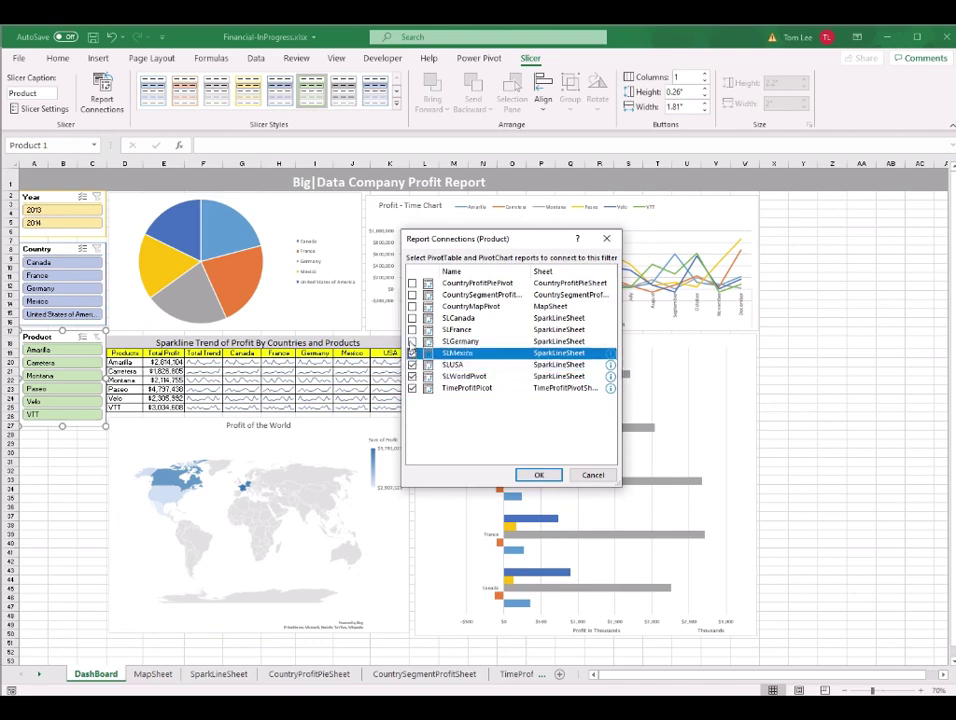
pyautogui.click(412, 341)
pyautogui.click(412, 329)
pyautogui.click(412, 318)
pyautogui.click(412, 306)
pyautogui.click(412, 294)
pyautogui.click(412, 283)
pyautogui.click(539, 474)
pyautogui.click(60, 498)
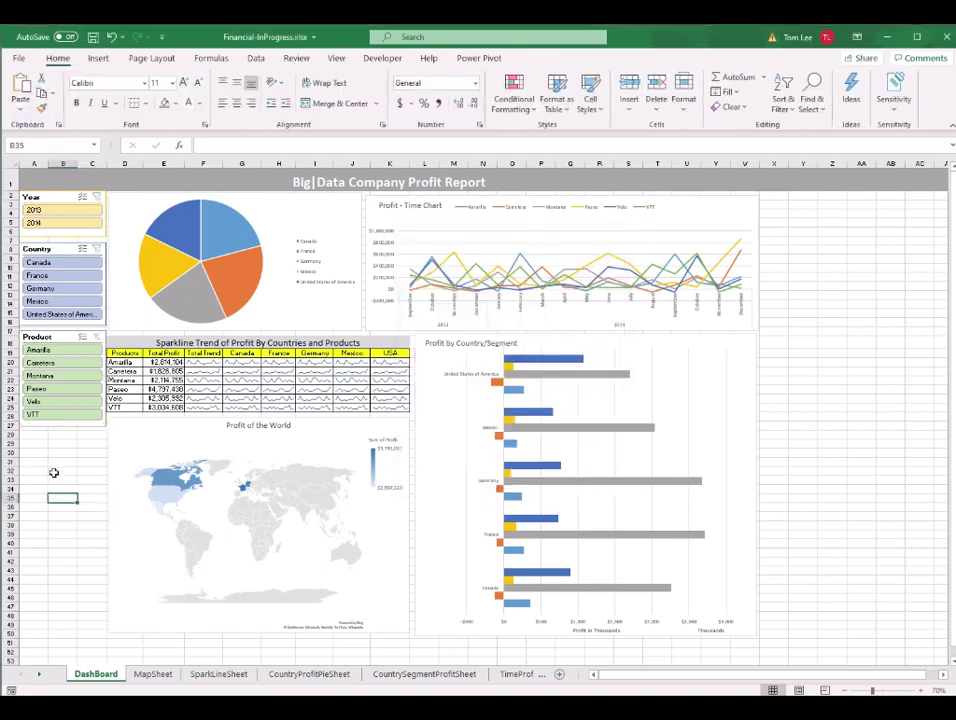
# Test the Product and Country slicers by filtering the dashboard to Velo in Canada, and add VTT to the product selection.
pyautogui.click(57, 404)
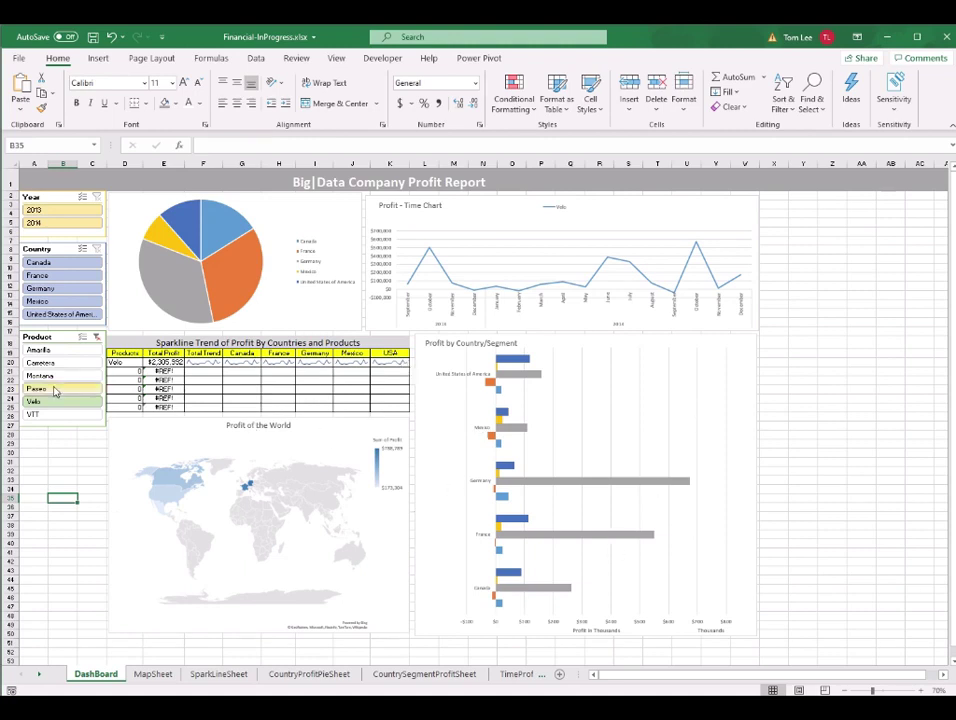
pyautogui.click(62, 268)
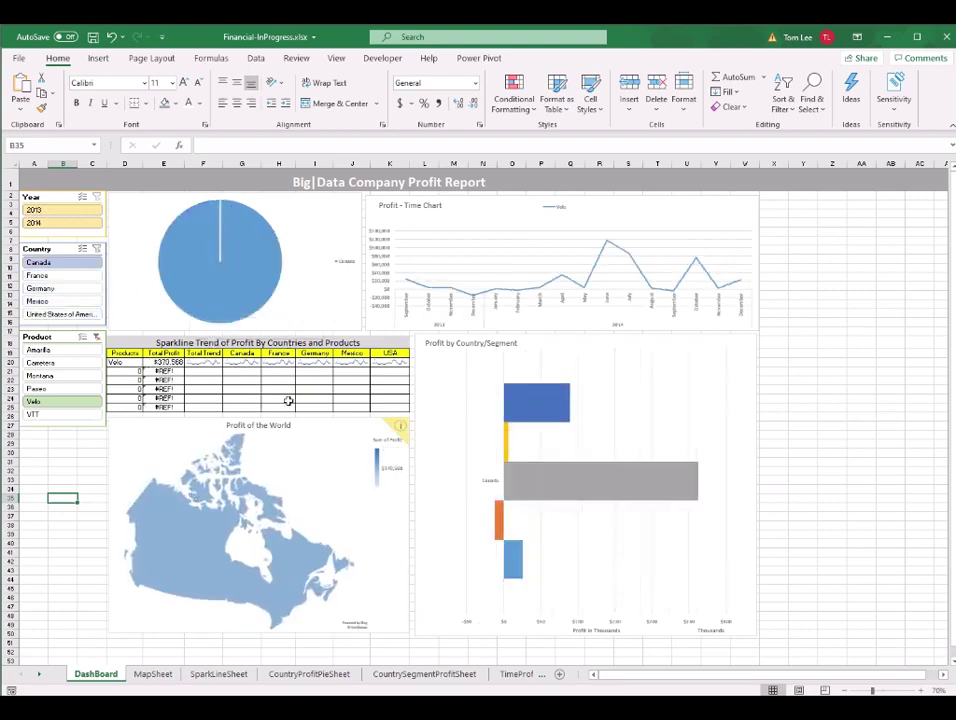
pyautogui.moveTo(209, 366)
pyautogui.mouseDown()
pyautogui.moveTo(392, 364)
pyautogui.moveTo(204, 407)
pyautogui.mouseUp()
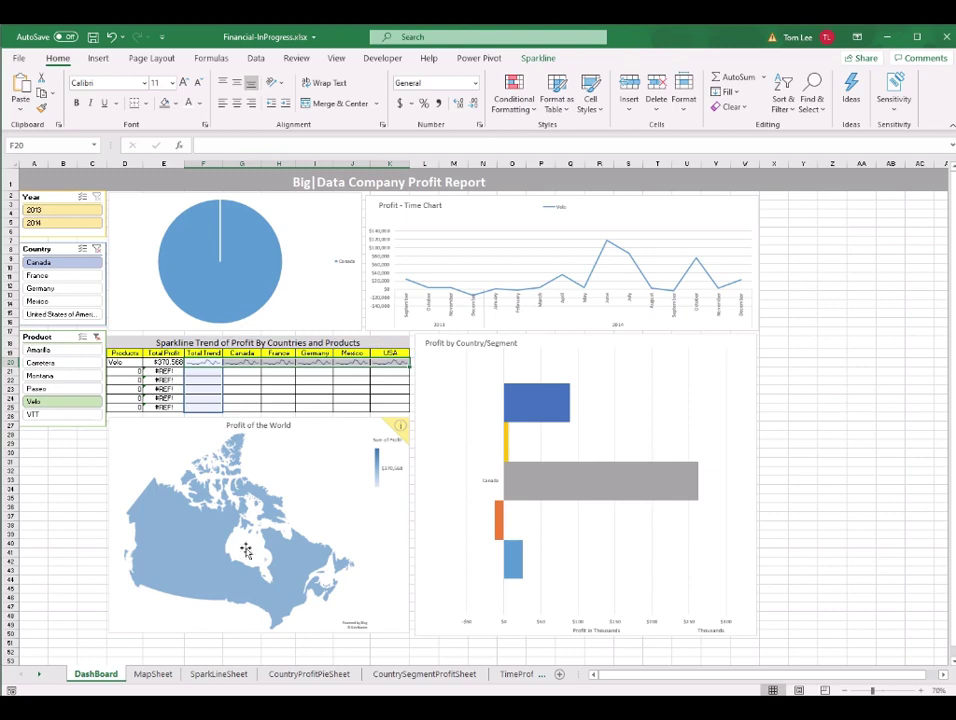
pyautogui.click(742, 365)
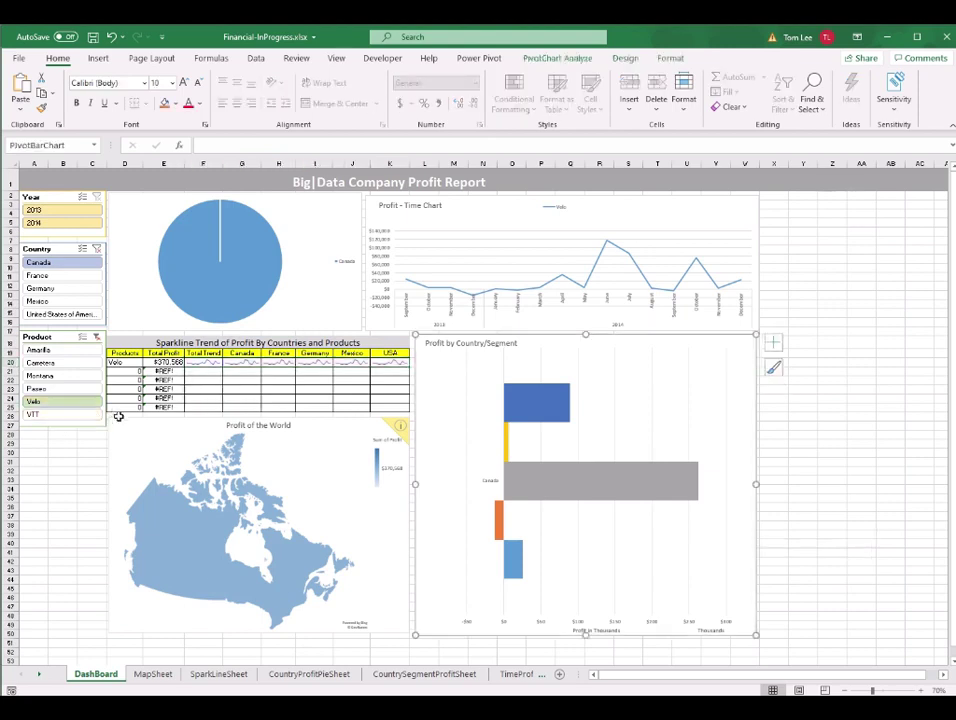
pyautogui.keyDown('ctrl'); pyautogui.click(52, 414); pyautogui.keyUp('ctrl')
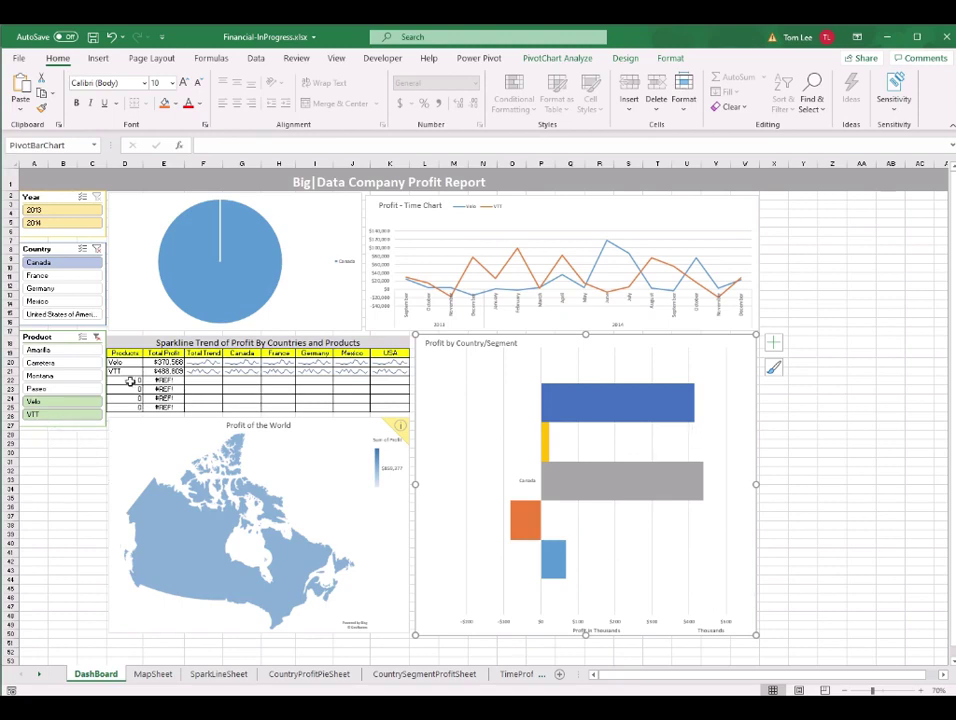
# Clear the Product filter, and test the Country slicer with United States of America before clearing it too.
pyautogui.click(97, 340)
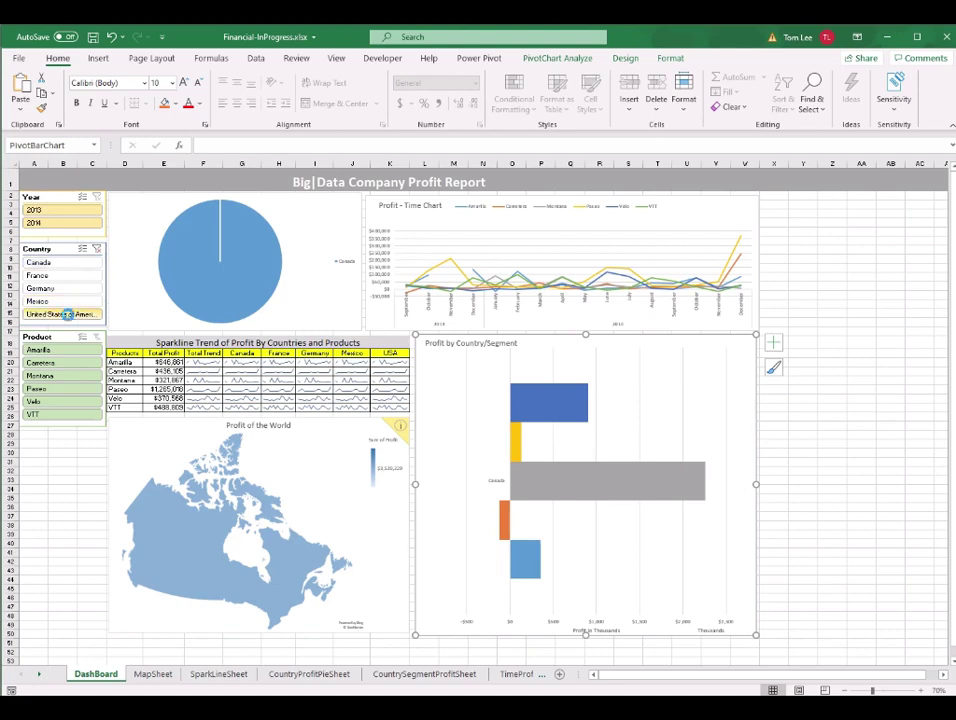
pyautogui.click(68, 316)
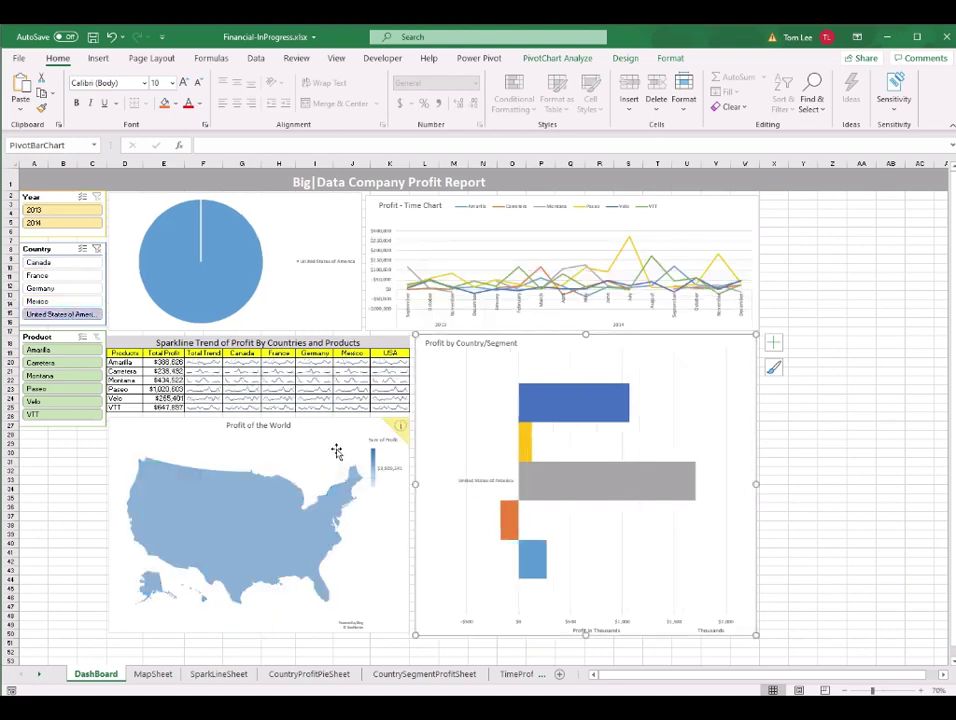
pyautogui.click(96, 250)
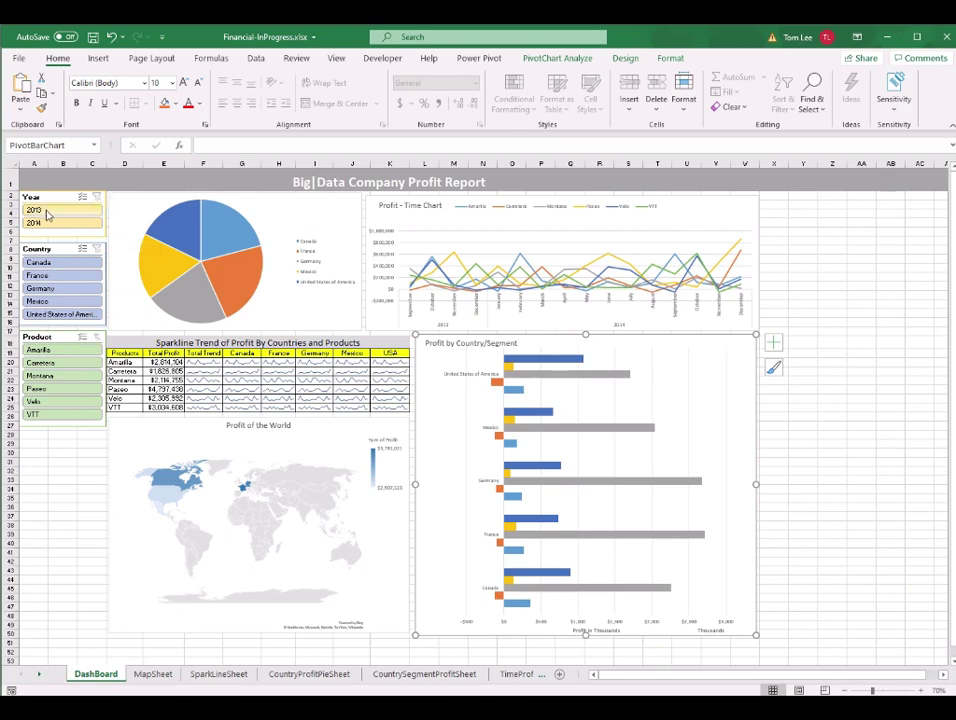
# Test the Year slicer by filtering the dashboard to 2013 and to 2014, and reselect both years.
pyautogui.click(45, 212)
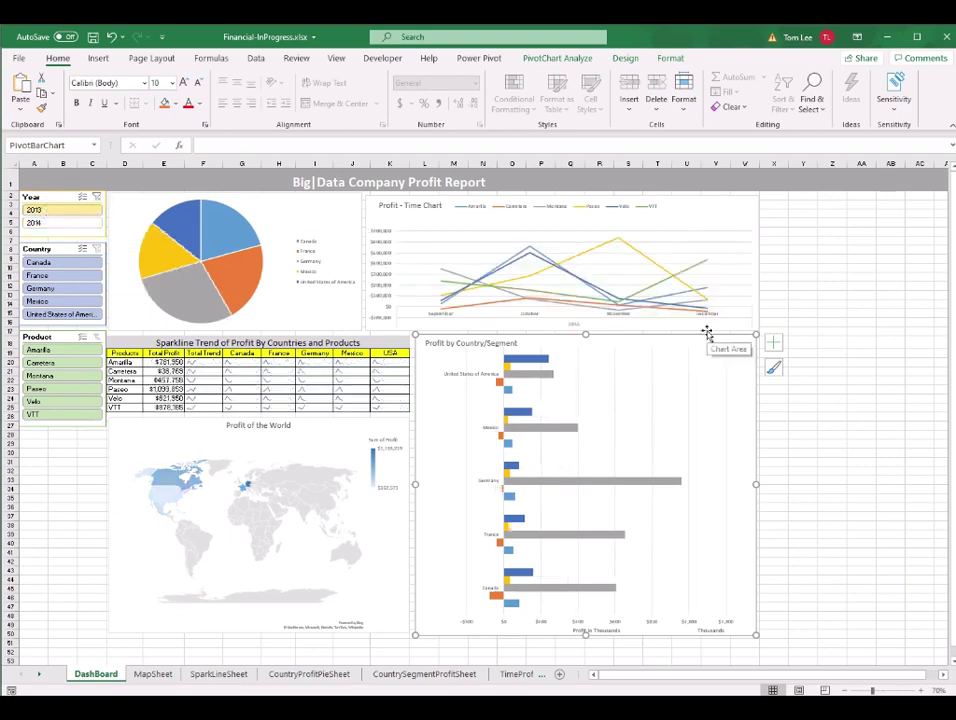
pyautogui.click(62, 223)
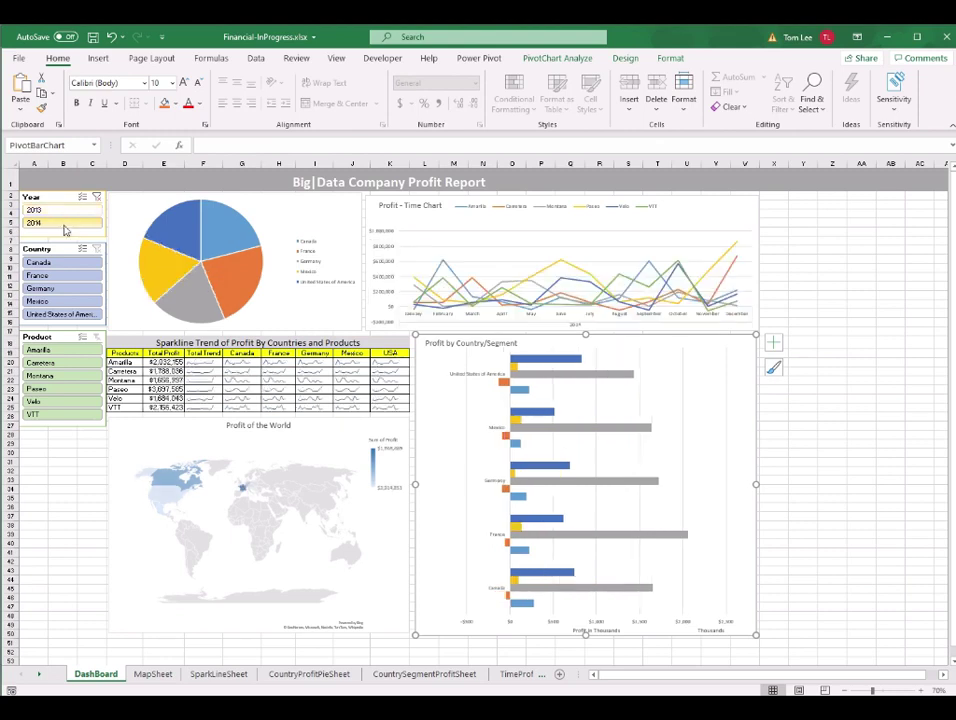
pyautogui.keyDown('ctrl'); pyautogui.click(45, 210); pyautogui.keyUp('ctrl')
pyautogui.click(861, 331)
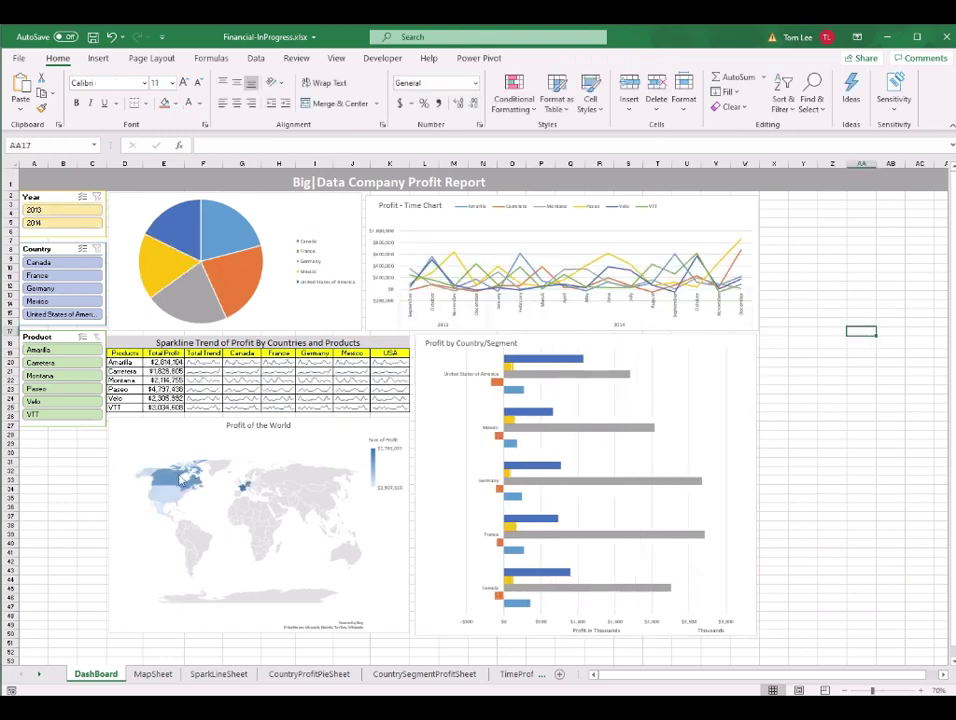
pyautogui.click(843, 261)
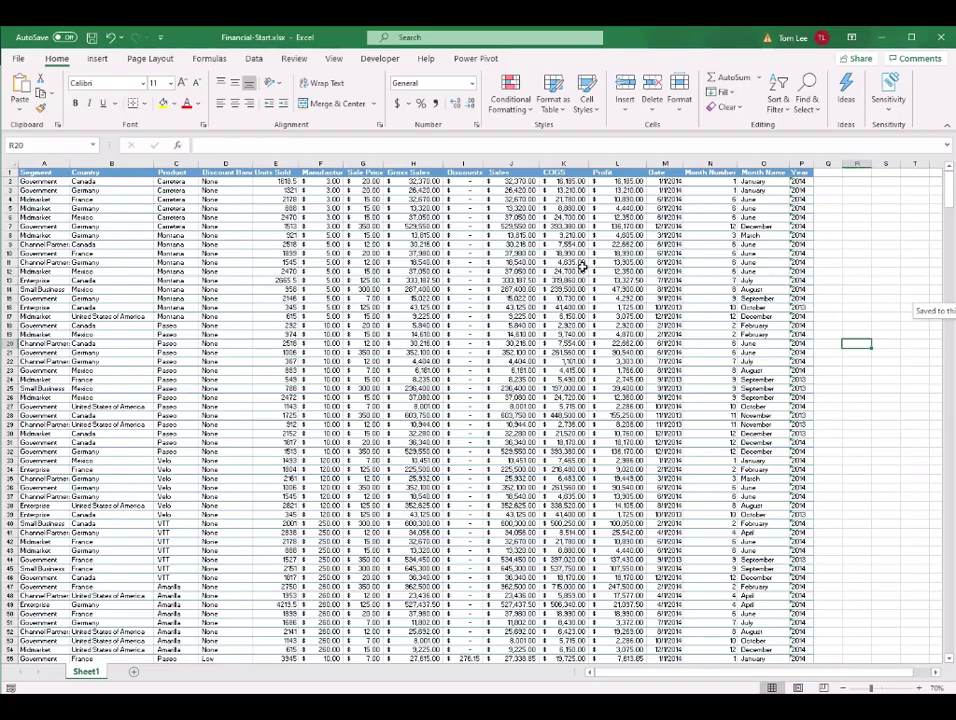
# Review the source data in Financial-Start.xlsx and the exercise steps in Financial-Files-Links.docx, and switch to the Financial-Final.xlsx dashboard.
pyautogui.click(328, 271)
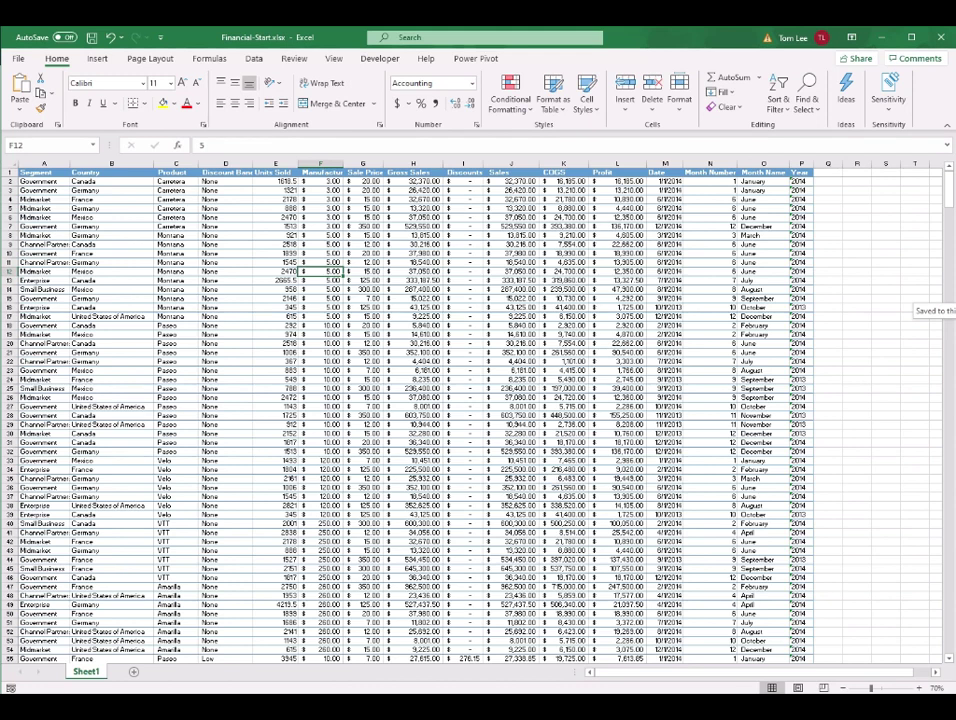
pyautogui.hotkey('alt', 'Tab')
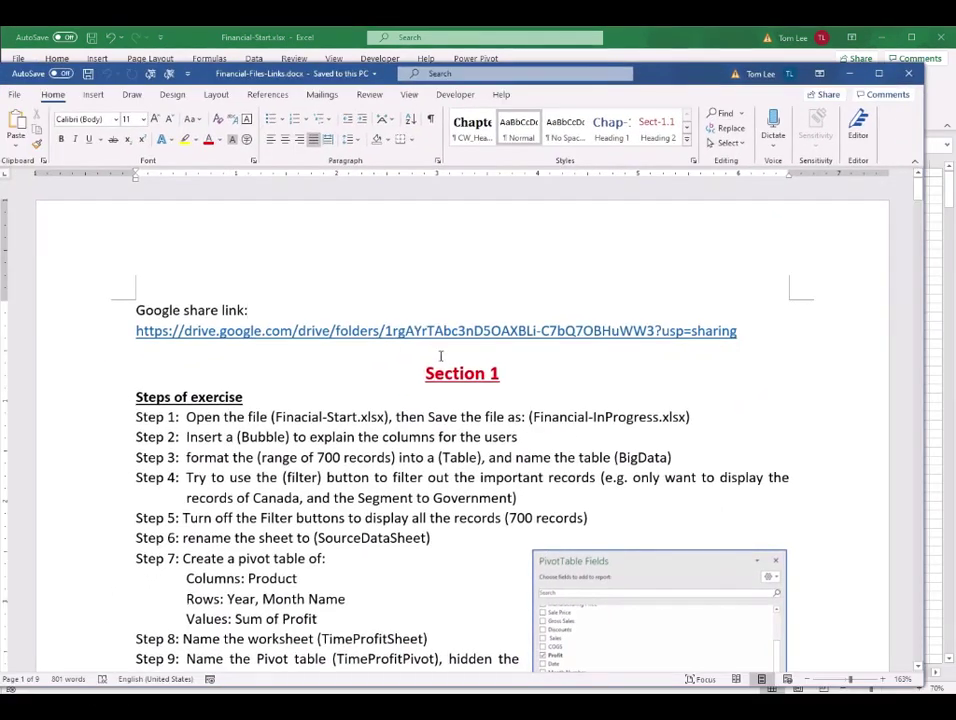
pyautogui.hotkey('alt', 'Tab')
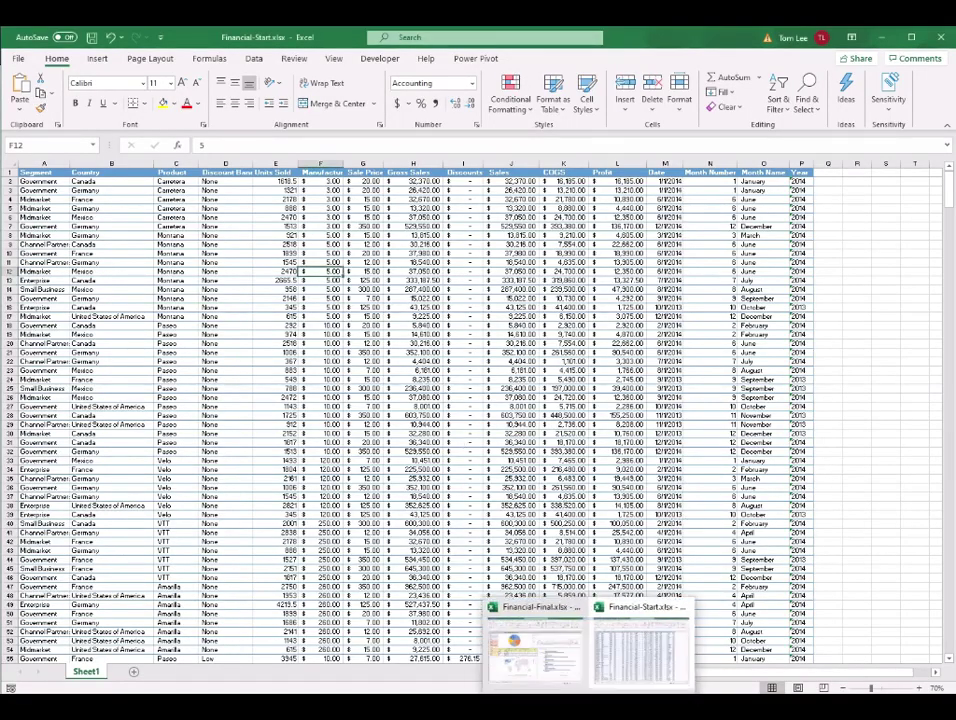
pyautogui.click(571, 684)
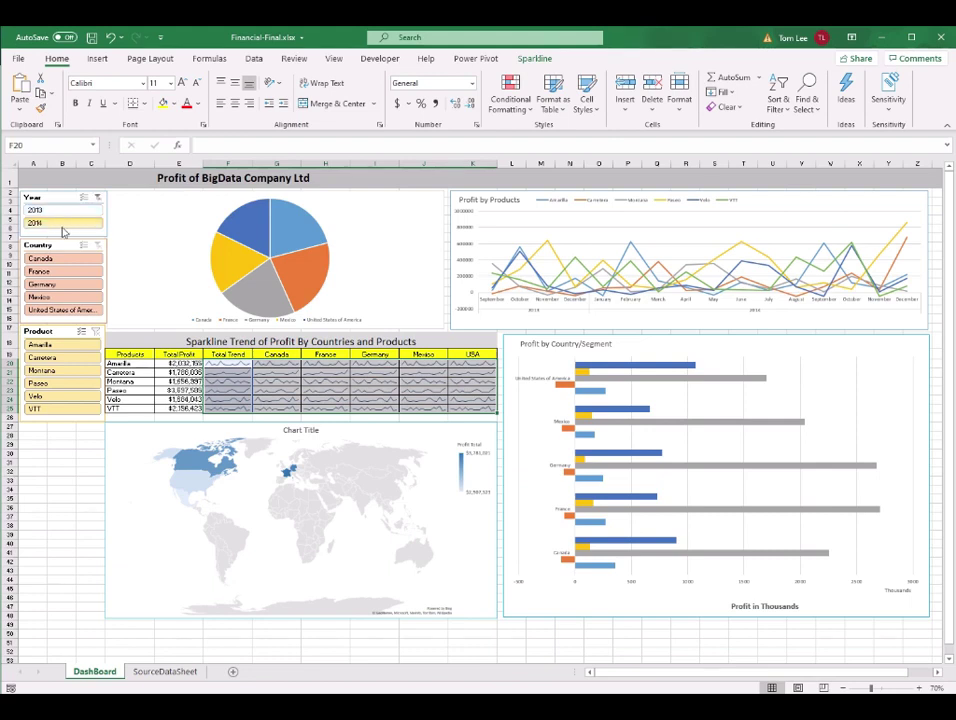
# Filter the final dashboard to 2014 for Canada and United States of America, and clear the Country filter.
pyautogui.click(62, 226)
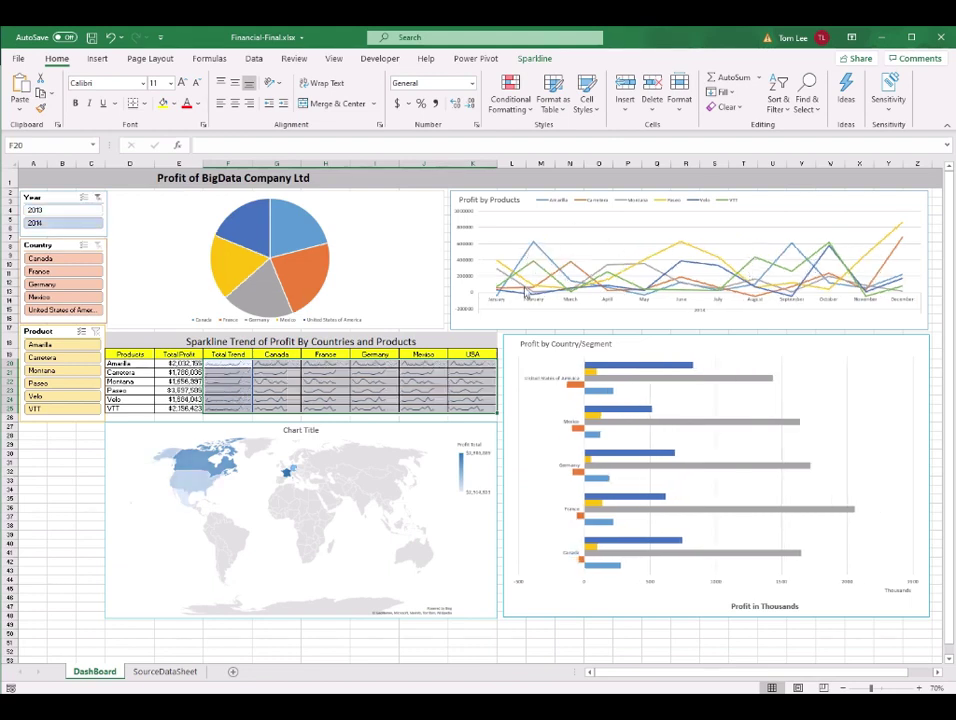
pyautogui.click(80, 260)
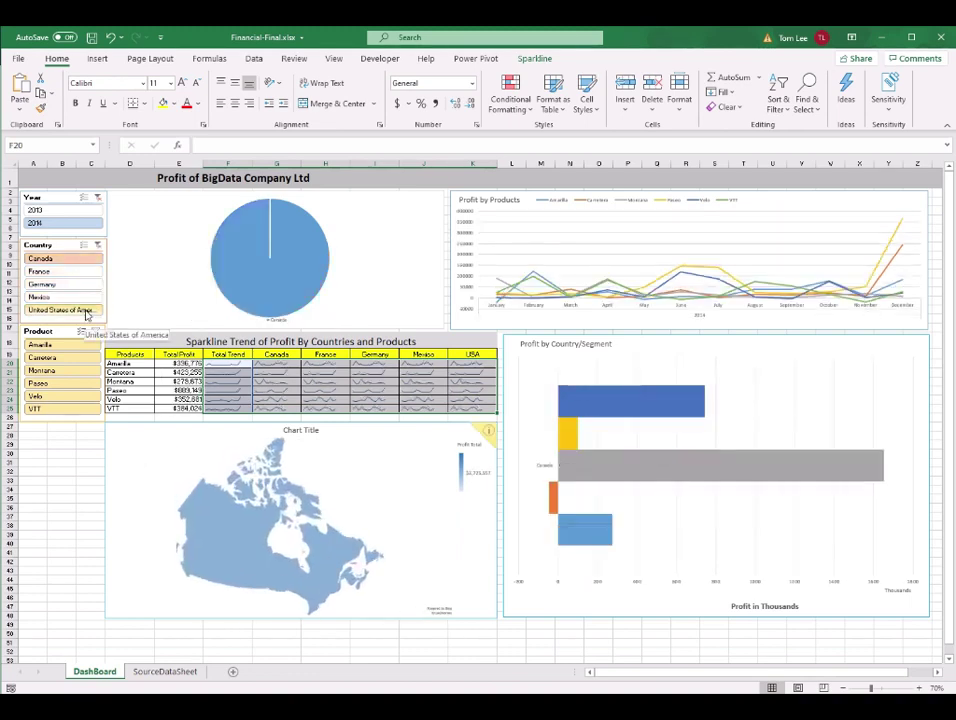
pyautogui.keyDown('ctrl'); pyautogui.click(86, 311); pyautogui.keyUp('ctrl')
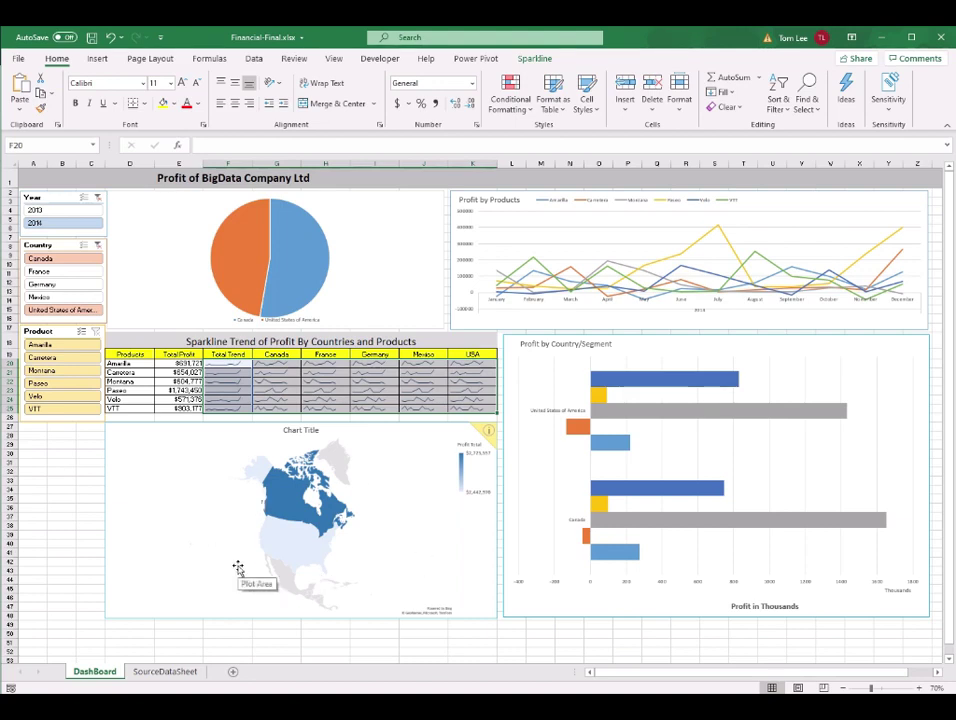
pyautogui.click(97, 246)
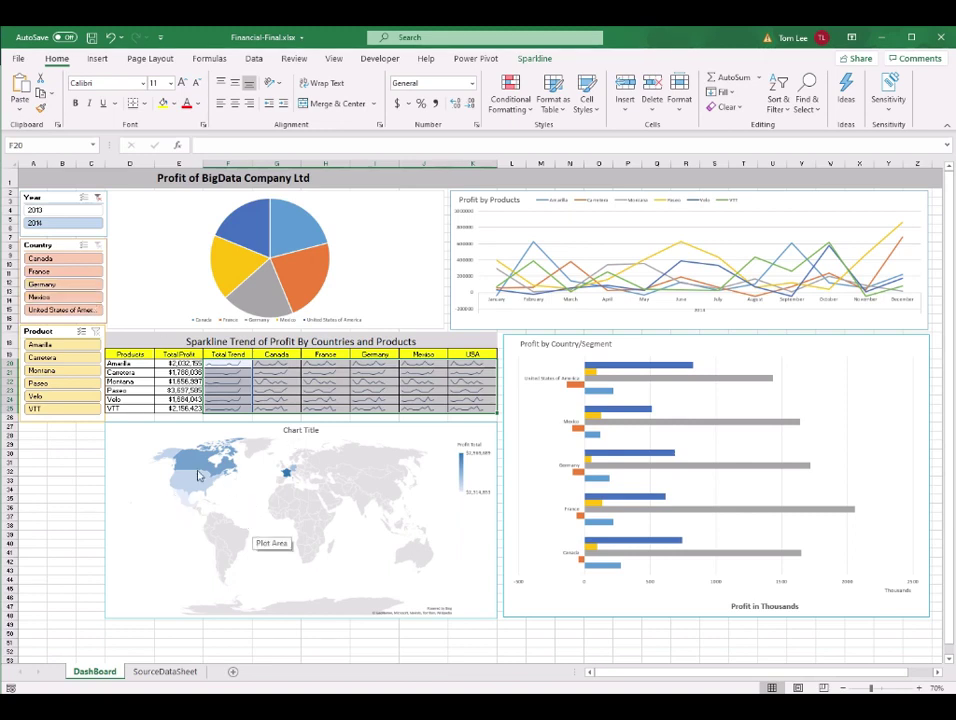
# Filter the final dashboard to the products Amarilla, Carretera and Montana, and clear the Product and Year filters.
pyautogui.click(75, 345)
pyautogui.keyDown('ctrl'); pyautogui.click(72, 371); pyautogui.keyUp('ctrl')
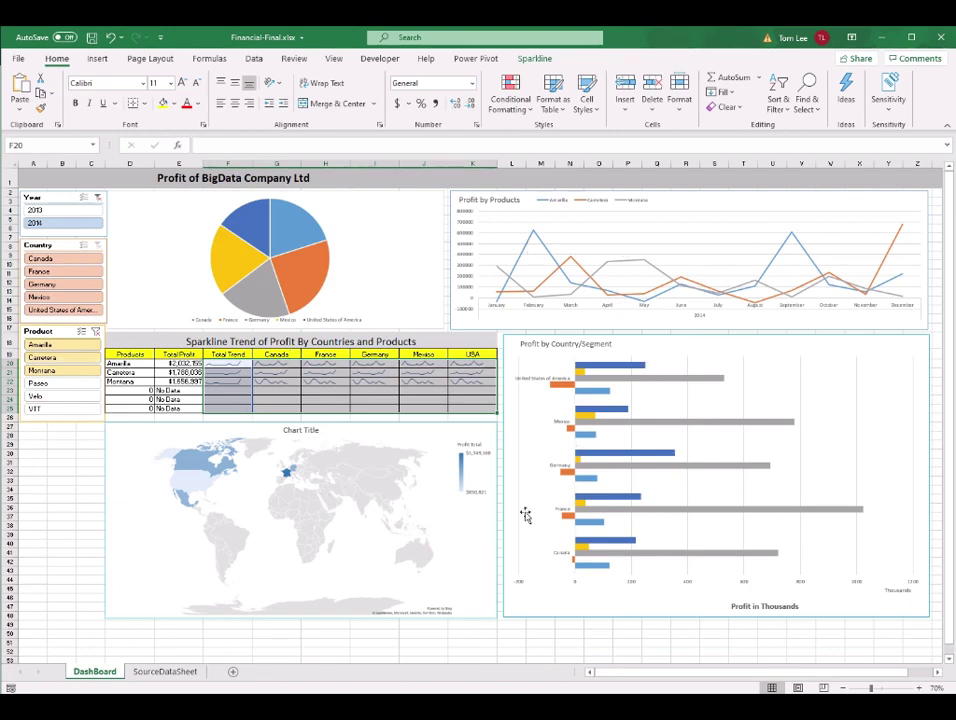
pyautogui.click(97, 332)
pyautogui.click(97, 197)
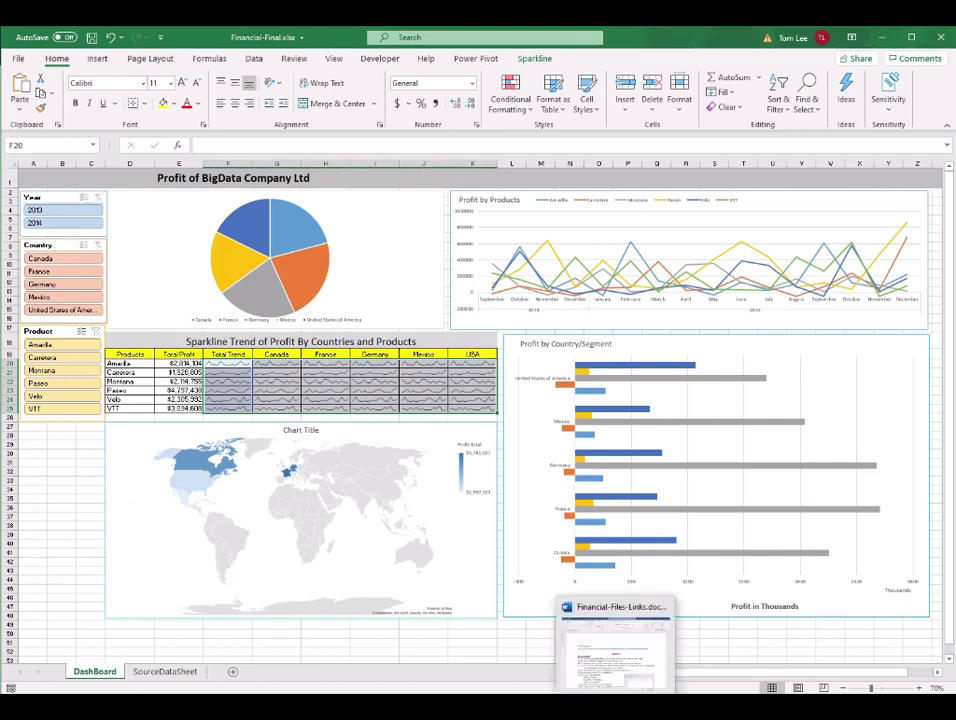
# Switch to the Financial-Start-Chi.xlsx workbook.
pyautogui.click(639, 622)
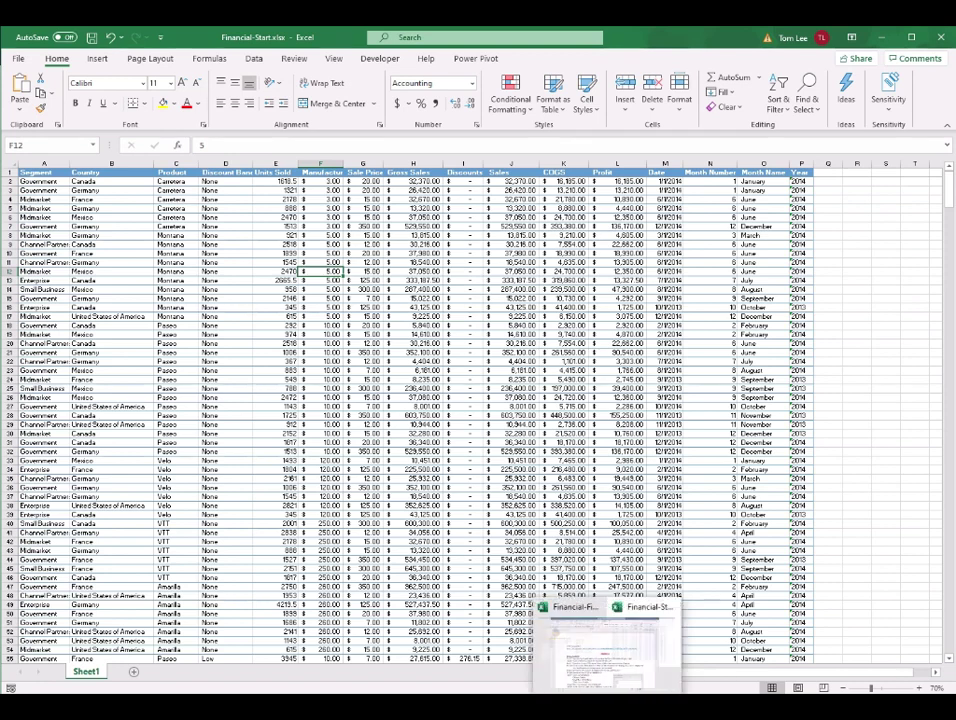
pyautogui.click(560, 677)
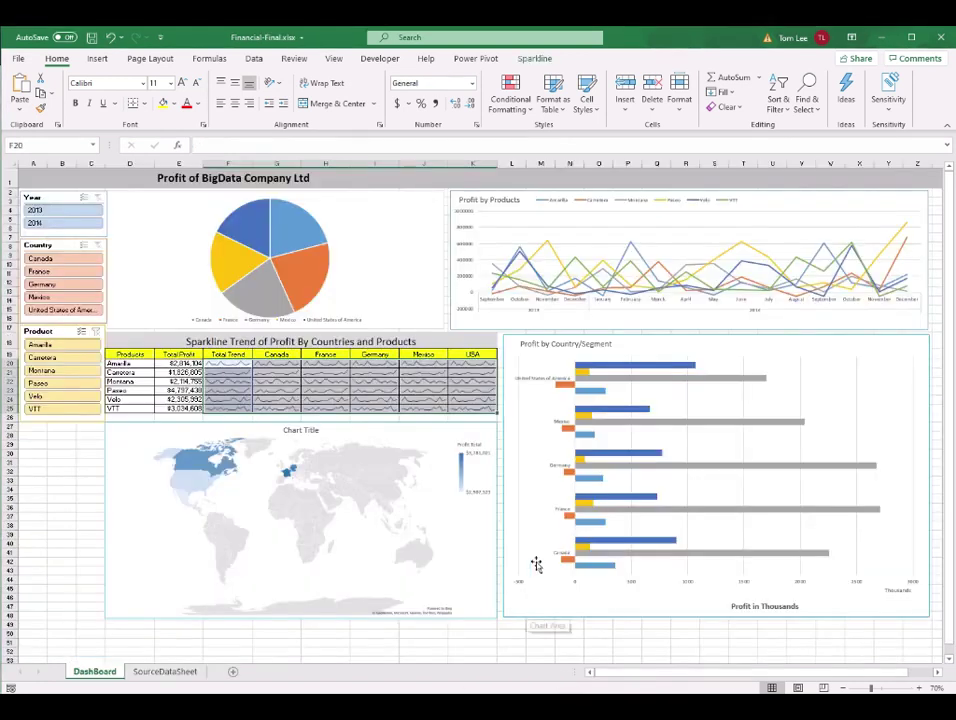
pyautogui.hotkey('alt', 'Tab')
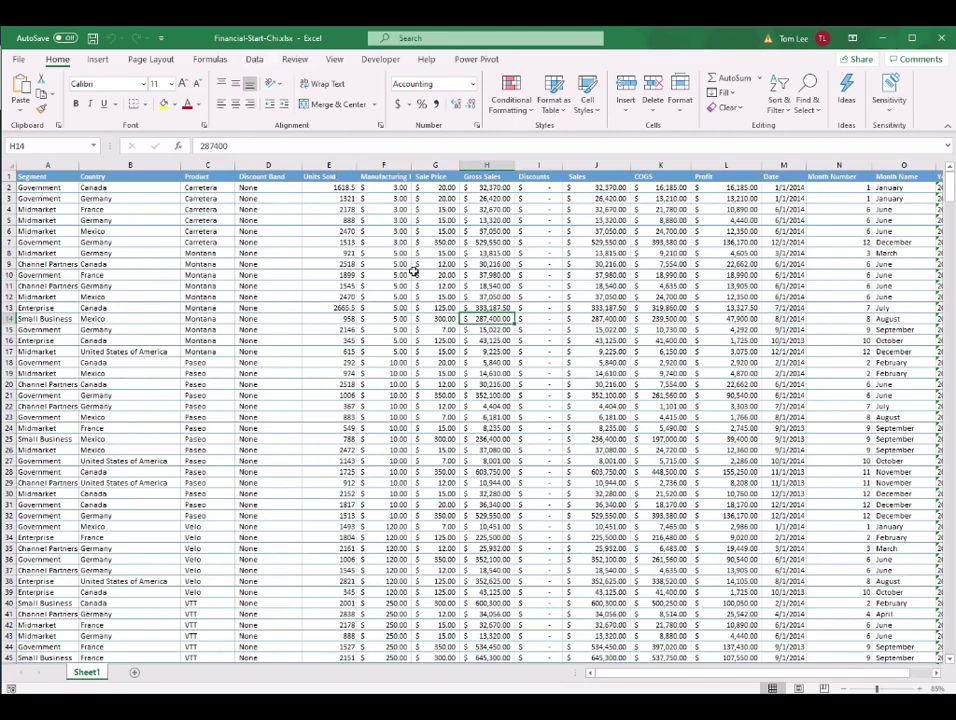
# Examine the financial records on Sheet1 from the first row down to the last one.
pyautogui.click(186, 266)
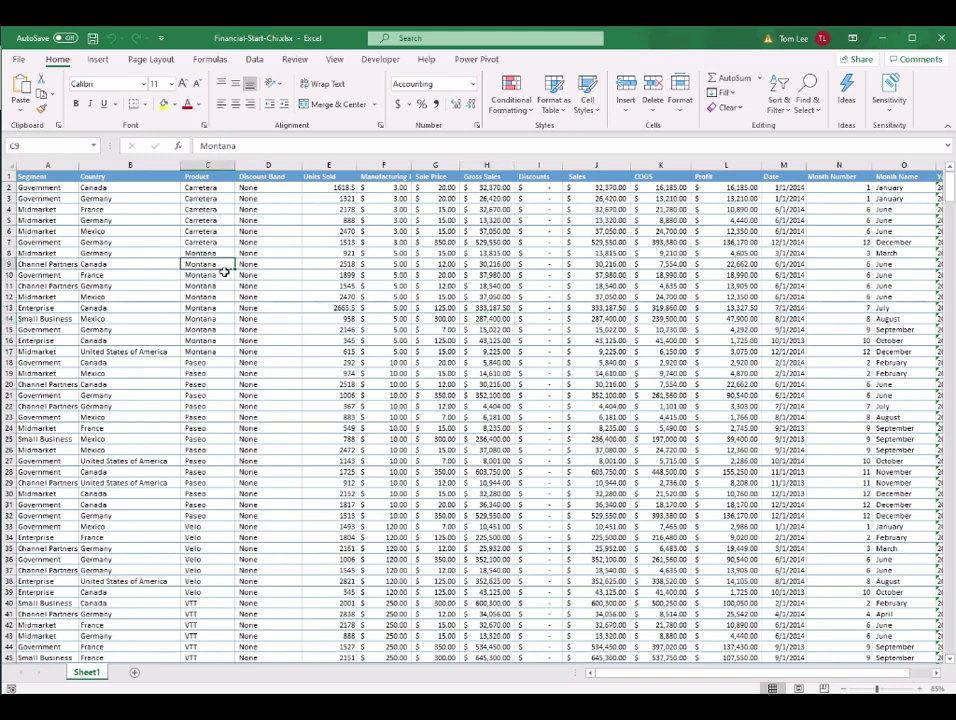
pyautogui.click(59, 189)
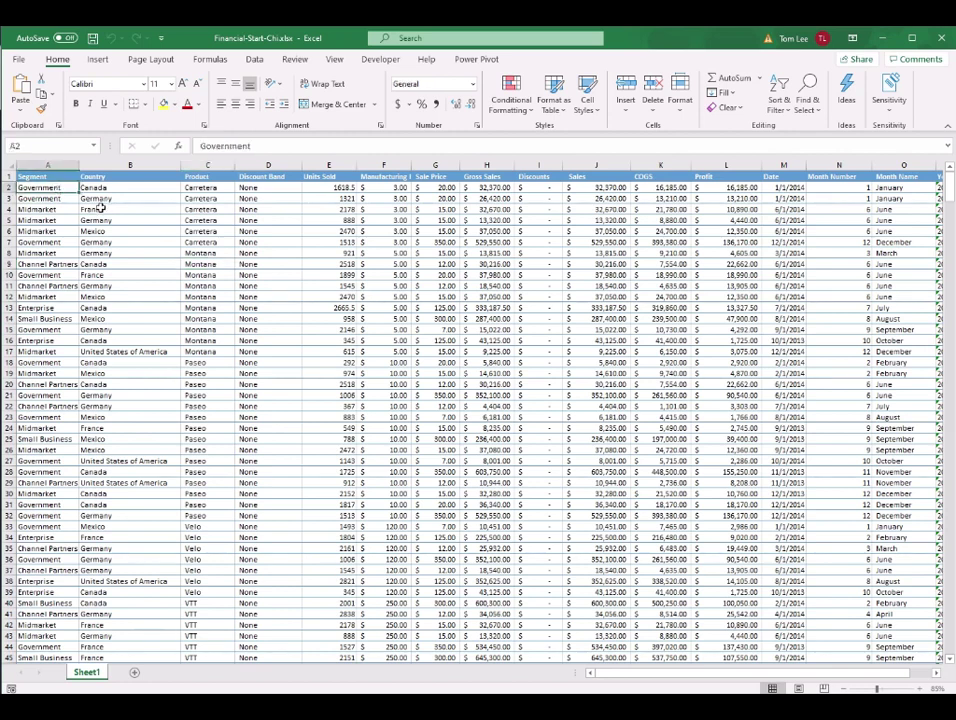
pyautogui.hotkey('ctrl', 'Down')
pyautogui.scroll(-3, 213, 406)
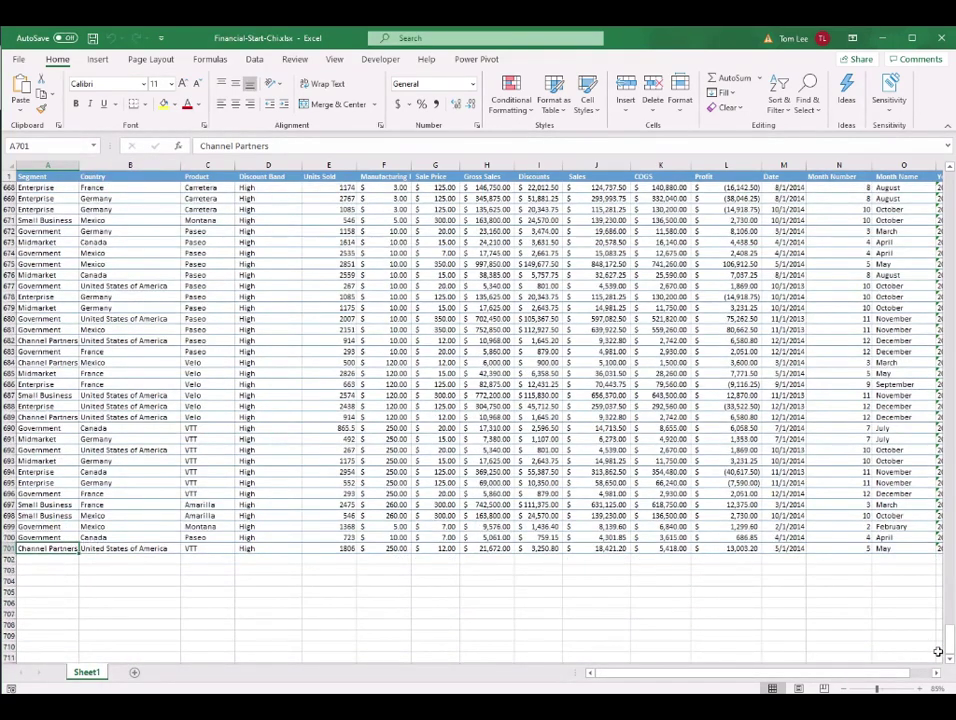
pyautogui.moveTo(950, 635); pyautogui.dragTo(790, 198)
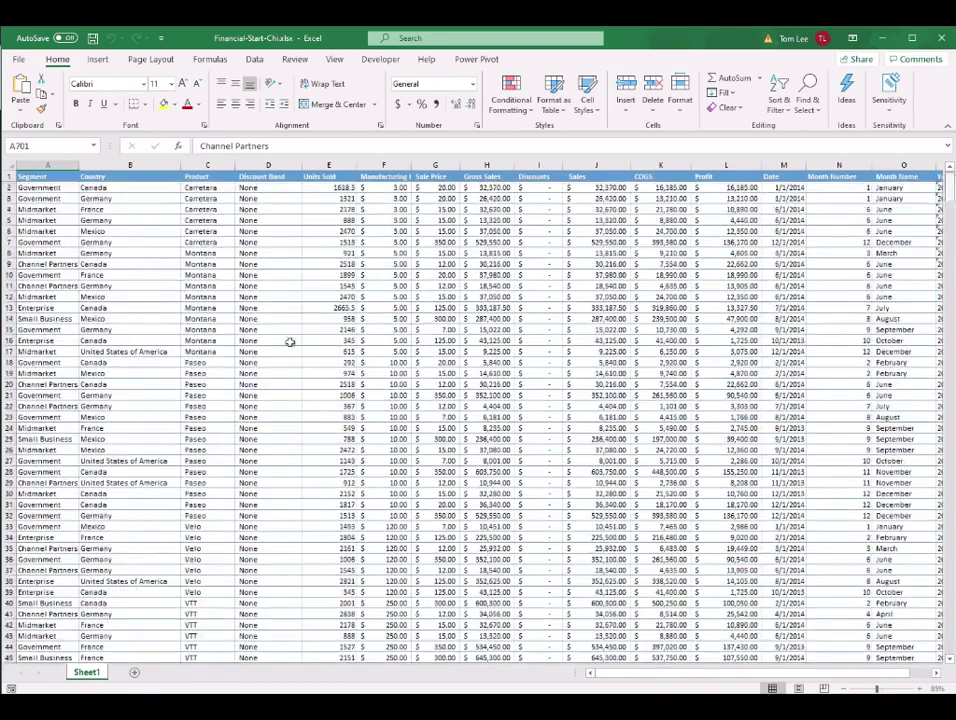
pyautogui.click(132, 252)
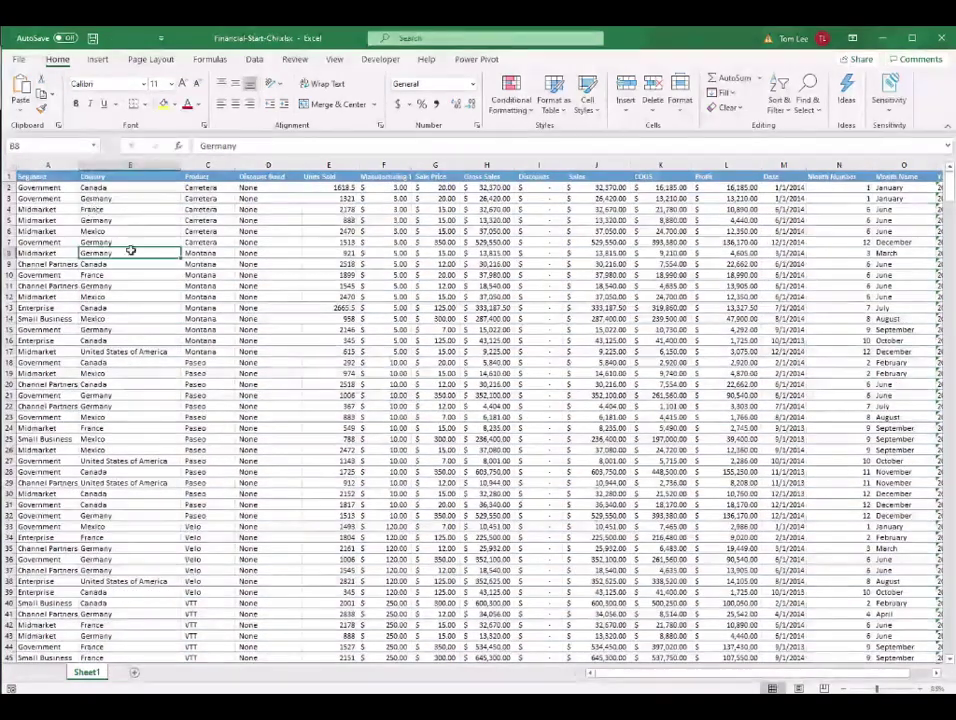
pyautogui.click(336, 276)
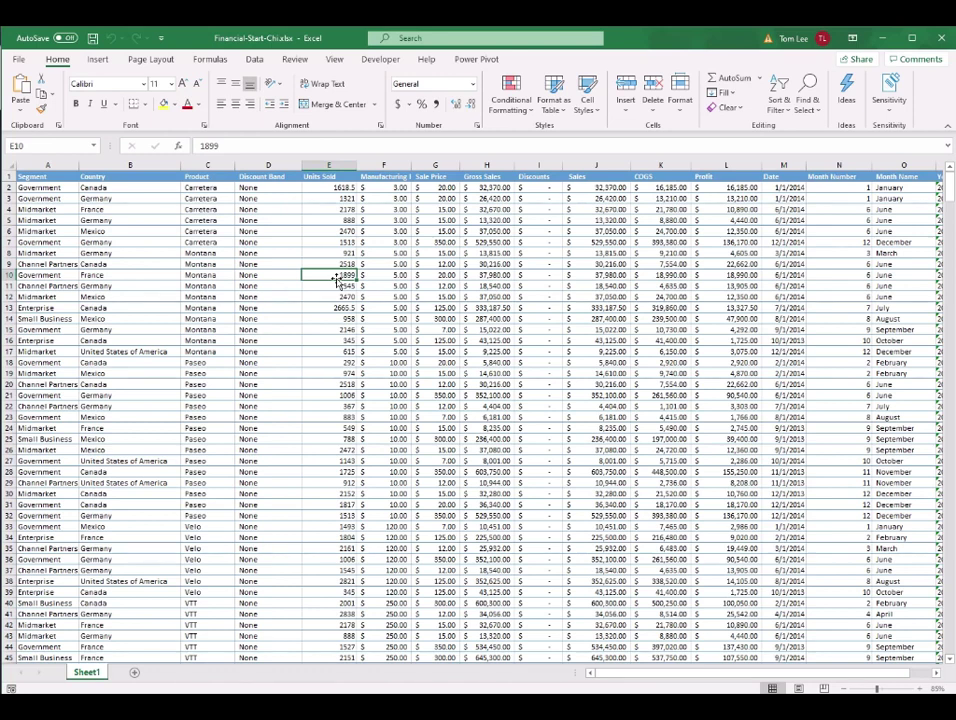
# Widen the Gross Sales column enough to fit its full amounts.
pyautogui.click(845, 688)
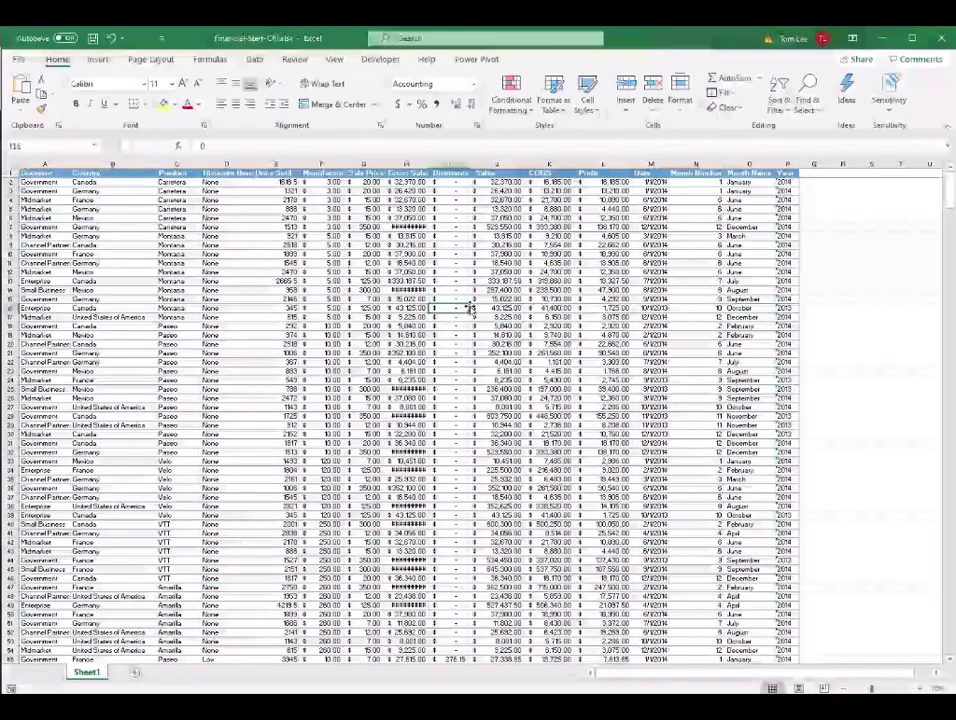
pyautogui.moveTo(426, 163); pyautogui.dragTo(461, 164)
pyautogui.click(424, 236)
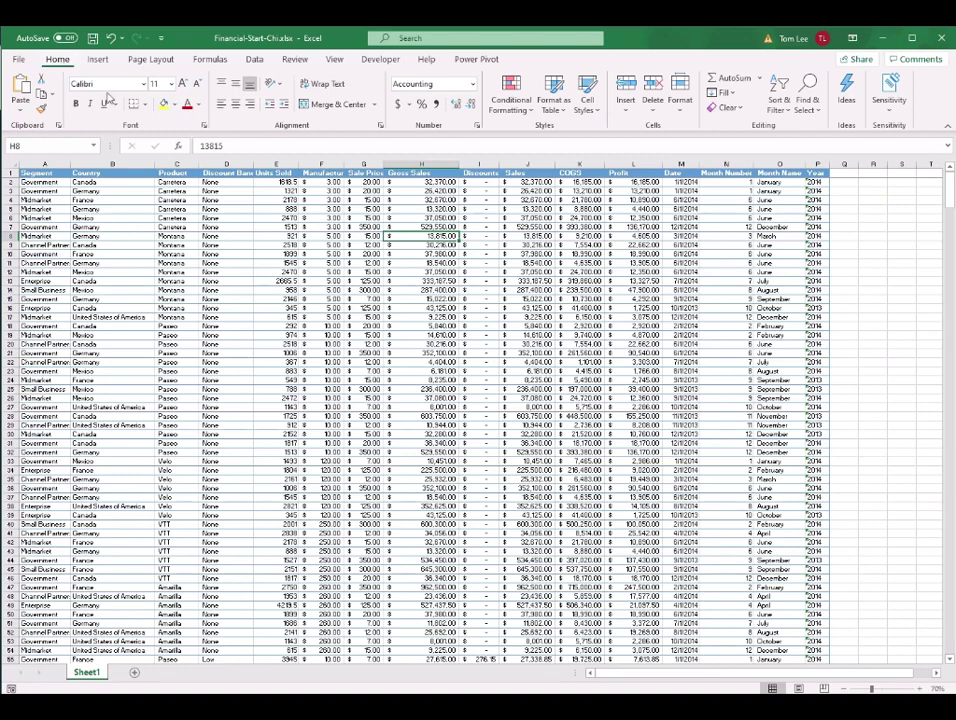
# Format the data range A1:P701 as a table with headers, using the darker blue style in the first Medium row.
pyautogui.click(563, 108)
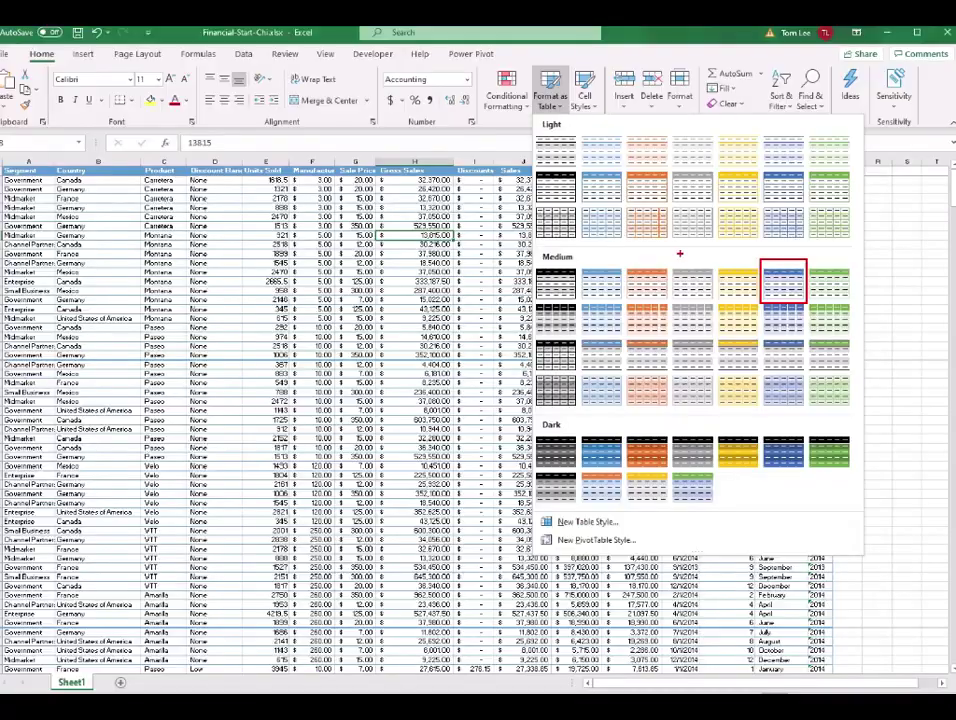
pyautogui.press('Escape')
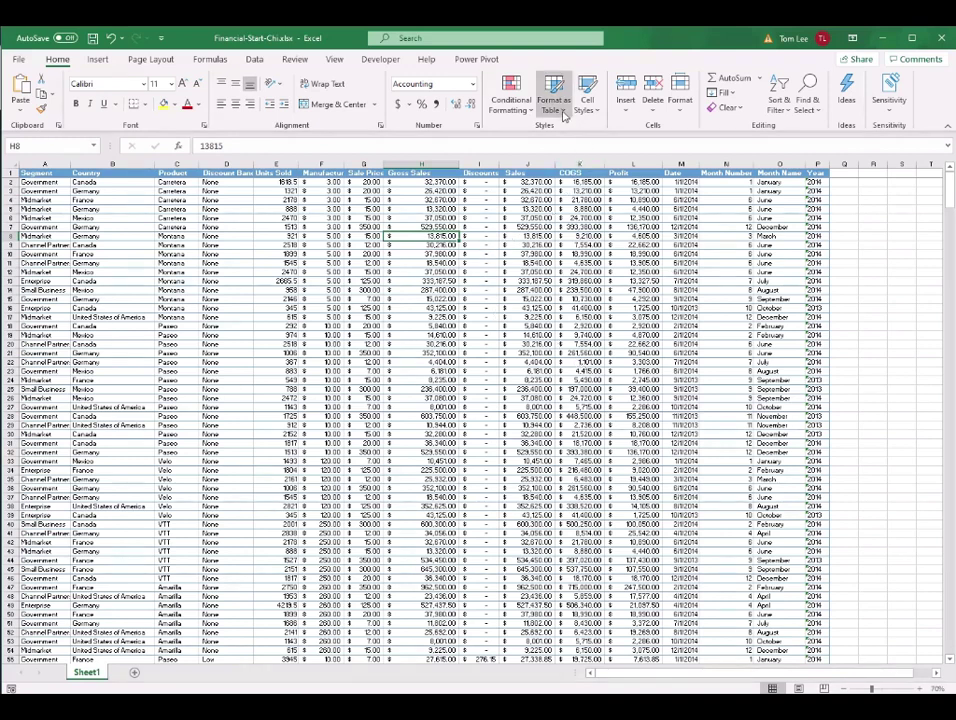
pyautogui.click(553, 95)
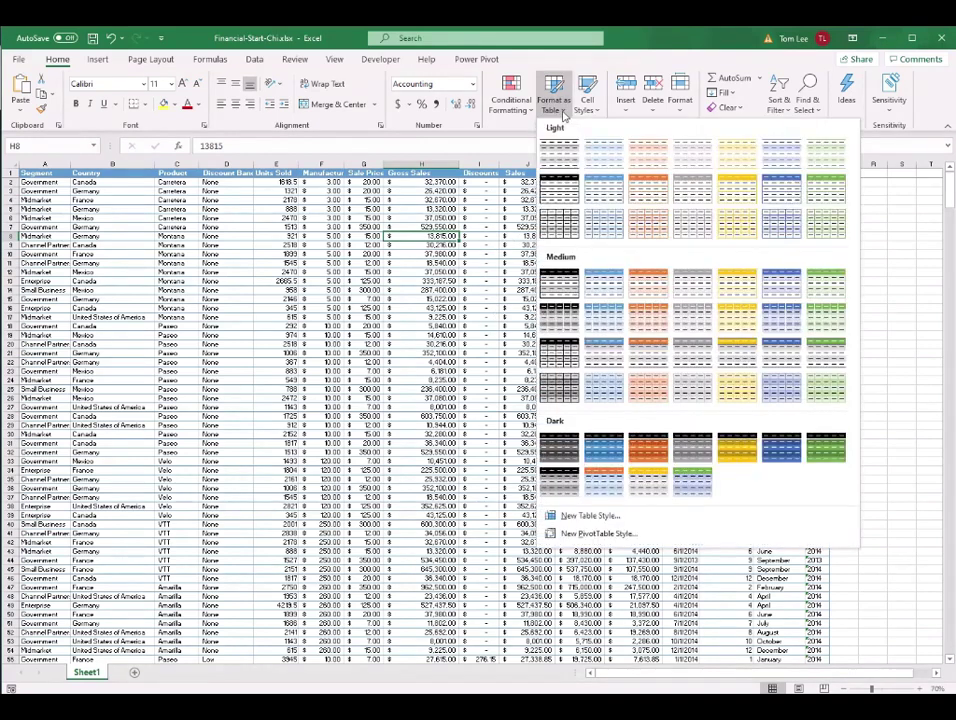
pyautogui.click(786, 293)
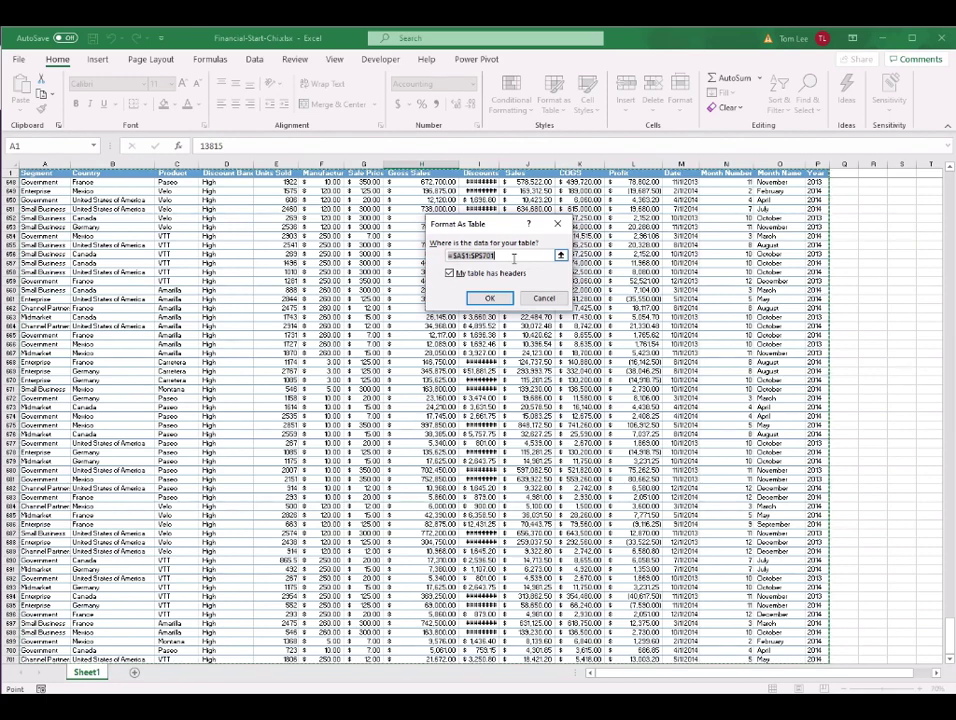
pyautogui.click(492, 300)
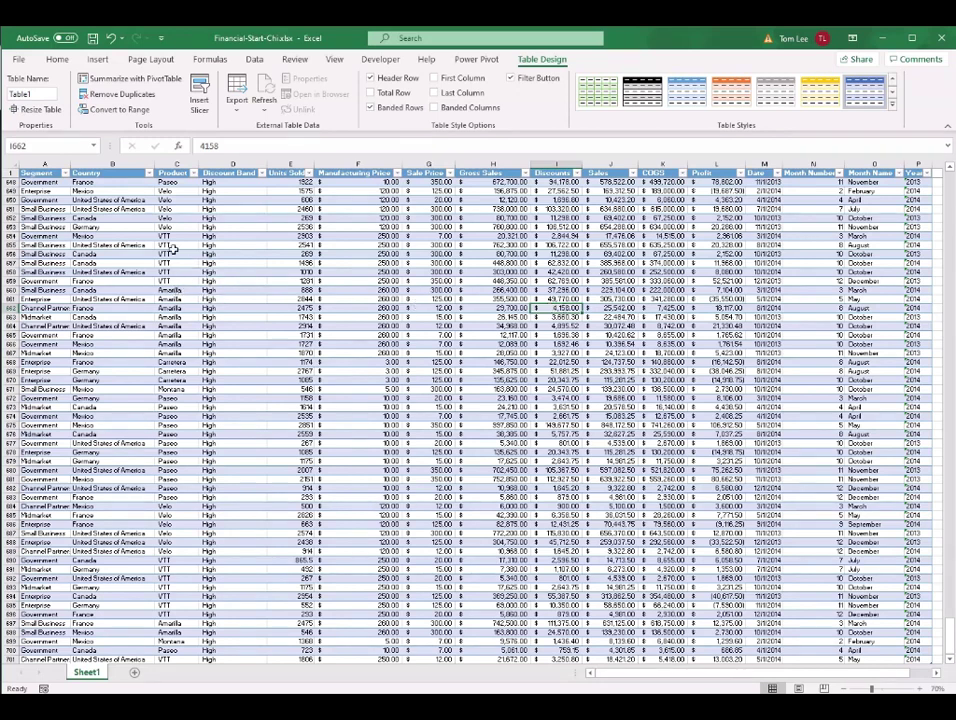
# Filter the table's Country column to Canada and United States of America only.
pyautogui.click(104, 174)
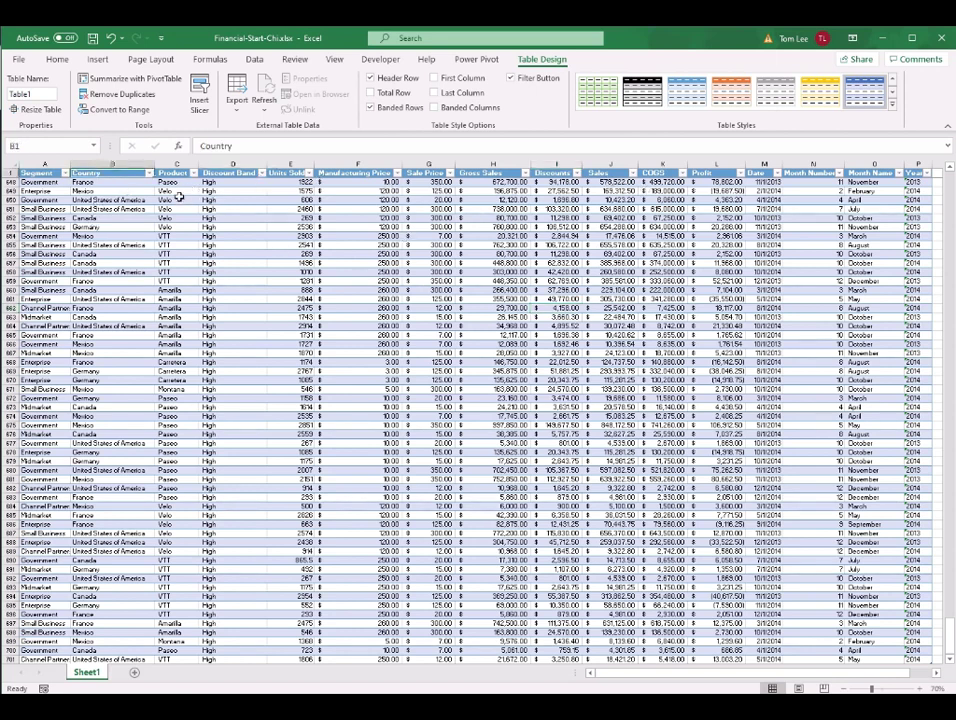
pyautogui.click(150, 174)
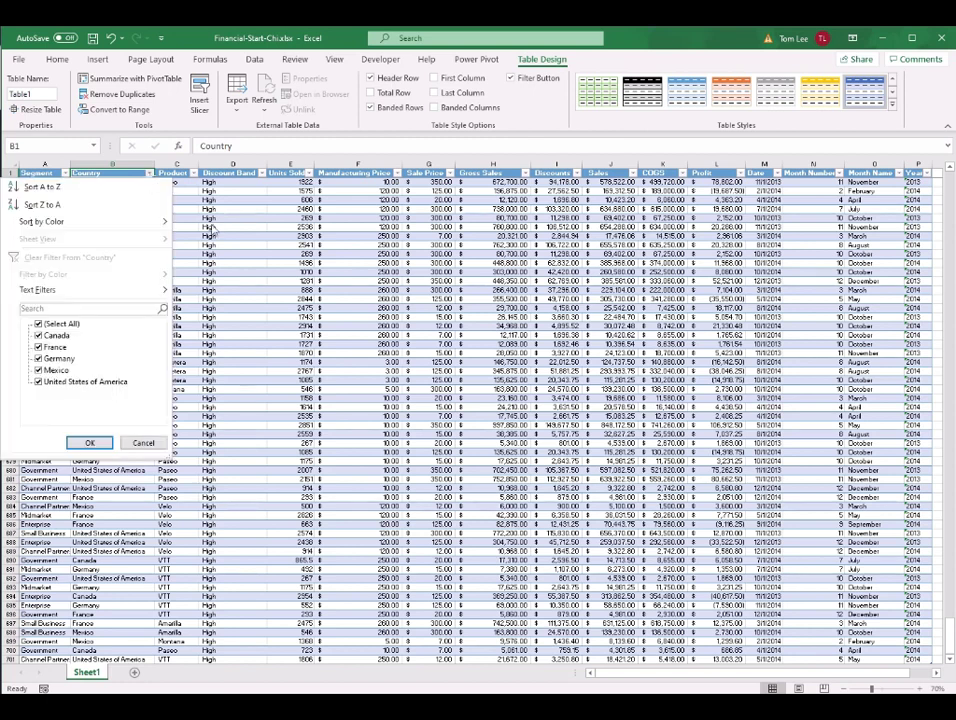
pyautogui.click(38, 324)
pyautogui.click(40, 335)
pyautogui.click(85, 381)
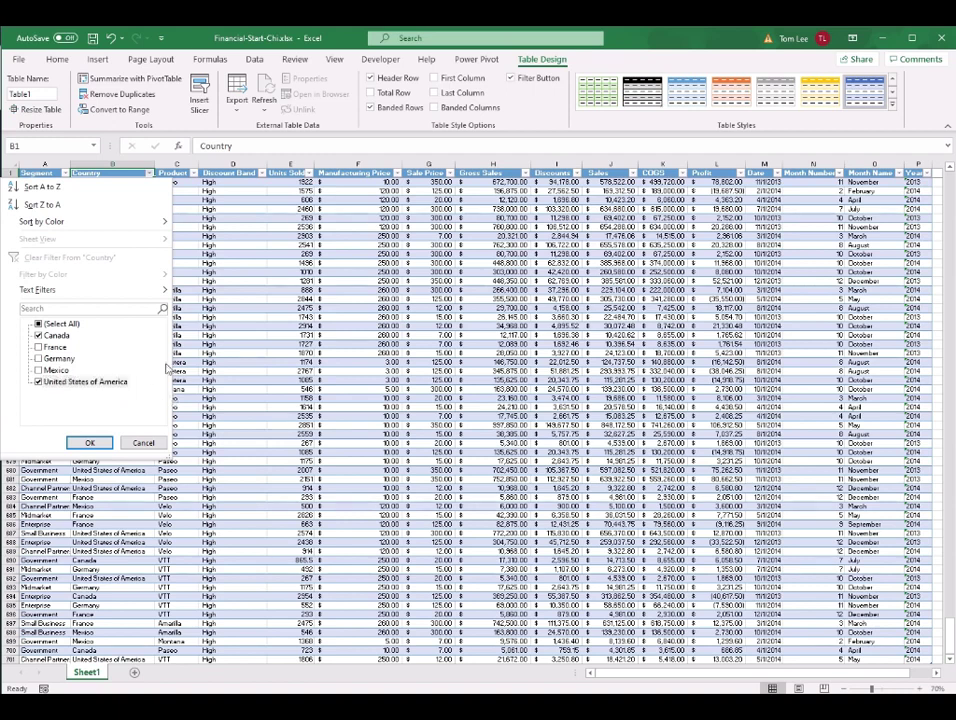
pyautogui.click(96, 449)
pyautogui.scroll(10, 233, 273)
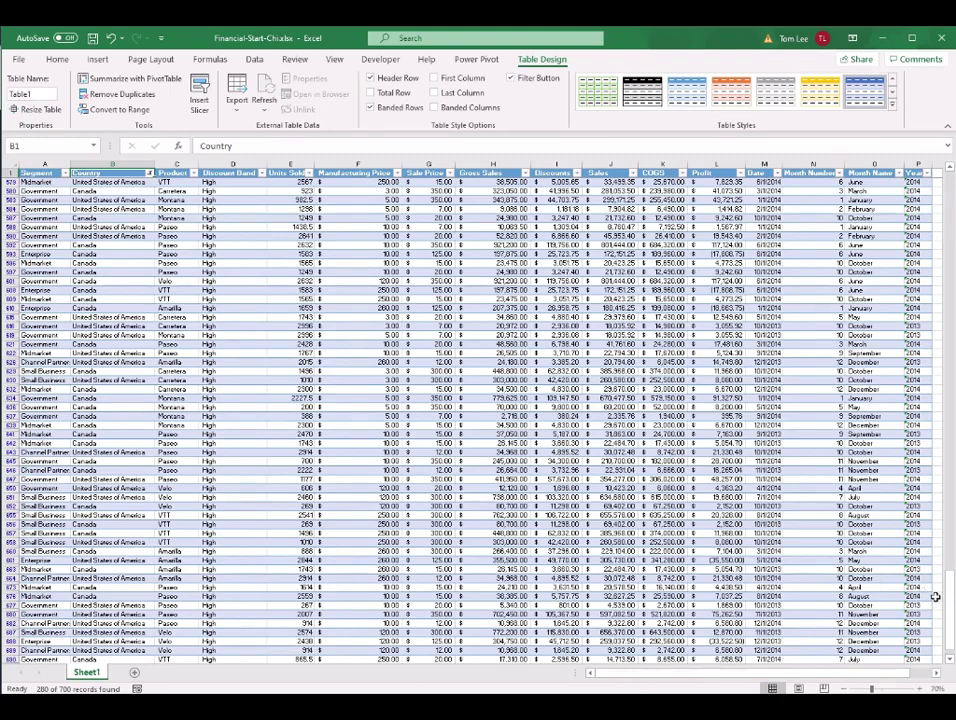
pyautogui.moveTo(949, 588); pyautogui.dragTo(940, 188)
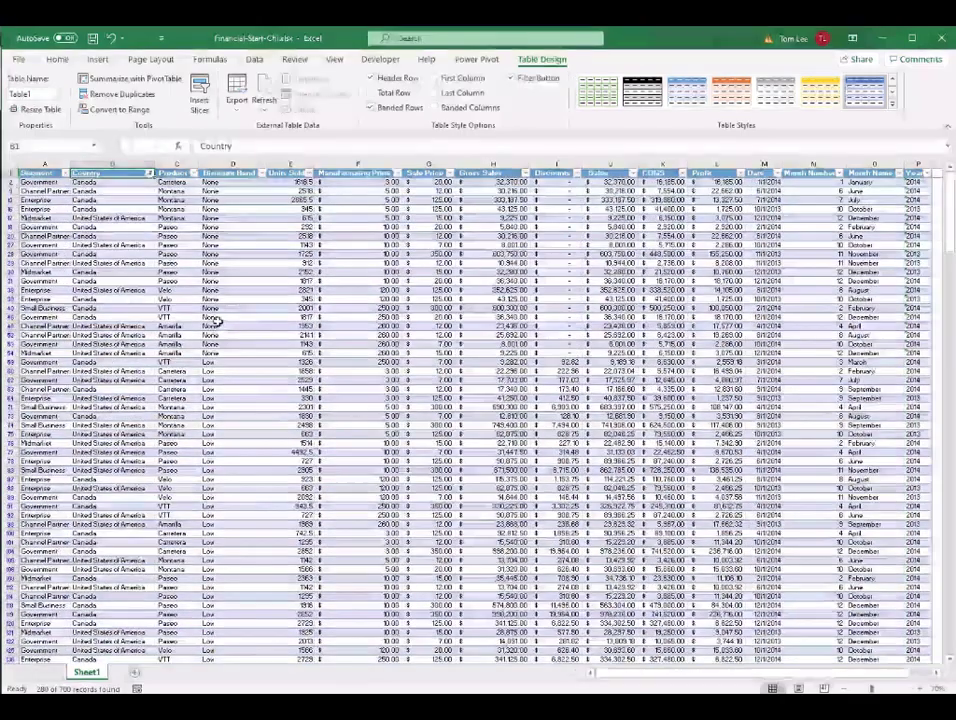
# Widen the Product column and filter it to the VTT product only.
pyautogui.click(233, 317)
pyautogui.moveTo(200, 163); pyautogui.dragTo(226, 162)
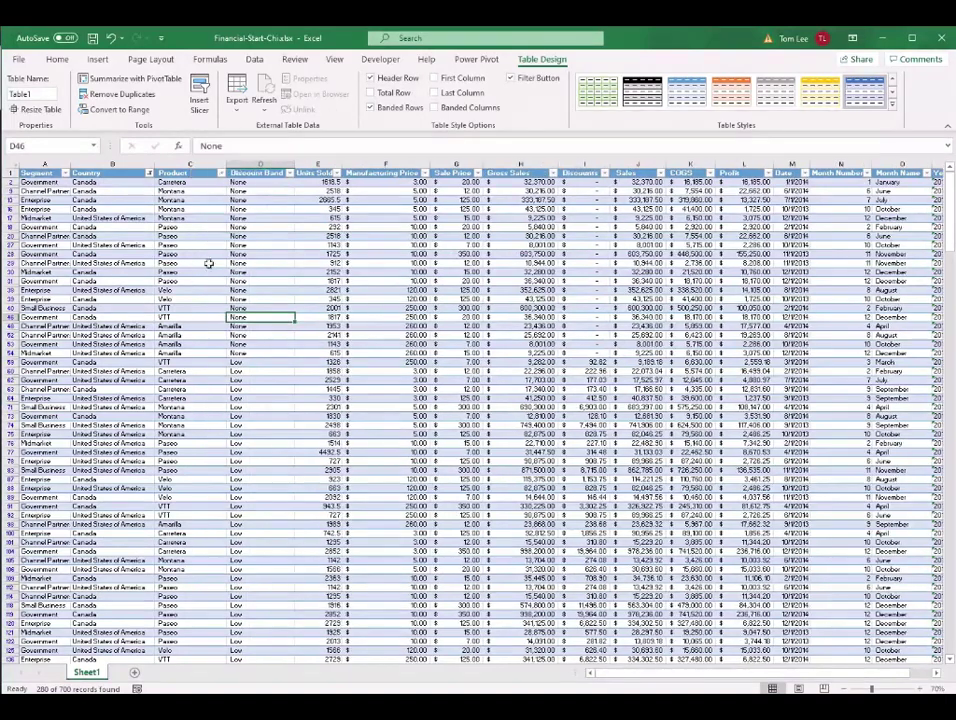
pyautogui.click(182, 173)
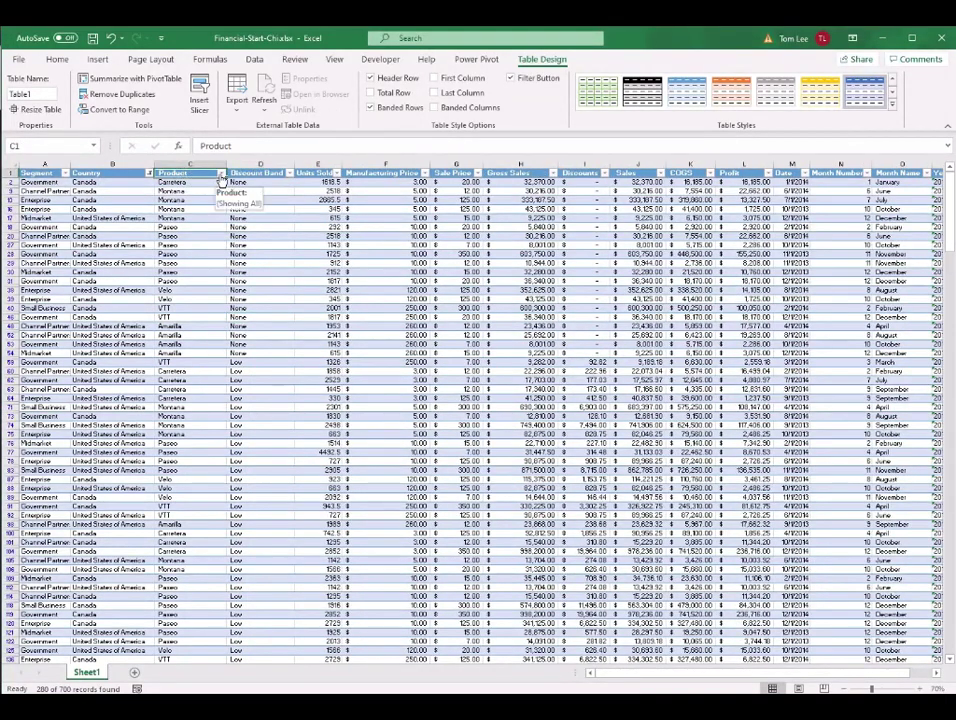
pyautogui.click(221, 174)
pyautogui.click(93, 324)
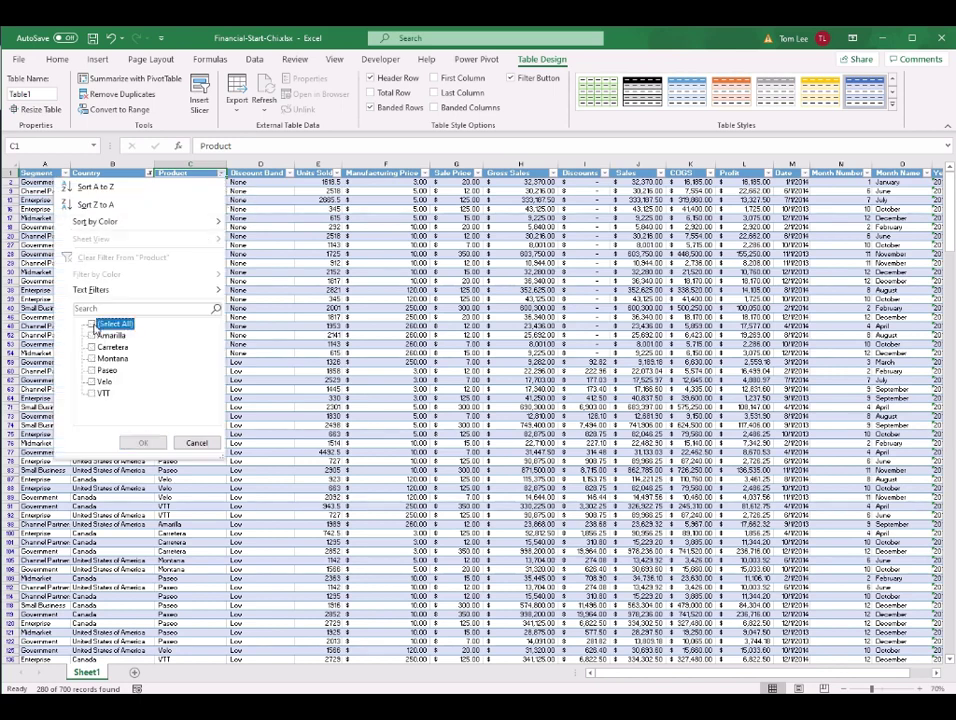
pyautogui.click(92, 394)
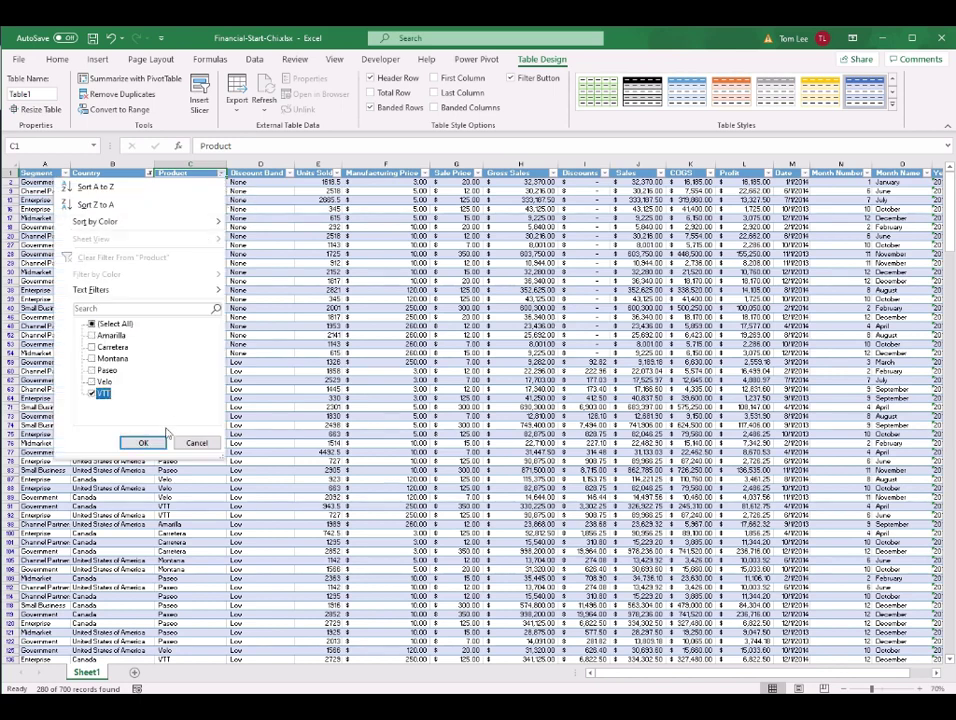
pyautogui.click(150, 443)
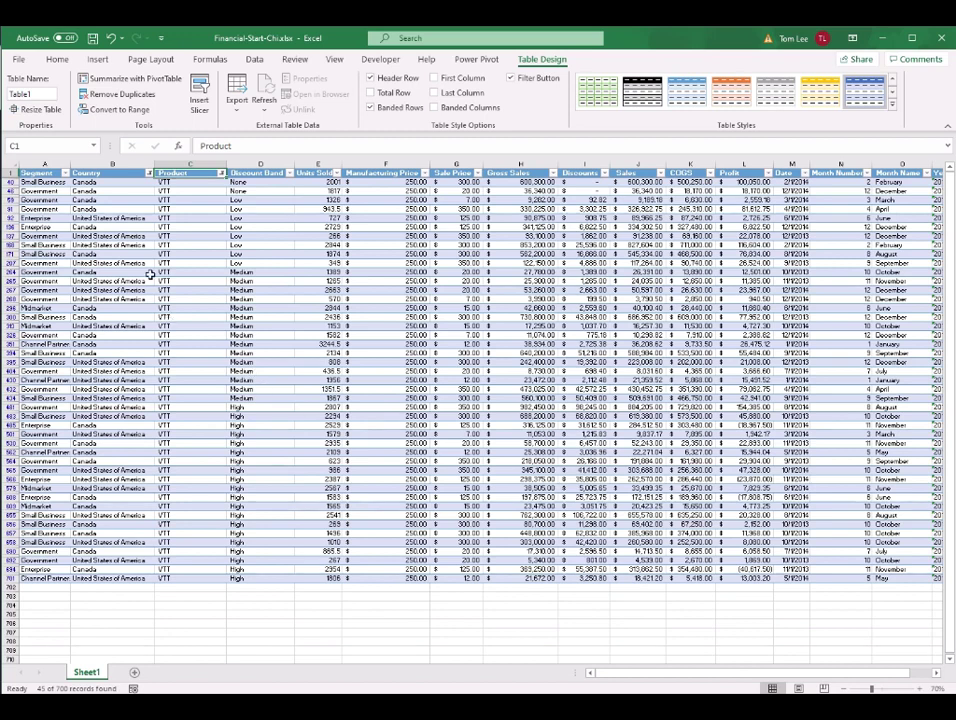
pyautogui.moveTo(112, 191); pyautogui.dragTo(190, 533)
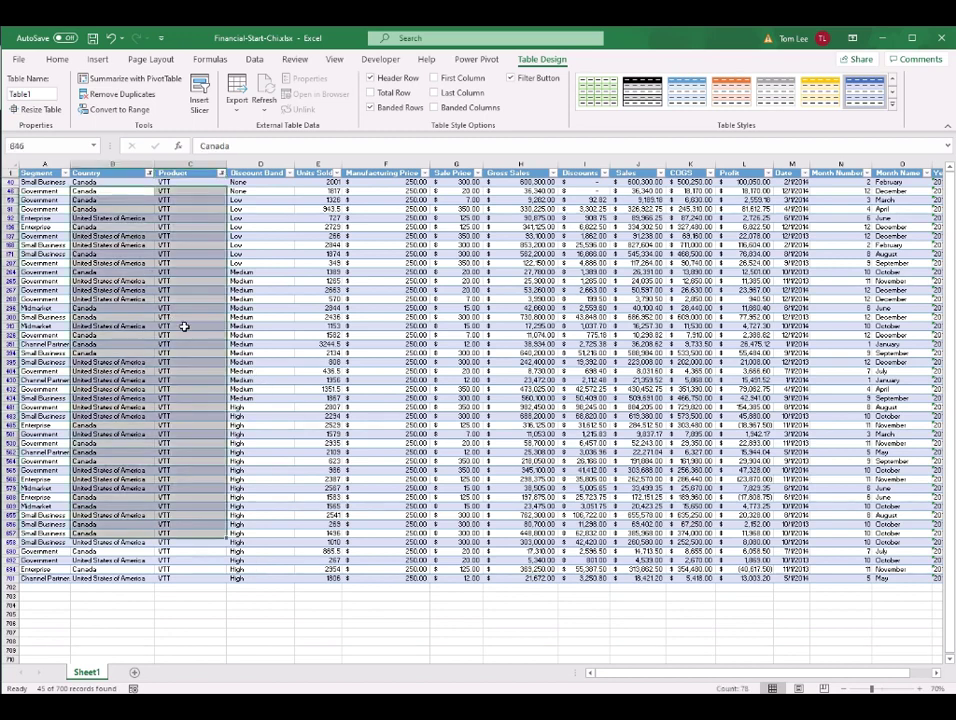
pyautogui.click(198, 406)
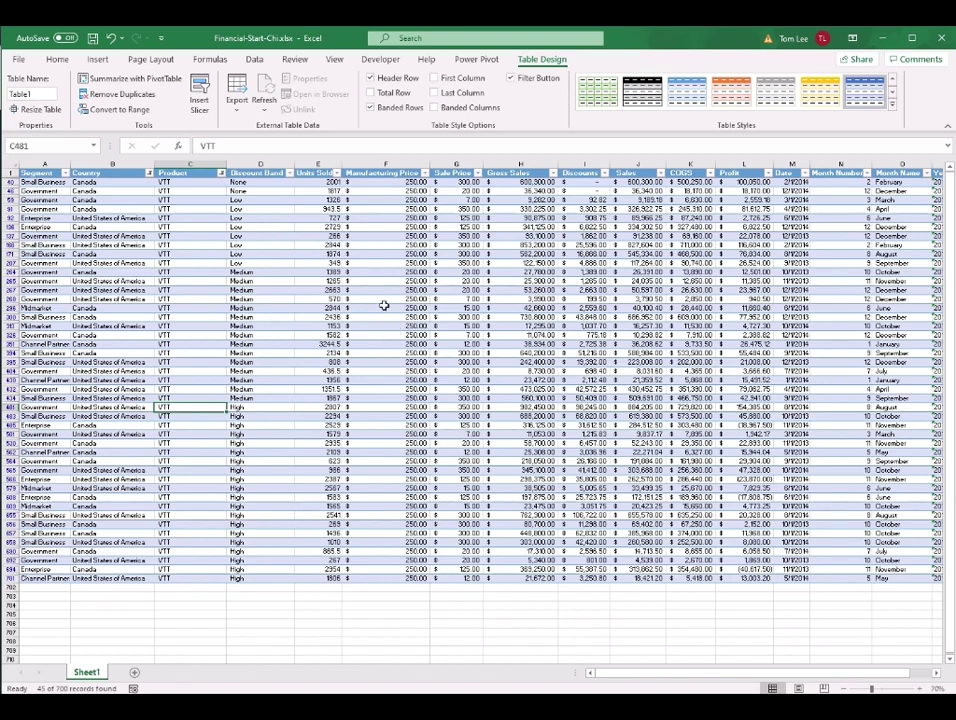
# Turn off filtering for the table to restore all records and remove the header filter arrows.
pyautogui.click(254, 59)
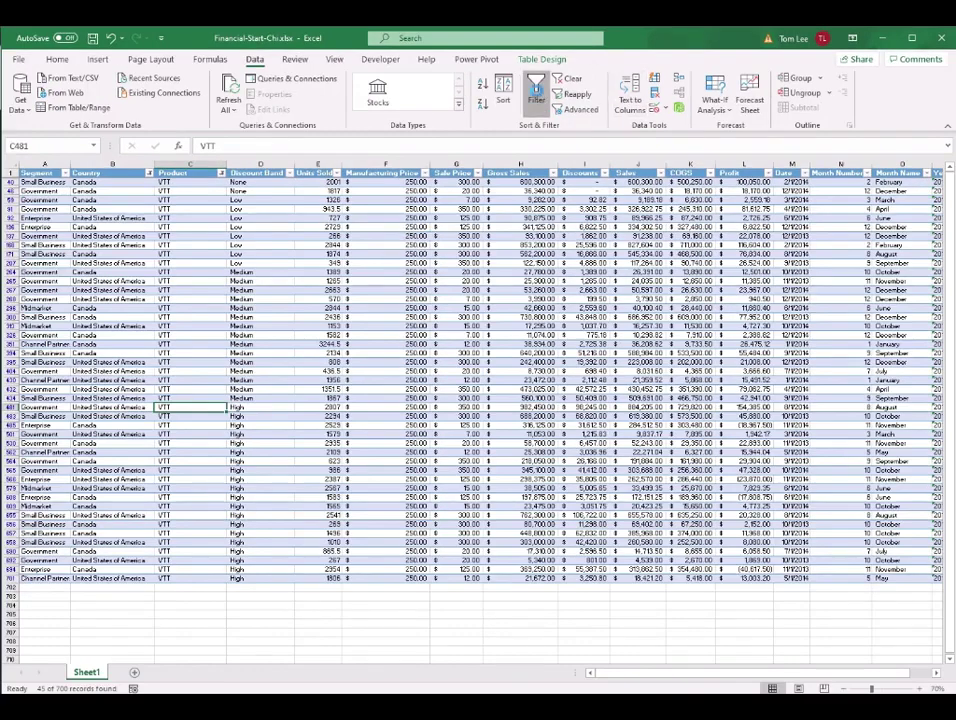
pyautogui.click(536, 92)
pyautogui.click(265, 307)
pyautogui.click(342, 396)
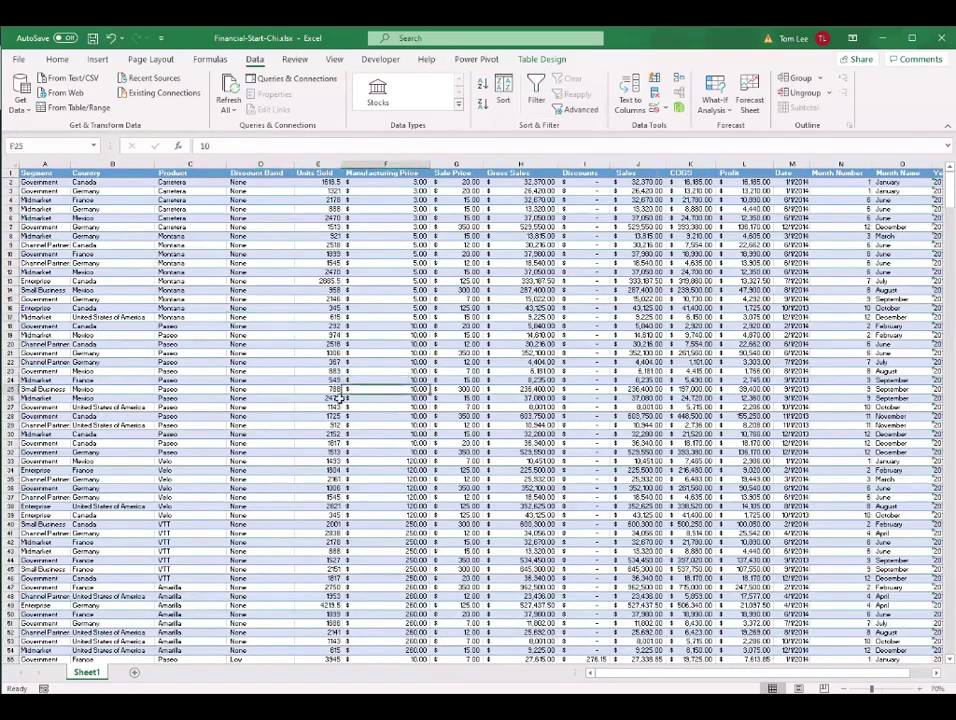
pyautogui.click(540, 272)
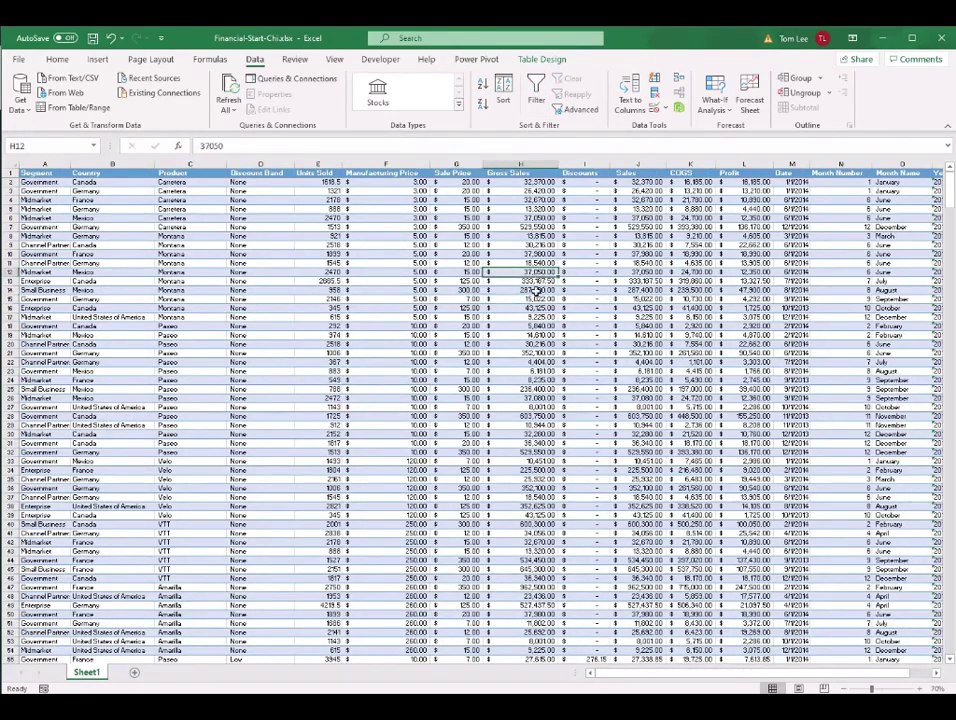
# Rename the table as BigData.
pyautogui.click(262, 248)
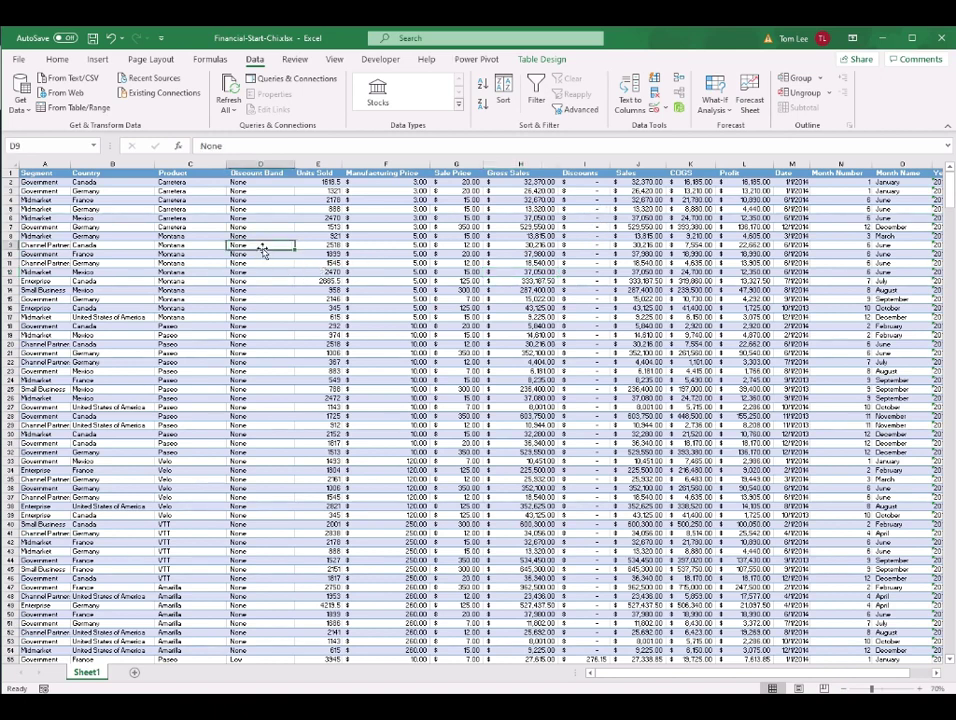
pyautogui.click(540, 60)
pyautogui.click(16, 95)
pyautogui.doubleClick(42, 93)
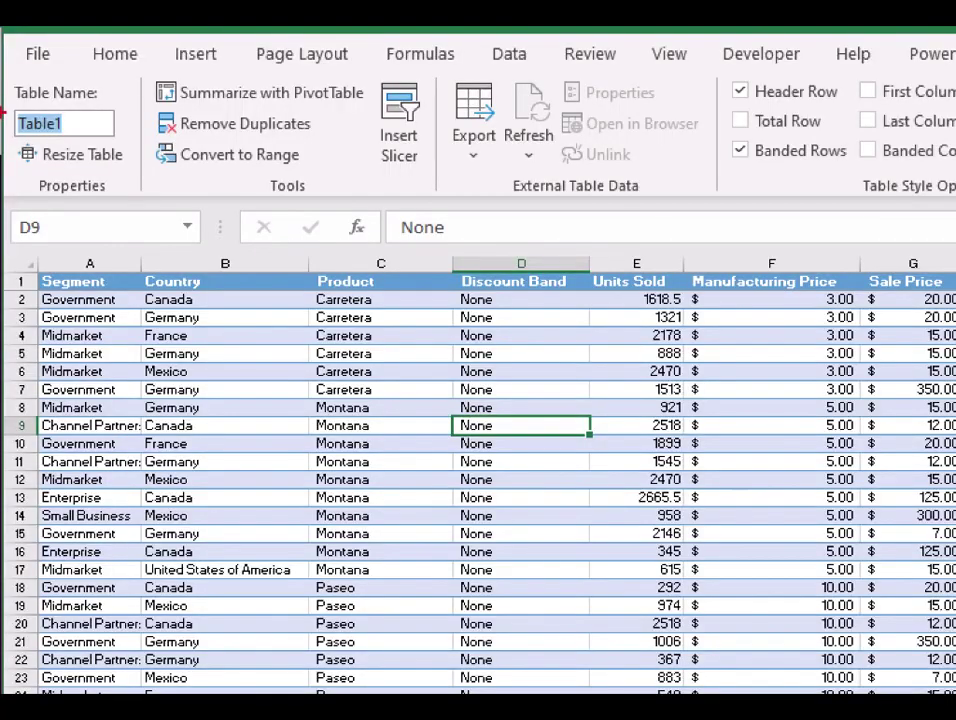
pyautogui.moveTo(96, 128); pyautogui.dragTo(217, 240)
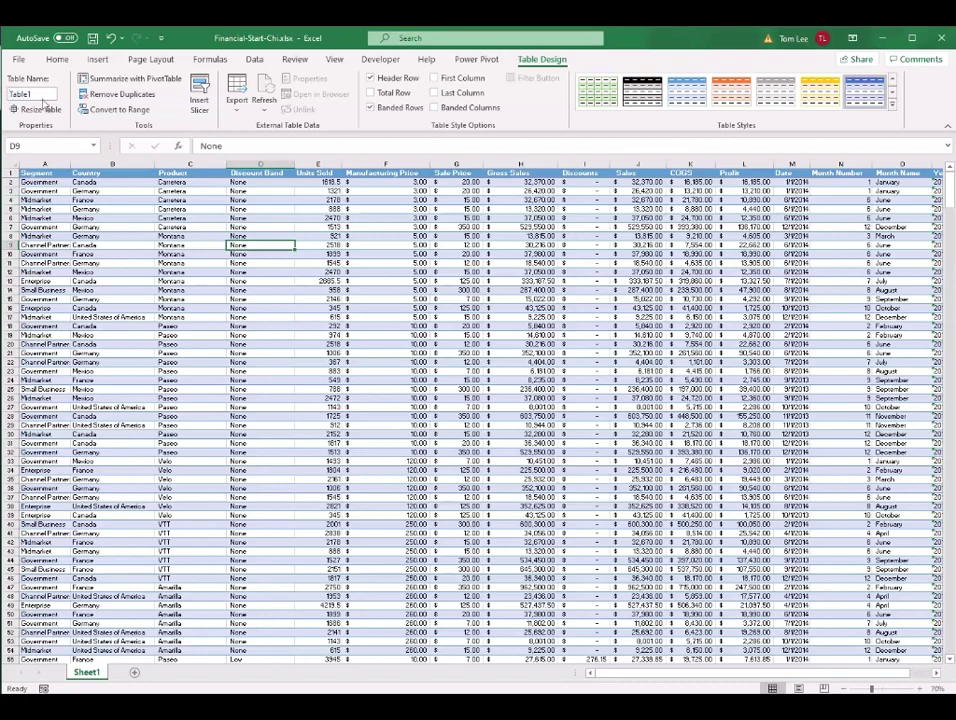
pyautogui.moveTo(40, 94); pyautogui.dragTo(5, 88)
pyautogui.write('BigData')
pyautogui.click(365, 280)
pyautogui.scroll(-10, 401, 303)
pyautogui.scroll(10, 403, 308)
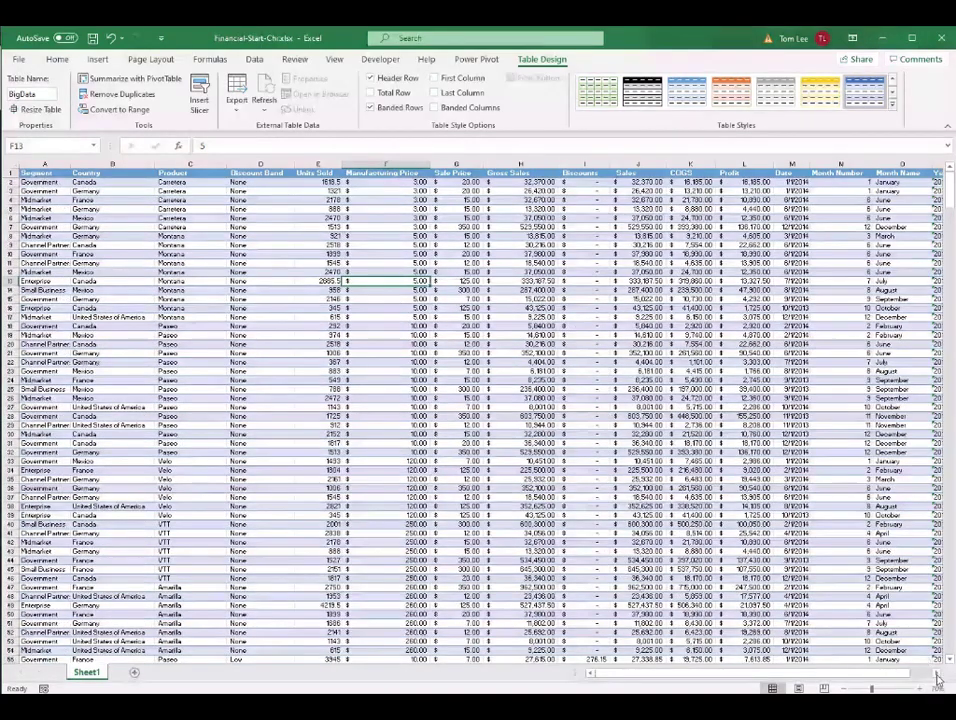
# Examine the column description callout beside the source data in Financial-Final.xlsx, then return to Financial-Start-Chi.xlsx.
pyautogui.hscroll(10, 934, 679)
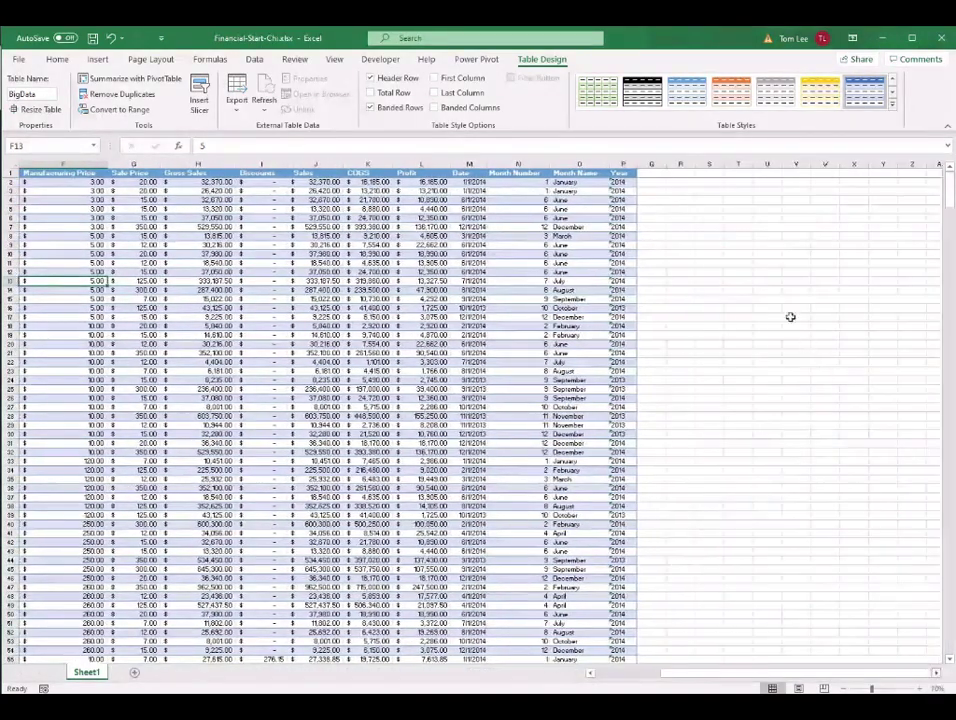
pyautogui.click(315, 326)
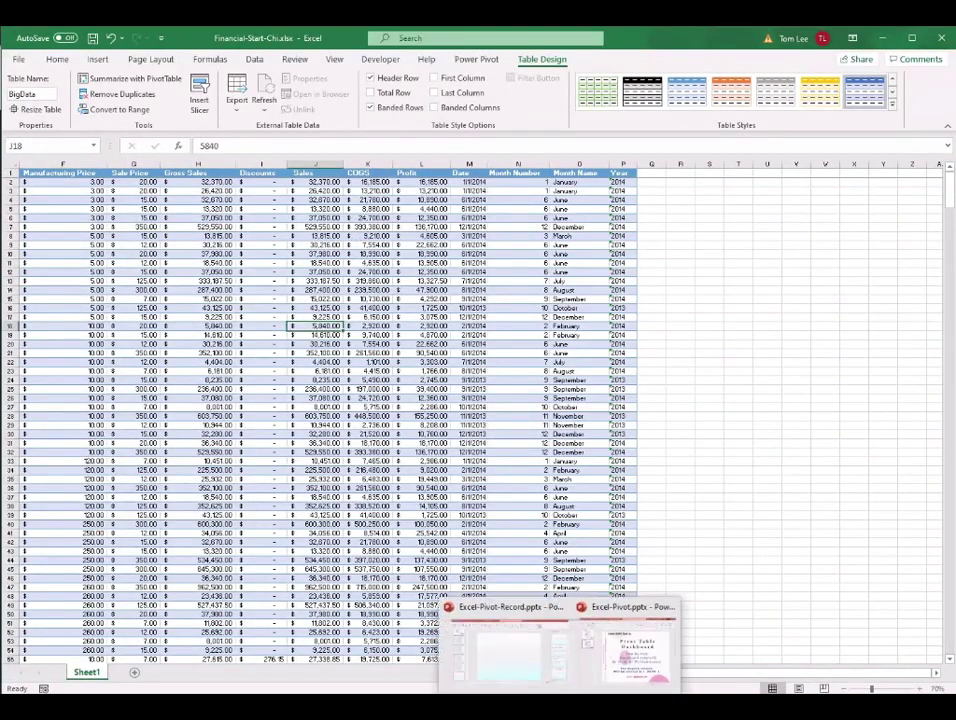
pyautogui.click(552, 678)
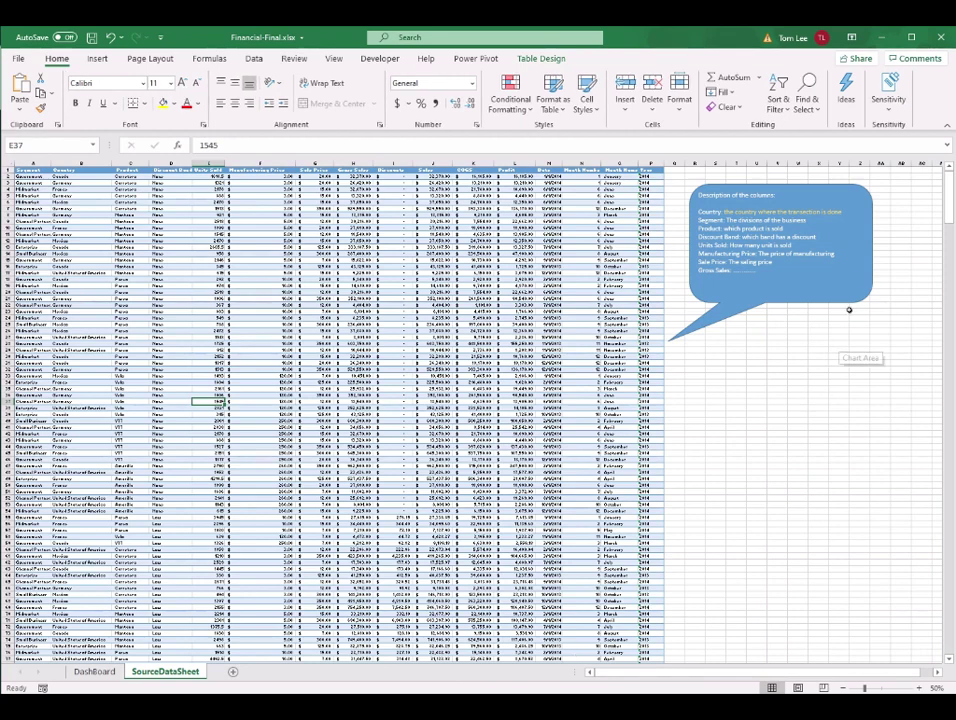
pyautogui.click(869, 271)
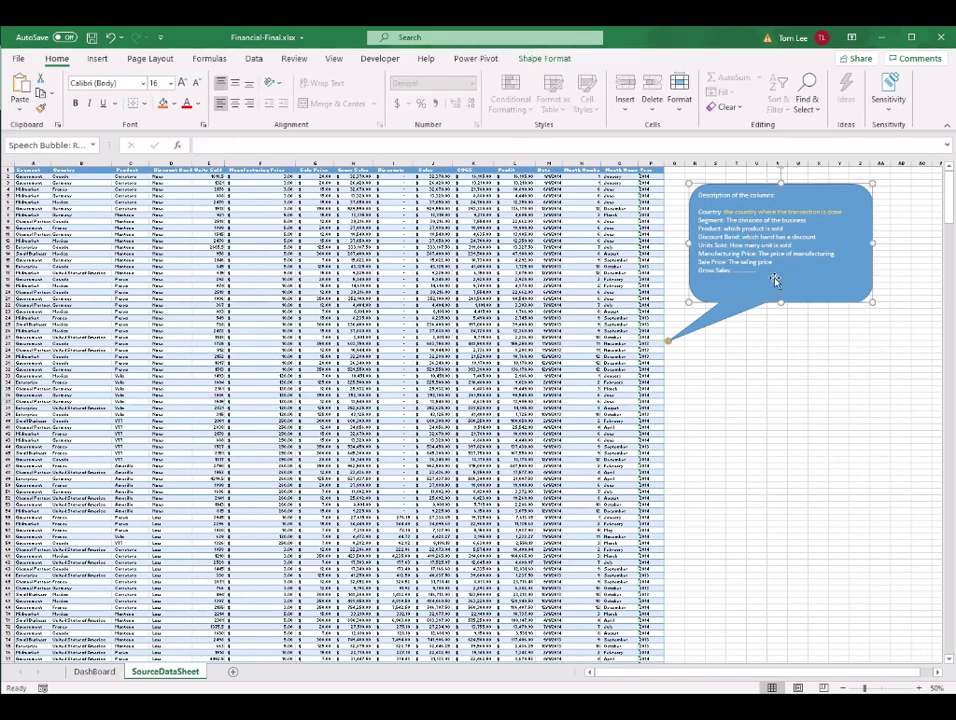
pyautogui.moveTo(552, 690)
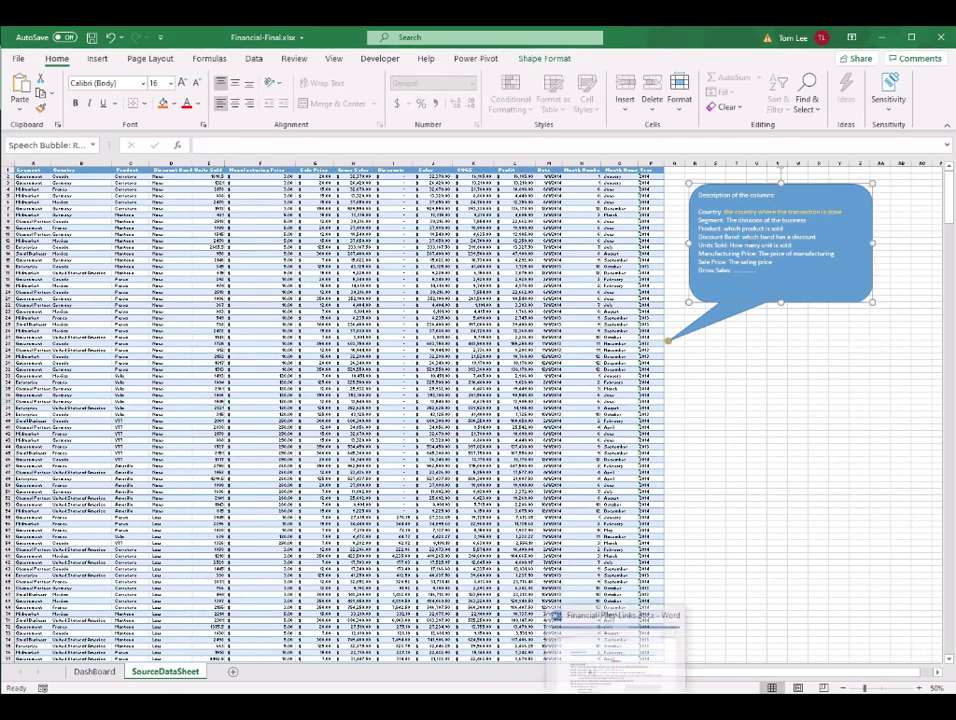
pyautogui.click(615, 650)
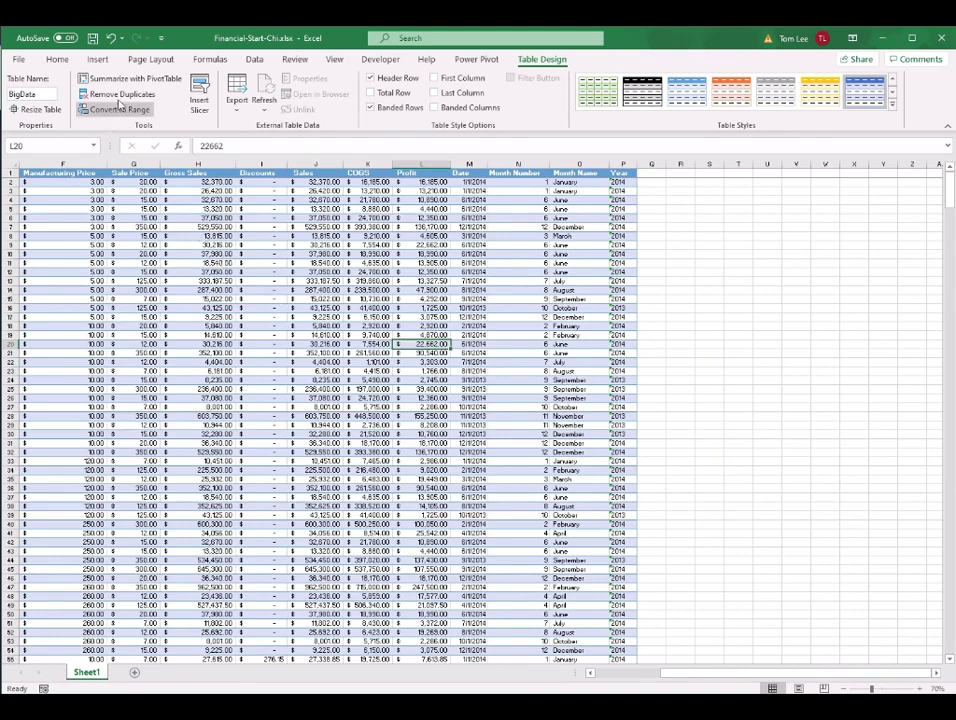
# Draw a rounded rectangular speech bubble about 5.58" by 4.15" beside the table, its tail pointing at the Year column, containing "This is a bubble".
pyautogui.click(99, 62)
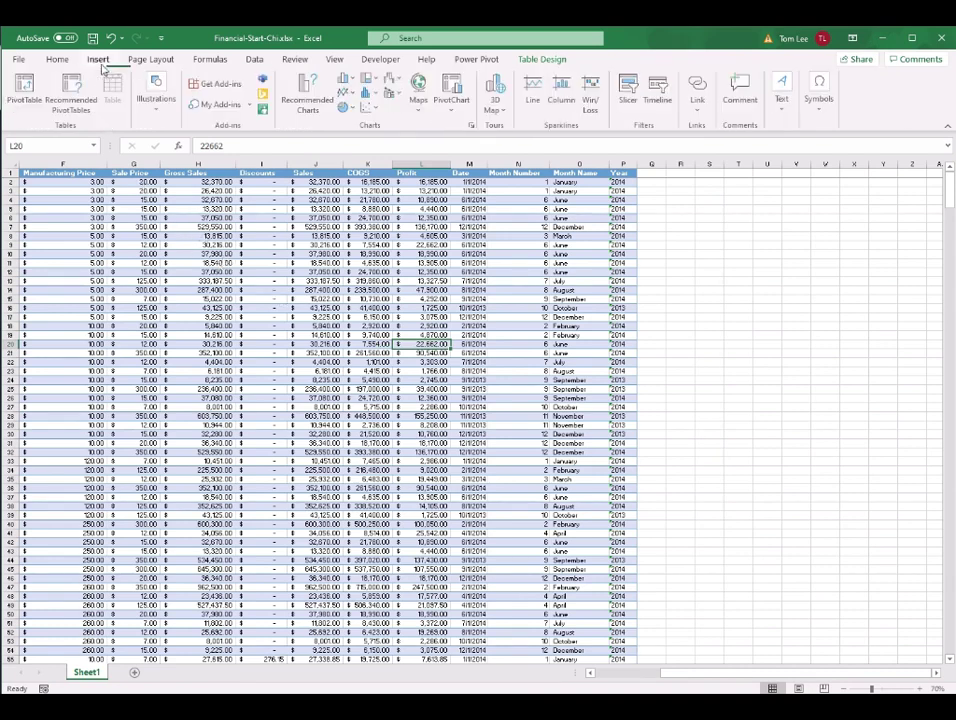
pyautogui.click(158, 100)
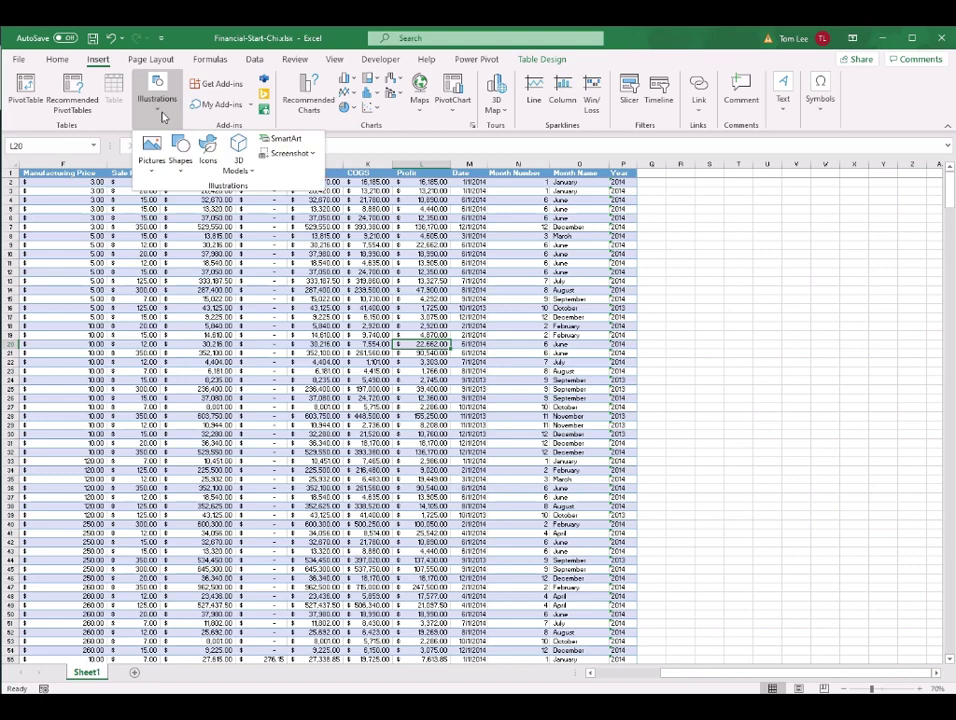
pyautogui.click(190, 170)
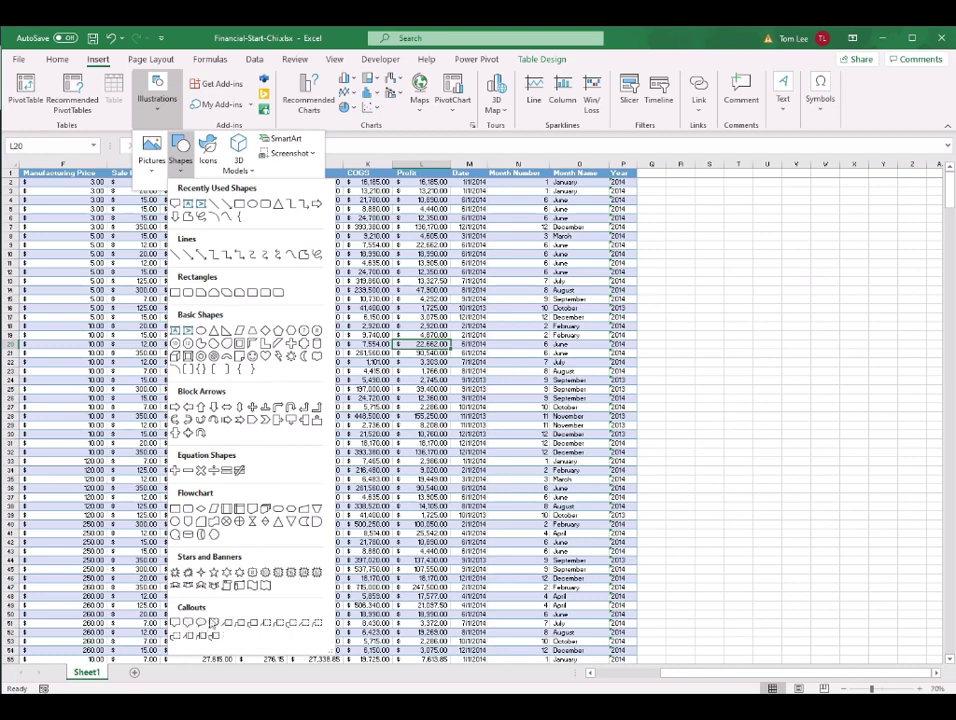
pyautogui.click(187, 626)
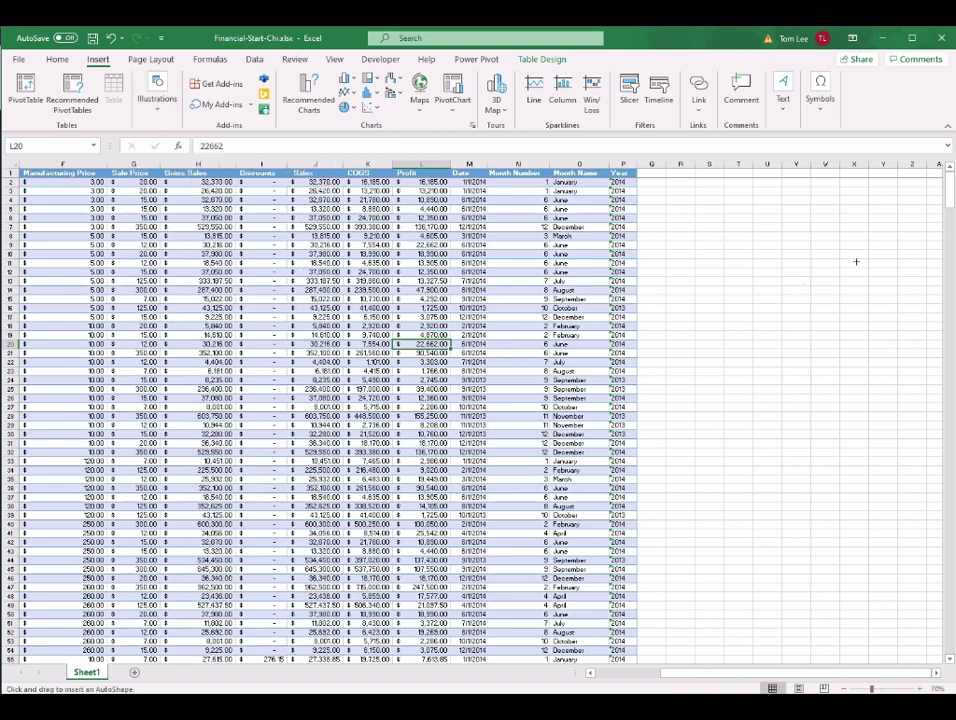
pyautogui.moveTo(897, 221); pyautogui.dragTo(654, 401)
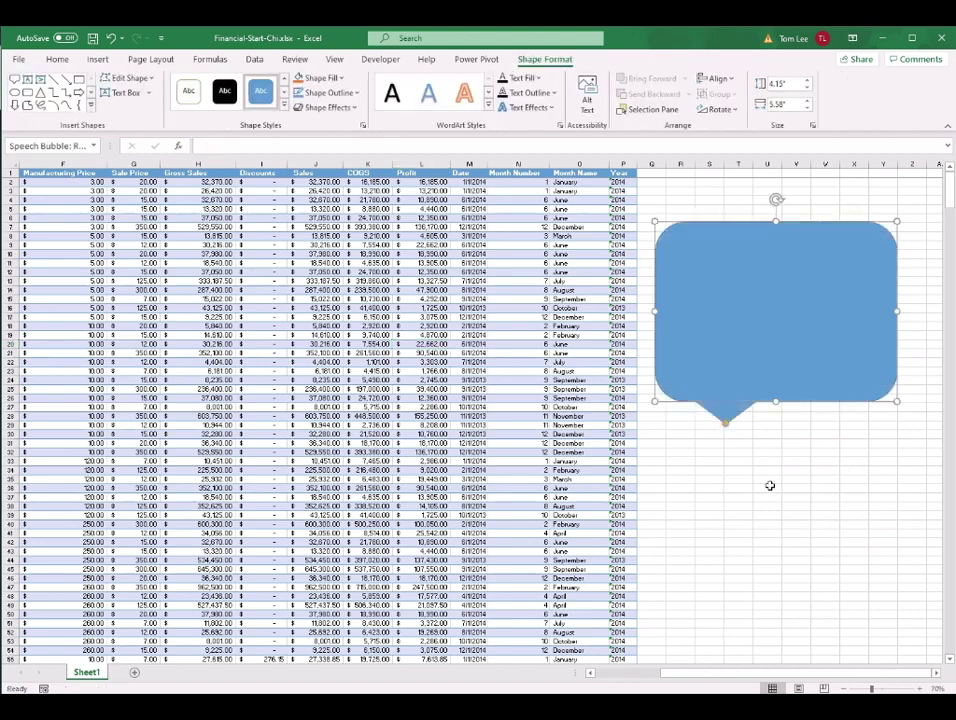
pyautogui.moveTo(727, 425)
pyautogui.mouseDown()
pyautogui.moveTo(630, 450)
pyautogui.moveTo(630, 381)
pyautogui.mouseUp()
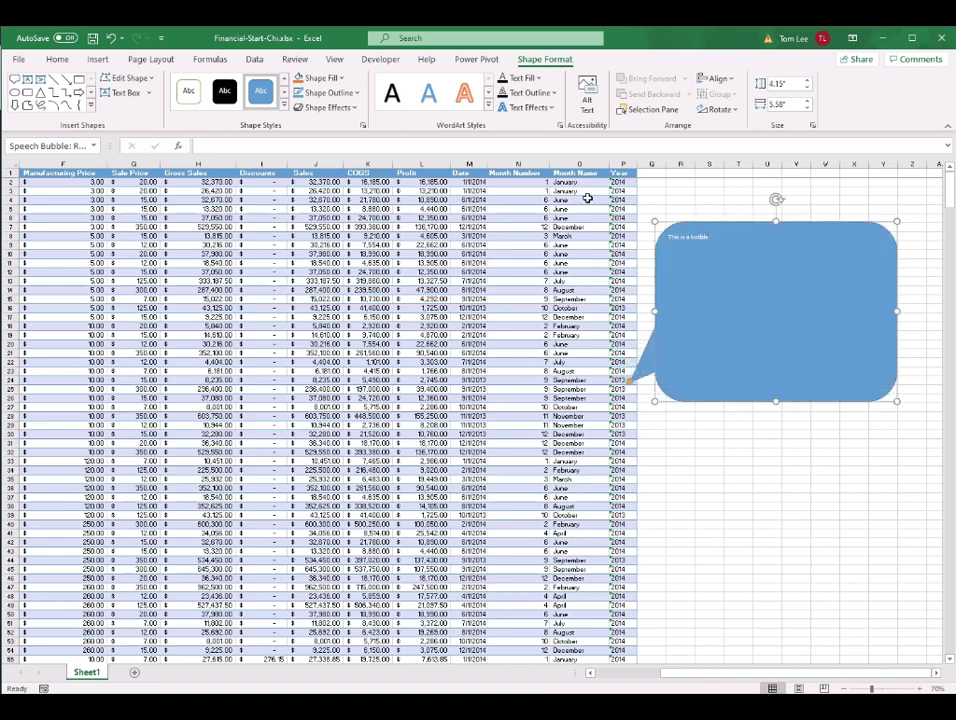
# Delete the speech bubble drawn beside the table.
pyautogui.click(200, 263)
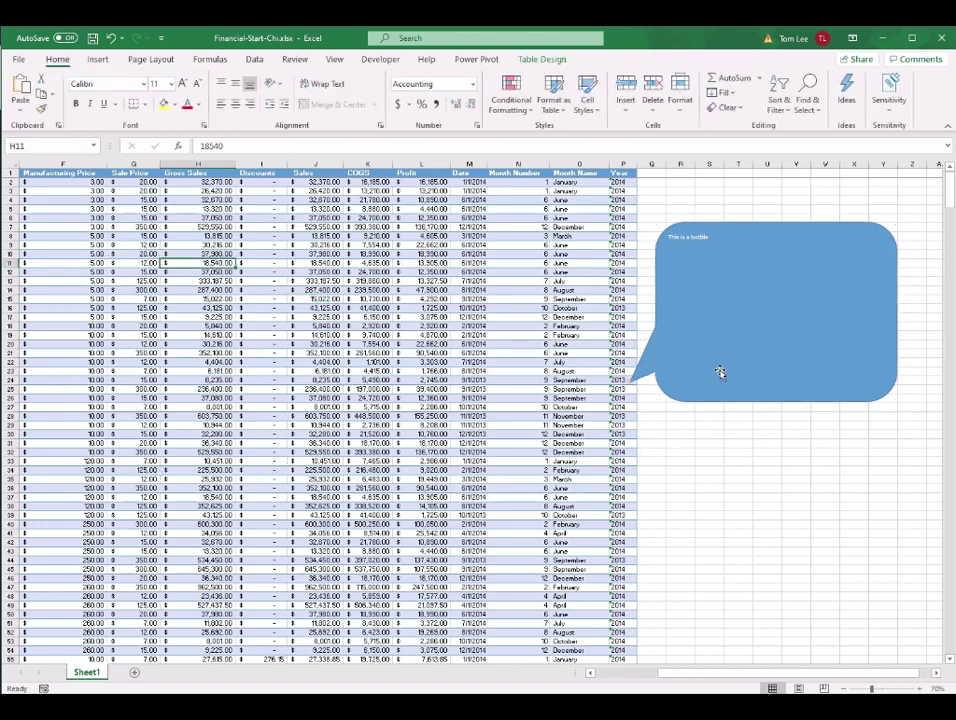
pyautogui.click(821, 237)
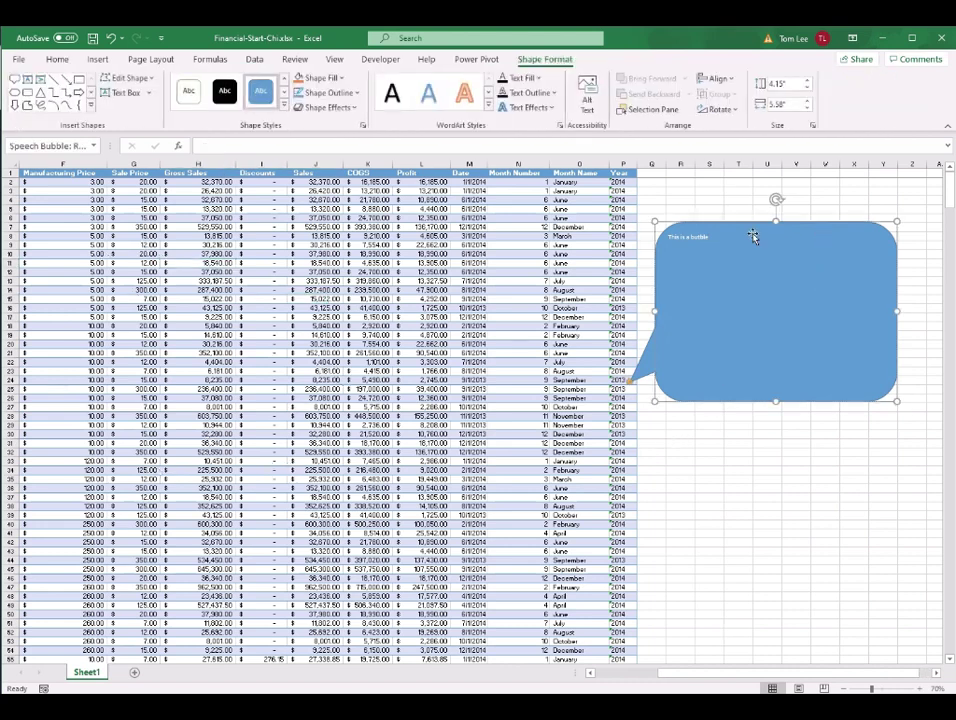
pyautogui.press('Delete')
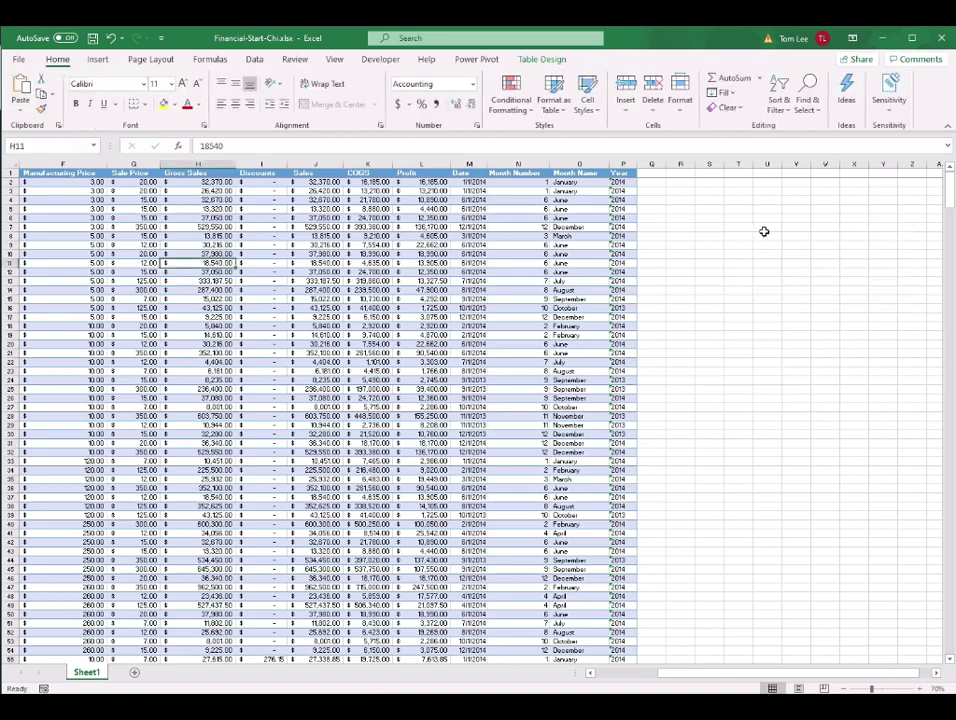
# Copy the column description callout from Financial-Final.xlsx into Financial-Start-Chi.xlsx and place it in the empty area beside the Year column.
pyautogui.moveTo(615, 715)
pyautogui.click(551, 666)
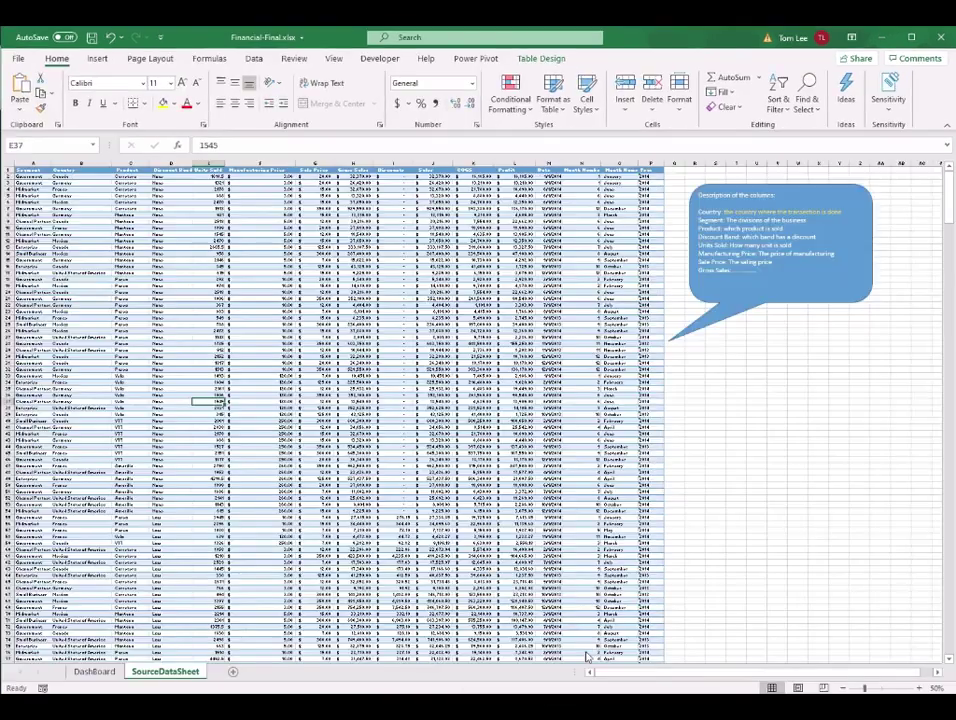
pyautogui.click(822, 299)
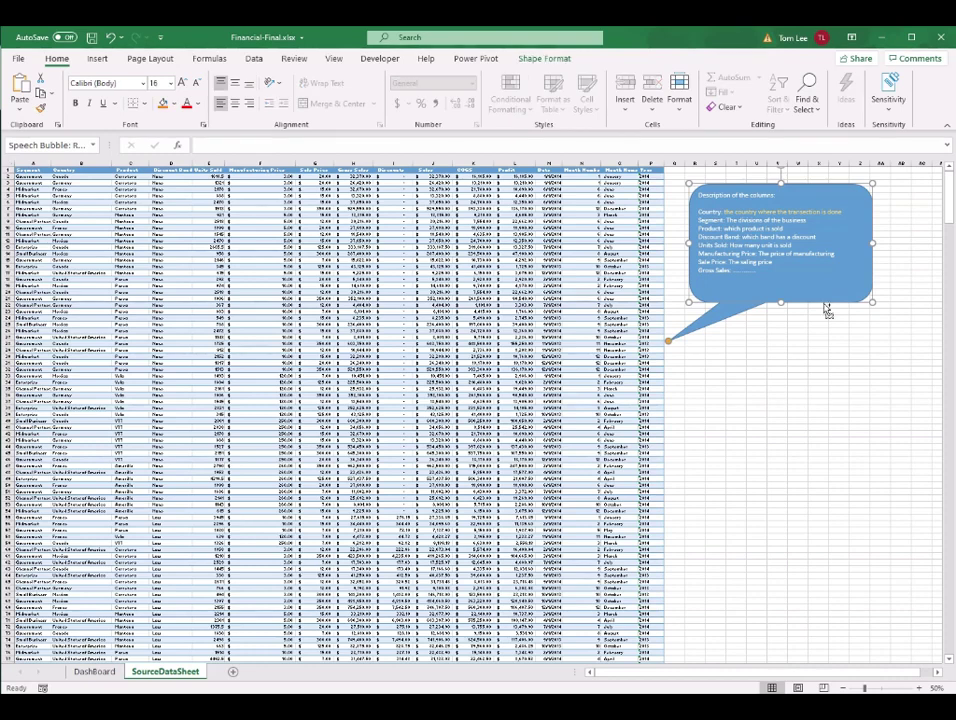
pyautogui.moveTo(600, 715)
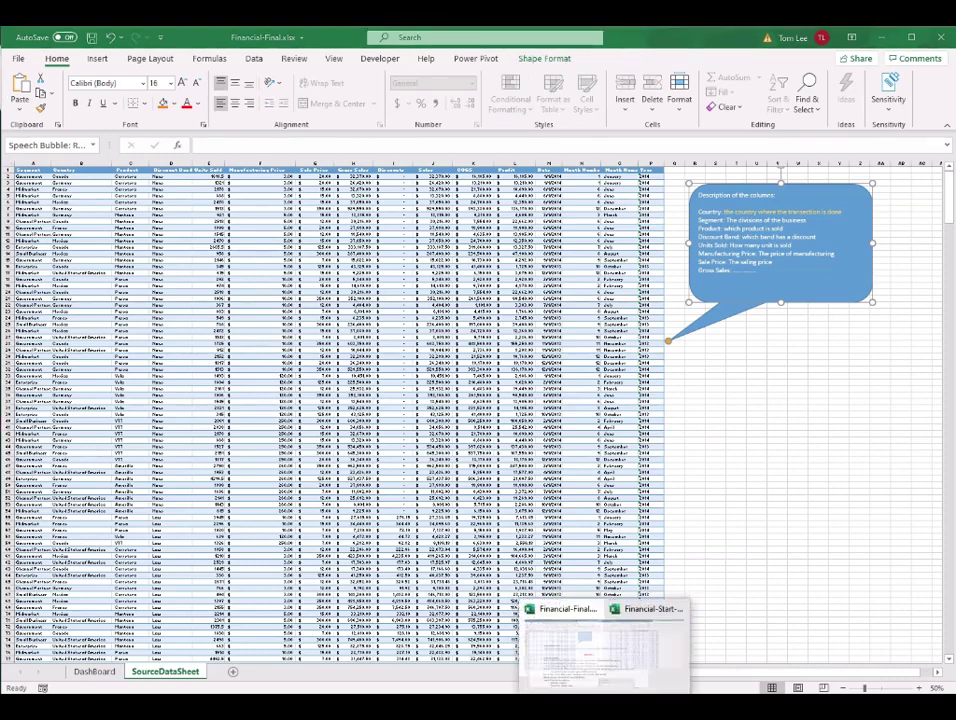
pyautogui.click(639, 651)
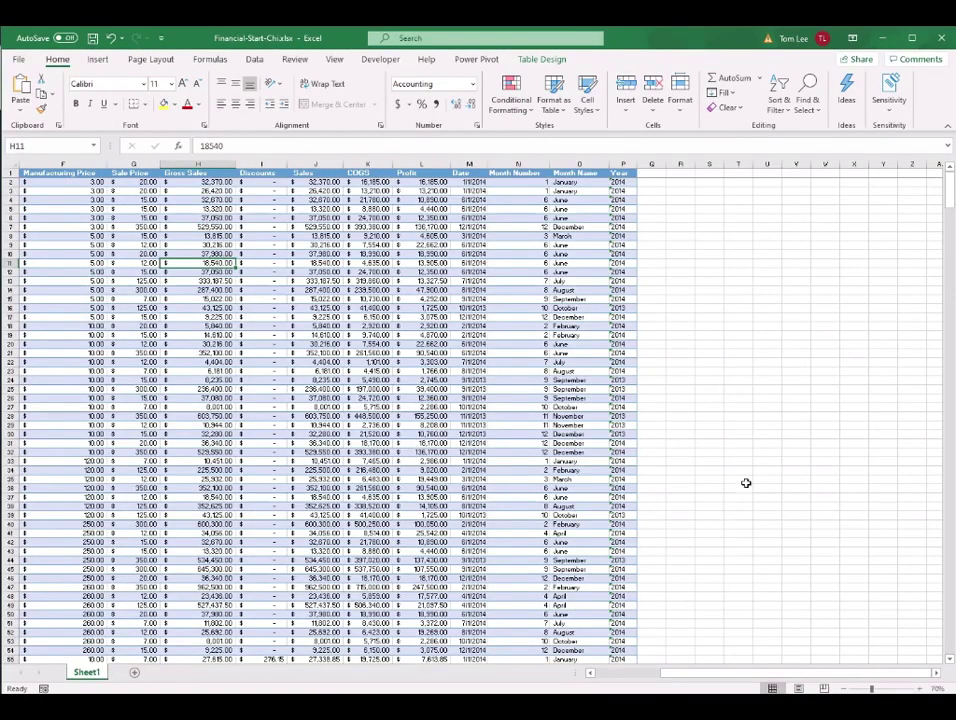
pyautogui.hotkey('ctrl', 'v')
pyautogui.moveTo(414, 240); pyautogui.dragTo(915, 175)
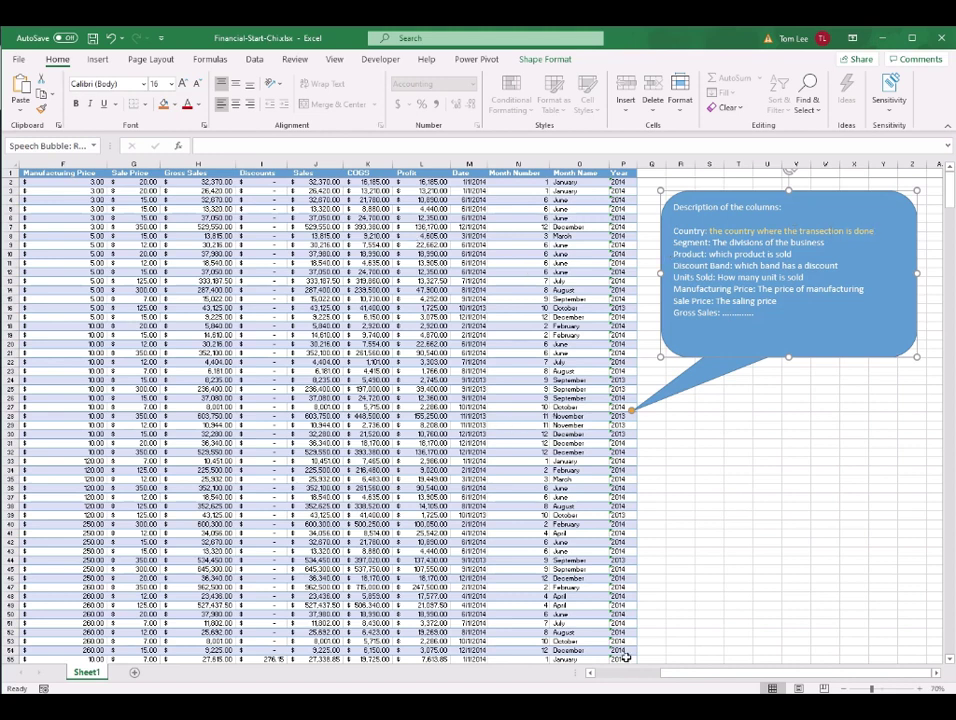
pyautogui.moveTo(757, 680); pyautogui.dragTo(798, 678)
pyautogui.click(766, 416)
pyautogui.click(731, 442)
pyautogui.click(743, 408)
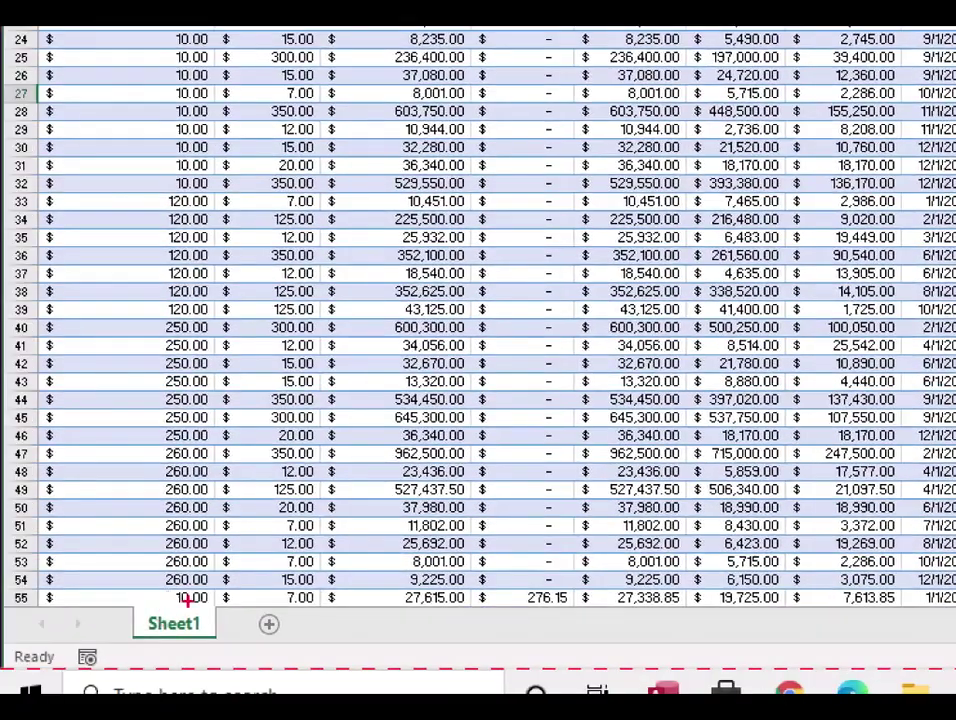
# Rename Sheet1 as BigDataSheet.
pyautogui.moveTo(190, 603); pyautogui.dragTo(387, 455)
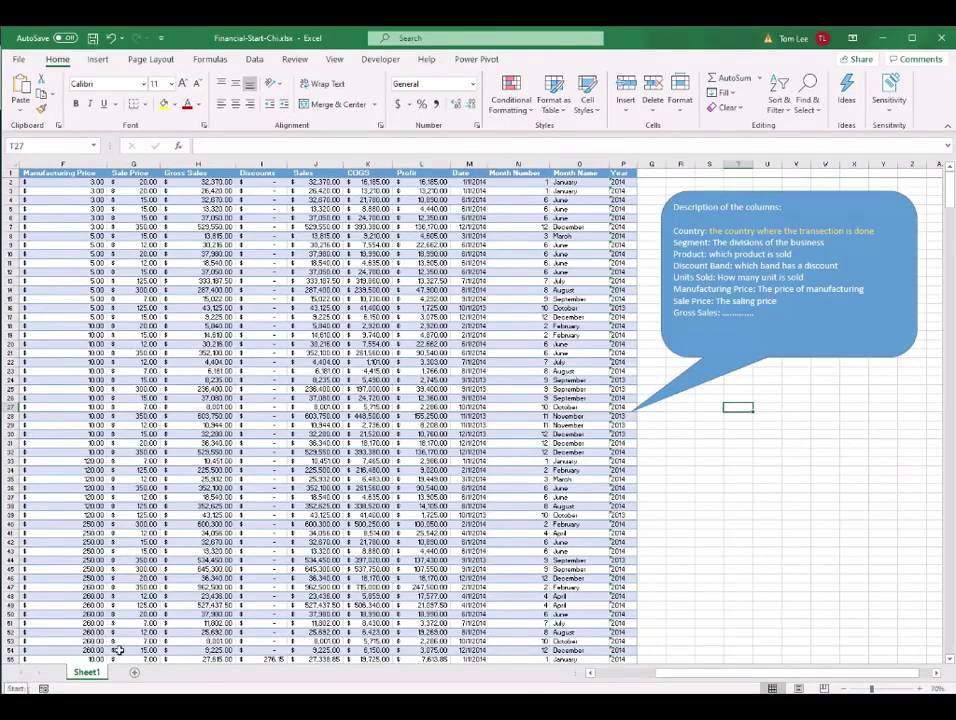
pyautogui.doubleClick(88, 672)
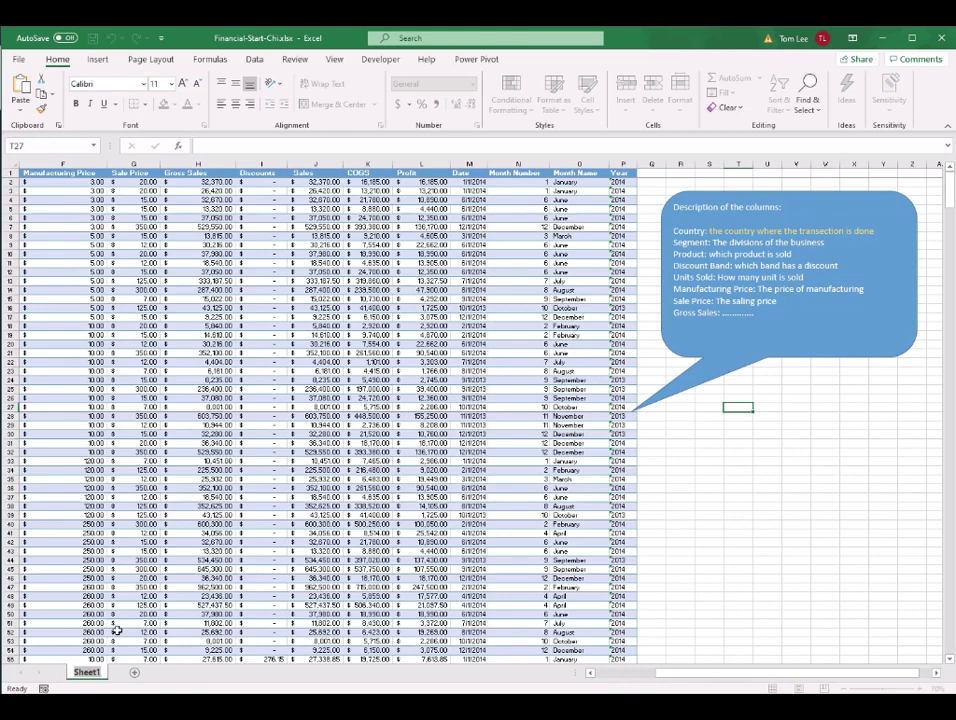
pyautogui.write('BigDataShee')
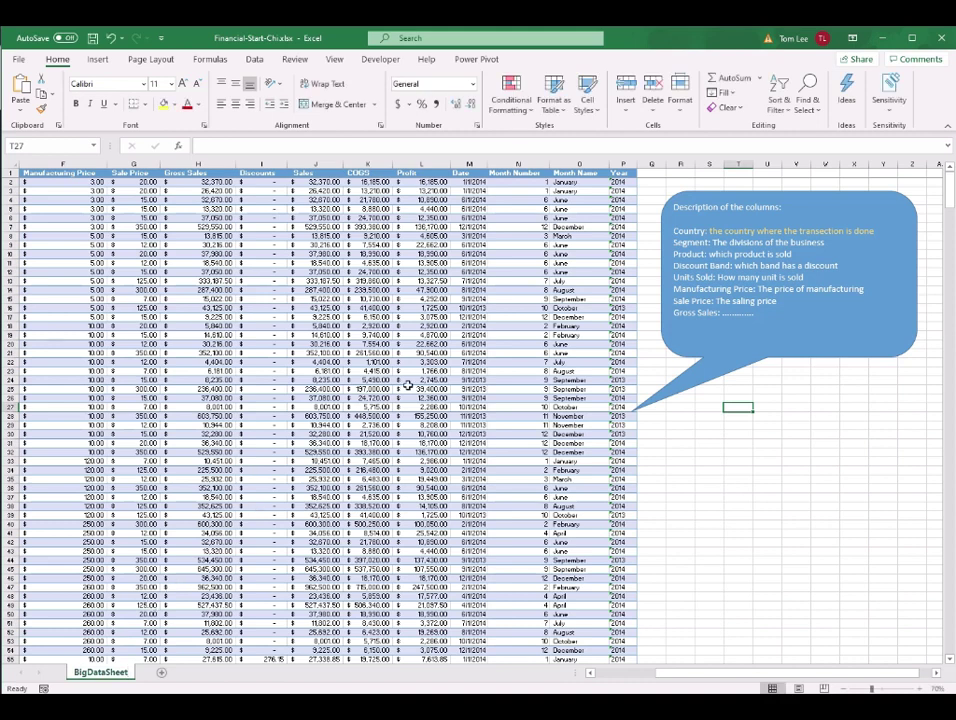
# Save the workbook under the new name Financial-InProgress-Chi in the tutorial > Excel folder.
pyautogui.click(438, 343)
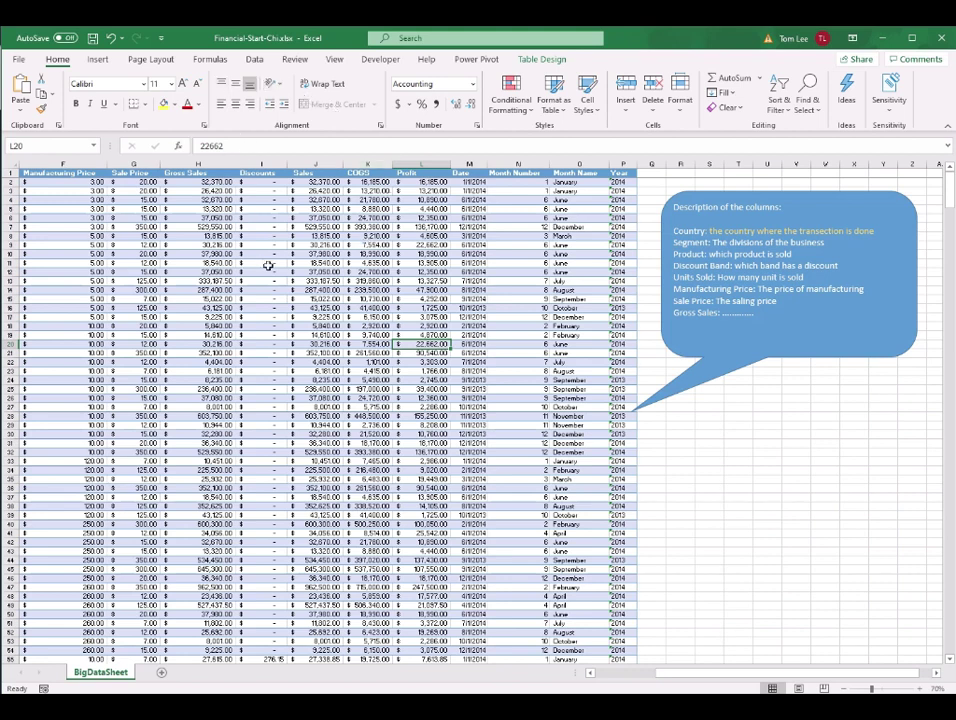
pyautogui.click(20, 57)
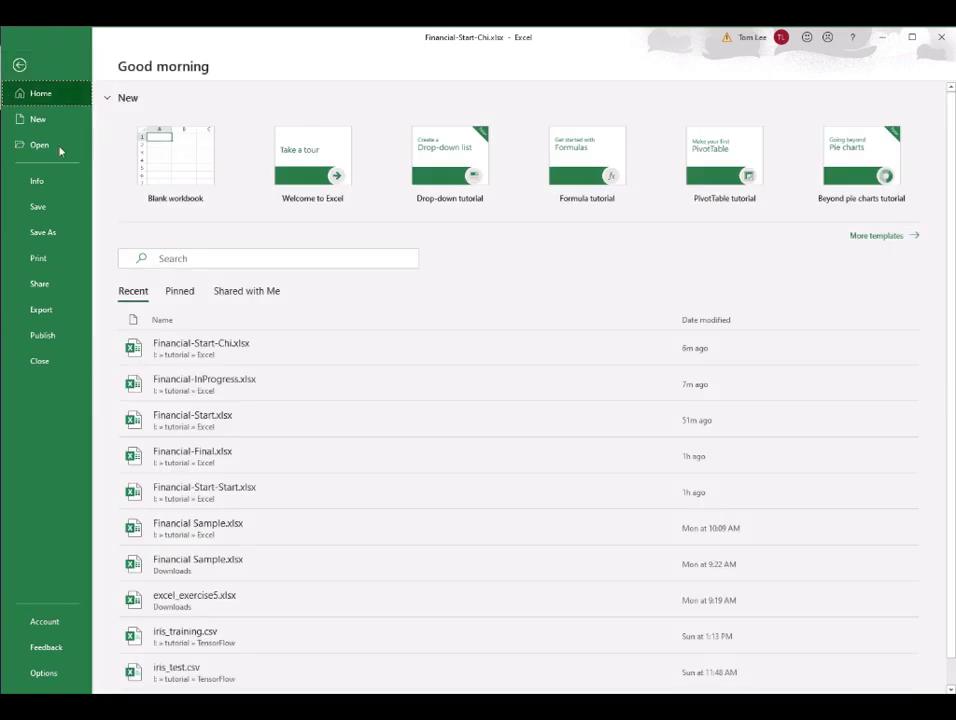
pyautogui.click(66, 238)
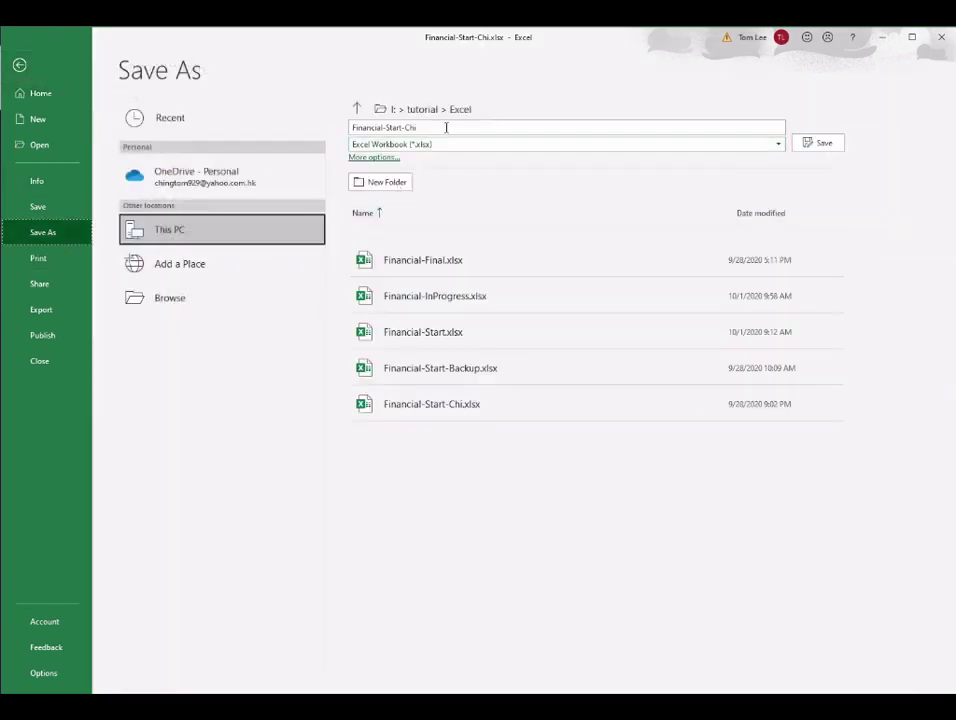
pyautogui.click(403, 127)
pyautogui.click(403, 127)
pyautogui.press('BackSpace')
pyautogui.press('BackSpace')
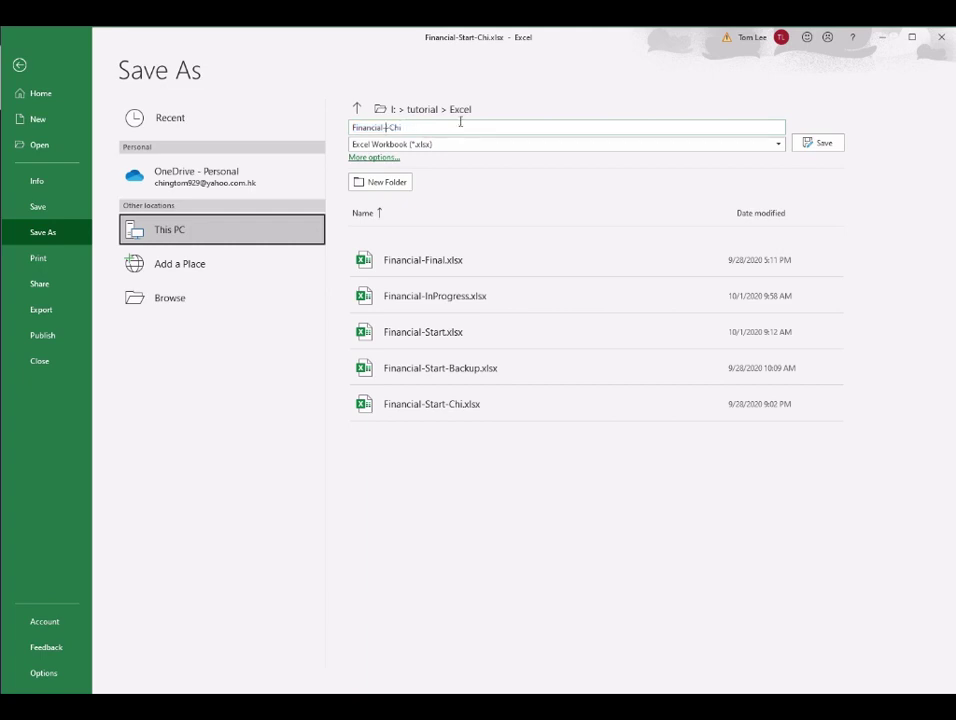
pyautogui.write('InProgress-')
pyautogui.click(829, 149)
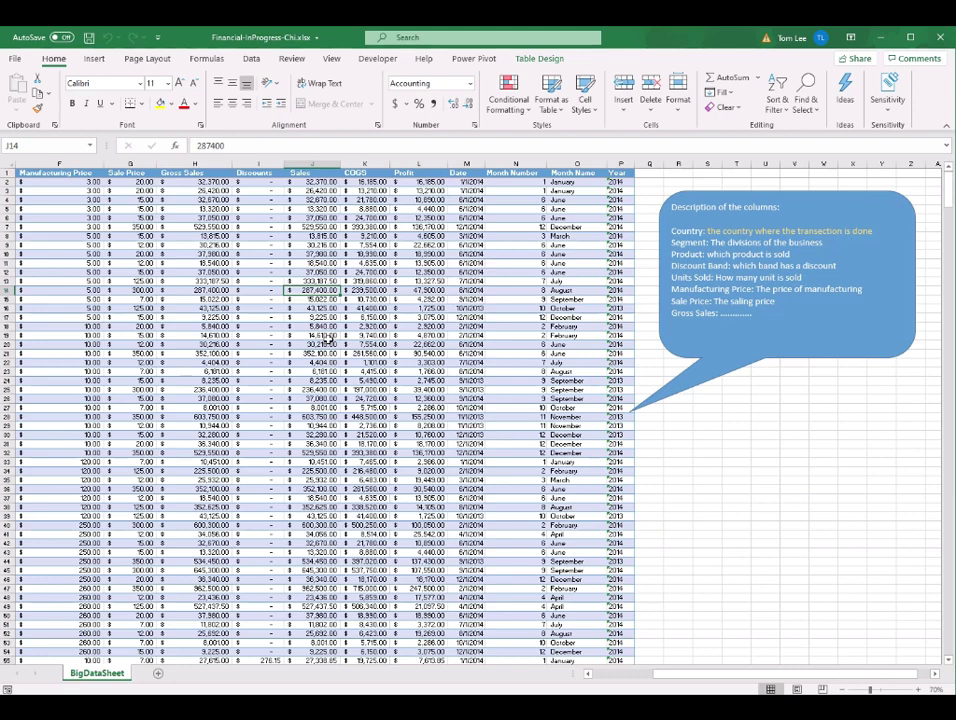
pyautogui.press('Right')
pyautogui.press('Right')
pyautogui.press('Right')
pyautogui.press('Down')
pyautogui.press('Down')
pyautogui.press('Down')
pyautogui.press('Down')
pyautogui.press('Down')
pyautogui.press('Down')
pyautogui.press('Down')
pyautogui.press('Down')
pyautogui.press('Down')
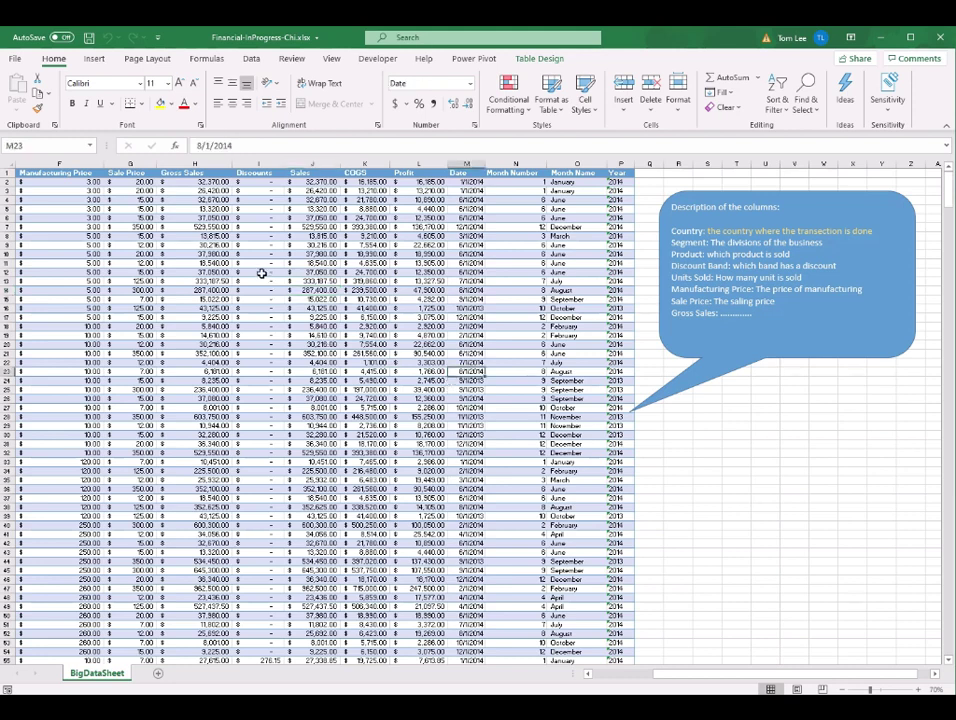
# Create a PivotTable from the BigData table on a new worksheet.
pyautogui.click(261, 273)
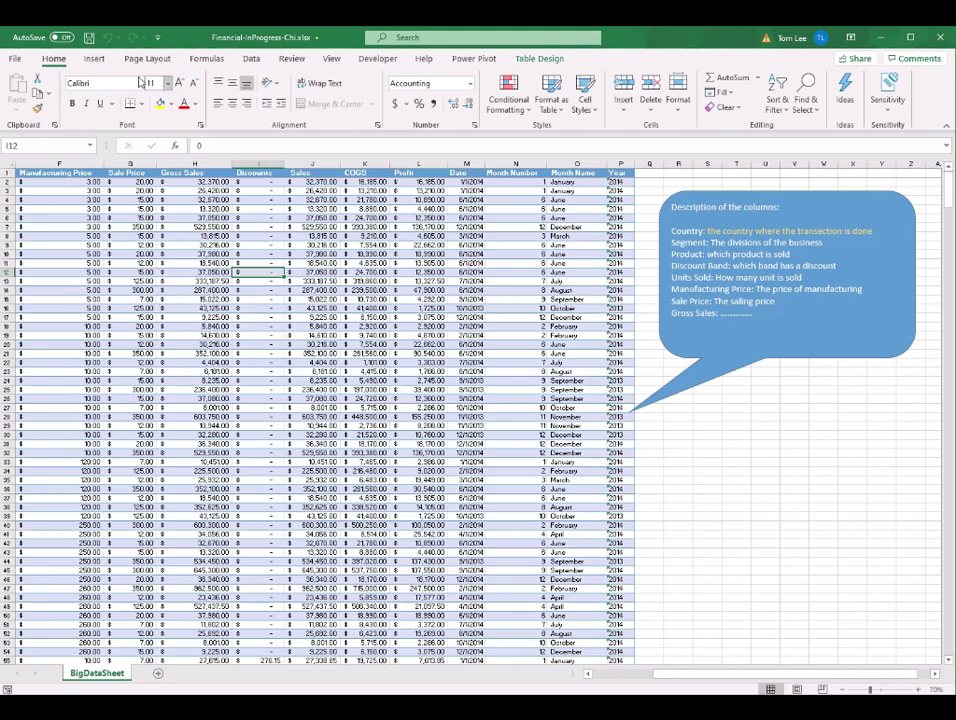
pyautogui.click(95, 59)
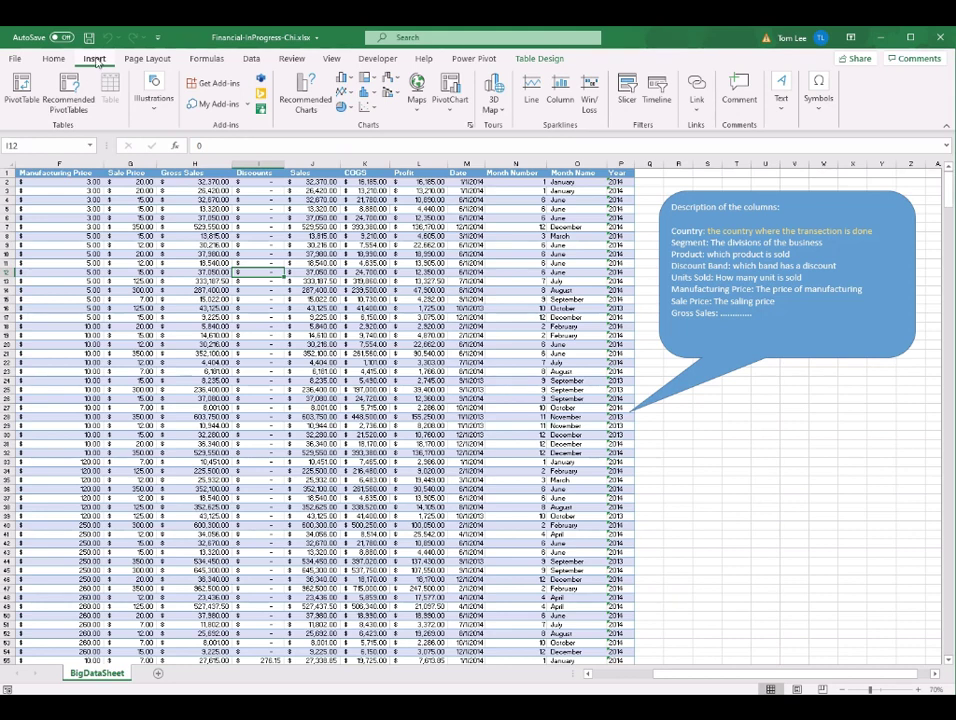
pyautogui.click(22, 116)
pyautogui.moveTo(349, 196); pyautogui.dragTo(405, 203)
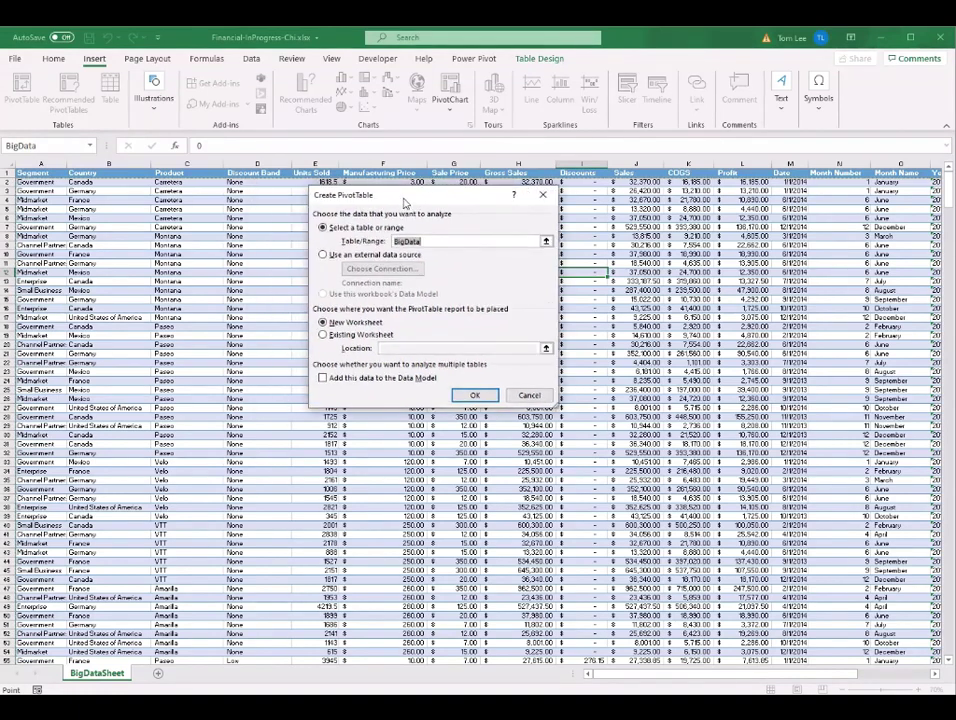
pyautogui.click(442, 241)
pyautogui.write('[')
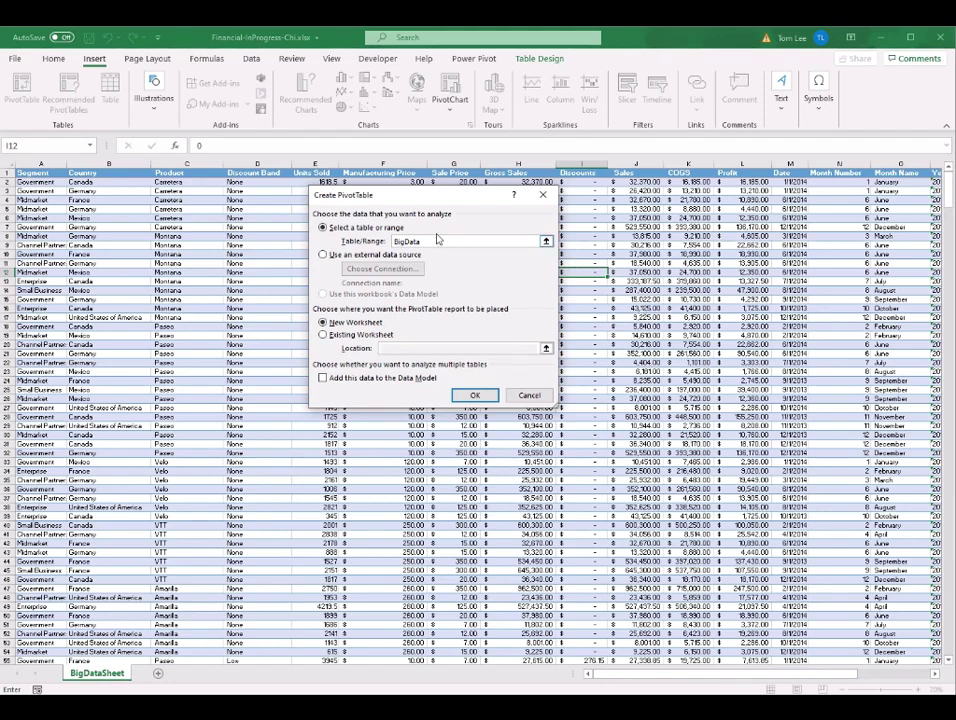
pyautogui.moveTo(466, 200); pyautogui.dragTo(430, 202)
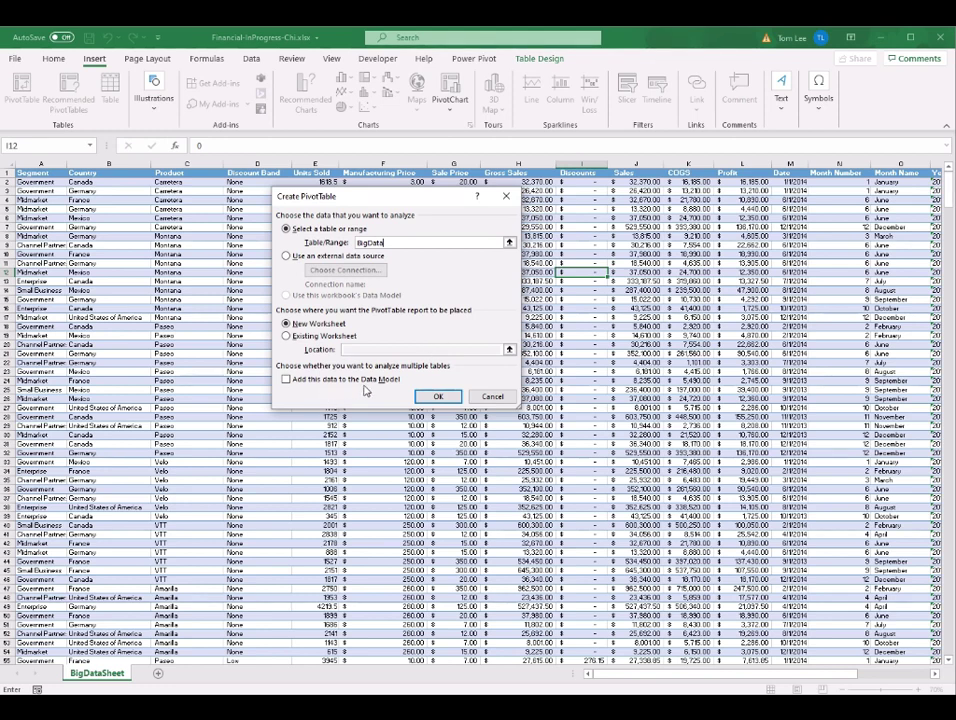
pyautogui.moveTo(425, 196); pyautogui.dragTo(375, 199)
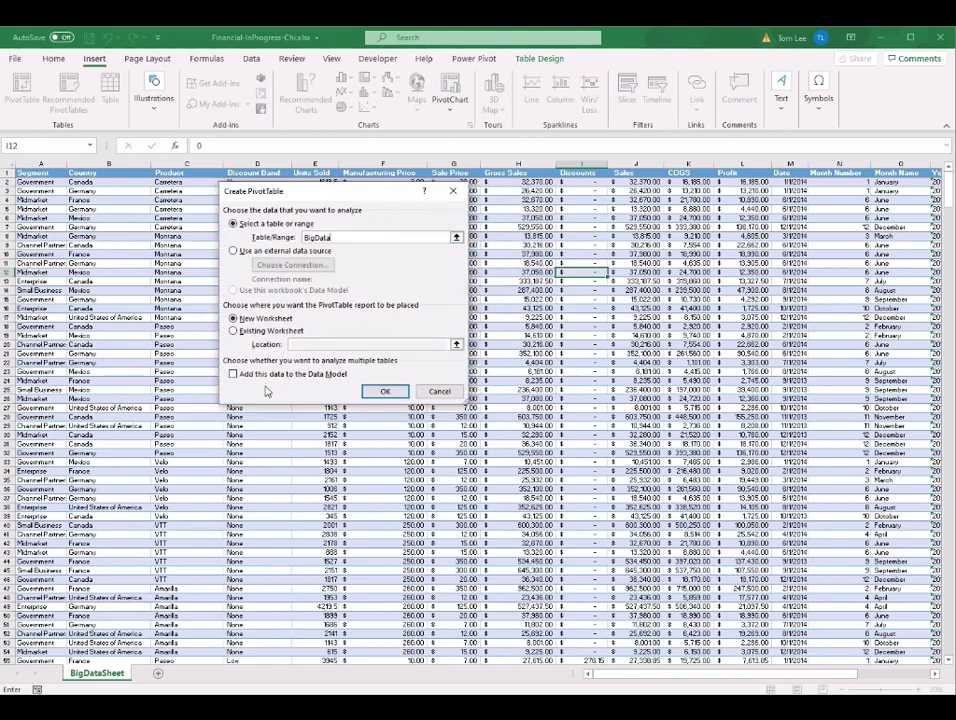
pyautogui.moveTo(340, 190); pyautogui.dragTo(403, 185)
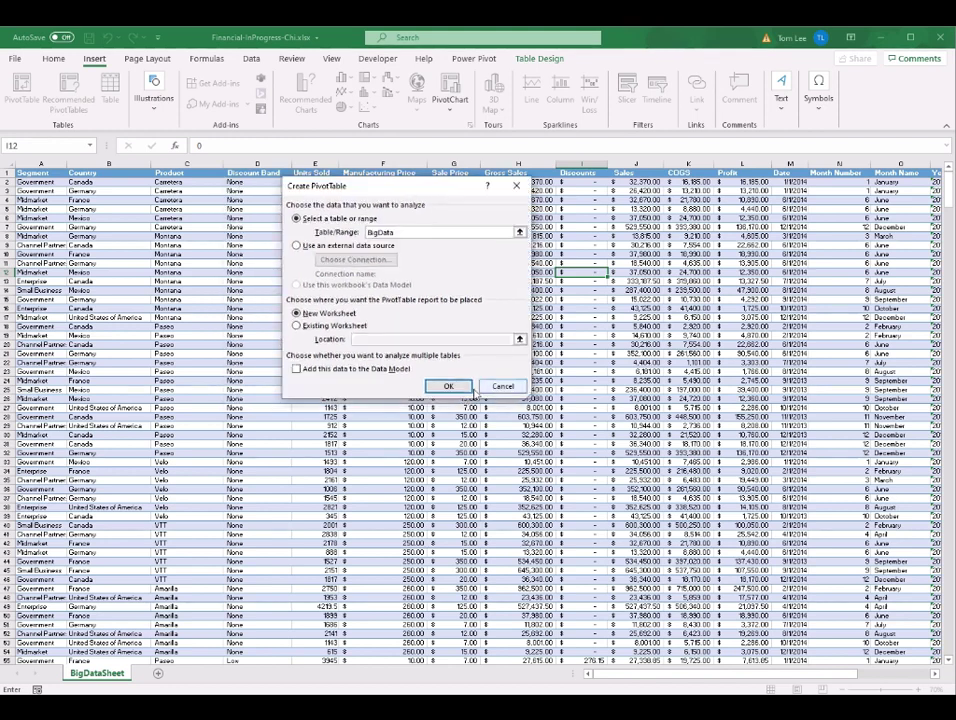
pyautogui.click(448, 387)
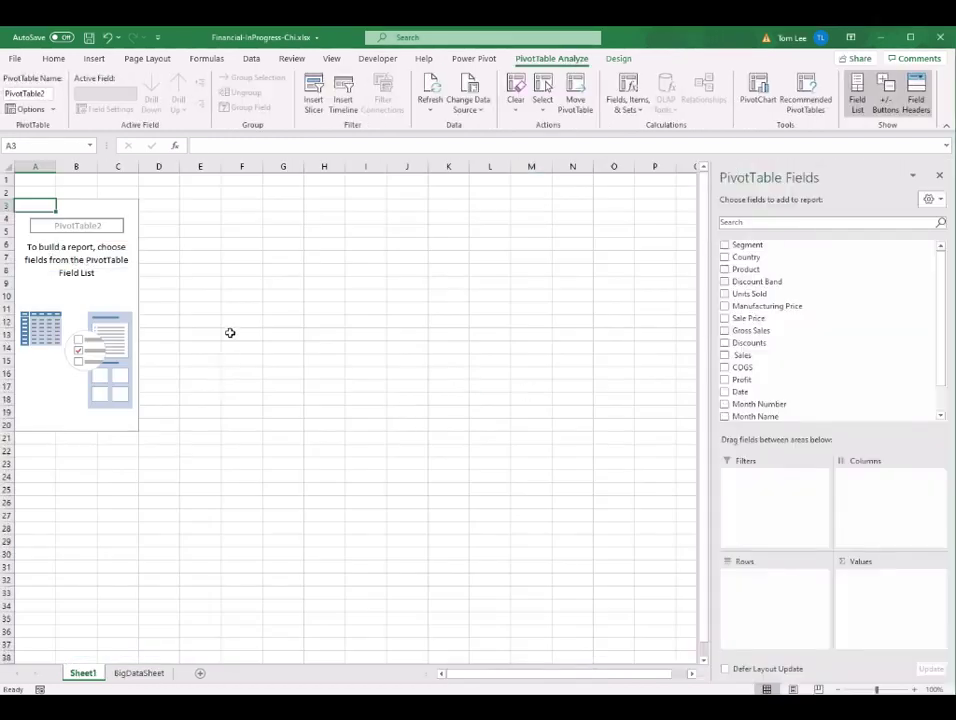
# Compare the PivotTable's available fields with the column headings from Segment to Year in BigDataSheet.
pyautogui.click(124, 281)
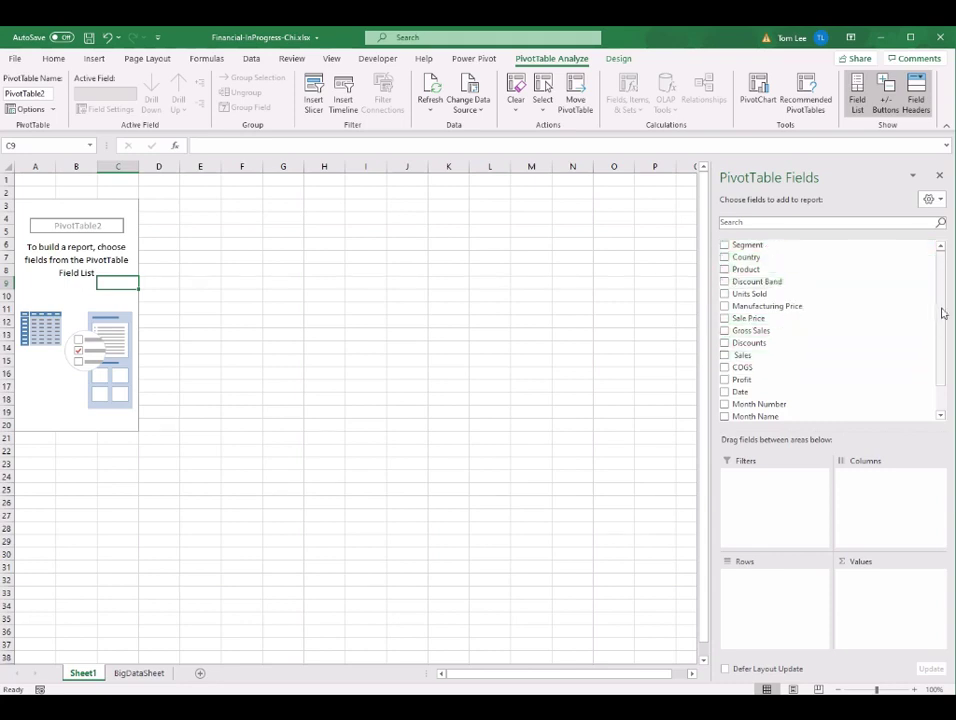
pyautogui.moveTo(940, 311); pyautogui.dragTo(940, 358)
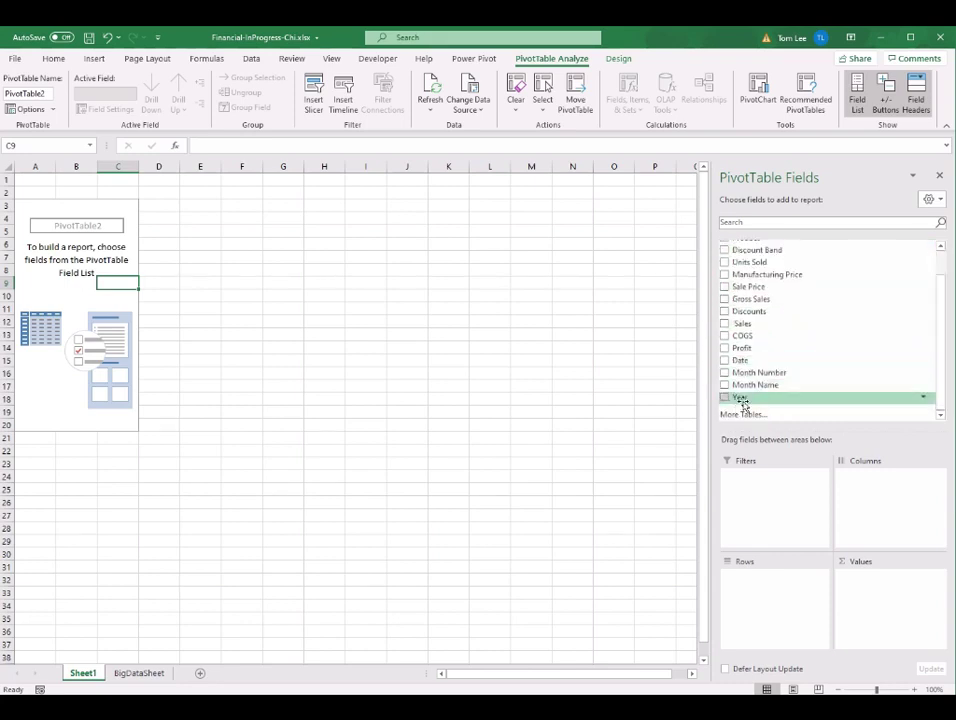
pyautogui.click(72, 293)
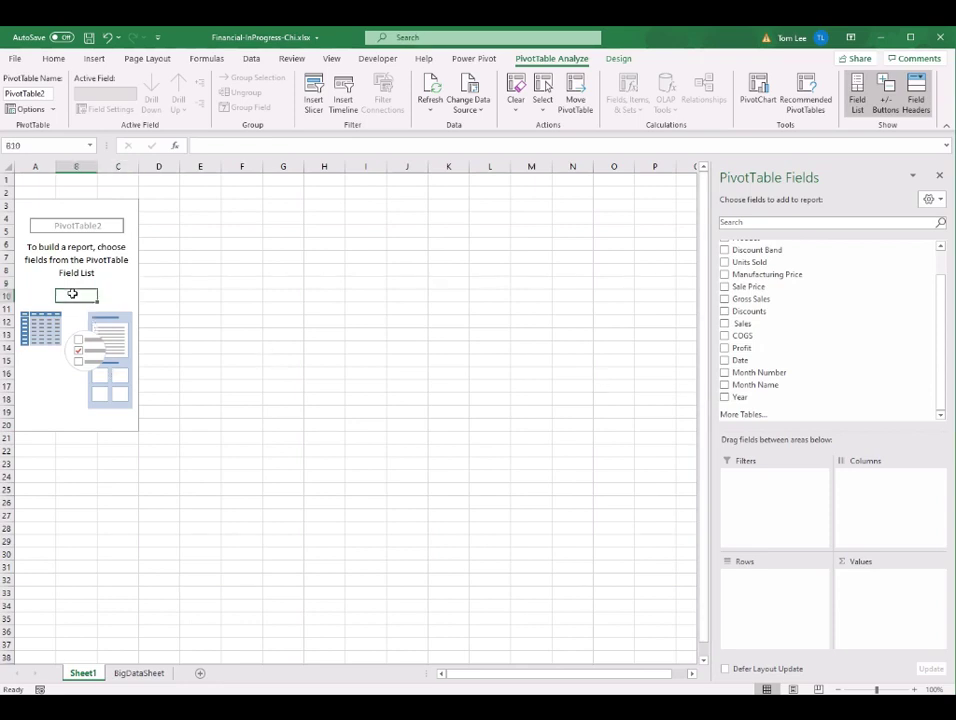
pyautogui.click(140, 673)
pyautogui.click(190, 398)
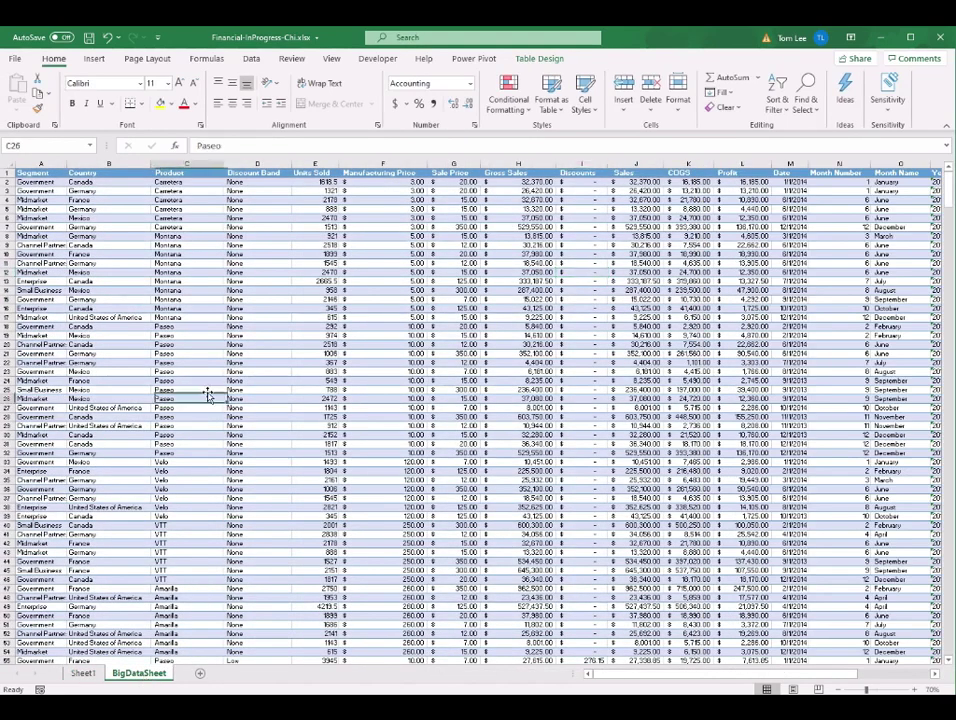
pyautogui.click(54, 173)
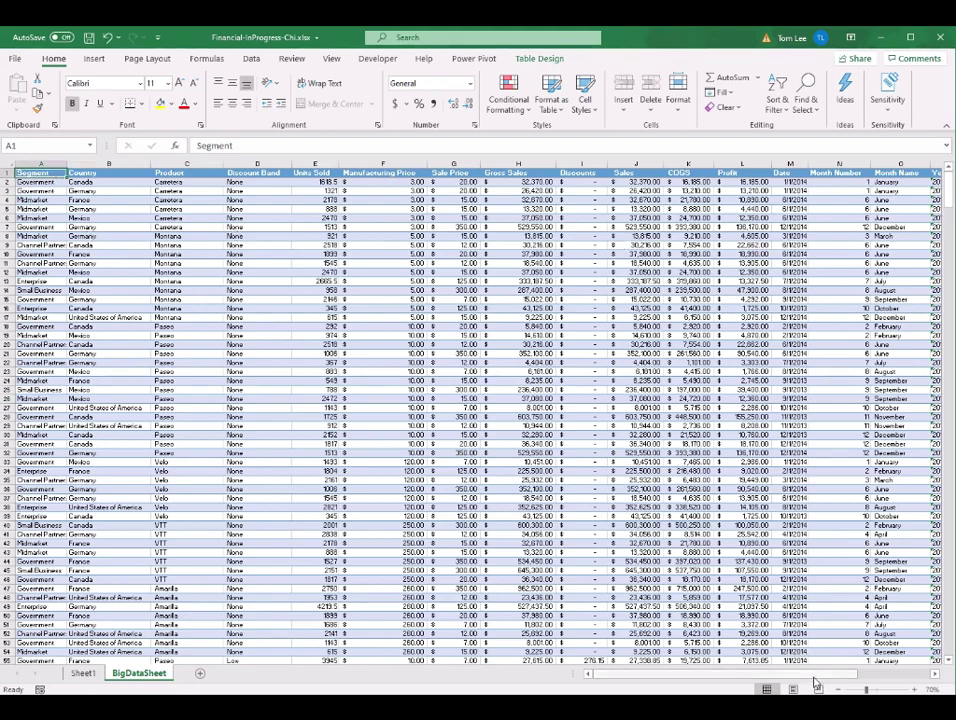
pyautogui.hscroll(3, 815, 673)
pyautogui.click(622, 176)
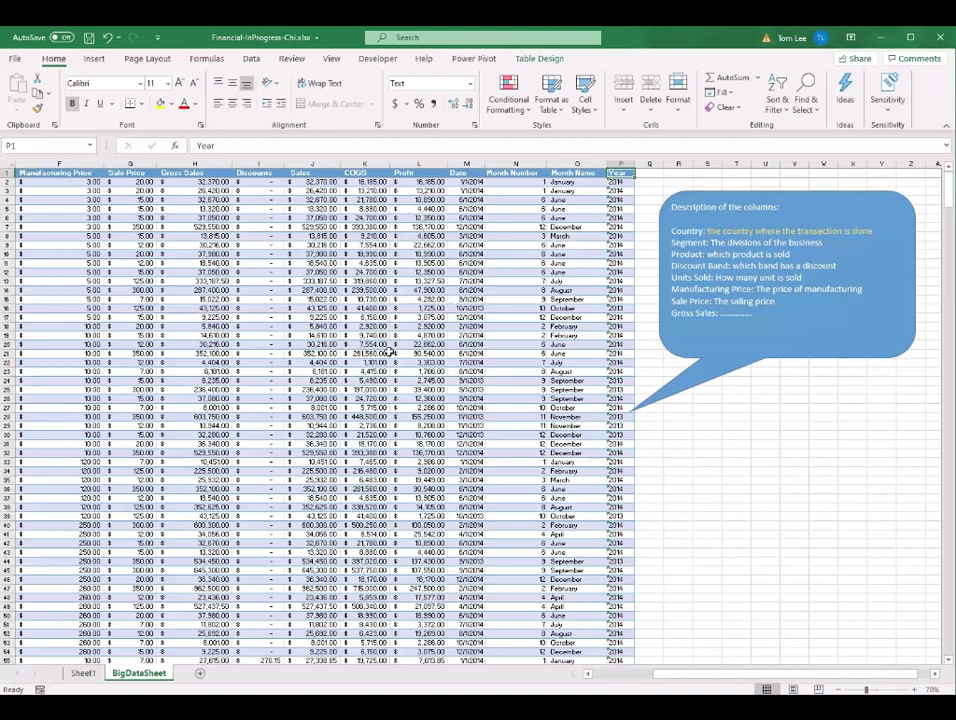
# In the Sheet1 PivotTable, sum Profit as the value and lay out Product across the columns.
pyautogui.click(83, 673)
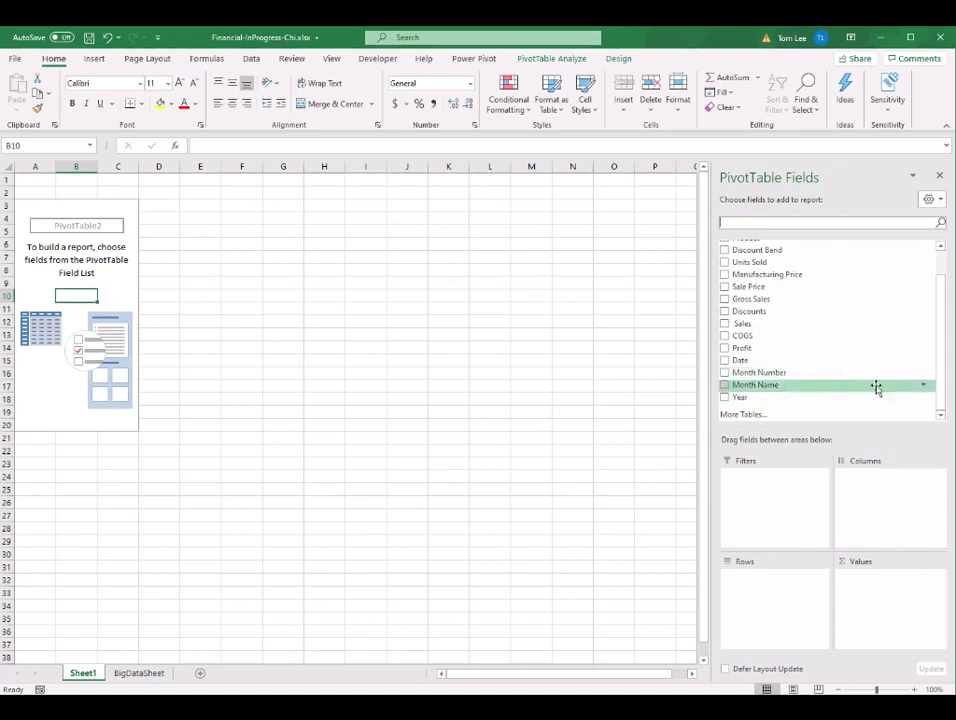
pyautogui.moveTo(778, 352); pyautogui.dragTo(879, 602)
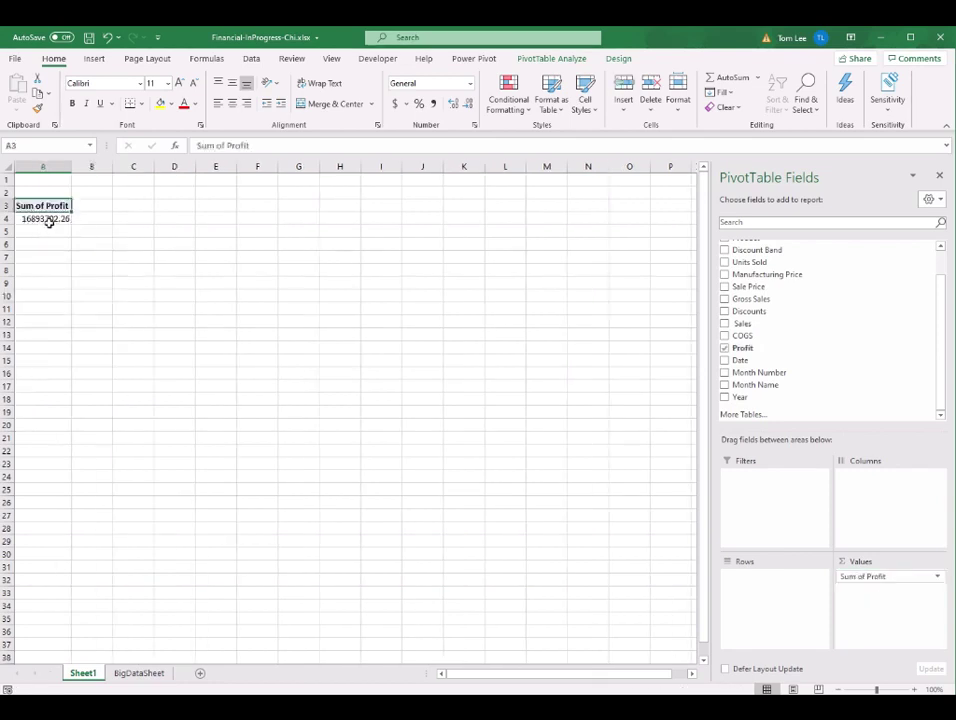
pyautogui.moveTo(939, 337); pyautogui.dragTo(938, 313)
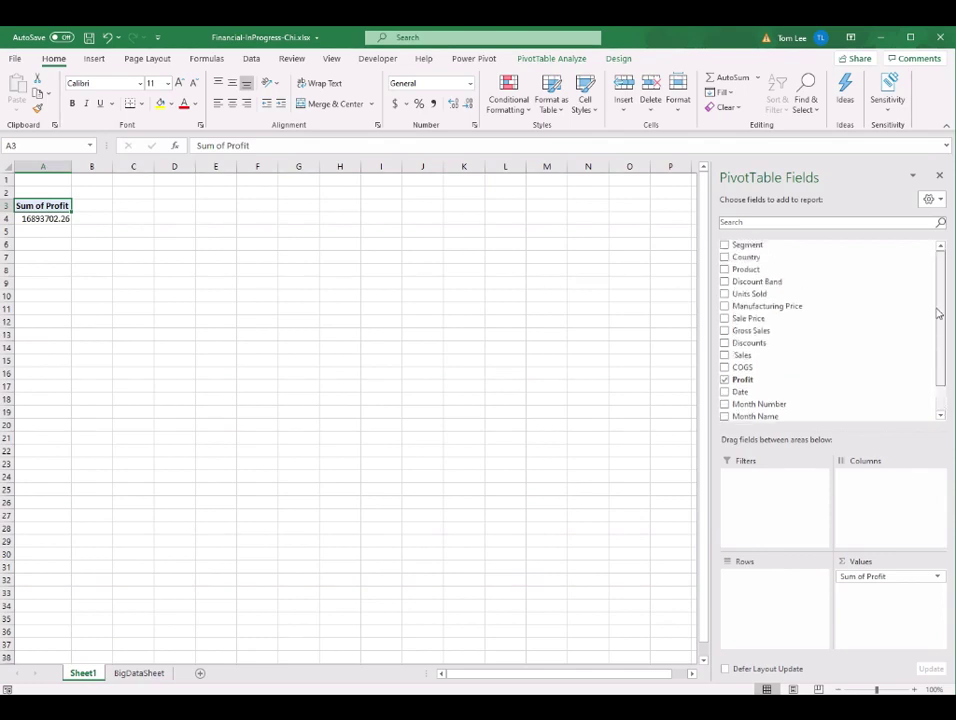
pyautogui.moveTo(773, 271); pyautogui.dragTo(878, 482)
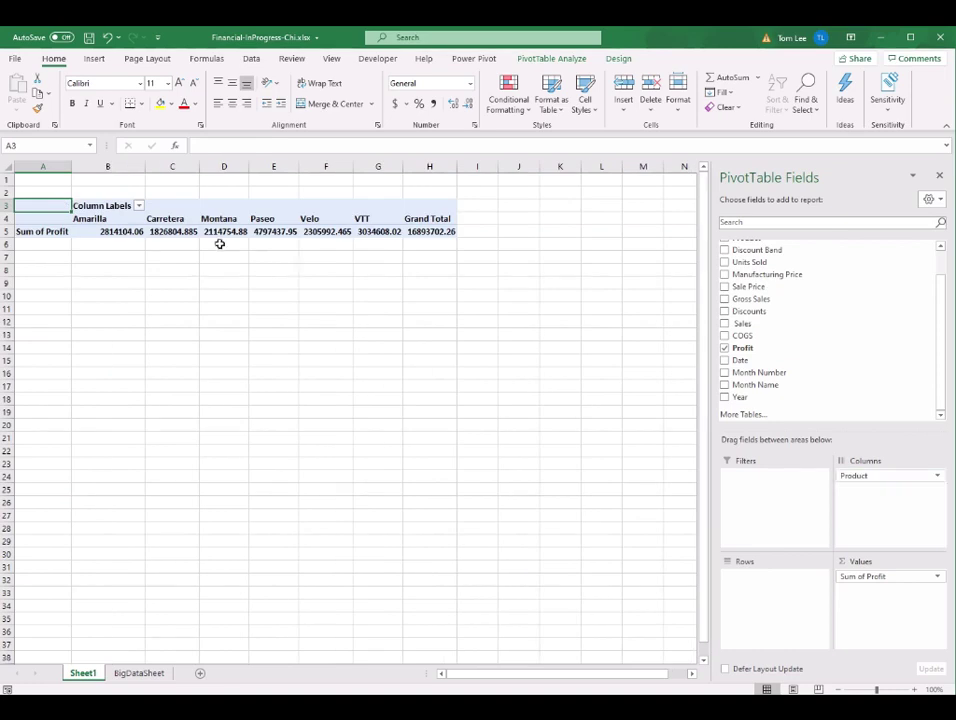
# Examine the profit of each product and the grand total in the PivotTable.
pyautogui.moveTo(104, 218); pyautogui.dragTo(348, 218)
pyautogui.click(121, 231)
pyautogui.click(158, 231)
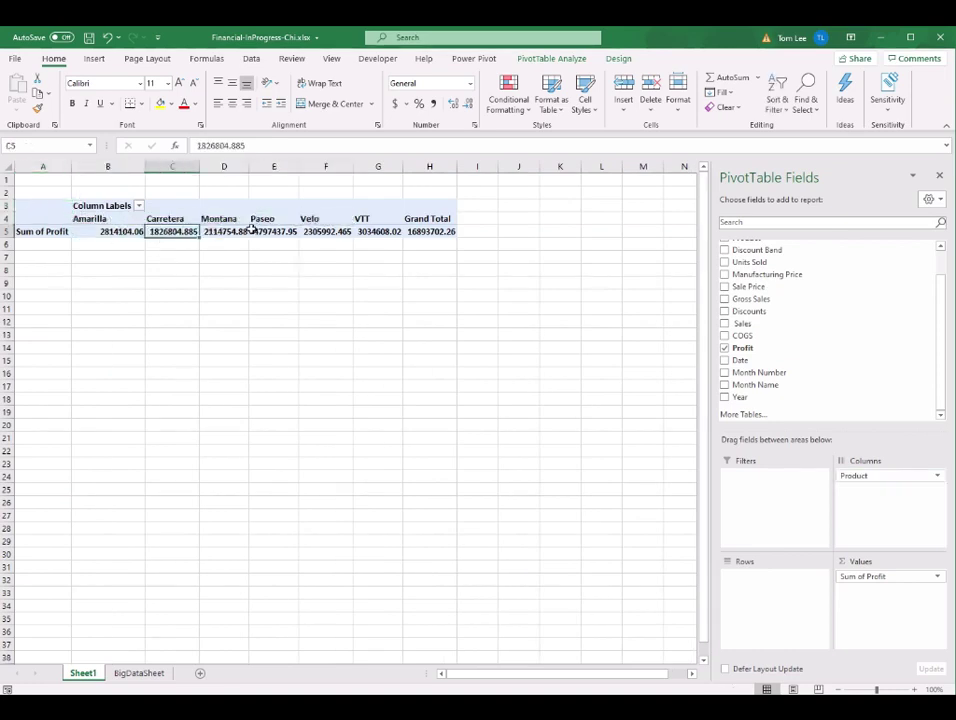
pyautogui.click(272, 231)
pyautogui.click(382, 232)
pyautogui.click(433, 232)
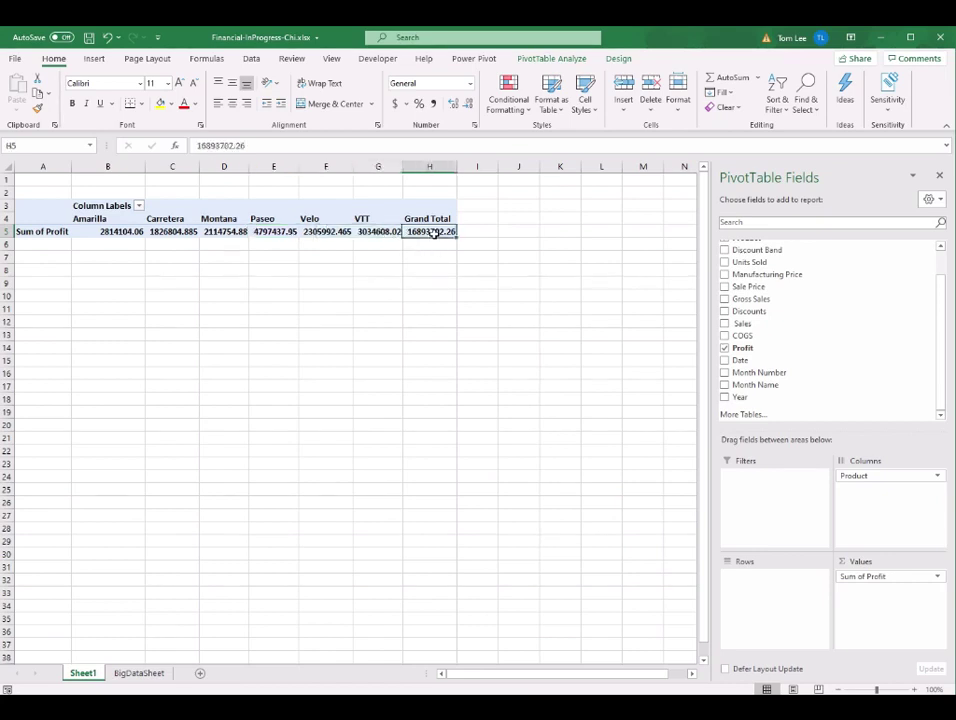
pyautogui.click(273, 231)
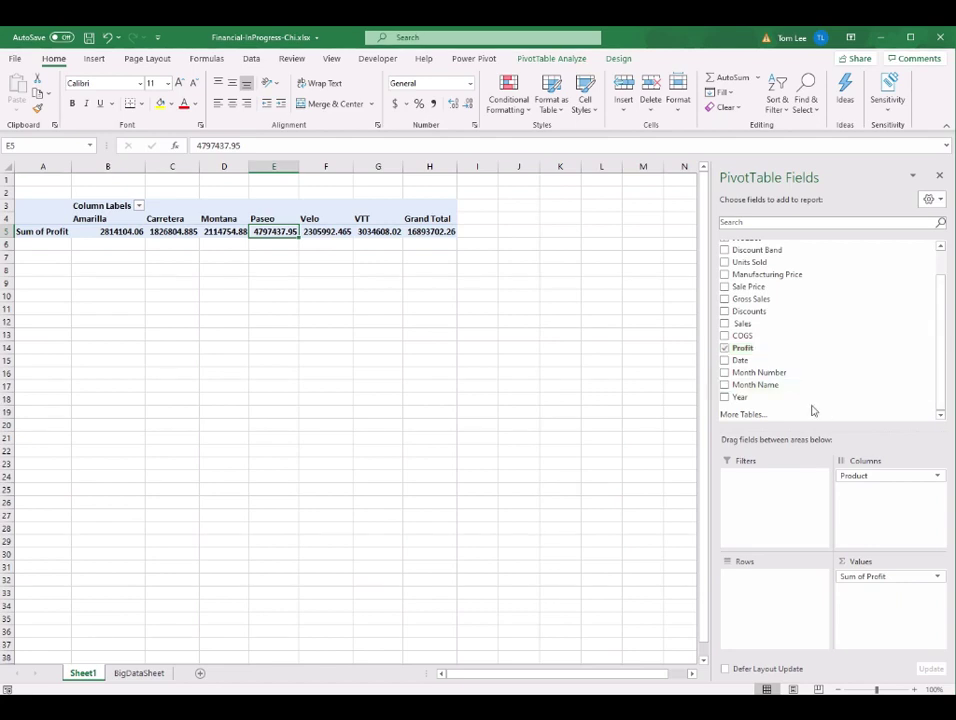
# Break the profit down by Year in the rows, with Month Name nested beneath each year.
pyautogui.moveTo(765, 398); pyautogui.dragTo(768, 581)
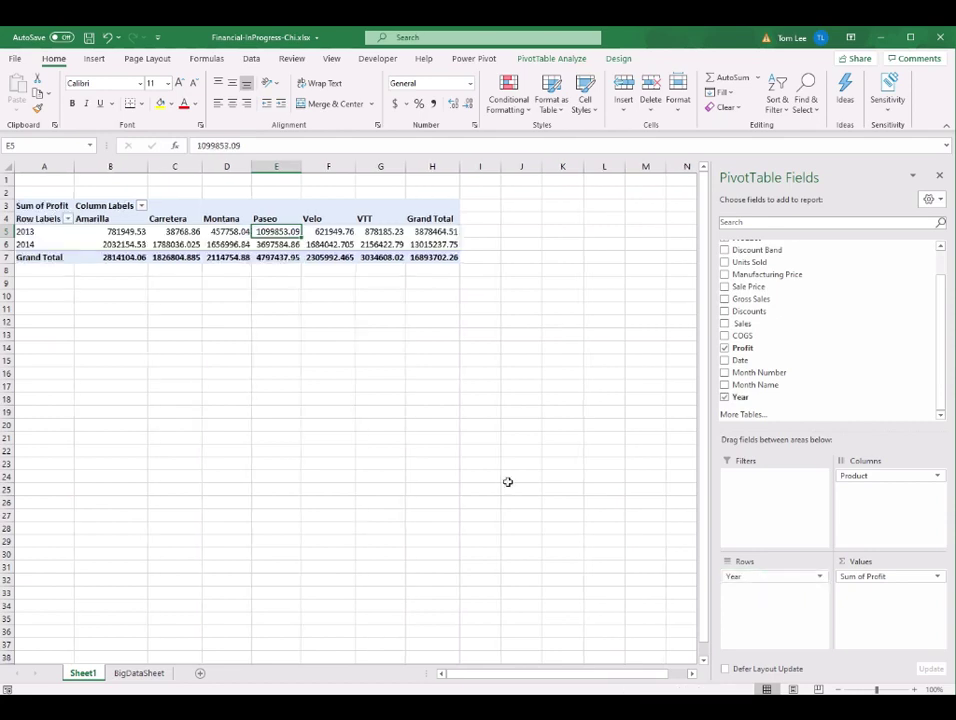
pyautogui.click(126, 233)
pyautogui.moveTo(38, 231); pyautogui.dragTo(41, 245)
pyautogui.click(38, 233)
pyautogui.click(38, 245)
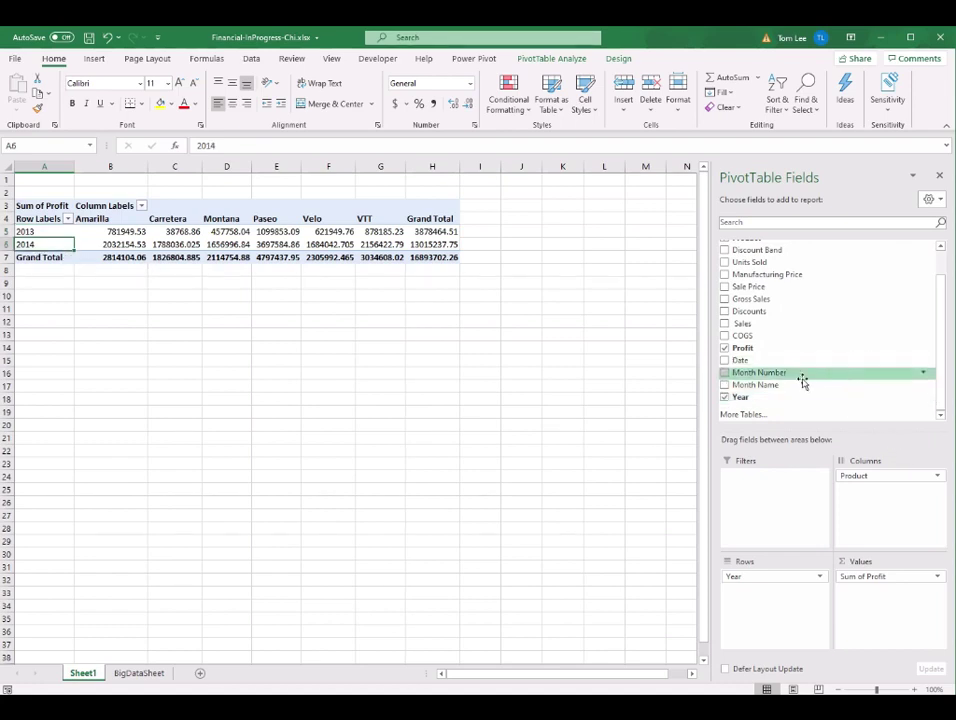
pyautogui.moveTo(767, 390); pyautogui.dragTo(773, 600)
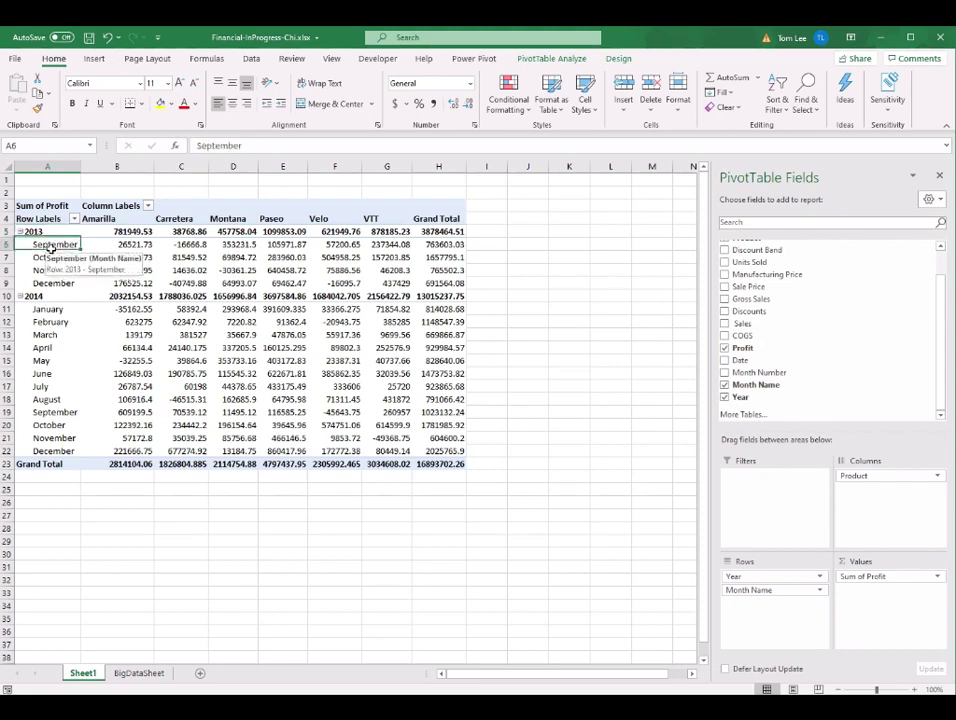
# Examine the months listed under 2013 and 2014 and their profit values for each product.
pyautogui.press('Down')
pyautogui.press('Down')
pyautogui.press('Down')
pyautogui.press('Down')
pyautogui.press('Down')
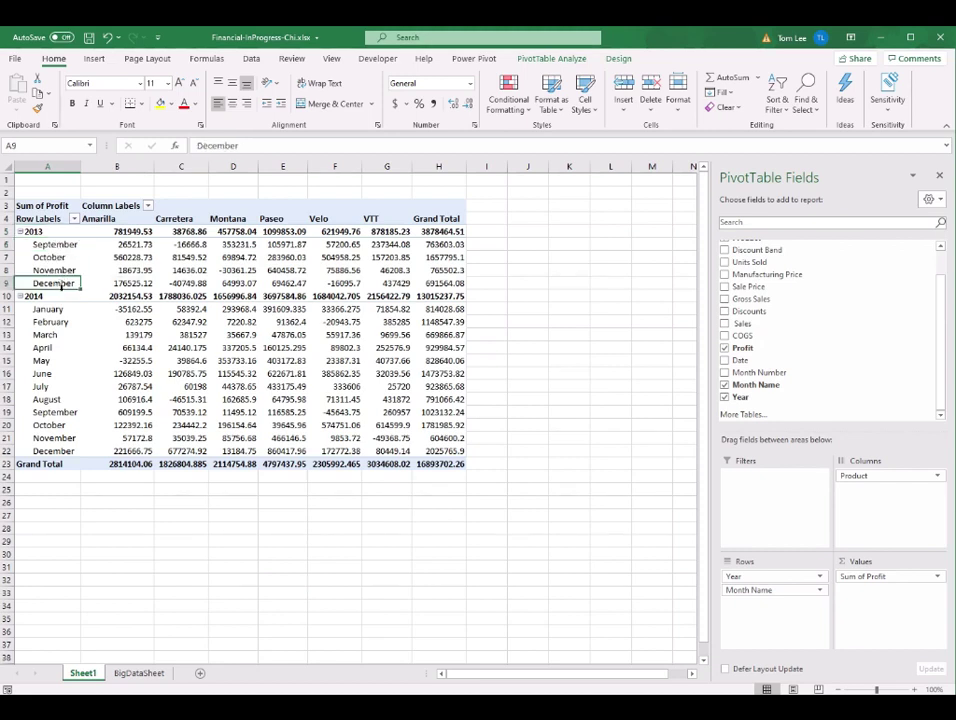
pyautogui.click(55, 452)
pyautogui.moveTo(125, 244); pyautogui.dragTo(384, 448)
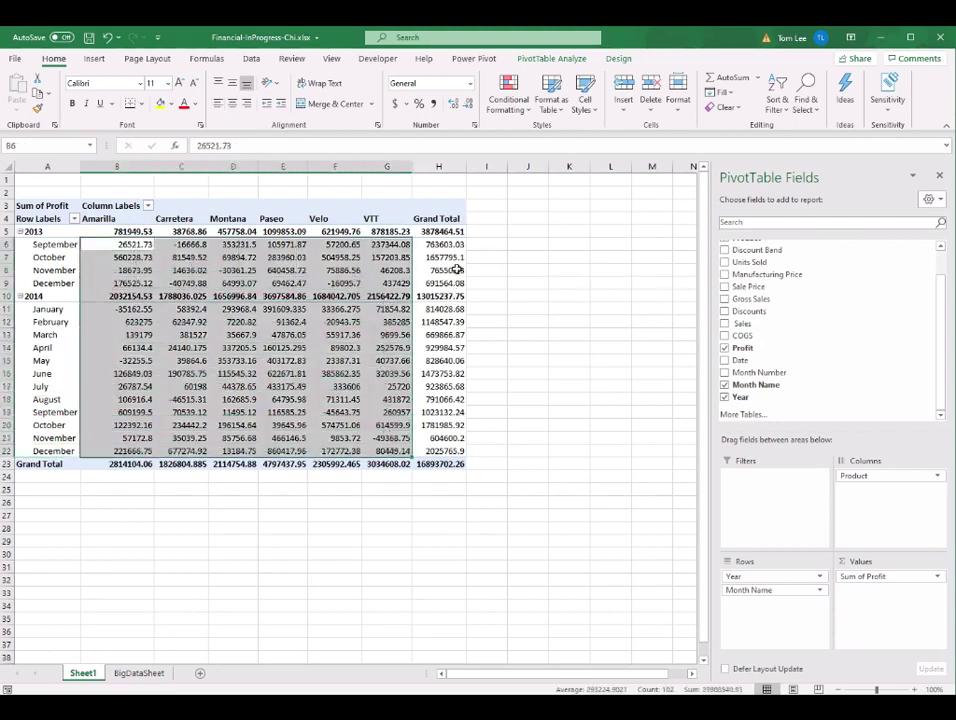
pyautogui.click(118, 296)
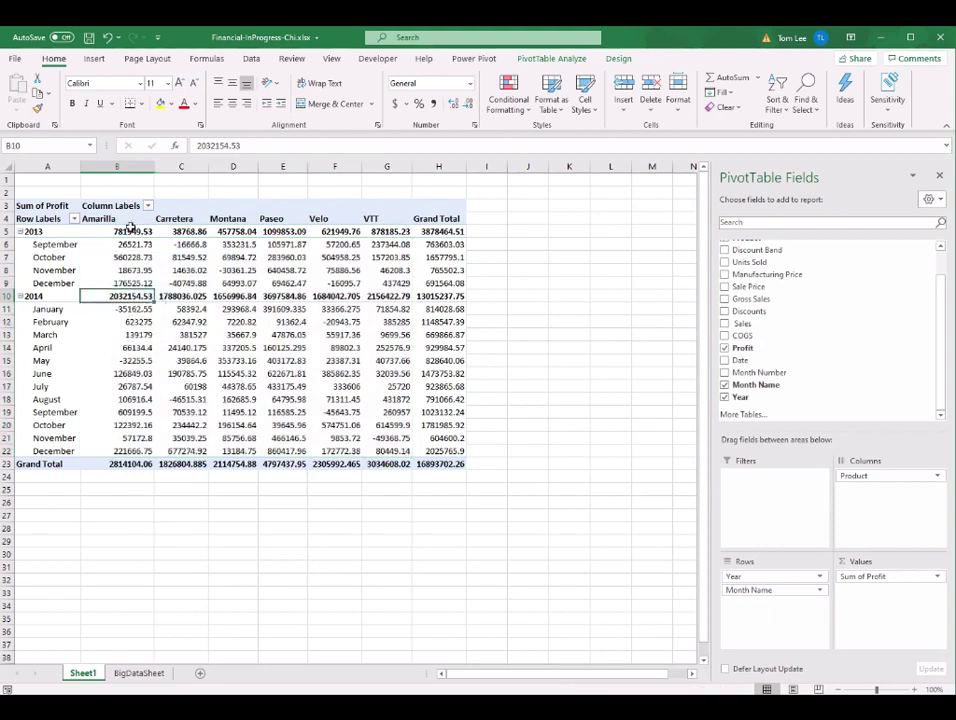
pyautogui.click(233, 270)
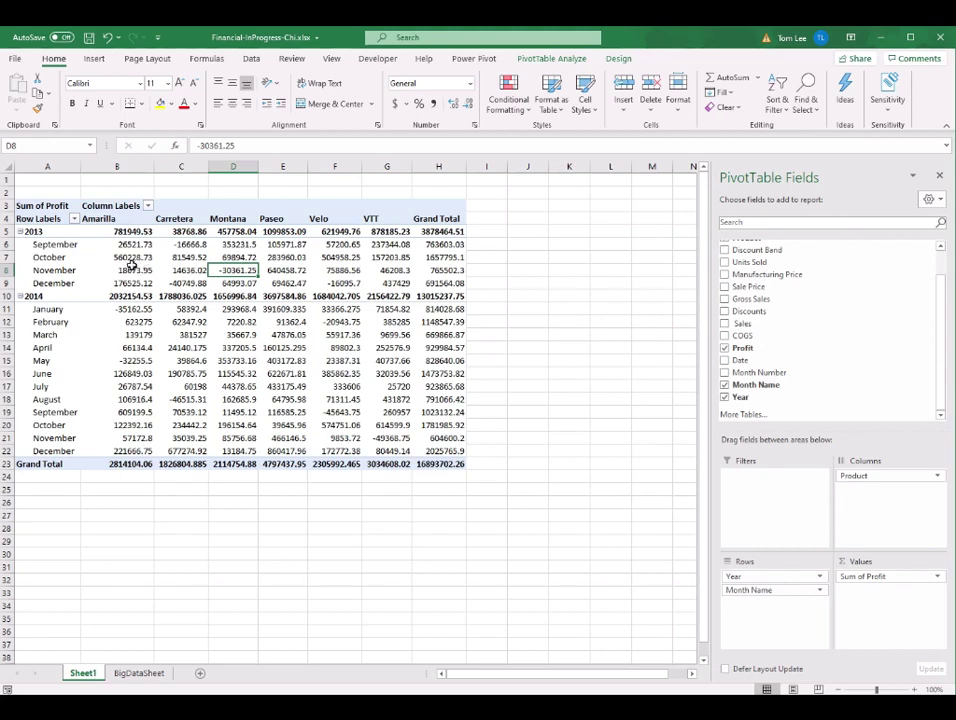
# Examine the Column Labels and Row Labels headings against the fields assigned to columns and rows.
pyautogui.click(118, 205)
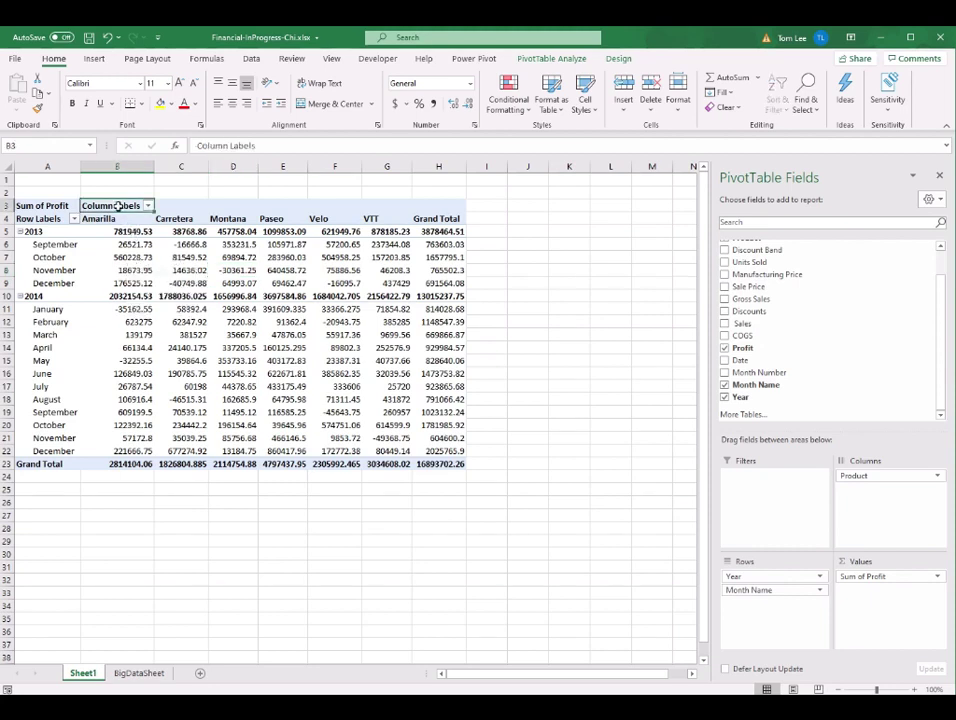
pyautogui.click(42, 218)
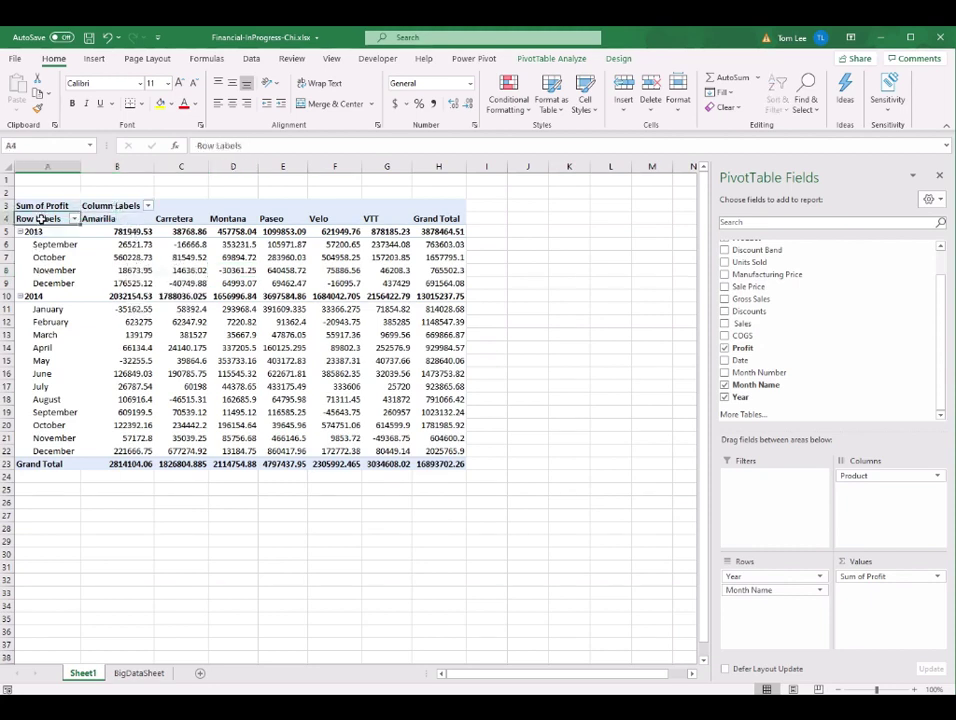
pyautogui.click(116, 206)
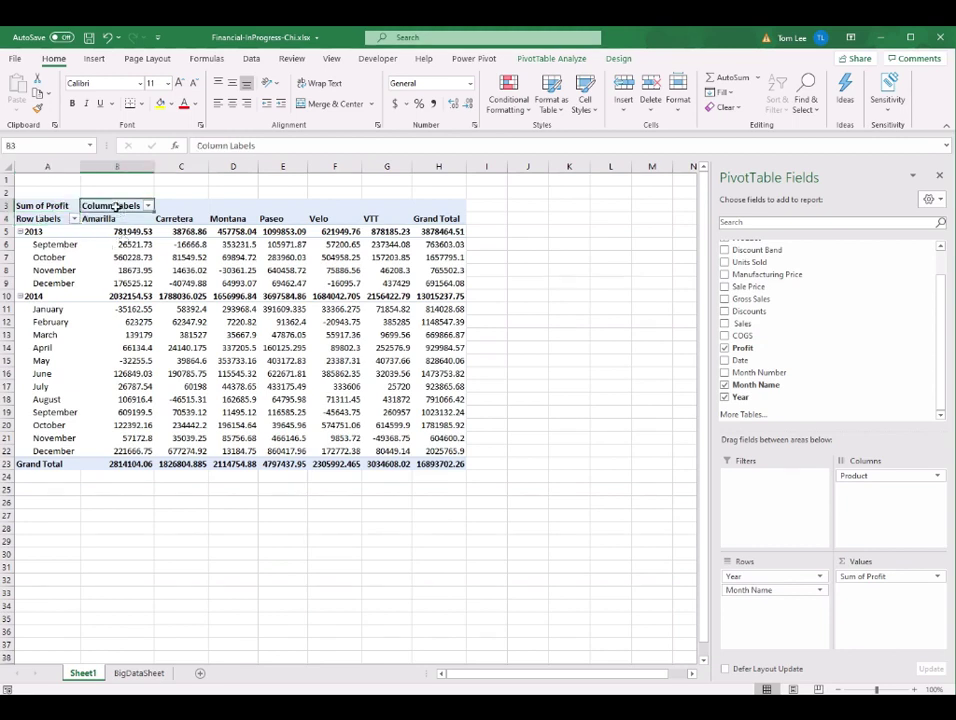
pyautogui.click(880, 476)
pyautogui.press('Escape')
pyautogui.click(38, 220)
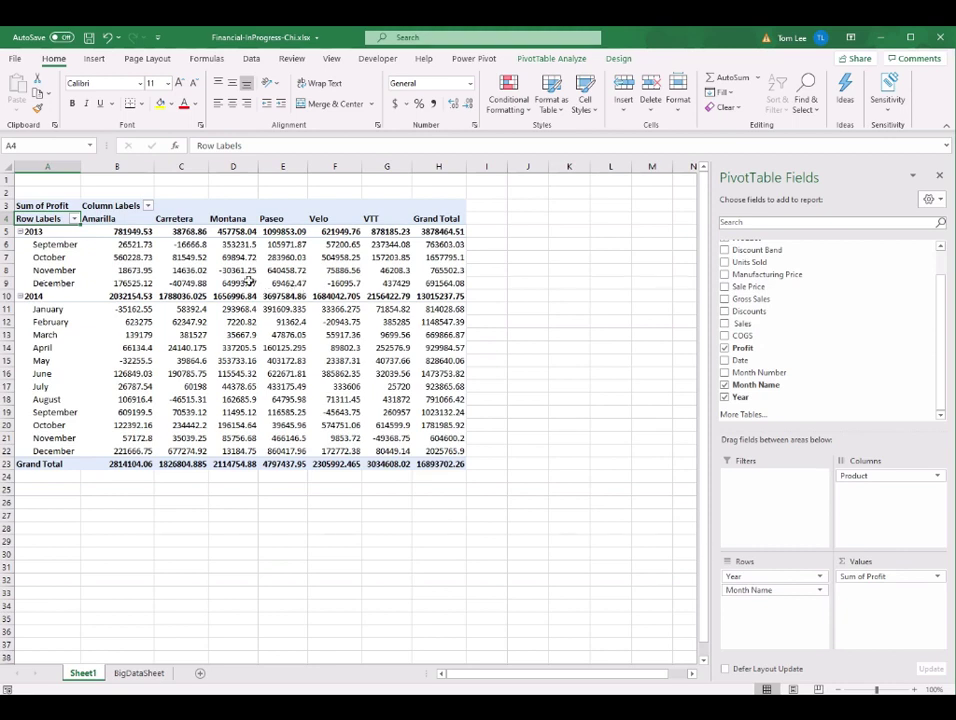
pyautogui.click(134, 270)
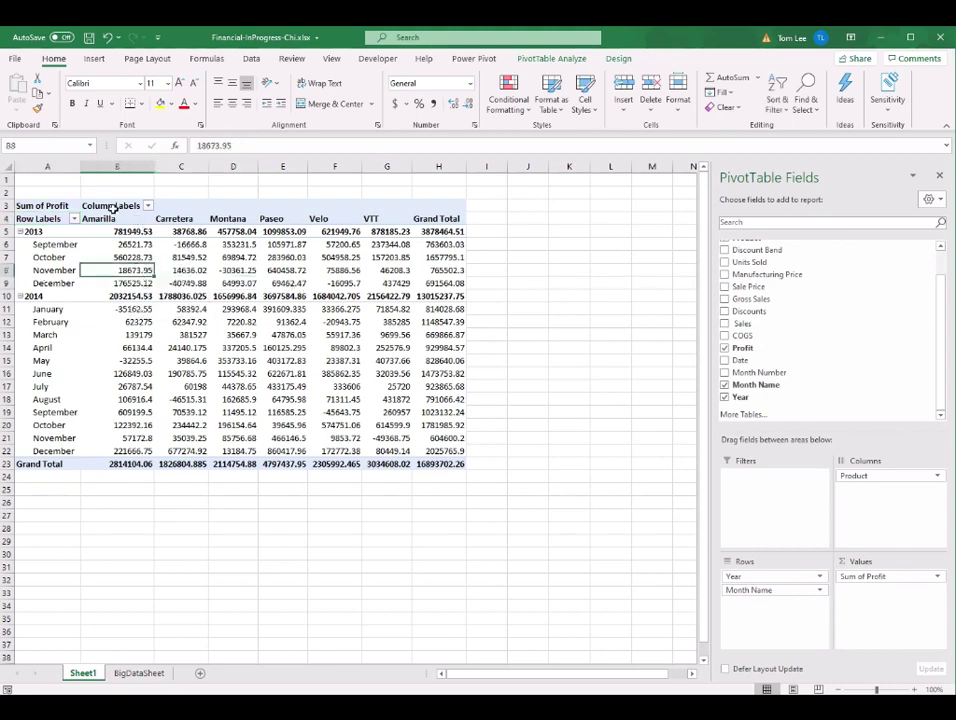
# Show the PivotTable report in tabular form and check the Product, Year and Month Name headings.
pyautogui.click(244, 269)
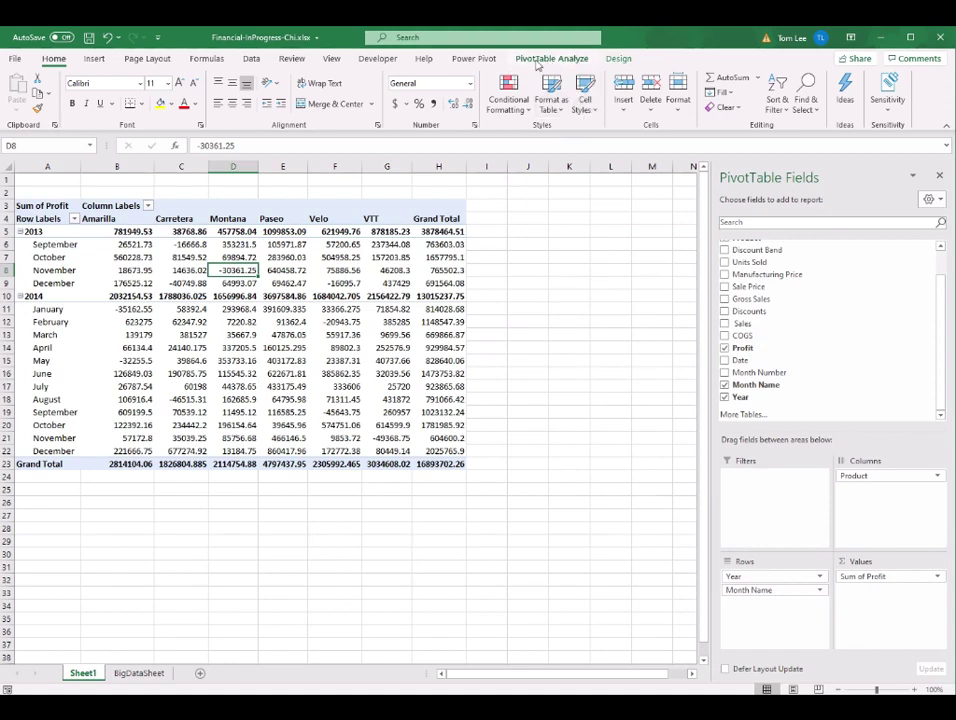
pyautogui.click(537, 62)
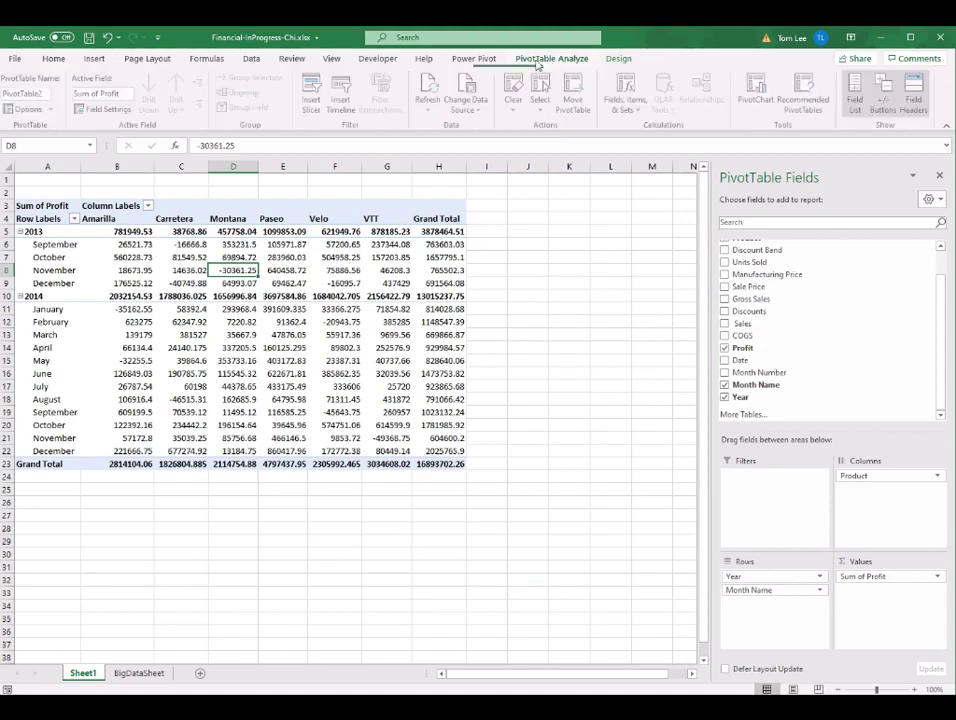
pyautogui.click(618, 58)
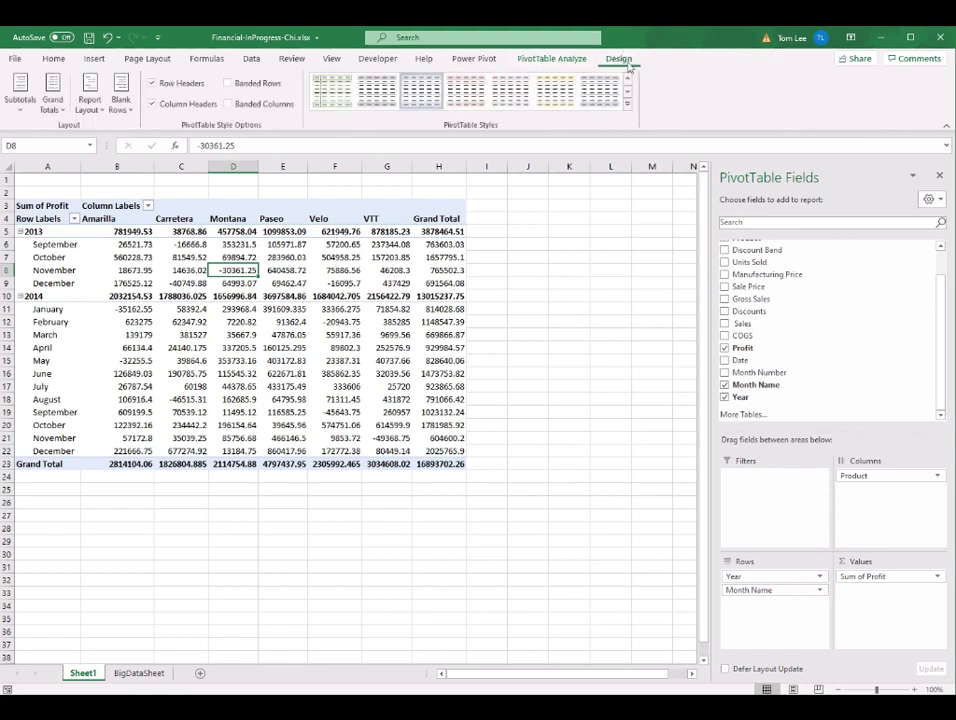
pyautogui.click(102, 118)
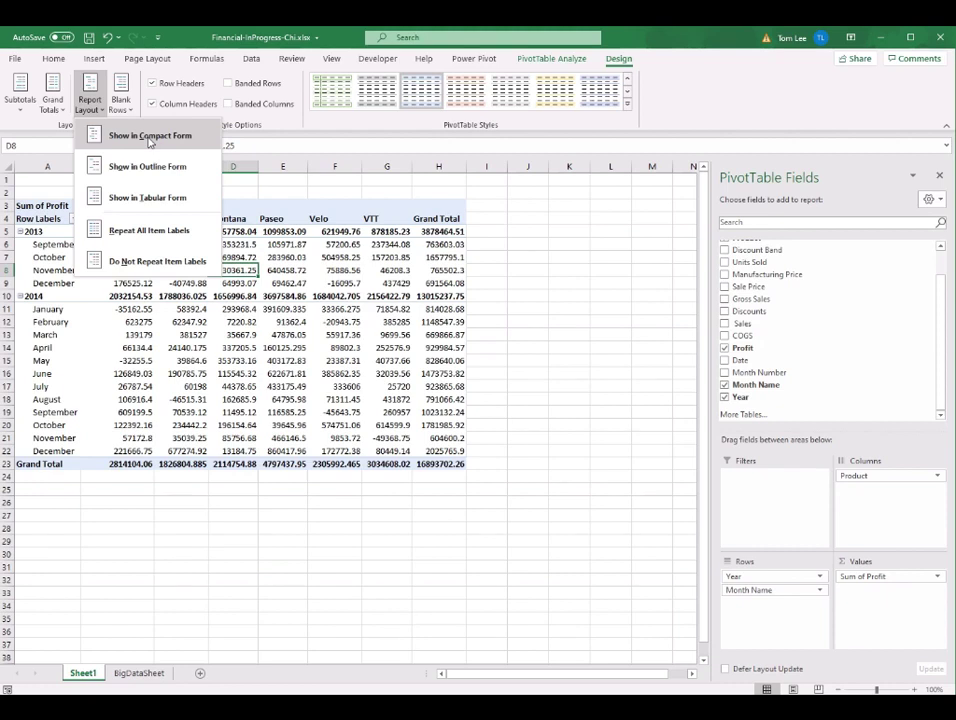
pyautogui.click(186, 203)
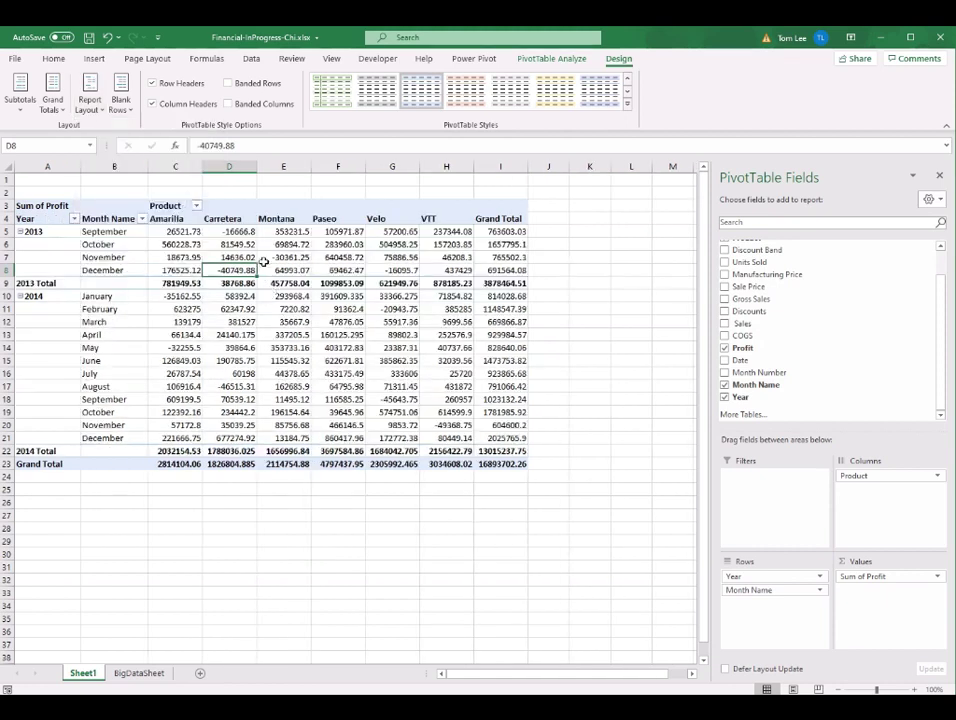
pyautogui.click(171, 206)
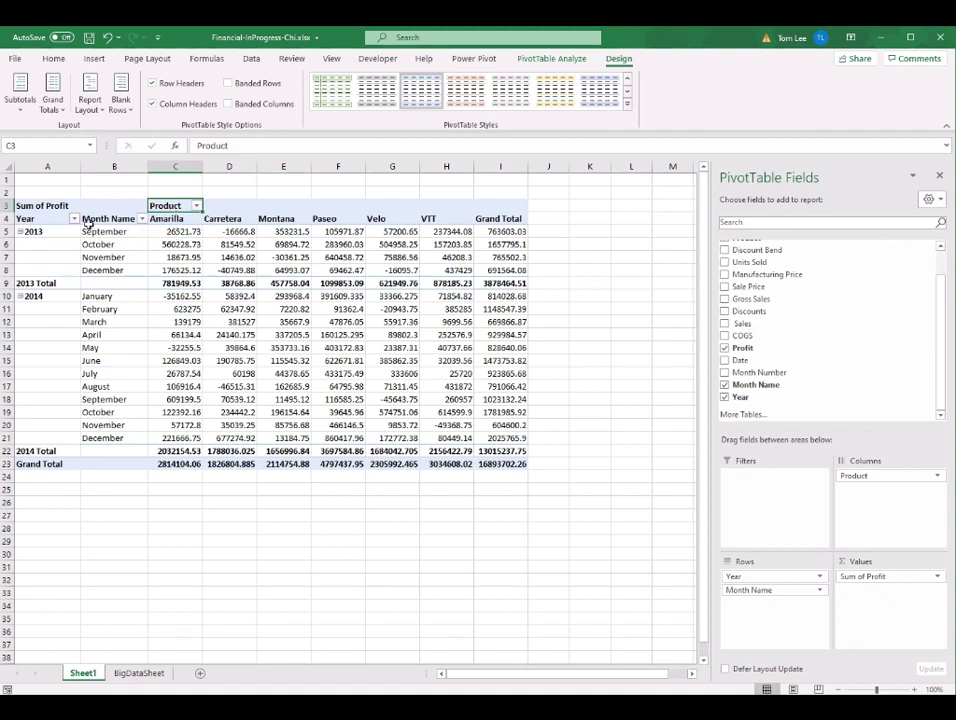
pyautogui.moveTo(44, 219); pyautogui.dragTo(100, 218)
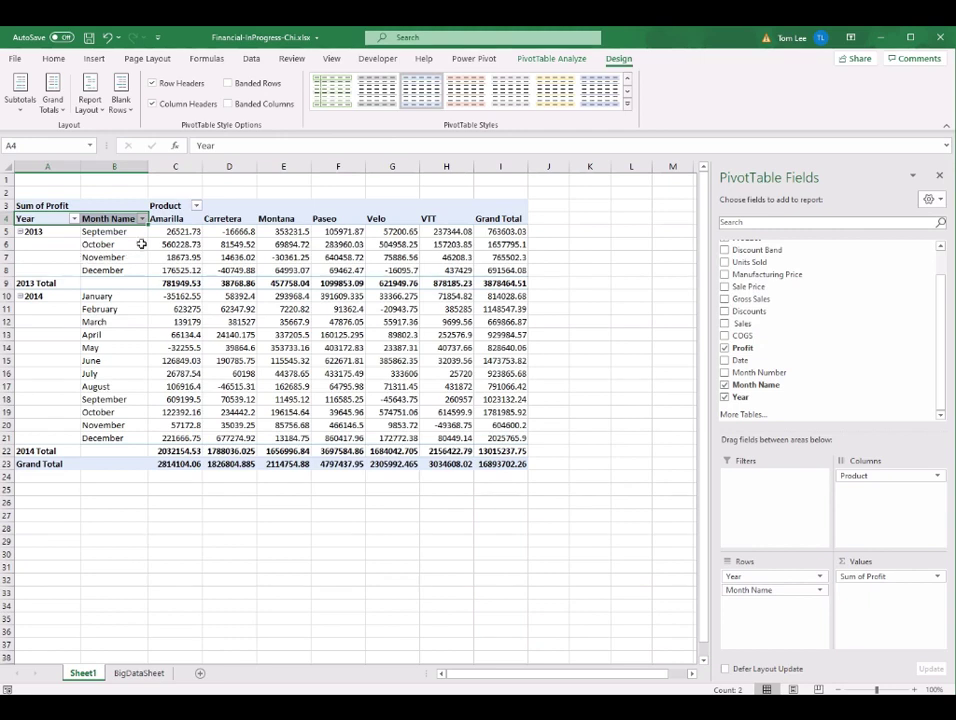
pyautogui.click(390, 246)
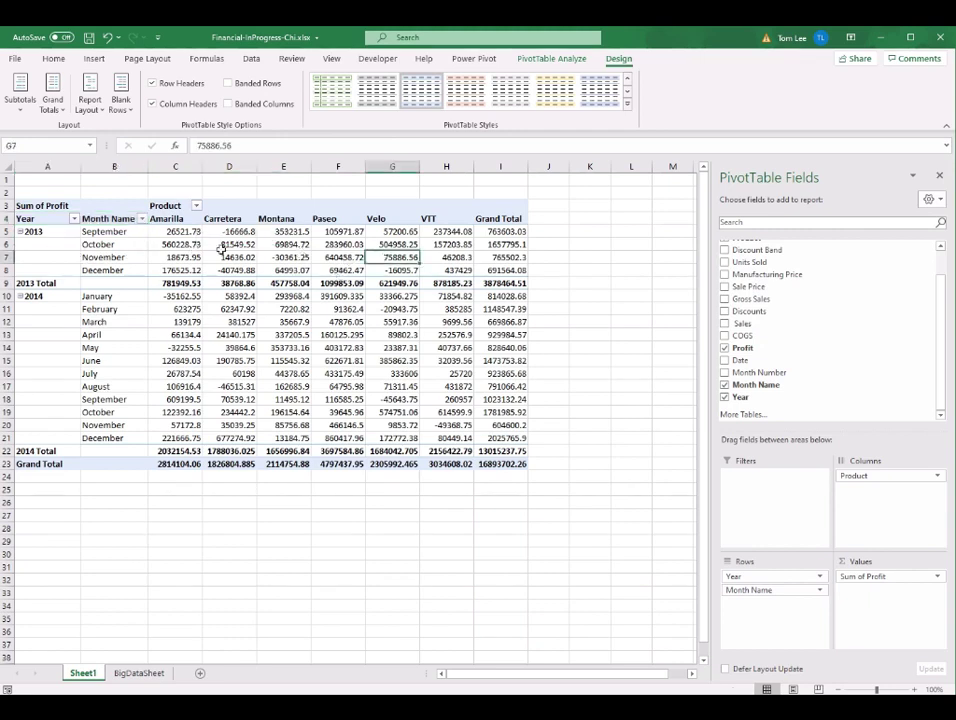
pyautogui.click(198, 246)
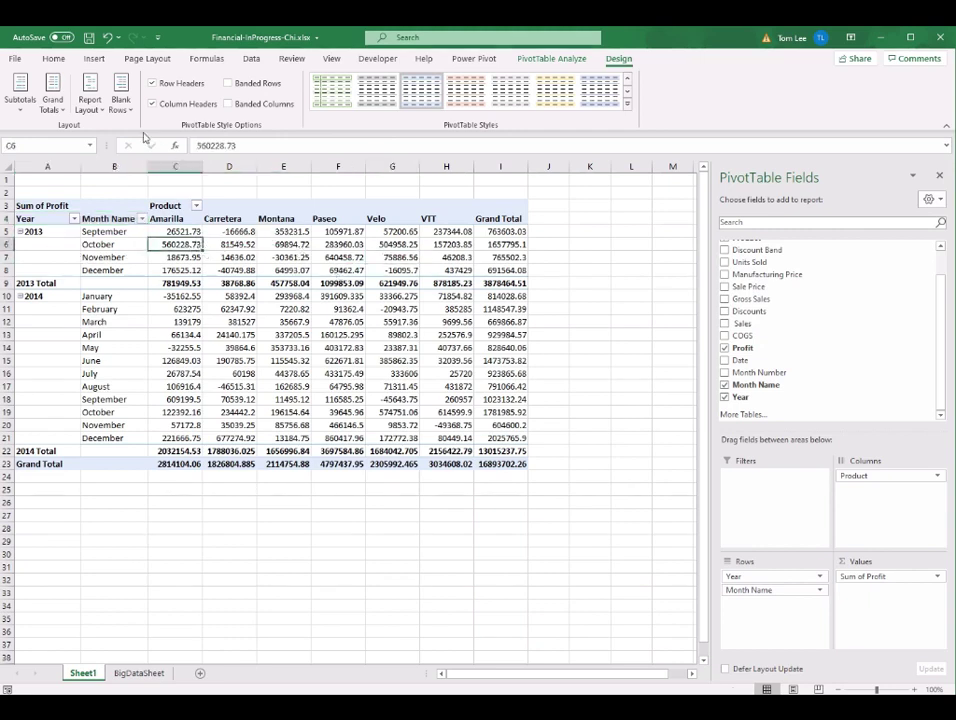
# Switch the PivotTable's report layout to compact form and compare its Column Labels and Row Labels headings.
pyautogui.click(89, 96)
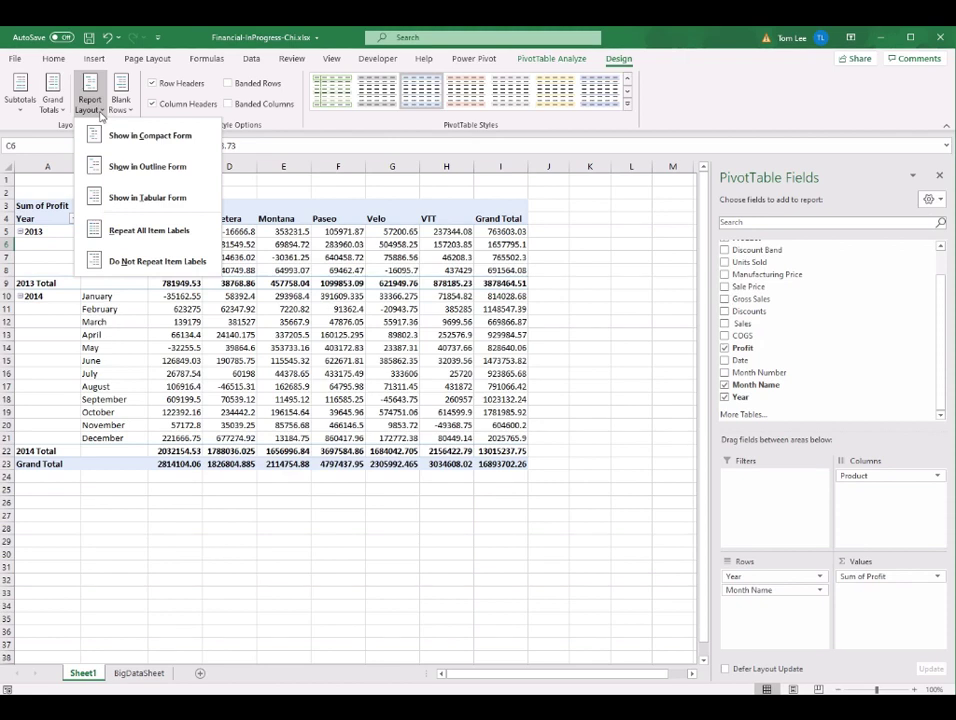
pyautogui.click(155, 147)
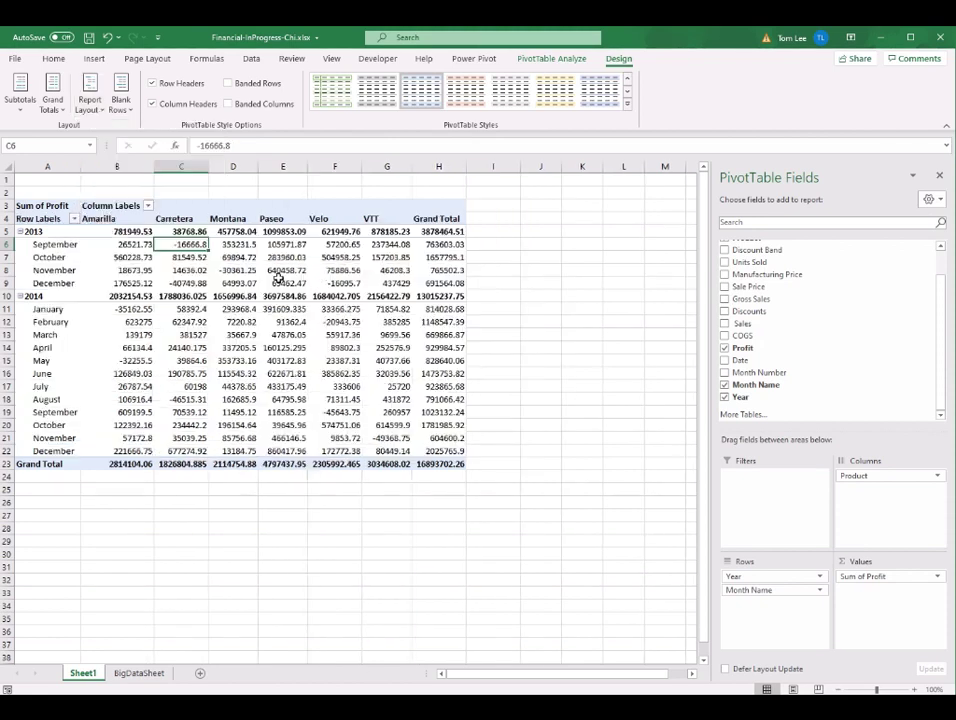
pyautogui.click(118, 206)
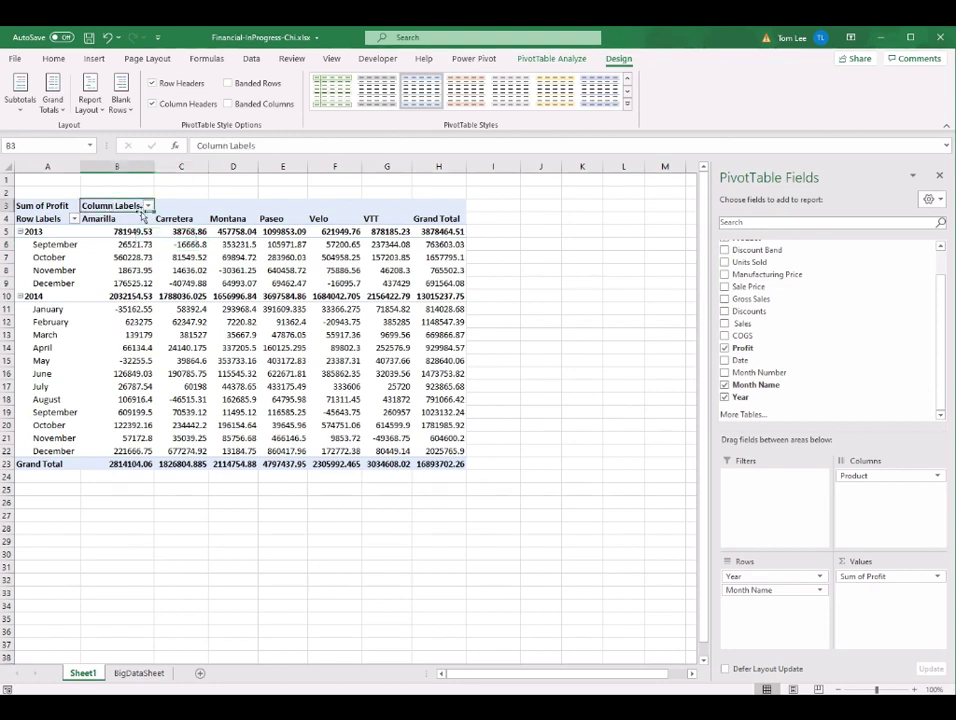
pyautogui.click(37, 220)
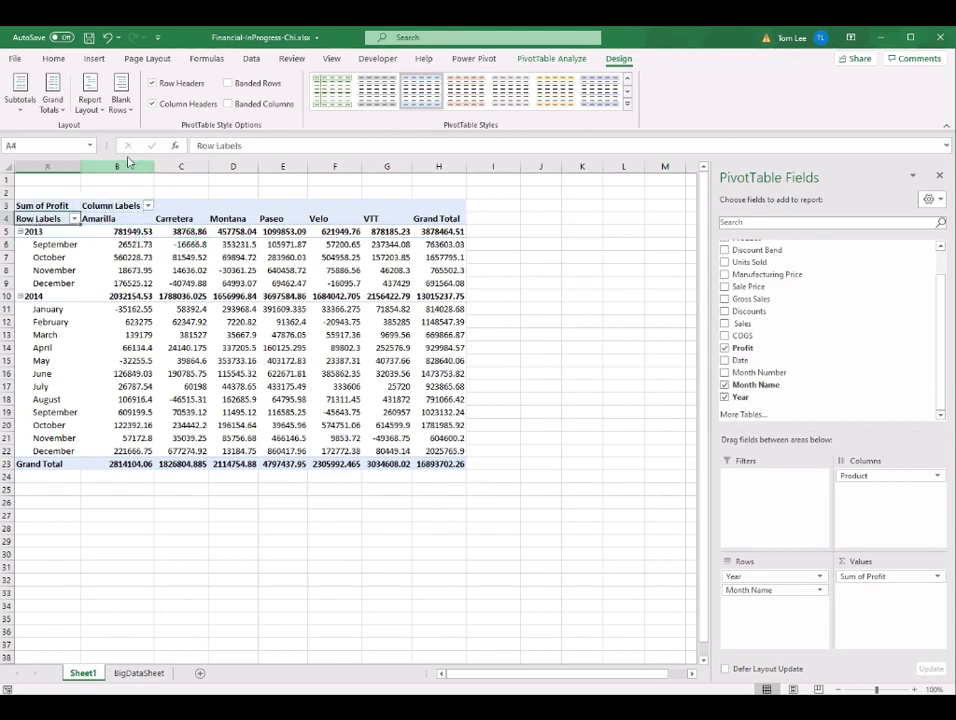
# Set the PivotTable's report layout back to tabular form.
pyautogui.click(90, 105)
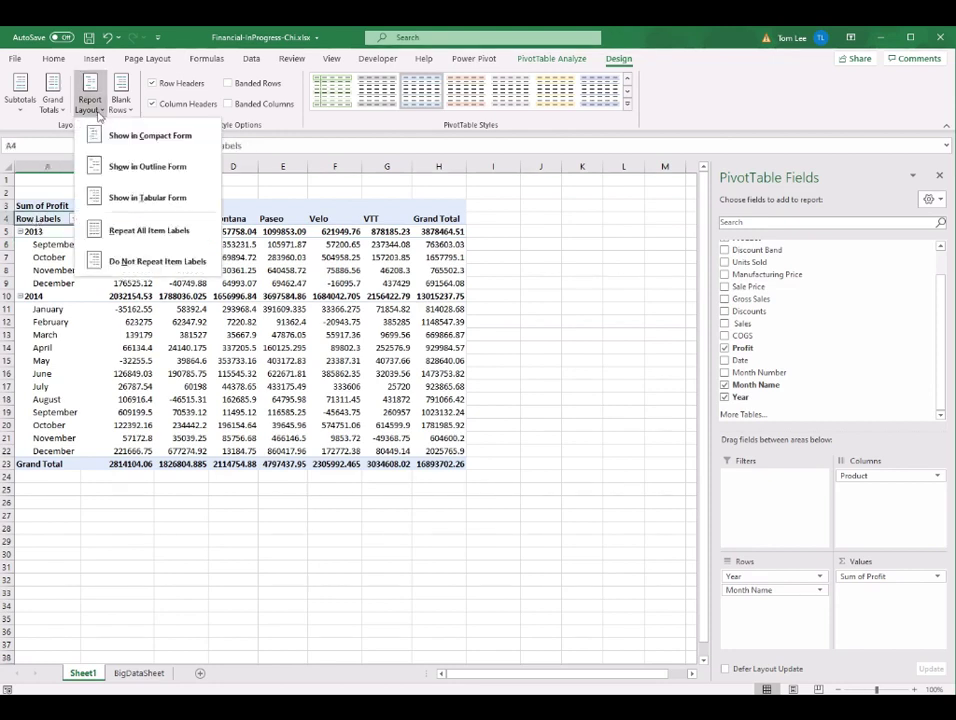
pyautogui.click(179, 203)
pyautogui.click(283, 257)
# Review the grand total column and row, and turn grand totals off for both rows and columns.
pyautogui.moveTo(506, 233); pyautogui.dragTo(505, 438)
pyautogui.moveTo(195, 464); pyautogui.dragTo(502, 465)
pyautogui.moveTo(229, 309); pyautogui.dragTo(229, 322)
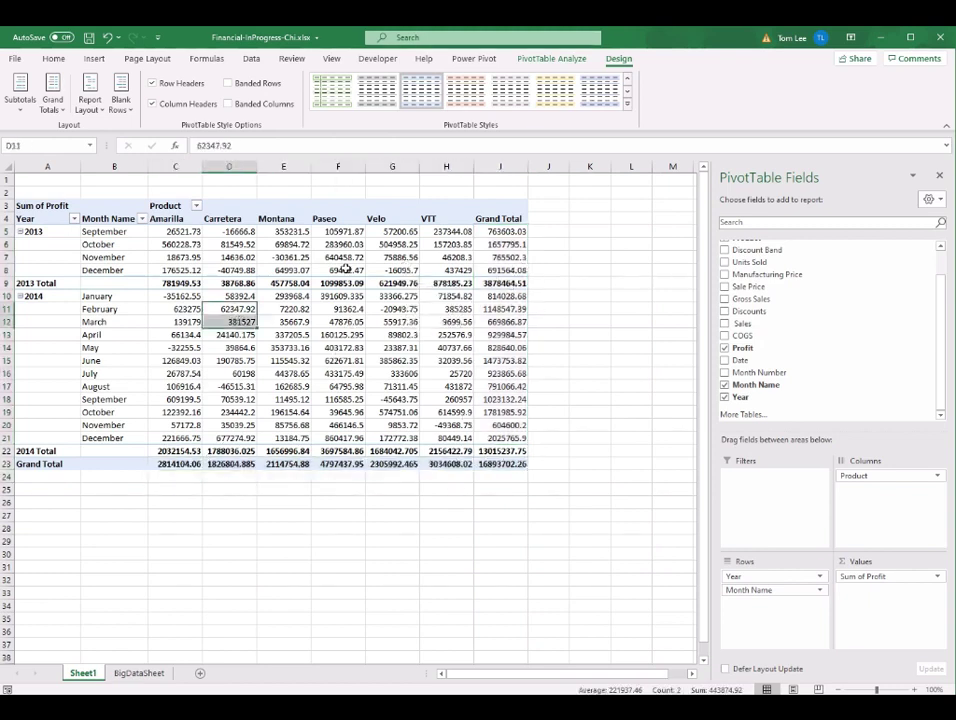
pyautogui.click(60, 112)
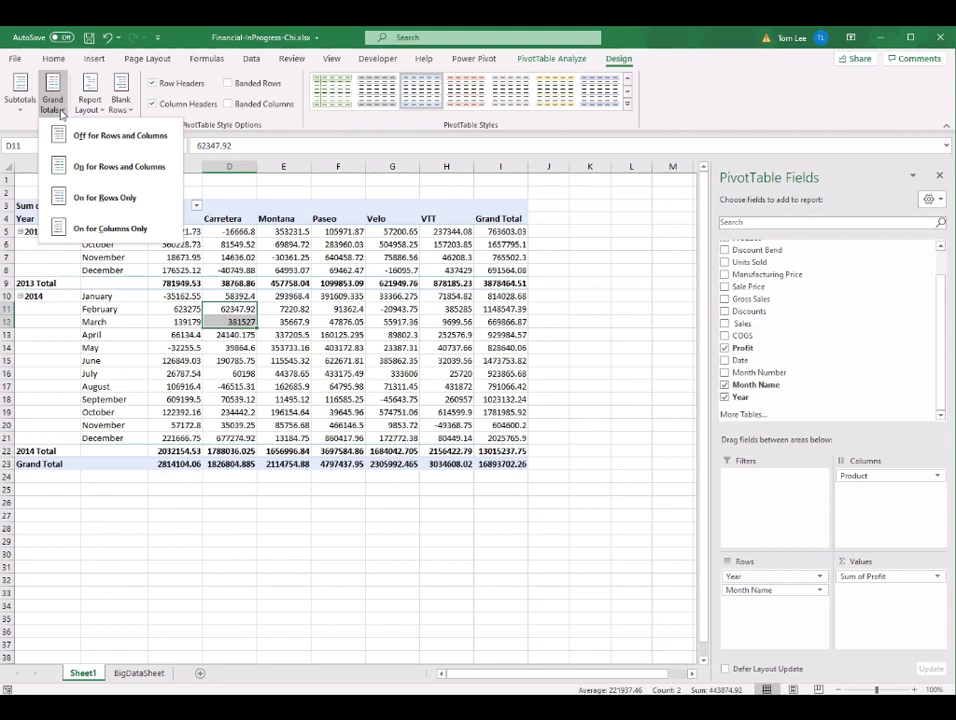
pyautogui.click(125, 138)
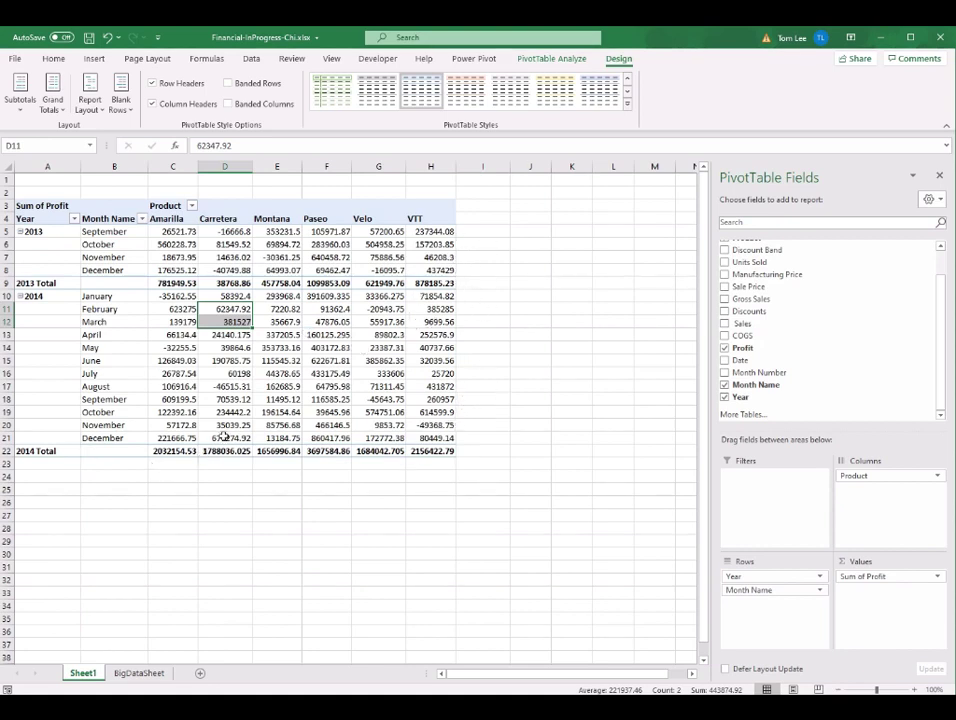
# Turn grand totals on for rows only and check the Grand Total column.
pyautogui.click(52, 98)
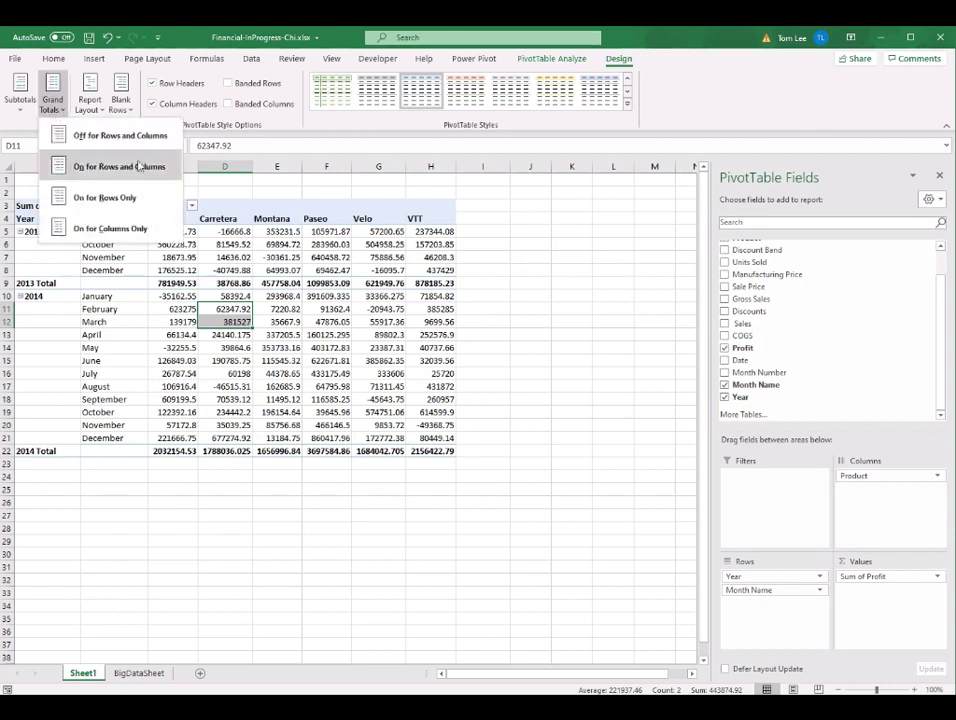
pyautogui.click(103, 200)
pyautogui.moveTo(508, 232); pyautogui.dragTo(512, 418)
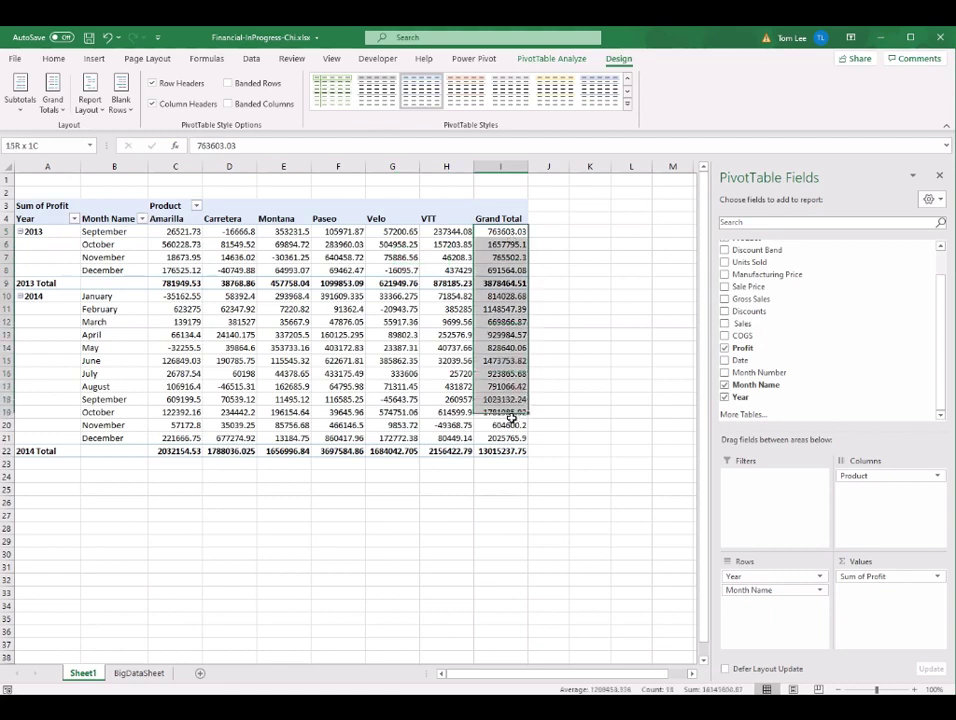
pyautogui.click(177, 462)
pyautogui.click(180, 360)
# Turn the PivotTable's grand totals on for columns only.
pyautogui.click(52, 98)
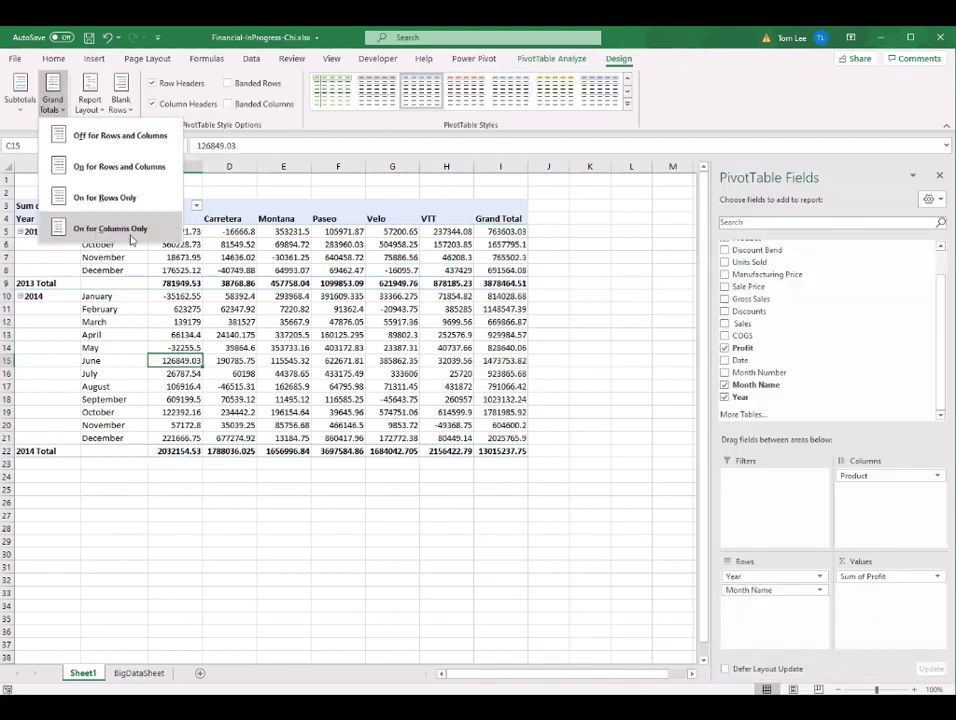
pyautogui.click(110, 229)
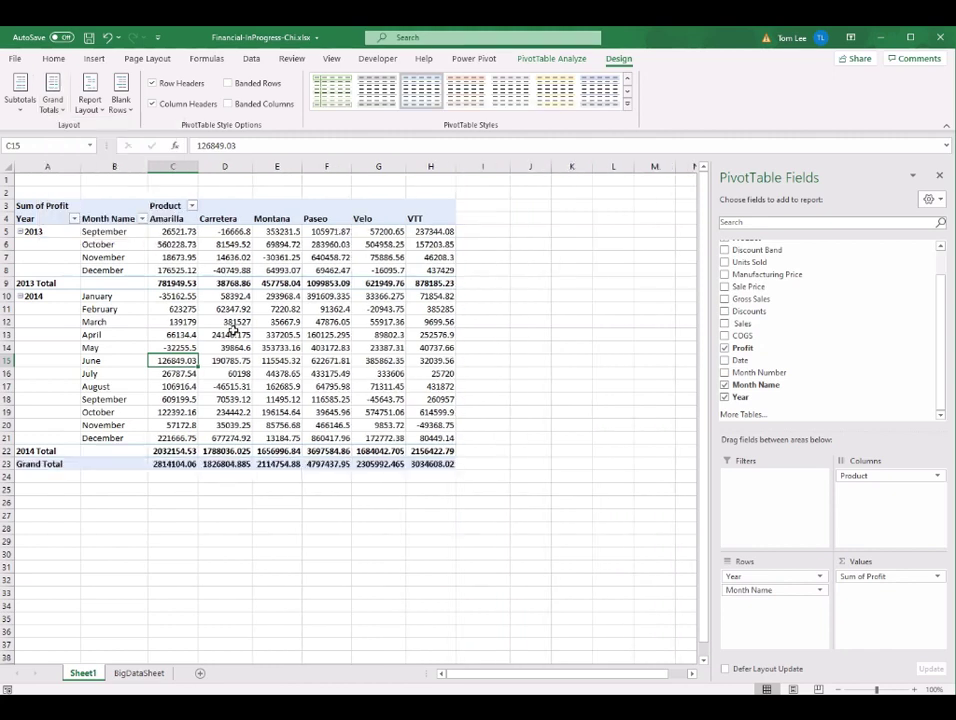
pyautogui.click(432, 373)
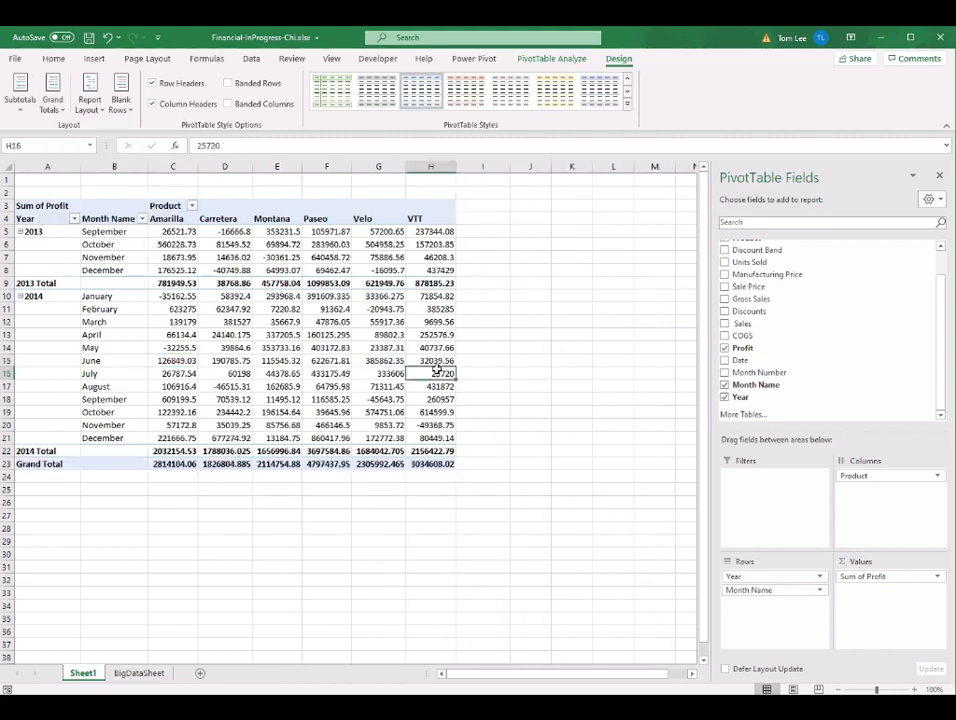
# Turn grand totals on for both rows and columns and check the Grand Total row.
pyautogui.click(54, 106)
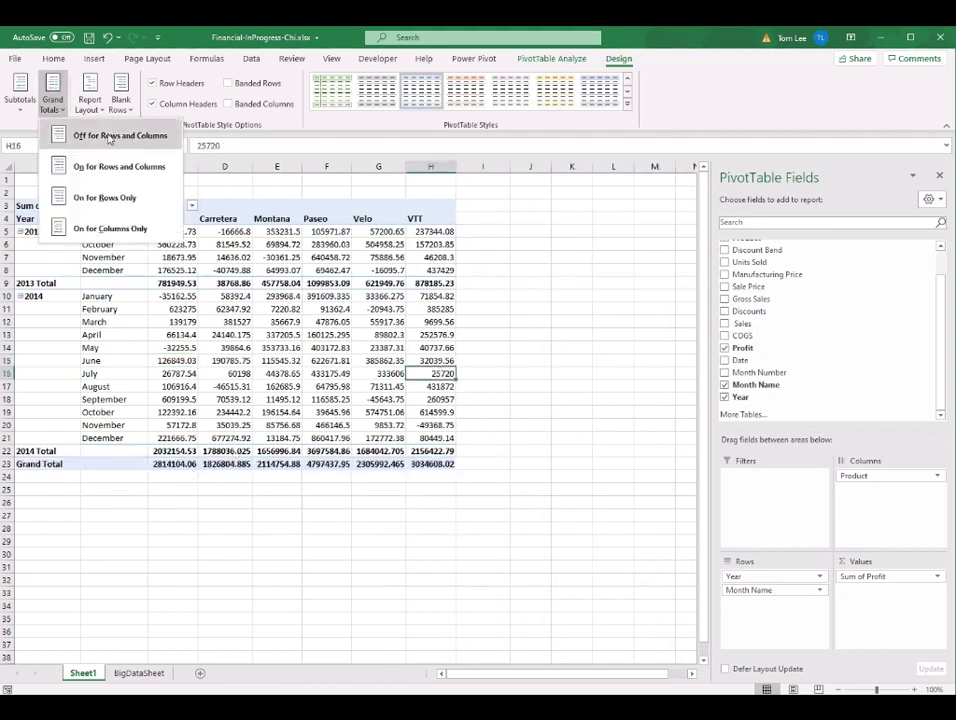
pyautogui.click(128, 177)
pyautogui.moveTo(500, 464); pyautogui.dragTo(165, 464)
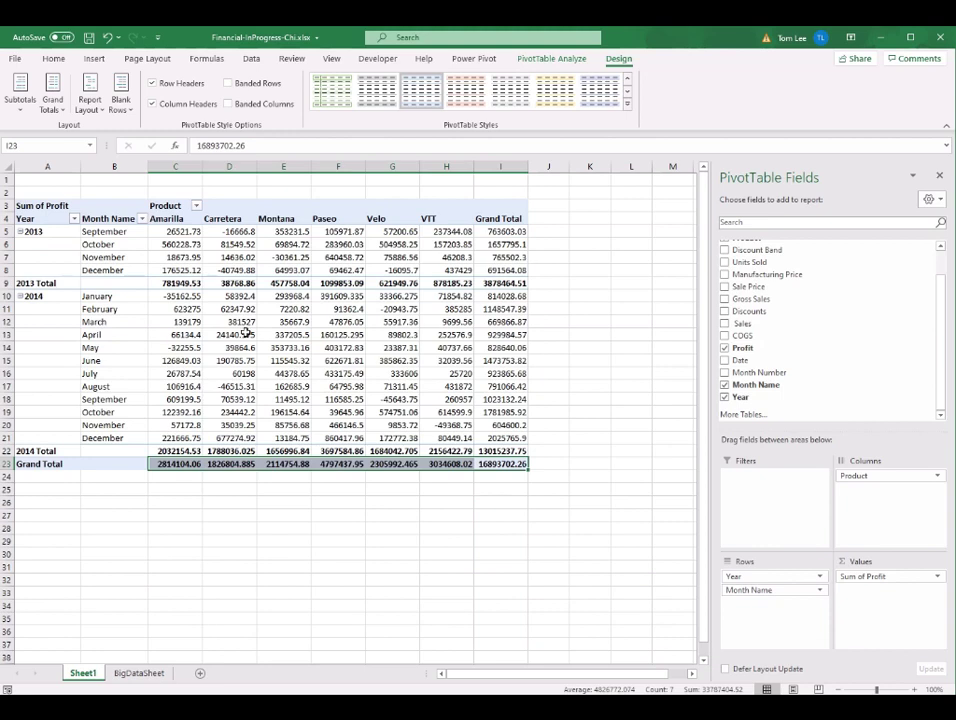
# Turn grand totals off for both rows and columns in the profit PivotTable.
pyautogui.click(244, 334)
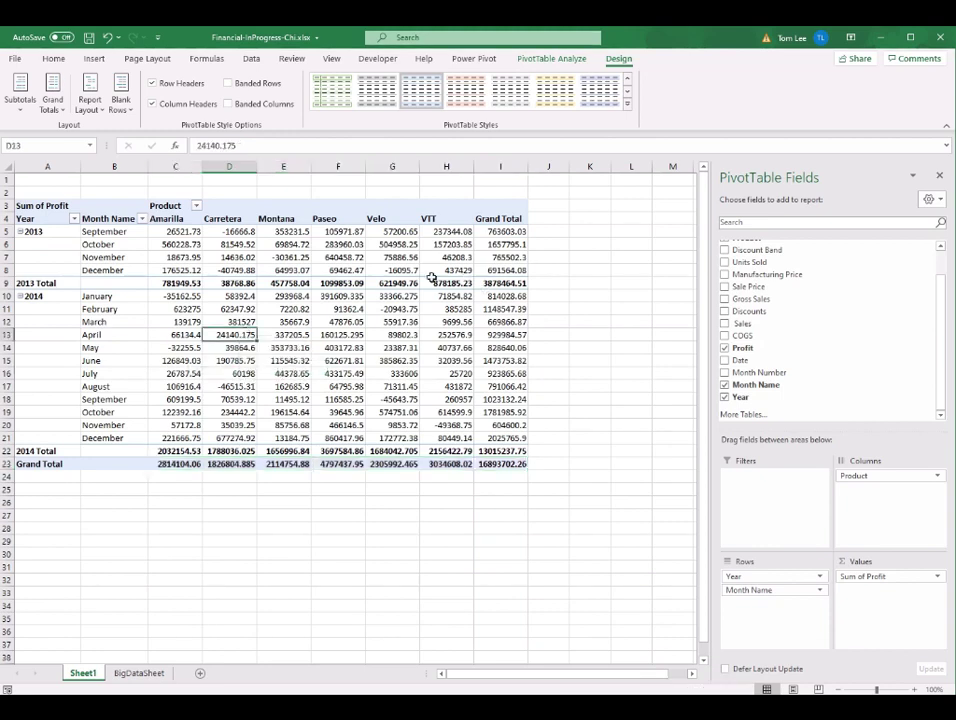
pyautogui.click(56, 112)
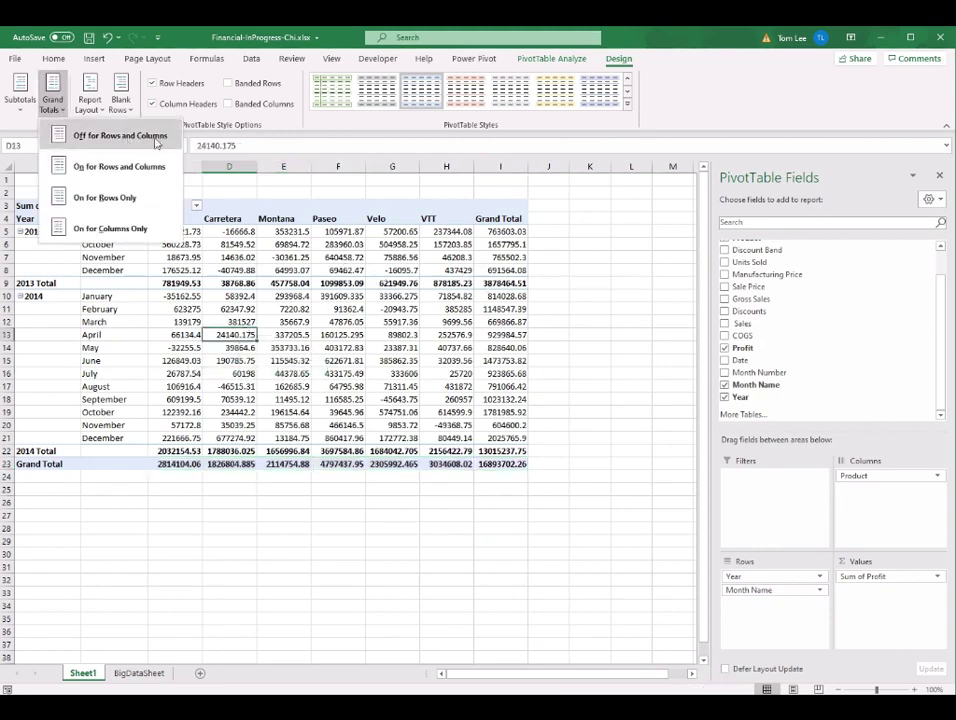
pyautogui.click(156, 137)
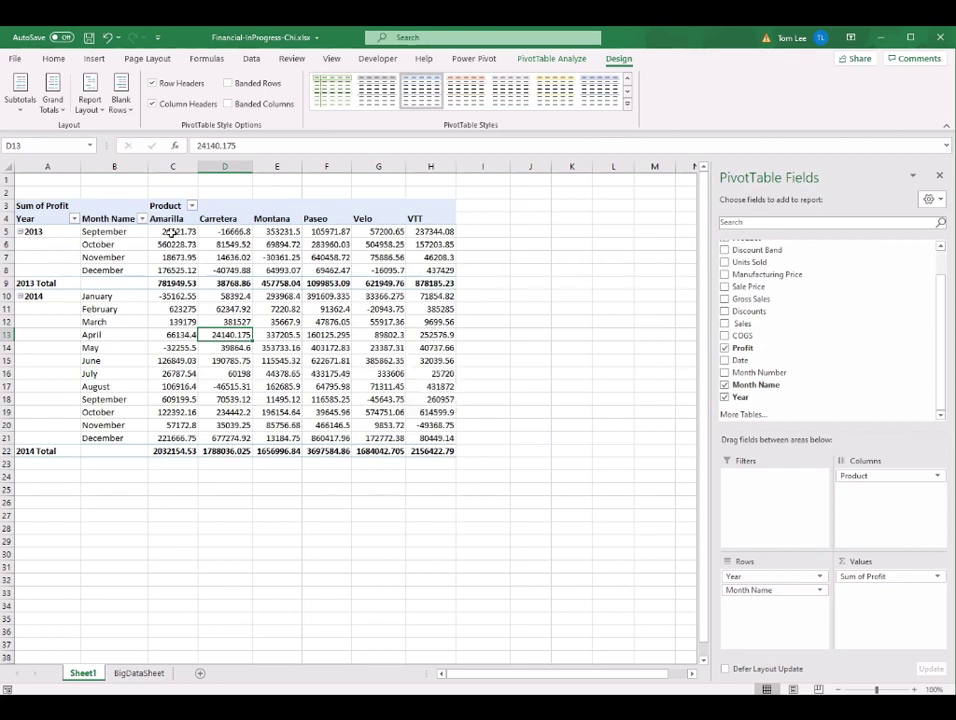
# Check the 2013 Total and 2014 Total rows and set the PivotTable not to show subtotals.
pyautogui.moveTo(165, 284); pyautogui.dragTo(383, 284)
pyautogui.moveTo(180, 451); pyautogui.dragTo(400, 451)
pyautogui.click(272, 335)
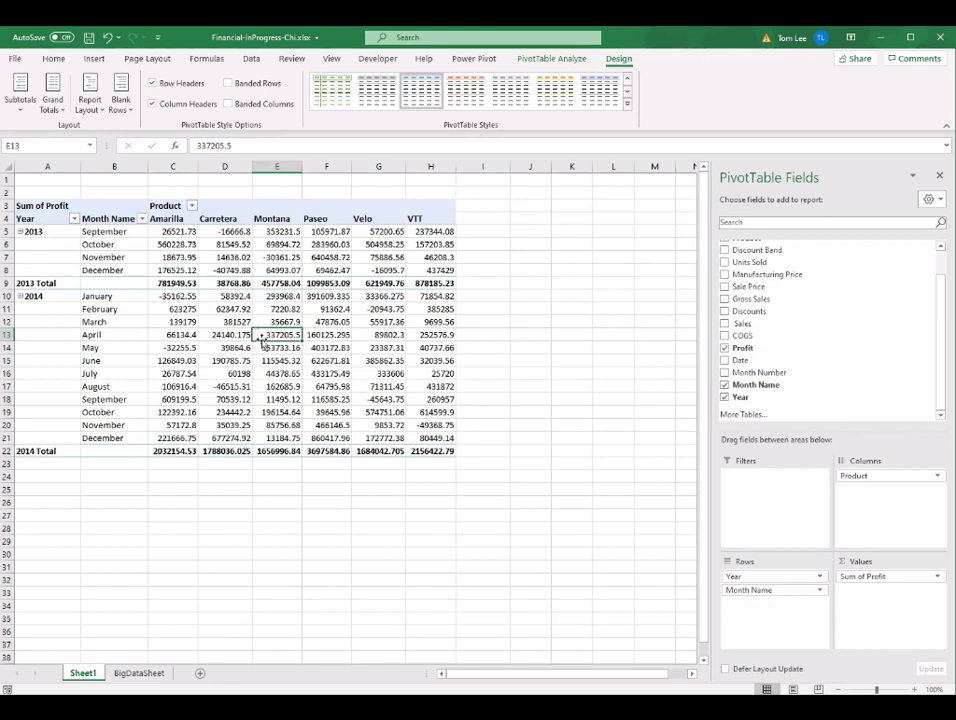
pyautogui.click(22, 108)
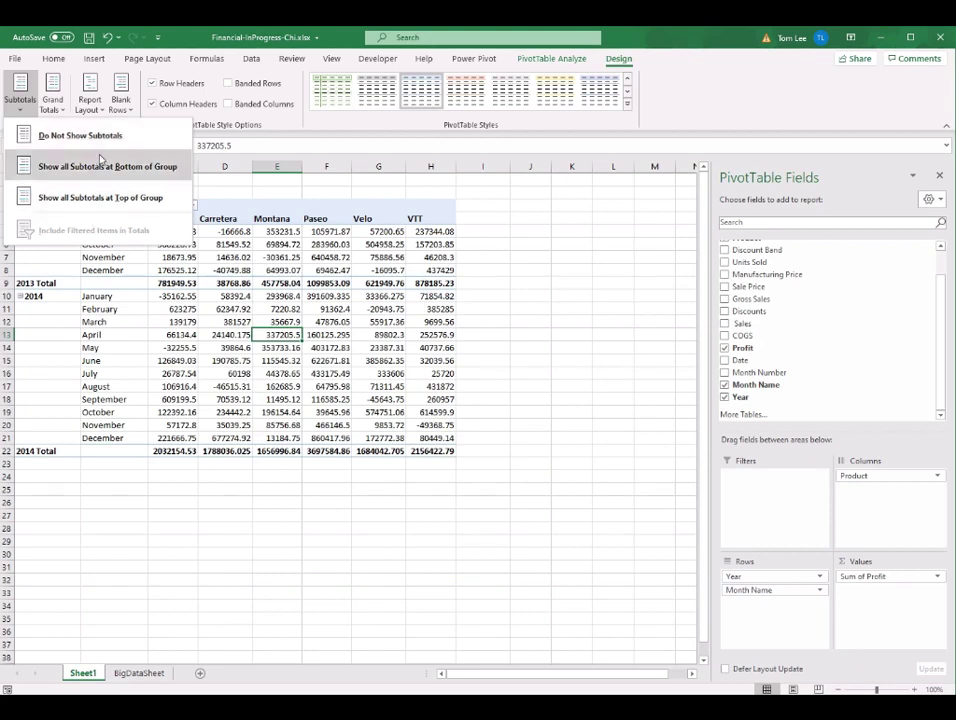
pyautogui.click(88, 136)
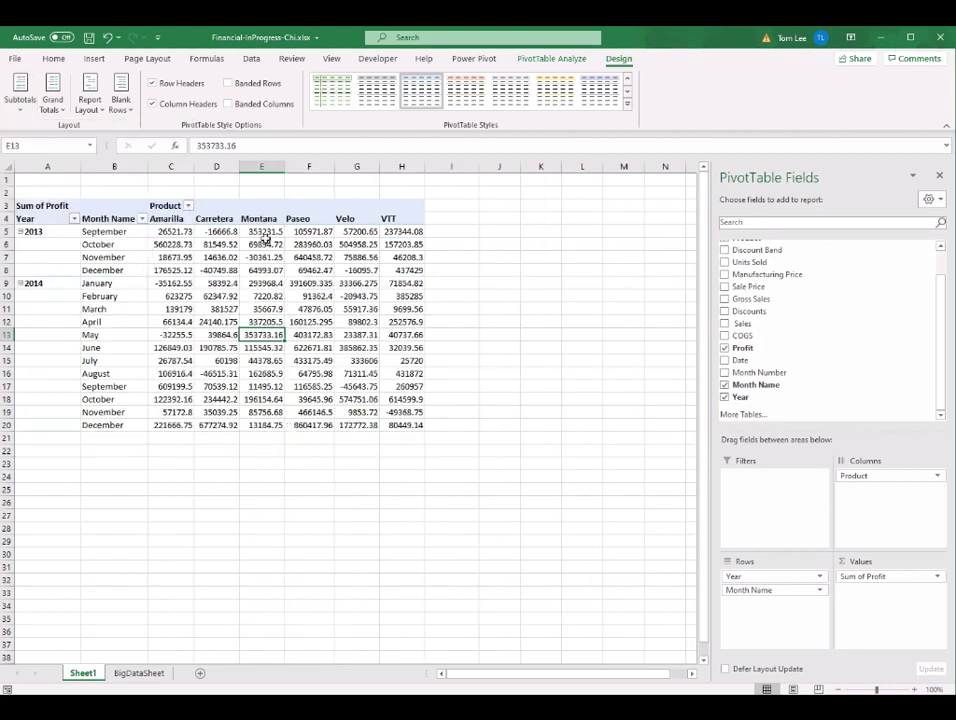
pyautogui.click(304, 398)
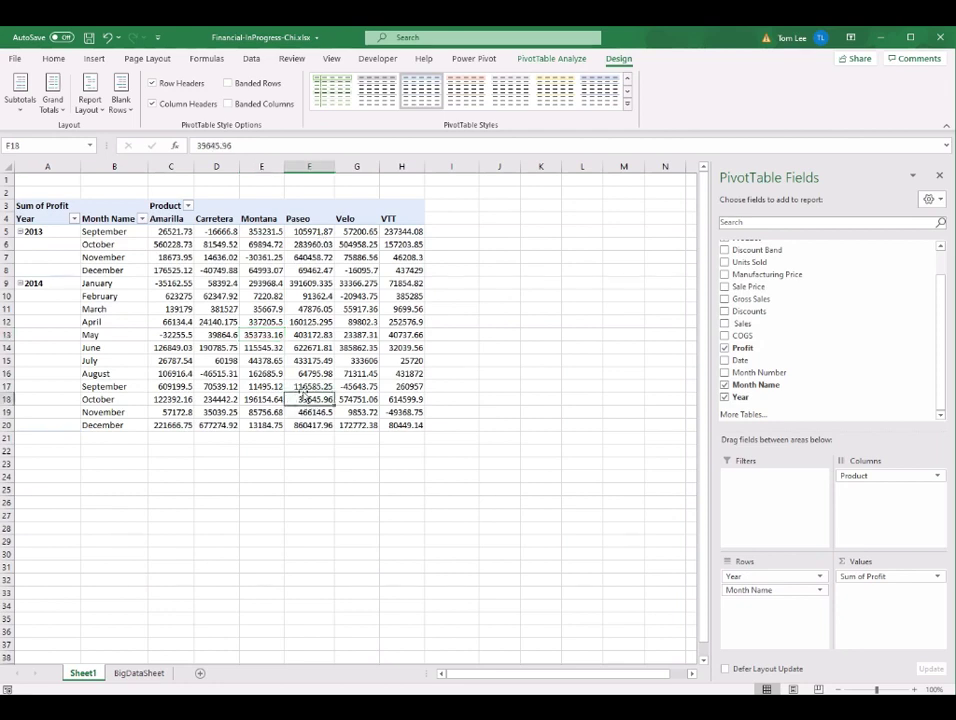
pyautogui.click(219, 268)
pyautogui.click(175, 255)
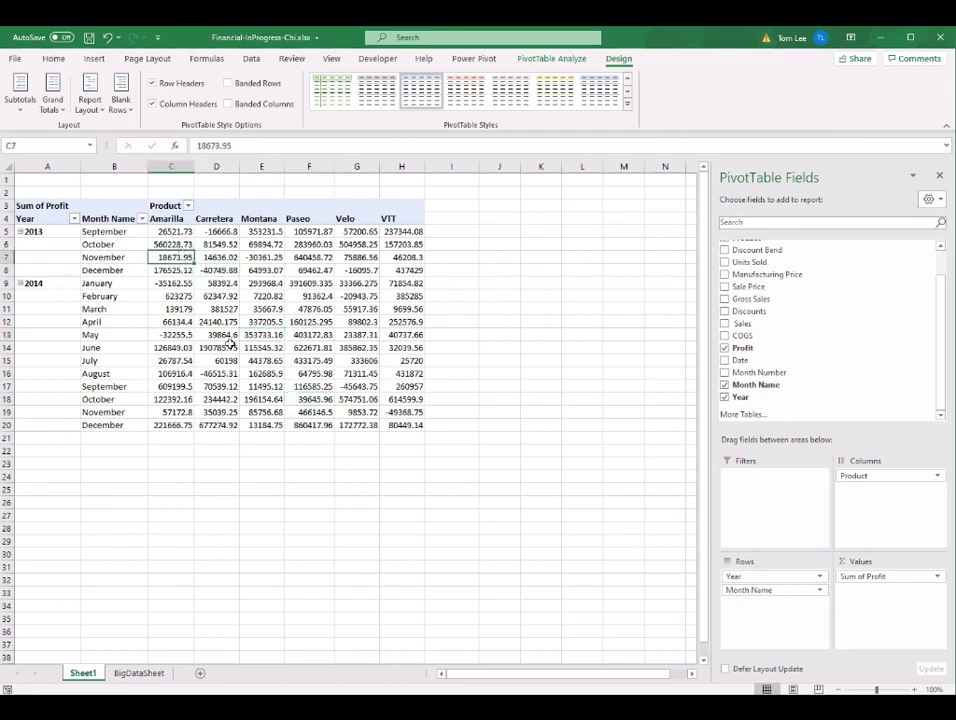
# Set the number format of the Sum of Profit value field to Currency with $ symbol and 0 decimal places.
pyautogui.click(324, 307)
pyautogui.moveTo(175, 231); pyautogui.dragTo(357, 386)
pyautogui.click(183, 232)
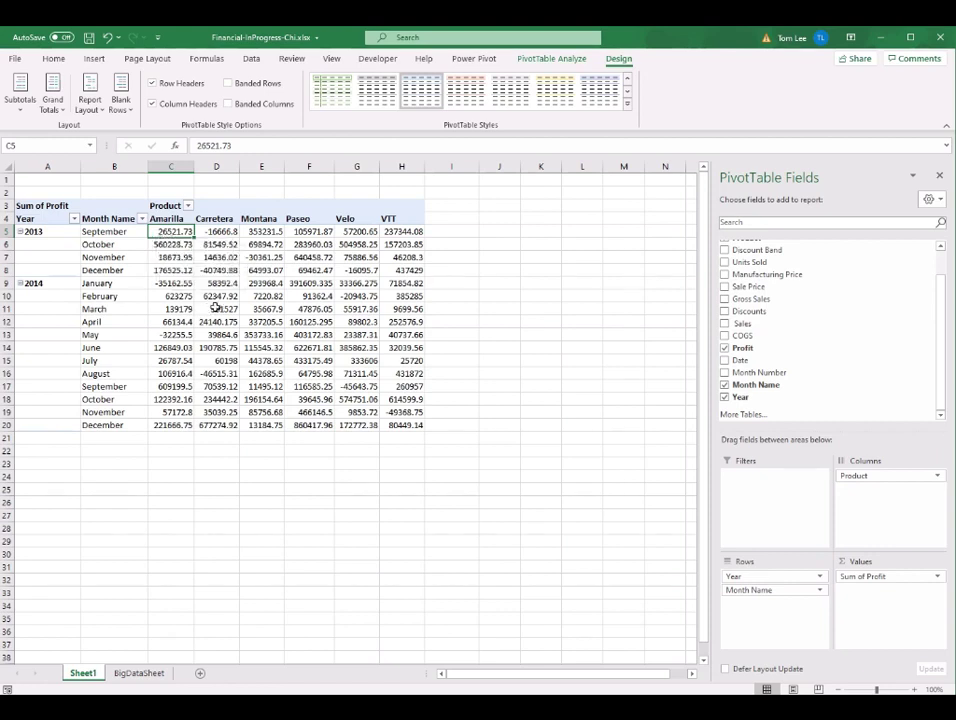
pyautogui.rightClick(177, 233)
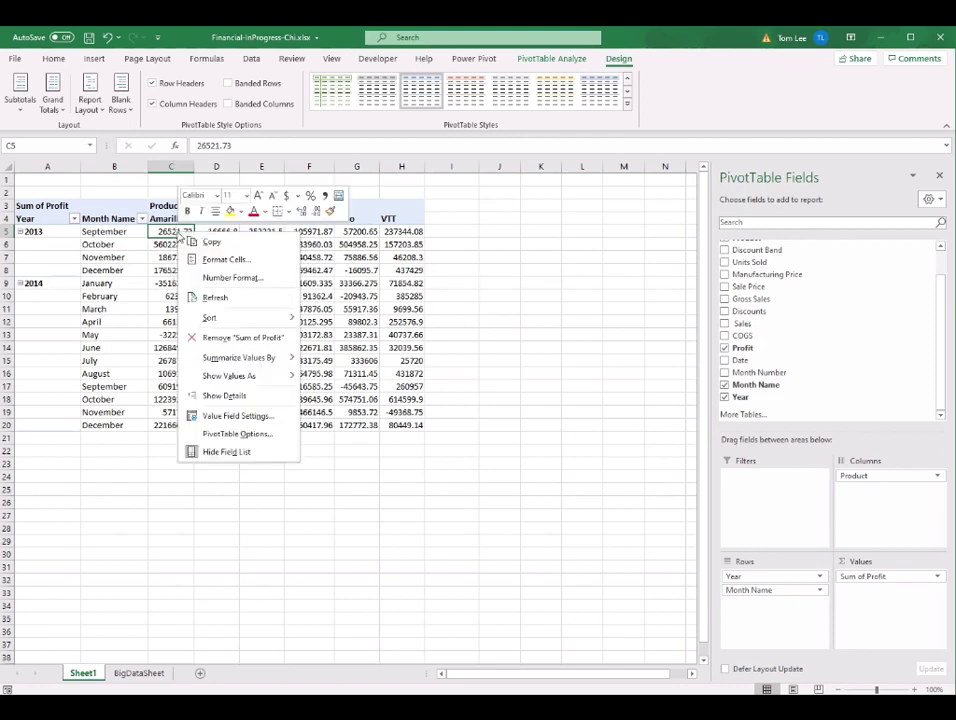
pyautogui.click(280, 421)
pyautogui.moveTo(354, 311); pyautogui.dragTo(368, 228)
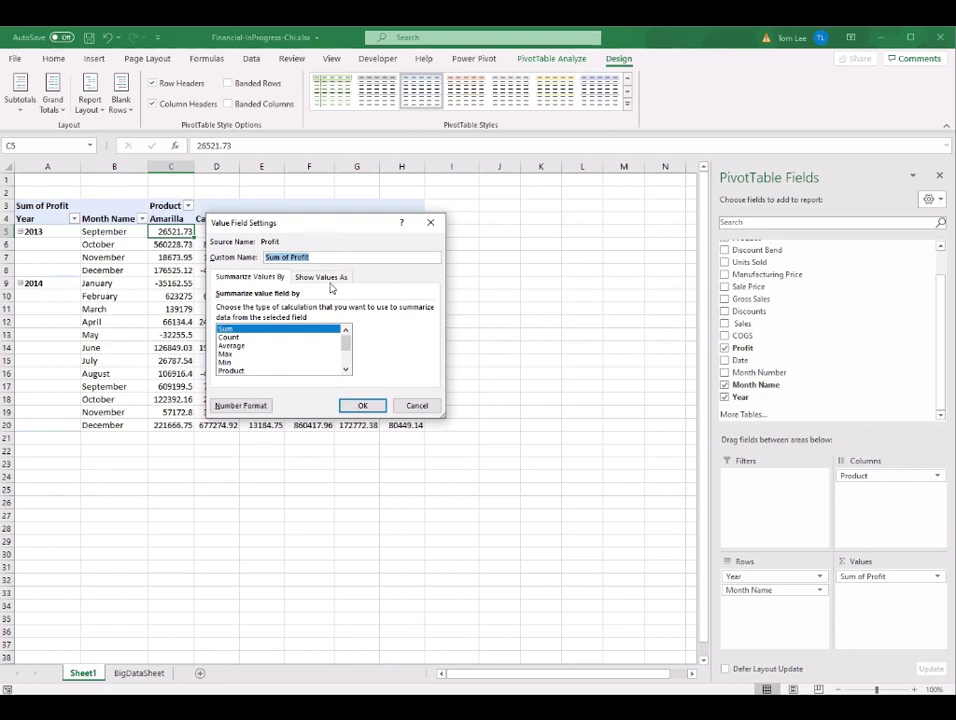
pyautogui.click(263, 410)
pyautogui.moveTo(340, 262); pyautogui.dragTo(388, 242)
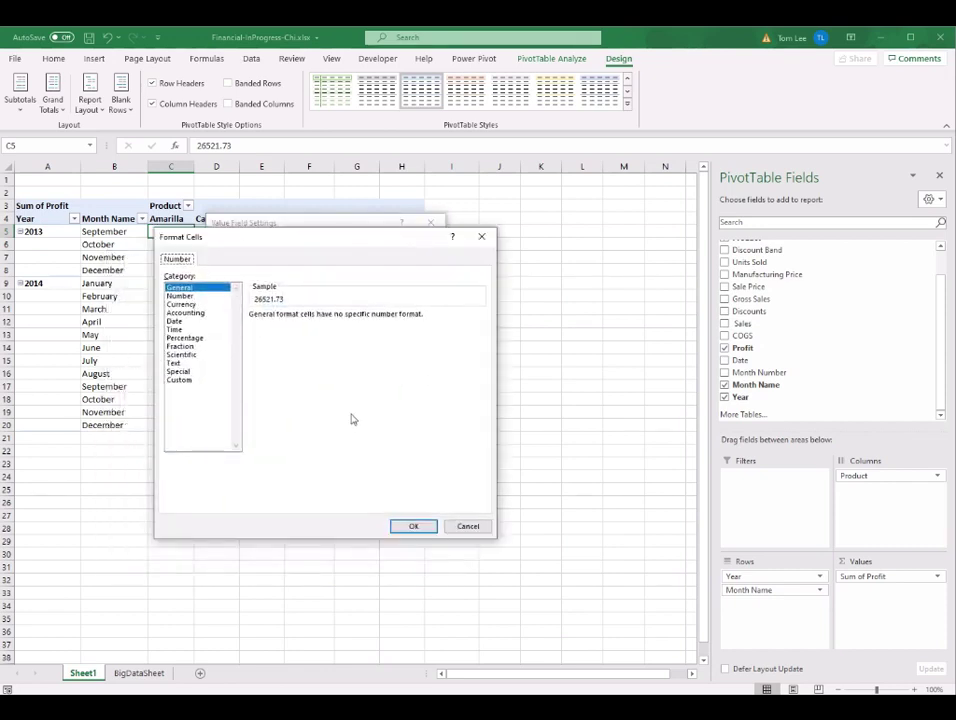
pyautogui.click(186, 306)
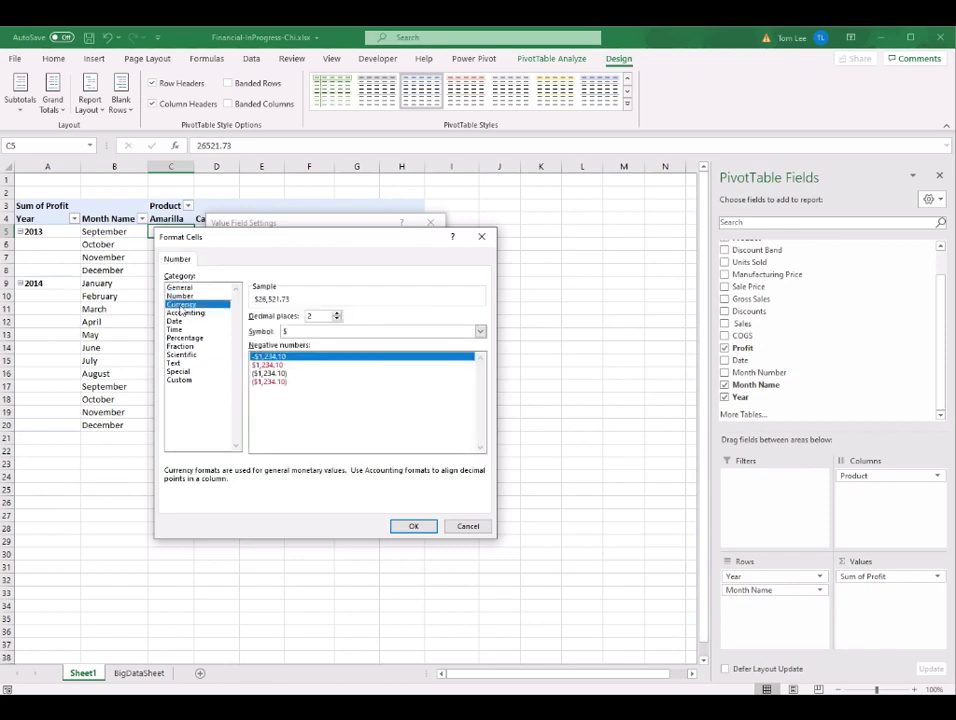
pyautogui.click(336, 320)
pyautogui.click(336, 320)
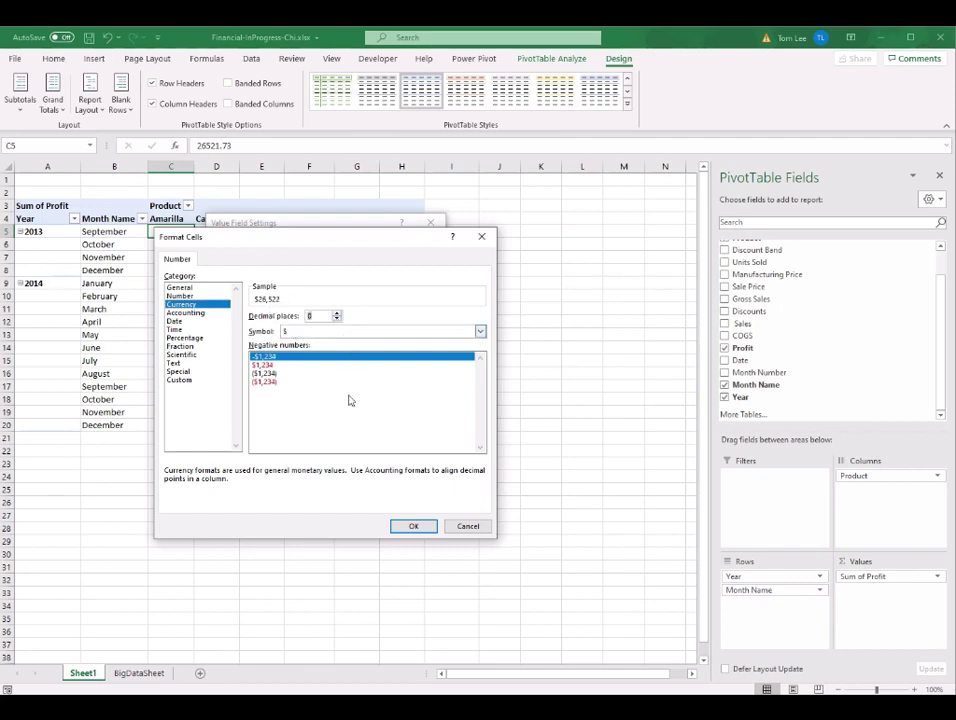
pyautogui.click(415, 526)
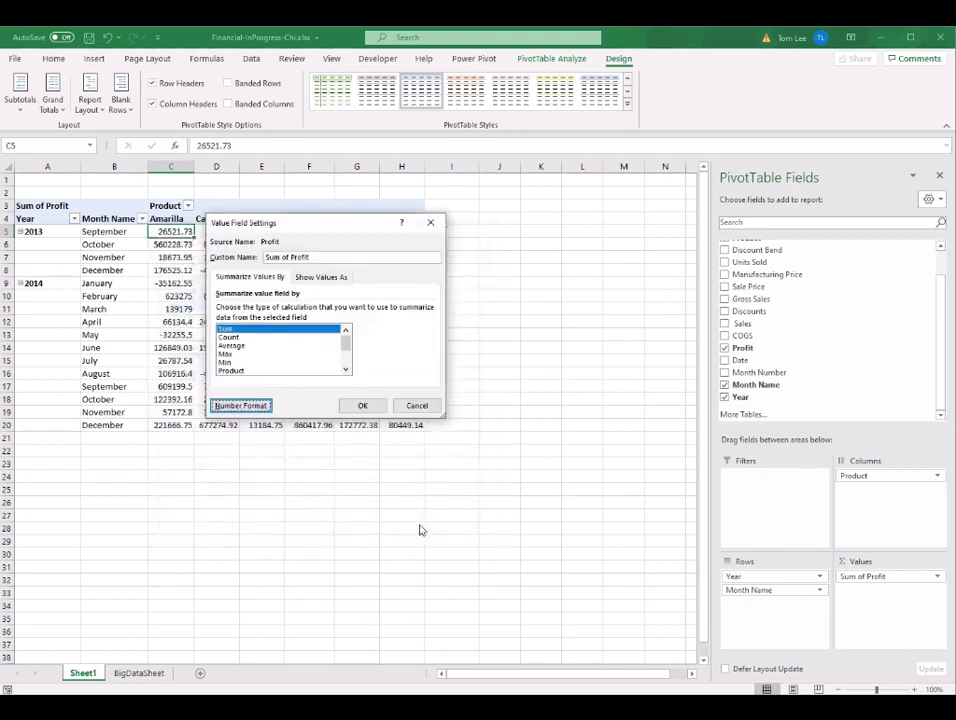
pyautogui.click(362, 406)
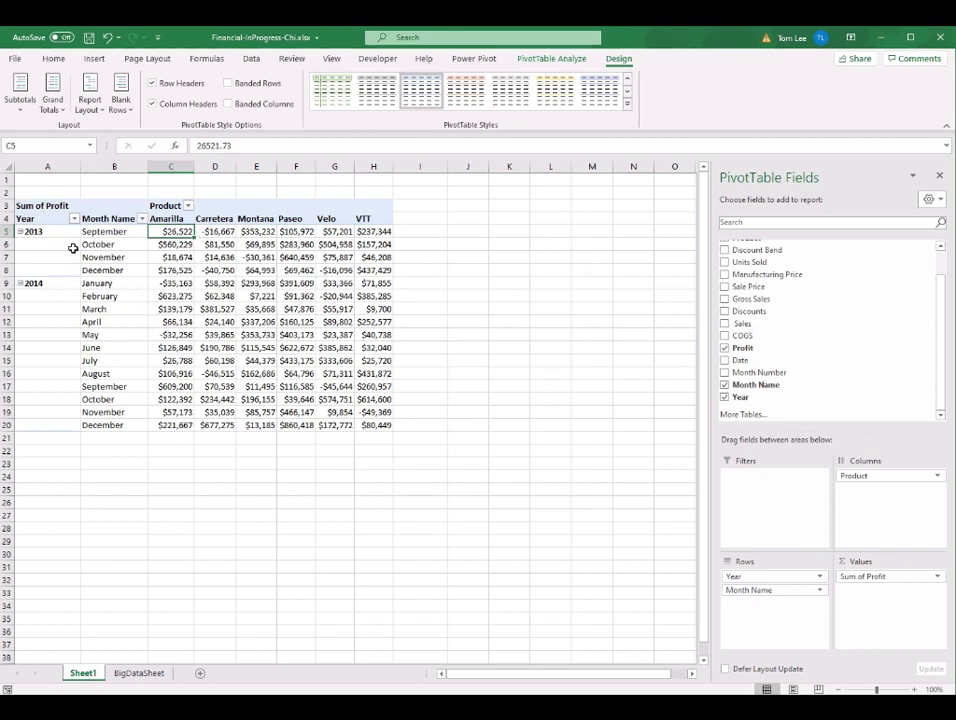
pyautogui.click(255, 270)
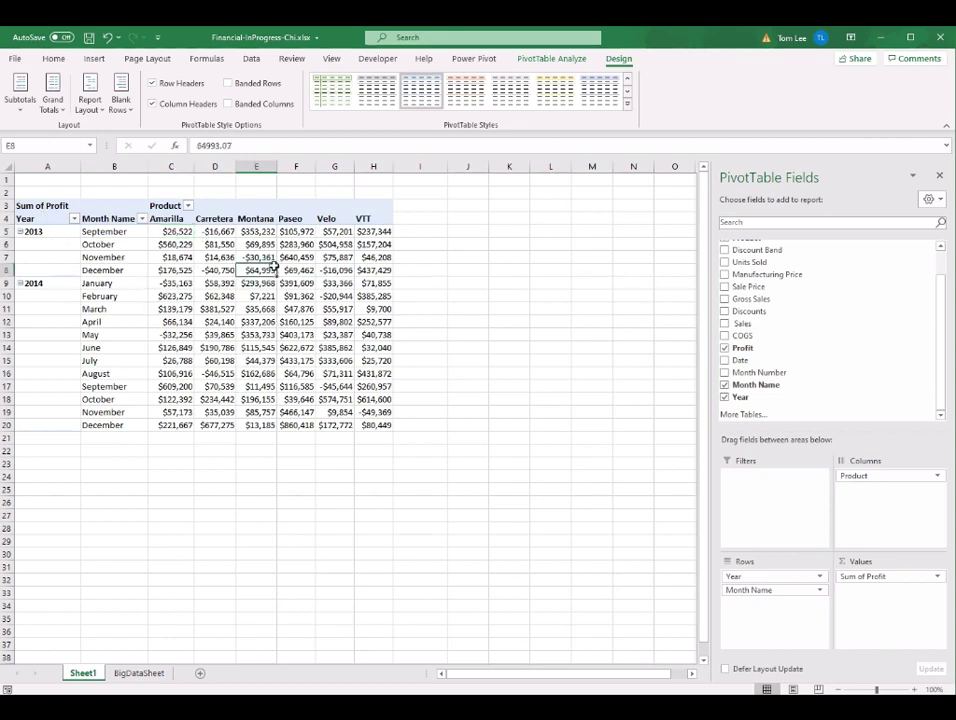
pyautogui.moveTo(175, 236); pyautogui.dragTo(375, 398)
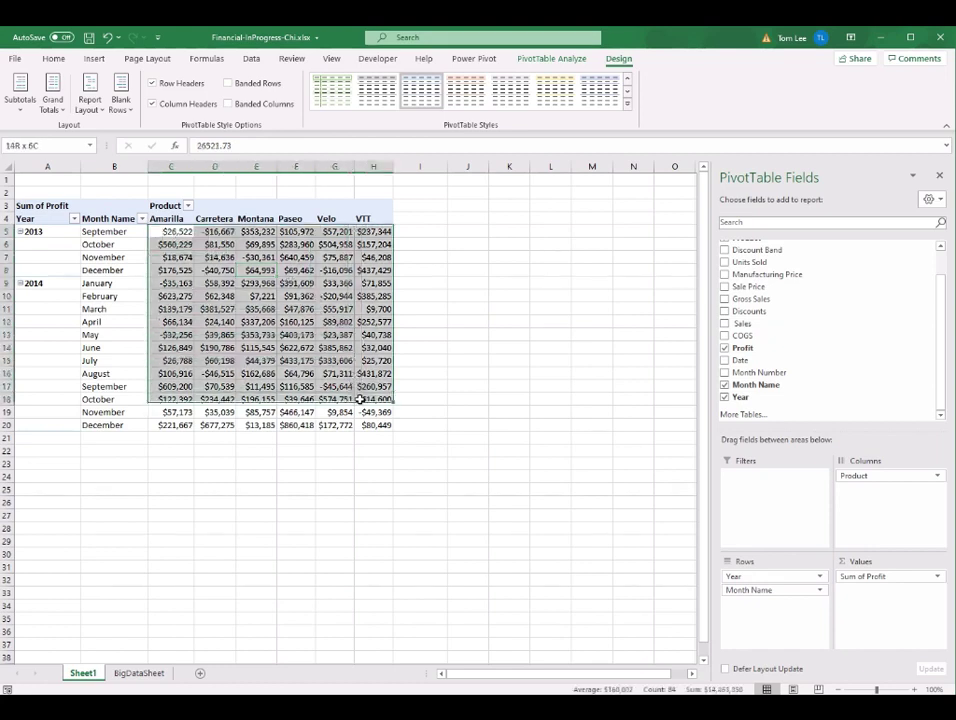
pyautogui.click(316, 337)
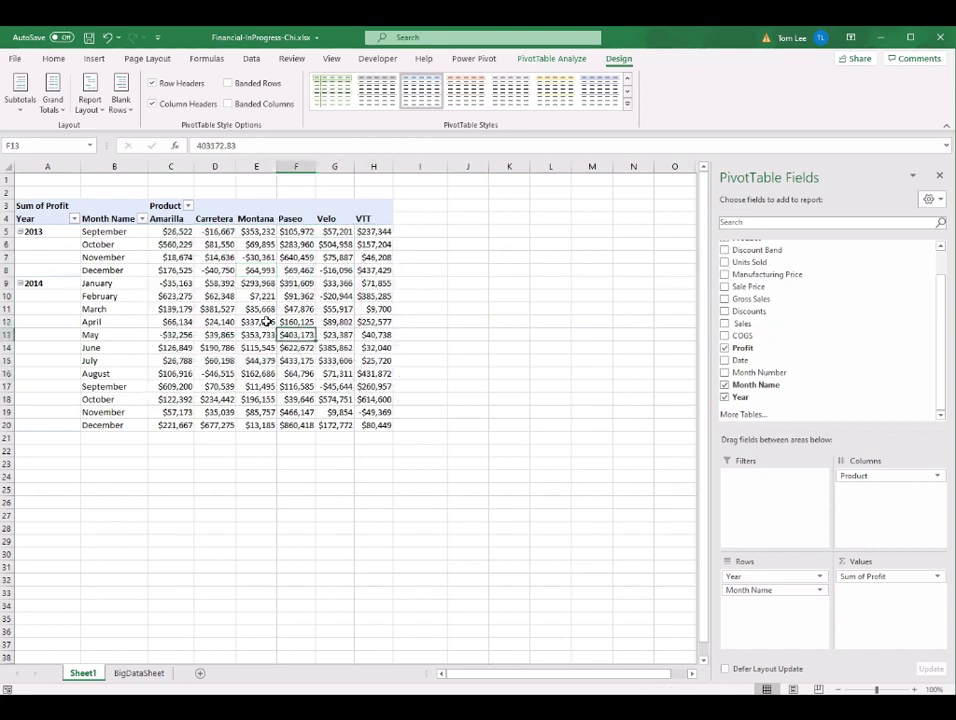
# Rename the profit PivotTable to TimeProfitPiv.
pyautogui.click(571, 61)
pyautogui.click(42, 94)
pyautogui.moveTo(55, 94); pyautogui.dragTo(13, 94)
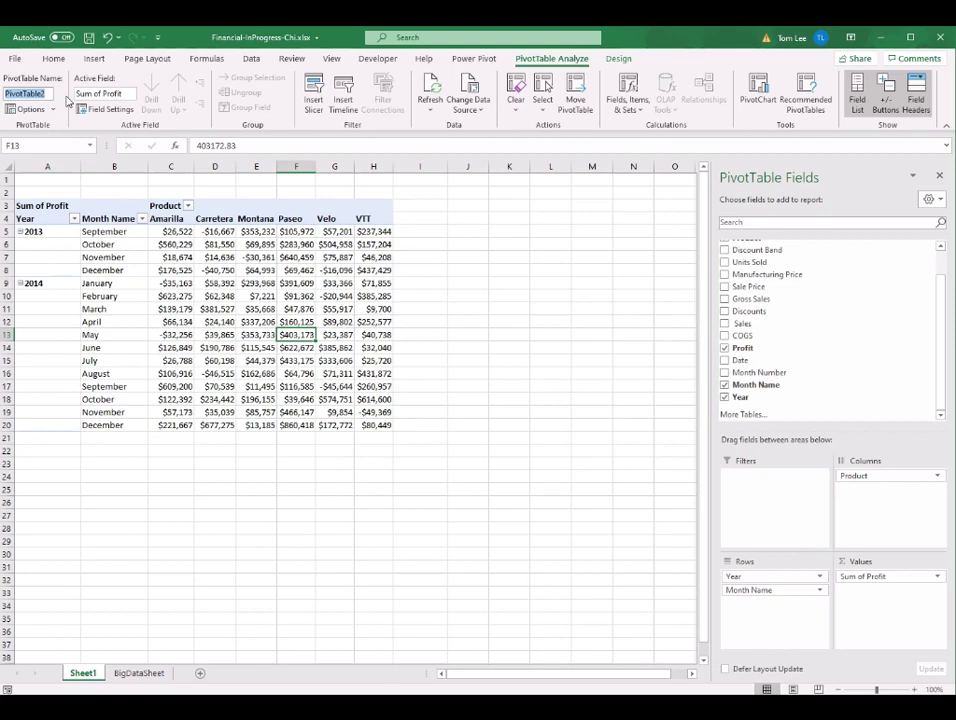
pyautogui.write('TimeProfitPiv')
pyautogui.click(256, 283)
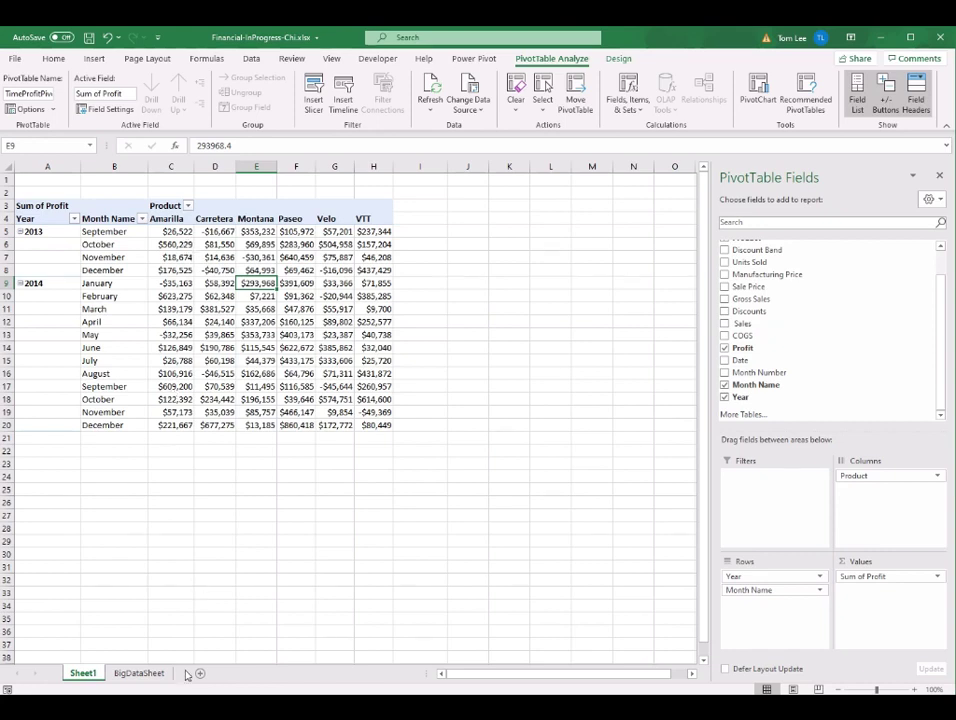
# Look at the source data on BigDataSheet, return to Sheet1 and check the PivotTable's name.
pyautogui.click(152, 676)
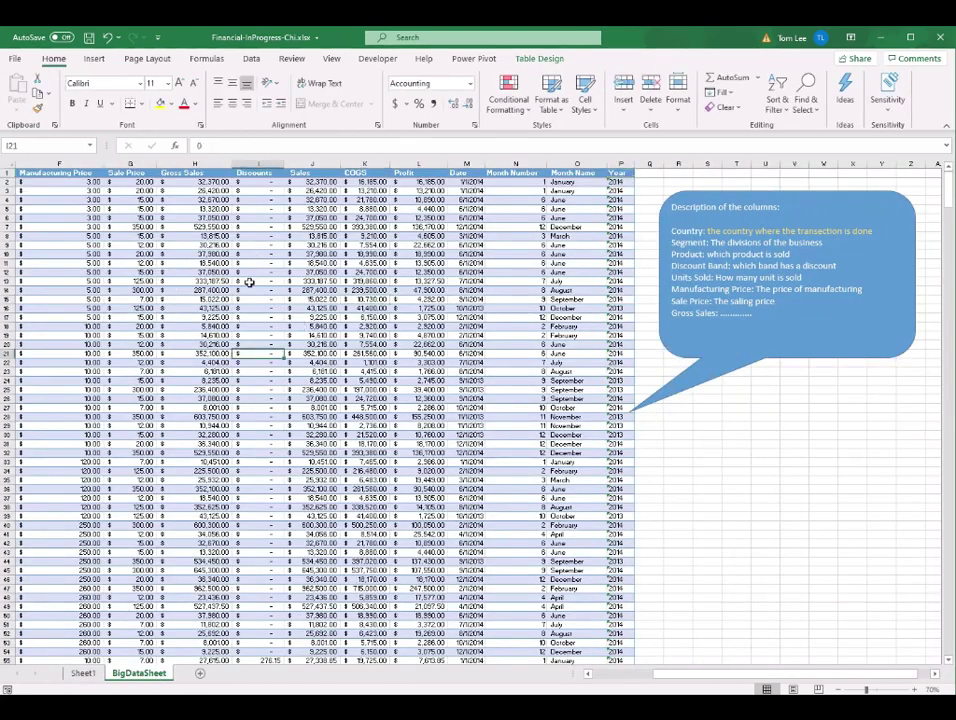
pyautogui.click(82, 673)
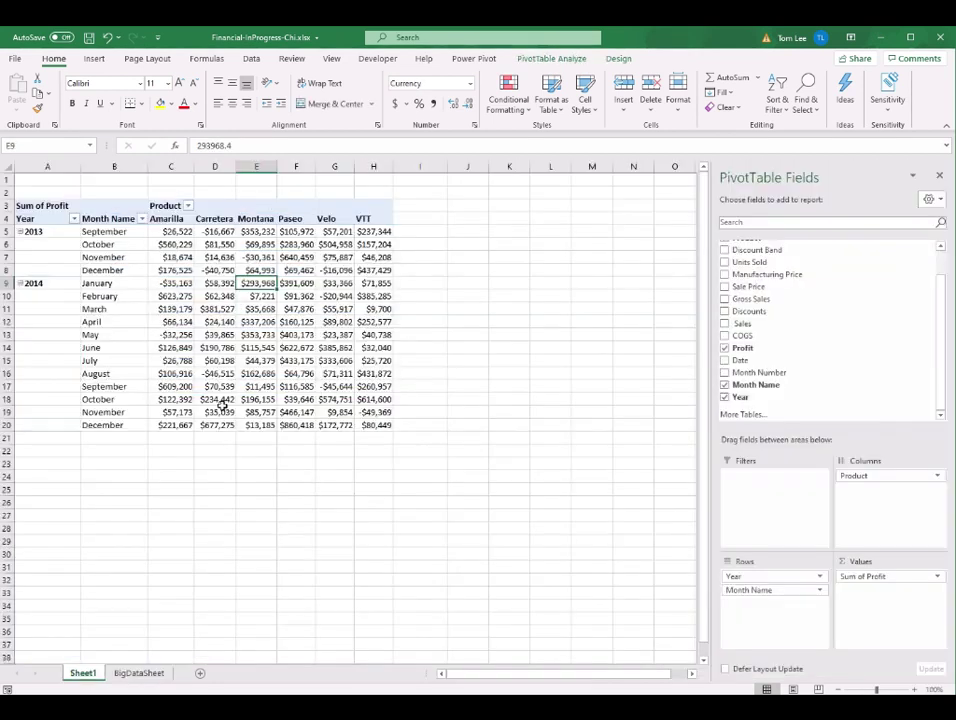
pyautogui.click(215, 309)
pyautogui.click(551, 59)
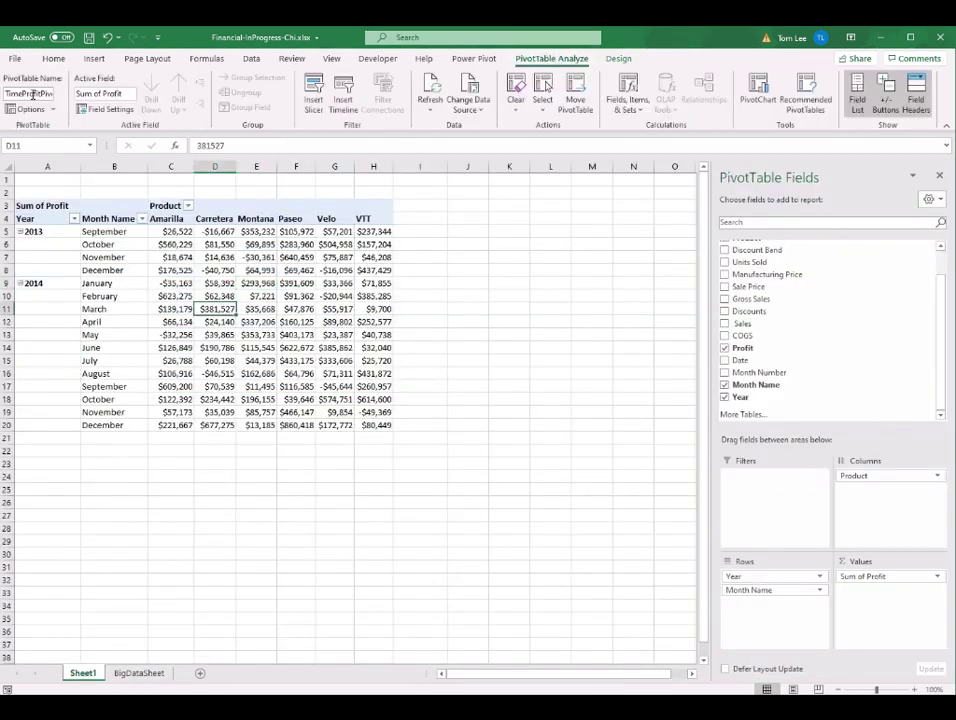
pyautogui.click(296, 270)
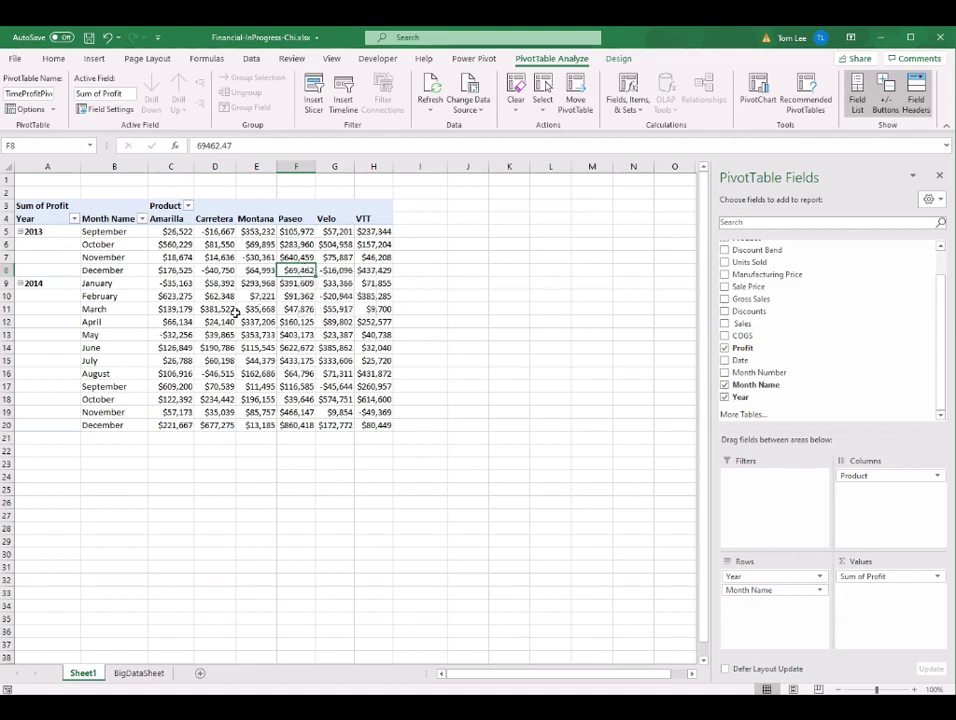
# Examine the Profit by Products line chart on the DashBoard sheet of Financial-Final.xlsx and return to Financial-InProgress-Chi.xlsx.
pyautogui.moveTo(345, 347)
pyautogui.moveTo(640, 712)
pyautogui.click(630, 676)
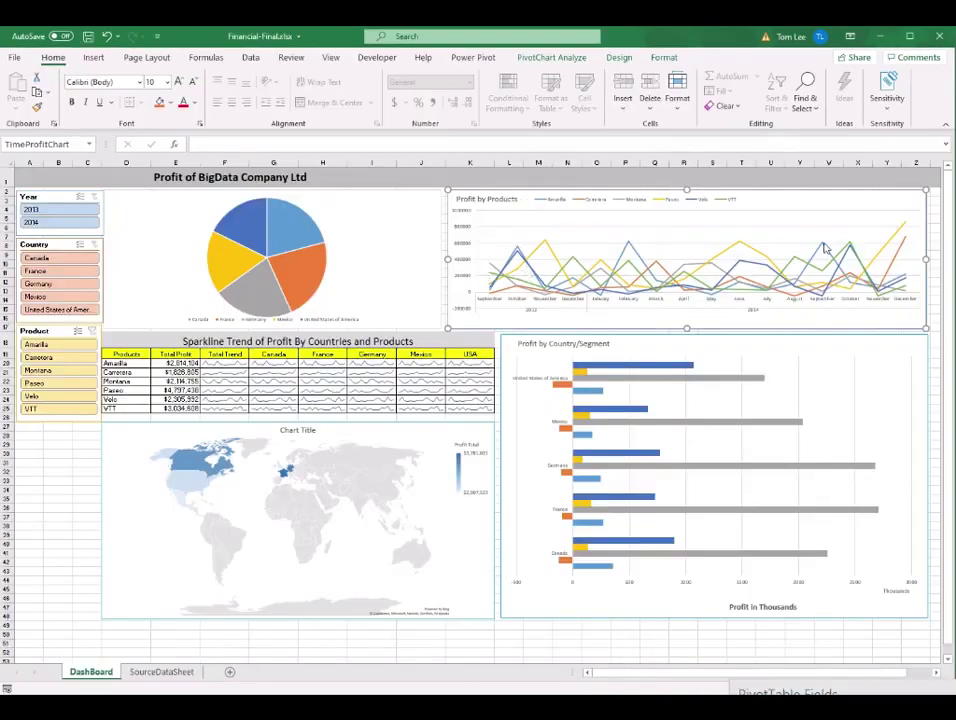
pyautogui.moveTo(612, 712)
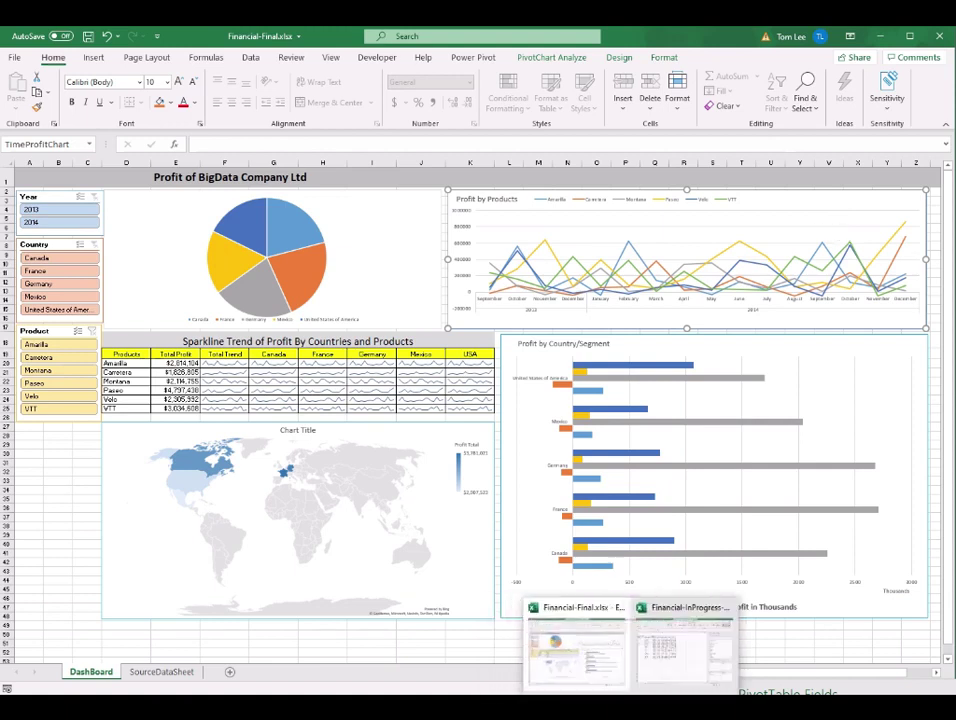
pyautogui.click(711, 664)
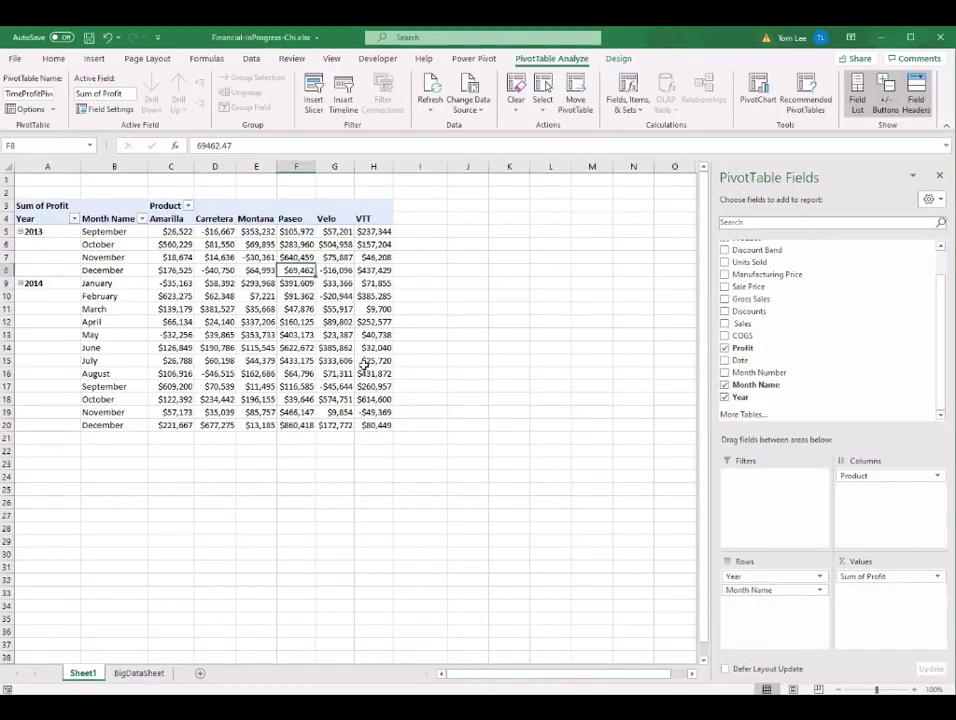
# Preview the Pie, Combo and line chart variants, and insert a plain Line PivotChart from the profit PivotTable.
pyautogui.click(233, 309)
pyautogui.click(221, 273)
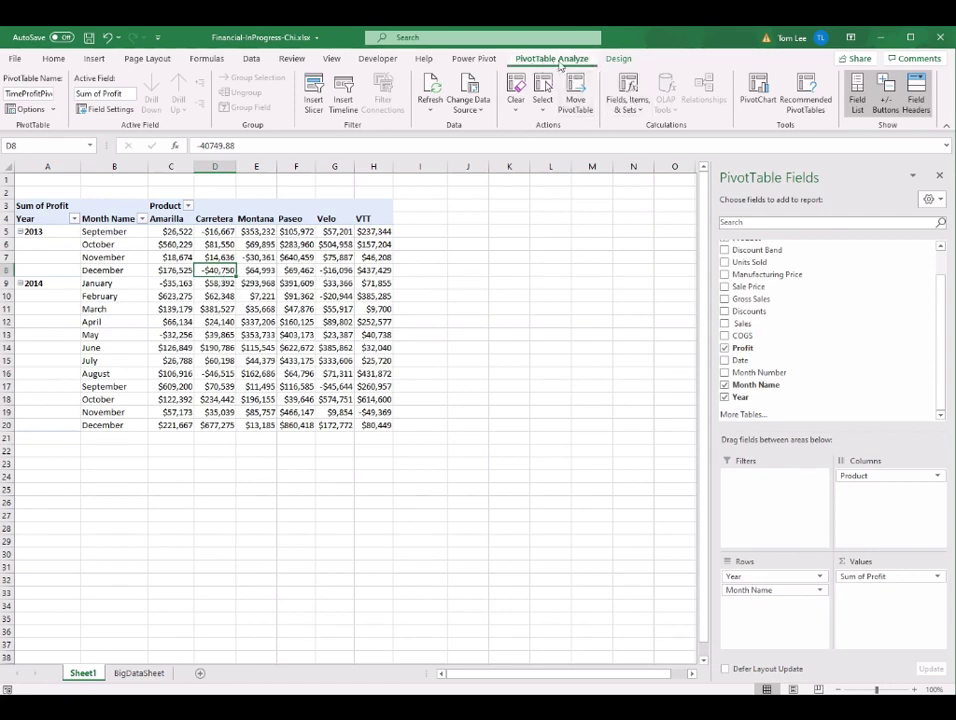
pyautogui.click(766, 102)
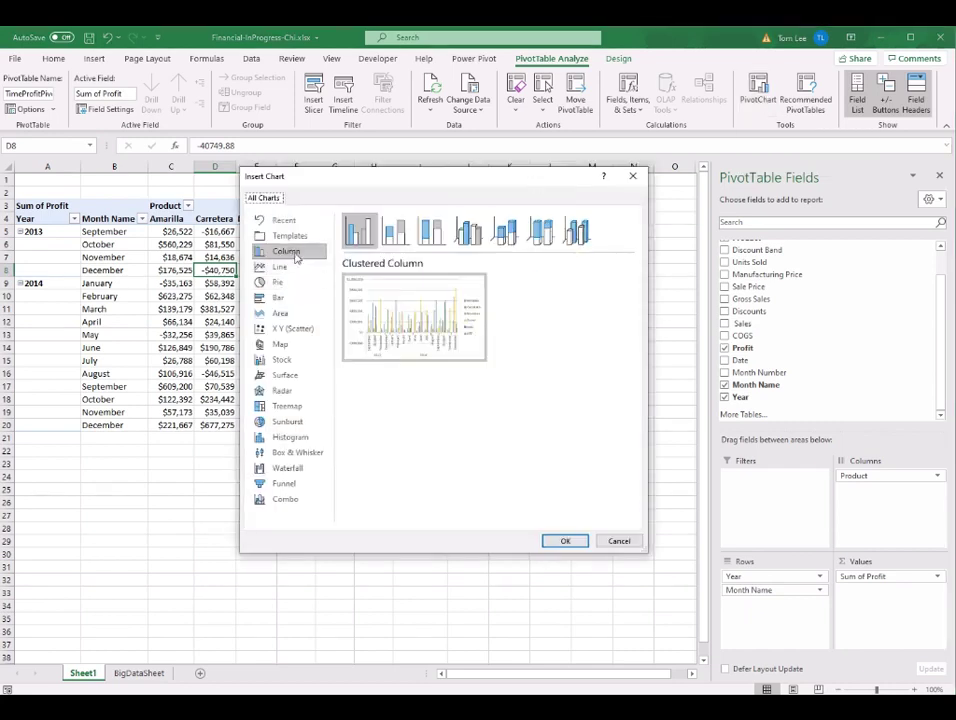
pyautogui.click(279, 282)
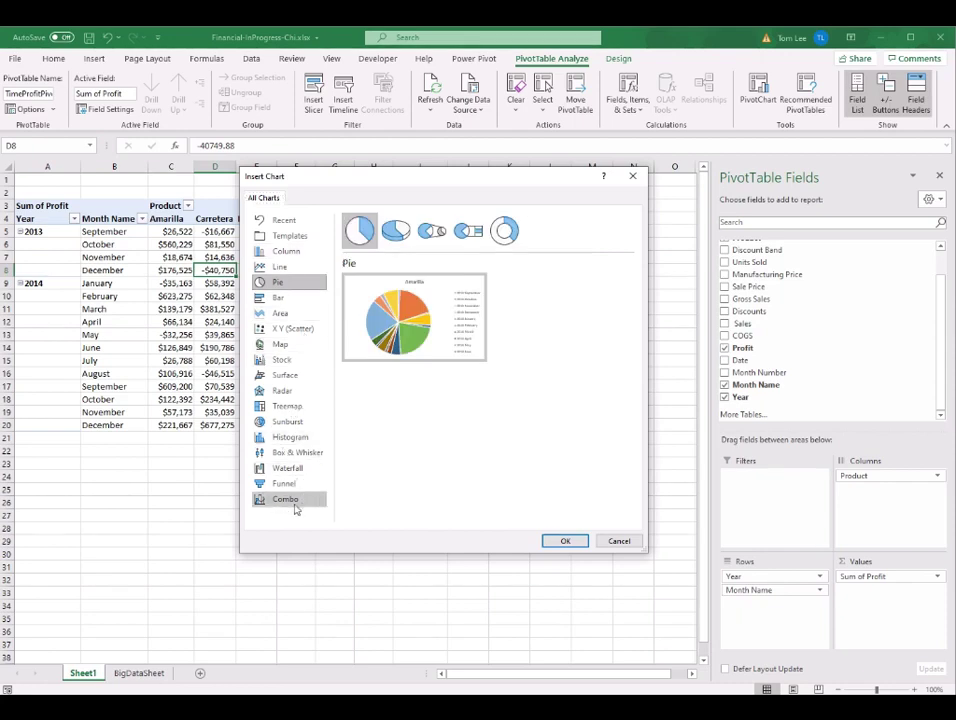
pyautogui.click(292, 500)
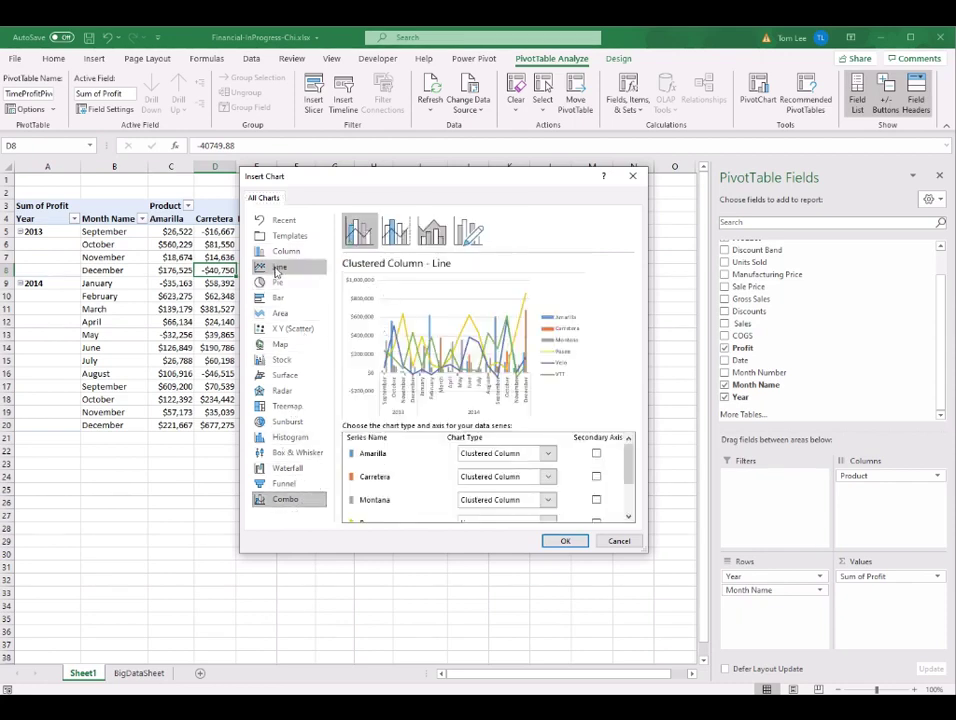
pyautogui.click(278, 270)
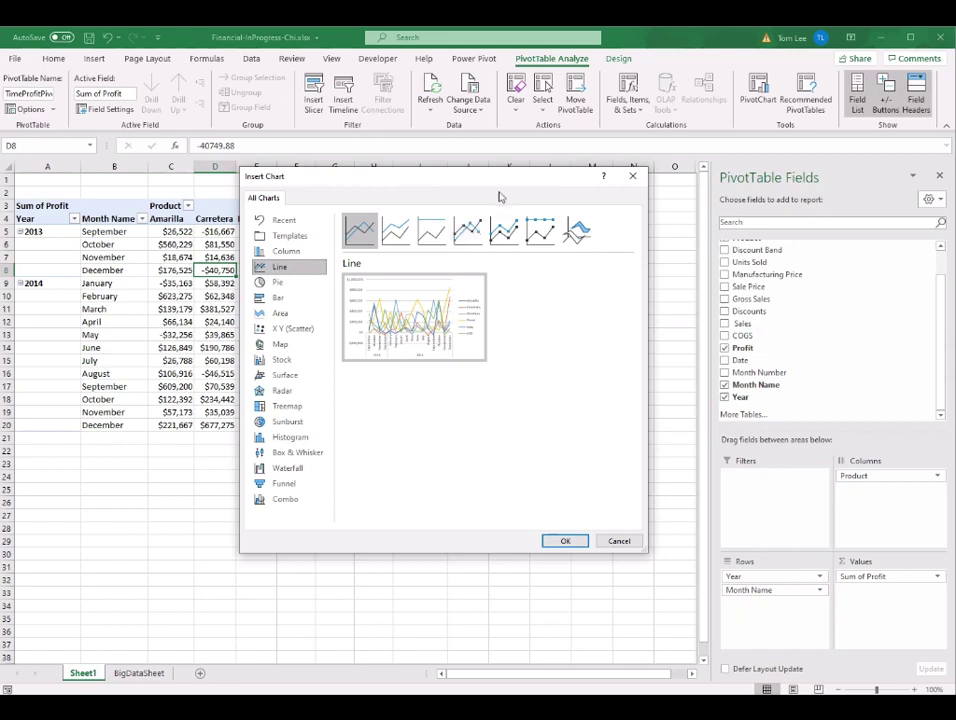
pyautogui.moveTo(511, 182); pyautogui.dragTo(363, 174)
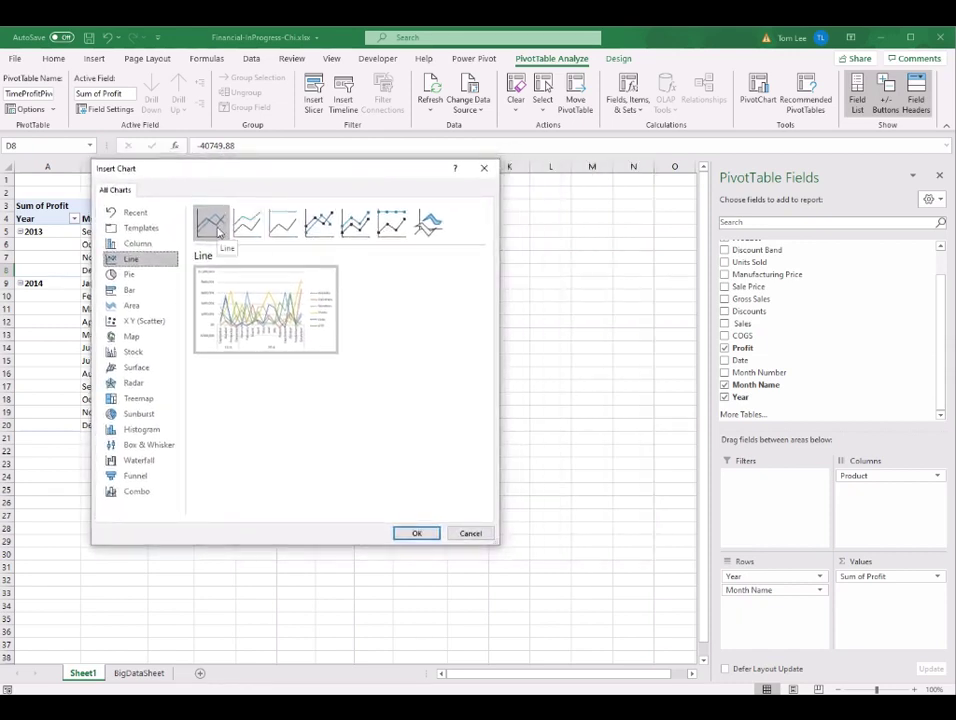
pyautogui.click(319, 222)
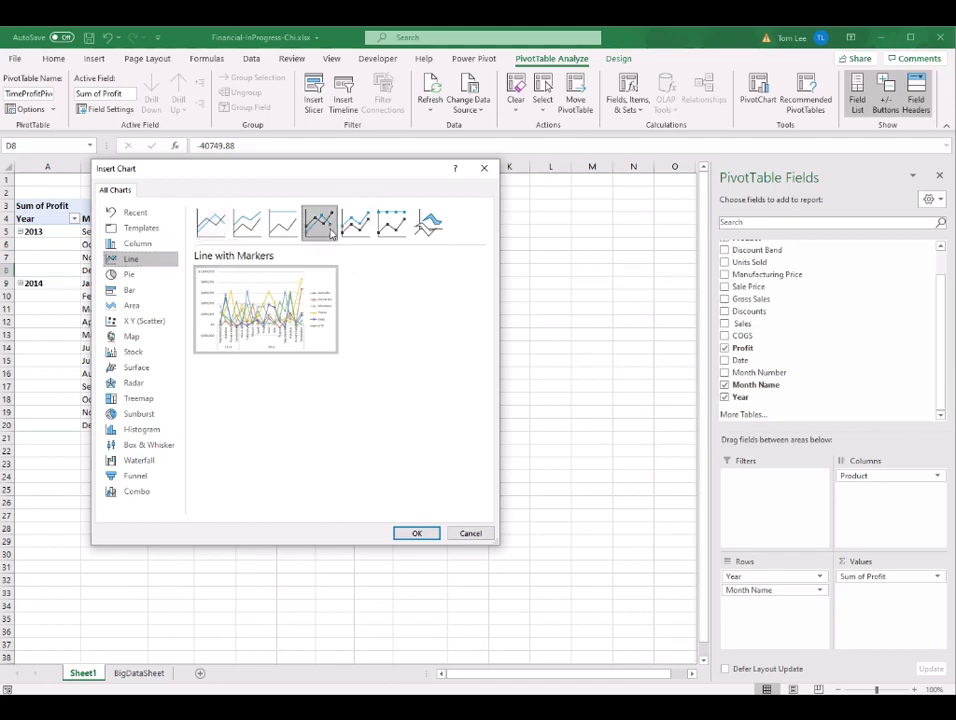
pyautogui.click(356, 224)
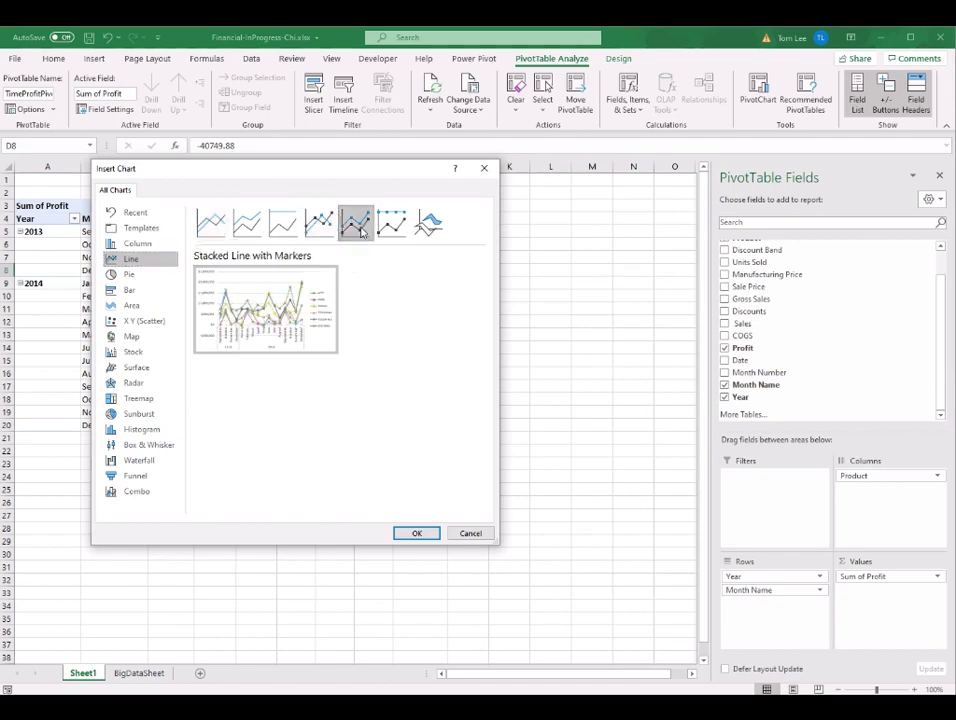
pyautogui.click(213, 234)
pyautogui.moveTo(400, 180)
pyautogui.mouseDown()
pyautogui.moveTo(378, 181)
pyautogui.moveTo(412, 186)
pyautogui.moveTo(390, 186)
pyautogui.mouseUp()
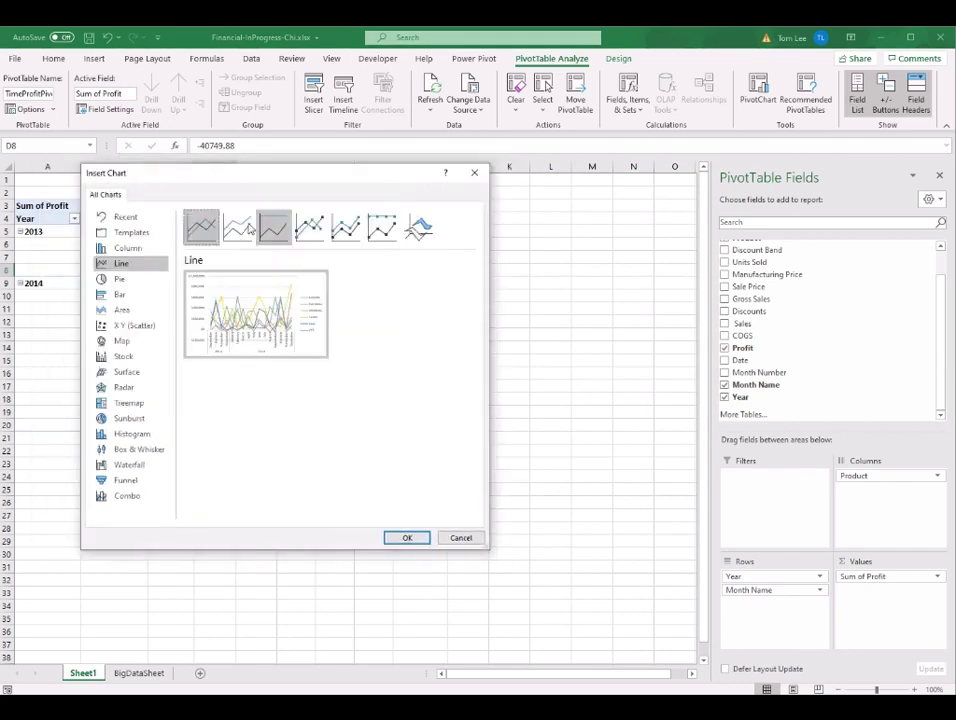
pyautogui.click(418, 540)
# Resize the PivotChart to about 10 inches wide by 2.8 inches high and move it down to start around row 19.
pyautogui.moveTo(370, 463); pyautogui.dragTo(681, 497)
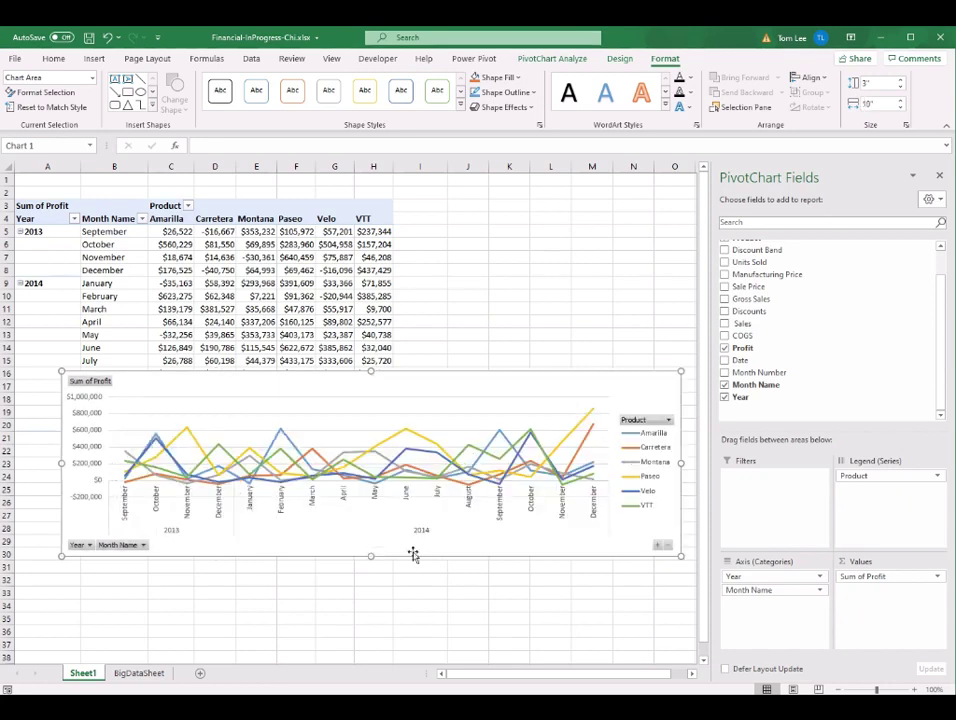
pyautogui.moveTo(370, 558); pyautogui.dragTo(367, 551)
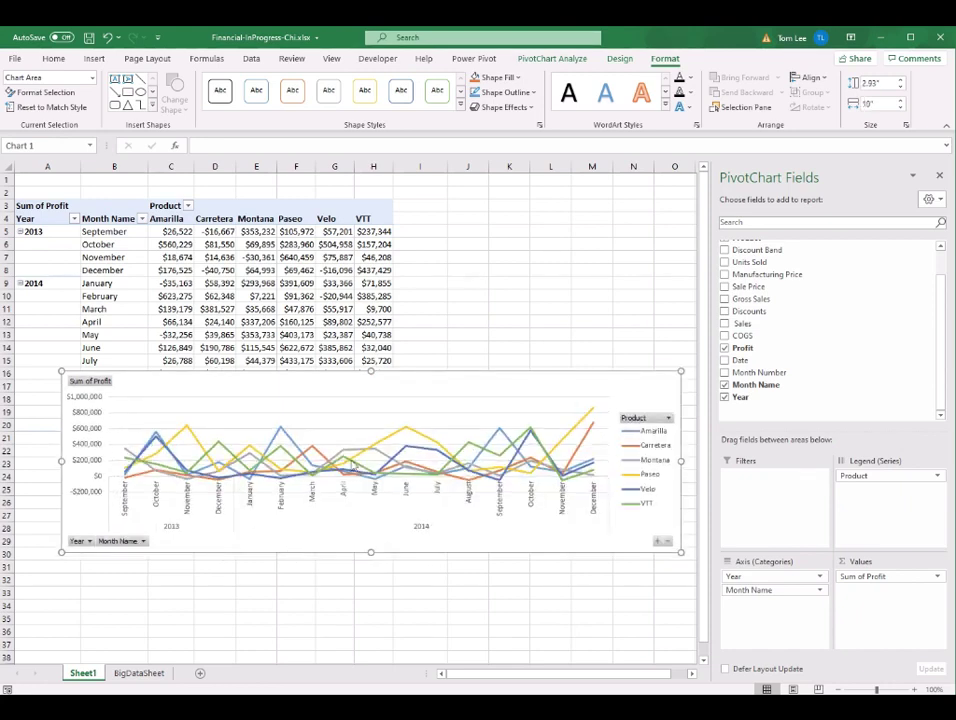
pyautogui.moveTo(371, 372); pyautogui.dragTo(370, 379)
pyautogui.moveTo(578, 405); pyautogui.dragTo(553, 430)
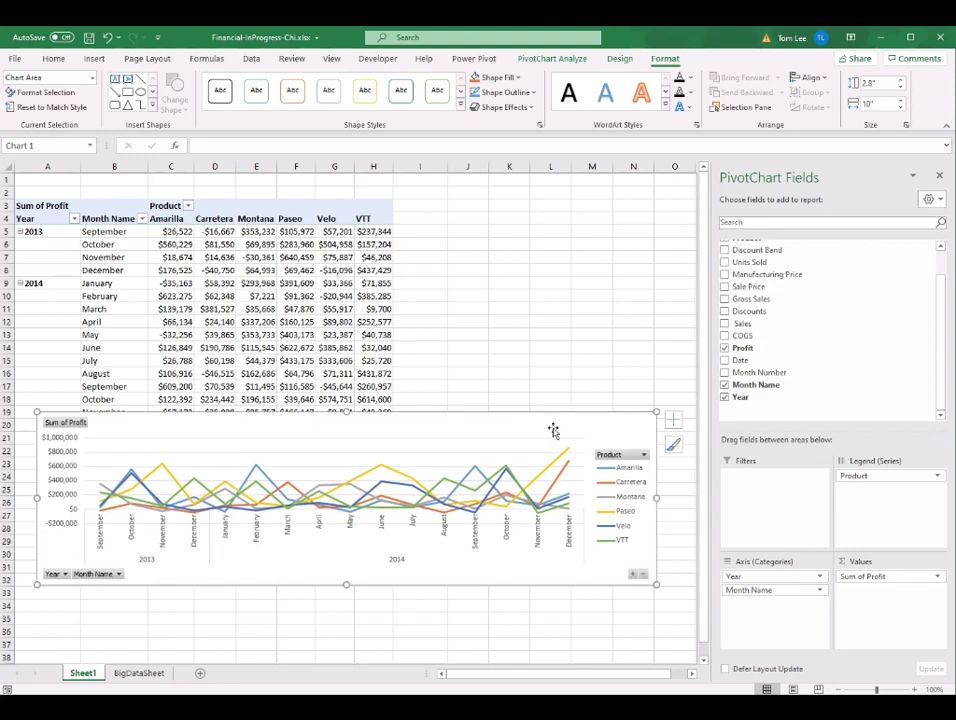
# Filter the PivotChart's Product legend to Velo only and check the matching profit cells in the PivotTable.
pyautogui.click(645, 456)
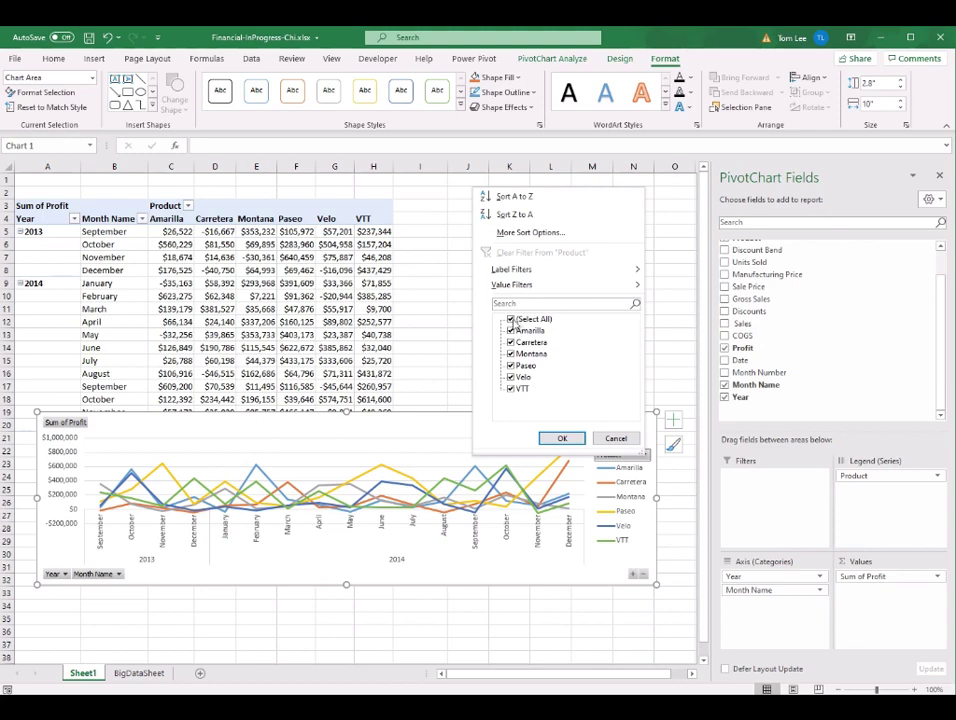
pyautogui.click(511, 319)
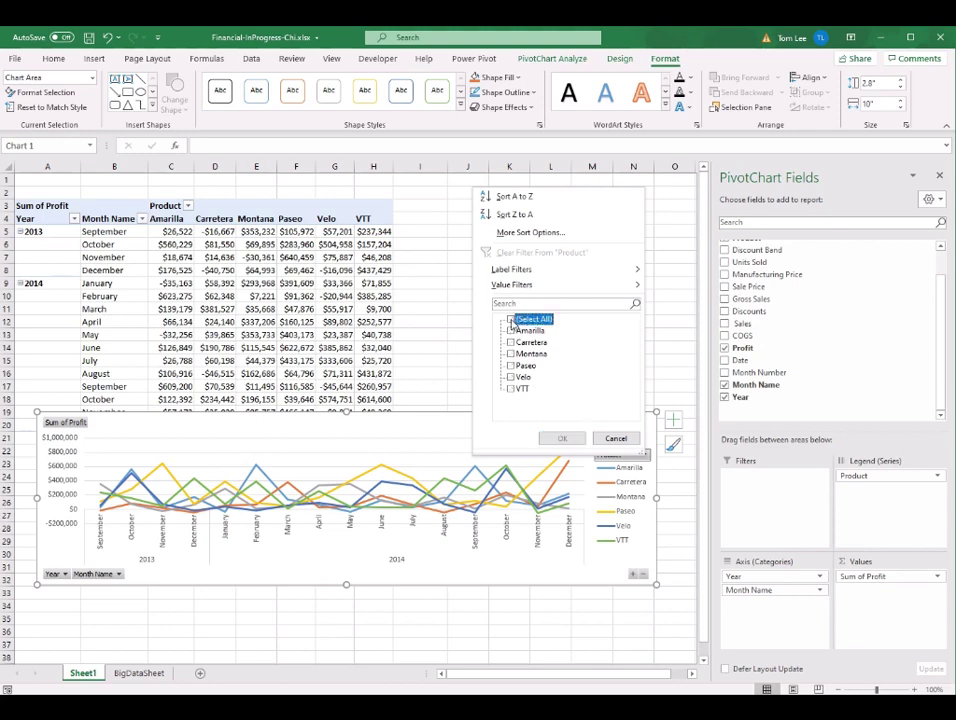
pyautogui.click(512, 377)
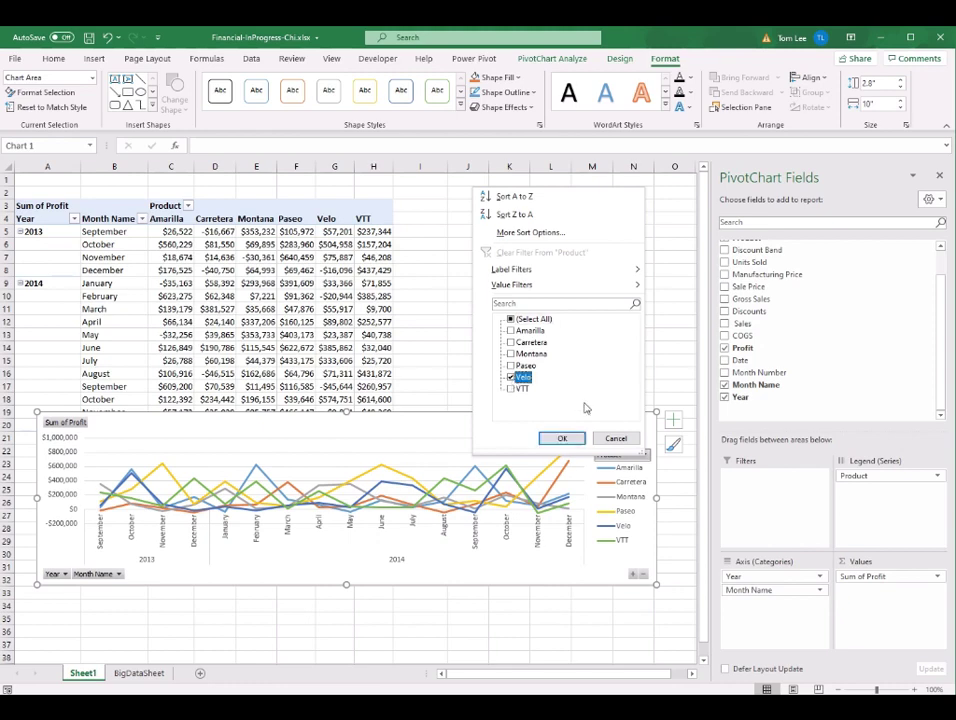
pyautogui.click(562, 439)
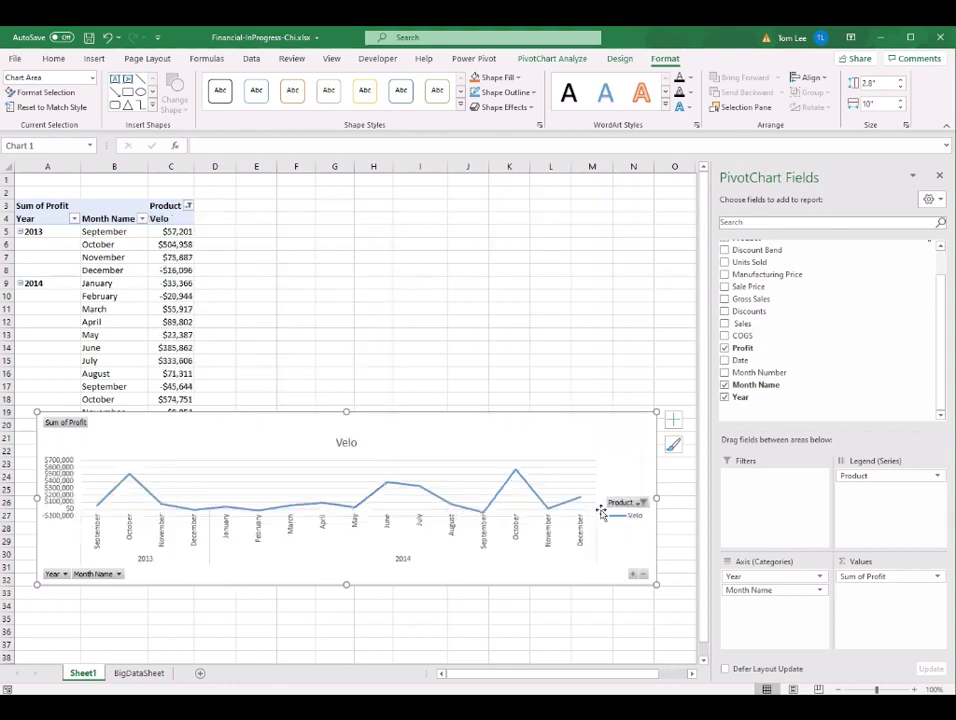
pyautogui.click(183, 270)
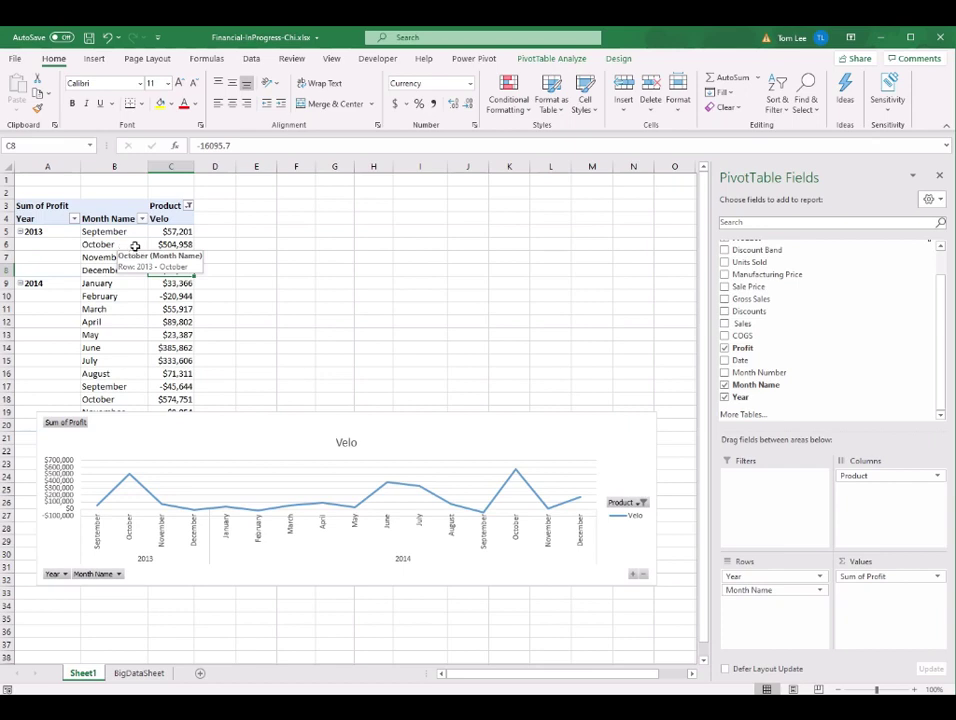
pyautogui.click(177, 243)
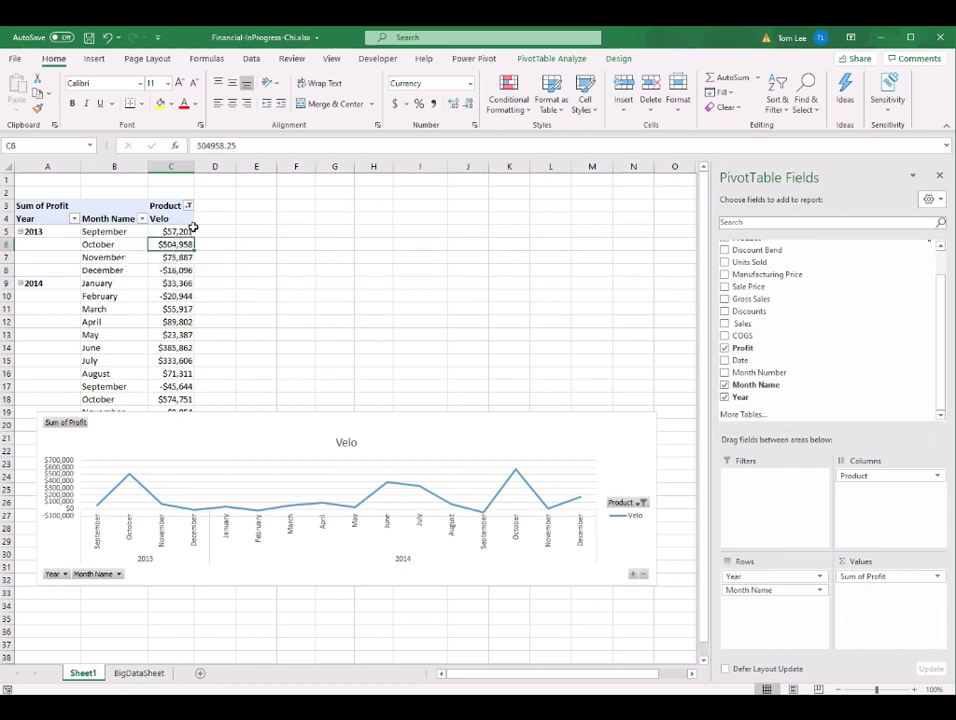
# Reselect all products in the PivotTable's Product filter.
pyautogui.click(188, 206)
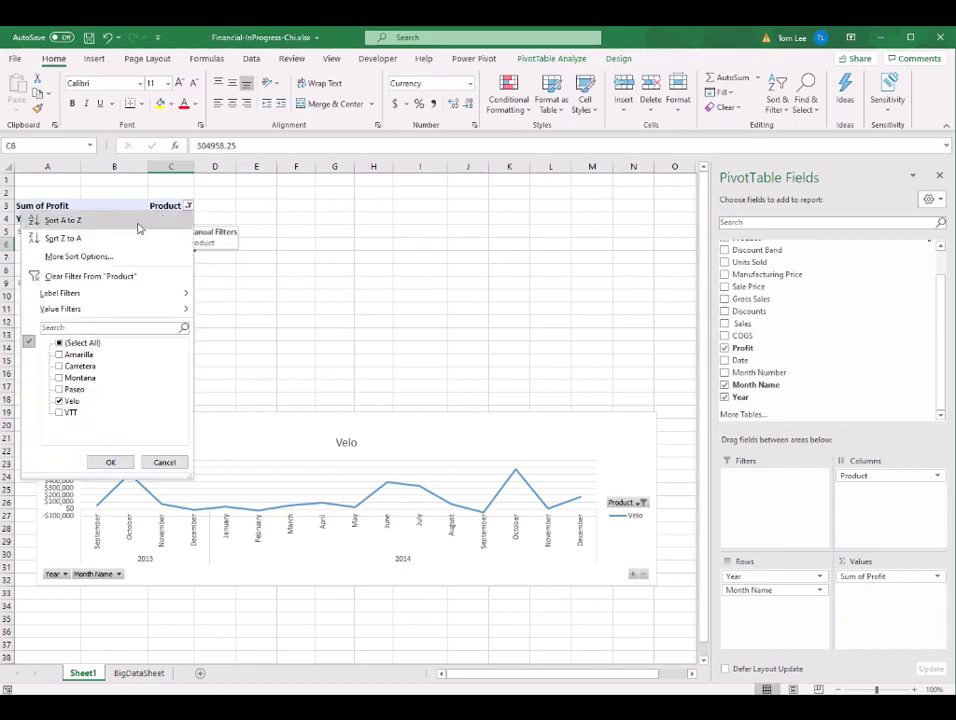
pyautogui.click(59, 343)
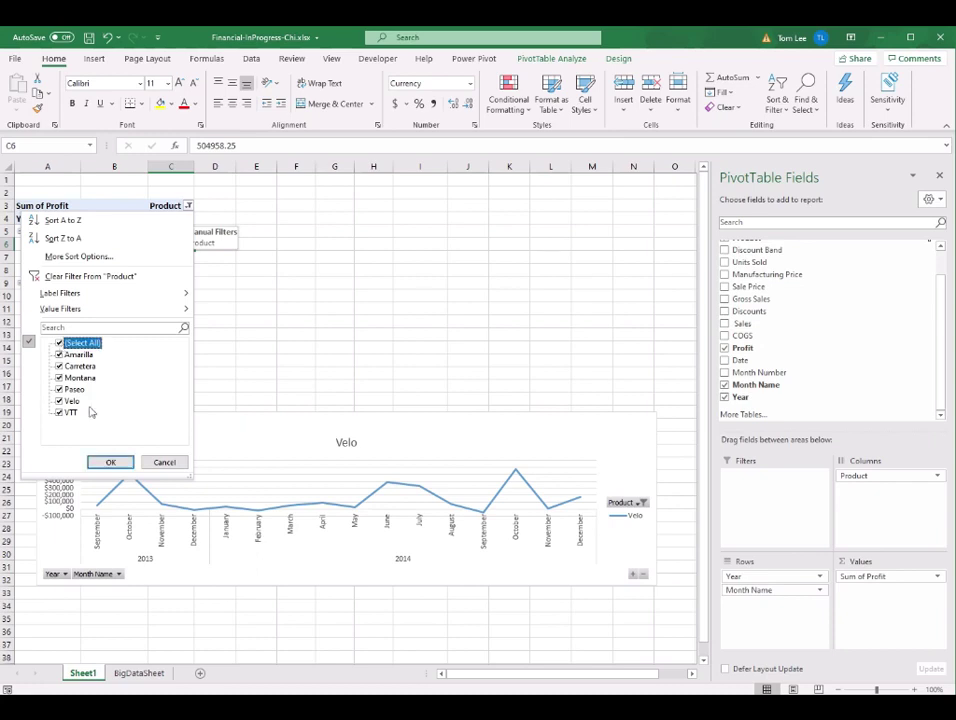
pyautogui.click(111, 462)
pyautogui.click(252, 298)
pyautogui.click(333, 282)
# Hide all field buttons on the PivotChart and move the chart up to start around row 16.
pyautogui.moveTo(575, 422); pyautogui.dragTo(568, 395)
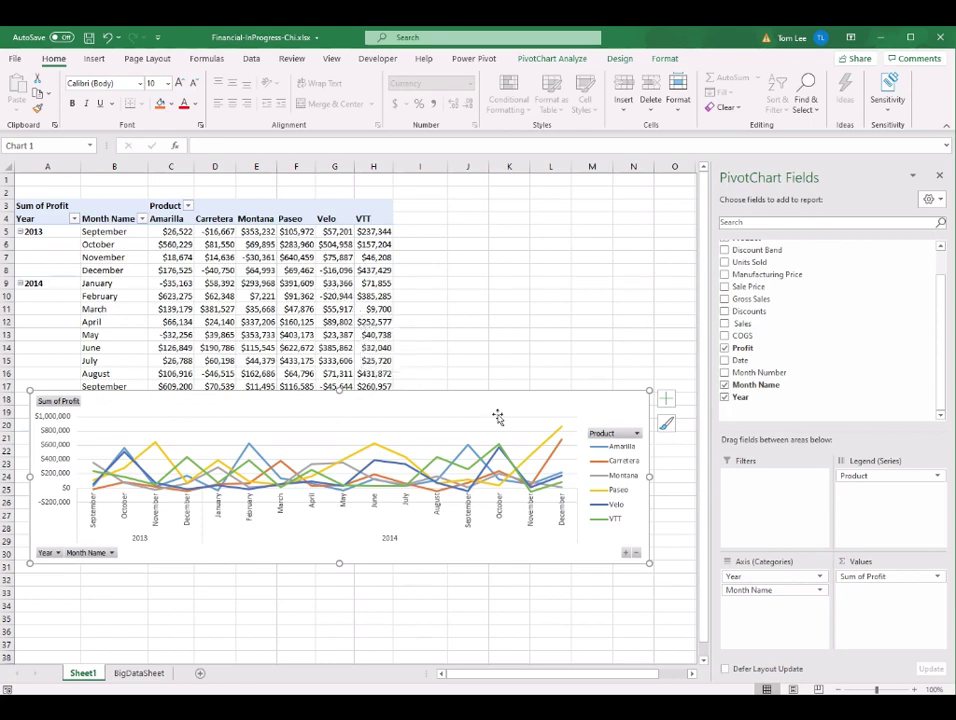
pyautogui.moveTo(504, 405); pyautogui.dragTo(524, 407)
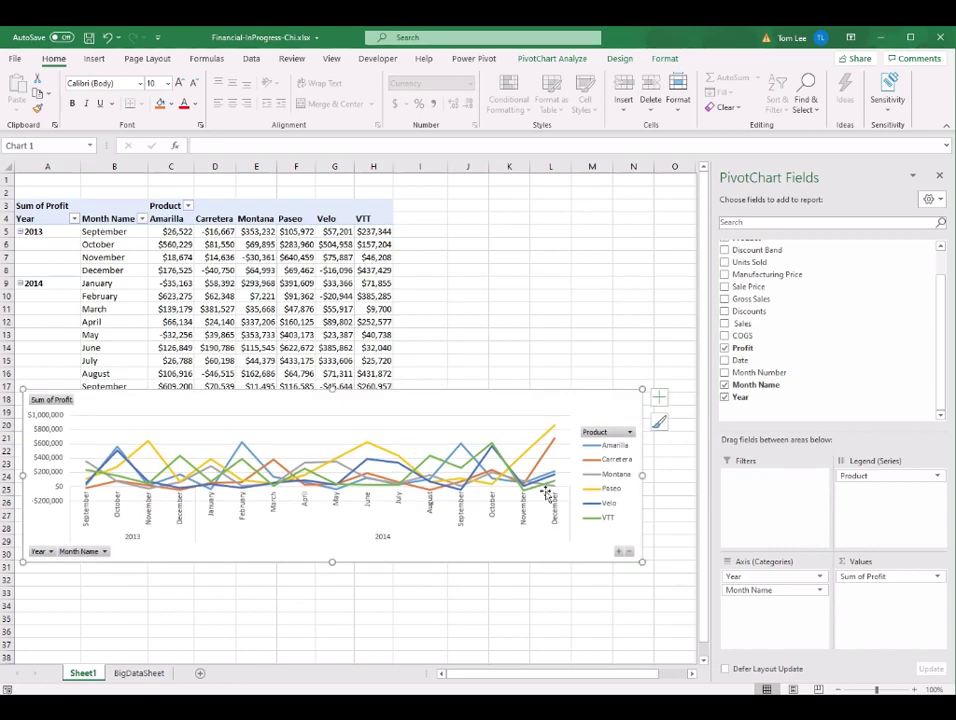
pyautogui.click(611, 446)
pyautogui.rightClick(613, 436)
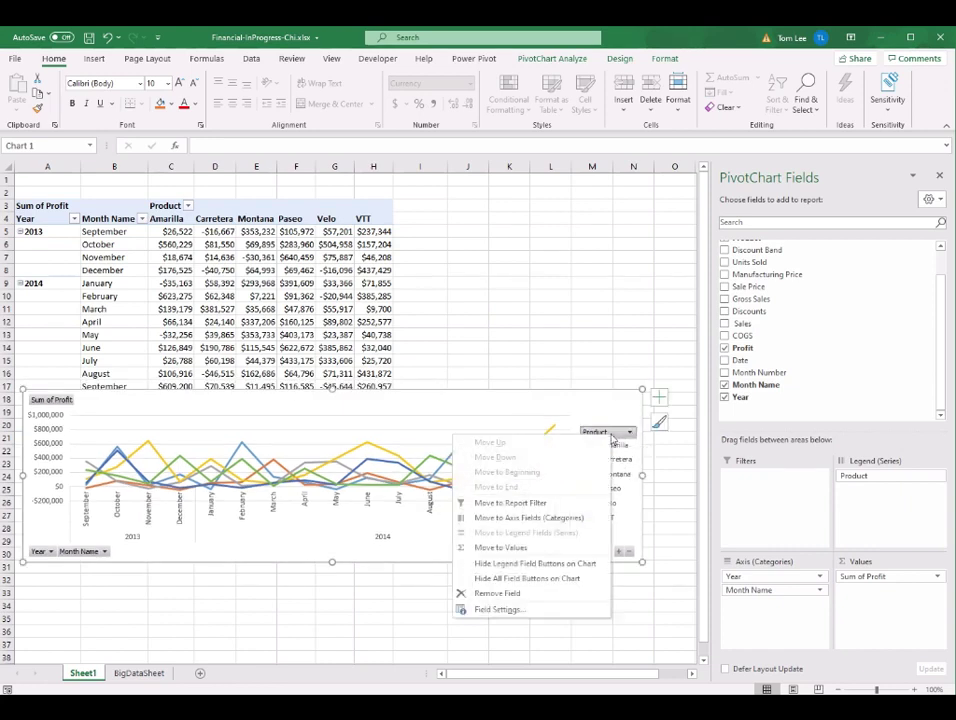
pyautogui.click(543, 579)
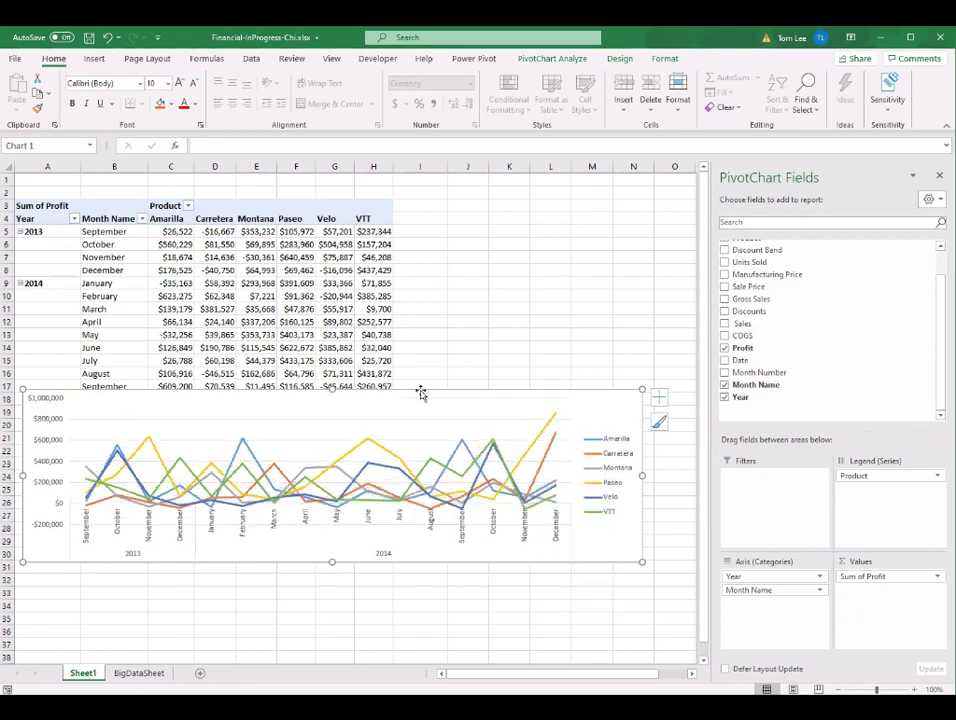
pyautogui.moveTo(606, 395); pyautogui.dragTo(620, 380)
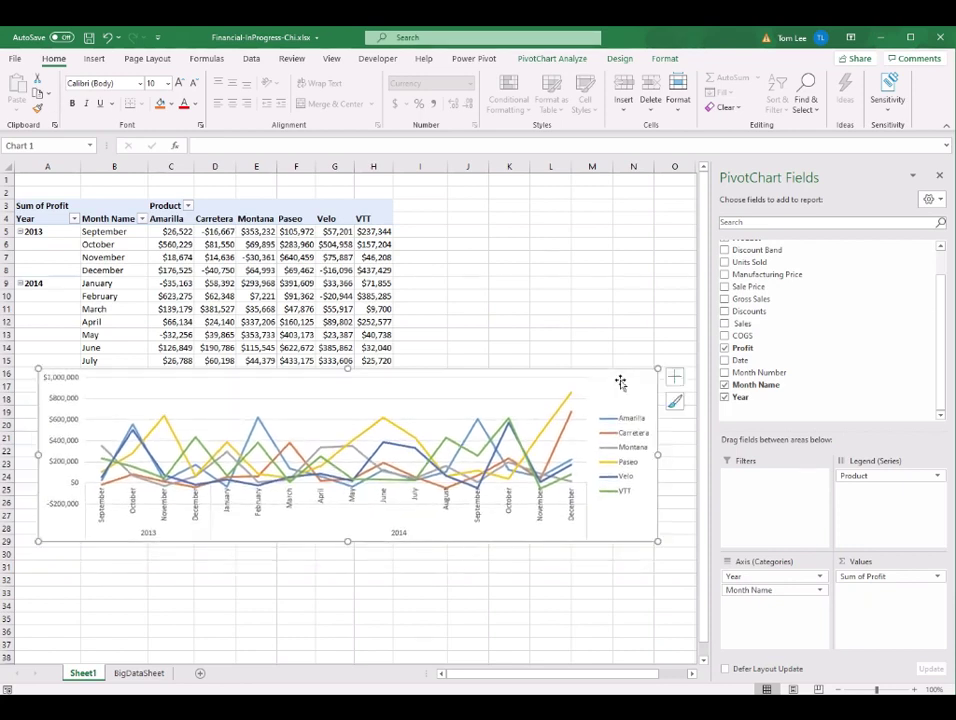
# Place the PivotChart's legend at the top of the chart.
pyautogui.click(641, 425)
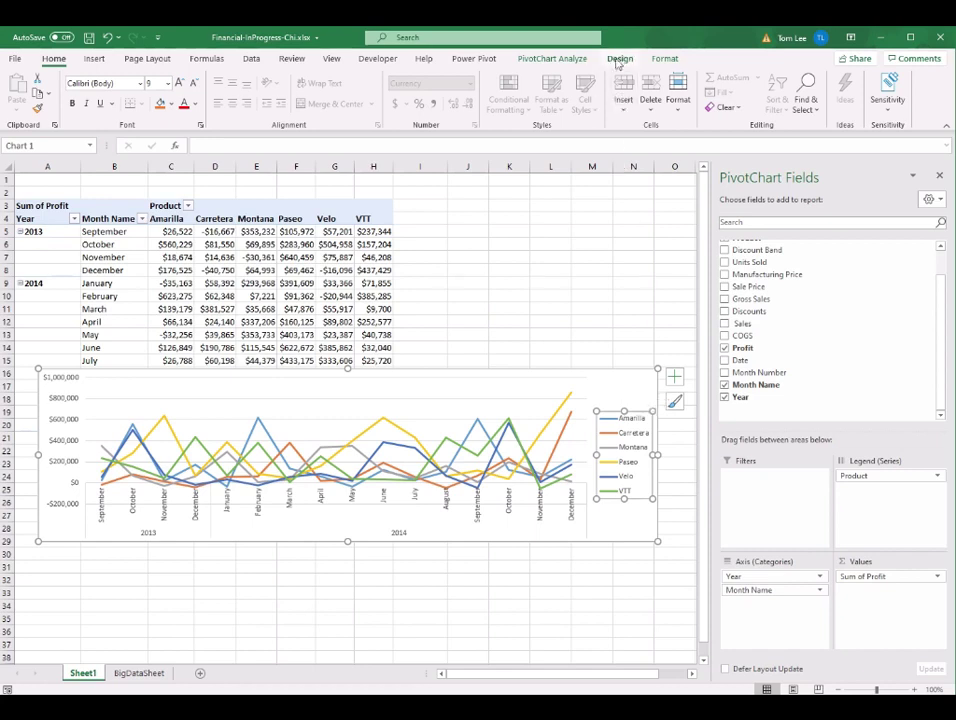
pyautogui.click(621, 60)
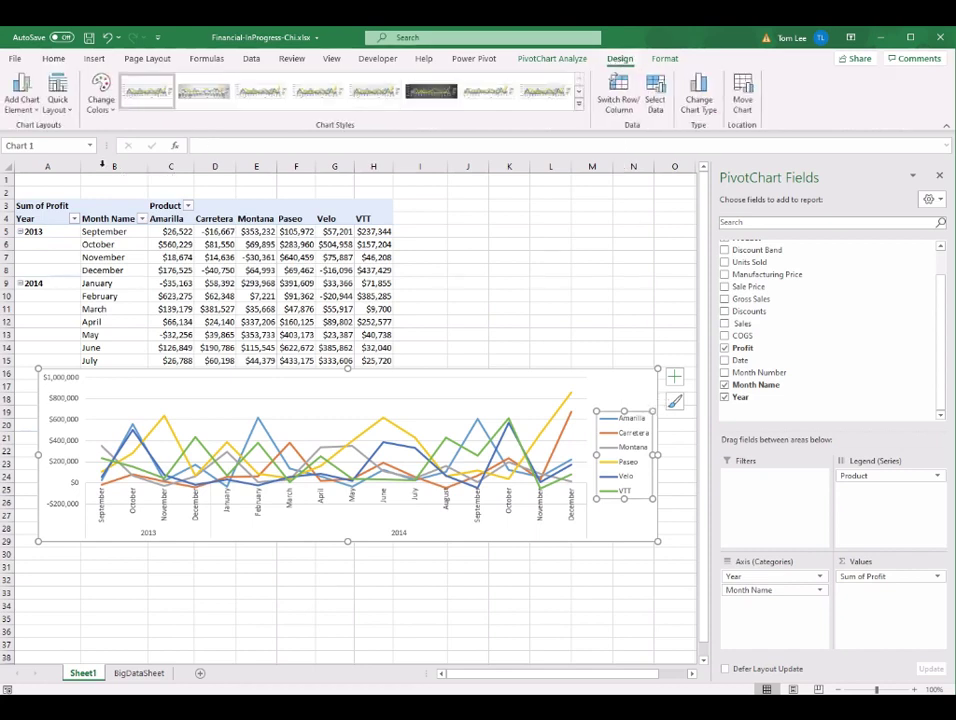
pyautogui.click(35, 114)
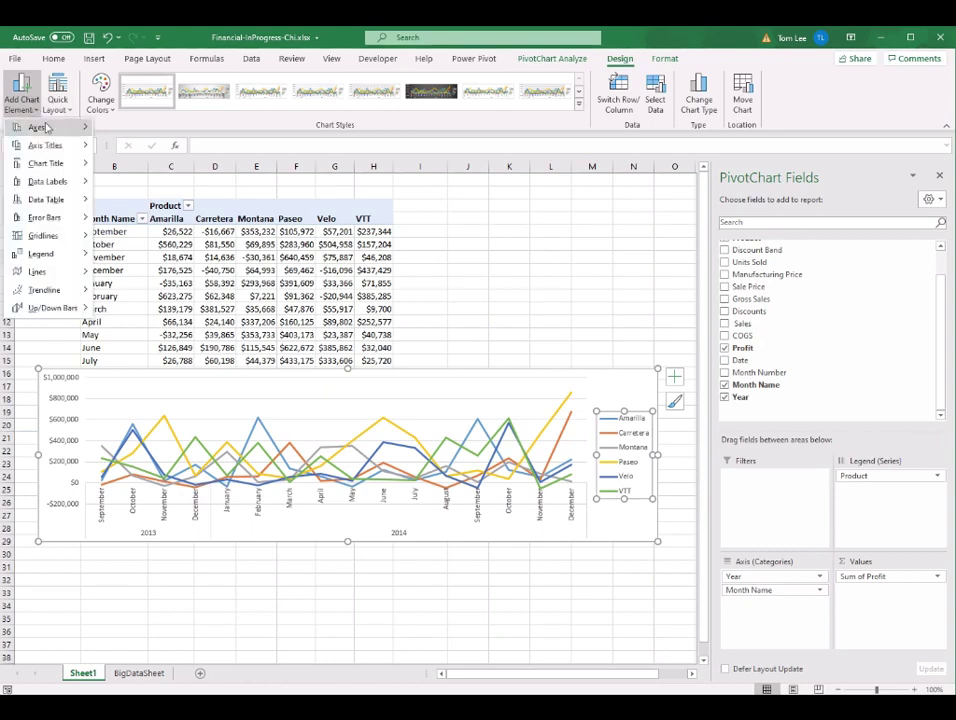
pyautogui.moveTo(66, 260)
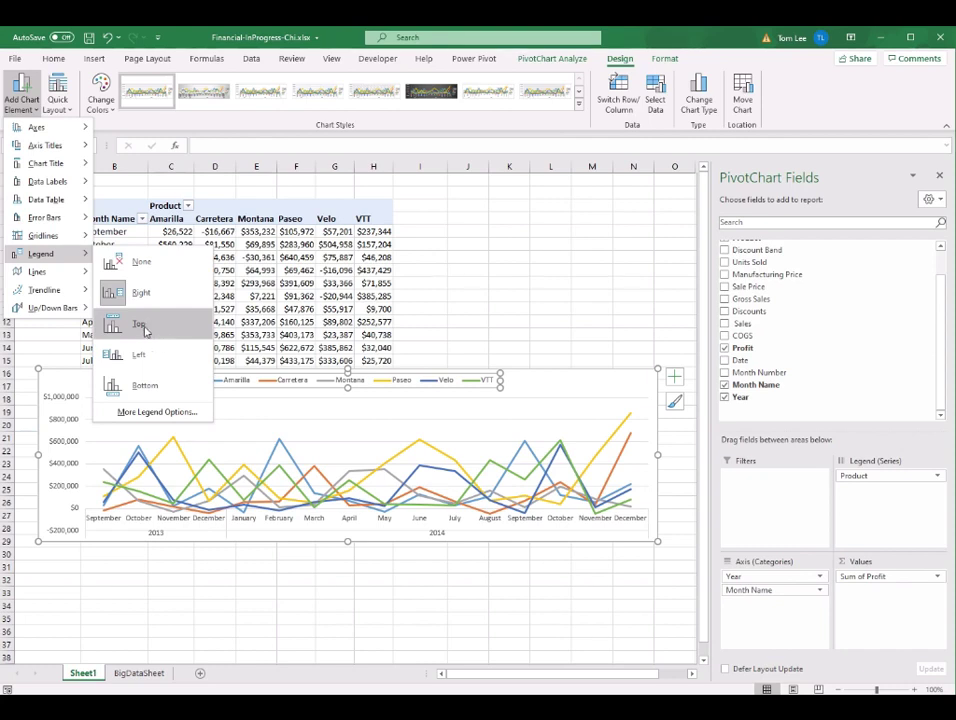
pyautogui.click(158, 330)
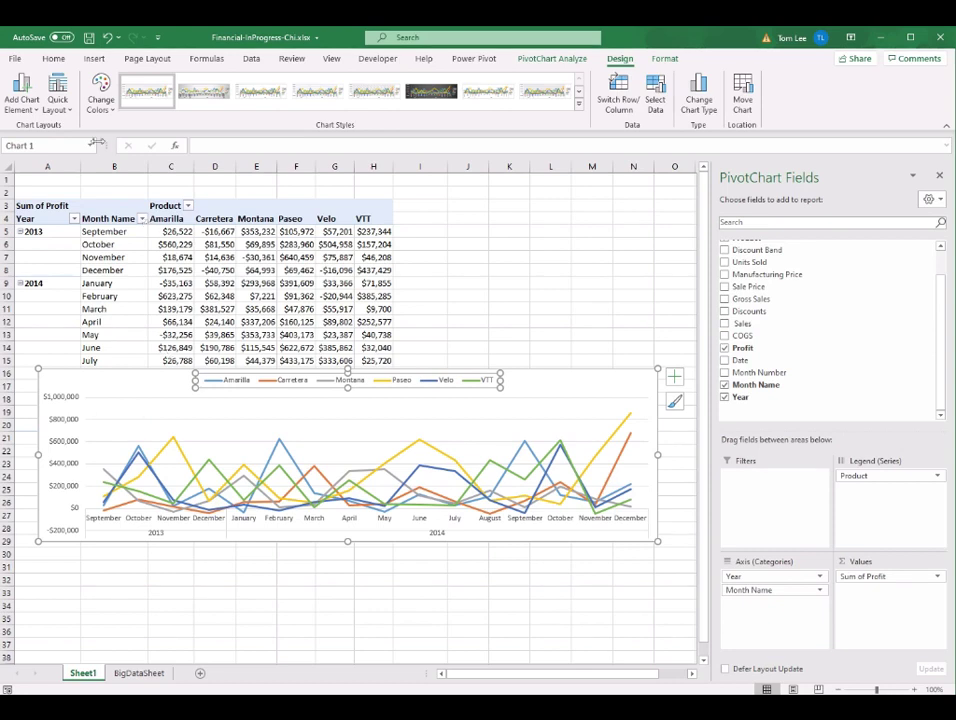
# Add a title above the PivotChart reading "Time / Product Profit".
pyautogui.click(37, 110)
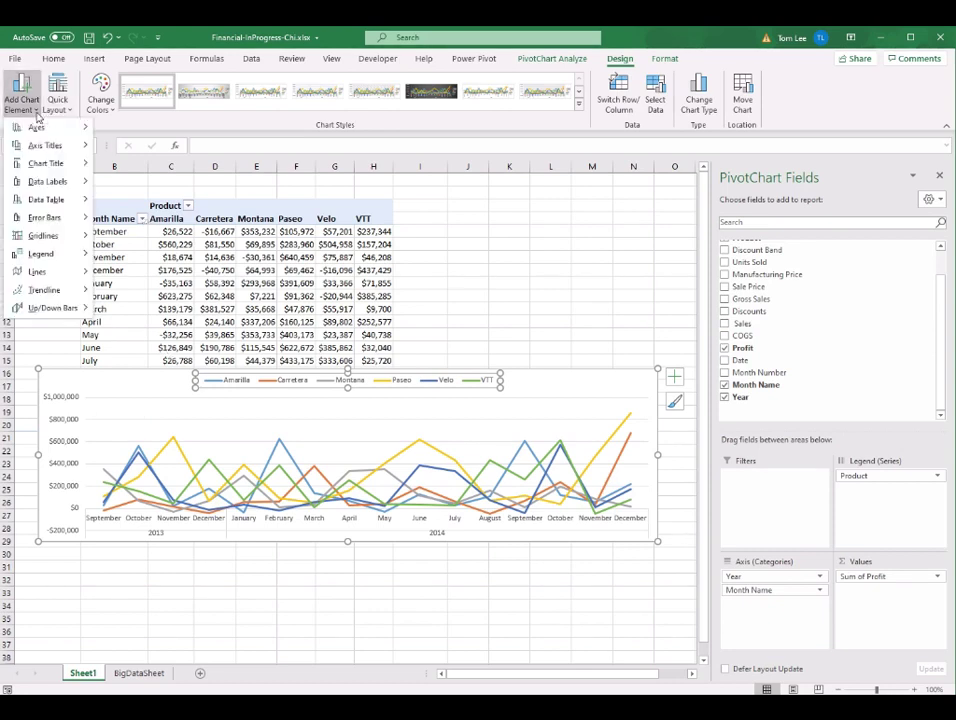
pyautogui.moveTo(48, 163)
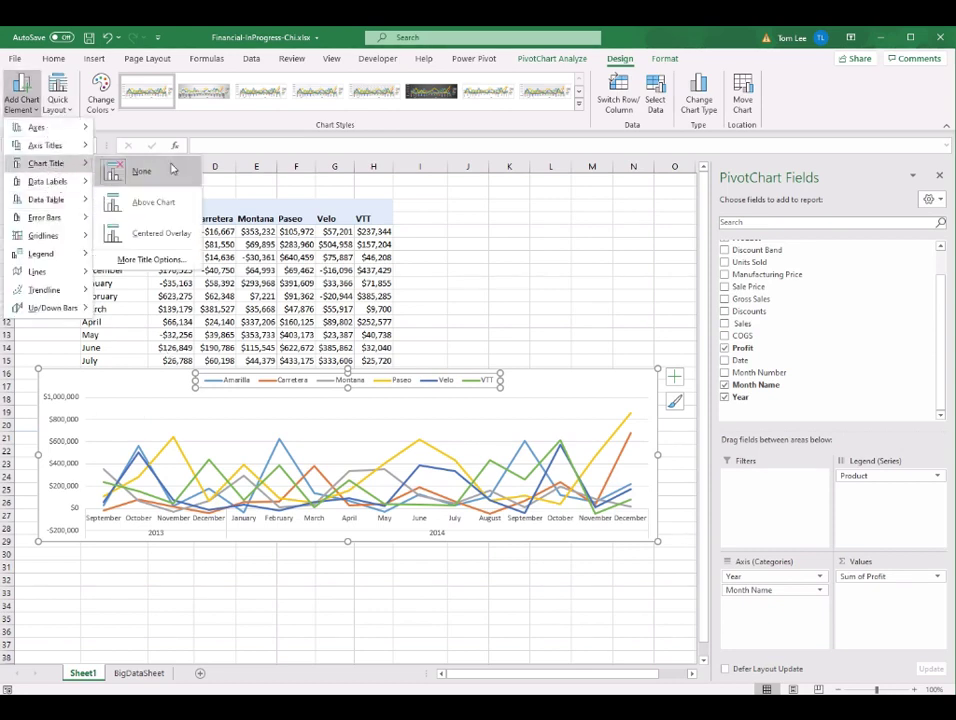
pyautogui.click(155, 201)
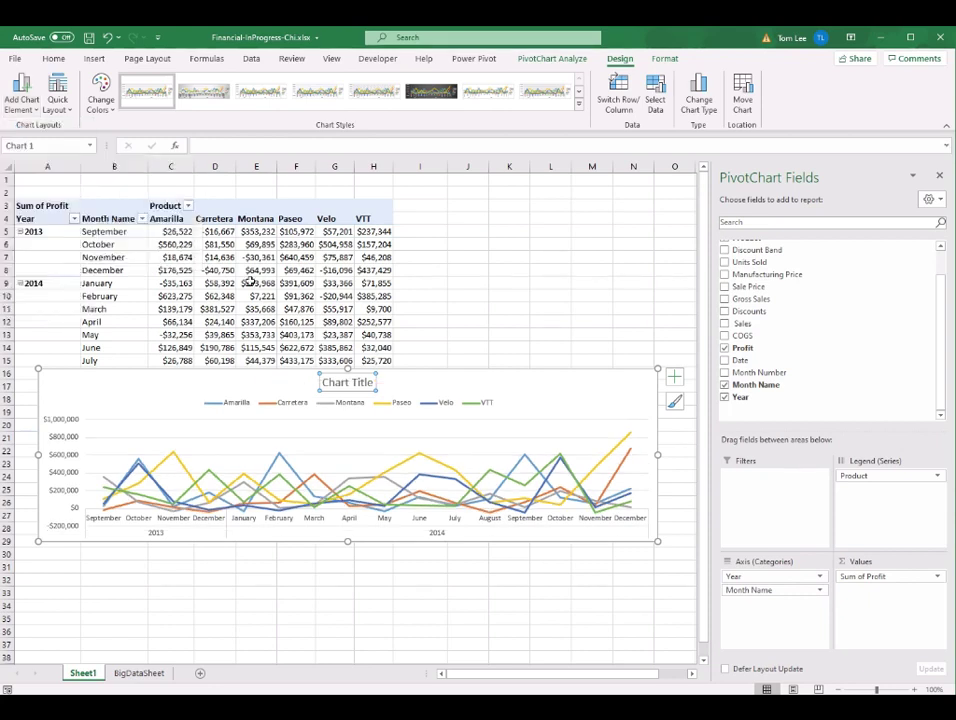
pyautogui.tripleClick(336, 386)
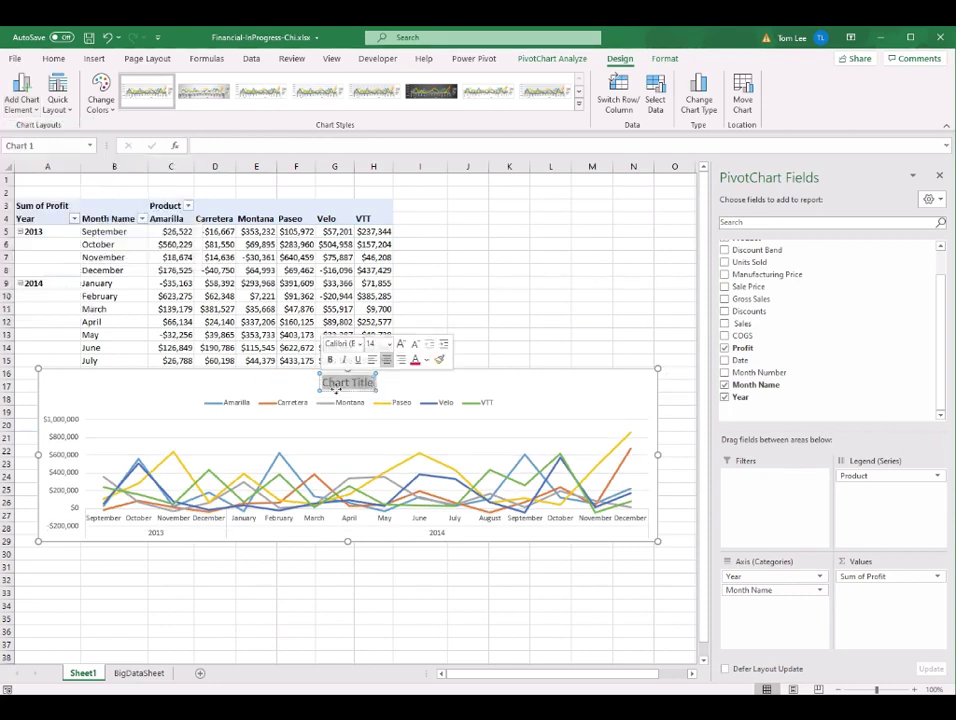
pyautogui.write('Time / Product')
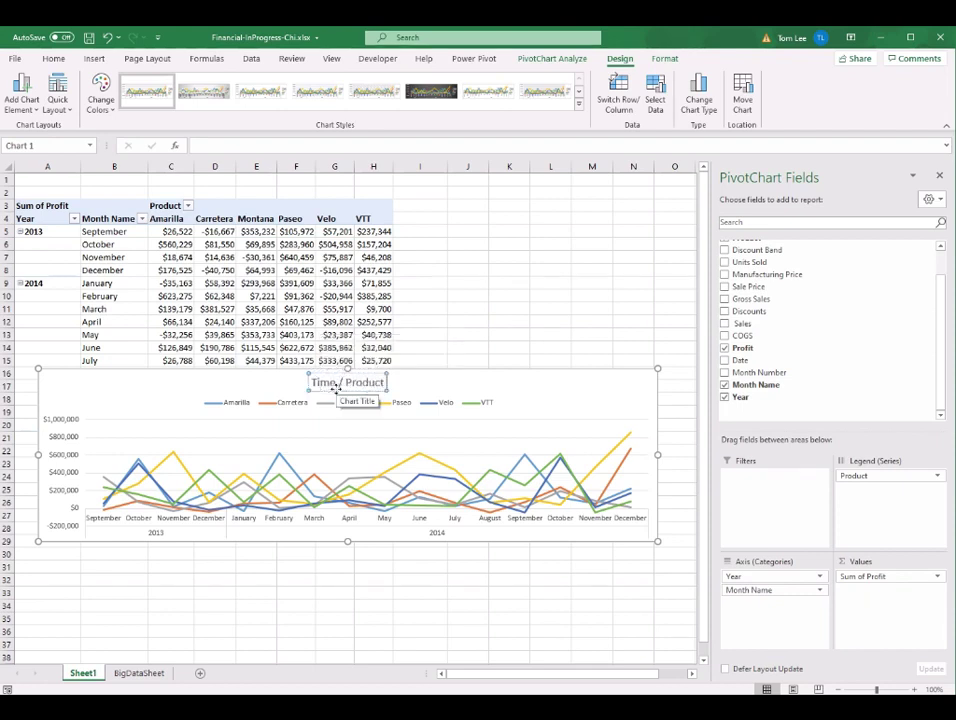
pyautogui.write(' Profit')
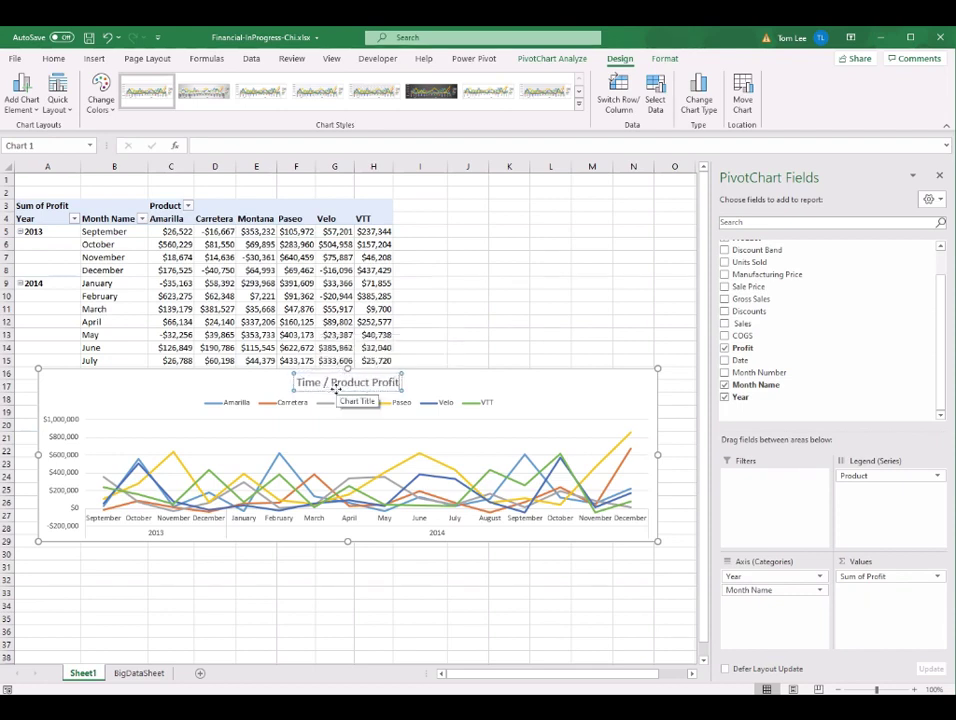
# Move the chart title to the chart's upper-left corner and place the legend beside it on the same line.
pyautogui.moveTo(380, 374); pyautogui.dragTo(130, 378)
pyautogui.click(329, 408)
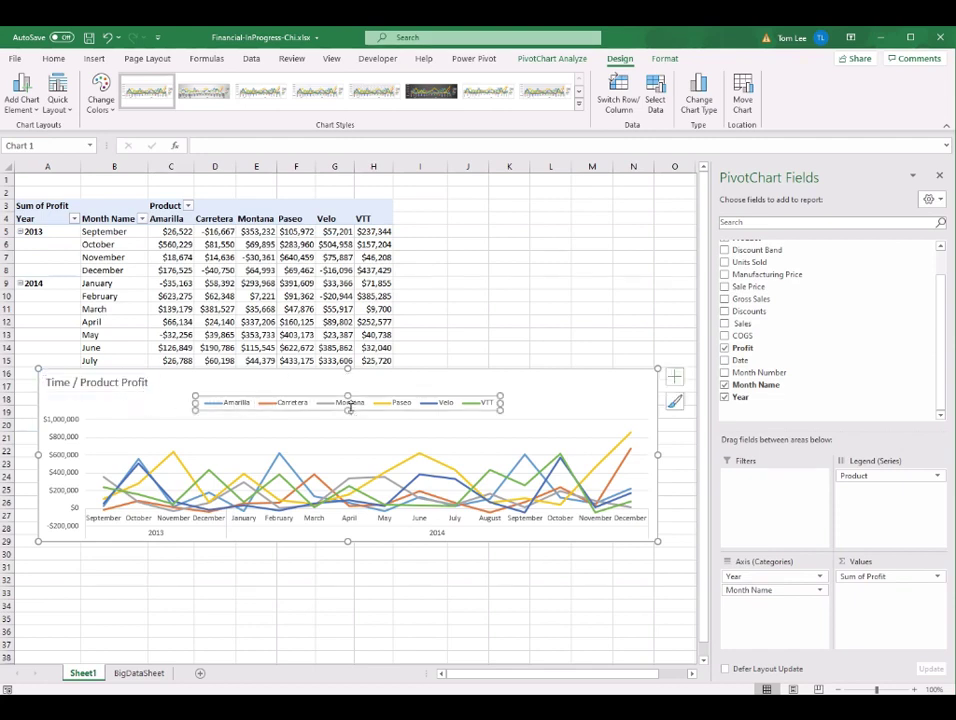
pyautogui.moveTo(389, 398); pyautogui.dragTo(352, 376)
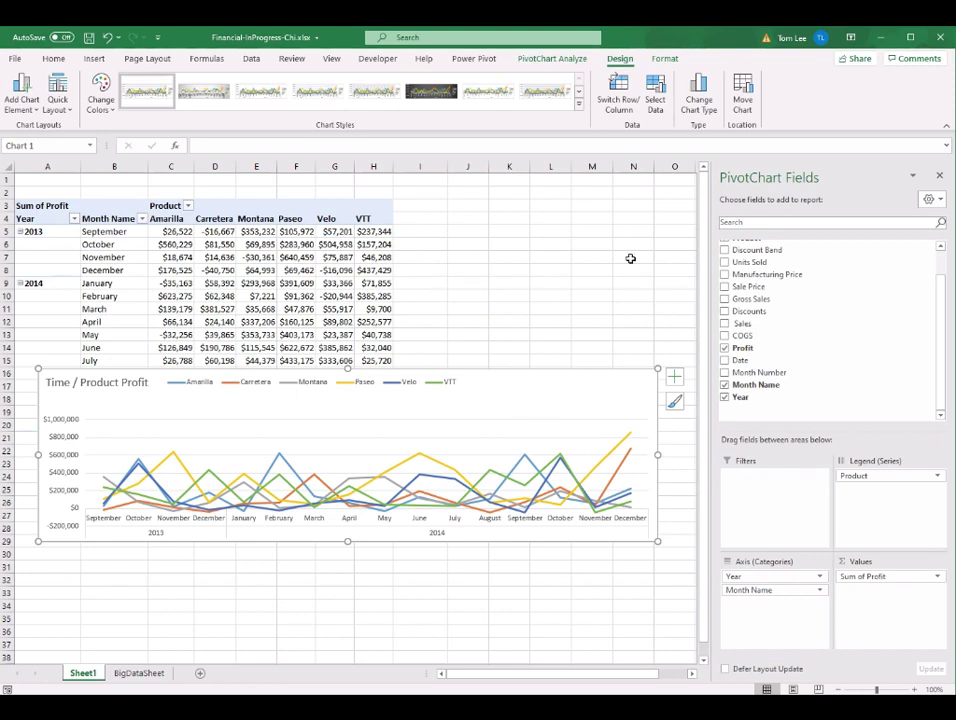
# Name the PivotChart TimeProductChart.
pyautogui.click(537, 60)
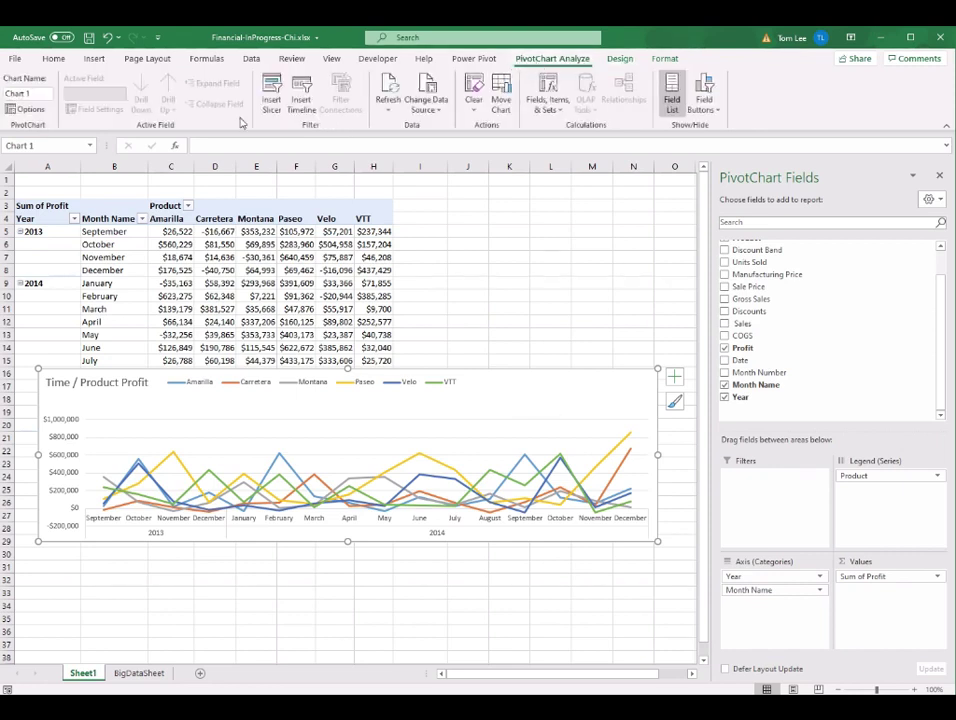
pyautogui.click(40, 94)
pyautogui.write('TimeProductC')
# Move the PivotChart to the right of the PivotTable, starting around cell I3, and check the chart's name.
pyautogui.moveTo(484, 398); pyautogui.dragTo(576, 297)
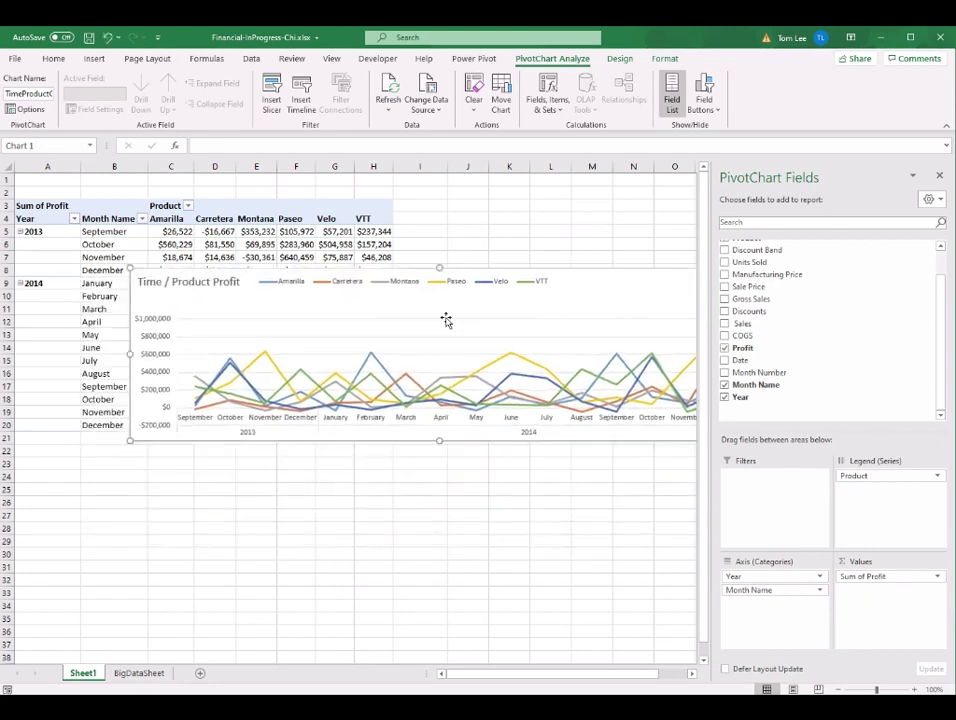
pyautogui.moveTo(292, 308); pyautogui.dragTo(540, 230)
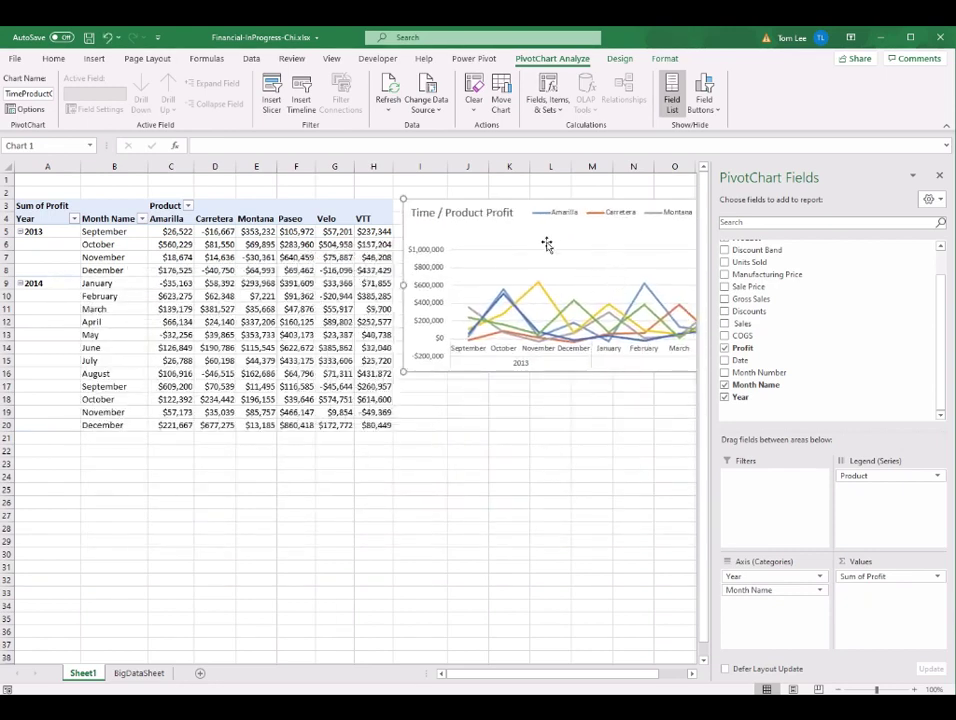
pyautogui.click(290, 284)
pyautogui.click(296, 257)
pyautogui.click(520, 240)
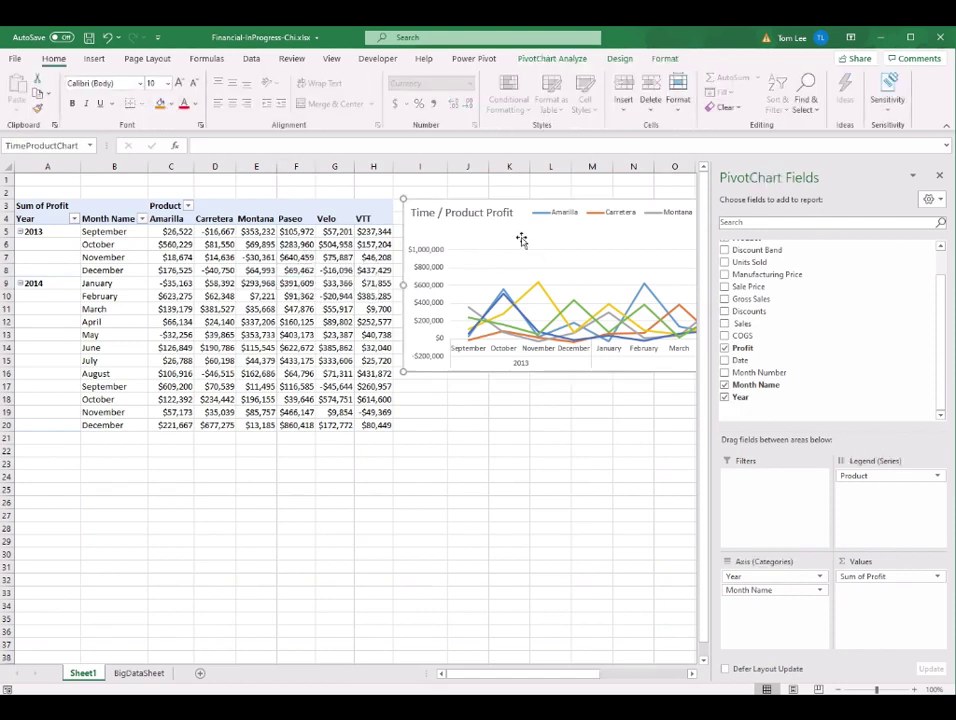
# Rename Sheet1 to TimeProductSheet.
pyautogui.click(296, 283)
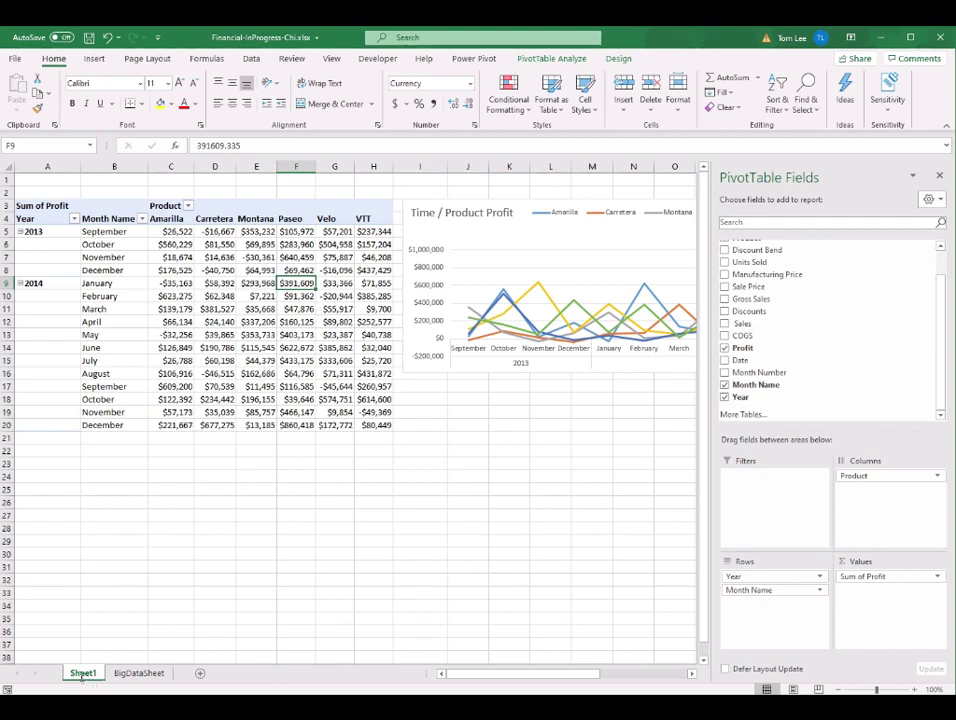
pyautogui.doubleClick(83, 675)
pyautogui.write('Ti')
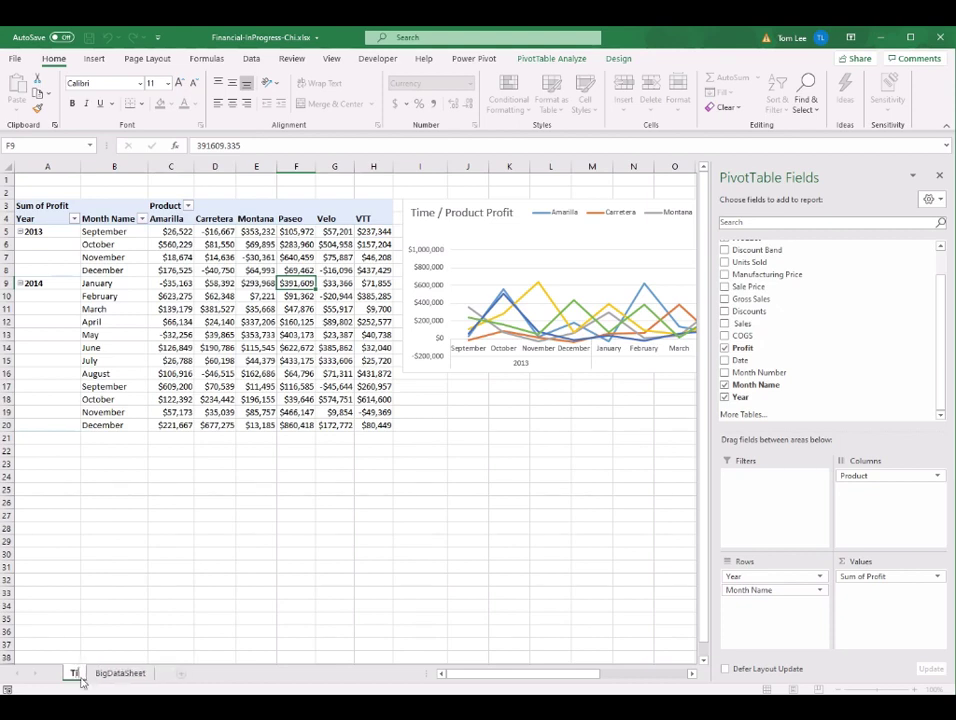
pyautogui.write('meProductSheet')
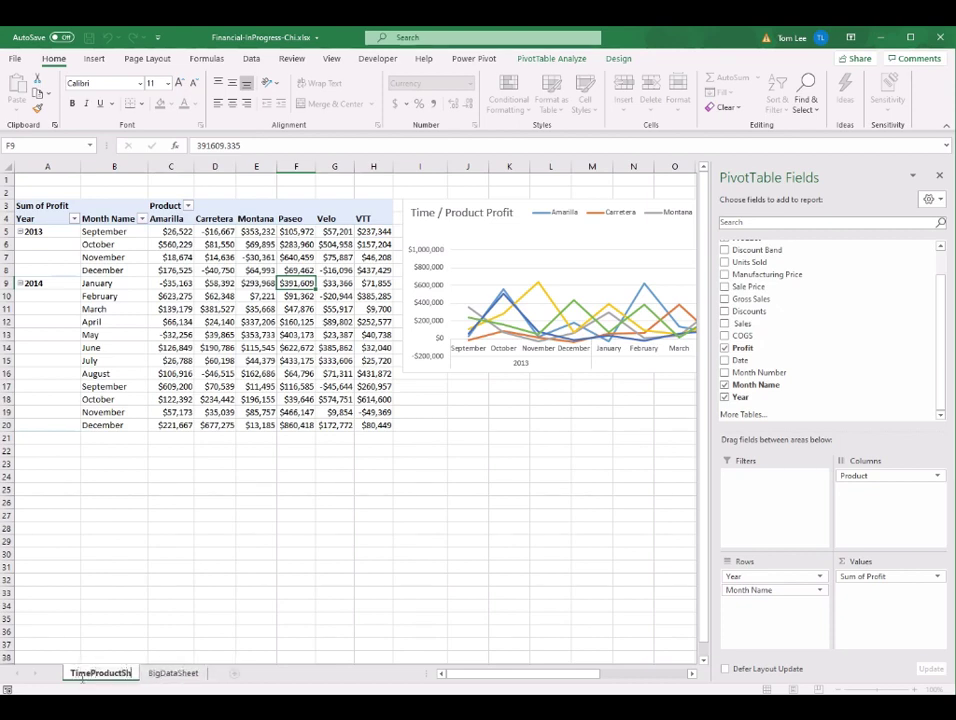
pyautogui.press('Return')
# Switch to Financial-Final.xlsx to review the finished dashboard's Profit by Country/Segment bar chart, and return to Financial-InProgress-Chi.xlsx.
pyautogui.click(578, 226)
pyautogui.click(247, 258)
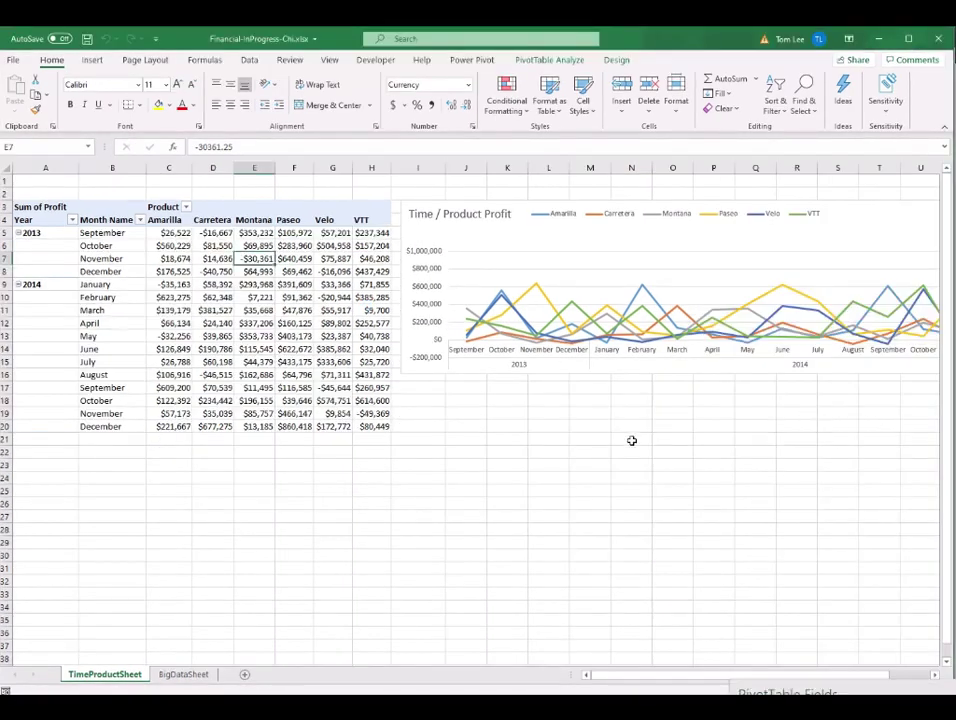
pyautogui.moveTo(618, 712)
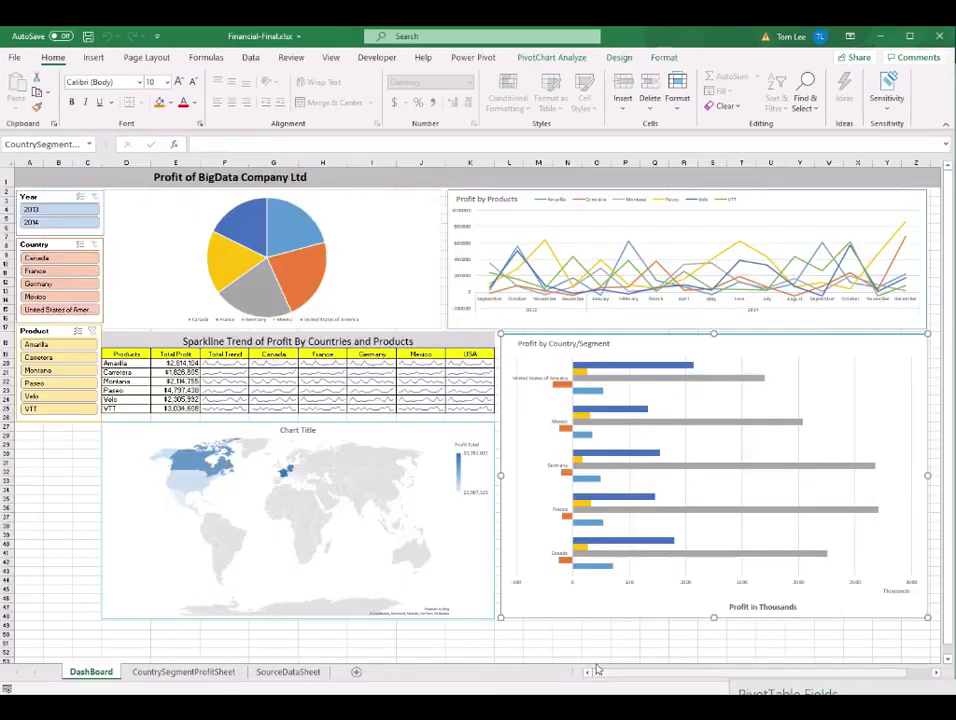
pyautogui.click(604, 683)
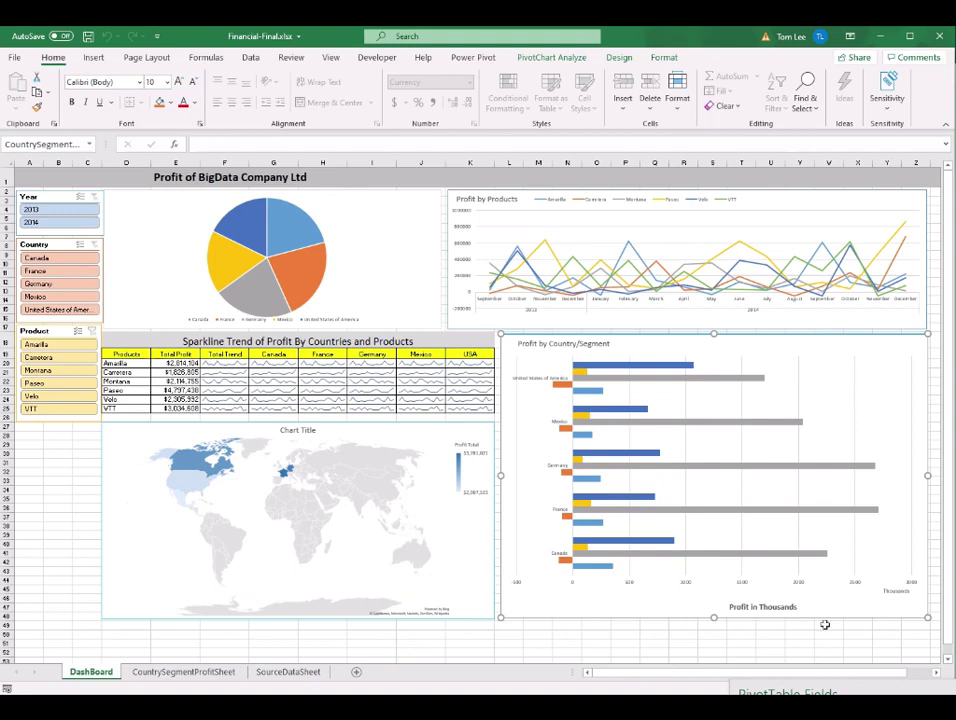
pyautogui.moveTo(615, 712)
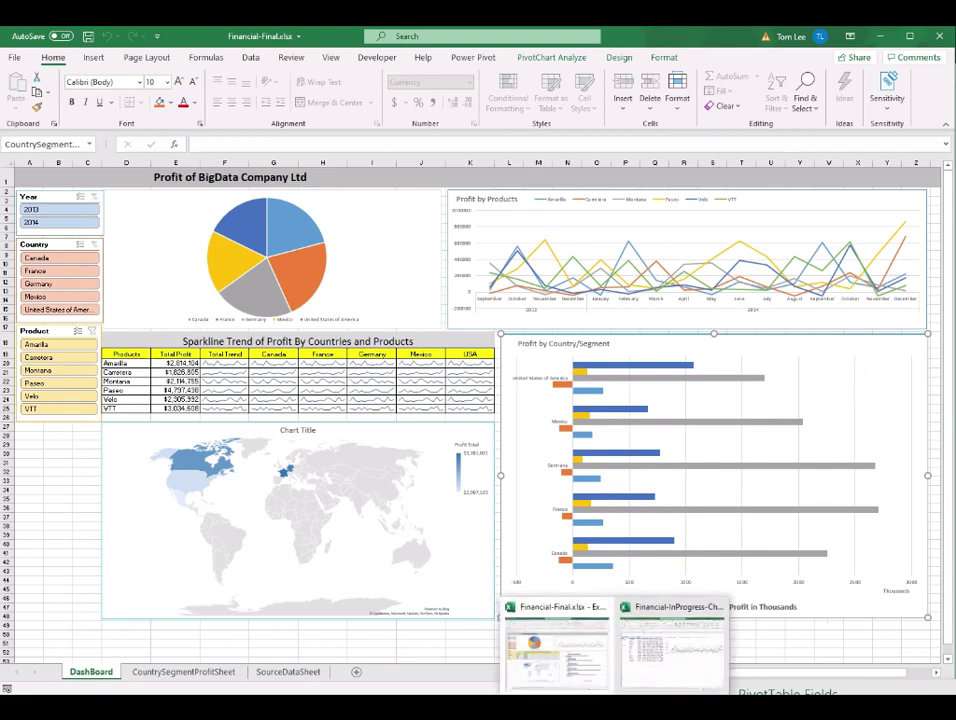
pyautogui.click(670, 648)
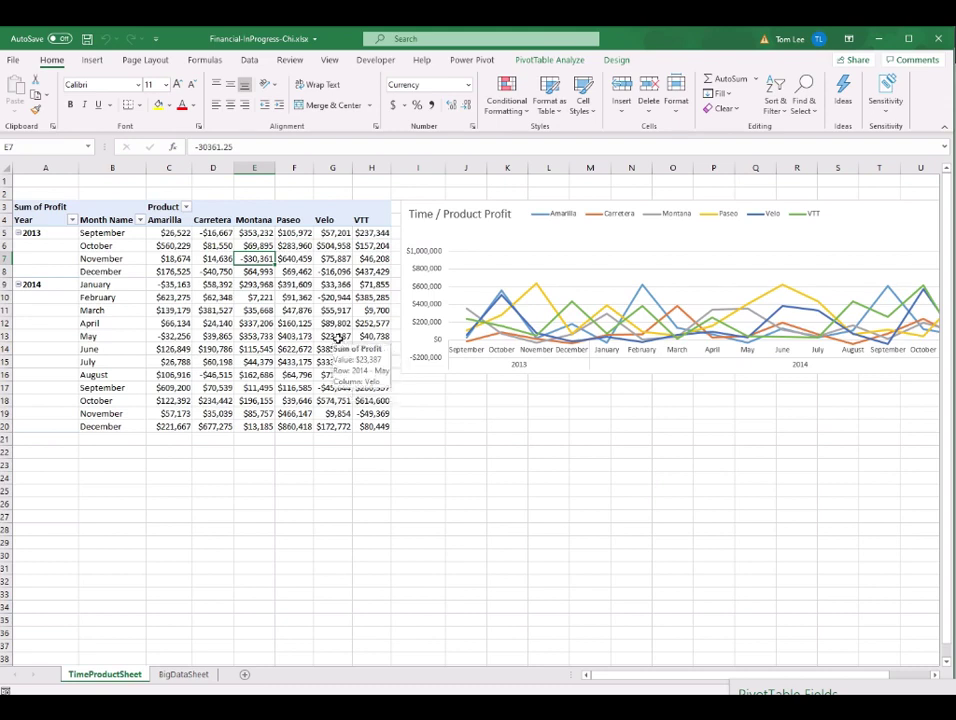
# Create a copy of TimeProductSheet placed before it and rename the copy CountrySegmentProfitSheet.
pyautogui.rightClick(91, 682)
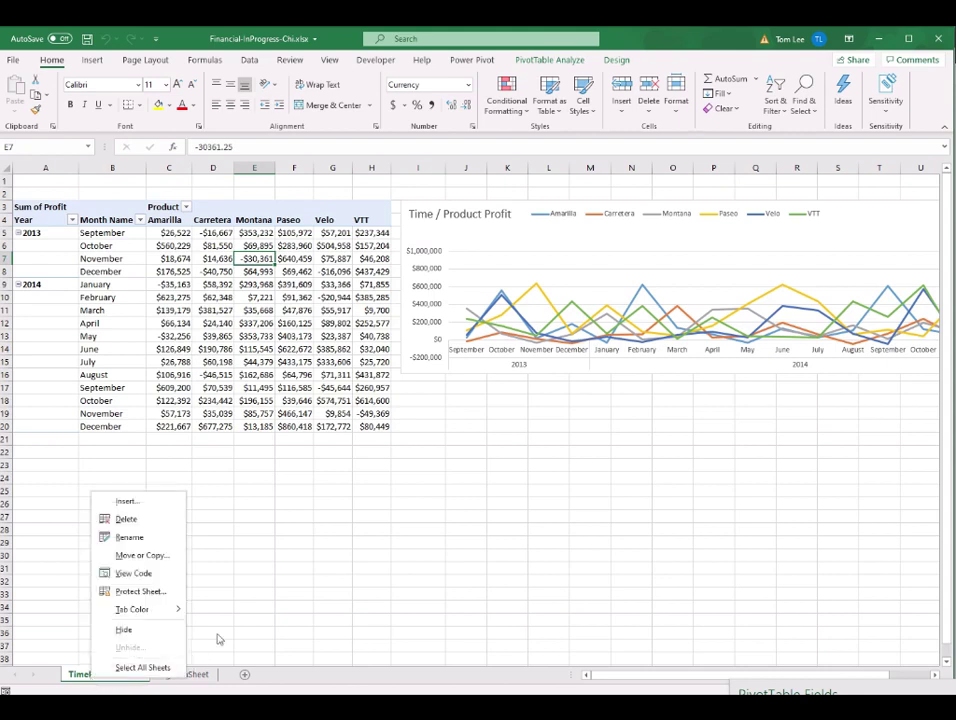
pyautogui.click(159, 558)
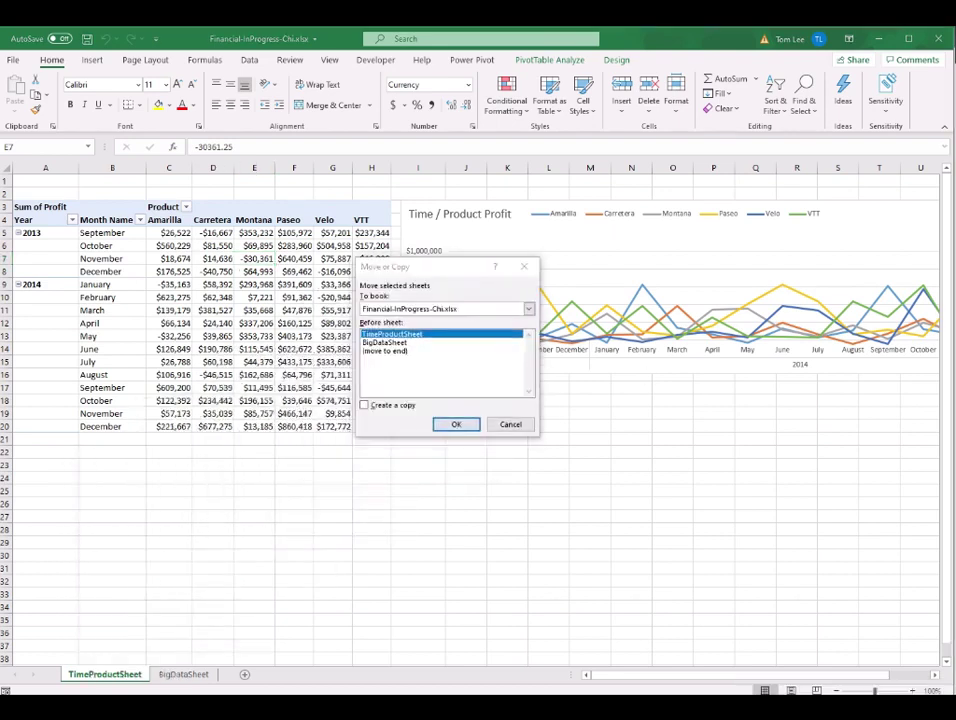
pyautogui.click(366, 406)
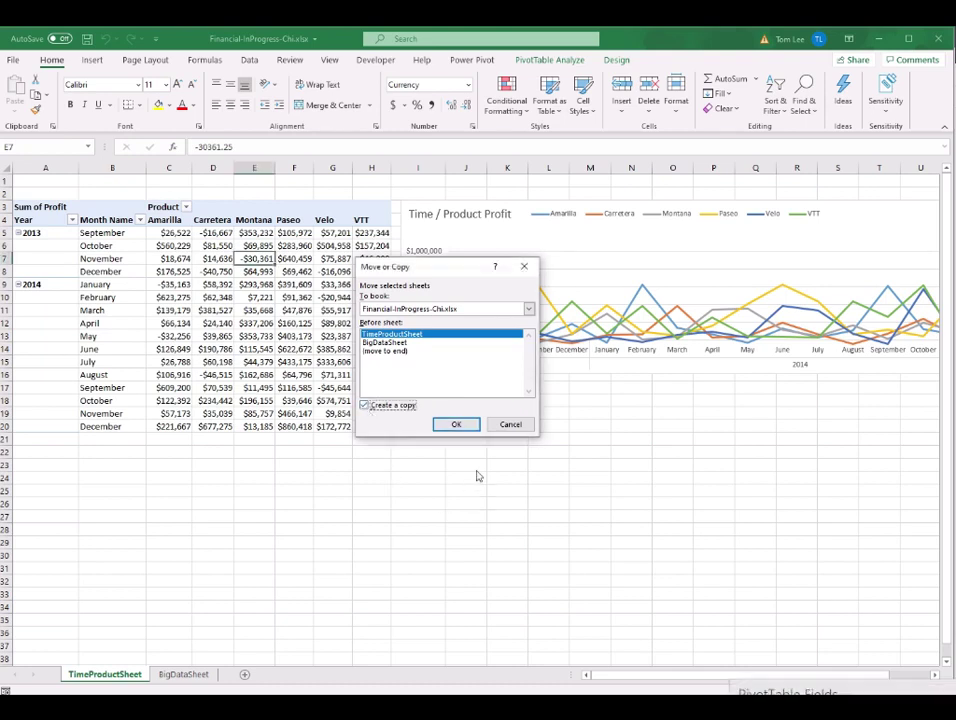
pyautogui.click(457, 424)
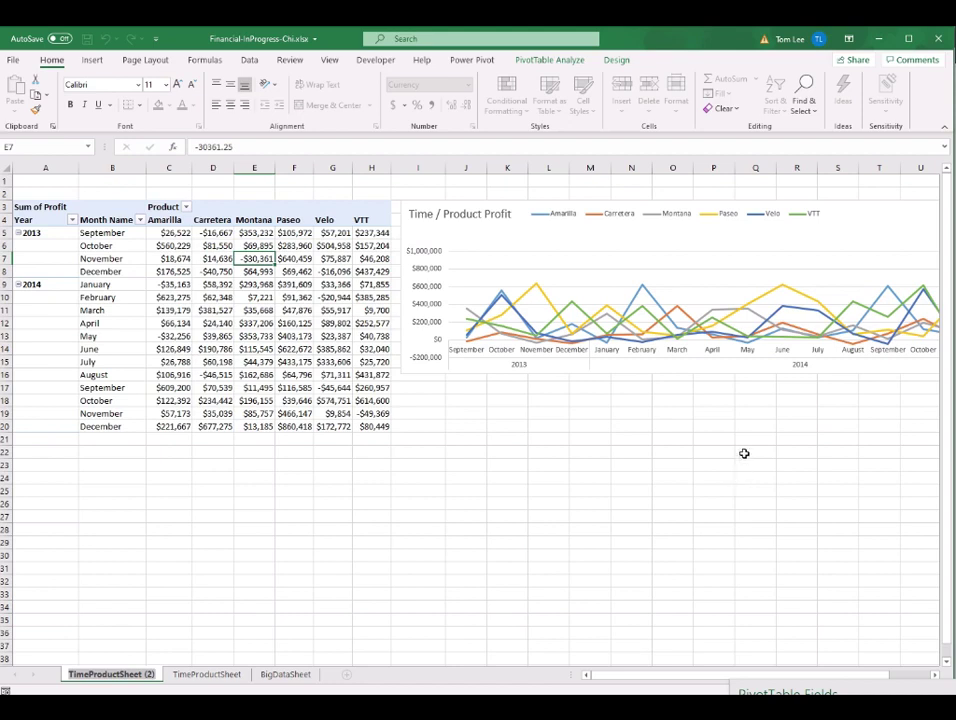
pyautogui.write('CountrySegmentProfitSheet')
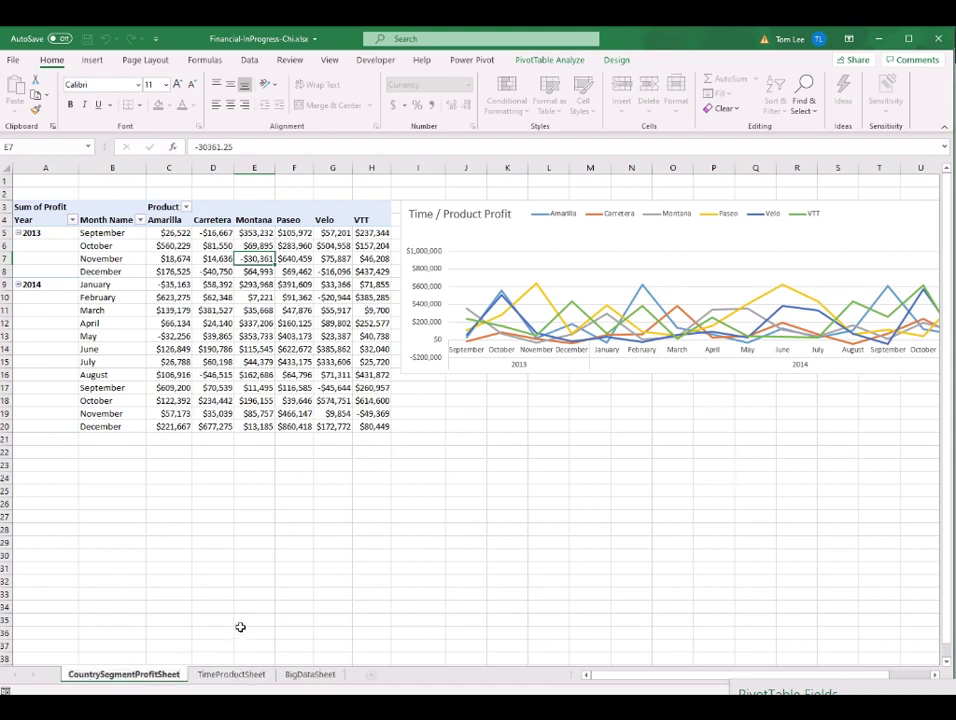
pyautogui.press('Return')
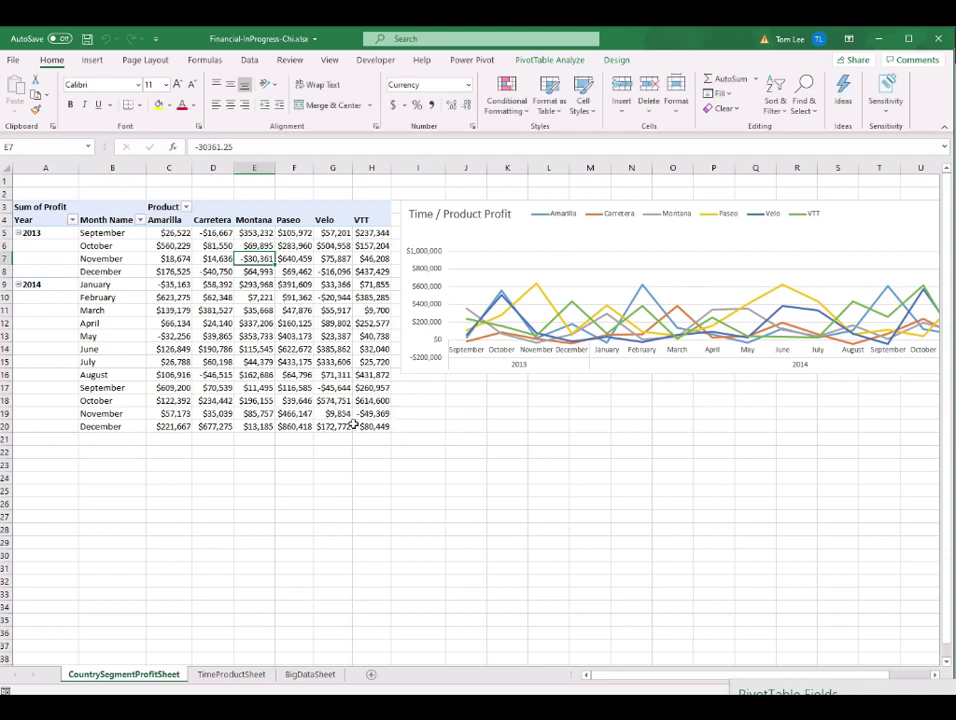
# Delete the duplicated line chart from CountrySegmentProfitSheet and replace its PivotTable's name with the copied name beginning with CountrySegm.
pyautogui.click(874, 217)
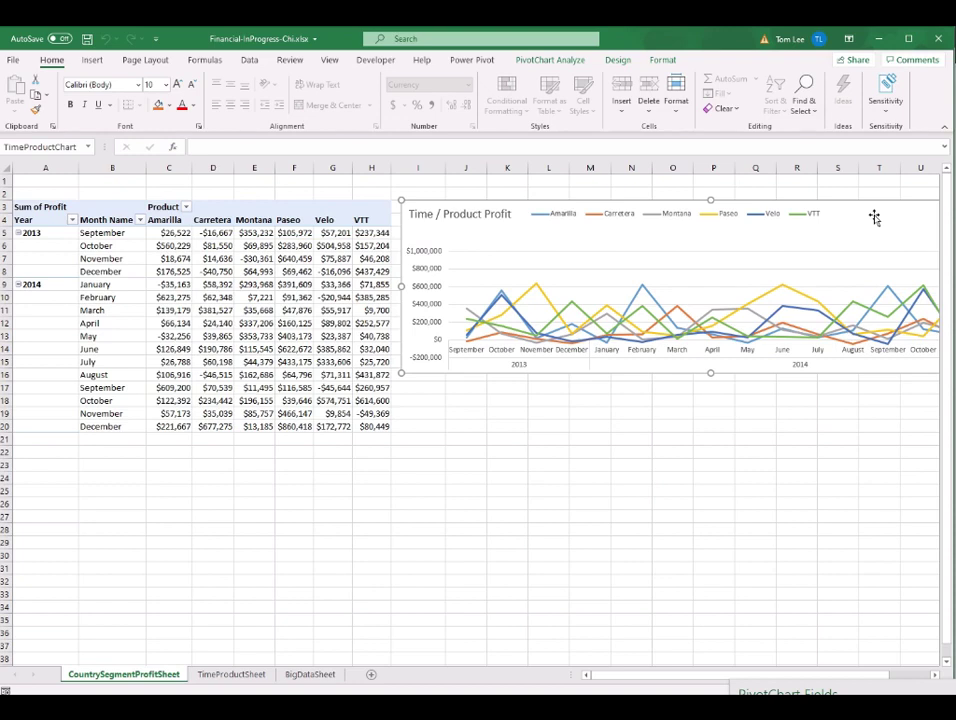
pyautogui.press('Delete')
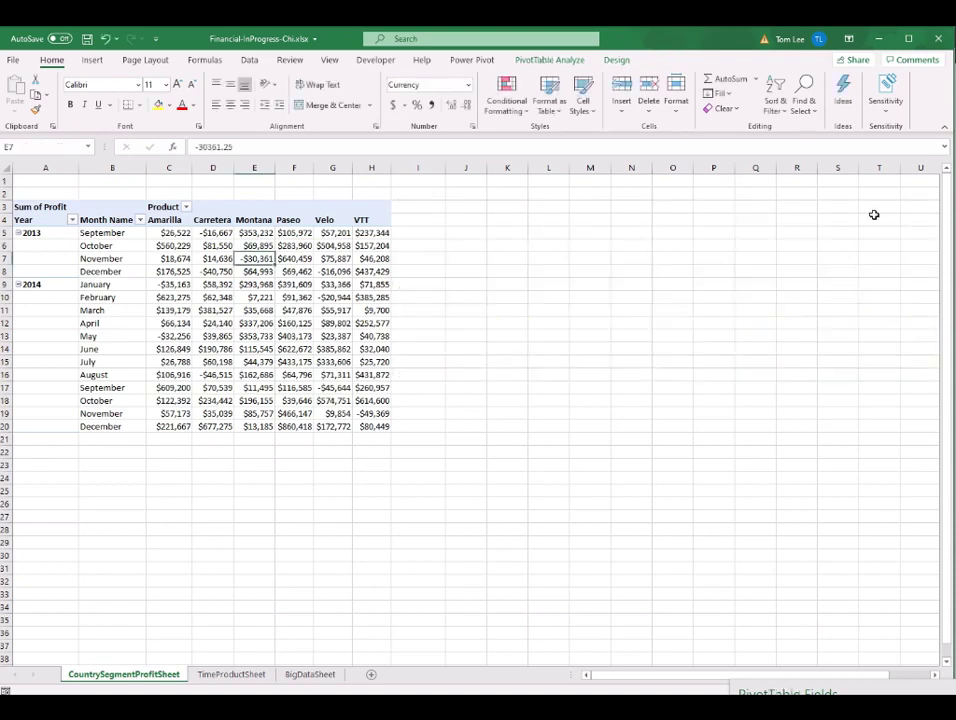
pyautogui.click(213, 259)
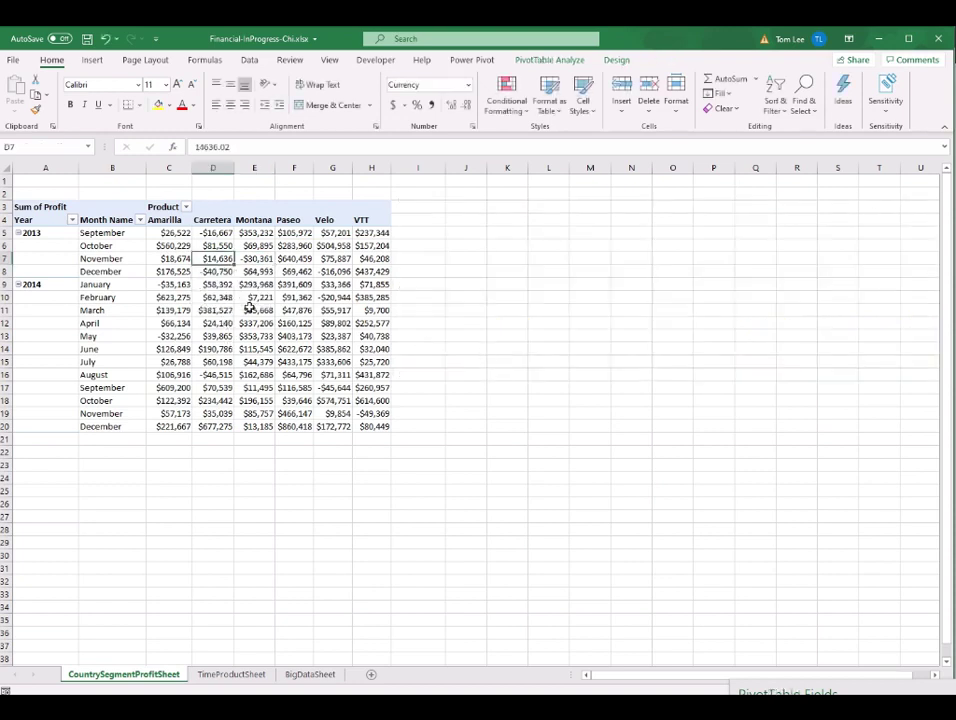
pyautogui.click(546, 62)
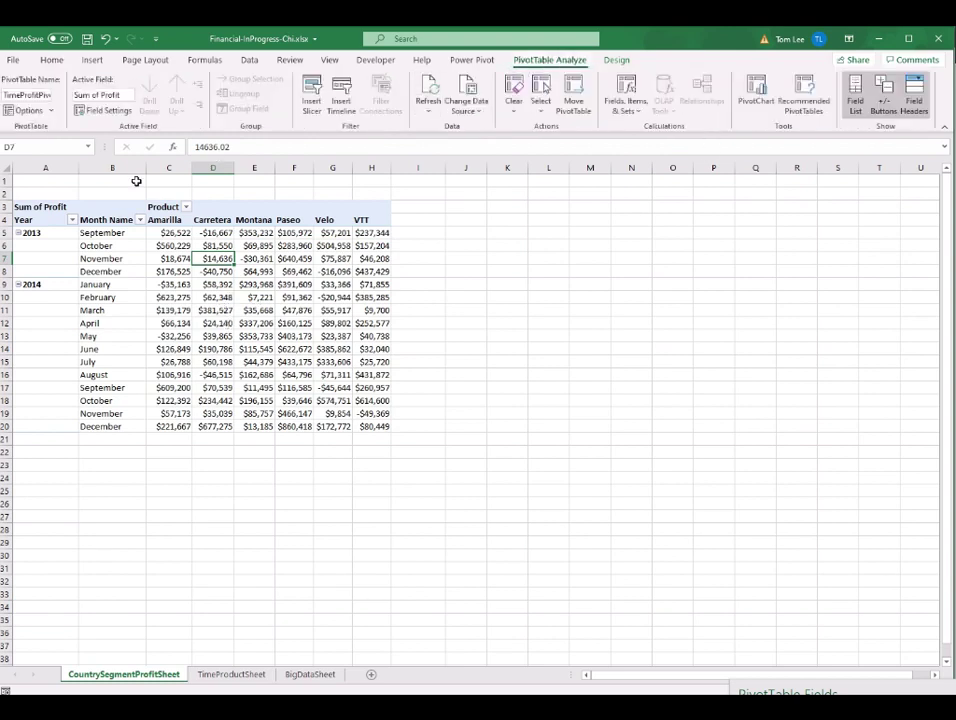
pyautogui.click(33, 94)
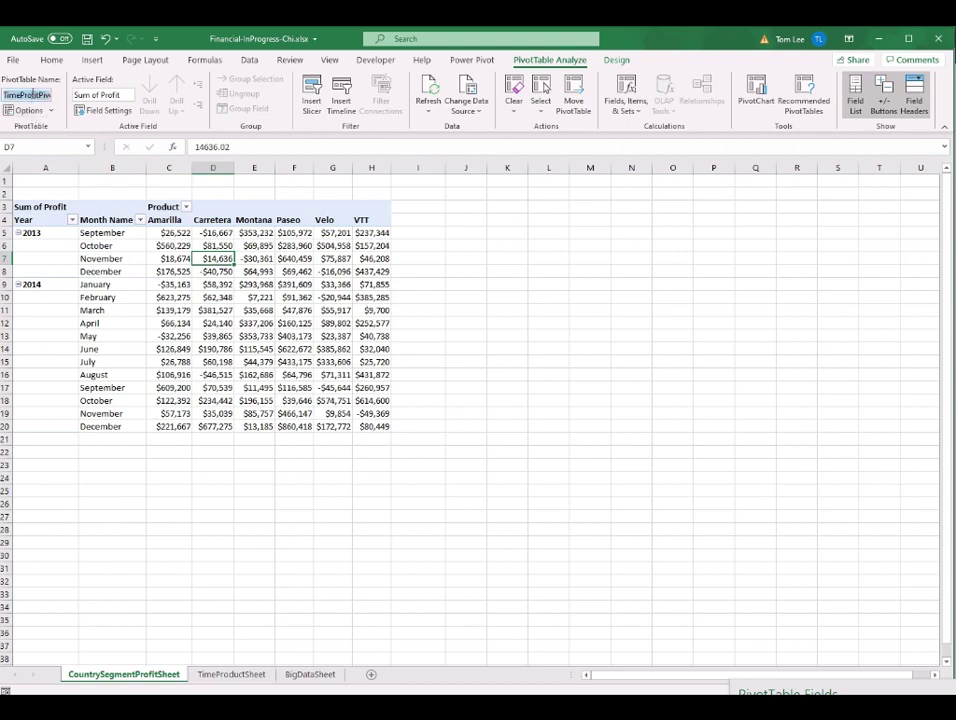
pyautogui.hotkey('ctrl', 'v')
pyautogui.press('Return')
# Remove the Product, Year and Month Name fields from the PivotTable on CountrySegmentProfitSheet.
pyautogui.click(297, 310)
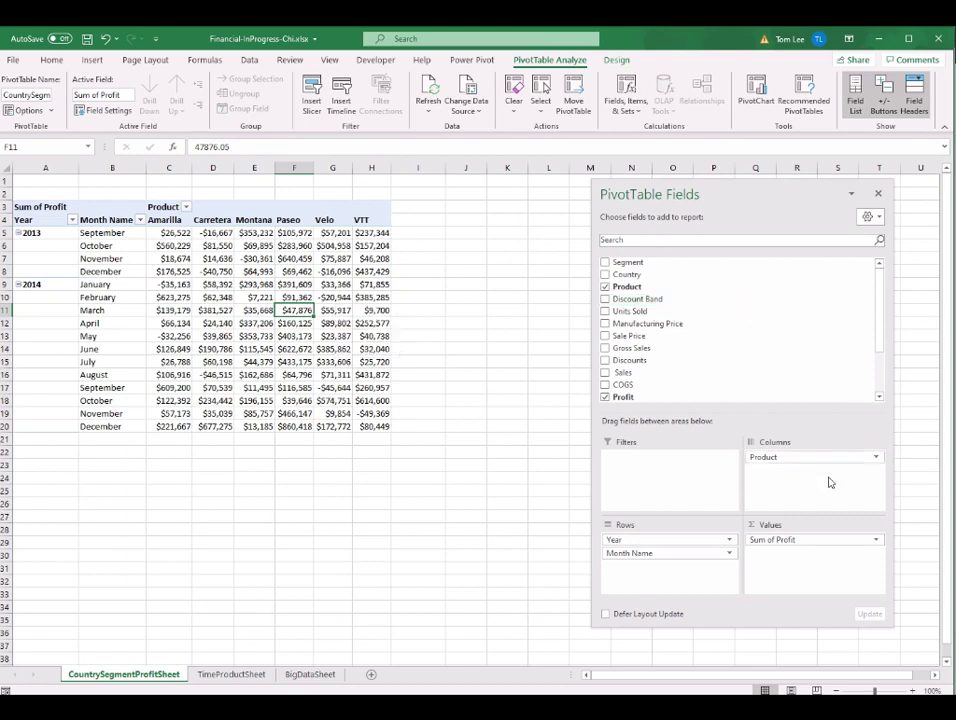
pyautogui.moveTo(786, 460); pyautogui.dragTo(766, 336)
pyautogui.moveTo(659, 540); pyautogui.dragTo(715, 330)
pyautogui.moveTo(670, 545); pyautogui.dragTo(762, 365)
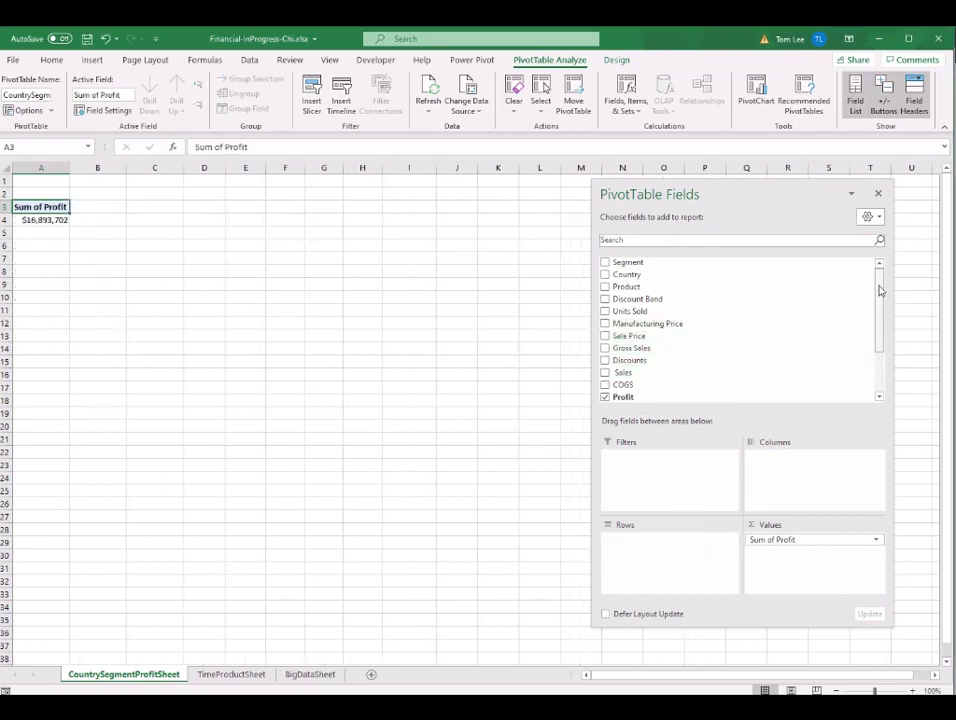
# Add Segment to the PivotTable's columns and Country to its rows.
pyautogui.moveTo(661, 262); pyautogui.dragTo(800, 462)
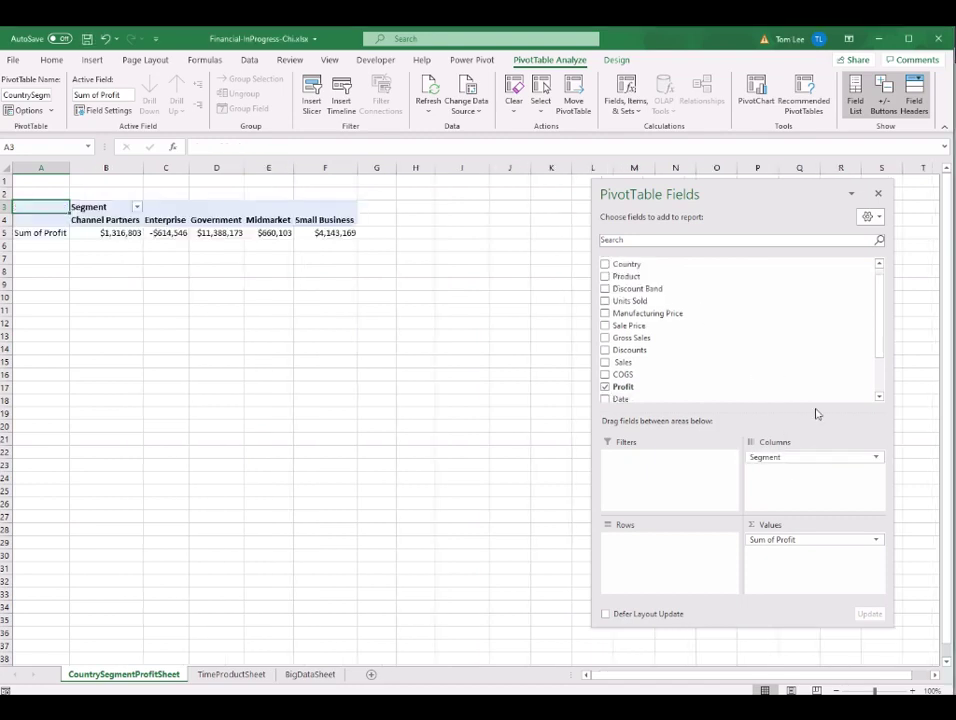
pyautogui.moveTo(627, 266); pyautogui.dragTo(662, 555)
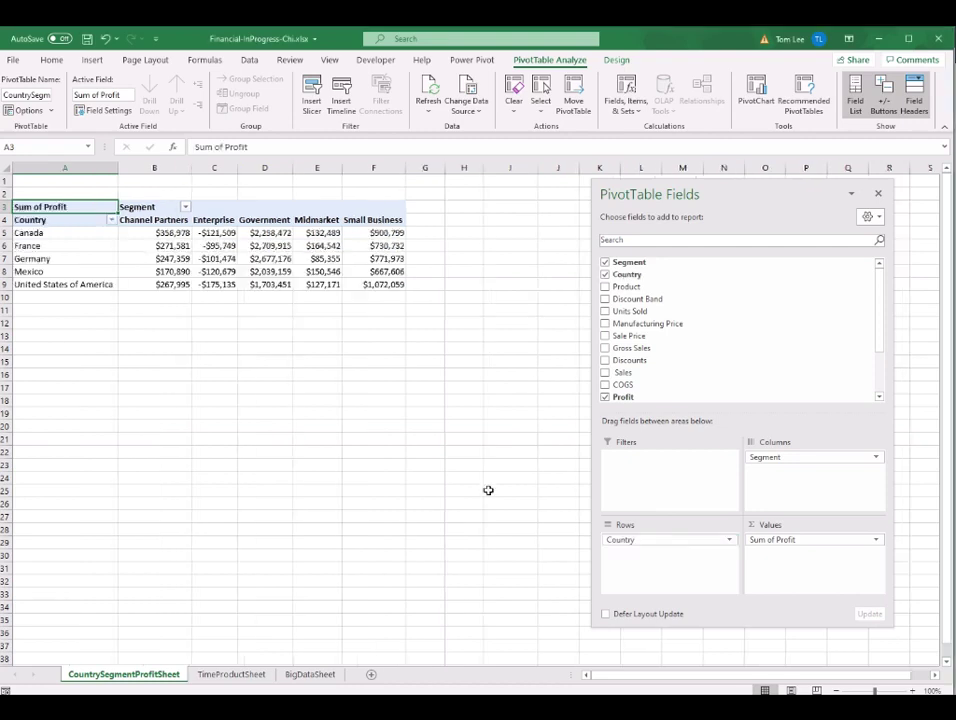
pyautogui.click(264, 258)
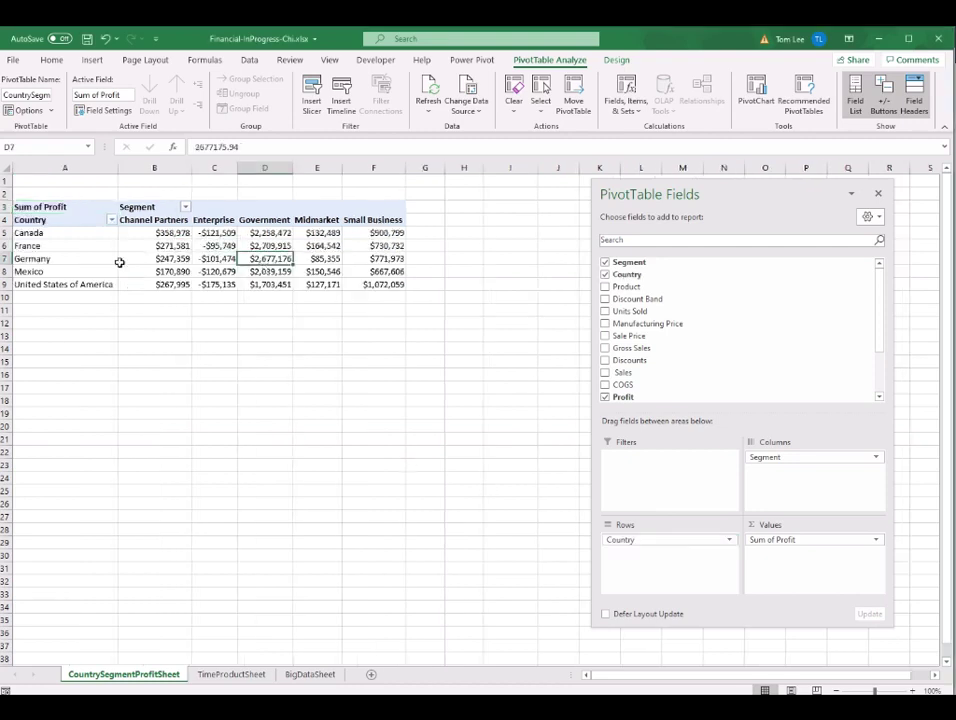
# Examine the country row labels and the segment column headings of the PivotTable.
pyautogui.moveTo(60, 234); pyautogui.dragTo(58, 284)
pyautogui.click(67, 234)
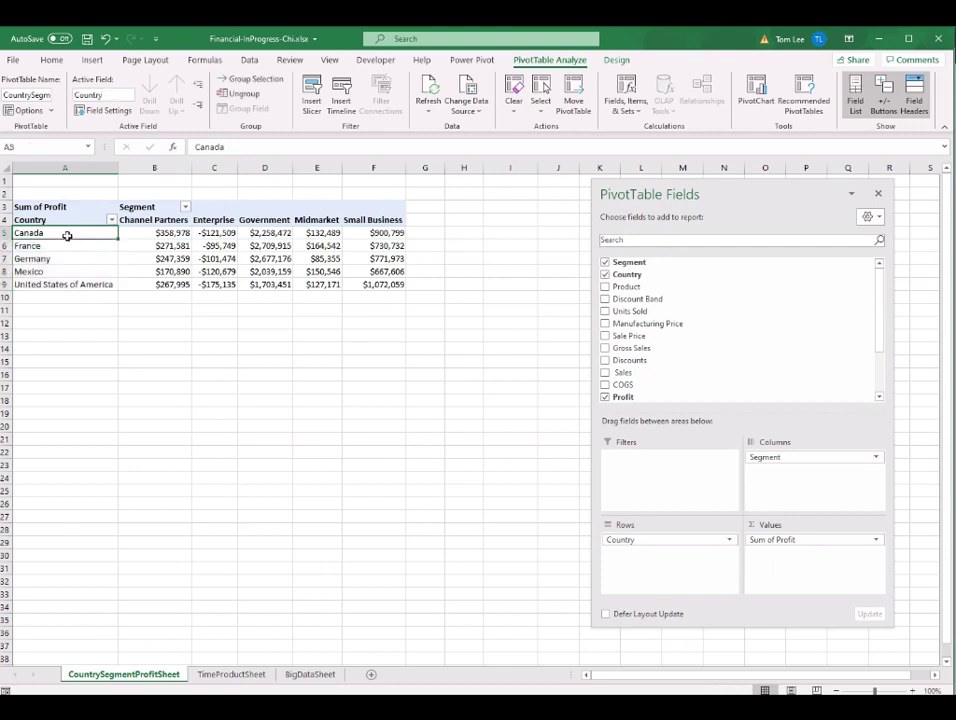
pyautogui.click(70, 285)
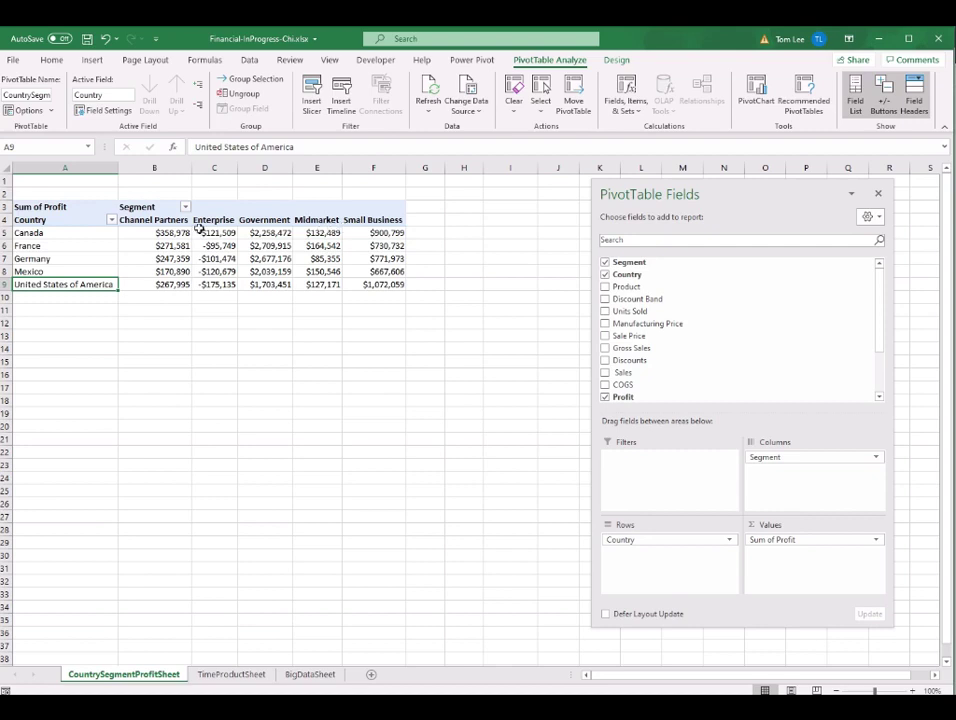
pyautogui.moveTo(158, 221); pyautogui.dragTo(372, 221)
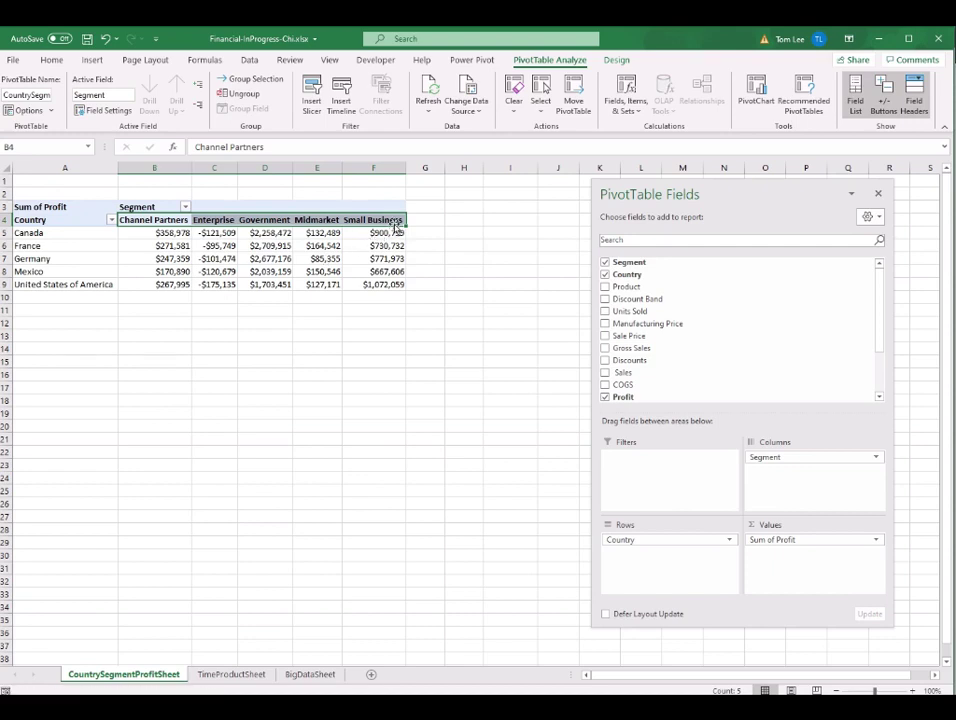
pyautogui.click(380, 258)
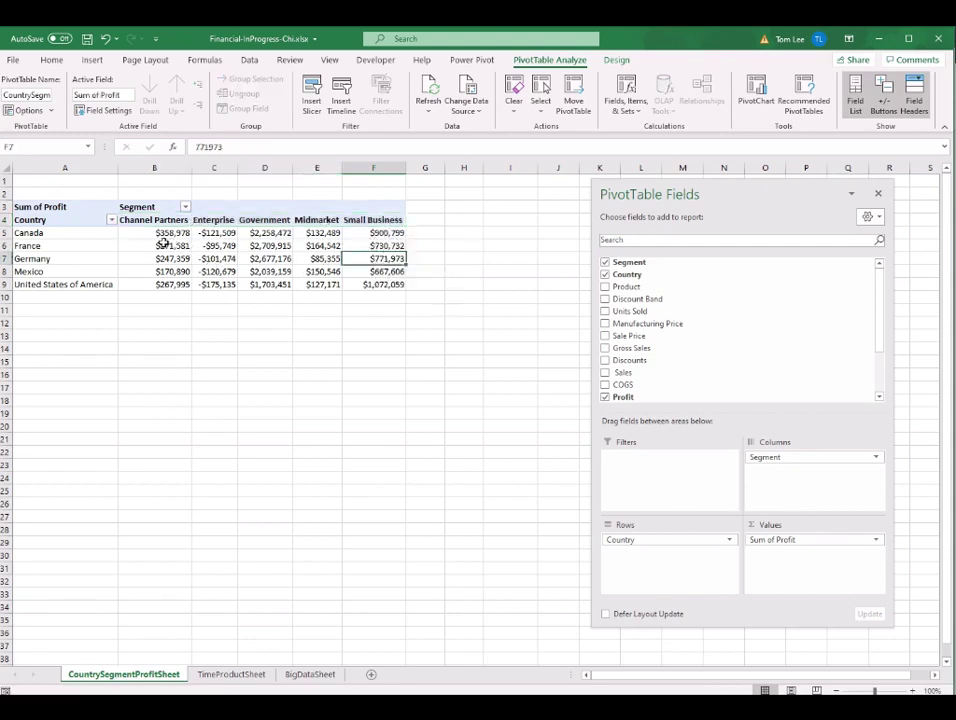
# Set the Country/Segment PivotTable's report layout to tabular form.
pyautogui.click(616, 60)
pyautogui.click(97, 110)
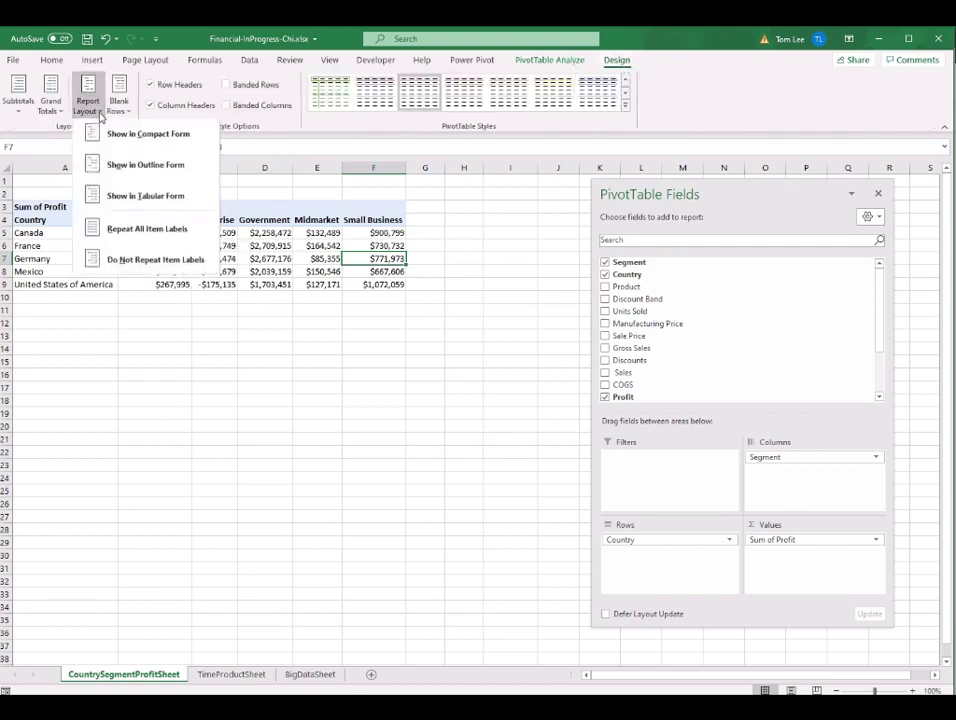
pyautogui.click(146, 199)
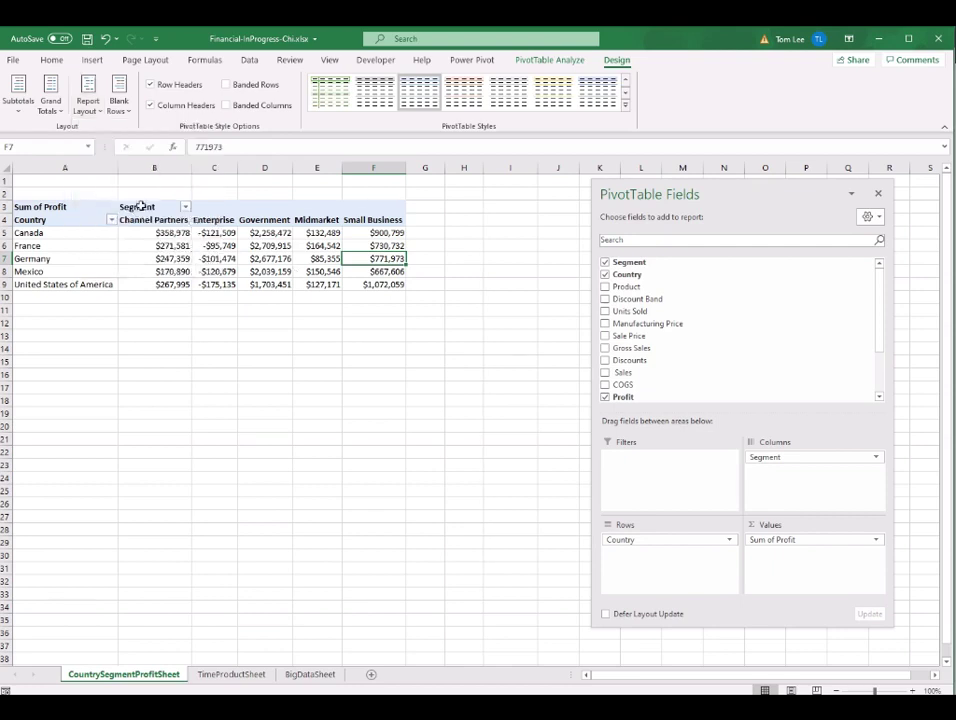
# Examine the profit values for each country and segment in B5:F9 of the PivotTable.
pyautogui.moveTo(162, 237); pyautogui.dragTo(370, 283)
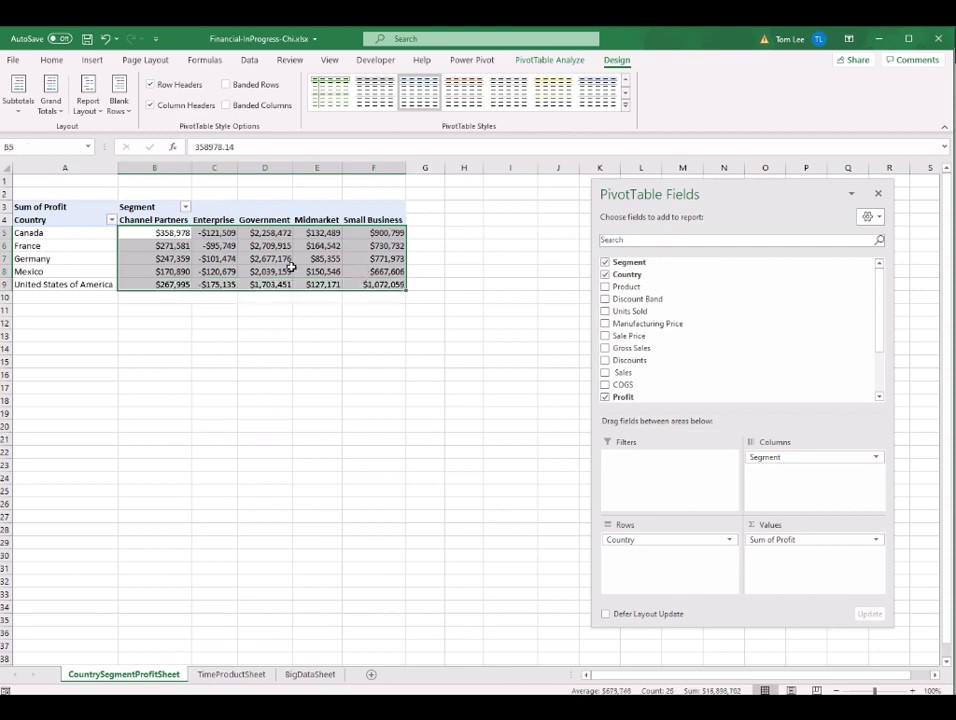
pyautogui.click(163, 246)
pyautogui.click(171, 231)
pyautogui.moveTo(171, 231); pyautogui.dragTo(366, 284)
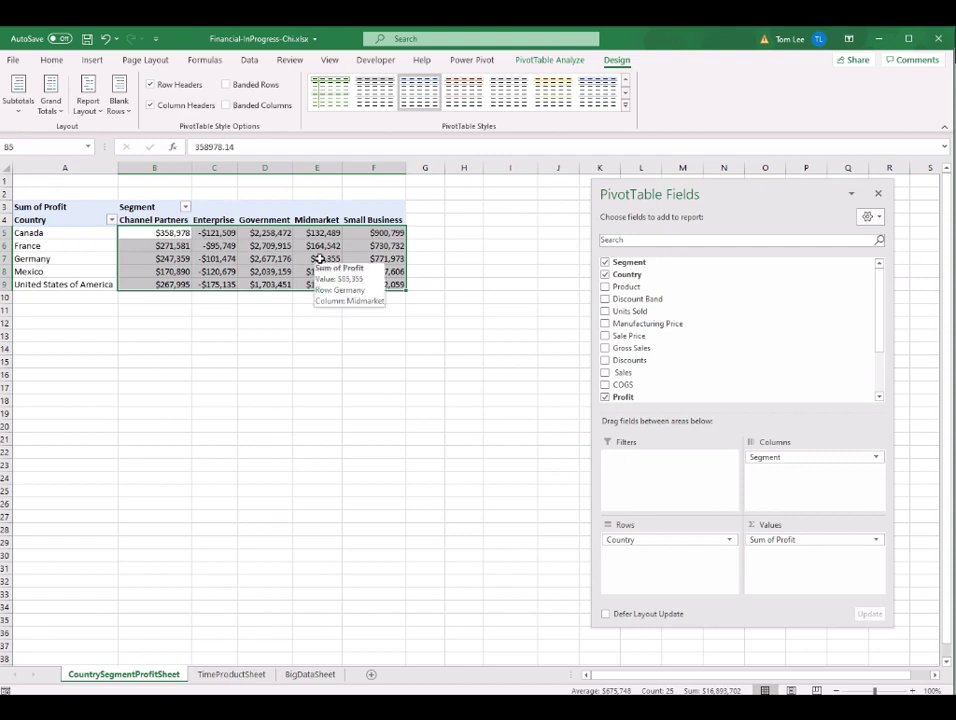
pyautogui.click(283, 247)
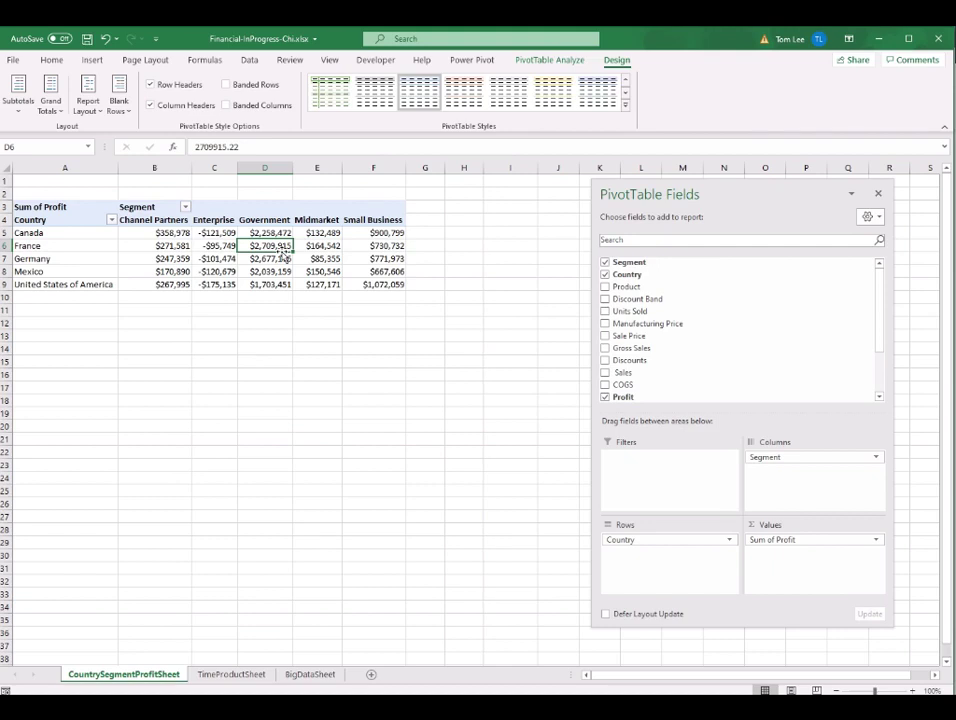
pyautogui.moveTo(349, 258)
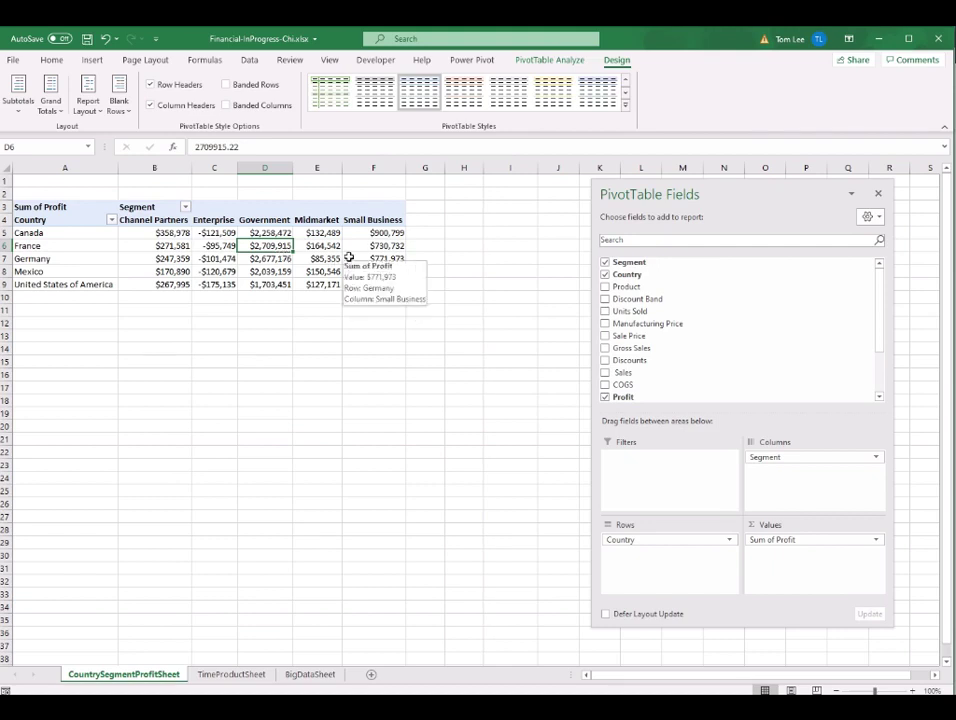
pyautogui.click(320, 246)
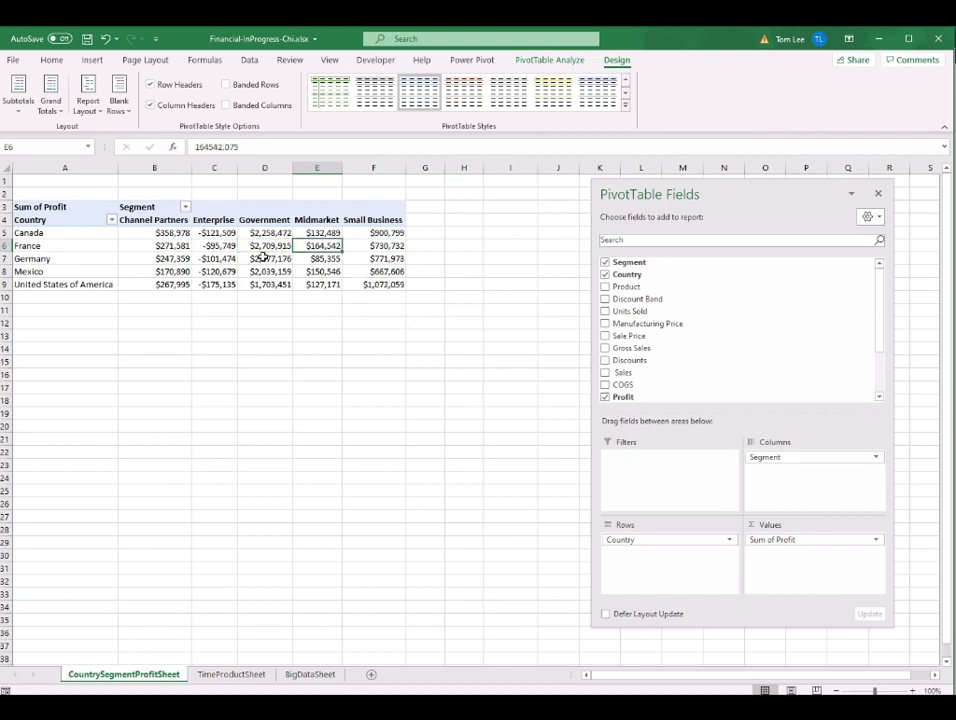
pyautogui.click(174, 245)
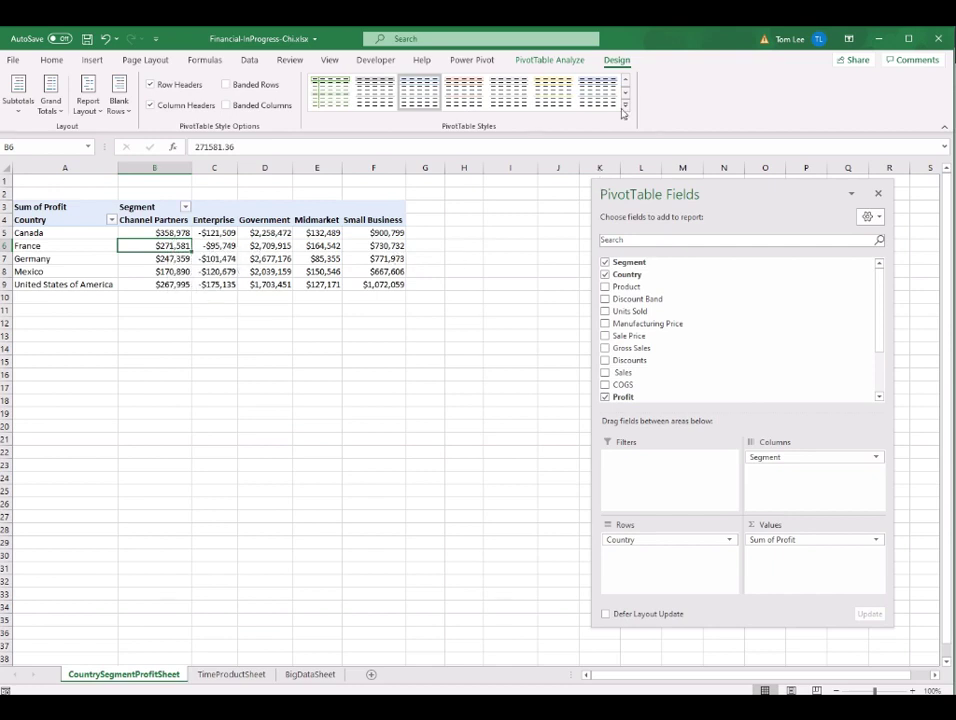
# Insert a Clustered Bar PivotChart based on the Country/Segment PivotTable.
pyautogui.click(545, 60)
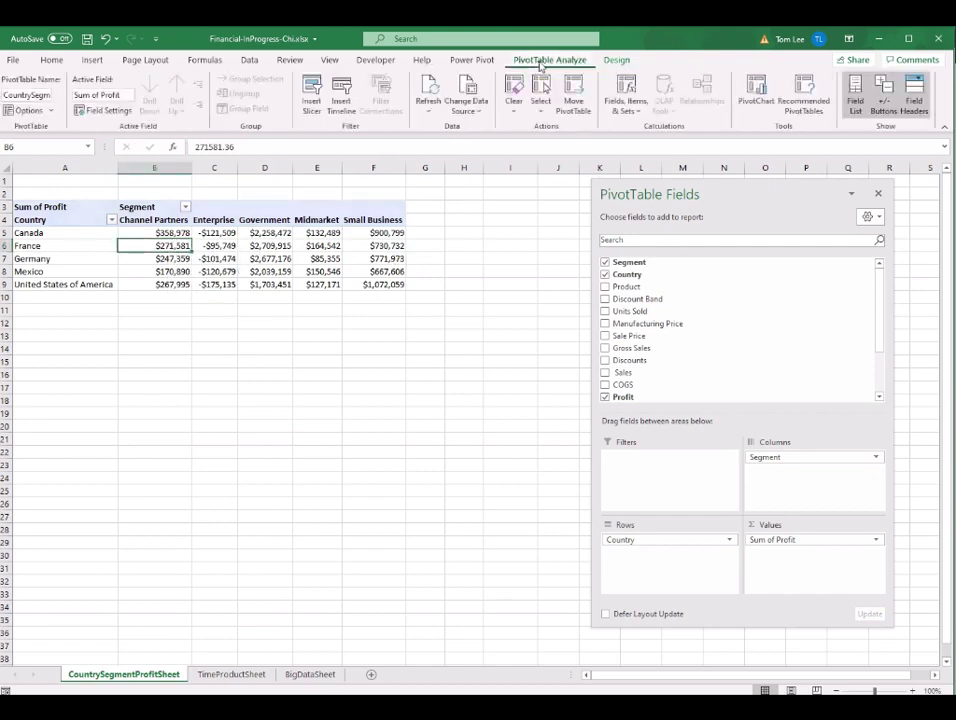
pyautogui.click(757, 96)
pyautogui.moveTo(512, 182); pyautogui.dragTo(457, 177)
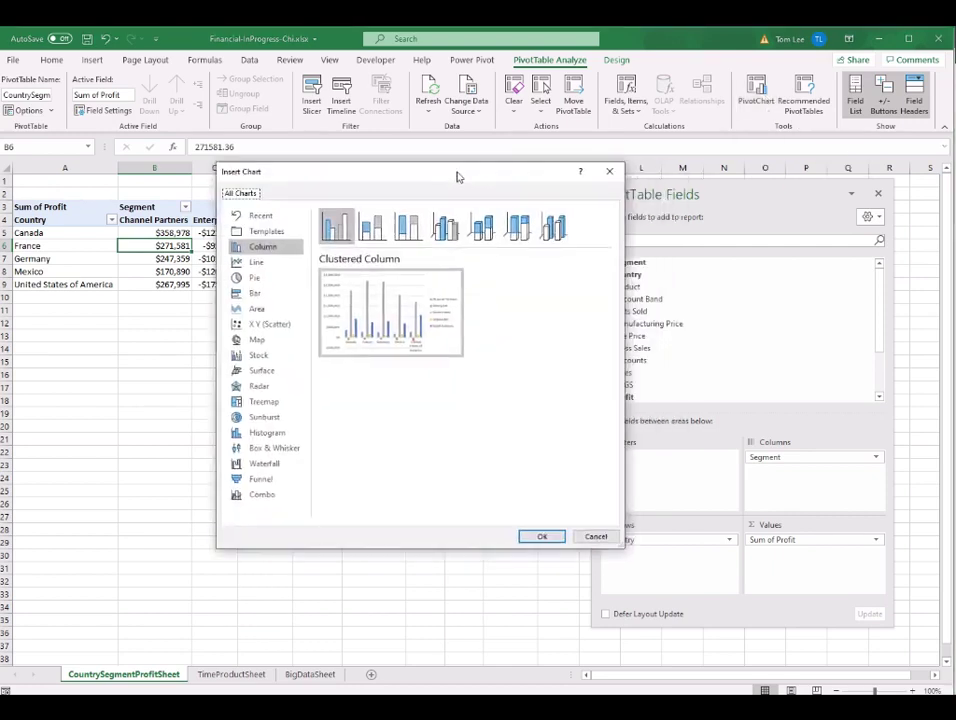
pyautogui.click(266, 262)
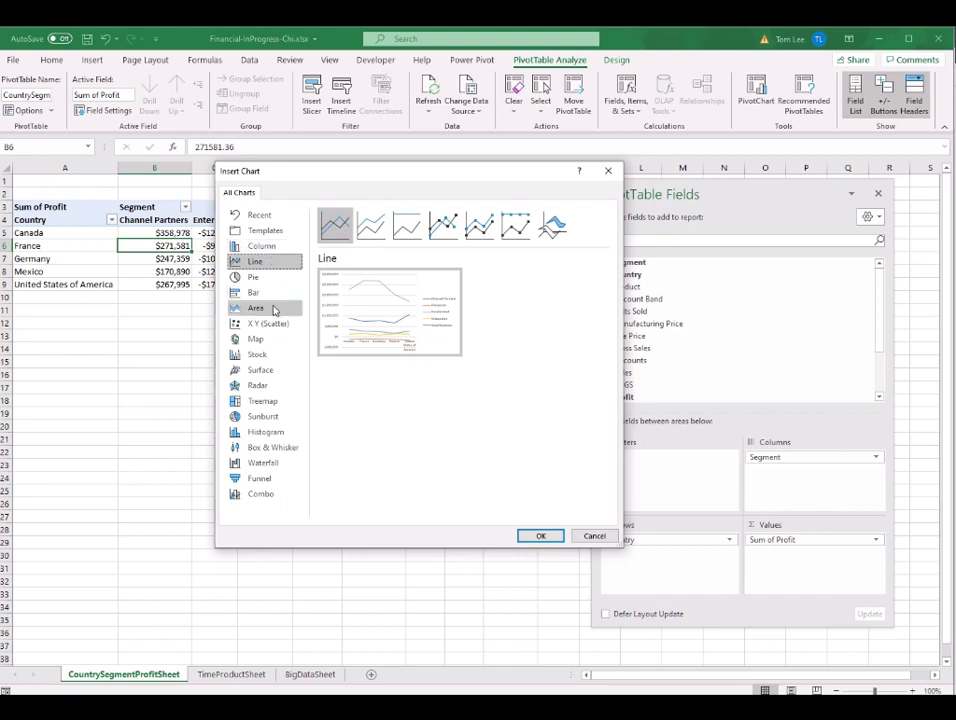
pyautogui.click(257, 295)
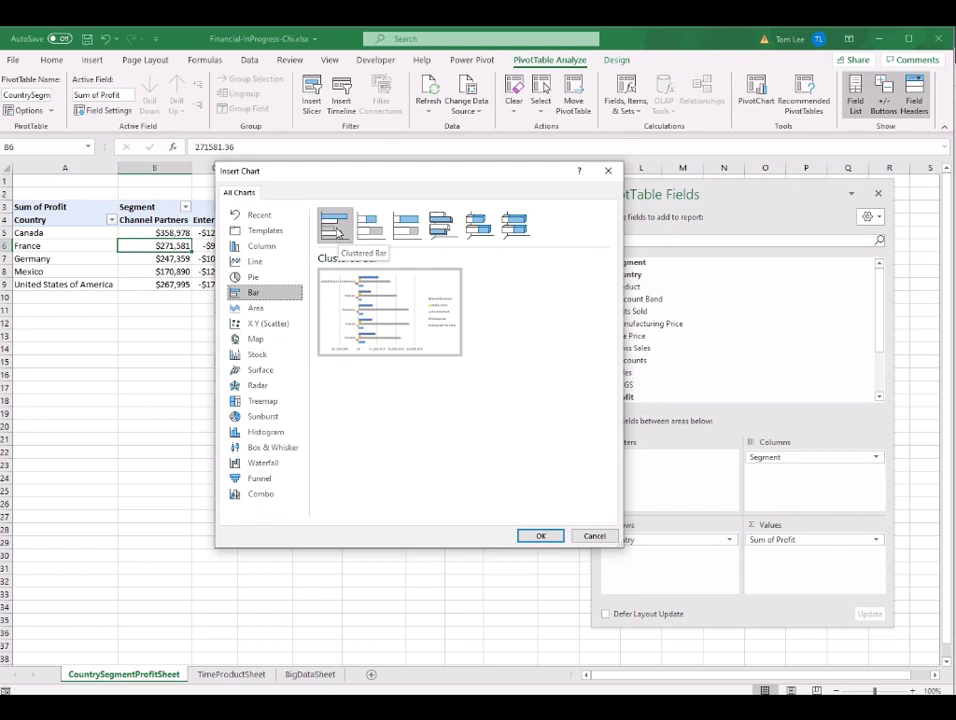
pyautogui.click(549, 537)
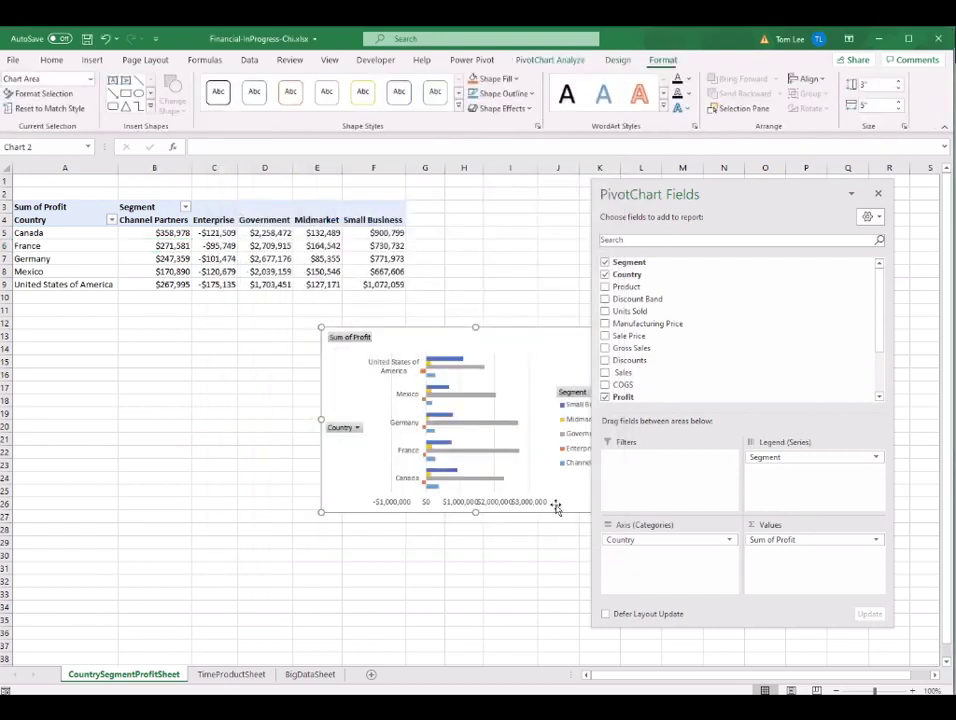
# Move the bar chart up just below the PivotTable's column headings and stretch it to about 6.1 inches tall.
pyautogui.moveTo(548, 341); pyautogui.dragTo(348, 217)
pyautogui.moveTo(349, 455); pyautogui.dragTo(348, 587)
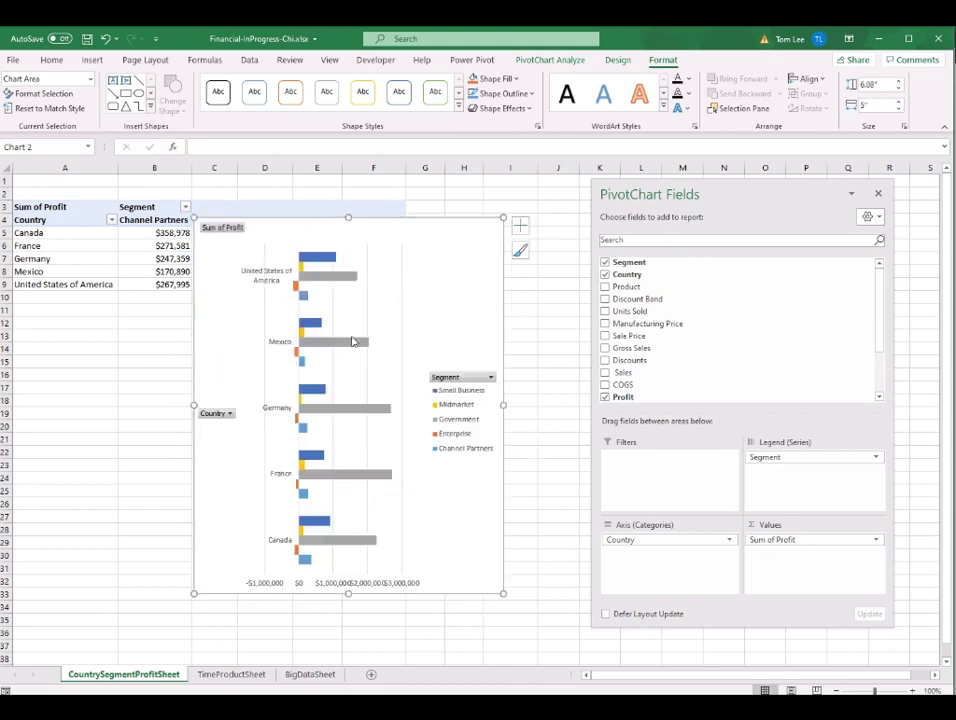
pyautogui.moveTo(247, 233); pyautogui.dragTo(215, 253)
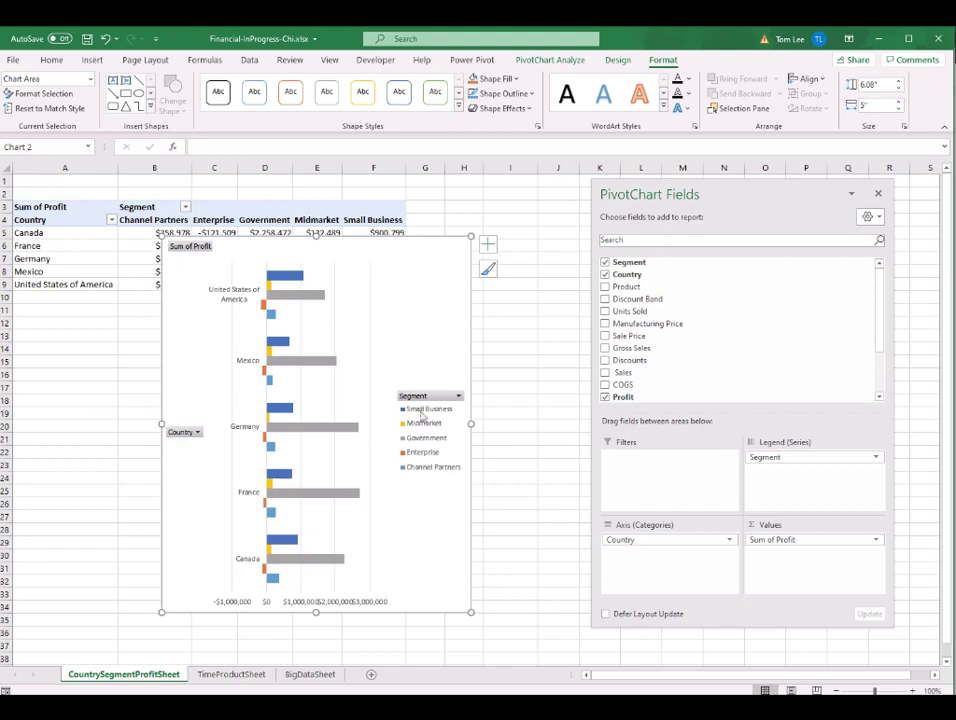
# Hide all field buttons on the bar chart and delete its legend.
pyautogui.rightClick(432, 400)
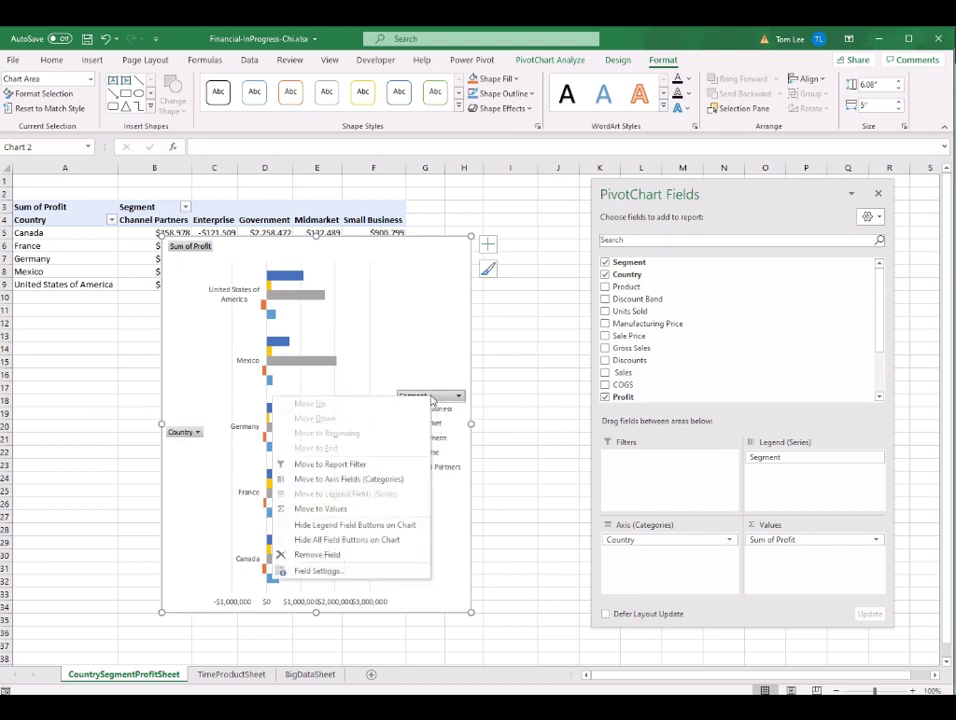
pyautogui.click(369, 541)
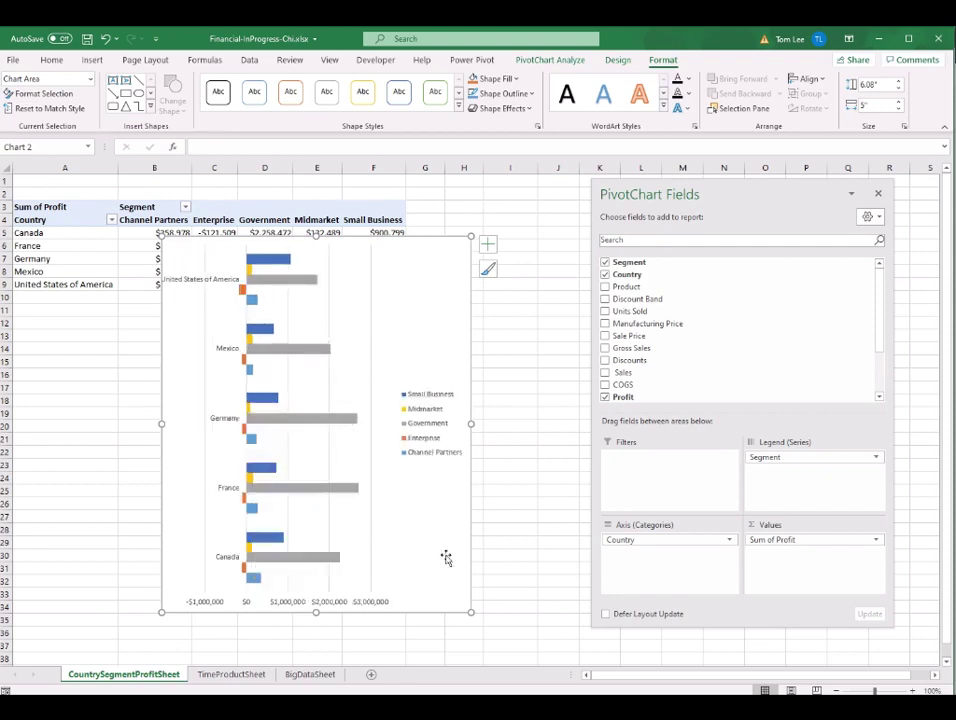
pyautogui.click(449, 399)
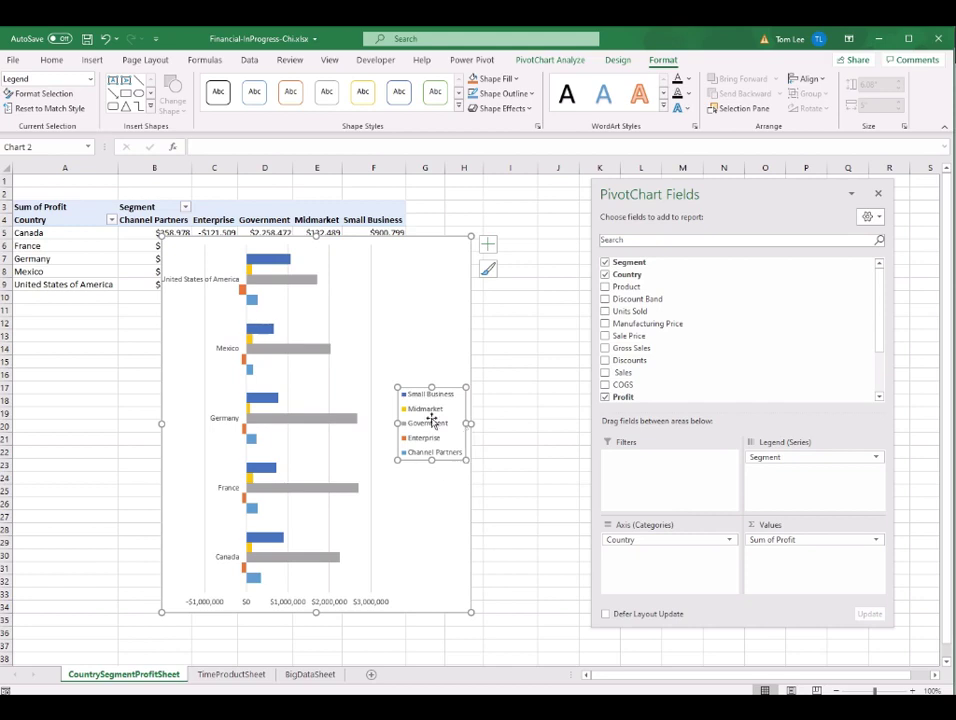
pyautogui.press('Delete')
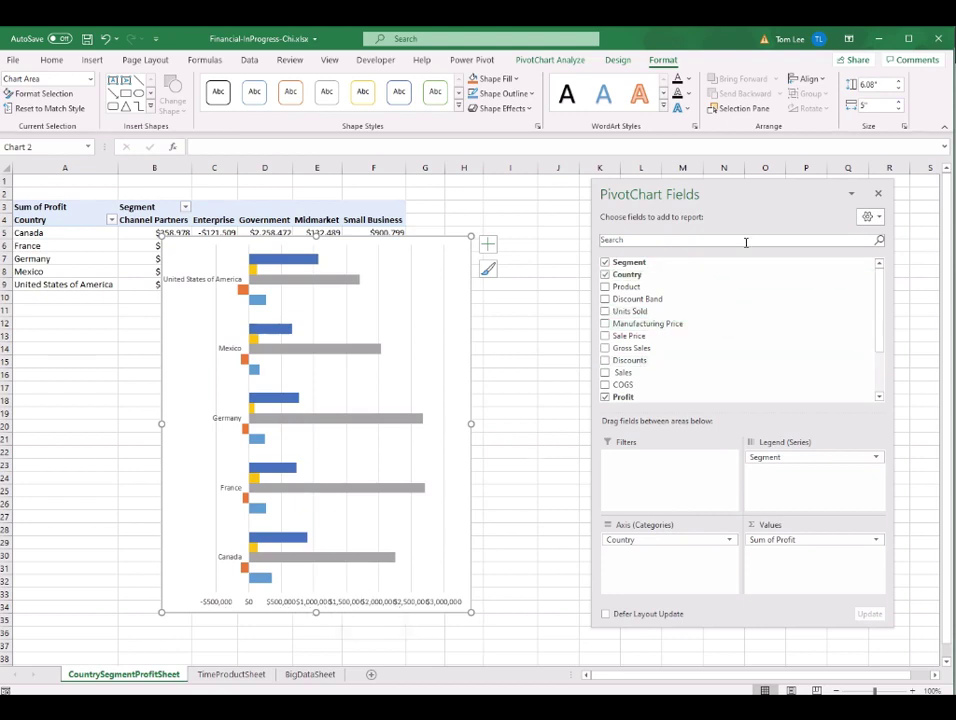
# Set the display units of the chart's horizontal value axis to Thousands.
pyautogui.moveTo(752, 193); pyautogui.dragTo(686, 193)
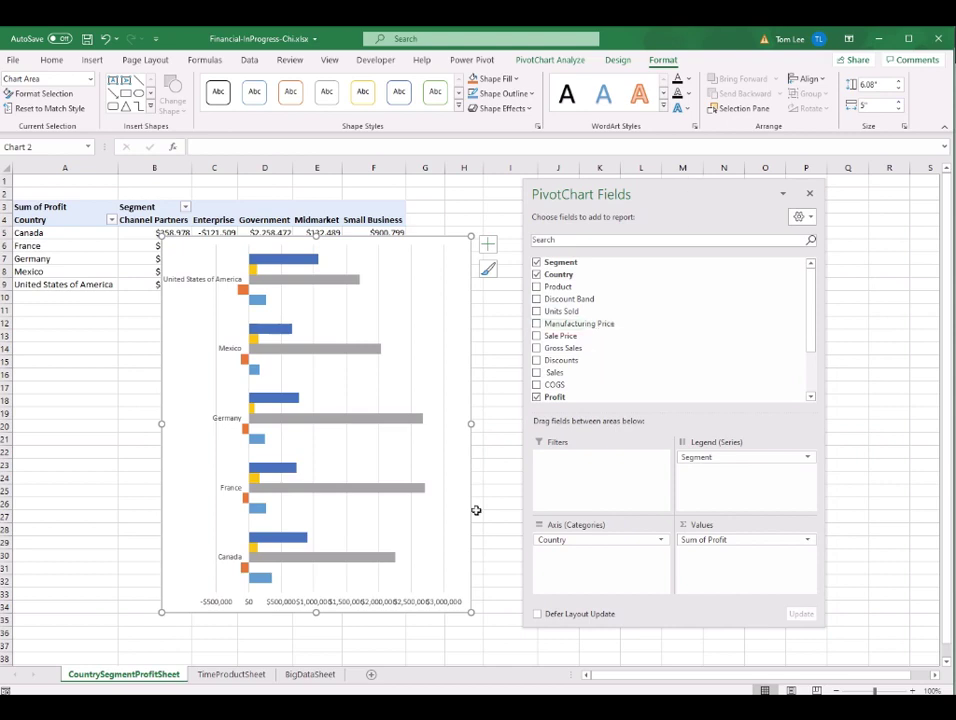
pyautogui.click(416, 607)
pyautogui.rightClick(417, 606)
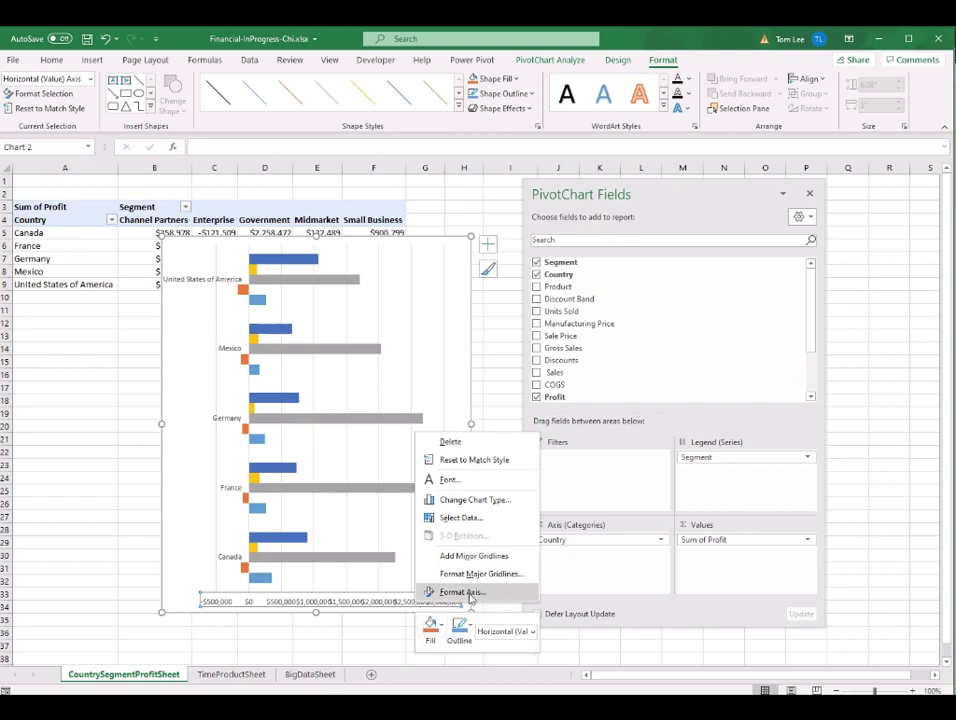
pyautogui.click(462, 592)
pyautogui.moveTo(727, 207); pyautogui.dragTo(655, 566)
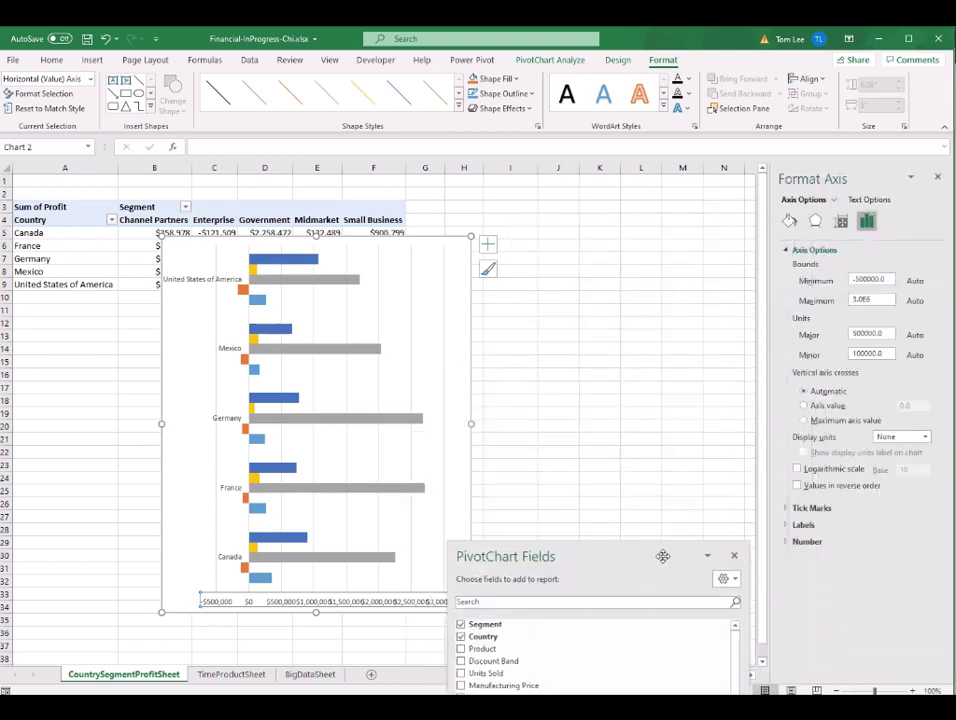
pyautogui.click(905, 437)
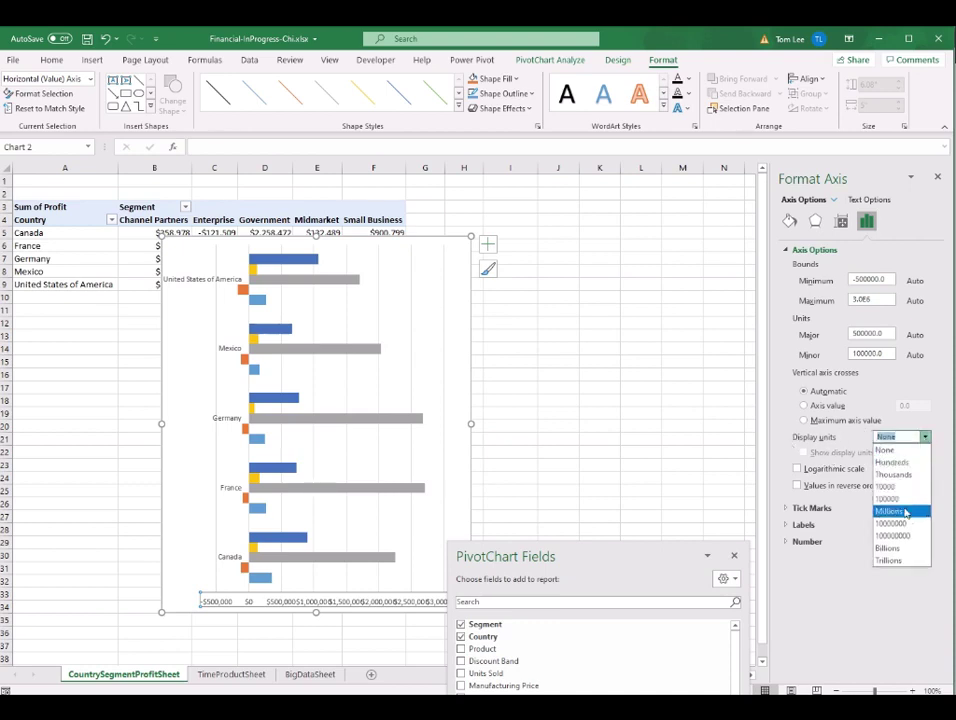
pyautogui.click(893, 474)
pyautogui.moveTo(649, 556); pyautogui.dragTo(745, 331)
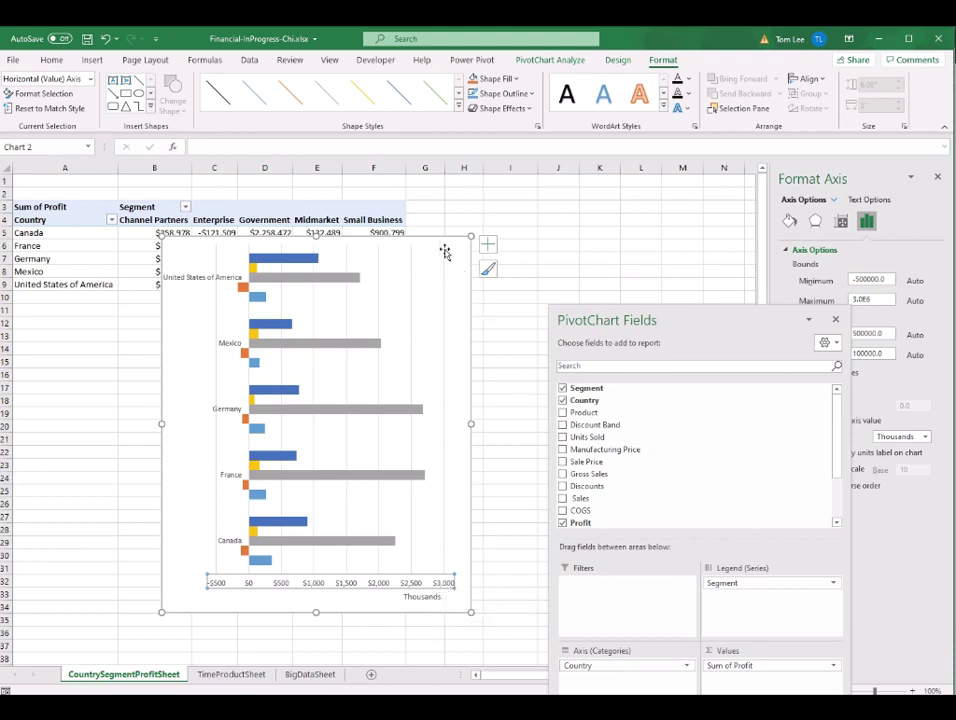
pyautogui.moveTo(446, 248); pyautogui.dragTo(481, 247)
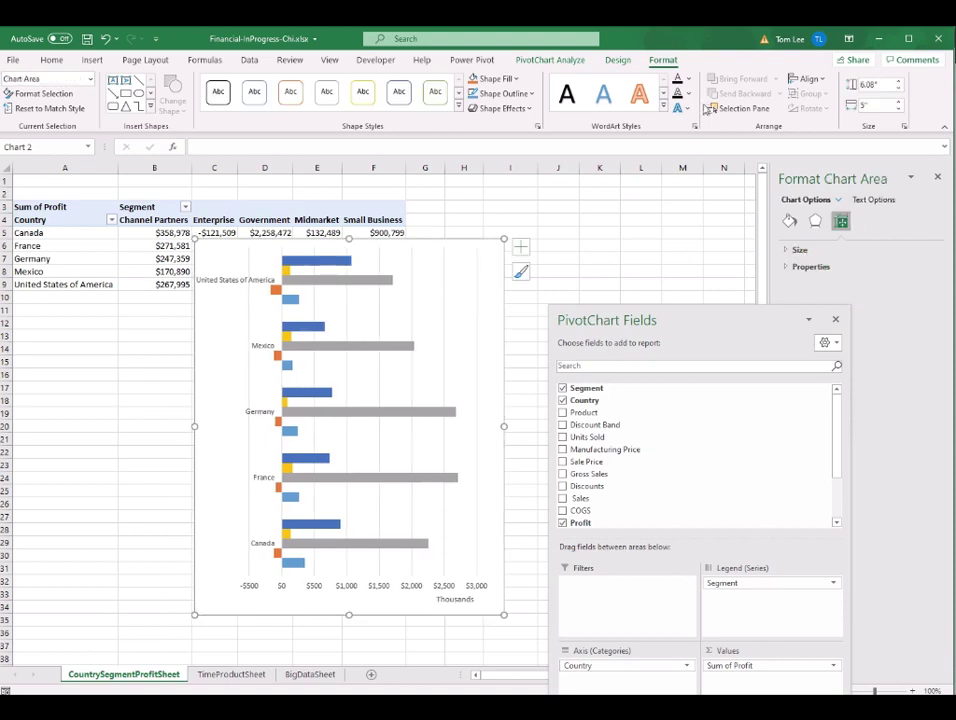
# Add the title "Profit By Country/Segment" above the chart and move it to the chart's upper-left corner.
pyautogui.click(619, 61)
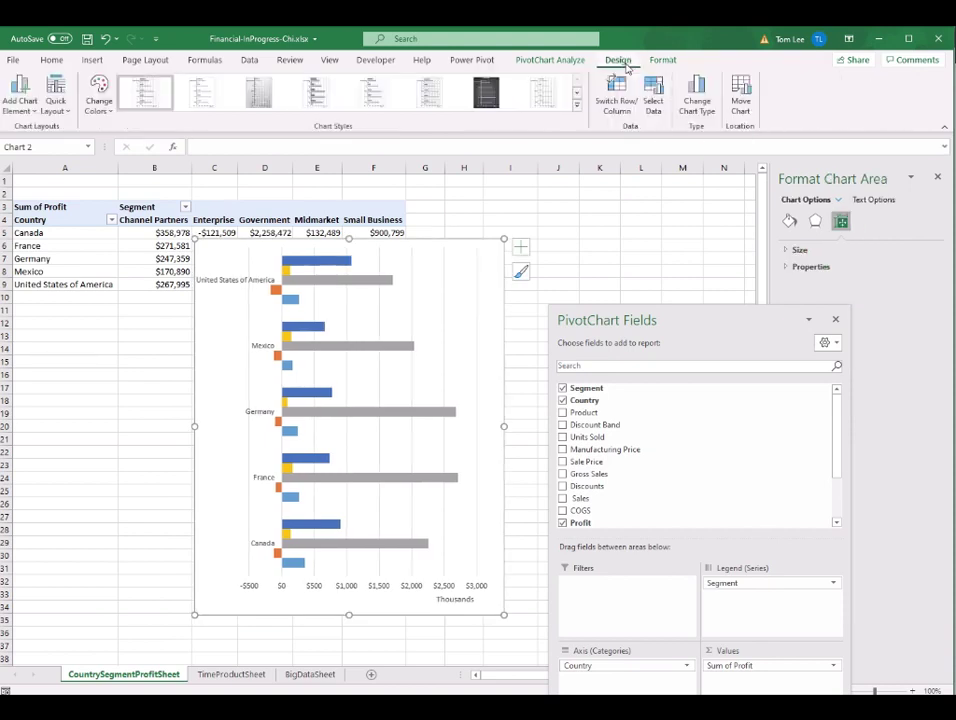
pyautogui.click(35, 115)
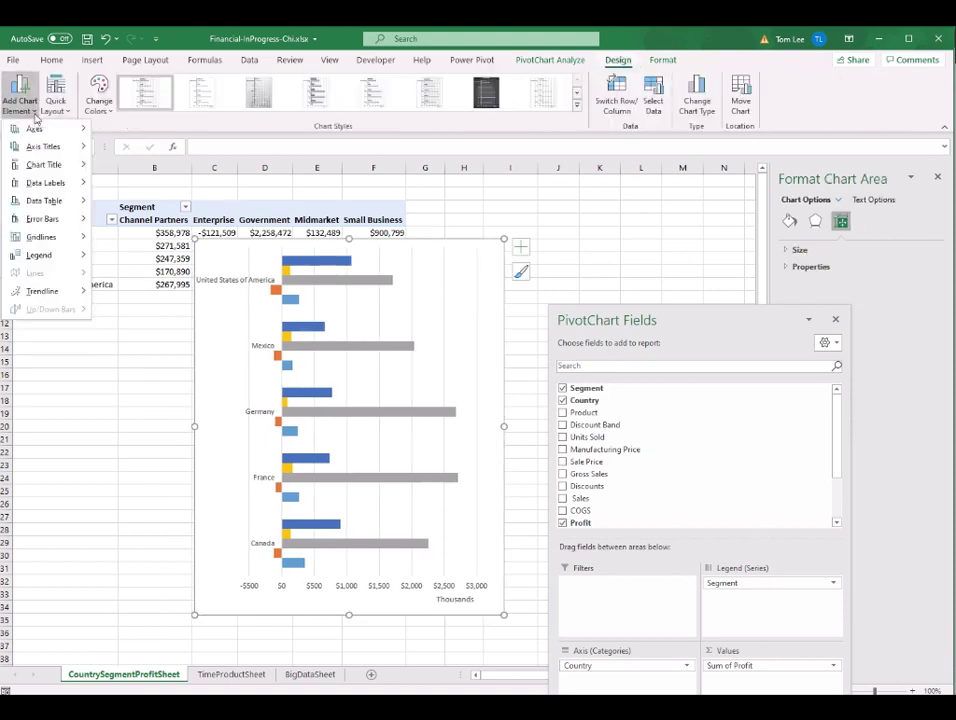
pyautogui.moveTo(48, 164)
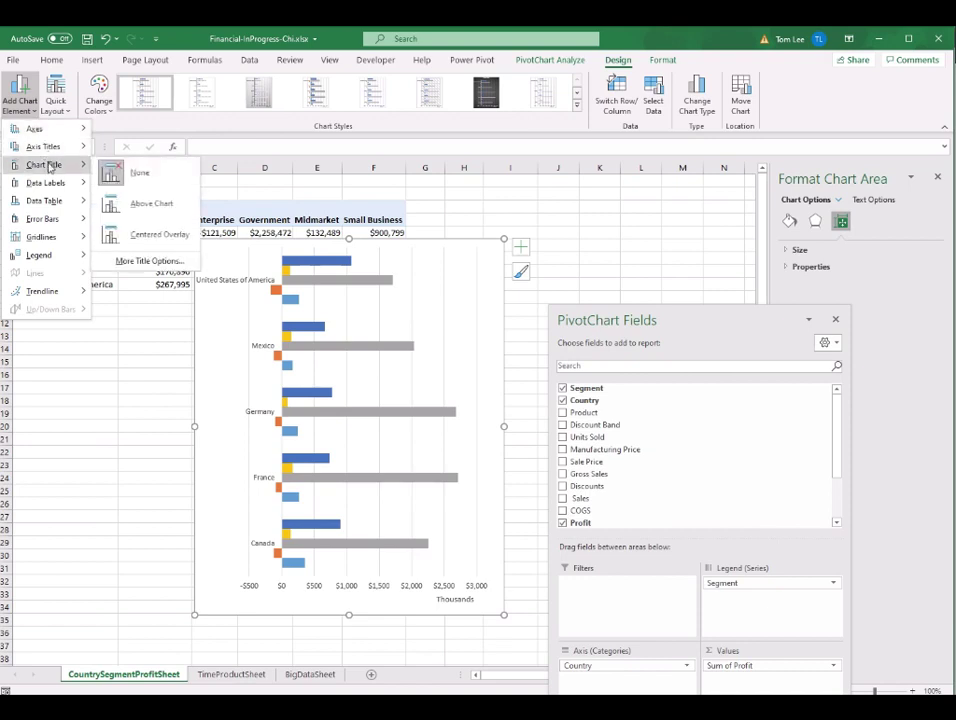
pyautogui.click(160, 210)
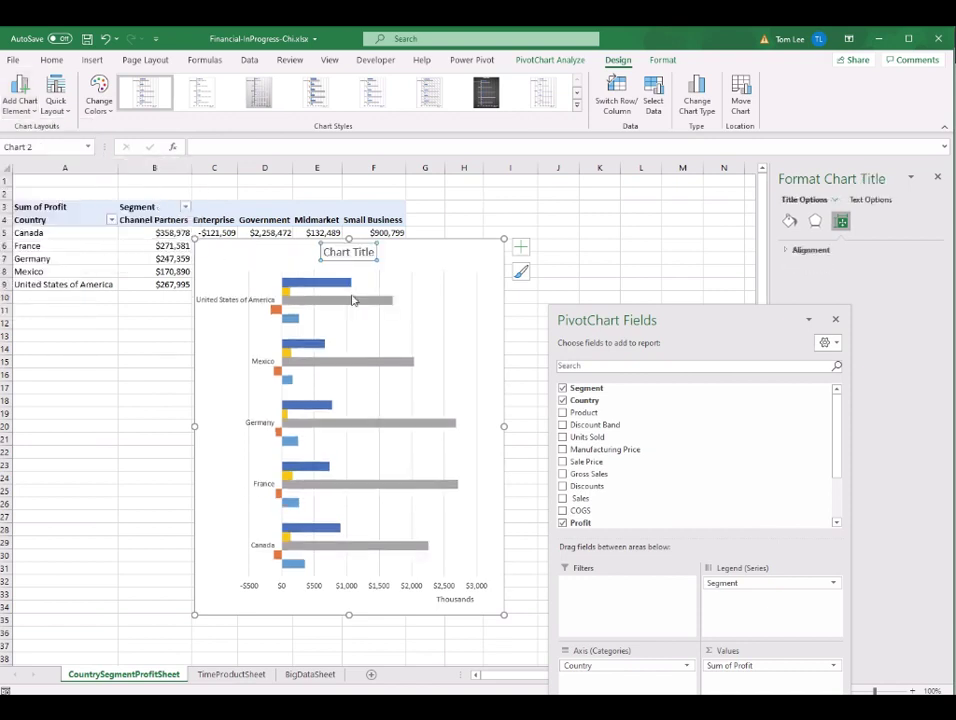
pyautogui.tripleClick(330, 251)
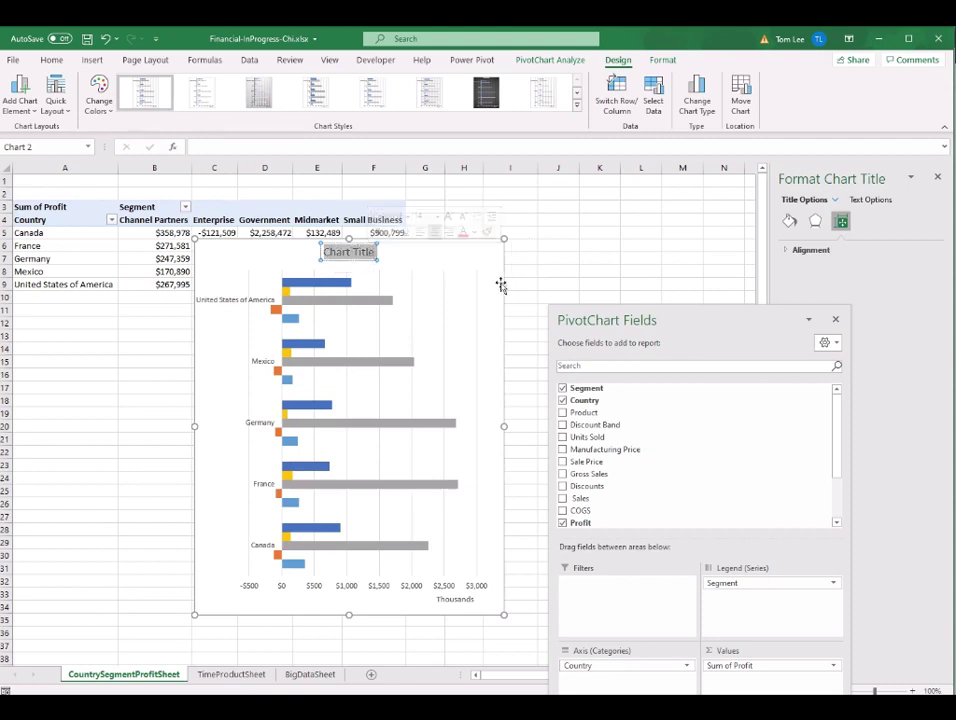
pyautogui.write('Profit By Country/Segment')
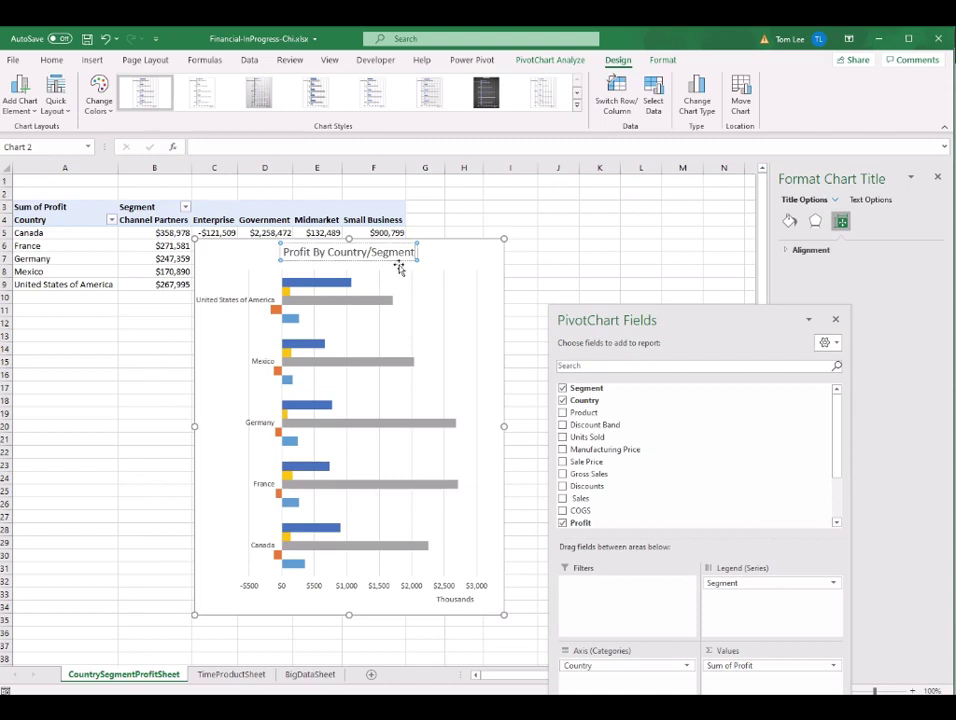
pyautogui.moveTo(399, 262); pyautogui.dragTo(320, 262)
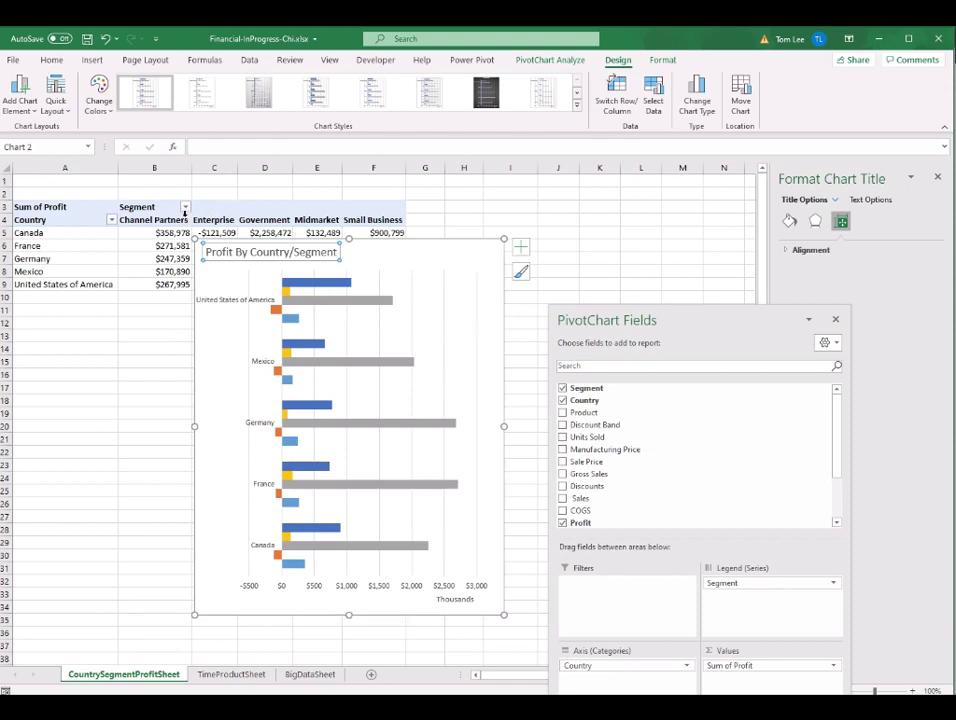
# Add a primary horizontal axis title reading "Profit in Thousands" to the chart.
pyautogui.click(28, 115)
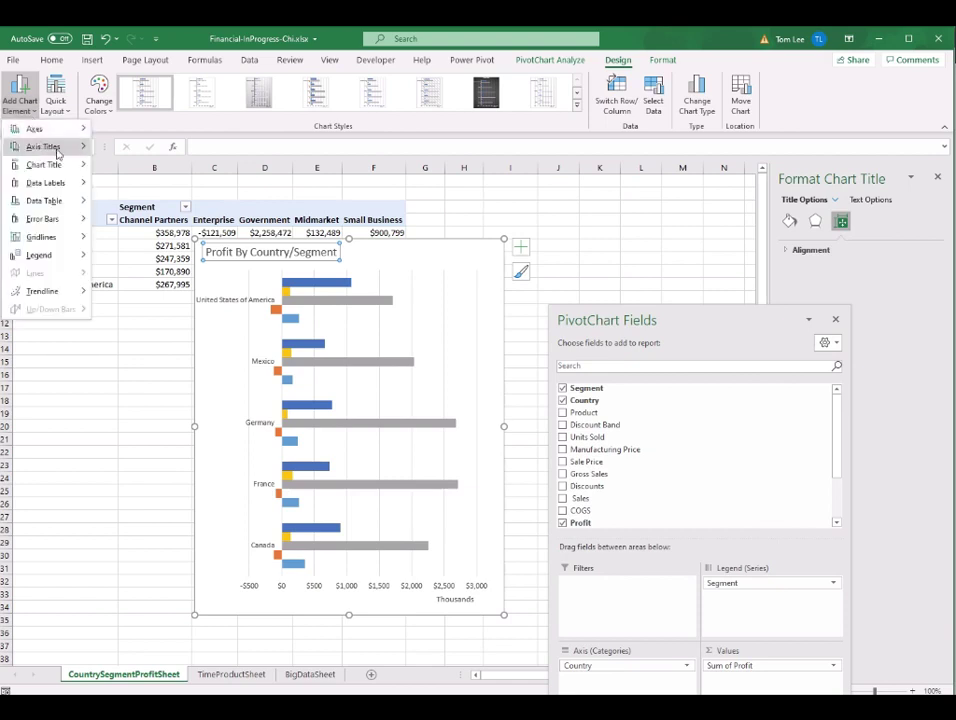
pyautogui.moveTo(47, 146)
pyautogui.click(145, 154)
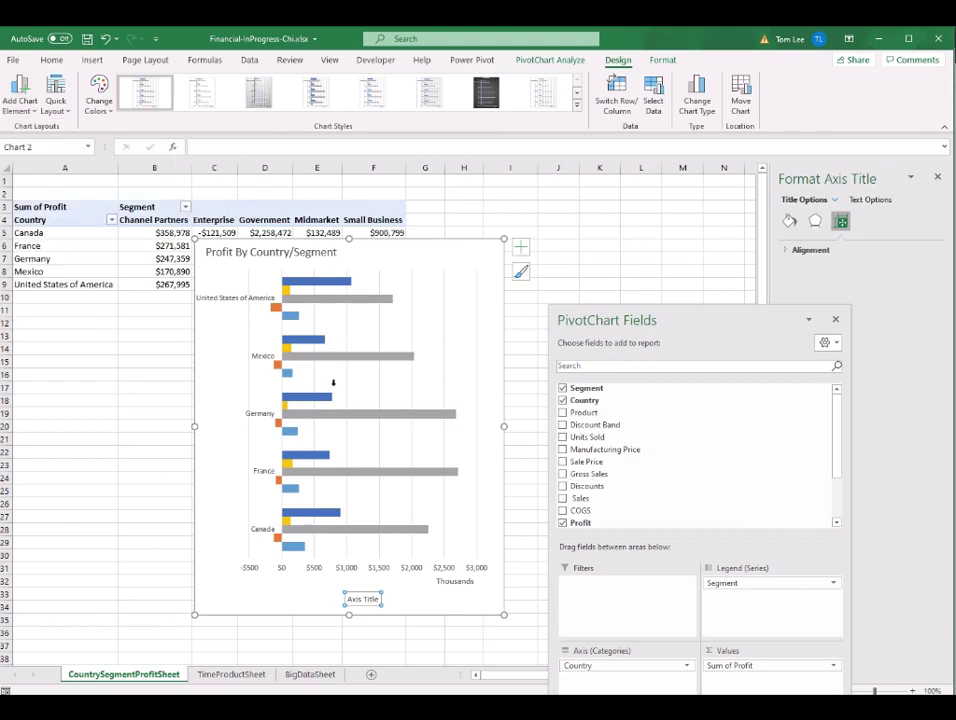
pyautogui.moveTo(349, 603); pyautogui.dragTo(399, 600)
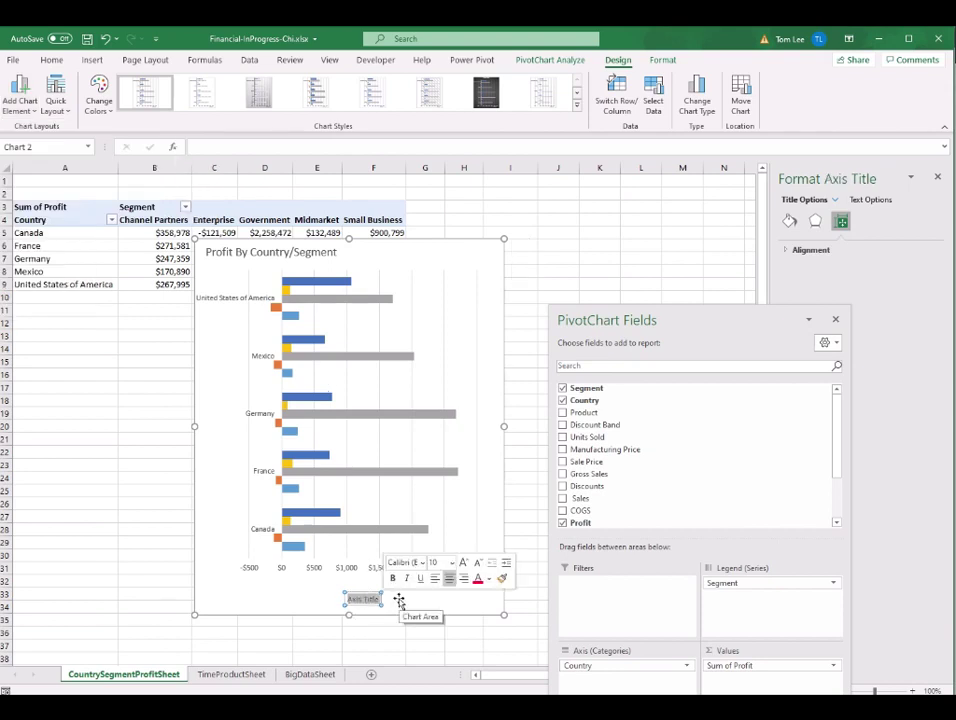
pyautogui.write('Profit in Thousands')
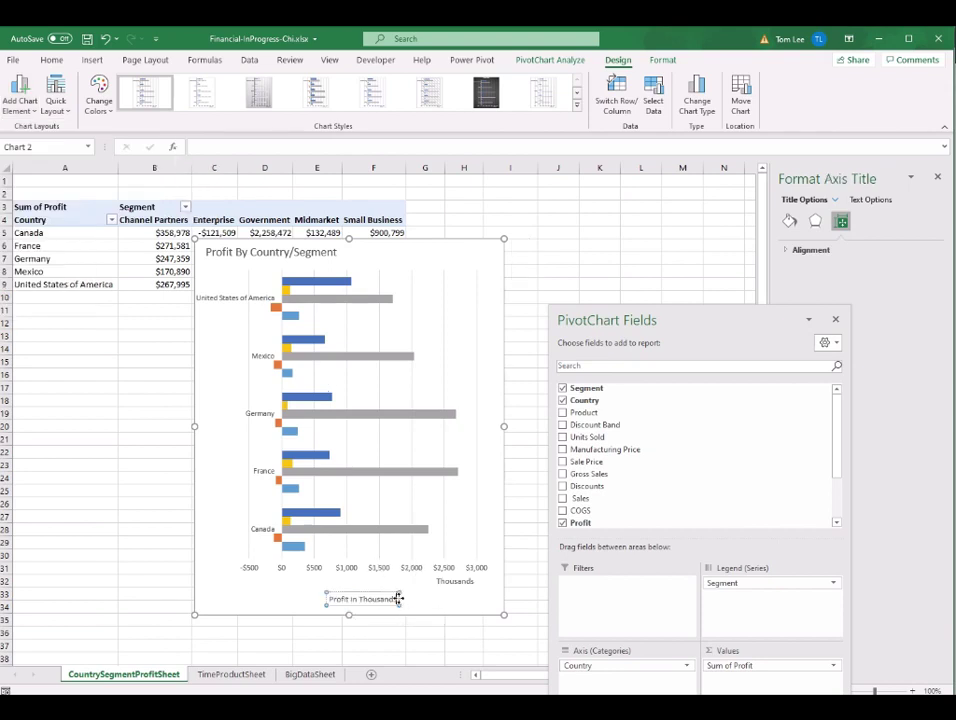
pyautogui.click(480, 608)
# Dock the PivotChart Fields pane and move the chart beside the PivotTable, starting at column G.
pyautogui.moveTo(718, 318); pyautogui.dragTo(913, 280)
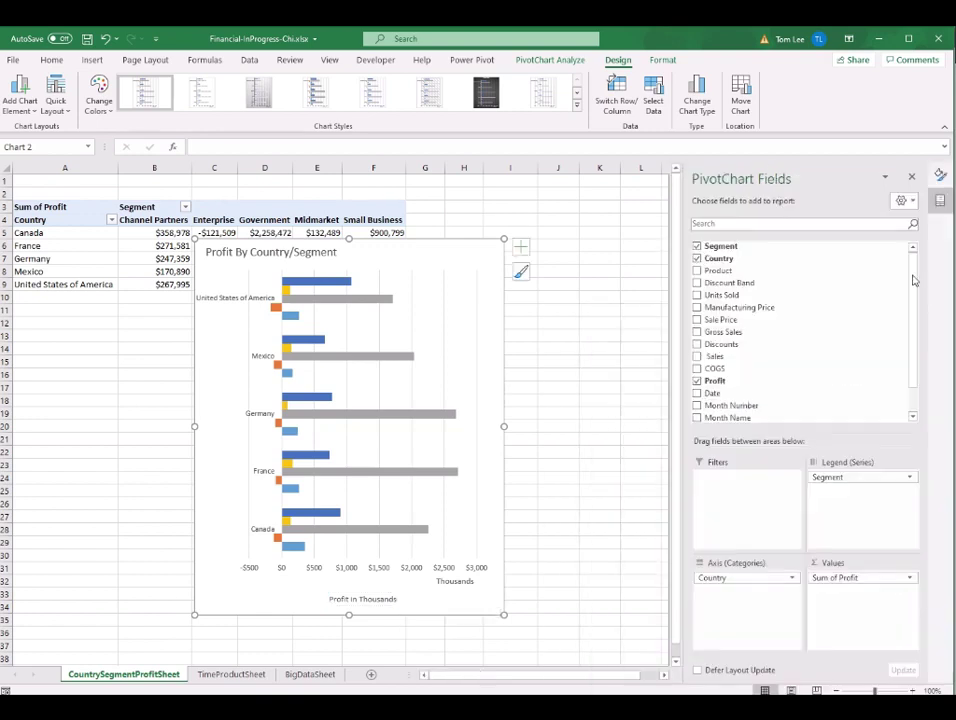
pyautogui.moveTo(398, 257); pyautogui.dragTo(617, 216)
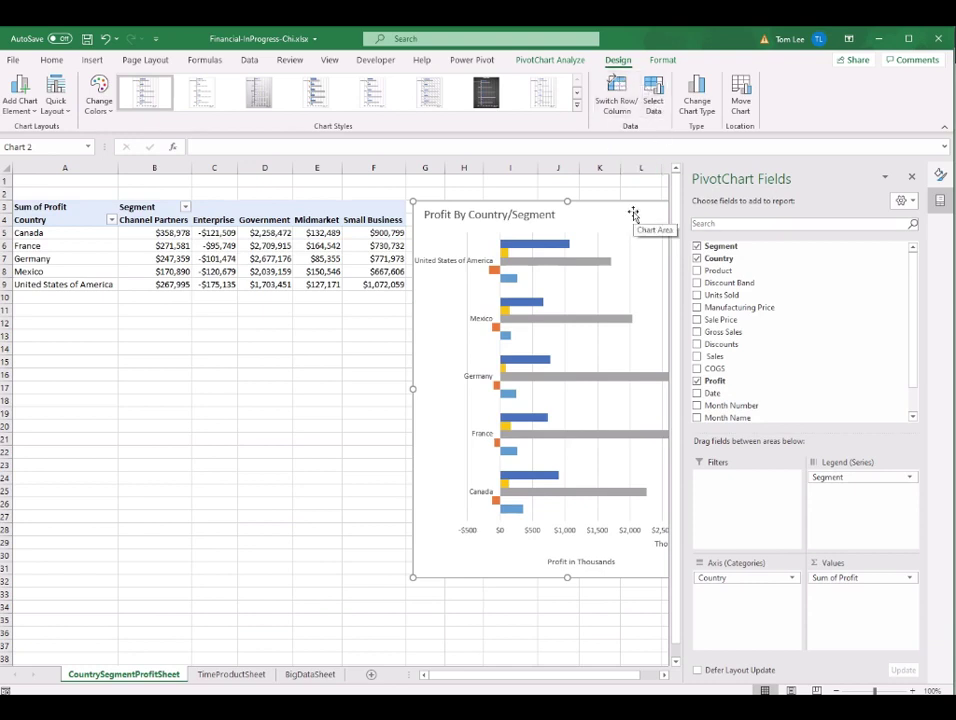
# Name the PivotChart CountrySegmentChart.
pyautogui.click(548, 61)
pyautogui.click(12, 94)
pyautogui.moveTo(5, 95); pyautogui.dragTo(52, 104)
pyautogui.write('CountrySegmentChart')
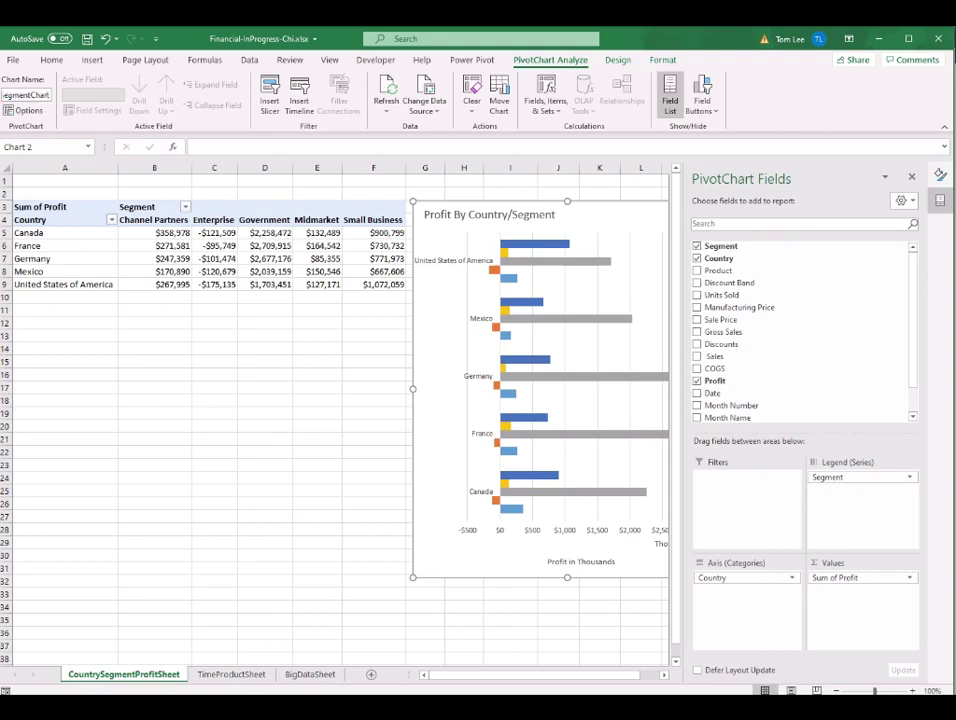
pyautogui.press('Return')
# Check the names assigned to the Country/Segment PivotChart and its PivotTable.
pyautogui.click(265, 258)
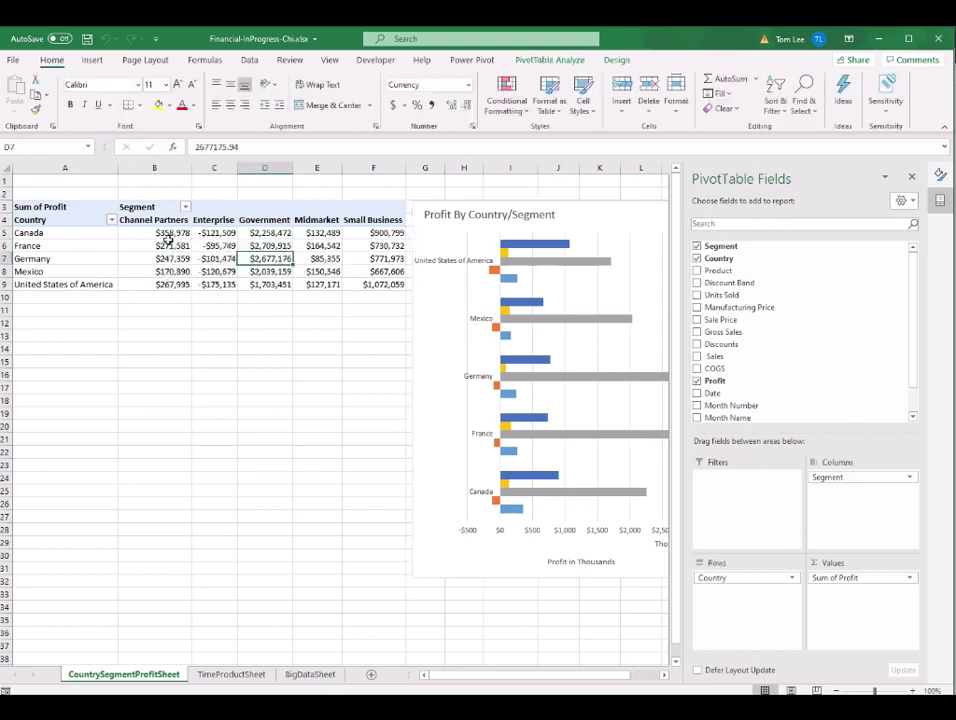
pyautogui.click(649, 214)
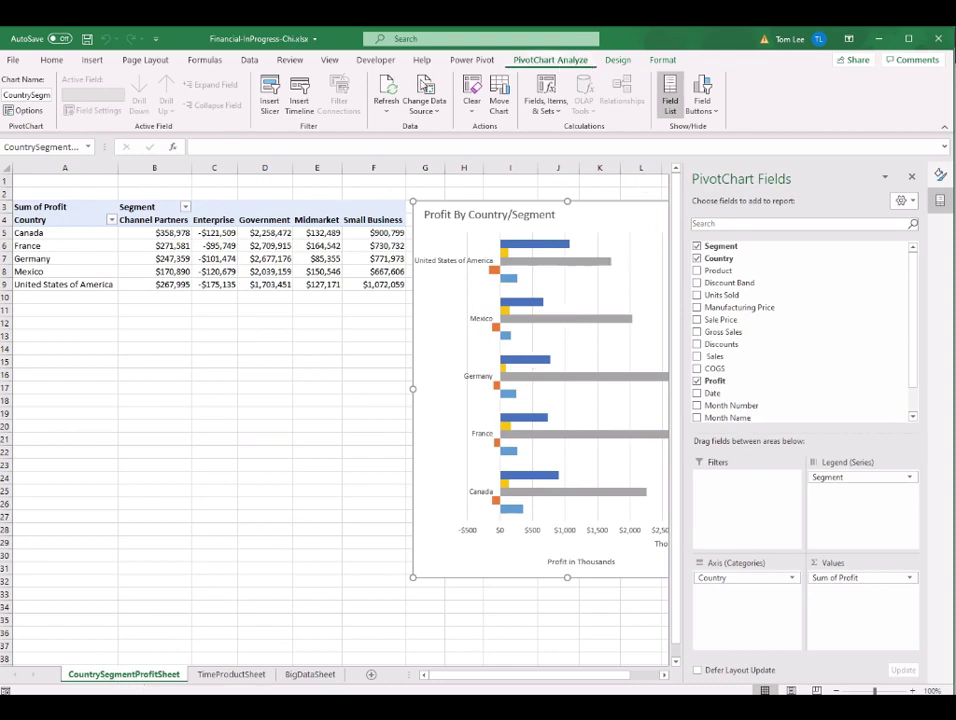
pyautogui.click(256, 250)
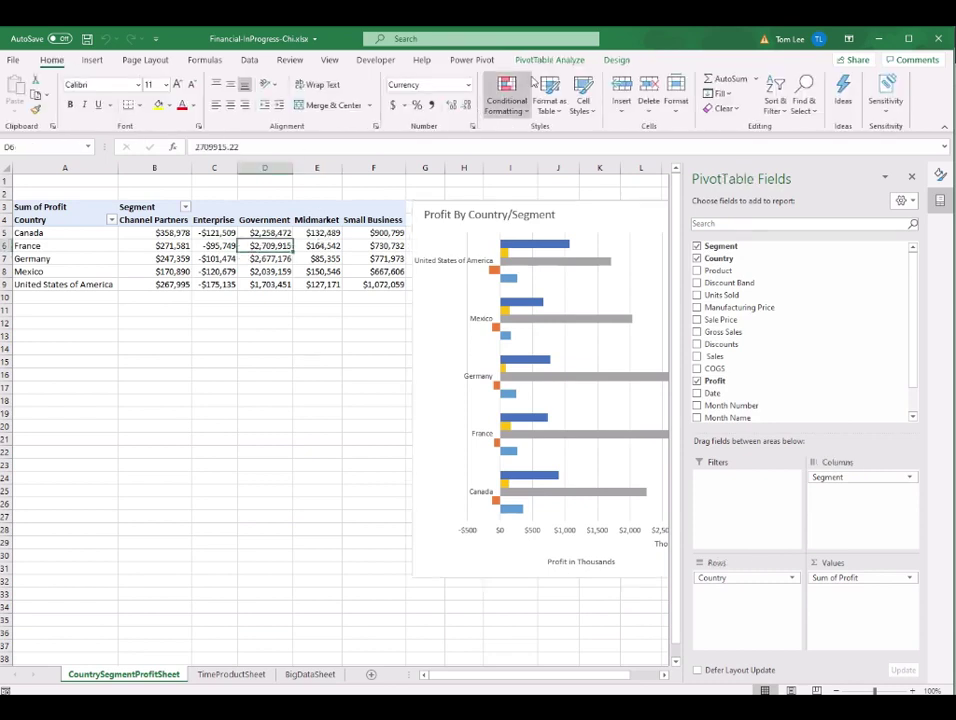
pyautogui.click(552, 60)
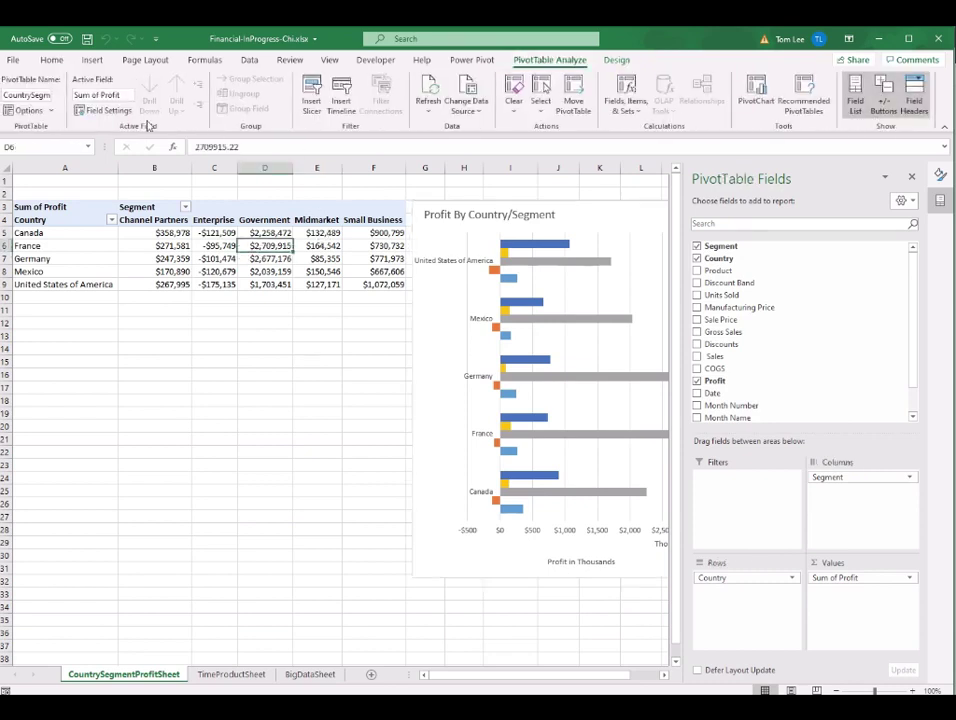
pyautogui.click(334, 271)
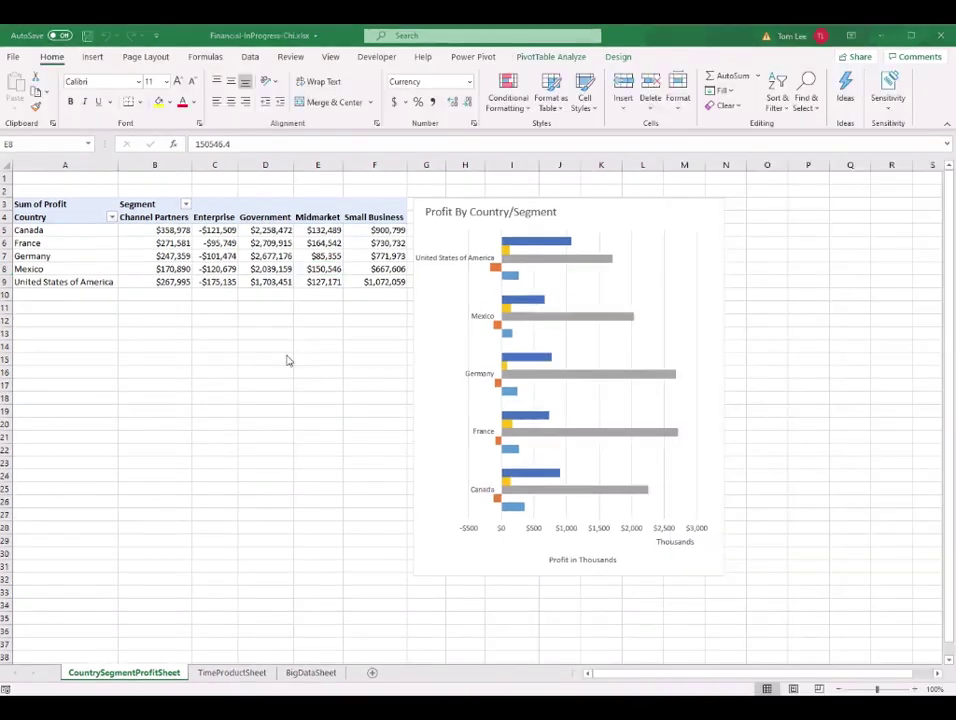
pyautogui.moveTo(590, 716)
pyautogui.click(573, 668)
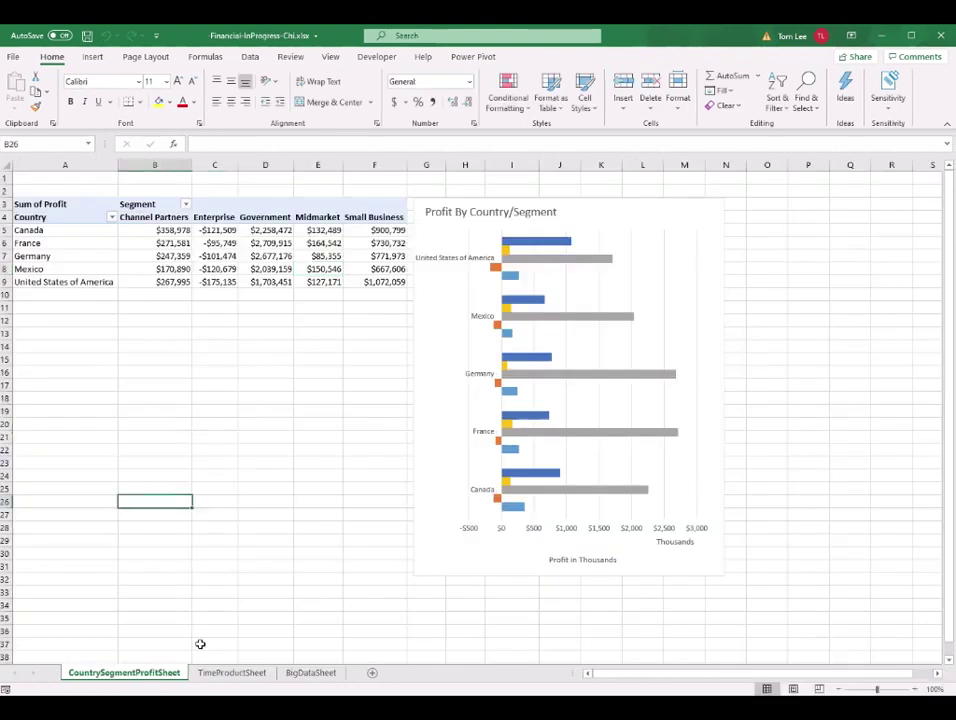
# Create a copy of CountrySegmentProfitSheet in the same workbook, placed before the original sheet.
pyautogui.rightClick(142, 676)
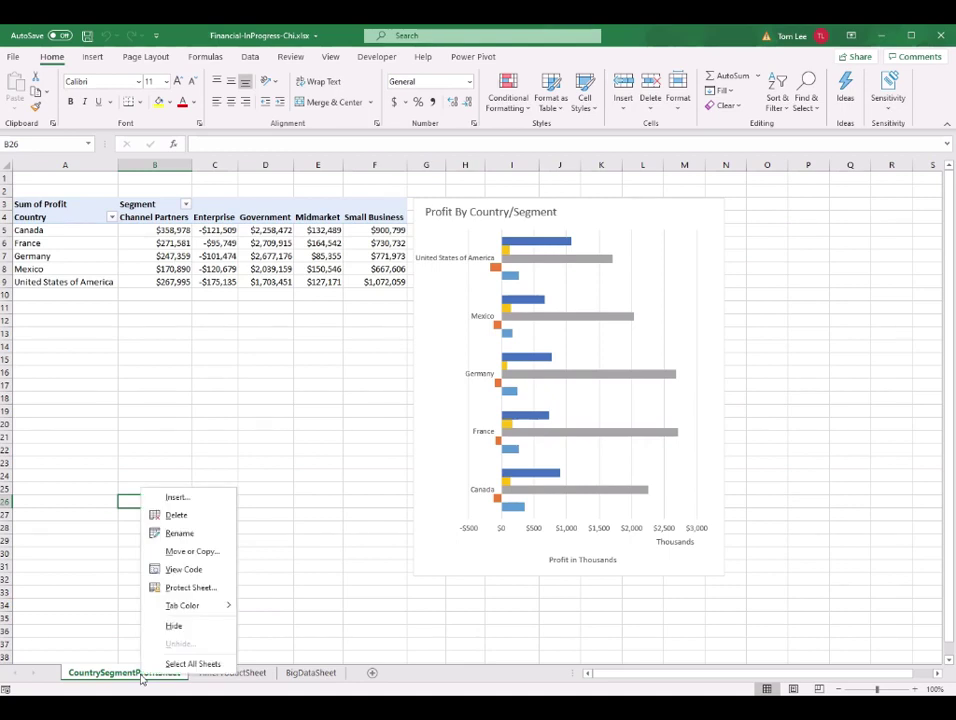
pyautogui.click(190, 552)
pyautogui.moveTo(241, 466); pyautogui.dragTo(457, 256)
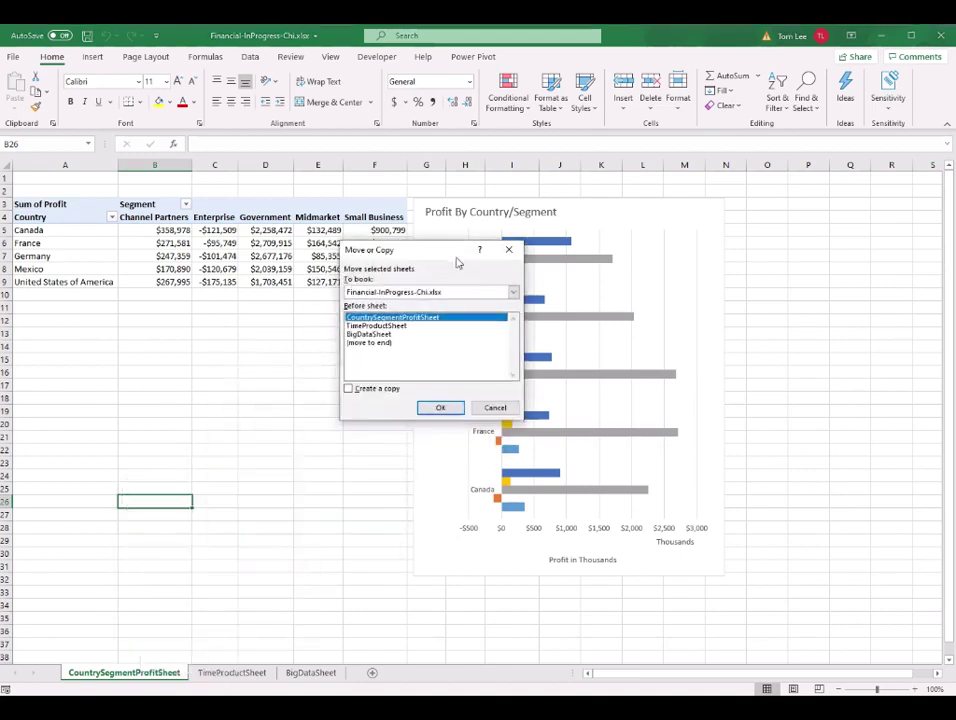
pyautogui.click(350, 390)
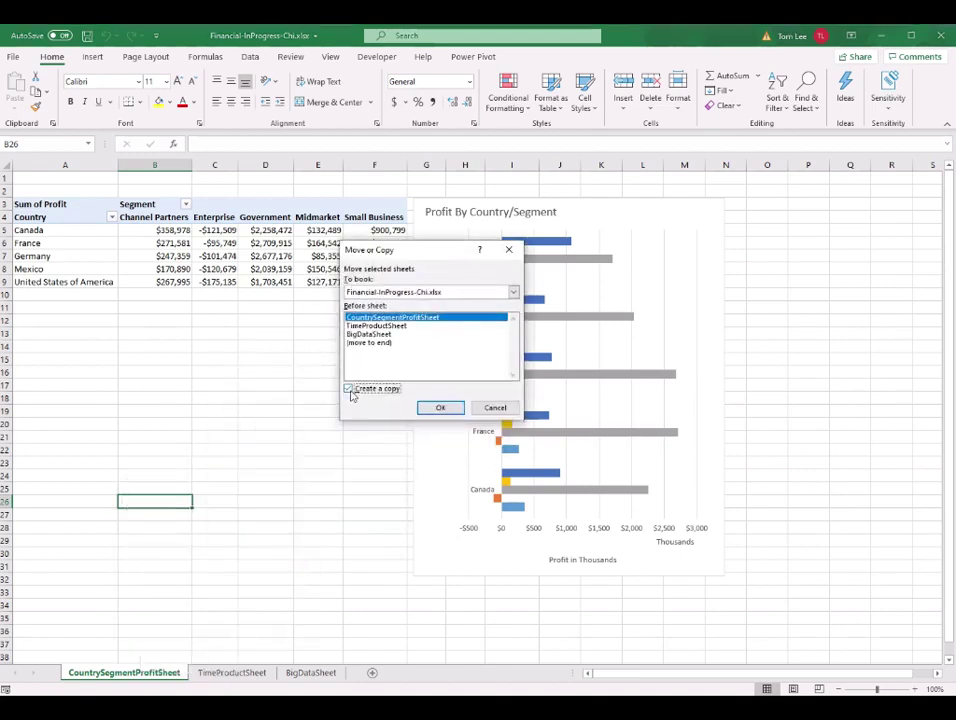
pyautogui.click(445, 410)
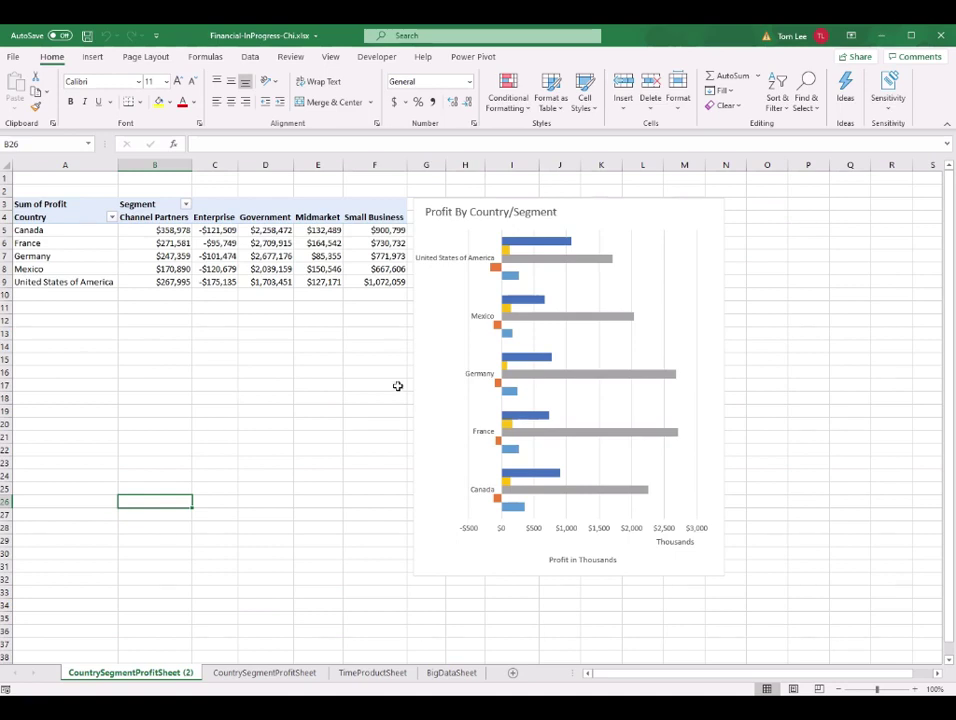
# Rename the copied sheet CountryPieSheet.
pyautogui.click(222, 244)
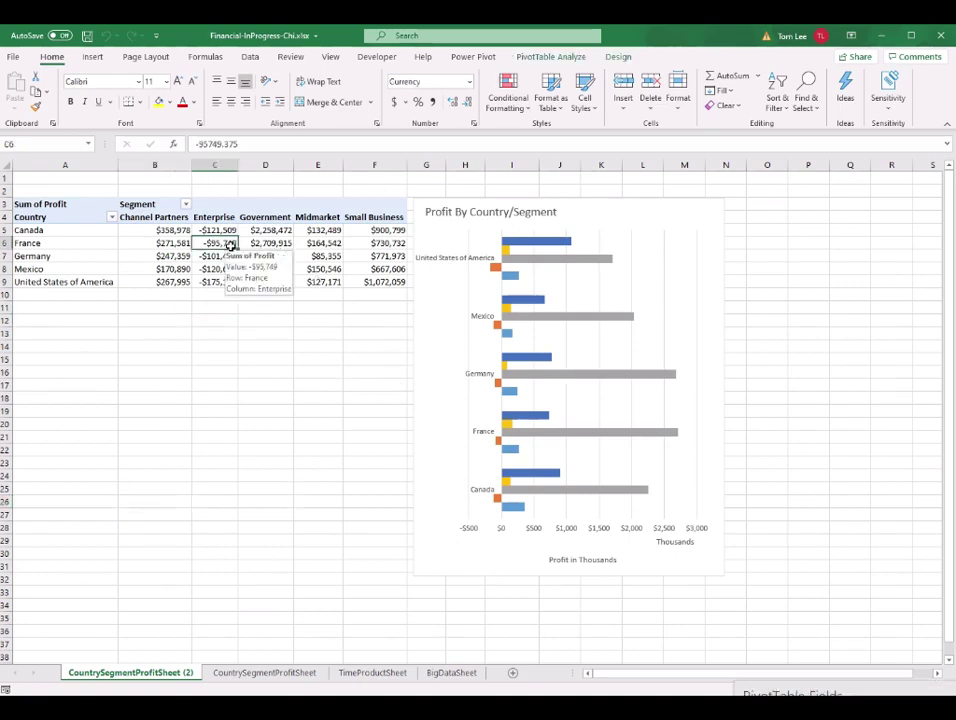
pyautogui.doubleClick(149, 674)
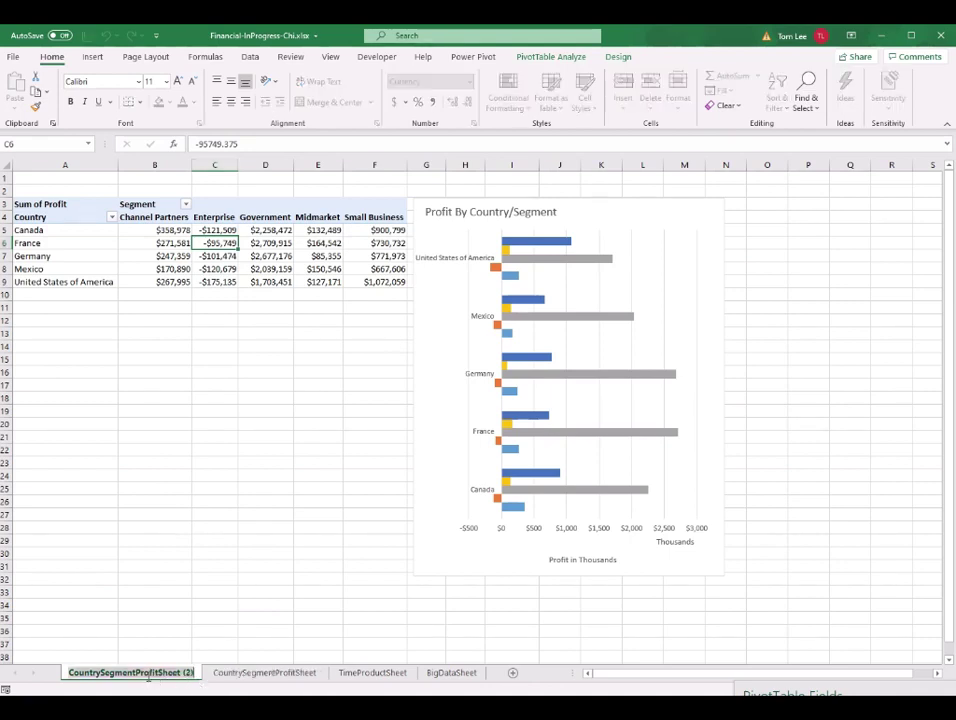
pyautogui.write('Country')
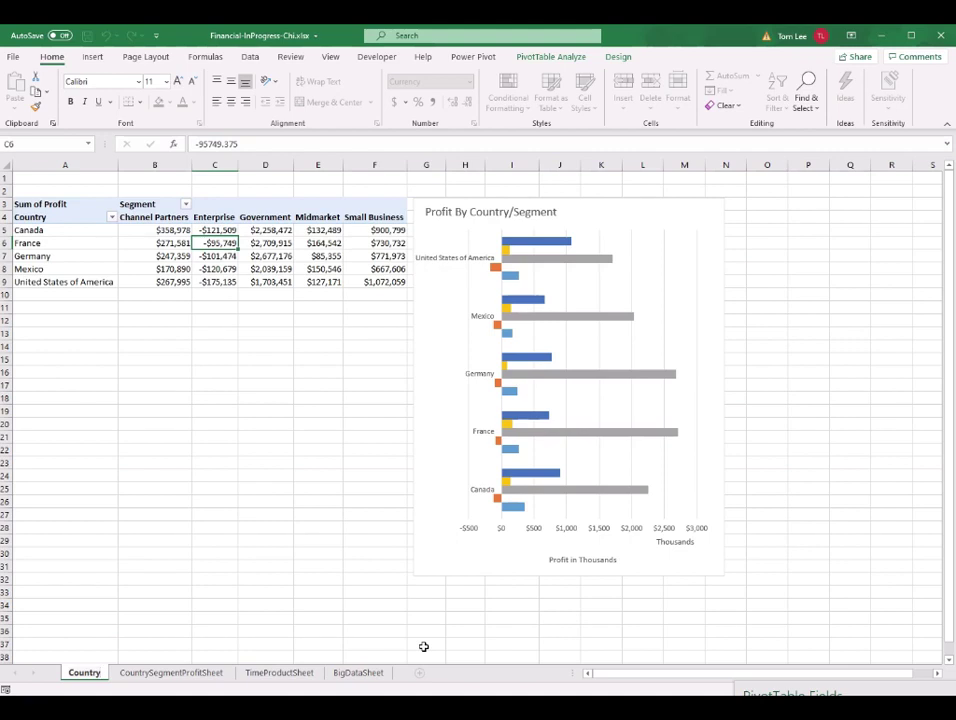
pyautogui.write('PieSheet')
pyautogui.press('Return')
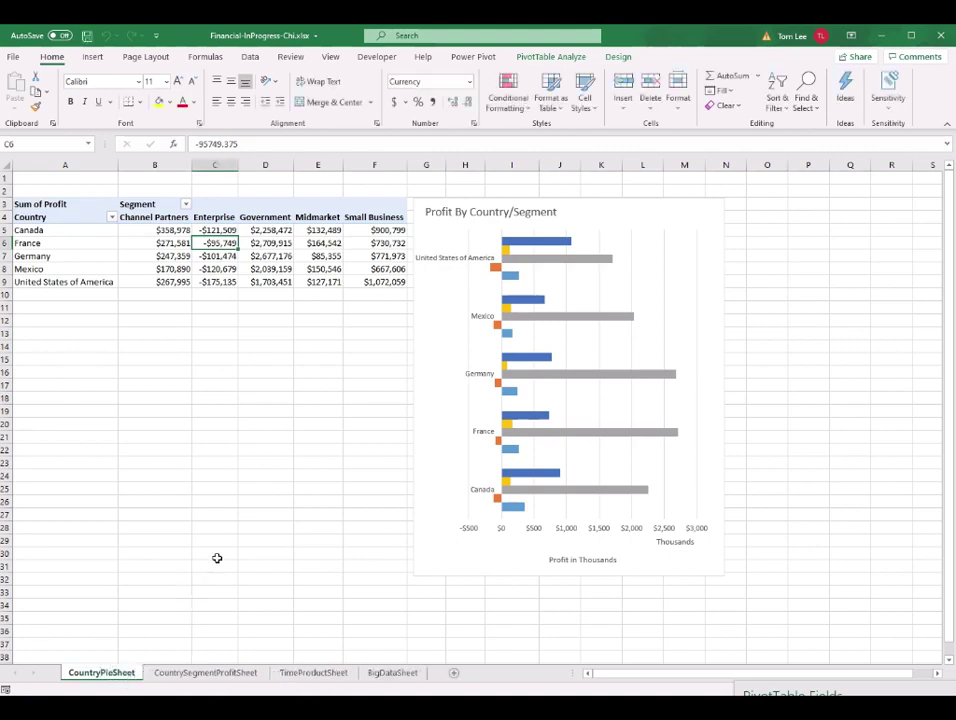
# Delete the bar chart from CountryPieSheet and name its PivotTable CountryPiePivot.
pyautogui.click(660, 230)
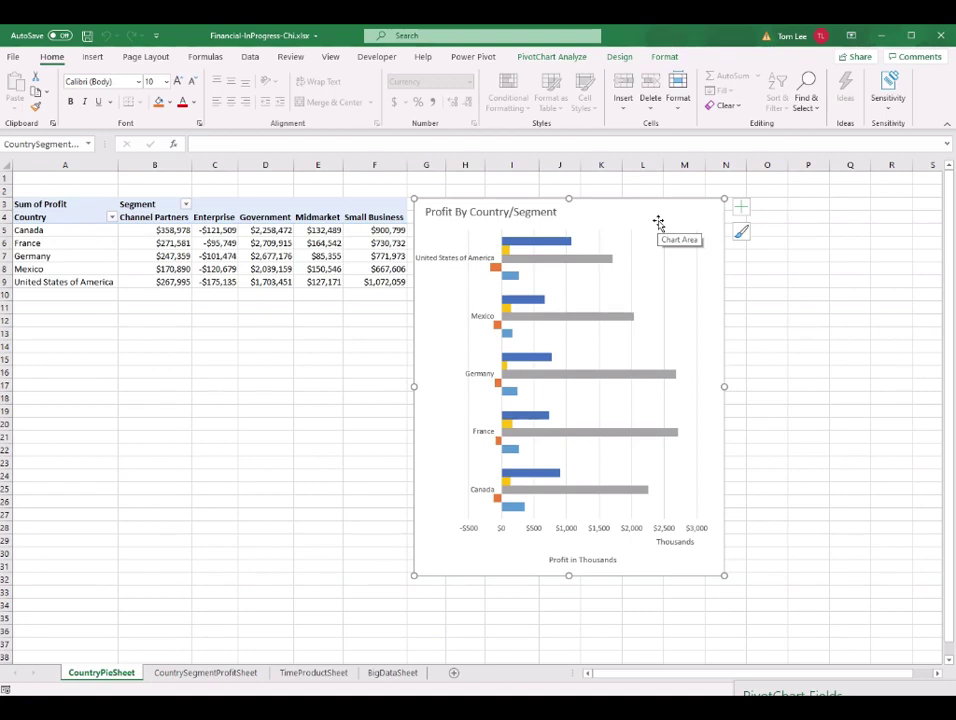
pyautogui.press('Delete')
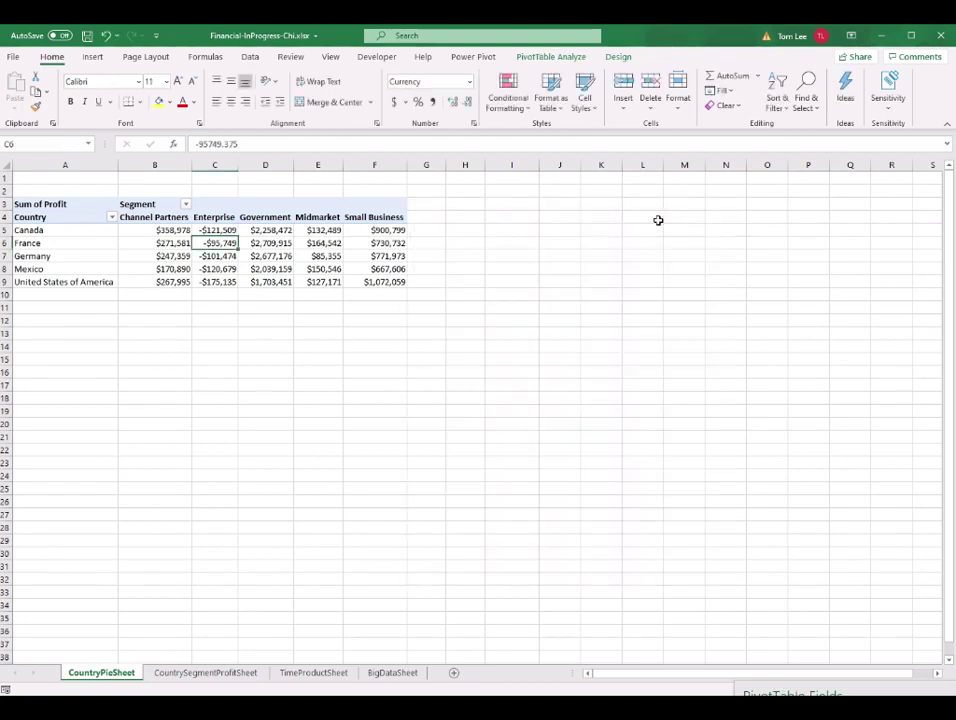
pyautogui.click(265, 243)
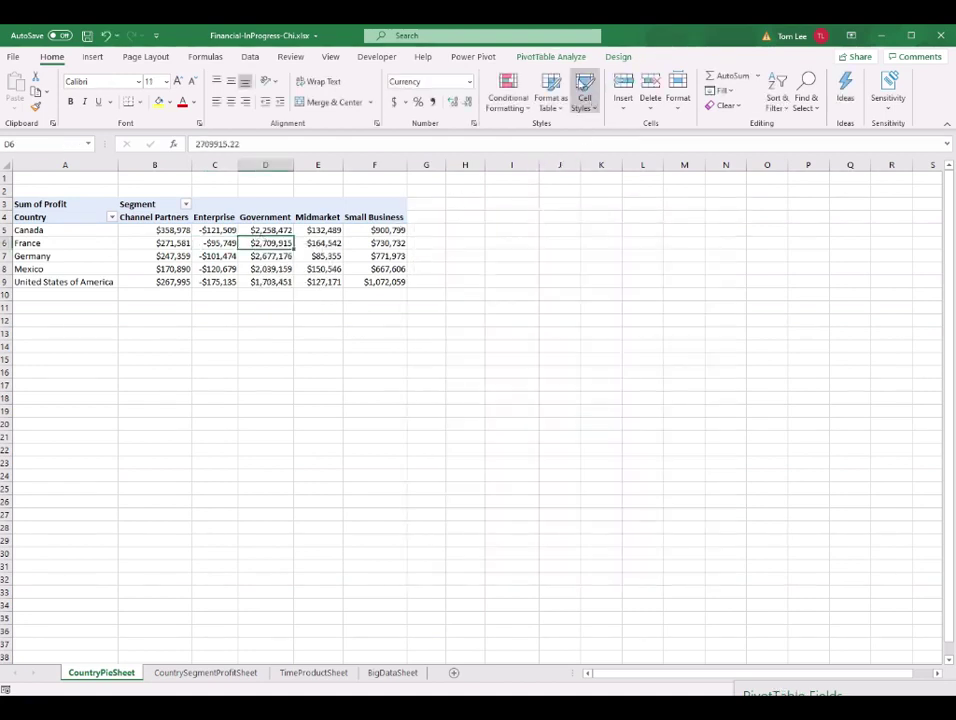
pyautogui.click(548, 60)
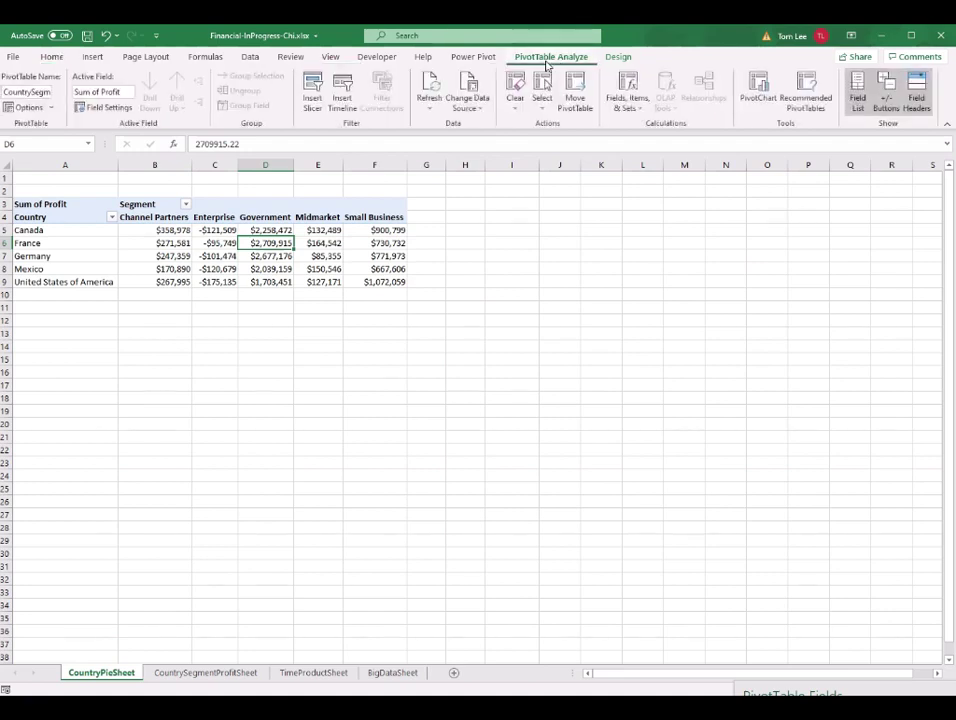
pyautogui.click(29, 92)
pyautogui.write('CountryPiePivot')
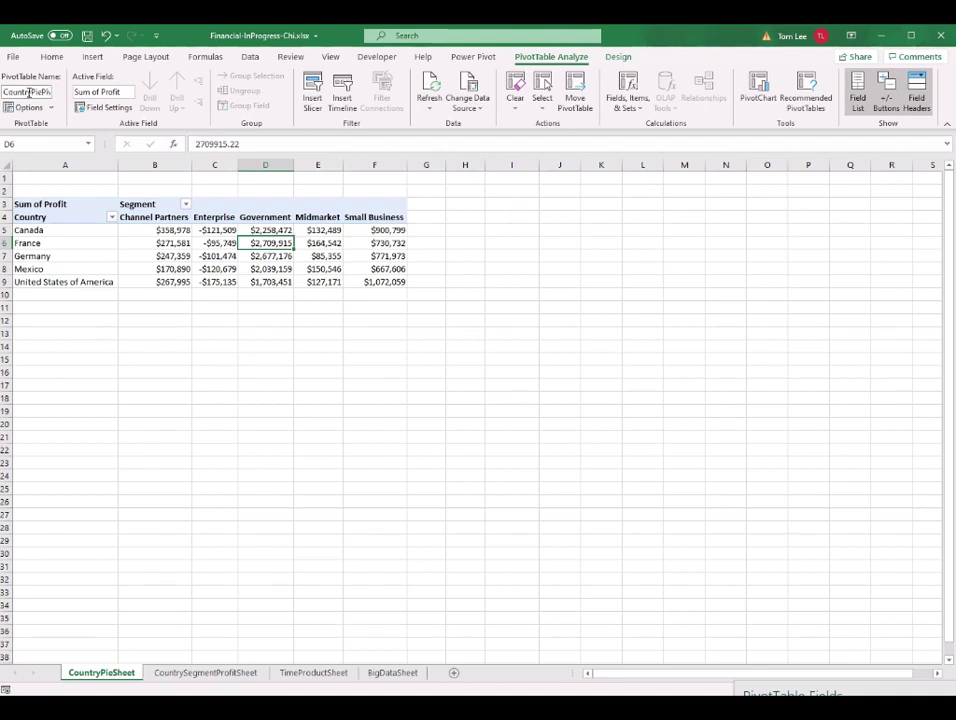
pyautogui.click(214, 256)
# Remove Segment, Country and Sum of Profit from the CountryPiePivot layout to leave the PivotTable empty.
pyautogui.moveTo(898, 684); pyautogui.dragTo(762, 200)
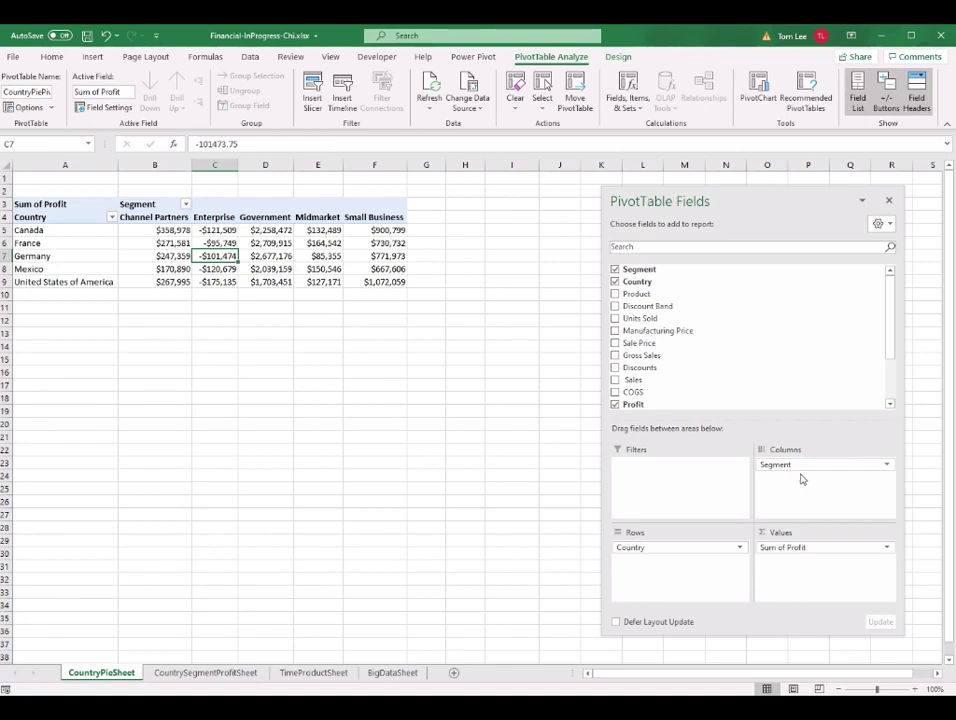
pyautogui.moveTo(798, 472); pyautogui.dragTo(775, 362)
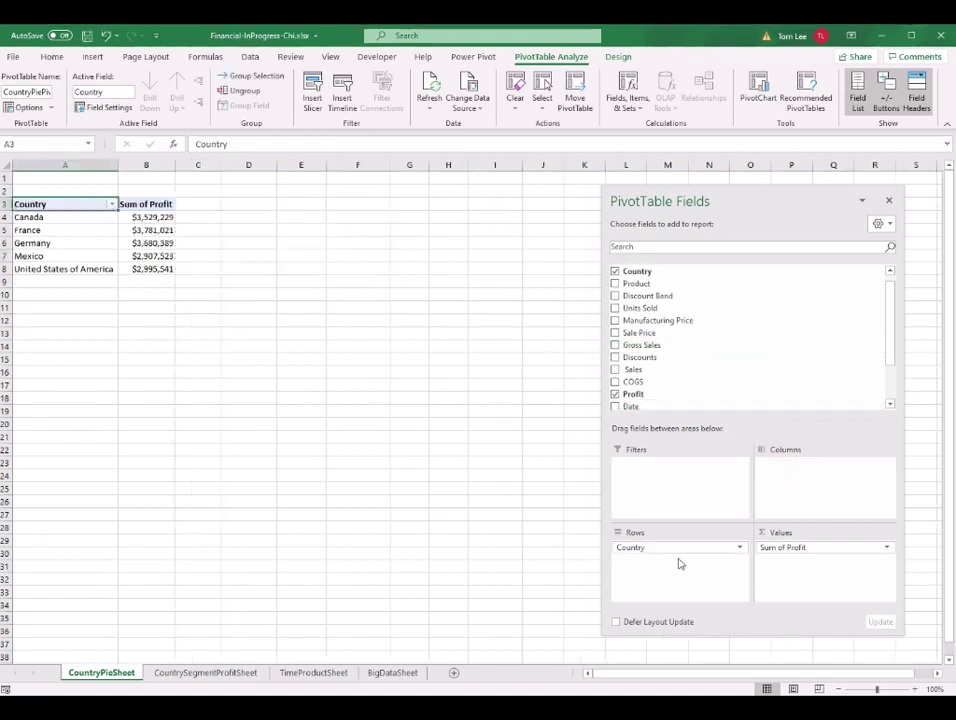
pyautogui.moveTo(674, 551); pyautogui.dragTo(710, 364)
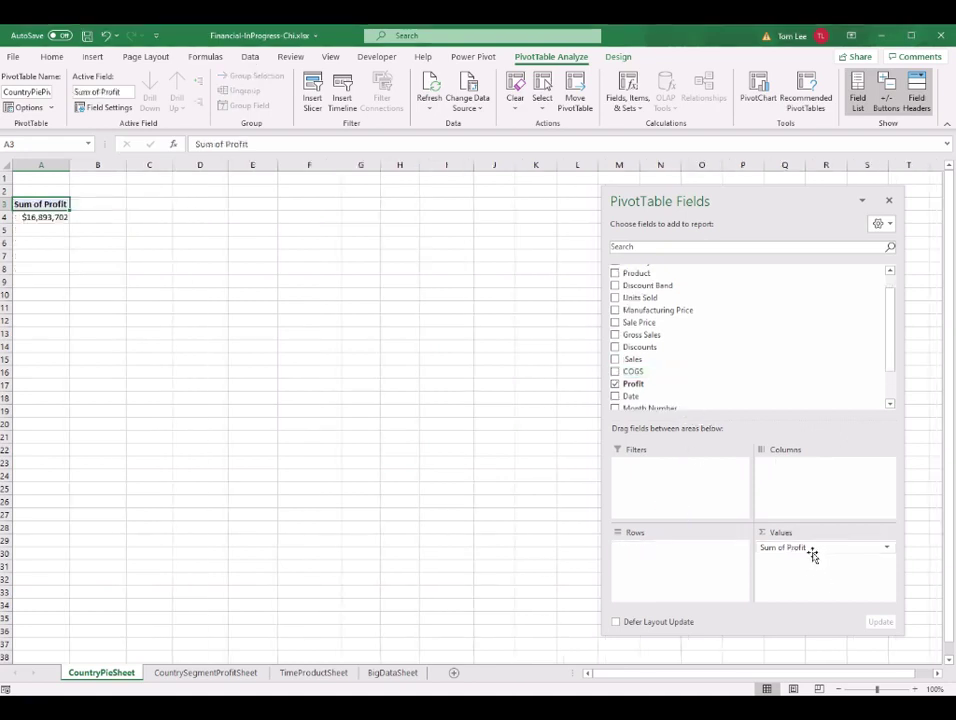
pyautogui.moveTo(812, 540); pyautogui.dragTo(800, 312)
pyautogui.click(37, 396)
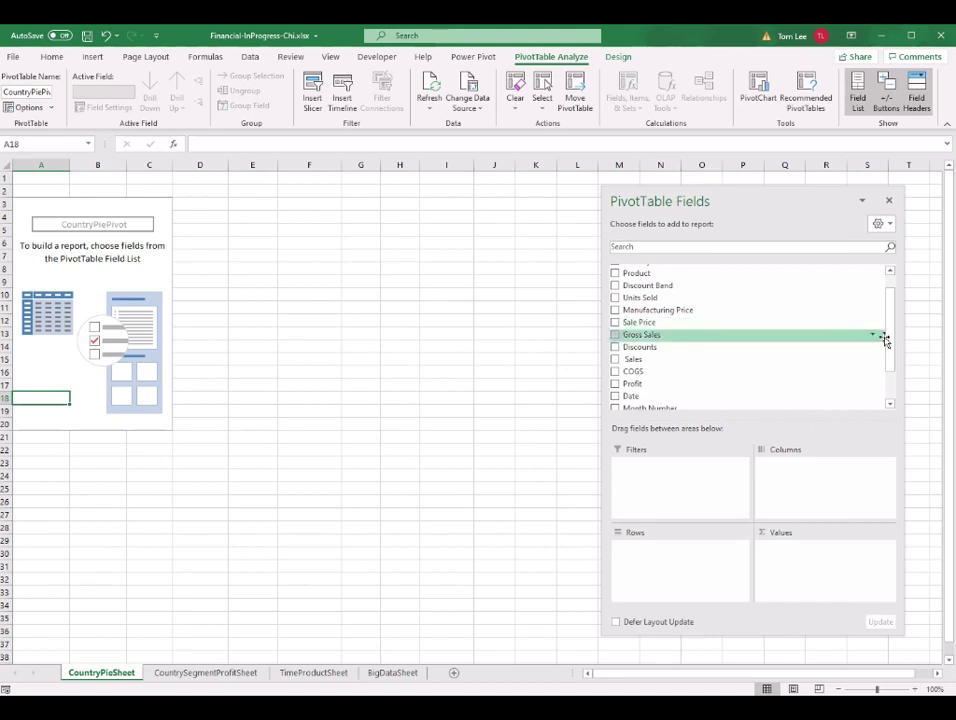
# Add Country to the PivotTable's rows and add Profit to its values twice.
pyautogui.scroll(2, 890, 338)
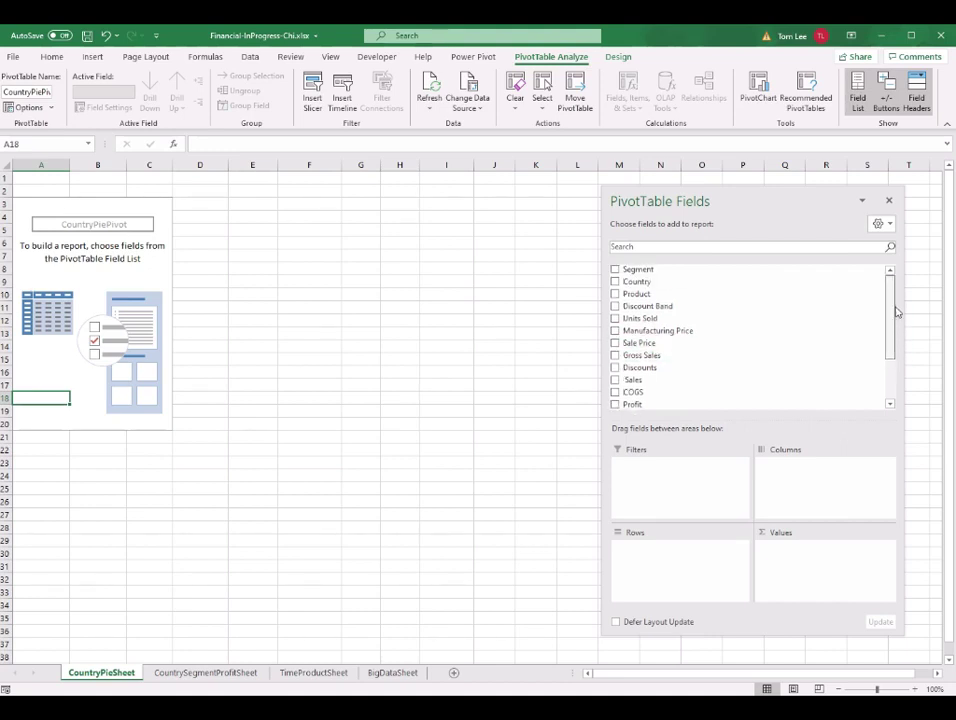
pyautogui.moveTo(678, 287); pyautogui.dragTo(692, 570)
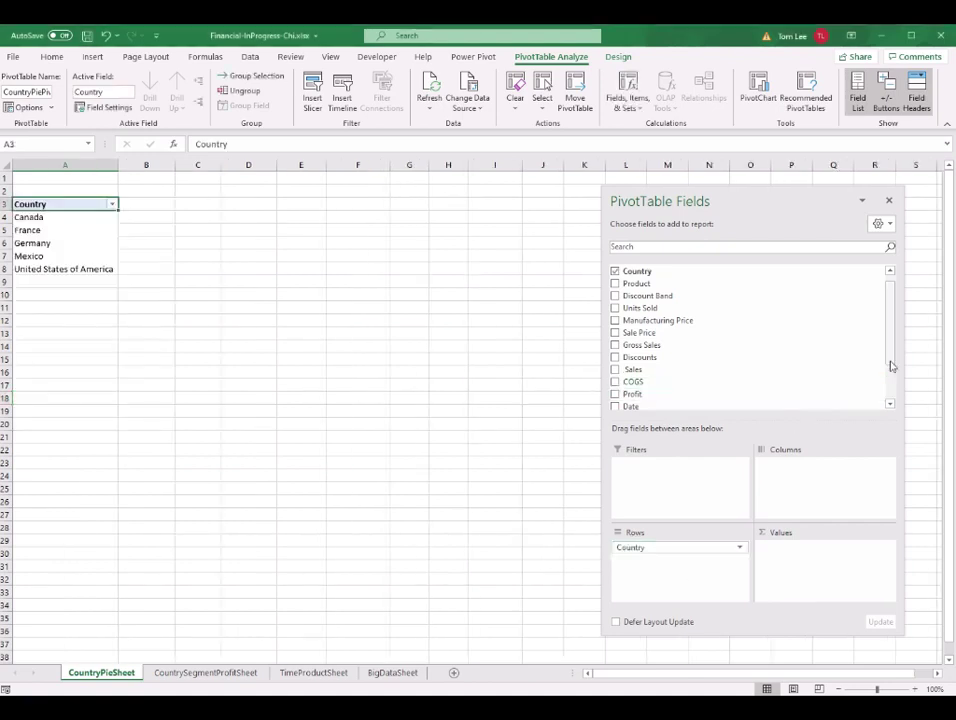
pyautogui.scroll(-2, 897, 332)
pyautogui.moveTo(634, 336); pyautogui.dragTo(806, 556)
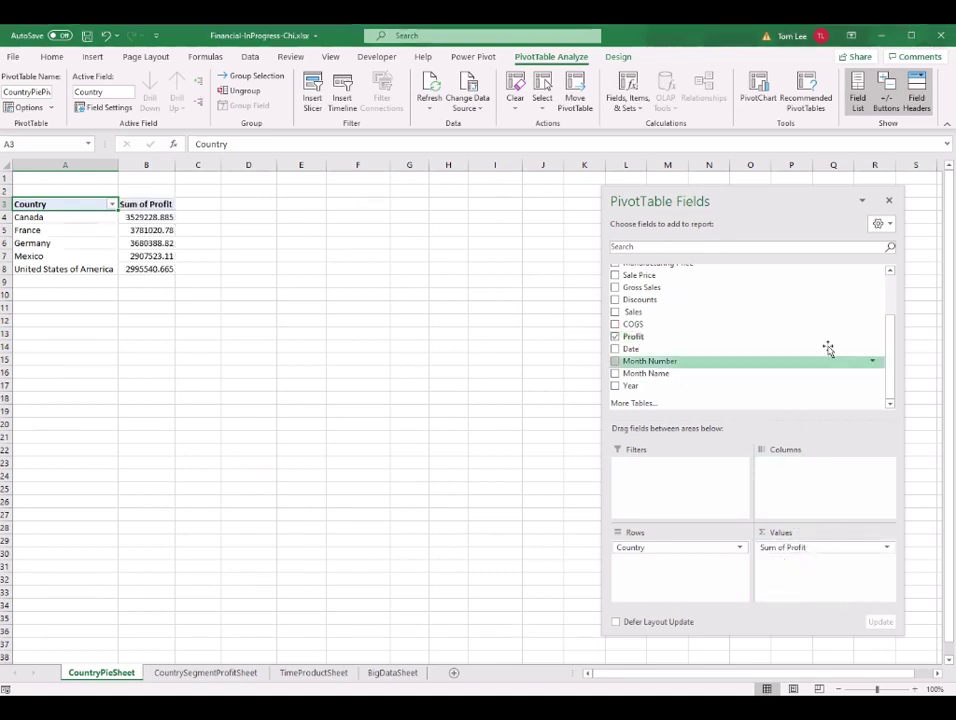
pyautogui.moveTo(707, 343); pyautogui.dragTo(824, 560)
pyautogui.click(228, 243)
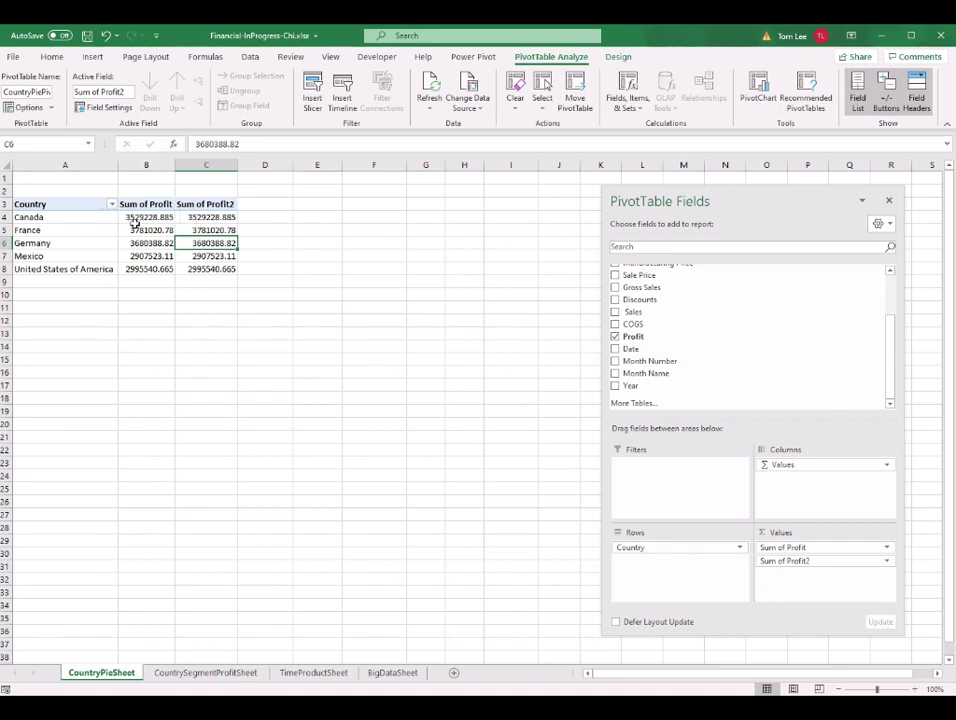
# Show the second profit column, Sum of Profit2, as % of Grand Total.
pyautogui.click(208, 217)
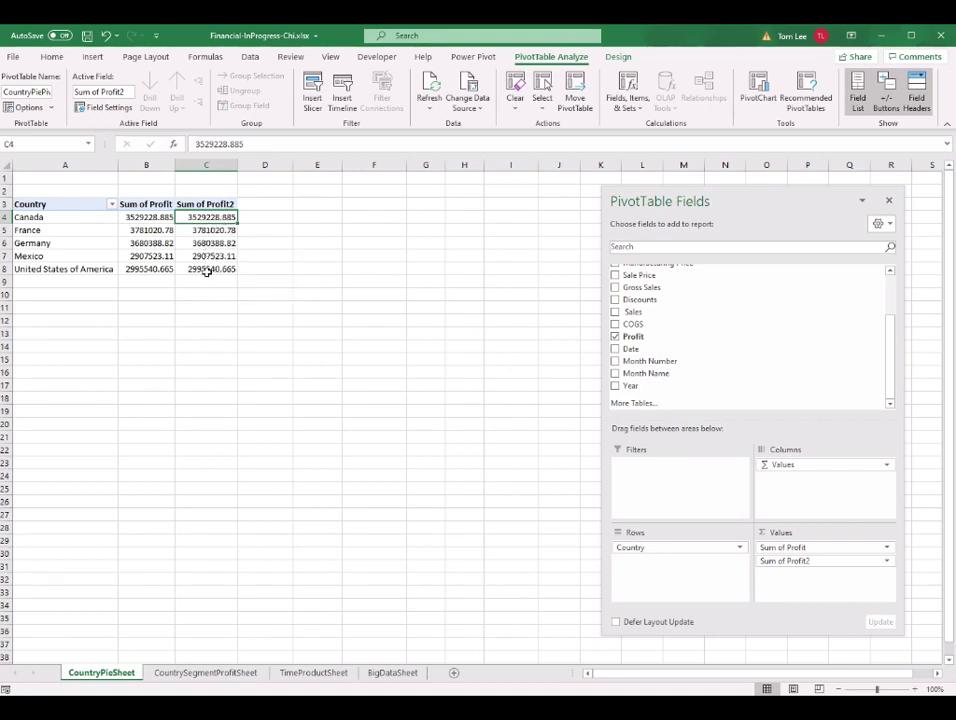
pyautogui.rightClick(217, 219)
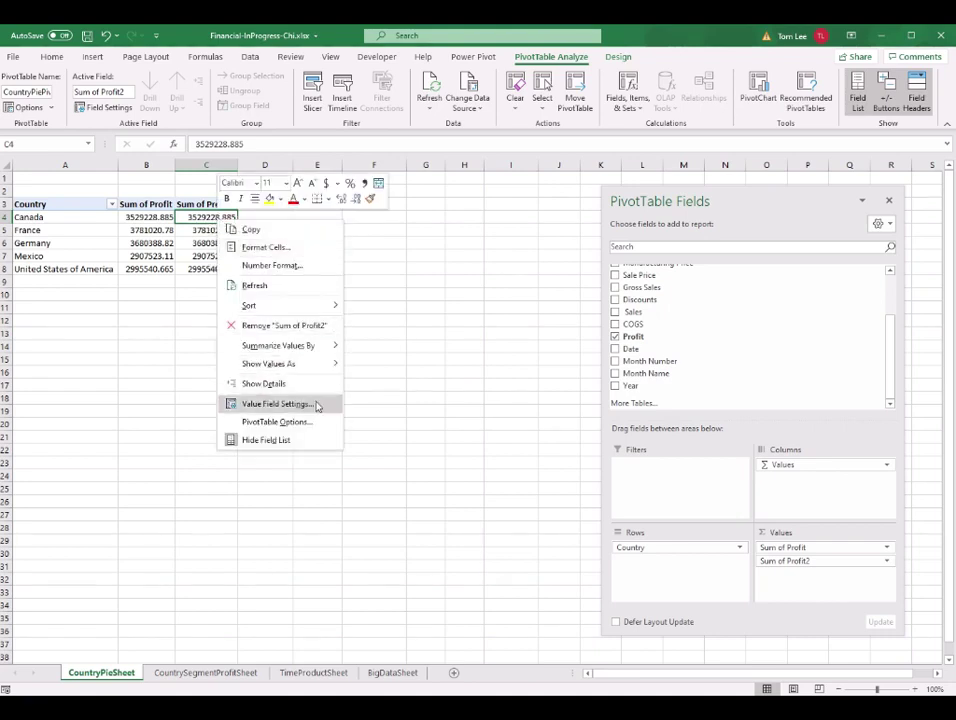
pyautogui.click(300, 404)
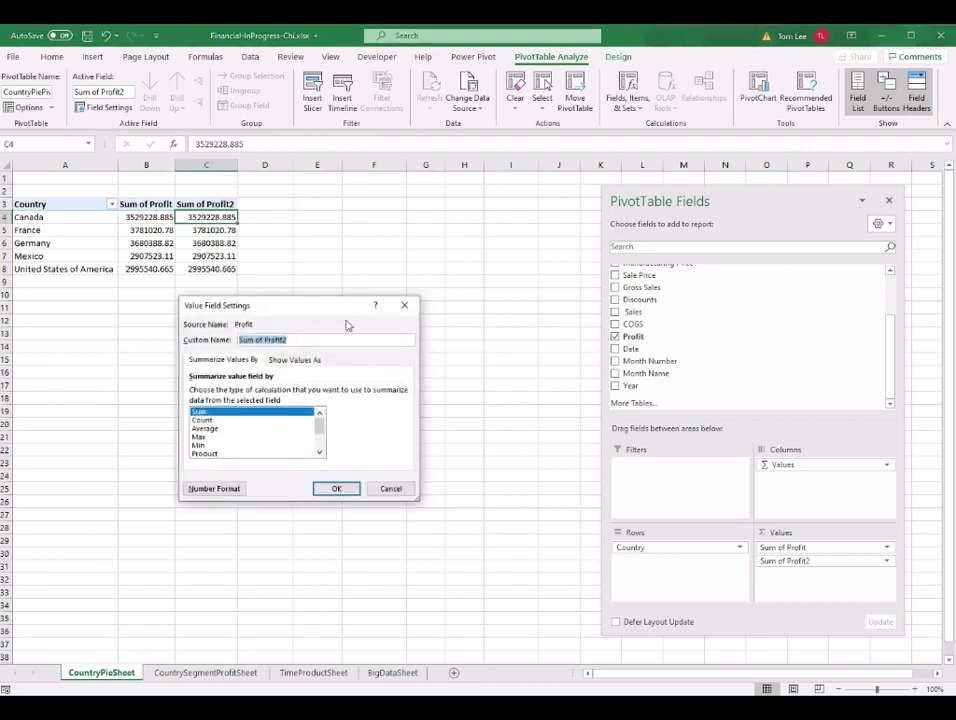
pyautogui.moveTo(340, 317); pyautogui.dragTo(480, 236)
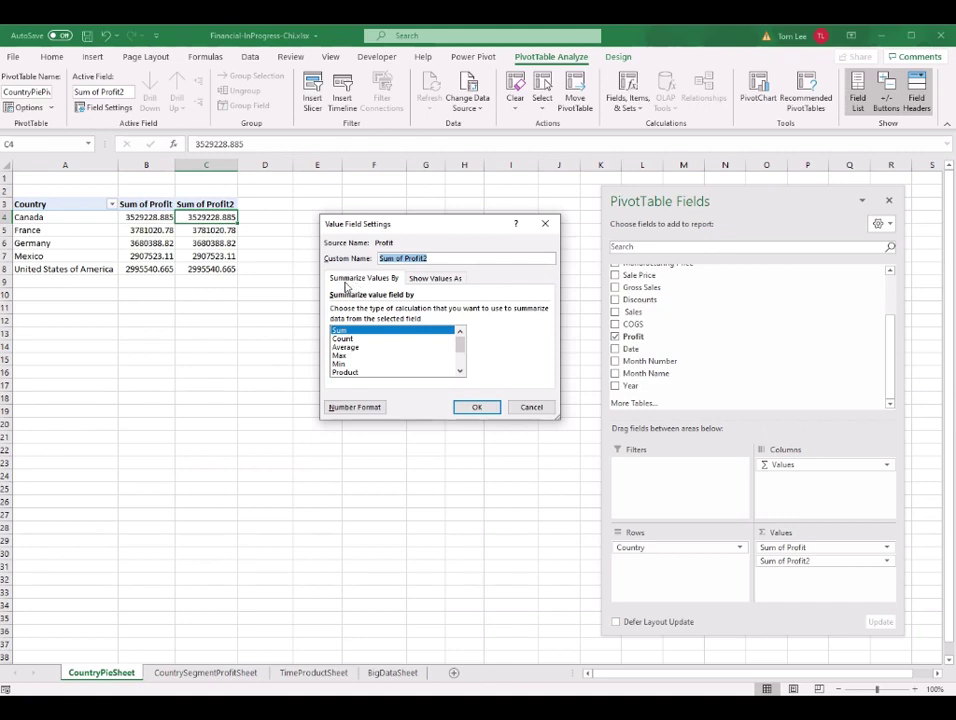
pyautogui.click(446, 281)
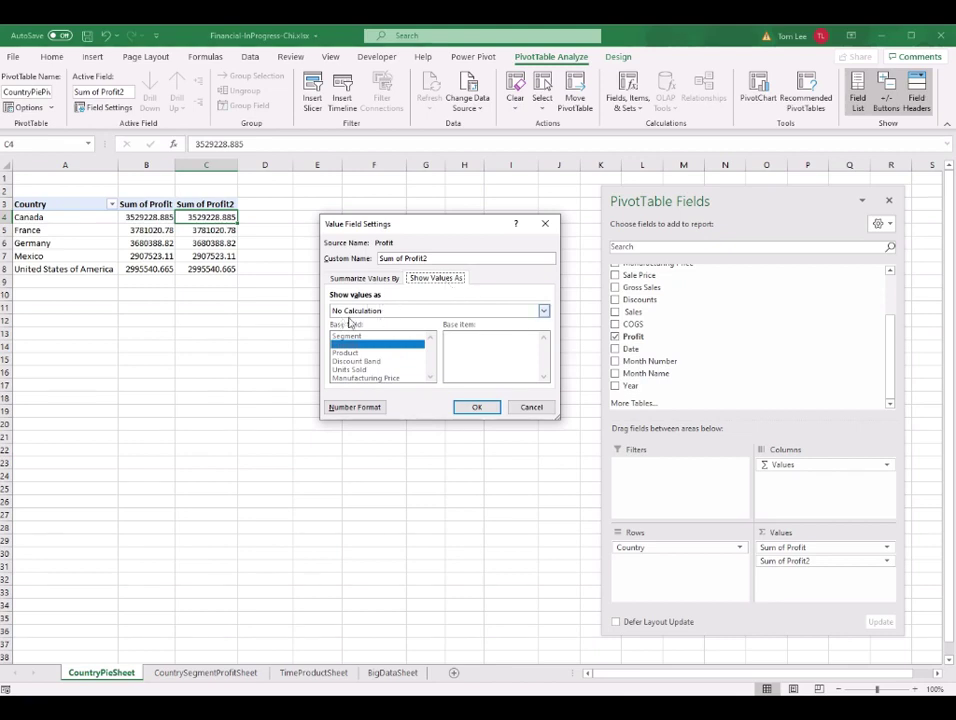
pyautogui.click(543, 311)
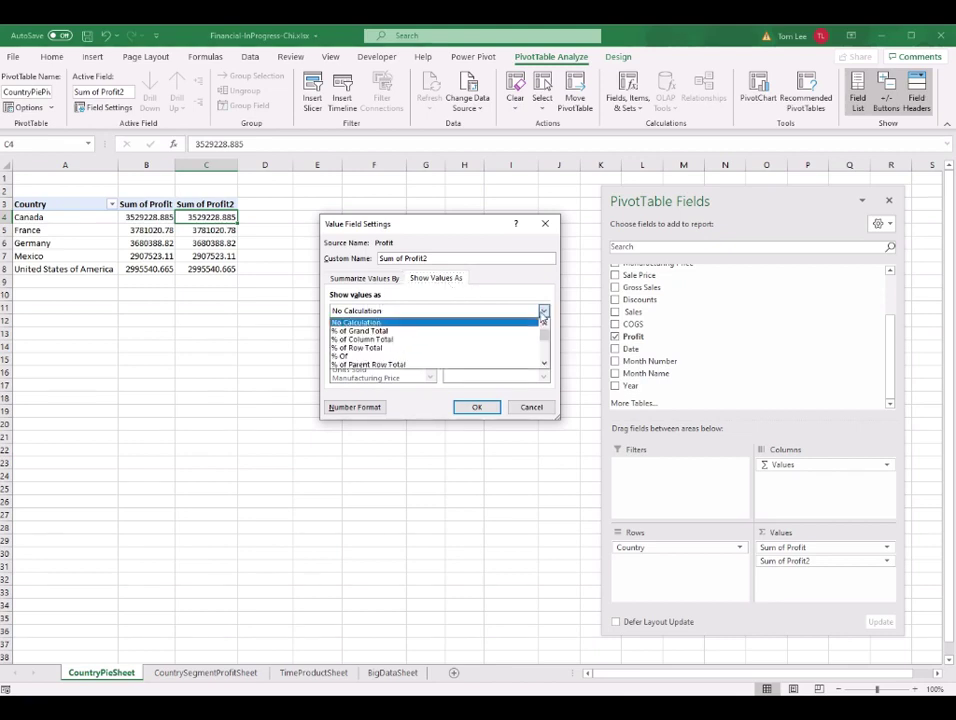
pyautogui.click(360, 335)
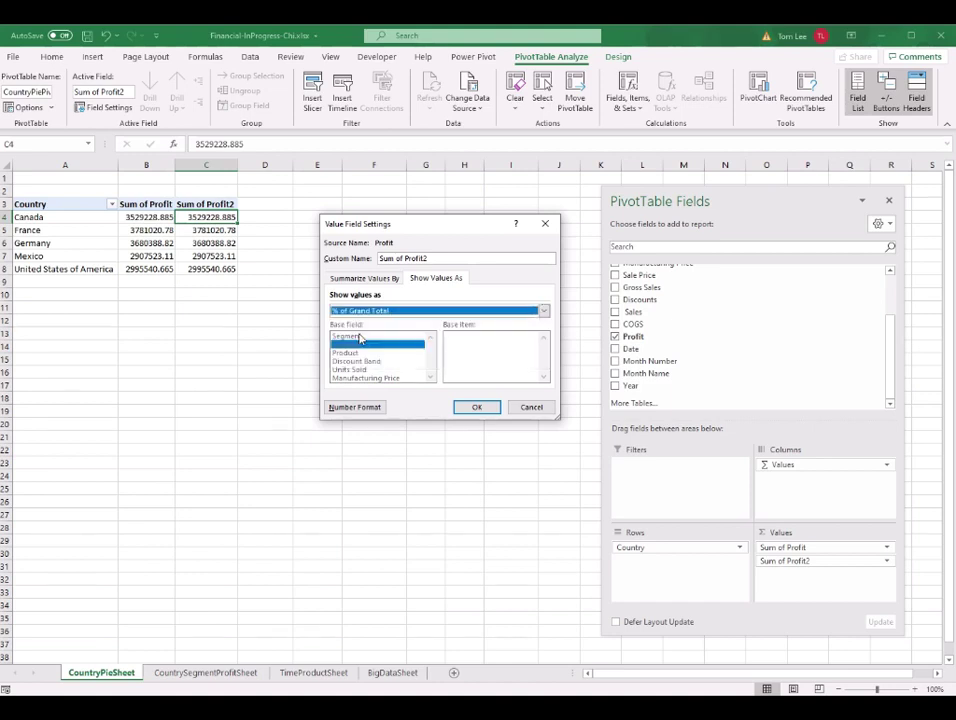
pyautogui.click(492, 412)
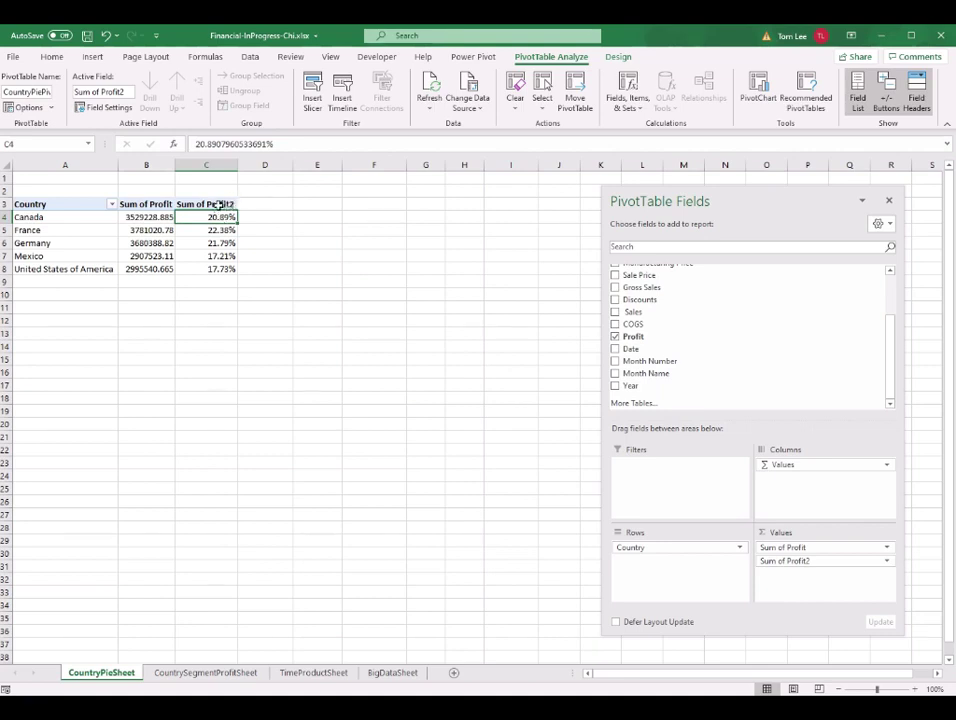
# Give the Sum of Profit2 value field the custom name "Precentage Profit".
pyautogui.rightClick(219, 218)
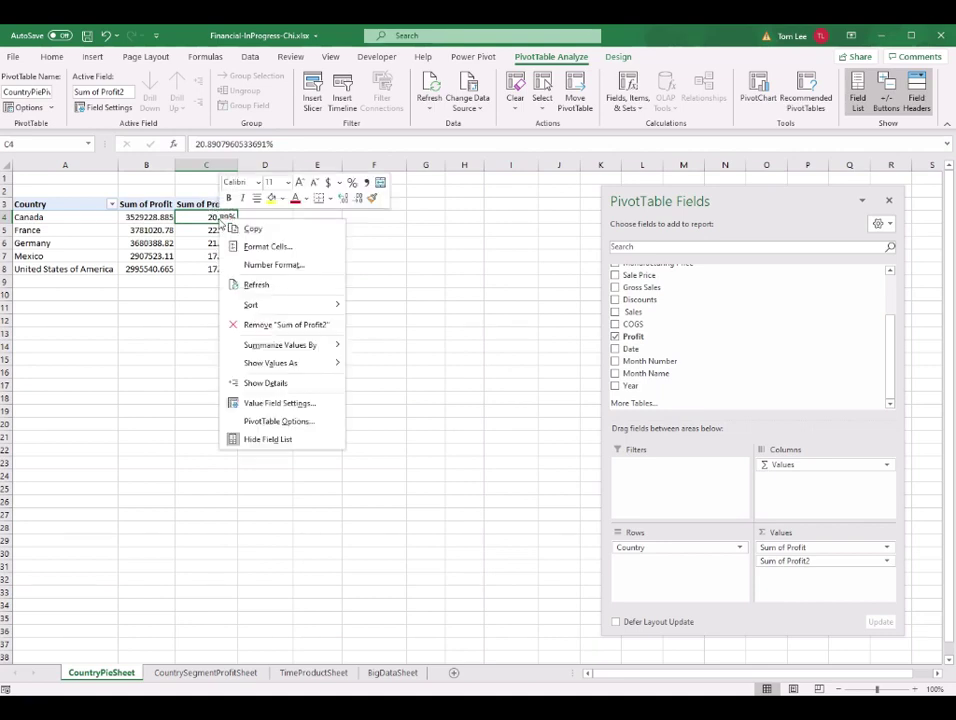
pyautogui.click(280, 403)
pyautogui.moveTo(329, 302); pyautogui.dragTo(562, 303)
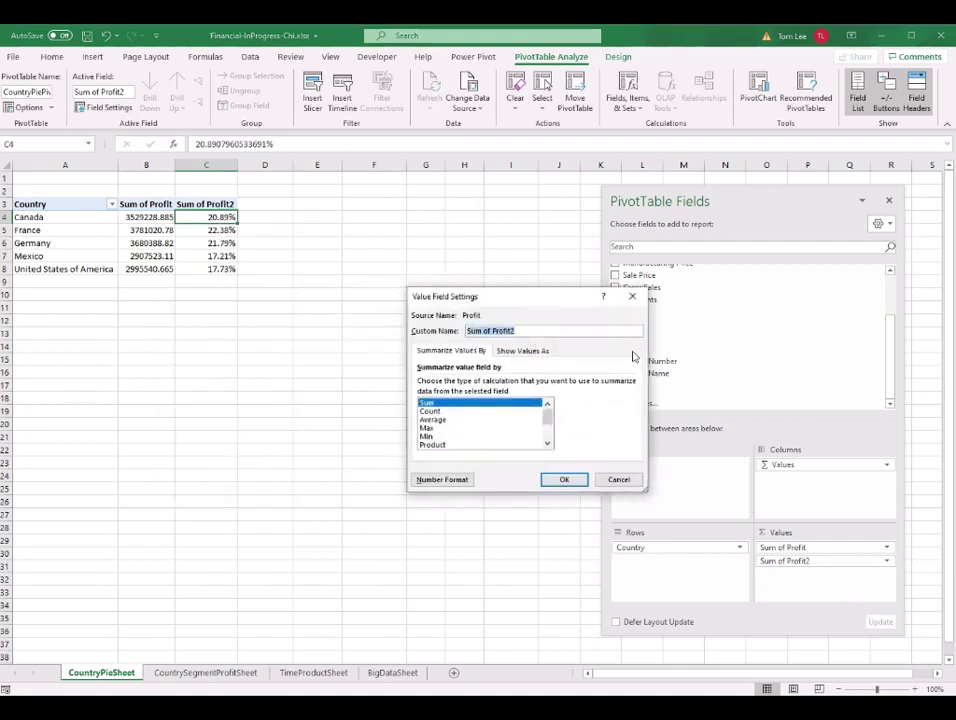
pyautogui.write('Precentage Profit')
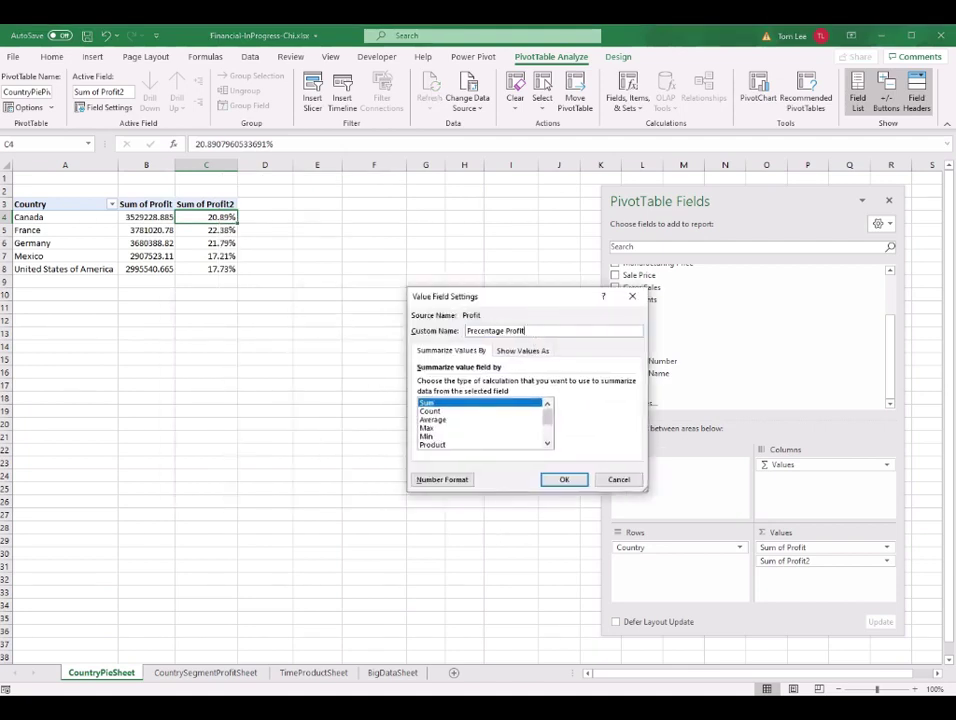
pyautogui.click(565, 480)
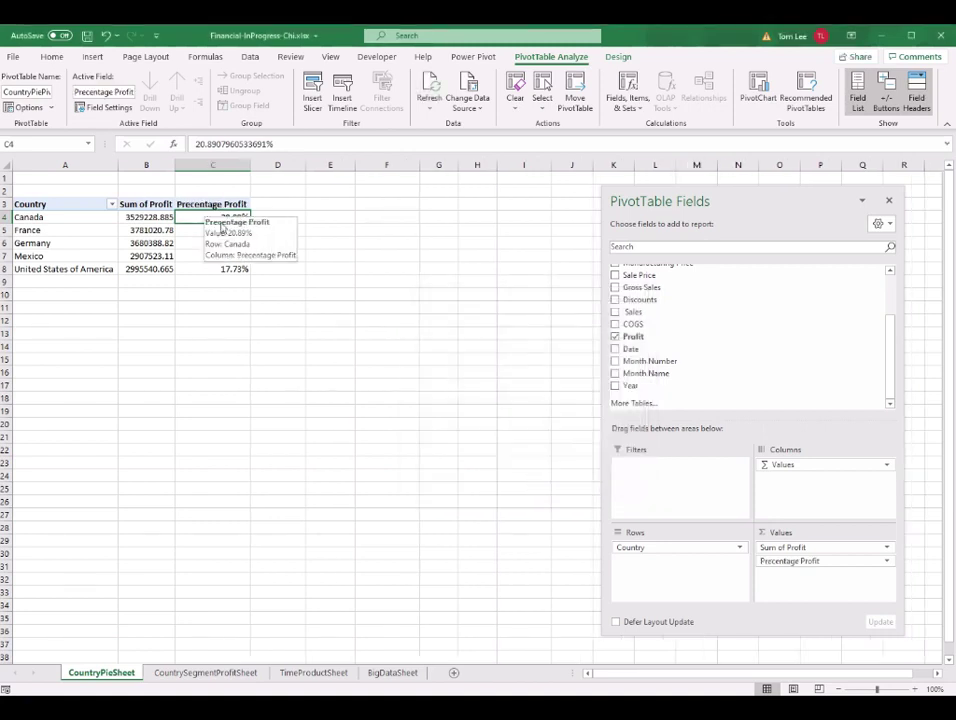
# Format the Sum of Profit values in the PivotTable as Currency with the $ symbol and 1 decimal place.
pyautogui.click(150, 218)
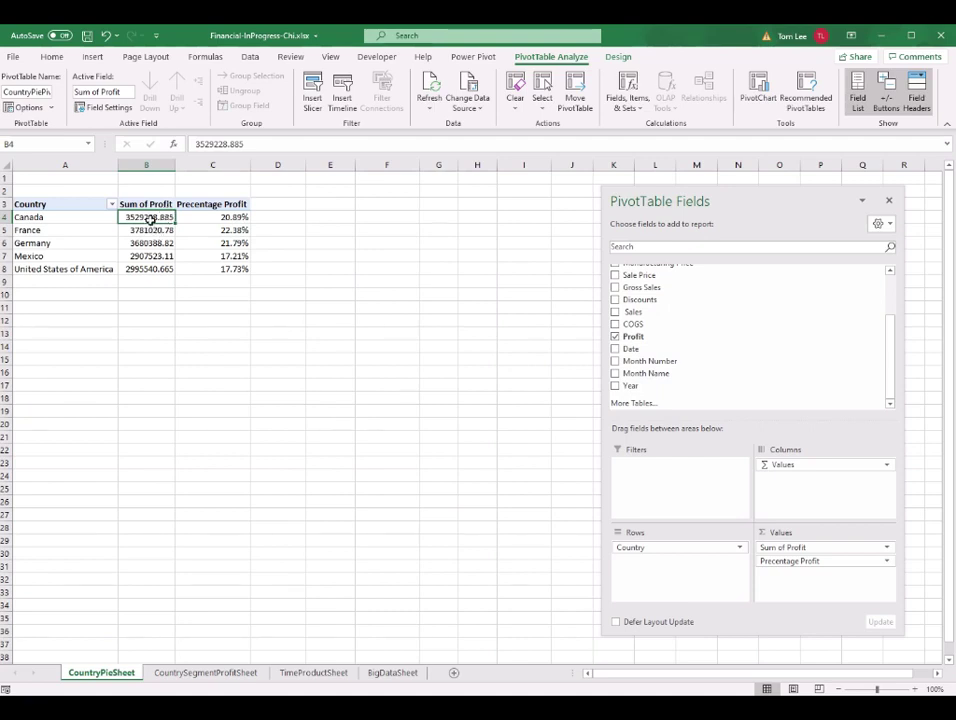
pyautogui.rightClick(150, 219)
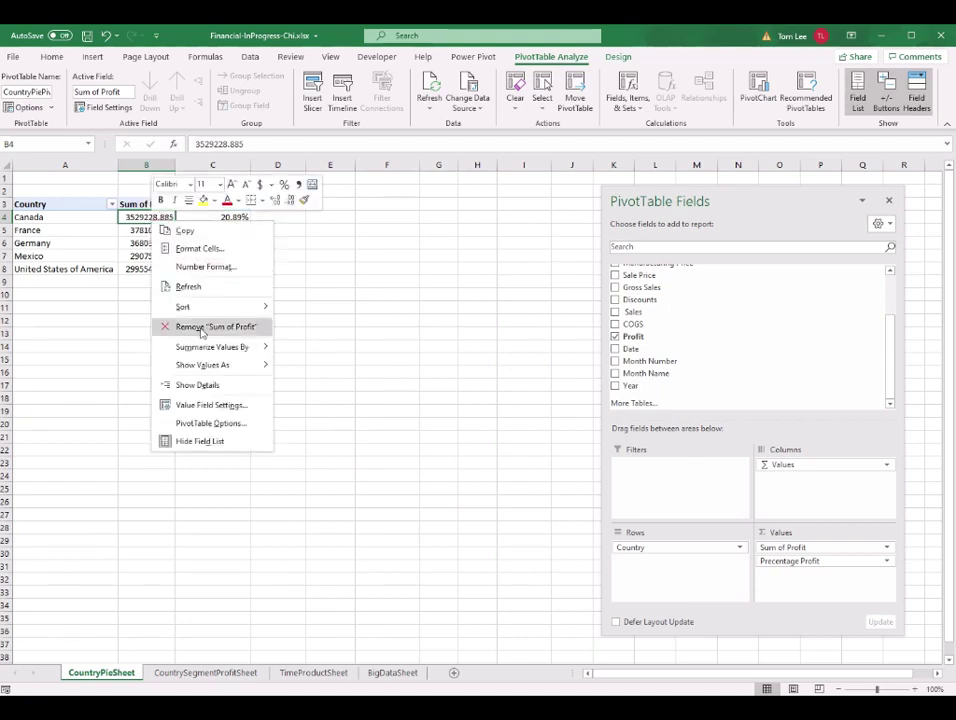
pyautogui.click(231, 410)
pyautogui.moveTo(265, 301); pyautogui.dragTo(467, 276)
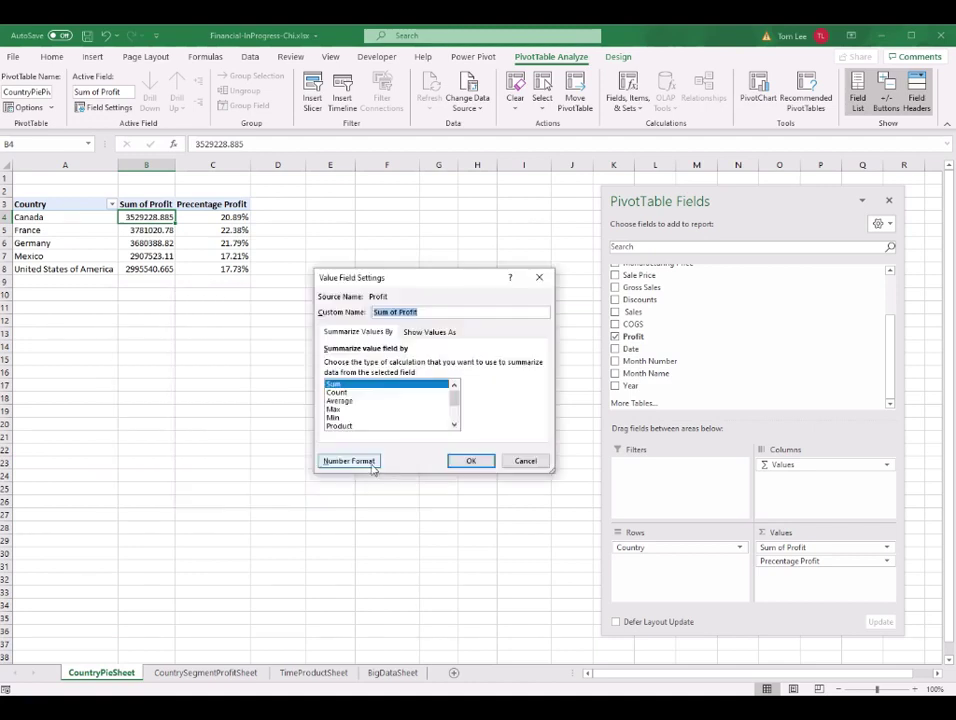
pyautogui.click(352, 459)
pyautogui.click(88, 315)
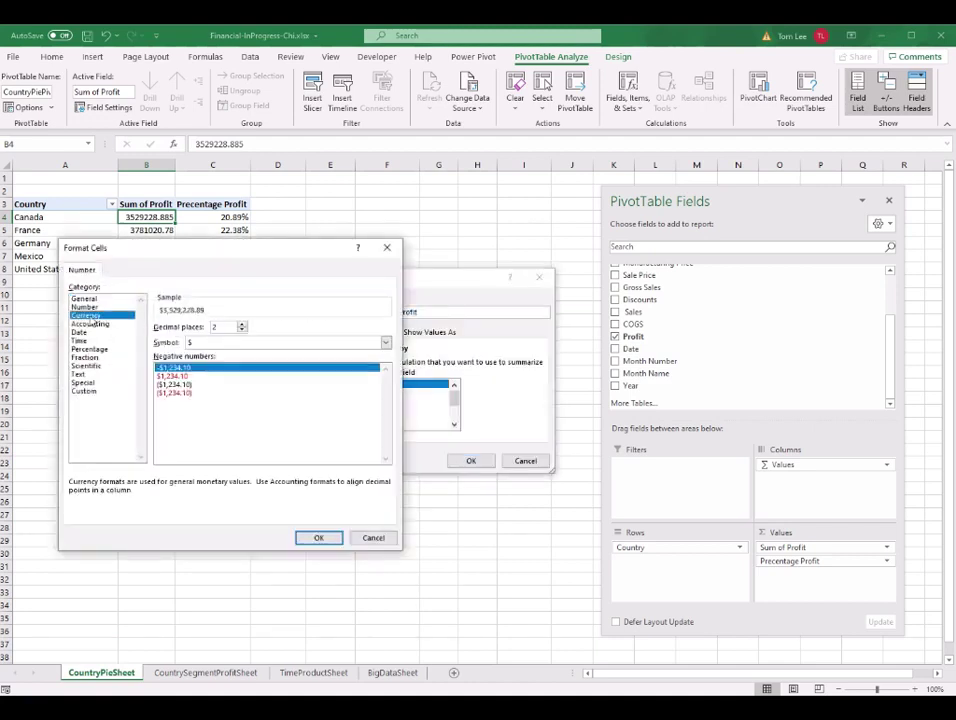
pyautogui.click(241, 331)
pyautogui.click(241, 331)
pyautogui.click(318, 537)
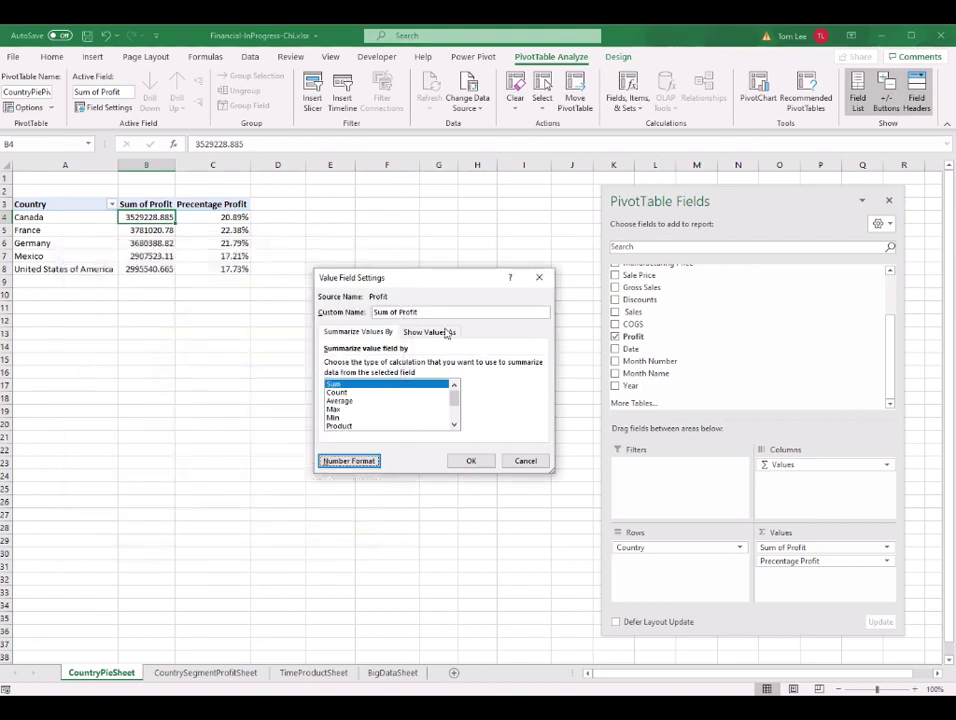
# Give the Sum of Profit value field the custom name "Total Profit" and widen column A slightly.
pyautogui.moveTo(420, 312); pyautogui.dragTo(341, 314)
pyautogui.write('Total Profit')
pyautogui.press('Return')
pyautogui.click(141, 228)
pyautogui.moveTo(119, 161); pyautogui.dragTo(131, 162)
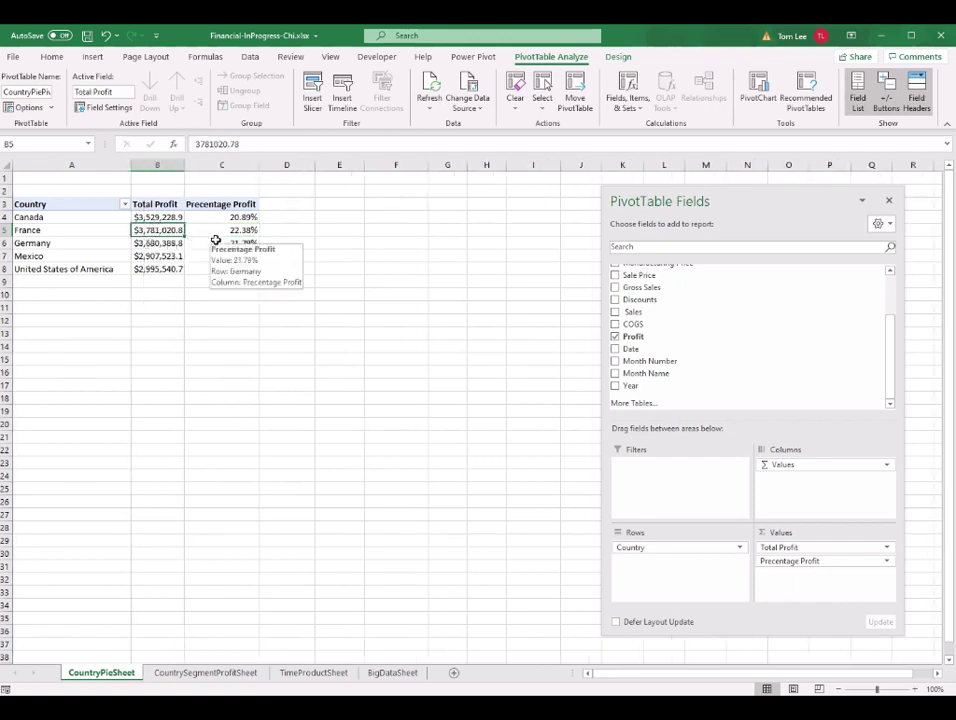
pyautogui.moveTo(244, 217); pyautogui.dragTo(235, 244)
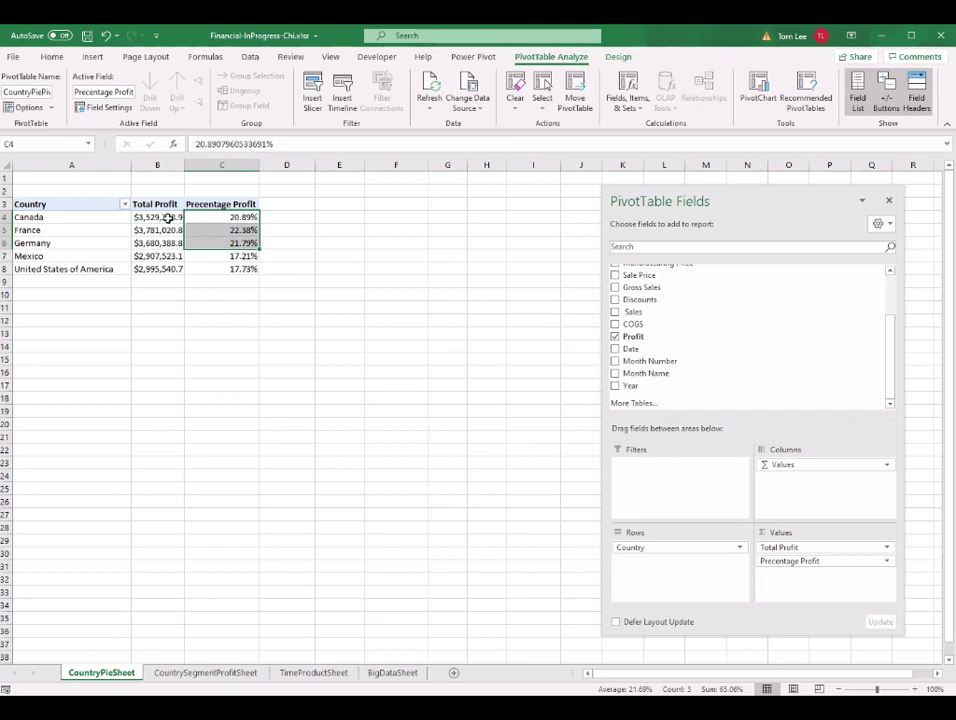
pyautogui.click(158, 217)
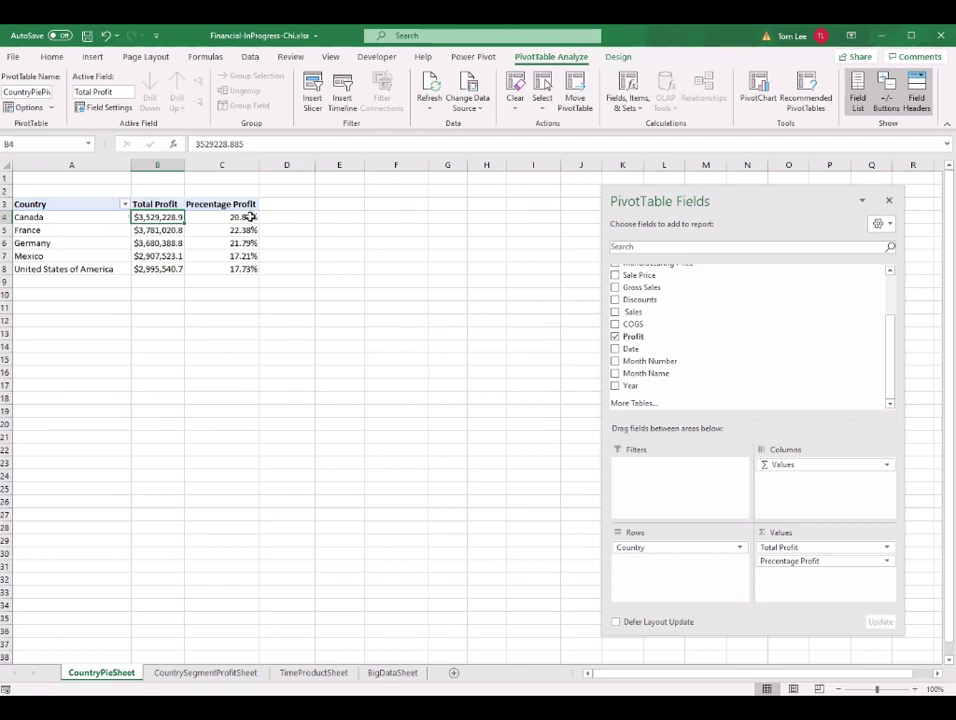
pyautogui.click(250, 270)
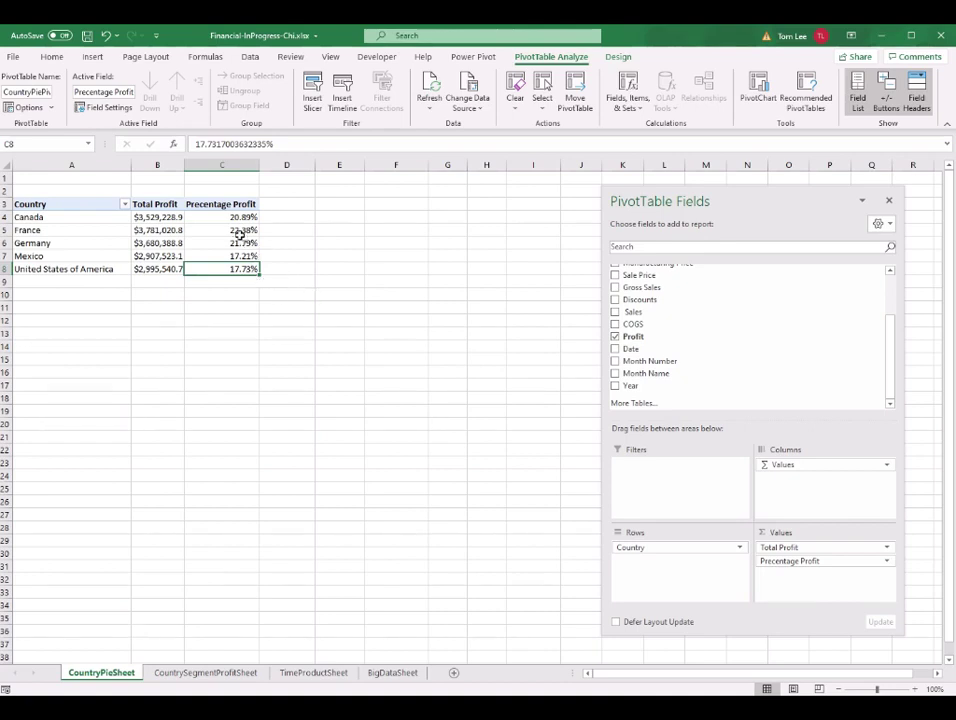
pyautogui.click(238, 243)
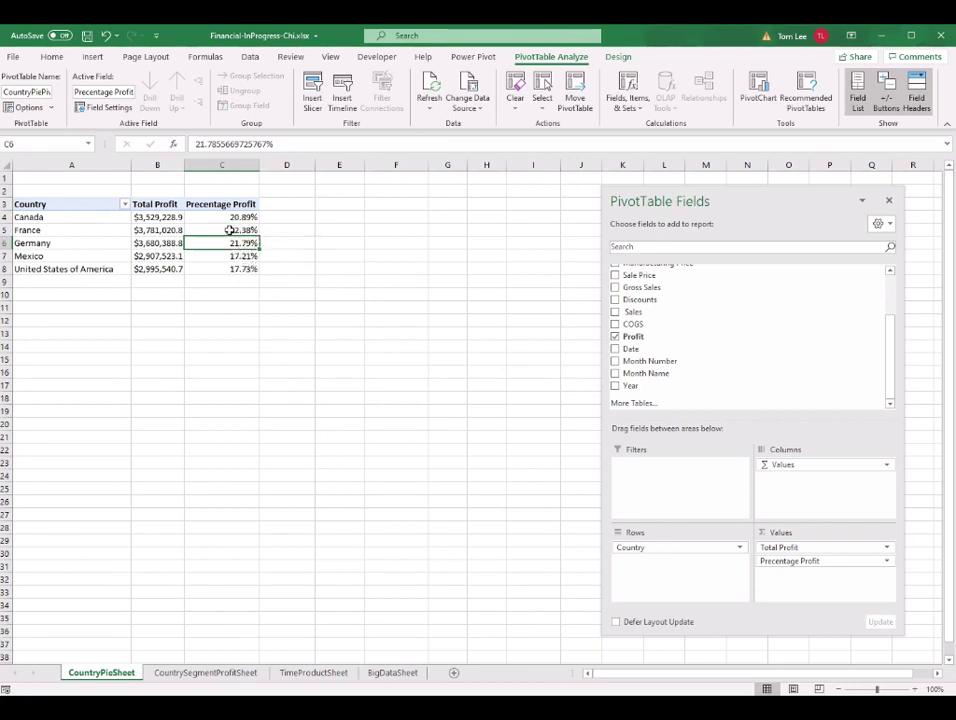
# Insert a Pie PivotChart from the country profit PivotTable and place it just below the table.
pyautogui.click(229, 230)
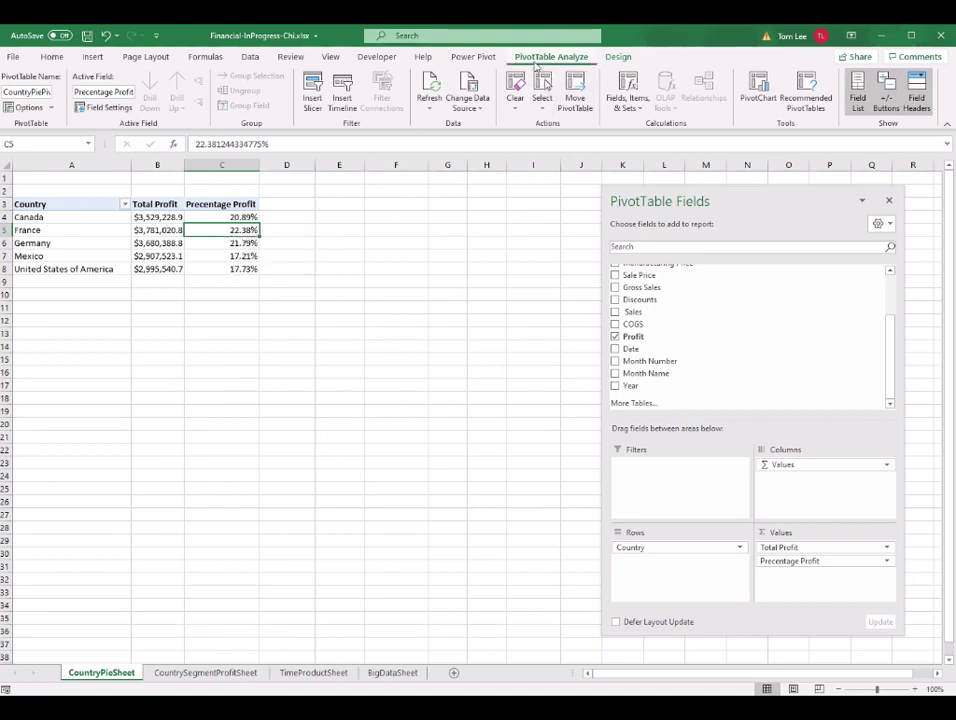
pyautogui.click(768, 93)
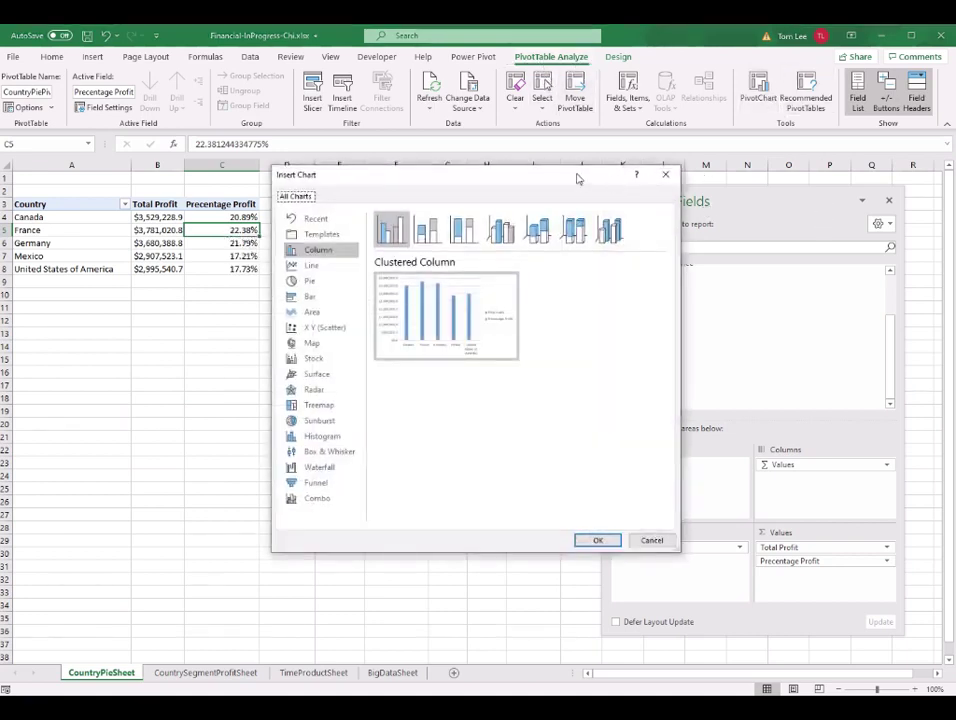
pyautogui.moveTo(572, 181); pyautogui.dragTo(679, 170)
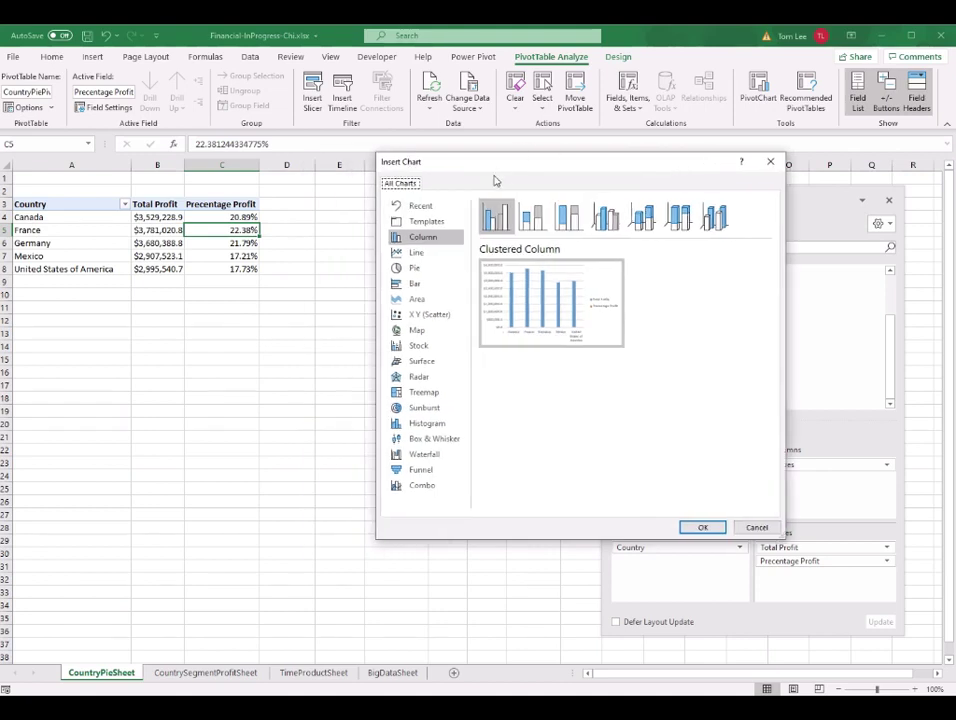
pyautogui.click(416, 268)
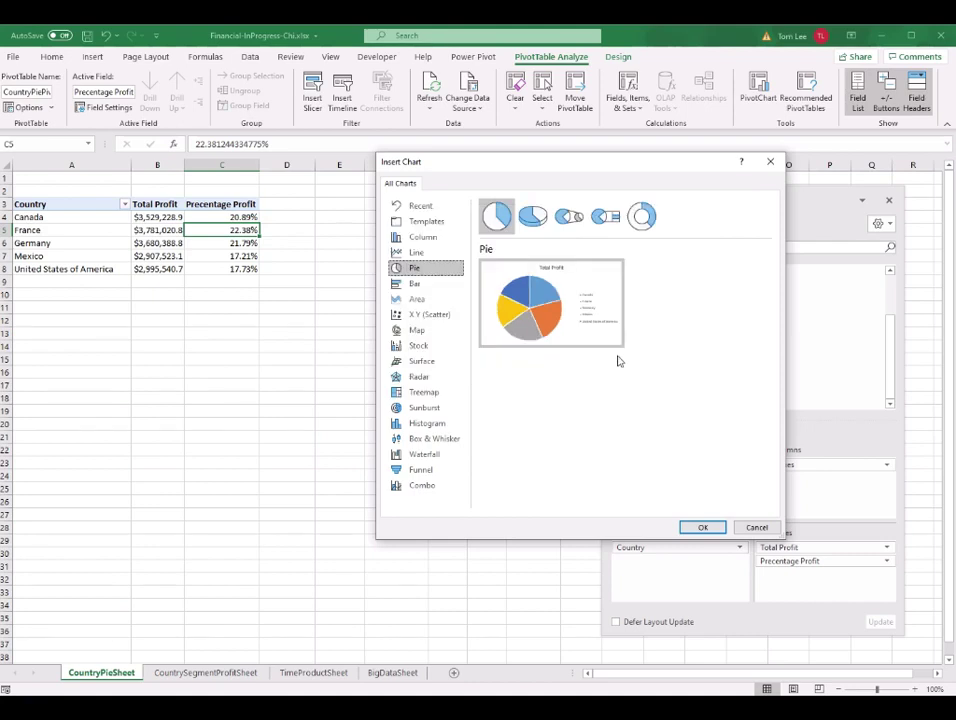
pyautogui.moveTo(580, 340)
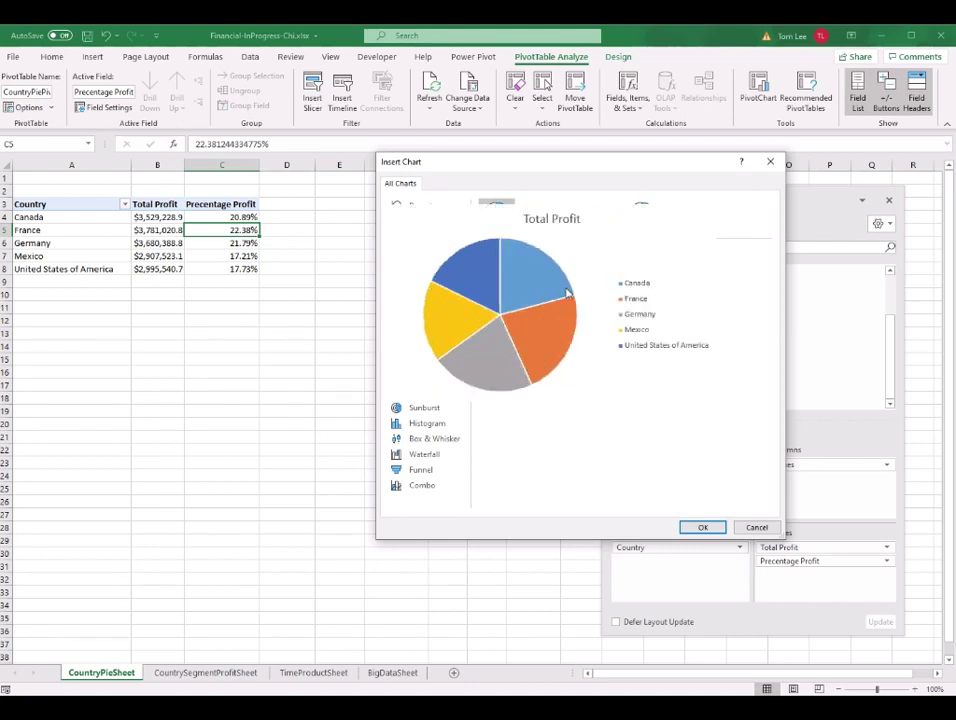
pyautogui.click(702, 527)
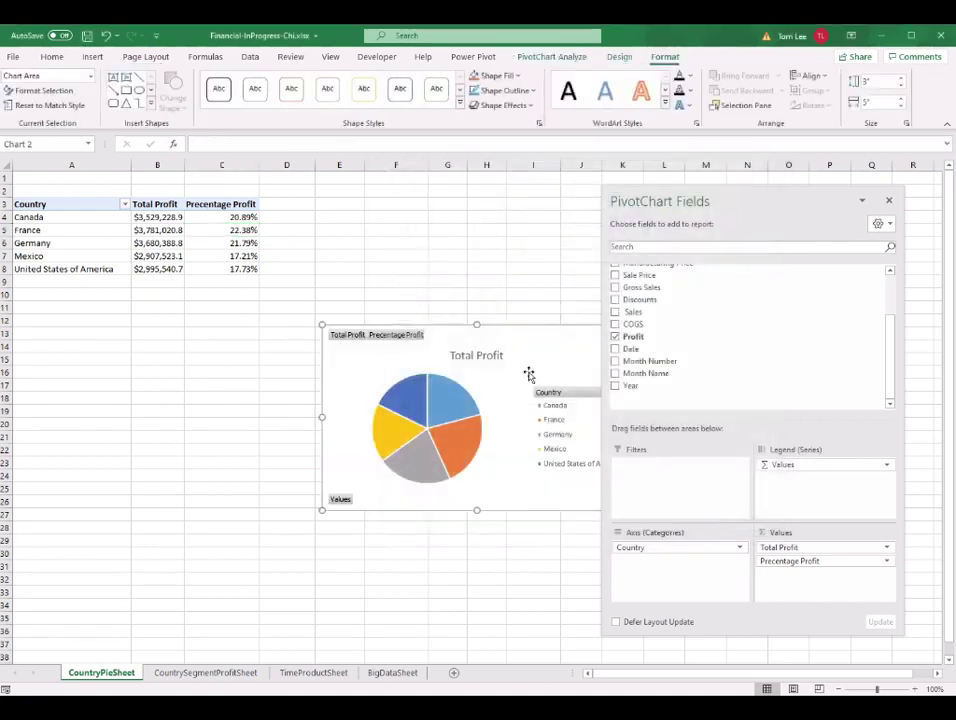
pyautogui.moveTo(526, 343); pyautogui.dragTo(352, 305)
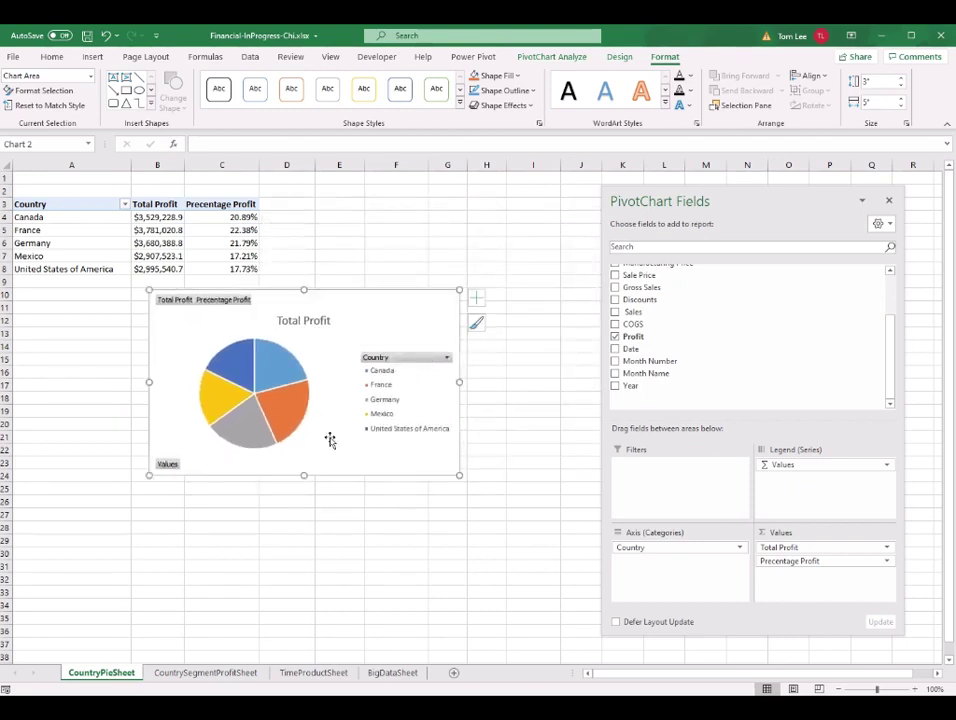
# Hide all field buttons on the pie chart and delete its chart title.
pyautogui.rightClick(428, 359)
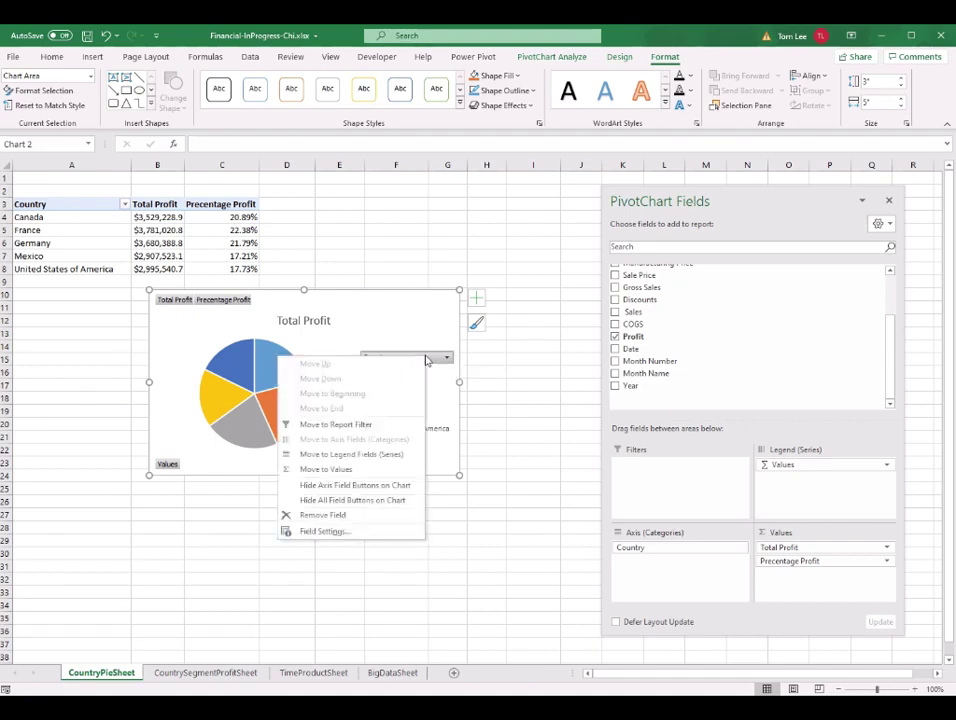
pyautogui.click(352, 500)
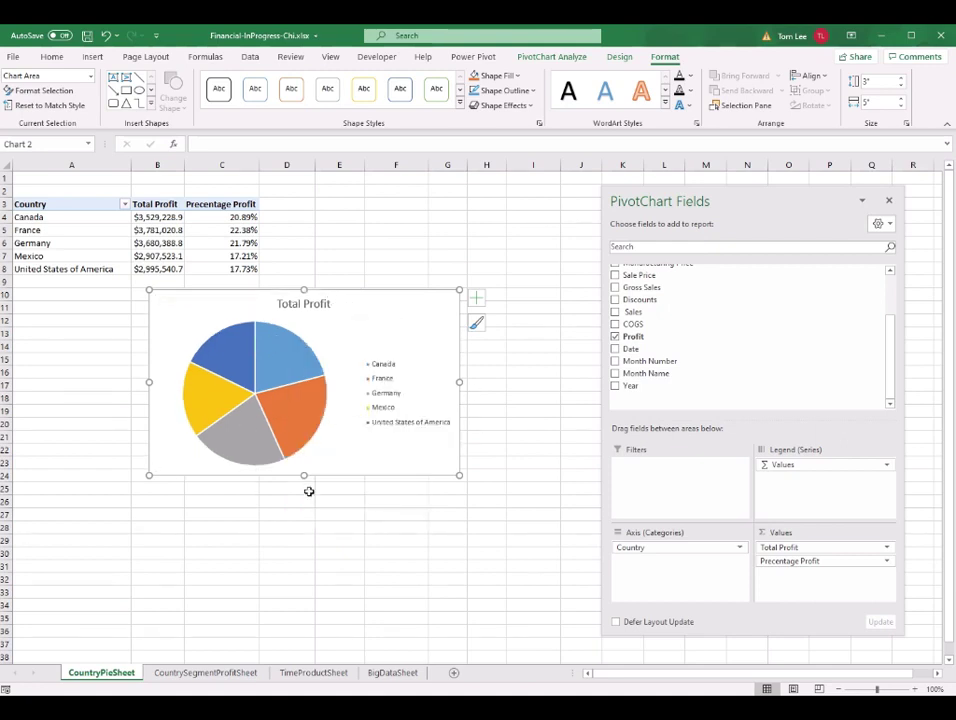
pyautogui.click(312, 306)
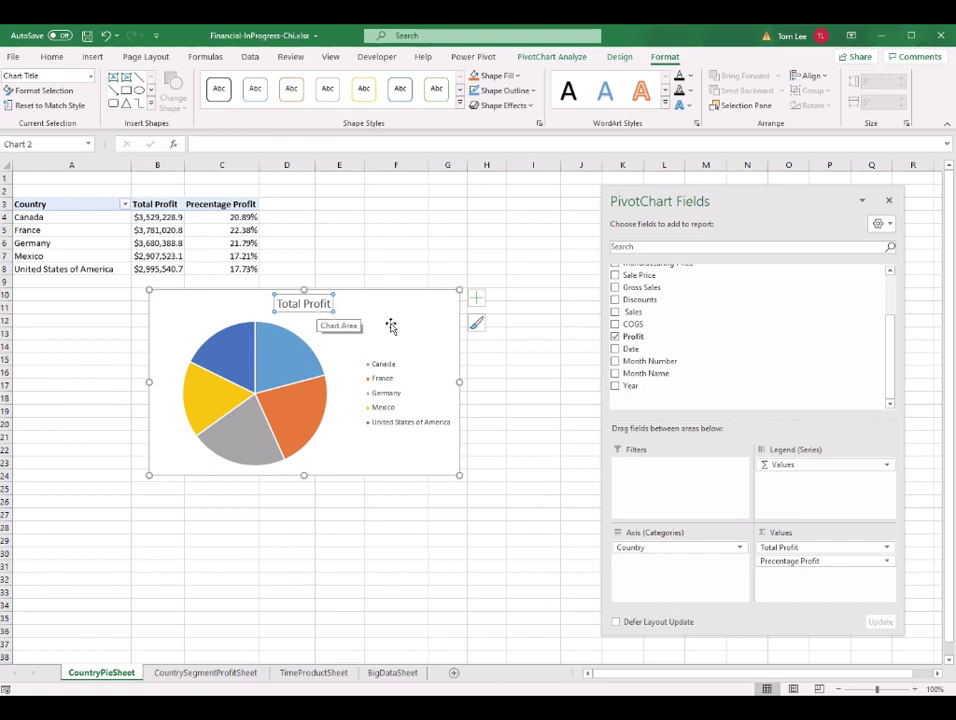
pyautogui.press('Delete')
# Move the pie chart beside the PivotTable, with its upper edge at row 3 and starting in column D.
pyautogui.moveTo(418, 294); pyautogui.dragTo(538, 210)
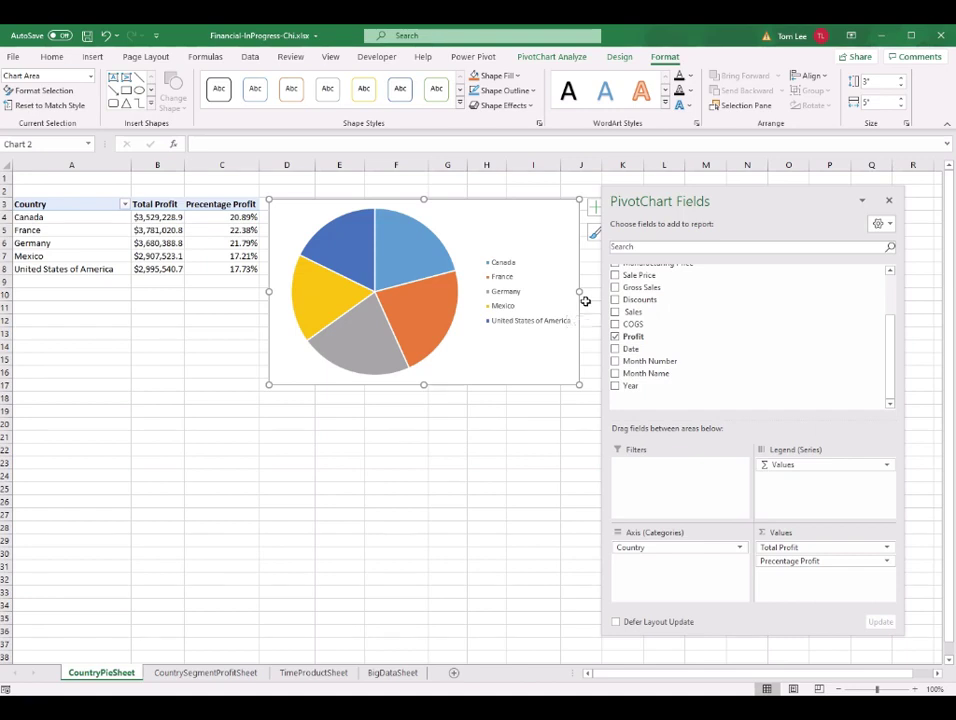
pyautogui.moveTo(422, 370)
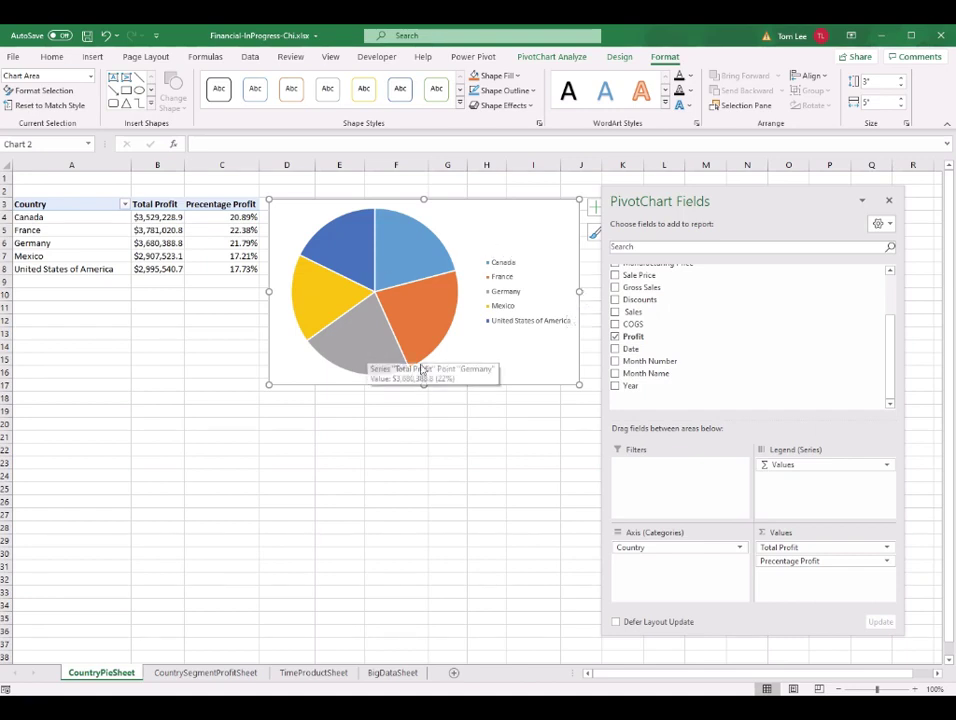
# Name the pie chart CountryPieChart and save the workbook.
pyautogui.moveTo(443, 316)
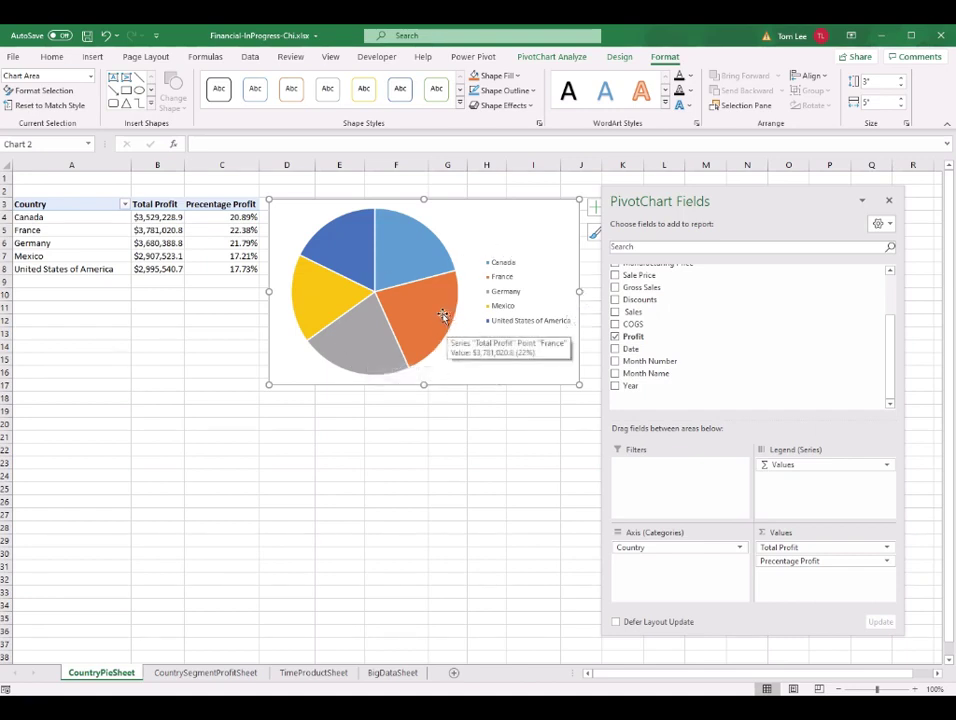
pyautogui.click(540, 60)
pyautogui.click(36, 91)
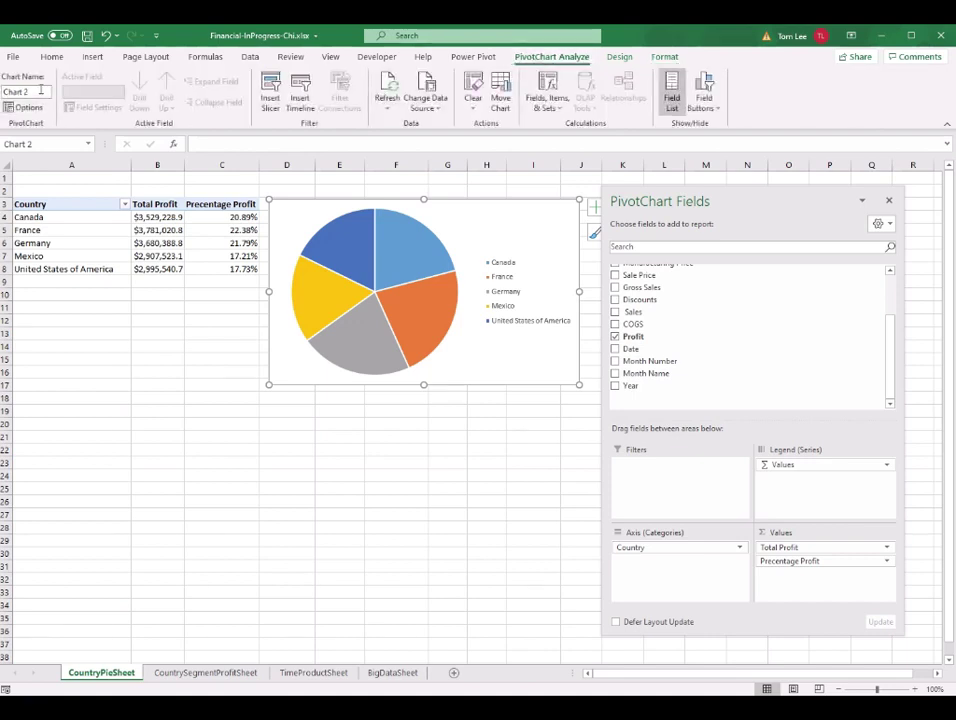
pyautogui.write('CountryPieChart')
pyautogui.press('Return')
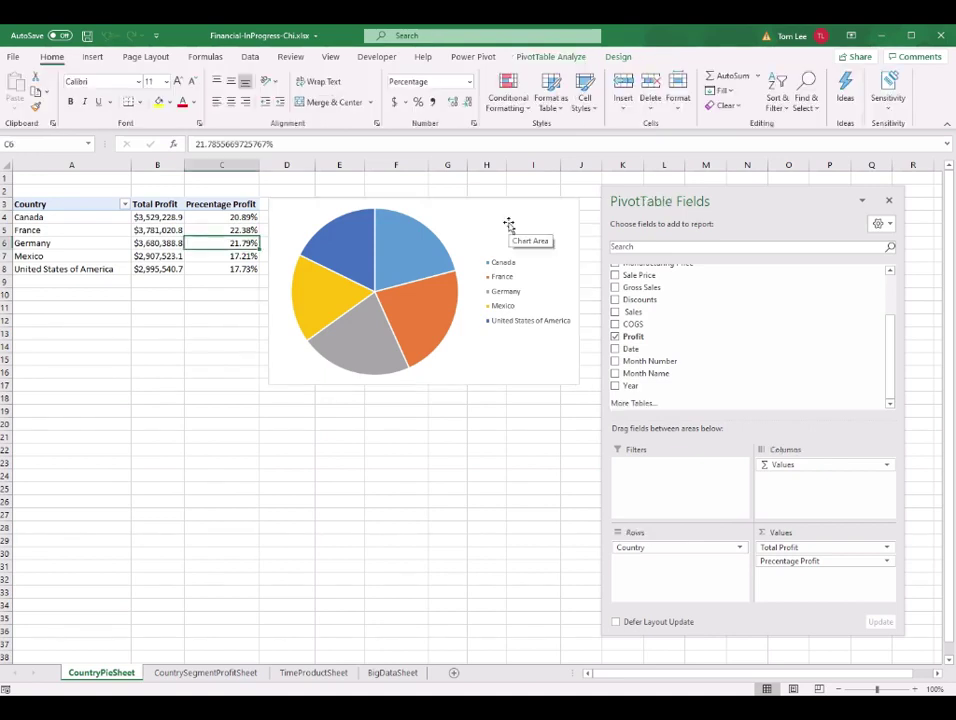
pyautogui.click(509, 224)
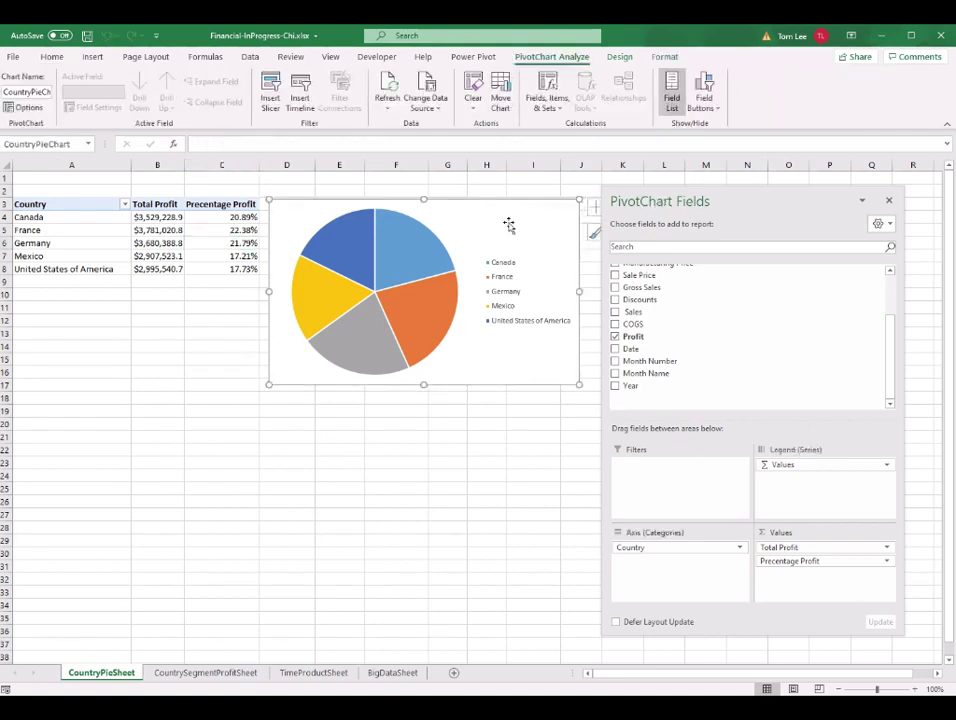
pyautogui.hotkey('ctrl', 's')
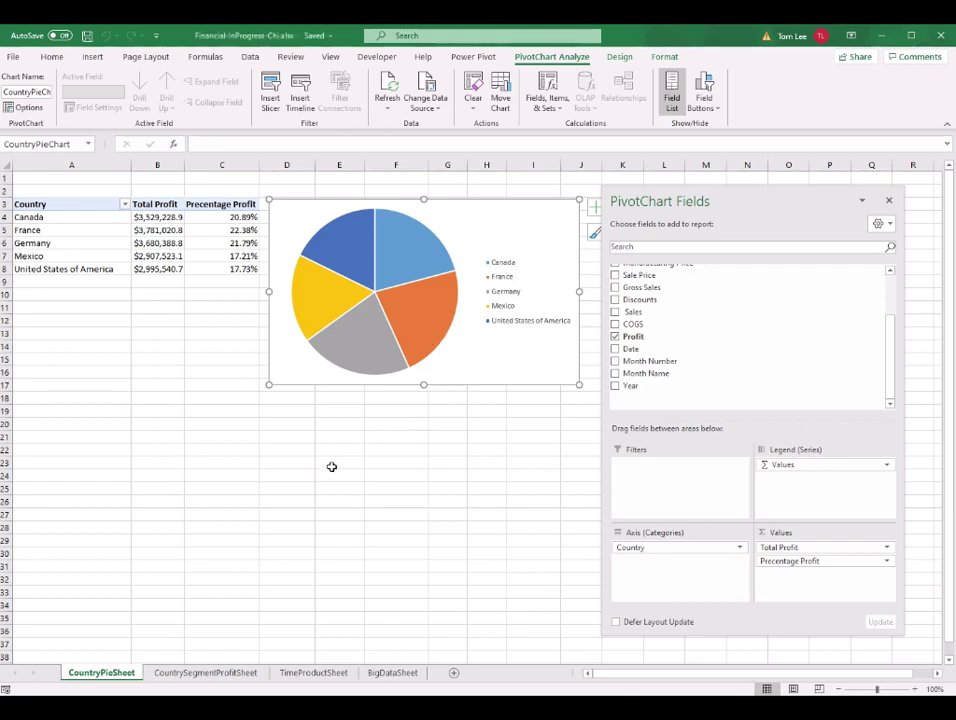
pyautogui.click(173, 415)
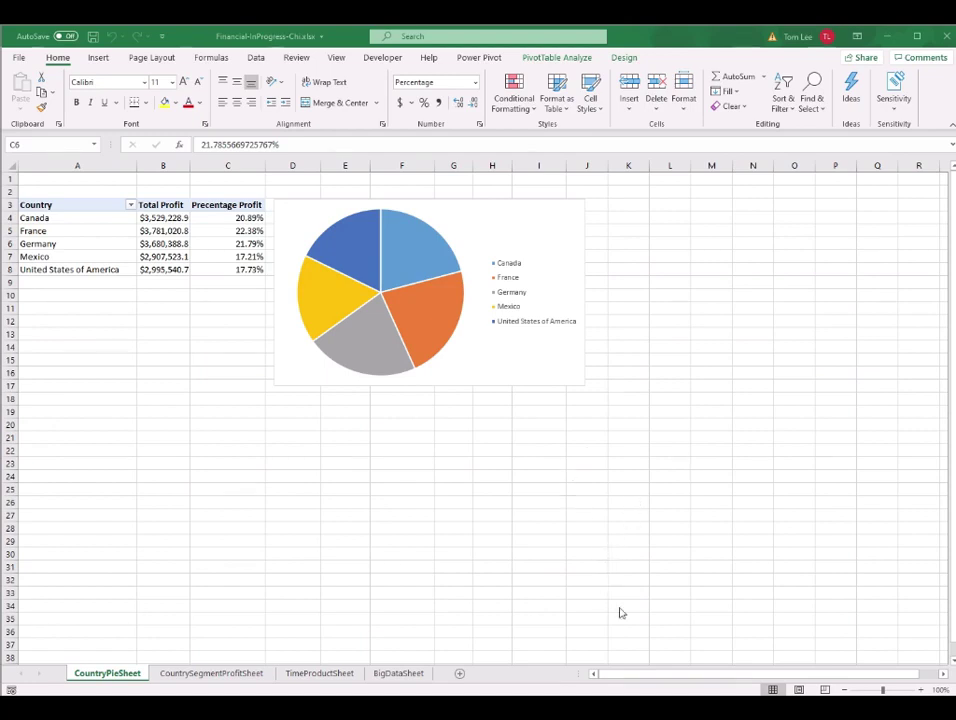
# Switch to the Financial-Final.xlsx workbook and examine the sparkline trend table on its DashBoard sheet.
pyautogui.moveTo(588, 712)
pyautogui.click(533, 660)
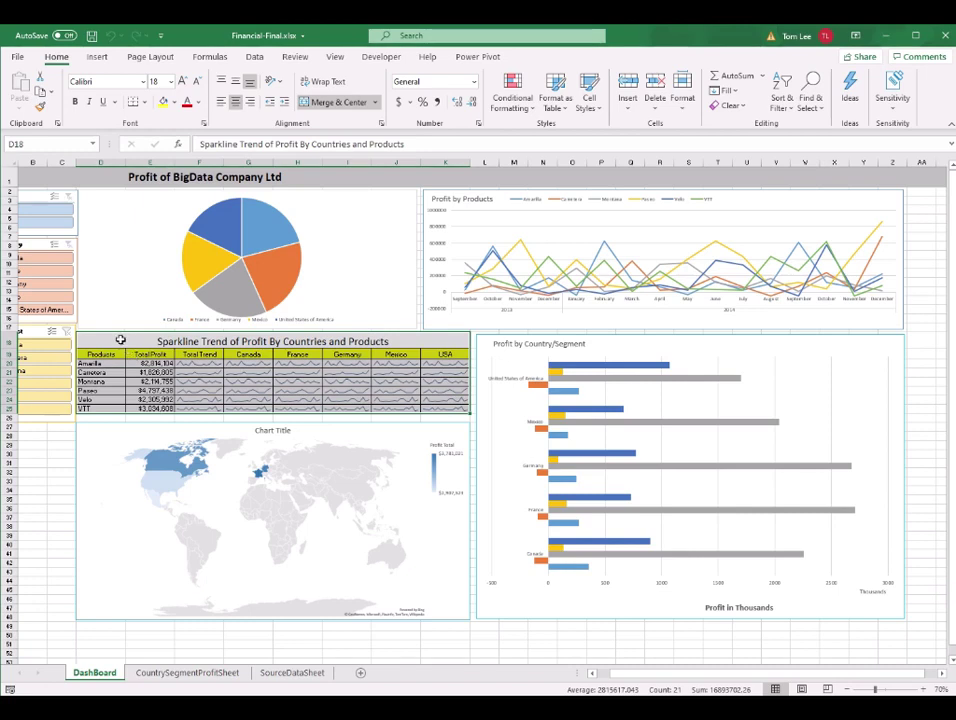
pyautogui.moveTo(139, 339); pyautogui.dragTo(370, 410)
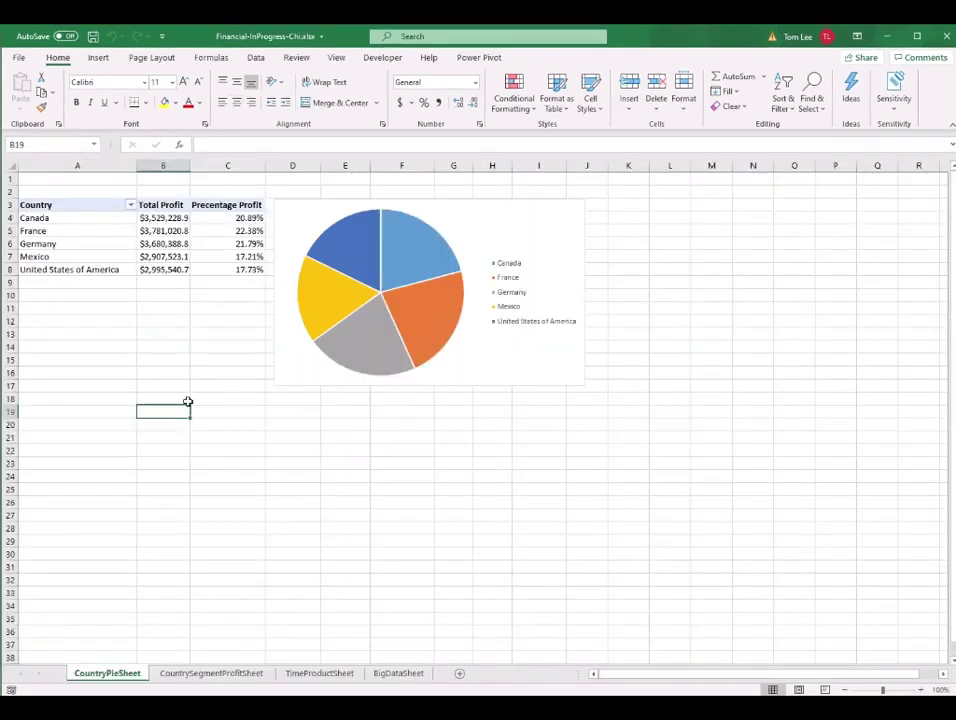
# In Financial-InProgress-Chi.xlsx, create a copy of CountryPieSheet placed before the original and rename the copy SparkLineSheet.
pyautogui.rightClick(110, 678)
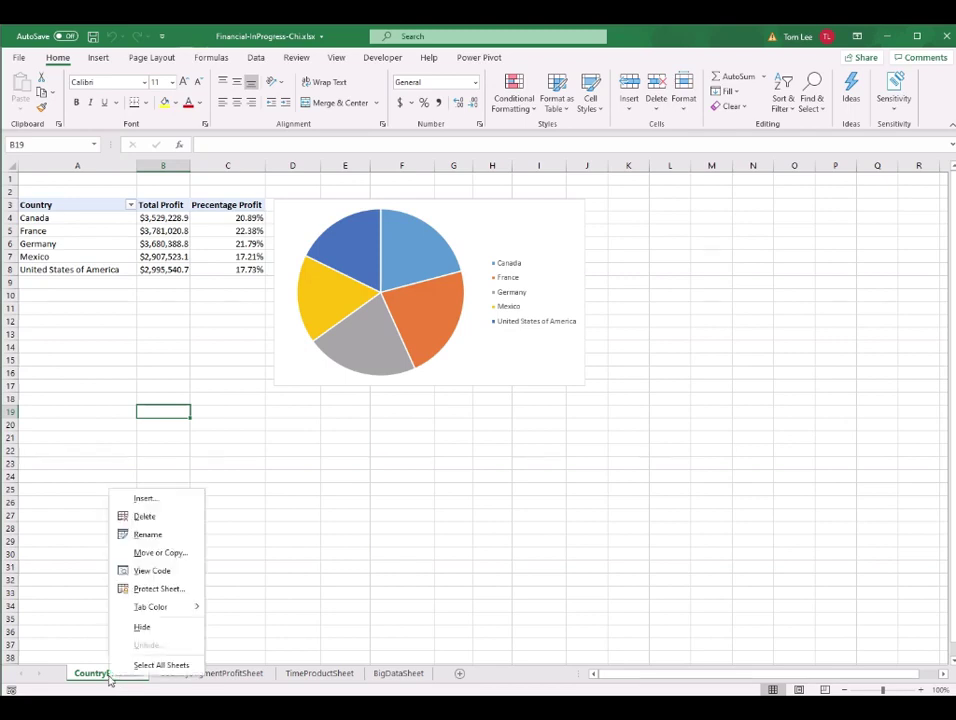
pyautogui.click(166, 555)
pyautogui.moveTo(194, 465); pyautogui.dragTo(618, 242)
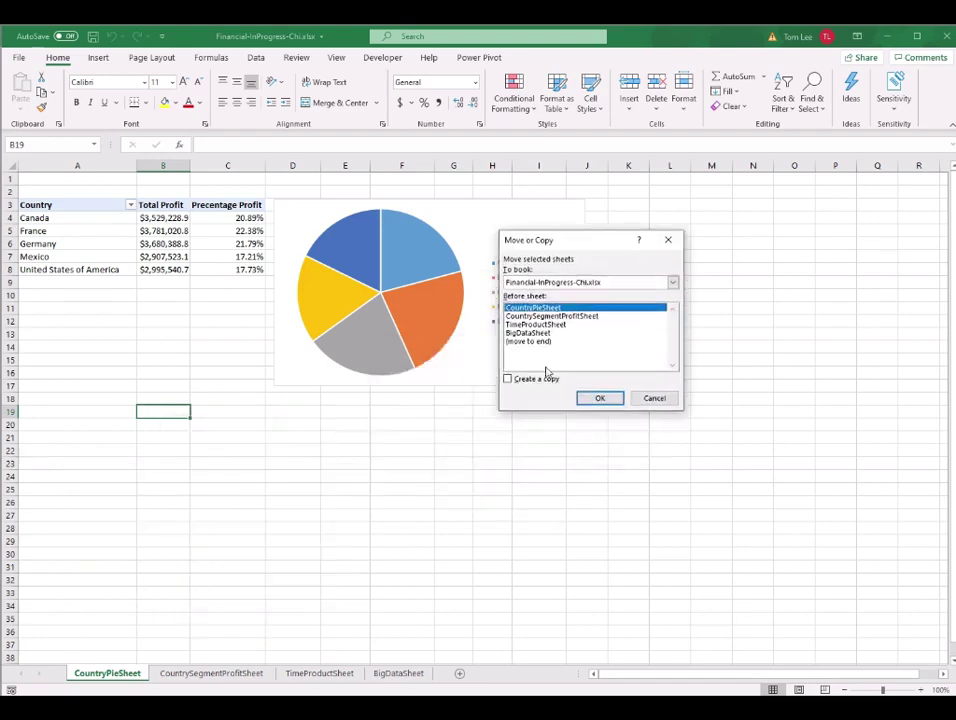
pyautogui.click(508, 379)
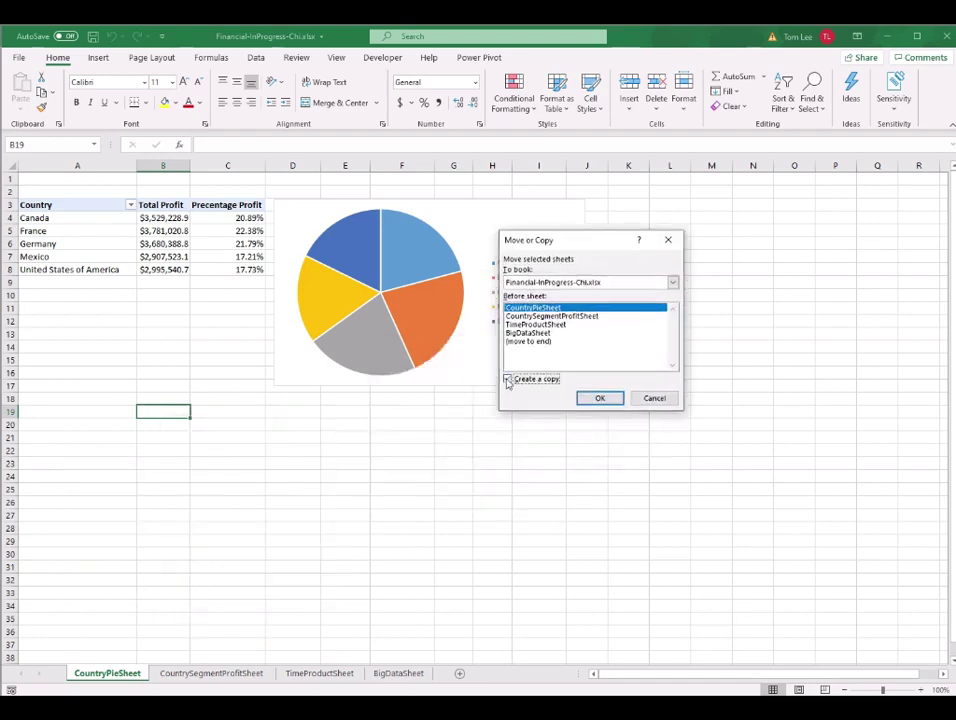
pyautogui.click(601, 399)
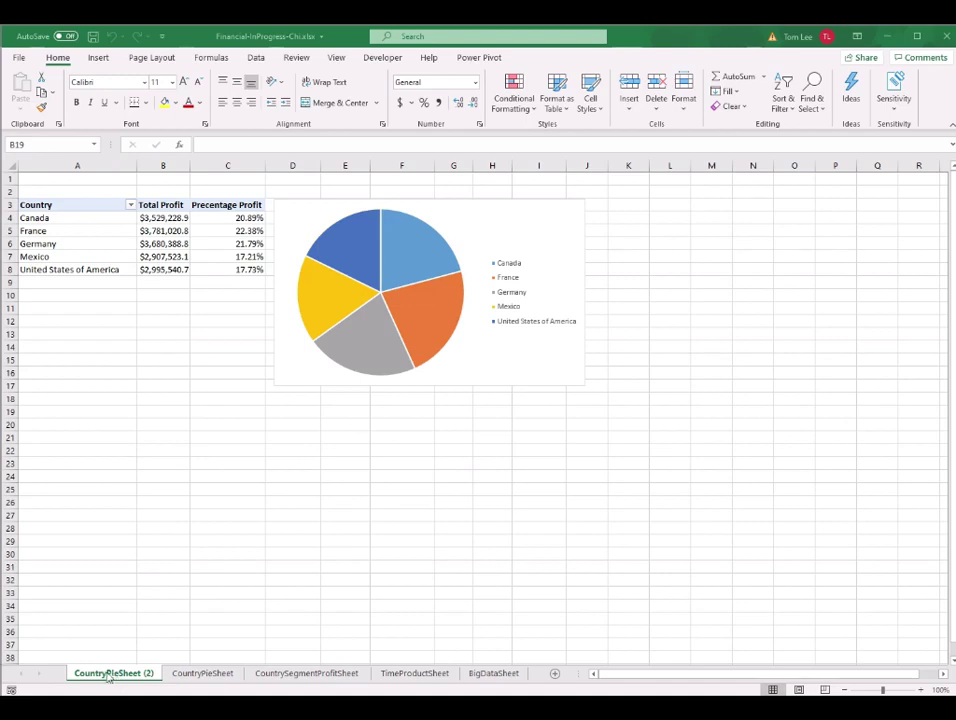
pyautogui.doubleClick(108, 676)
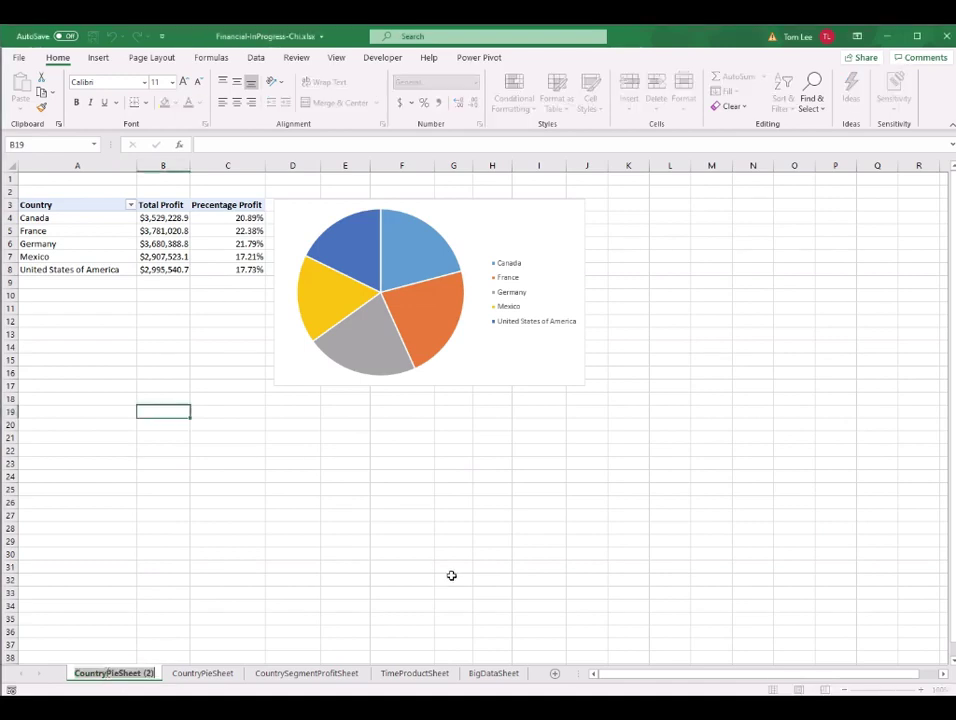
pyautogui.write('SparkLineSheet')
pyautogui.press('Return')
# Delete the pie chart from SparkLineSheet and remove all fields from its pivot table.
pyautogui.click(546, 218)
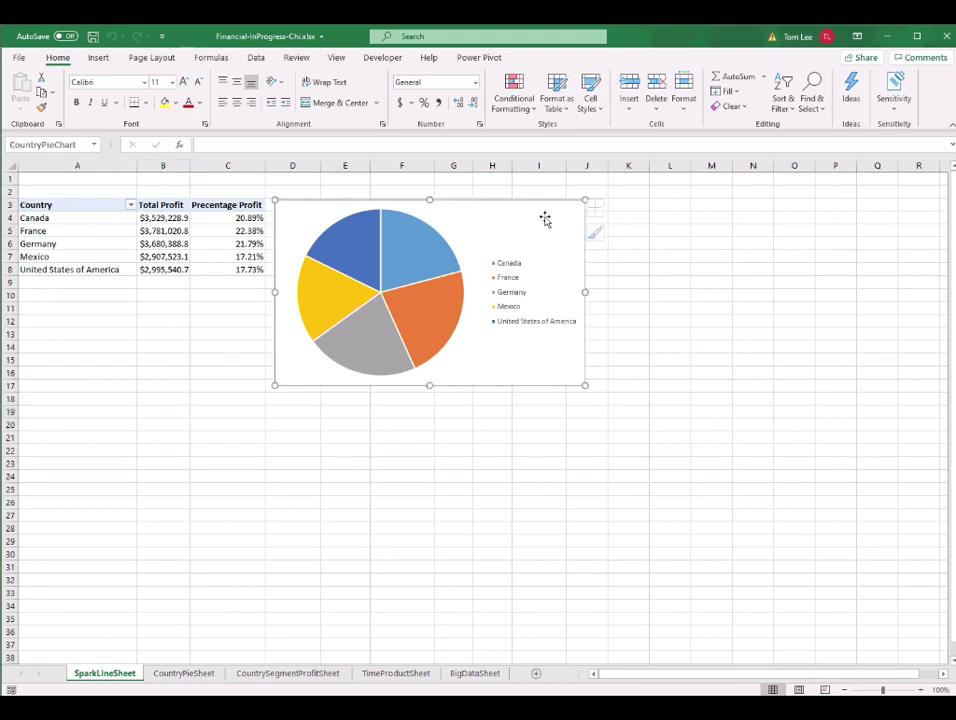
pyautogui.press('Delete')
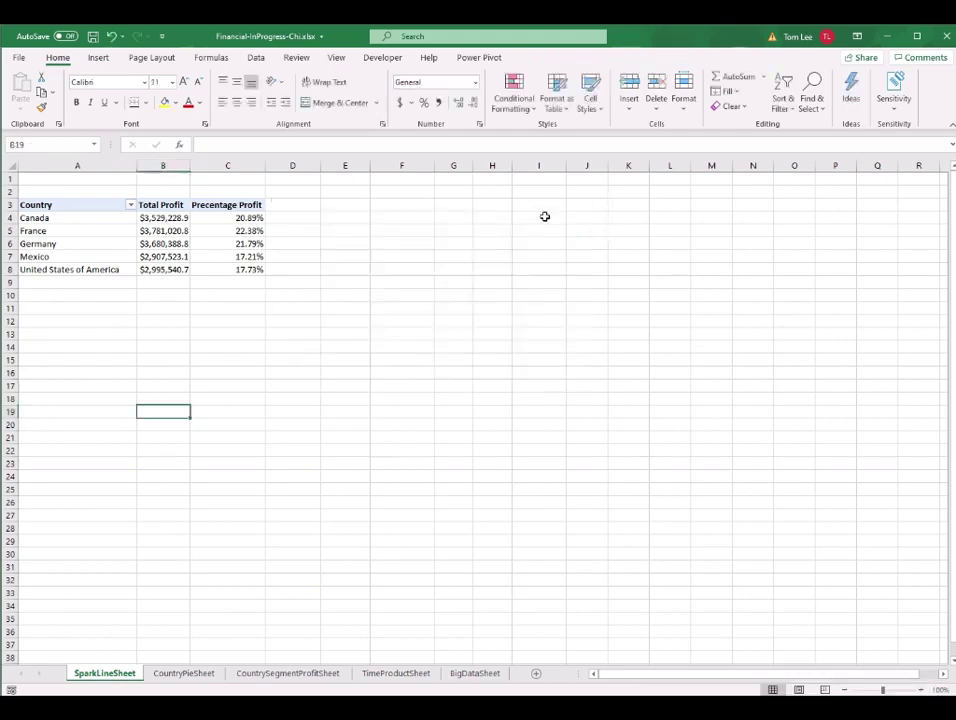
pyautogui.click(158, 243)
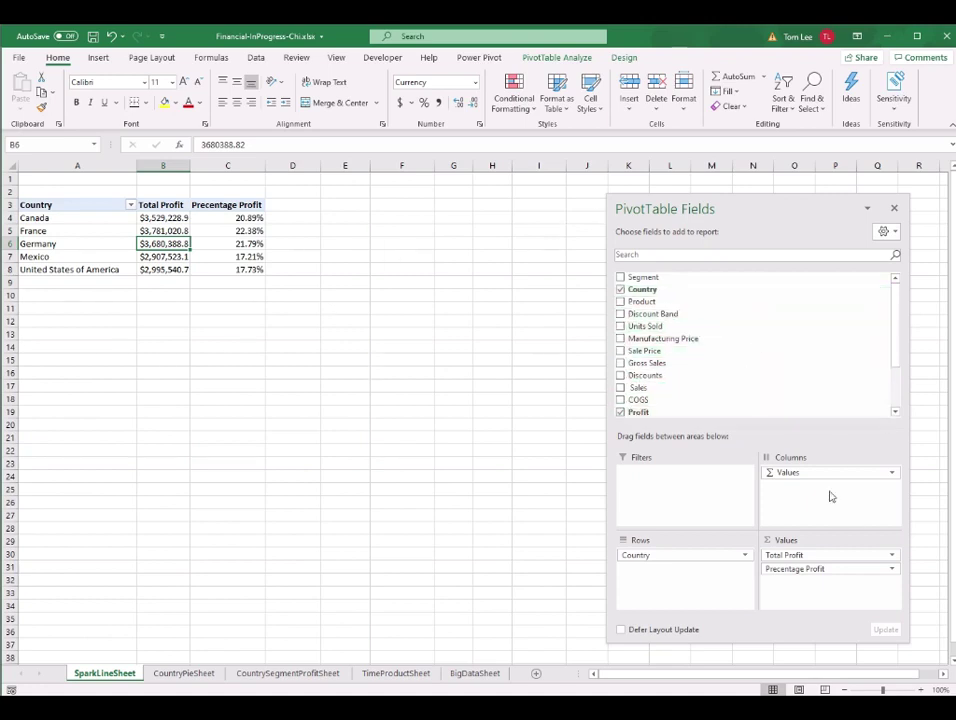
pyautogui.moveTo(819, 474); pyautogui.dragTo(790, 324)
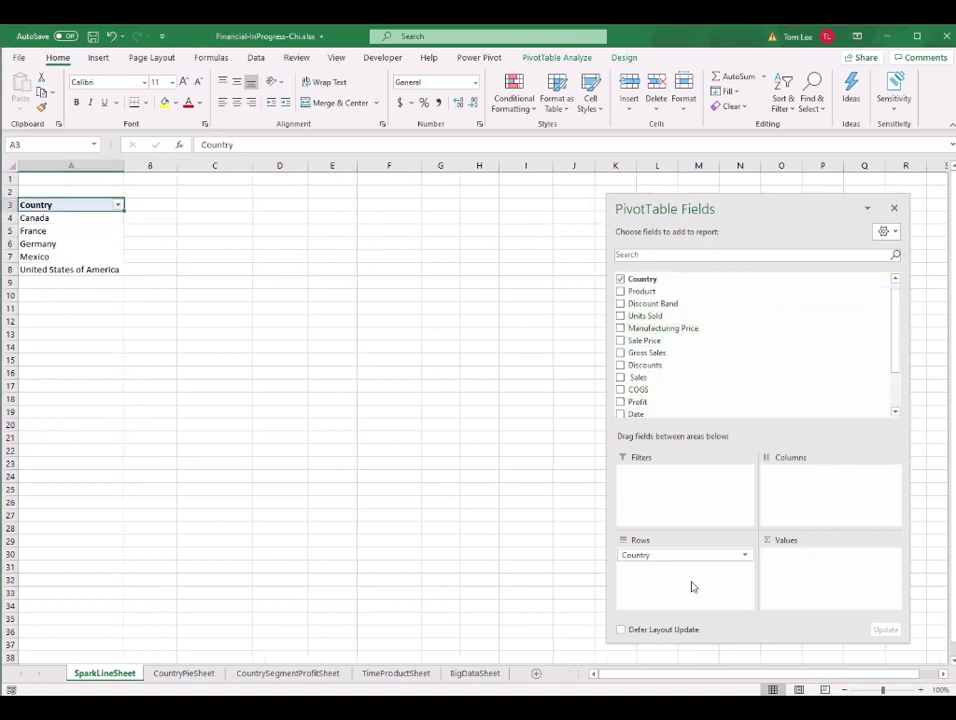
pyautogui.moveTo(672, 559); pyautogui.dragTo(747, 367)
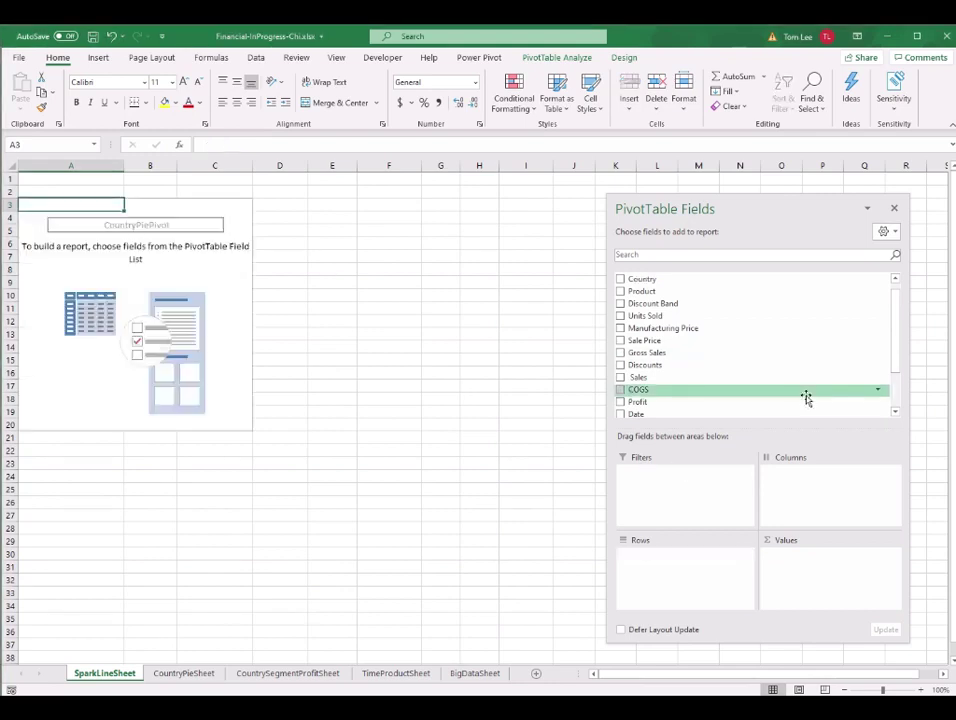
pyautogui.click(236, 280)
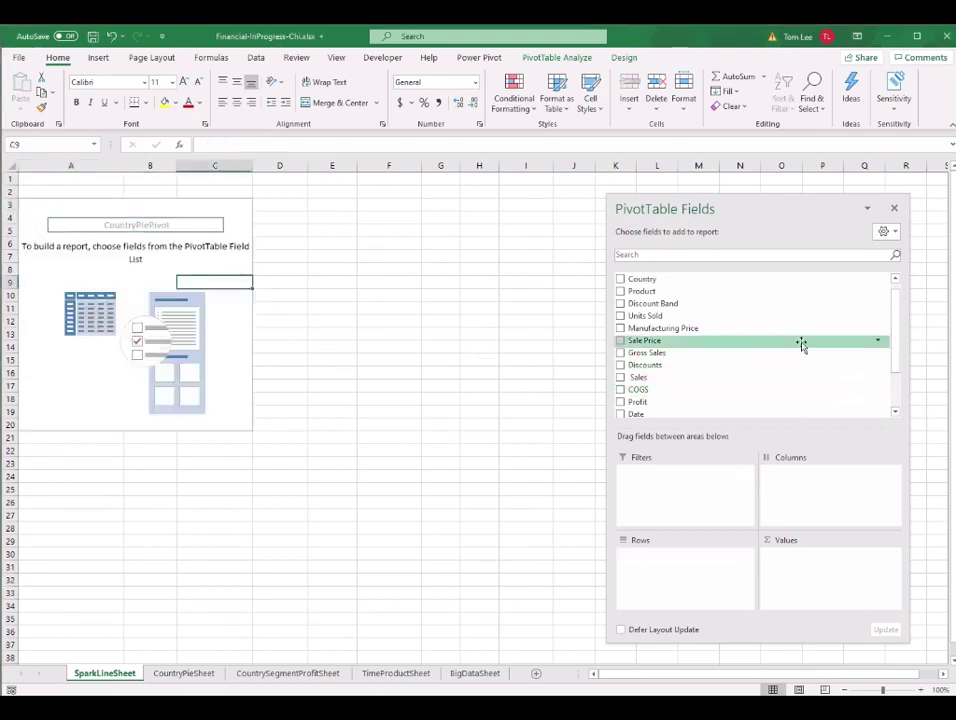
# Add Country as the pivot table's filter and the sum of Profit as its values.
pyautogui.moveTo(894, 359); pyautogui.dragTo(894, 335)
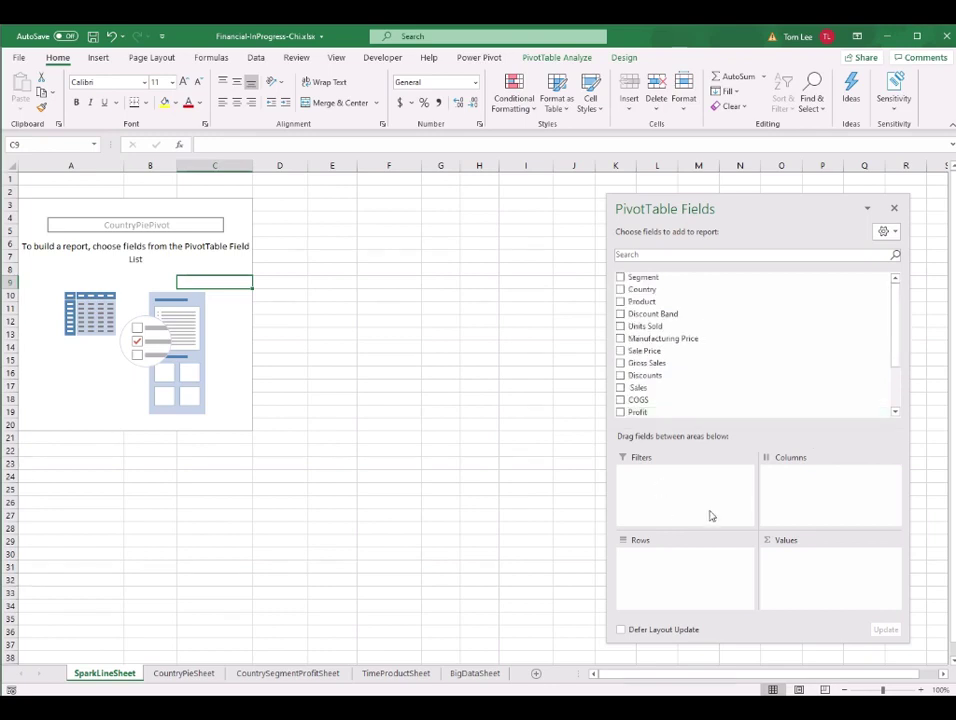
pyautogui.moveTo(662, 291); pyautogui.dragTo(686, 490)
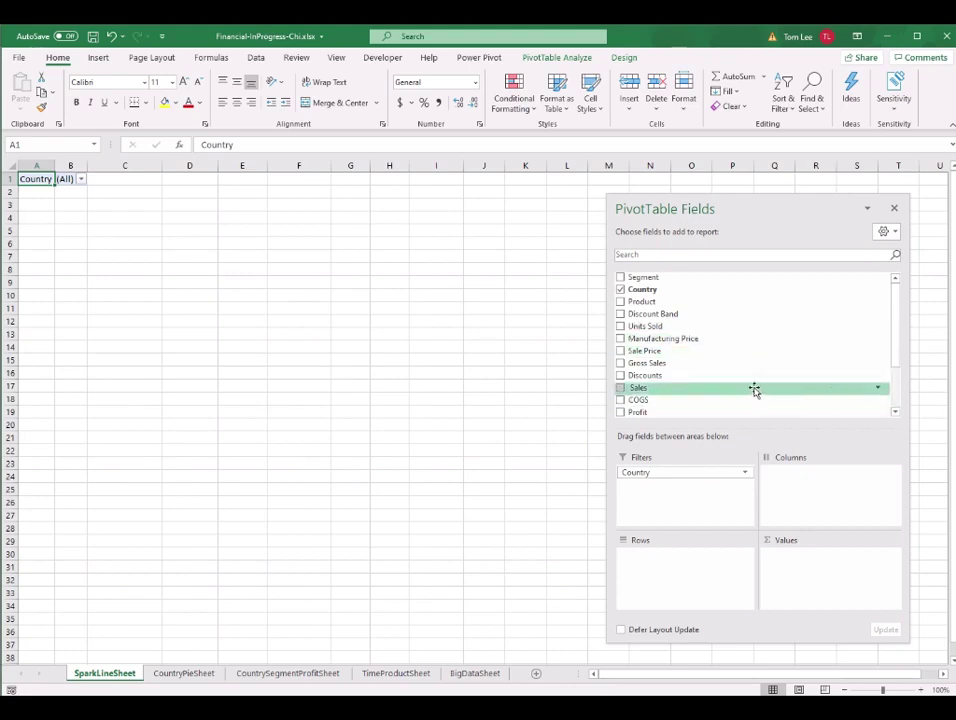
pyautogui.scroll(-2, 757, 390)
pyautogui.moveTo(657, 362); pyautogui.dragTo(847, 561)
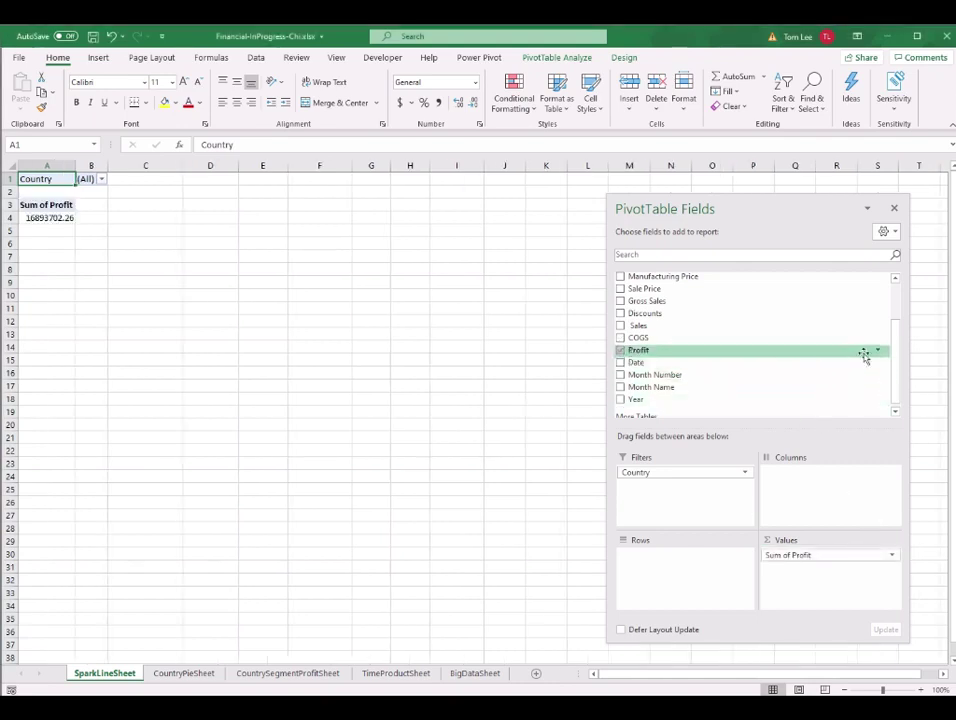
# Lay out the pivot table with Product in the rows and Year followed by Month Name in the columns.
pyautogui.scroll(1, 899, 372)
pyautogui.moveTo(899, 372); pyautogui.dragTo(898, 342)
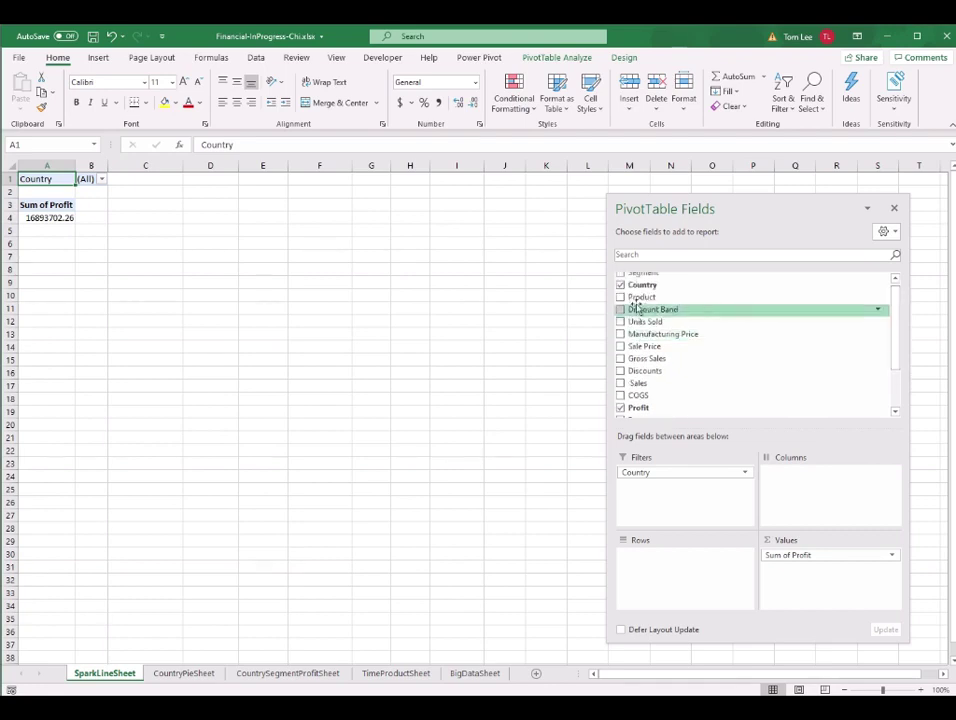
pyautogui.moveTo(634, 297); pyautogui.dragTo(666, 585)
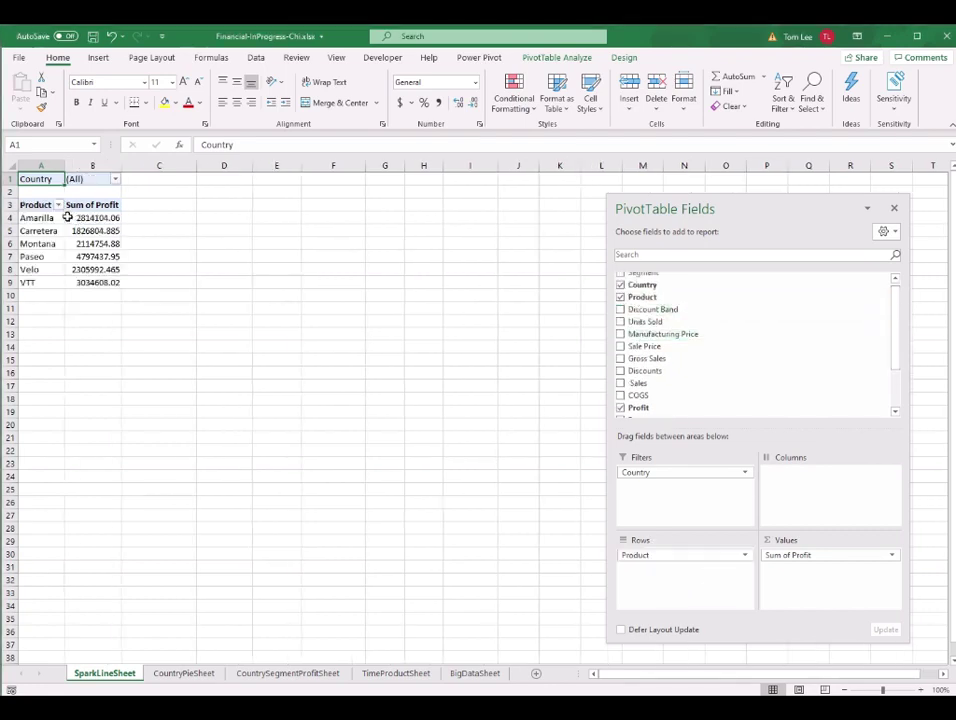
pyautogui.moveTo(896, 318); pyautogui.dragTo(903, 366)
pyautogui.moveTo(636, 394); pyautogui.dragTo(815, 490)
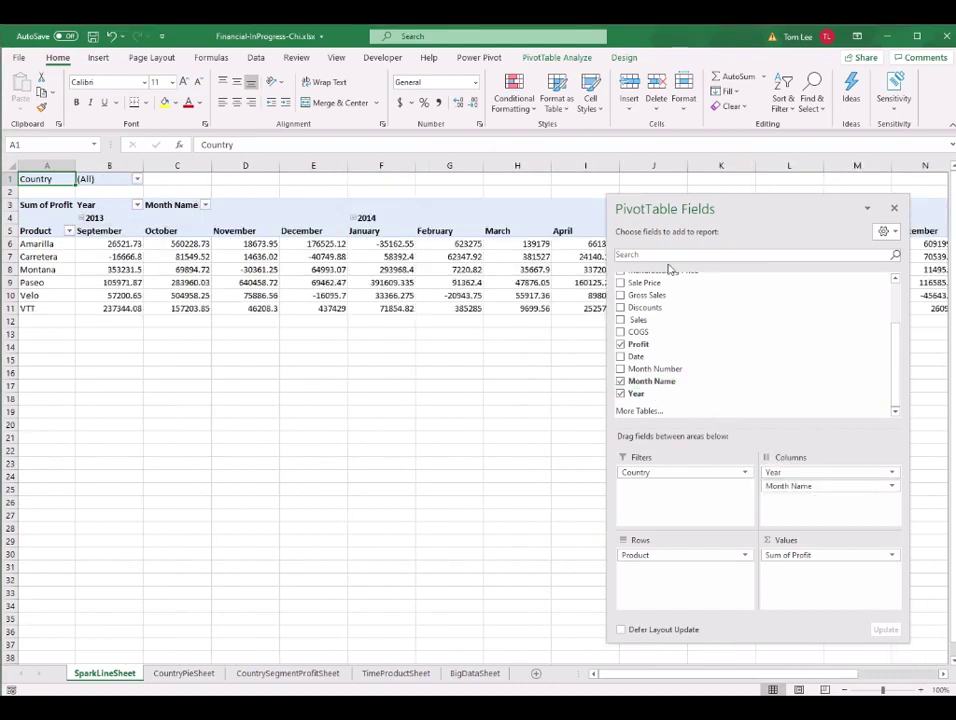
# Examine the pivot table's monthly profit figures per product from September 2013 through December 2014.
pyautogui.moveTo(777, 207); pyautogui.dragTo(381, 359)
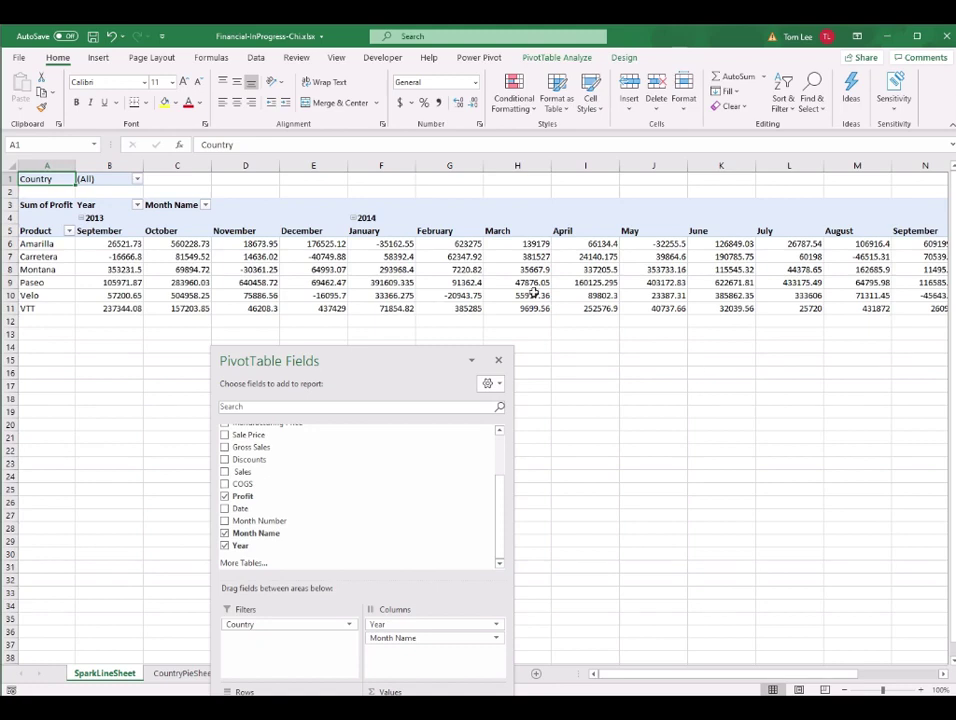
pyautogui.click(290, 281)
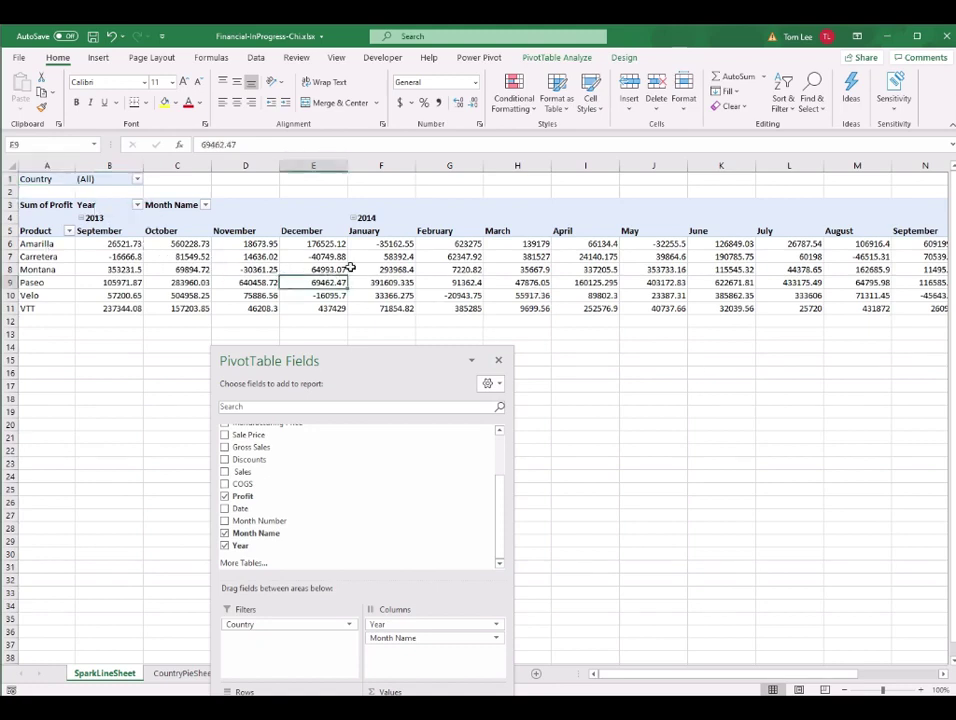
pyautogui.click(119, 233)
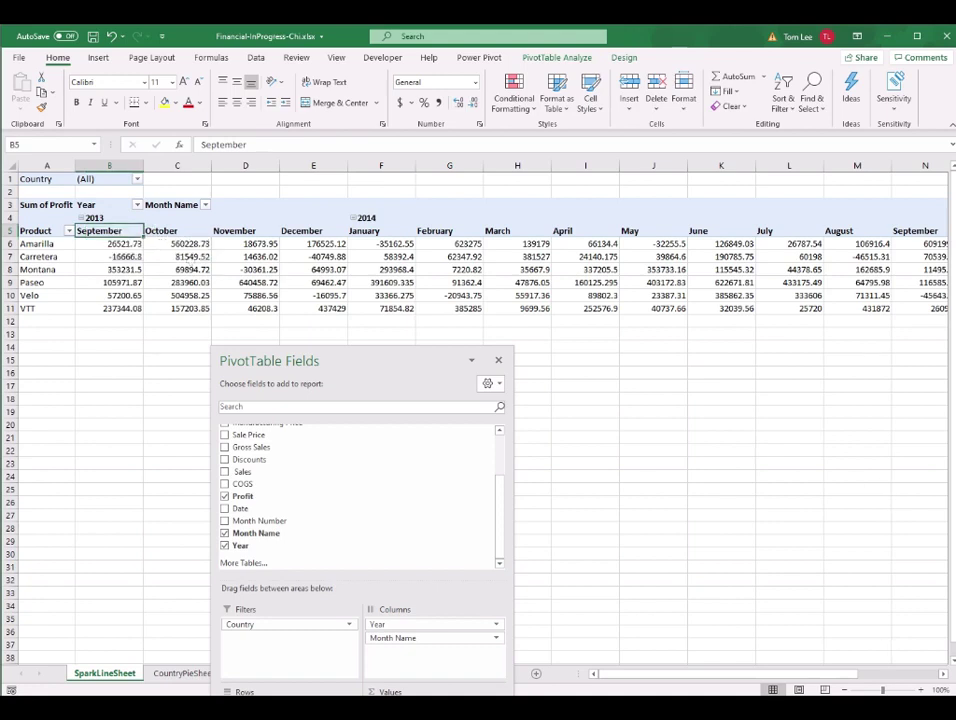
pyautogui.click(845, 690)
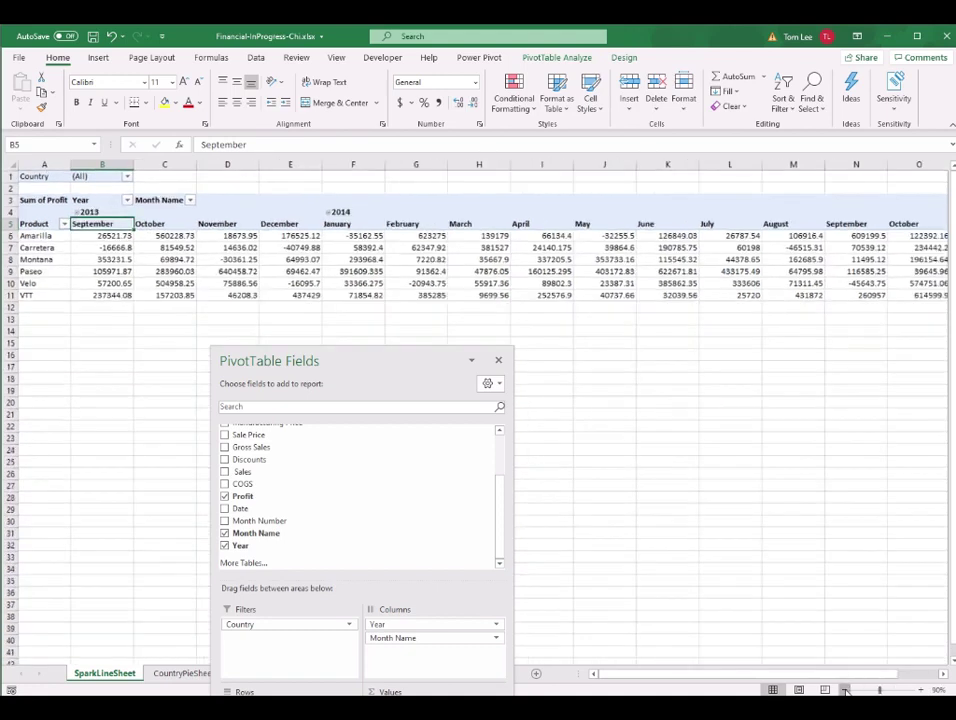
pyautogui.click(845, 690)
pyautogui.moveTo(418, 359); pyautogui.dragTo(814, 362)
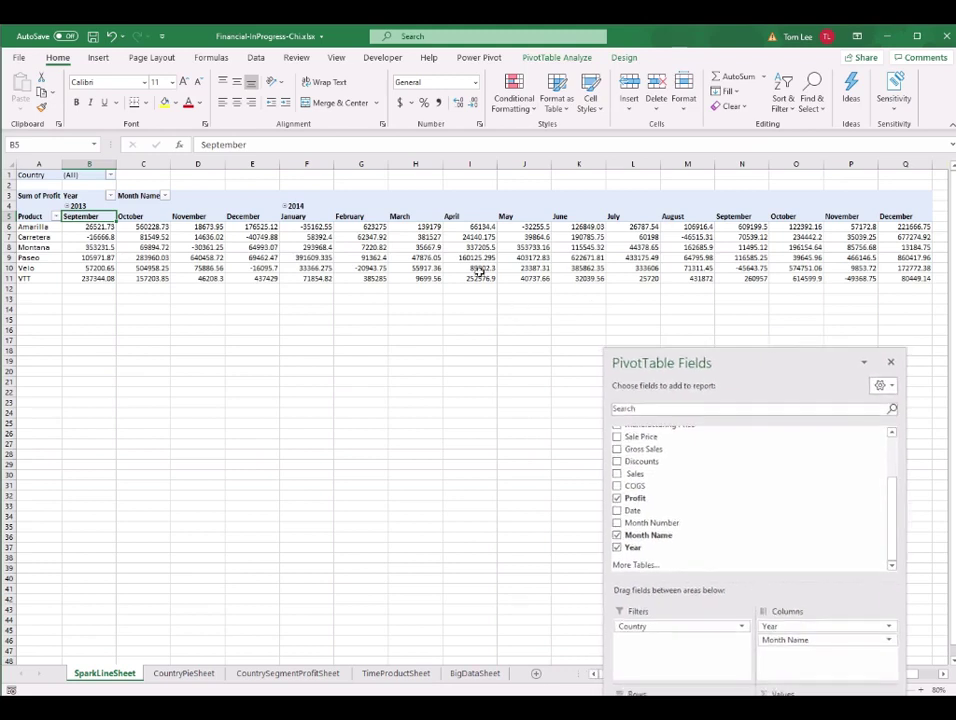
pyautogui.click(268, 236)
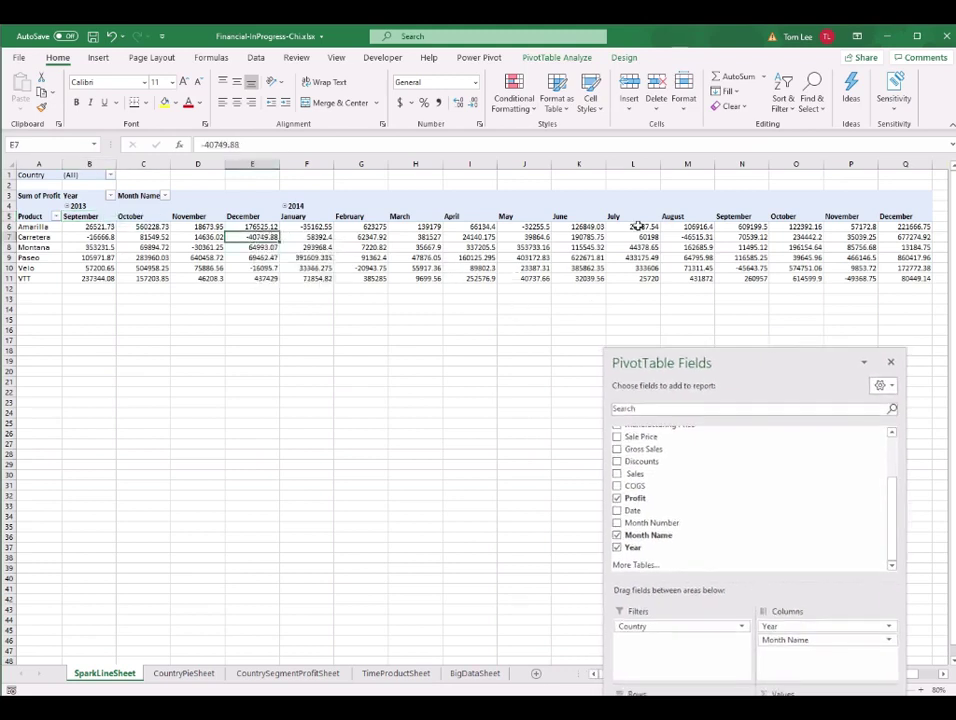
# Rename the pivot table on SparkLineSheet as SLWorldPivot.
pyautogui.click(556, 57)
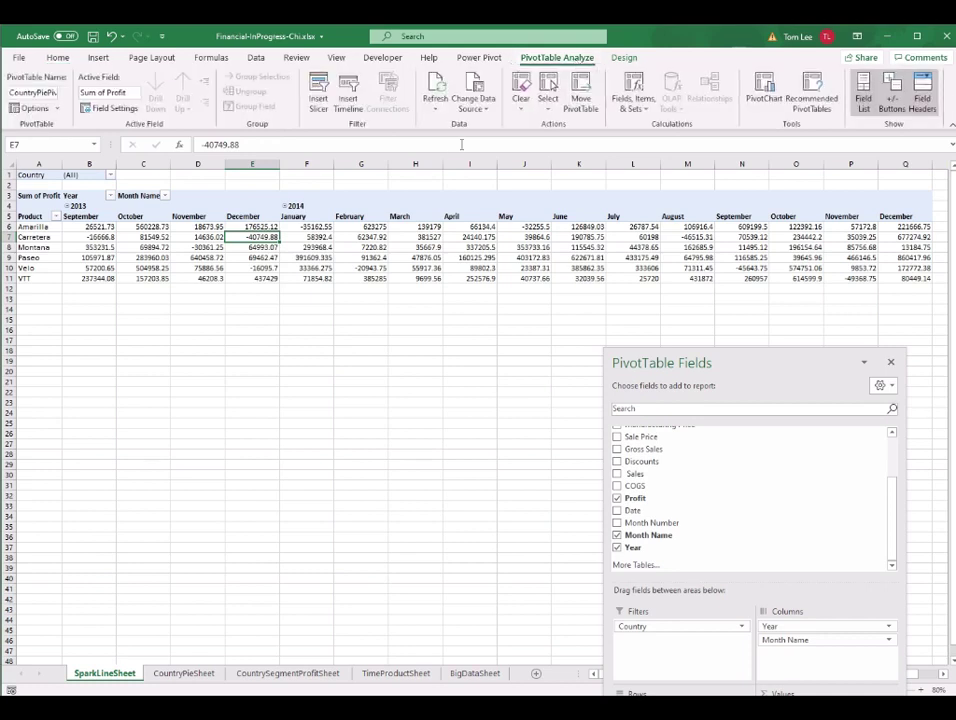
pyautogui.click(47, 92)
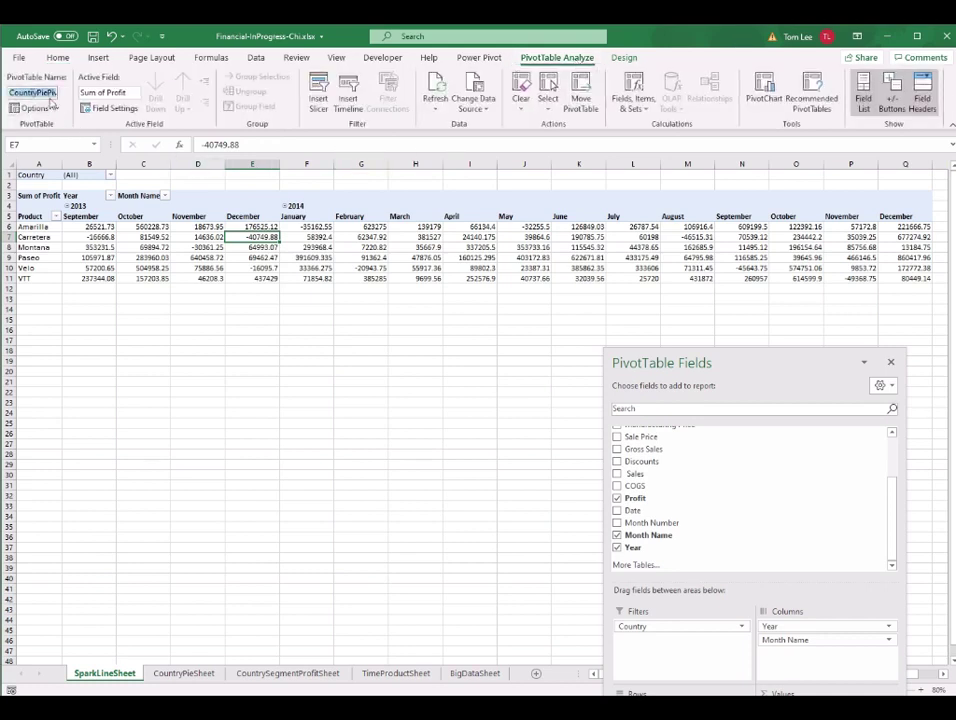
pyautogui.write('S')
pyautogui.write('LWorldPivot')
# Copy the whole SLWorldPivot table, including its Country filter, and paste the copy starting at cell A15.
pyautogui.moveTo(744, 353); pyautogui.dragTo(781, 466)
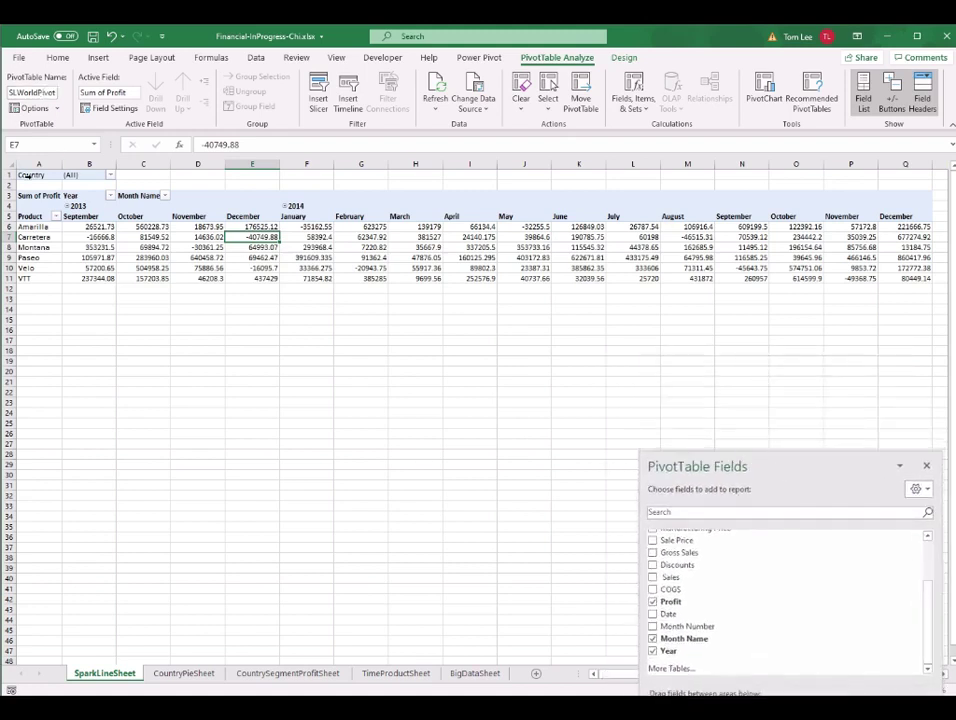
pyautogui.moveTo(30, 176); pyautogui.dragTo(907, 280)
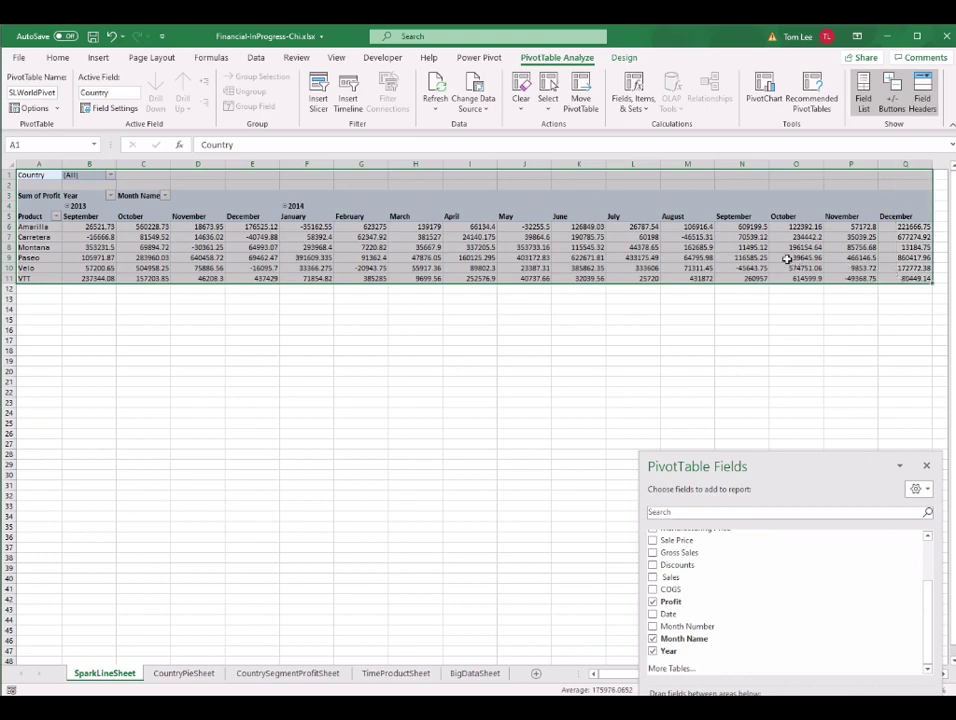
pyautogui.hotkey('ctrl', 'c')
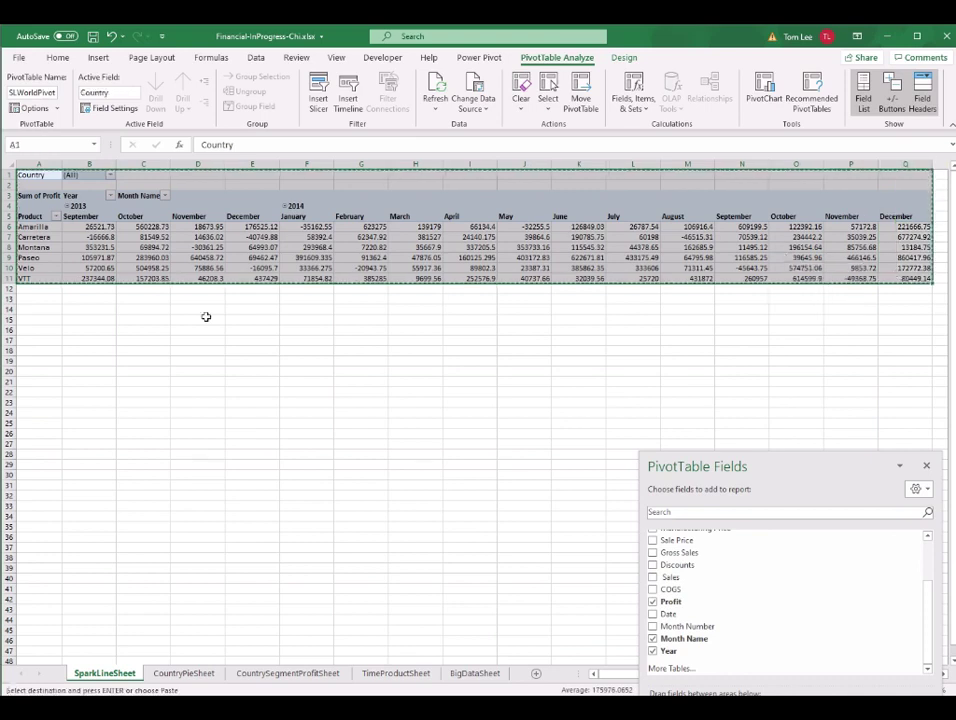
pyautogui.click(43, 319)
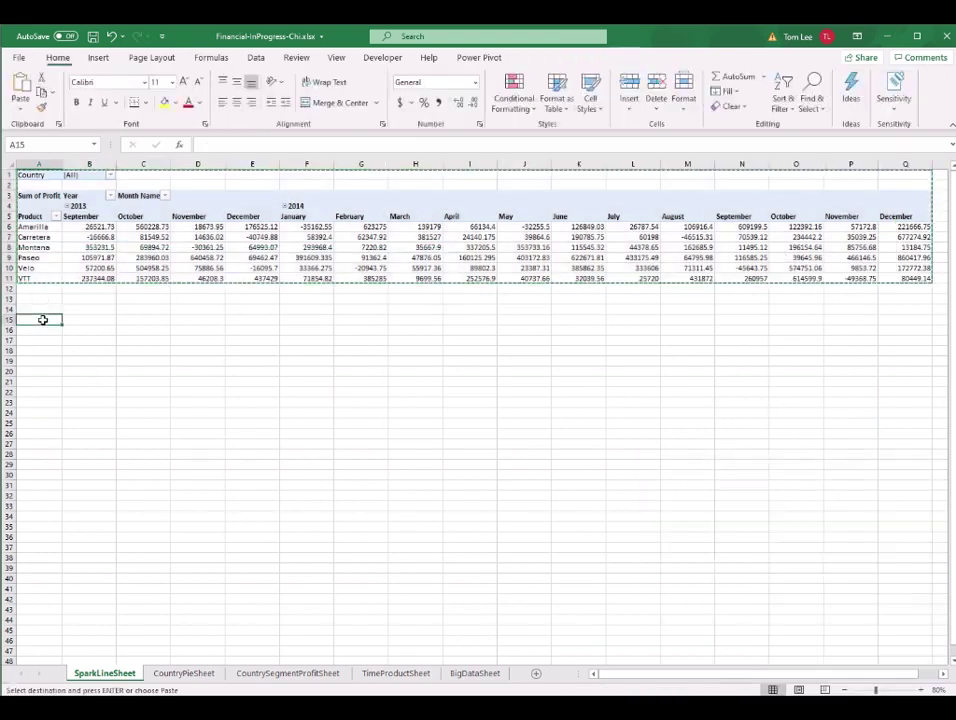
pyautogui.hotkey('ctrl', 'v')
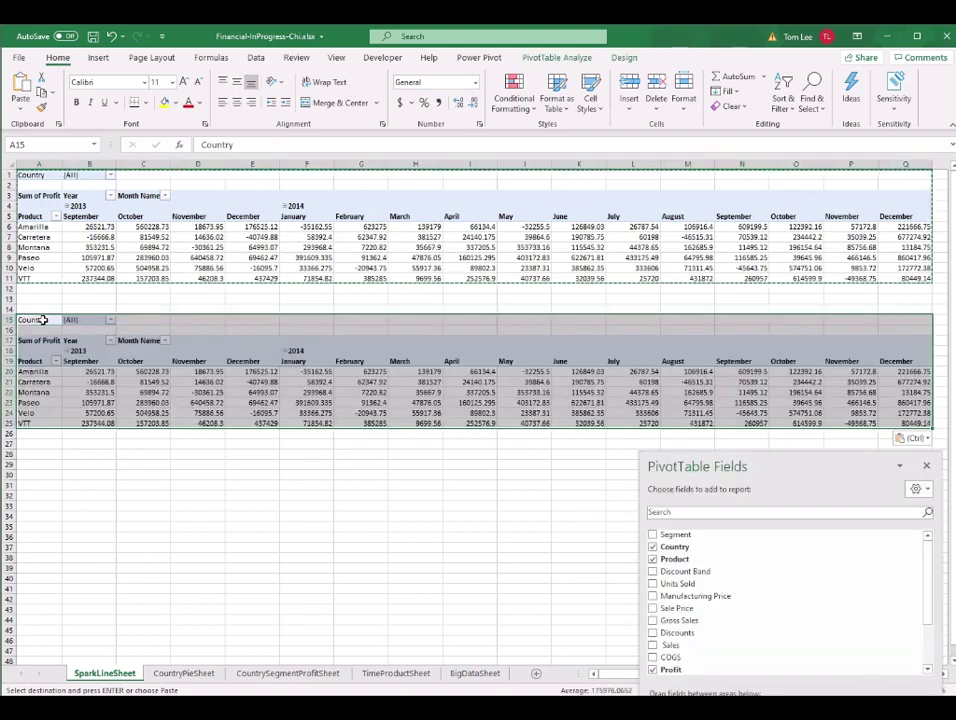
# Filter the copied pivot table at A15 to show only Canada.
pyautogui.click(181, 227)
pyautogui.click(207, 364)
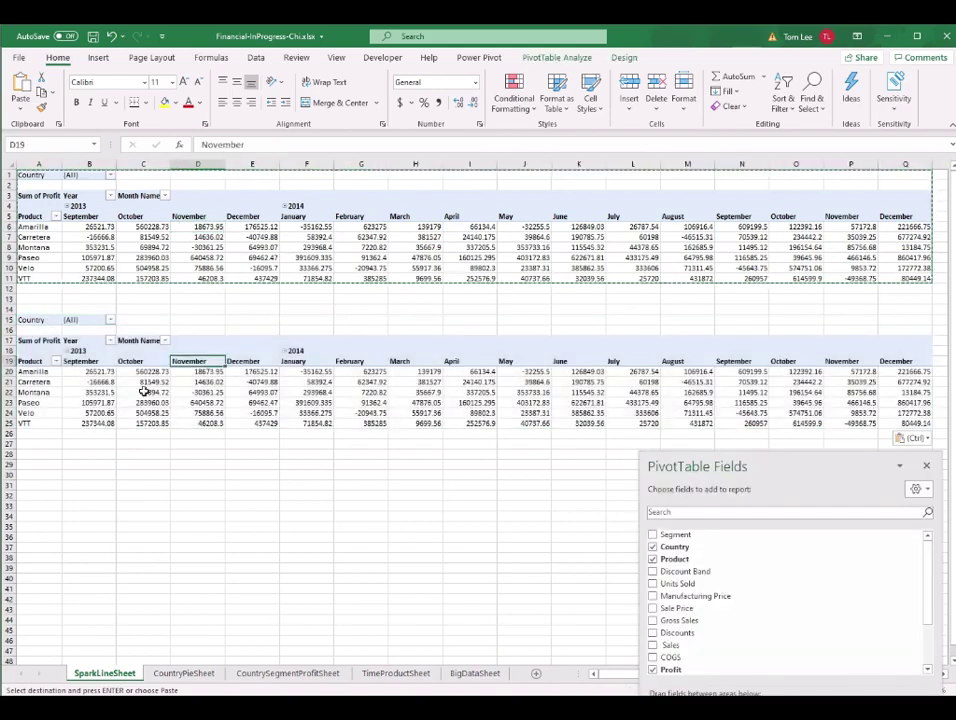
pyautogui.click(111, 320)
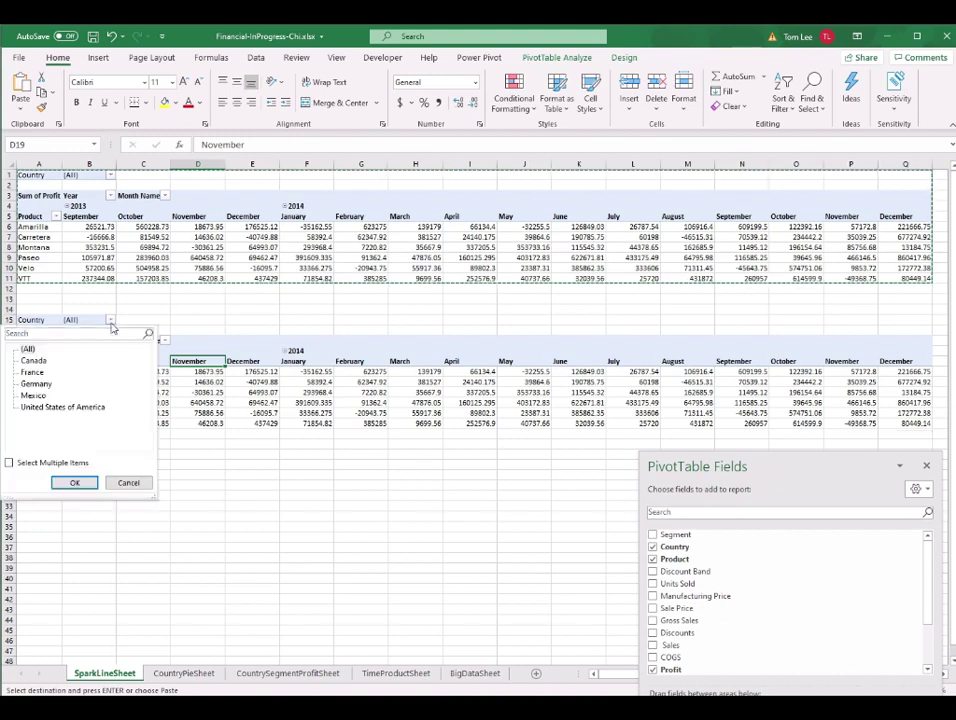
pyautogui.click(44, 364)
pyautogui.click(74, 482)
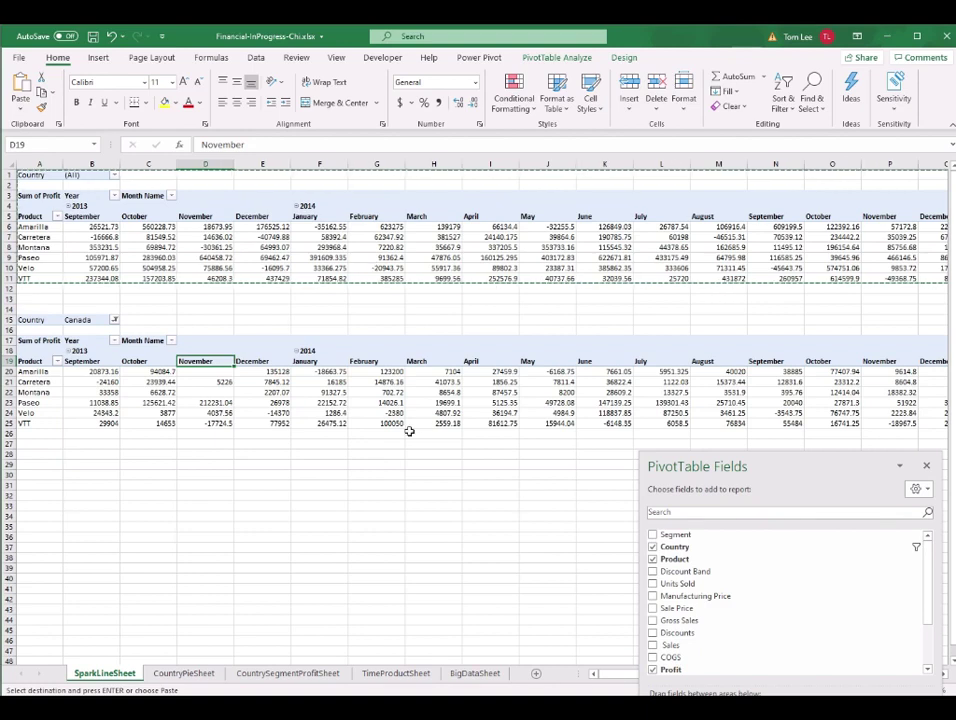
pyautogui.moveTo(95, 371); pyautogui.dragTo(408, 423)
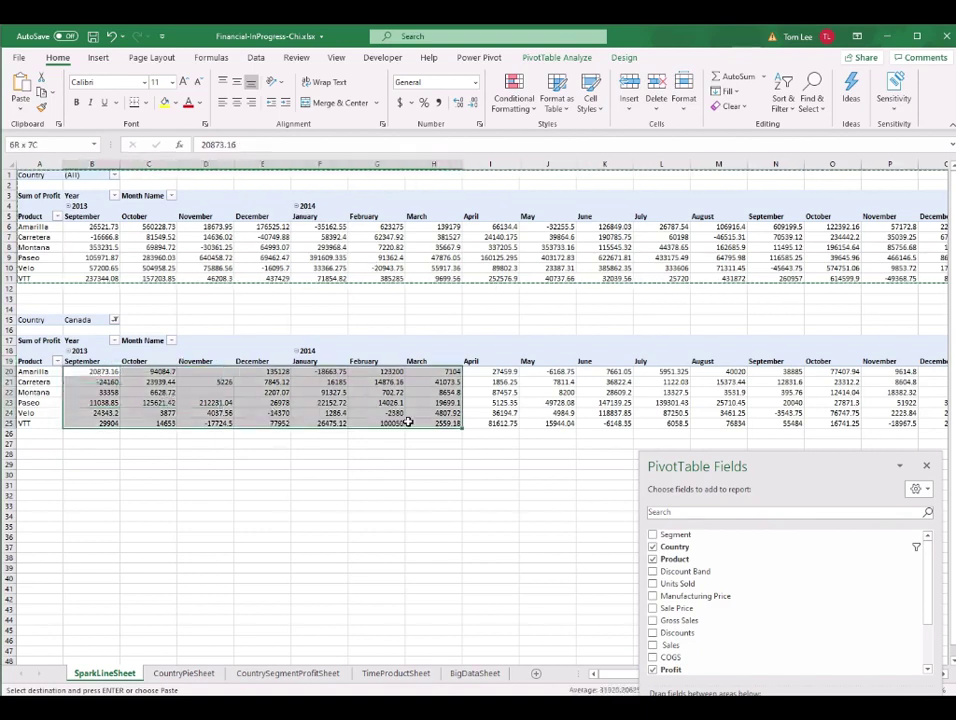
pyautogui.moveTo(104, 228); pyautogui.dragTo(265, 262)
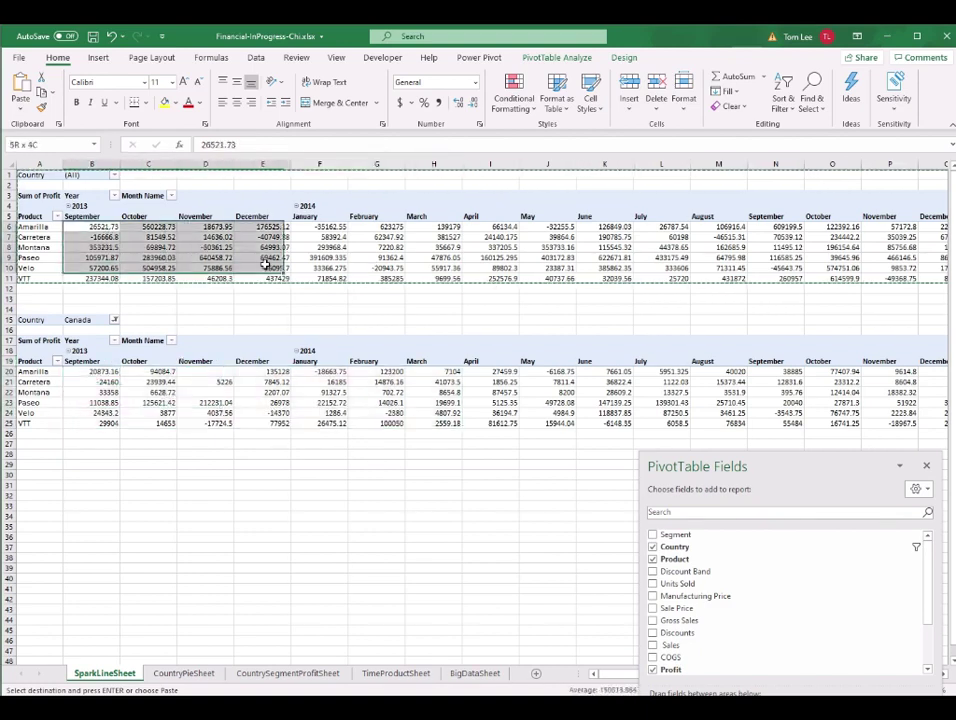
pyautogui.click(376, 268)
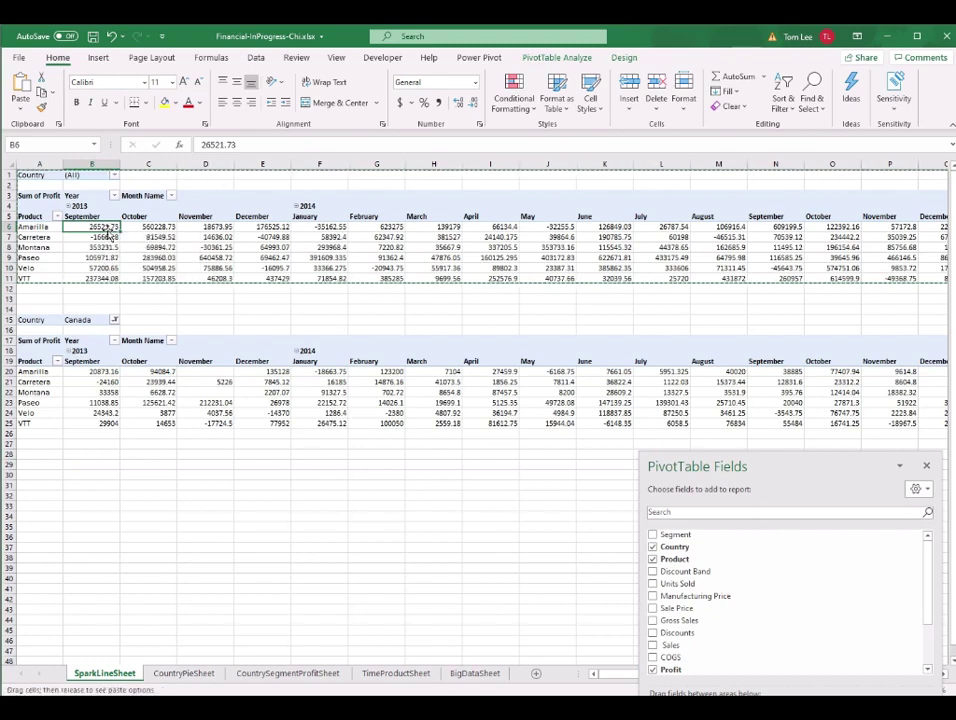
# Format the Sum of Profit values in the all-countries pivot table as Currency with 0 decimal places.
pyautogui.rightClick(108, 232)
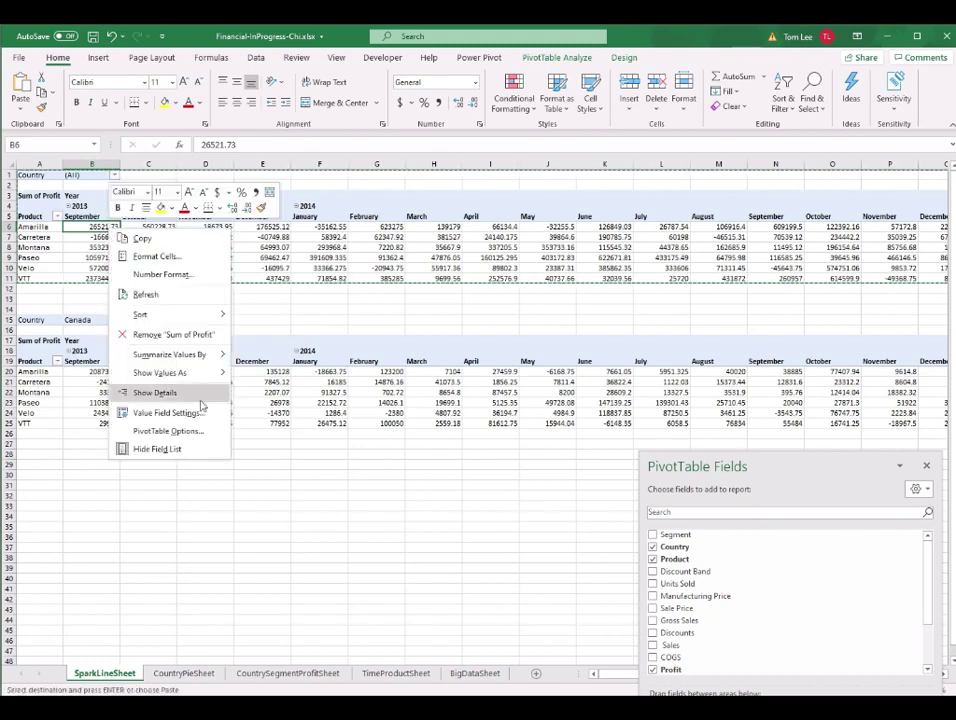
pyautogui.click(170, 413)
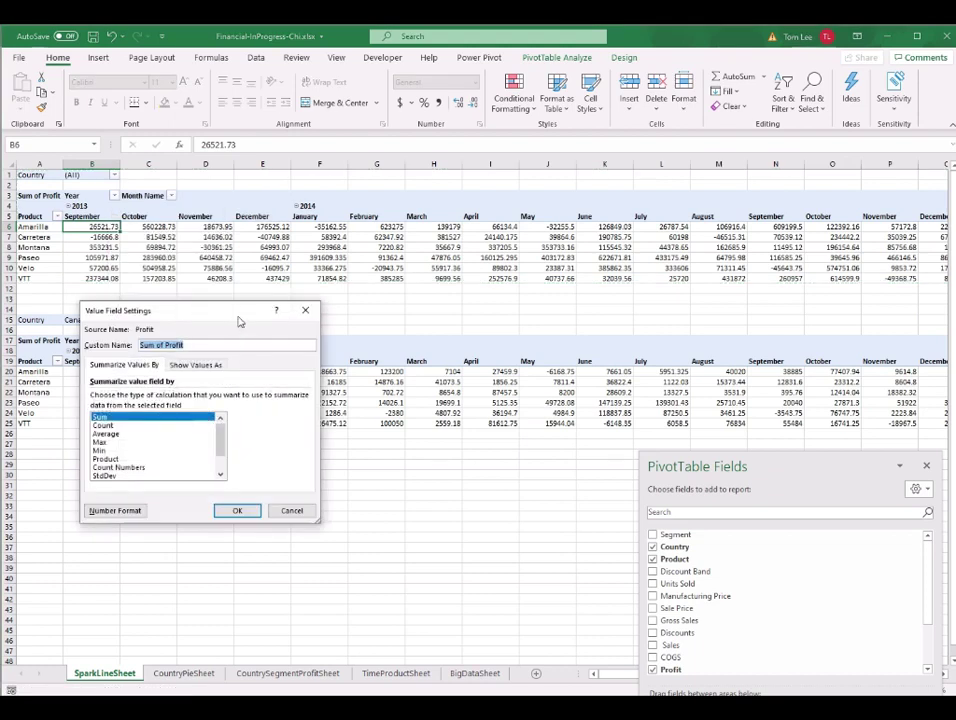
pyautogui.moveTo(239, 320); pyautogui.dragTo(441, 289)
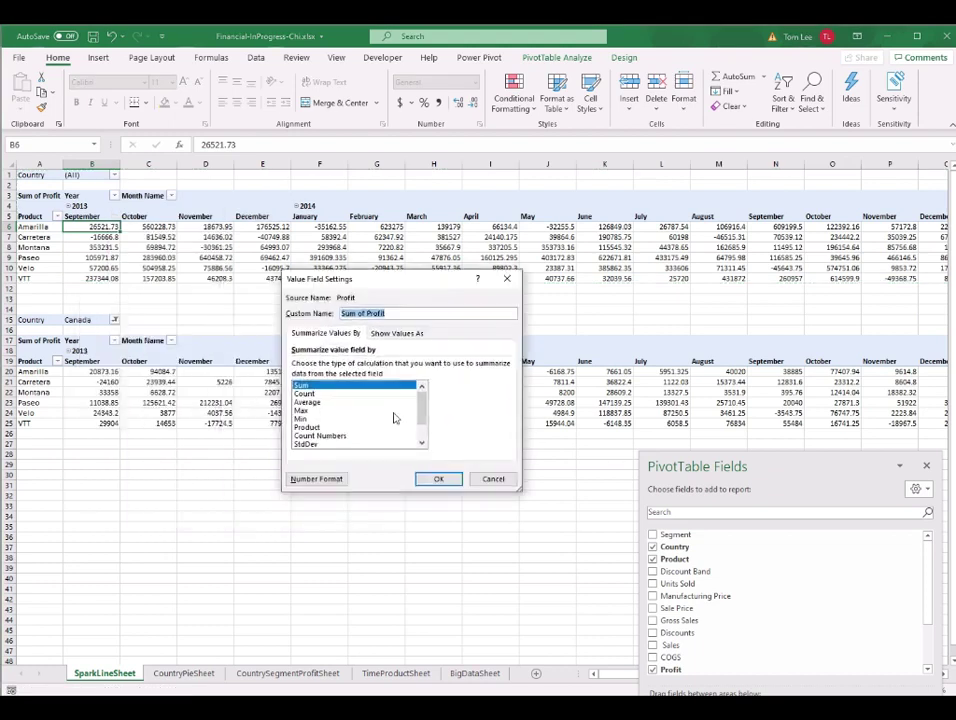
pyautogui.click(316, 479)
pyautogui.click(60, 332)
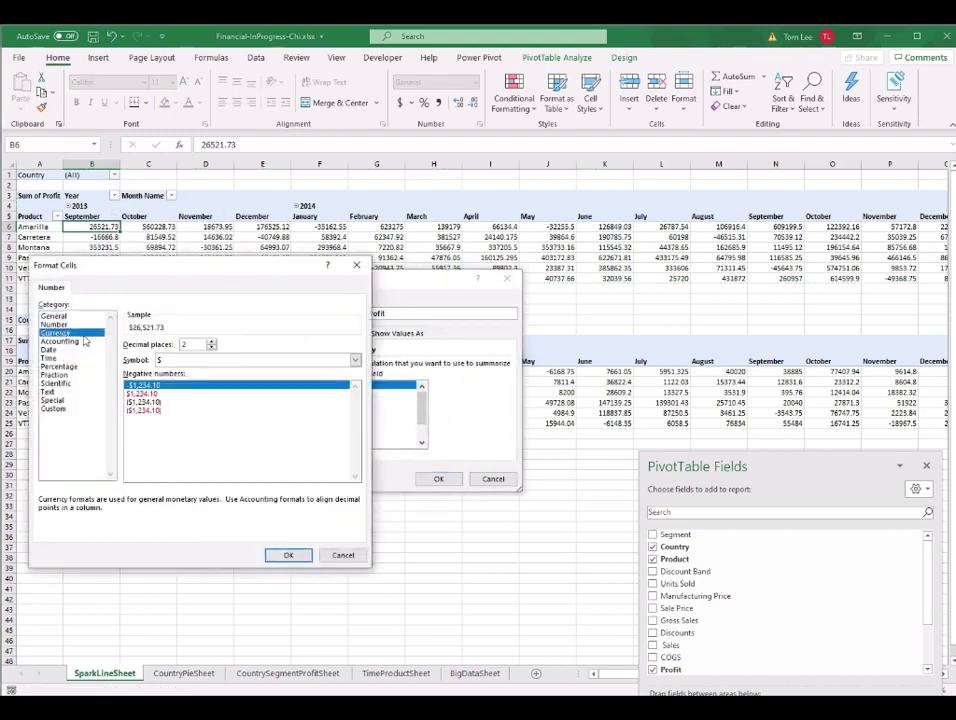
pyautogui.doubleClick(211, 348)
pyautogui.moveTo(313, 265); pyautogui.dragTo(551, 156)
pyautogui.click(522, 446)
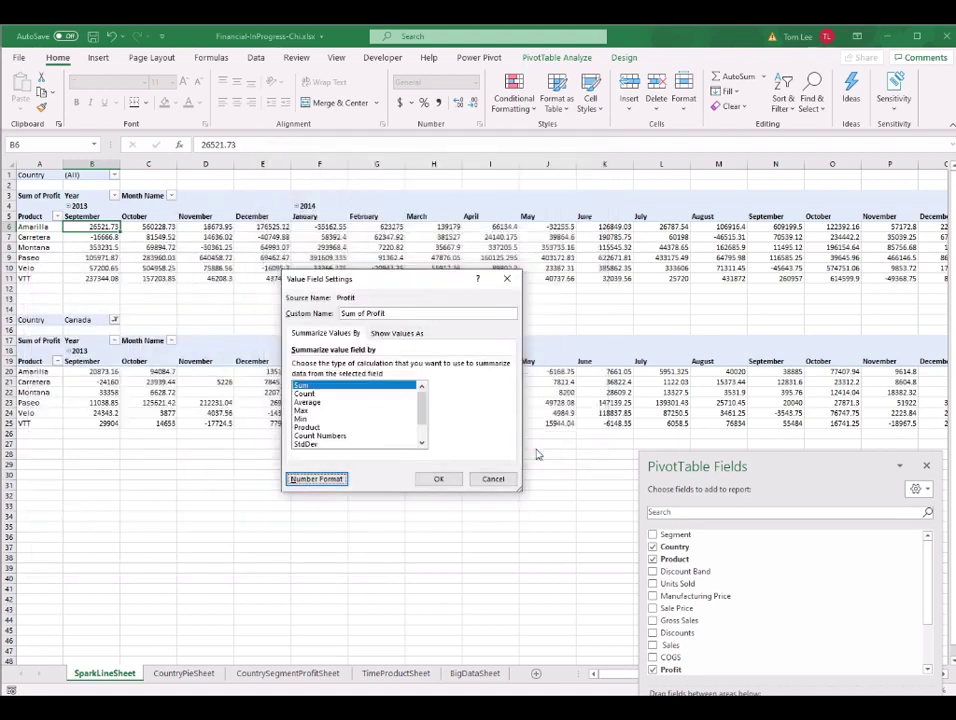
pyautogui.click(438, 478)
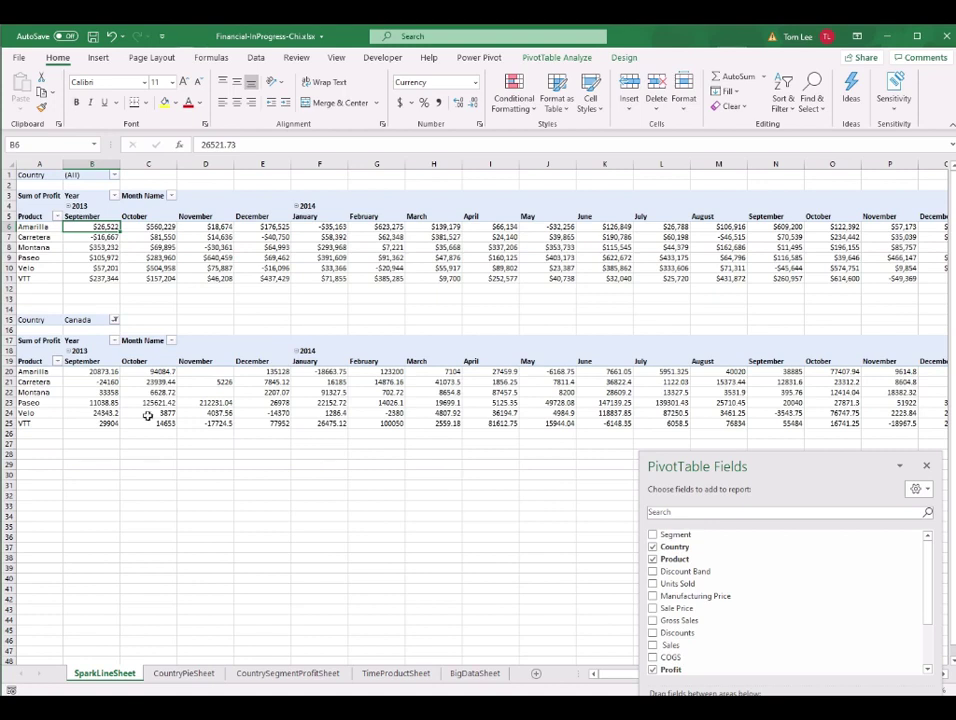
# Format the Canada pivot table's Sum of Profit values as Currency with 0 decimal places.
pyautogui.click(105, 370)
pyautogui.rightClick(105, 370)
pyautogui.click(171, 555)
pyautogui.click(330, 511)
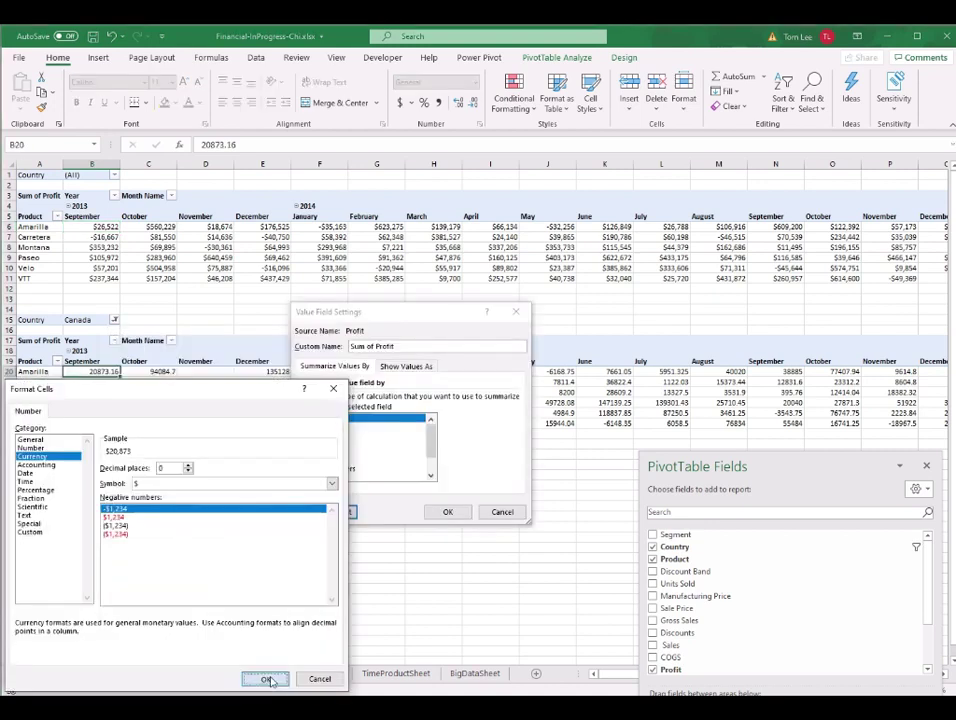
pyautogui.click(268, 680)
pyautogui.click(448, 512)
pyautogui.click(262, 392)
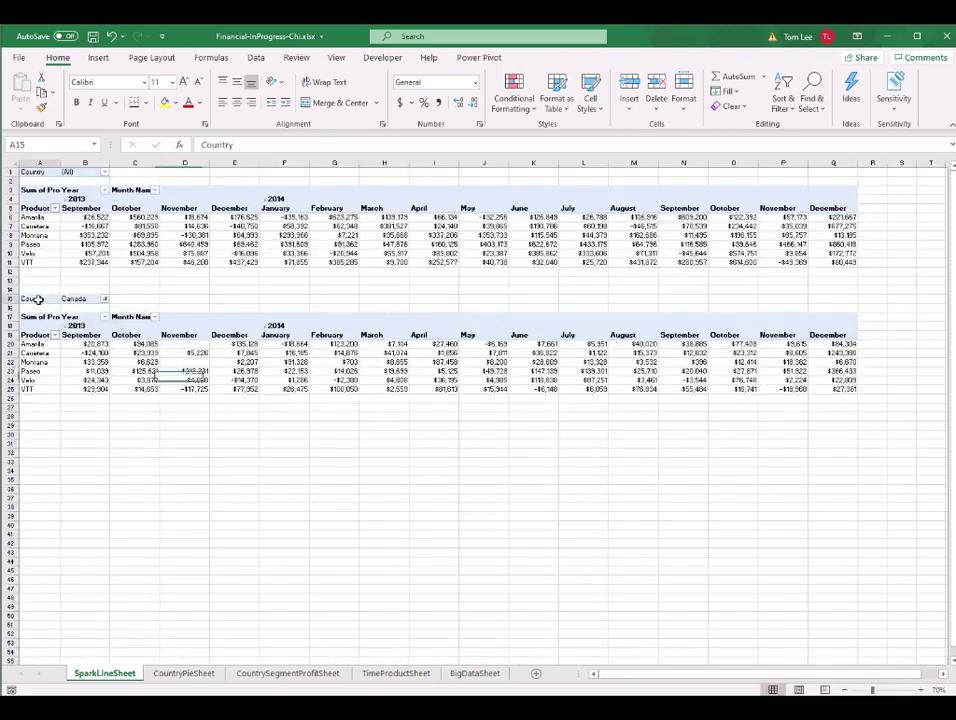
# Copy the whole Canada pivot table and paste copies of it at cells A30 and A45.
pyautogui.moveTo(37, 299); pyautogui.dragTo(833, 390)
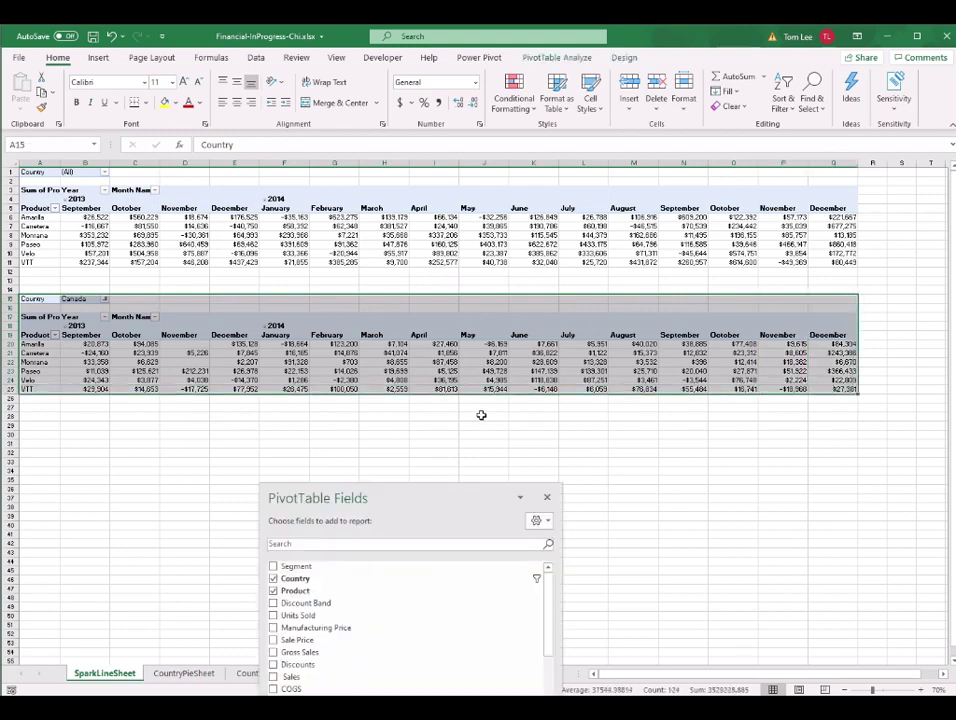
pyautogui.hotkey('ctrl', 'c')
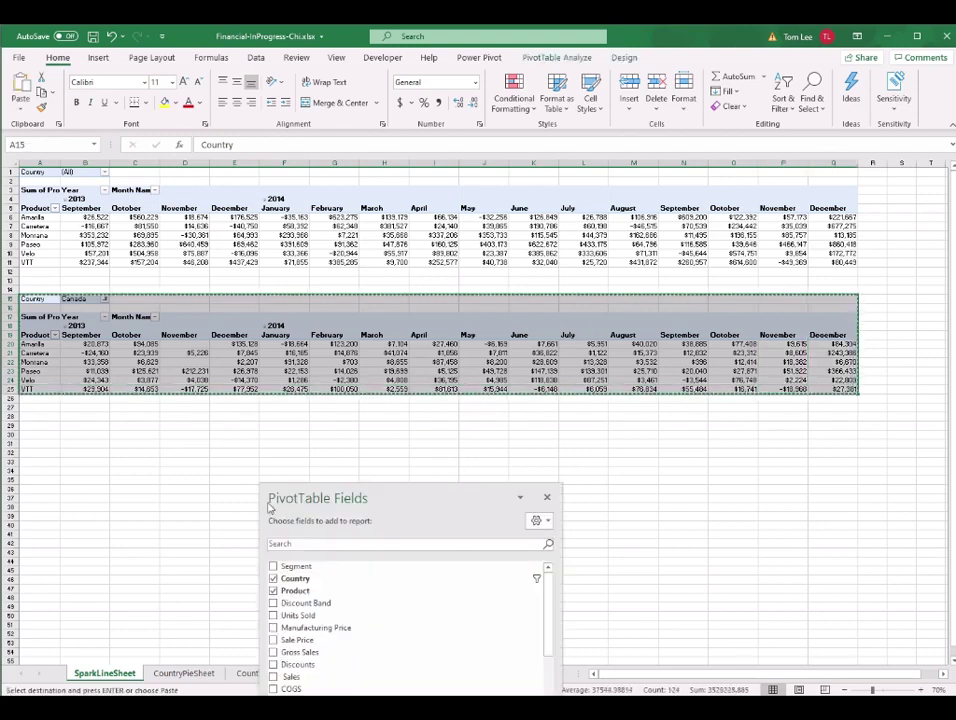
pyautogui.click(43, 439)
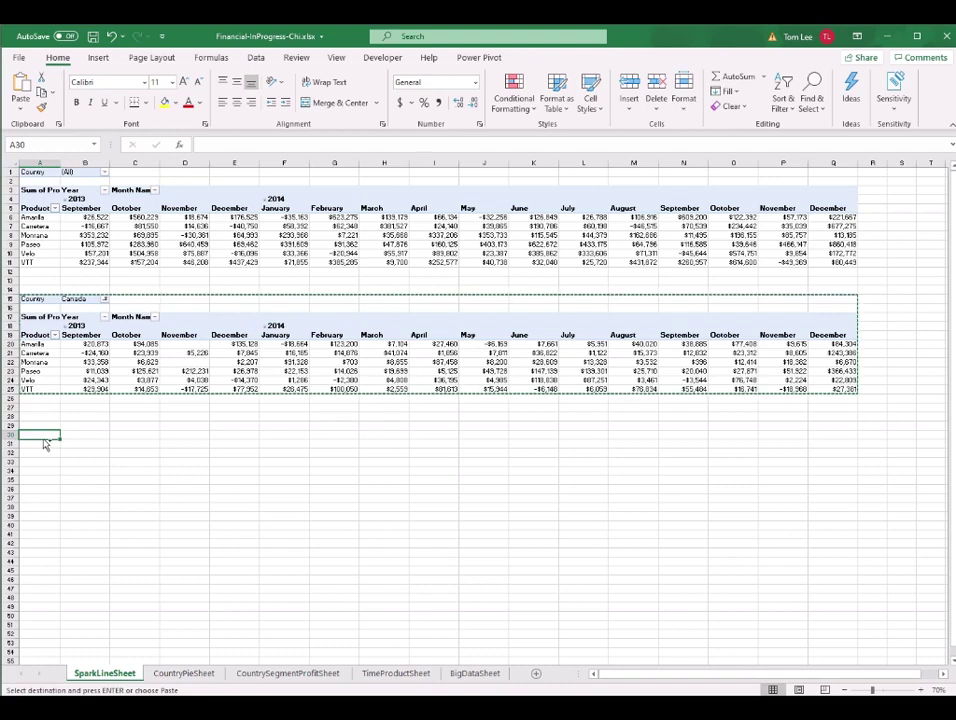
pyautogui.hotkey('ctrl', 'v')
pyautogui.scroll(-3, 181, 483)
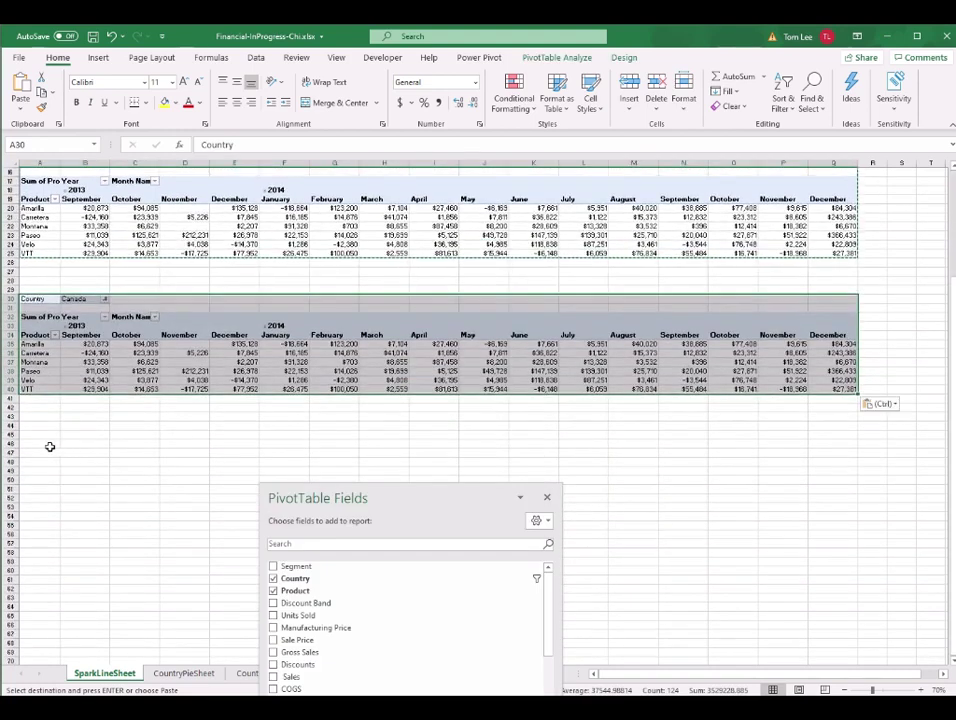
pyautogui.click(50, 437)
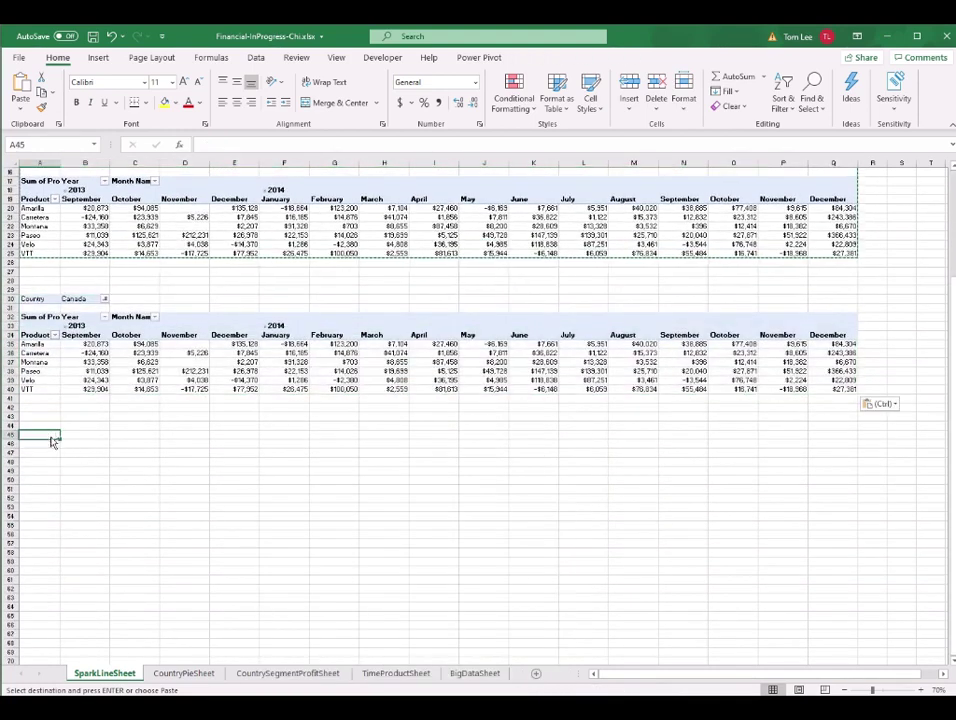
pyautogui.hotkey('ctrl', 'v')
# Paste two more copies of the Canada pivot table at cells A60 and A75.
pyautogui.scroll(-3, 186, 462)
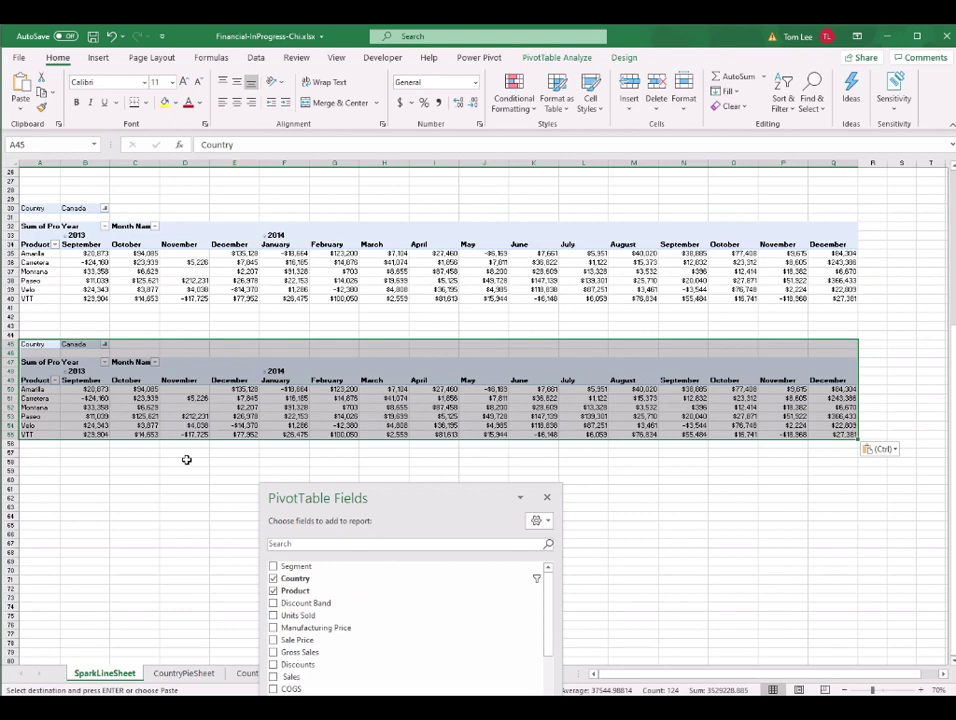
pyautogui.click(38, 481)
pyautogui.hotkey('ctrl', 'v')
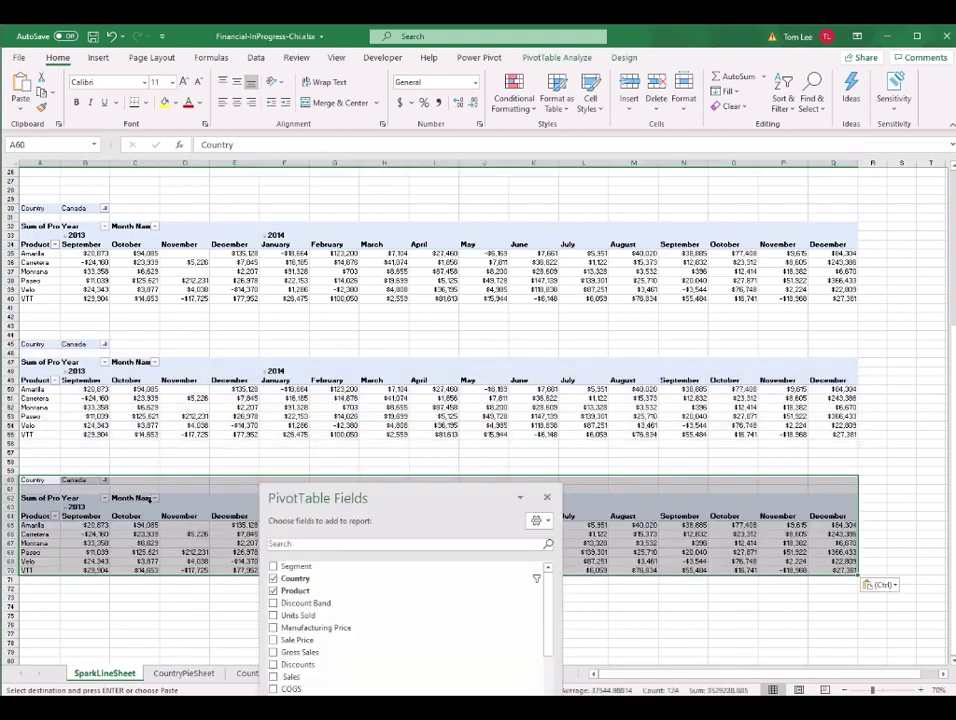
pyautogui.scroll(-3, 120, 520)
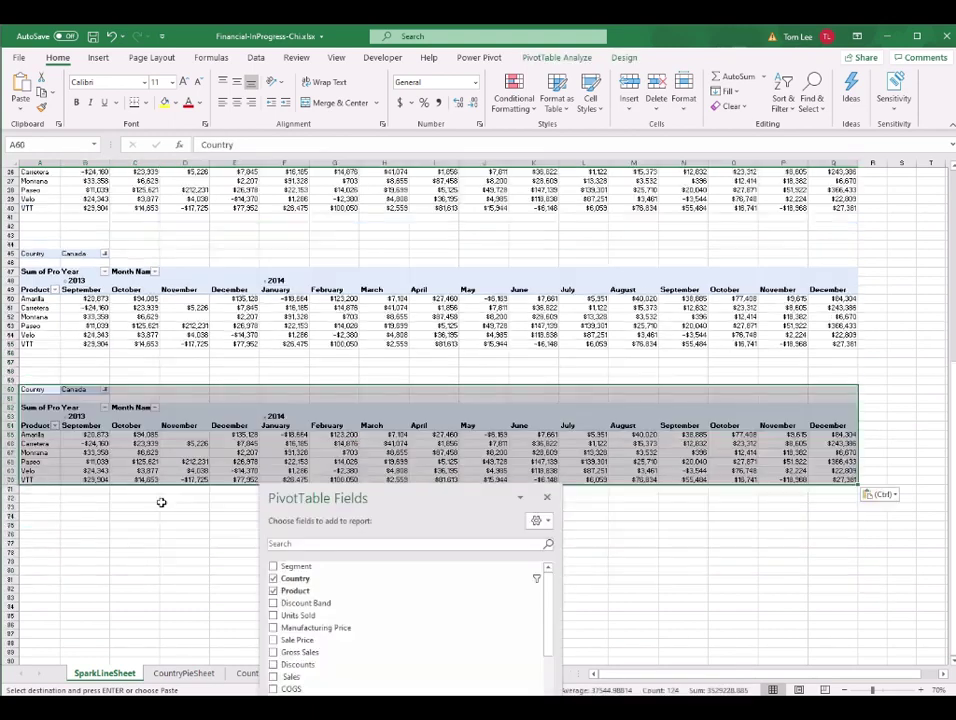
pyautogui.click(43, 526)
pyautogui.hotkey('ctrl', 'v')
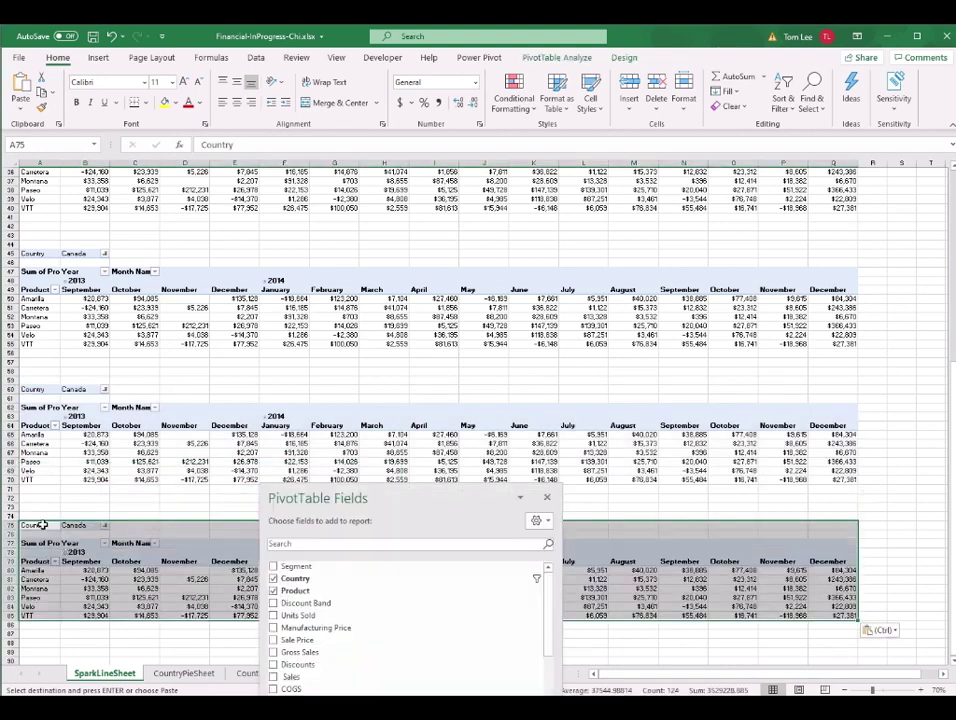
# Move the floating PivotTable Fields pane clear of the pivot tables' Country filters.
pyautogui.click(572, 452)
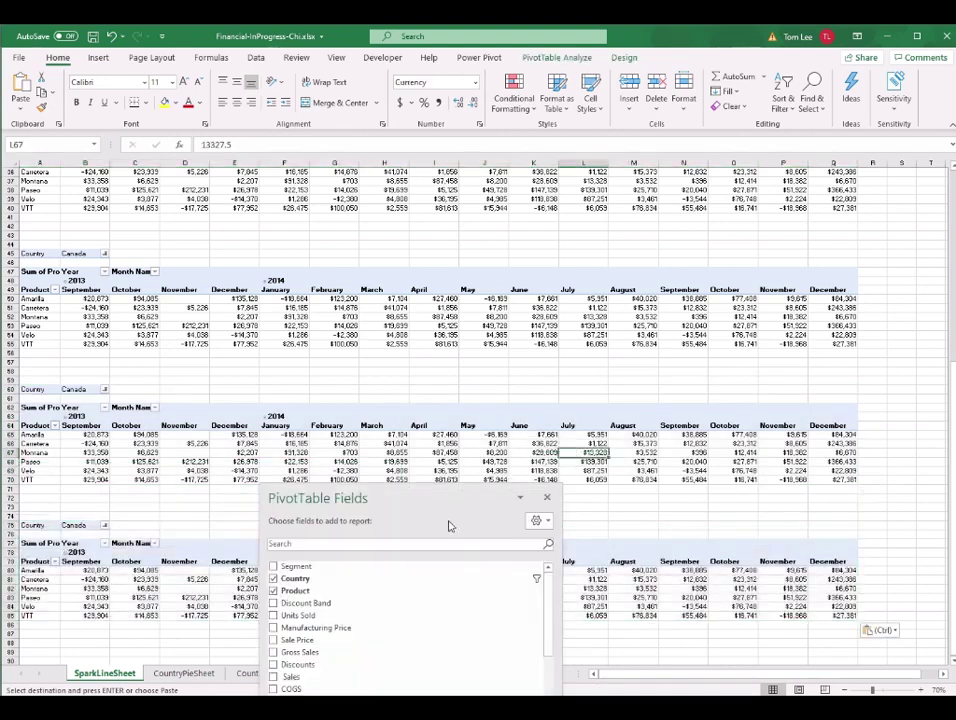
pyautogui.moveTo(442, 496); pyautogui.dragTo(900, 587)
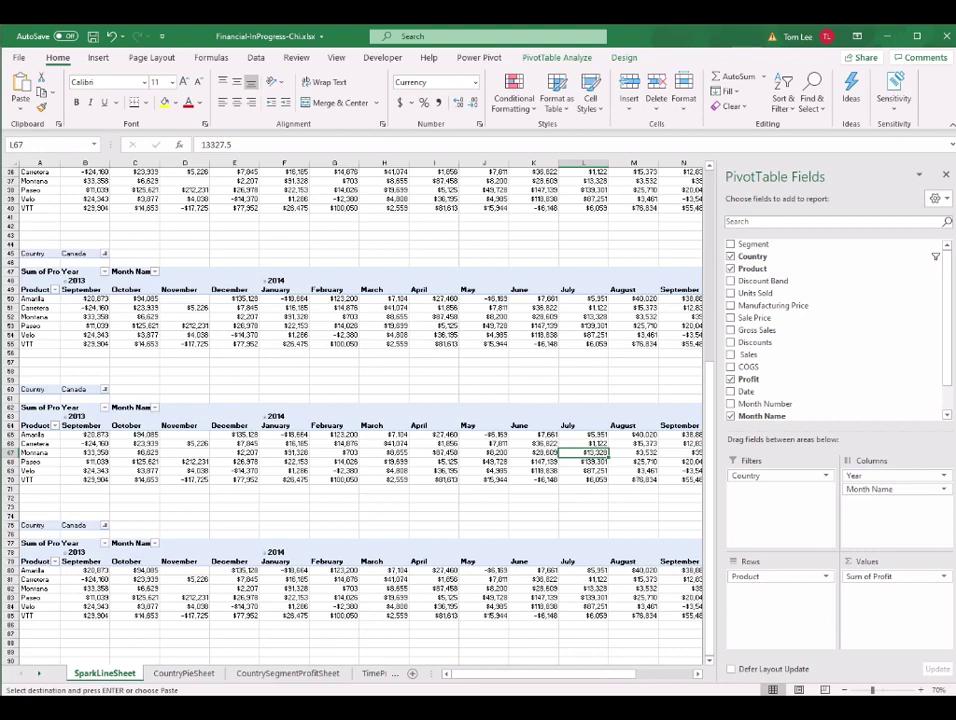
pyautogui.moveTo(865, 174); pyautogui.dragTo(790, 356)
# Change the Country filter of the pivot table at A30 to France.
pyautogui.scroll(8, 790, 356)
pyautogui.scroll(-1, 790, 356)
pyautogui.scroll(5, 286, 547)
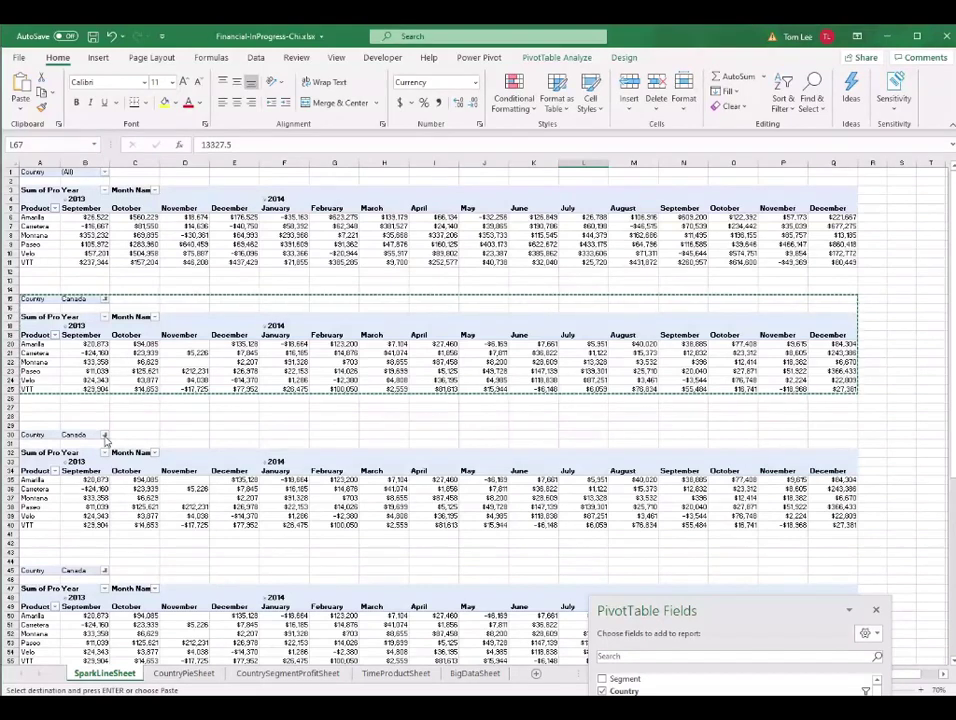
pyautogui.click(104, 435)
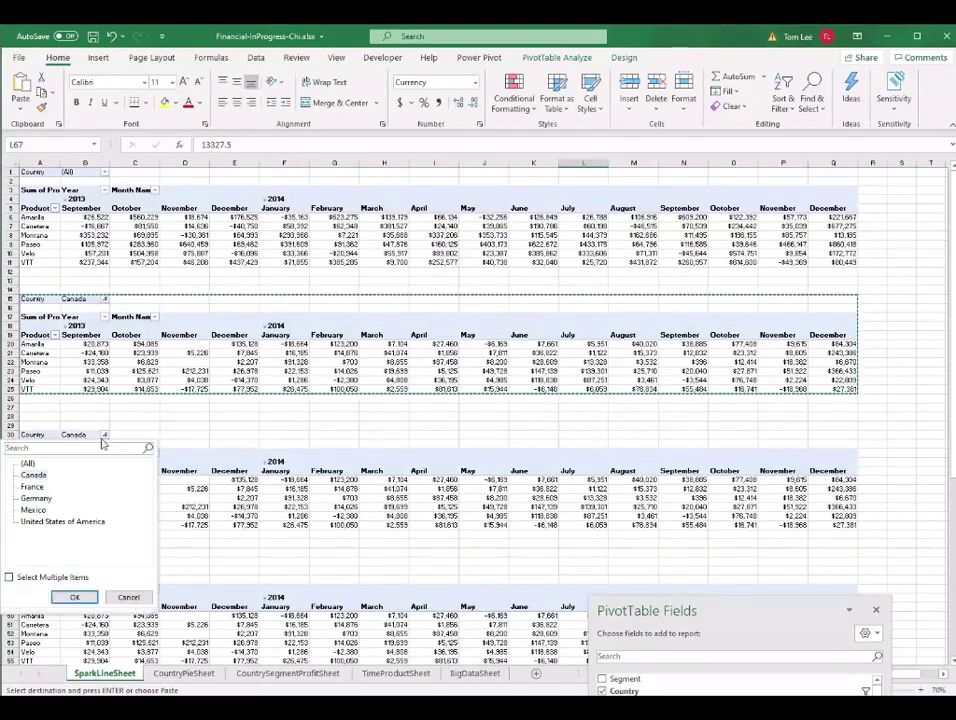
pyautogui.click(74, 596)
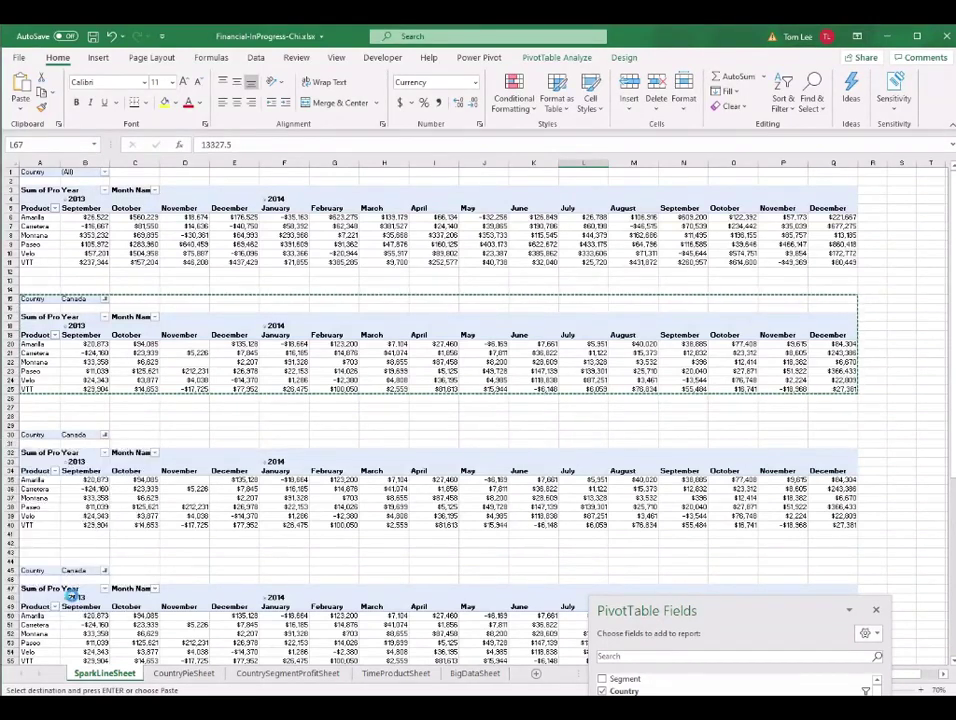
# Change the Country filter of the pivot table at A45 to Germany.
pyautogui.scroll(-7, 251, 470)
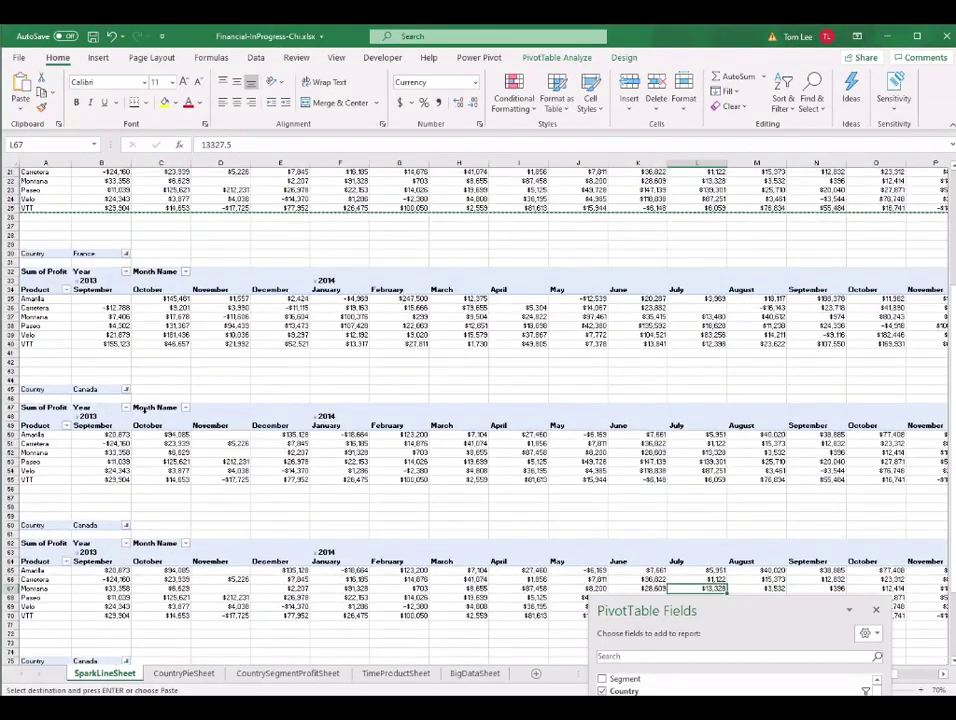
pyautogui.click(125, 389)
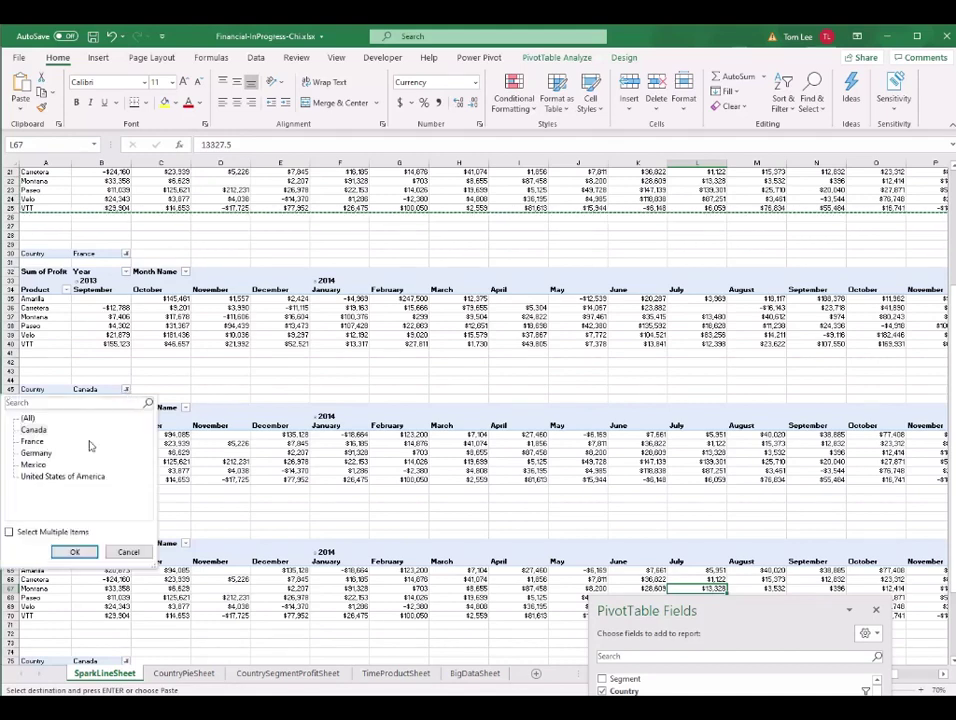
pyautogui.click(36, 453)
pyautogui.click(74, 551)
# Change the Country filter of the pivot table at A60 to Mexico.
pyautogui.scroll(-2, 247, 457)
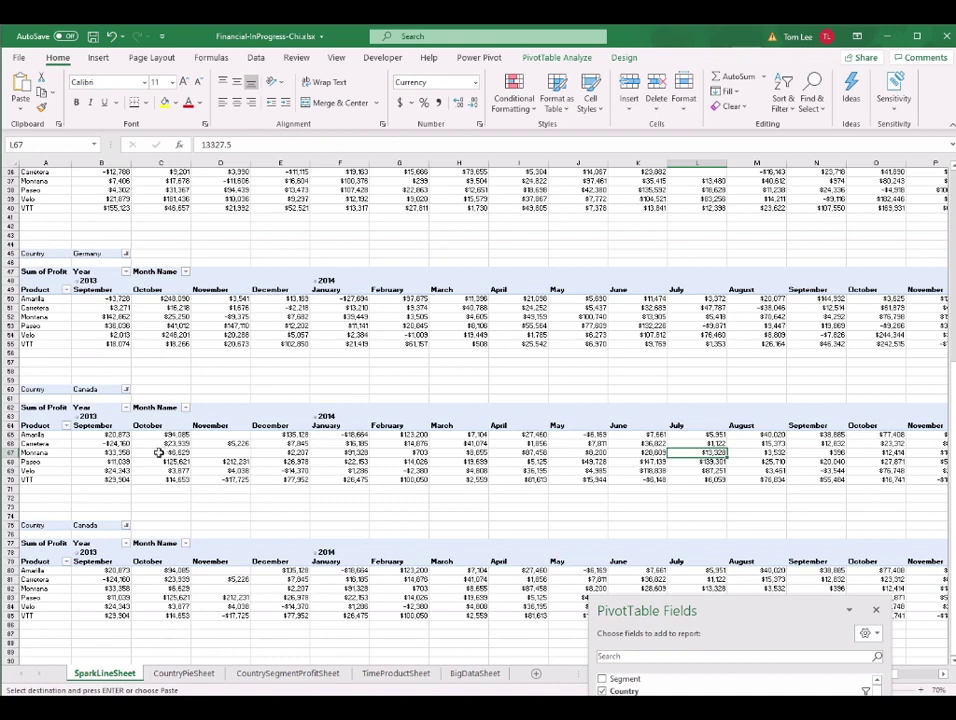
pyautogui.click(125, 389)
pyautogui.click(36, 464)
pyautogui.click(74, 551)
# Change the Country filter of the pivot table at A75 to United States of America.
pyautogui.scroll(-4, 112, 454)
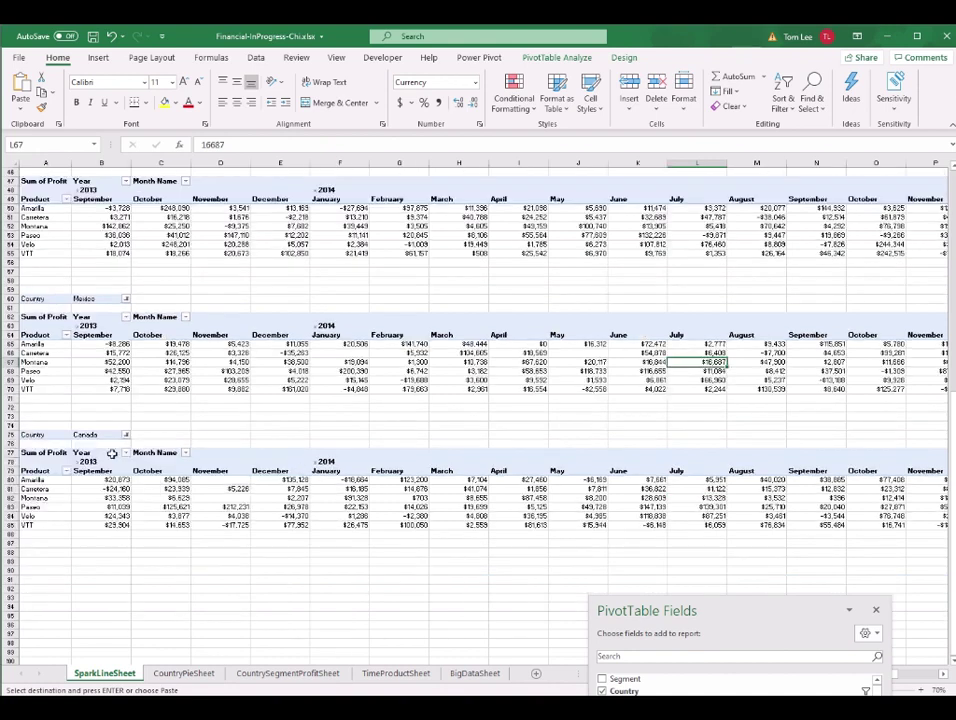
pyautogui.click(126, 436)
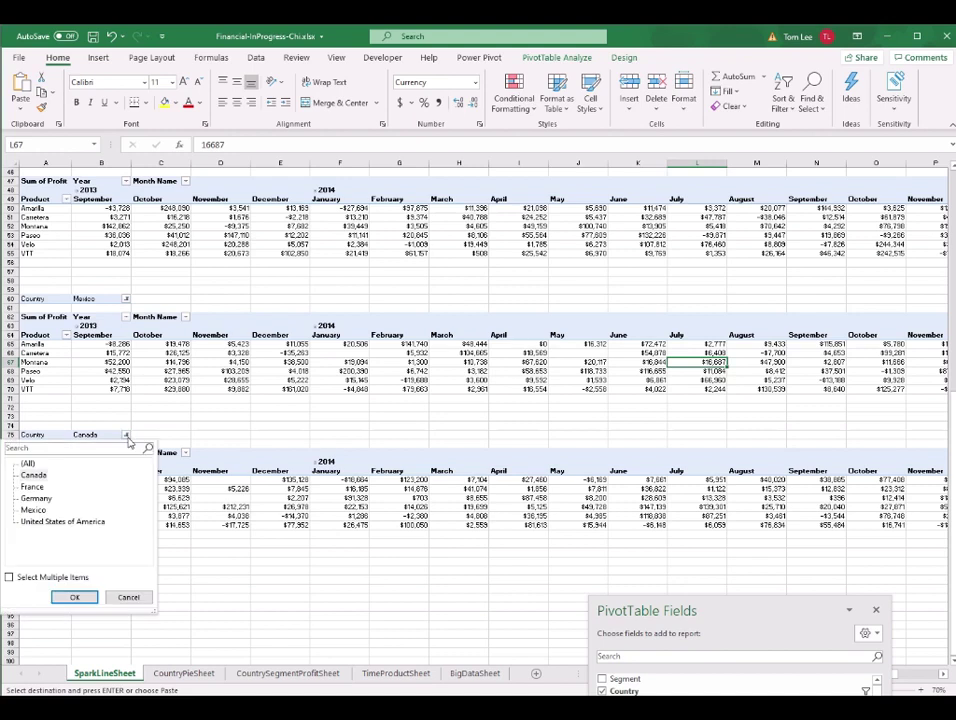
pyautogui.click(36, 522)
pyautogui.click(74, 597)
# Review the stacked pivot tables on SparkLineSheet, from the all-countries table through the country tables.
pyautogui.scroll(15, 500, 446)
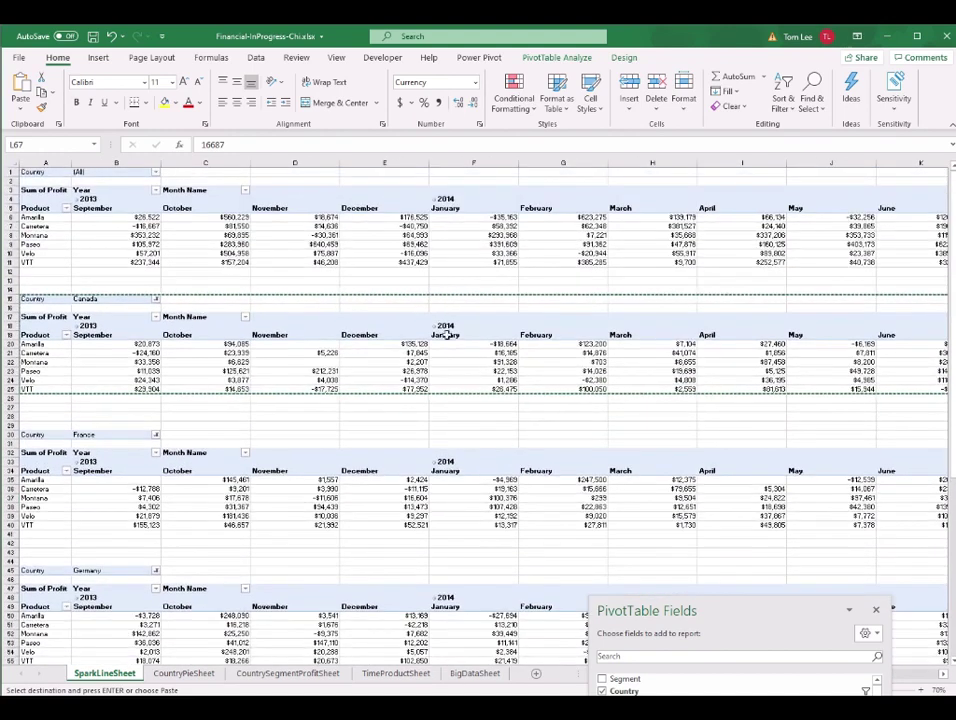
pyautogui.click(291, 238)
pyautogui.click(327, 365)
pyautogui.scroll(-5, 303, 491)
pyautogui.click(282, 492)
pyautogui.scroll(-8, 292, 497)
pyautogui.click(297, 547)
pyautogui.scroll(1, 481, 469)
pyautogui.scroll(12, 481, 469)
pyautogui.click(476, 244)
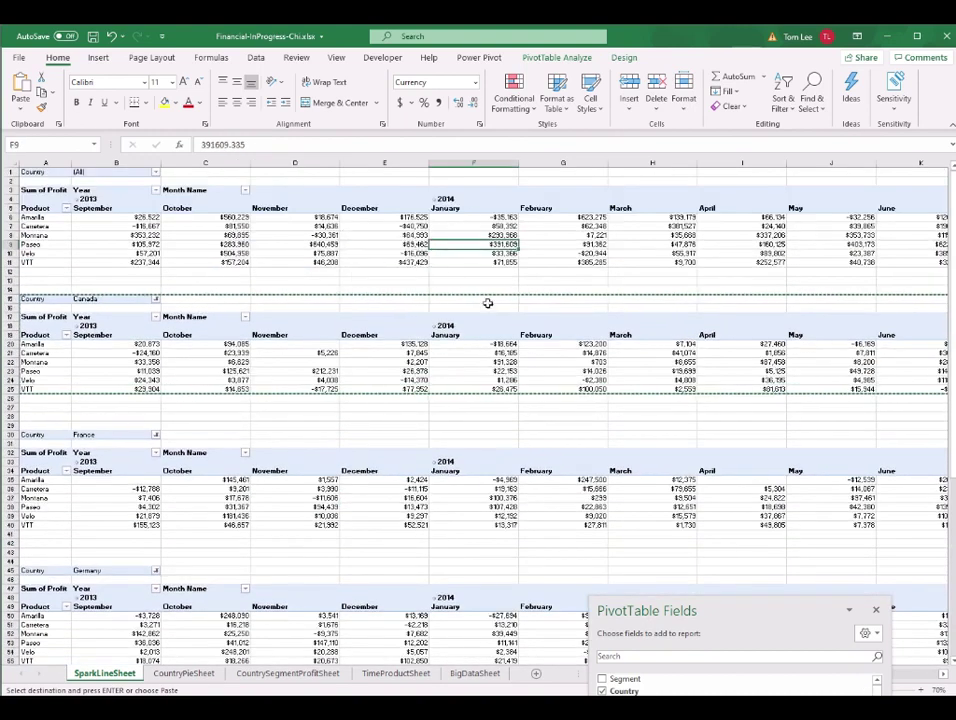
# Name the Canada pivot table SLCanada.
pyautogui.click(378, 352)
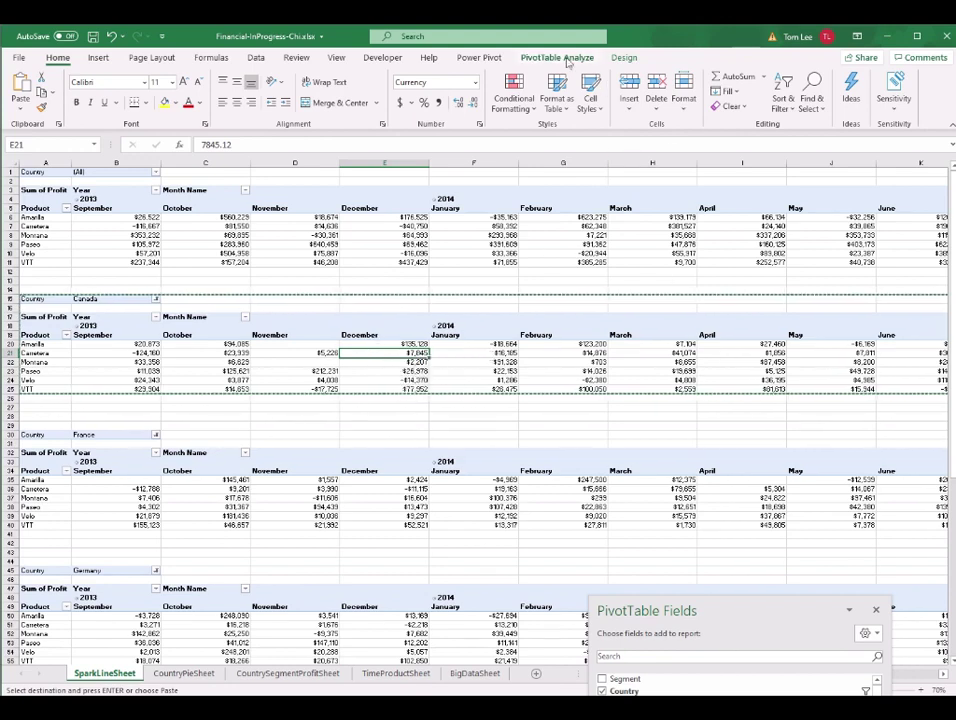
pyautogui.click(563, 58)
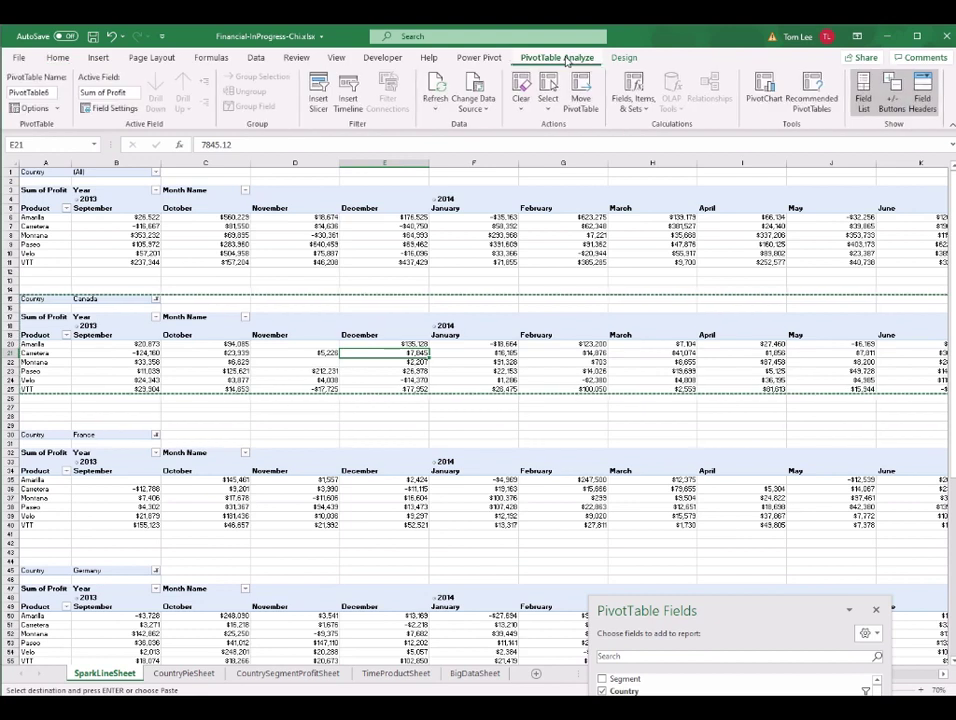
pyautogui.click(28, 92)
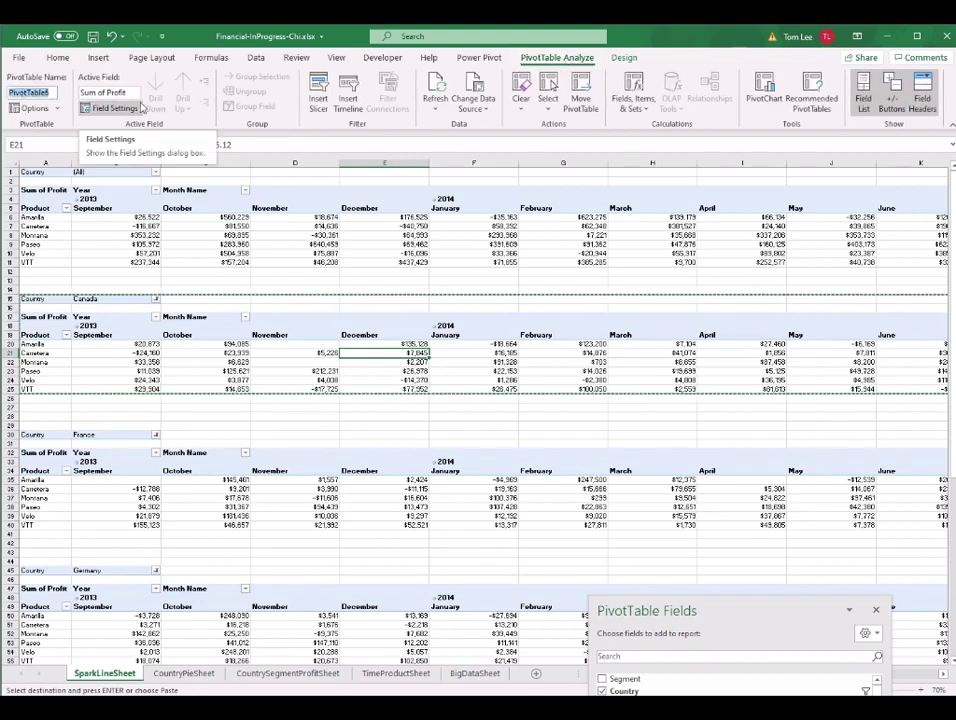
pyautogui.write('SLCanada')
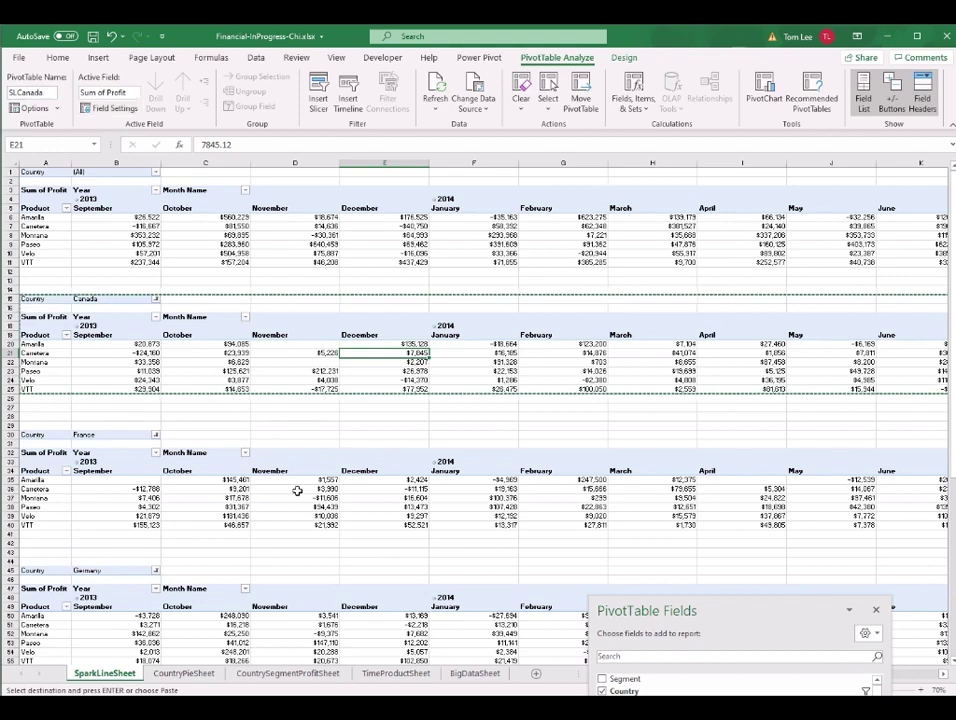
# Name the France pivot table SLFrance and the Germany pivot table SLGermany.
pyautogui.click(297, 488)
pyautogui.click(55, 95)
pyautogui.write('SLFrance')
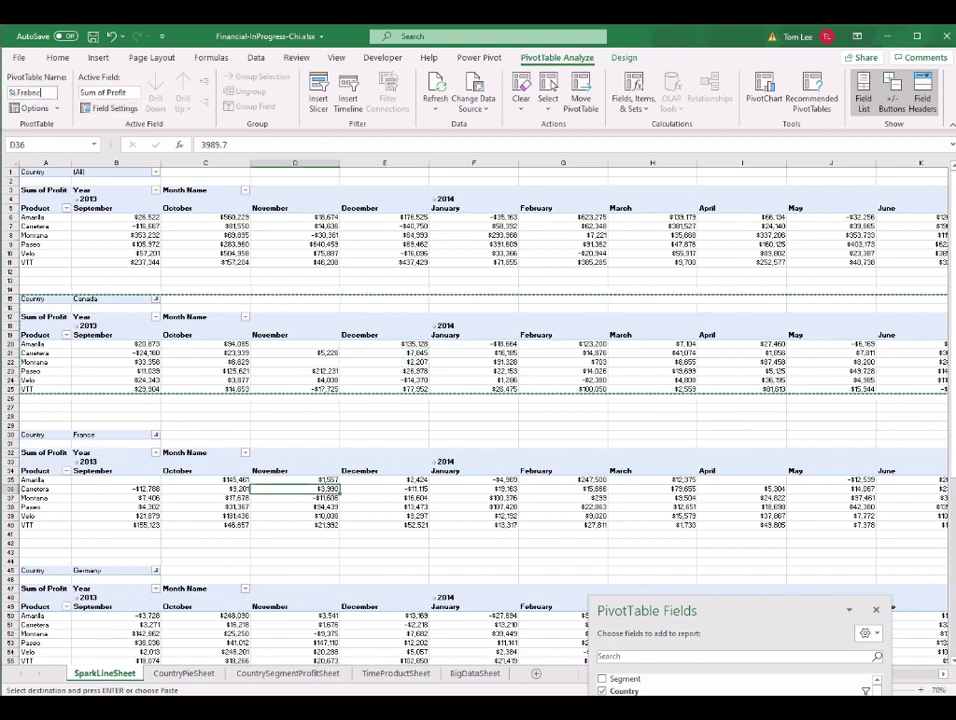
pyautogui.click(205, 634)
pyautogui.click(55, 92)
pyautogui.write('SLGermany')
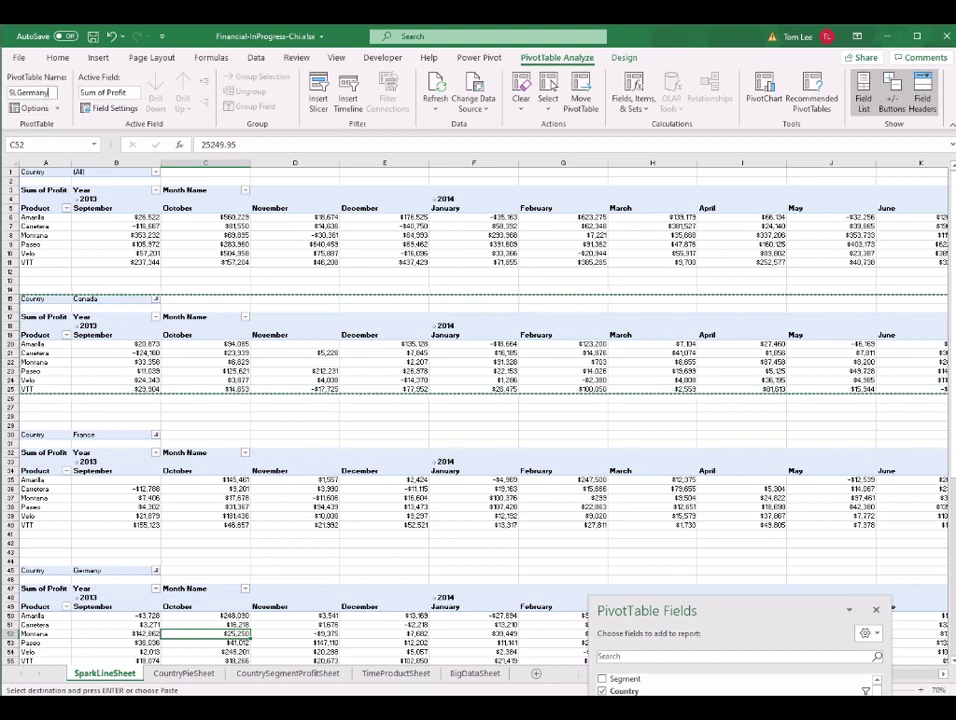
# Name the Mexico pivot table SLMexico and the United States of America pivot table SLUSA.
pyautogui.scroll(-13, 166, 406)
pyautogui.click(166, 406)
pyautogui.click(47, 93)
pyautogui.write('SLMexico')
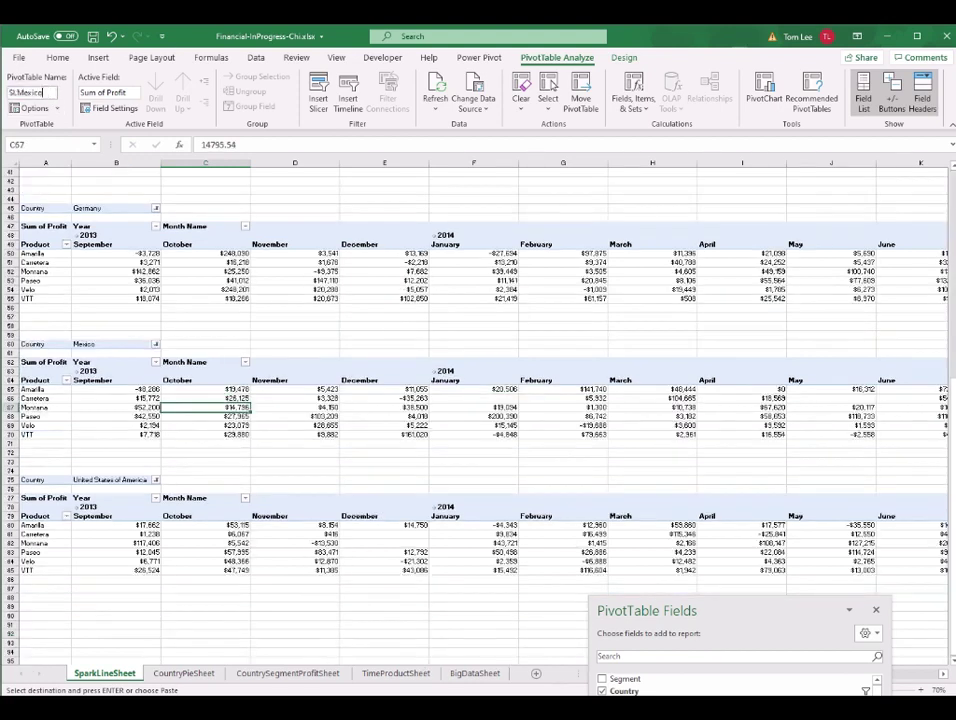
pyautogui.click(115, 543)
pyautogui.click(45, 90)
pyautogui.write('SLUSA')
# Check the pivot tables' names and field layout, and compare them with the finished dashboard in Financial-Final.xlsx.
pyautogui.click(570, 405)
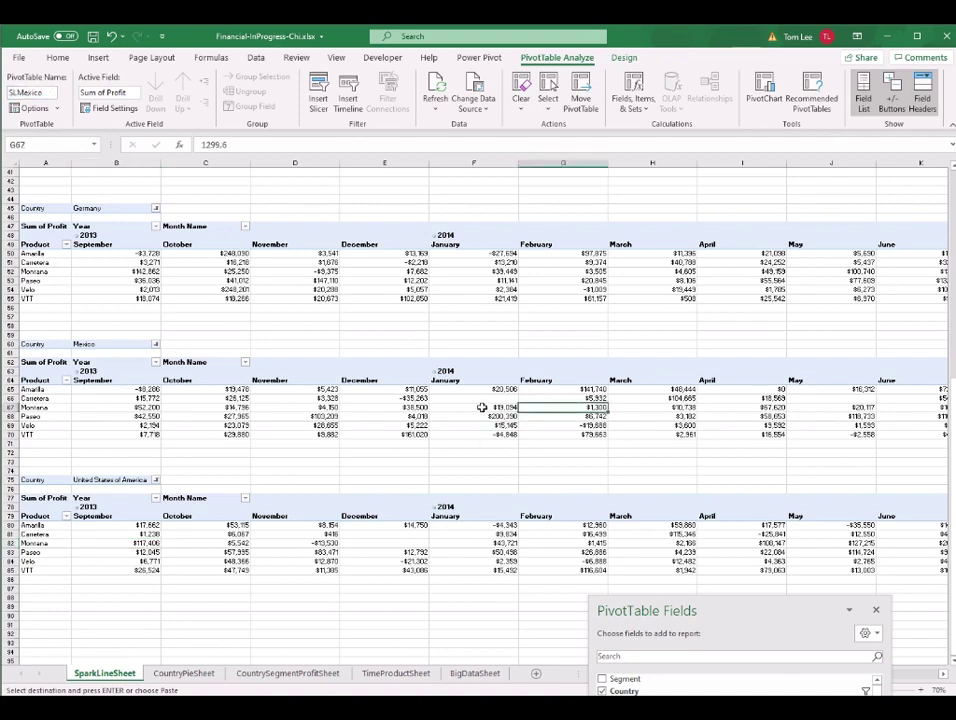
pyautogui.scroll(13, 491, 390)
pyautogui.click(522, 244)
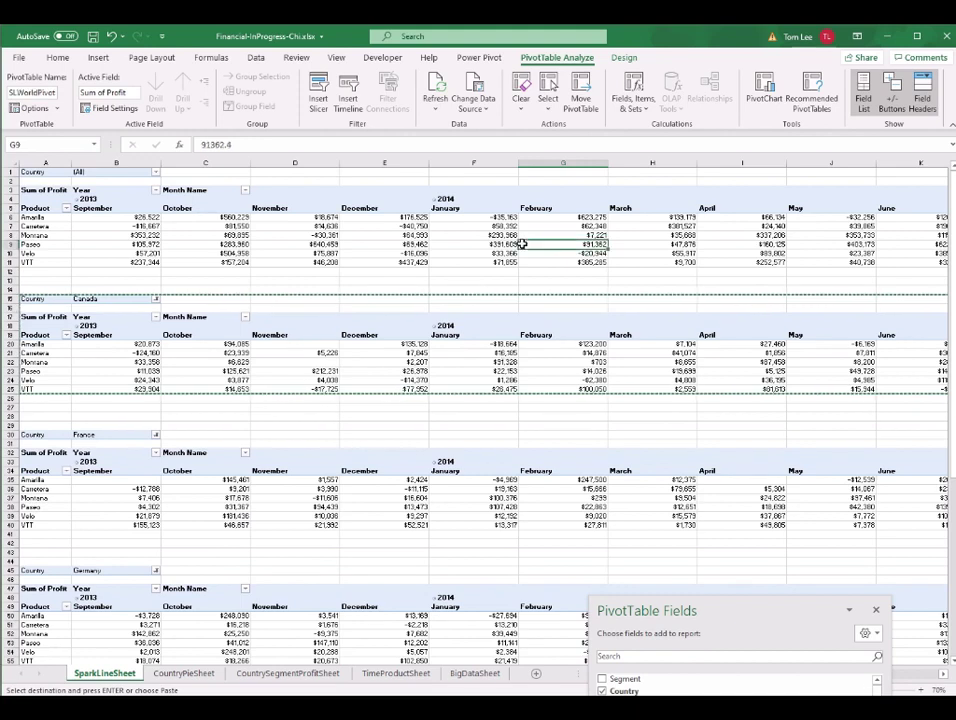
pyautogui.moveTo(773, 607); pyautogui.dragTo(782, 203)
pyautogui.click(382, 365)
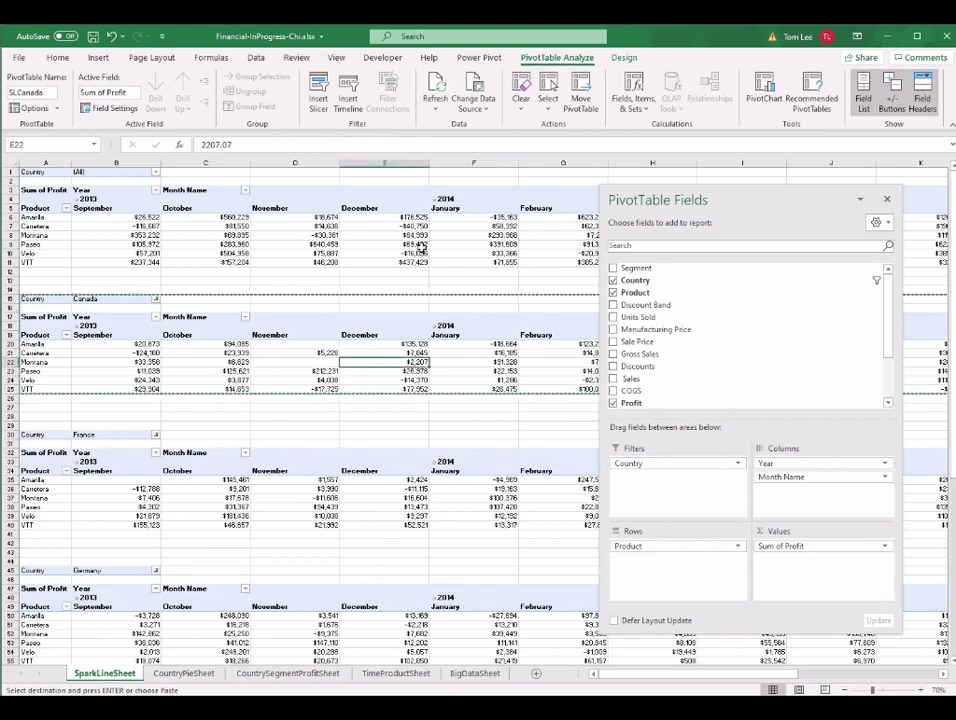
pyautogui.moveTo(736, 198); pyautogui.dragTo(718, 463)
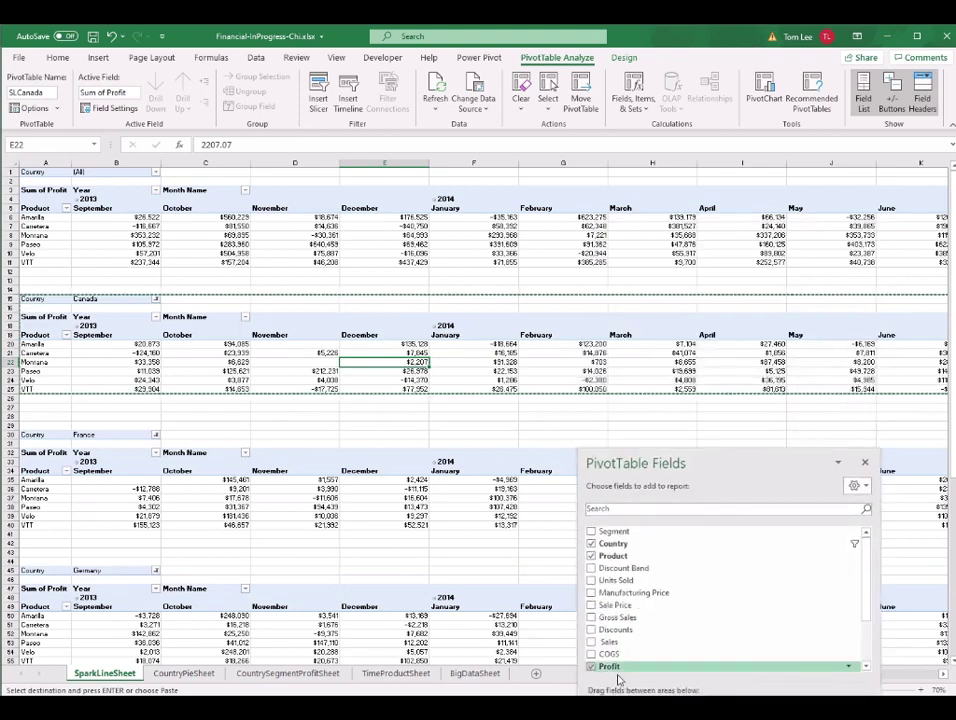
pyautogui.click(529, 642)
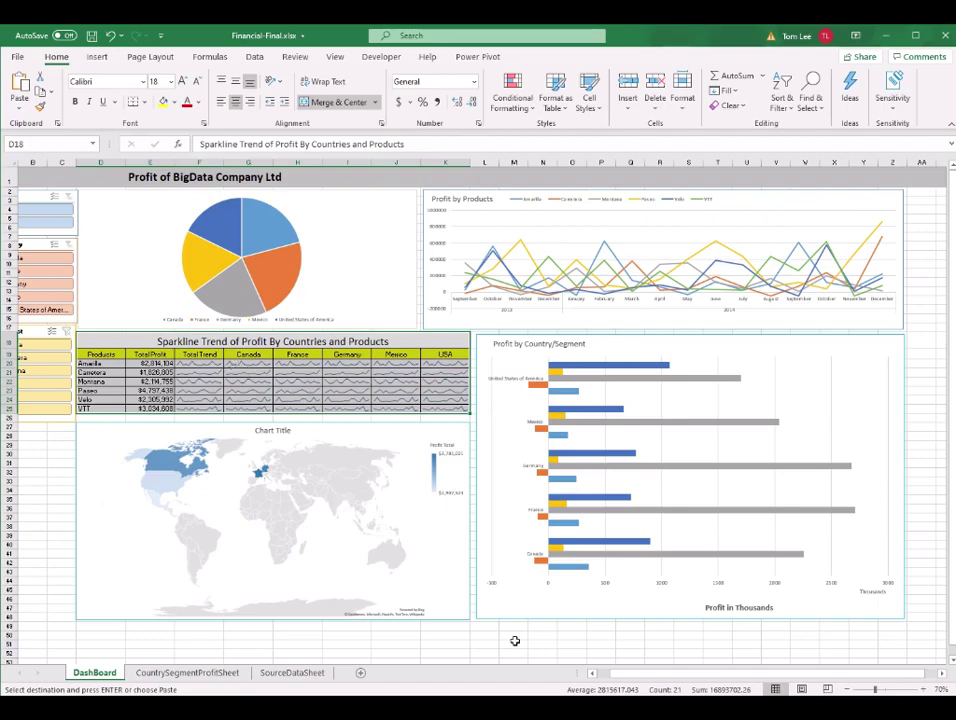
pyautogui.click(645, 655)
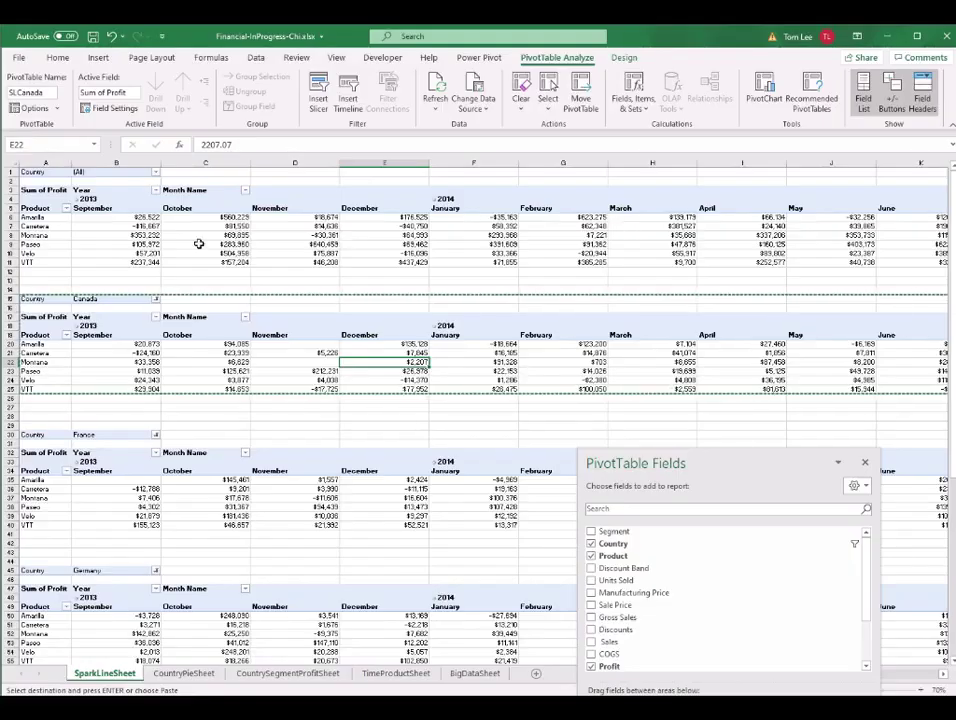
# Turn on grand totals for rows only in the all-countries pivot table.
pyautogui.click(140, 226)
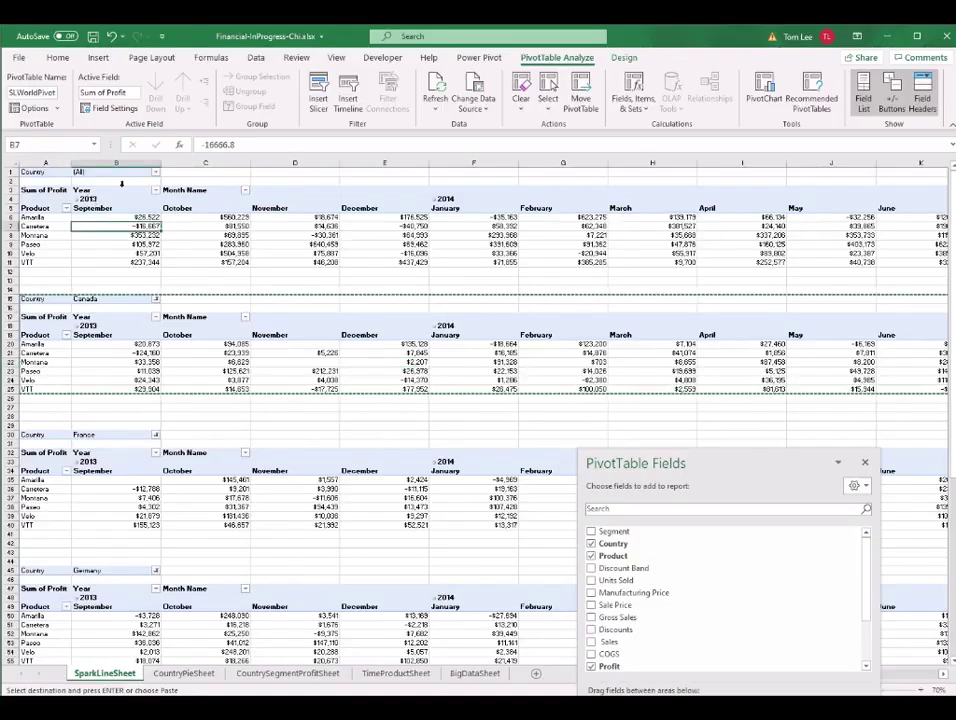
pyautogui.moveTo(734, 455); pyautogui.dragTo(572, 440)
pyautogui.click(624, 57)
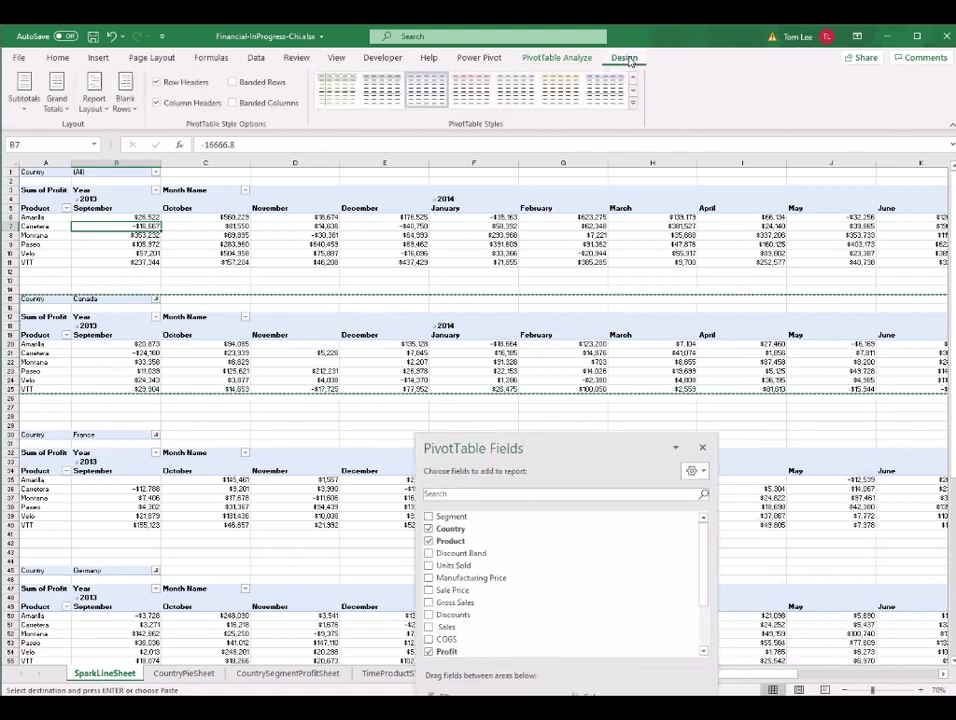
pyautogui.click(58, 100)
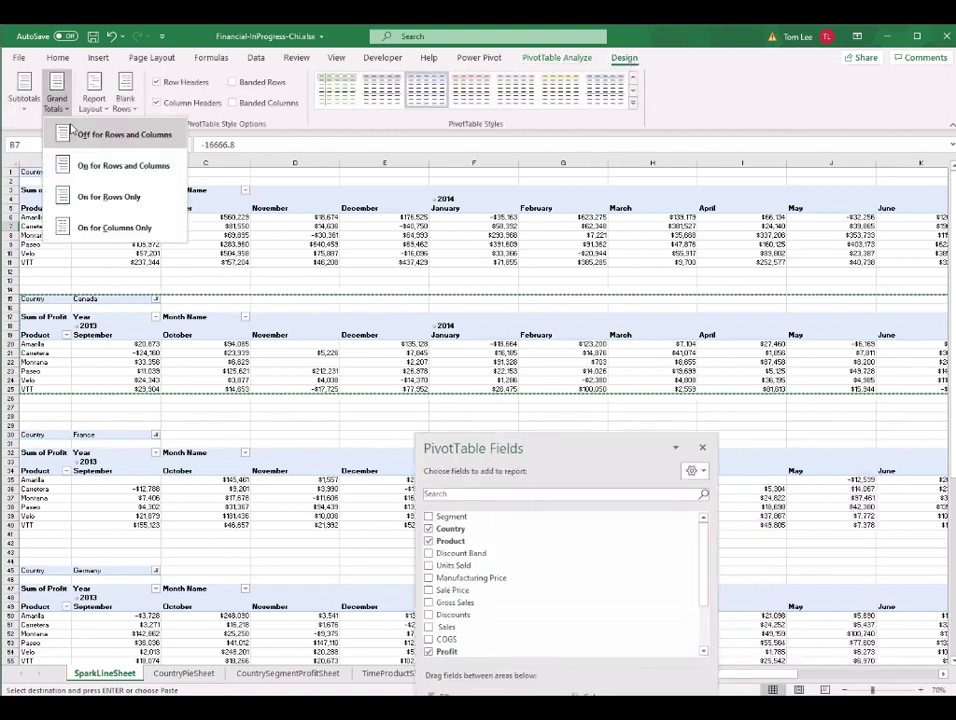
pyautogui.click(118, 197)
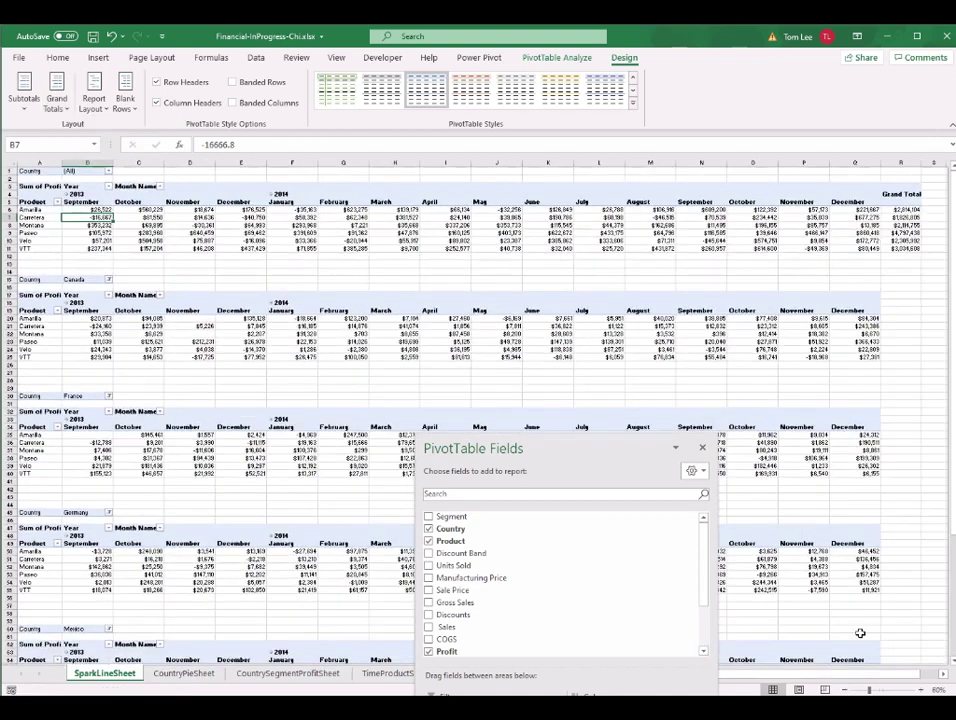
# Examine the product grand totals in R6:R11, the pivot field layout and the sparkline table on the Financial-Final.xlsx dashboard.
pyautogui.moveTo(906, 211); pyautogui.dragTo(904, 244)
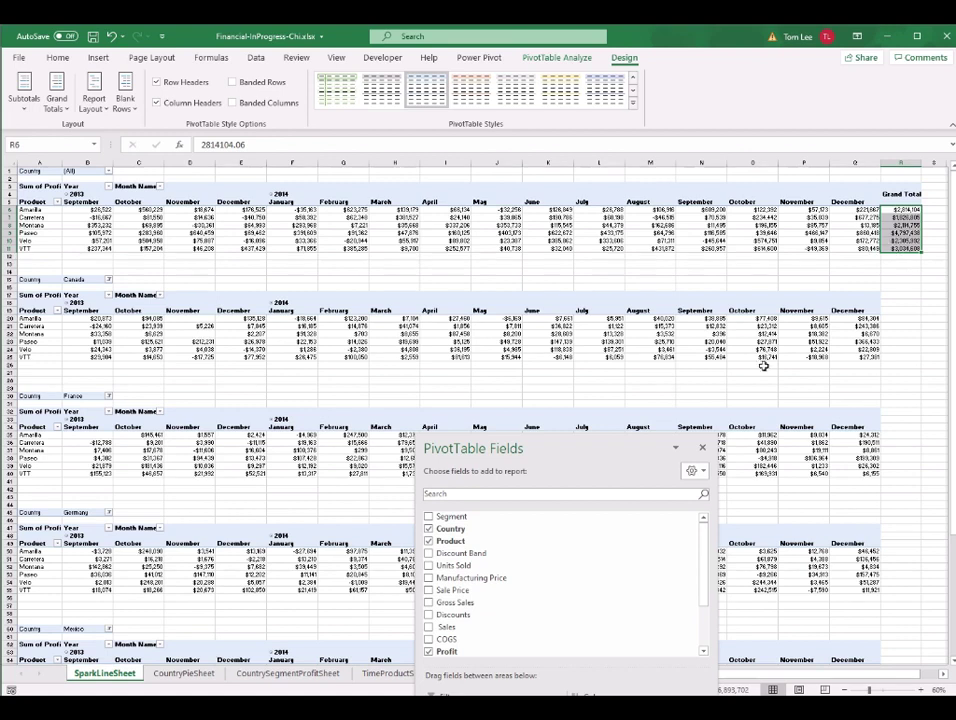
pyautogui.moveTo(612, 450); pyautogui.dragTo(702, 196)
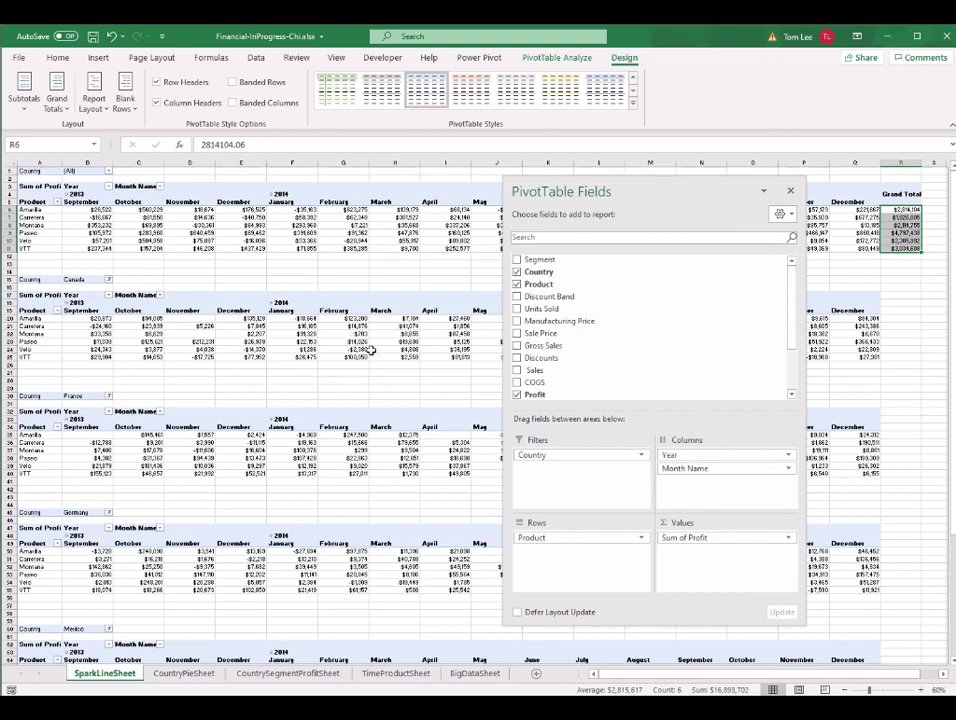
pyautogui.moveTo(370, 350)
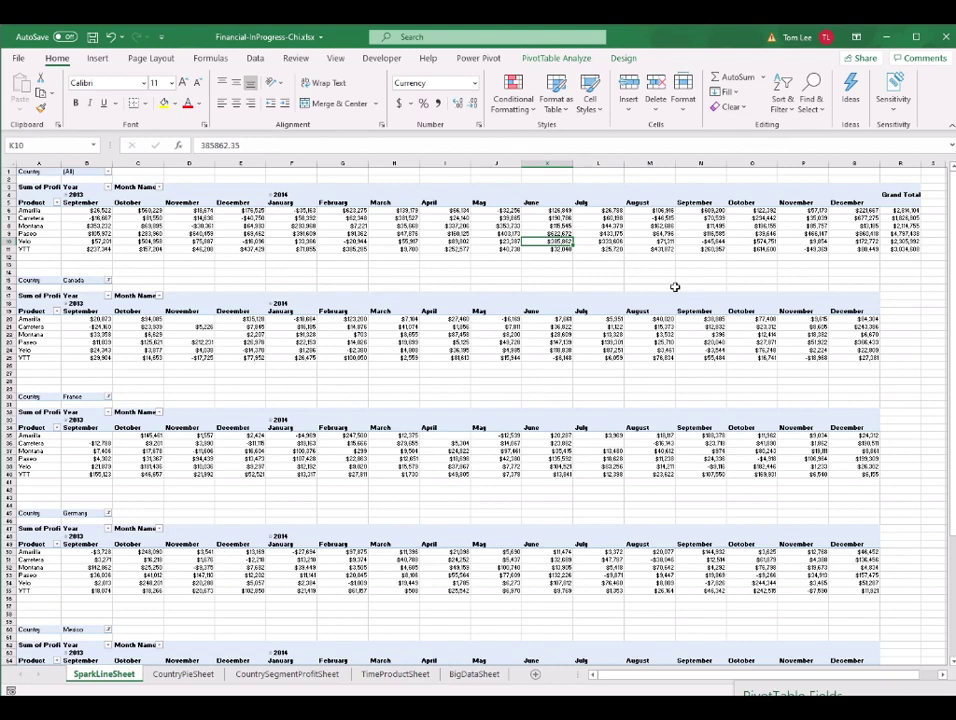
pyautogui.click(551, 632)
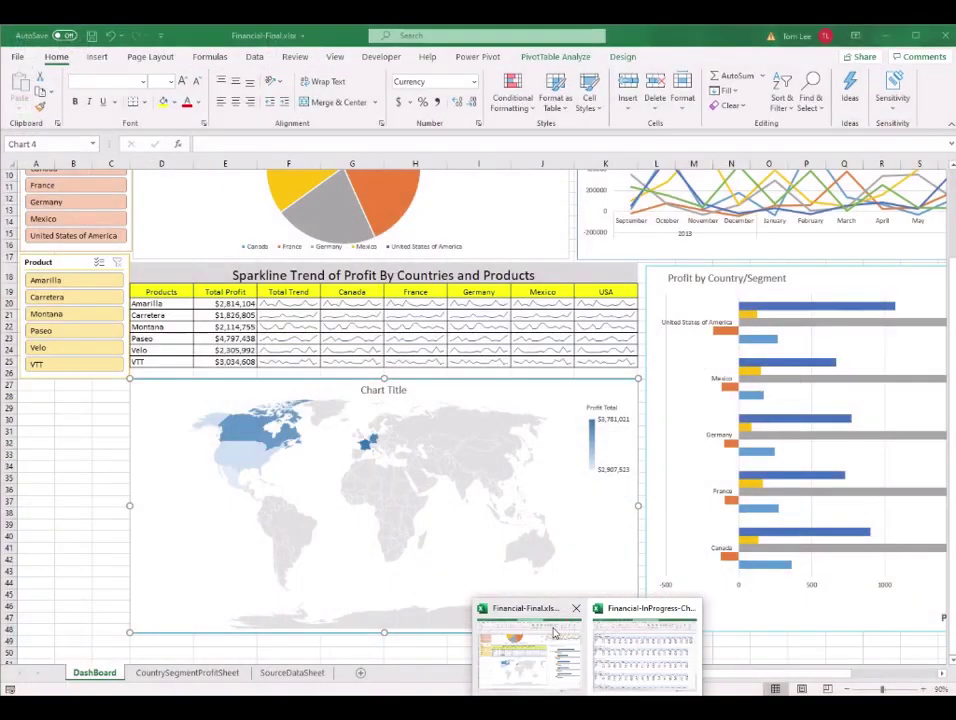
pyautogui.click(551, 628)
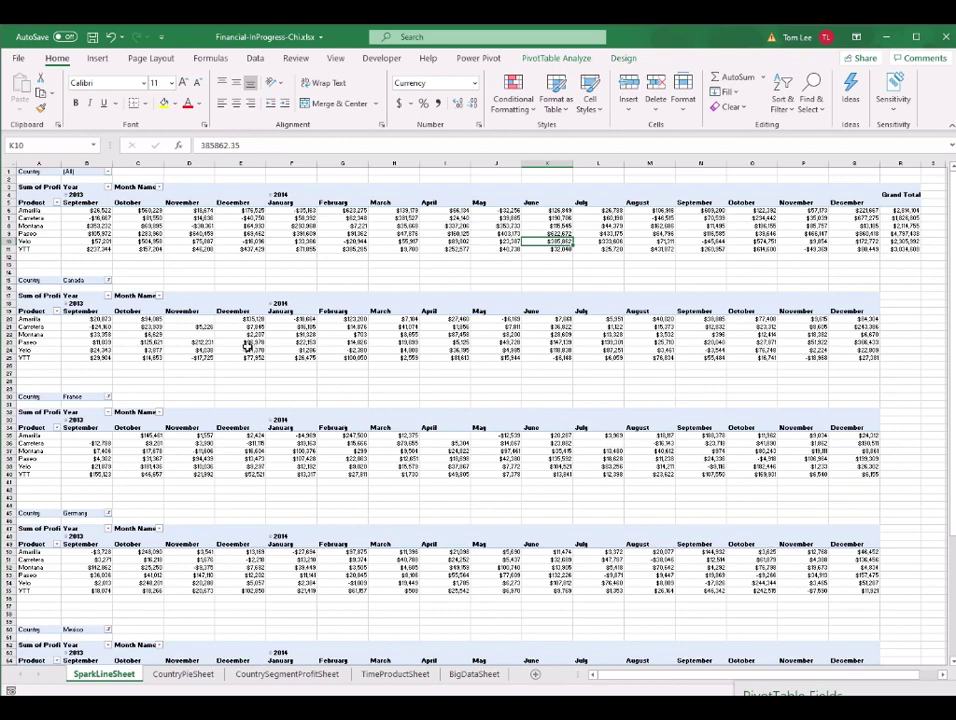
pyautogui.click(249, 348)
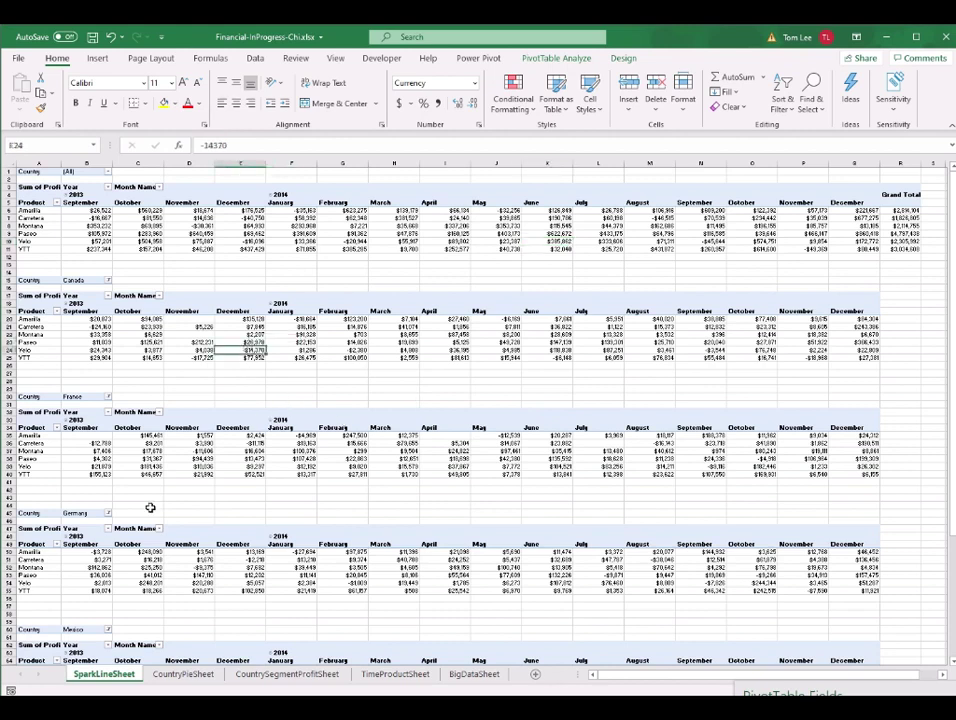
# Create a copy of SparkLineSheet in the same workbook, placed before SparkLineSheet.
pyautogui.rightClick(121, 679)
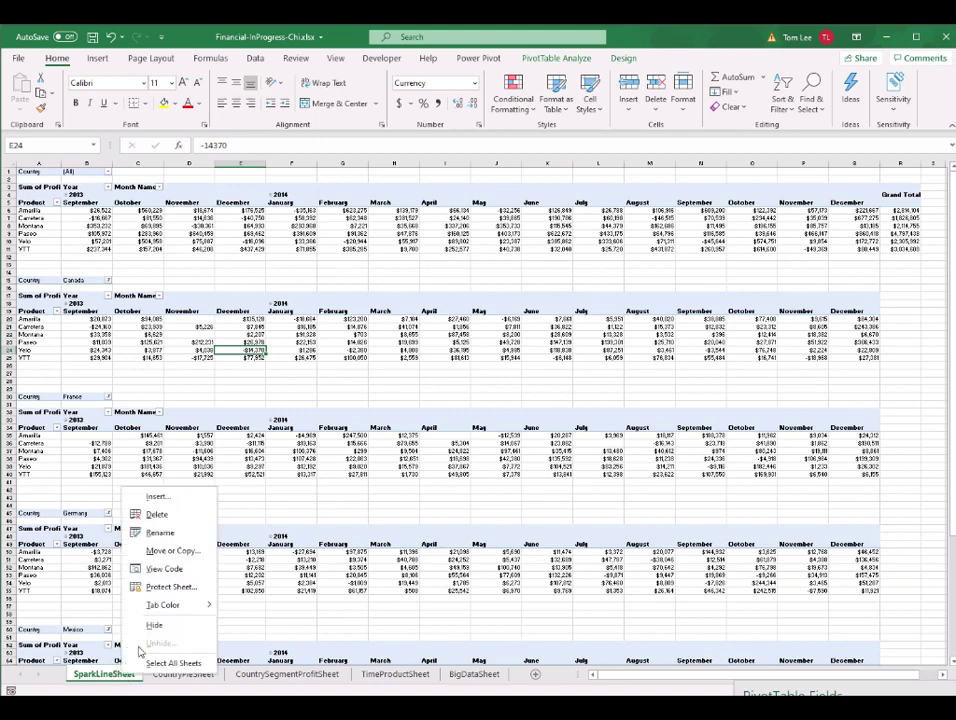
pyautogui.click(189, 552)
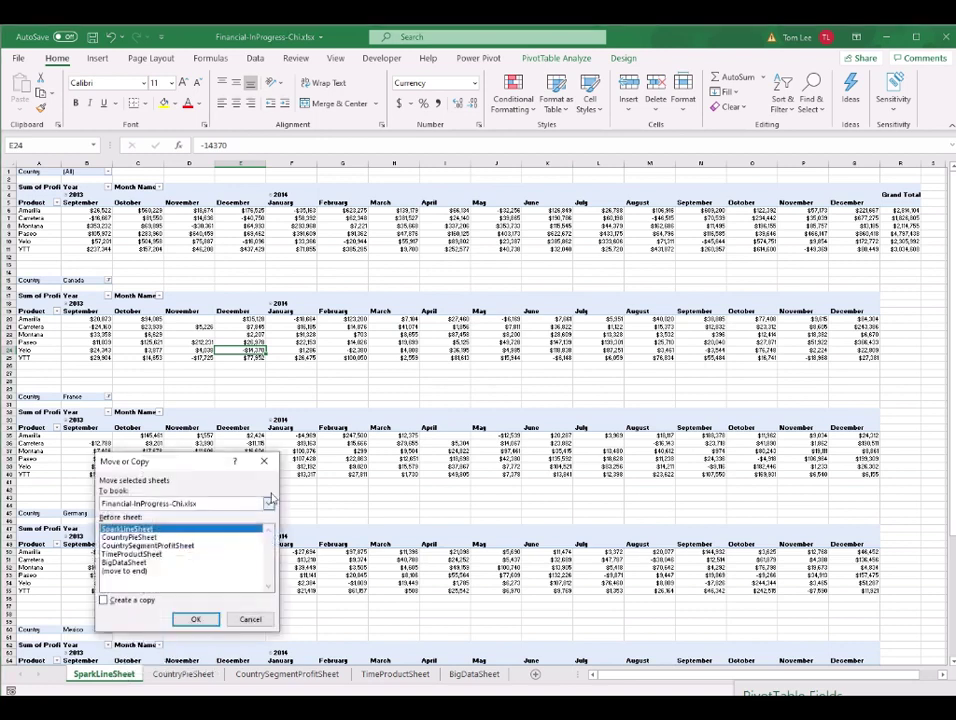
pyautogui.moveTo(169, 495); pyautogui.dragTo(473, 193)
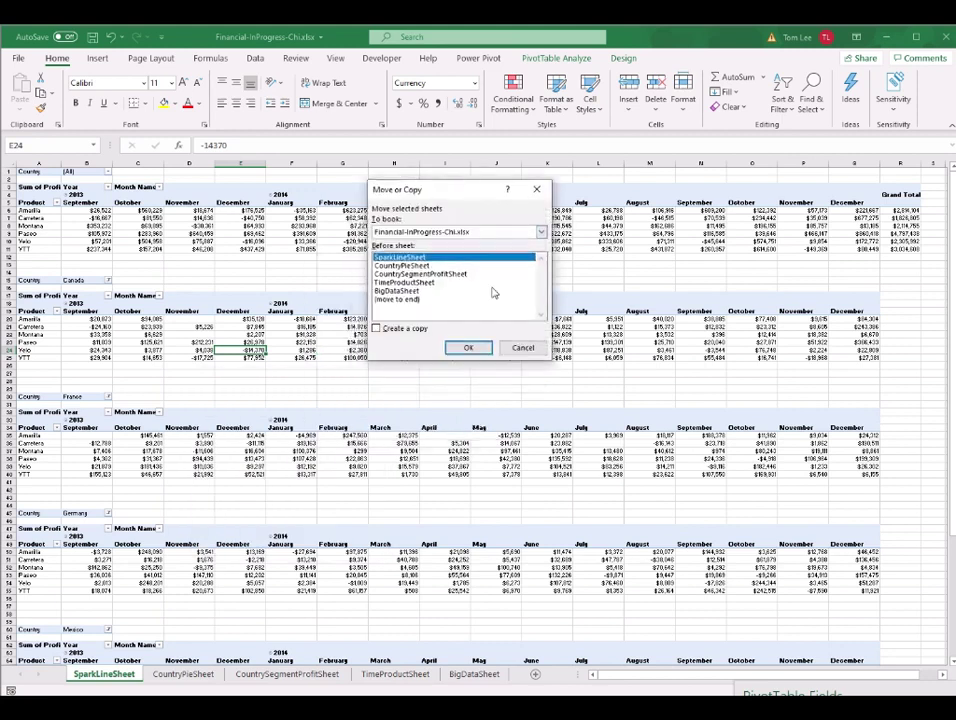
pyautogui.click(377, 329)
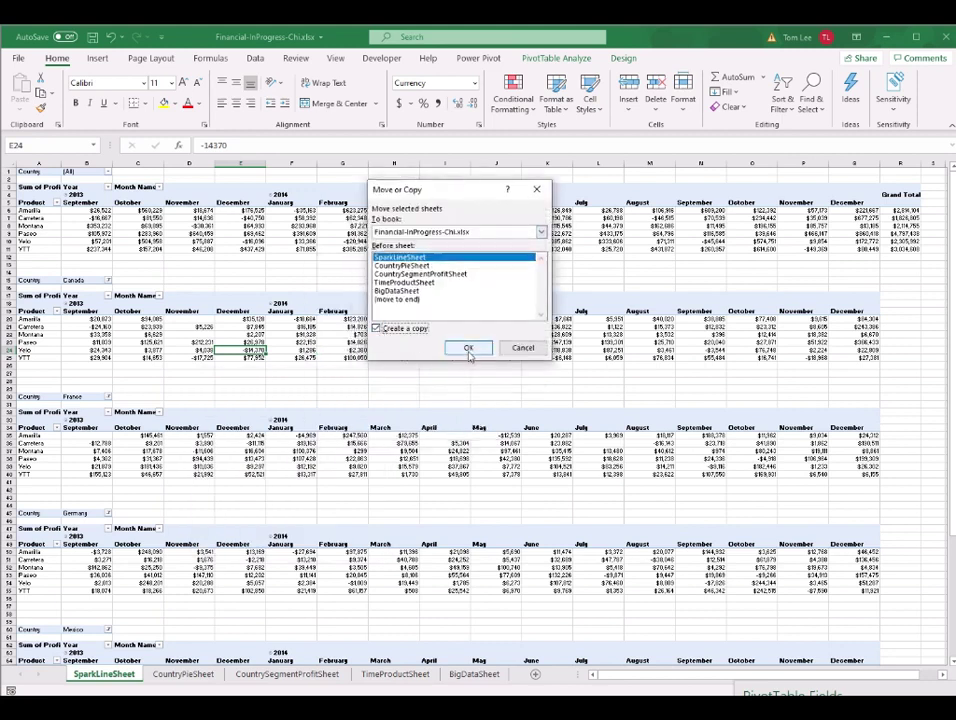
pyautogui.click(468, 348)
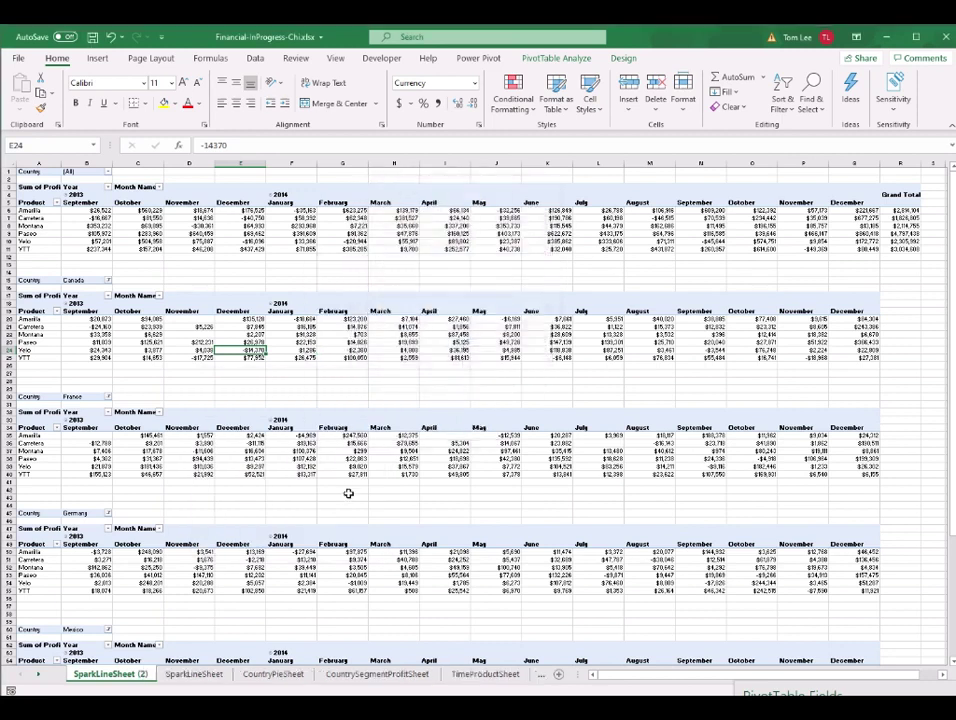
# Delete all the per-country pivot tables below the all-countries pivot table on SparkLineSheet (2).
pyautogui.moveTo(48, 178); pyautogui.dragTo(350, 252)
pyautogui.moveTo(34, 283); pyautogui.dragTo(913, 622)
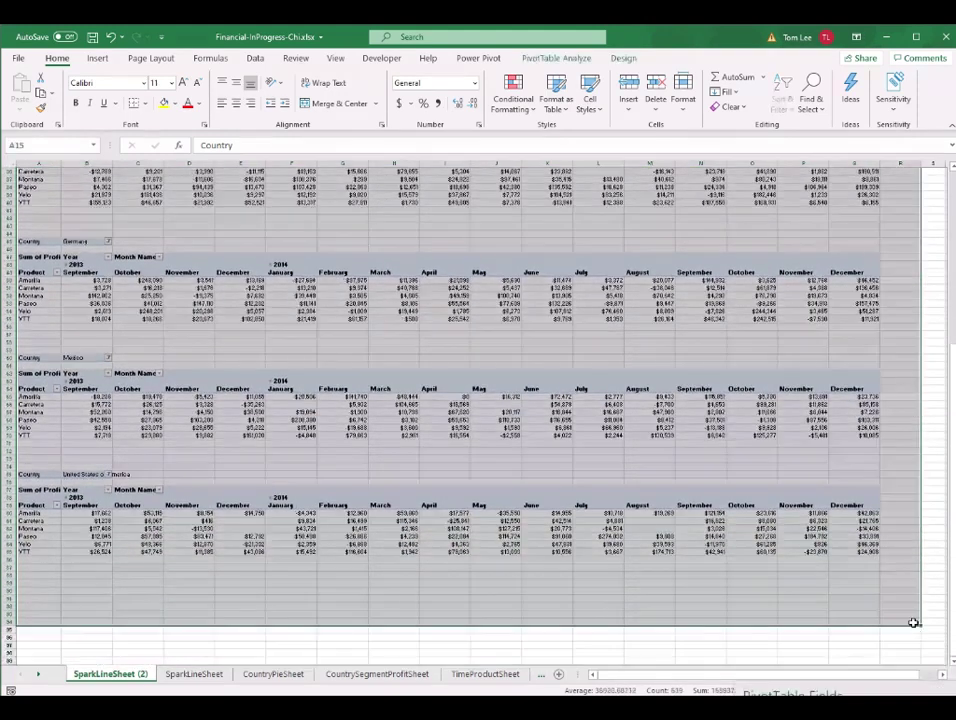
pyautogui.press('Delete')
pyautogui.click(393, 366)
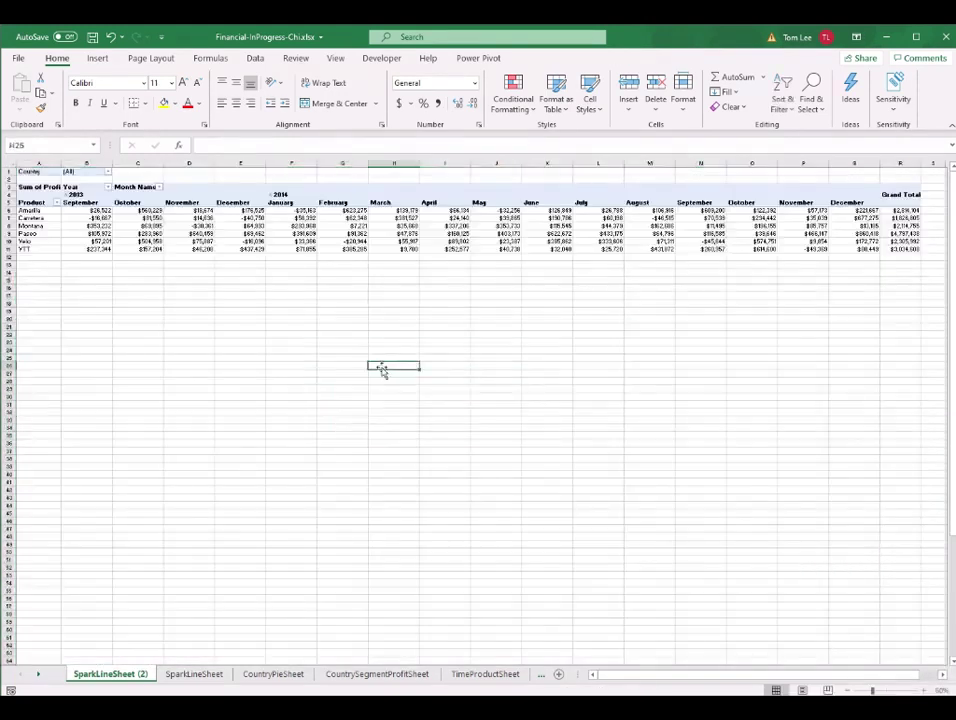
# Remove all fields from the remaining pivot table's filters, columns, rows and values.
pyautogui.click(203, 226)
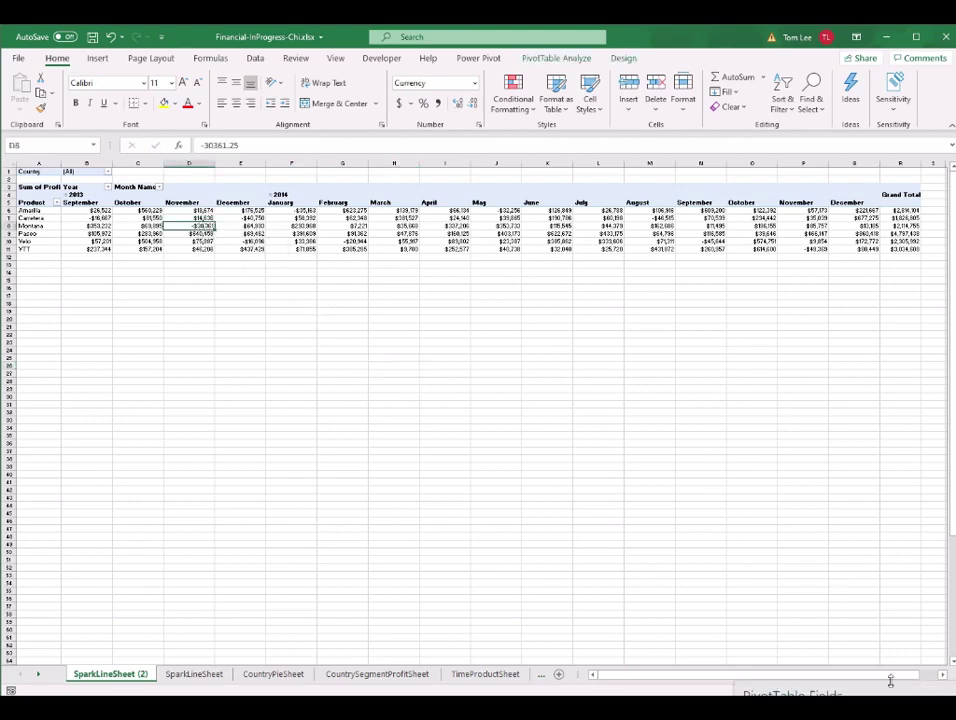
pyautogui.moveTo(901, 690); pyautogui.dragTo(789, 181)
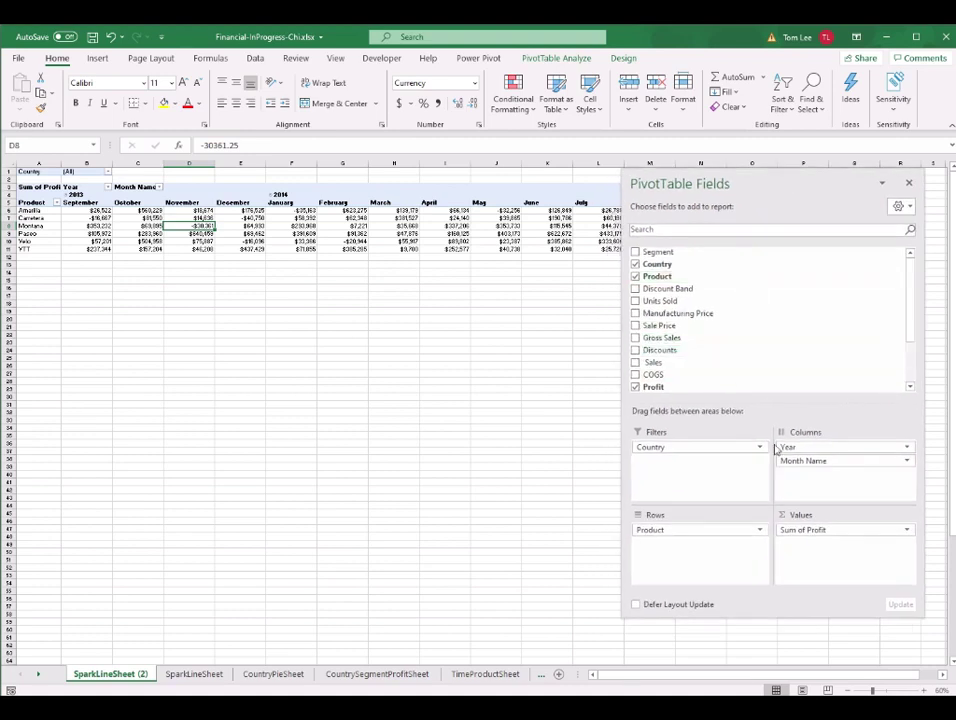
pyautogui.moveTo(828, 450); pyautogui.dragTo(828, 368)
pyautogui.moveTo(824, 458); pyautogui.dragTo(822, 345)
pyautogui.moveTo(732, 451); pyautogui.dragTo(169, 275)
pyautogui.click(157, 240)
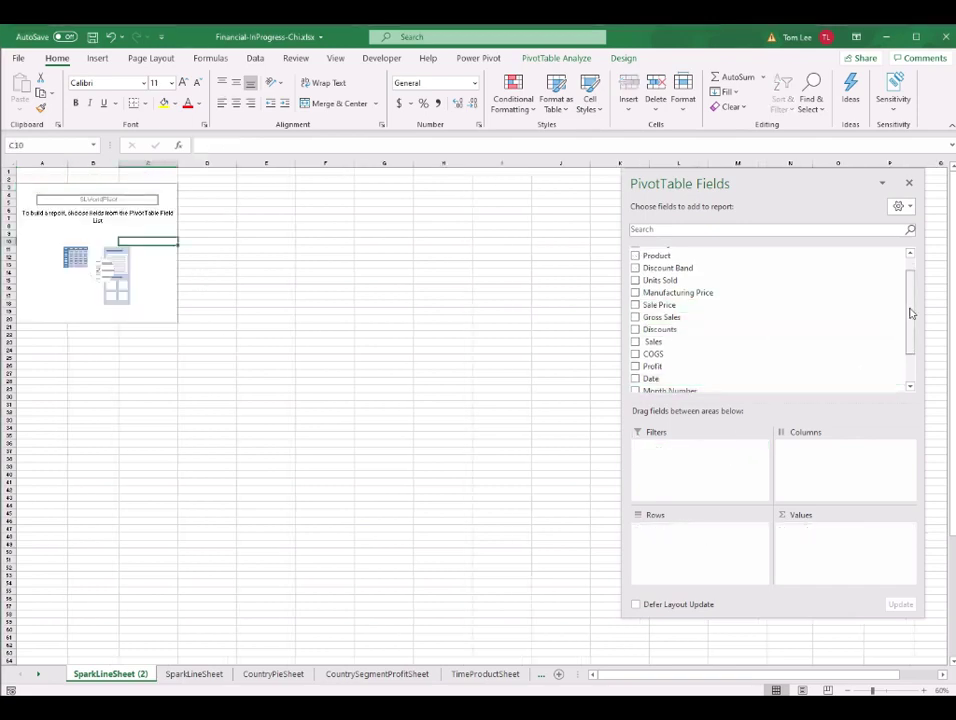
# Add Country to the rows and Profit to the values of the emptied pivot table.
pyautogui.moveTo(909, 311); pyautogui.dragTo(911, 287)
pyautogui.moveTo(666, 264); pyautogui.dragTo(694, 542)
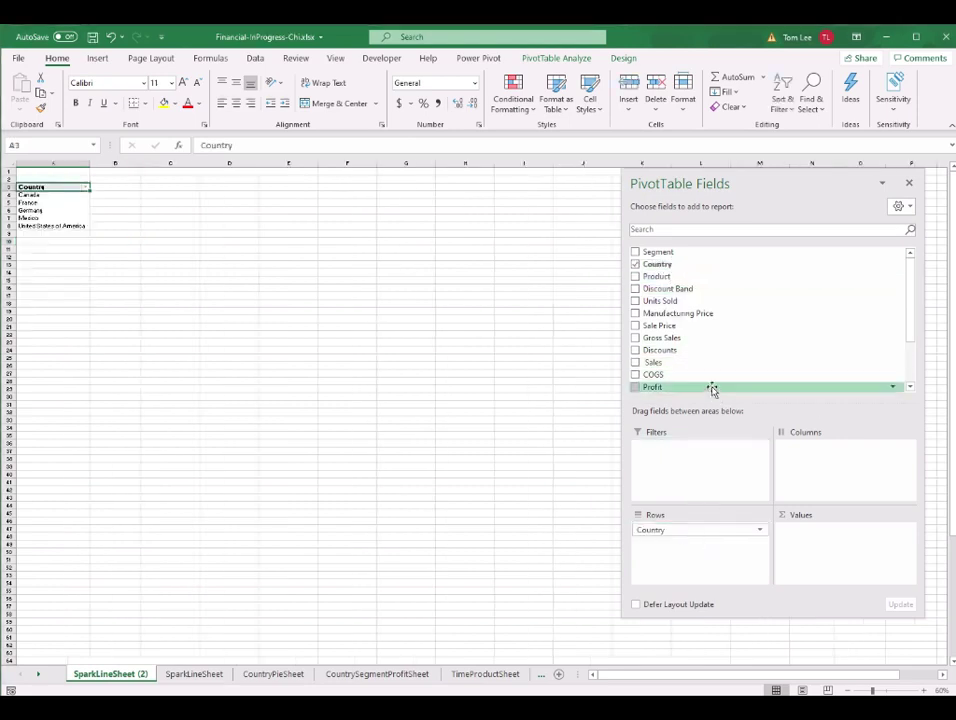
pyautogui.moveTo(713, 386); pyautogui.dragTo(830, 542)
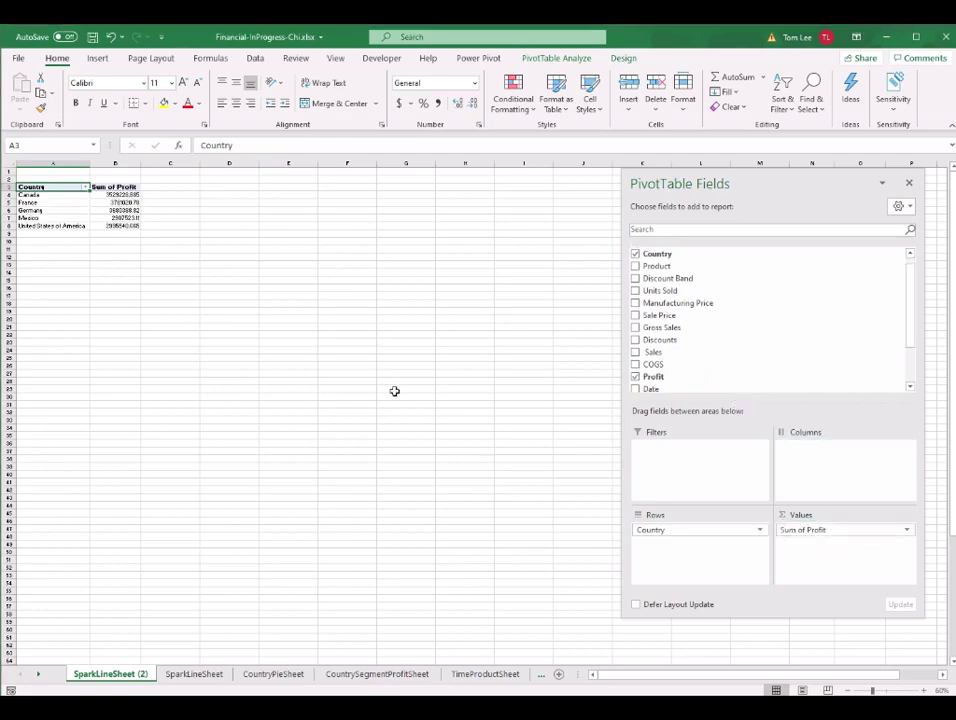
pyautogui.keyDown('ctrl'); pyautogui.scroll(5, 405, 443); pyautogui.keyUp('ctrl')
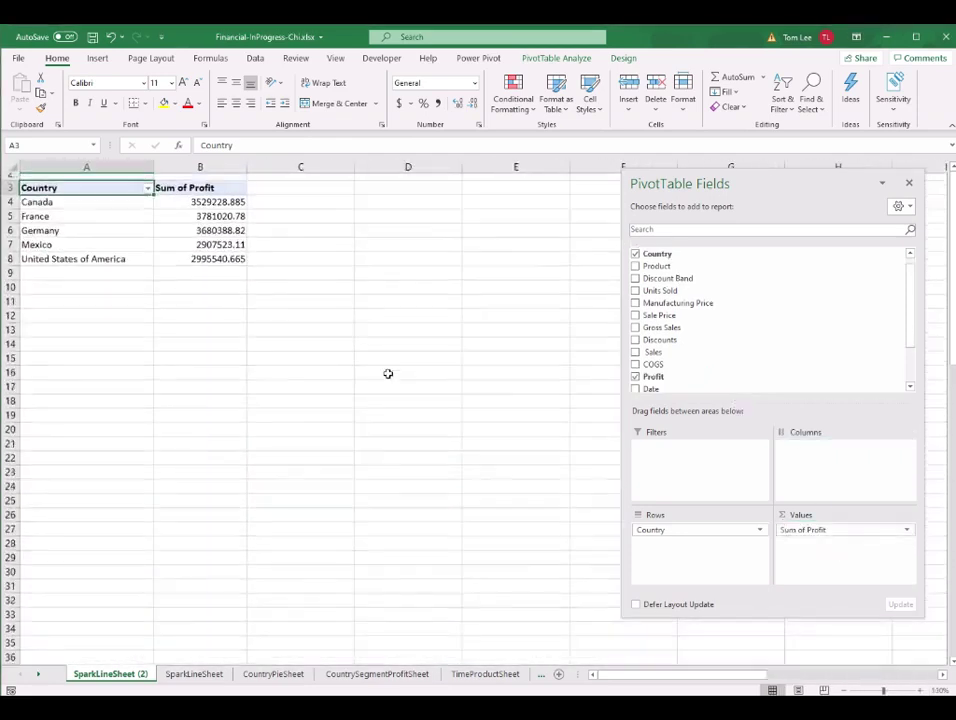
pyautogui.scroll(1, 119, 246)
# Format the pivot table's Sum of Profit field as currency with a $ symbol and 0 decimal places.
pyautogui.moveTo(105, 223); pyautogui.dragTo(179, 282)
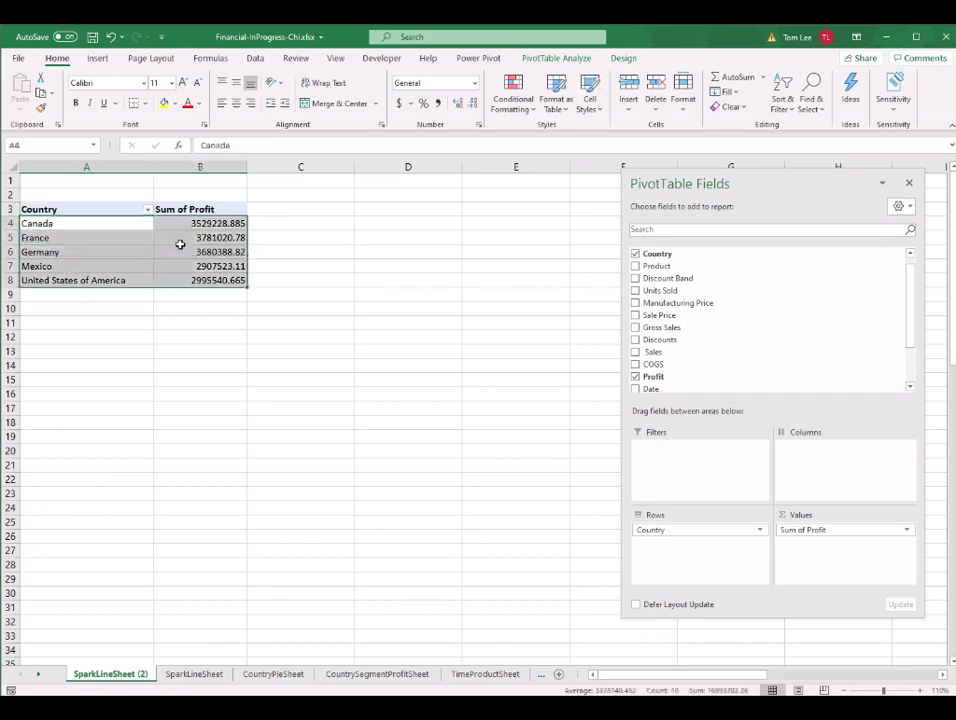
pyautogui.moveTo(145, 209); pyautogui.dragTo(188, 277)
pyautogui.click(202, 265)
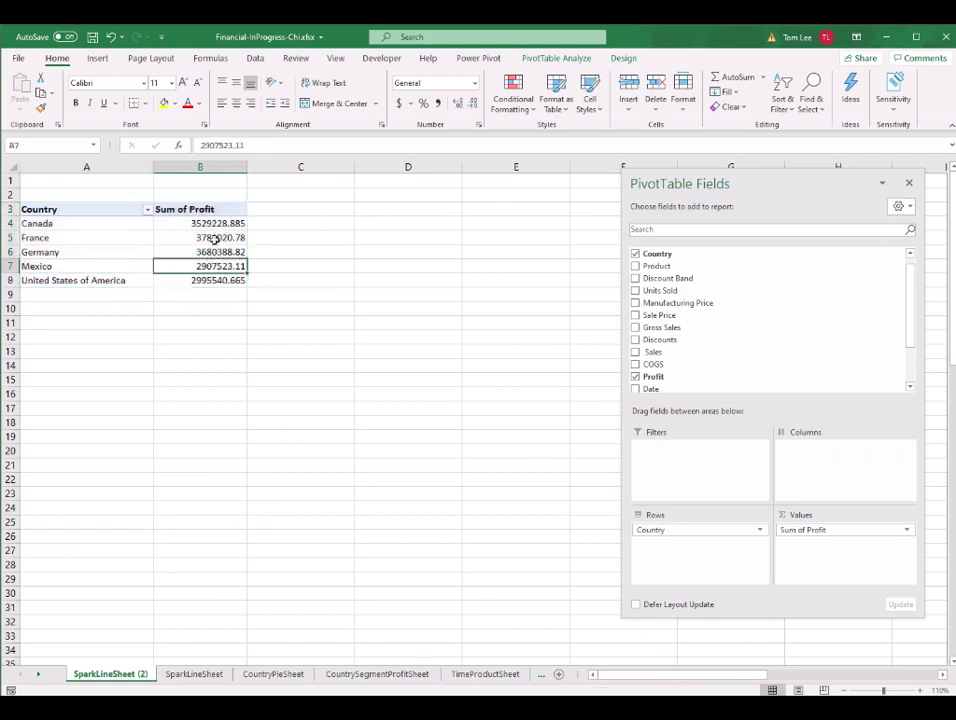
pyautogui.click(220, 223)
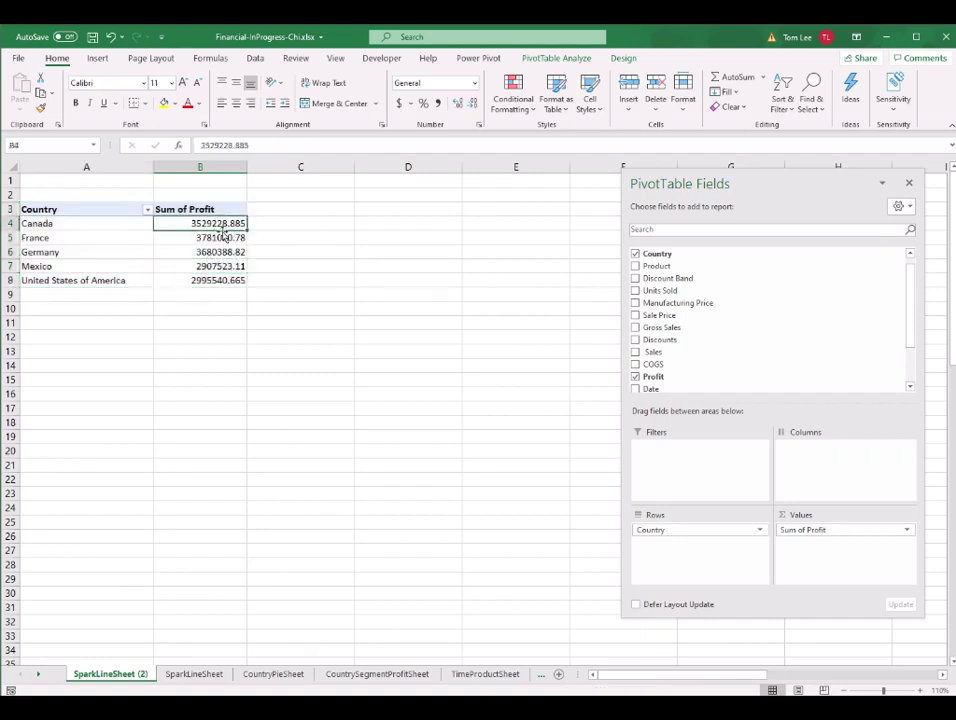
pyautogui.rightClick(210, 226)
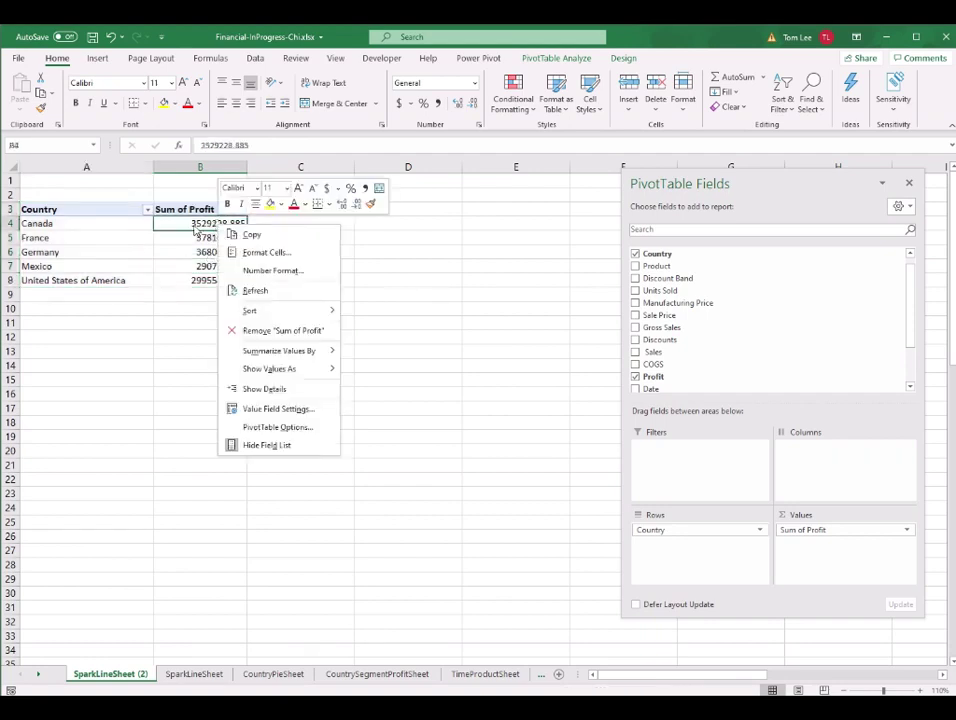
pyautogui.click(291, 411)
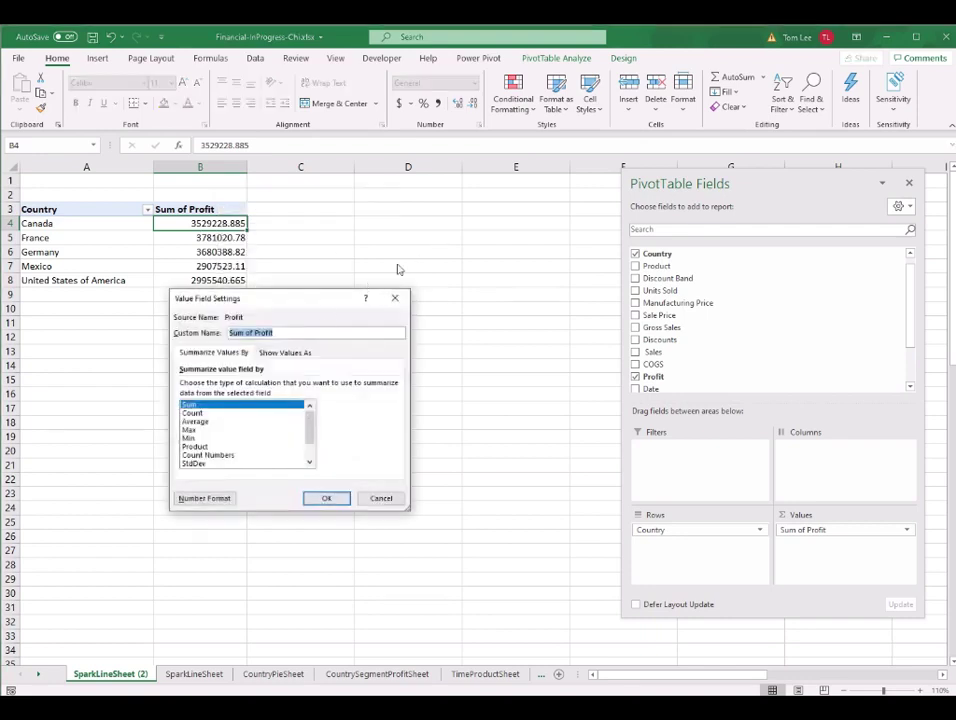
pyautogui.click(204, 498)
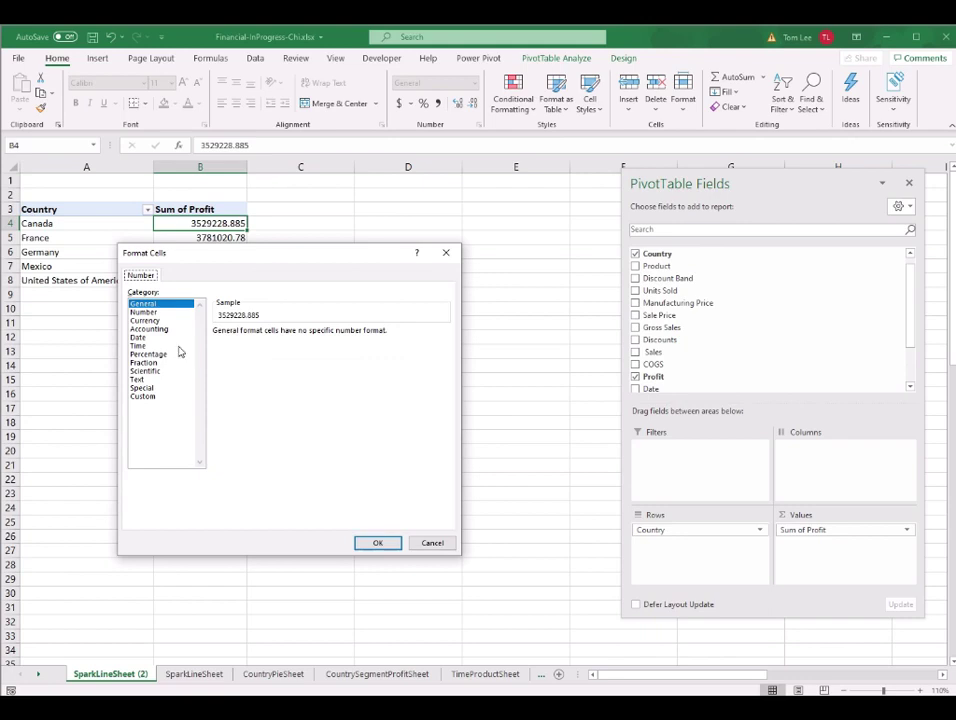
pyautogui.click(147, 321)
pyautogui.click(301, 334)
pyautogui.click(301, 334)
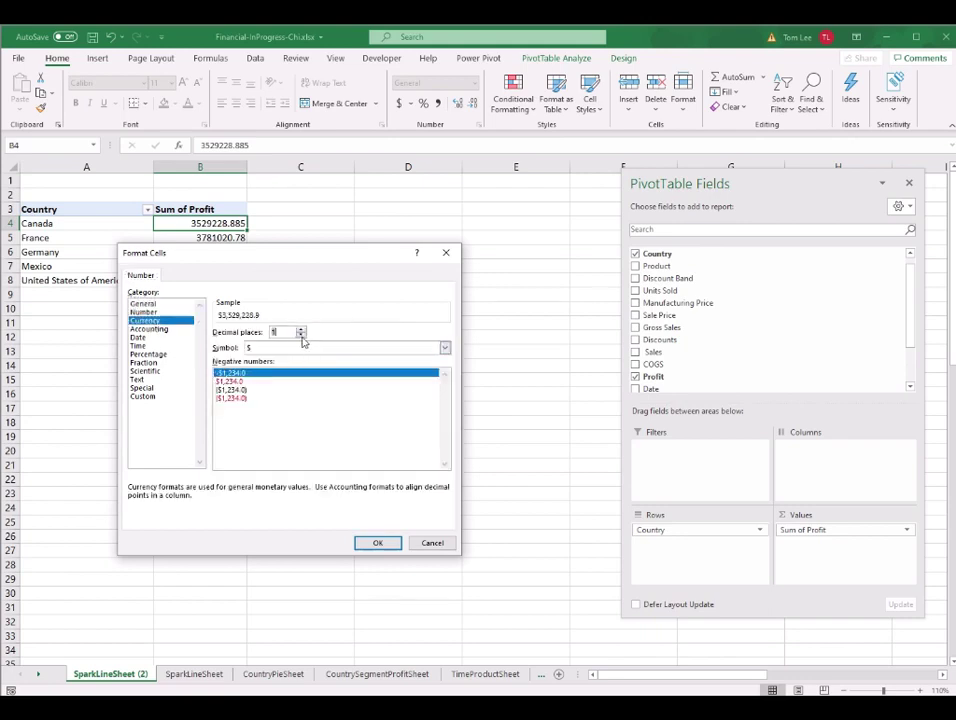
pyautogui.click(378, 543)
pyautogui.press('Return')
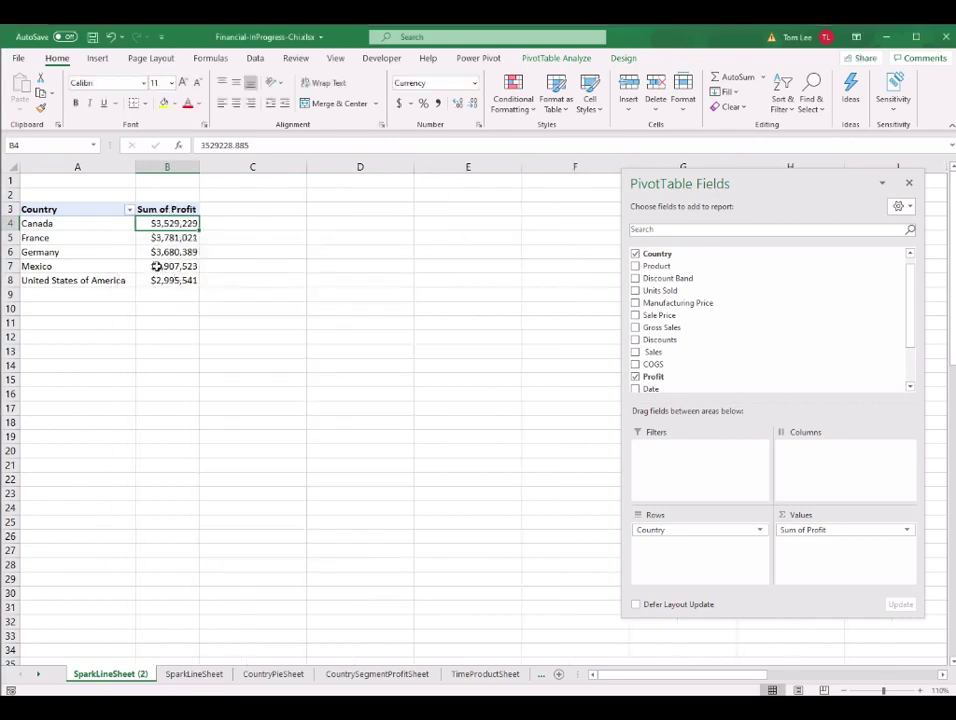
# Copy the country profit pivot table A3:B8 and paste it at D3 as values with source formatting.
pyautogui.click(156, 266)
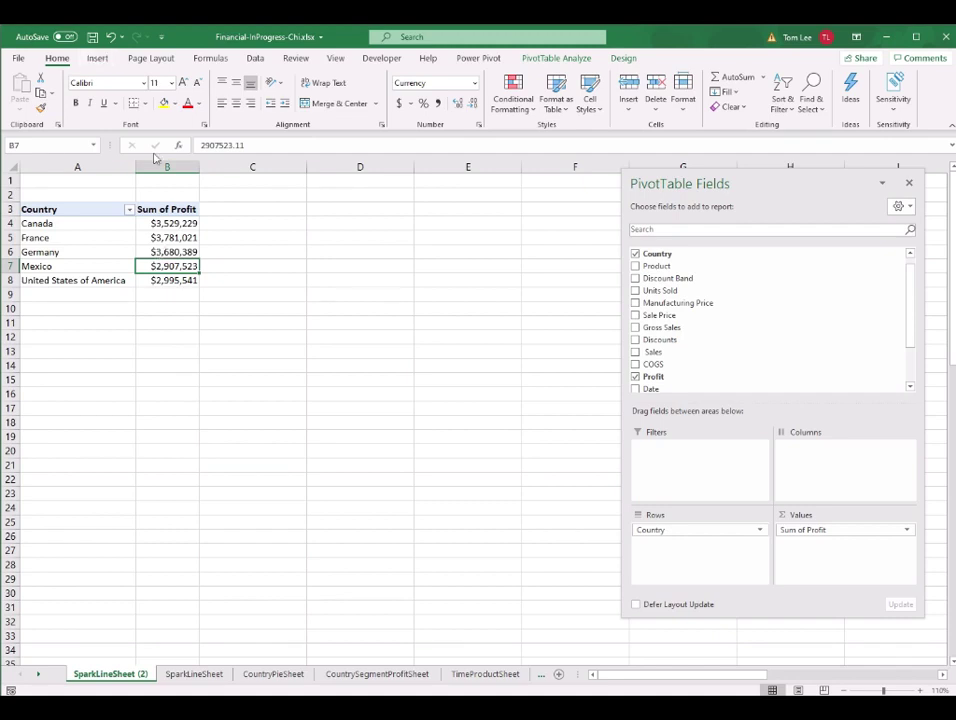
pyautogui.click(97, 58)
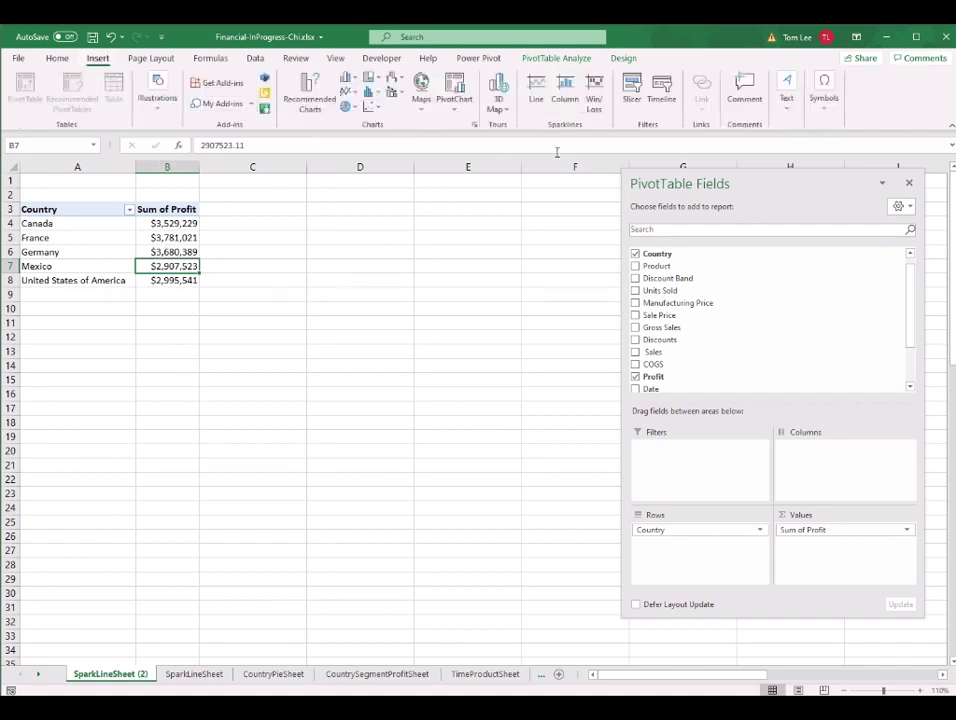
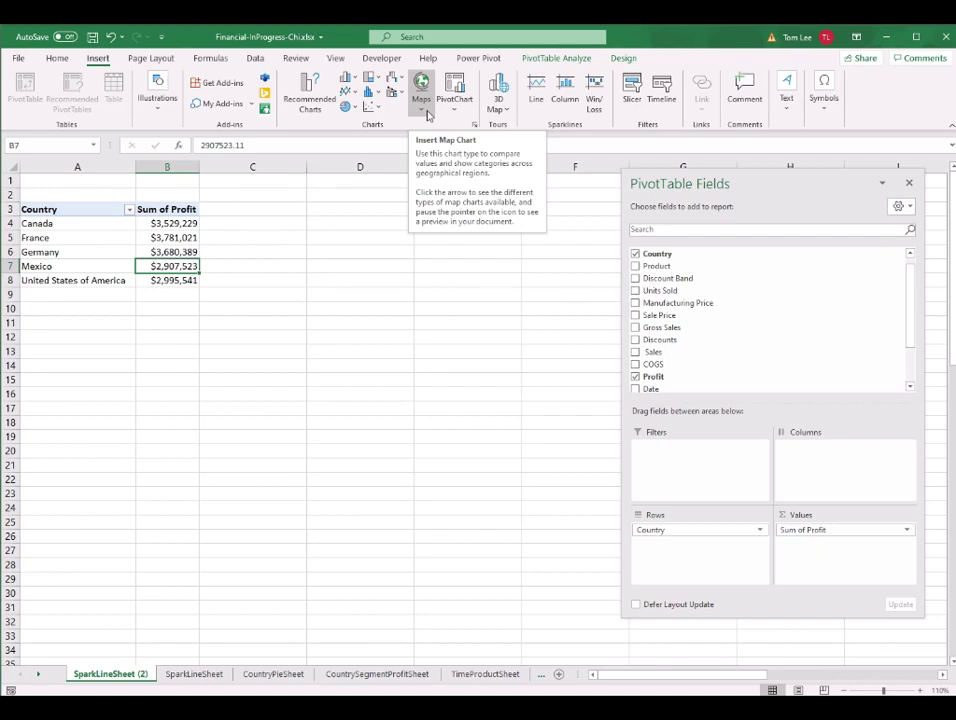
pyautogui.moveTo(88, 209); pyautogui.dragTo(166, 279)
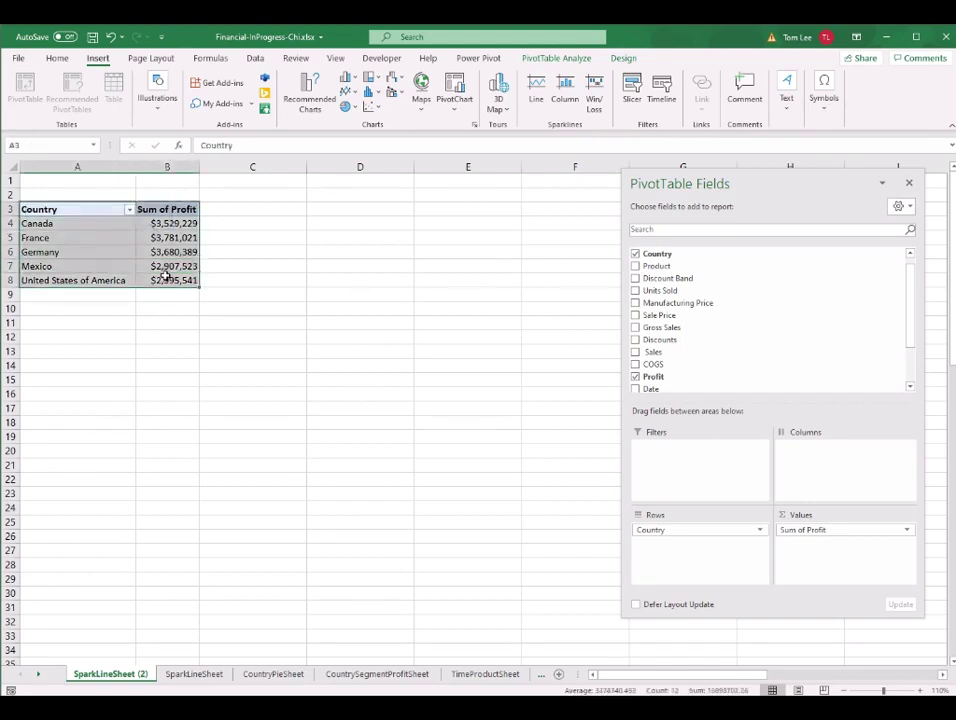
pyautogui.hotkey('ctrl', 'c')
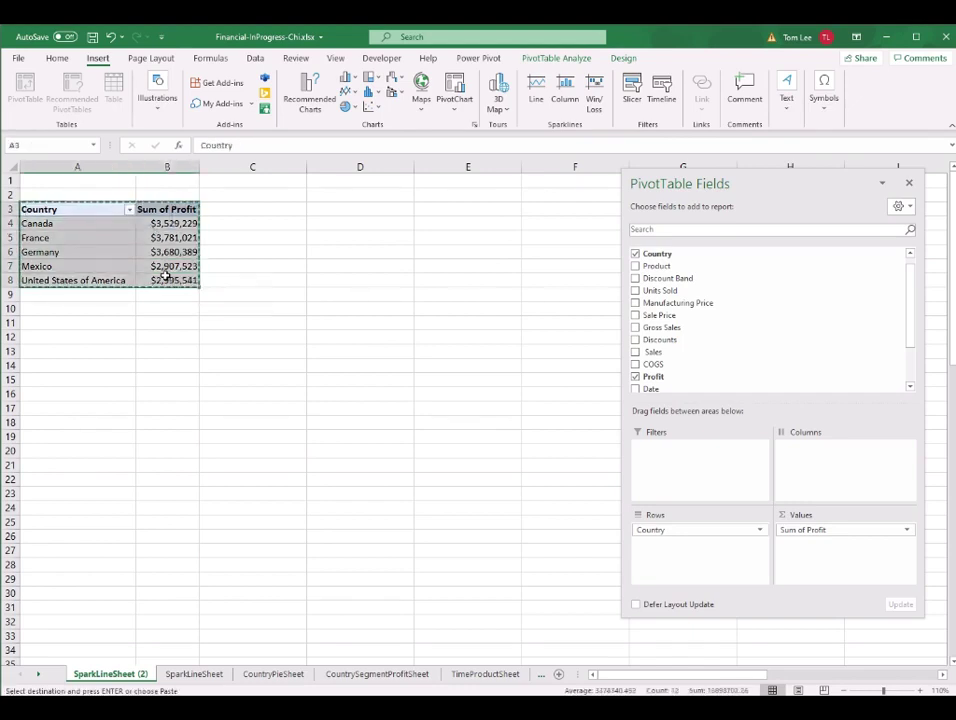
pyautogui.click(360, 209)
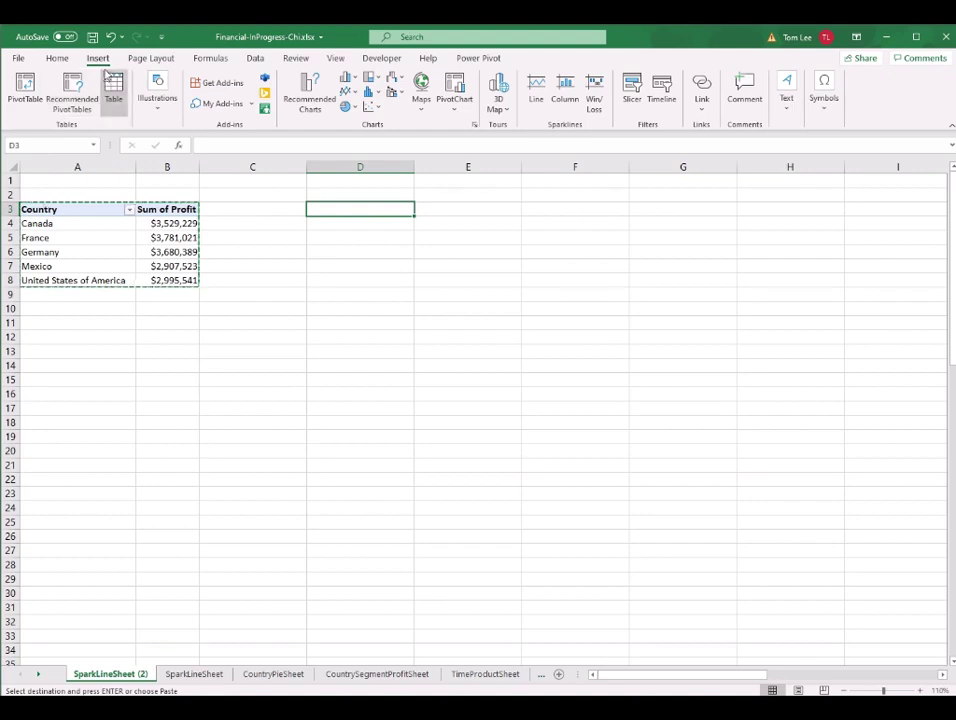
pyautogui.click(57, 59)
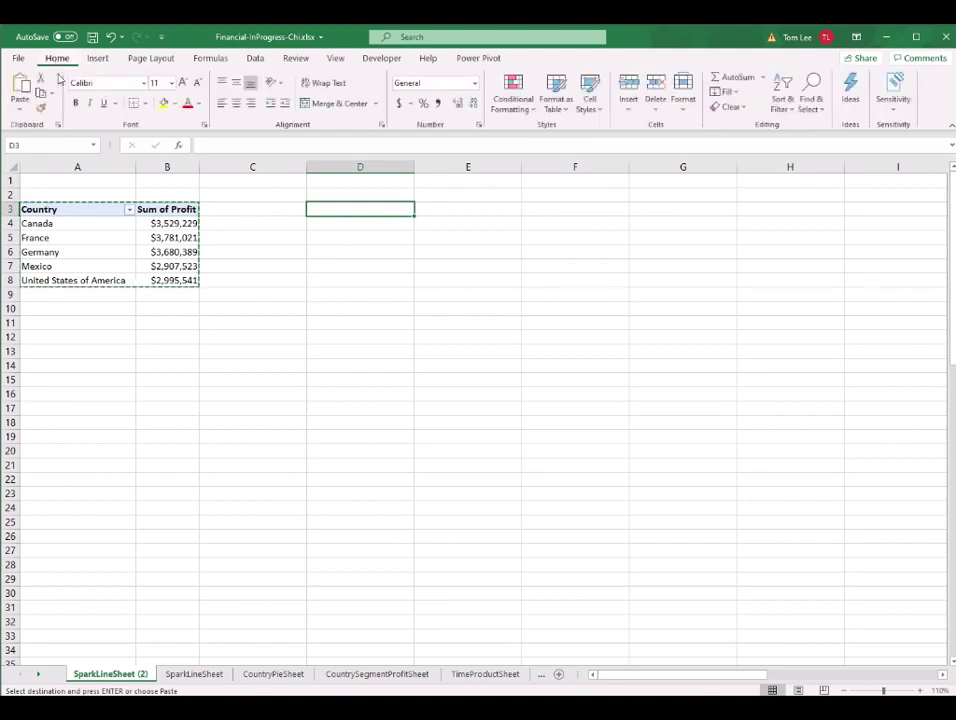
pyautogui.click(20, 104)
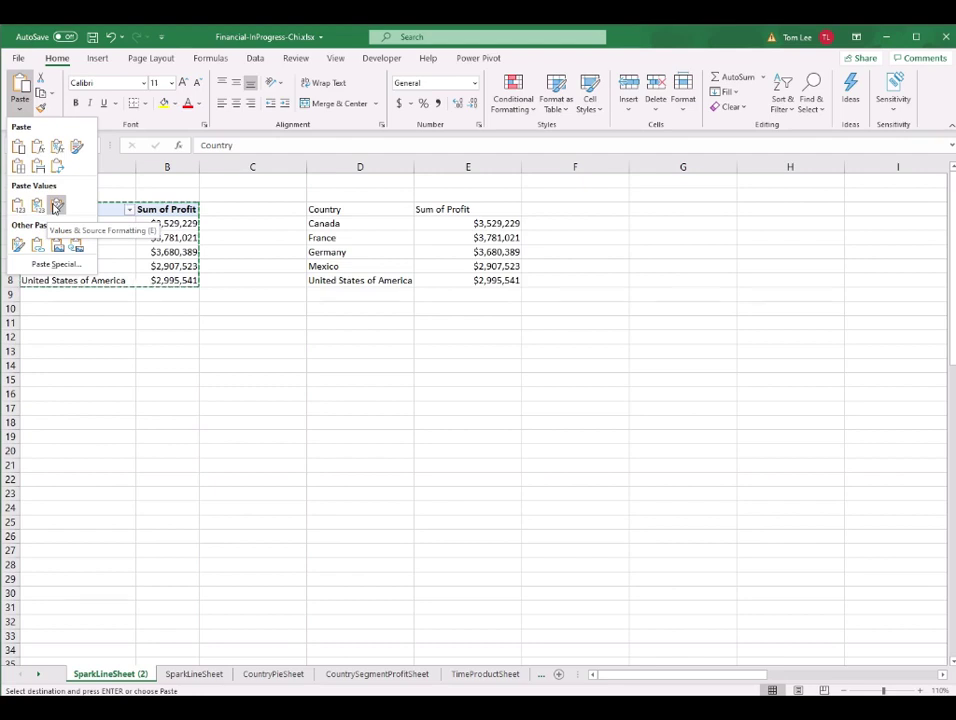
pyautogui.click(56, 206)
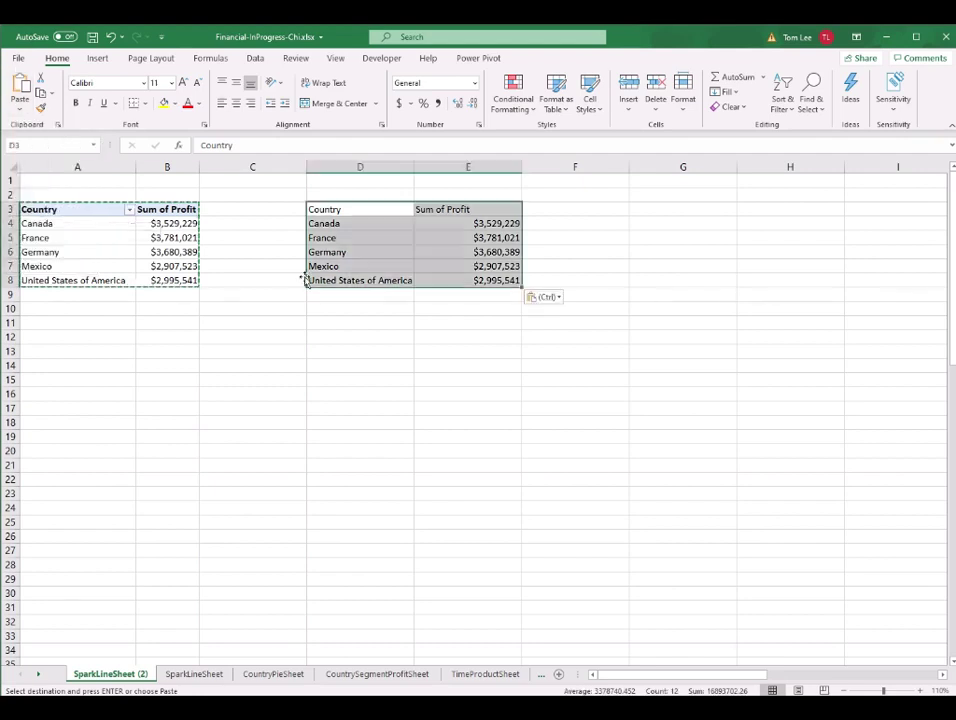
pyautogui.click(445, 272)
# Insert a filled map chart from the pasted data in D3:E8 and place it below the two tables.
pyautogui.moveTo(384, 209); pyautogui.dragTo(484, 281)
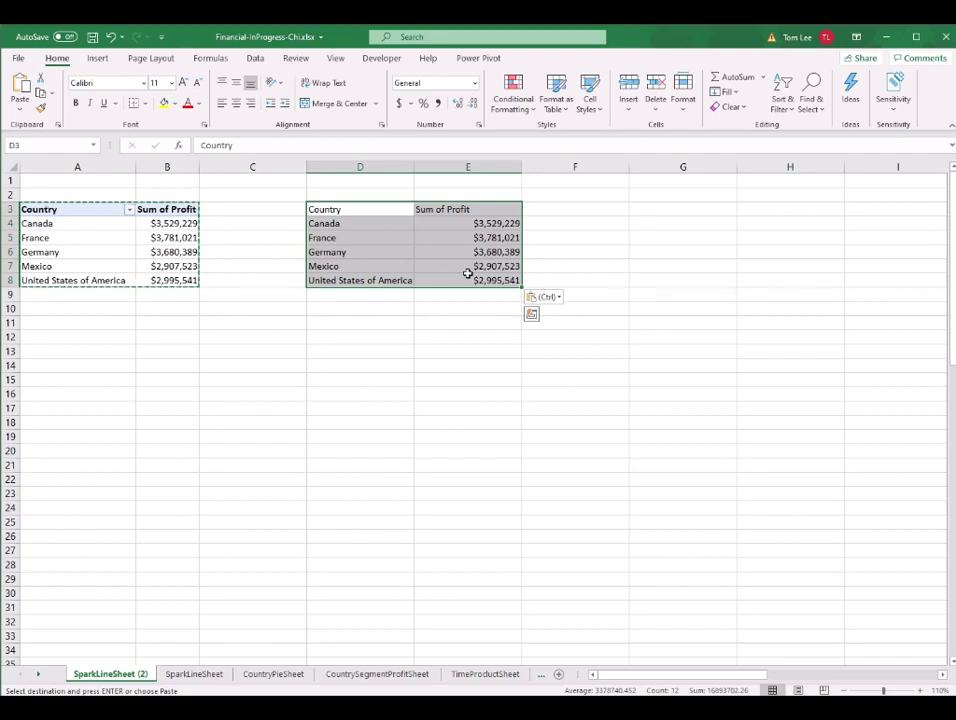
pyautogui.click(100, 60)
pyautogui.click(422, 110)
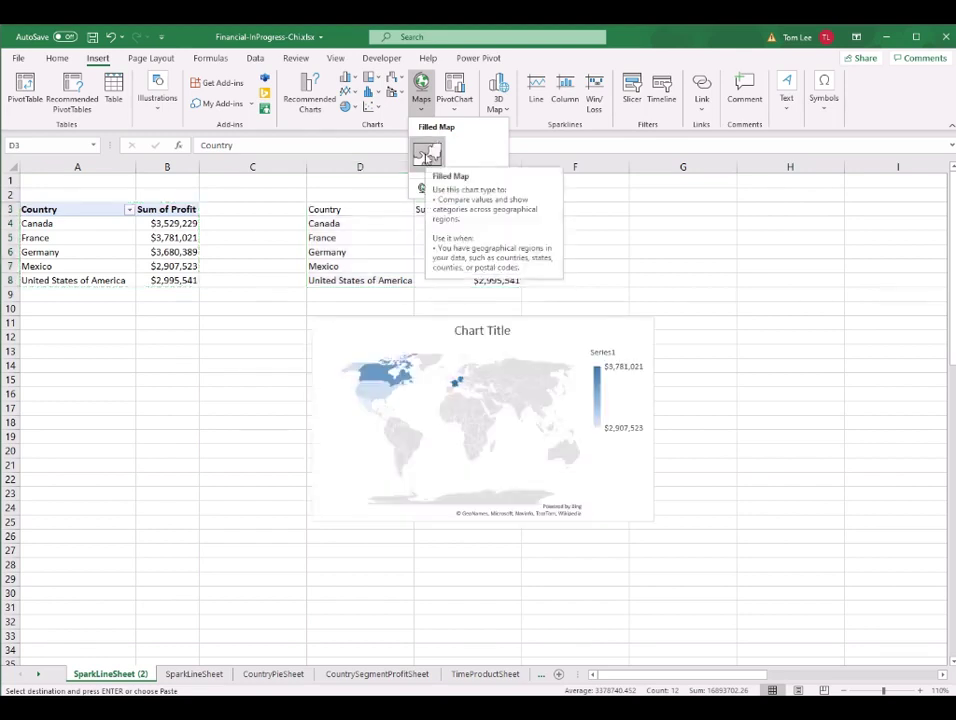
pyautogui.click(427, 155)
pyautogui.moveTo(576, 335); pyautogui.dragTo(422, 329)
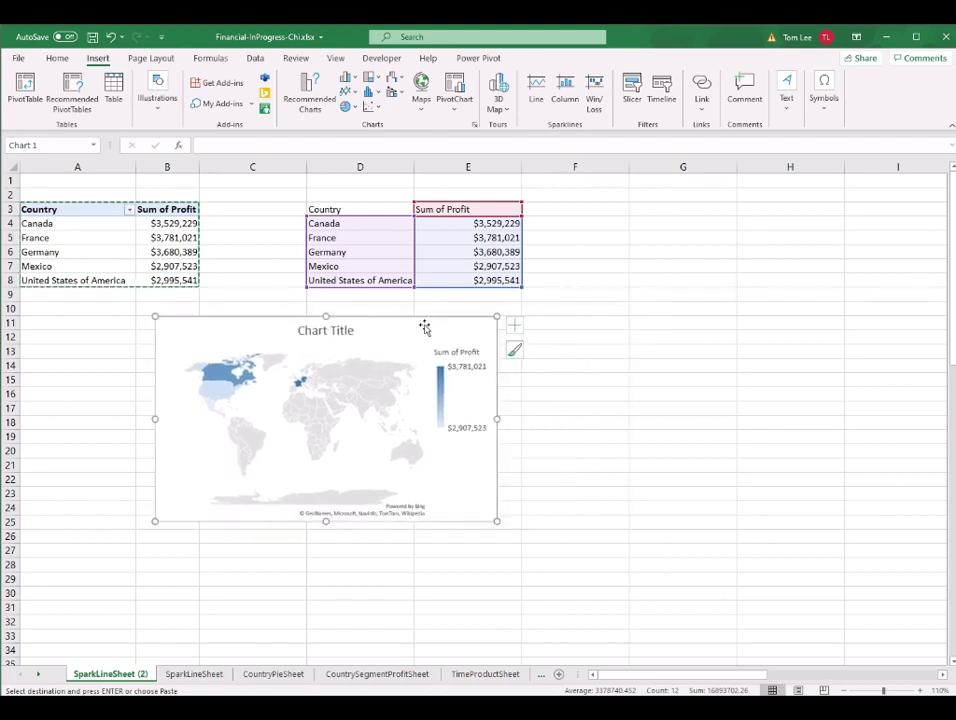
# Change the map chart's data range to the pivot table A3:B8 and shift the chart slightly lower.
pyautogui.moveTo(367, 209); pyautogui.dragTo(473, 278)
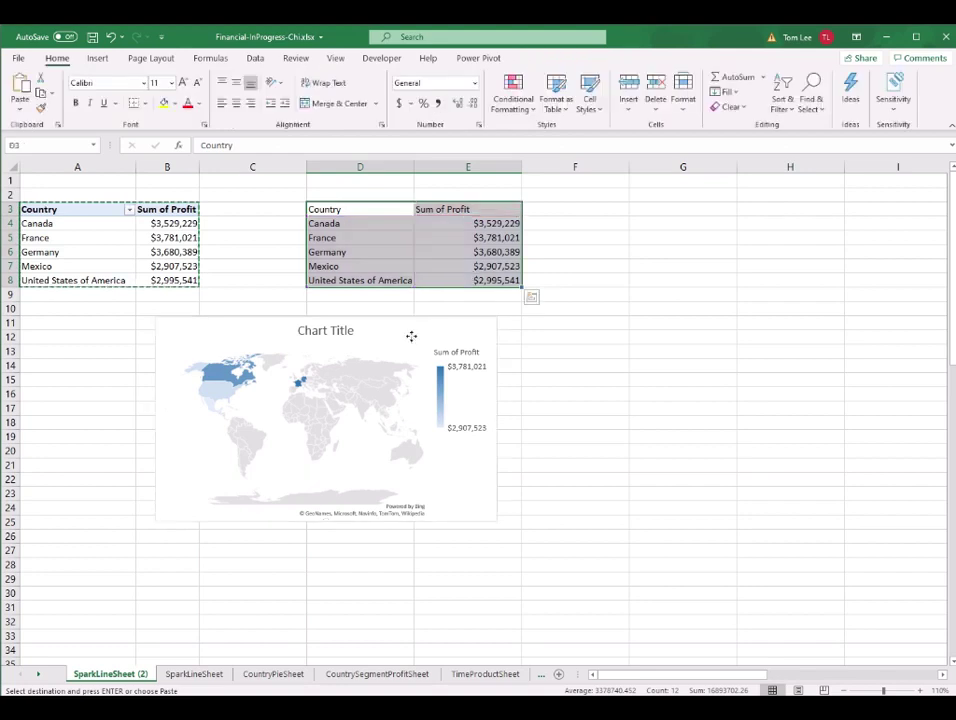
pyautogui.click(411, 338)
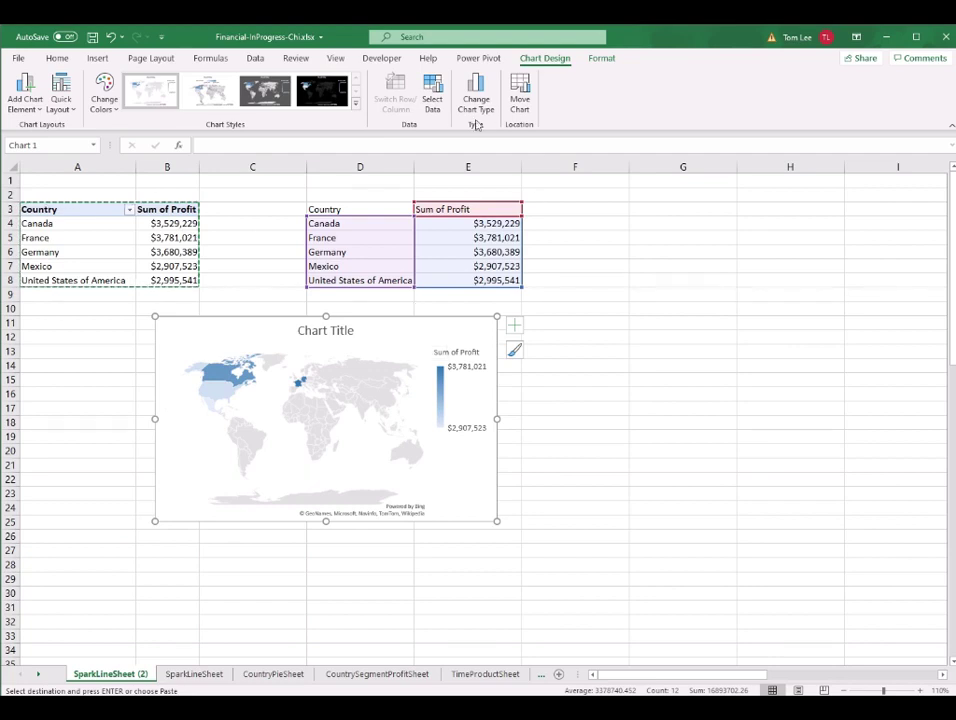
pyautogui.click(432, 98)
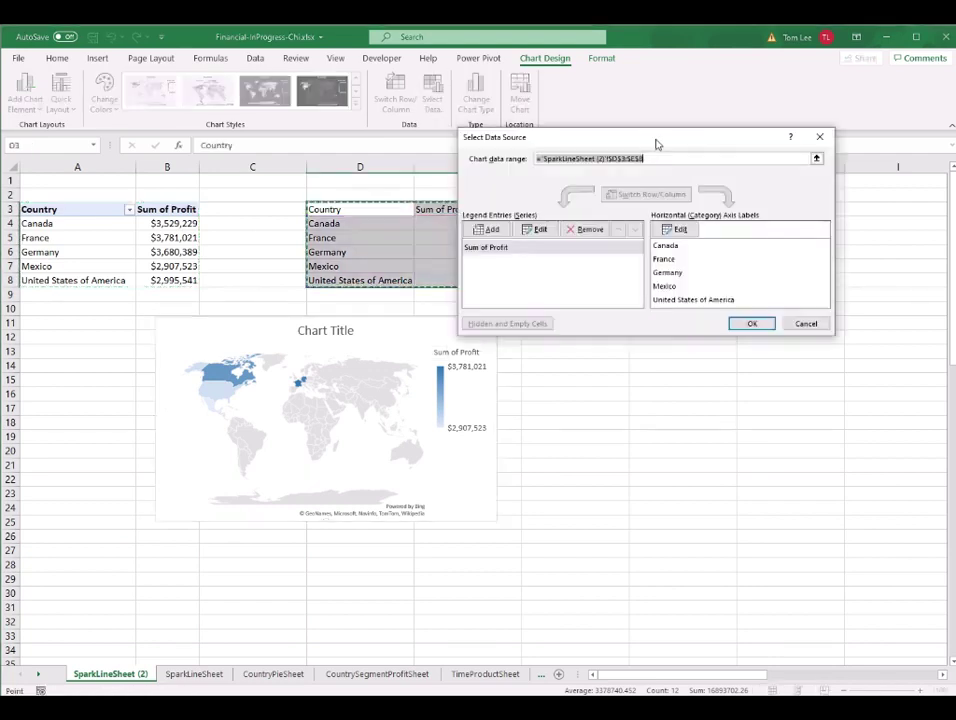
pyautogui.moveTo(632, 150); pyautogui.dragTo(672, 152)
pyautogui.click(653, 161)
pyautogui.tripleClick(653, 161)
pyautogui.moveTo(72, 212); pyautogui.dragTo(158, 272)
pyautogui.click(791, 324)
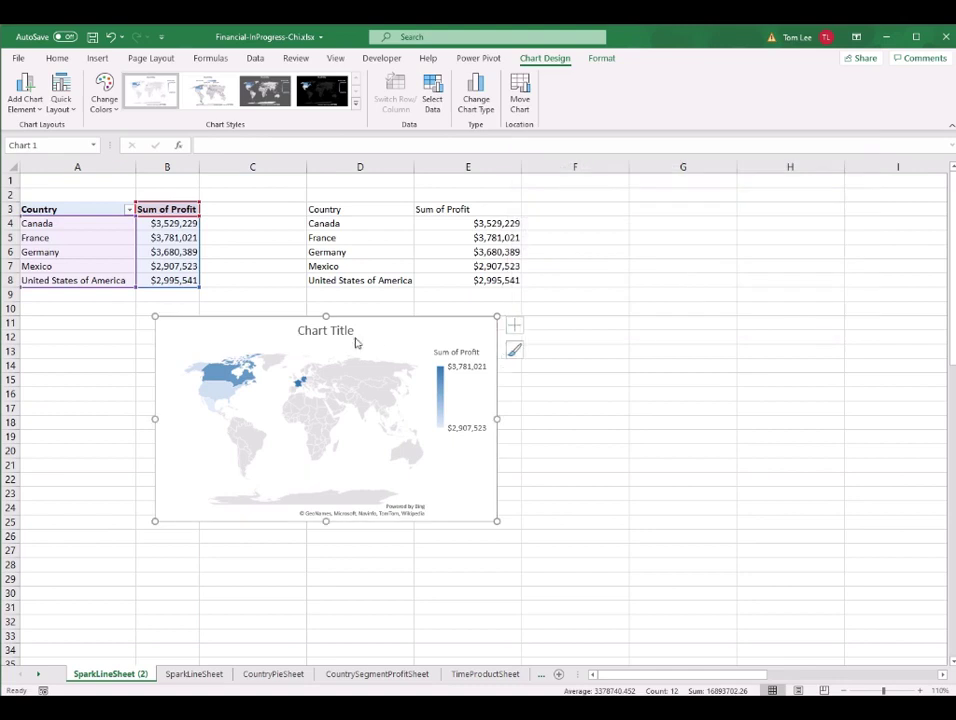
pyautogui.moveTo(384, 326); pyautogui.dragTo(403, 343)
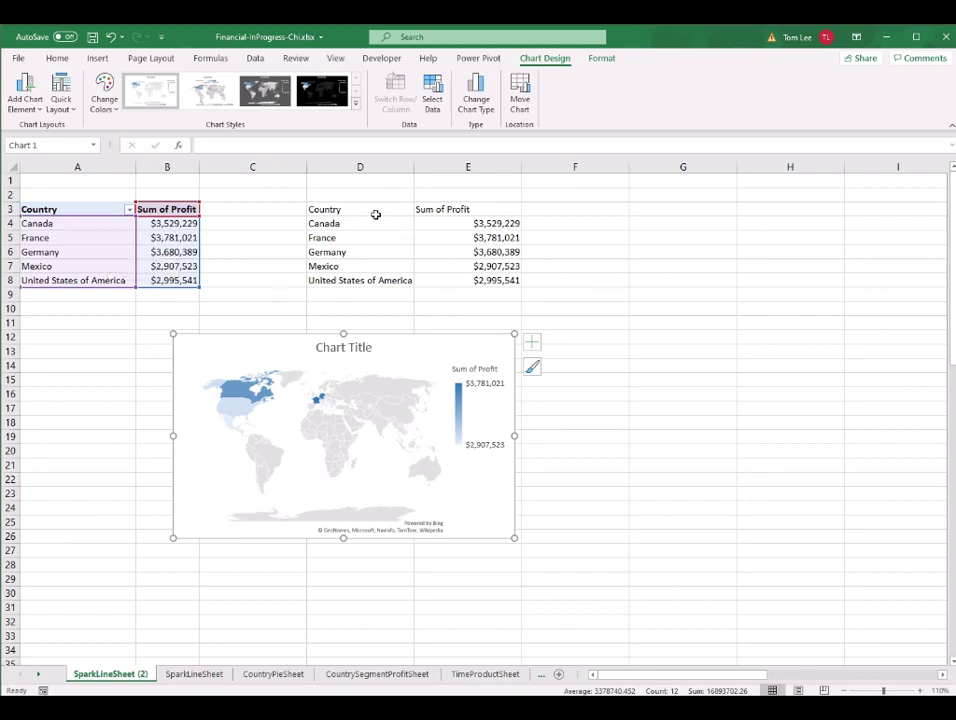
# Filter the pivot table's Country field to show only Canada.
pyautogui.click(128, 210)
pyautogui.click(40, 347)
pyautogui.click(39, 359)
pyautogui.click(90, 467)
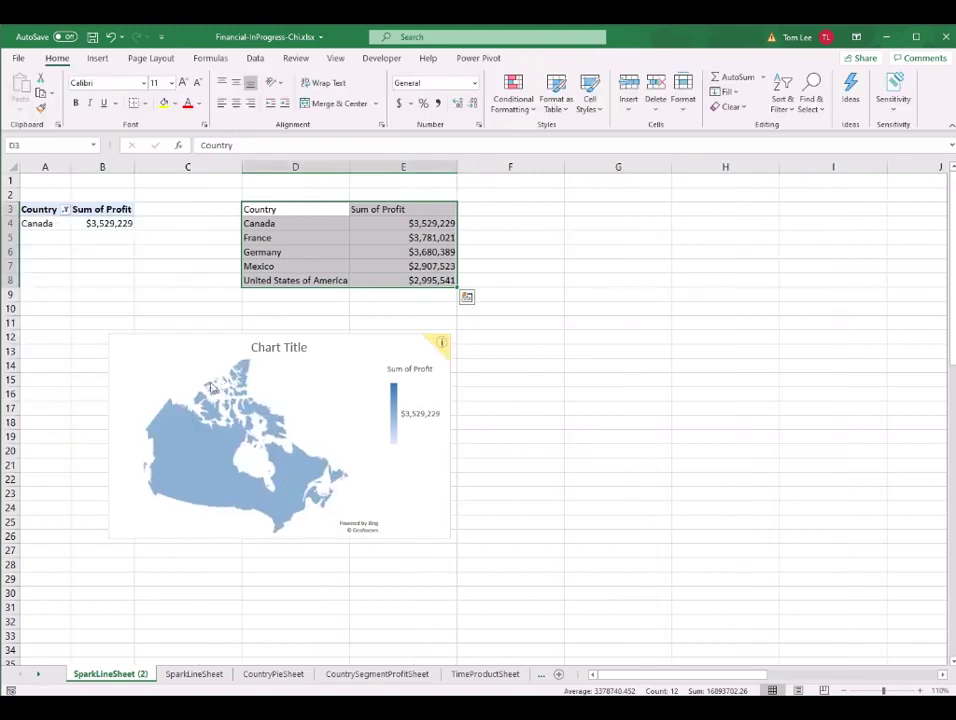
# Reset the pivot table's Country filter to show all countries.
pyautogui.click(65, 210)
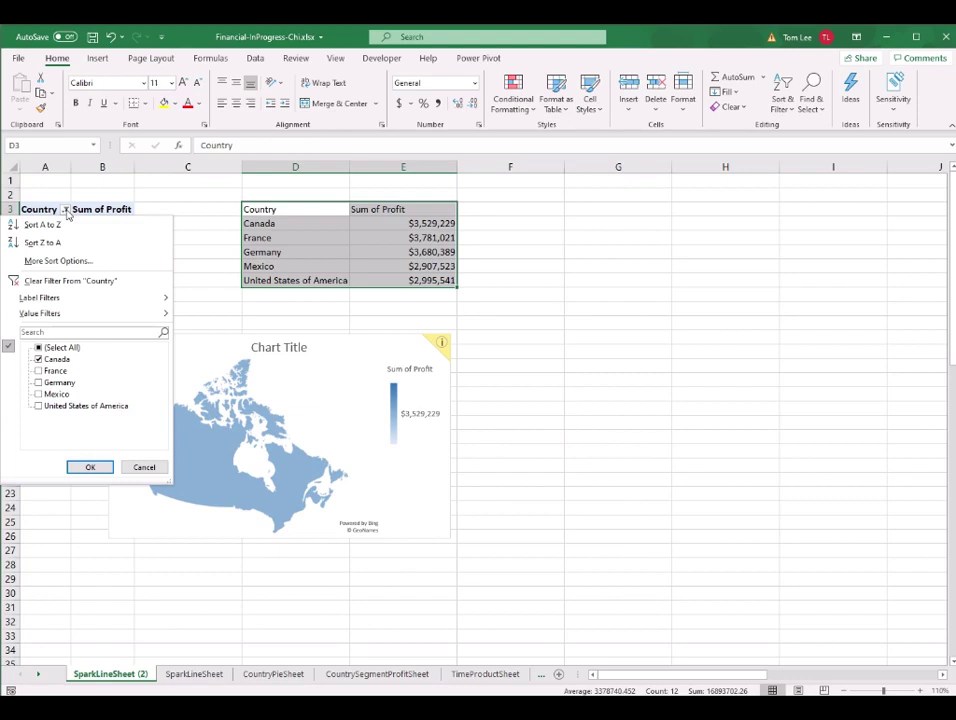
pyautogui.click(63, 348)
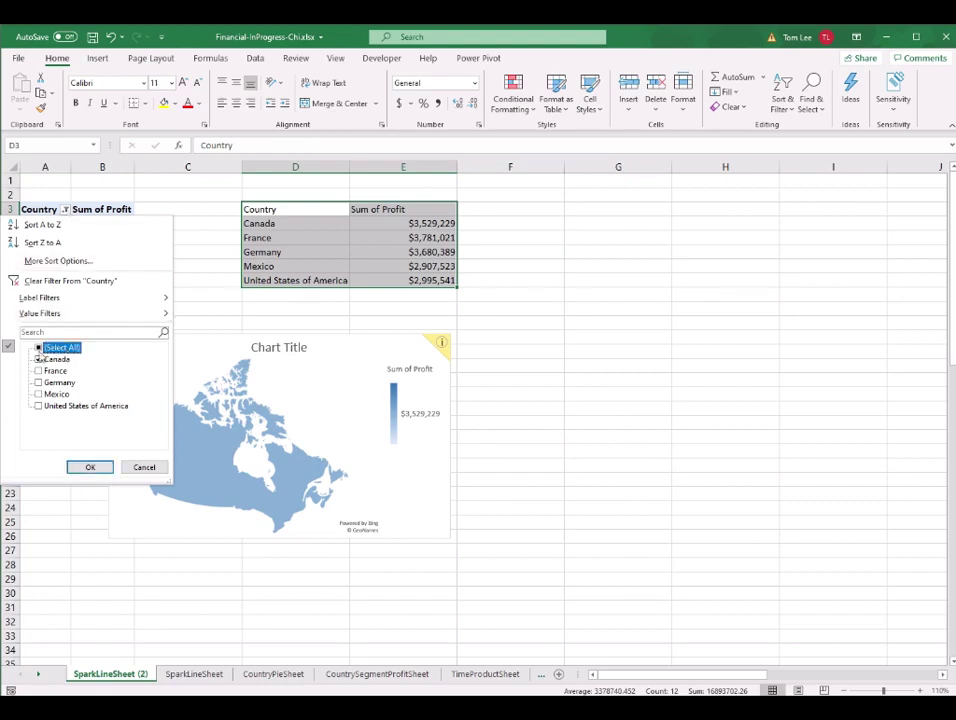
pyautogui.click(90, 467)
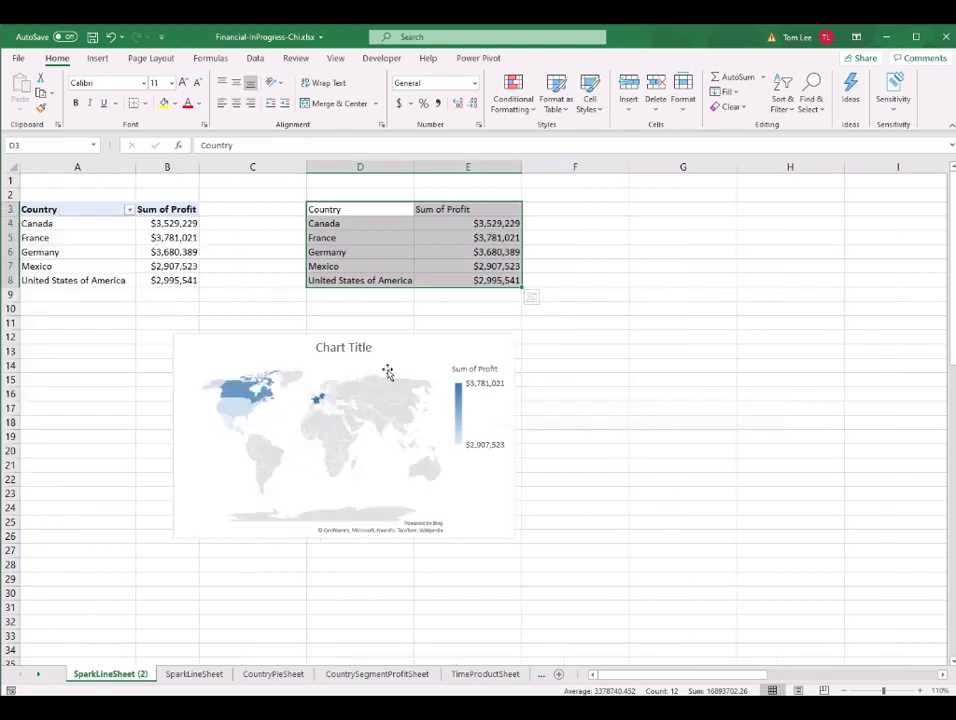
# Change the map chart's title to "World Map Profit".
pyautogui.click(347, 347)
pyautogui.click(347, 347)
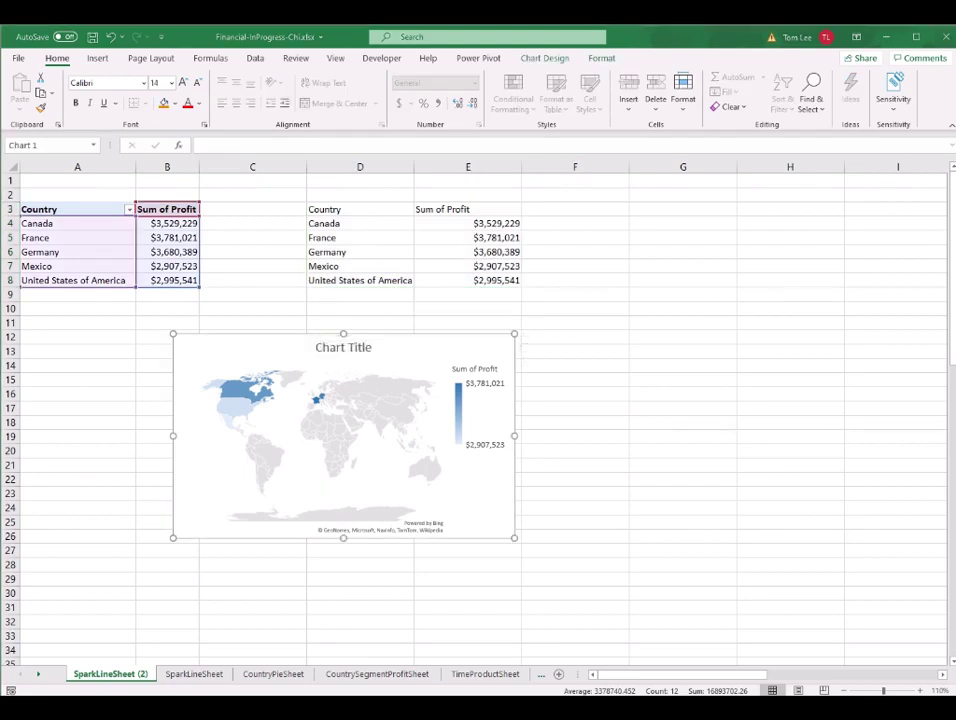
pyautogui.write('World Map Profit')
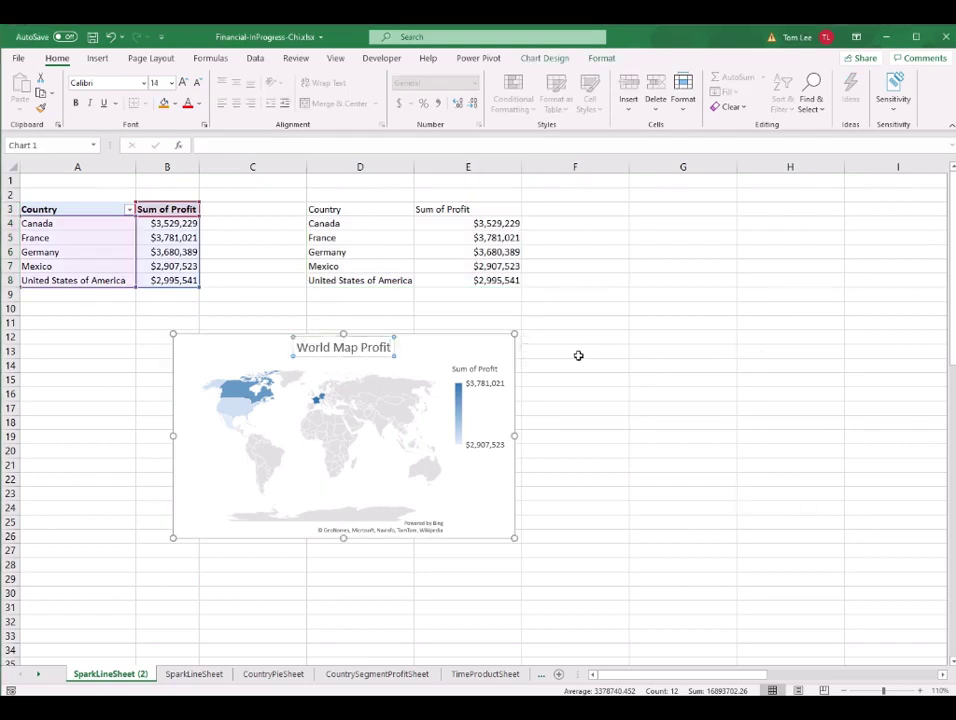
pyautogui.click(492, 344)
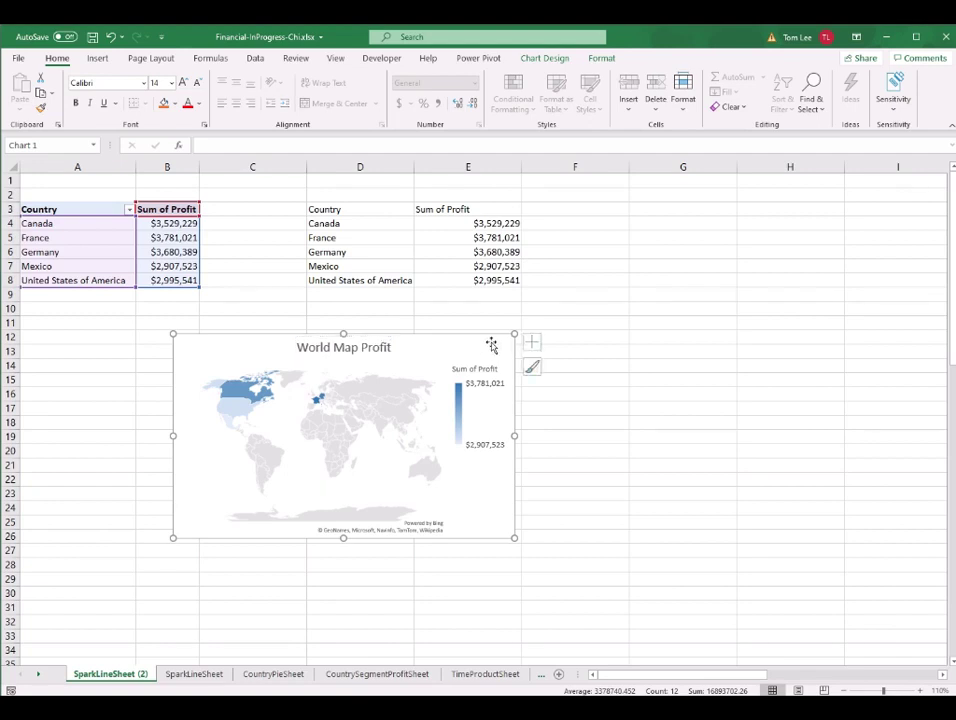
# Delete the pasted copy of the table in D3:E8 and move the map chart into the space beside the pivot table.
pyautogui.moveTo(471, 348); pyautogui.dragTo(536, 318)
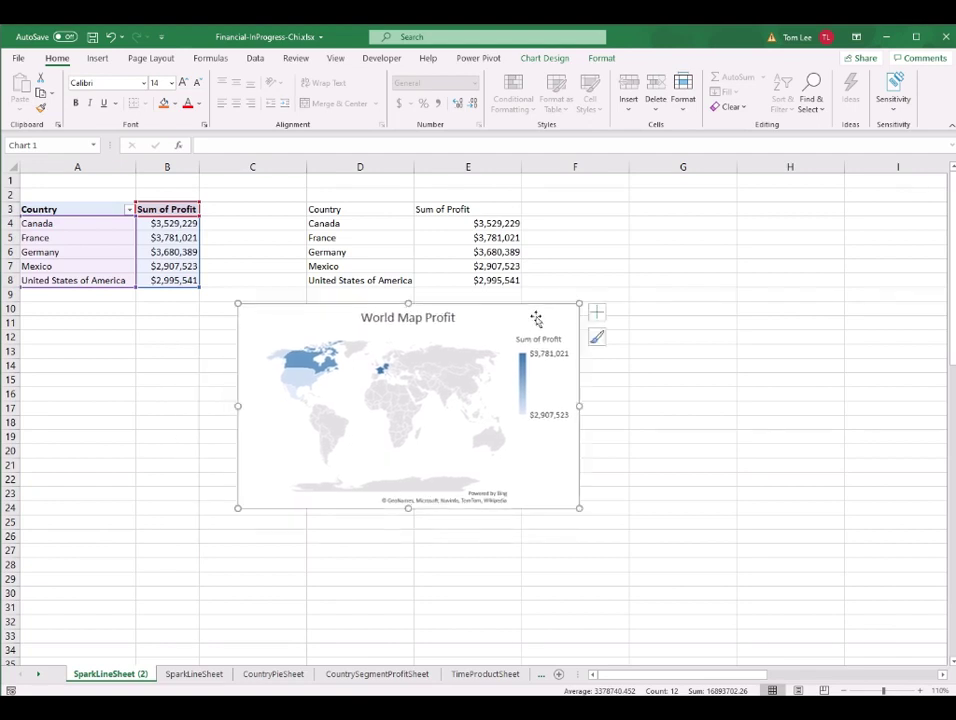
pyautogui.moveTo(356, 205); pyautogui.dragTo(493, 207)
pyautogui.press('Delete')
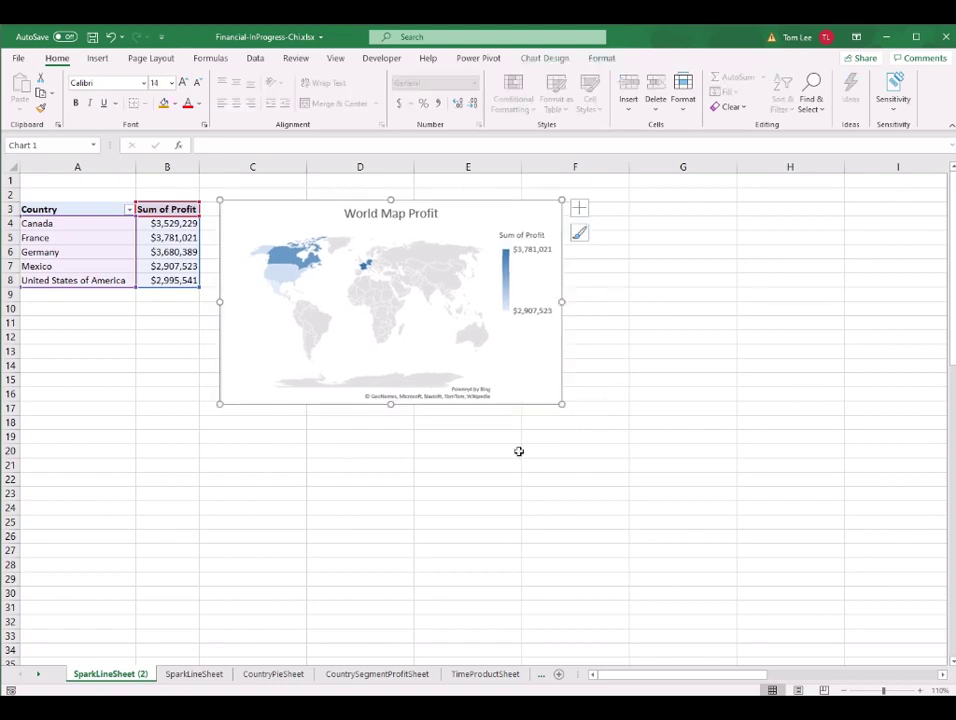
pyautogui.click(295, 452)
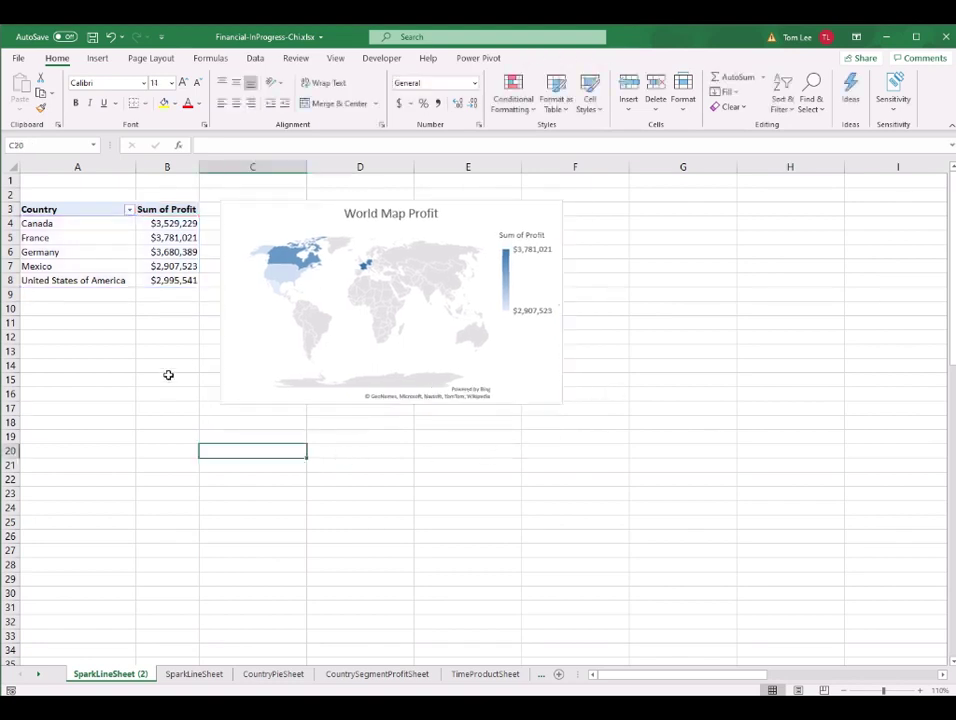
# Review the finished dashboard layout in Financial-Final.xlsx and return to the Financial-InProgress workbook.
pyautogui.click(246, 222)
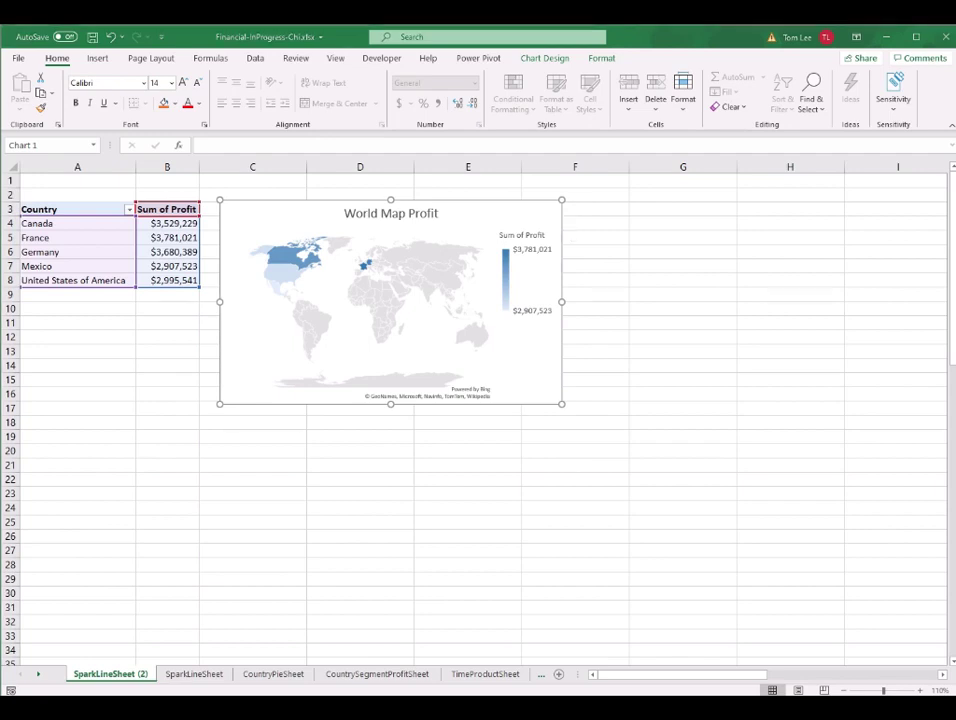
pyautogui.press('Escape')
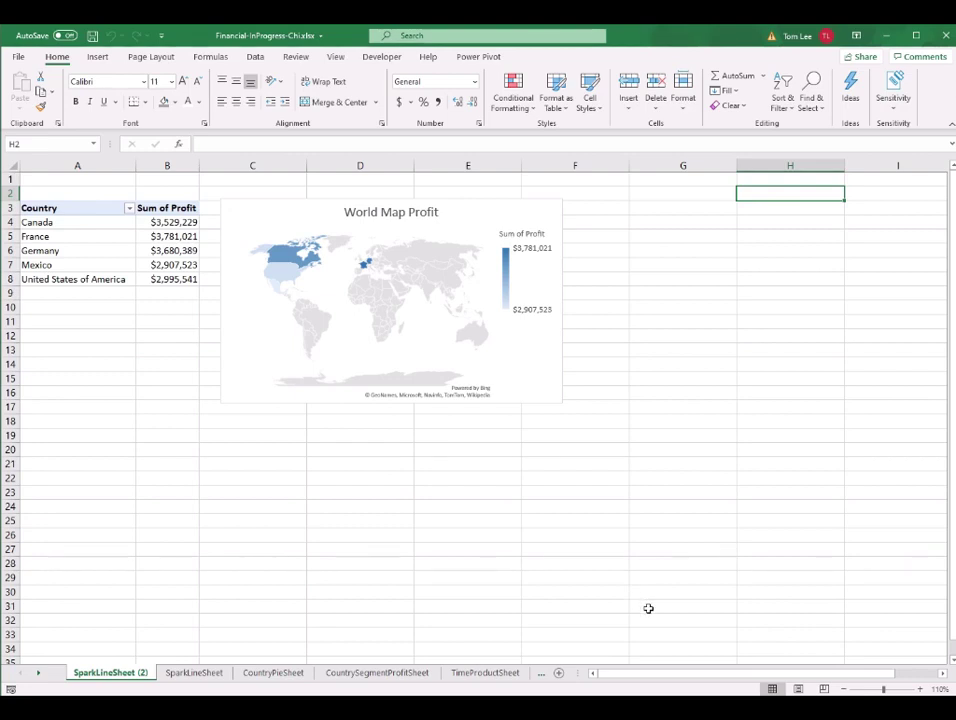
pyautogui.click(567, 679)
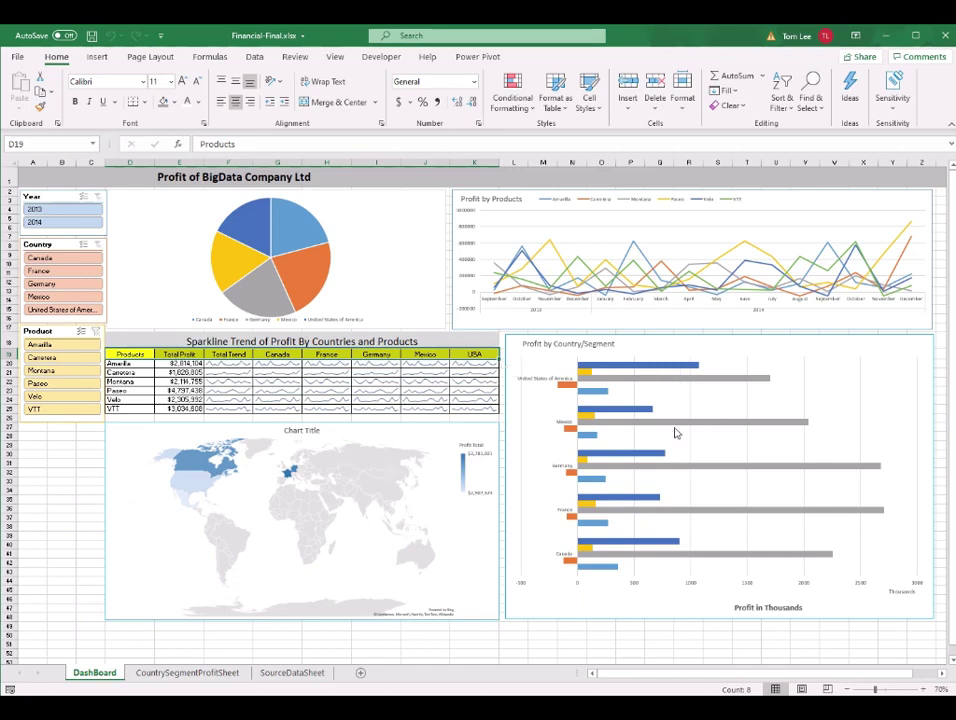
pyautogui.moveTo(588, 716)
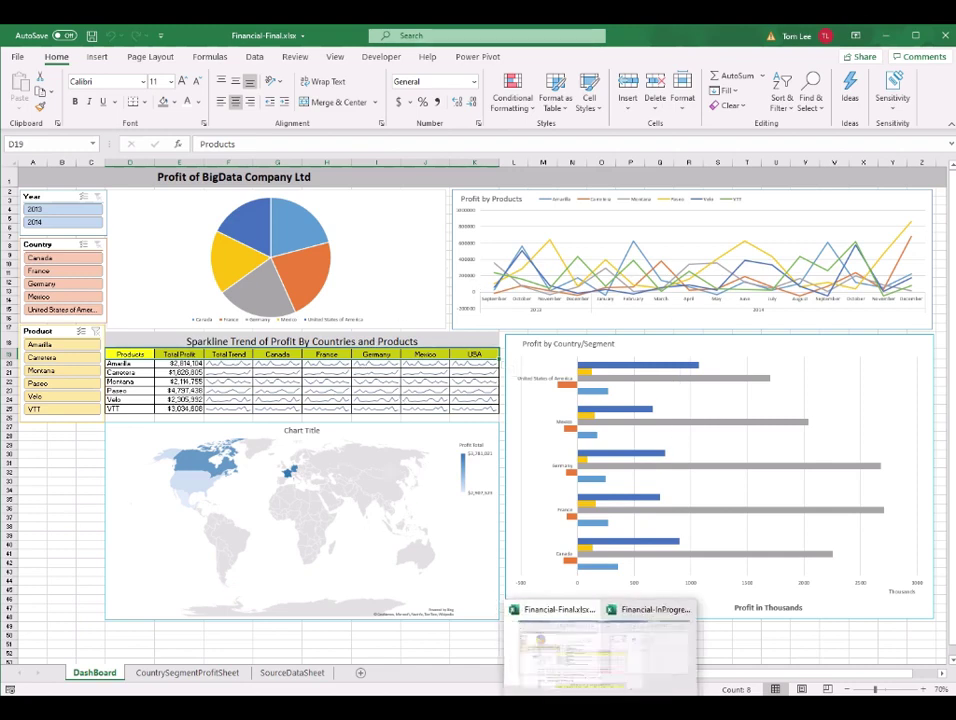
pyautogui.click(645, 645)
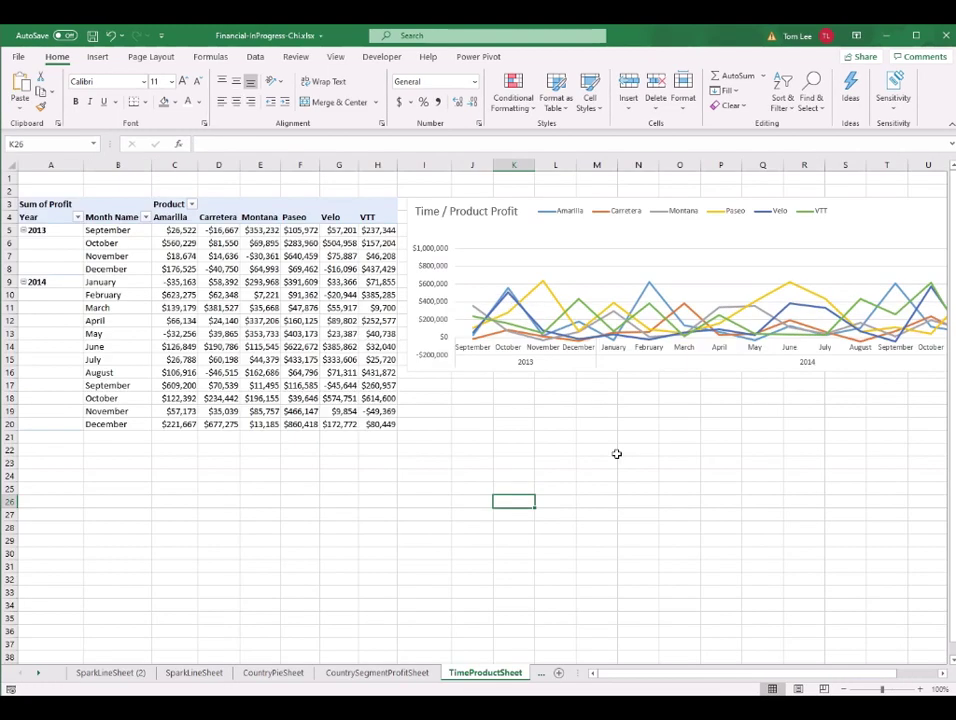
# Add a new worksheet and move it ahead of all other sheets in the workbook.
pyautogui.click(560, 675)
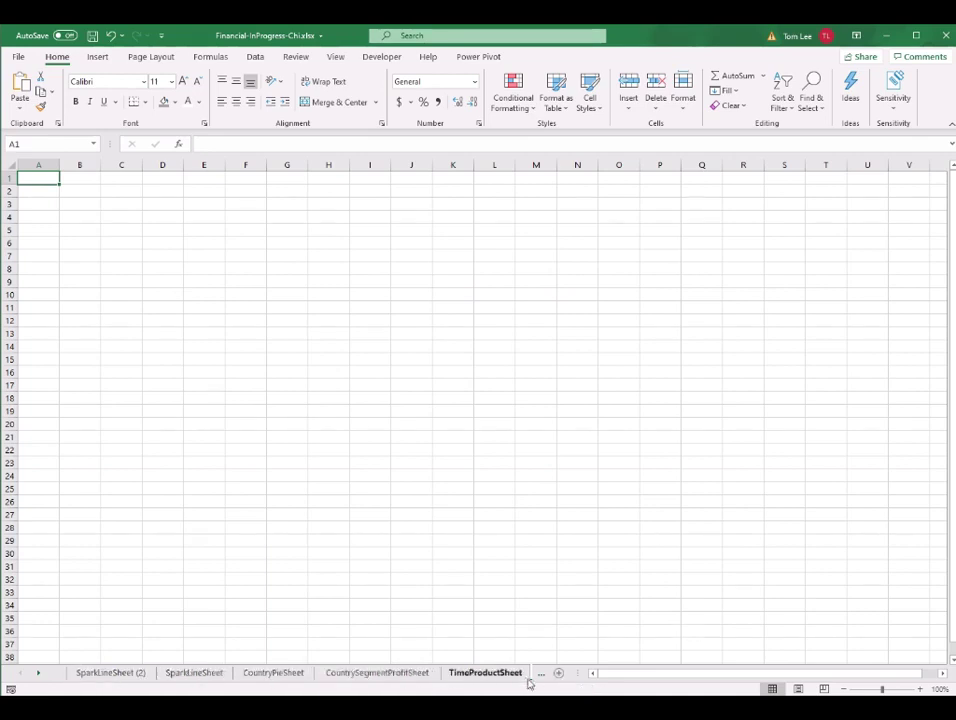
pyautogui.click(38, 673)
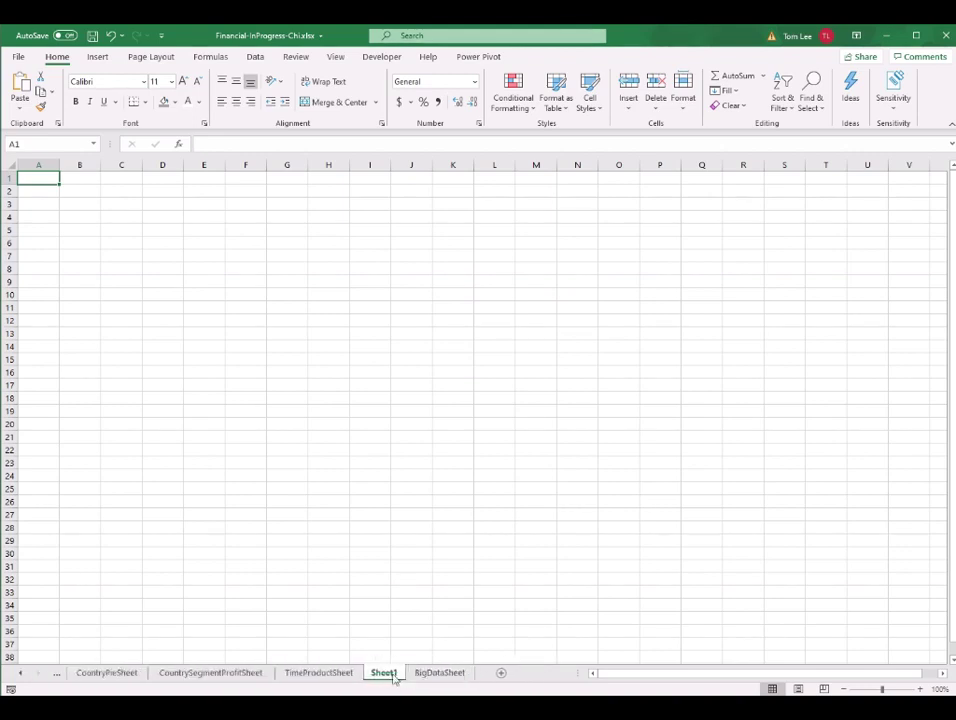
pyautogui.moveTo(399, 681); pyautogui.dragTo(96, 683)
# Rename the map chart's sheet as MapSheet and the new first sheet as DaskBoard.
pyautogui.click(87, 674)
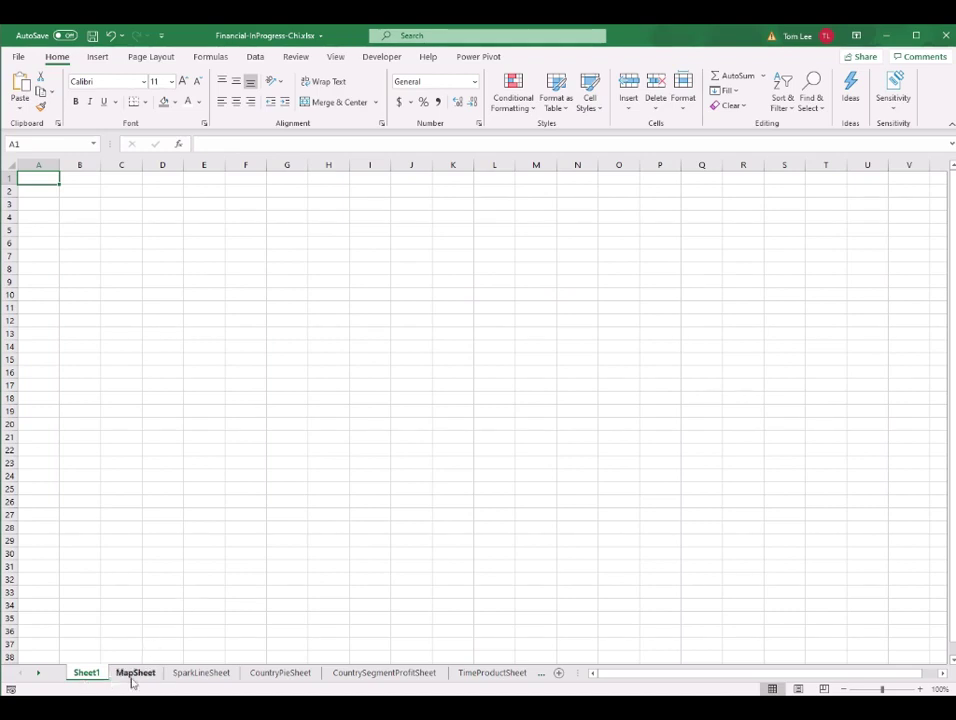
pyautogui.moveTo(88, 680); pyautogui.dragTo(282, 632)
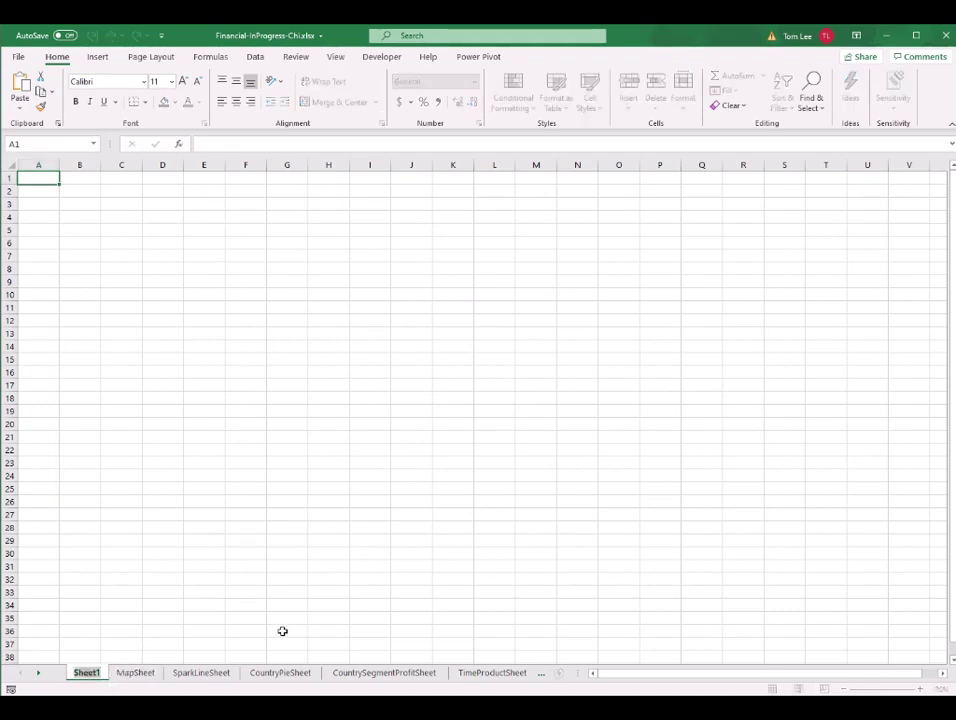
pyautogui.write('DashBoard')
pyautogui.press('Return')
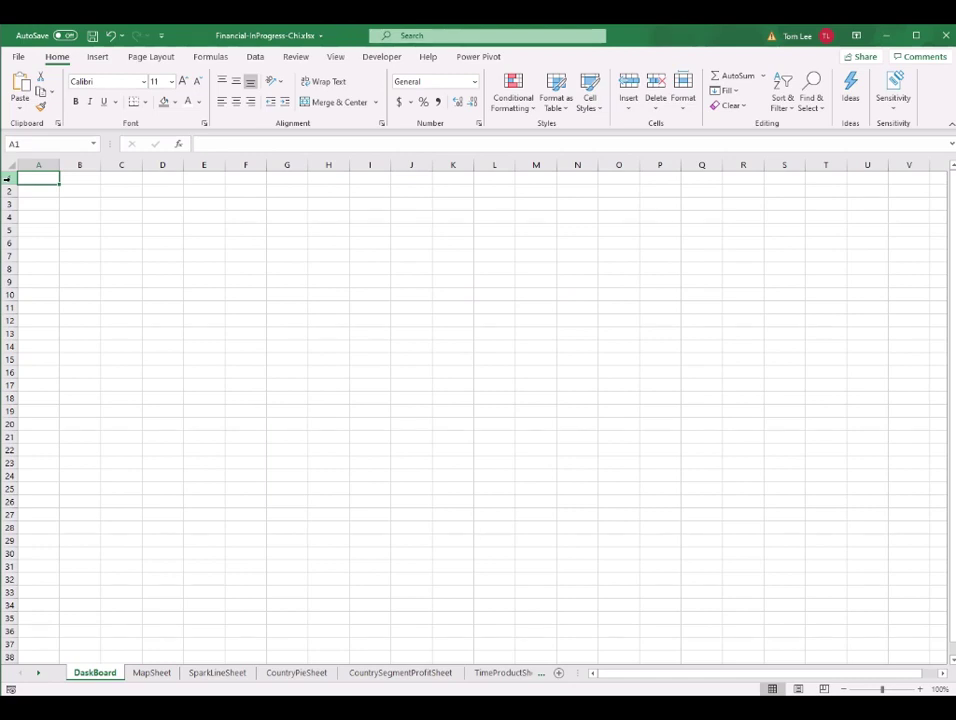
# Fill row 1 of the DaskBoard sheet with gray and increase its height to about double.
pyautogui.click(9, 179)
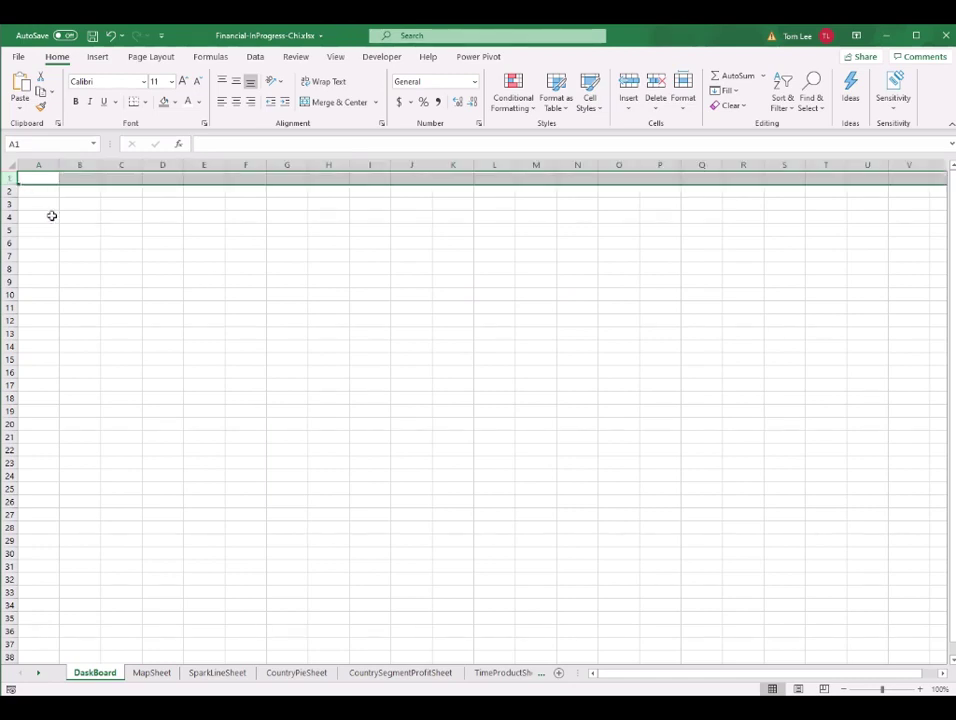
pyautogui.click(165, 104)
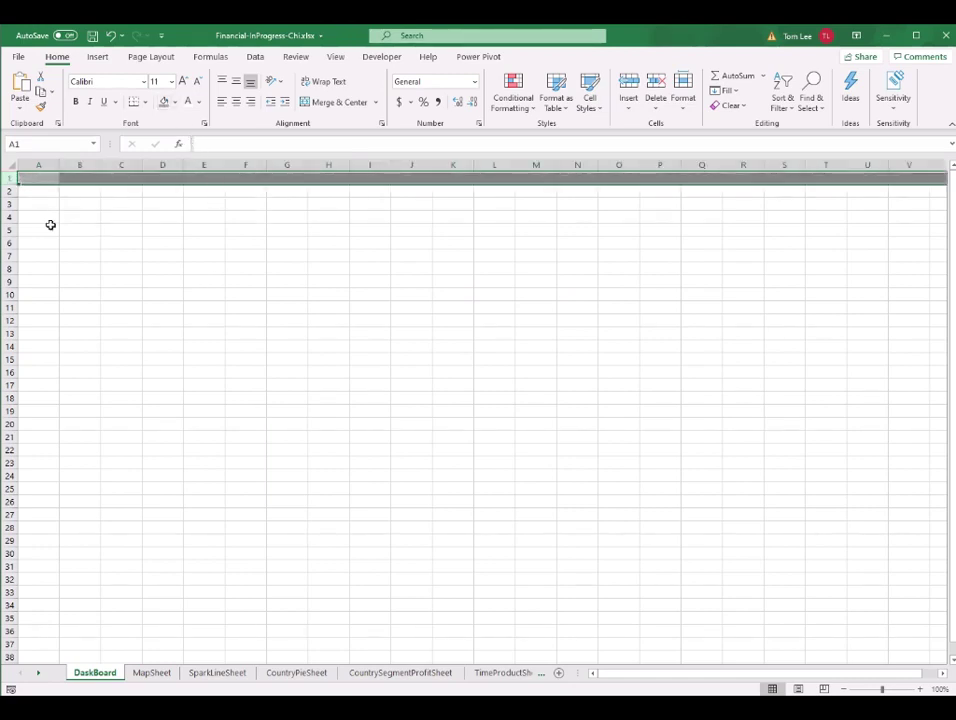
pyautogui.moveTo(11, 184); pyautogui.dragTo(12, 201)
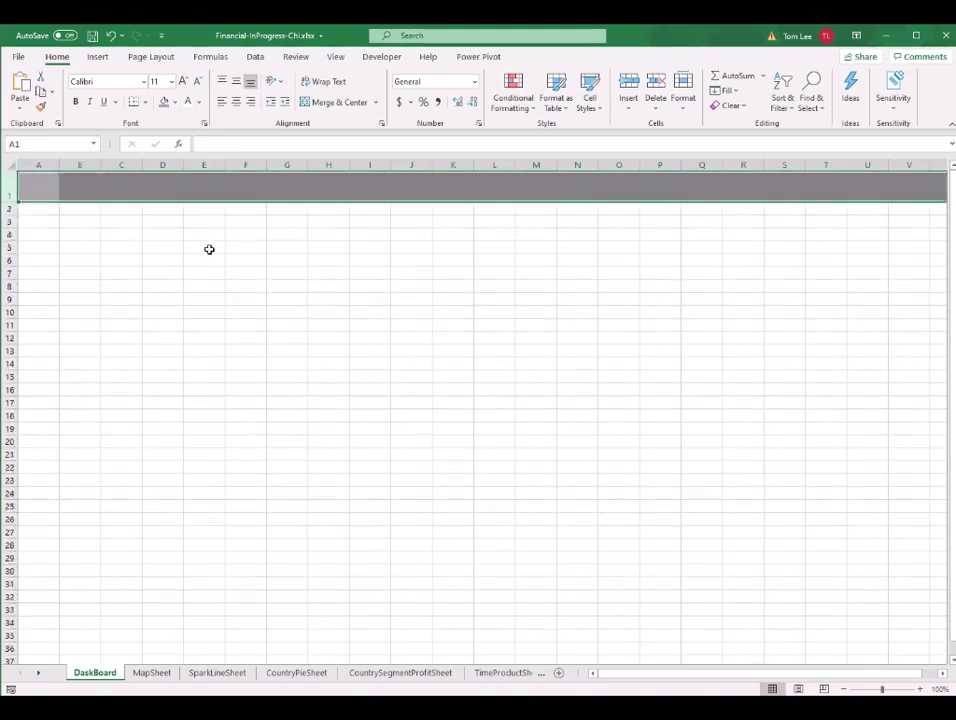
# Enter the title "Profit of BigData Compnay Ltd." in cell A1.
pyautogui.click(134, 207)
pyautogui.click(41, 188)
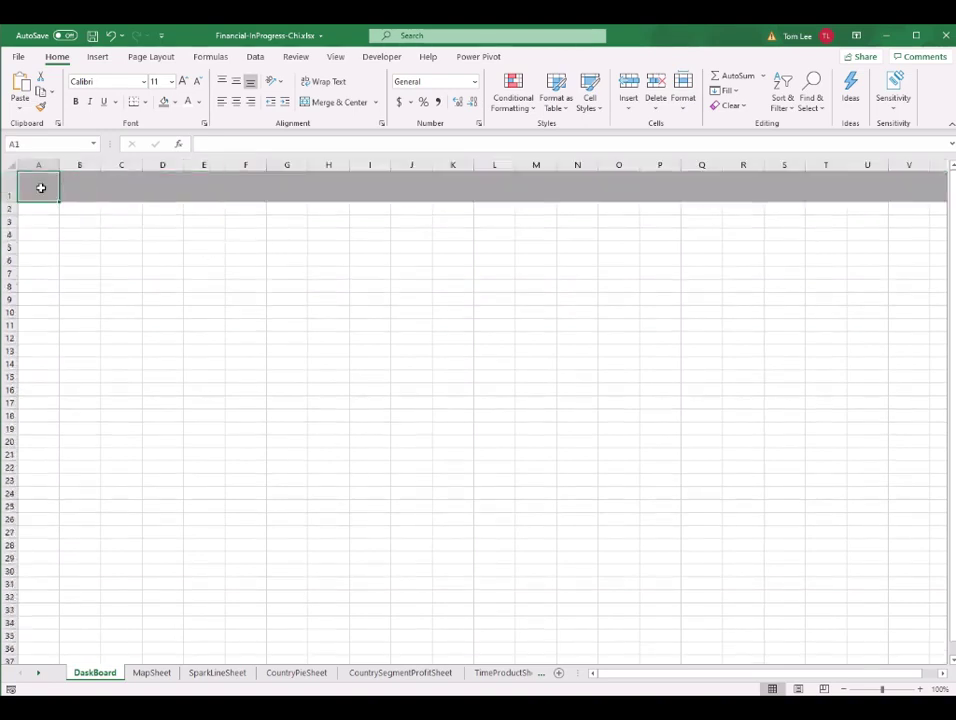
pyautogui.write('Profit of BigData Compnay Ltd.')
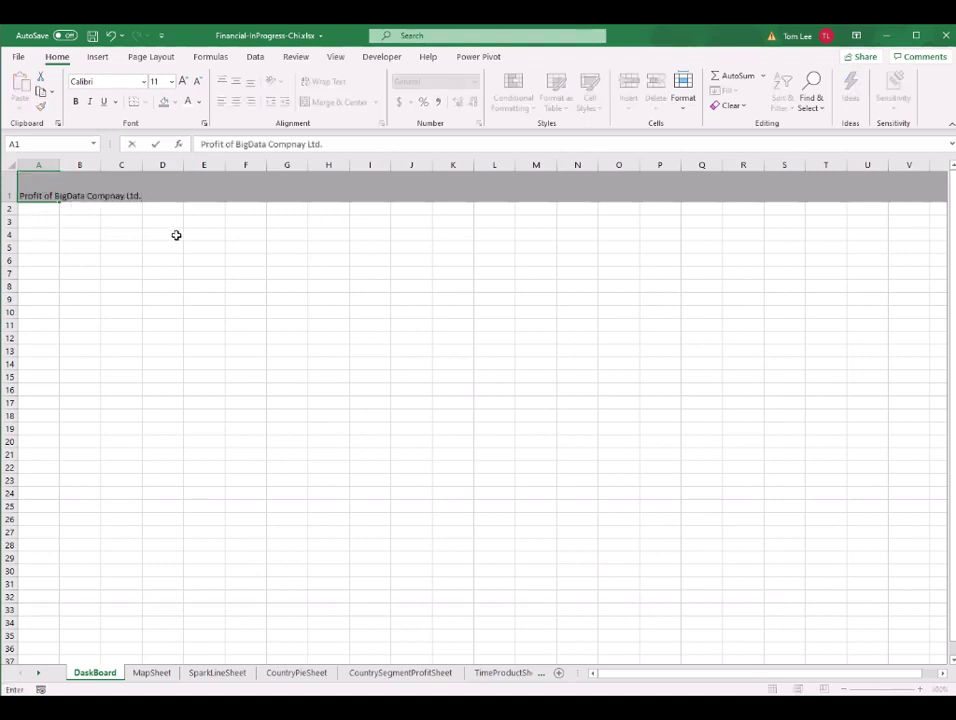
pyautogui.press('Return')
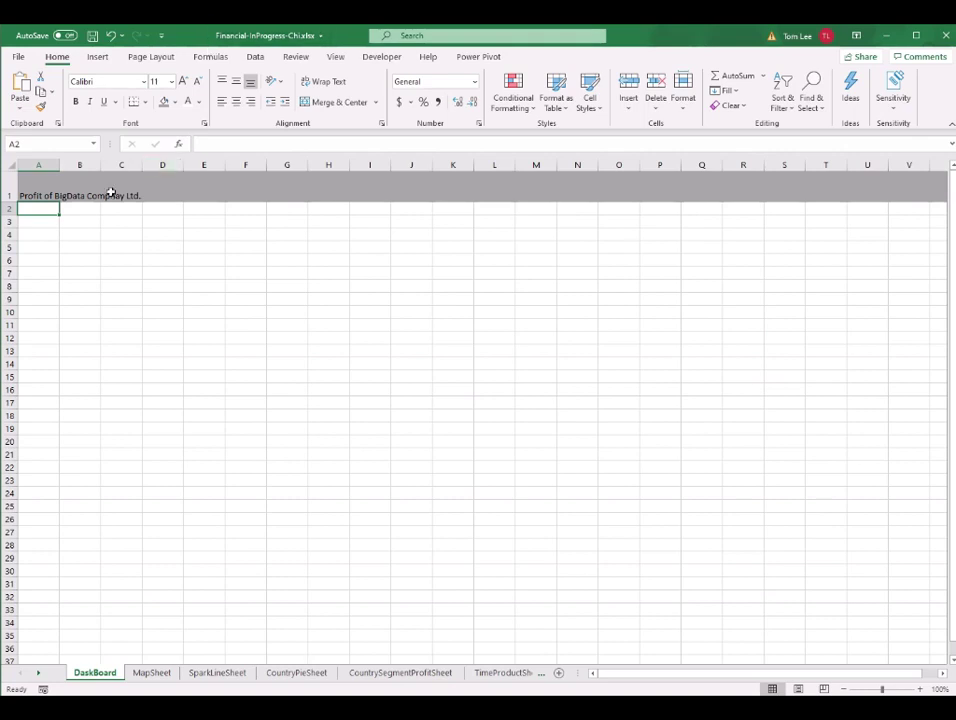
# Merge and center the title across A1:V1 and format it with a white 28-point font.
pyautogui.moveTo(34, 190); pyautogui.dragTo(910, 166)
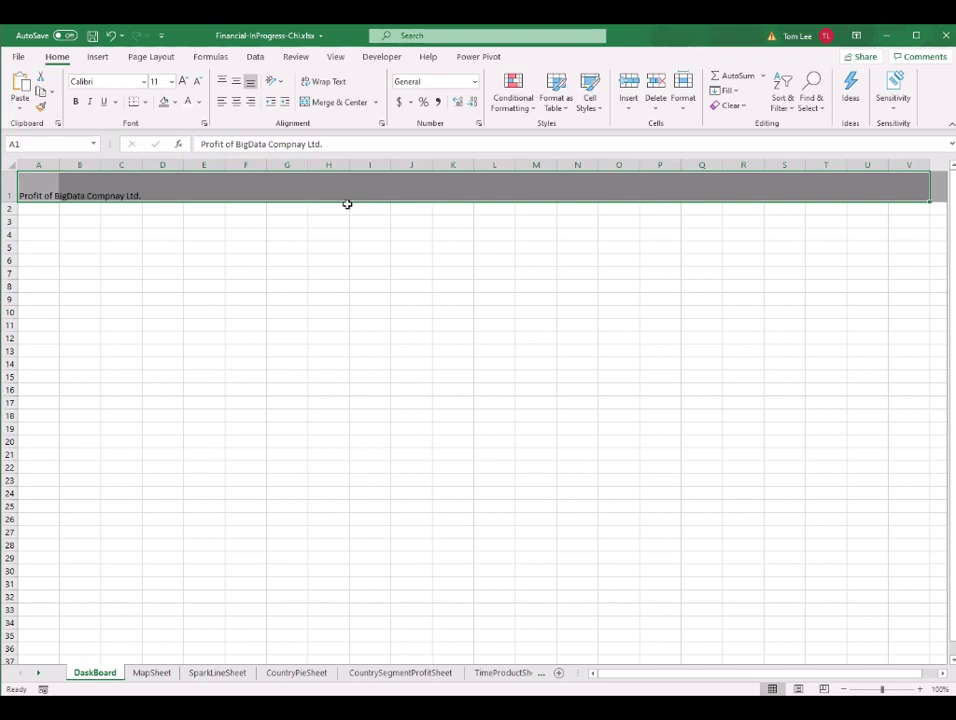
pyautogui.click(349, 112)
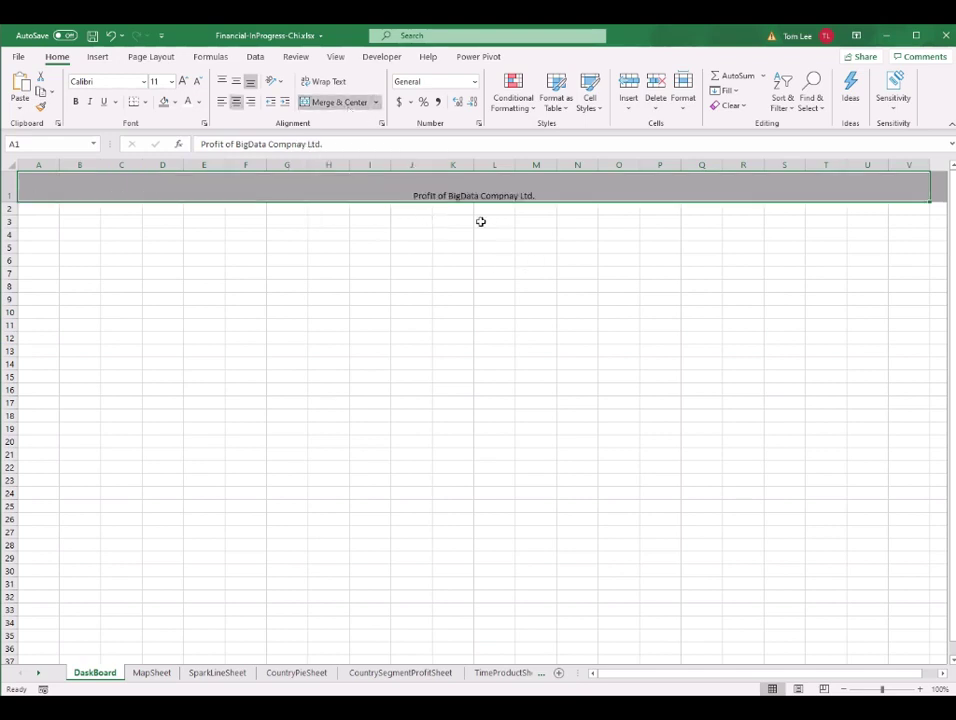
pyautogui.click(171, 81)
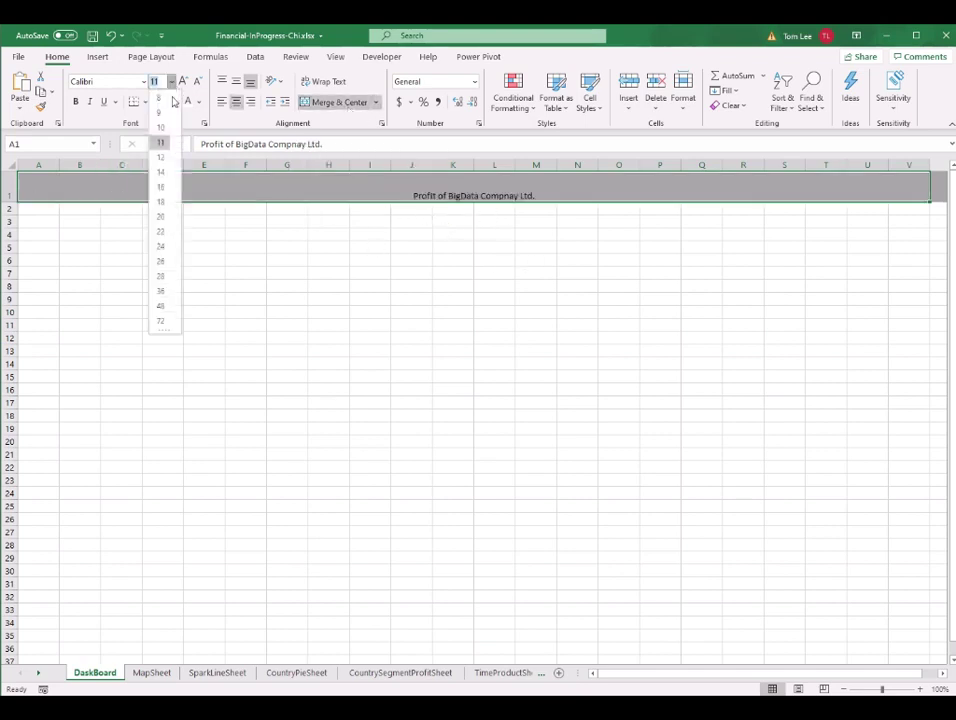
pyautogui.click(160, 277)
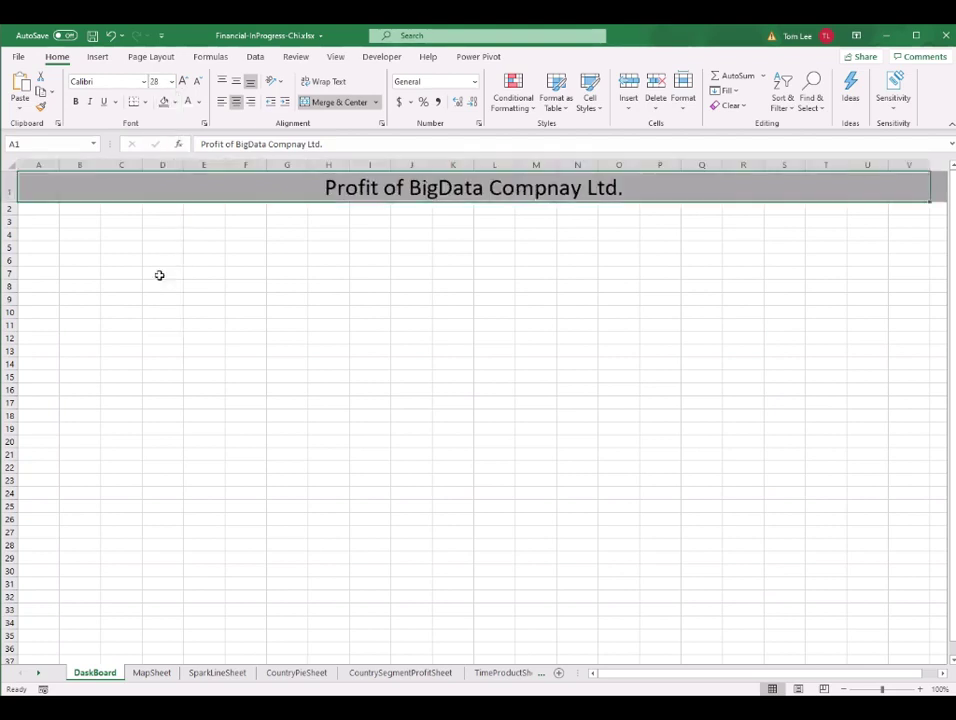
pyautogui.click(189, 103)
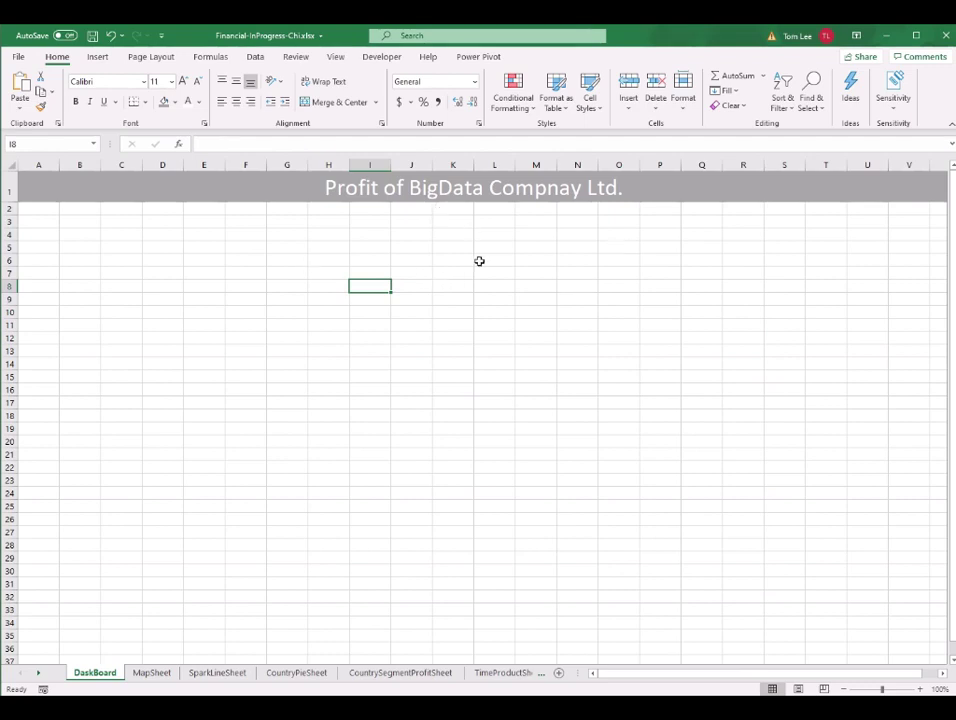
# Copy the Time / Product Profit chart from TimeProductSheet and place it on DaskBoard below the title, toward column V.
pyautogui.click(503, 673)
pyautogui.click(807, 216)
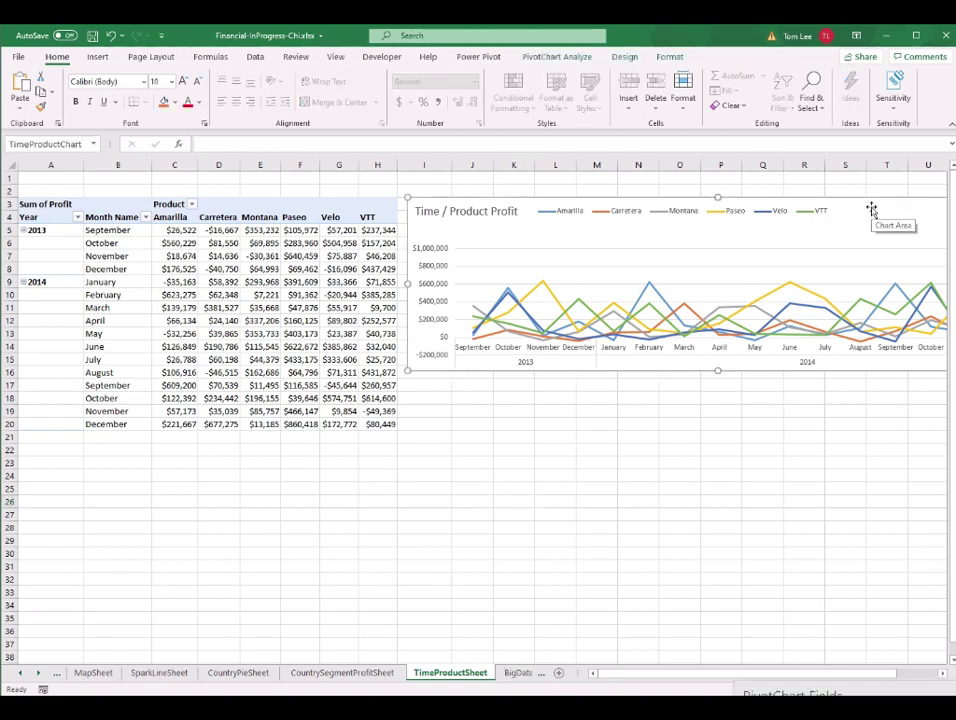
pyautogui.click(19, 675)
pyautogui.click(94, 672)
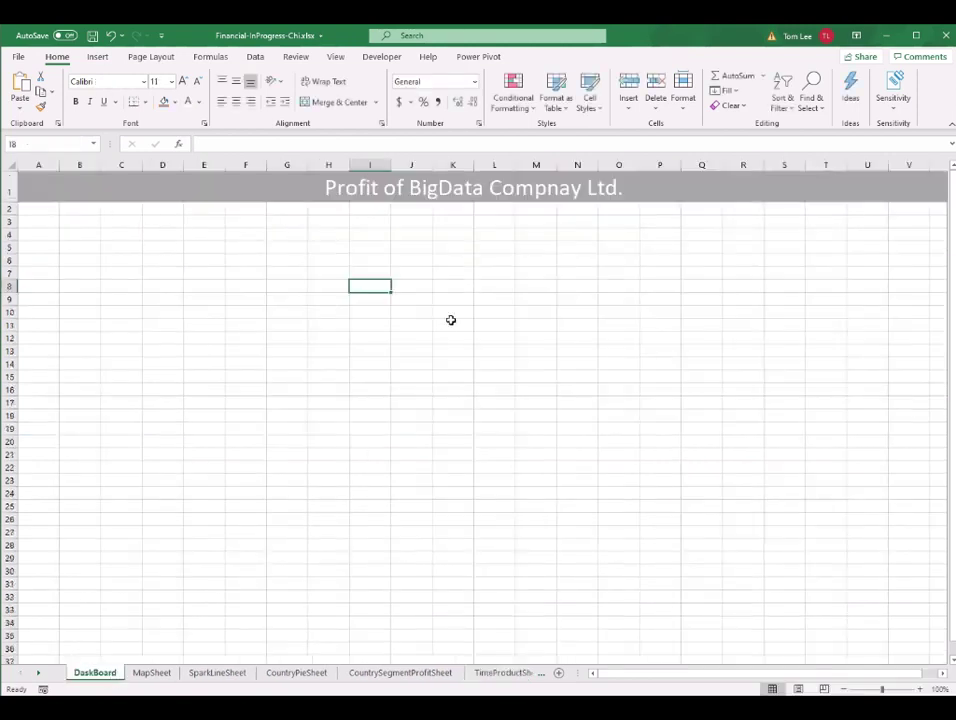
pyautogui.hotkey('ctrl', 'v')
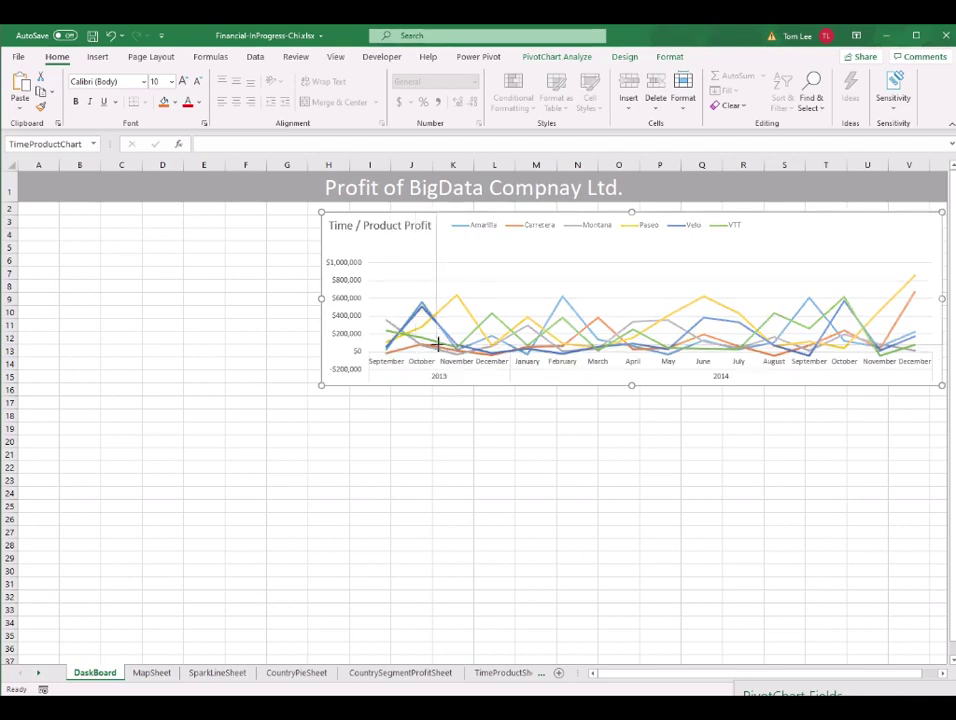
# Resize the pasted Time / Product Profit chart to span about columns K to V and rows 2 to 13.
pyautogui.moveTo(441, 339); pyautogui.dragTo(442, 341)
pyautogui.click(679, 386)
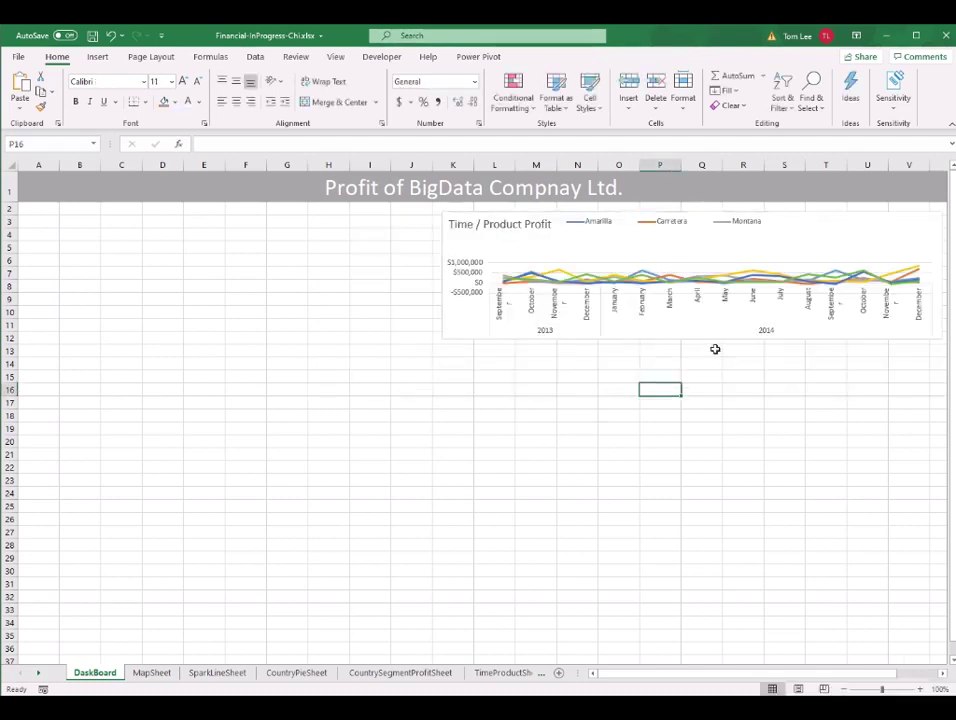
pyautogui.click(697, 325)
pyautogui.moveTo(693, 340); pyautogui.dragTo(696, 358)
pyautogui.click(369, 453)
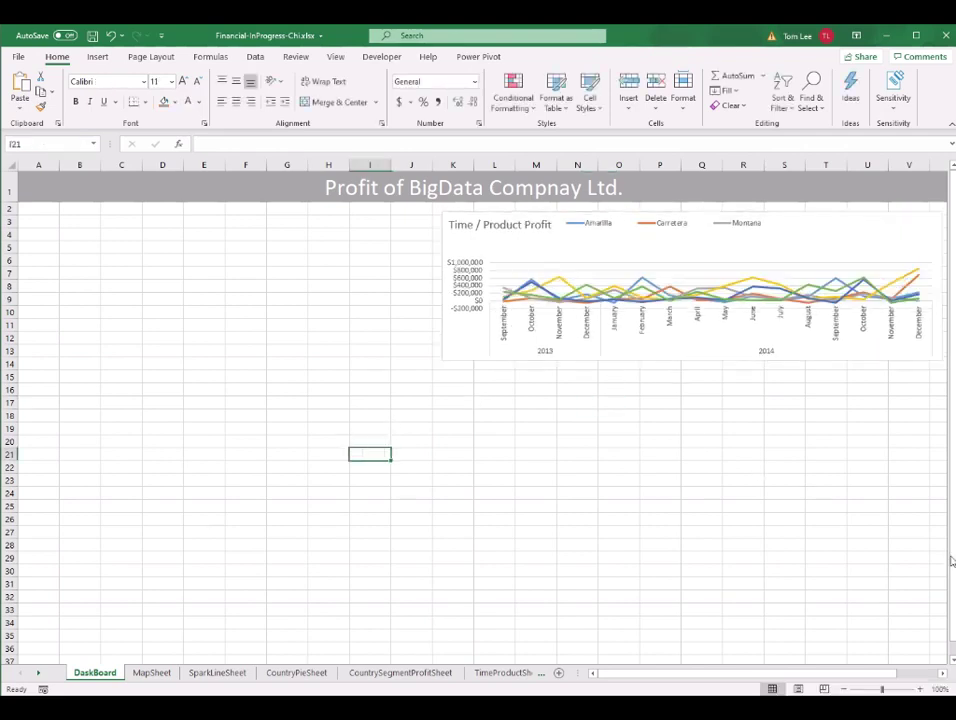
# Copy the country pie chart from CountryPieSheet and place it on DaskBoard below the title, across about columns C to J.
pyautogui.click(312, 677)
pyautogui.click(546, 228)
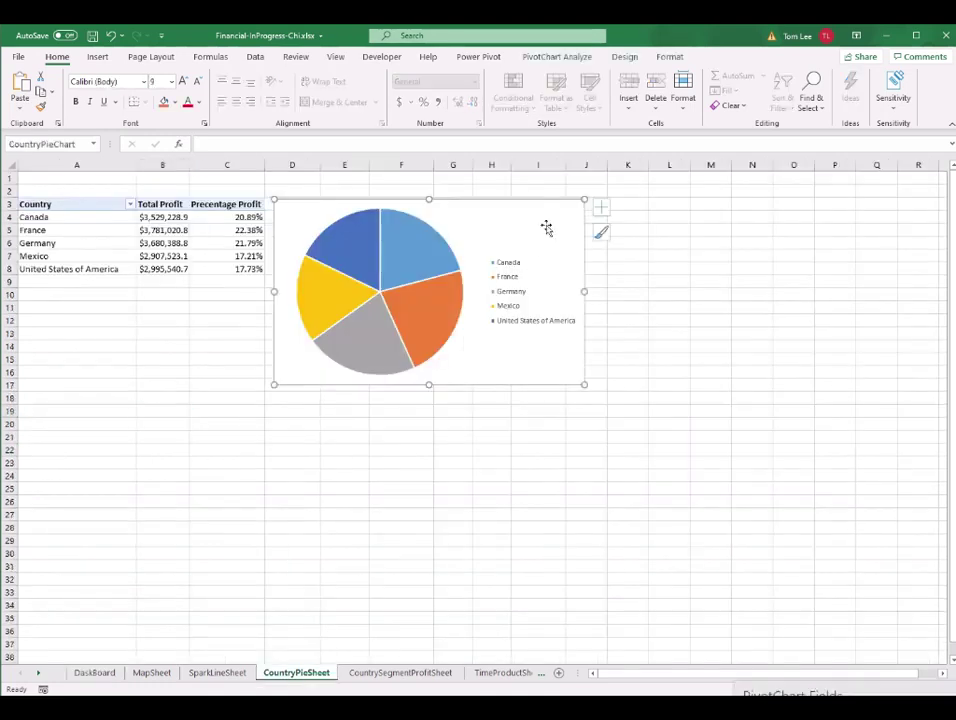
pyautogui.click(108, 675)
pyautogui.click(221, 450)
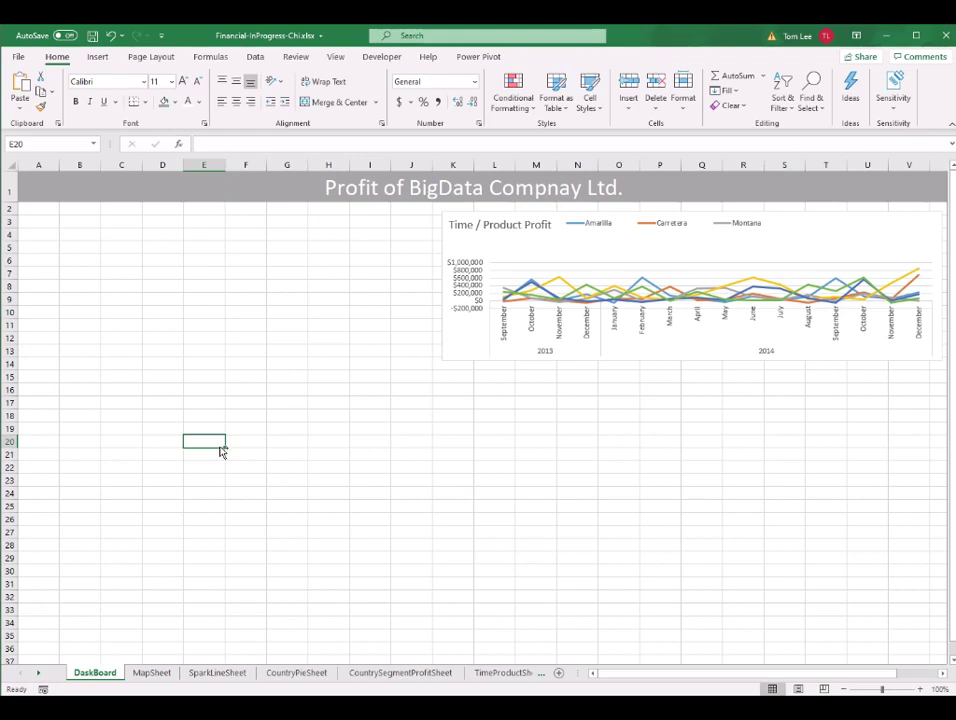
pyautogui.hotkey('ctrl', 'v')
pyautogui.moveTo(414, 448); pyautogui.dragTo(354, 222)
pyautogui.click(287, 557)
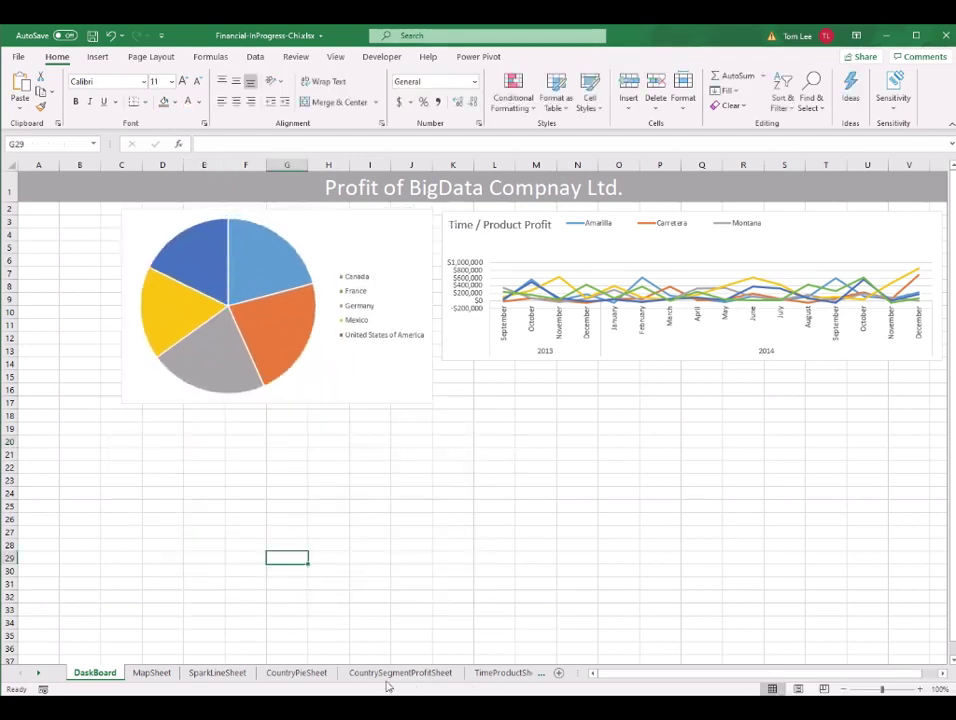
# Copy the Profit By Country/Segment chart from CountrySegmentProfitSheet and place it on DaskBoard below the Time / Product Profit chart.
pyautogui.click(397, 674)
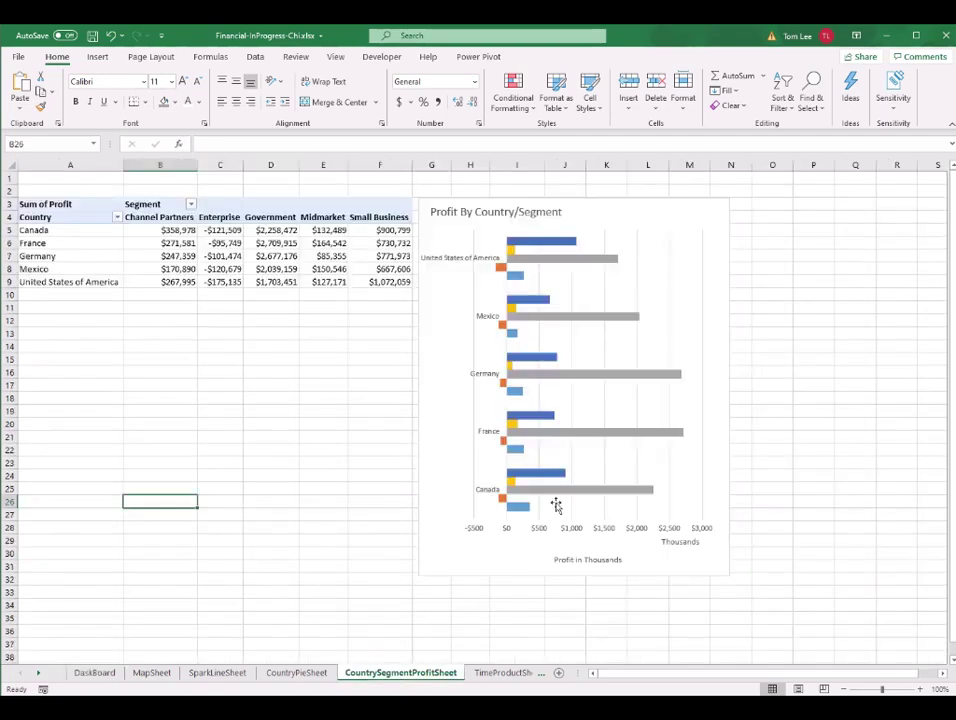
pyautogui.click(715, 218)
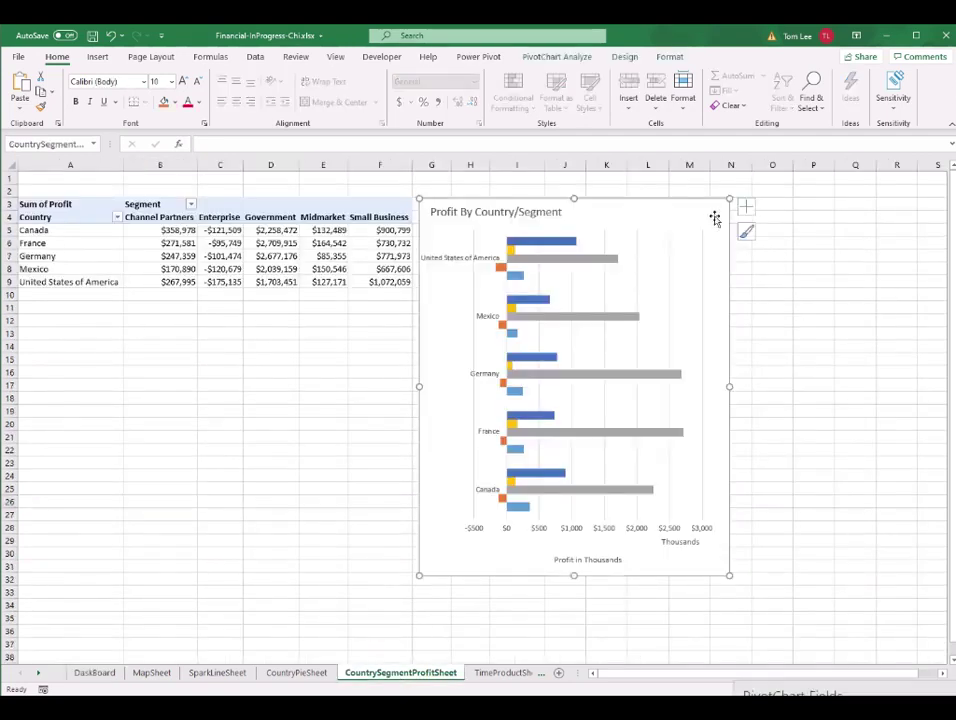
pyautogui.click(94, 672)
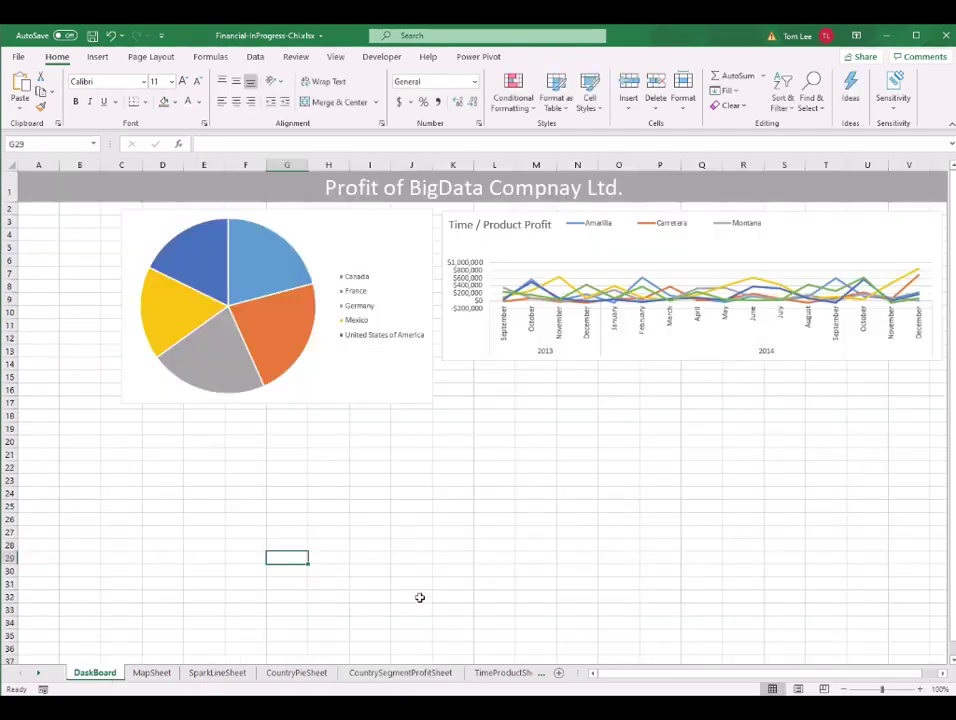
pyautogui.hotkey('ctrl', 'v')
pyautogui.moveTo(525, 566); pyautogui.dragTo(881, 384)
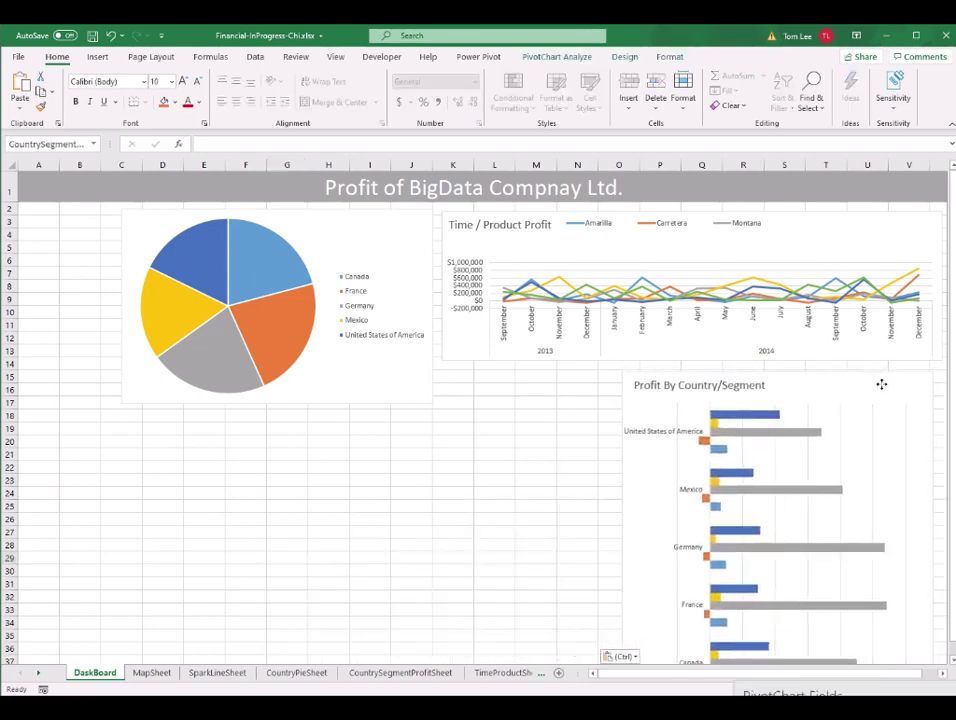
# Copy the World Map Profit chart from MapSheet and place it on DaskBoard below the pie chart, starting at about cell D29.
pyautogui.click(152, 672)
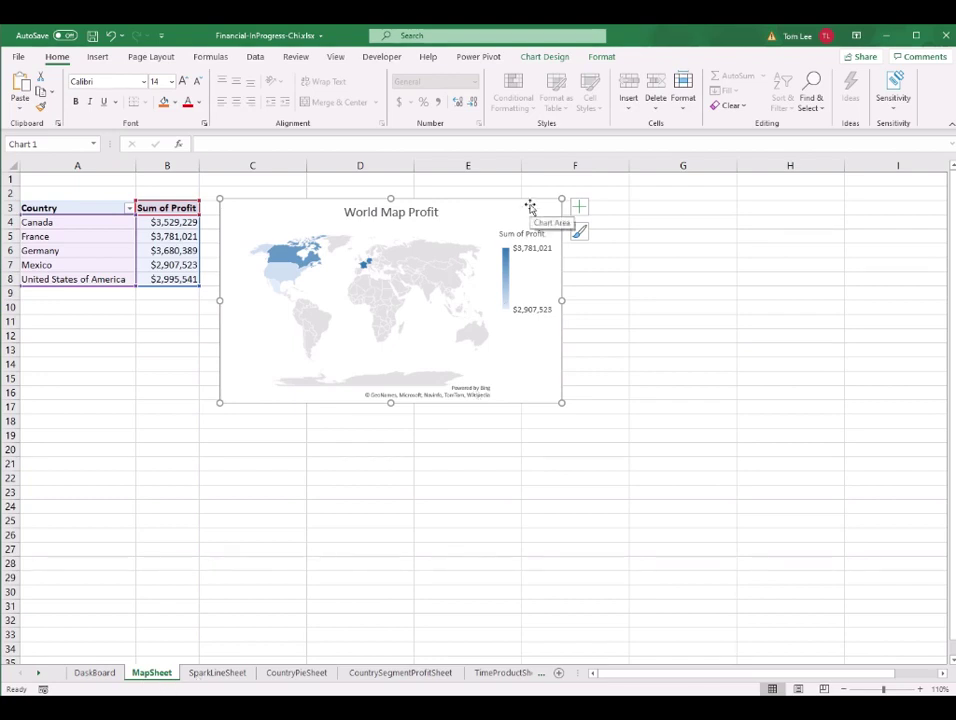
pyautogui.click(101, 676)
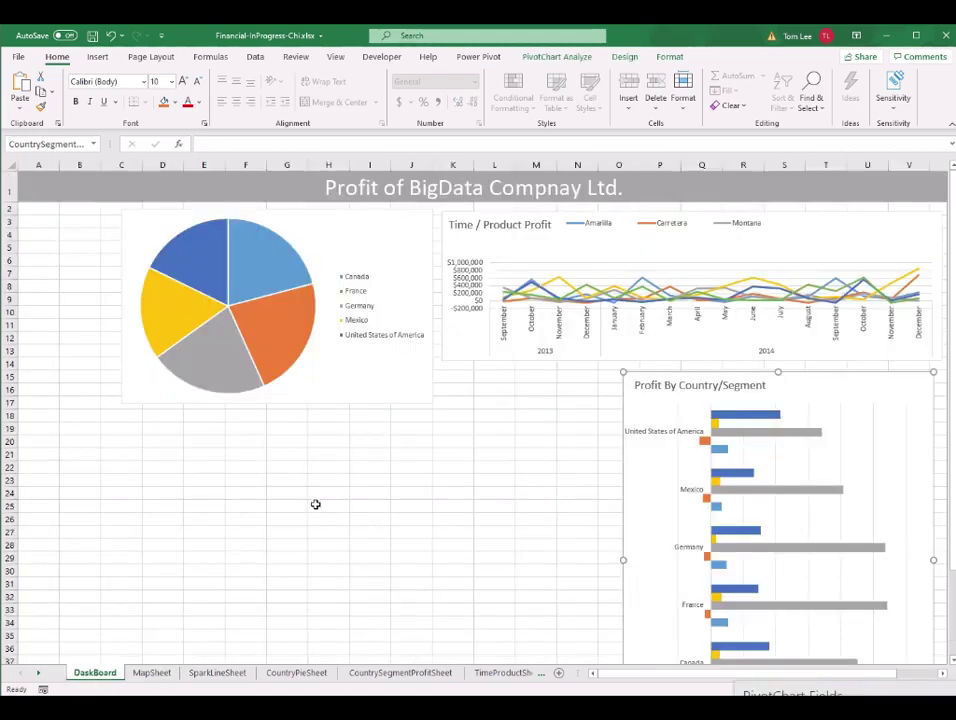
pyautogui.hotkey('ctrl', 'v')
pyautogui.moveTo(422, 576); pyautogui.dragTo(386, 566)
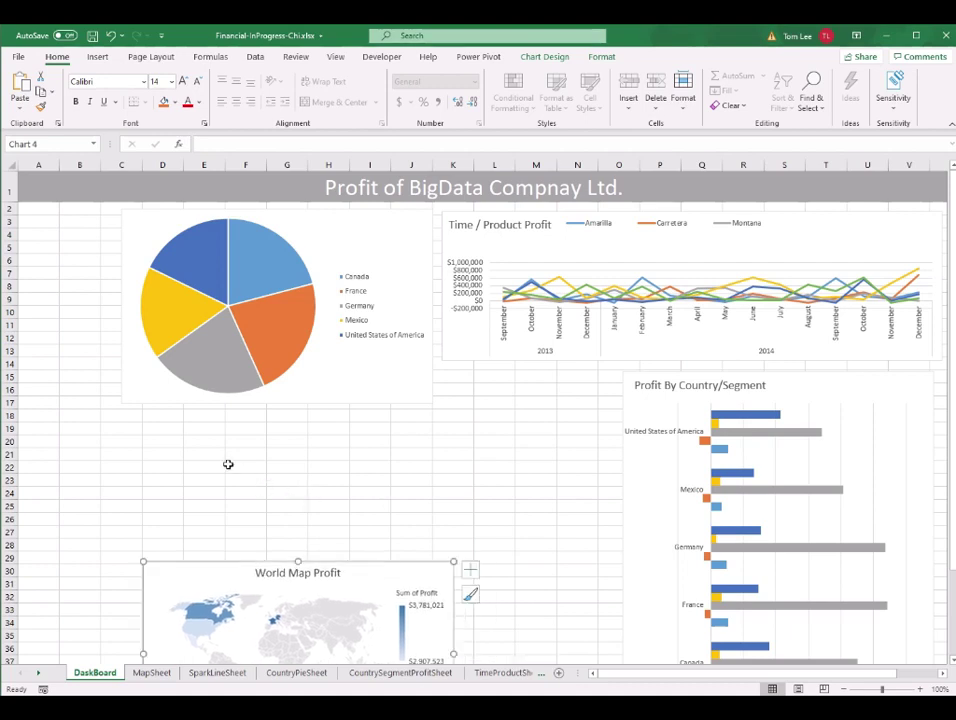
# Apply all borders to the range D18:K25 between the pie chart and the world map.
pyautogui.moveTo(171, 418); pyautogui.dragTo(444, 504)
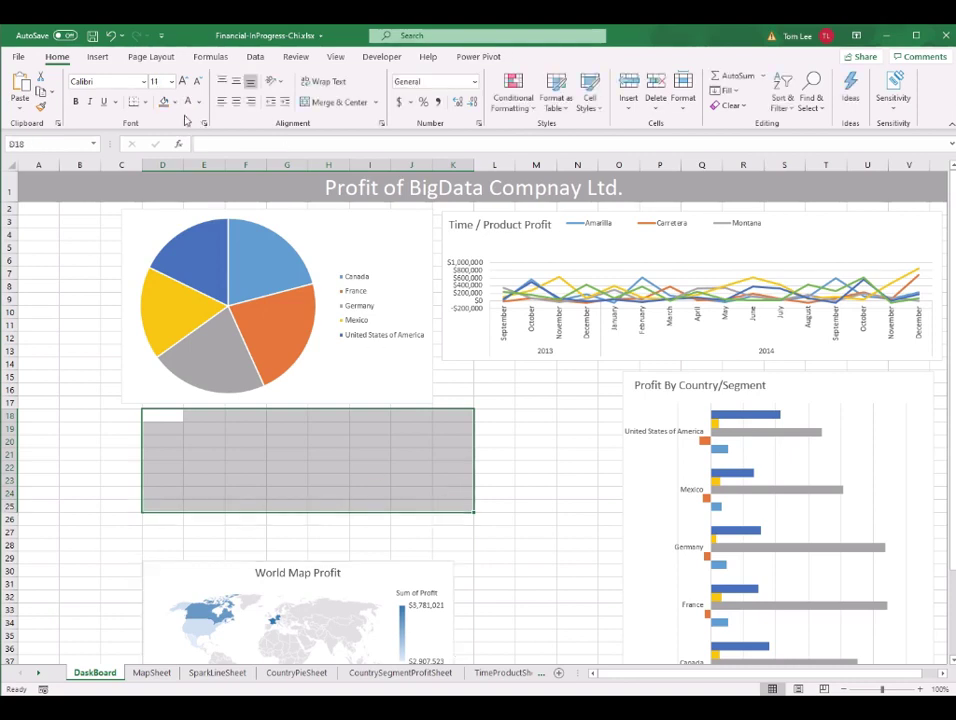
pyautogui.click(145, 102)
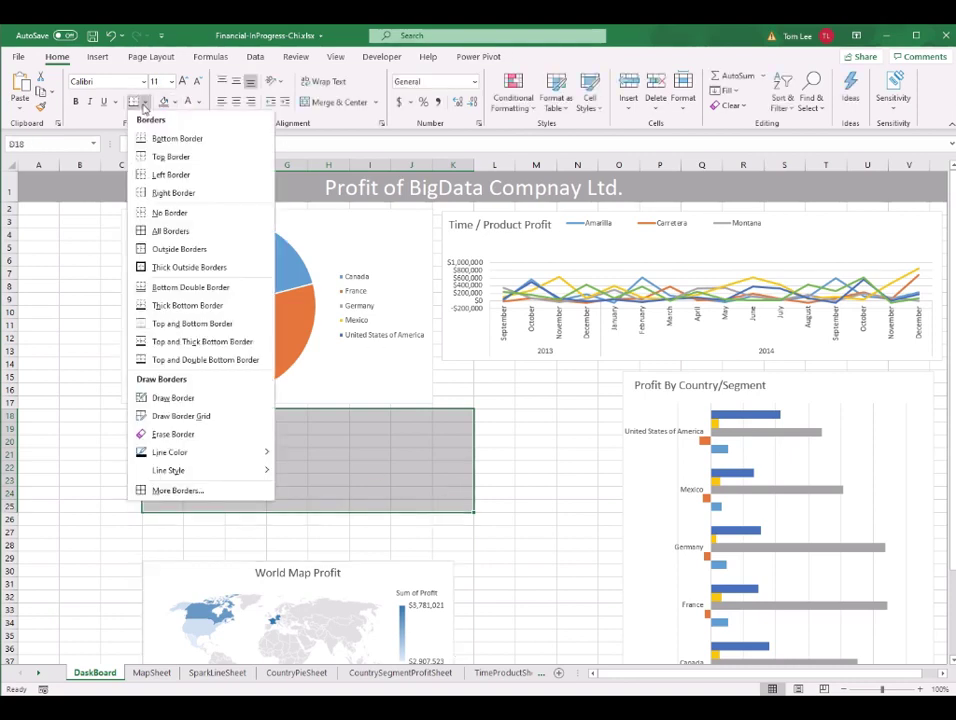
pyautogui.click(185, 231)
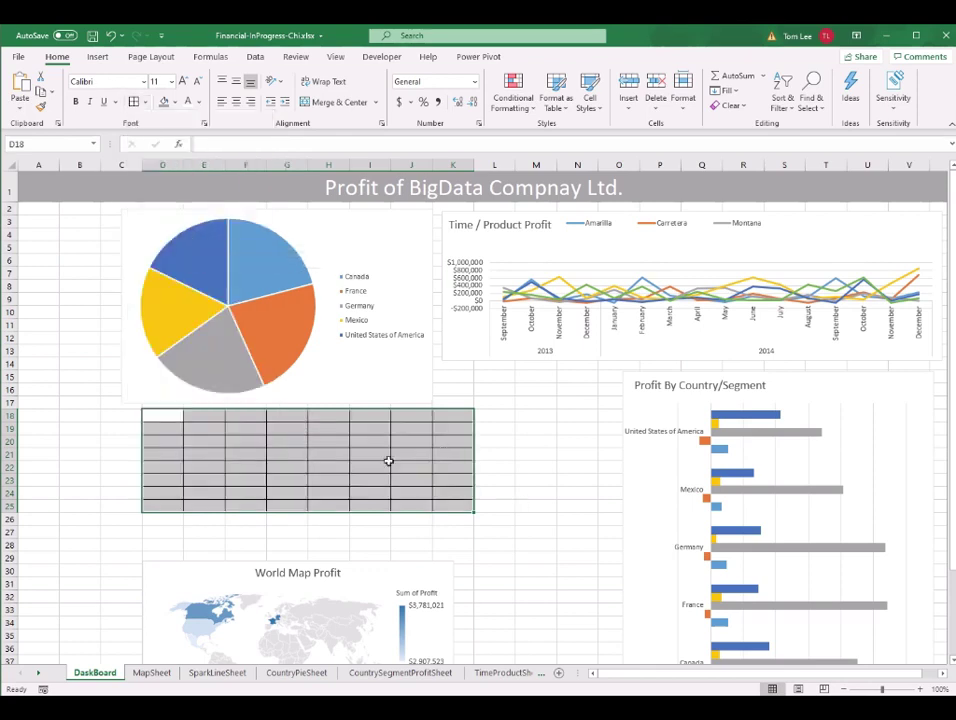
pyautogui.click(287, 441)
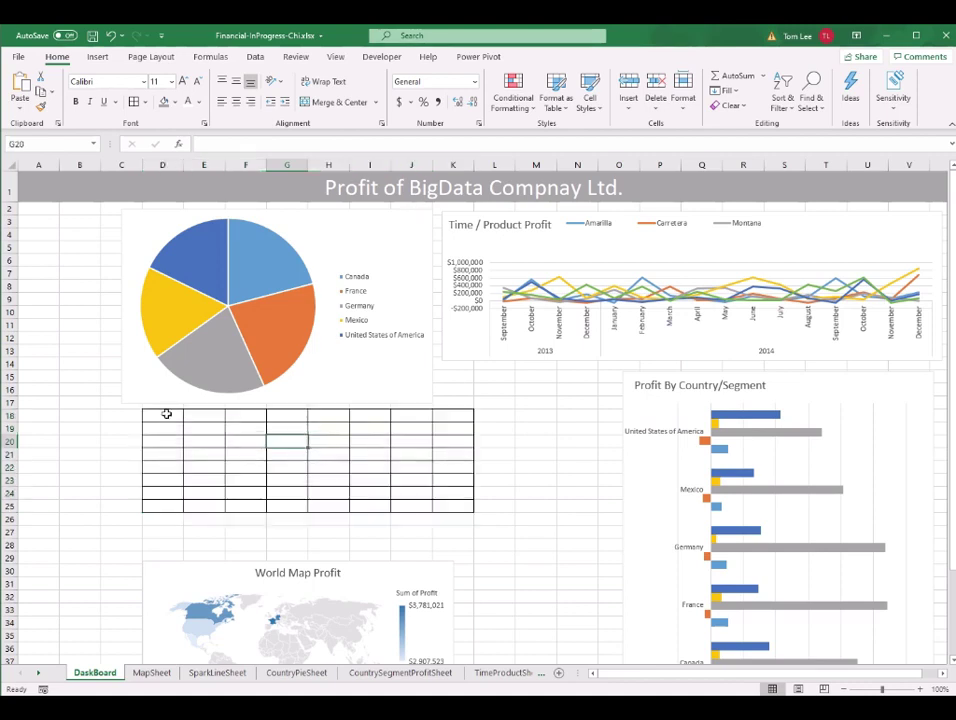
# Merge and center D18:K18 and enter the gray-filled heading "Sparkline Trend of Profit By Countries and Products".
pyautogui.moveTo(167, 413); pyautogui.dragTo(470, 415)
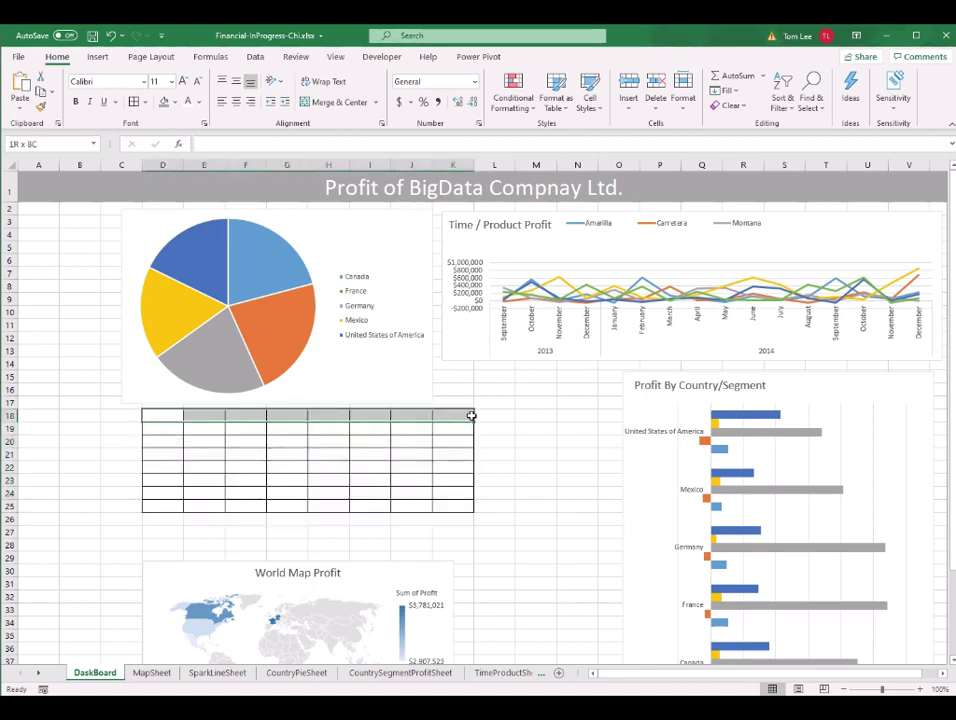
pyautogui.click(340, 102)
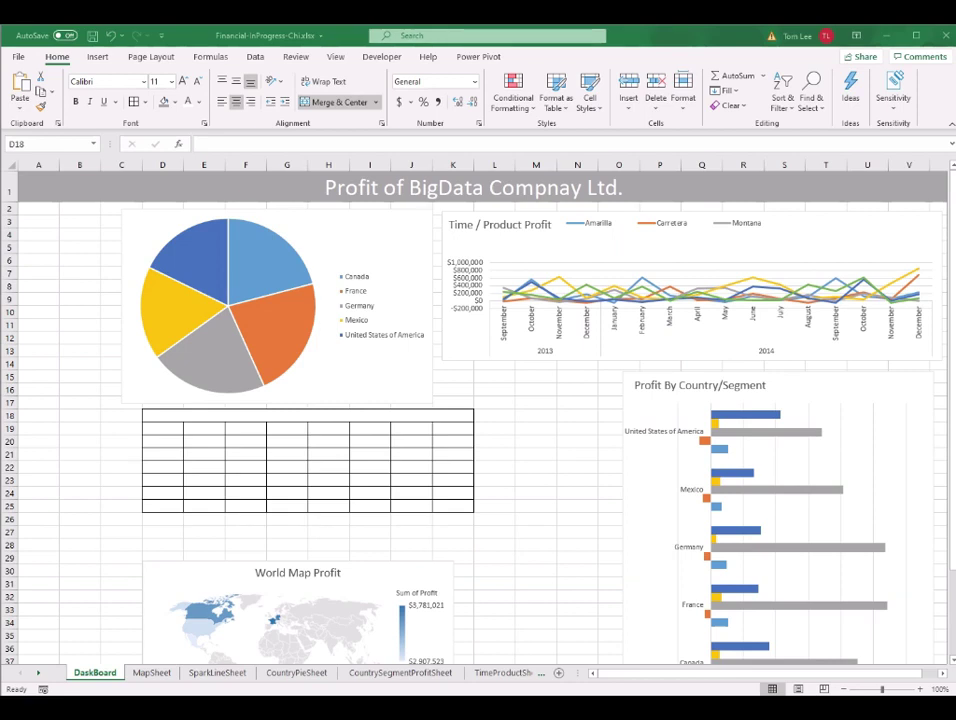
pyautogui.write('Sparkline Trend of Profit By Countries and Products')
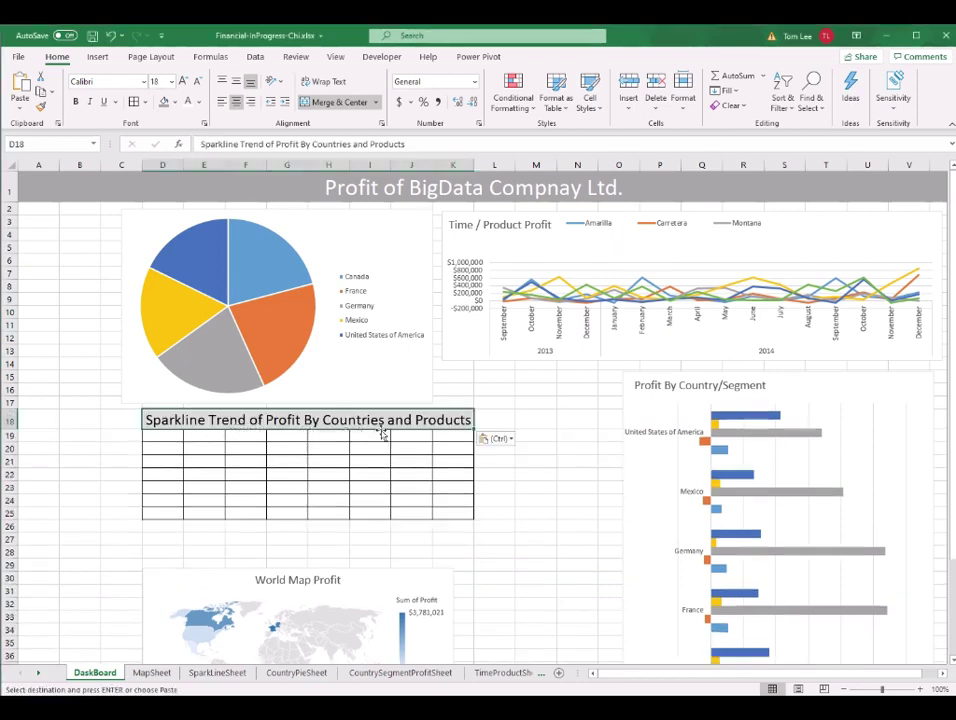
# Set the sparkline table heading in D18 to 16-point bold.
pyautogui.click(172, 81)
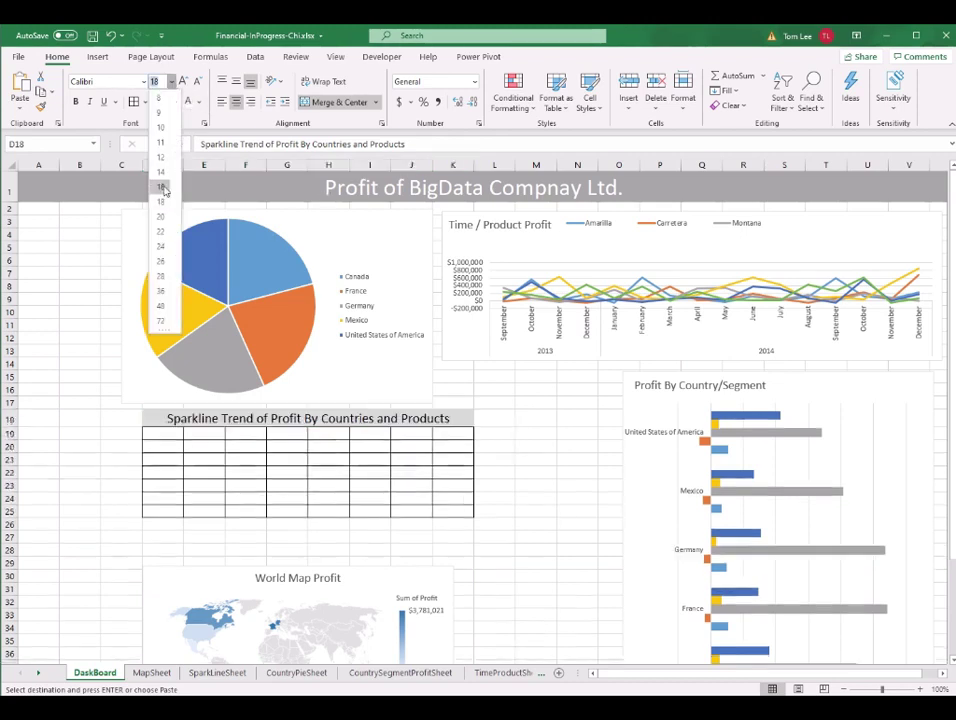
pyautogui.click(160, 186)
pyautogui.click(75, 101)
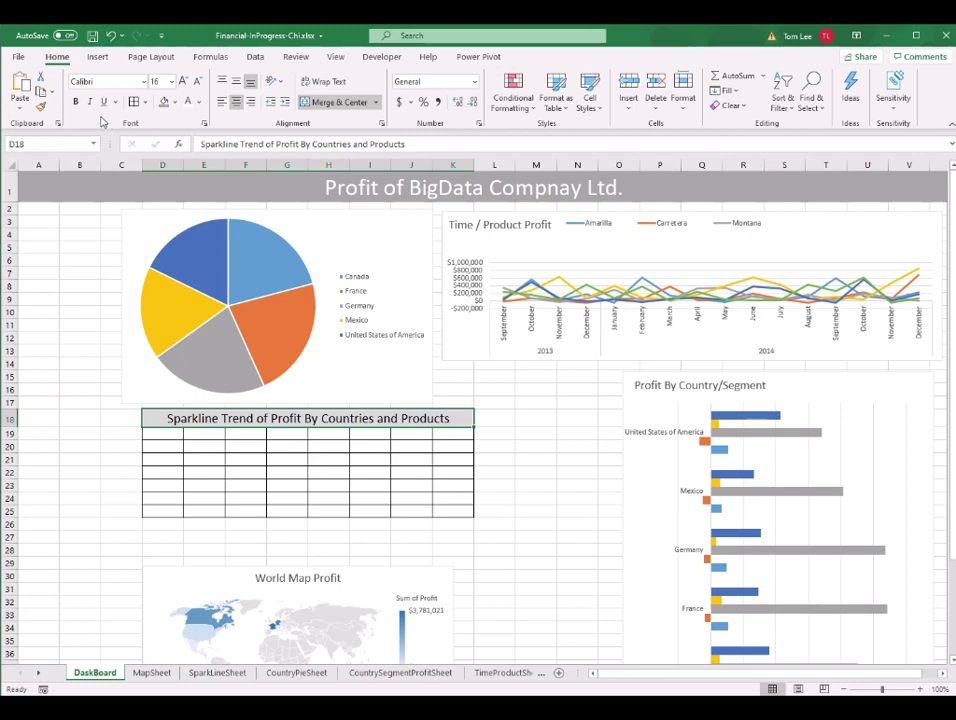
pyautogui.click(360, 497)
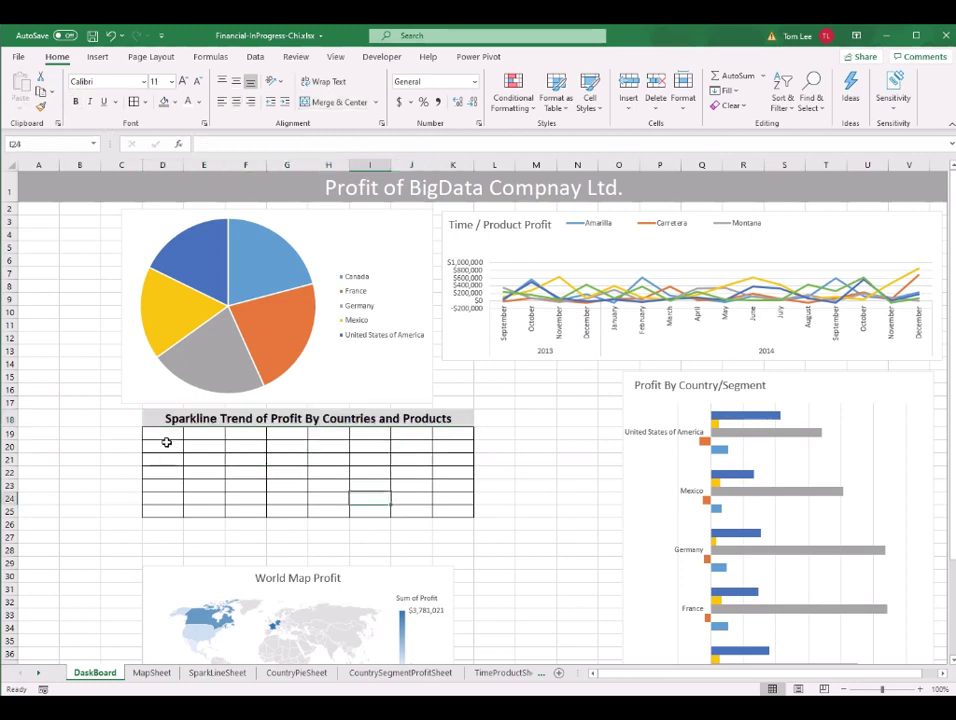
# Add yellow-filled, centered headers in D19:K19: Products, Total Profit, Total Trend, Canada, France, Germany, Mexico and USA.
pyautogui.moveTo(168, 433); pyautogui.dragTo(451, 434)
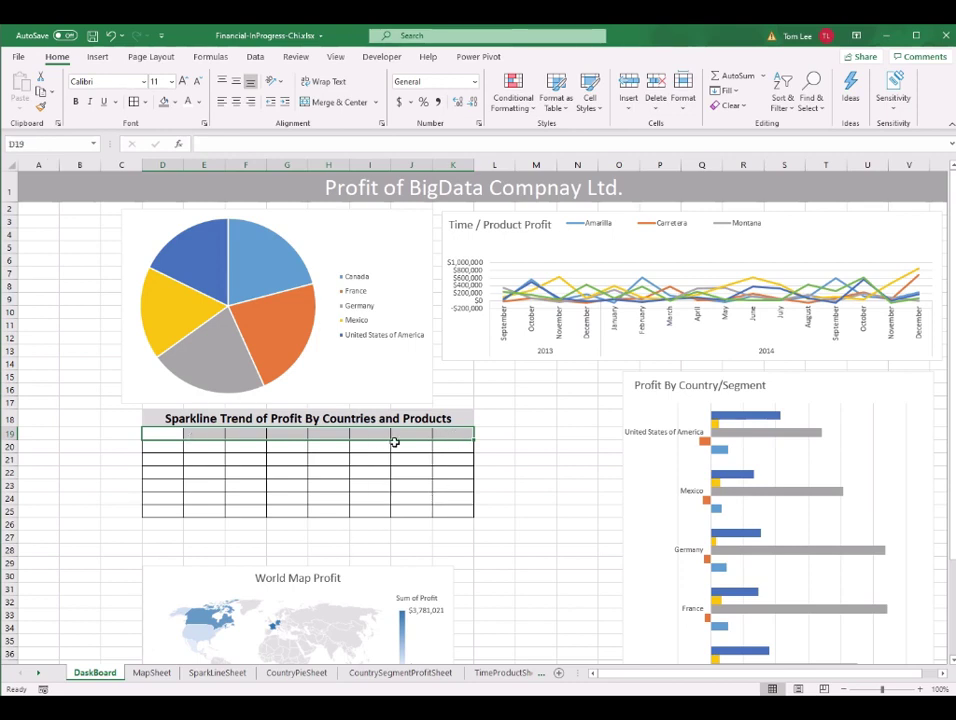
pyautogui.moveTo(590, 710)
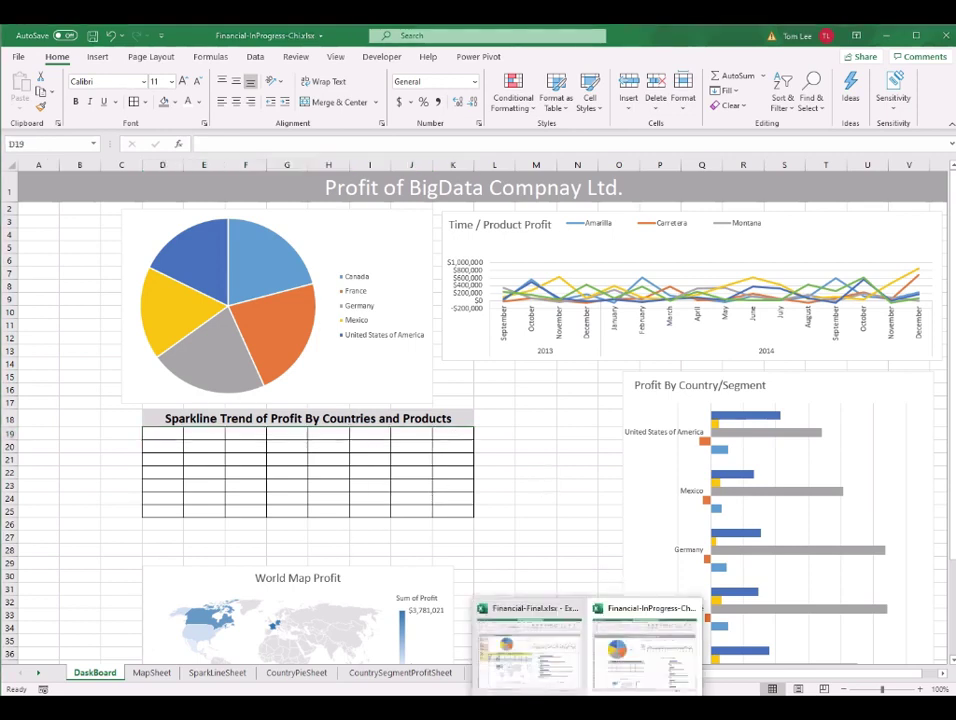
pyautogui.write('Products\tTotal Profit\tTotal Trend\tCanada\tFrance\tGermany\tMexico\tUSA')
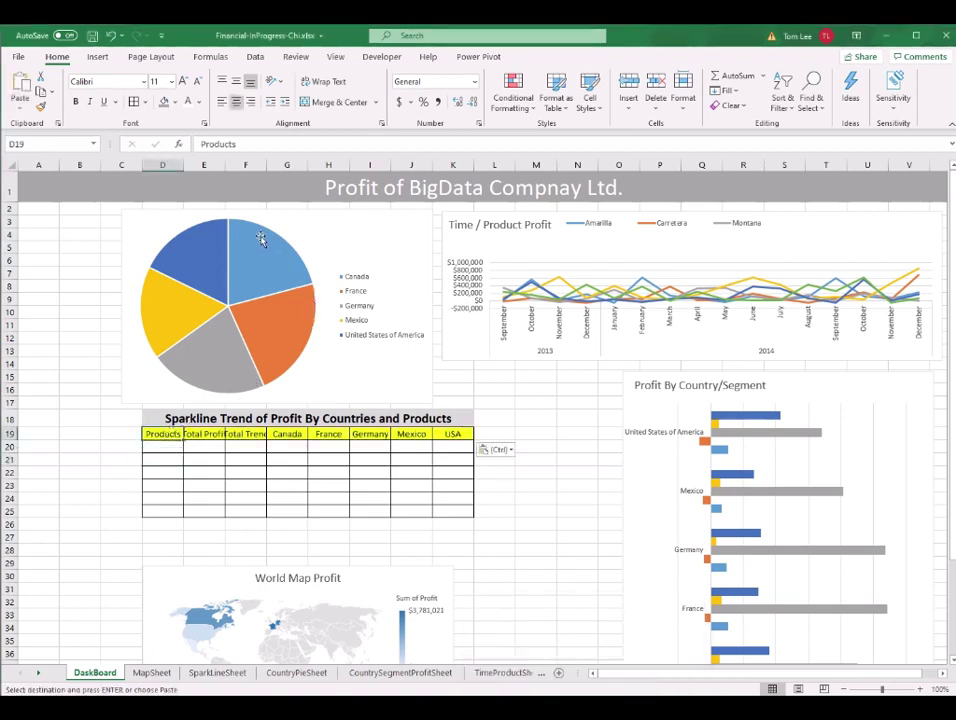
# Widen columns D to K so the sparkline table's headers fit, giving the country columns equal widths.
pyautogui.doubleClick(224, 165)
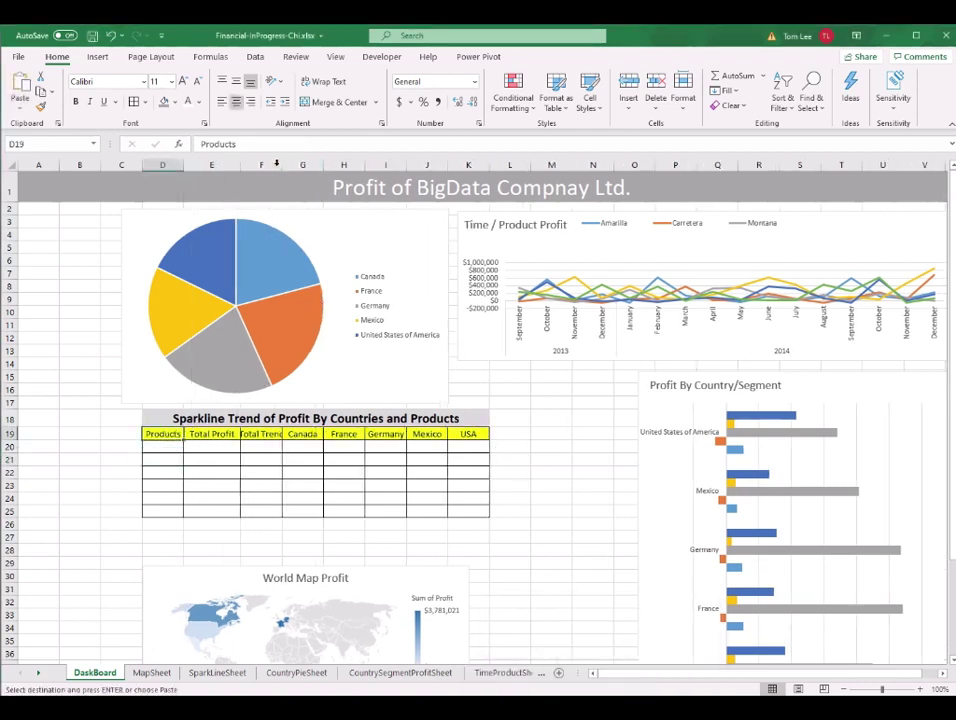
pyautogui.doubleClick(281, 165)
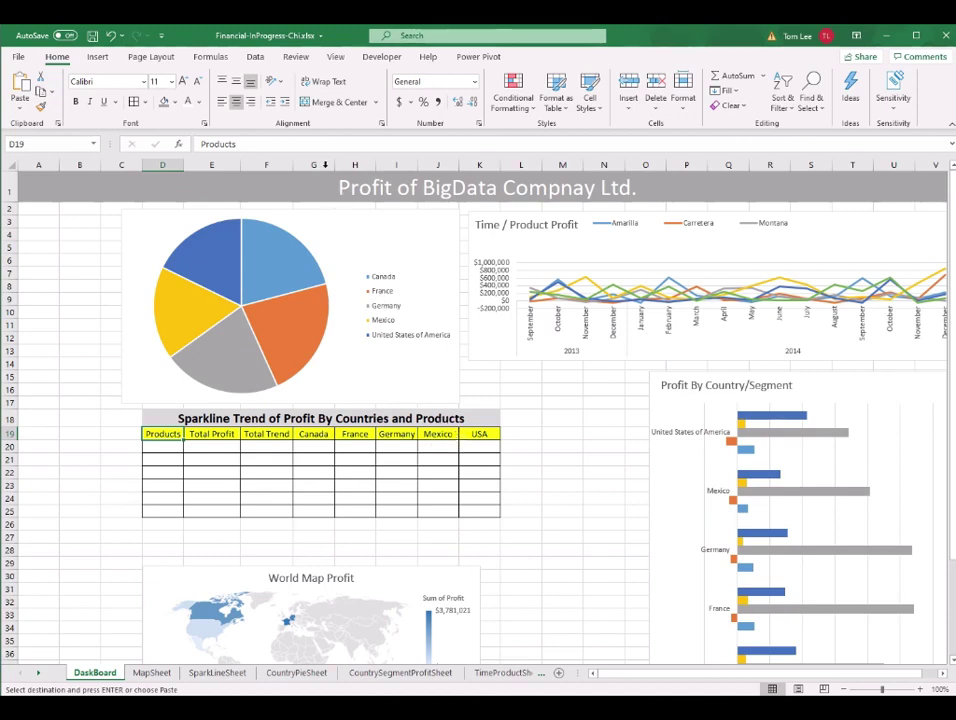
pyautogui.moveTo(271, 164); pyautogui.dragTo(490, 165)
pyautogui.click(415, 472)
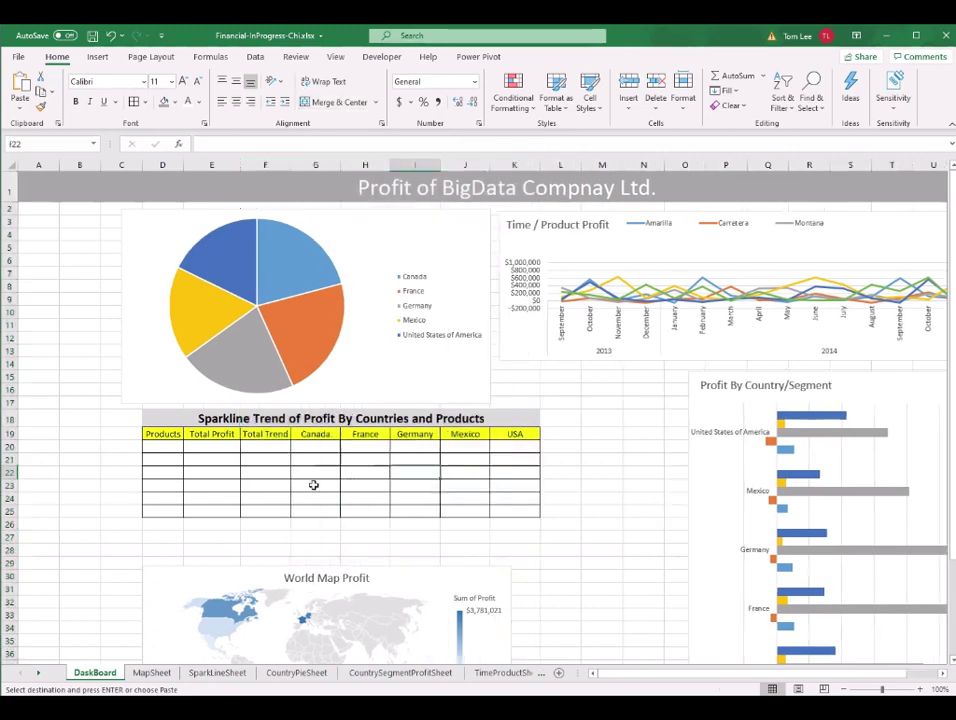
pyautogui.moveTo(265, 455); pyautogui.dragTo(487, 510)
pyautogui.click(480, 509)
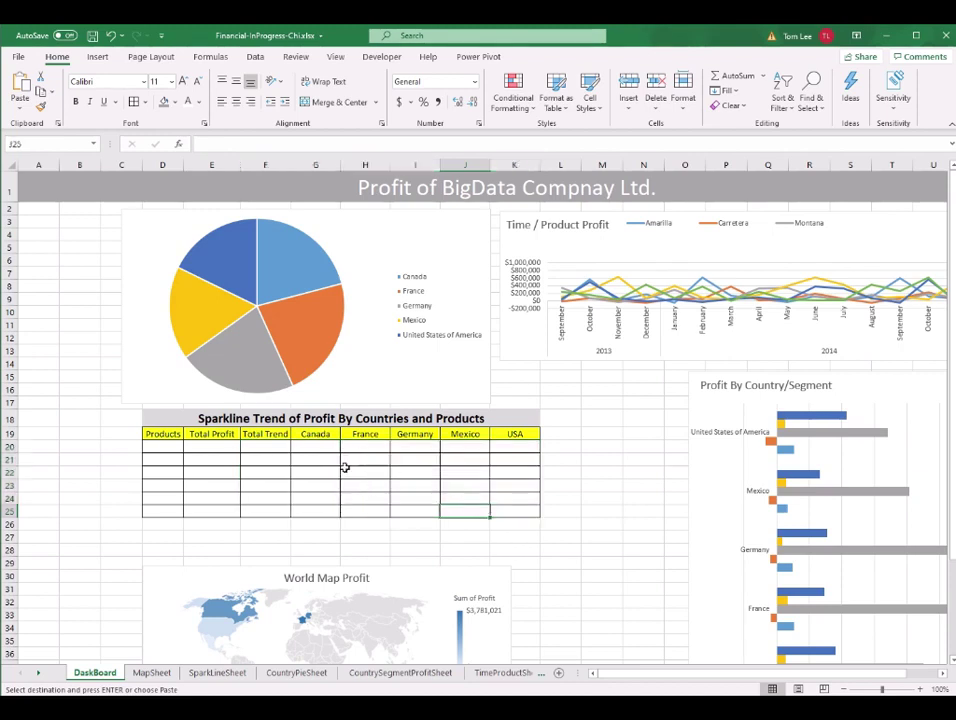
pyautogui.click(166, 447)
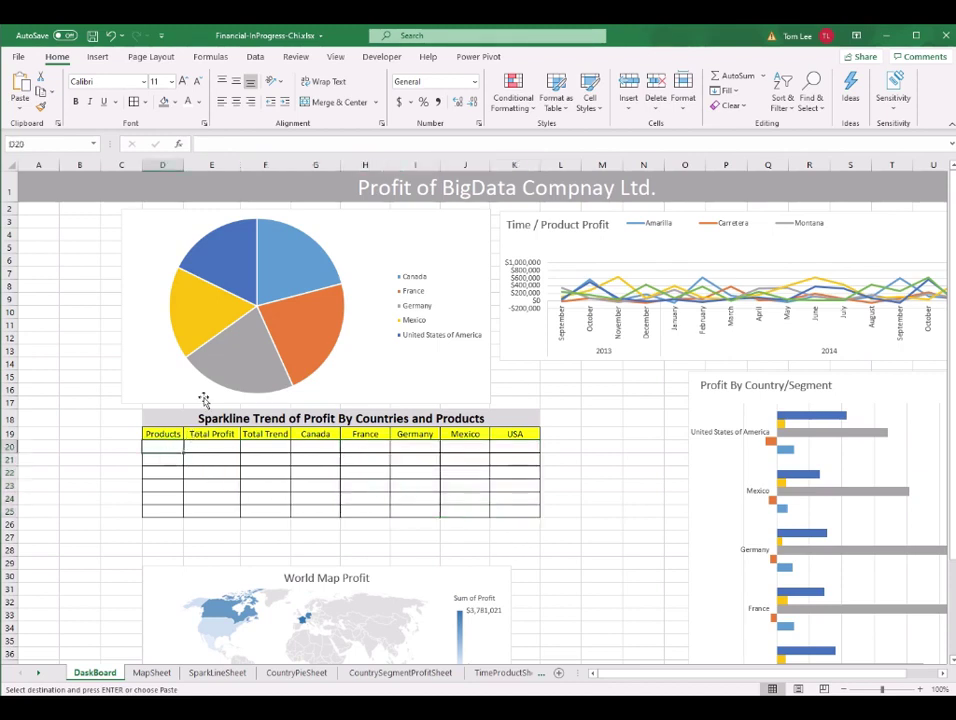
pyautogui.moveTo(183, 164); pyautogui.dragTo(202, 165)
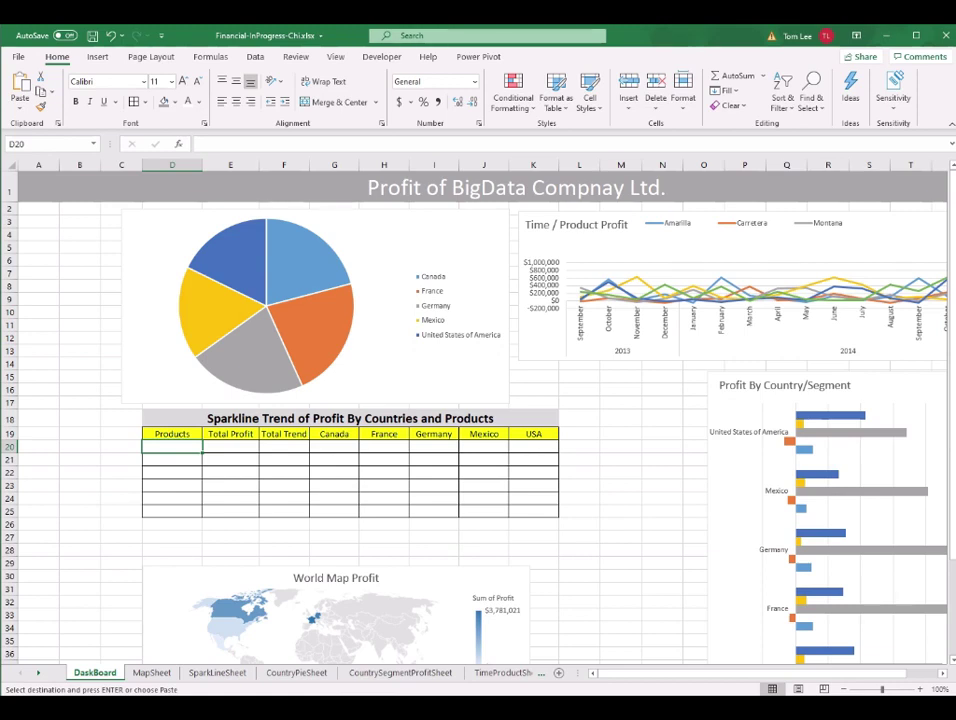
# Link D20 to the first product name with =SparkLineSheet!A6 and fill the formula down to D25.
pyautogui.write('=')
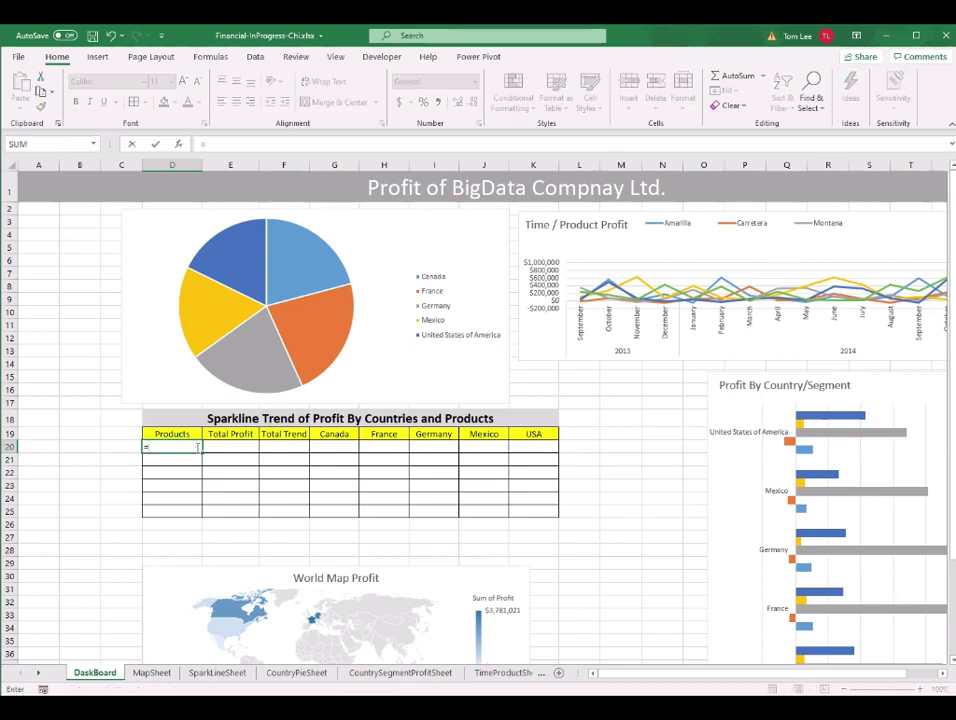
pyautogui.click(213, 673)
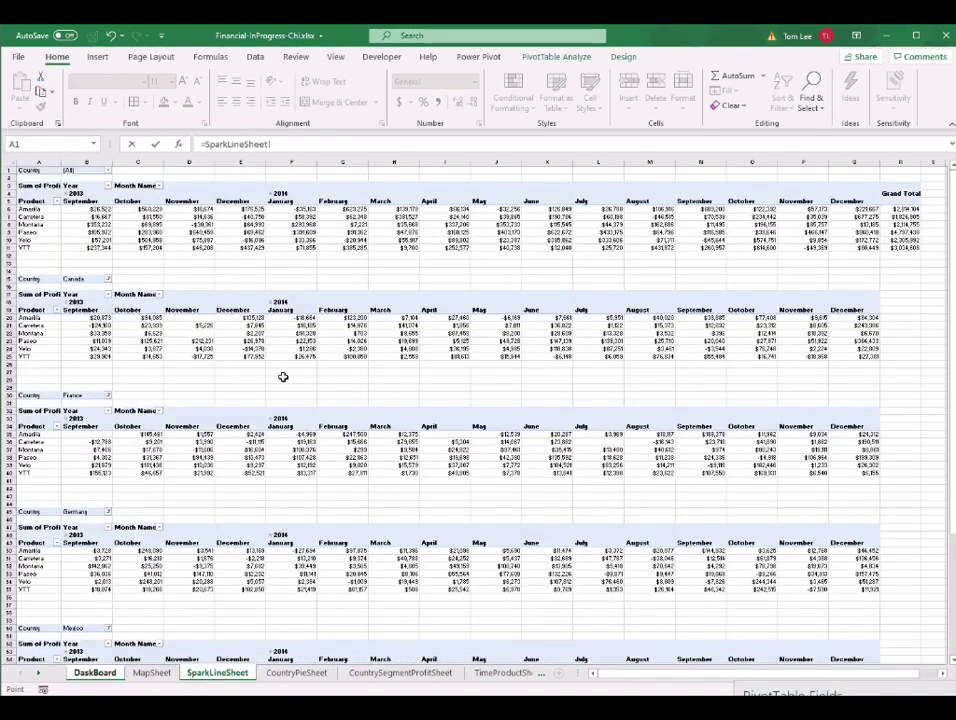
pyautogui.click(42, 208)
pyautogui.press('Return')
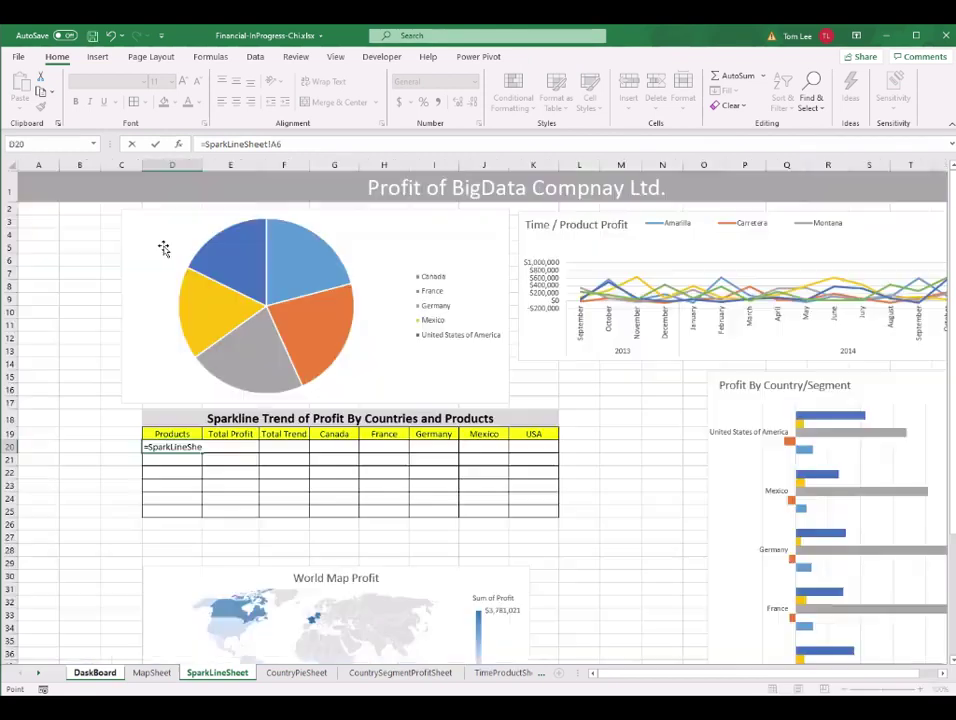
pyautogui.click(186, 447)
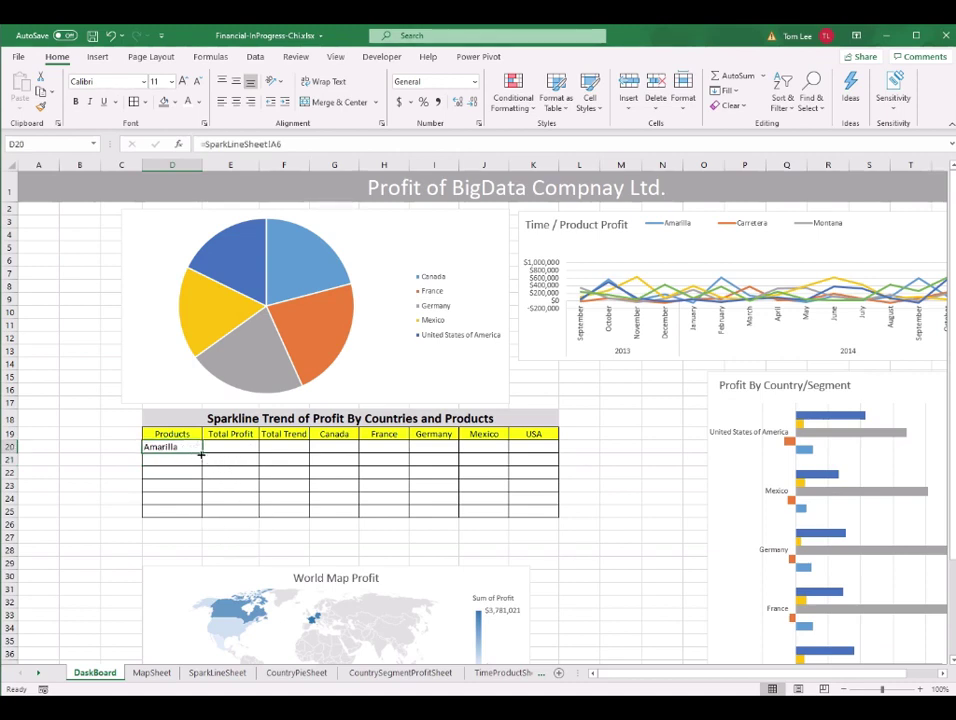
pyautogui.moveTo(200, 455); pyautogui.dragTo(198, 518)
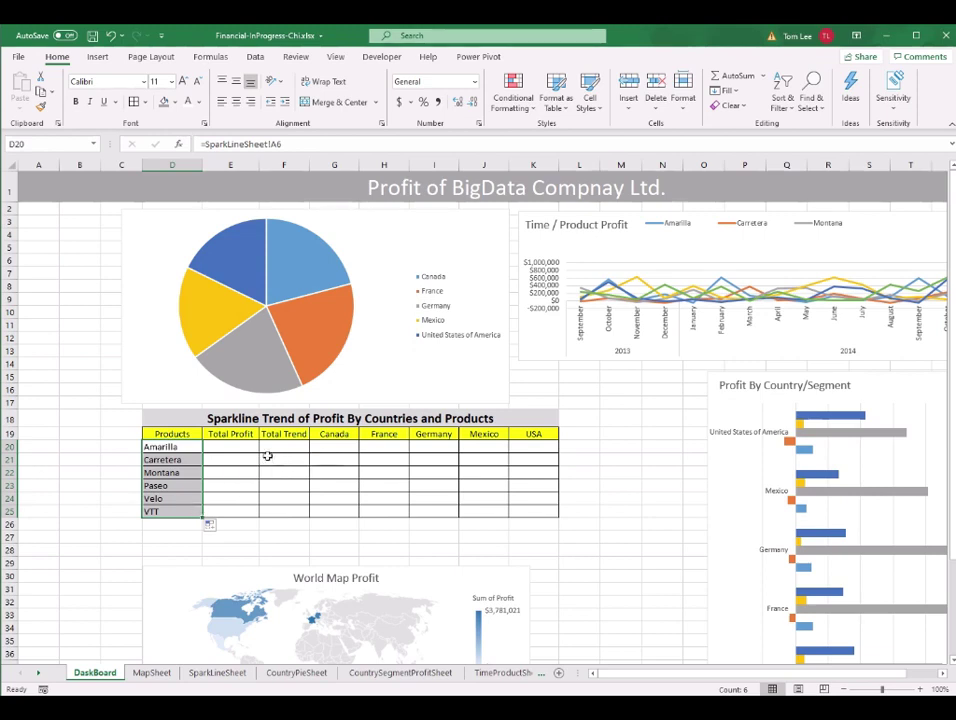
pyautogui.click(244, 450)
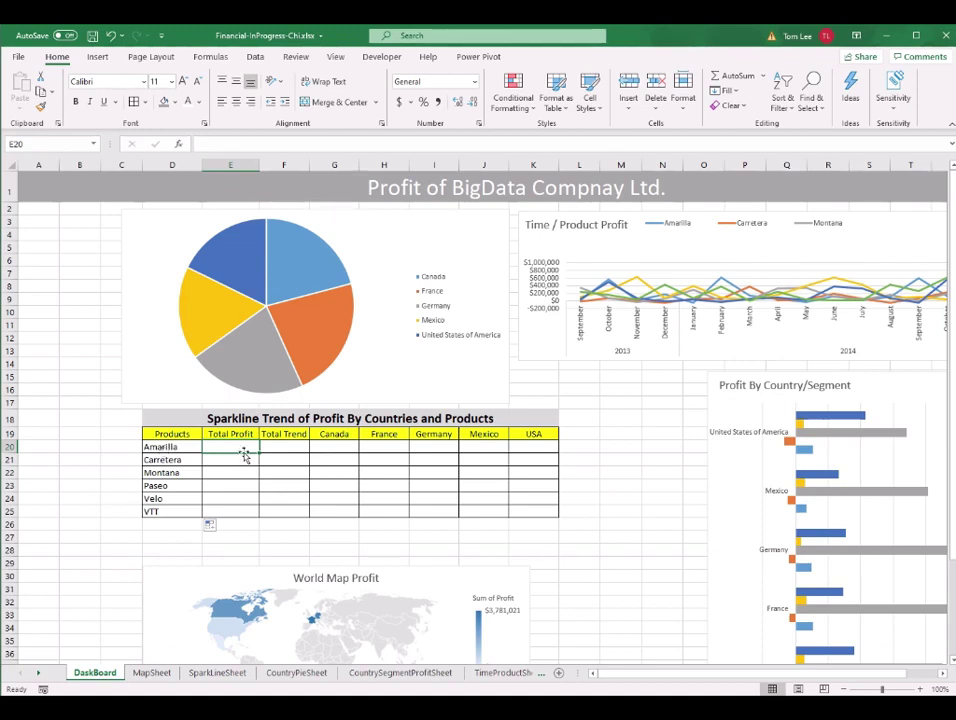
# Link E20 to Amarilla's grand total in R6 of SparkLineSheet, using a GETPIVOTDATA formula.
pyautogui.write('=')
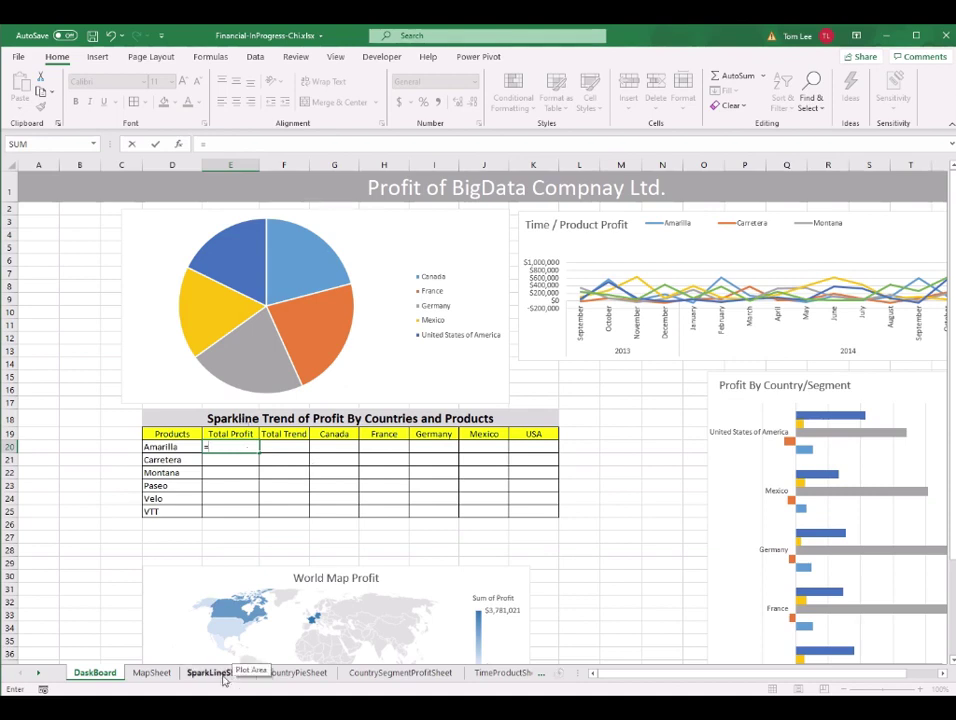
pyautogui.click(224, 677)
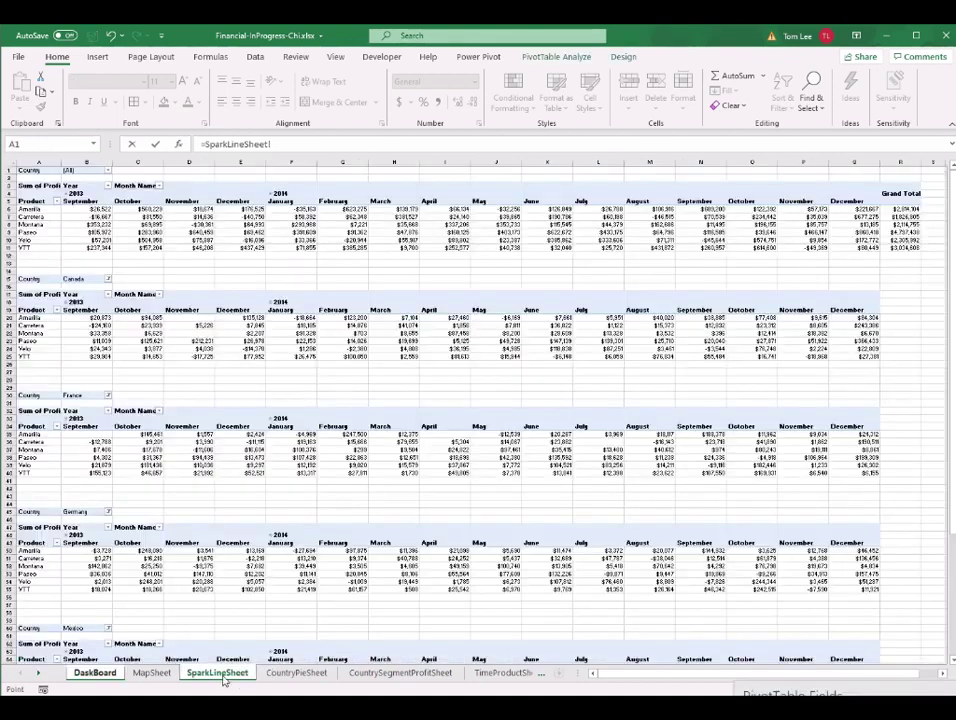
pyautogui.click(908, 209)
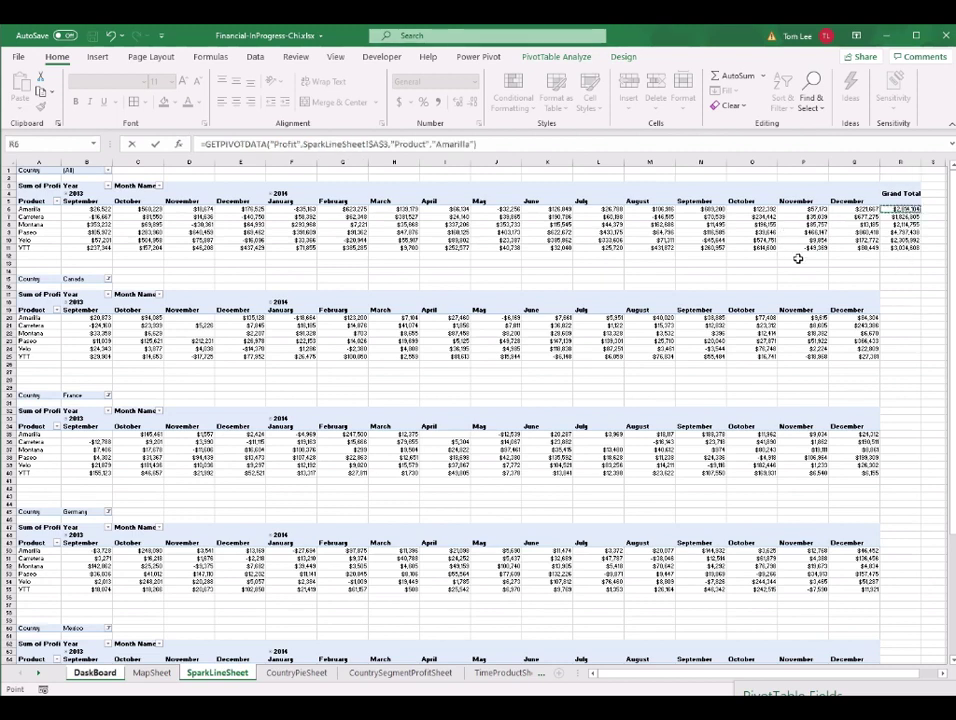
pyautogui.press('Return')
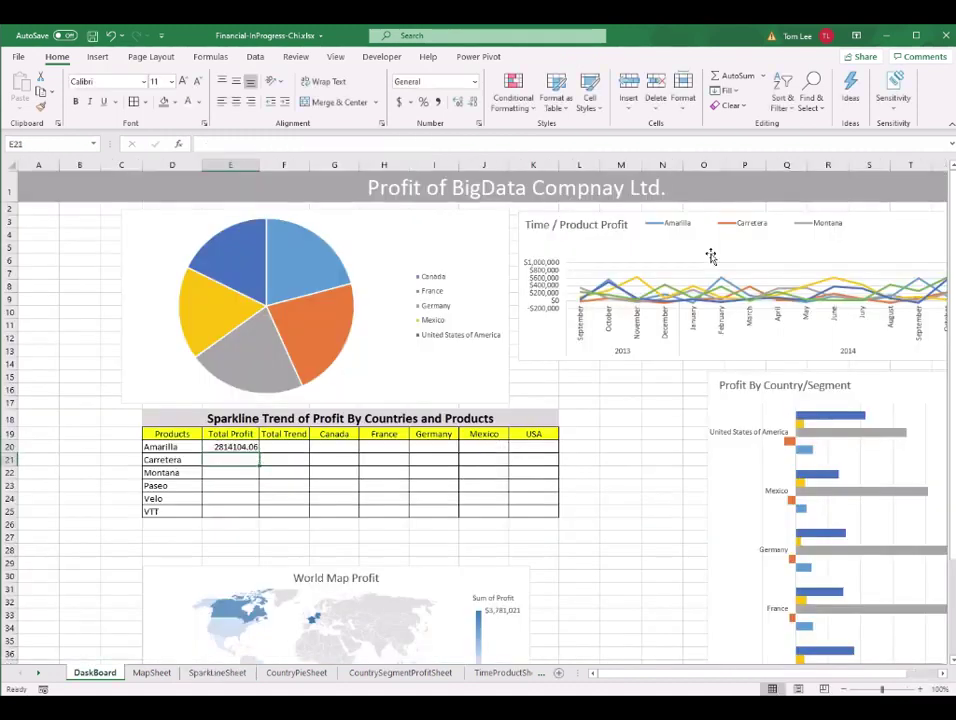
# Format the Amarilla total profit in E20 as Currency with the $ symbol and 0 decimal places.
pyautogui.click(240, 447)
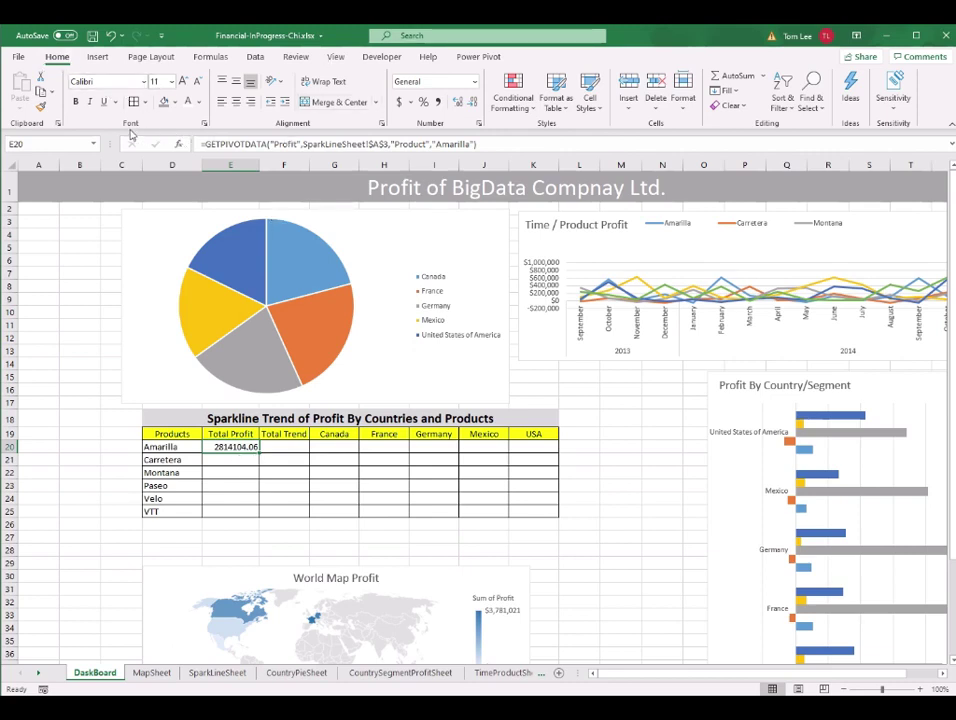
pyautogui.click(204, 123)
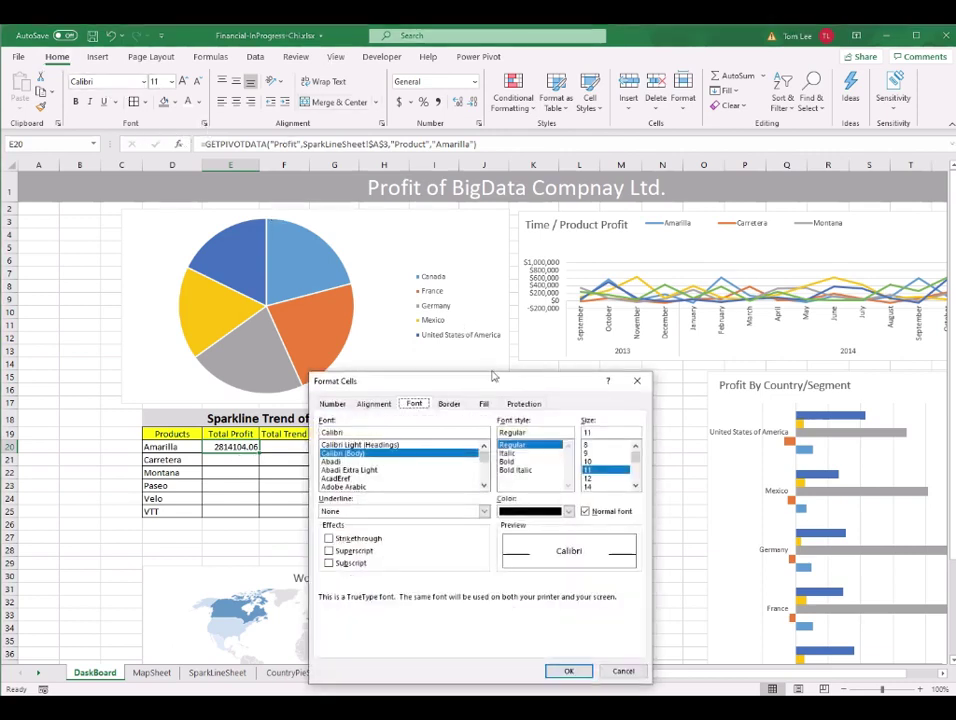
pyautogui.moveTo(478, 367); pyautogui.dragTo(429, 220)
pyautogui.click(278, 244)
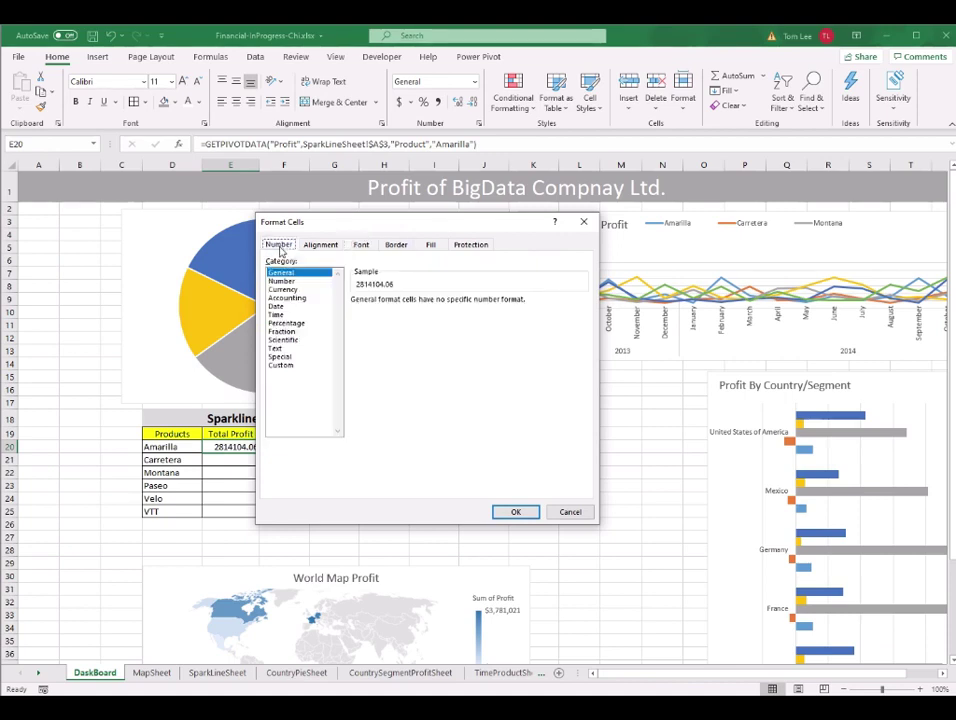
pyautogui.click(439, 306)
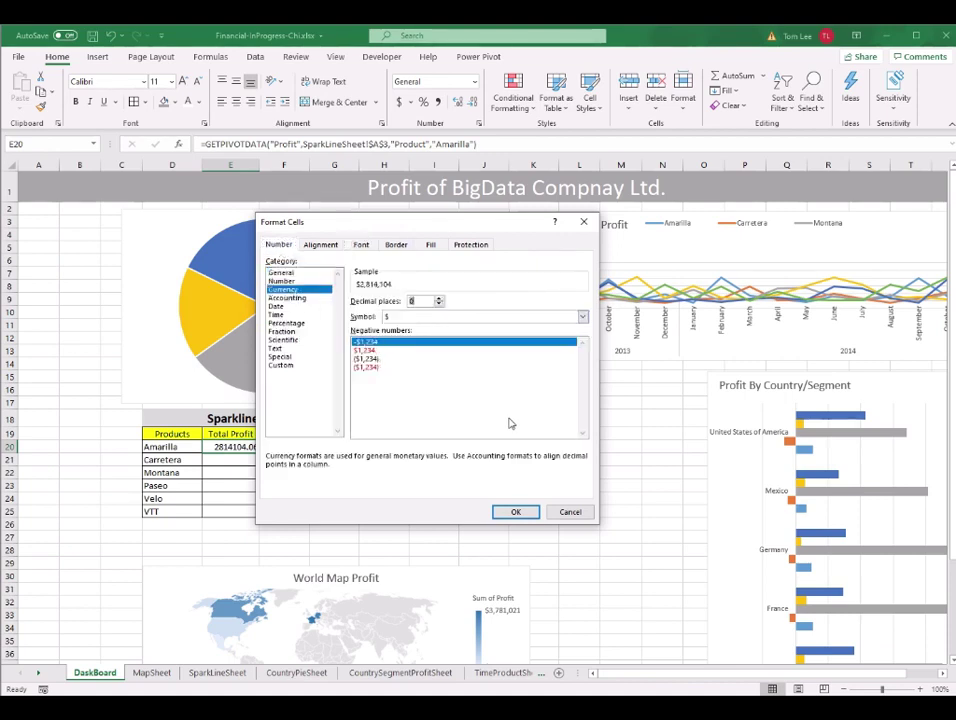
pyautogui.click(515, 511)
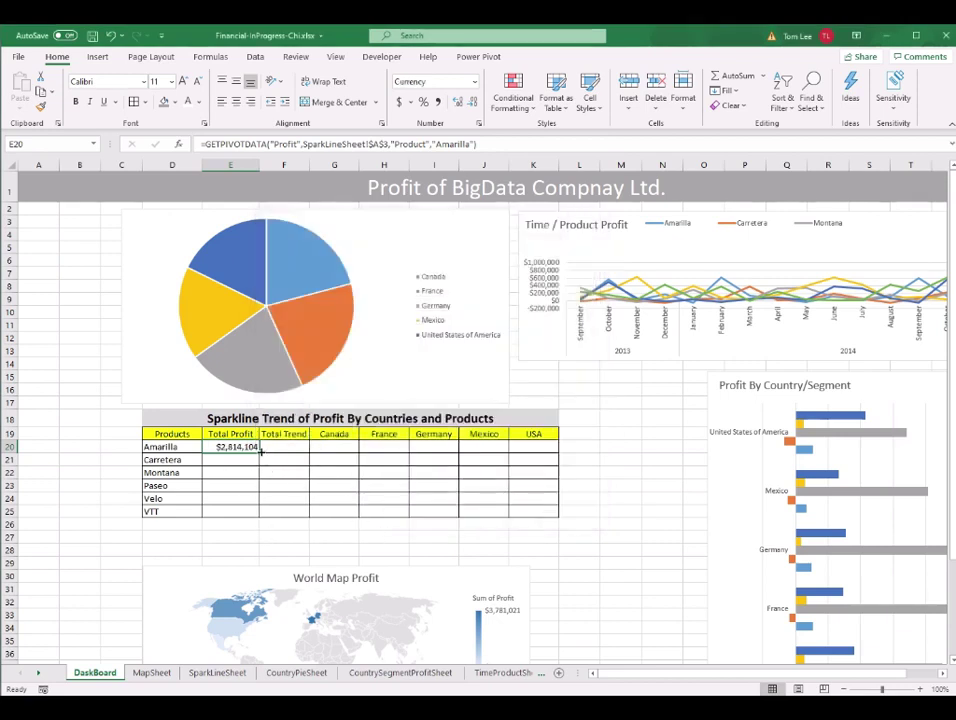
# Try filling the E20 total profit formula down to E25, and undo that fill.
pyautogui.moveTo(260, 452); pyautogui.dragTo(260, 517)
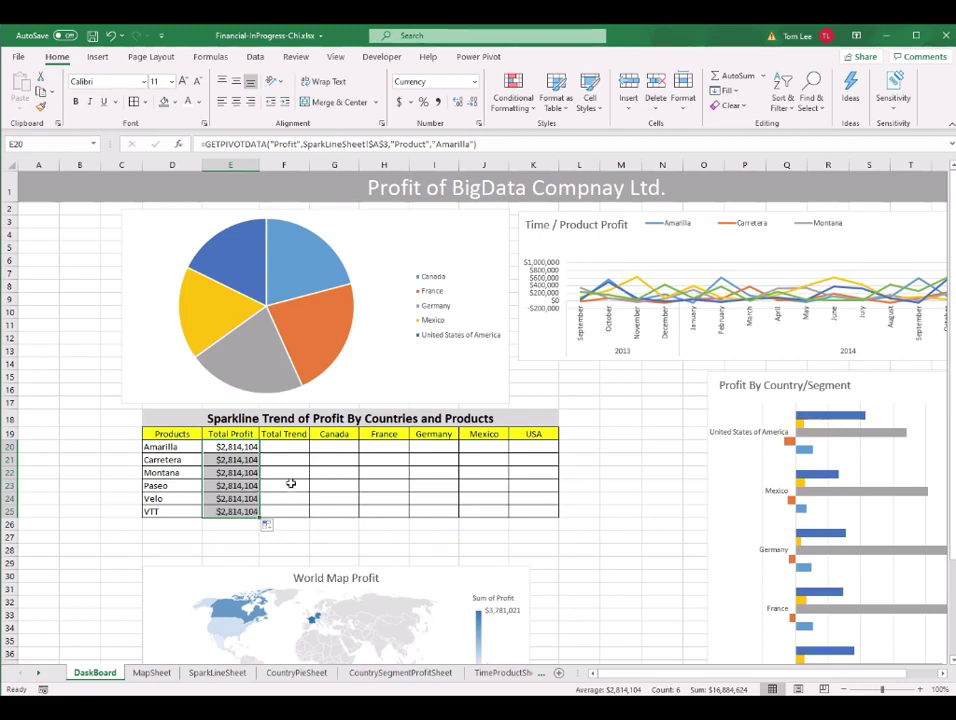
pyautogui.hotkey('ctrl', 'z')
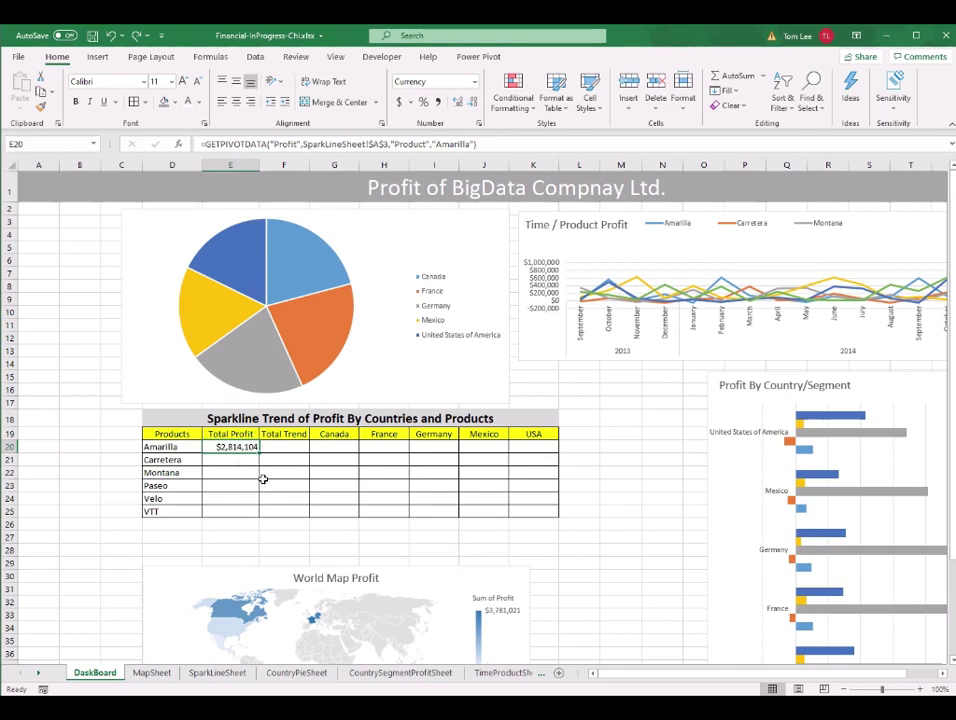
# Replace the fixed product name "Amarilla" in E20's GETPIVOTDATA formula with a reference to D20.
pyautogui.press('F2')
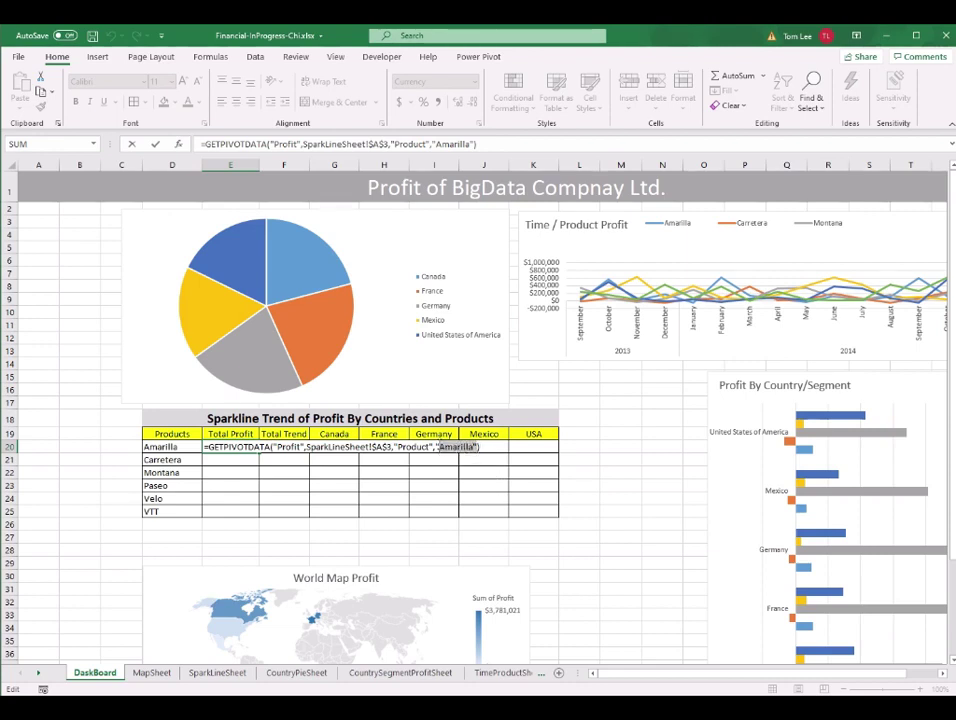
pyautogui.moveTo(436, 446); pyautogui.dragTo(435, 447)
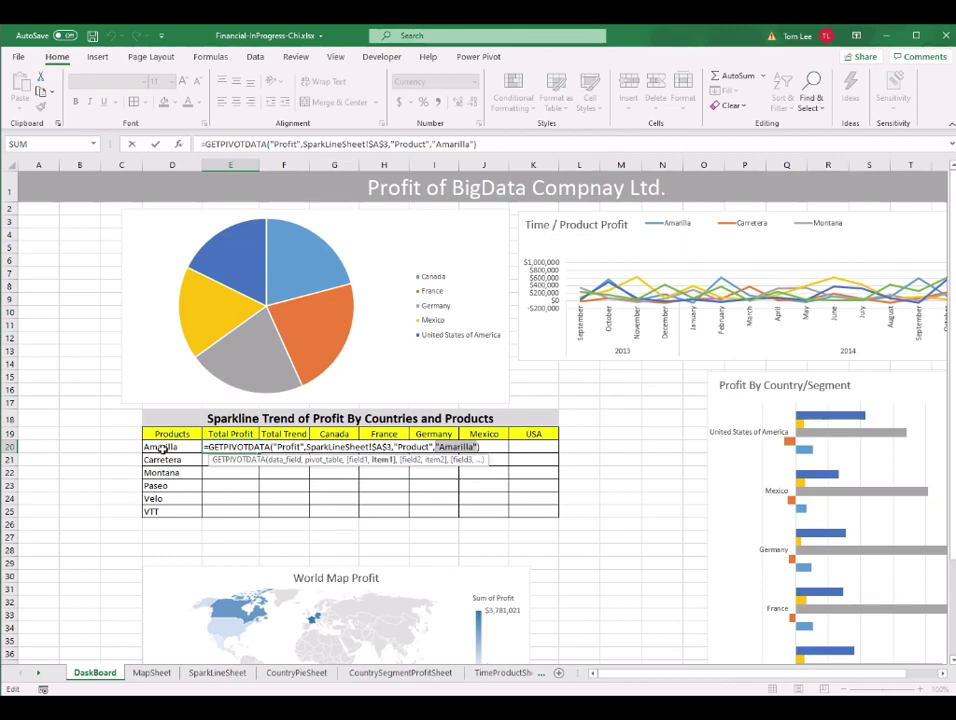
pyautogui.click(161, 449)
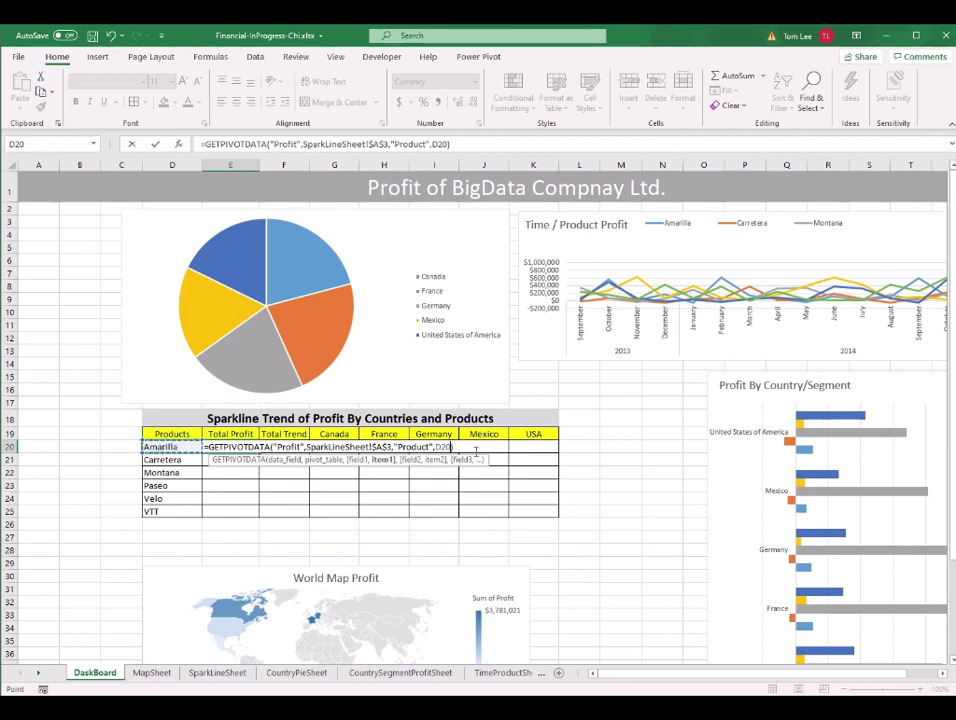
pyautogui.press('Return')
pyautogui.press('Up')
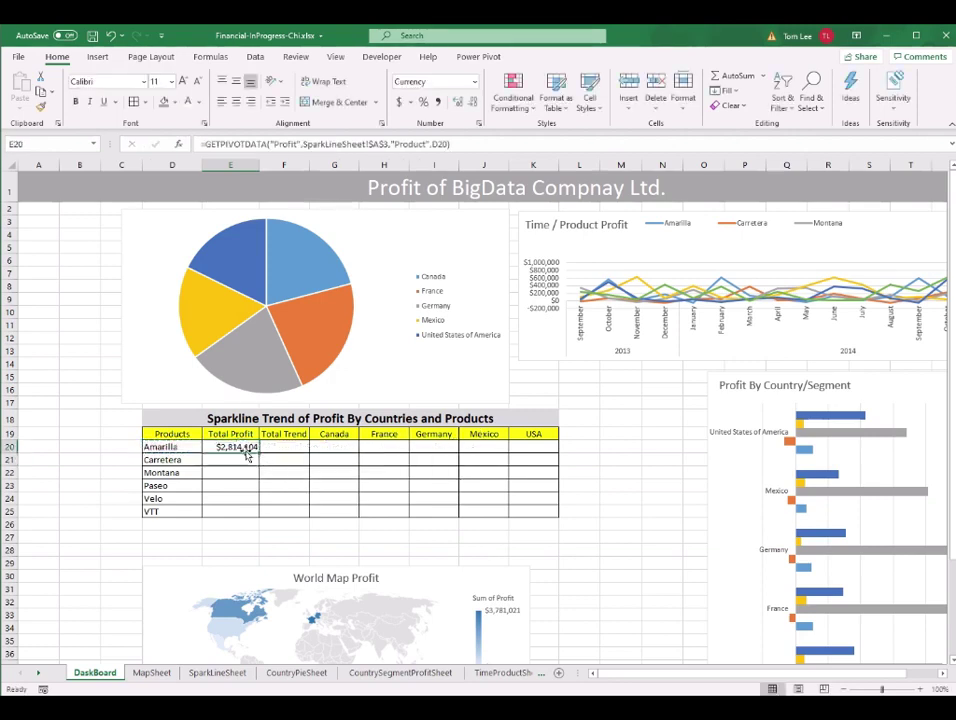
# Fill the total profit formula from E20 down to E25 and check the filled cells.
pyautogui.moveTo(258, 453); pyautogui.dragTo(260, 518)
pyautogui.moveTo(247, 460); pyautogui.dragTo(242, 506)
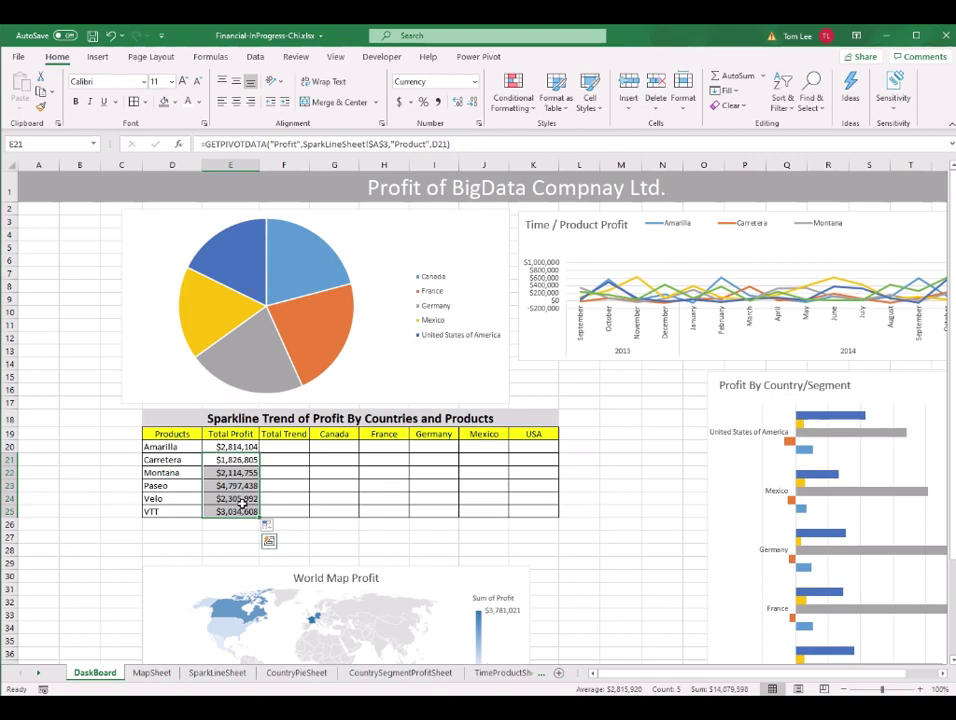
pyautogui.click(242, 457)
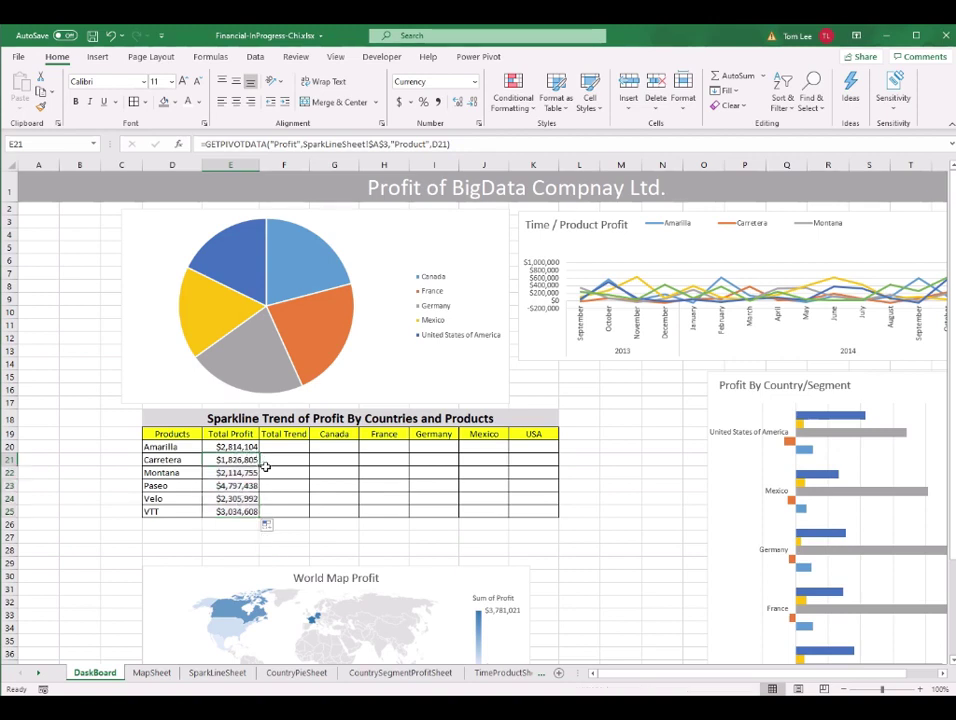
pyautogui.moveTo(236, 447); pyautogui.dragTo(230, 510)
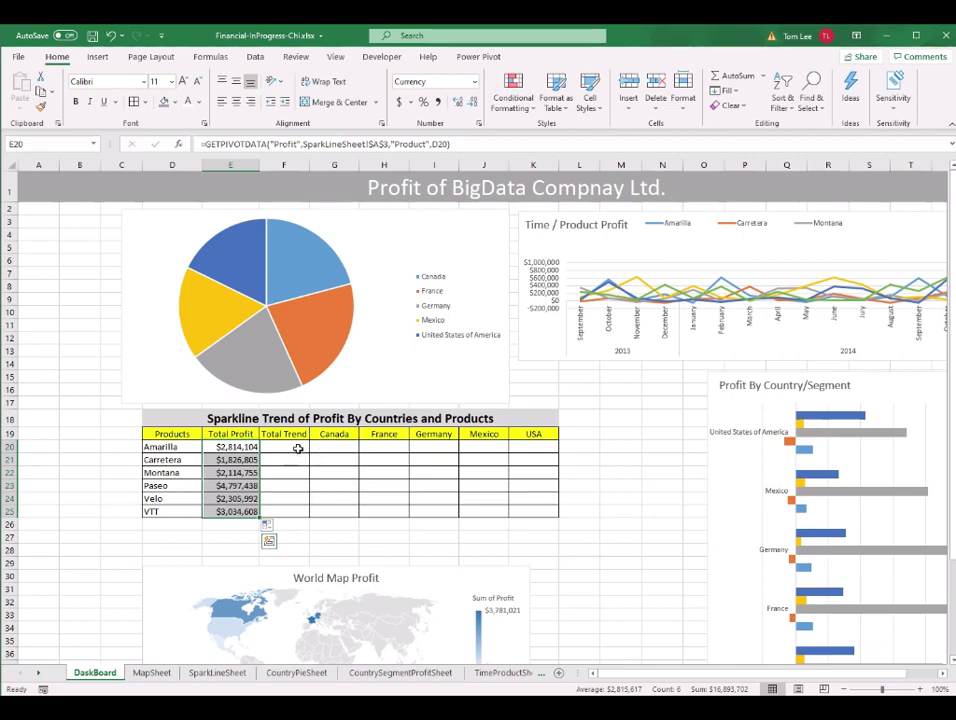
# Insert line sparklines in the Total Trend cells F20:F25 from the data range SparkLineSheet!B6:Q11.
pyautogui.click(298, 448)
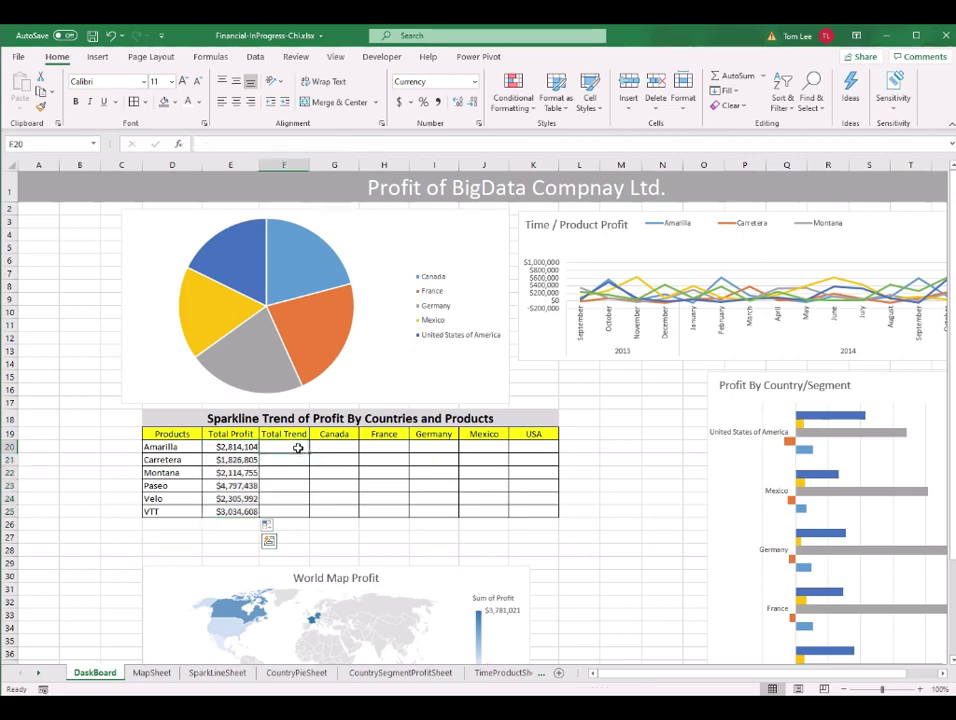
pyautogui.moveTo(298, 448); pyautogui.dragTo(299, 512)
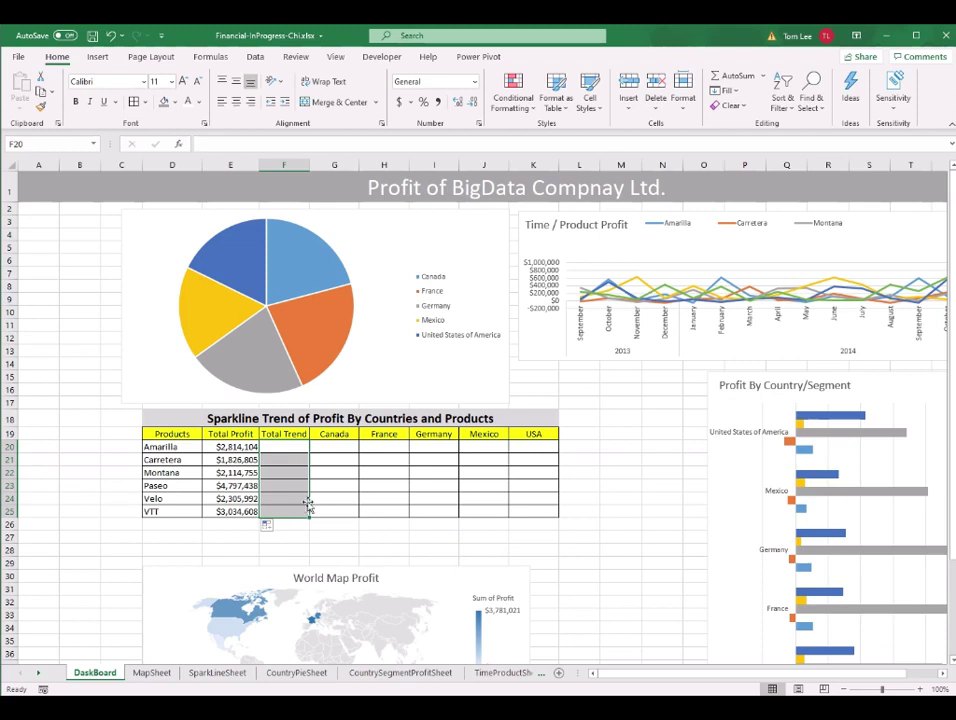
pyautogui.click(100, 58)
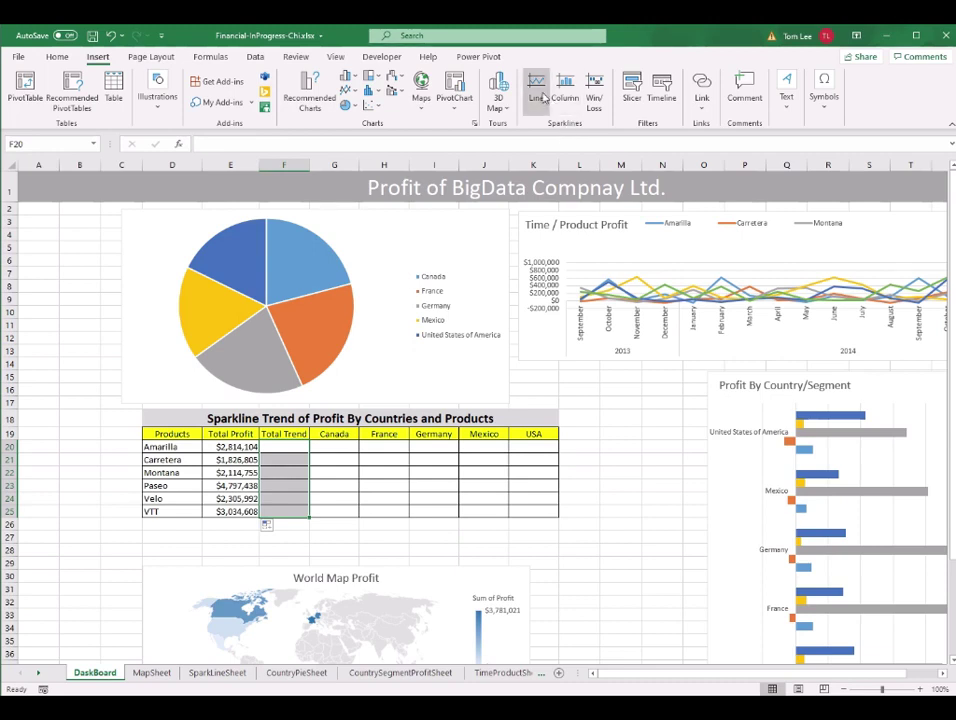
pyautogui.click(541, 97)
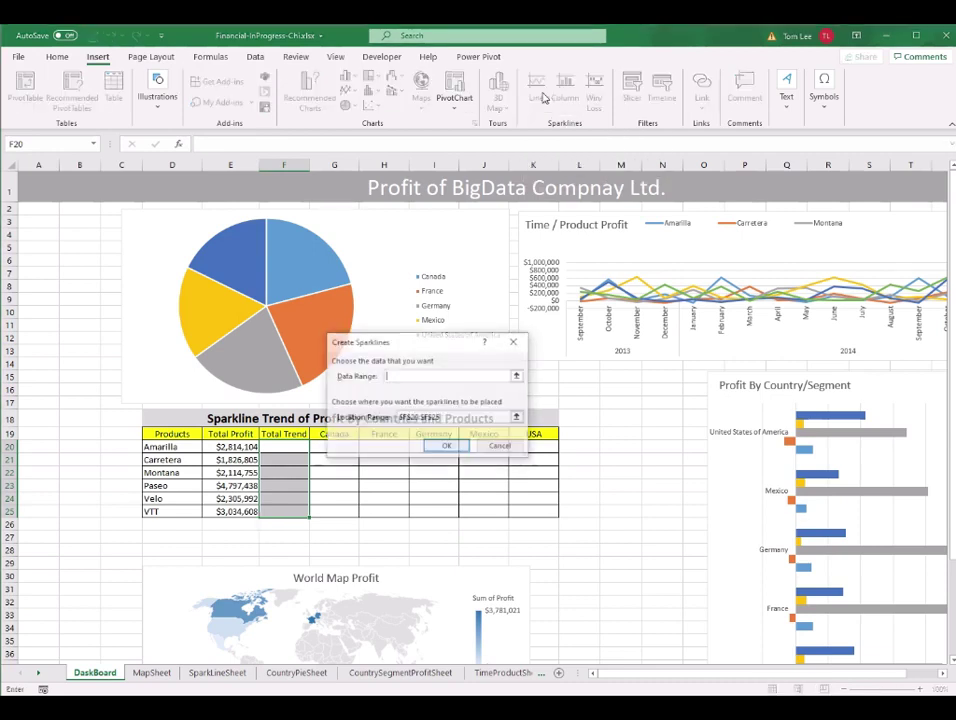
pyautogui.moveTo(450, 350)
pyautogui.mouseDown()
pyautogui.moveTo(465, 260)
pyautogui.moveTo(438, 347)
pyautogui.mouseUp()
pyautogui.hotkey('ctrl', 'pagedown')
pyautogui.hotkey('ctrl', 'pagedown')
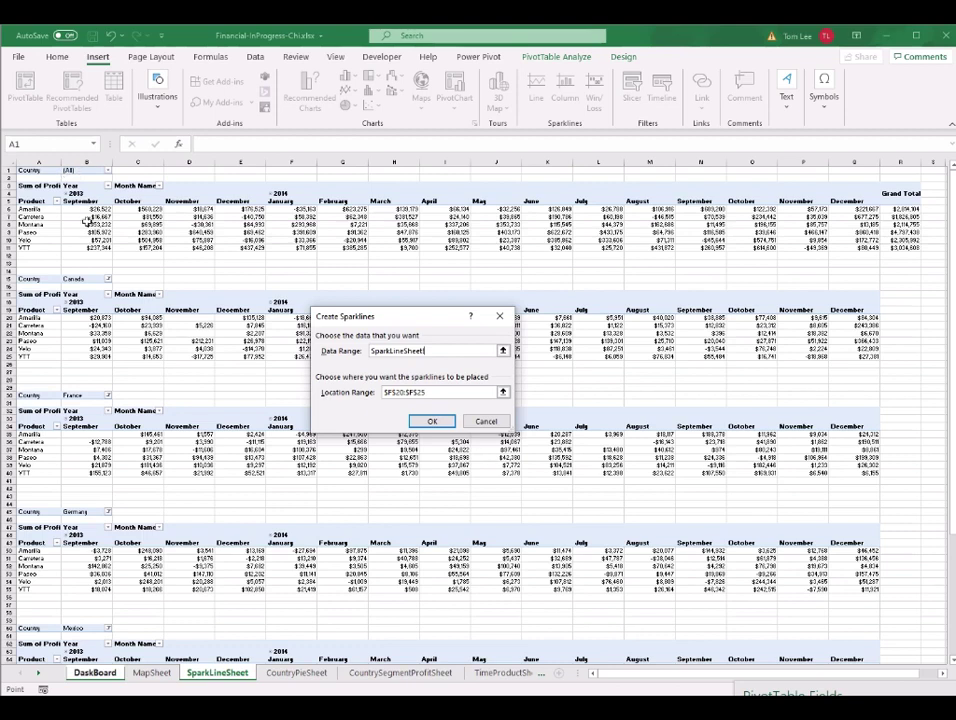
pyautogui.moveTo(85, 210); pyautogui.dragTo(862, 248)
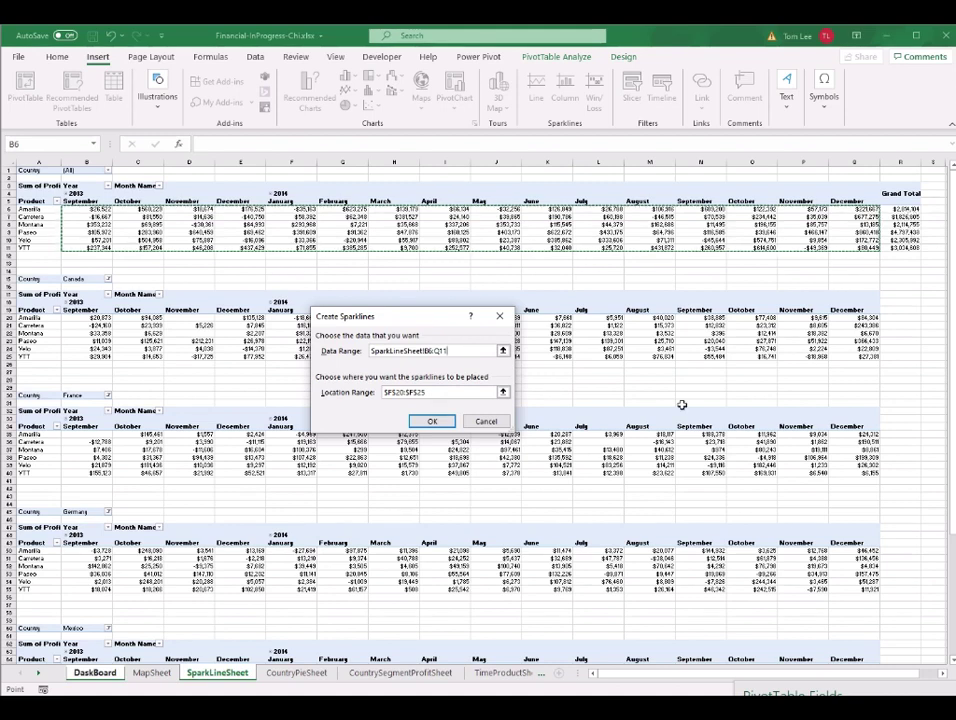
pyautogui.click(431, 421)
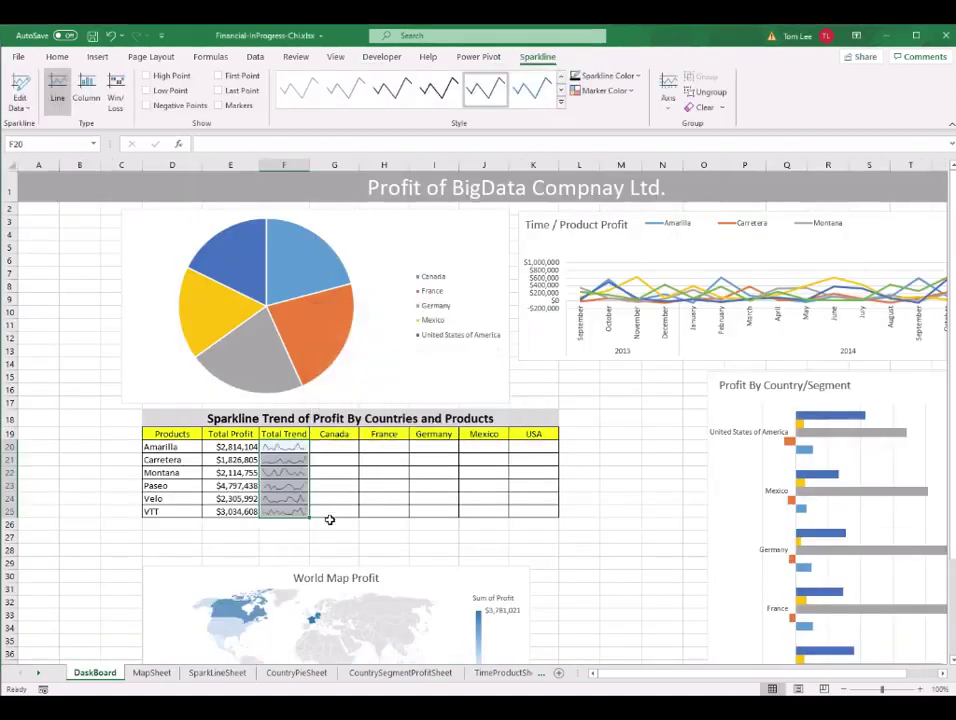
# Widen columns F to K together so all sparkline columns get the same larger width.
pyautogui.moveTo(305, 207); pyautogui.dragTo(545, 560)
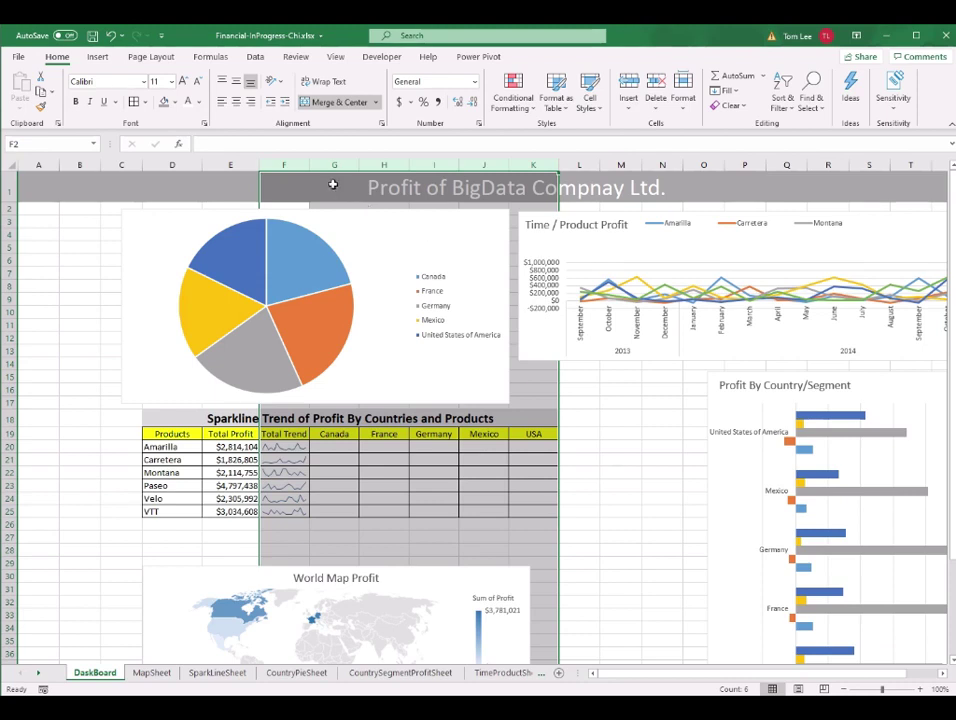
pyautogui.moveTo(313, 165); pyautogui.dragTo(321, 165)
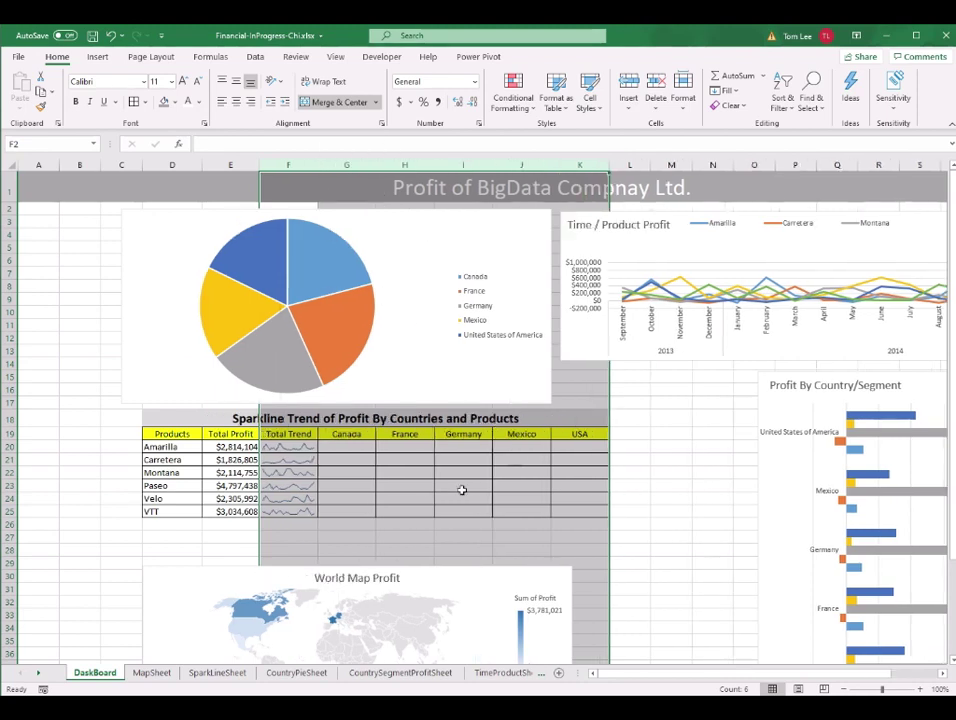
# Insert line sparklines in the Canada cells G20:G25 from the data range SparkLineSheet!B20:Q25.
pyautogui.moveTo(356, 447); pyautogui.dragTo(356, 509)
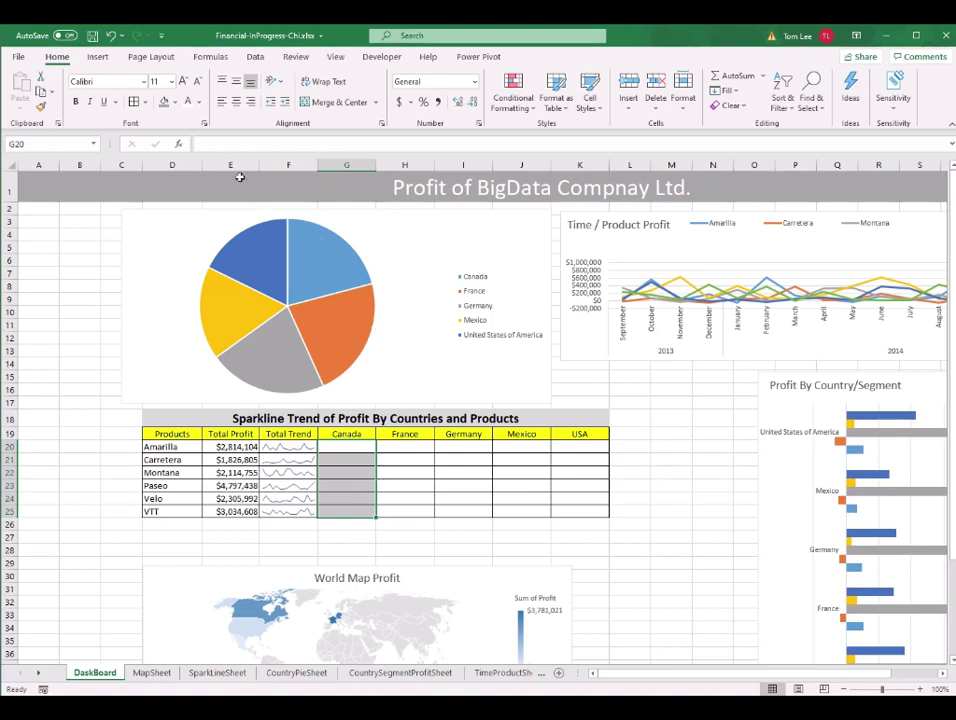
pyautogui.click(97, 56)
pyautogui.click(565, 90)
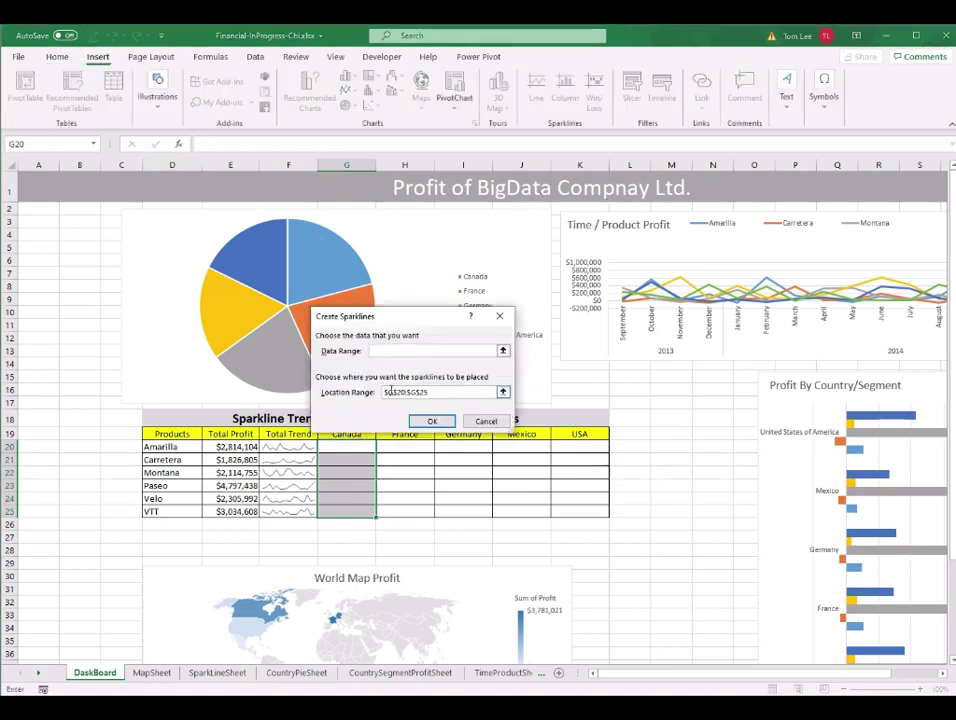
pyautogui.click(210, 675)
pyautogui.moveTo(93, 318); pyautogui.dragTo(875, 357)
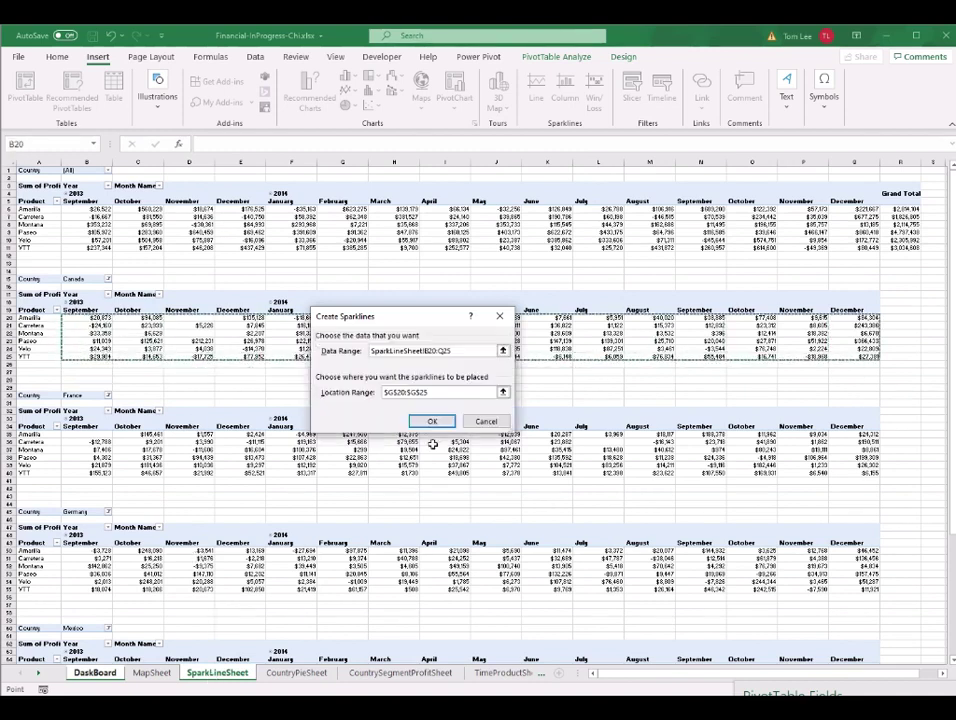
pyautogui.click(432, 421)
# Insert line sparklines in the France cells H20:H25 from the data range SparkLineSheet!B35:Q40.
pyautogui.moveTo(405, 447); pyautogui.dragTo(405, 508)
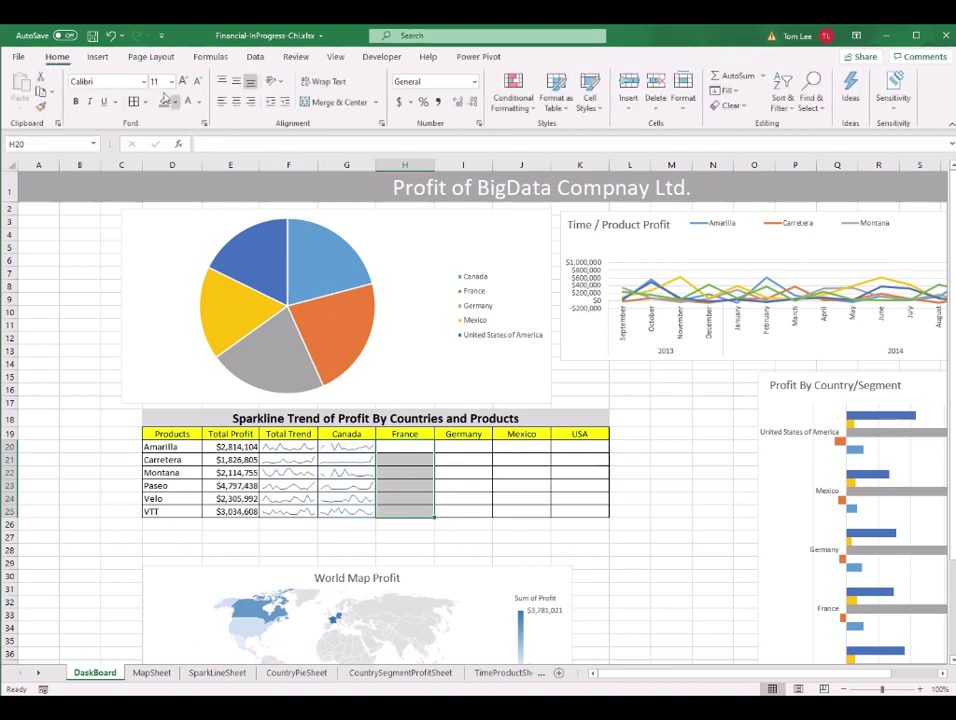
pyautogui.click(97, 56)
pyautogui.click(538, 92)
pyautogui.click(219, 673)
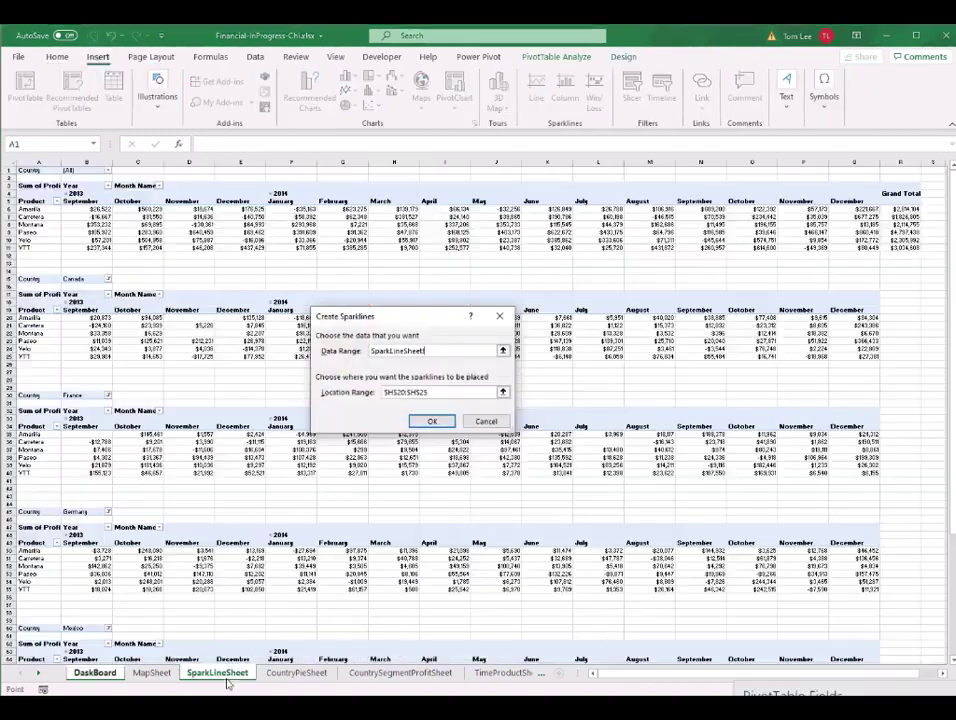
pyautogui.moveTo(95, 441); pyautogui.dragTo(849, 474)
pyautogui.moveTo(80, 434); pyautogui.dragTo(849, 474)
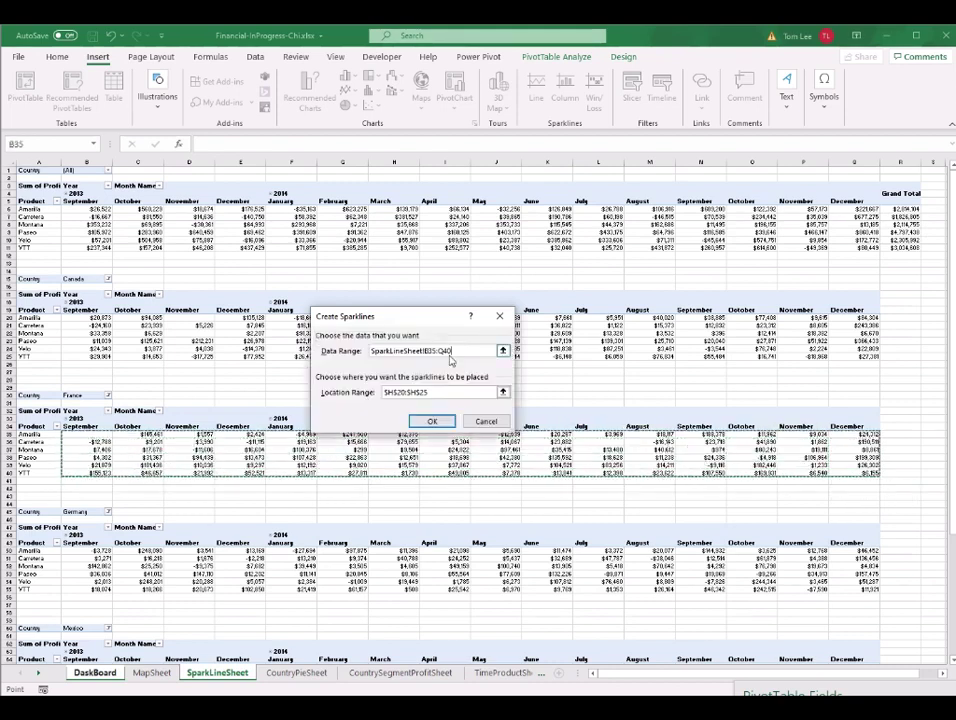
pyautogui.click(431, 424)
# Insert line sparklines in the Germany cells I20:I25 from the data range SparkLineSheet!B50:Q55.
pyautogui.moveTo(464, 447); pyautogui.dragTo(467, 514)
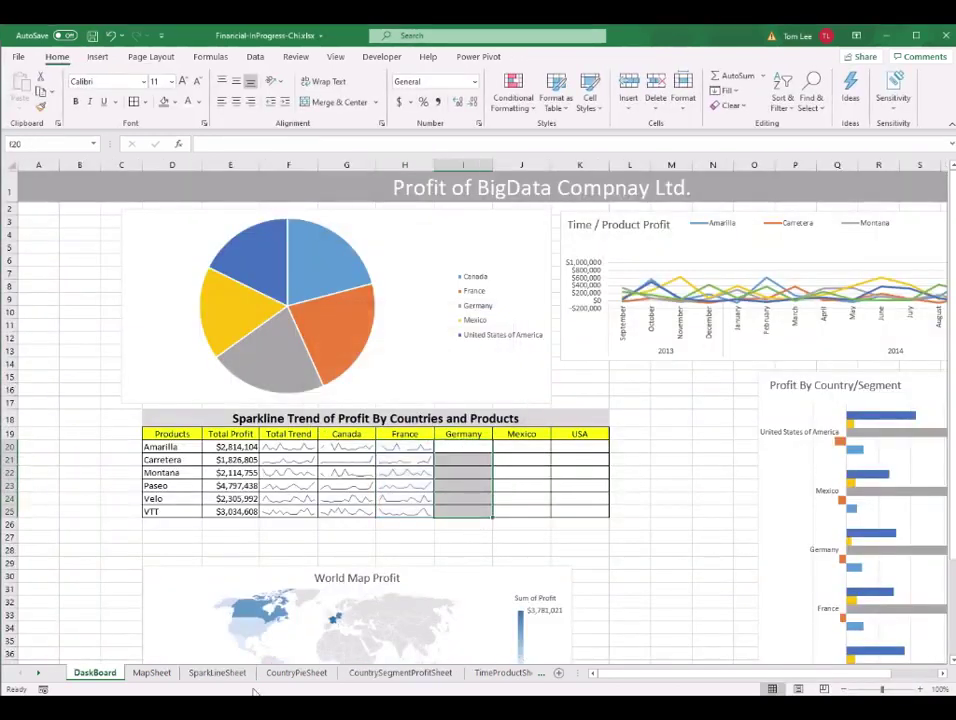
pyautogui.click(98, 58)
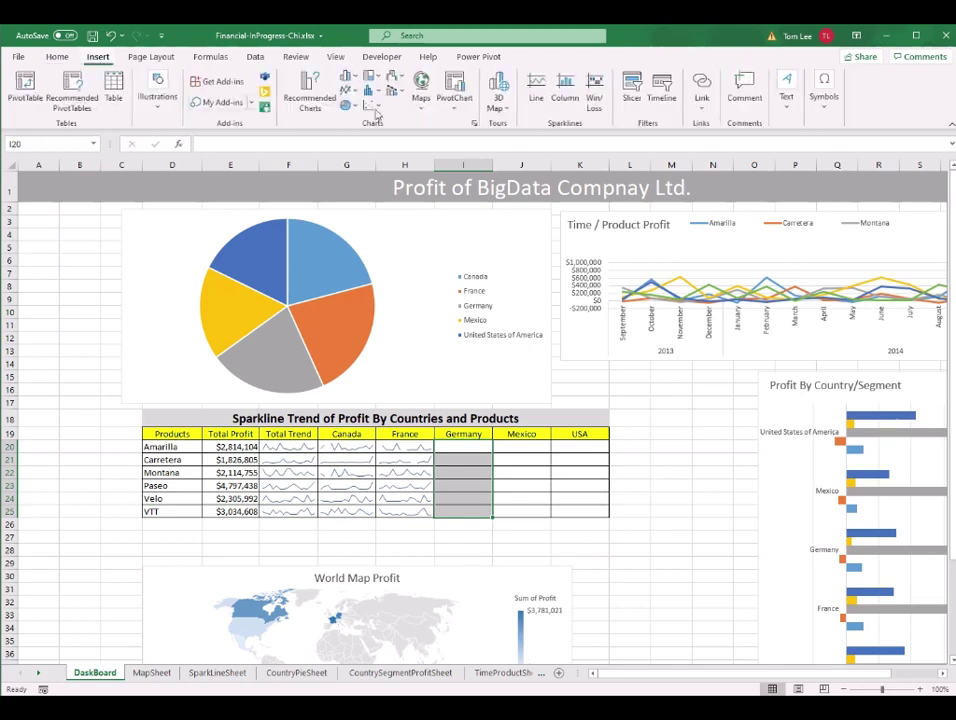
pyautogui.click(539, 93)
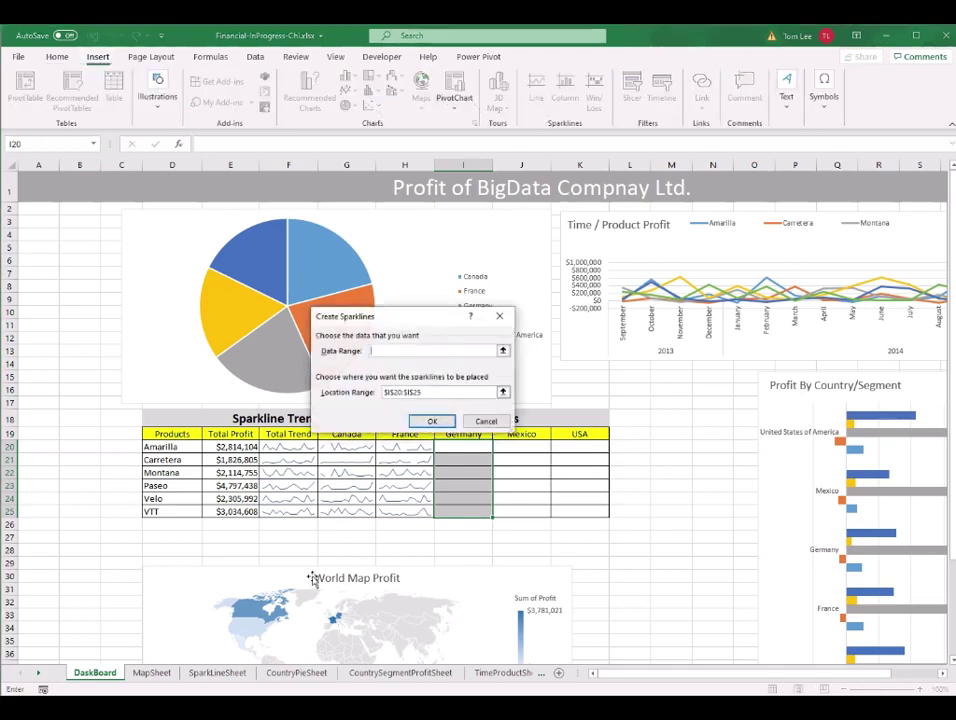
pyautogui.click(224, 675)
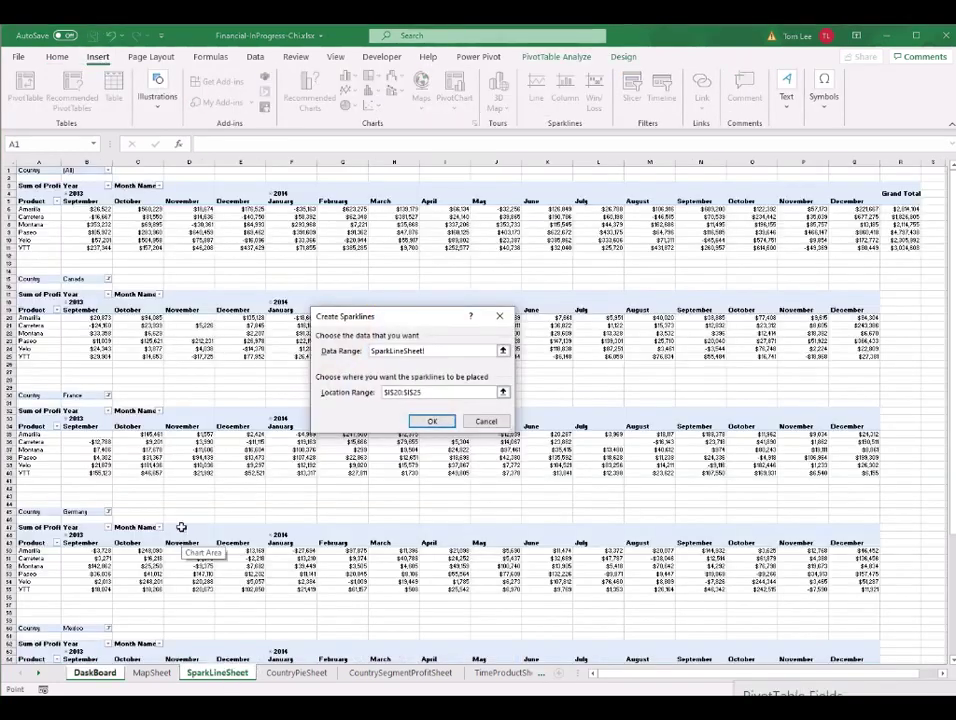
pyautogui.scroll(-7, 184, 545)
pyautogui.moveTo(96, 397); pyautogui.dragTo(850, 435)
pyautogui.click(433, 482)
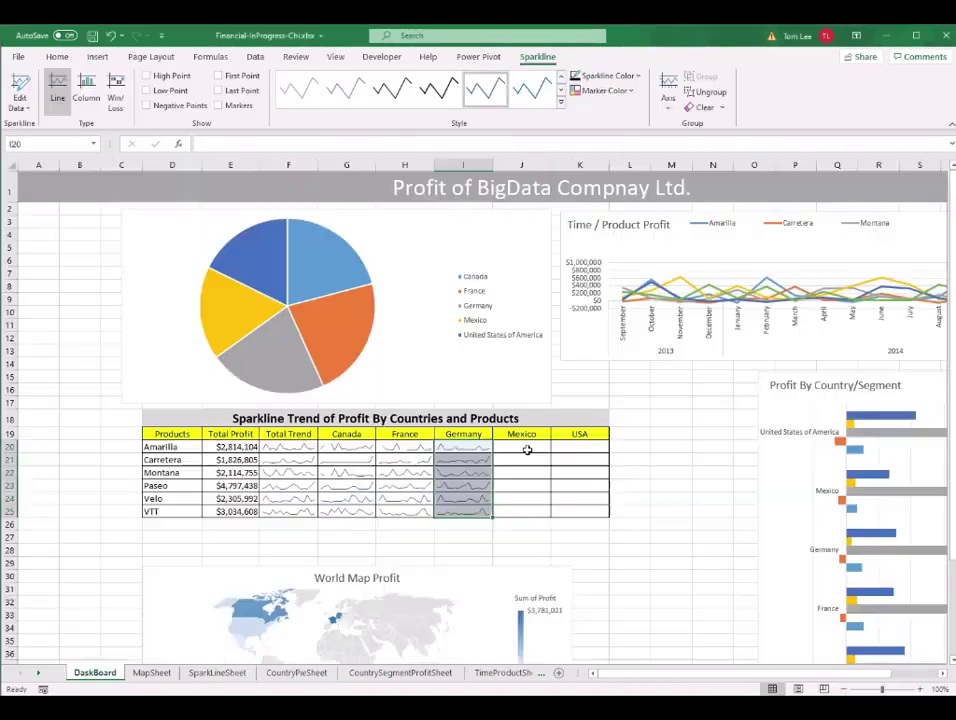
# Insert line sparklines in the Mexico cells J20:J25 from the data range SparkLineSheet!B65:Q70.
pyautogui.click(110, 35)
pyautogui.click(97, 56)
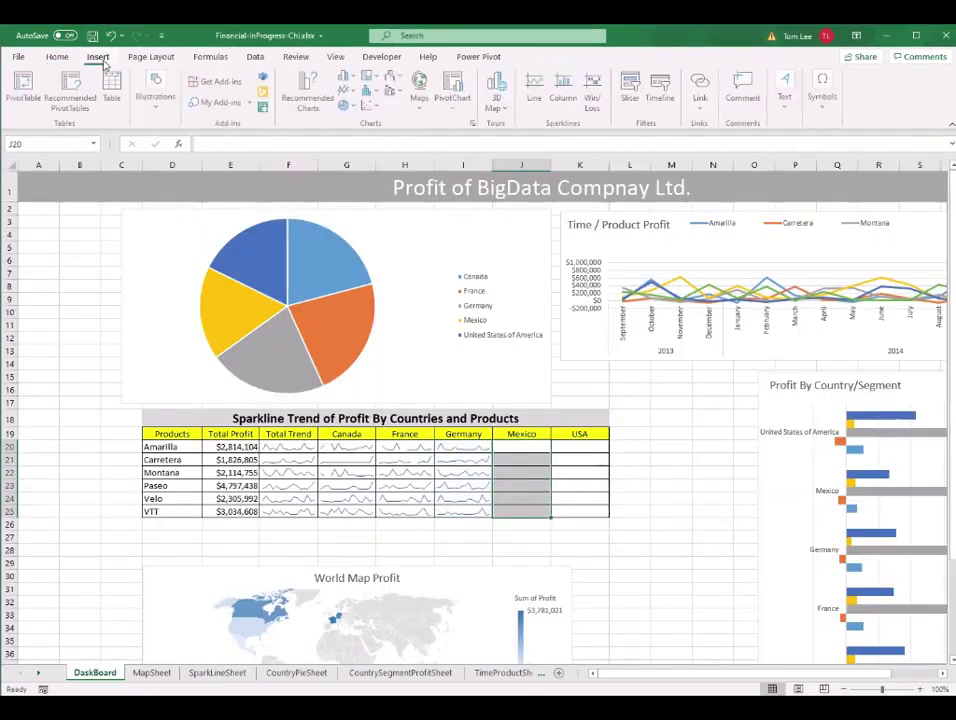
pyautogui.click(534, 88)
pyautogui.click(218, 673)
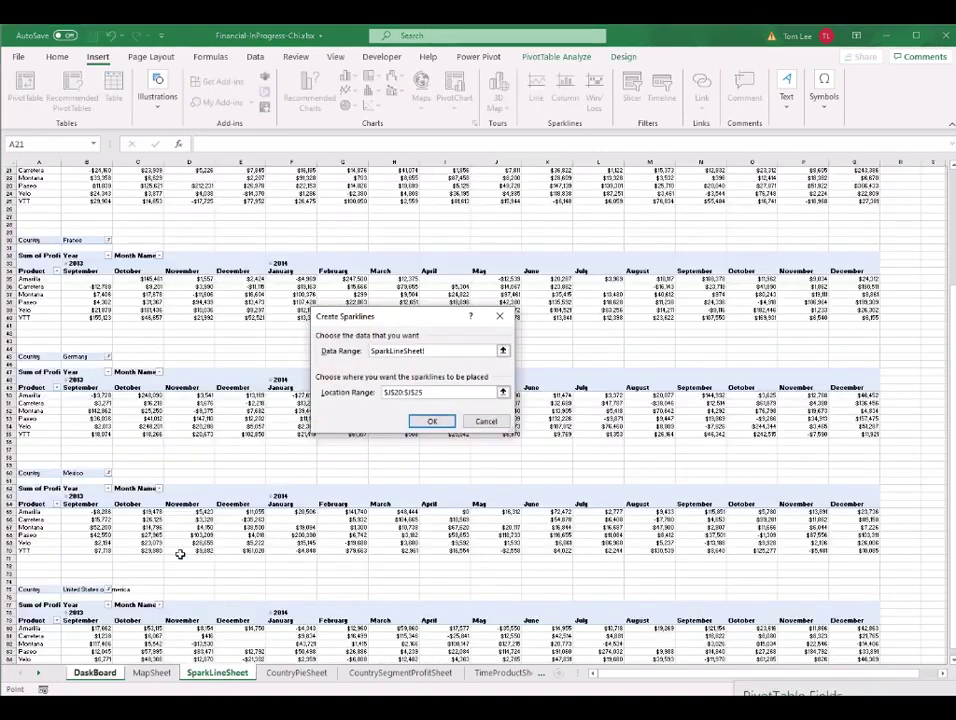
pyautogui.moveTo(65, 511); pyautogui.dragTo(848, 553)
pyautogui.click(428, 419)
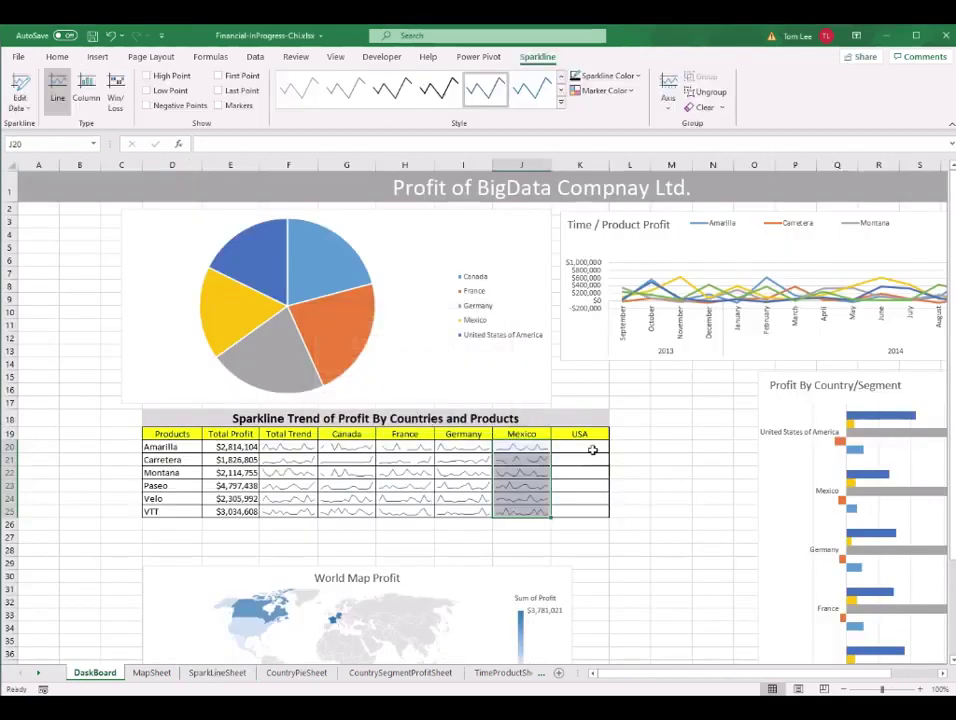
# Insert line sparklines in the USA cells K20:K25 from the data range SparkLineSheet!B80:Q85.
pyautogui.moveTo(594, 507); pyautogui.dragTo(595, 512)
pyautogui.click(97, 57)
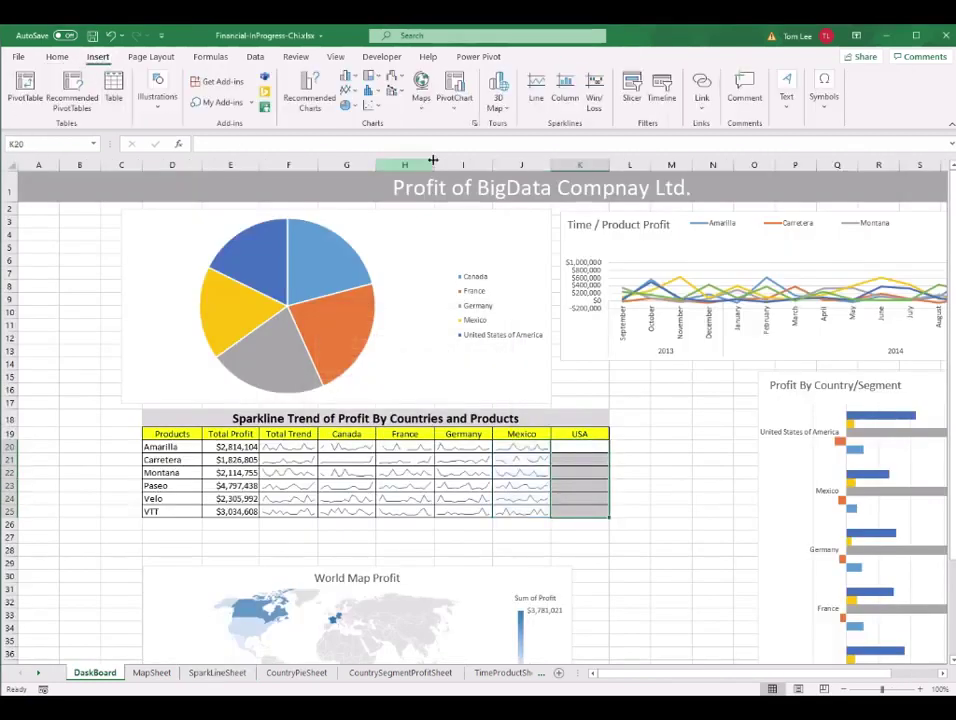
pyautogui.click(537, 97)
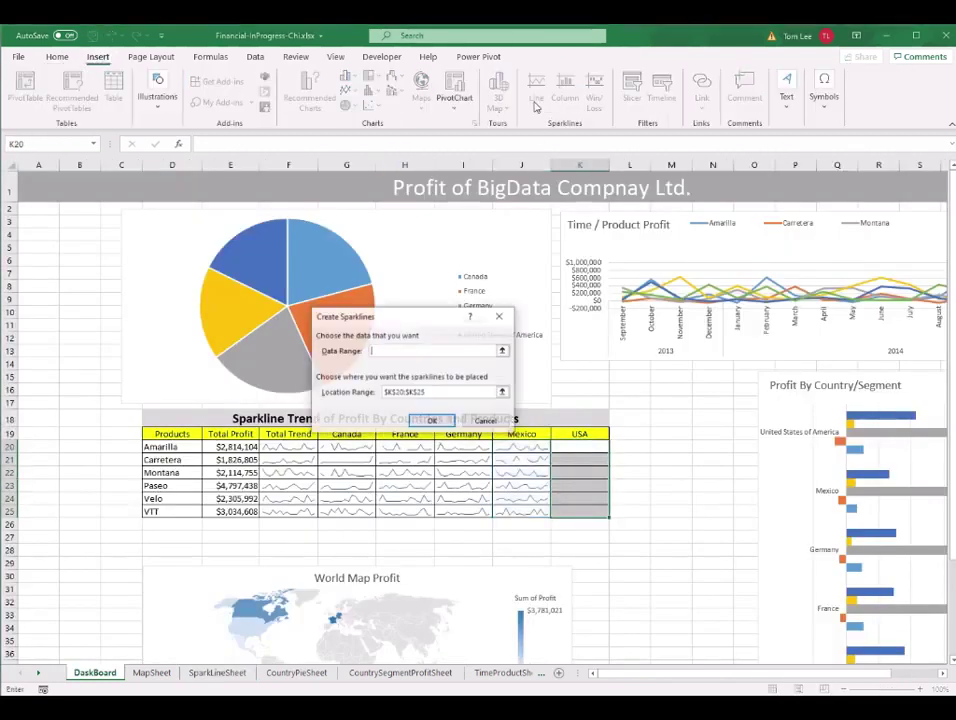
pyautogui.click(218, 673)
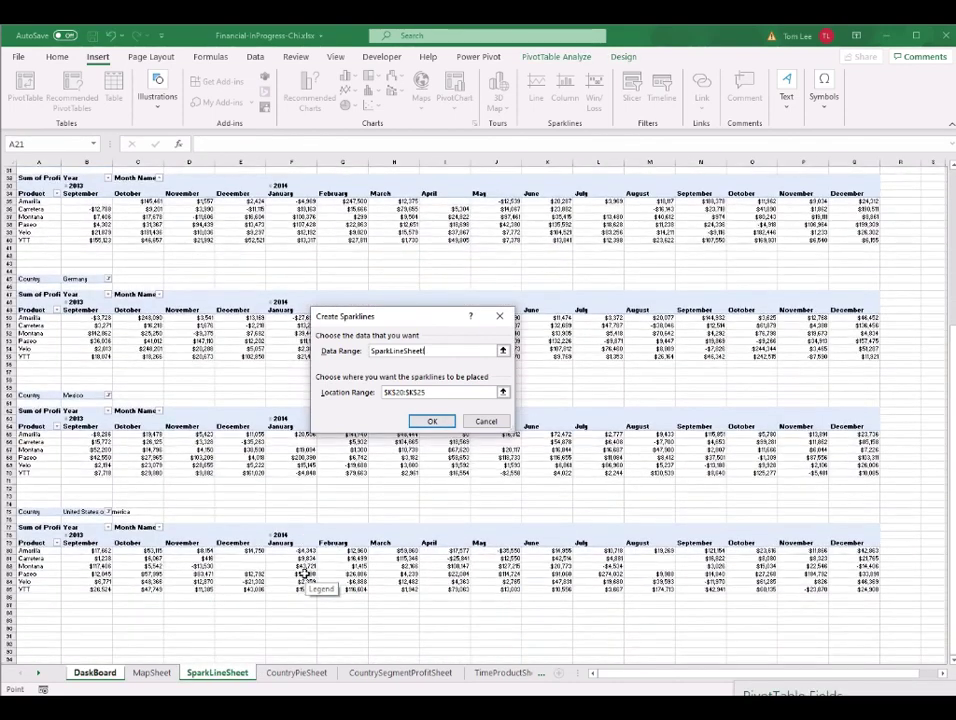
pyautogui.scroll(-2, 305, 573)
pyautogui.moveTo(95, 512); pyautogui.dragTo(670, 552)
pyautogui.click(430, 421)
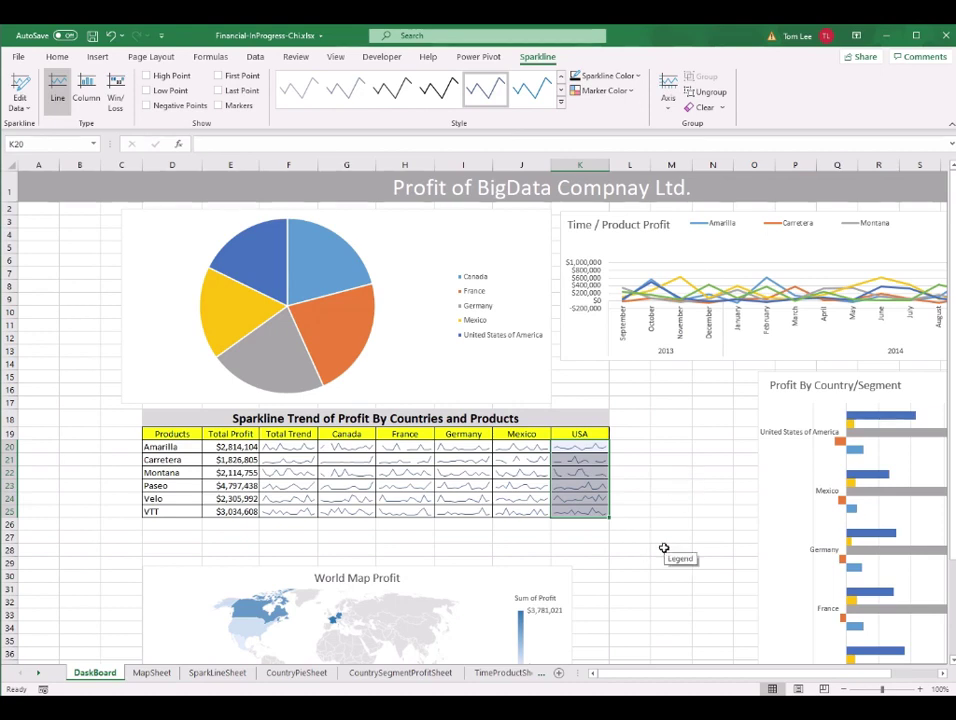
# Make the Time / Product Profit chart taller so it reaches down to row 17.
pyautogui.moveTo(882, 689)
pyautogui.mouseDown()
pyautogui.moveTo(852, 690)
pyautogui.moveTo(875, 689)
pyautogui.mouseUp()
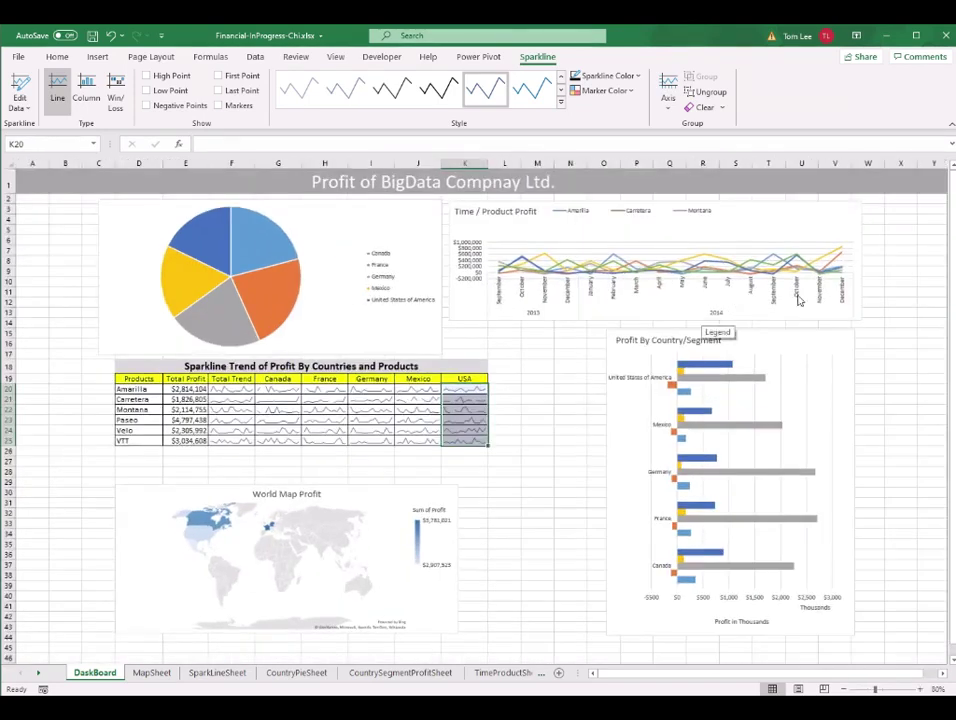
pyautogui.click(781, 238)
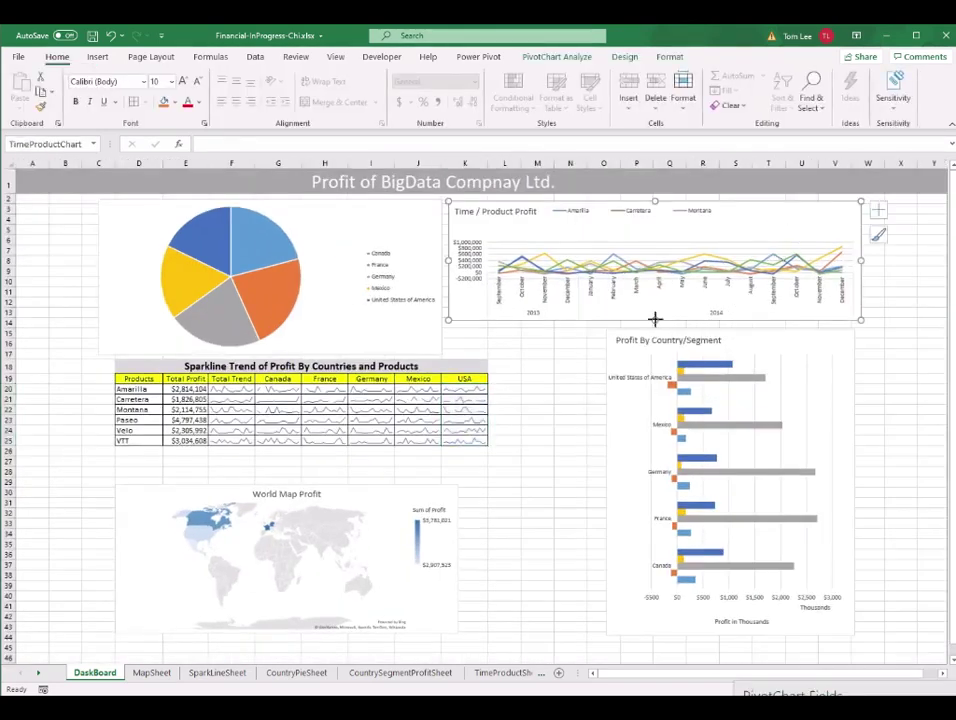
pyautogui.moveTo(650, 343); pyautogui.dragTo(653, 352)
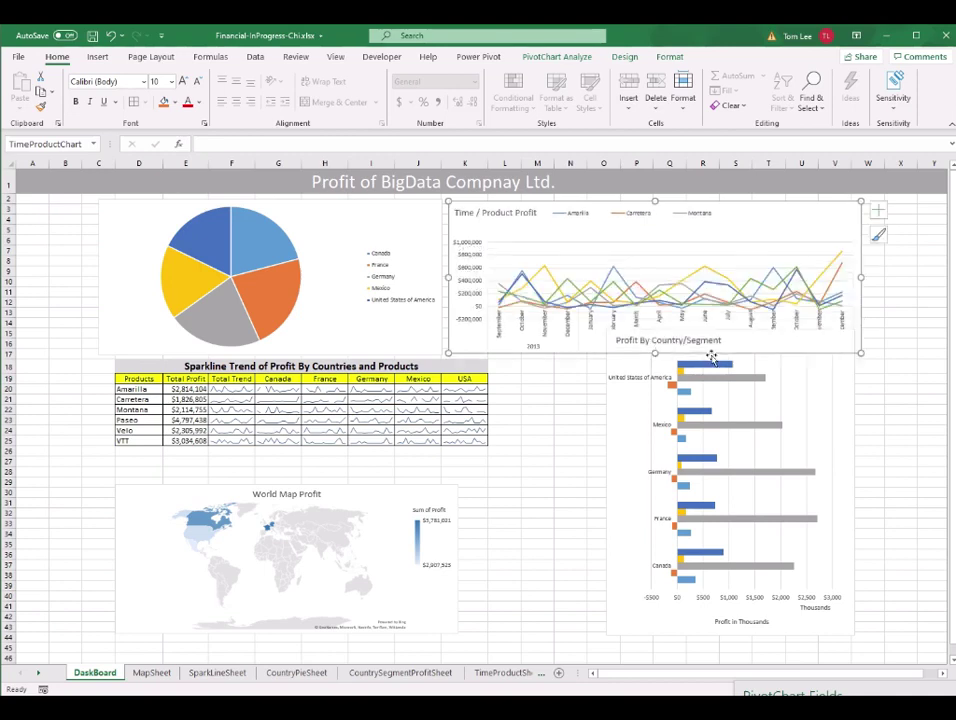
# Move the Profit By Country/Segment chart below the line chart beside the sparkline table, and resize both charts to end together at column V.
pyautogui.click(839, 423)
pyautogui.moveTo(826, 340); pyautogui.dragTo(718, 373)
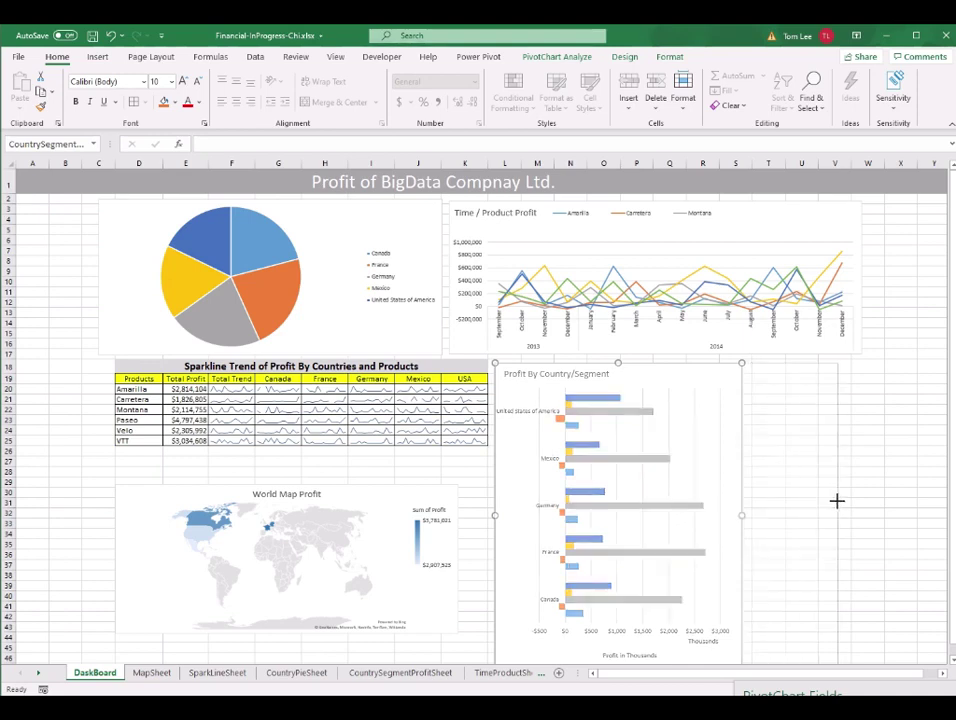
pyautogui.click(848, 240)
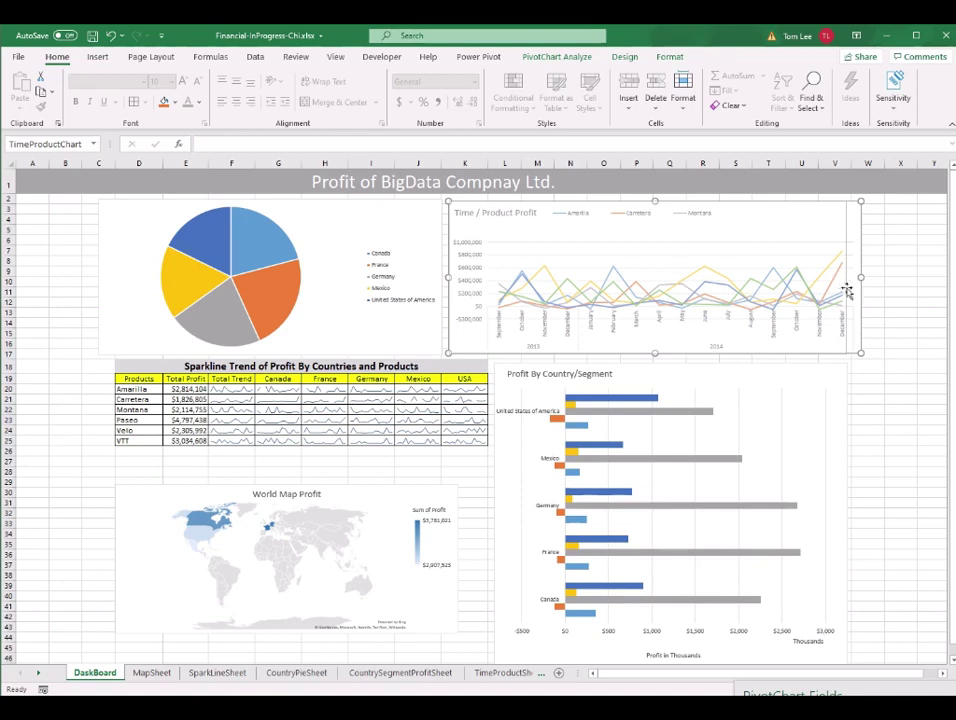
pyautogui.moveTo(845, 288); pyautogui.dragTo(845, 288)
# Move the World Map Profit chart directly beneath the sparkline table and enlarge it to the table's full width, down to about row 46.
pyautogui.moveTo(393, 487); pyautogui.dragTo(395, 457)
pyautogui.moveTo(459, 598); pyautogui.dragTo(487, 660)
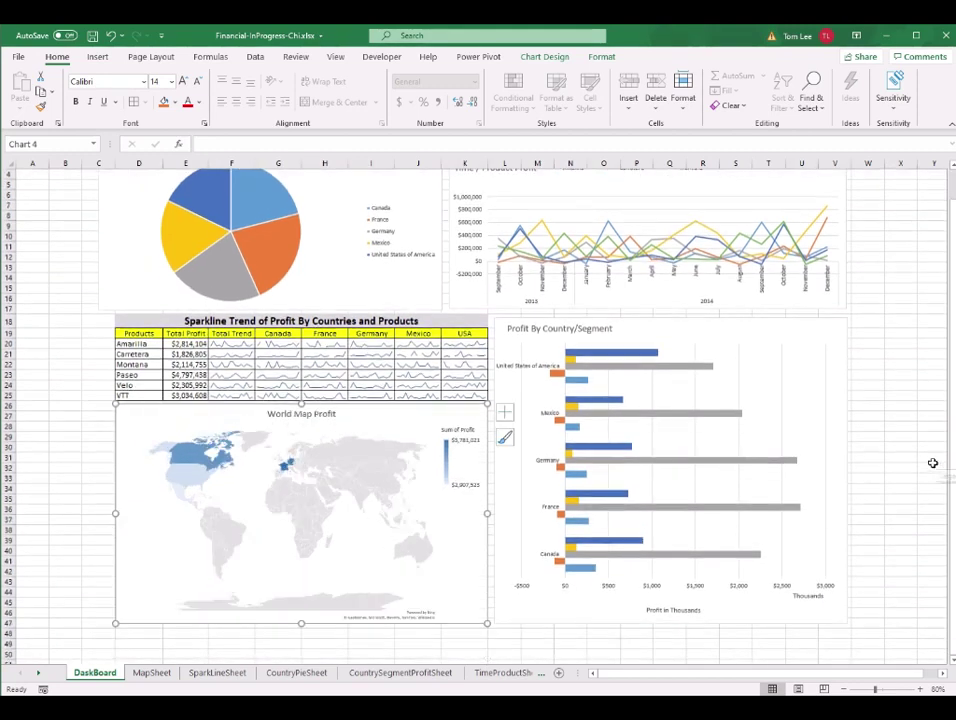
pyautogui.click(932, 463)
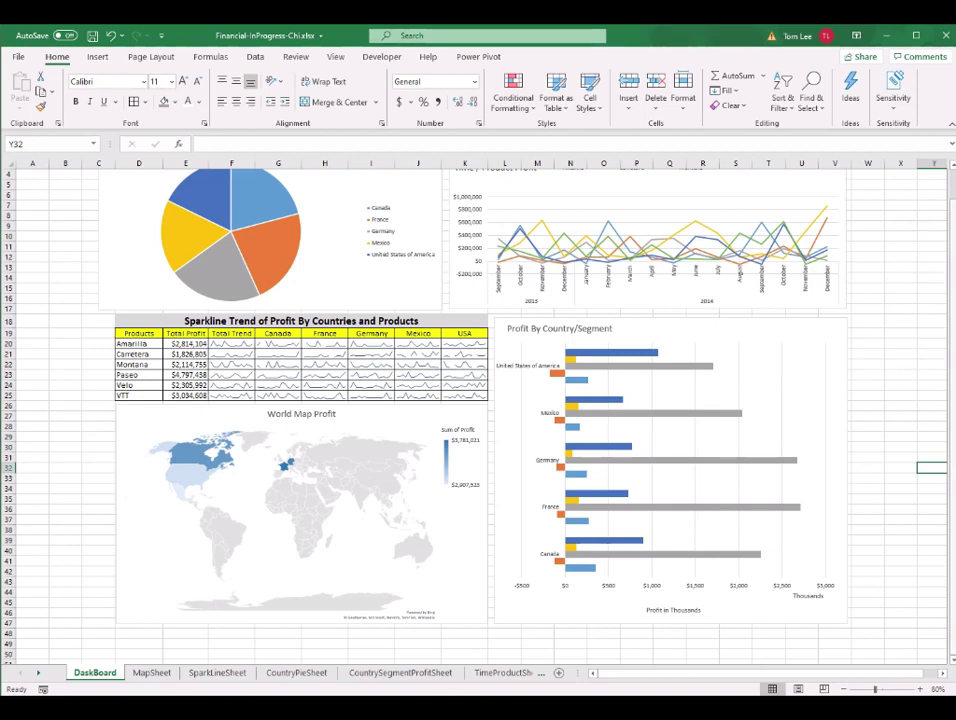
pyautogui.scroll(2, 953, 248)
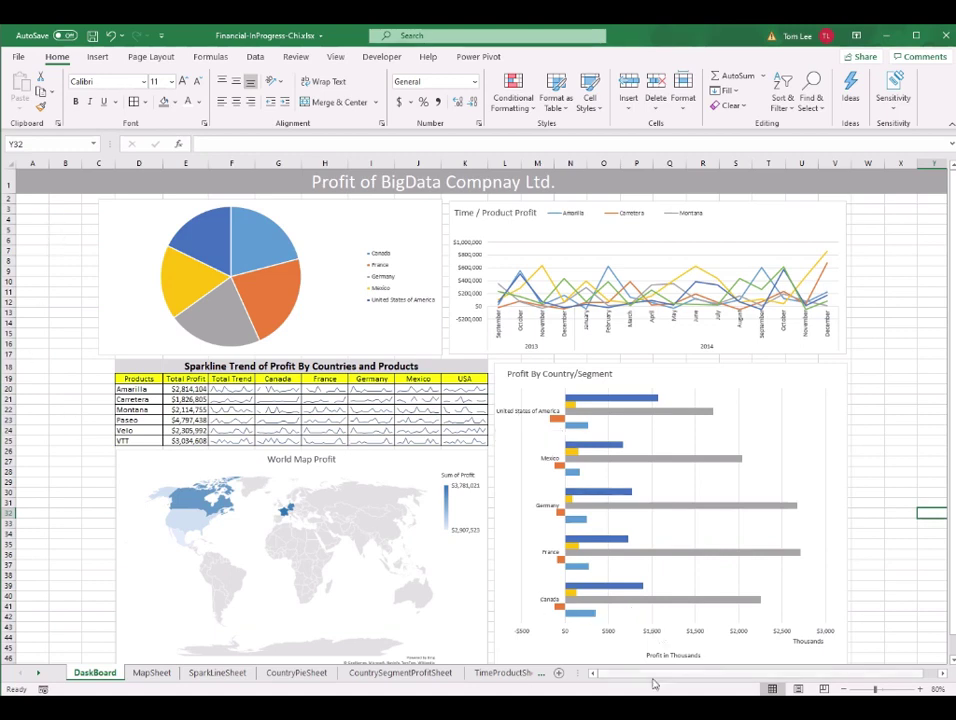
# View the finished dashboard in Financial-Final.xlsx for comparison and return to Financial-InProgress-Chi.xlsx.
pyautogui.click(617, 650)
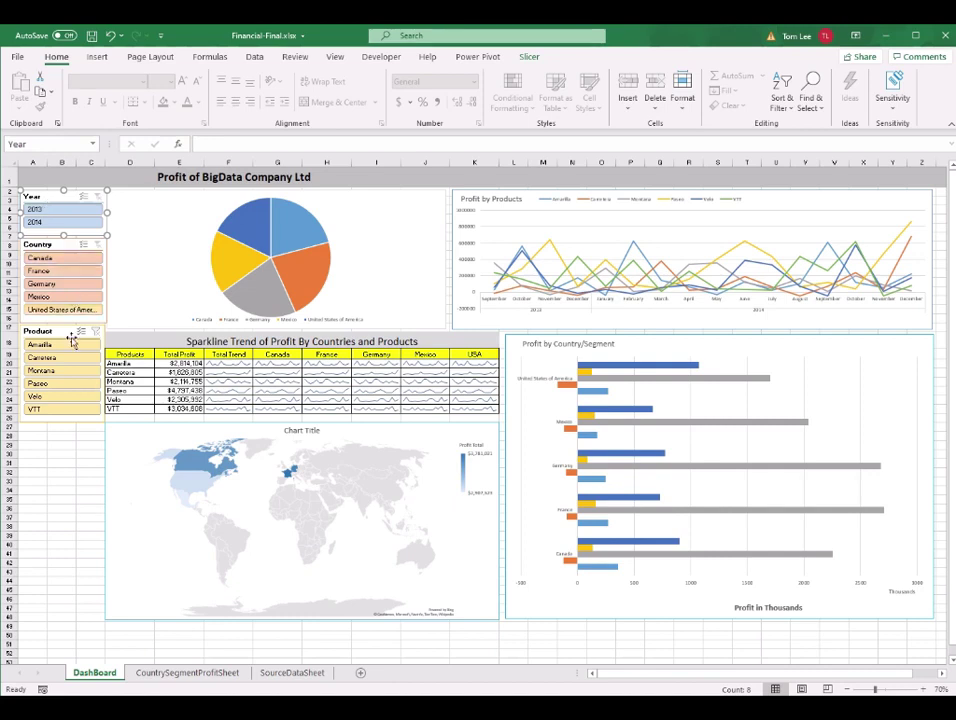
pyautogui.moveTo(618, 718)
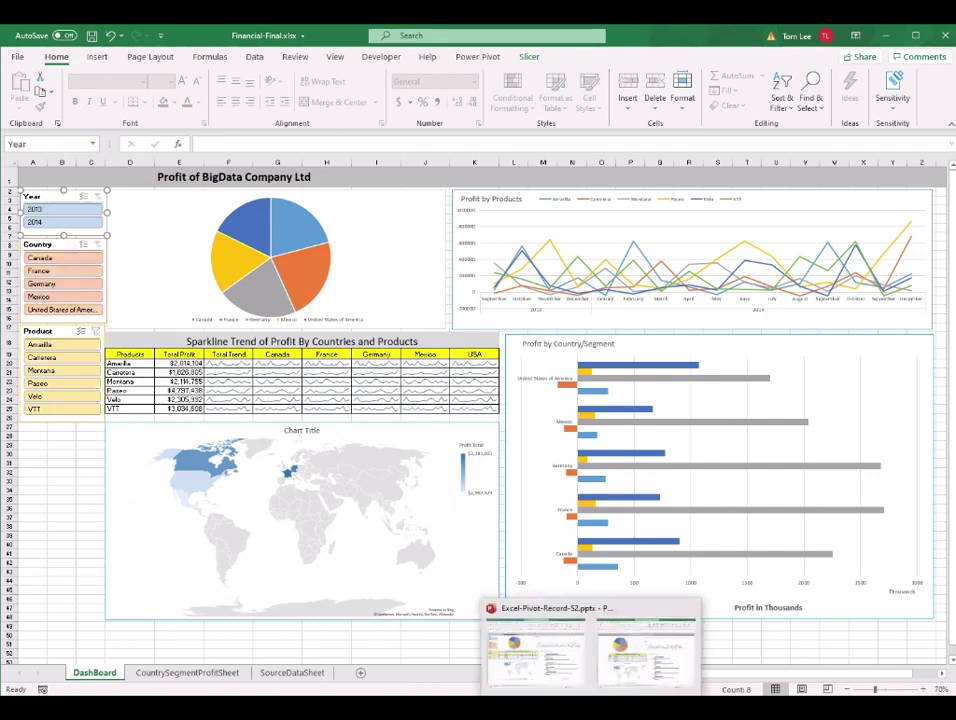
pyautogui.click(640, 662)
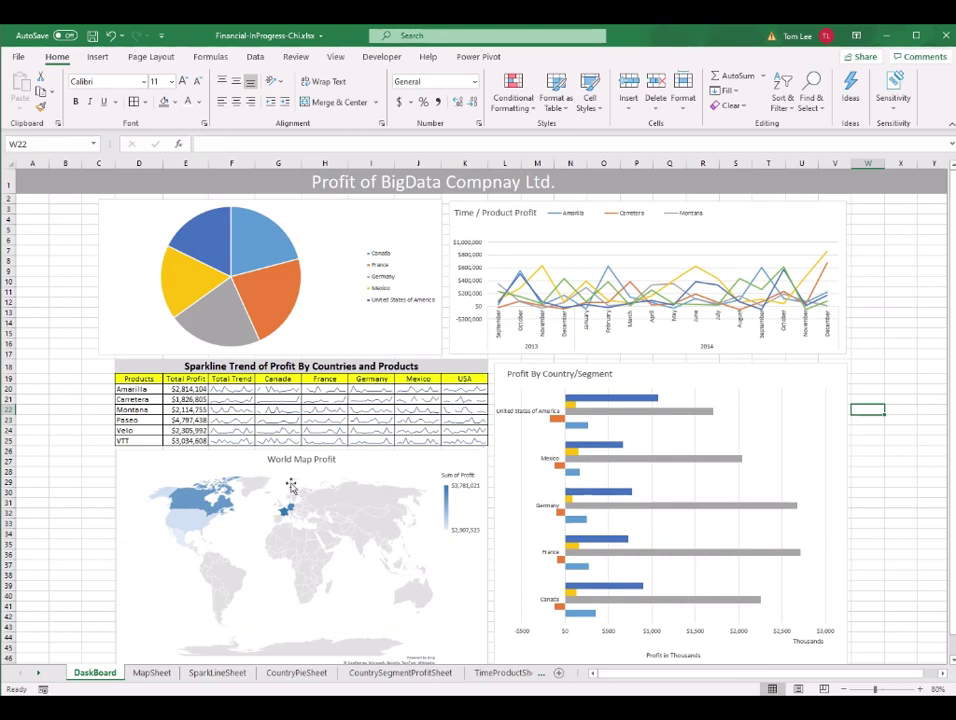
# Narrow the country pie chart so it starts at column D, in line with the sparkline table.
pyautogui.click(135, 325)
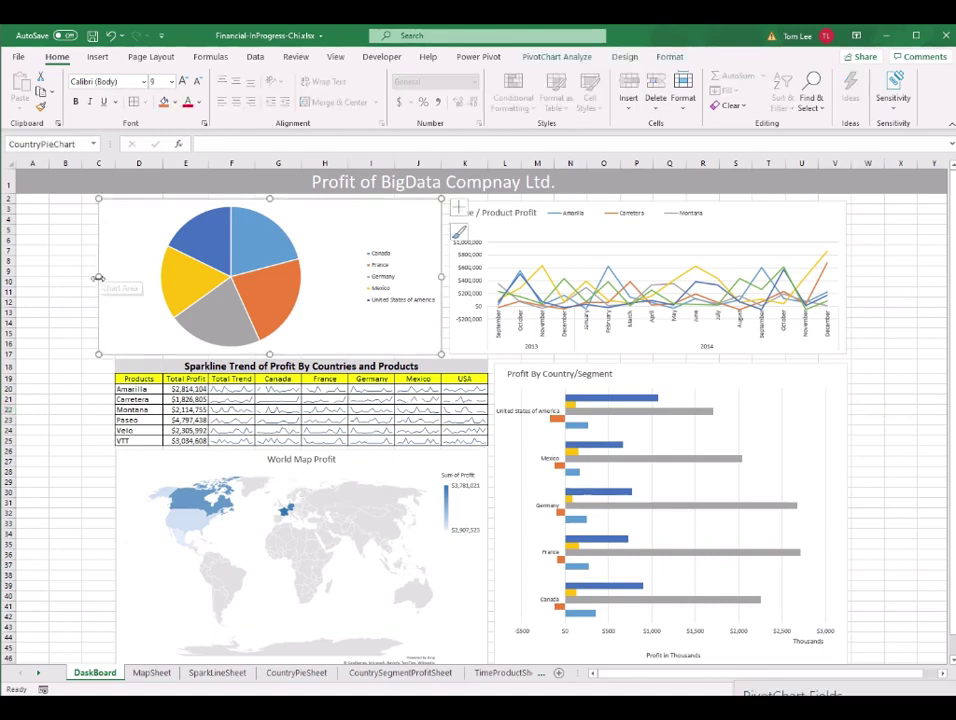
pyautogui.moveTo(98, 276); pyautogui.dragTo(110, 276)
pyautogui.moveTo(114, 276); pyautogui.dragTo(114, 279)
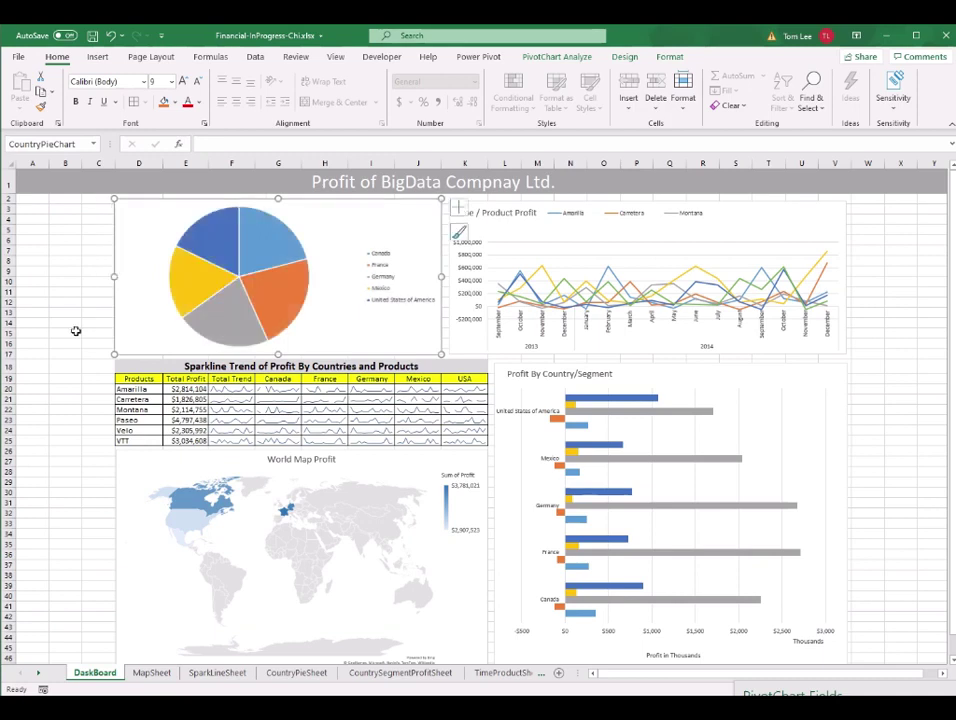
pyautogui.click(76, 363)
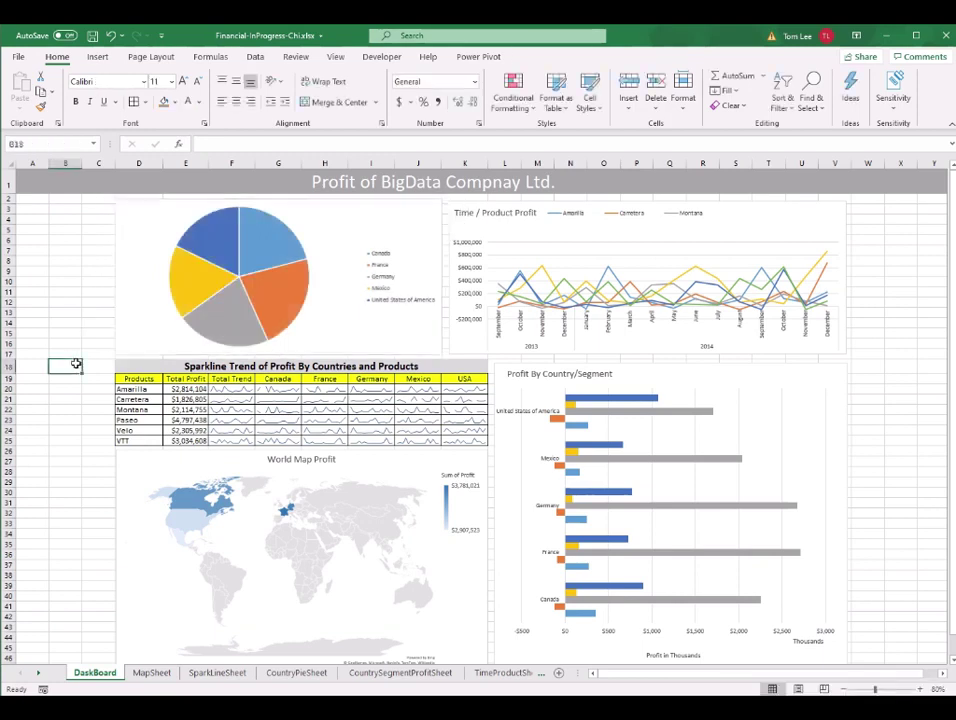
# Save the Financial-InProgress-Chi.xlsx workbook.
pyautogui.click(17, 58)
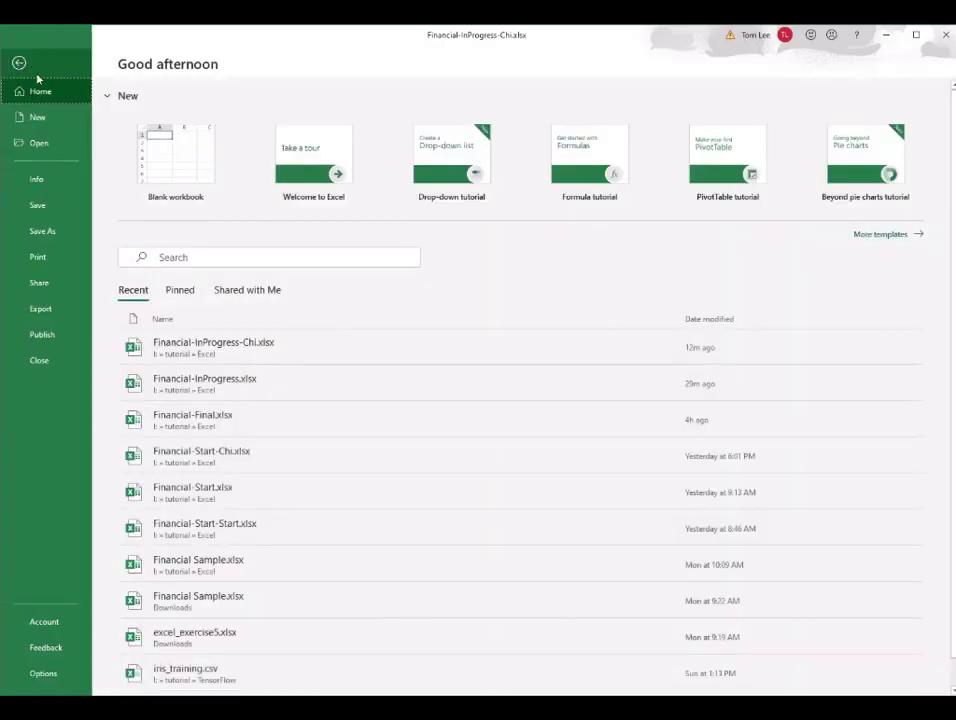
pyautogui.click(38, 205)
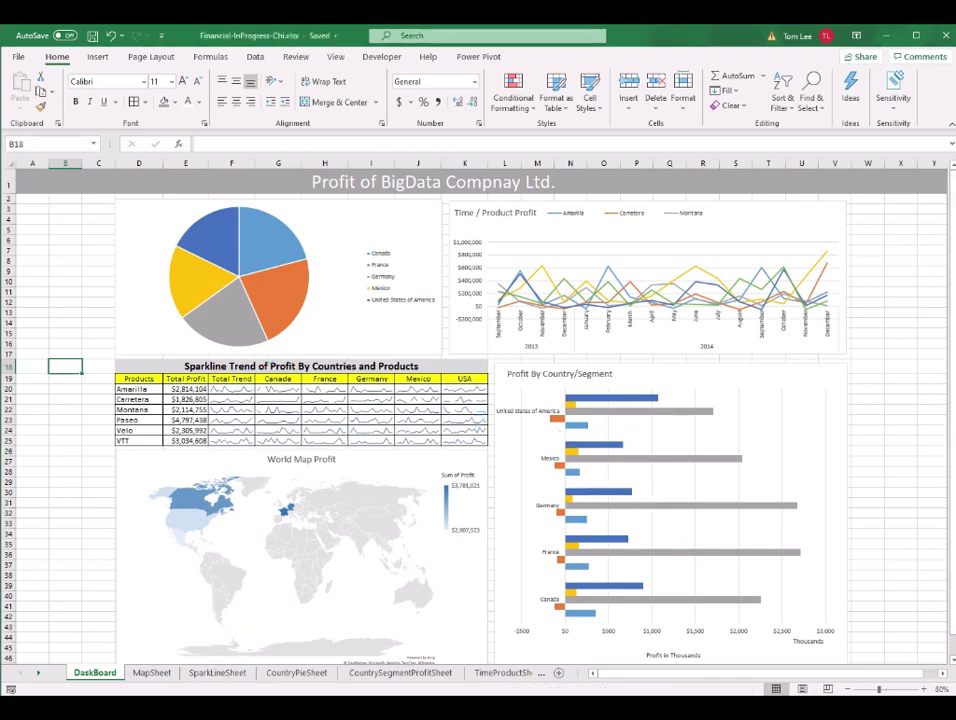
pyautogui.click(900, 241)
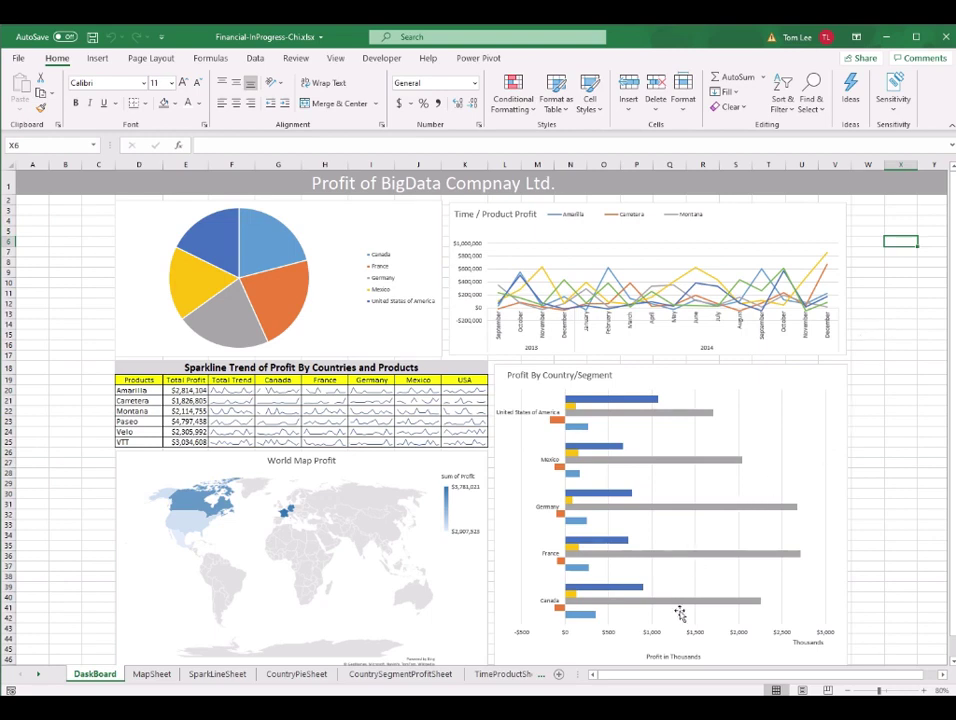
pyautogui.moveTo(592, 718)
pyautogui.click(534, 620)
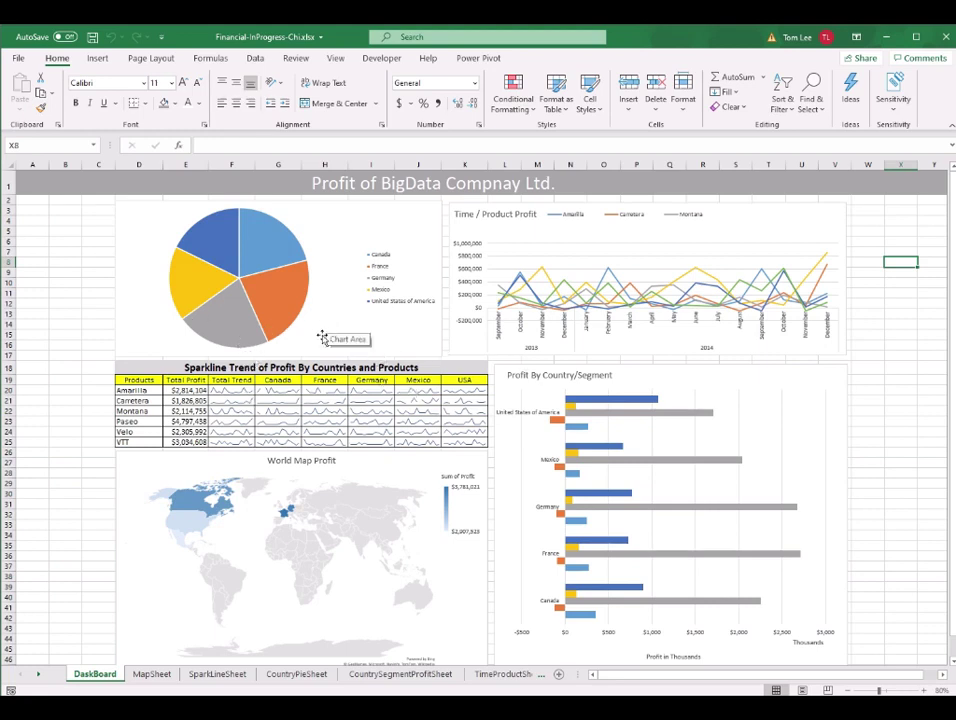
# Insert Country, Product and Year slicers for the pivot table on TimeProductSheet.
pyautogui.click(790, 226)
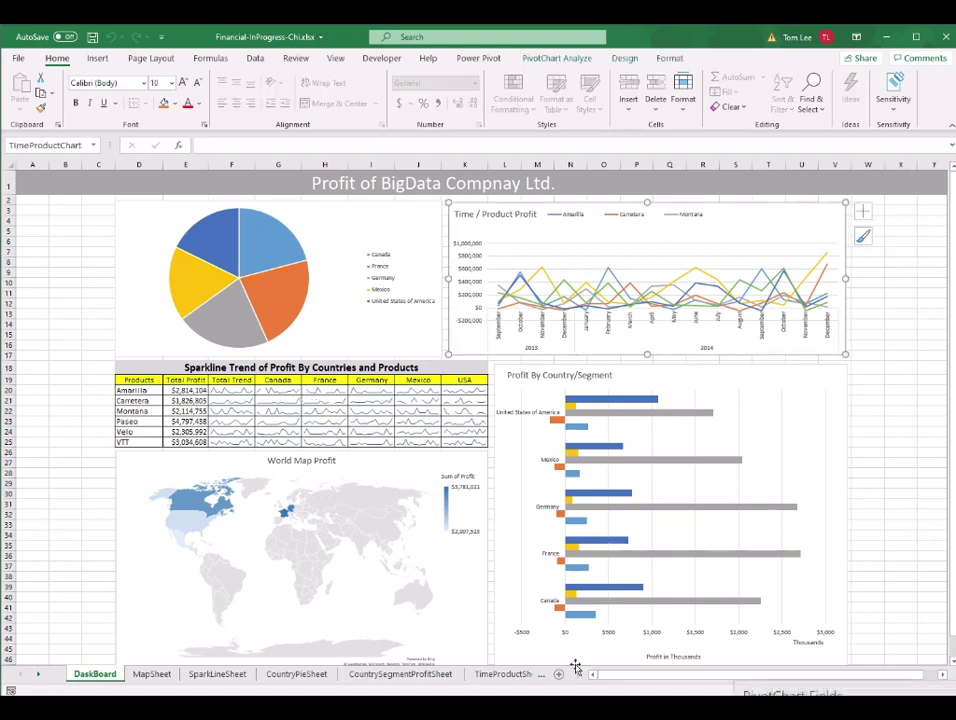
pyautogui.click(505, 674)
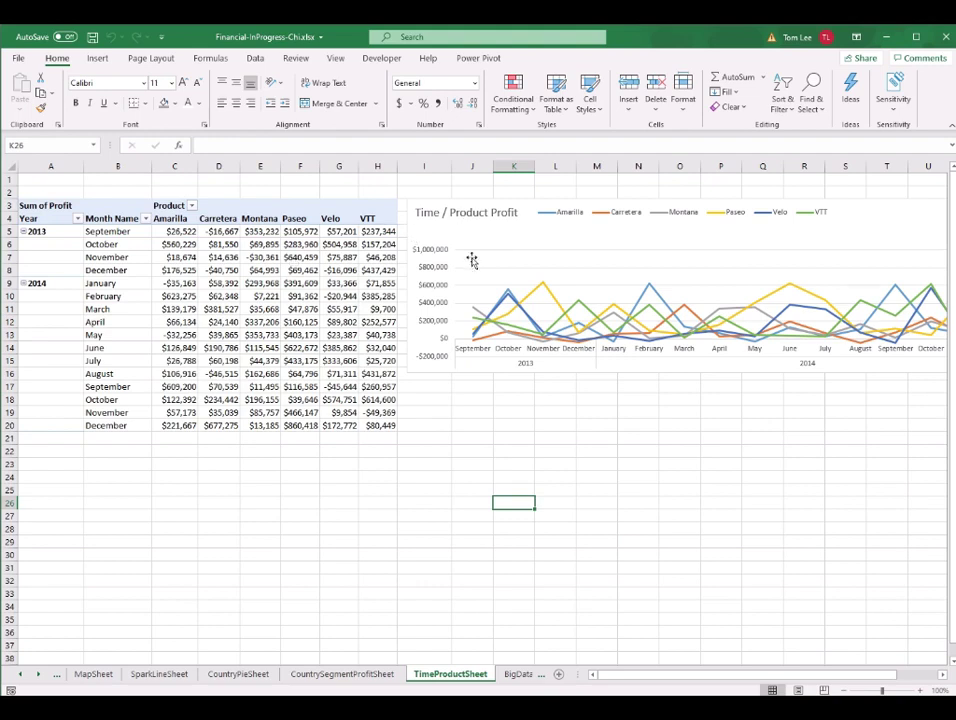
pyautogui.click(235, 275)
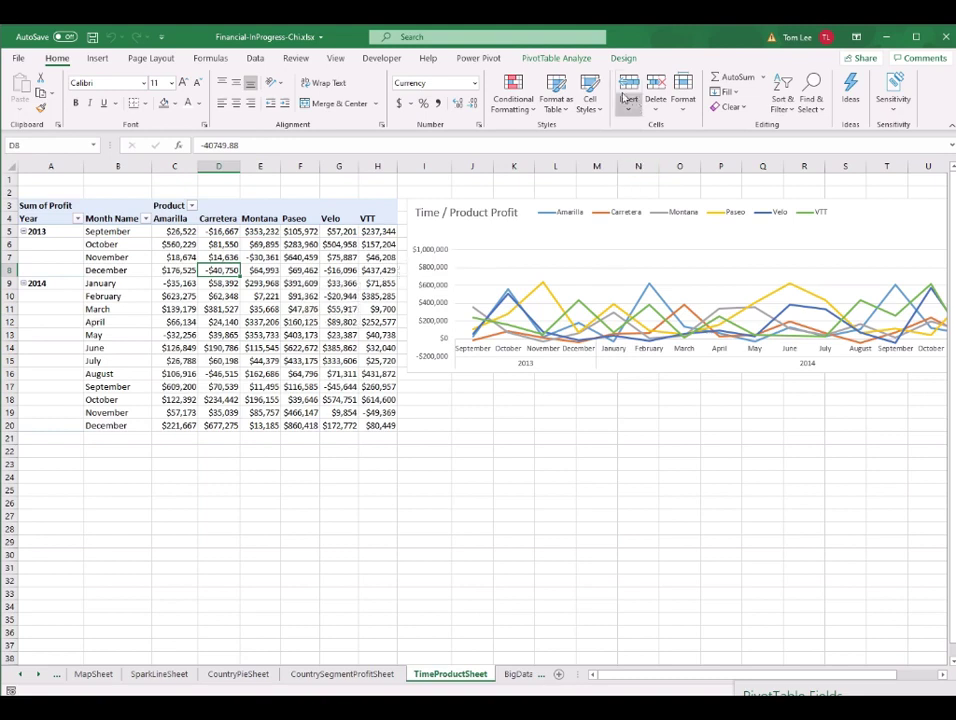
pyautogui.click(558, 58)
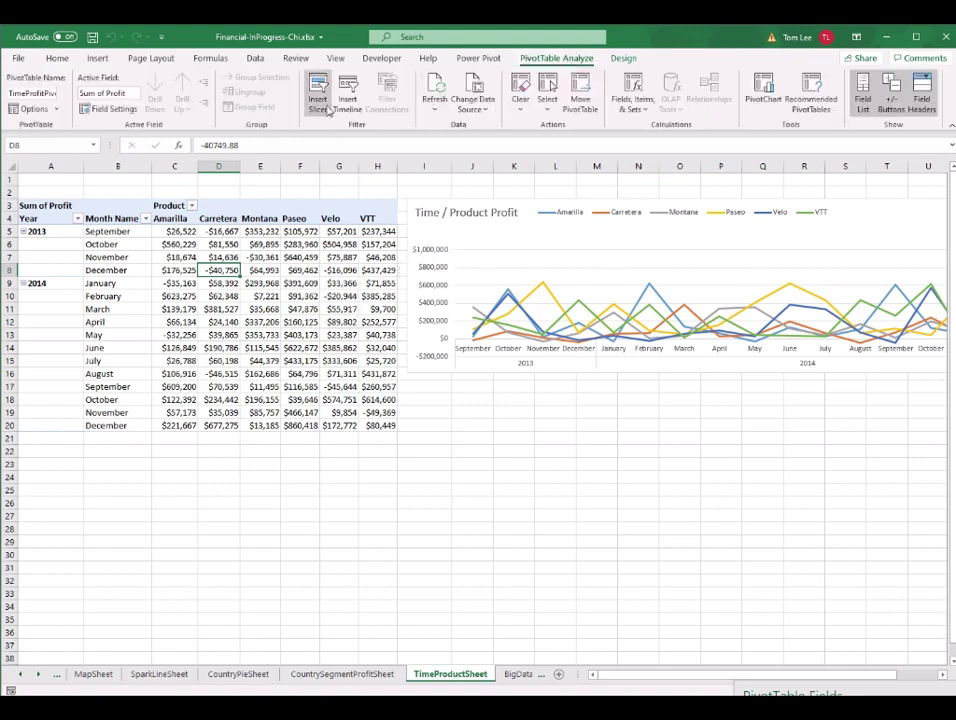
pyautogui.click(328, 110)
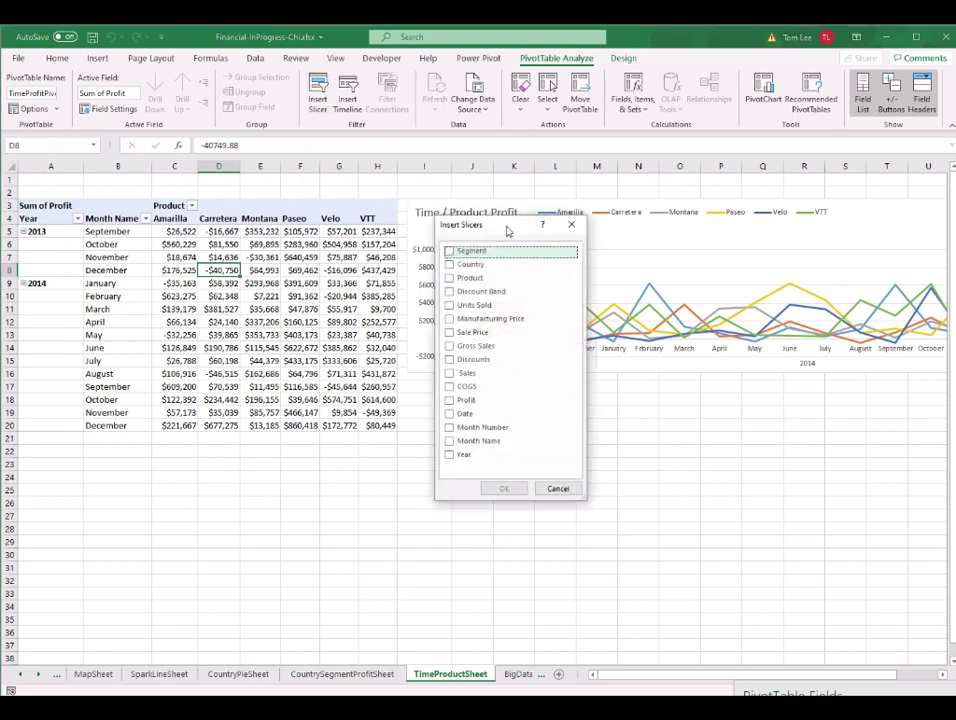
pyautogui.moveTo(508, 222); pyautogui.dragTo(569, 210)
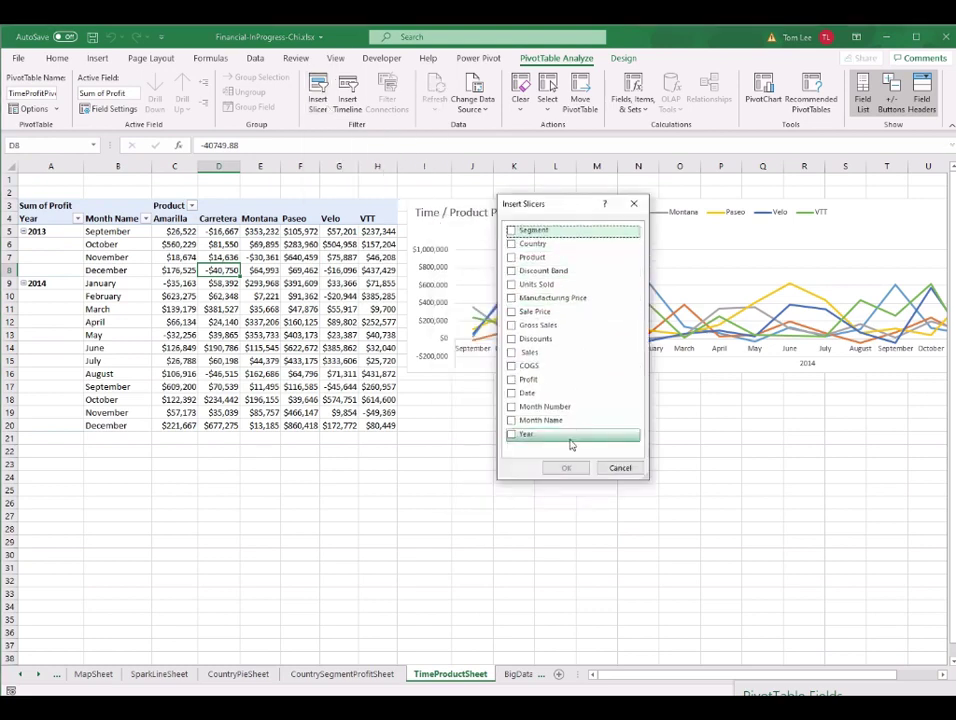
pyautogui.click(512, 244)
pyautogui.click(512, 257)
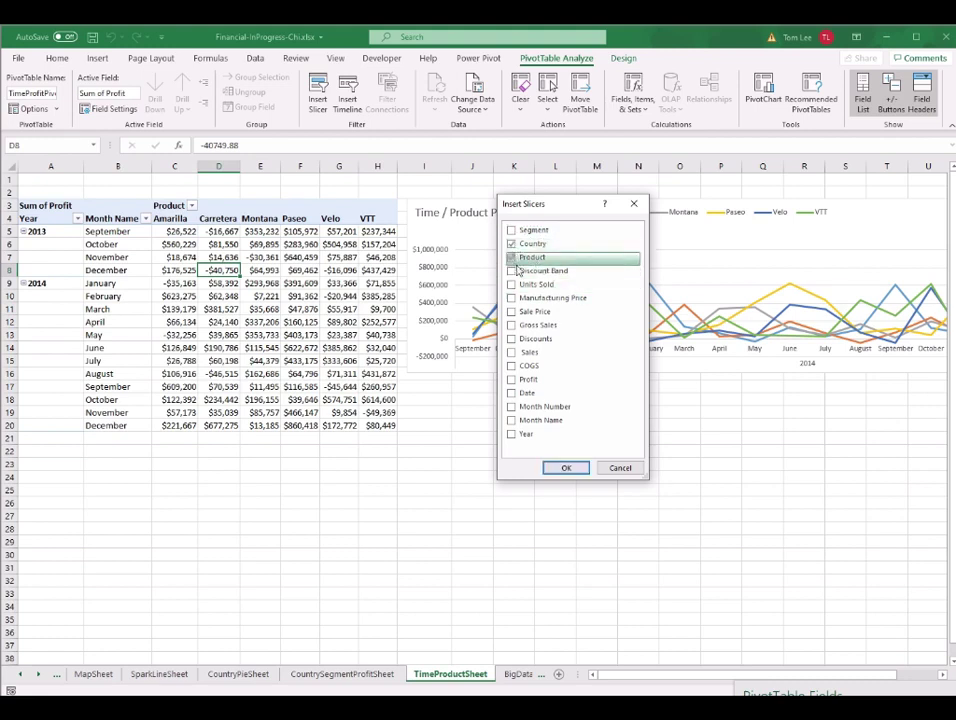
pyautogui.click(513, 437)
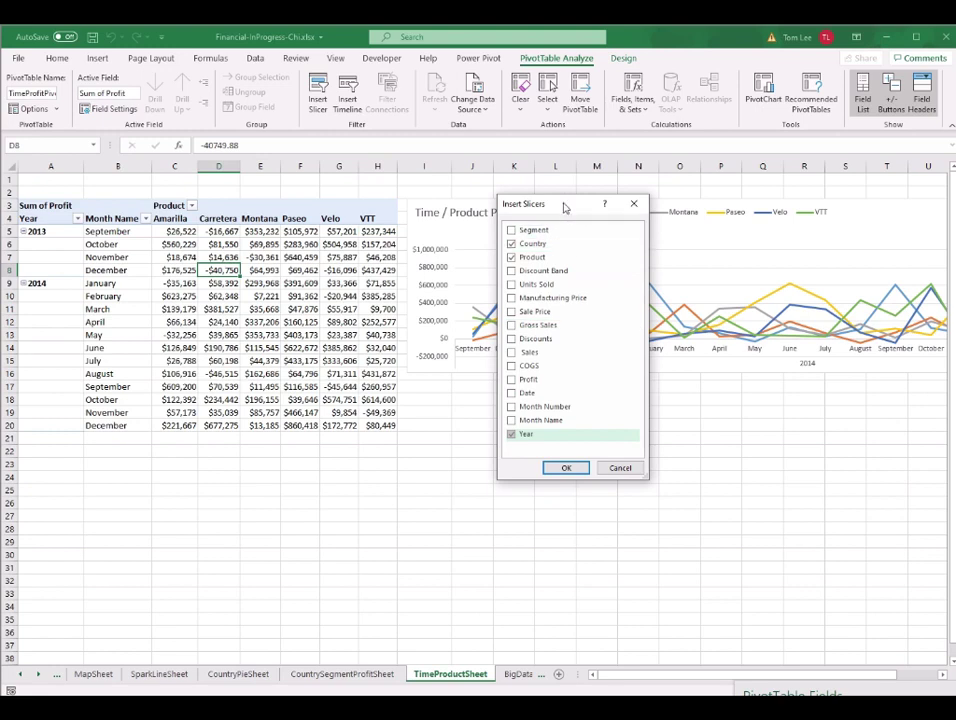
pyautogui.click(568, 470)
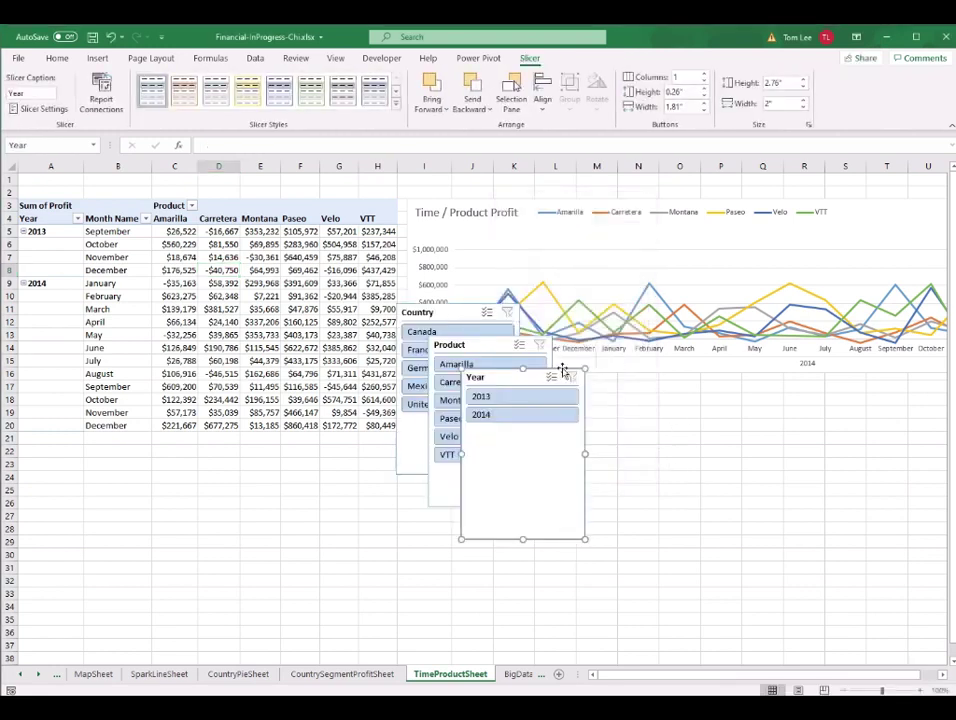
# Separate the Year slicer from the others and copy the Year, Product and Country slicers from TimeProductSheet to the DaskBoard sheet.
pyautogui.moveTo(487, 377); pyautogui.dragTo(646, 401)
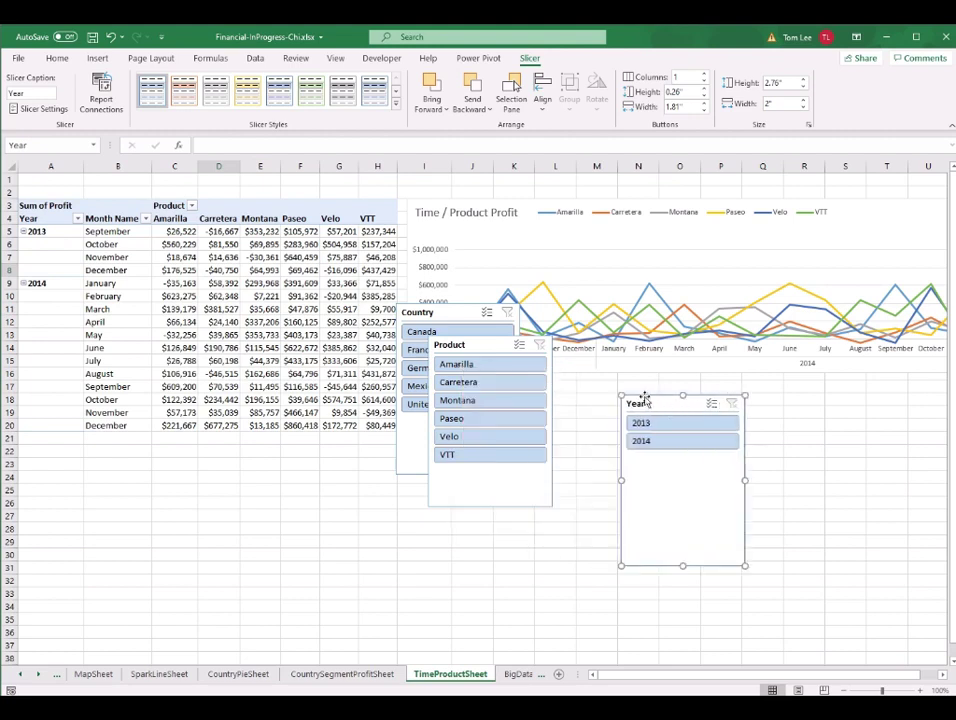
pyautogui.click(500, 344)
pyautogui.keyDown('ctrl'); pyautogui.click(453, 316); pyautogui.keyUp('ctrl')
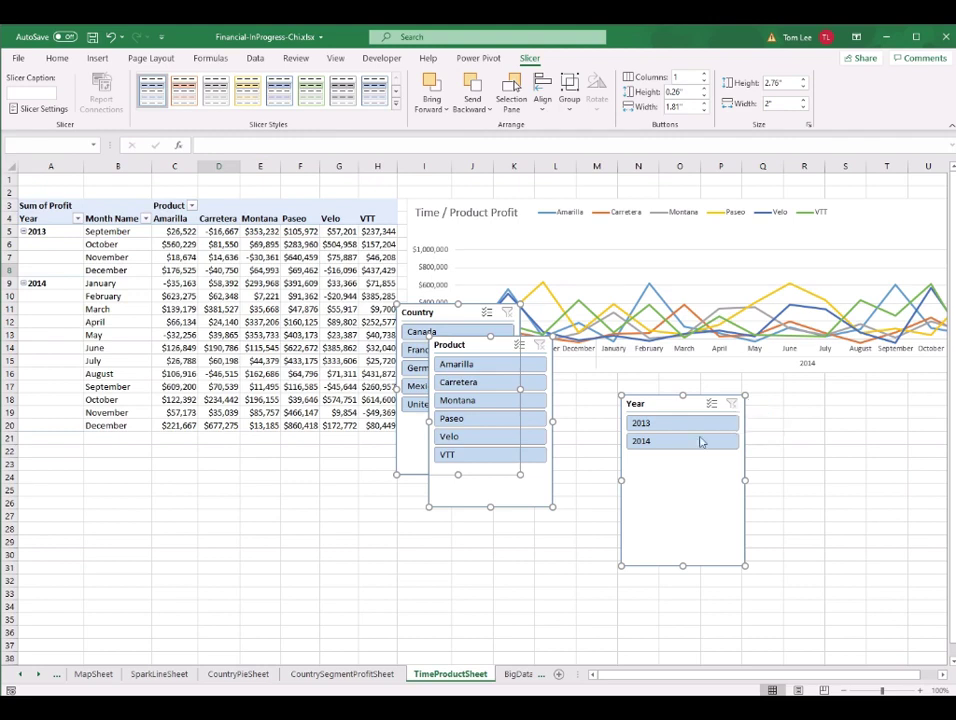
pyautogui.hotkey('ctrl', 'pageup')
pyautogui.hotkey('ctrl', 'pageup')
pyautogui.hotkey('ctrl', 'pageup')
pyautogui.hotkey('ctrl', 'pageup')
pyautogui.hotkey('ctrl', 'pageup')
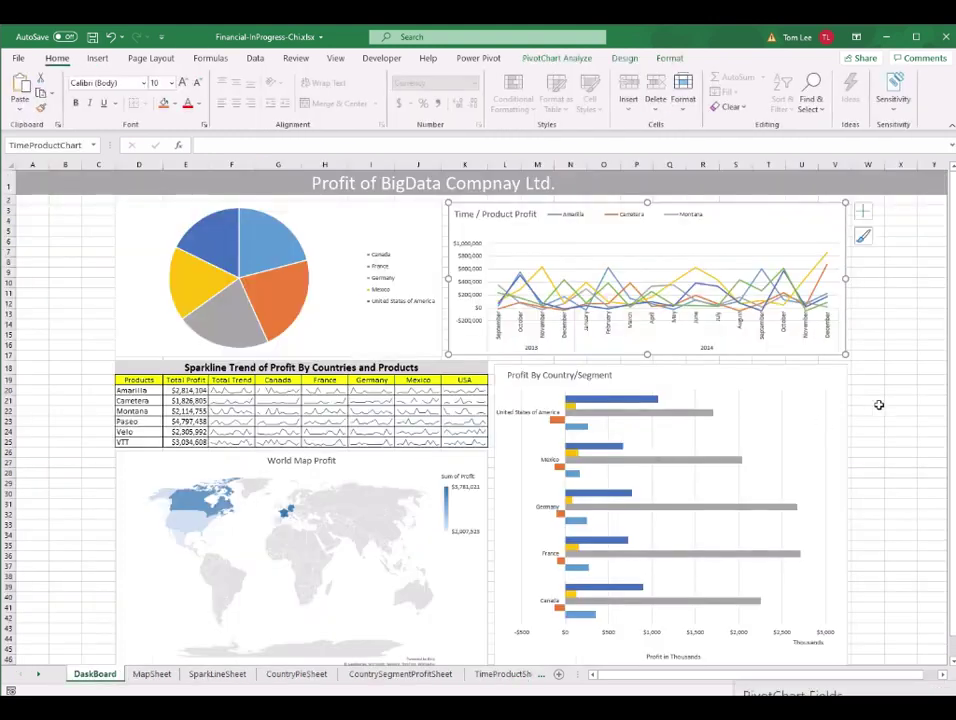
pyautogui.click(878, 404)
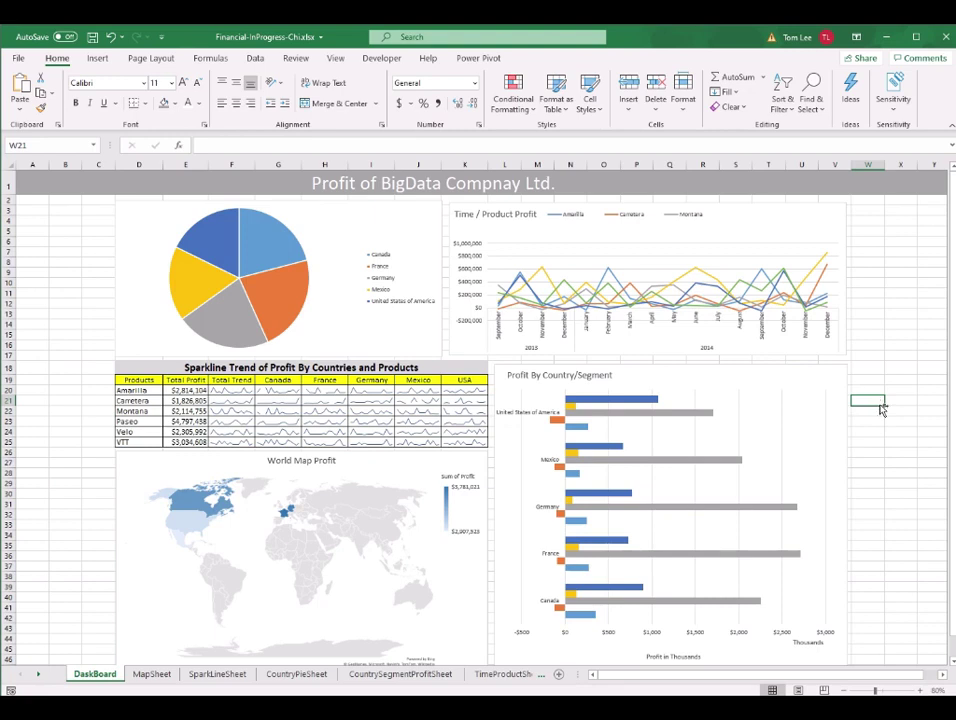
pyautogui.hotkey('ctrl', 'v')
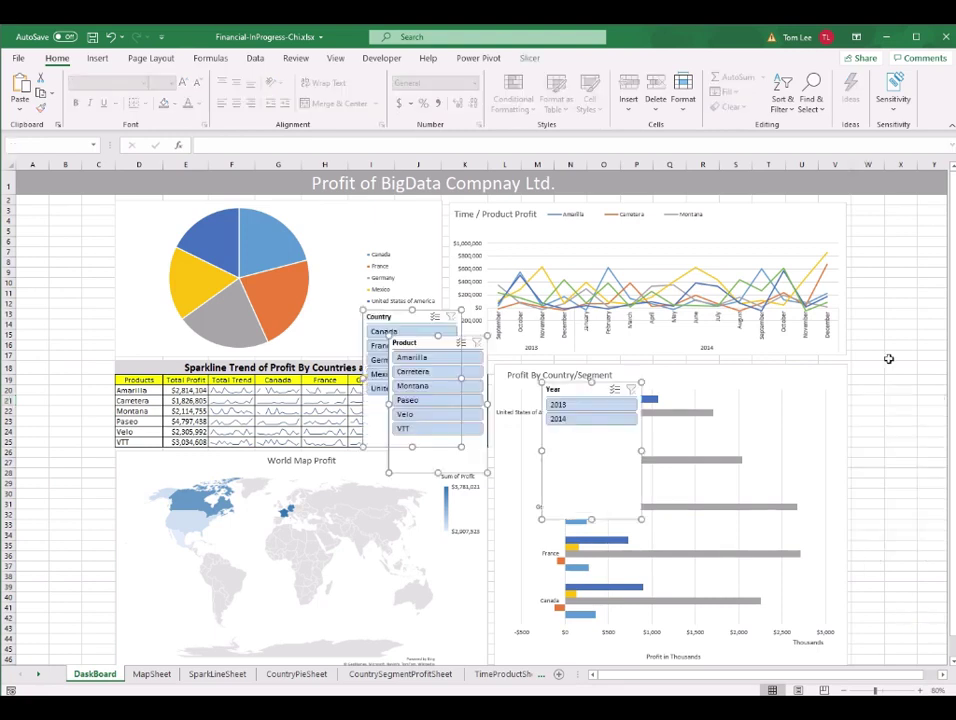
# Stack the Year, Country and Product slicers in columns A to C beside the charts, shortening Year and Country to fit their items.
pyautogui.moveTo(555, 390); pyautogui.dragTo(29, 204)
pyautogui.moveTo(62, 333); pyautogui.dragTo(68, 245)
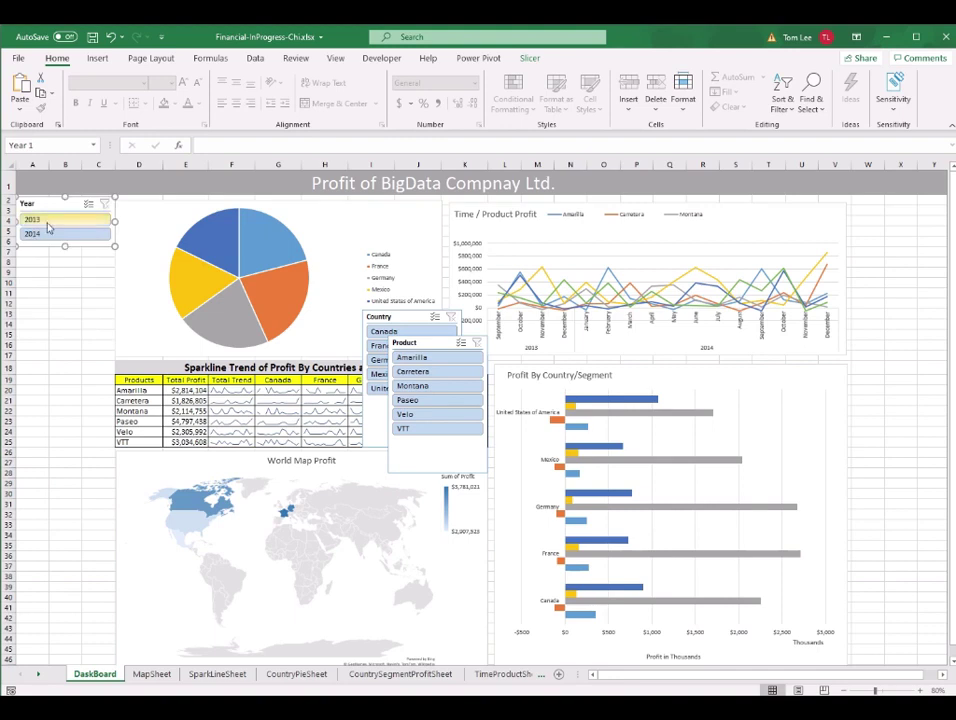
pyautogui.moveTo(412, 320); pyautogui.dragTo(64, 257)
pyautogui.moveTo(64, 387); pyautogui.dragTo(64, 341)
pyautogui.moveTo(443, 345); pyautogui.dragTo(58, 353)
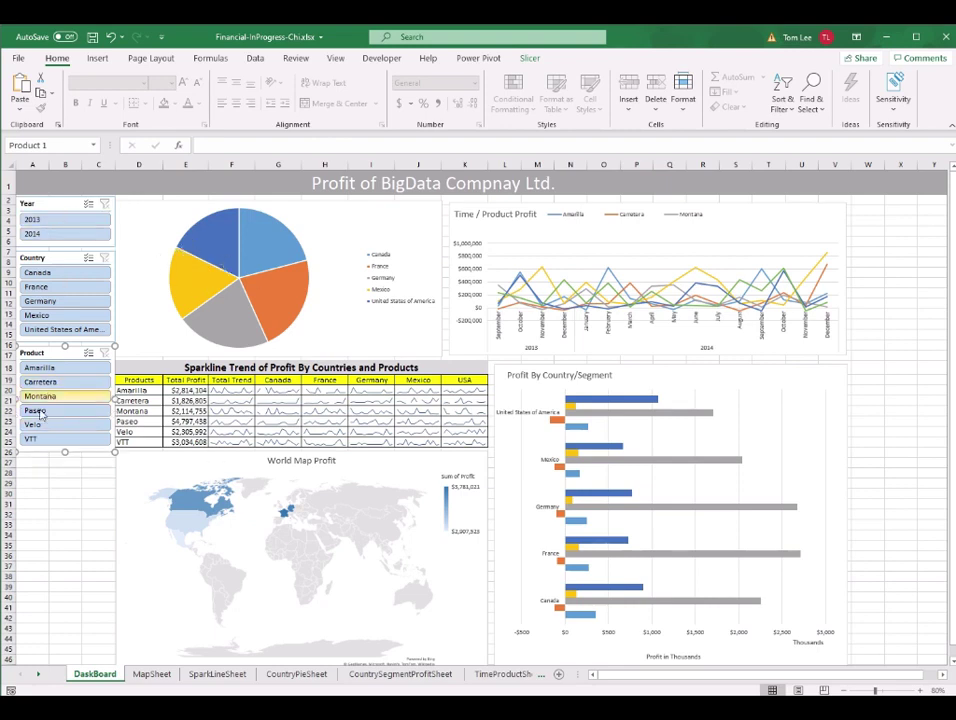
# Apply light slicer styles in yellow to the Year slicer, violet-blue to Country and green to Product.
pyautogui.click(61, 205)
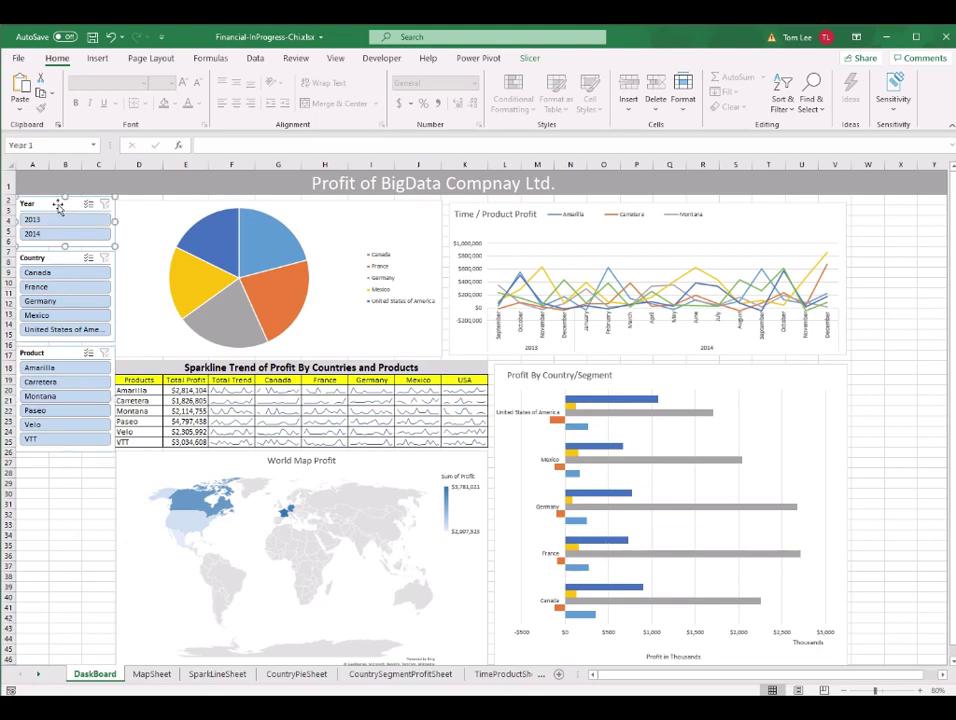
pyautogui.click(529, 59)
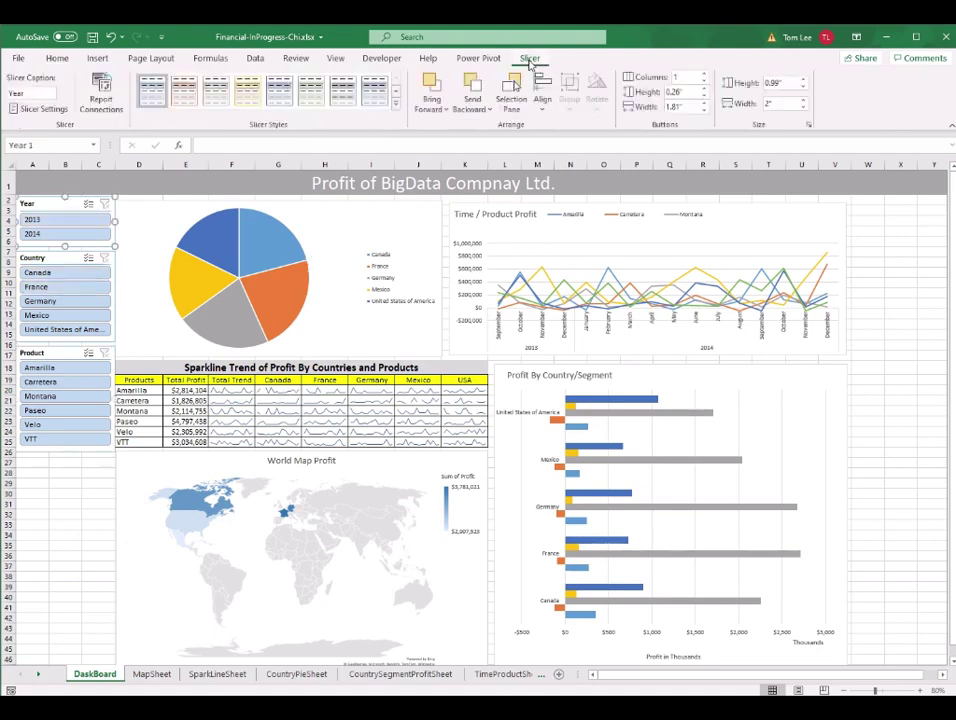
pyautogui.click(247, 96)
pyautogui.click(64, 256)
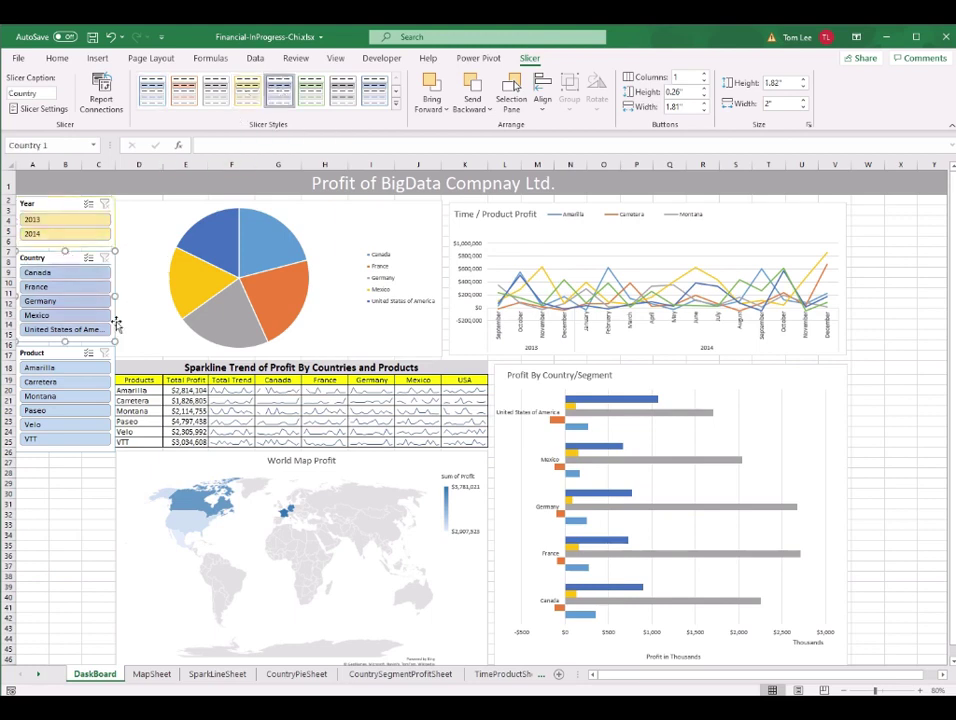
pyautogui.click(66, 354)
pyautogui.click(313, 93)
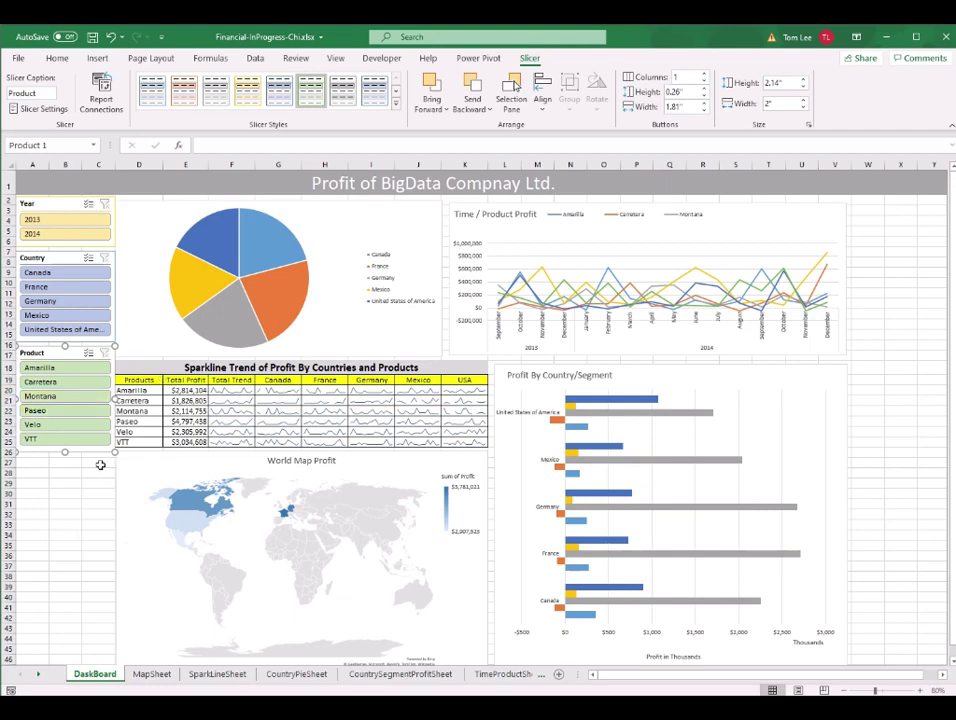
pyautogui.click(63, 482)
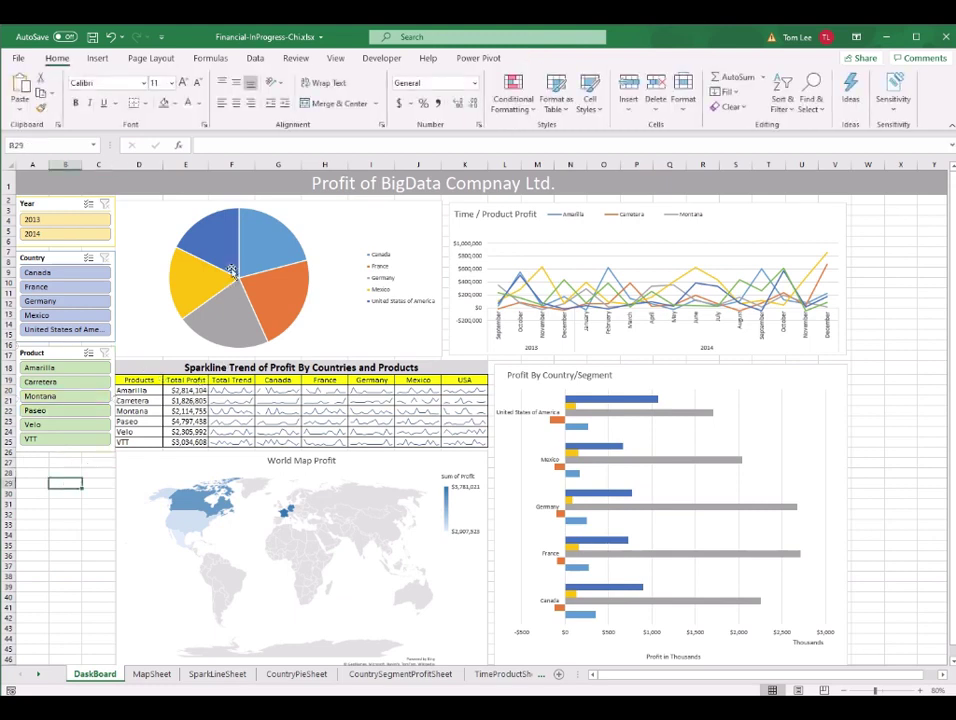
# View the original slicers on TimeProductSheet and return to the DaskBoard sheet.
pyautogui.click(66, 203)
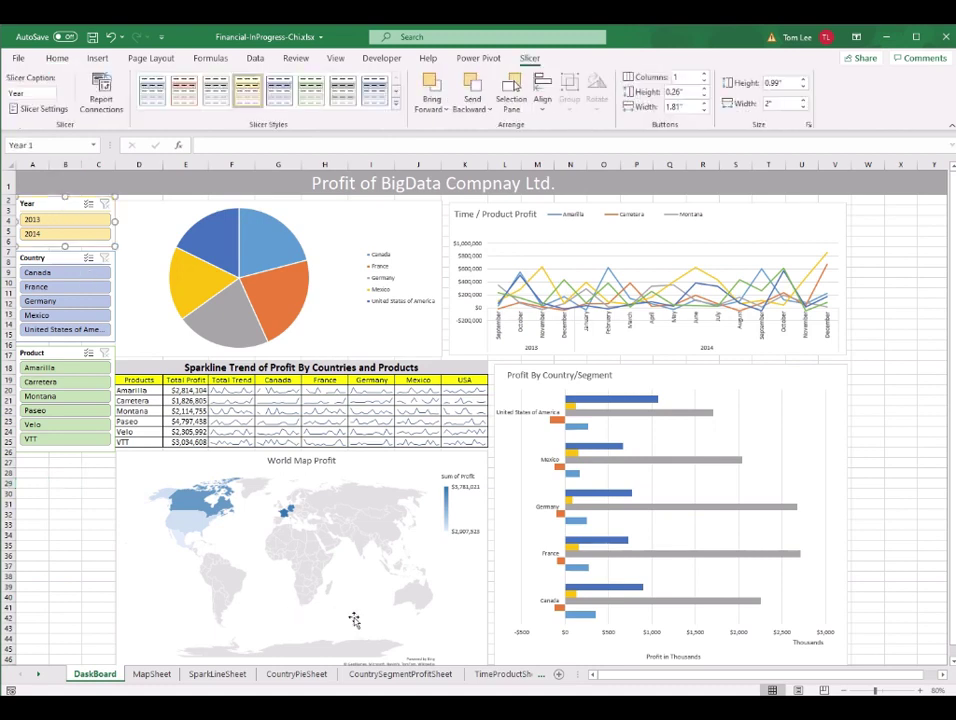
pyautogui.click(503, 674)
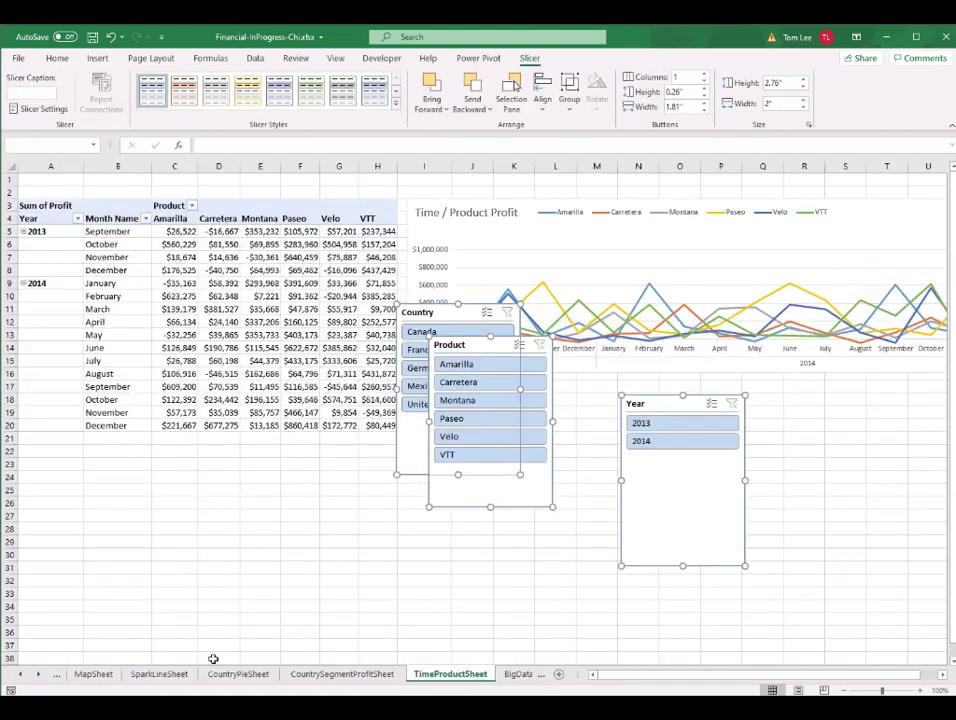
pyautogui.click(20, 674)
pyautogui.click(106, 677)
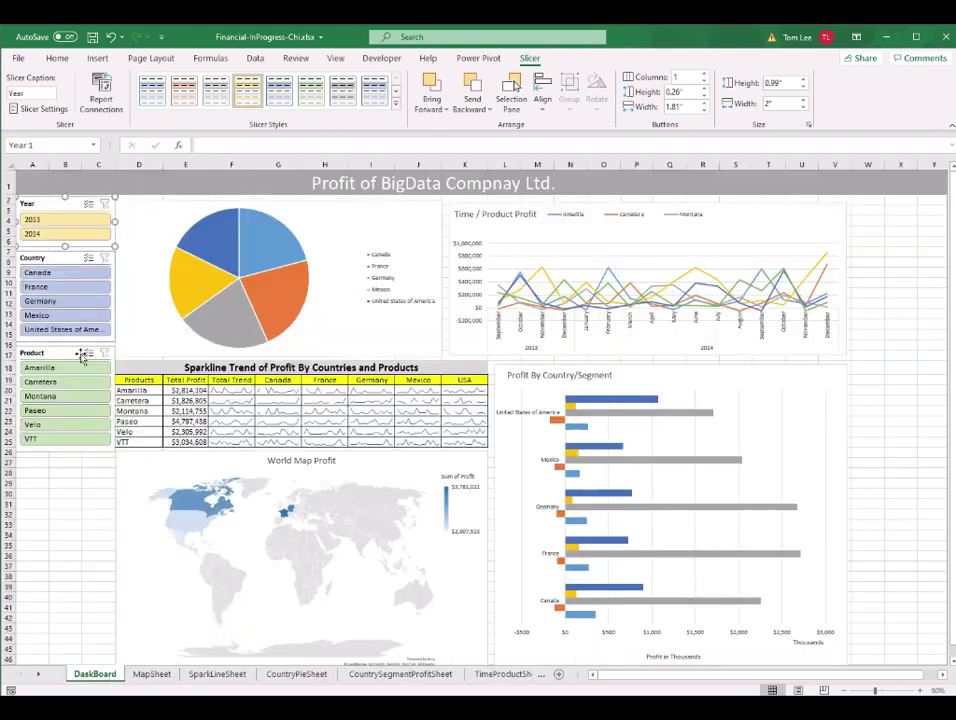
# Test the slicers on the Time / Product Profit chart by filtering to 2014 and Canada, and clear both filters.
pyautogui.click(768, 228)
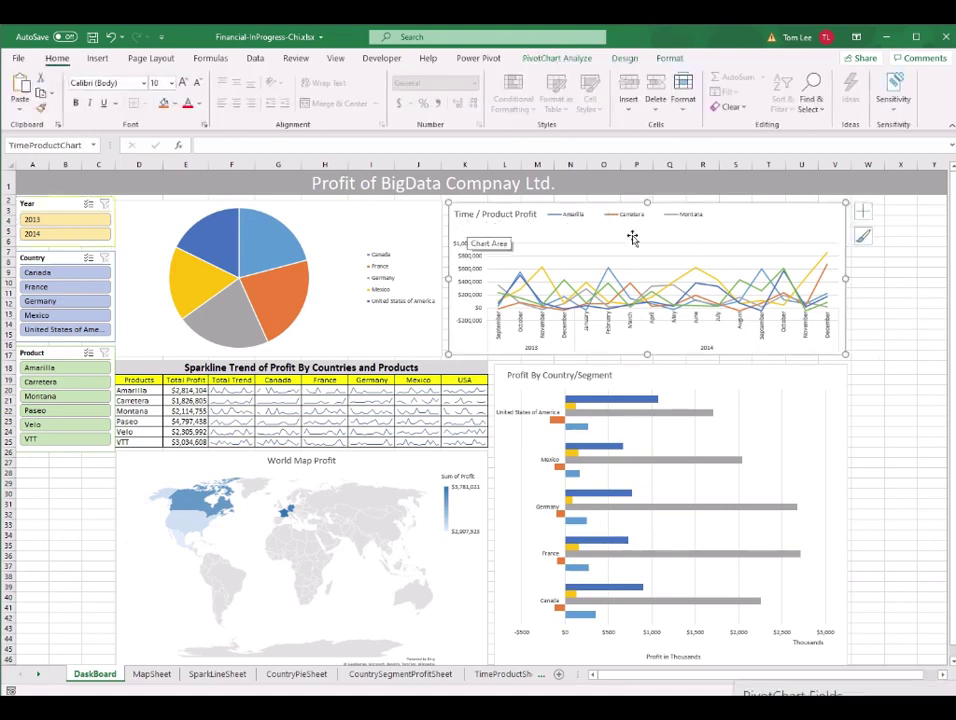
pyautogui.click(55, 235)
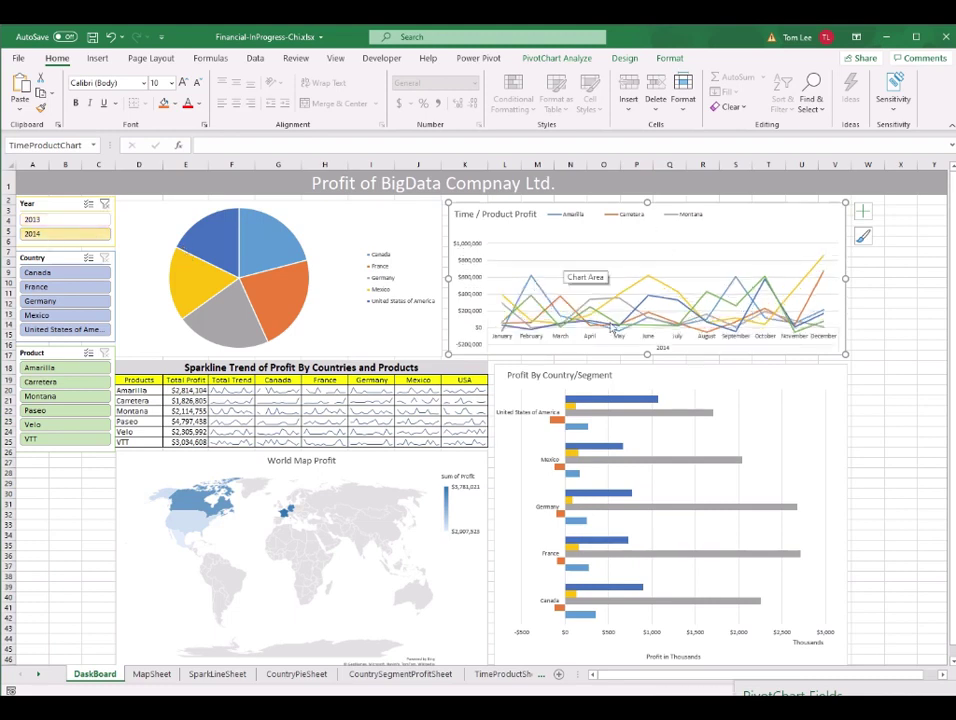
pyautogui.click(60, 274)
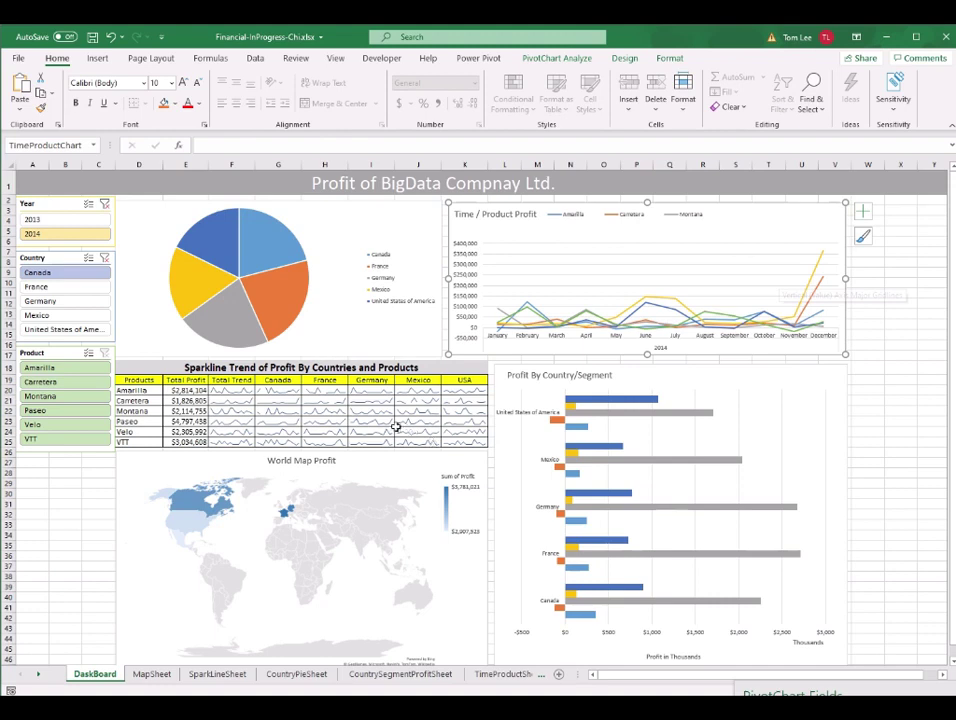
pyautogui.click(104, 257)
pyautogui.click(104, 203)
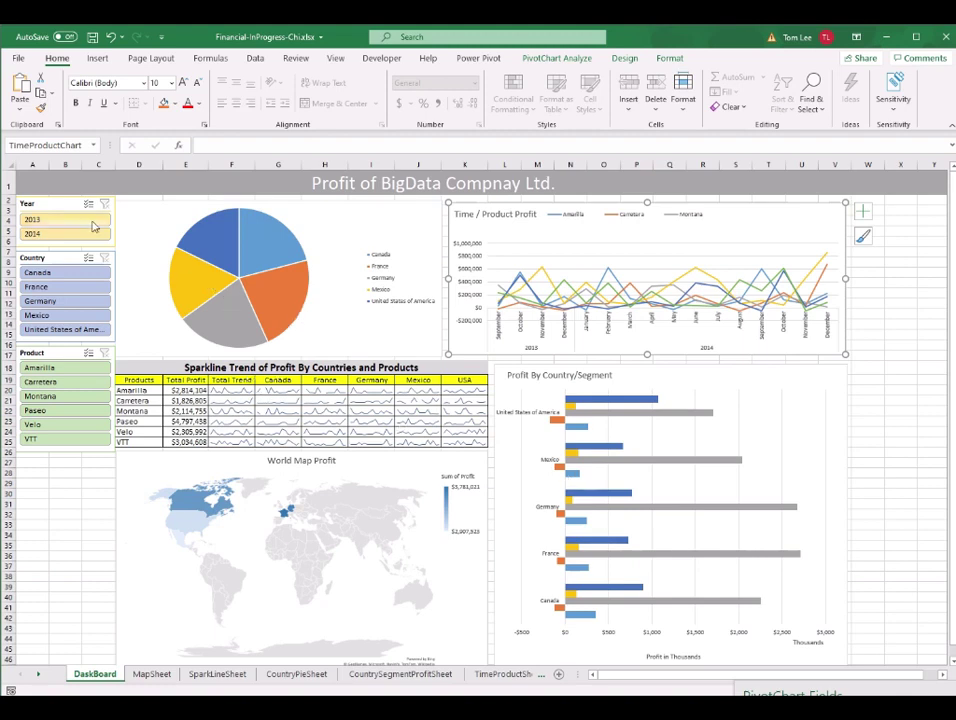
# Connect the Year slicer to every listed pivot table, from CountryPiePivot and both SLWorldPivots to the SparkLineSheet pivots, keeping TimeProfitPivot connected.
pyautogui.click(55, 205)
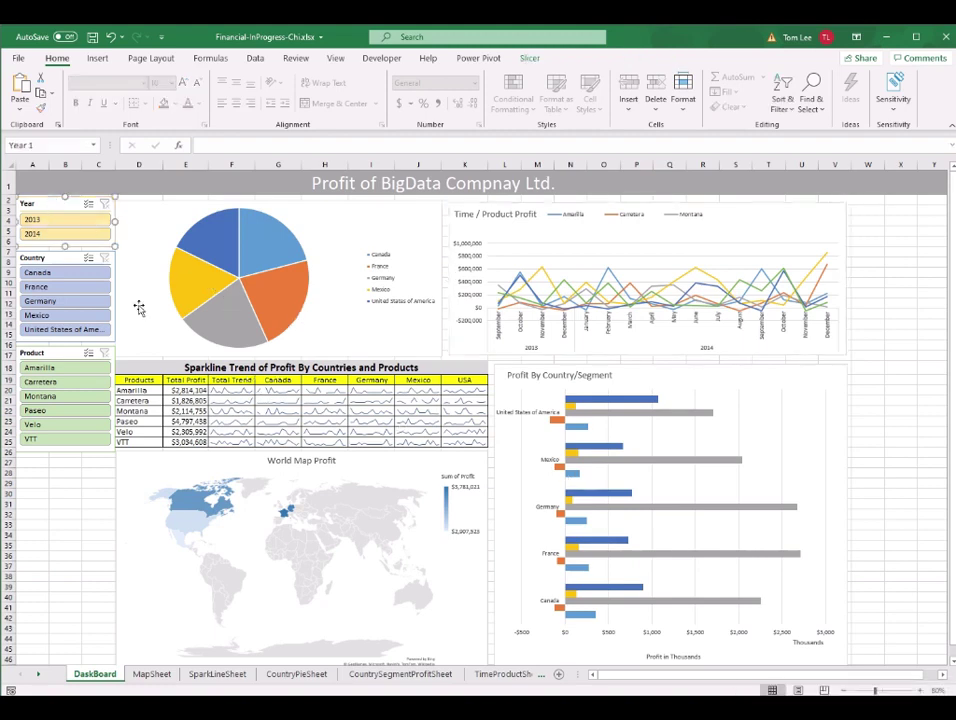
pyautogui.click(529, 58)
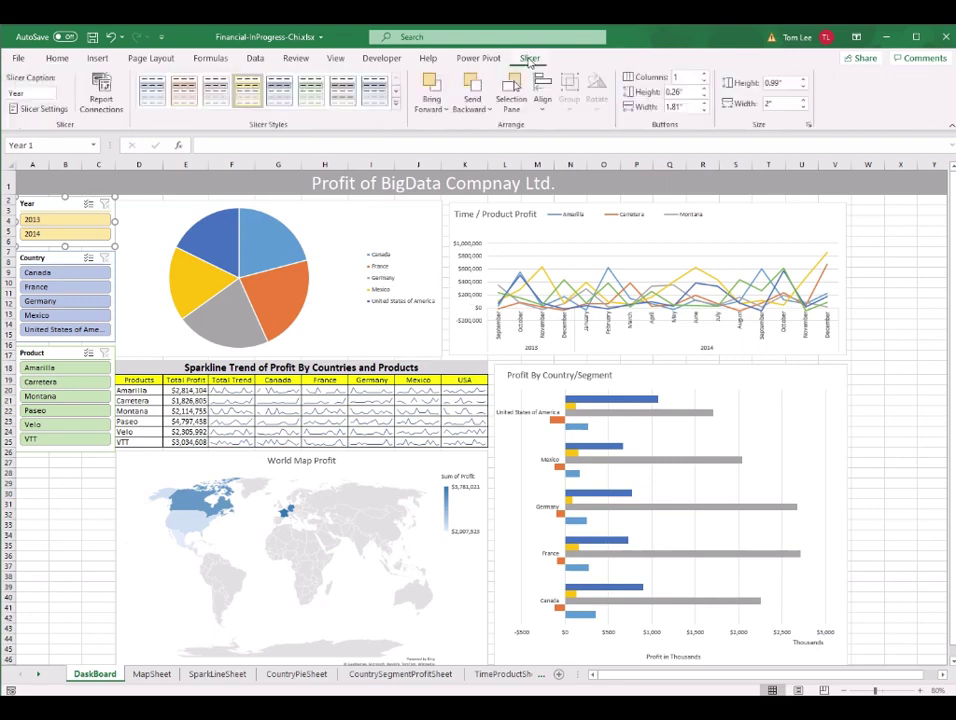
pyautogui.click(103, 112)
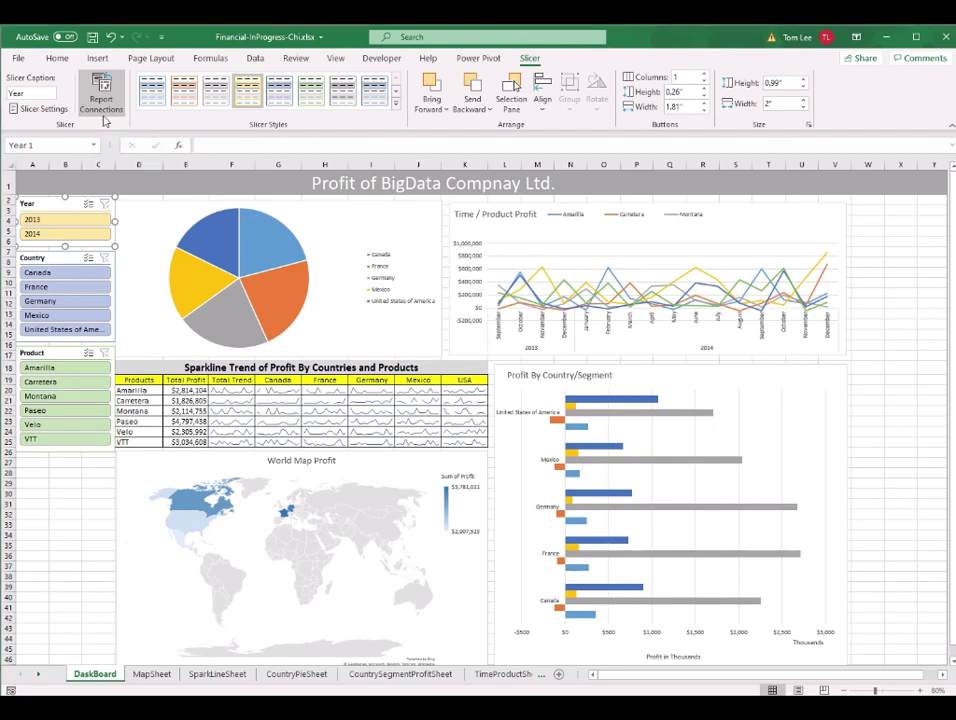
pyautogui.moveTo(604, 399); pyautogui.dragTo(604, 600)
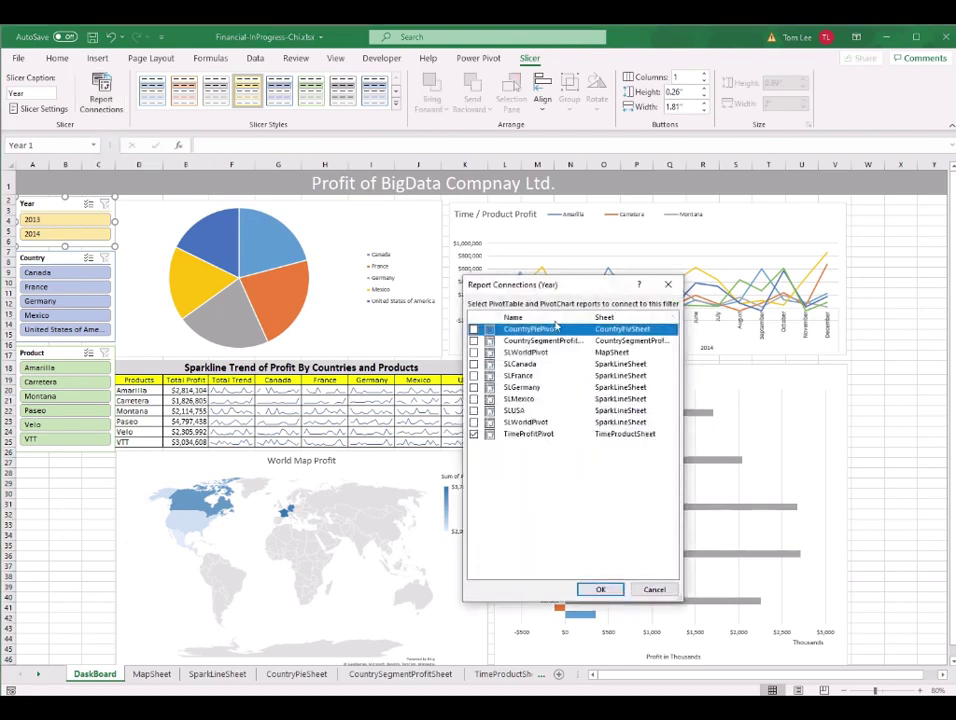
pyautogui.moveTo(588, 290); pyautogui.dragTo(511, 264)
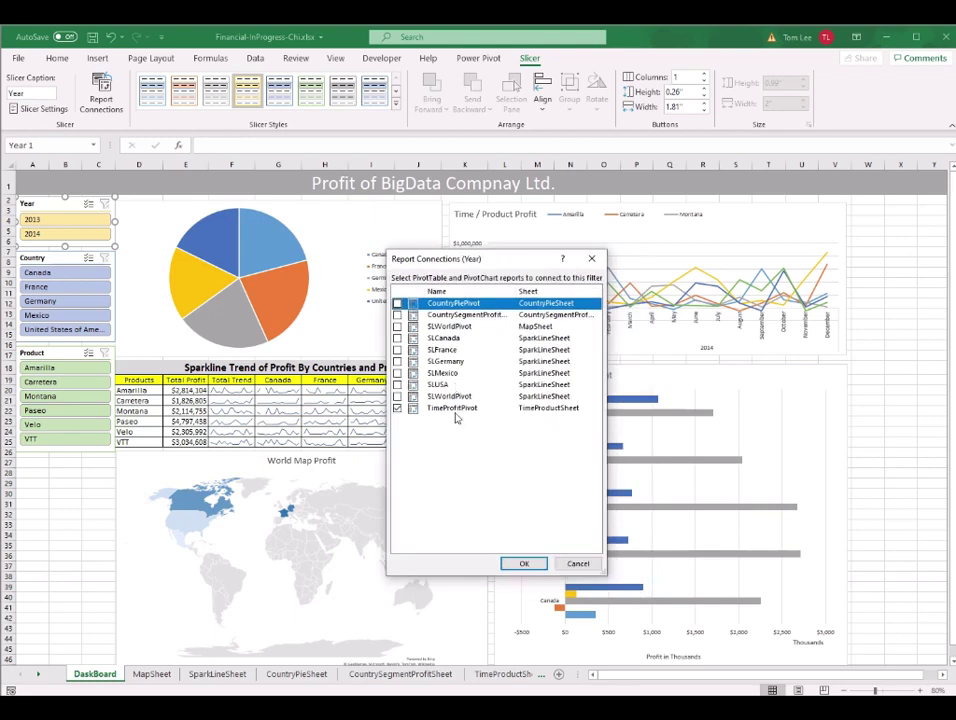
pyautogui.click(397, 396)
pyautogui.click(397, 384)
pyautogui.click(397, 372)
pyautogui.click(397, 361)
pyautogui.click(397, 349)
pyautogui.click(397, 338)
pyautogui.click(397, 326)
pyautogui.click(397, 314)
pyautogui.click(397, 303)
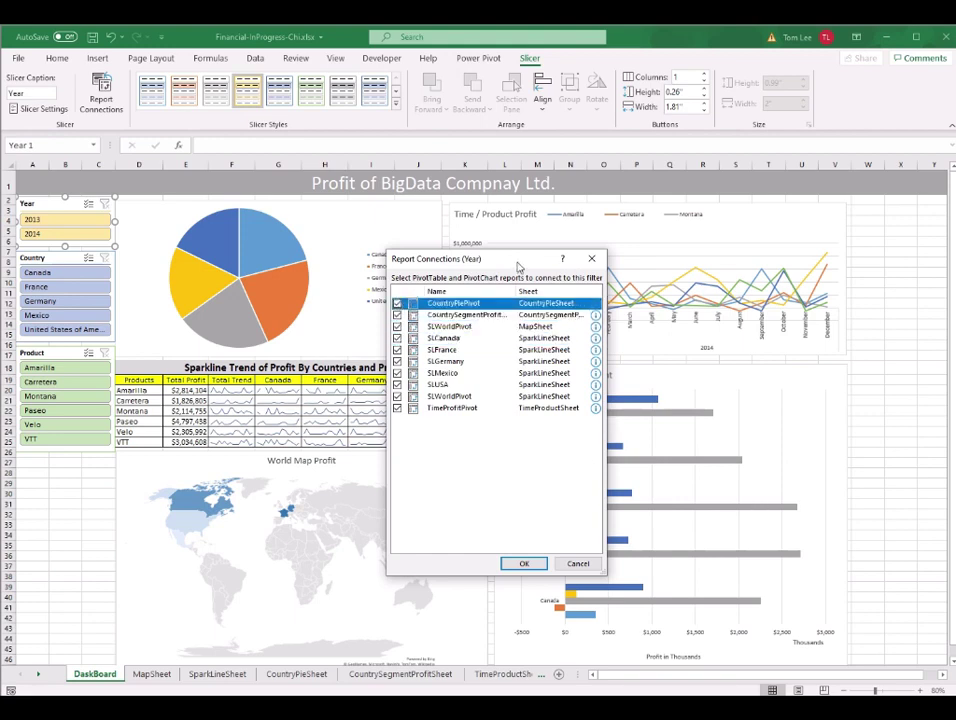
pyautogui.moveTo(519, 266); pyautogui.dragTo(513, 231)
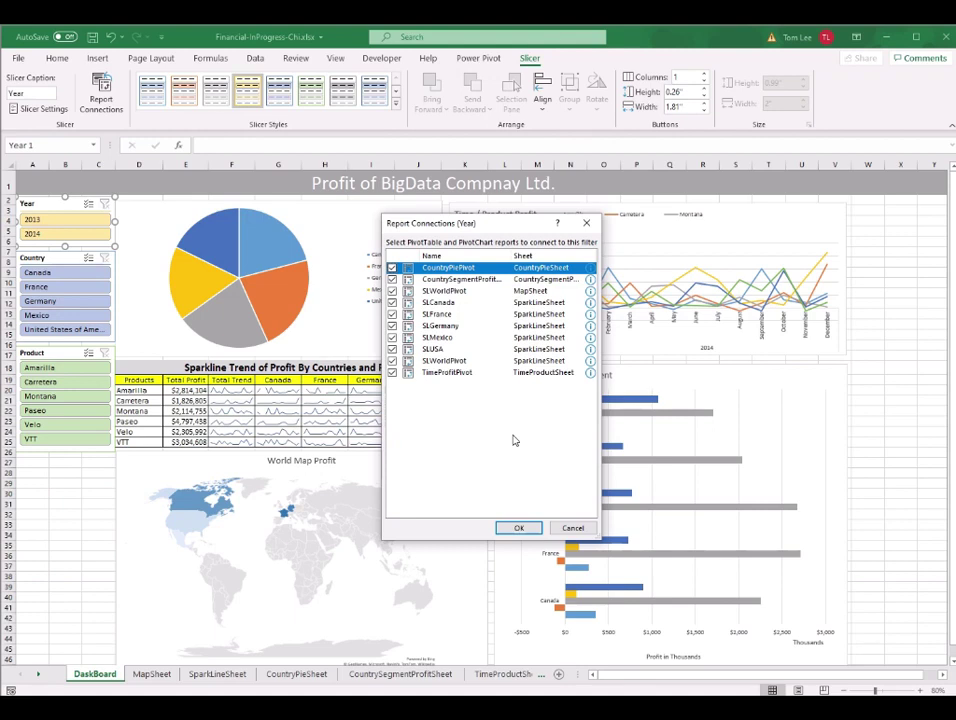
pyautogui.click(519, 529)
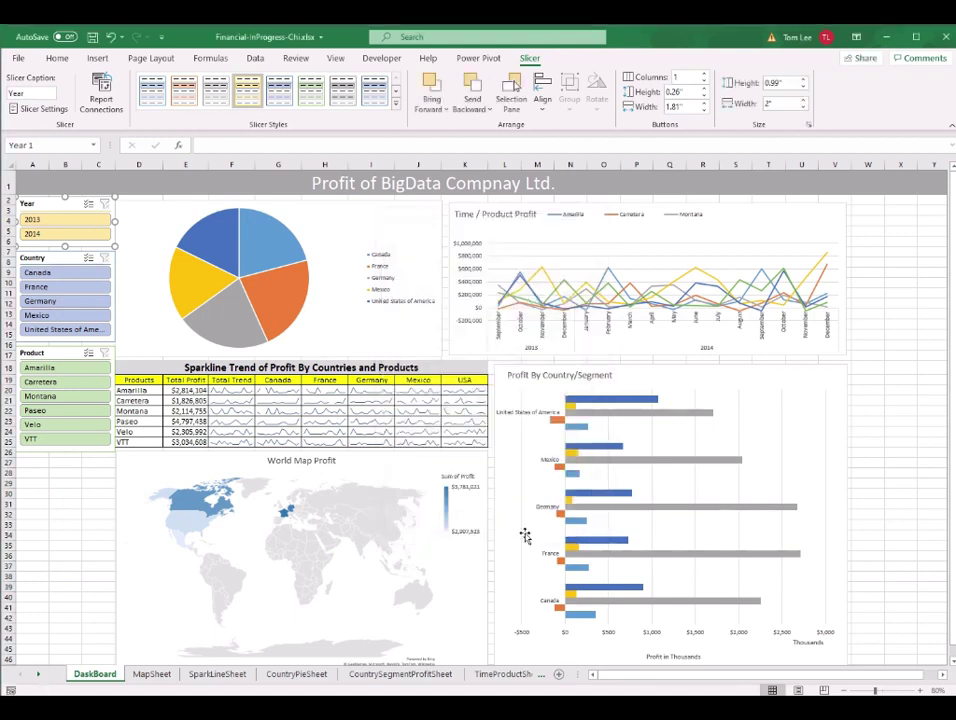
# Connect the Country slicer to all the listed pivot tables through its report connections.
pyautogui.click(58, 262)
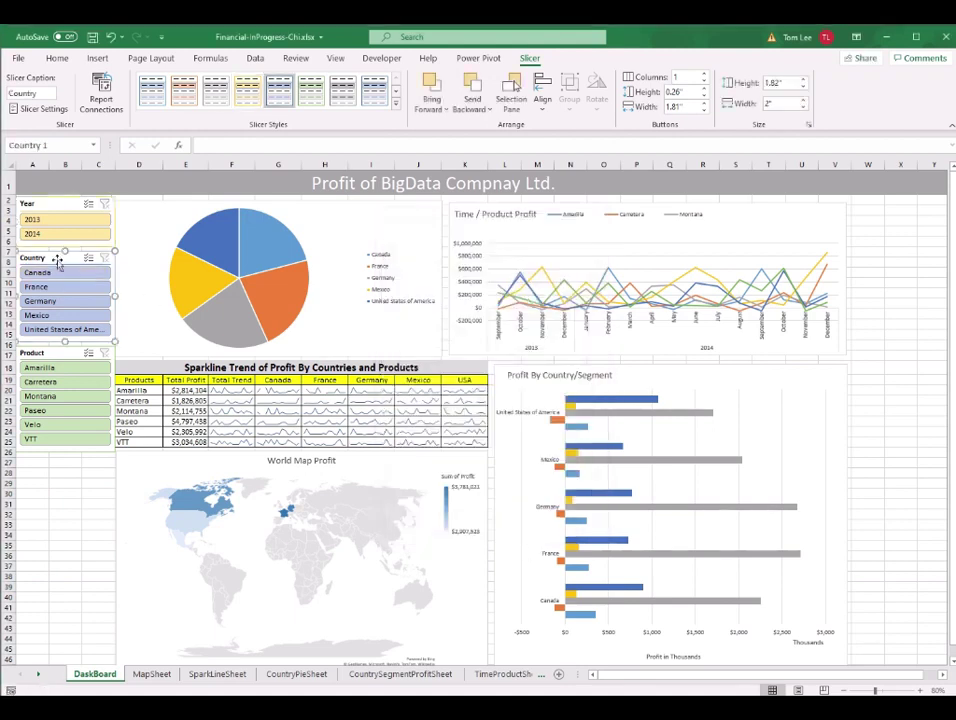
pyautogui.click(100, 95)
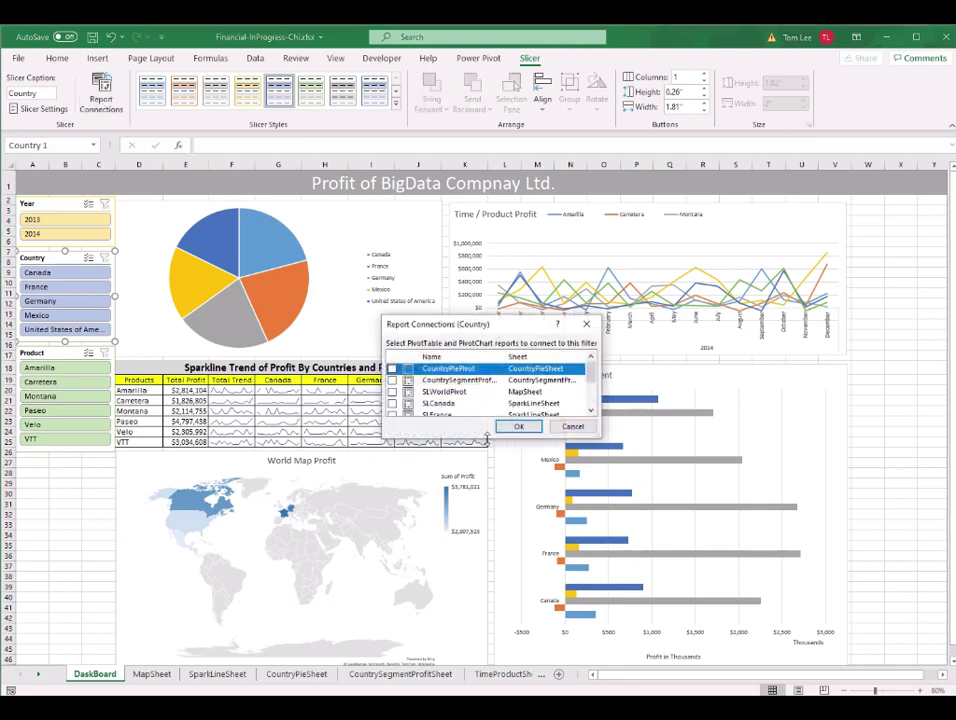
pyautogui.moveTo(486, 439); pyautogui.dragTo(482, 574)
pyautogui.click(392, 461)
pyautogui.click(392, 449)
pyautogui.click(392, 438)
pyautogui.click(392, 427)
pyautogui.click(392, 415)
pyautogui.click(392, 403)
pyautogui.click(392, 391)
pyautogui.click(392, 380)
pyautogui.click(392, 368)
pyautogui.click(519, 561)
# Extend the Product slicer's report connections to all pivot tables on the pie, segment, map, sparkline and time sheets.
pyautogui.click(58, 358)
pyautogui.click(101, 92)
pyautogui.moveTo(480, 397); pyautogui.dragTo(426, 226)
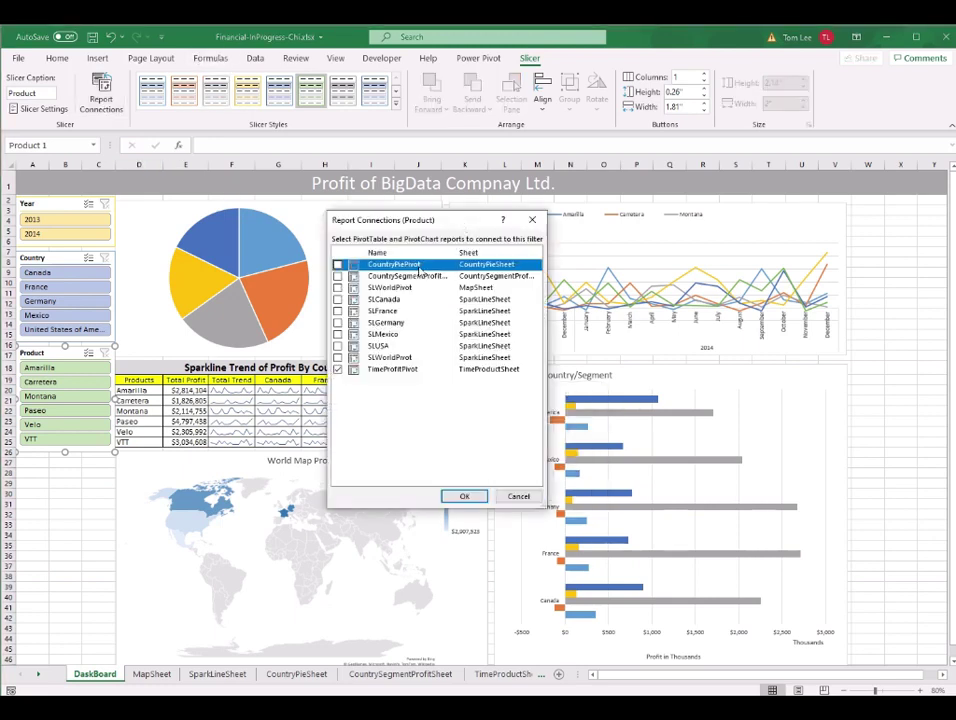
pyautogui.click(338, 276)
pyautogui.click(338, 287)
pyautogui.click(338, 299)
pyautogui.click(338, 311)
pyautogui.click(338, 334)
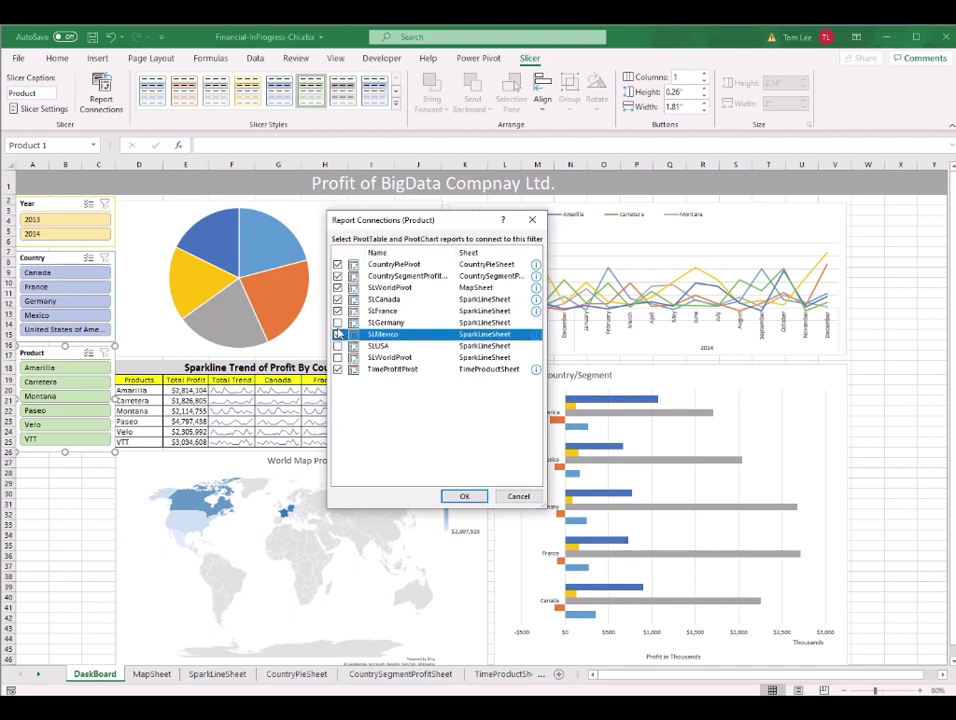
pyautogui.click(338, 322)
pyautogui.click(337, 357)
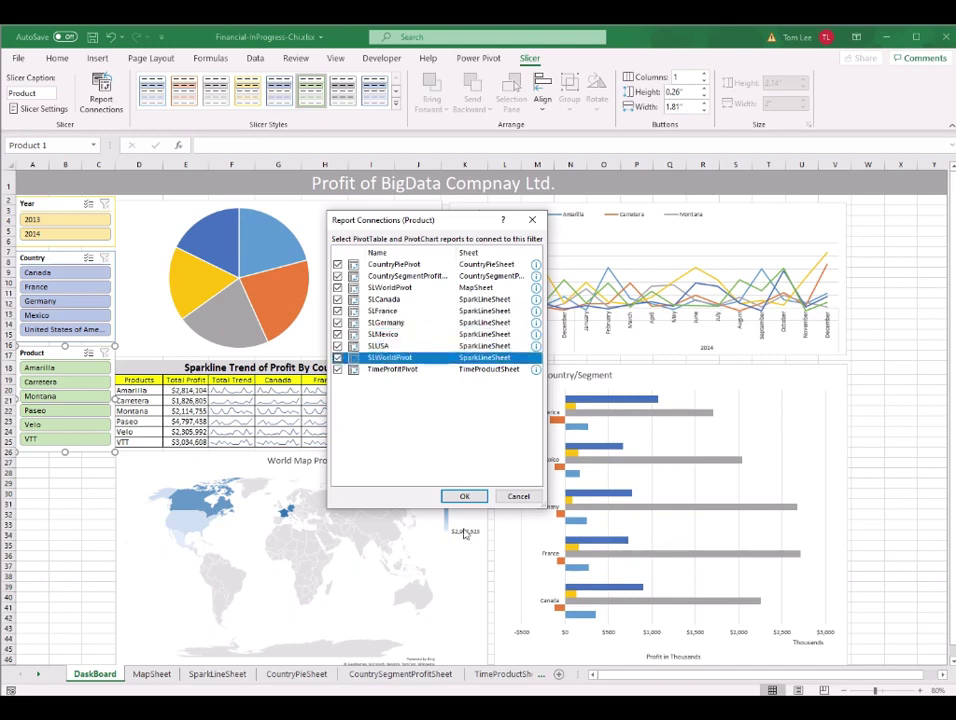
pyautogui.click(464, 496)
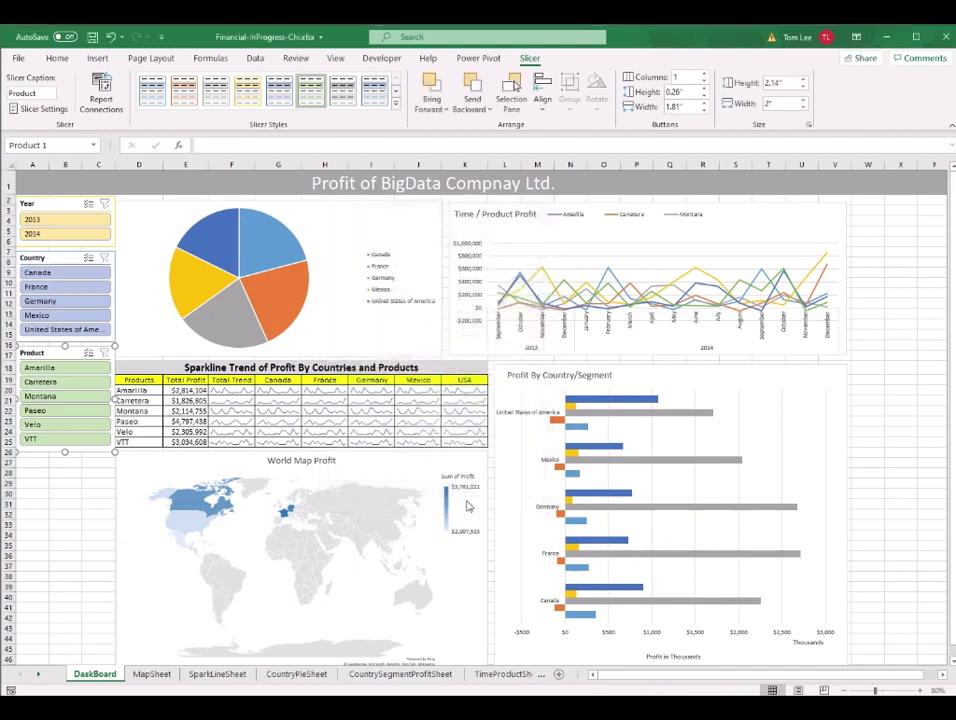
pyautogui.click(79, 527)
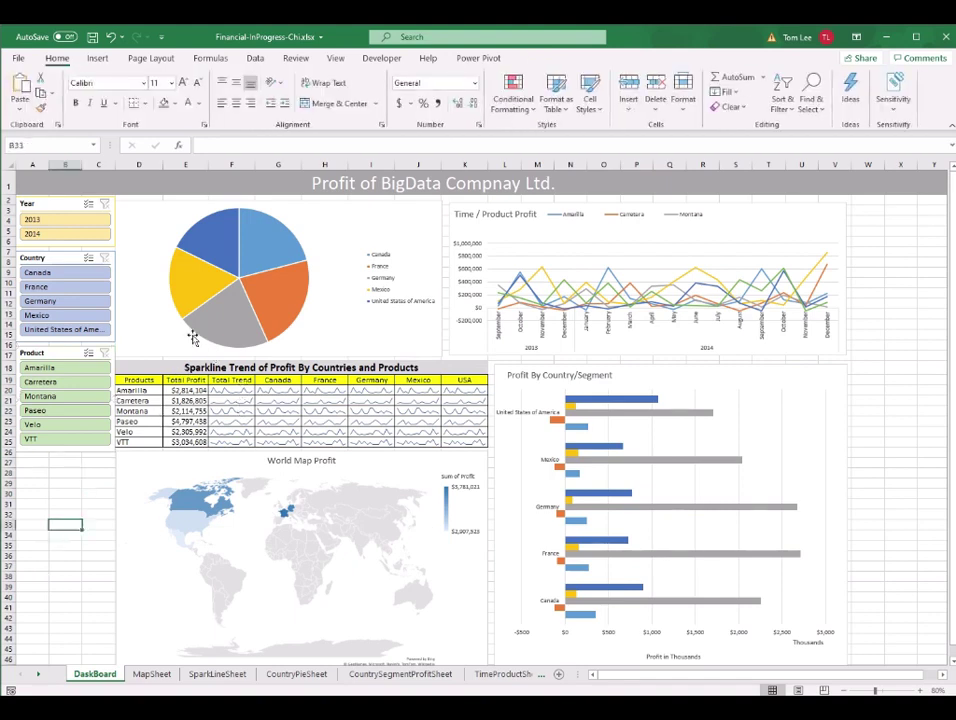
# Test the dashboard filtering with Germany, add Canada, restrict the product to Amarilla, and clear the Product and Country filters.
pyautogui.click(61, 302)
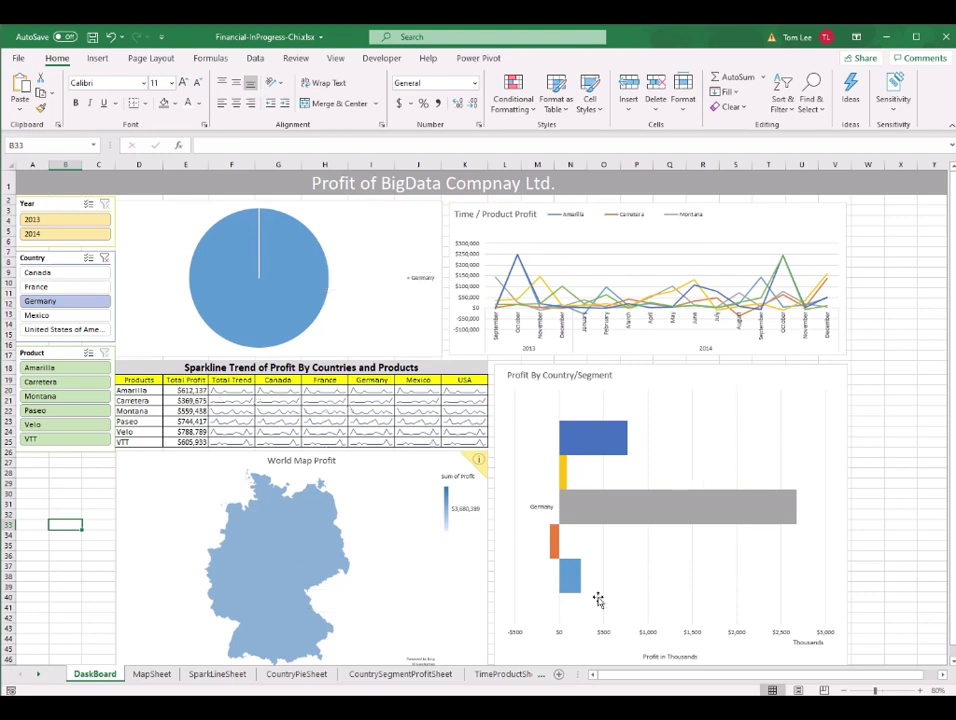
pyautogui.keyDown('ctrl'); pyautogui.click(73, 276); pyautogui.keyUp('ctrl')
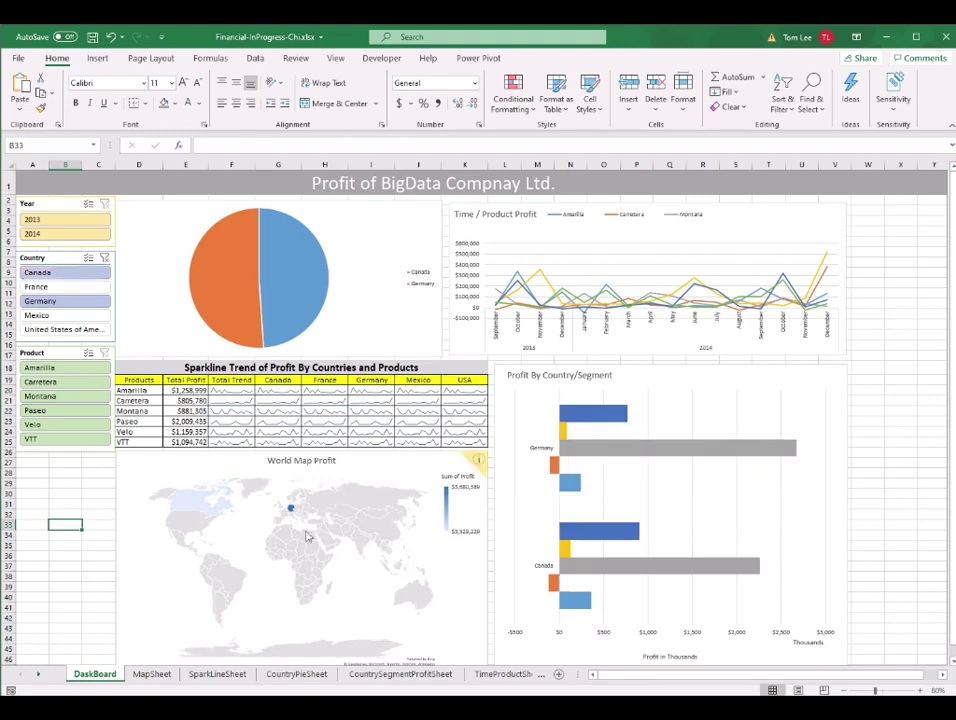
pyautogui.moveTo(192, 511)
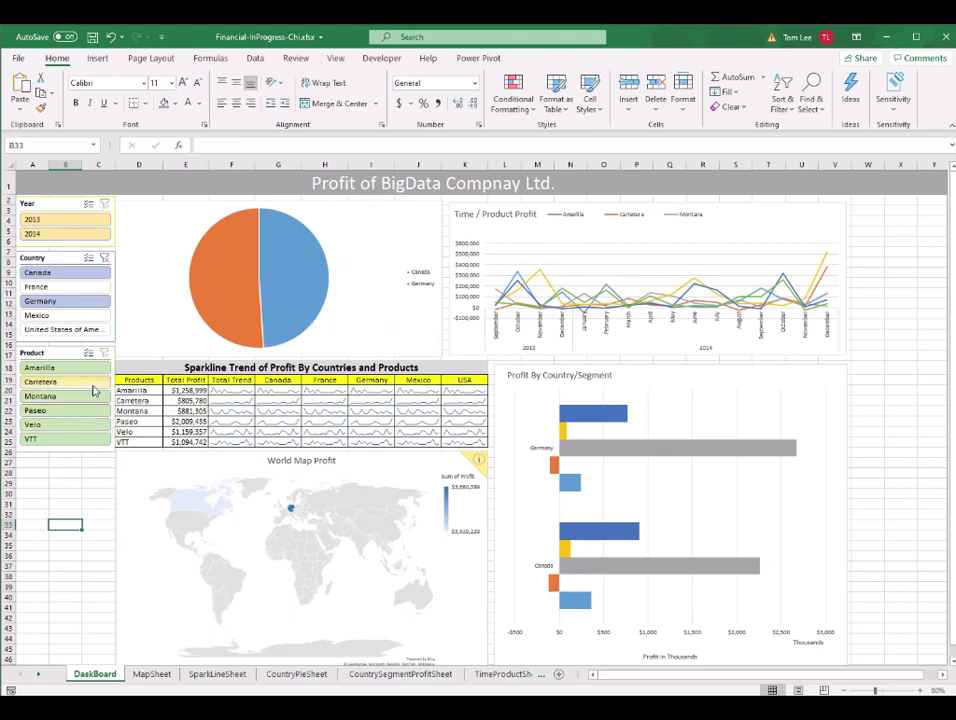
pyautogui.click(60, 370)
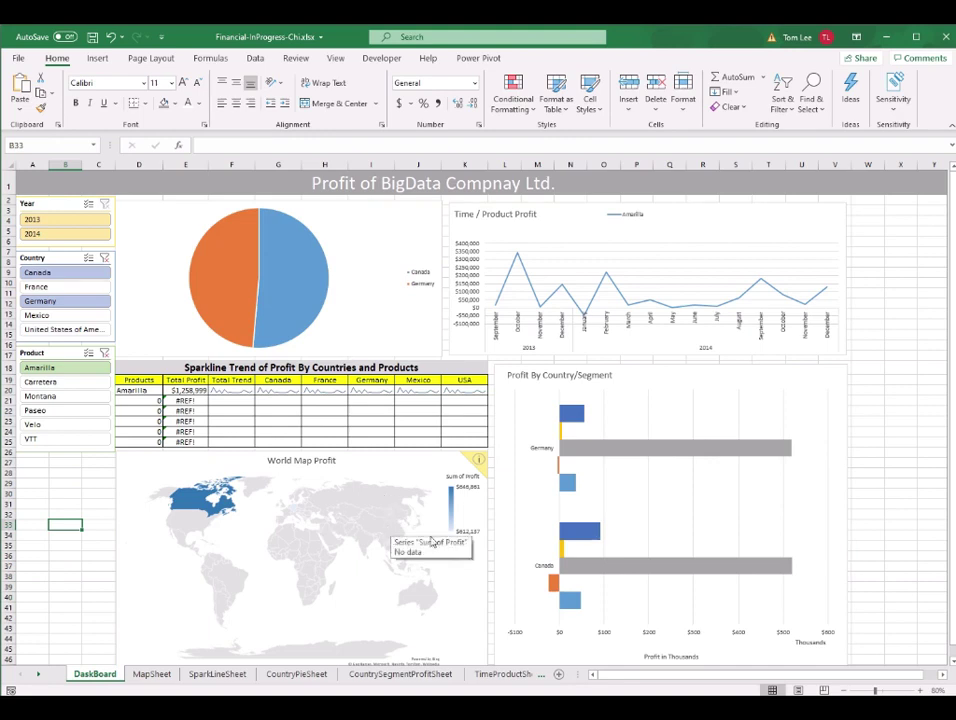
pyautogui.click(104, 353)
pyautogui.click(104, 257)
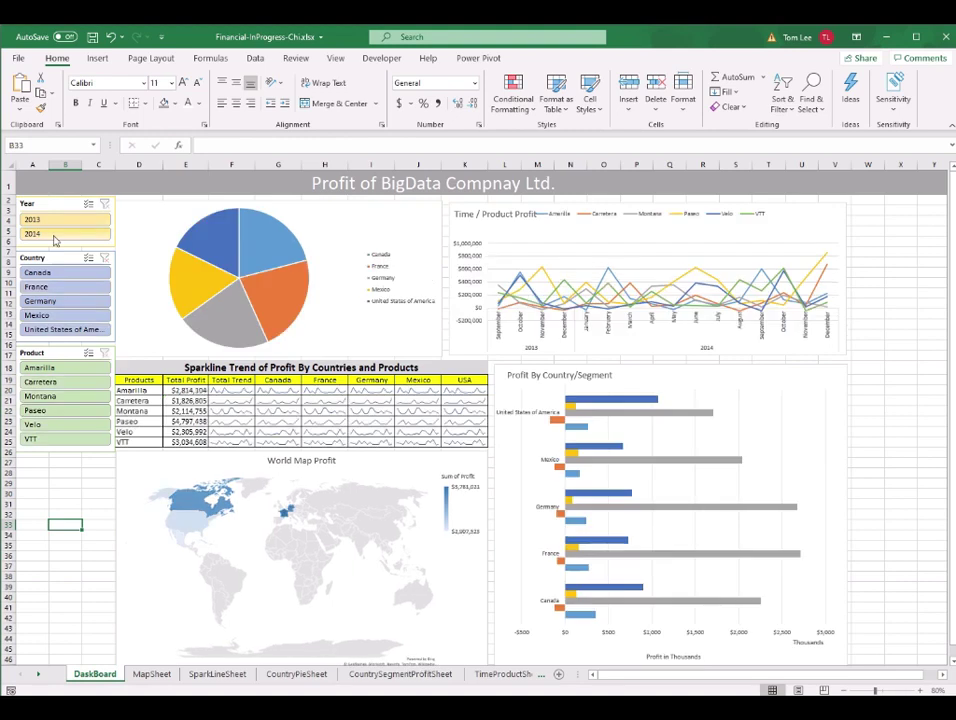
# Test the Year slicer by filtering the dashboard to 2014, and include 2013 again.
pyautogui.click(48, 234)
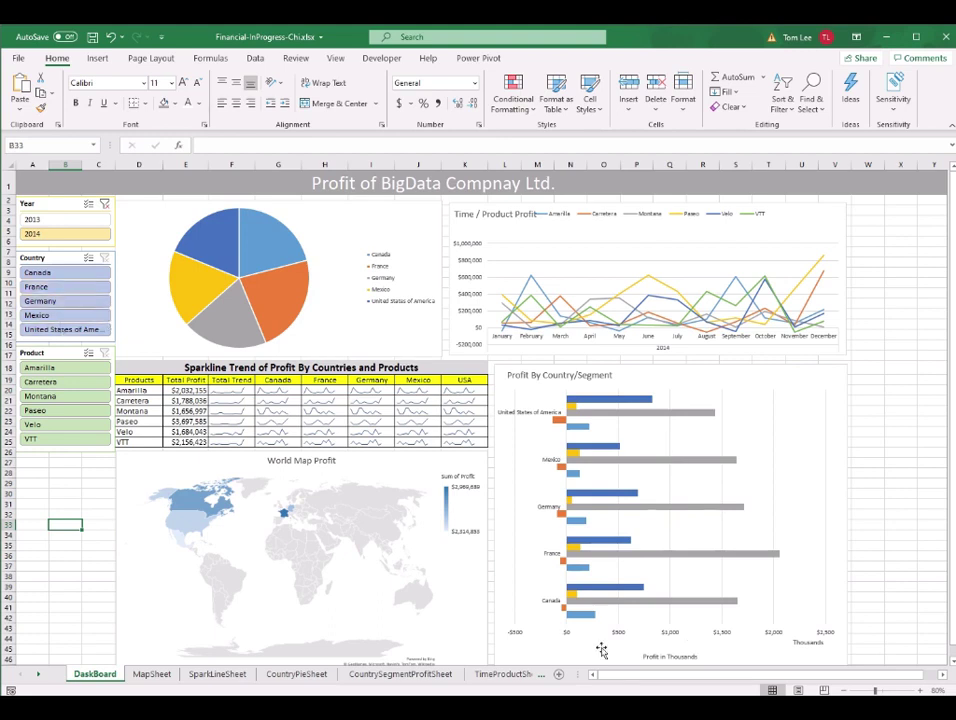
pyautogui.keyDown('ctrl'); pyautogui.click(60, 219); pyautogui.keyUp('ctrl')
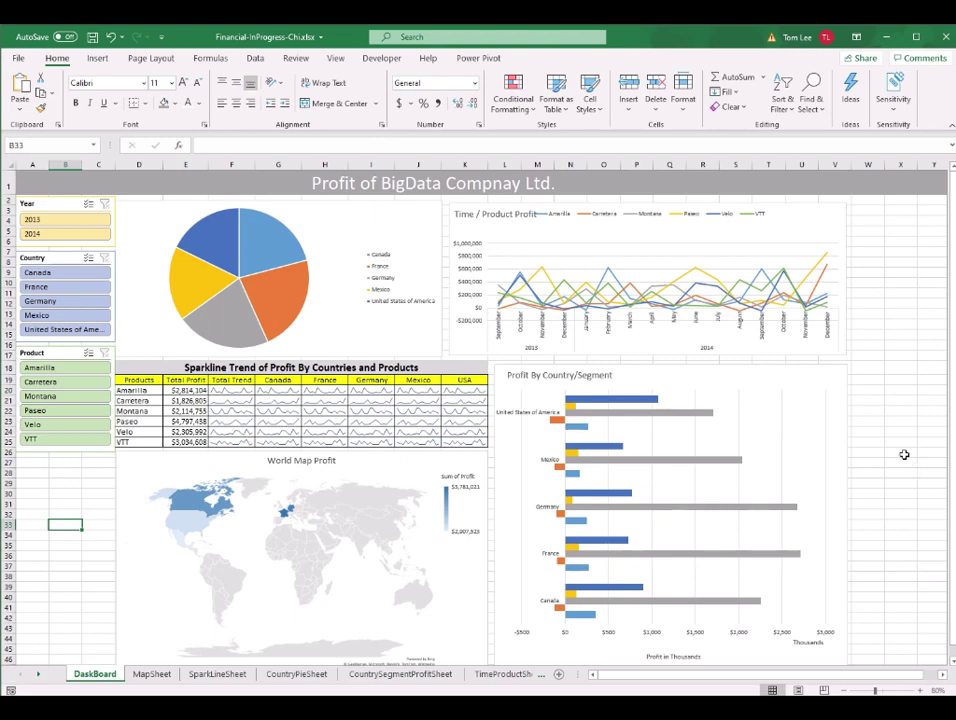
pyautogui.click(904, 452)
pyautogui.click(902, 366)
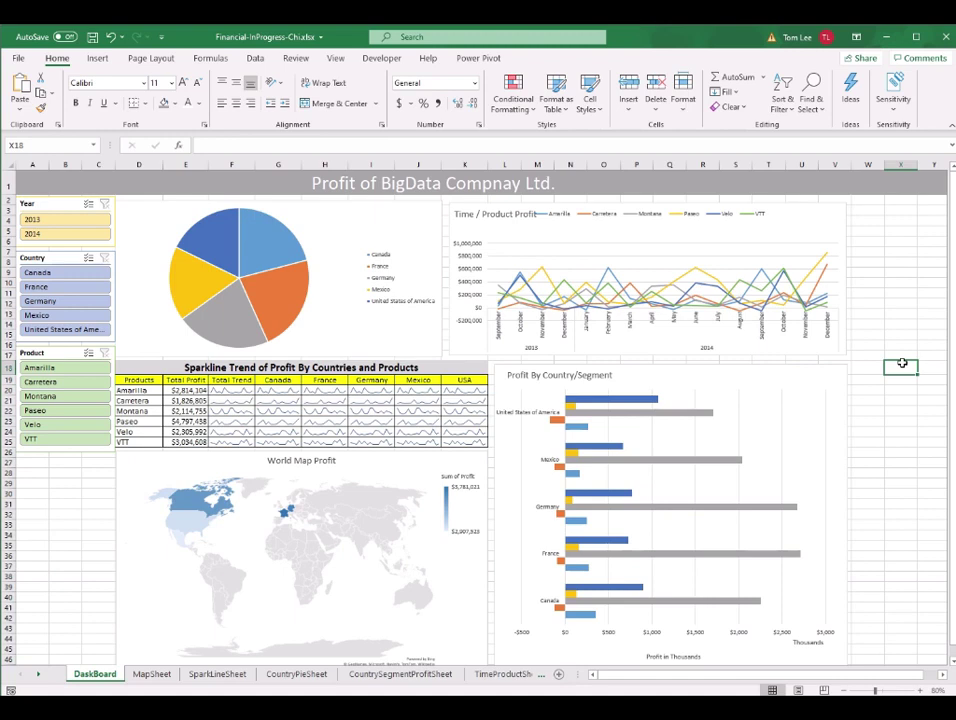
pyautogui.click(899, 322)
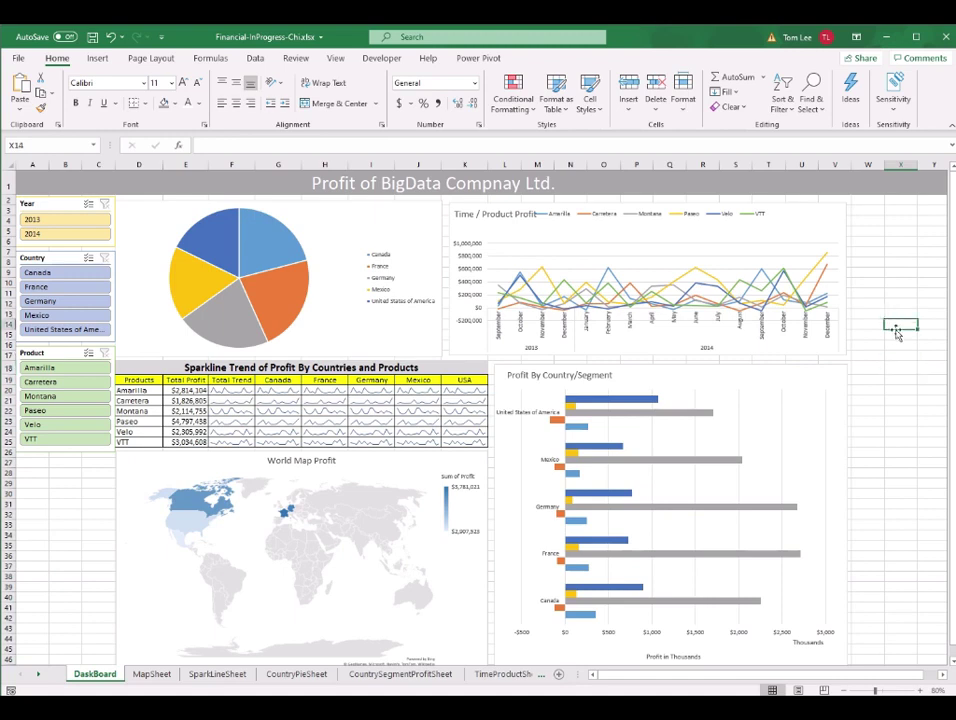